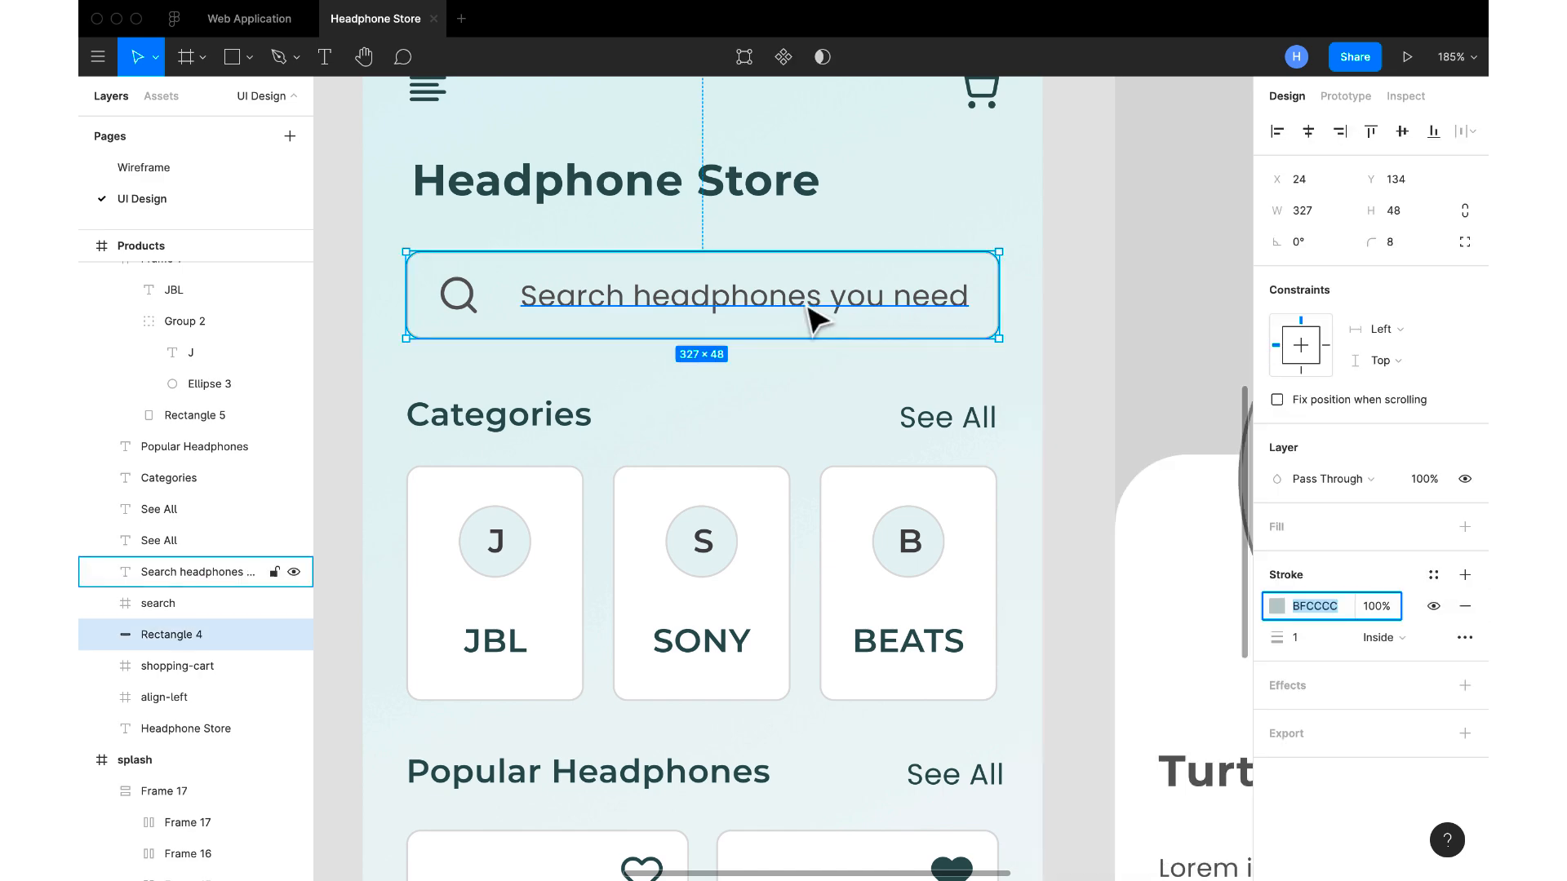
click(855, 346)
shift+click(637, 345)
shift+click(778, 373)
key(super+alt+g)
click(987, 432)
scroll(971, 432, down, 2)
shift+click(685, 372)
shift+click(987, 611)
shift+click(735, 608)
scroll(702, 563, down, 5)
click(727, 741)
scroll(727, 740, up, 2)
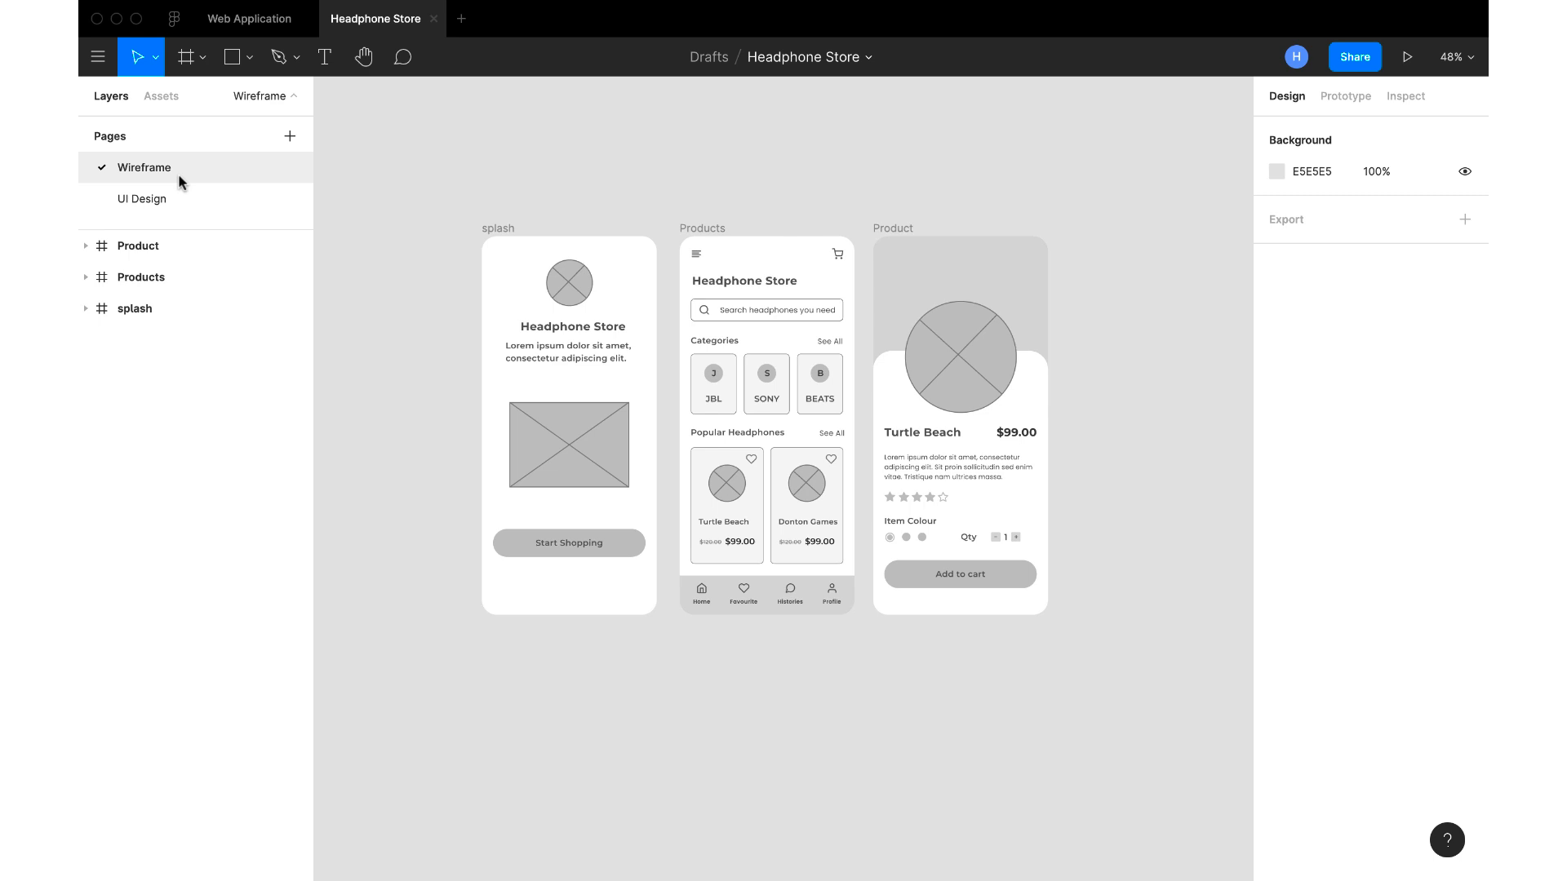
Review the text styles, logo, colour swatches and images on the UI Design page's moodboard, plus the source files in the Images folder
click(181, 192)
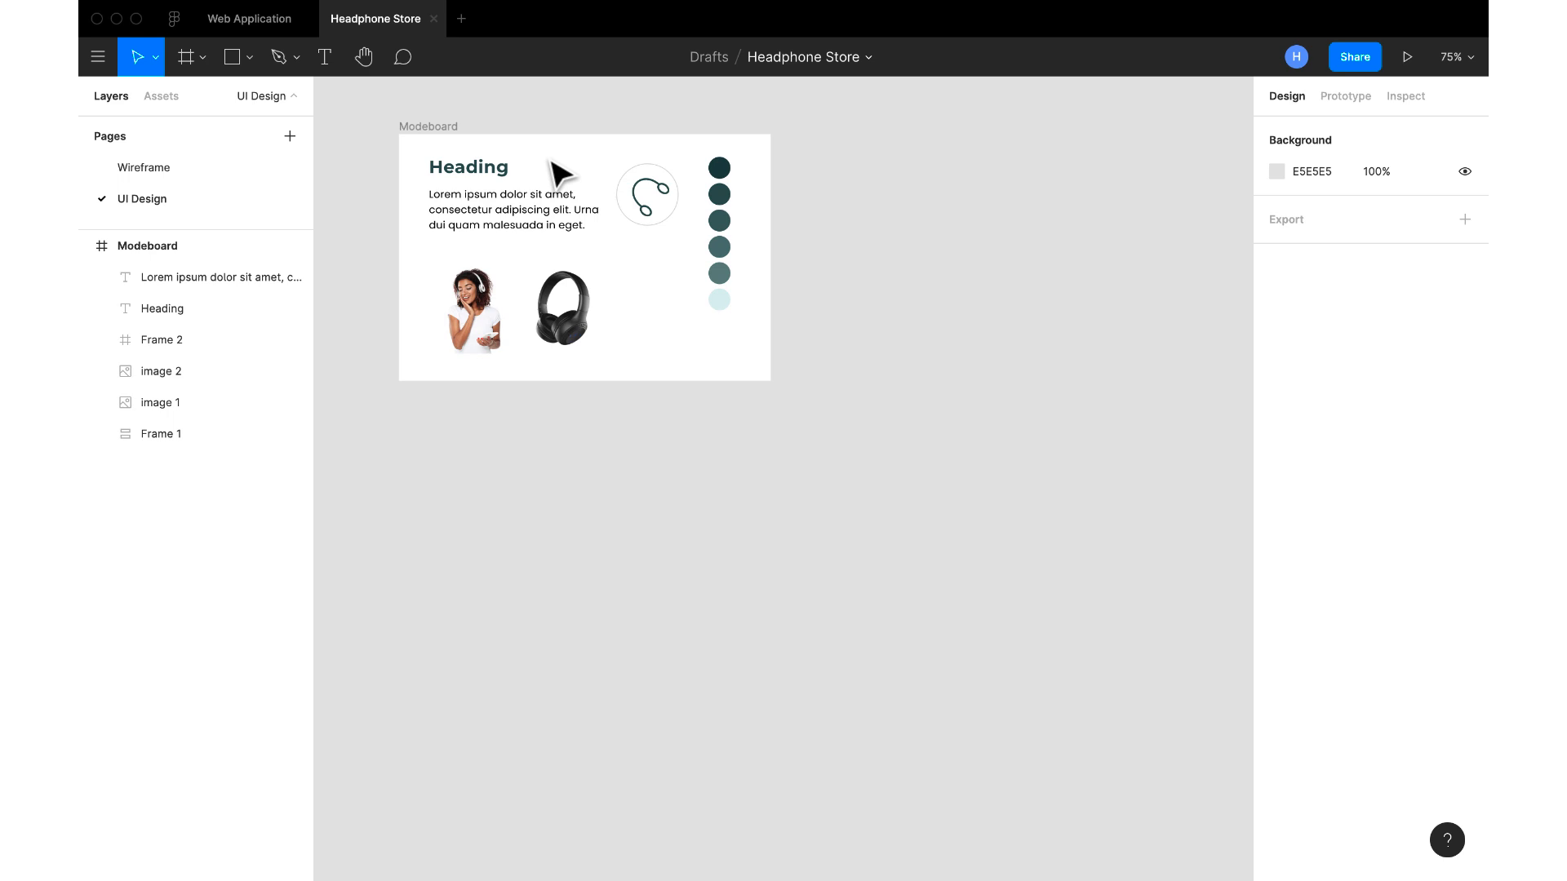
click(501, 174)
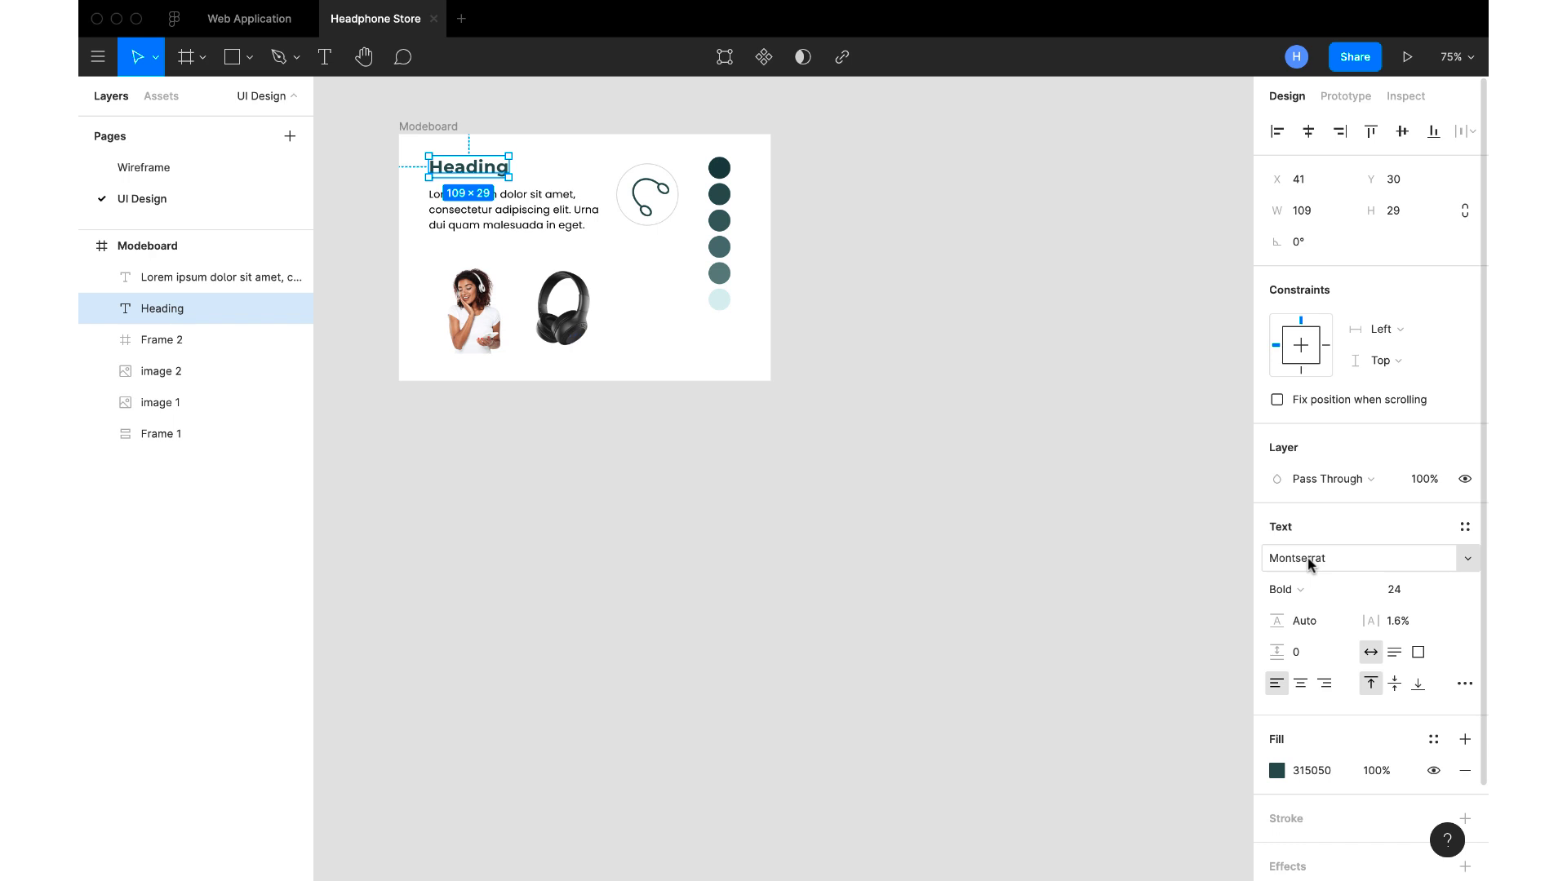
click(523, 206)
click(652, 218)
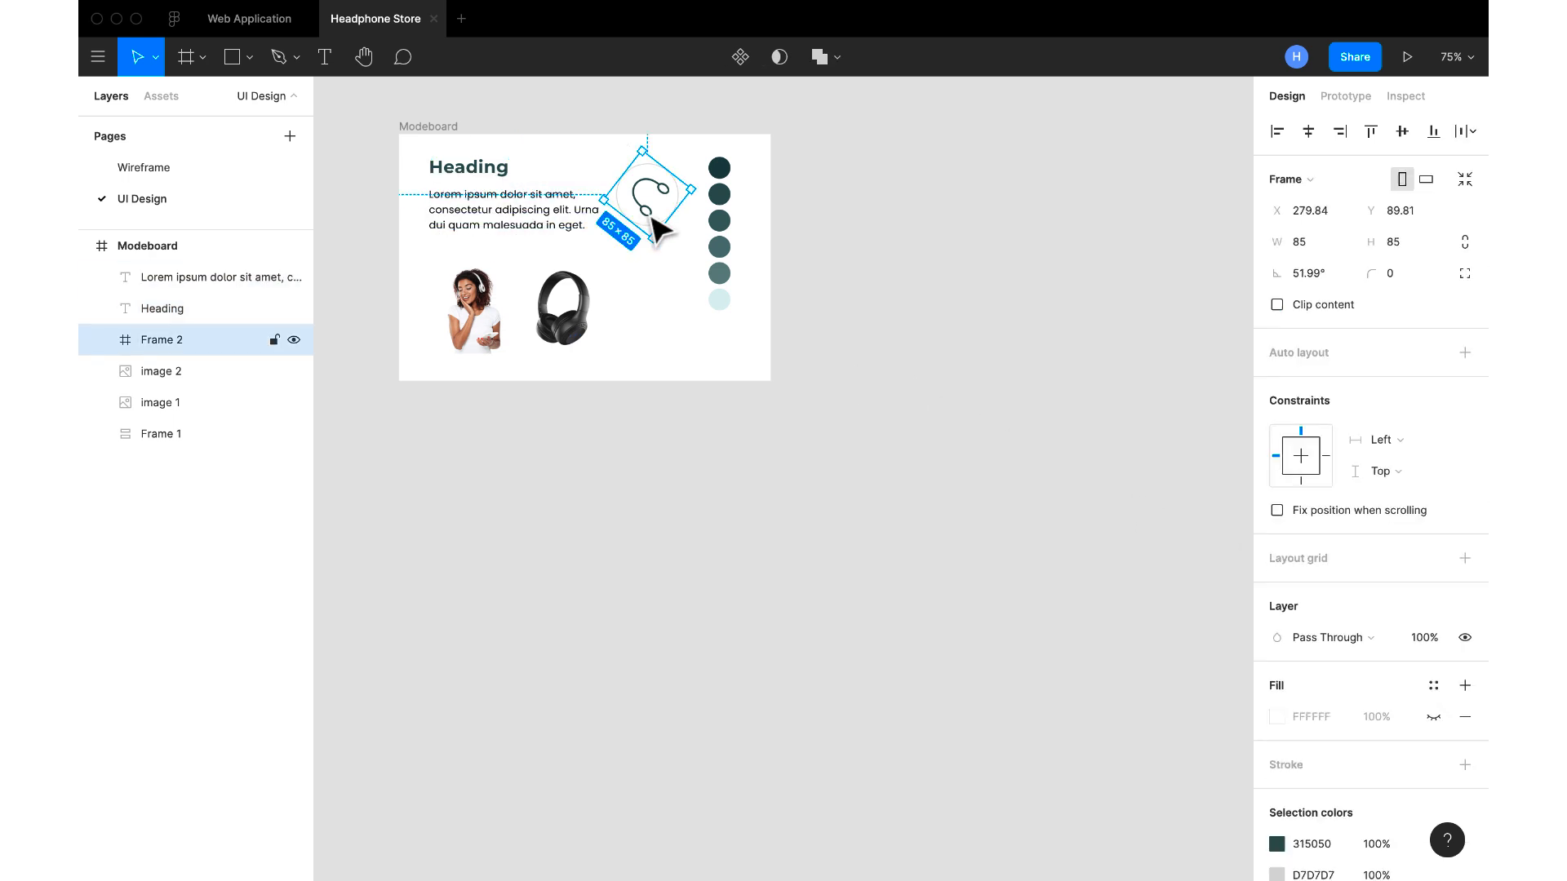
click(728, 209)
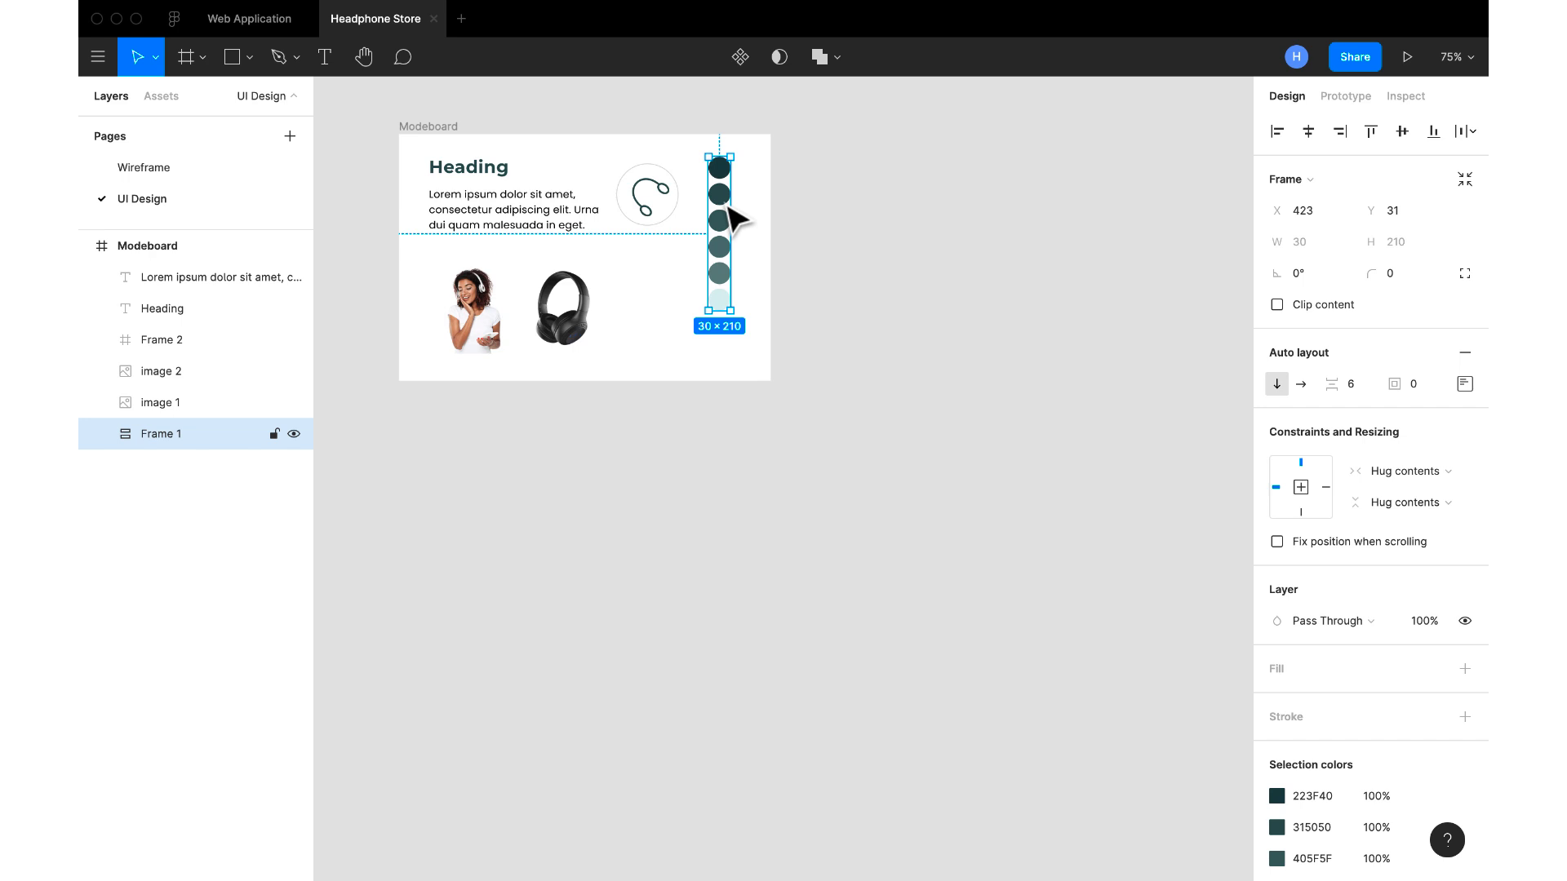
click(456, 300)
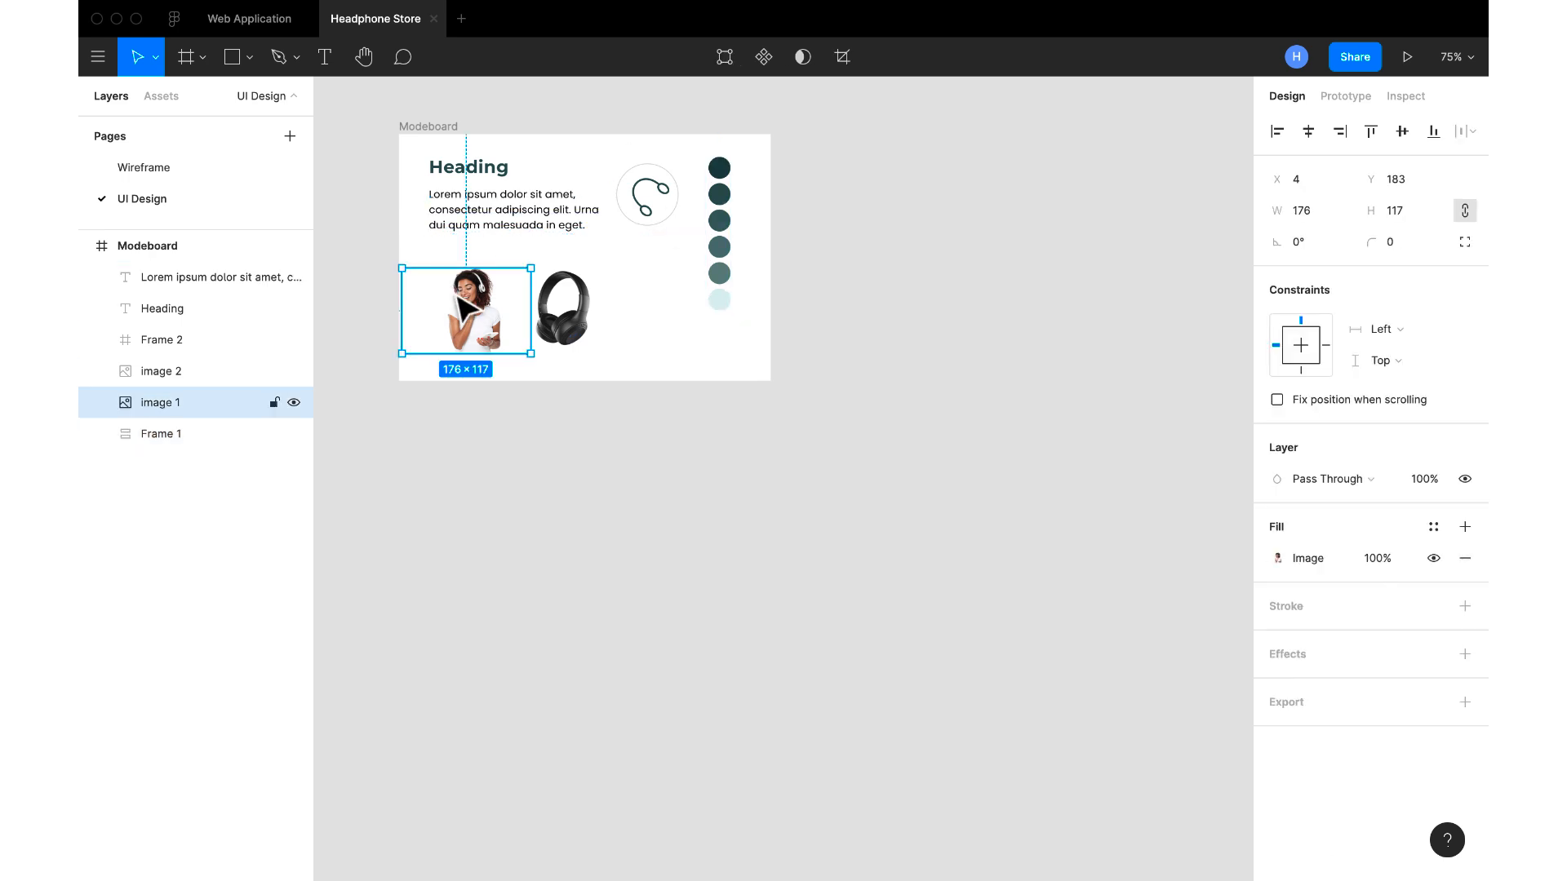
click(562, 308)
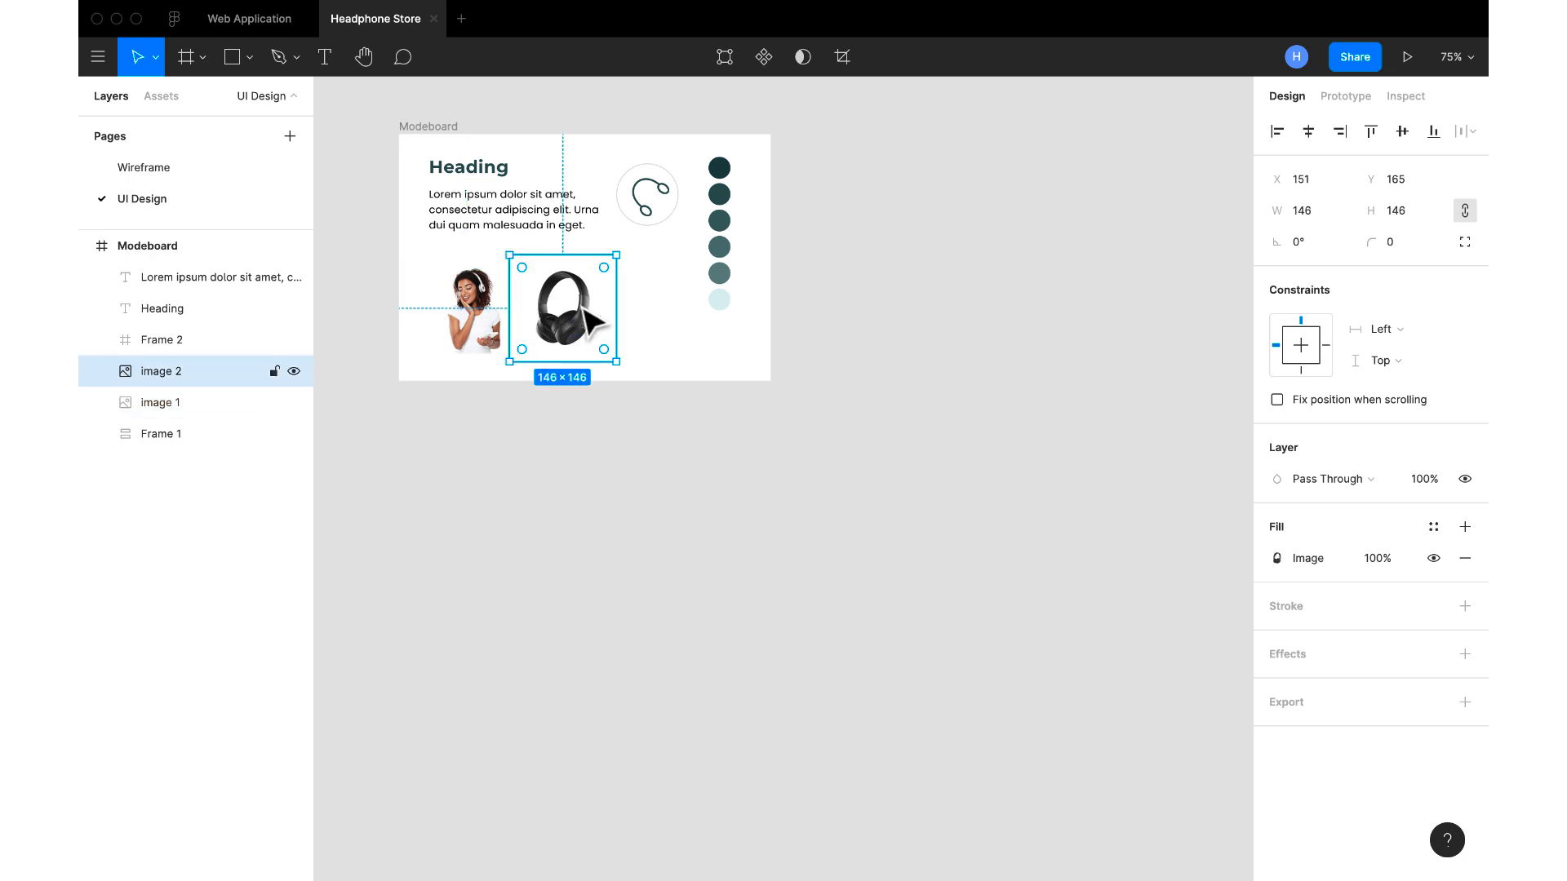
key(ctrl+Right)
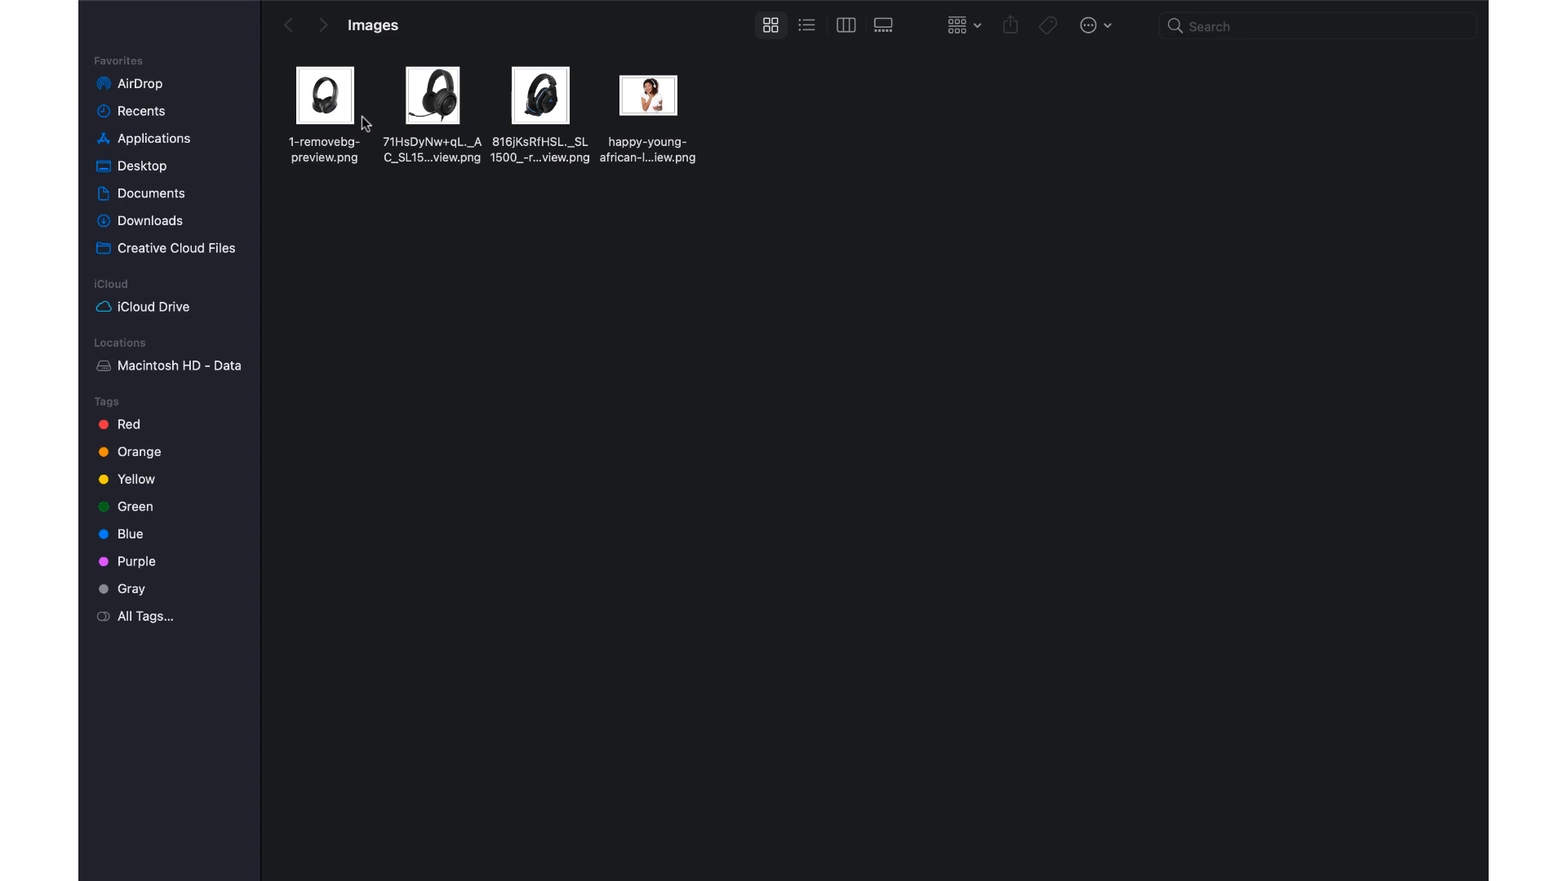
key(ctrl+Left)
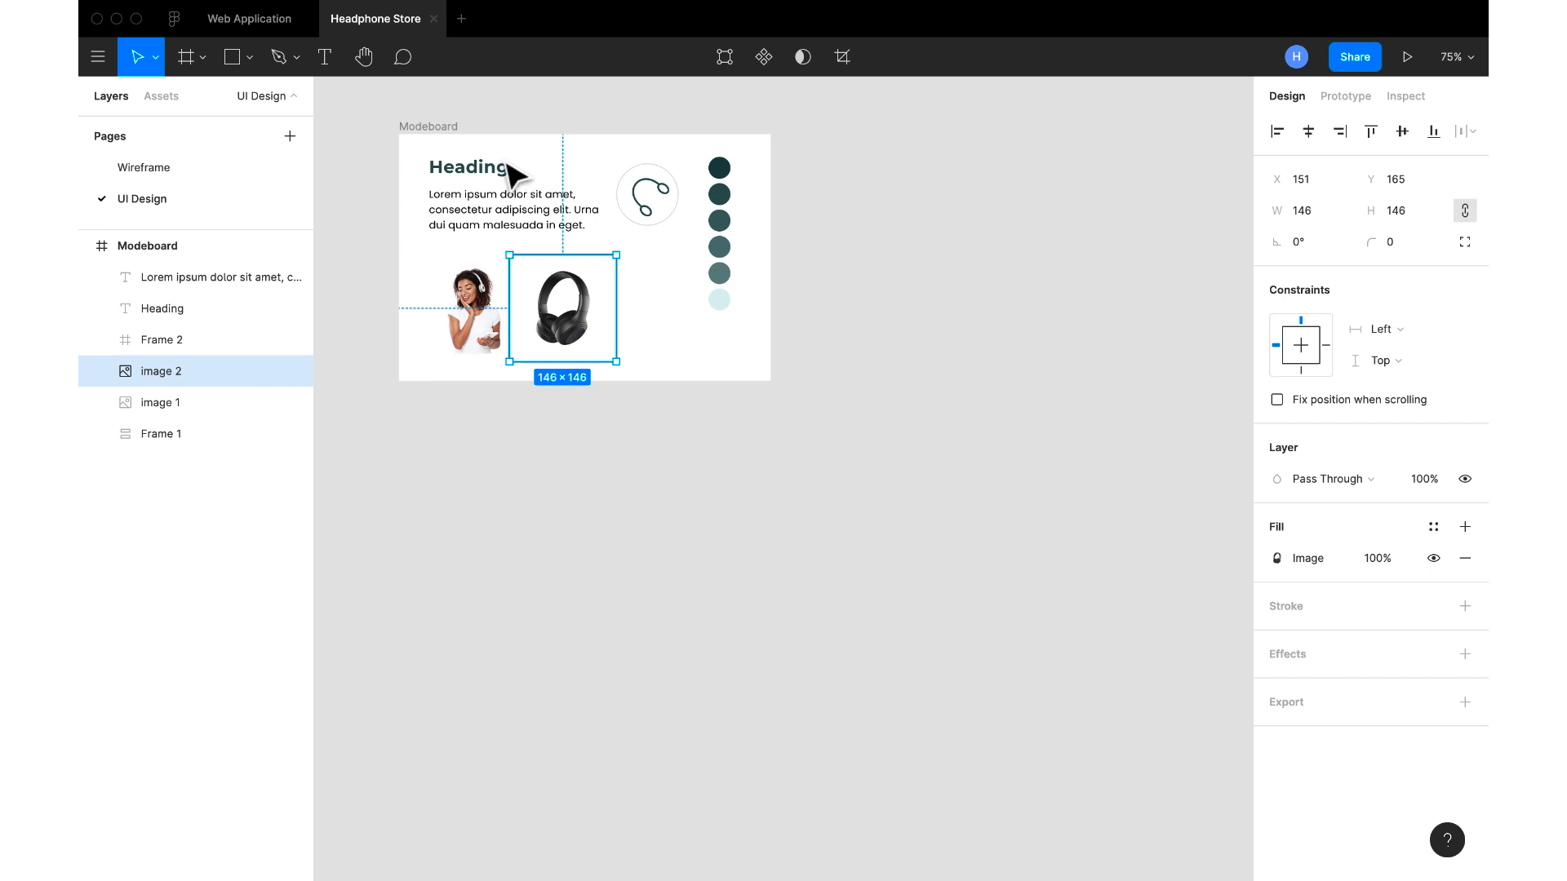
Copy the splash, Products and Product frames from the Wireframe page to the UI Design page and place them below the moodboard
click(166, 169)
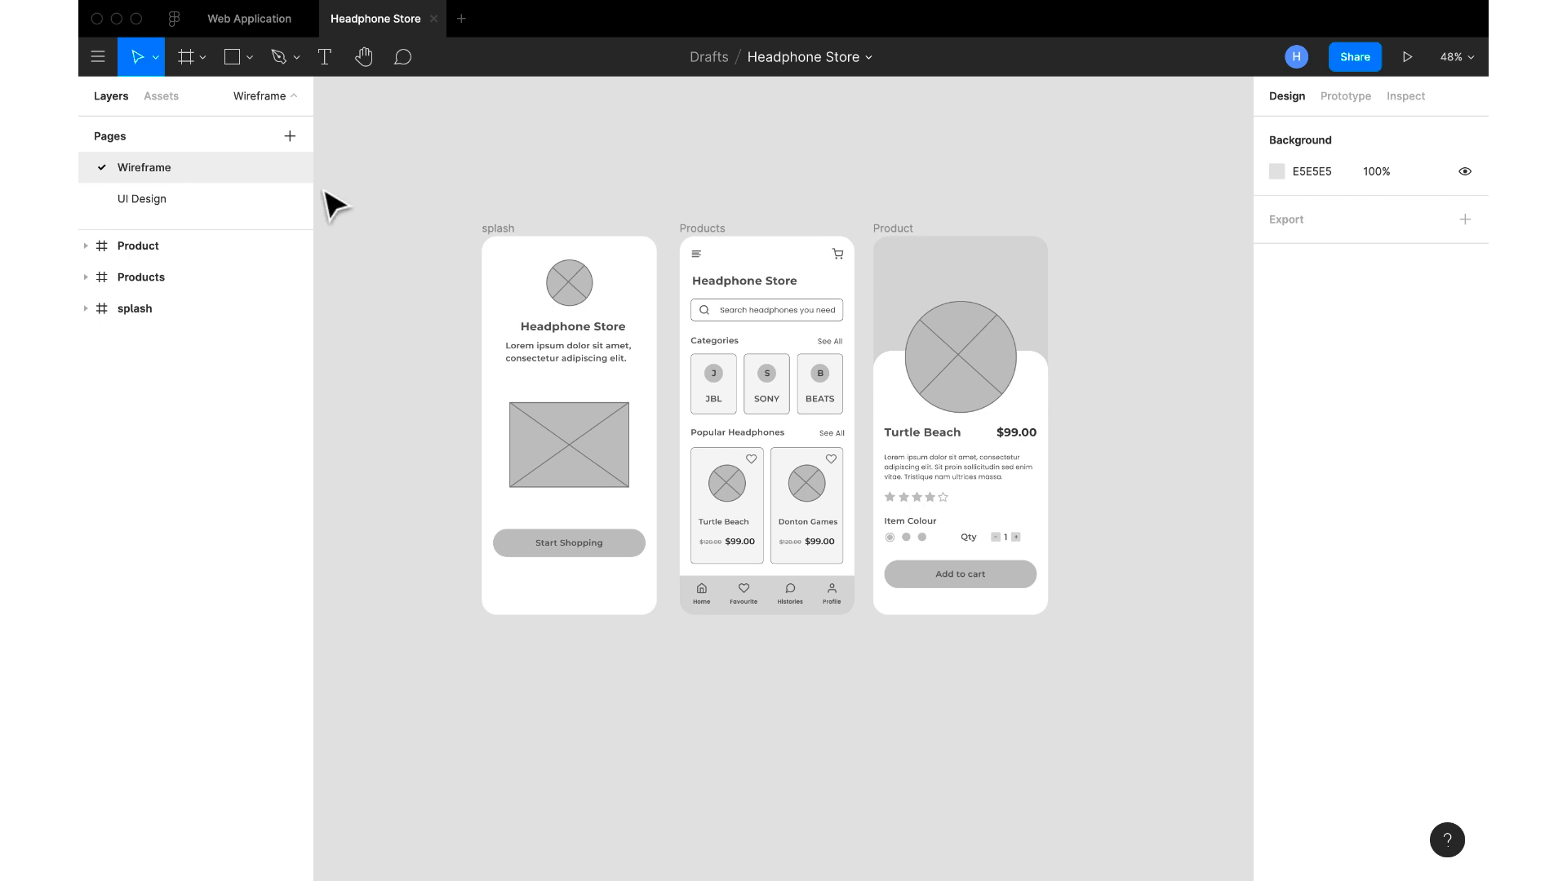
drag(418, 213, 1106, 680)
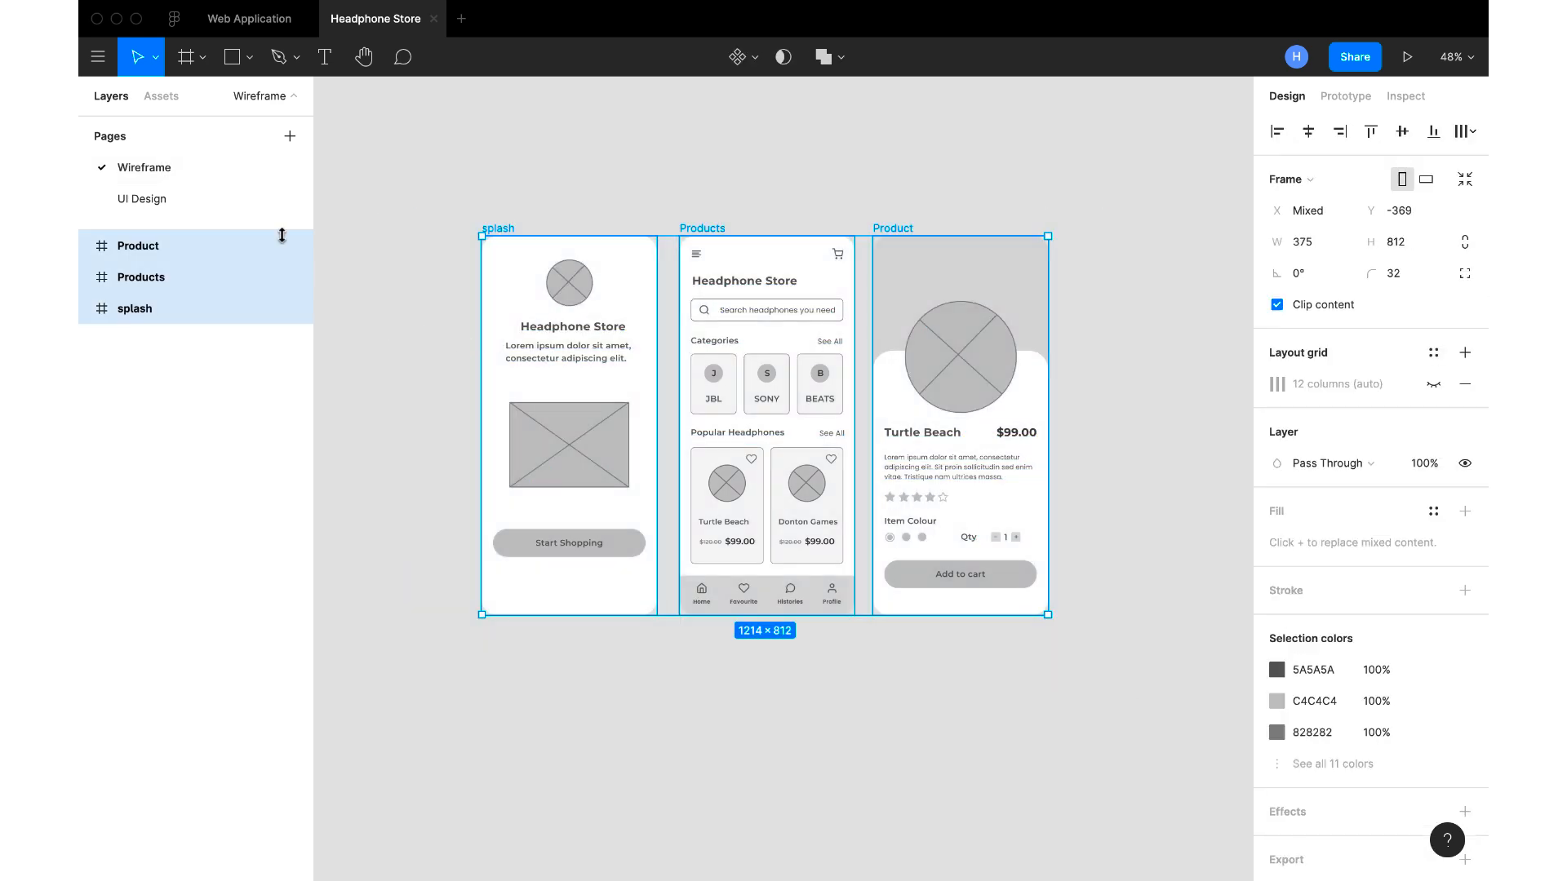
click(219, 199)
click(570, 542)
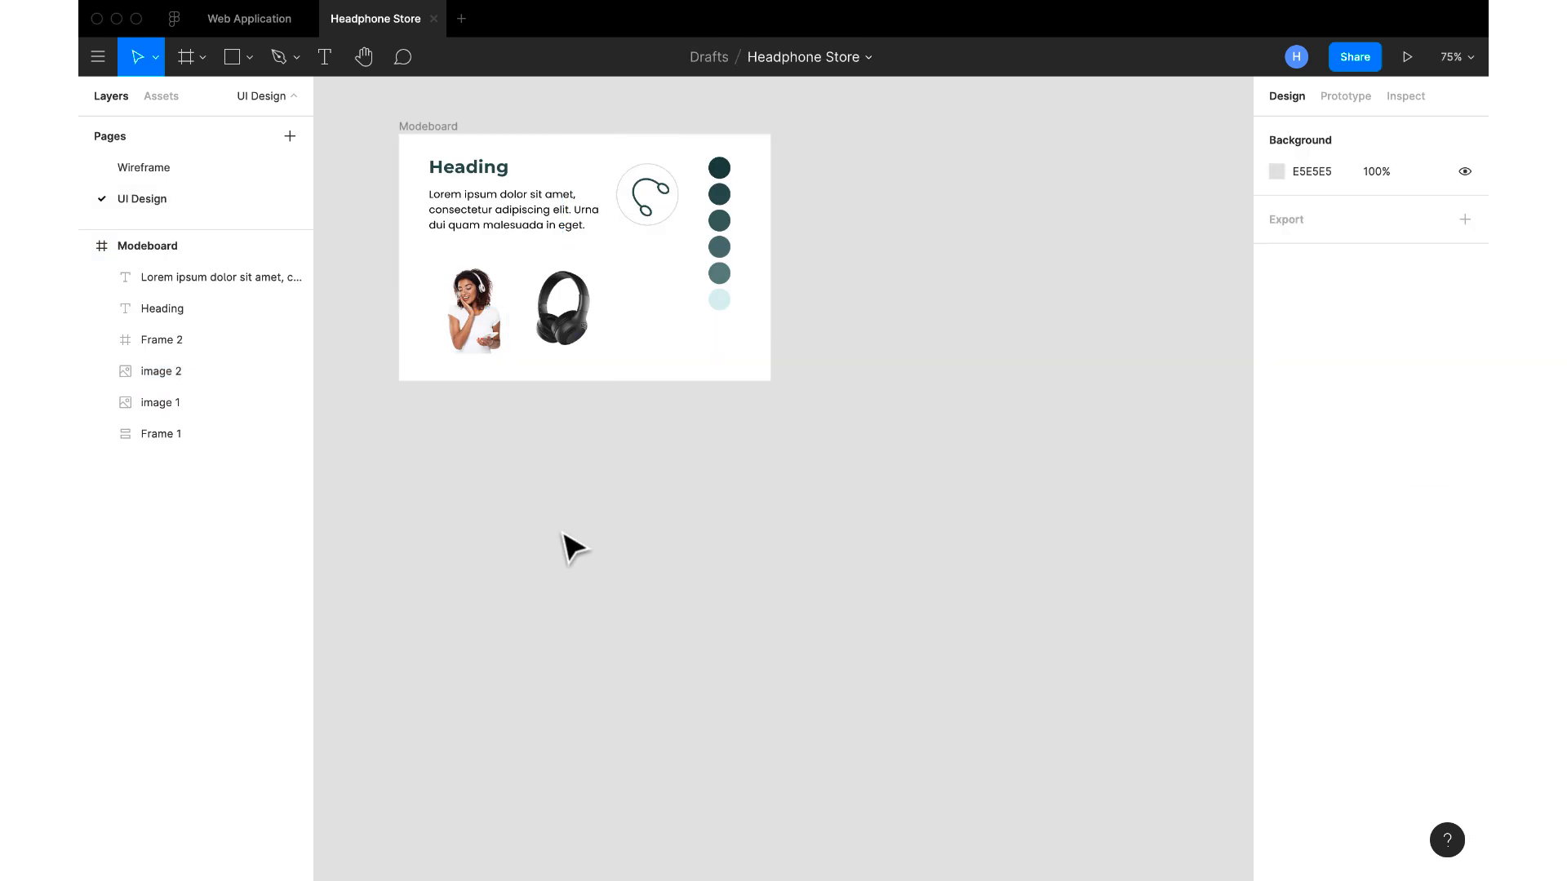
key(ctrl+v)
scroll(740, 408, down, 5)
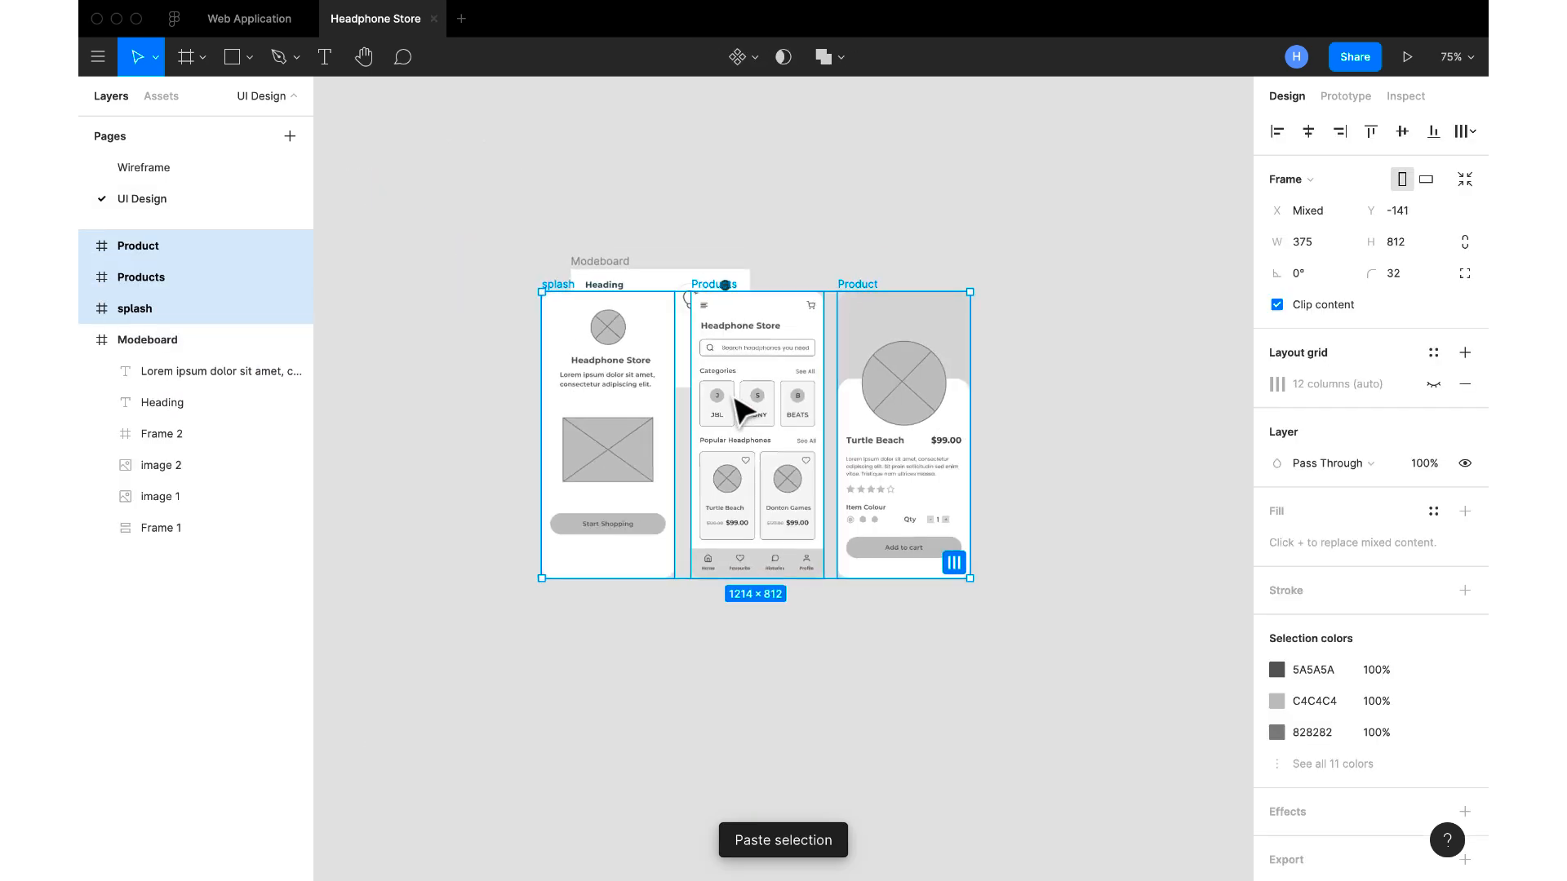
drag(849, 348, 867, 464)
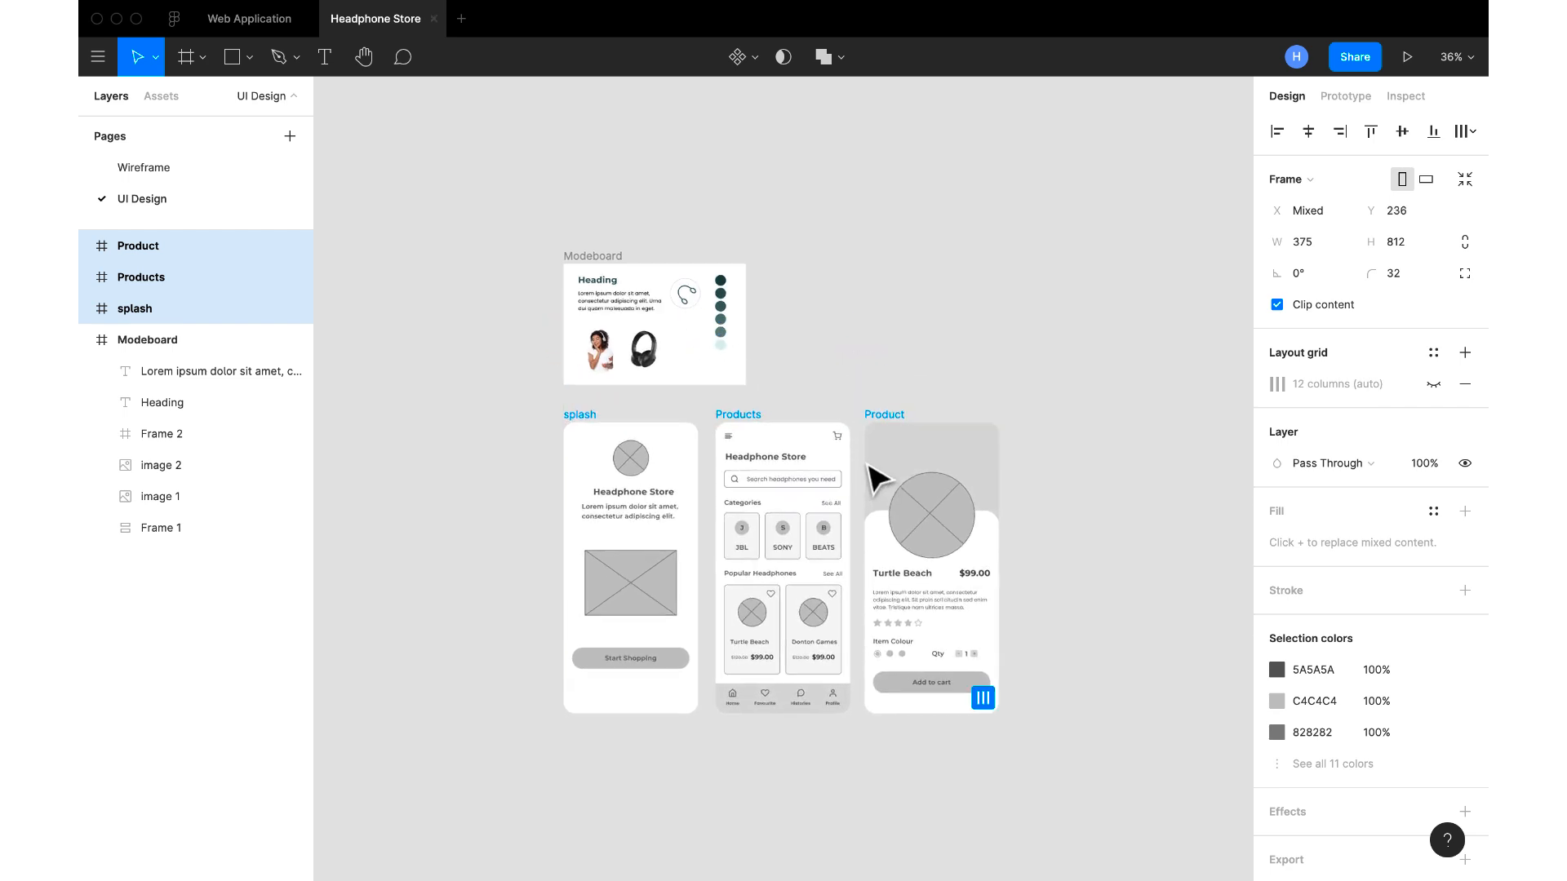
Delete the crossed placeholder circle above the Headphone Store title in the splash frame
scroll(867, 464, up, 5)
scroll(868, 464, left, 1)
scroll(877, 475, left, 3)
scroll(877, 475, down, 1)
scroll(877, 475, up, 2)
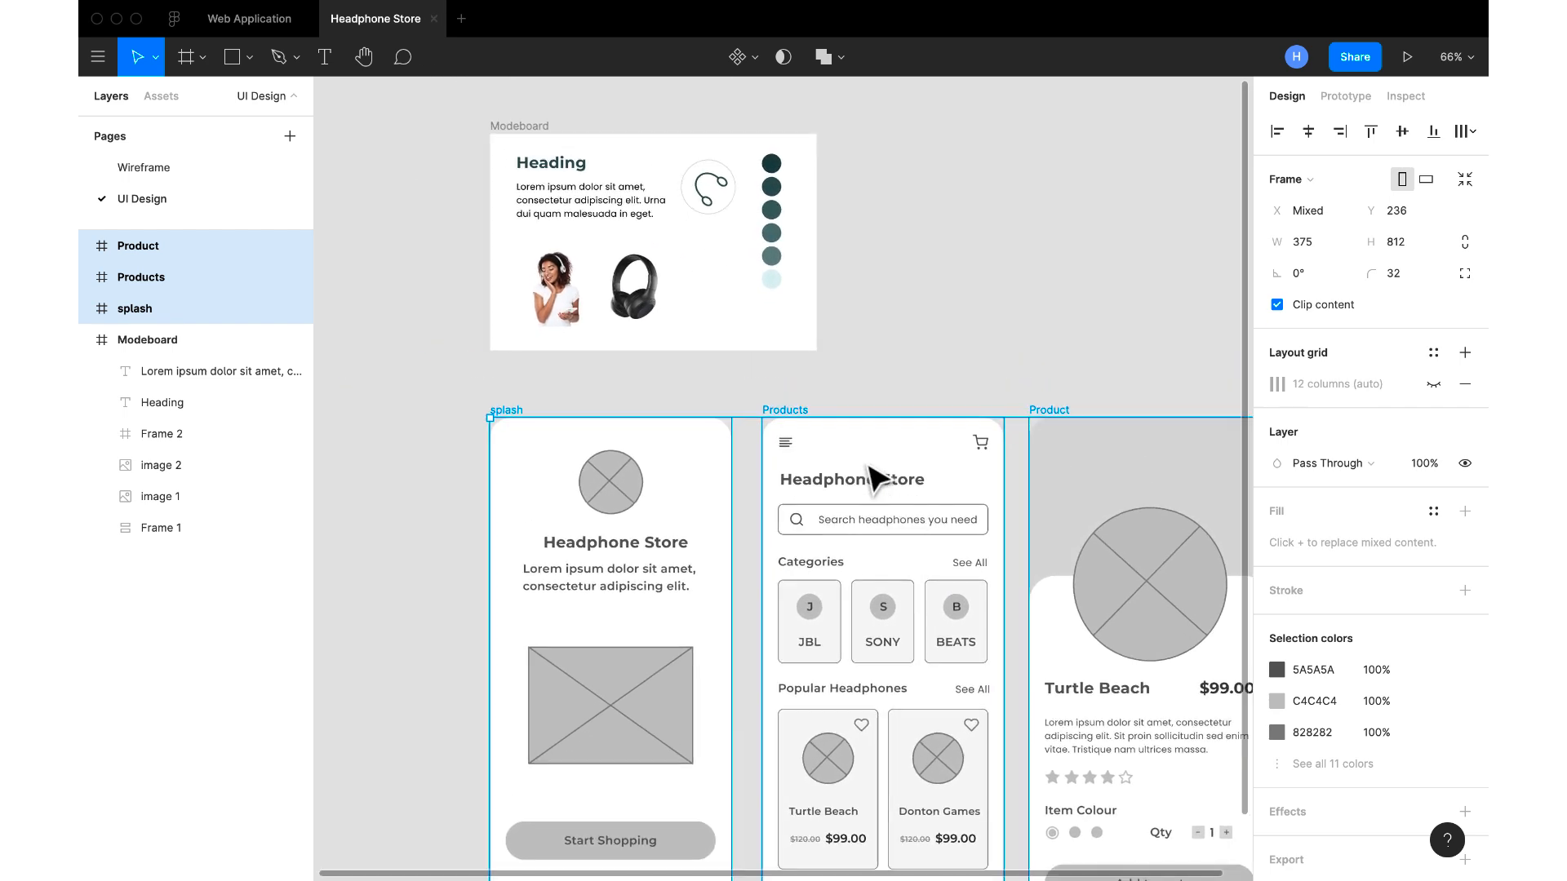
scroll(877, 475, up, 3)
scroll(877, 475, left, 1)
scroll(878, 475, up, 2)
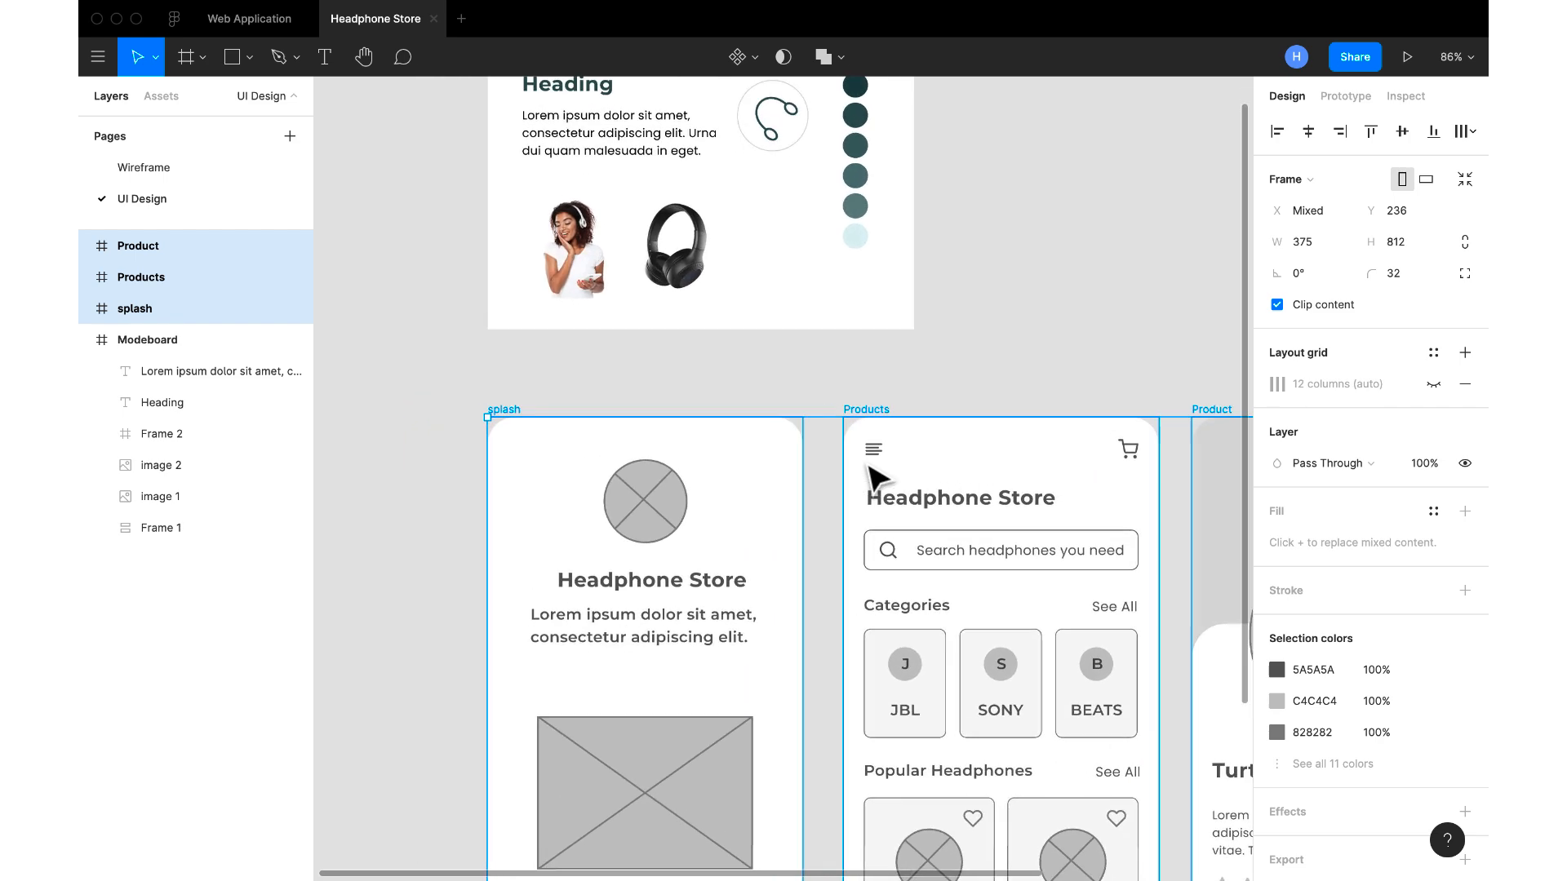
scroll(877, 475, right, 1)
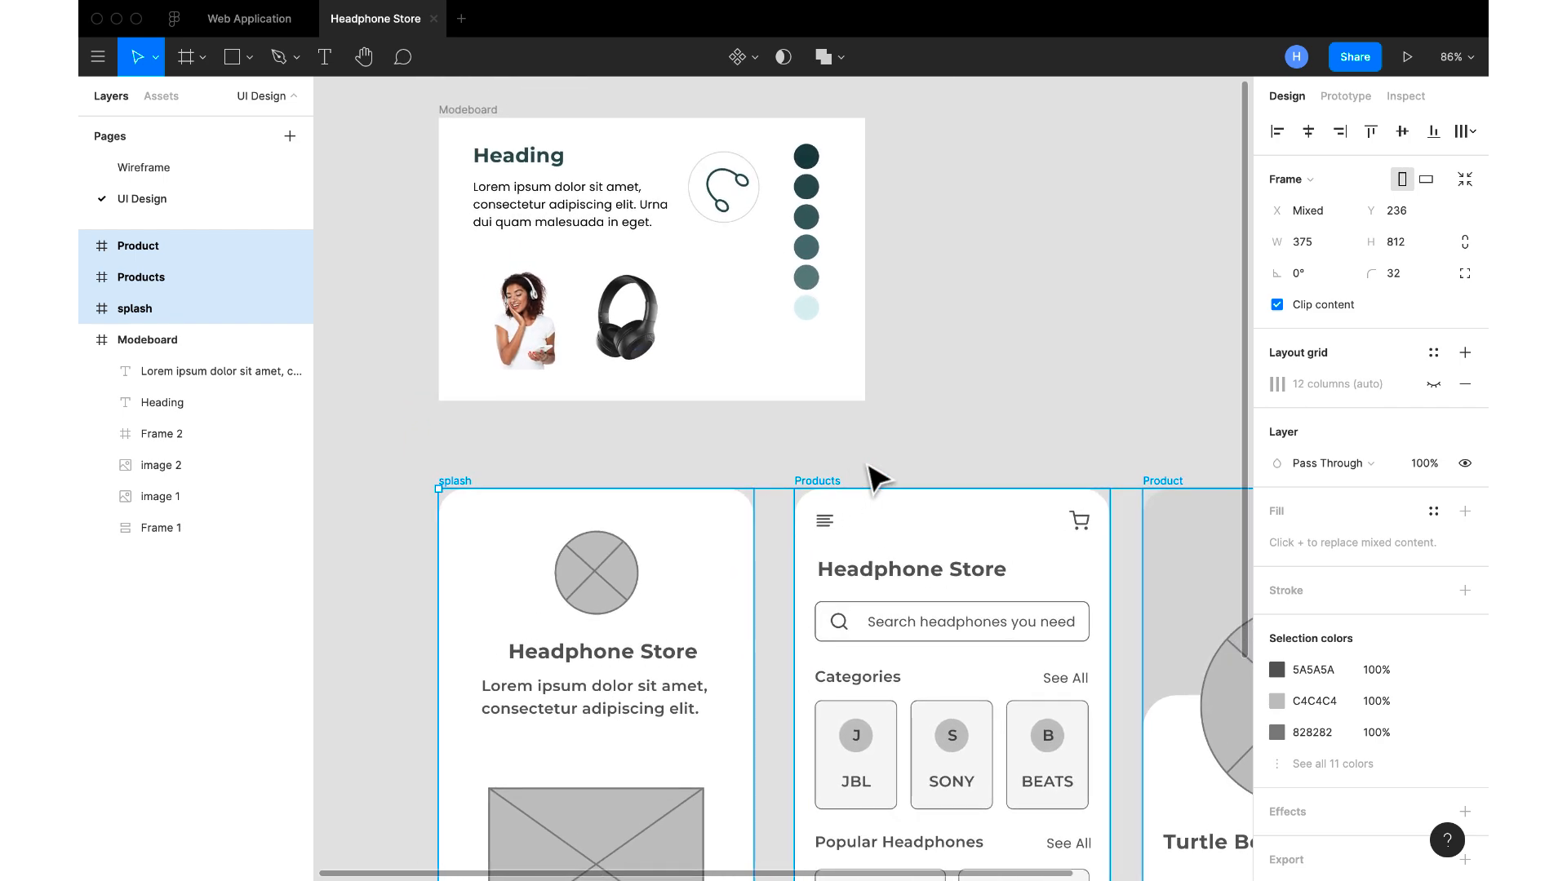
double_click(608, 571)
click(326, 56)
key(Delete)
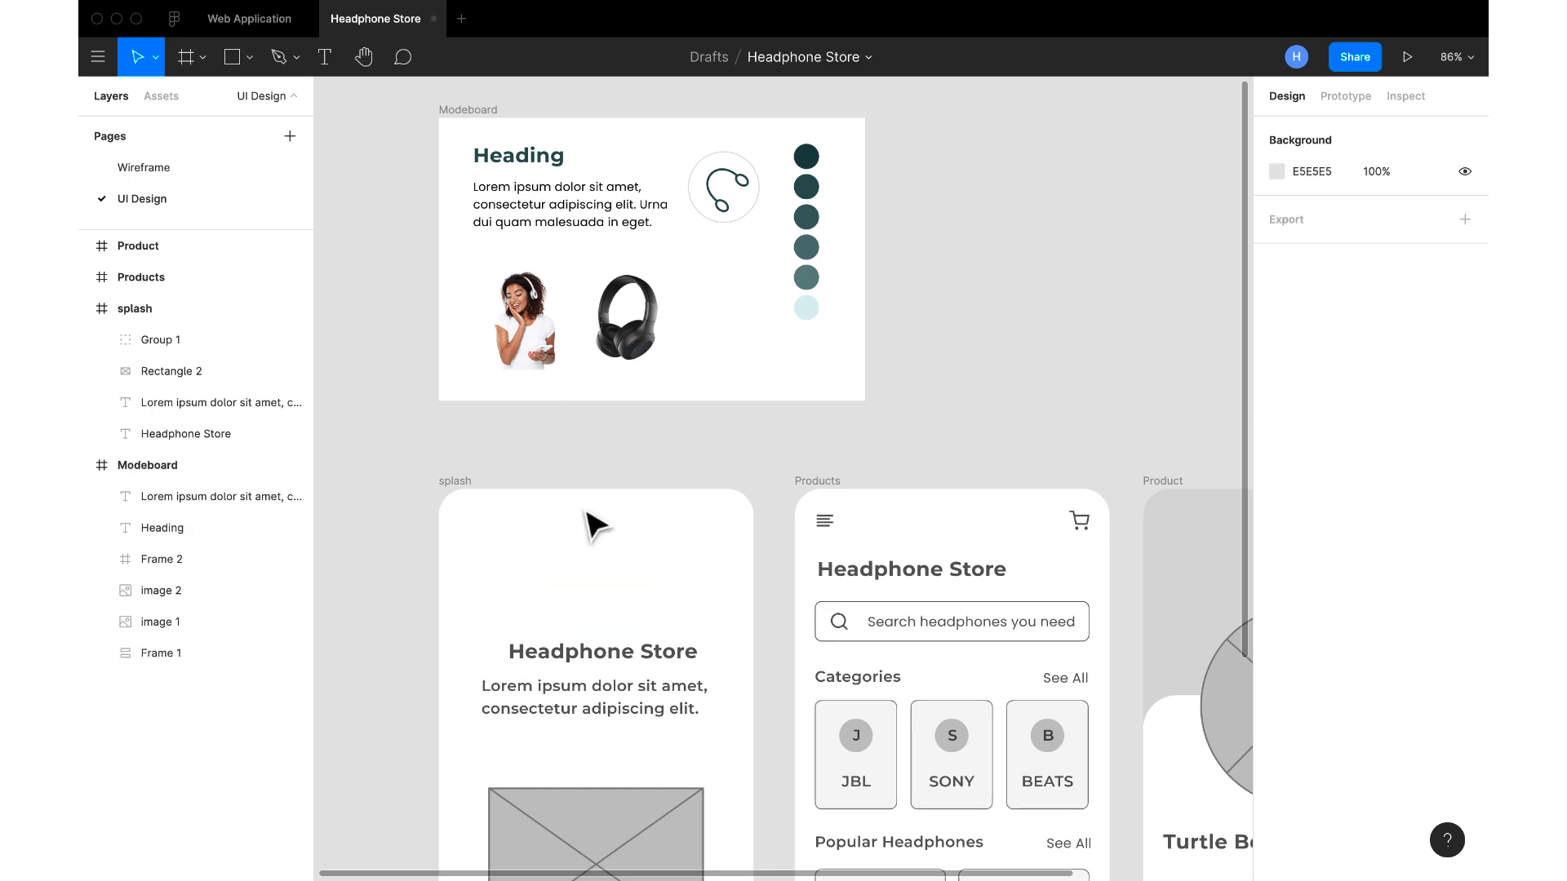
Copy the moodboard's headphone logo into the splash frame, place it above the title and centre it horizontally
click(738, 201)
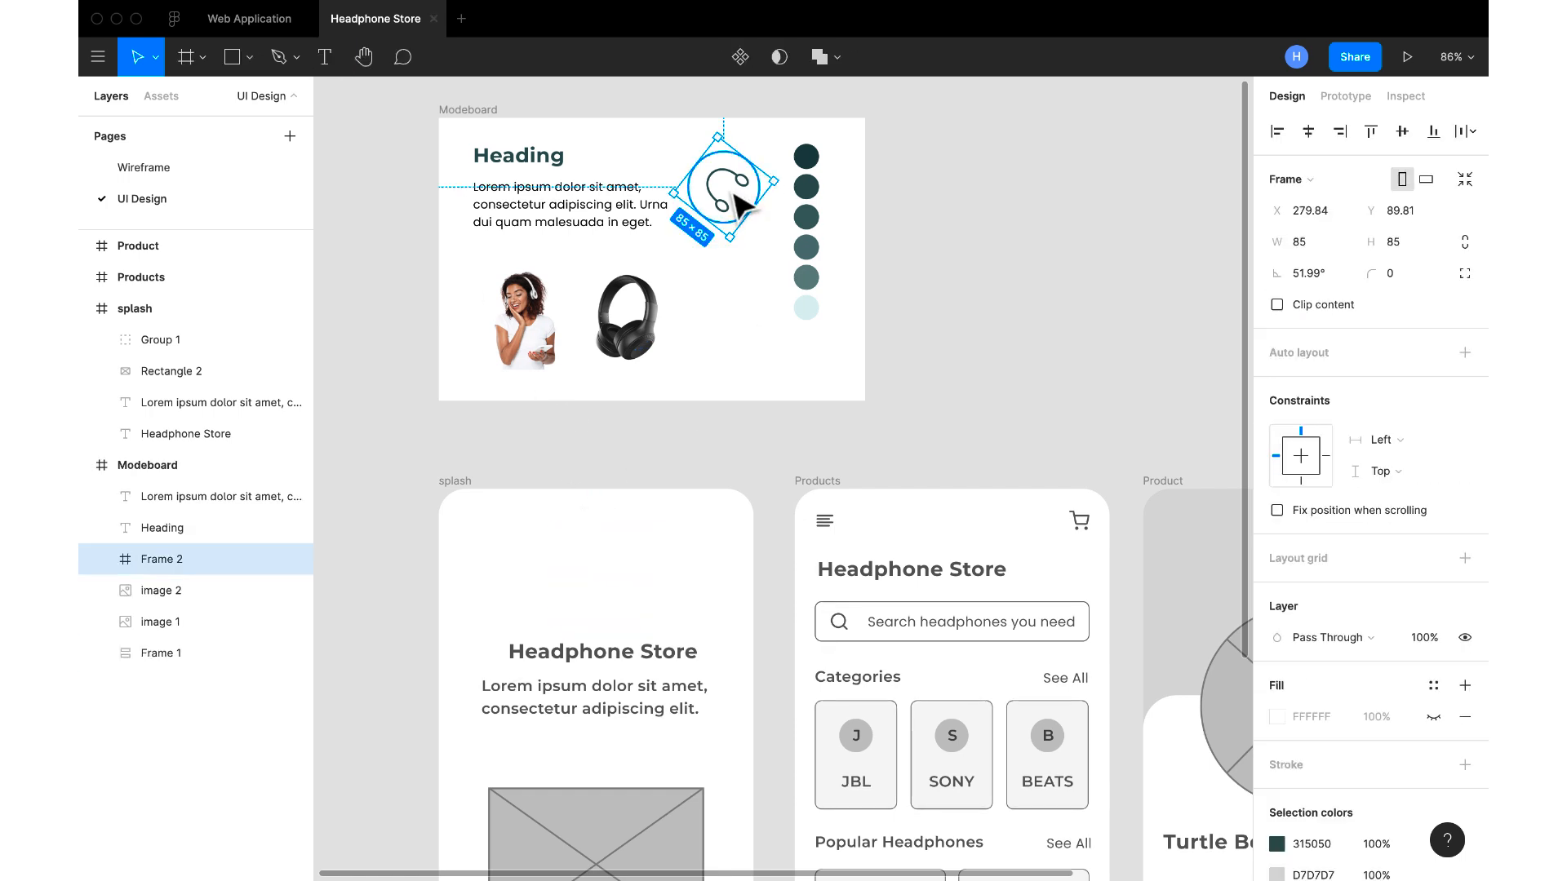
click(464, 488)
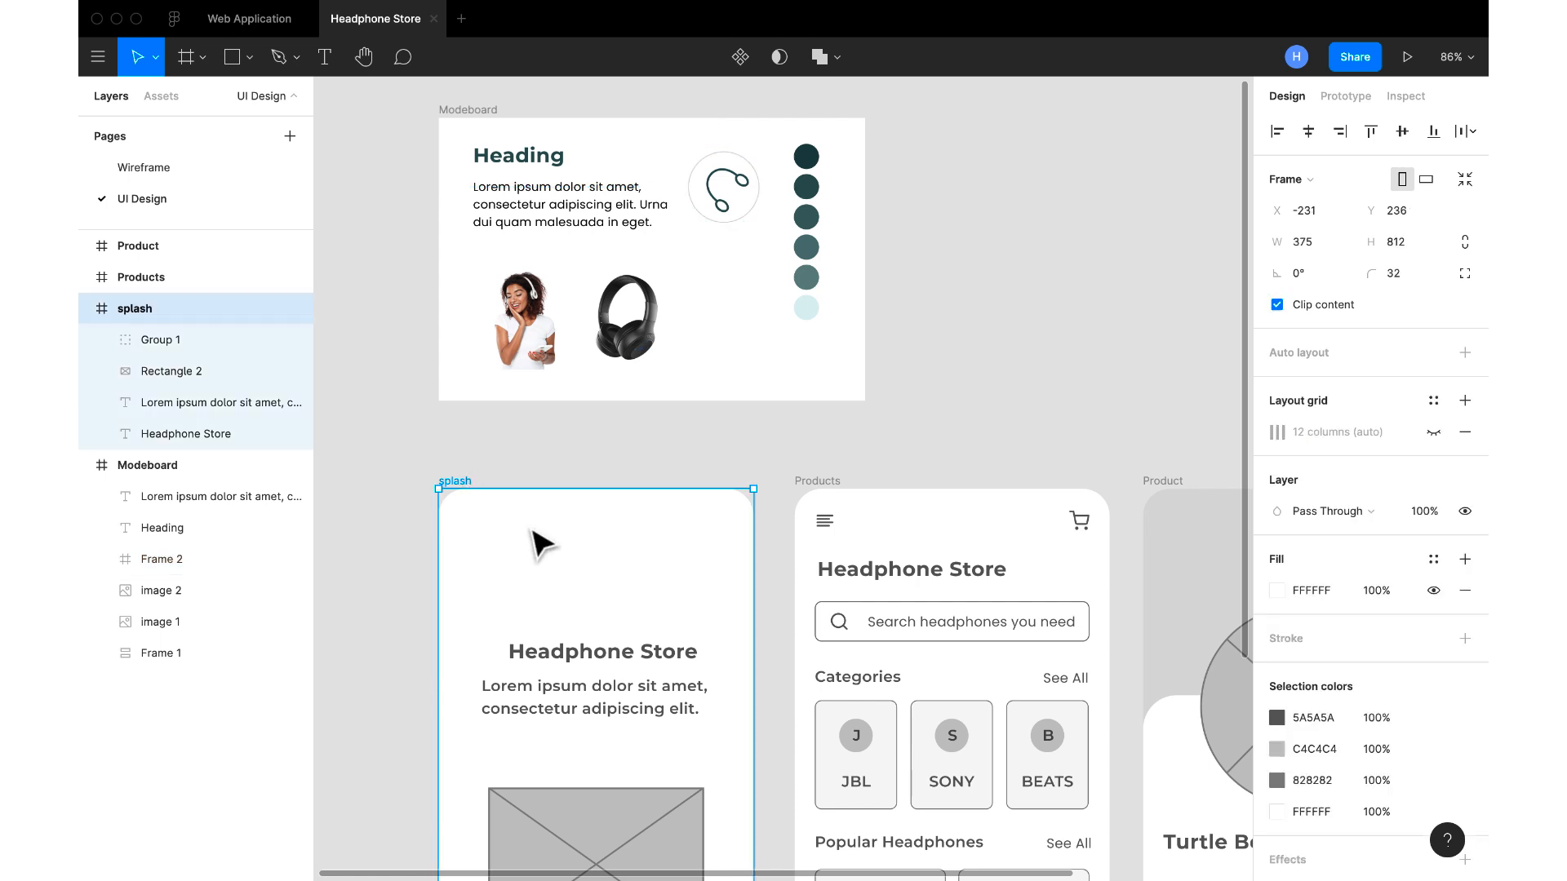
key(ctrl+v)
drag(701, 577, 605, 584)
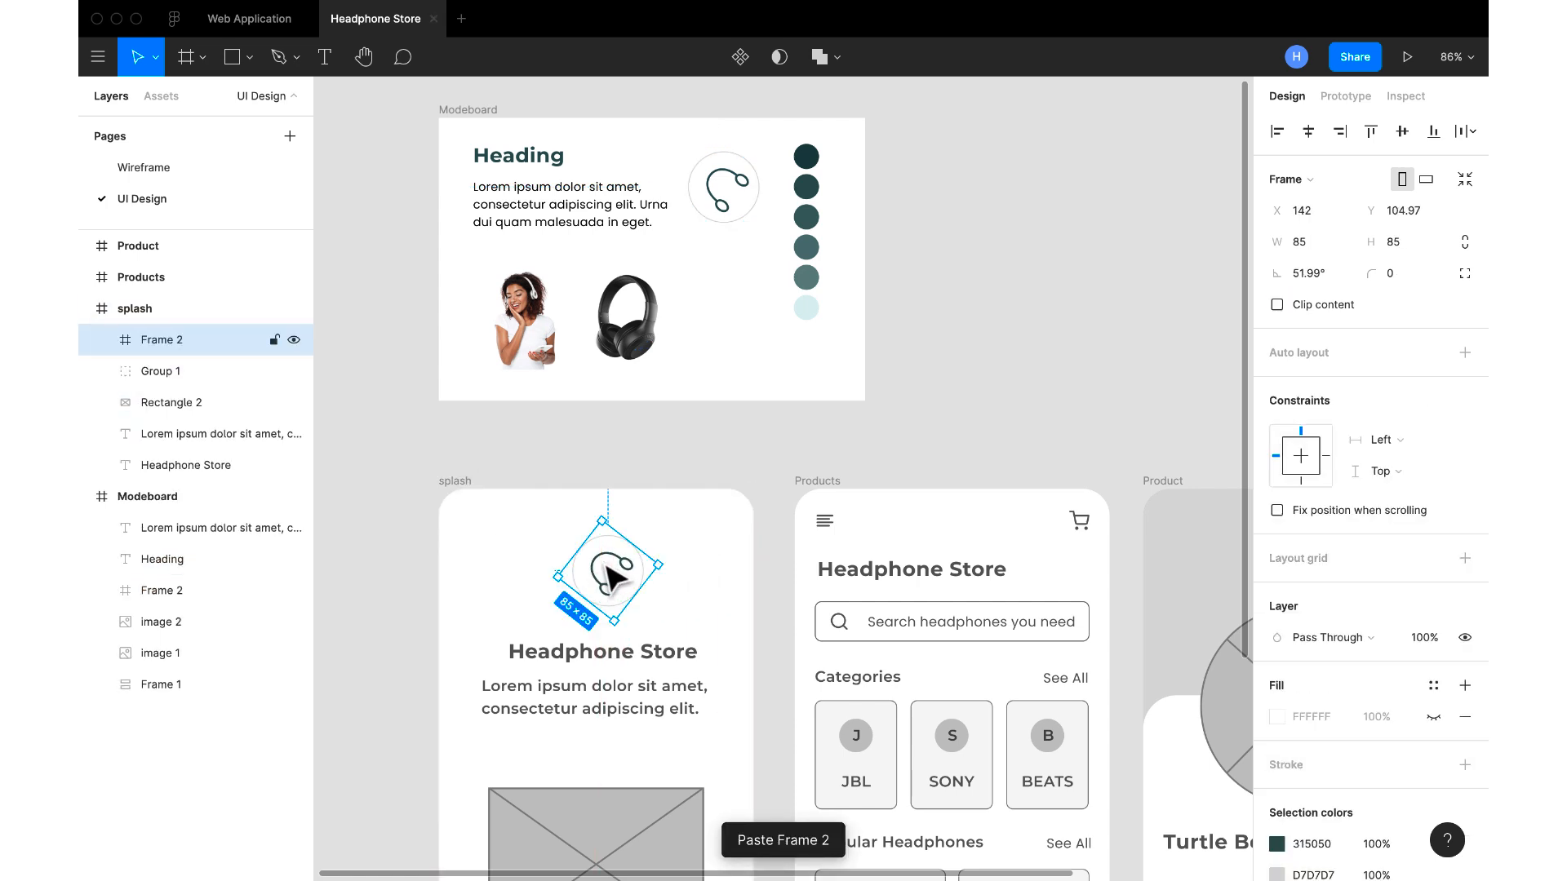
click(1308, 133)
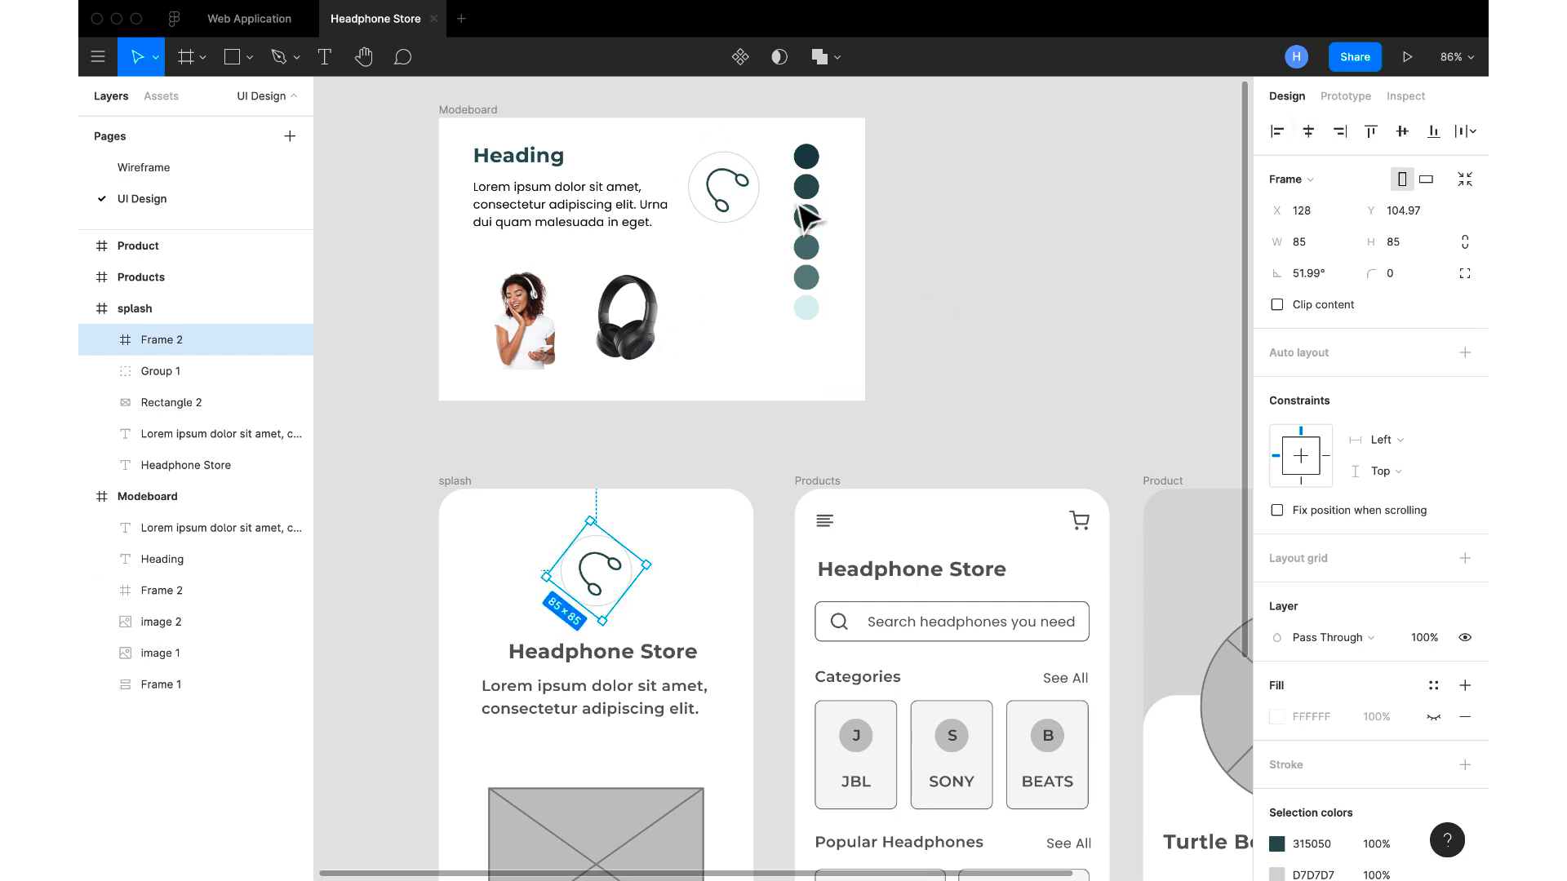
Fill the splash frame's background with the moodboard's lightest teal swatch, DFF1F1, sampled using the eyedropper
click(453, 481)
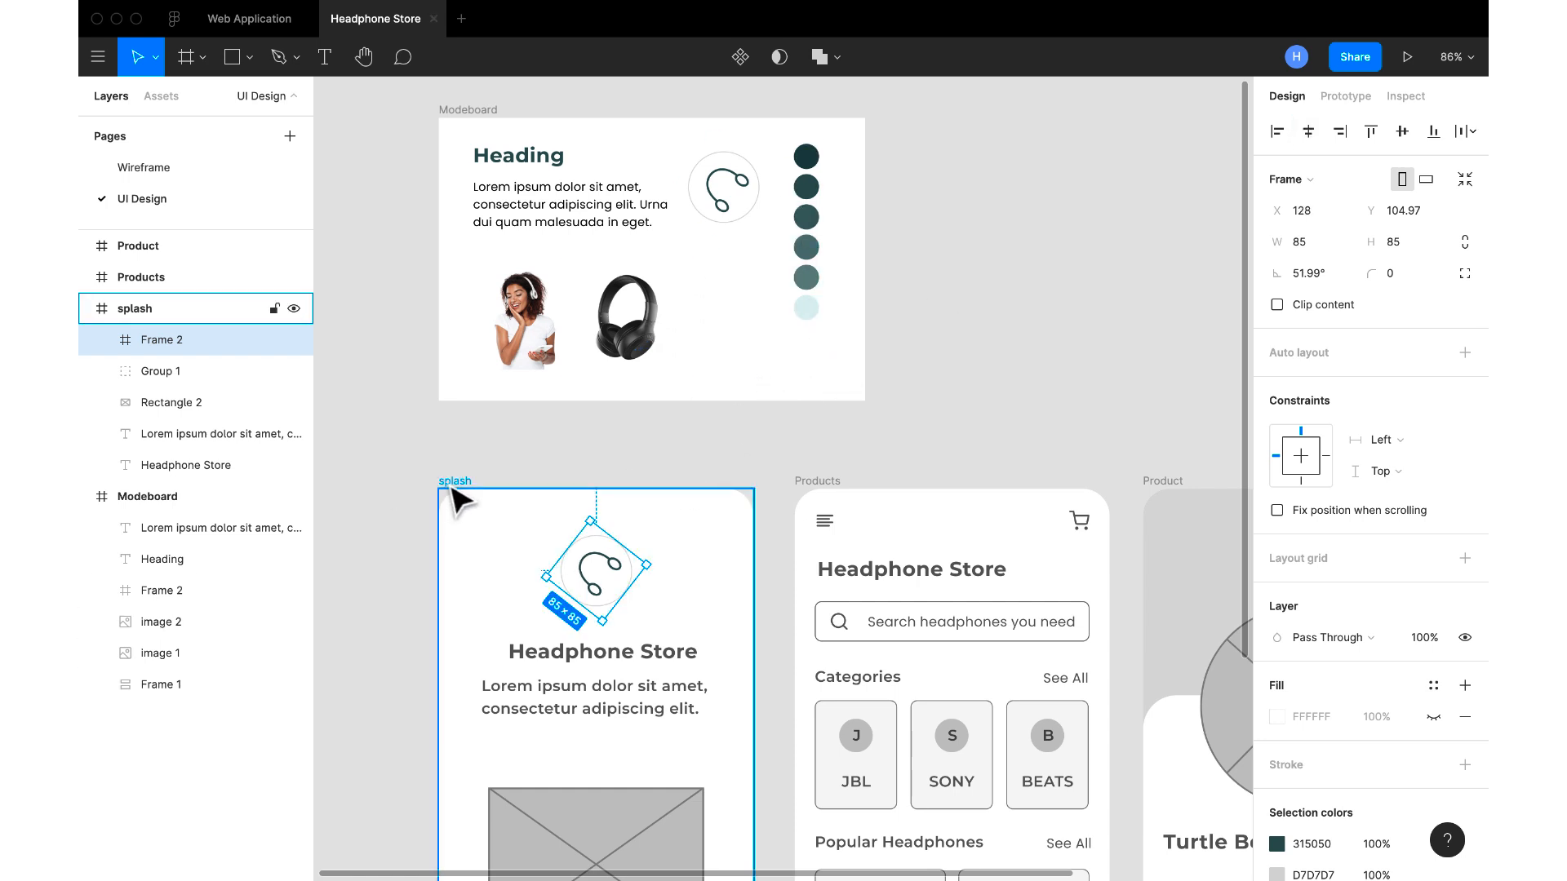
click(1277, 590)
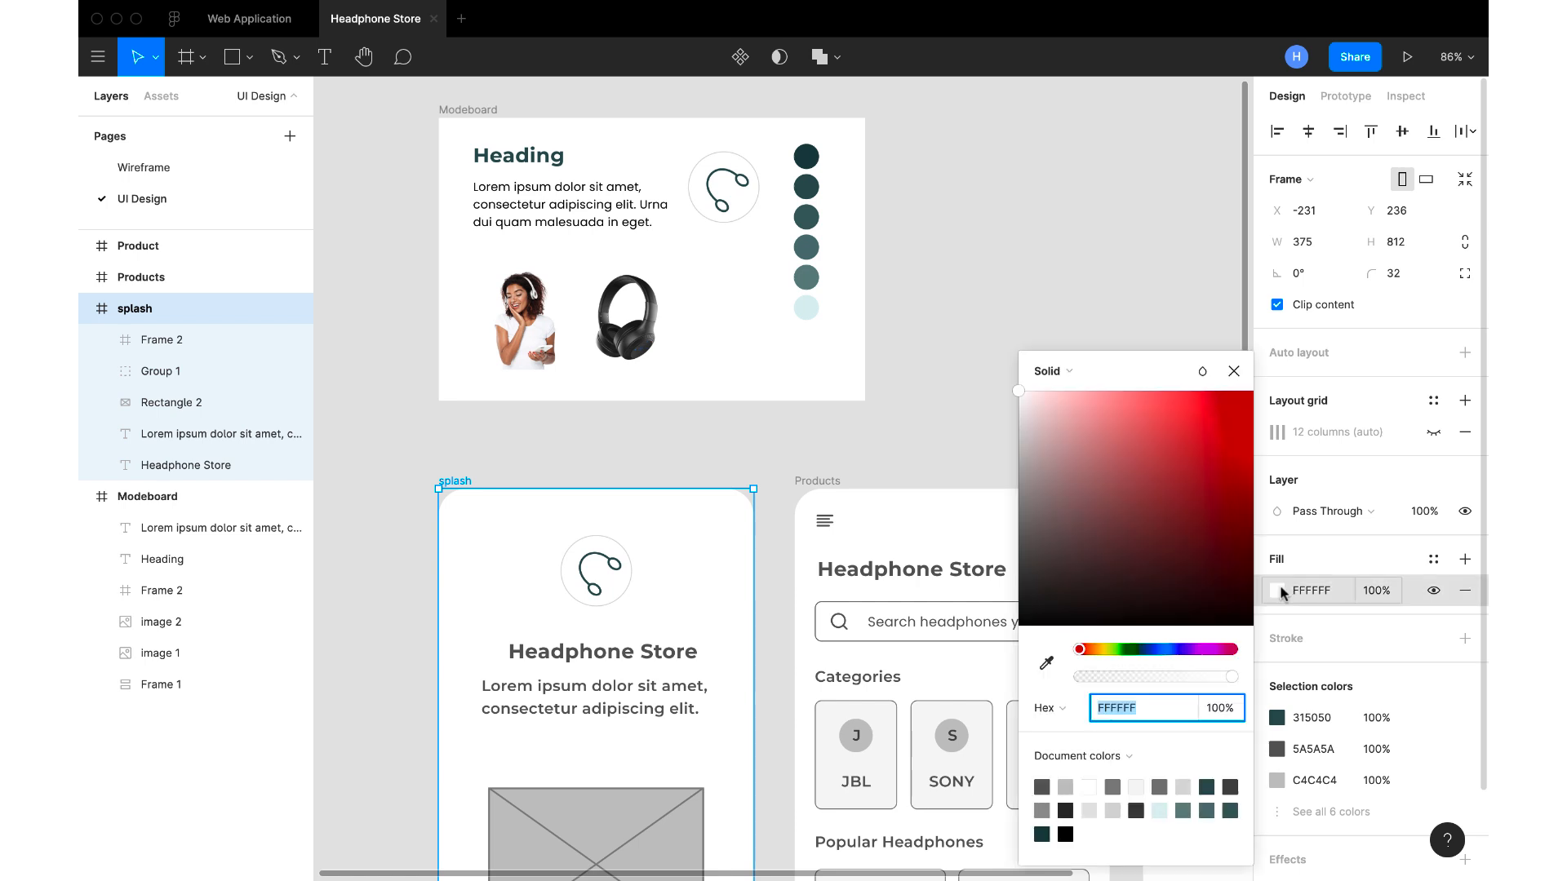
click(1045, 662)
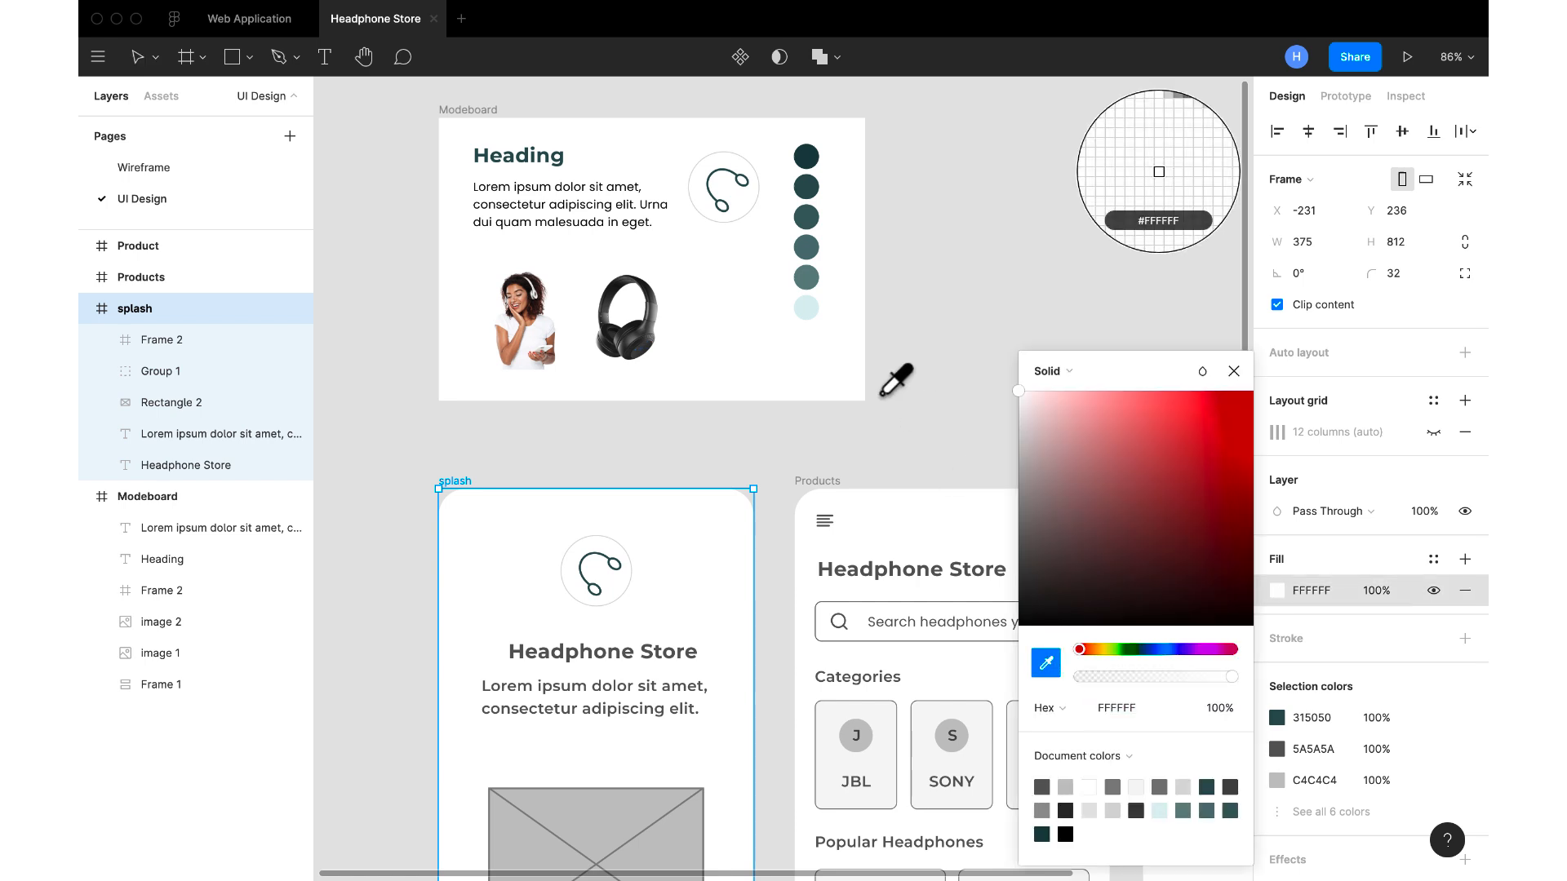
click(810, 314)
click(1232, 371)
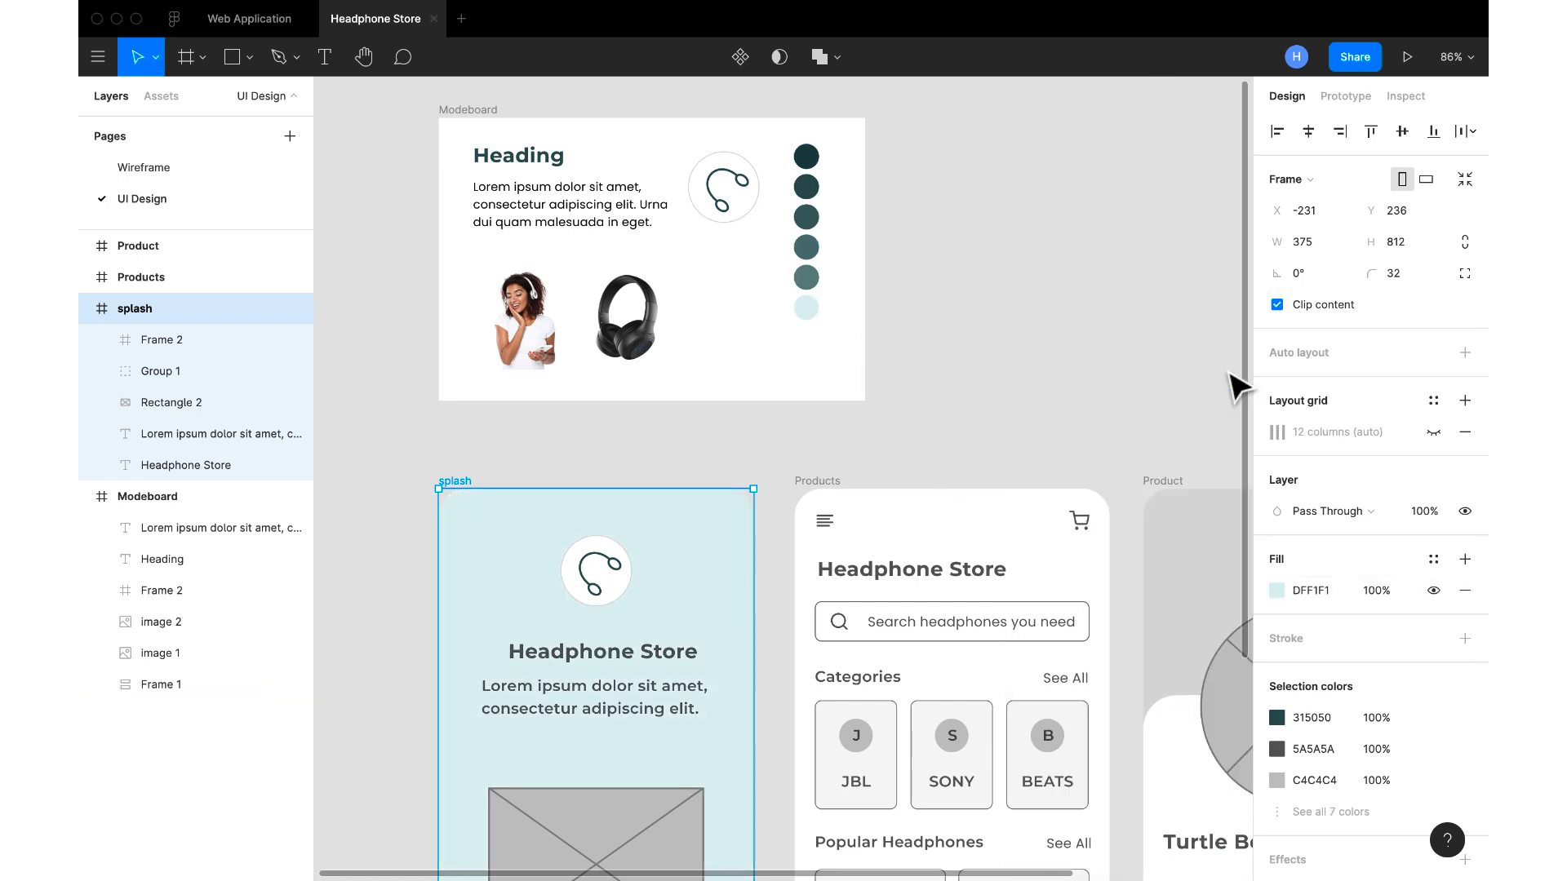
Change the splash frame's fill to a linear gradient running diagonally from its top-left corner to its bottom-right corner
scroll(712, 611, down, 5)
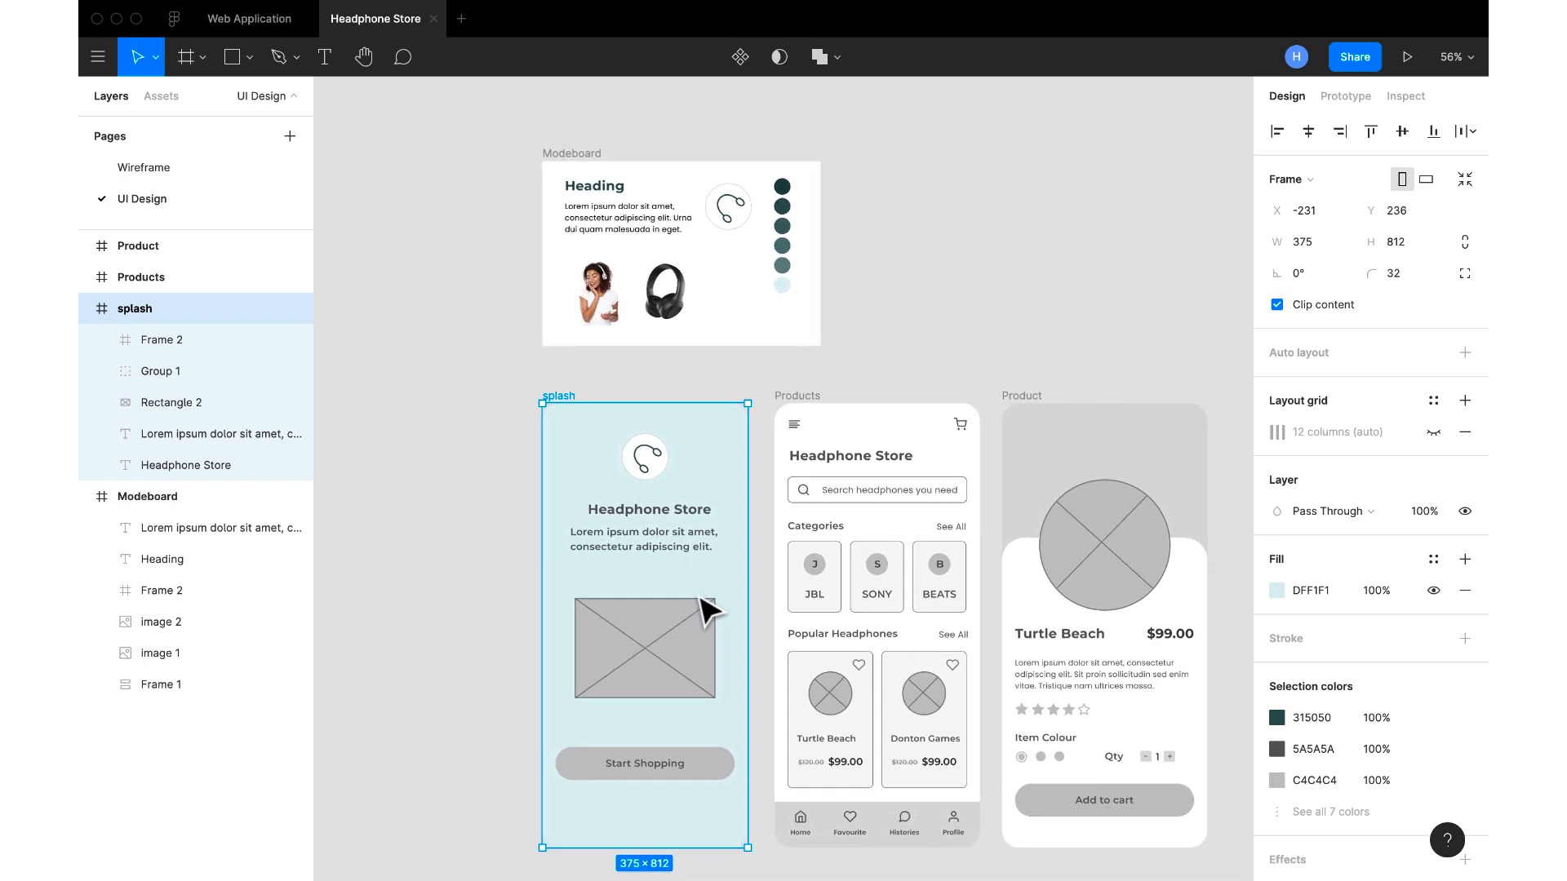
click(1278, 591)
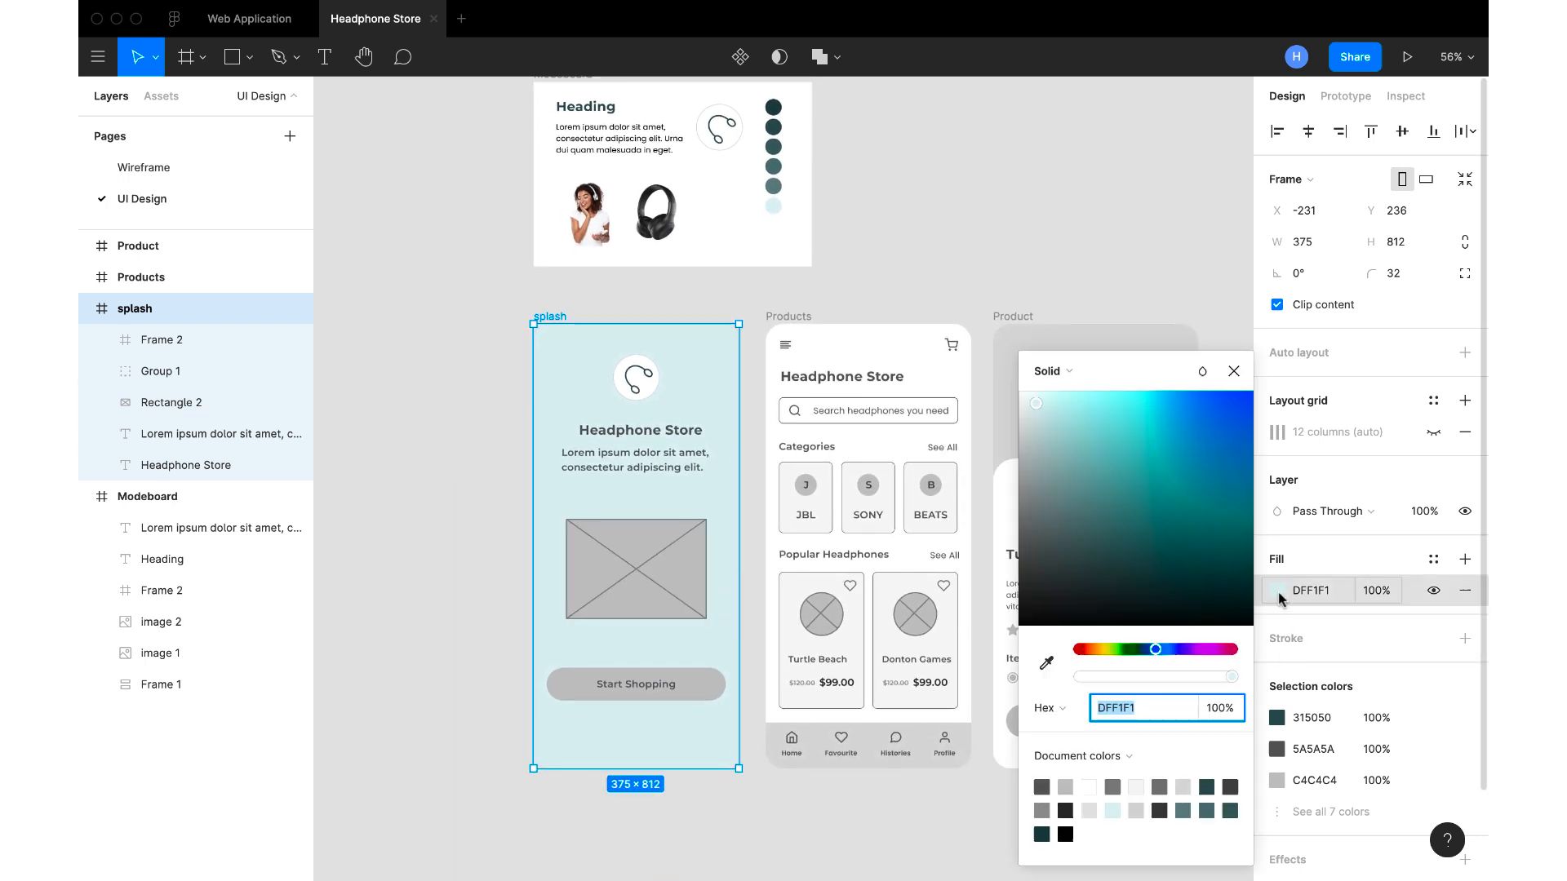
click(1052, 372)
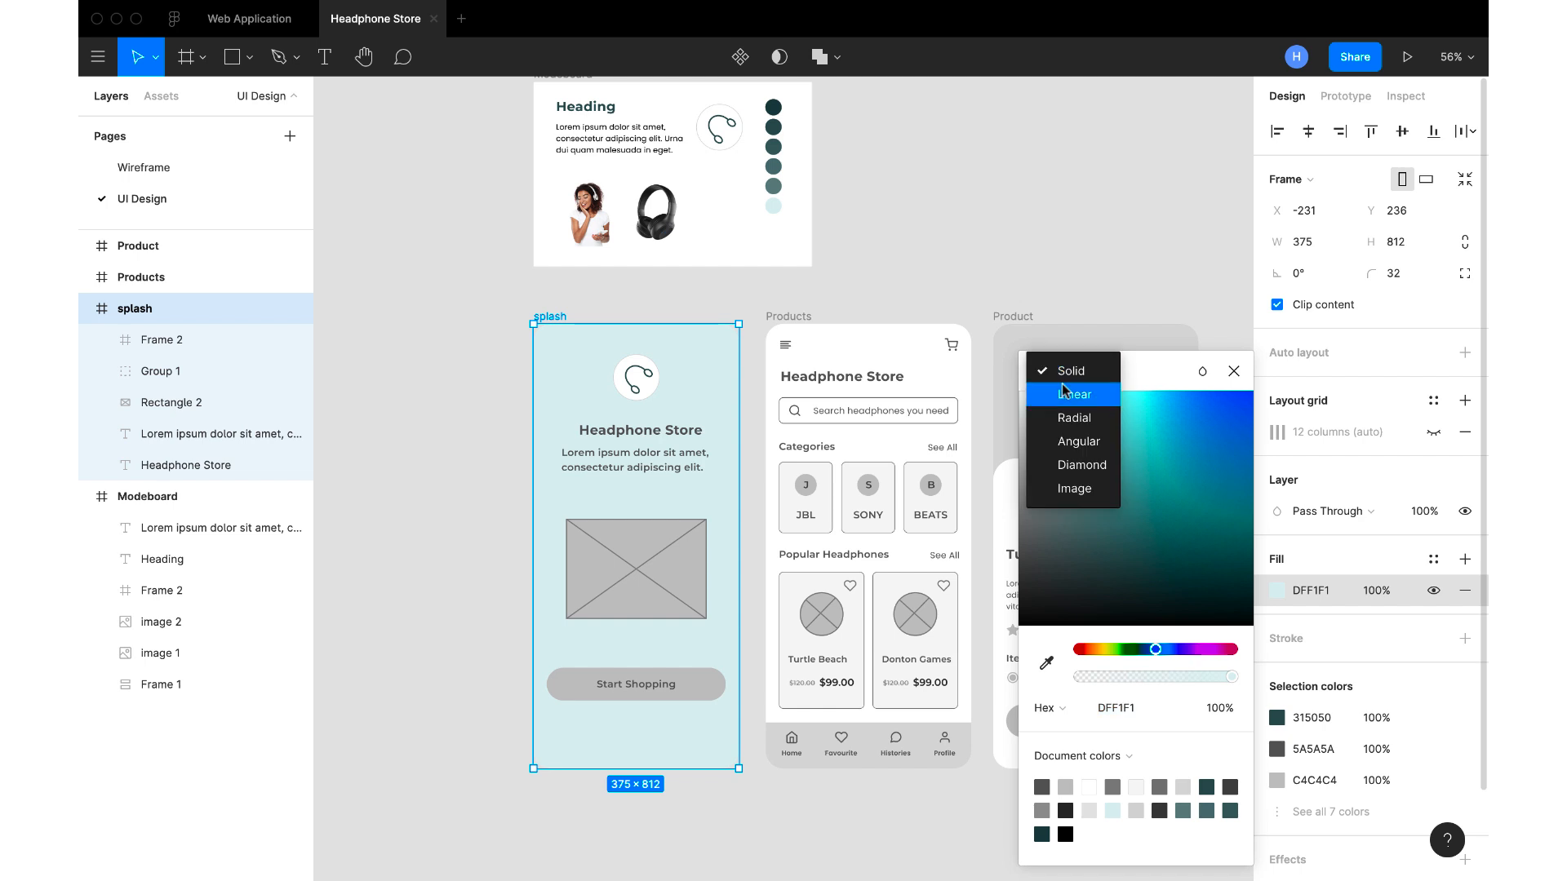
click(1074, 395)
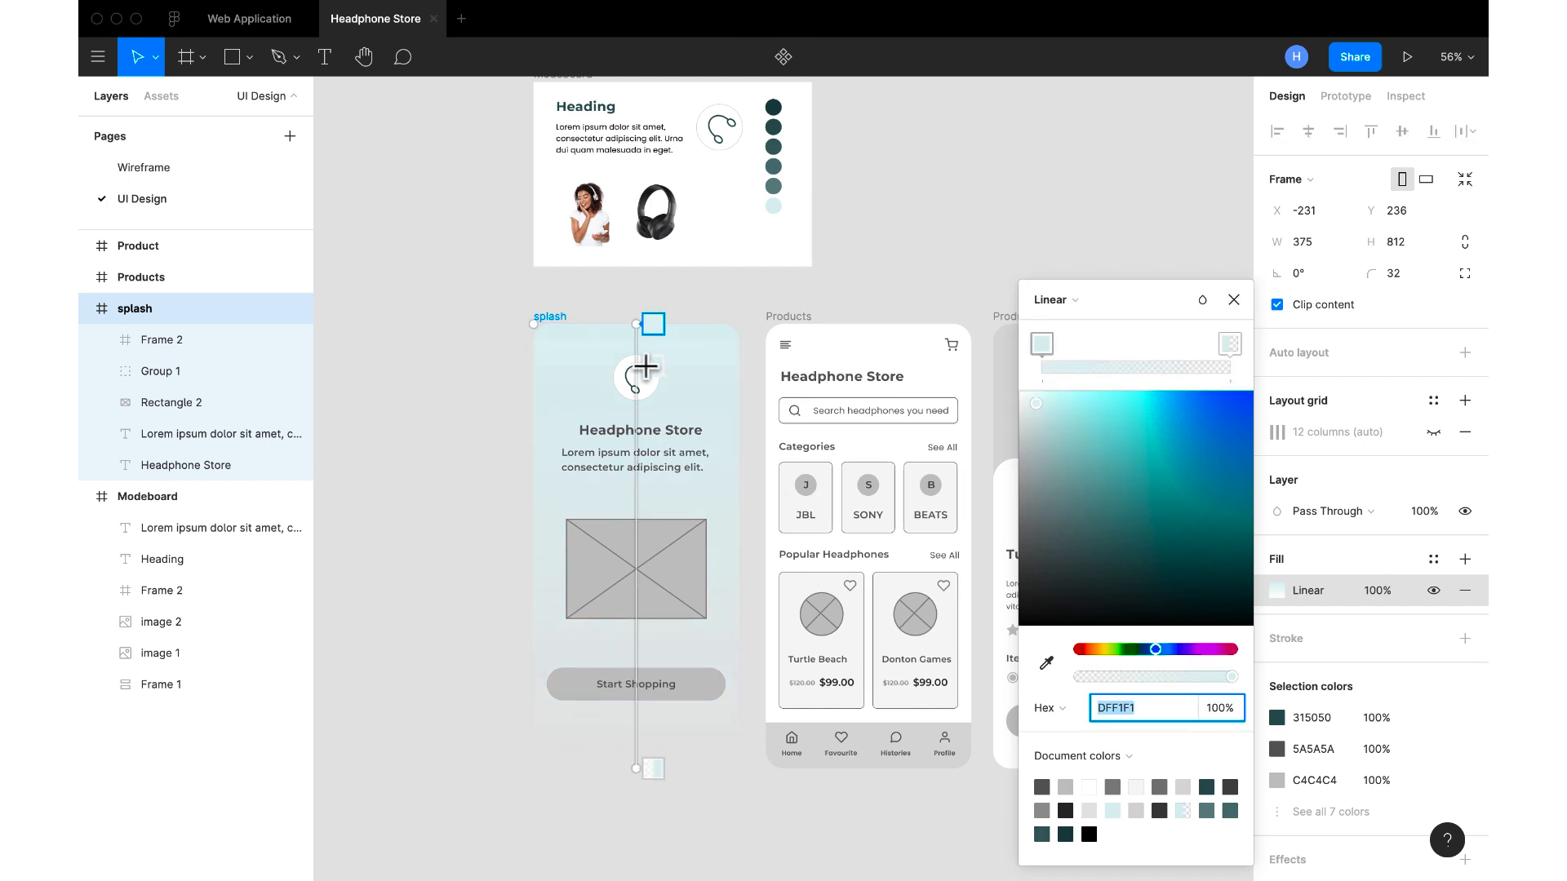
drag(632, 323, 535, 328)
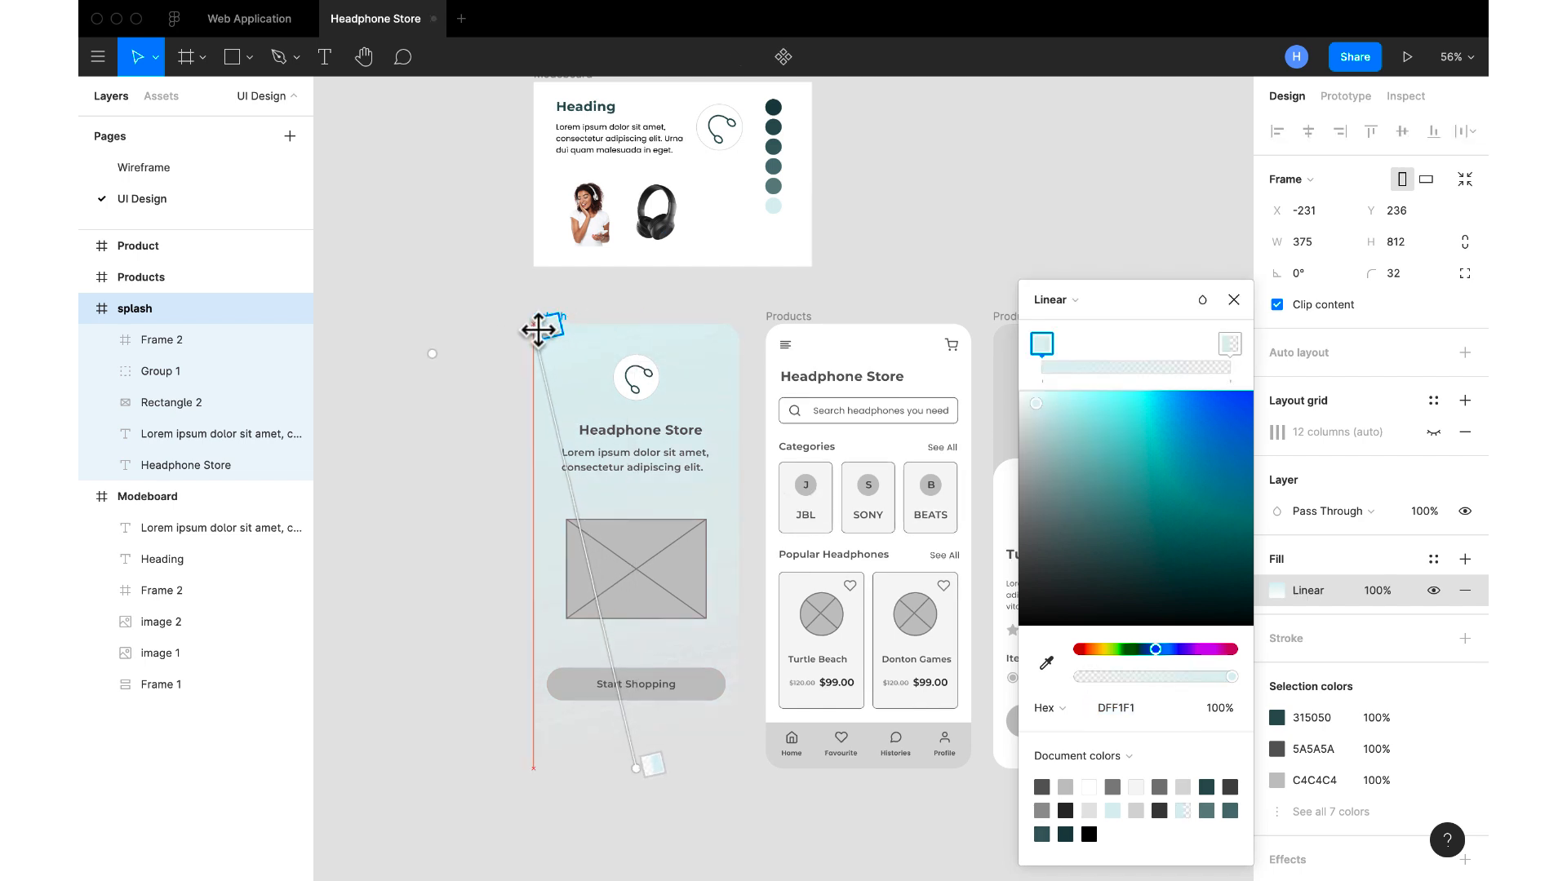
drag(638, 769, 732, 768)
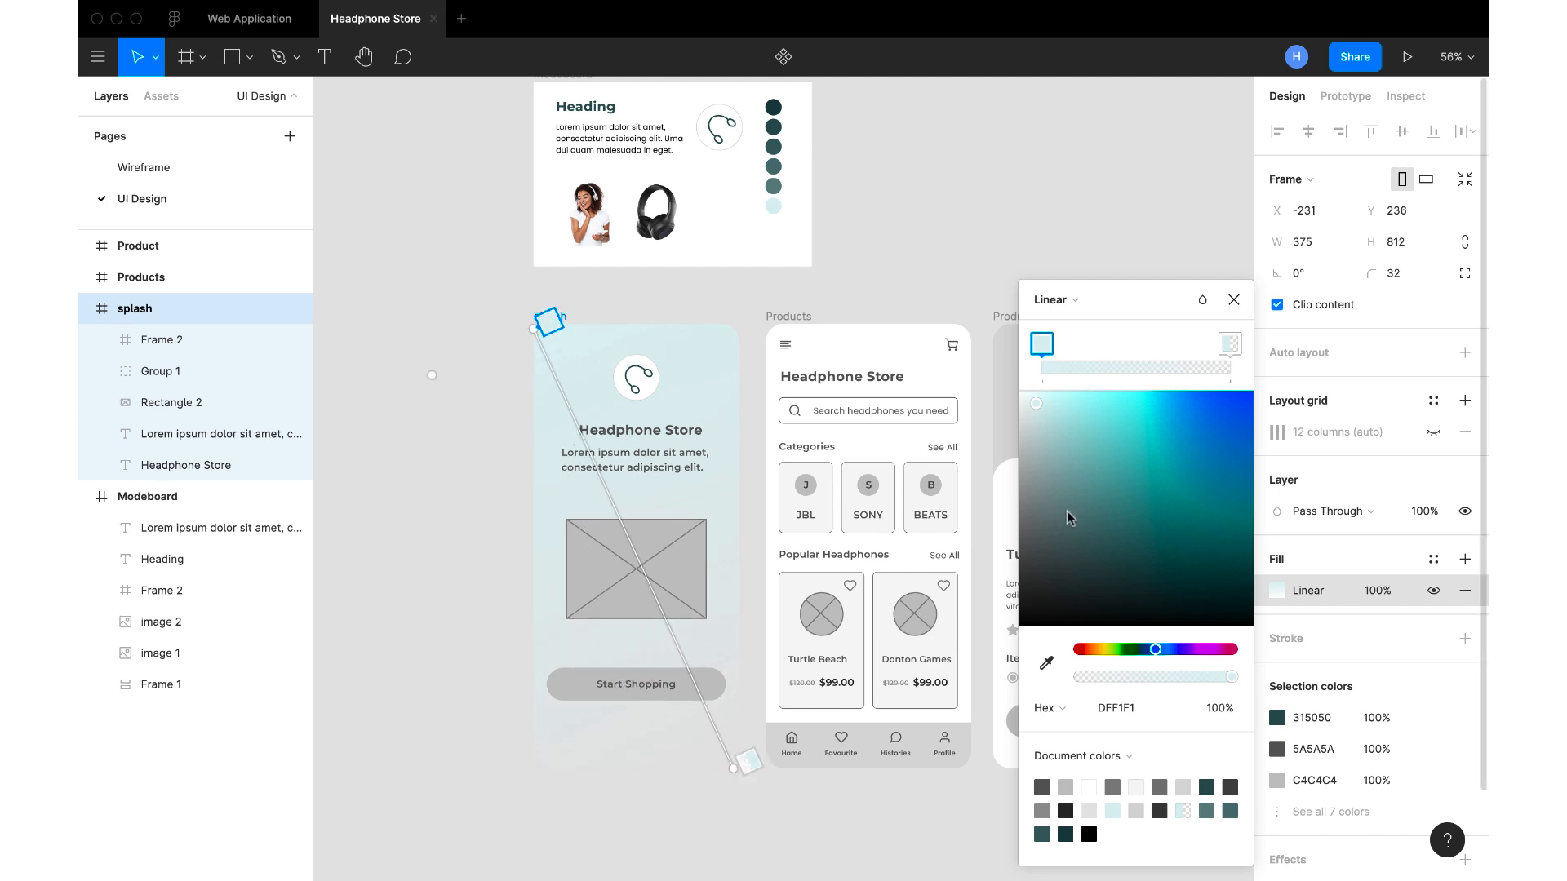
Set the gradient's transparent end stop to 100% opacity and near-white FAFAFA, and finish editing the fill
click(1228, 344)
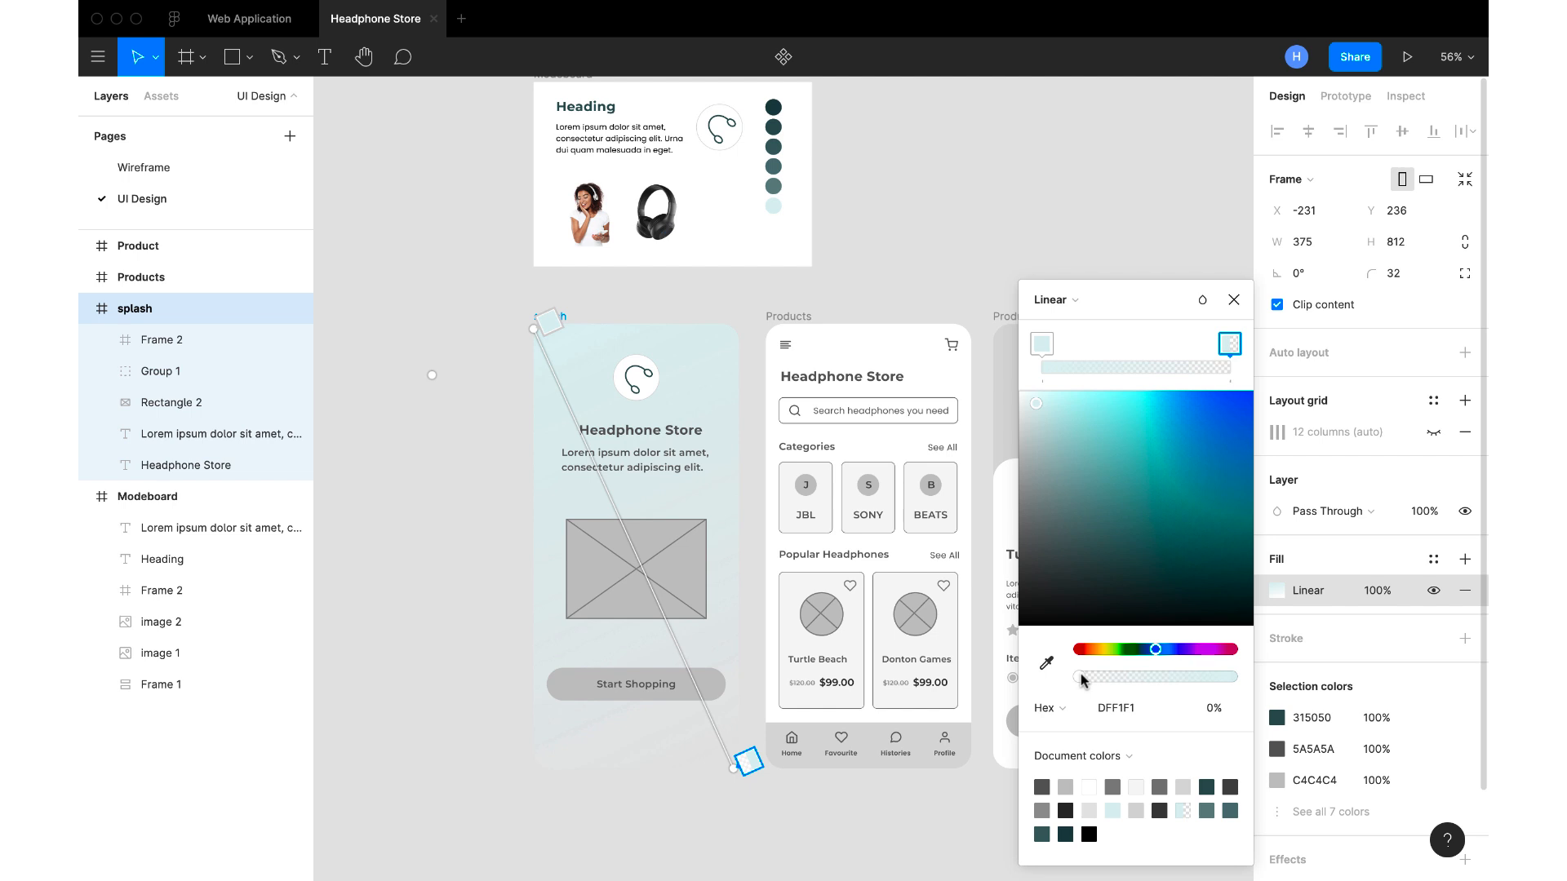
drag(1081, 680, 1236, 699)
drag(1032, 410, 1018, 395)
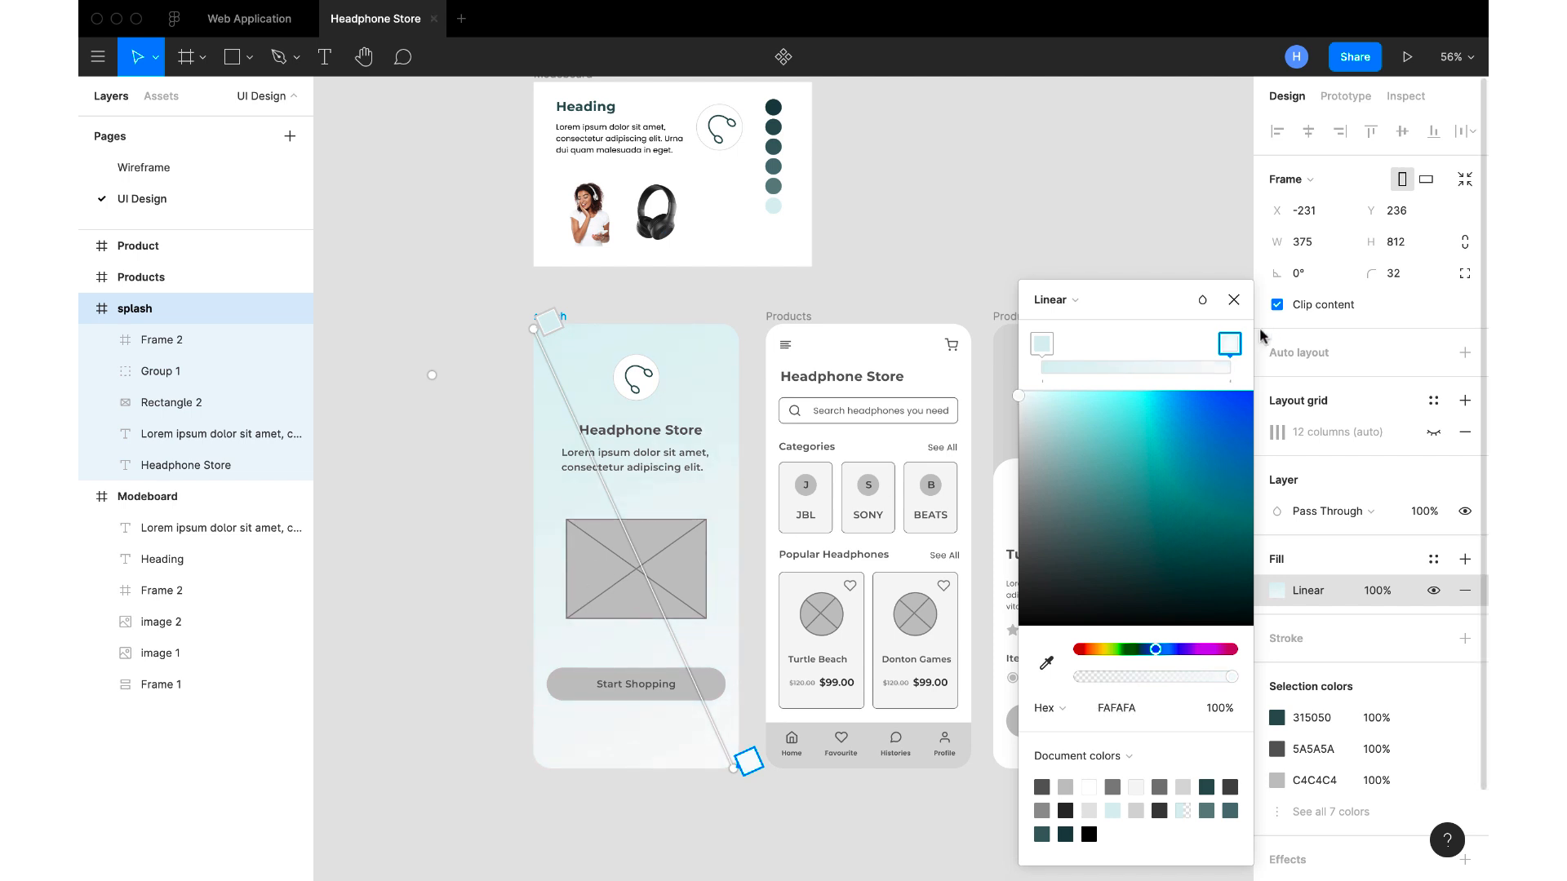
click(1234, 300)
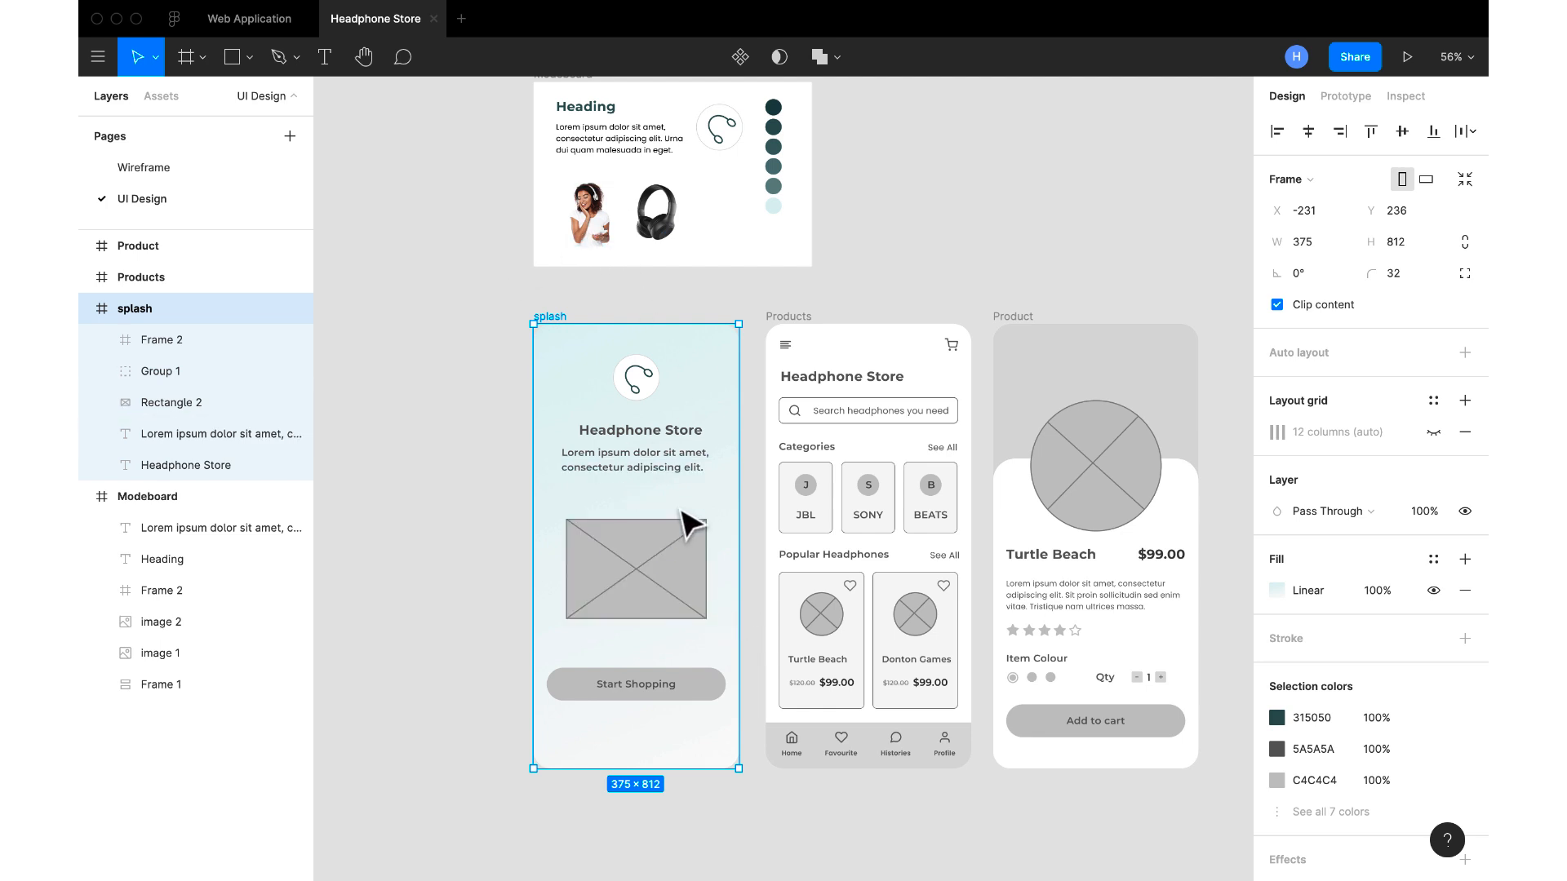
Replace the splash frame's placeholder rectangle with a copy of the moodboard's photo of the woman, placed below the description text
click(683, 602)
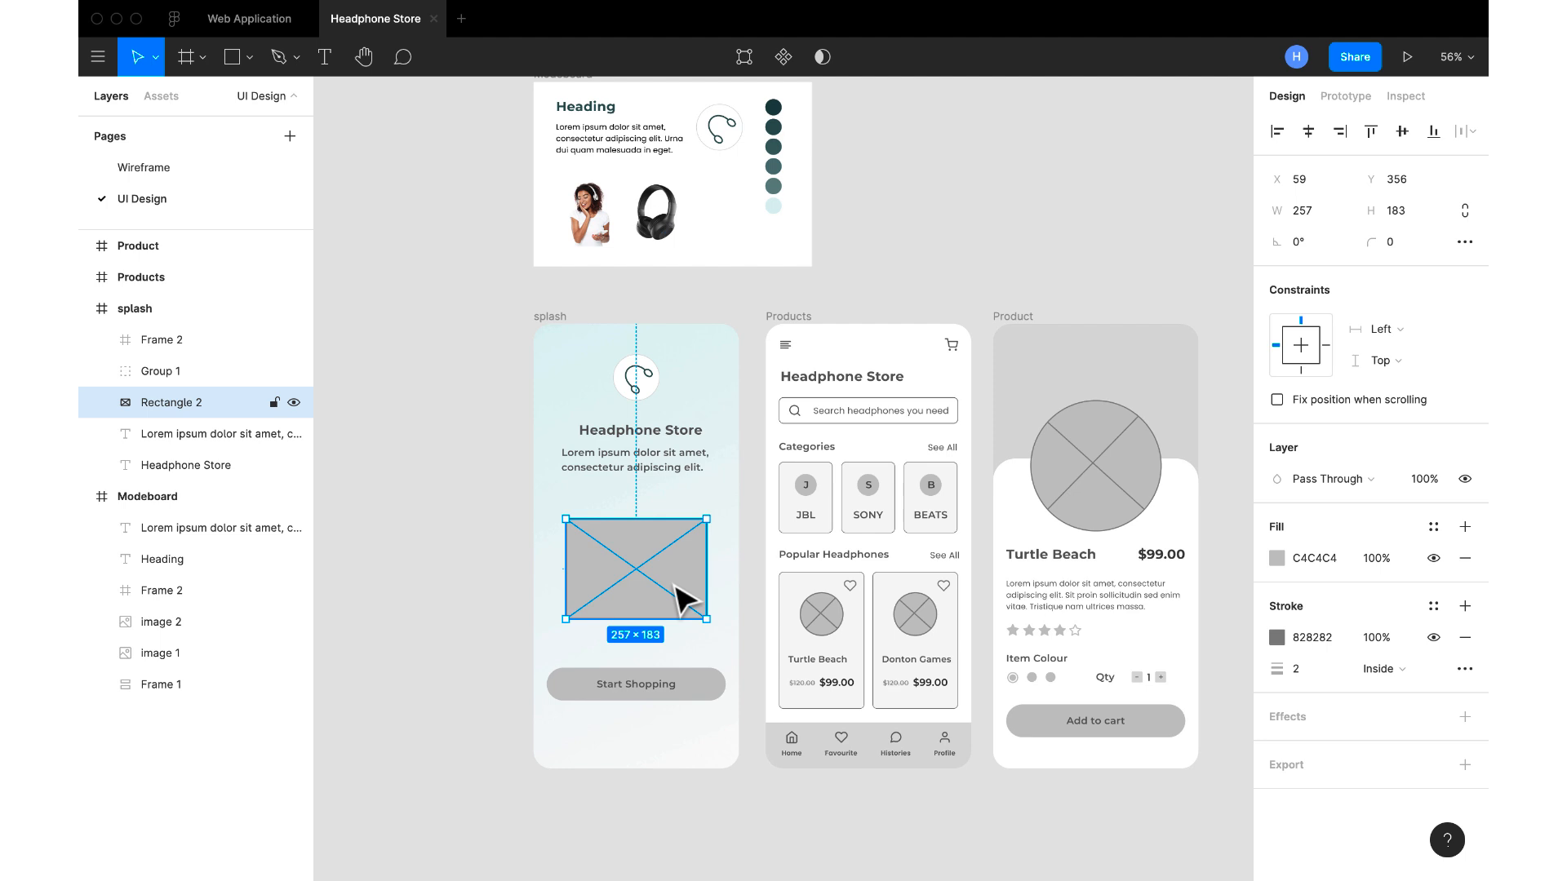
key(Delete)
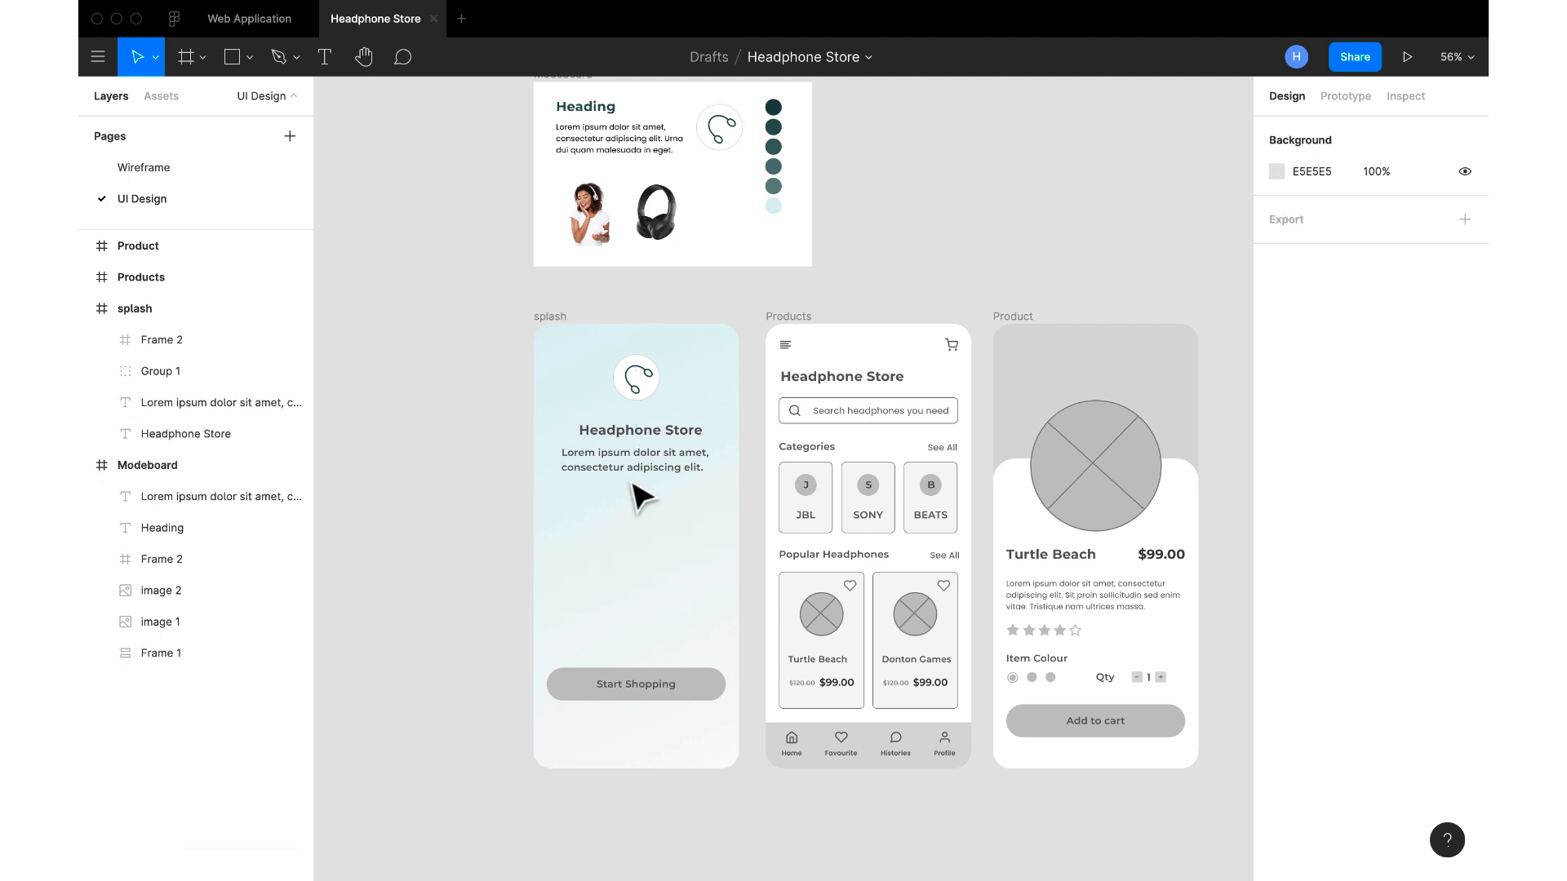
click(606, 242)
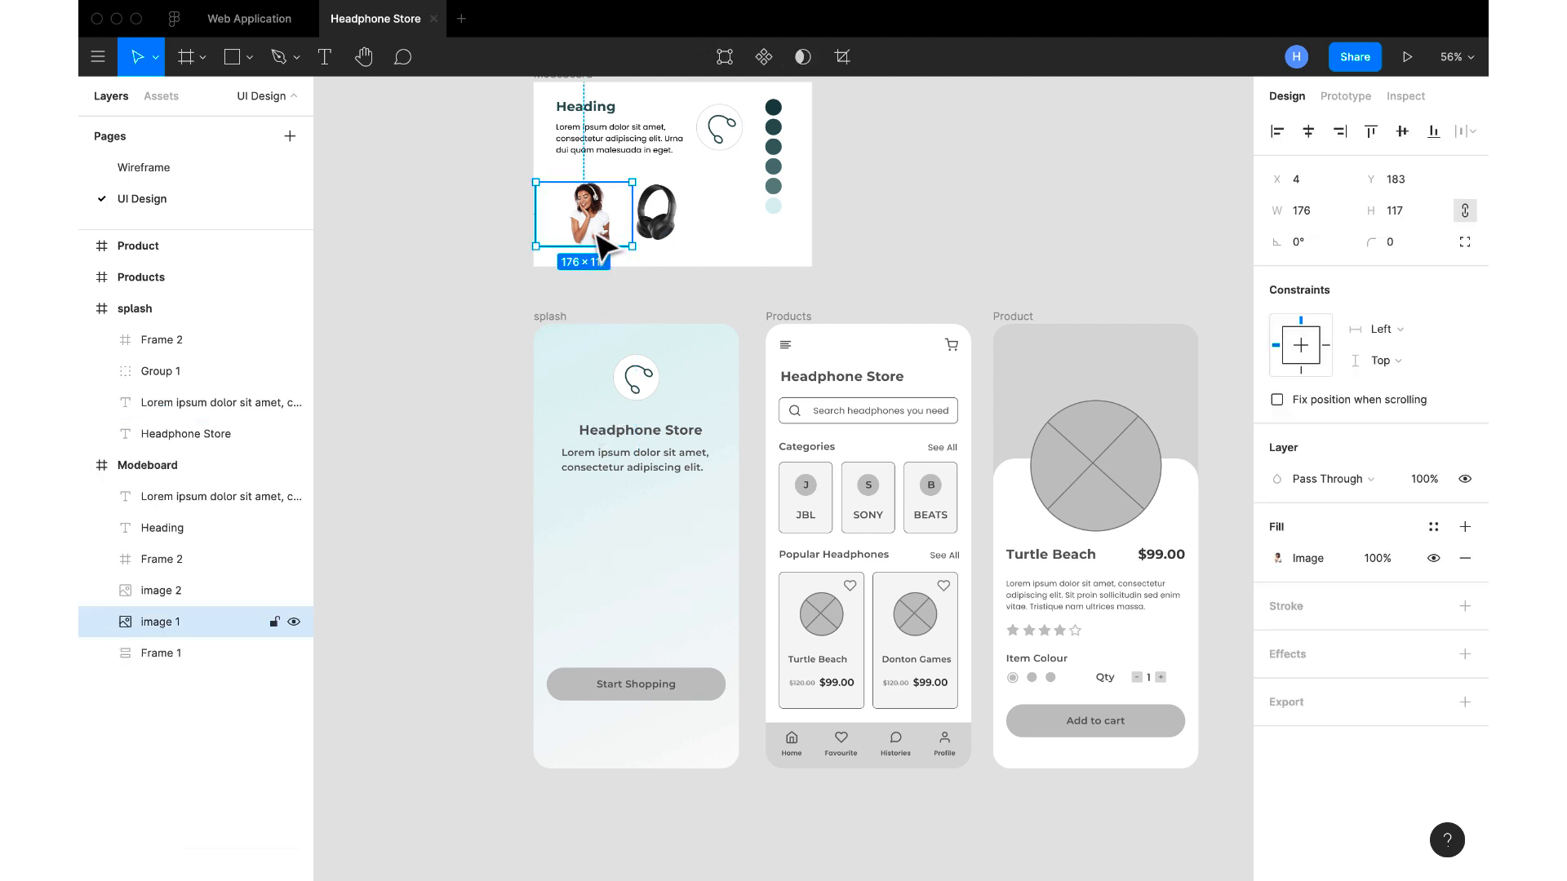
key(ctrl+c)
click(550, 327)
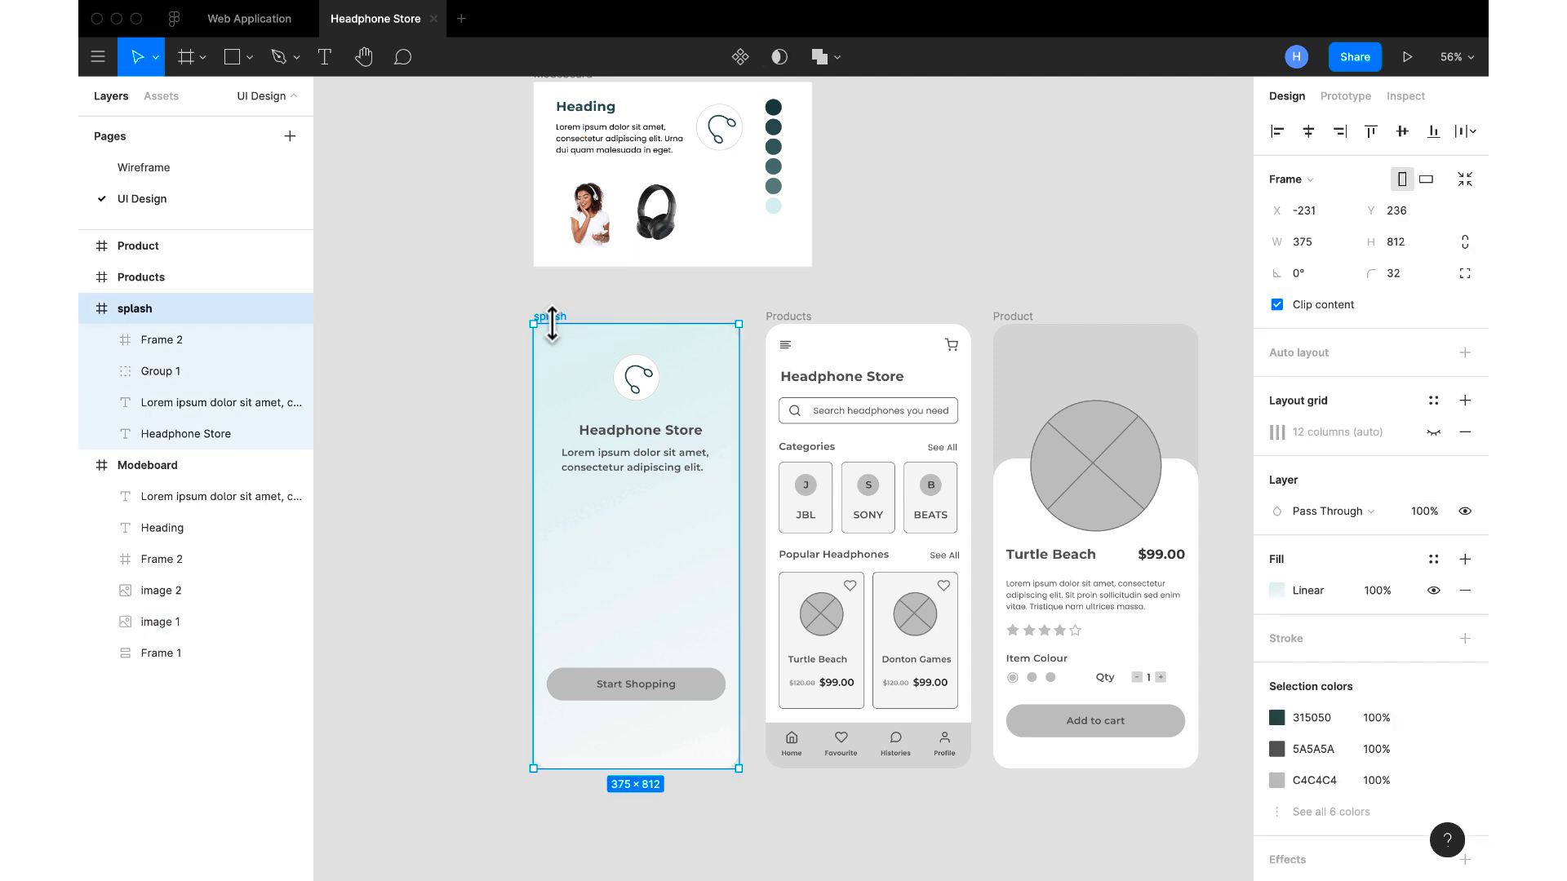
key(ctrl+v)
drag(597, 465, 597, 525)
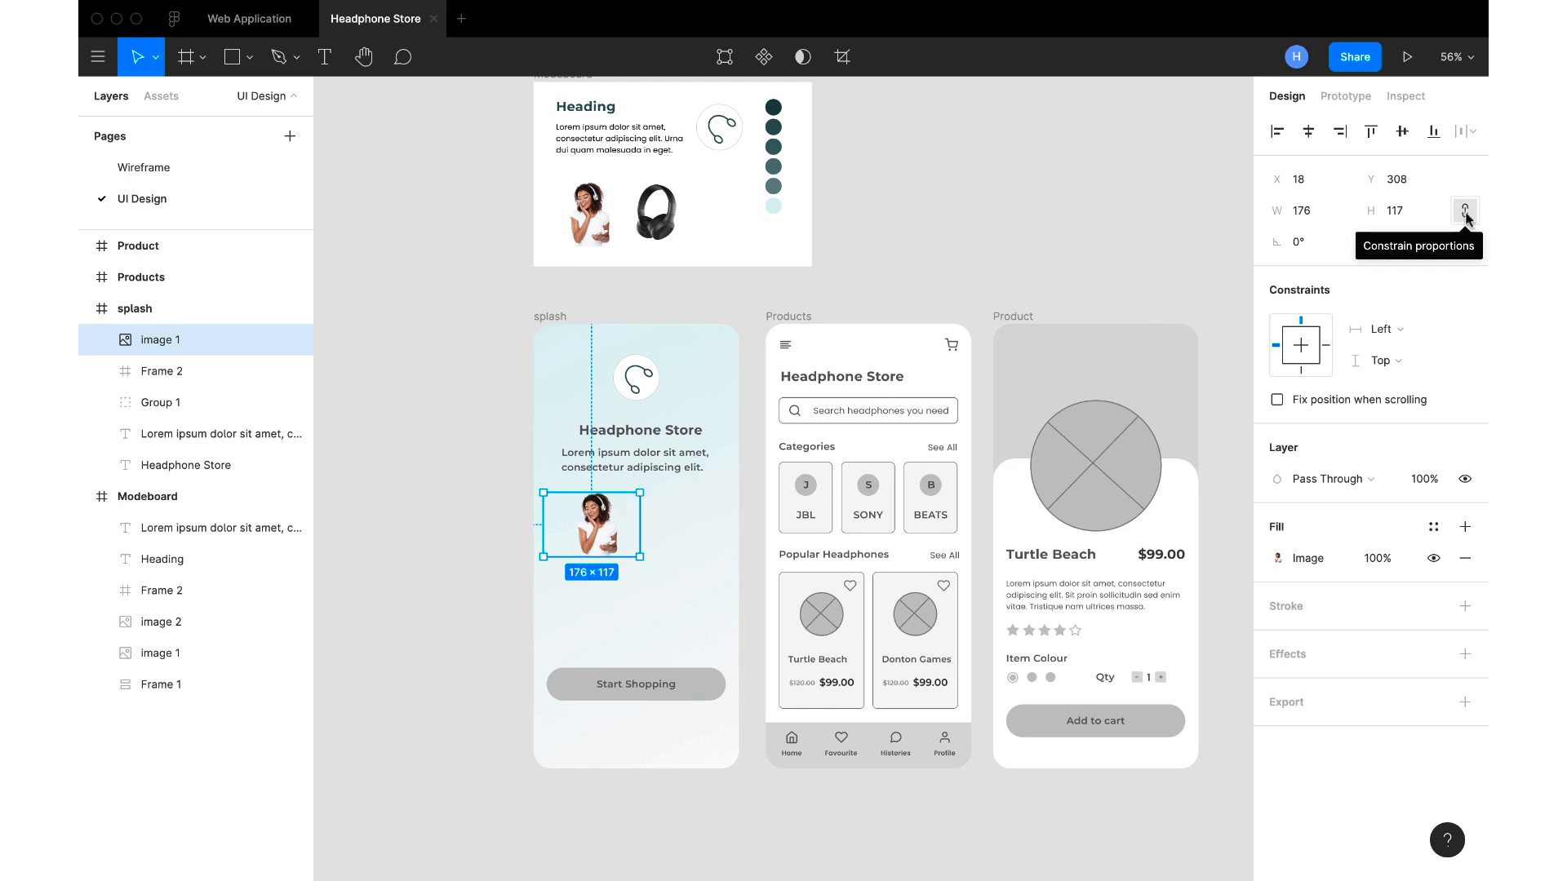
Scale the splash frame's photo proportionally to a height of 463
click(1412, 213)
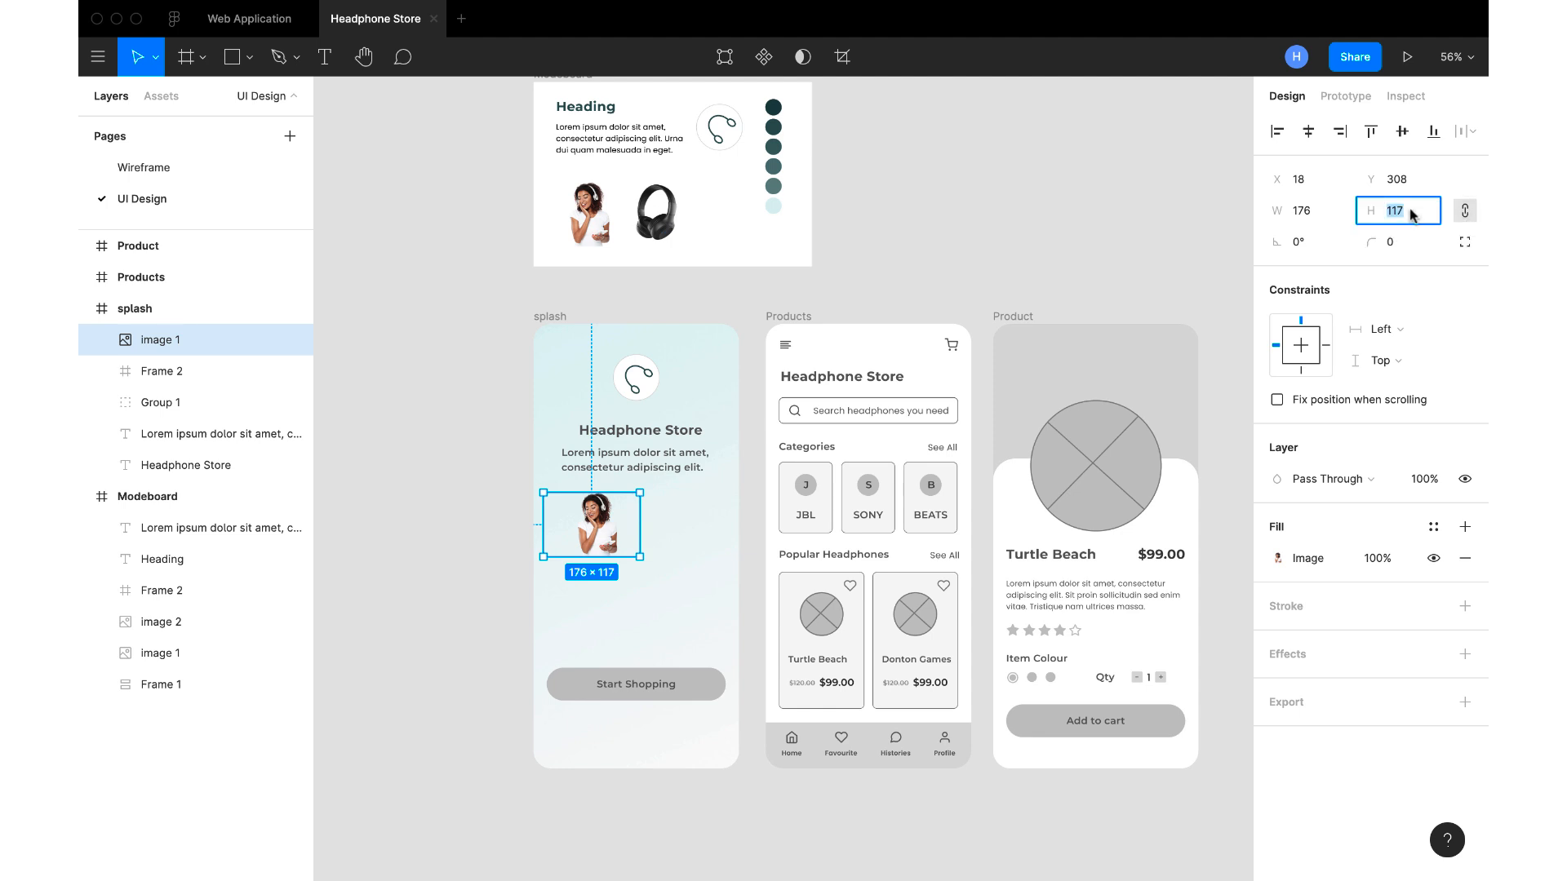
text(463)
key(Return)
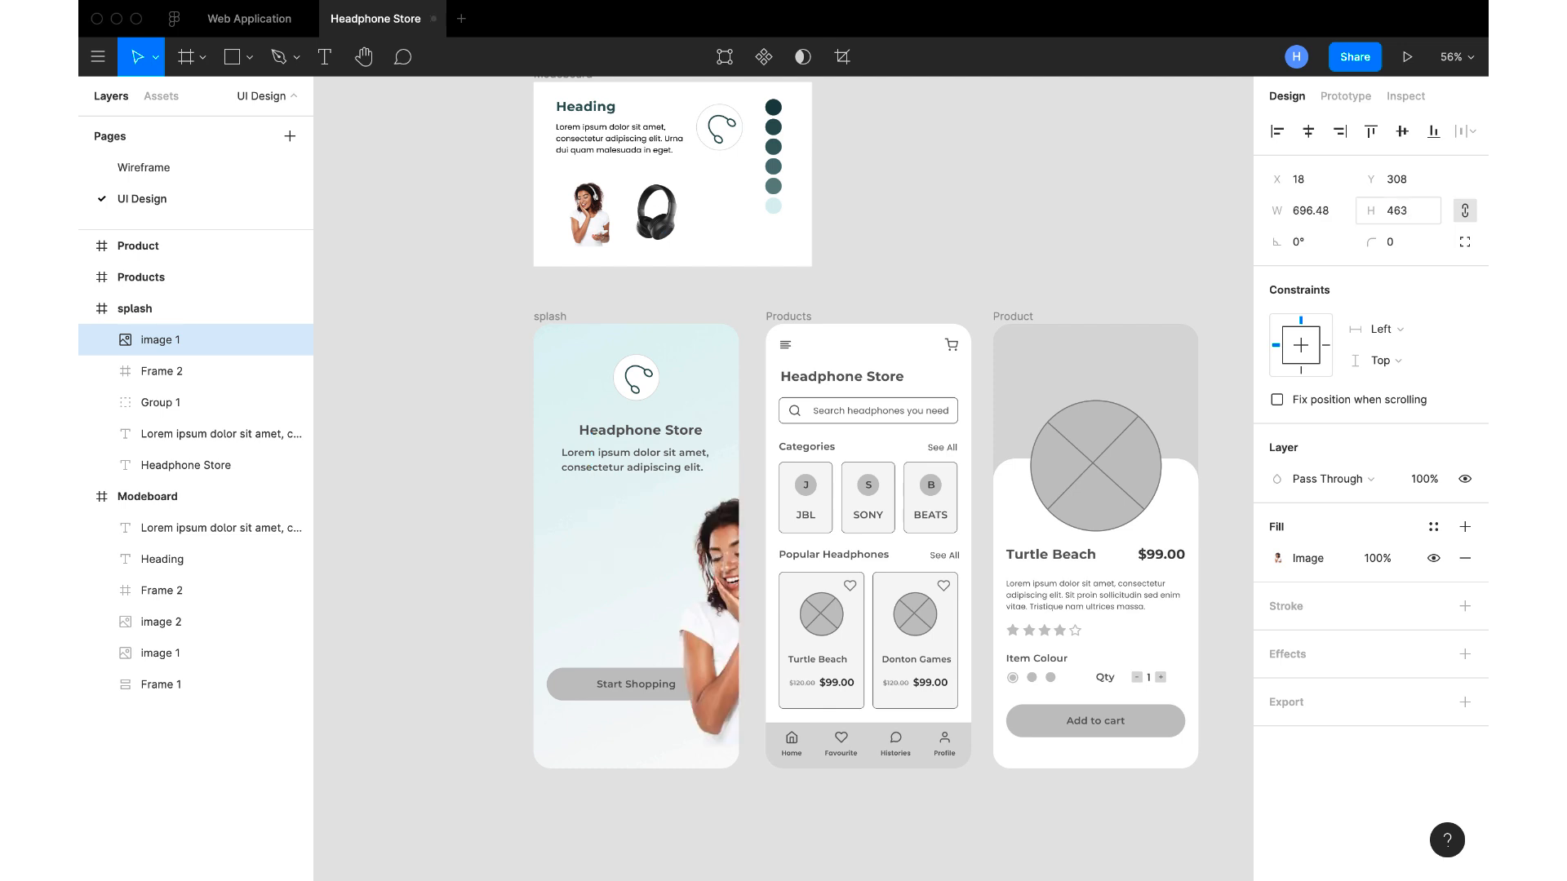
Flip the photo horizontally and position it across the lower half of the splash frame, at X 522.48 and Y 376
drag(729, 562, 564, 602)
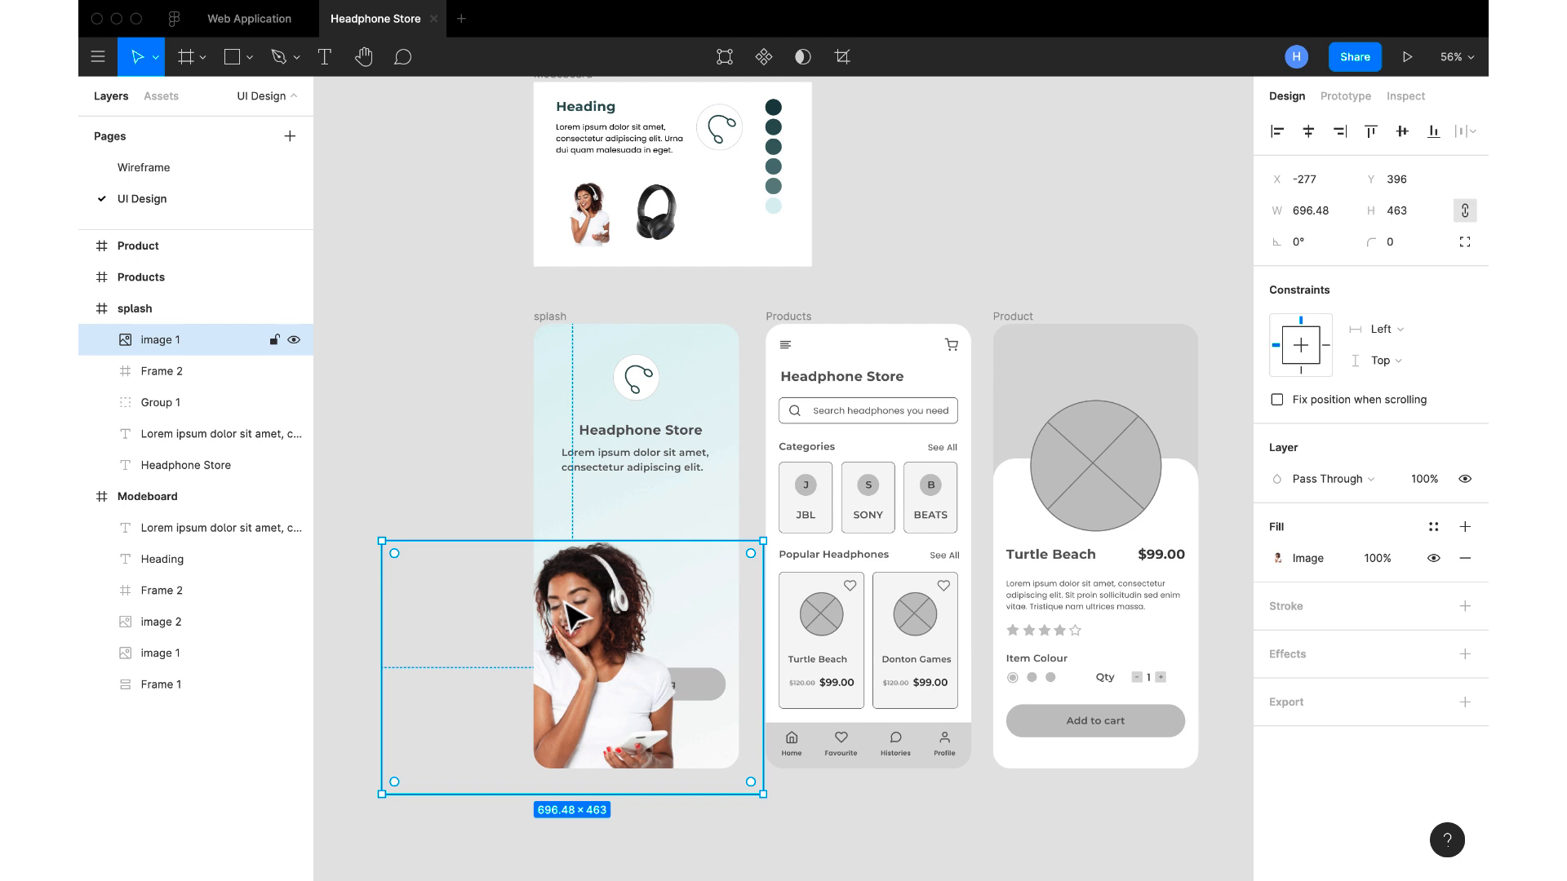
key(shift+h)
drag(576, 614, 637, 605)
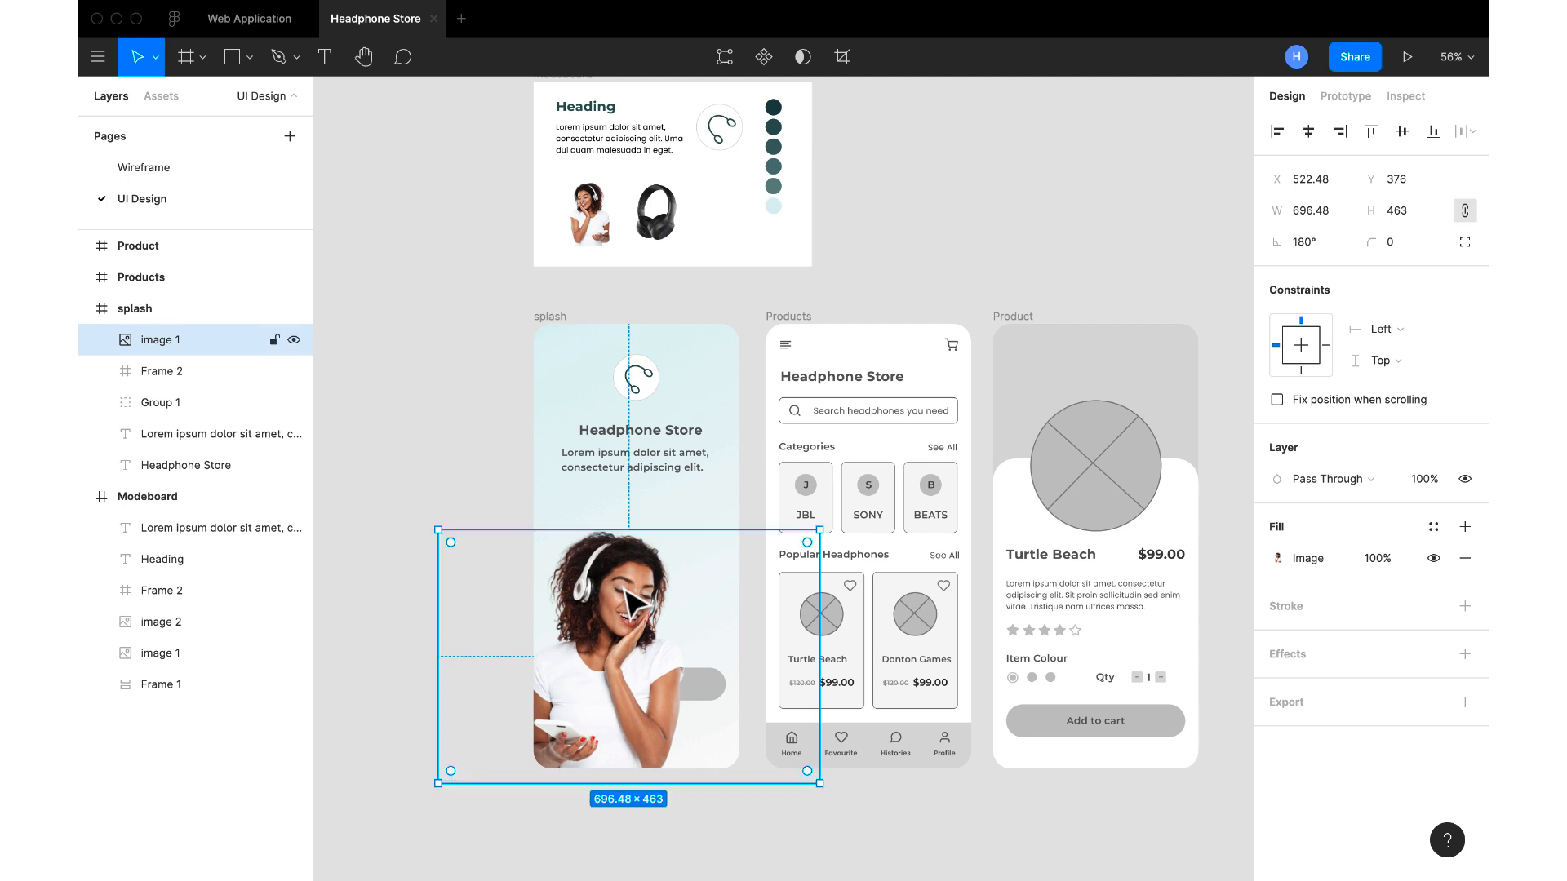
click(745, 535)
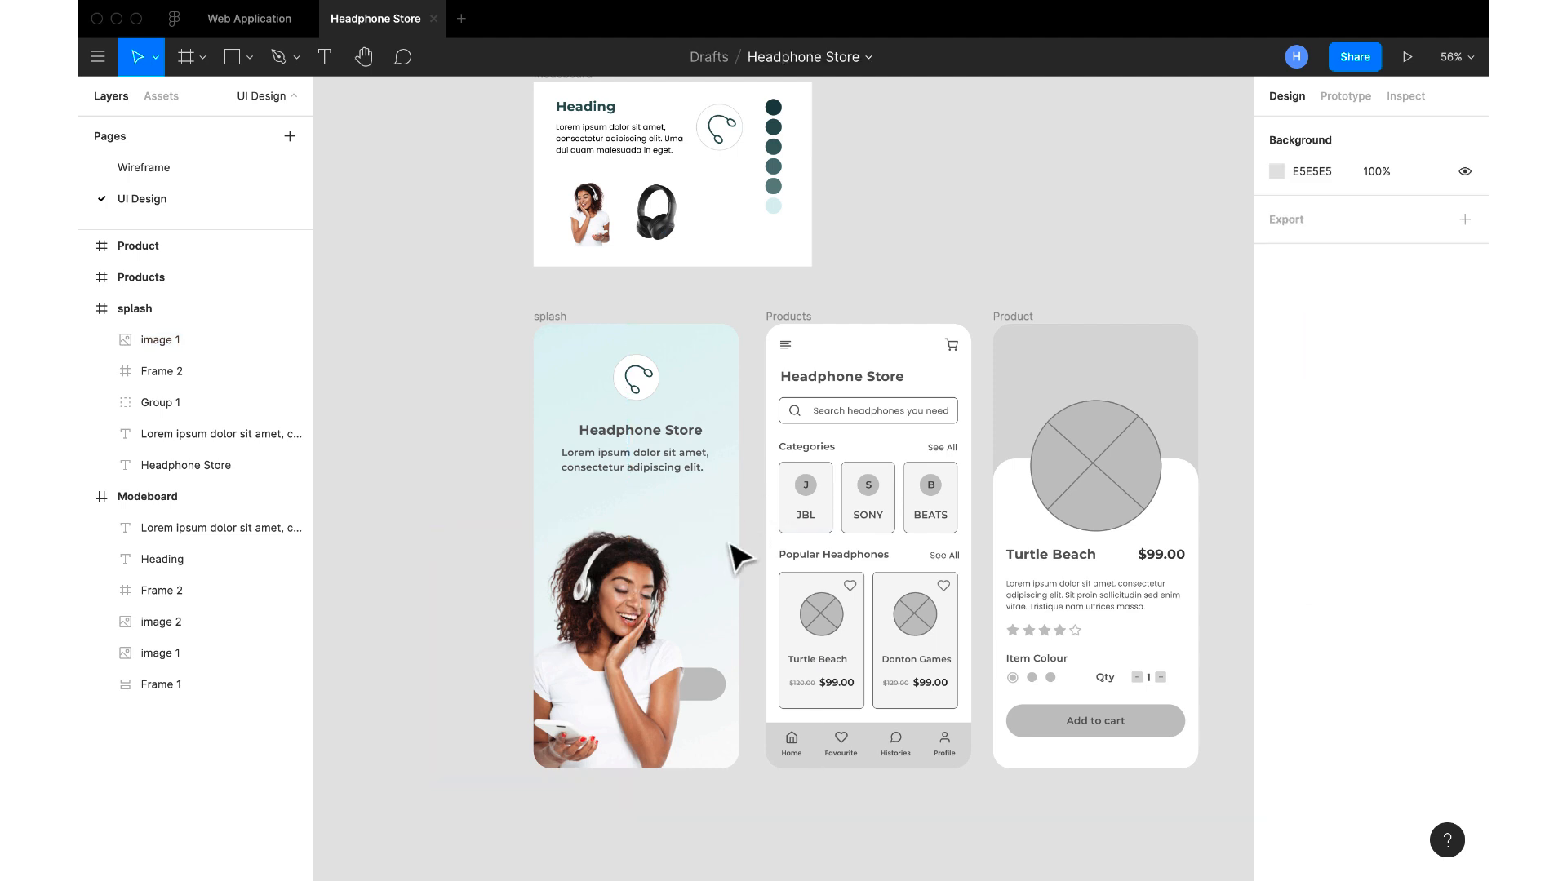
Rename the photo's layer in the splash frame as "splash image"
click(550, 316)
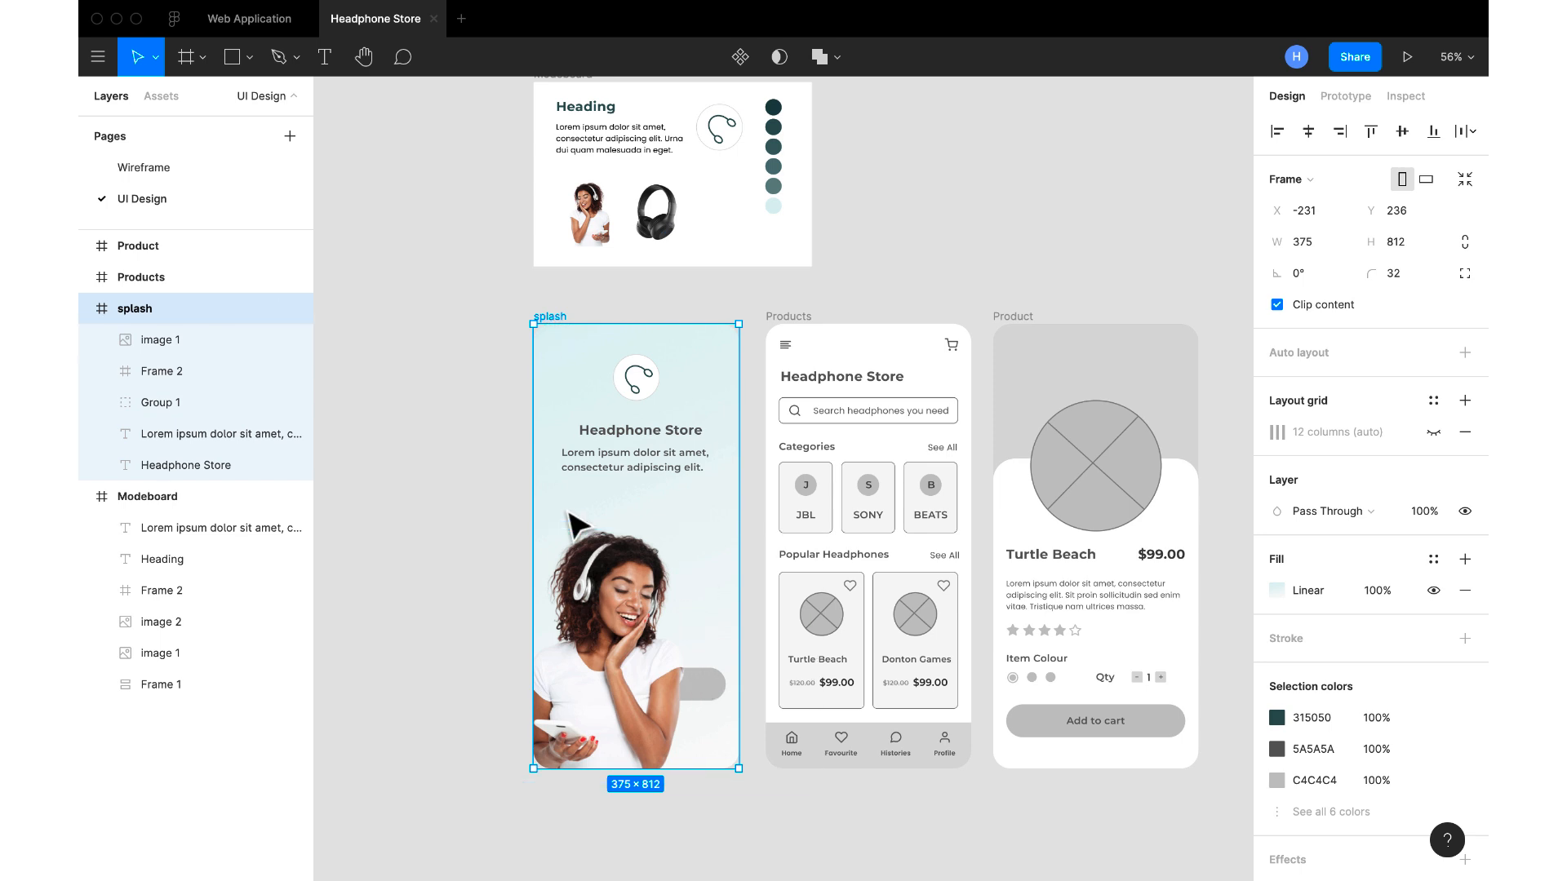
click(157, 350)
double_click(158, 350)
text(splash)
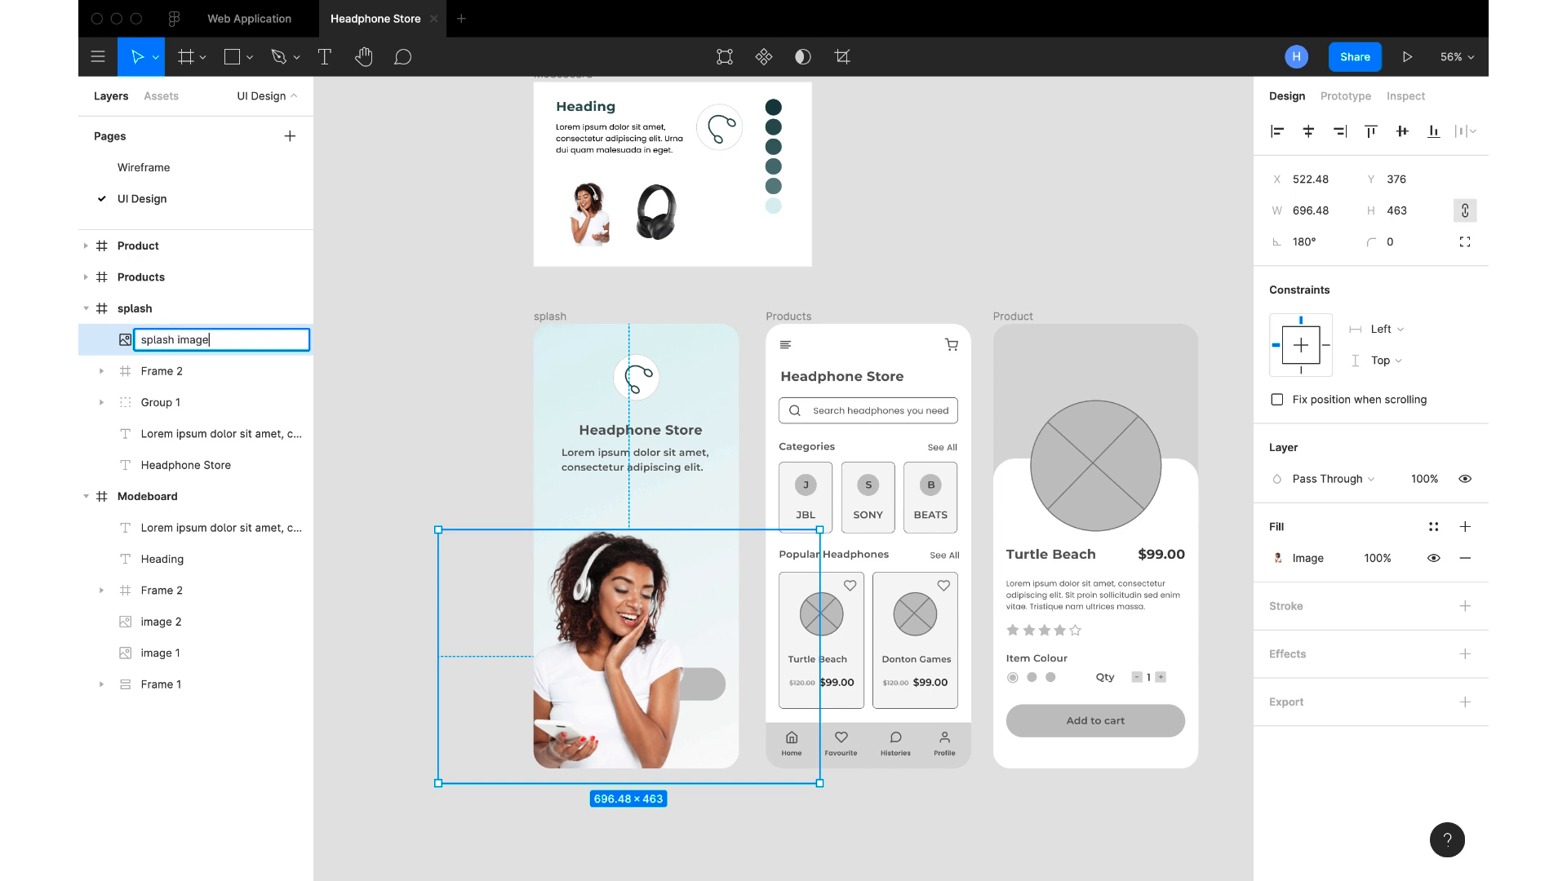
text( image)
key(Return)
Rename the headphone logo's frame layer in the splash frame as "logo"
click(178, 372)
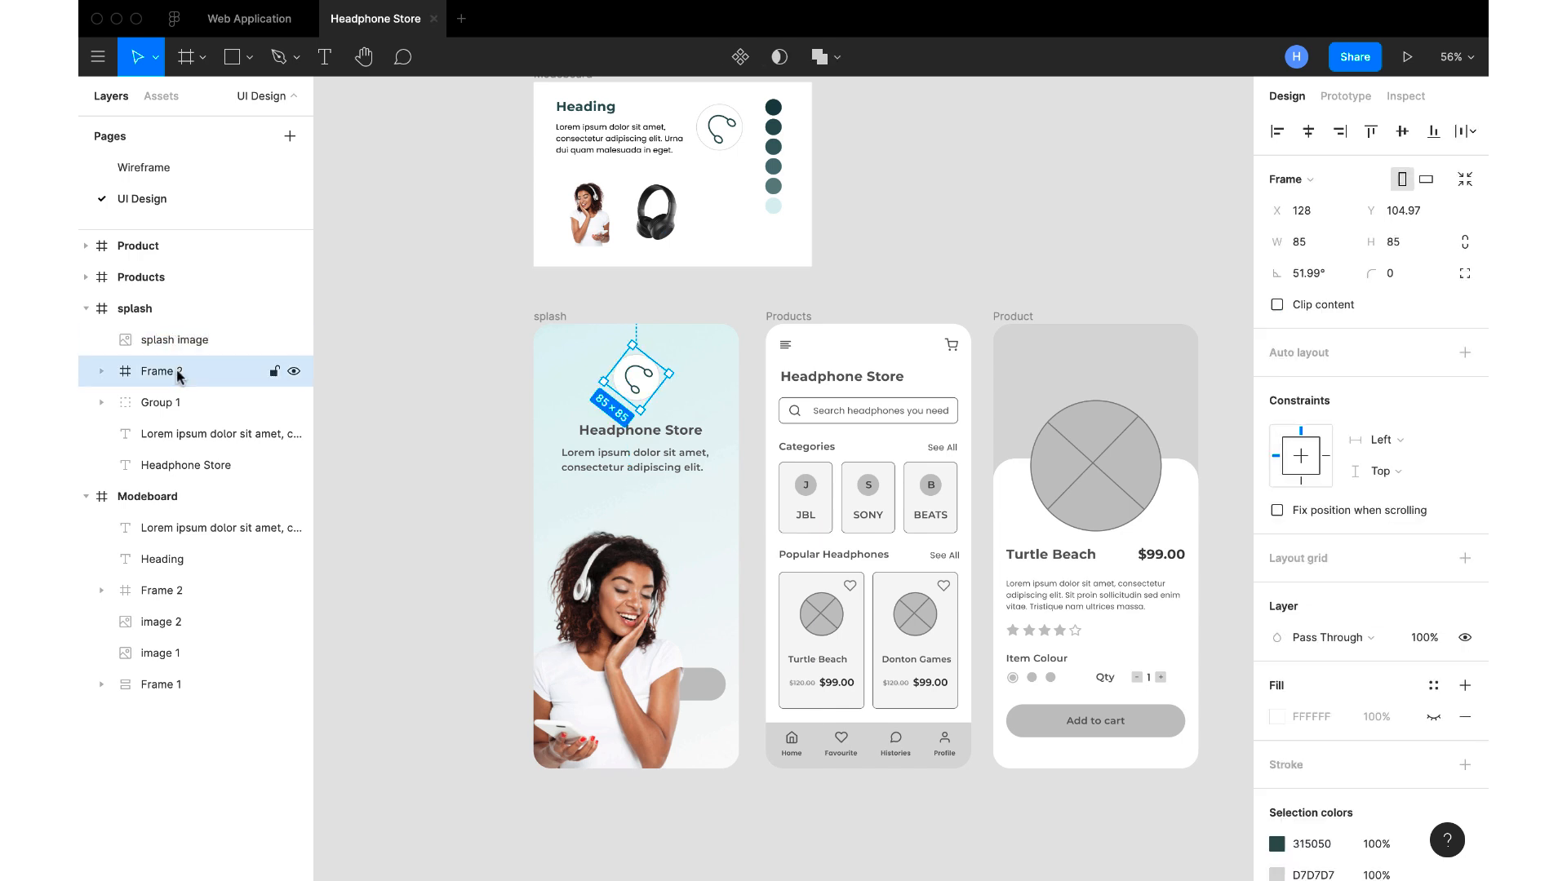
double_click(178, 372)
text(logo)
key(Return)
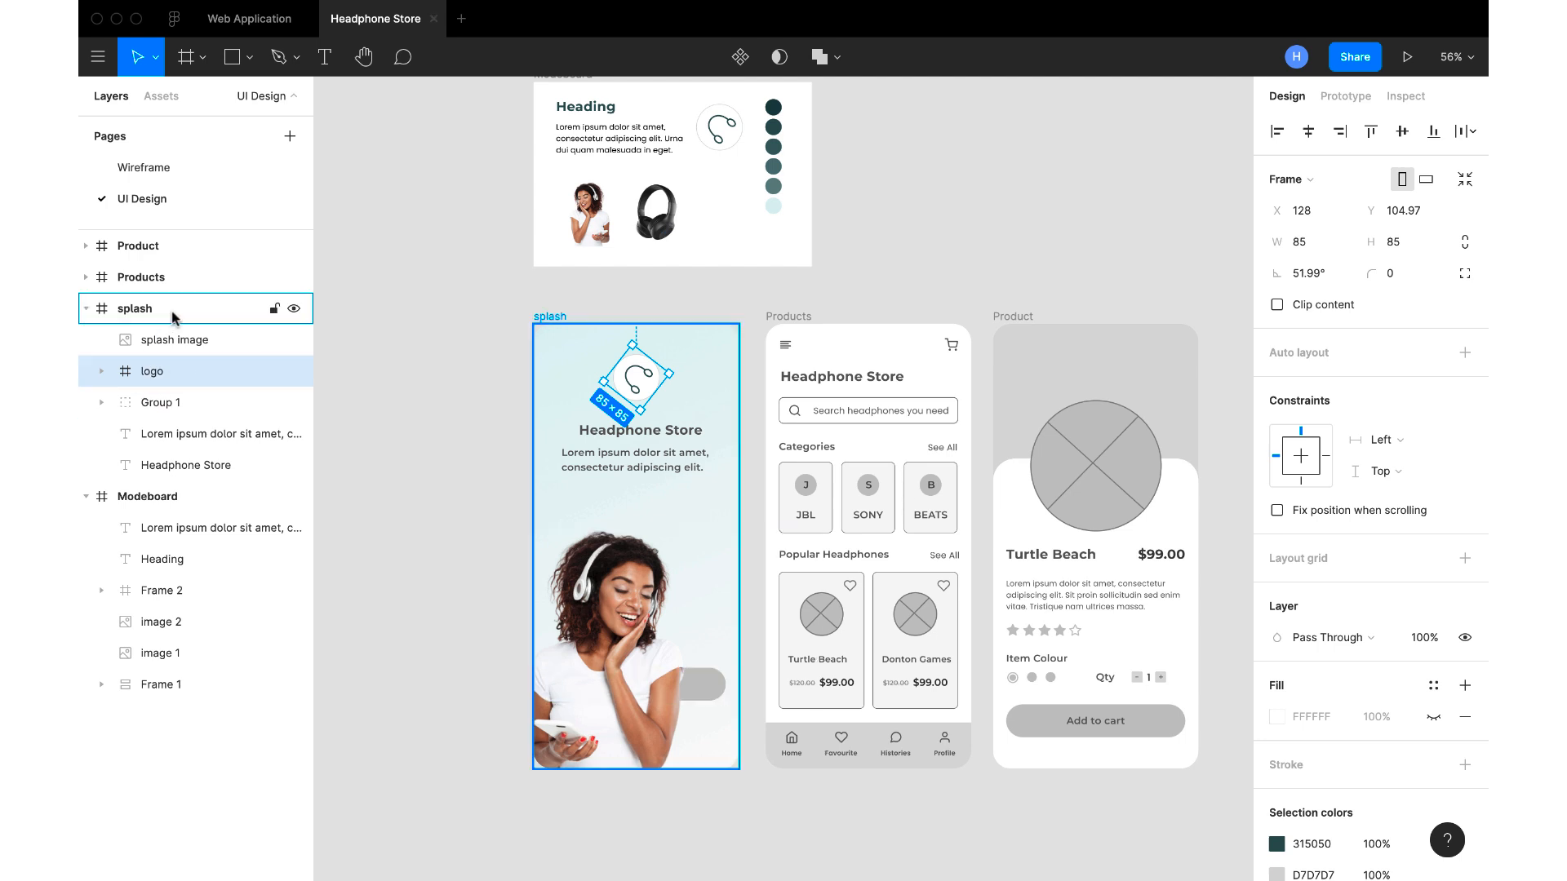
Rename the Start Shopping group layer in the splash frame as "button"
click(181, 408)
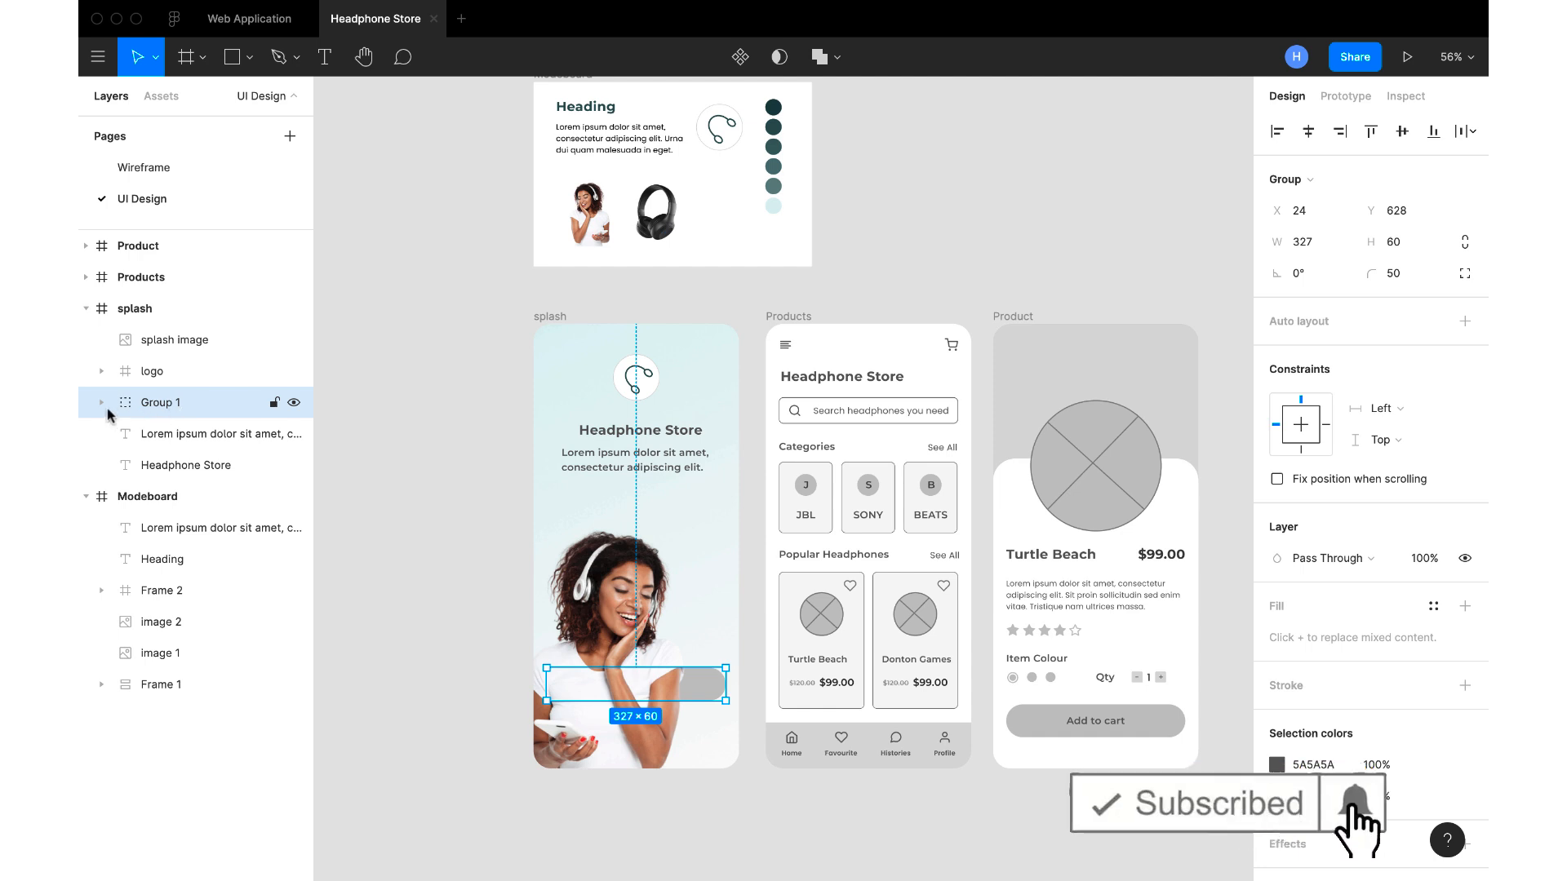
double_click(169, 404)
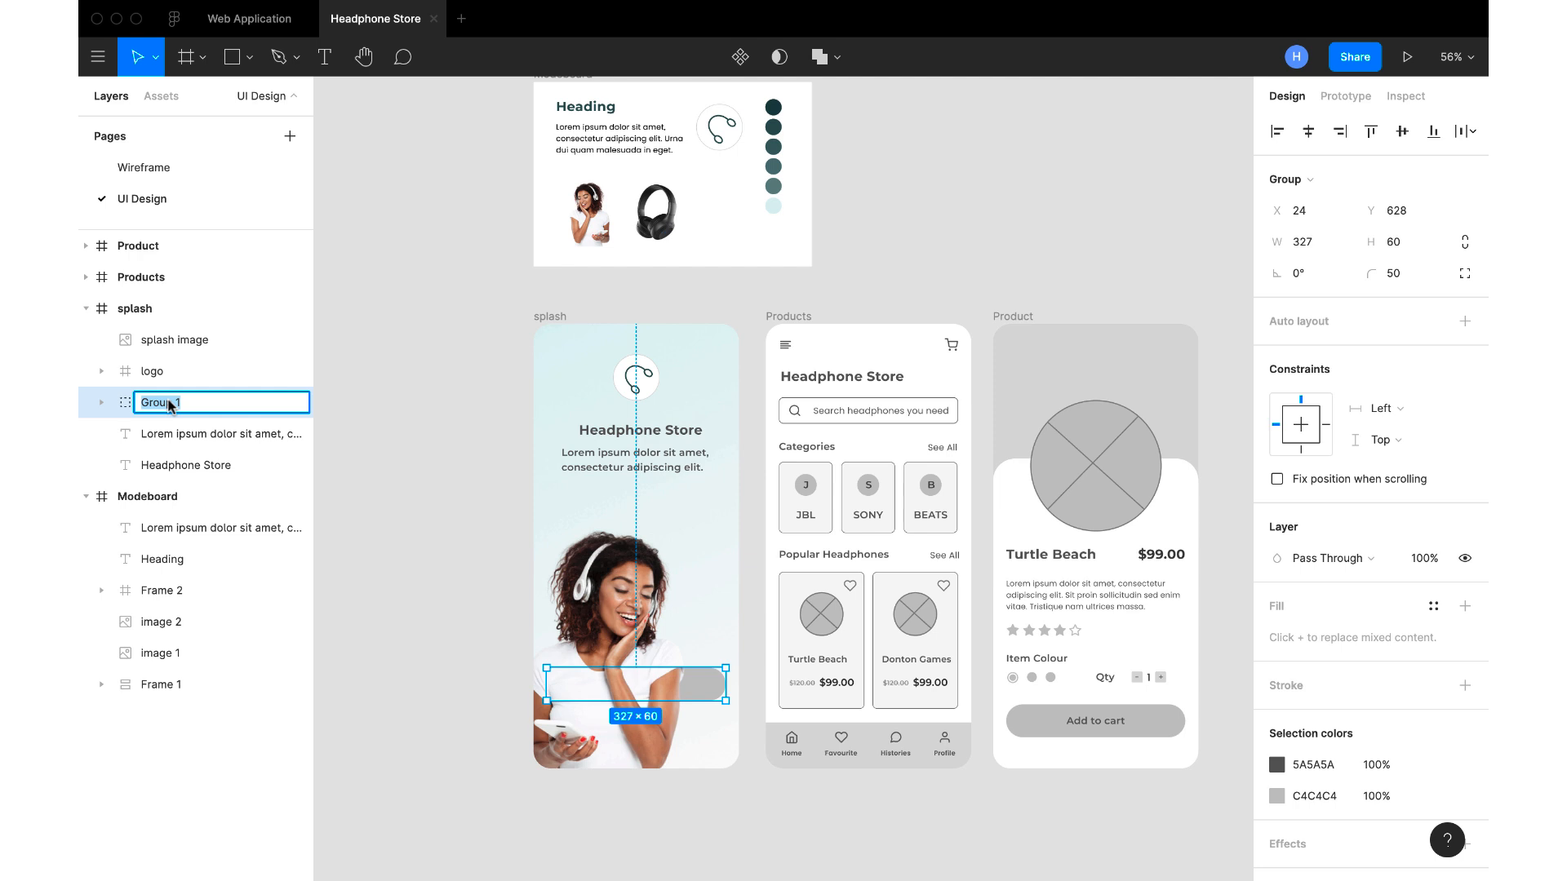
text(button)
key(Return)
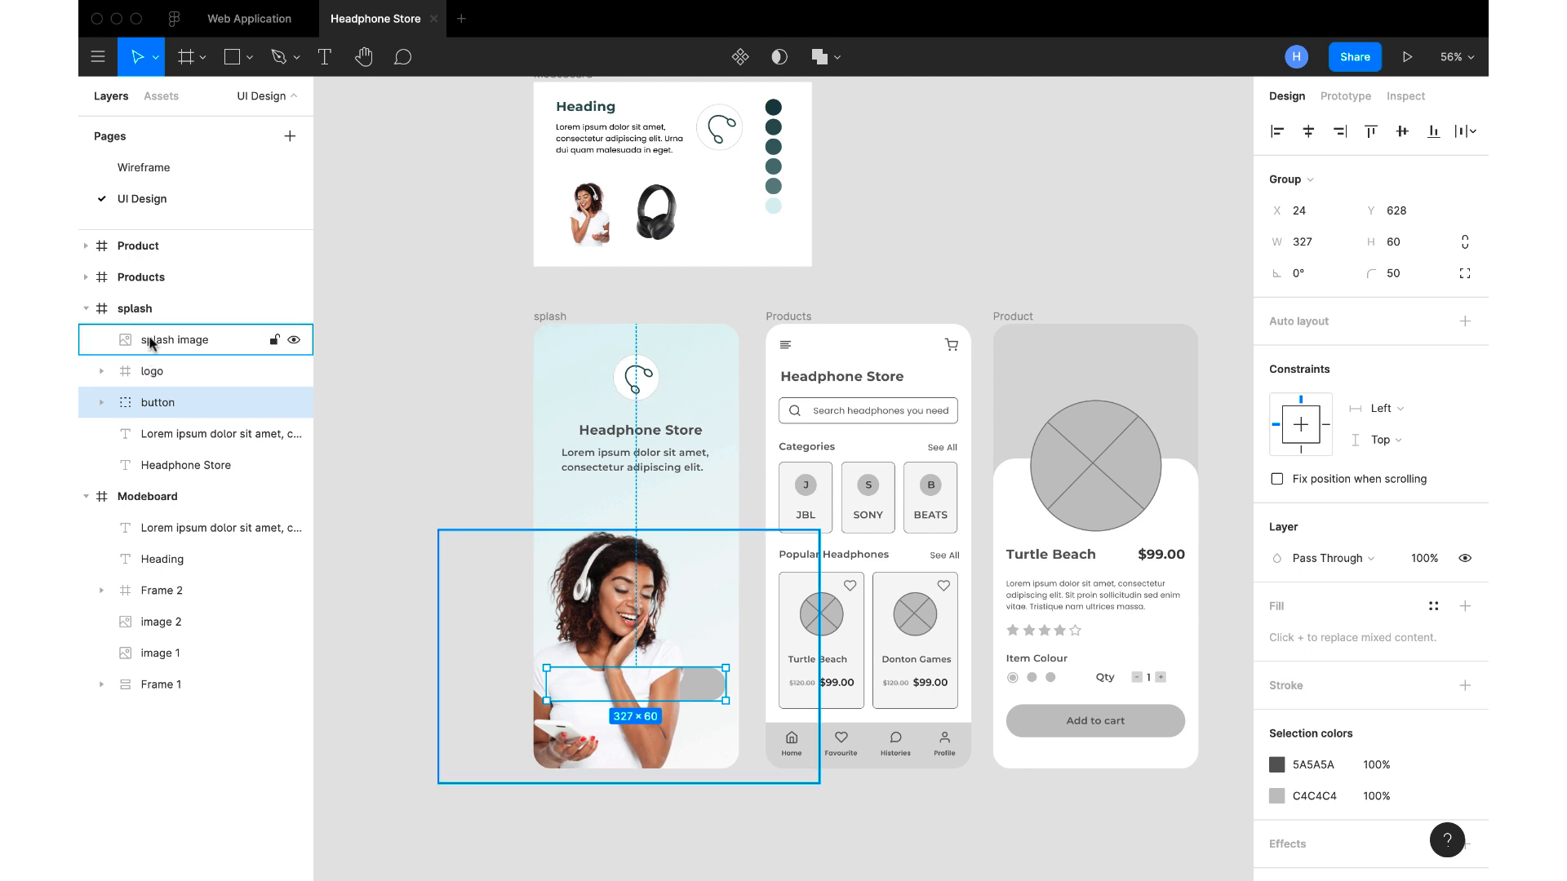
drag(161, 346, 137, 484)
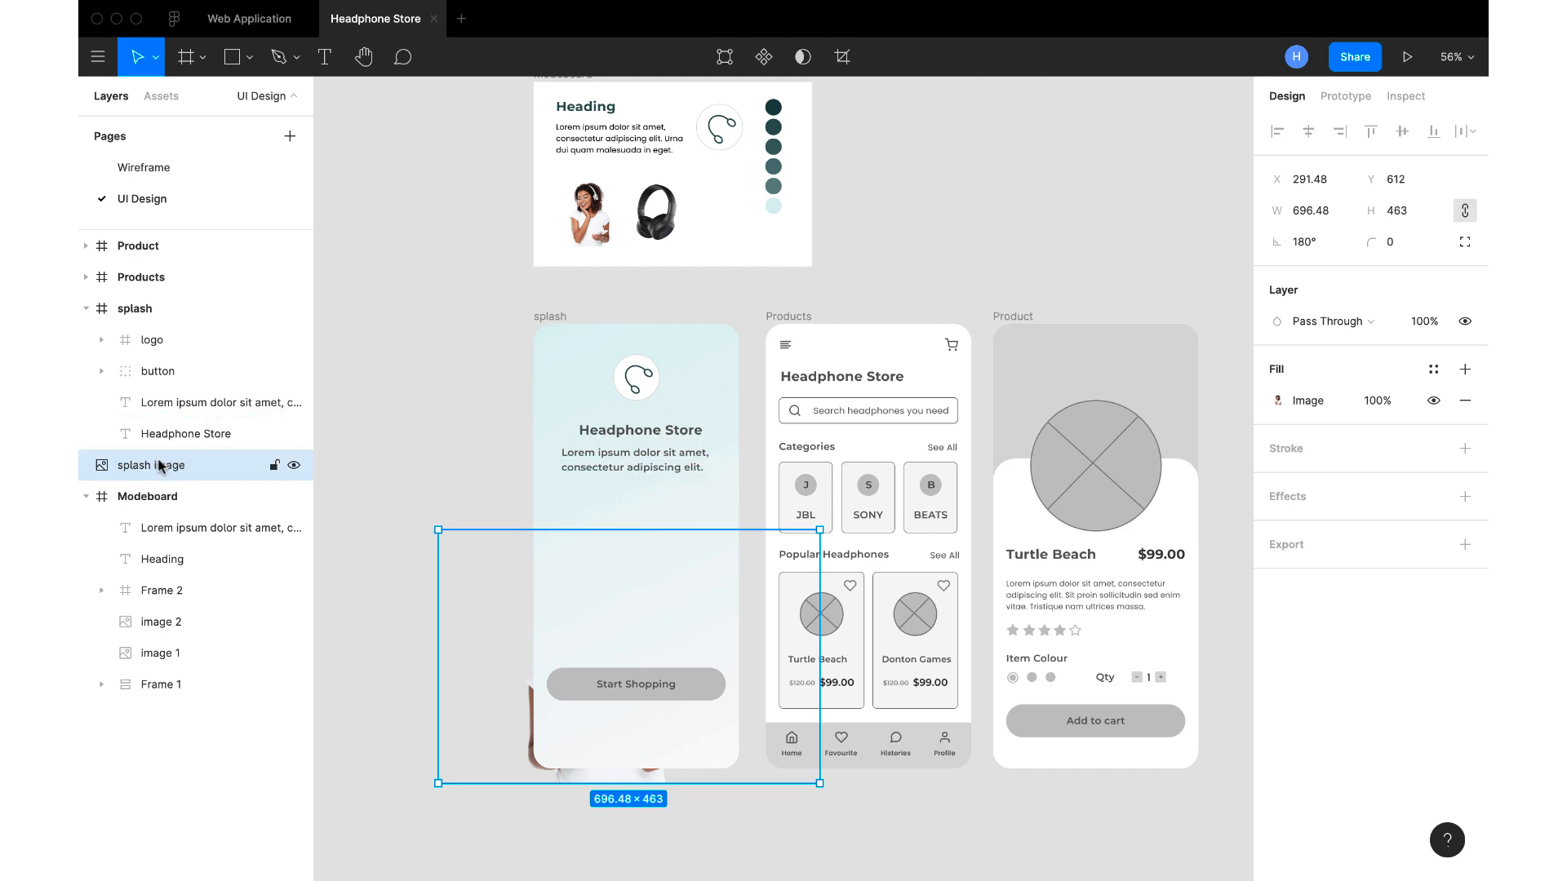
drag(161, 468, 135, 342)
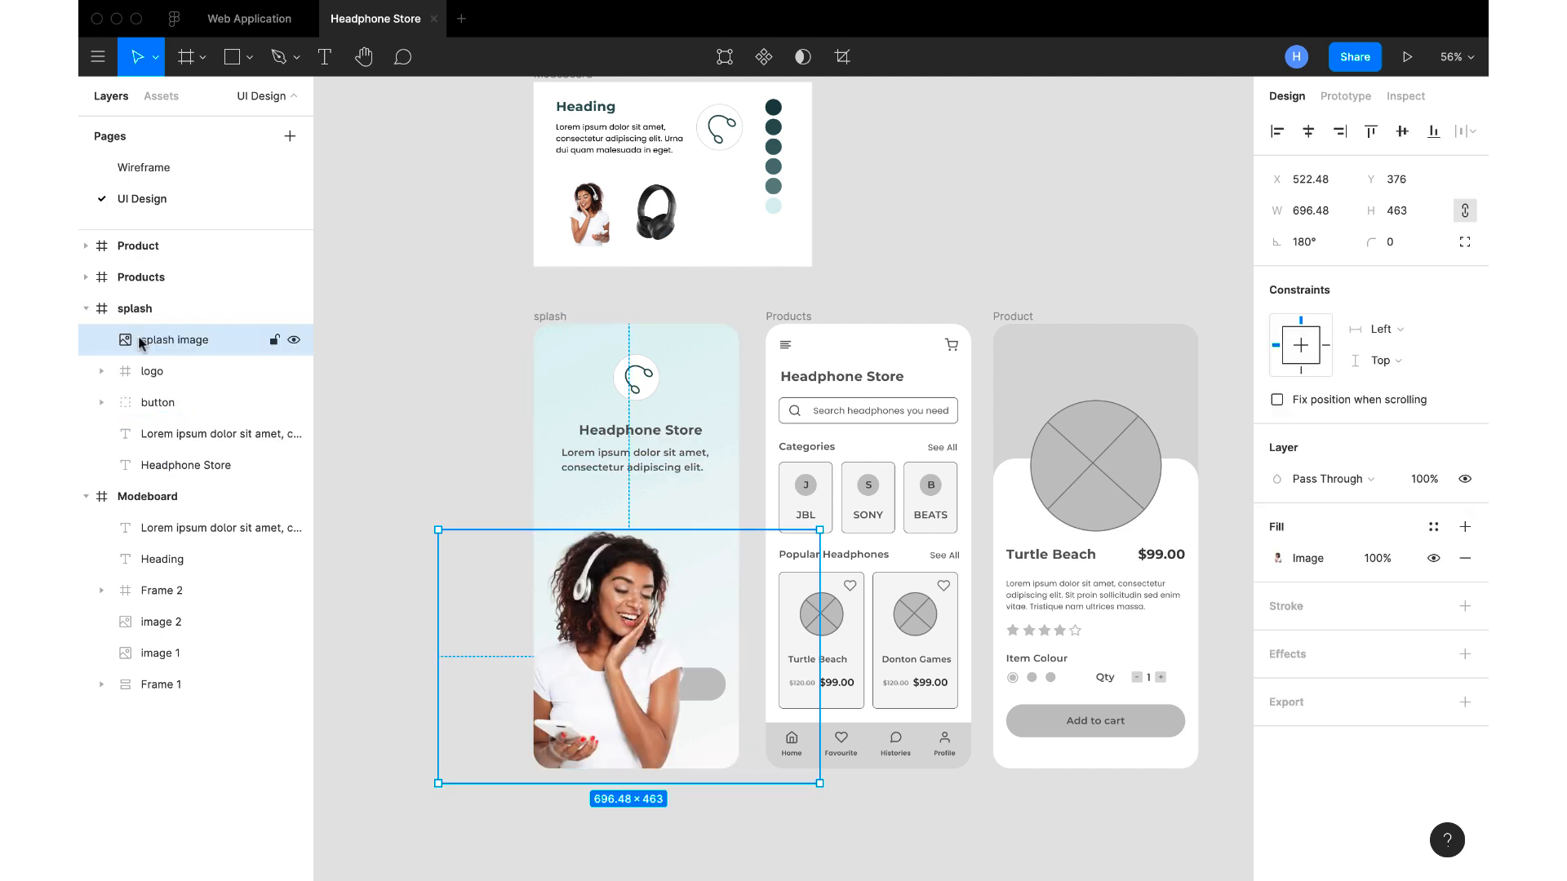
drag(137, 404, 132, 422)
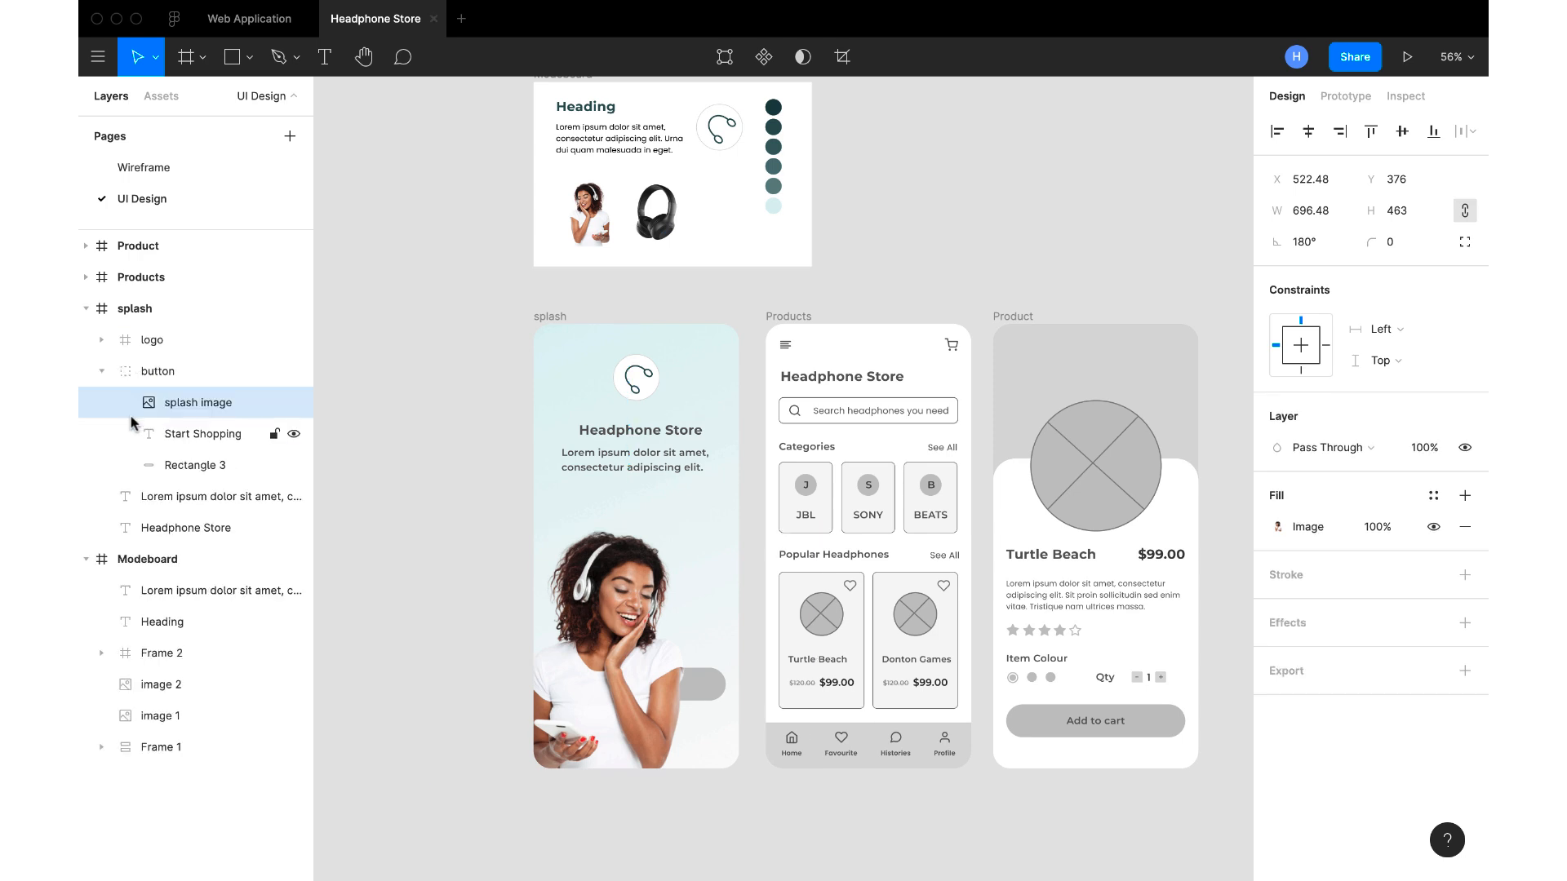
click(134, 413)
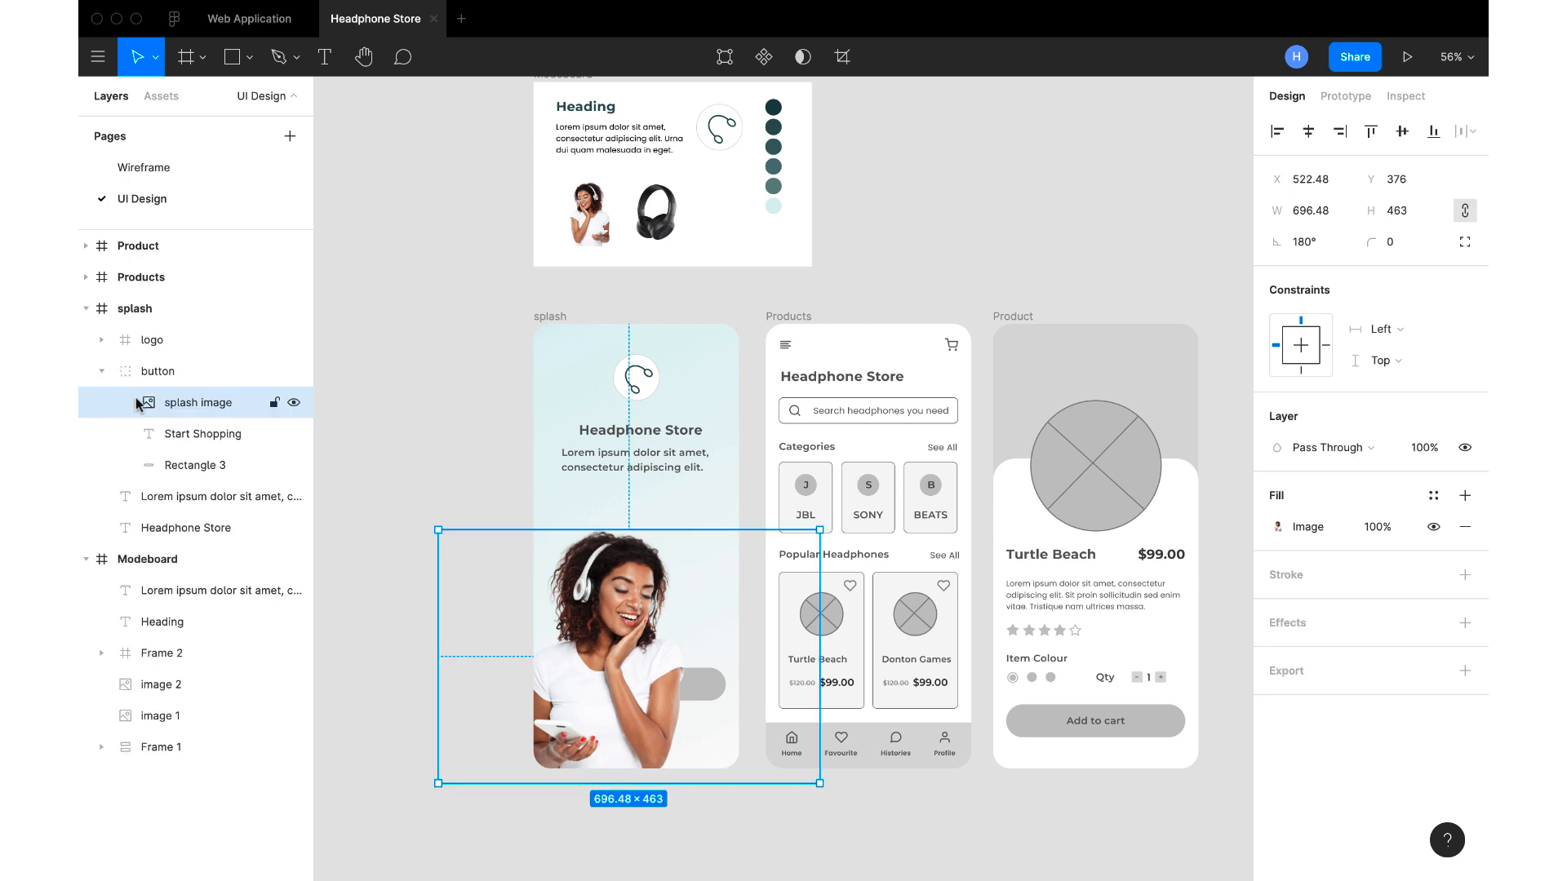
drag(137, 398, 137, 352)
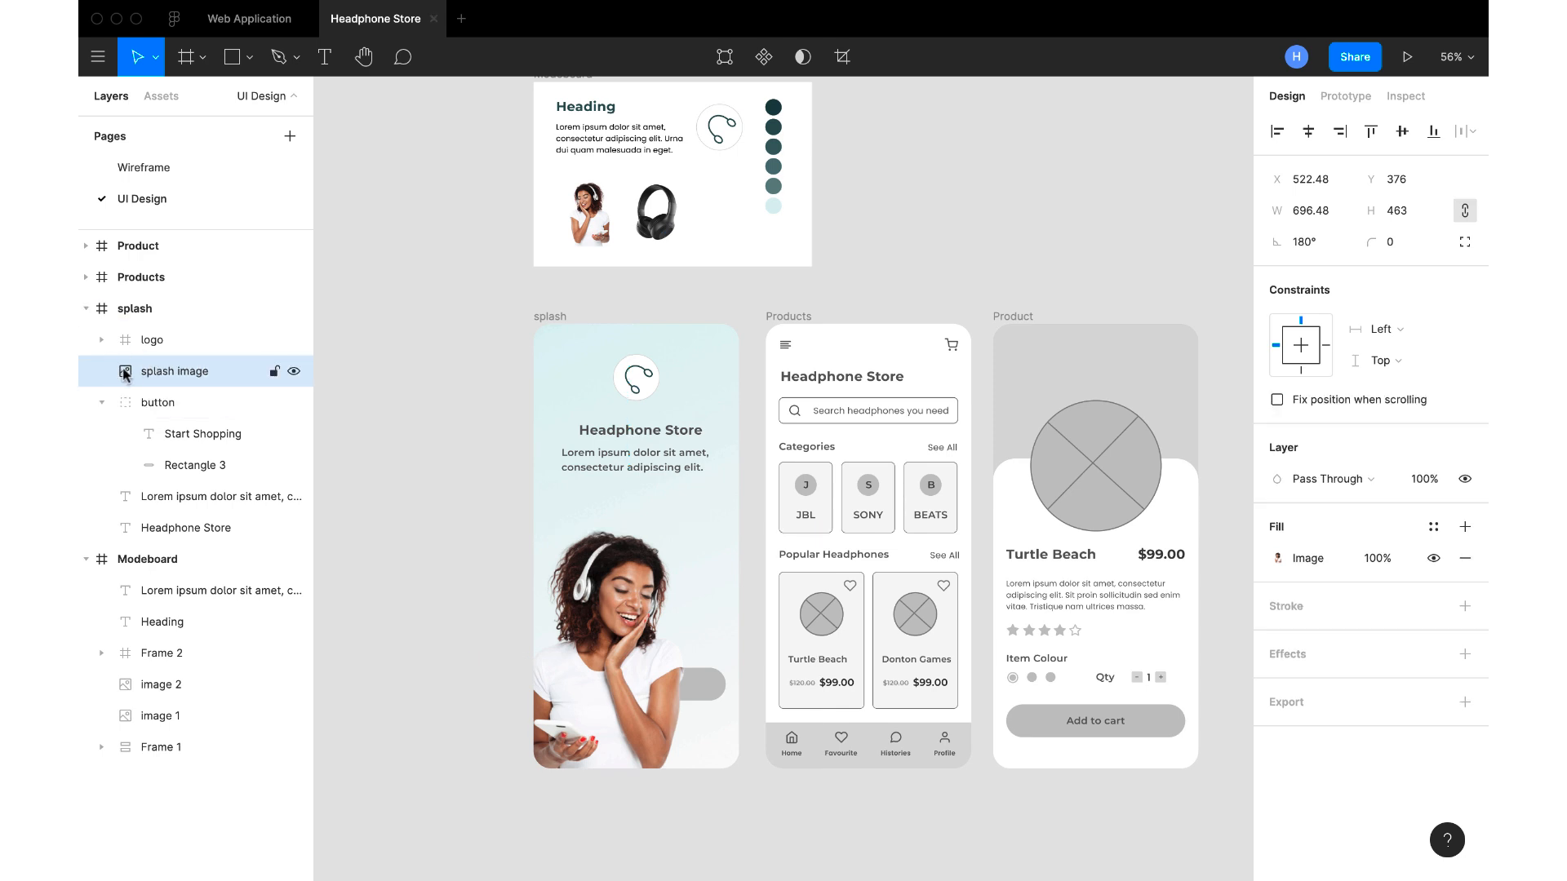
Collapse the button group and move the splash image layer directly beneath it within the splash frame
click(131, 376)
click(102, 402)
drag(159, 374, 155, 413)
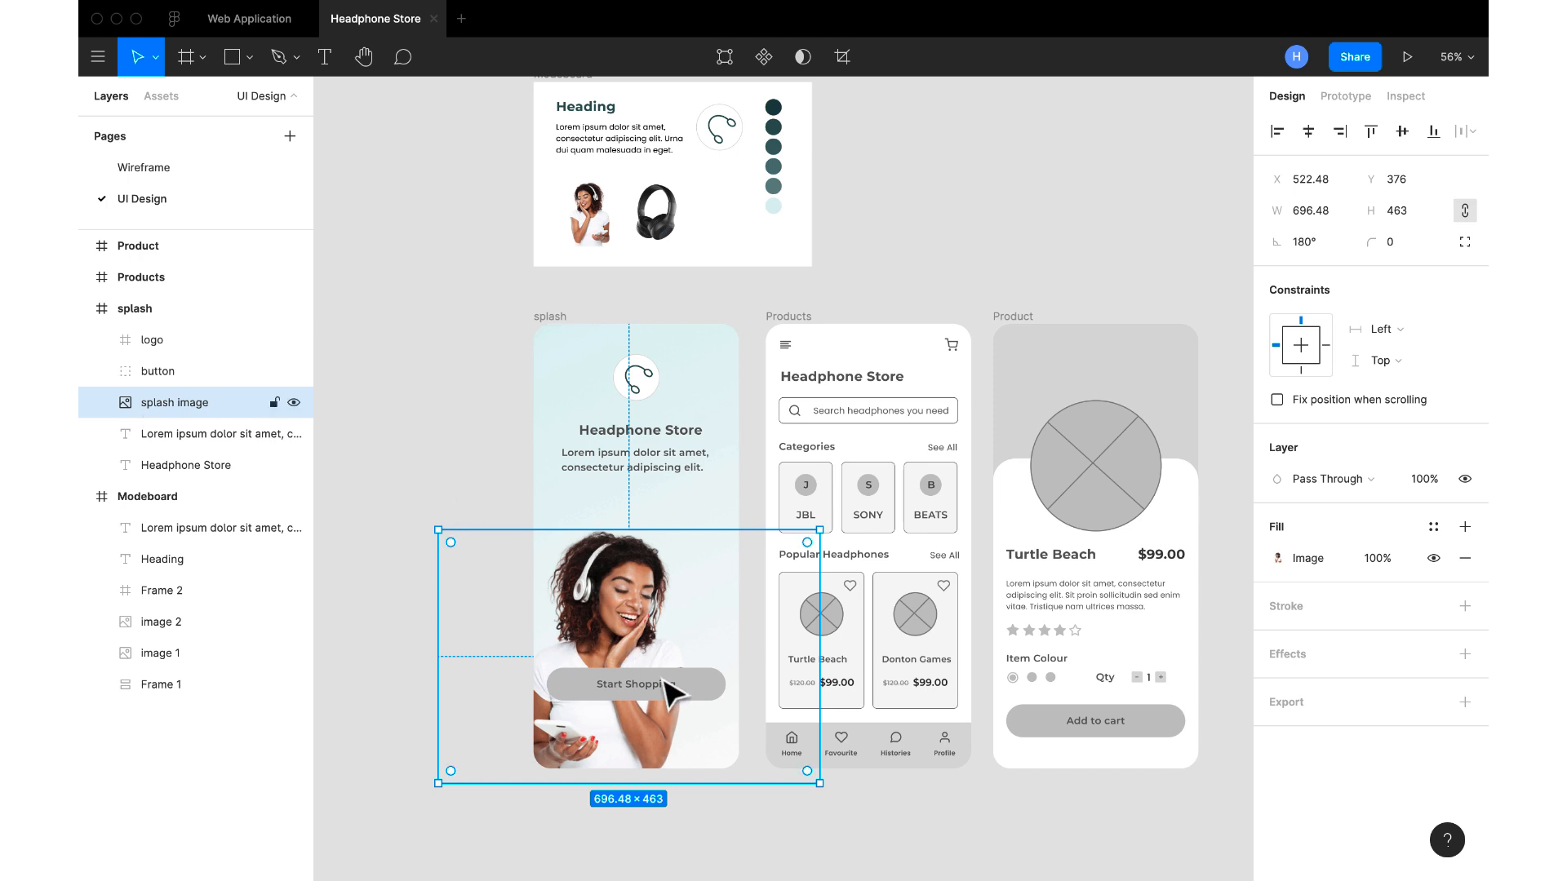
Change the Start Shopping button's text colour to white FFFFFF, sampled from the moodboard's background with the eyedropper
click(696, 695)
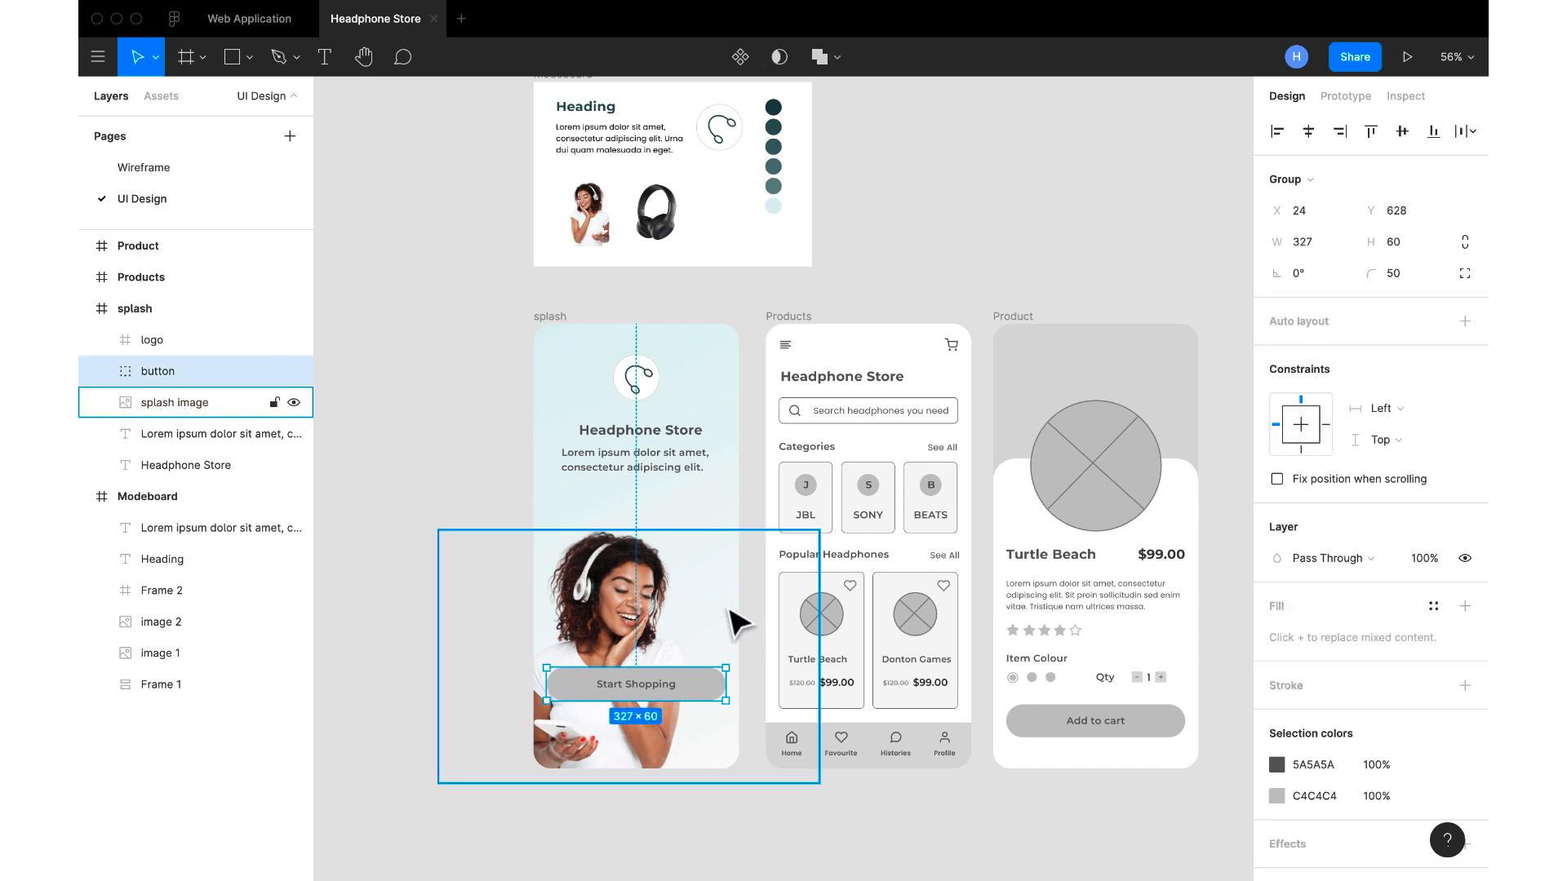
click(1277, 765)
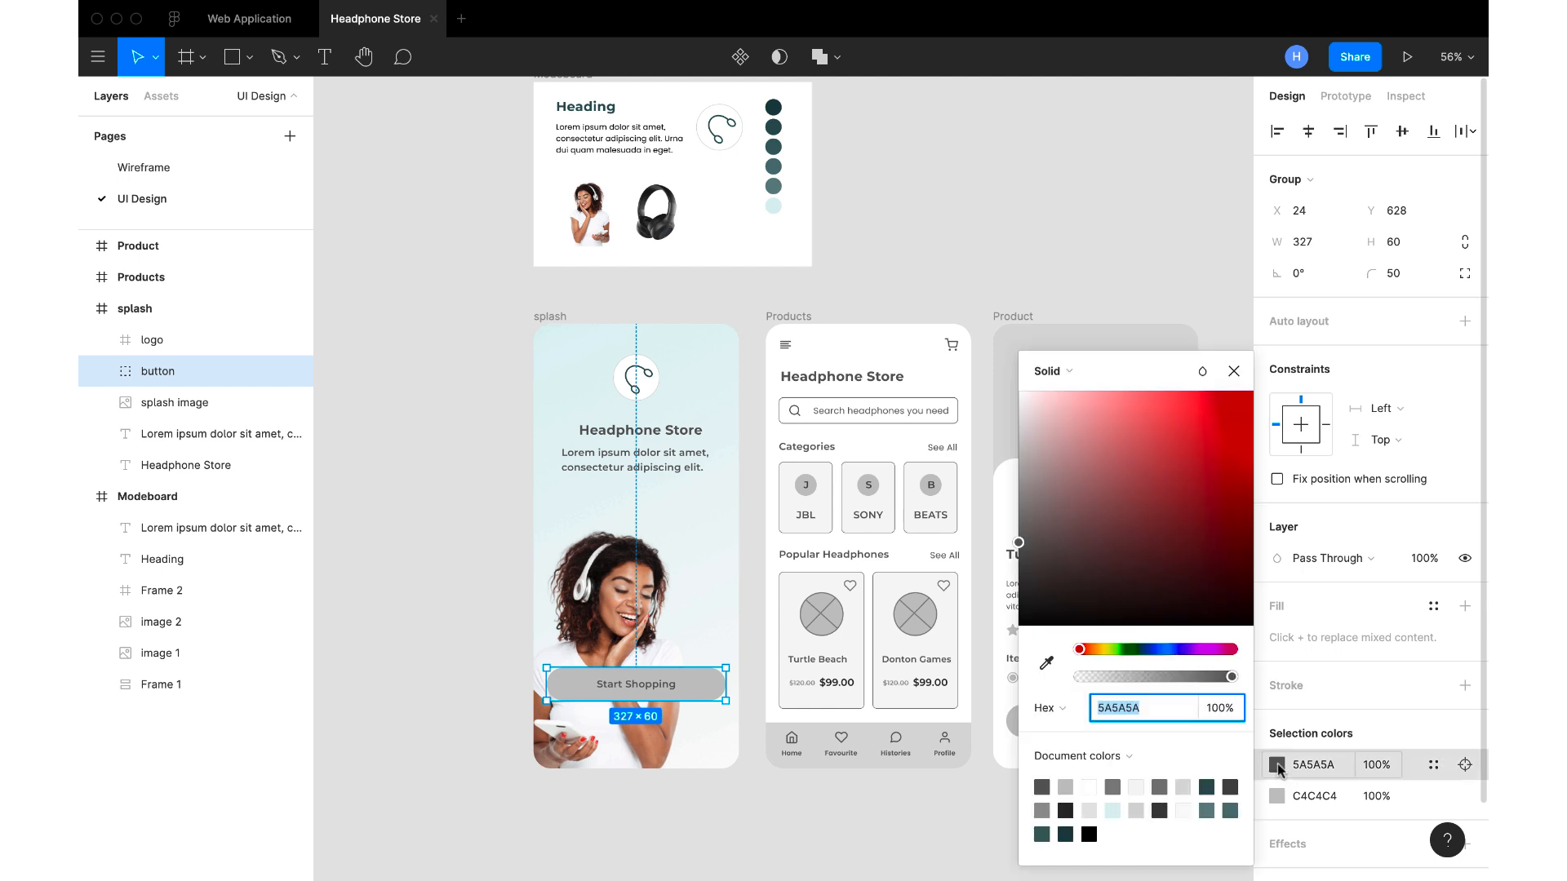
click(1045, 663)
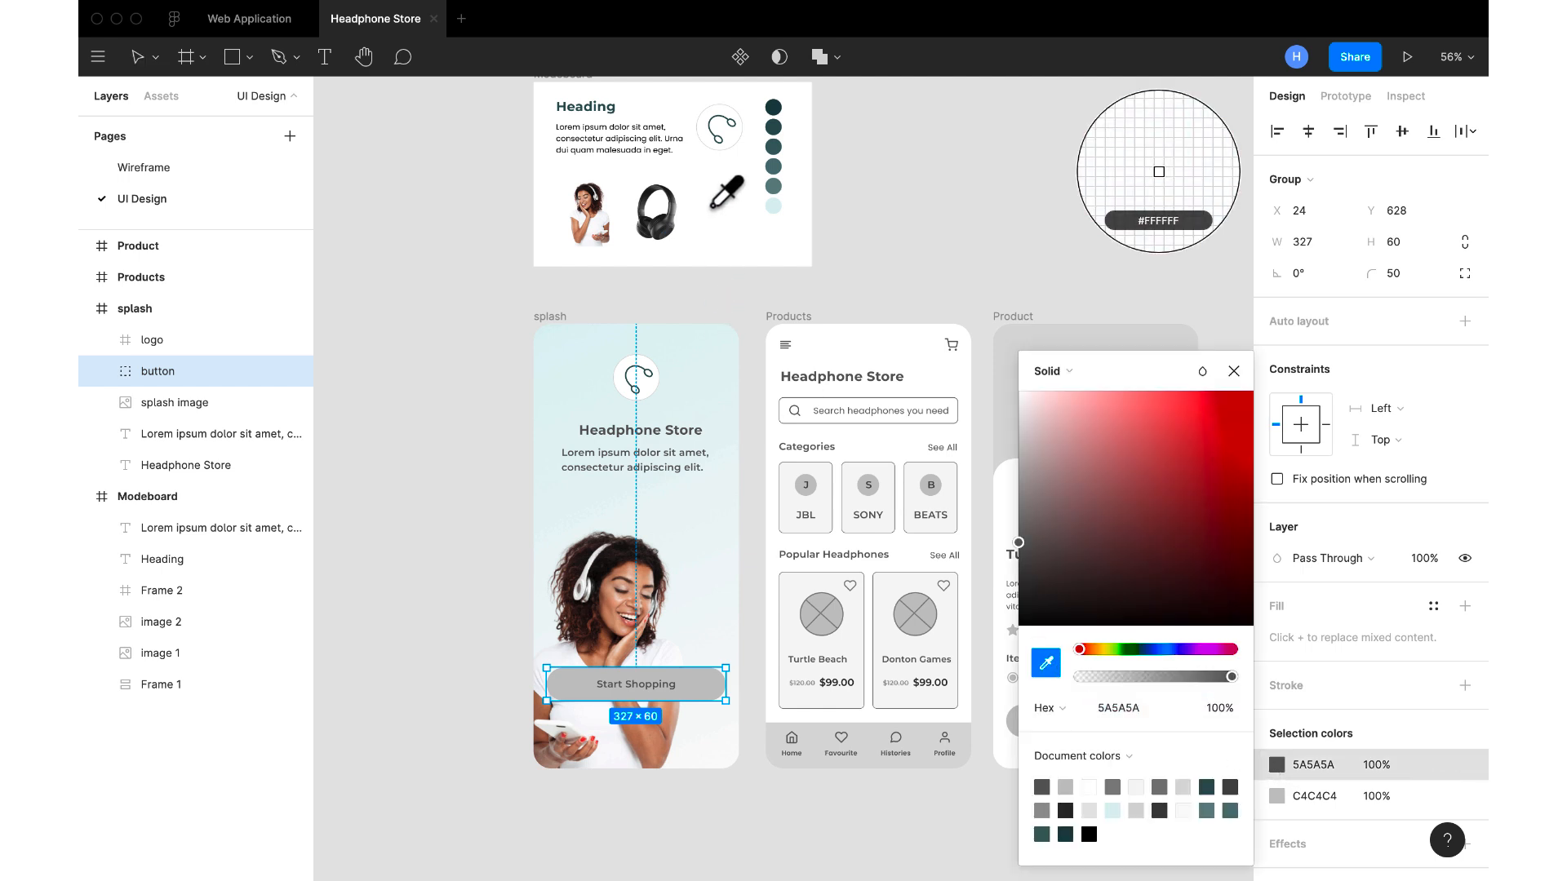
click(718, 208)
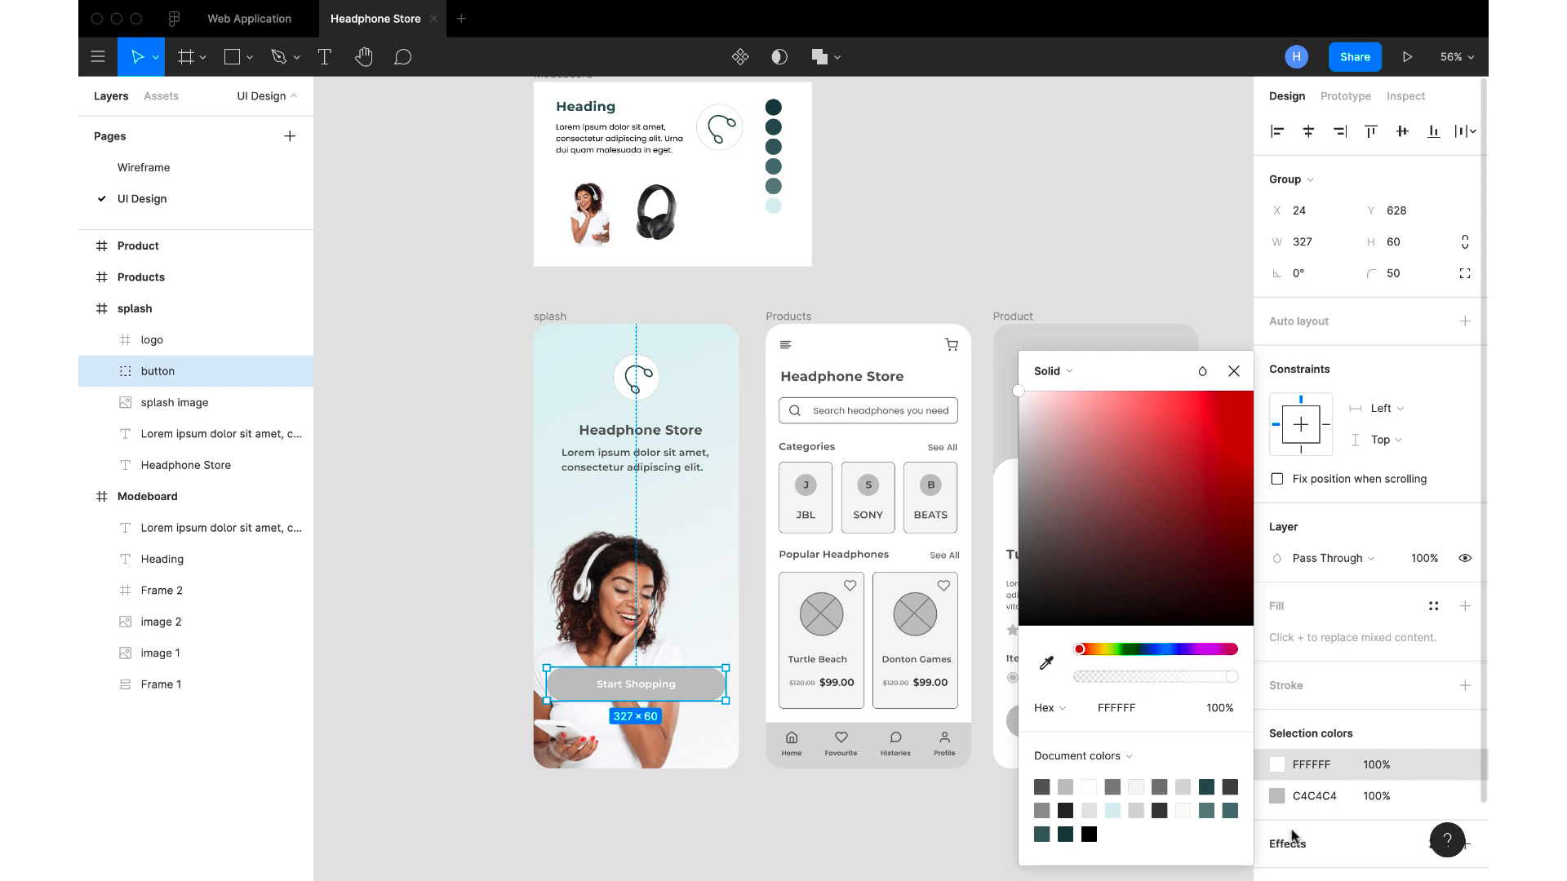
Change the Start Shopping button's background to the moodboard's dark teal swatch, 315050, sampled with the eyedropper
click(1276, 796)
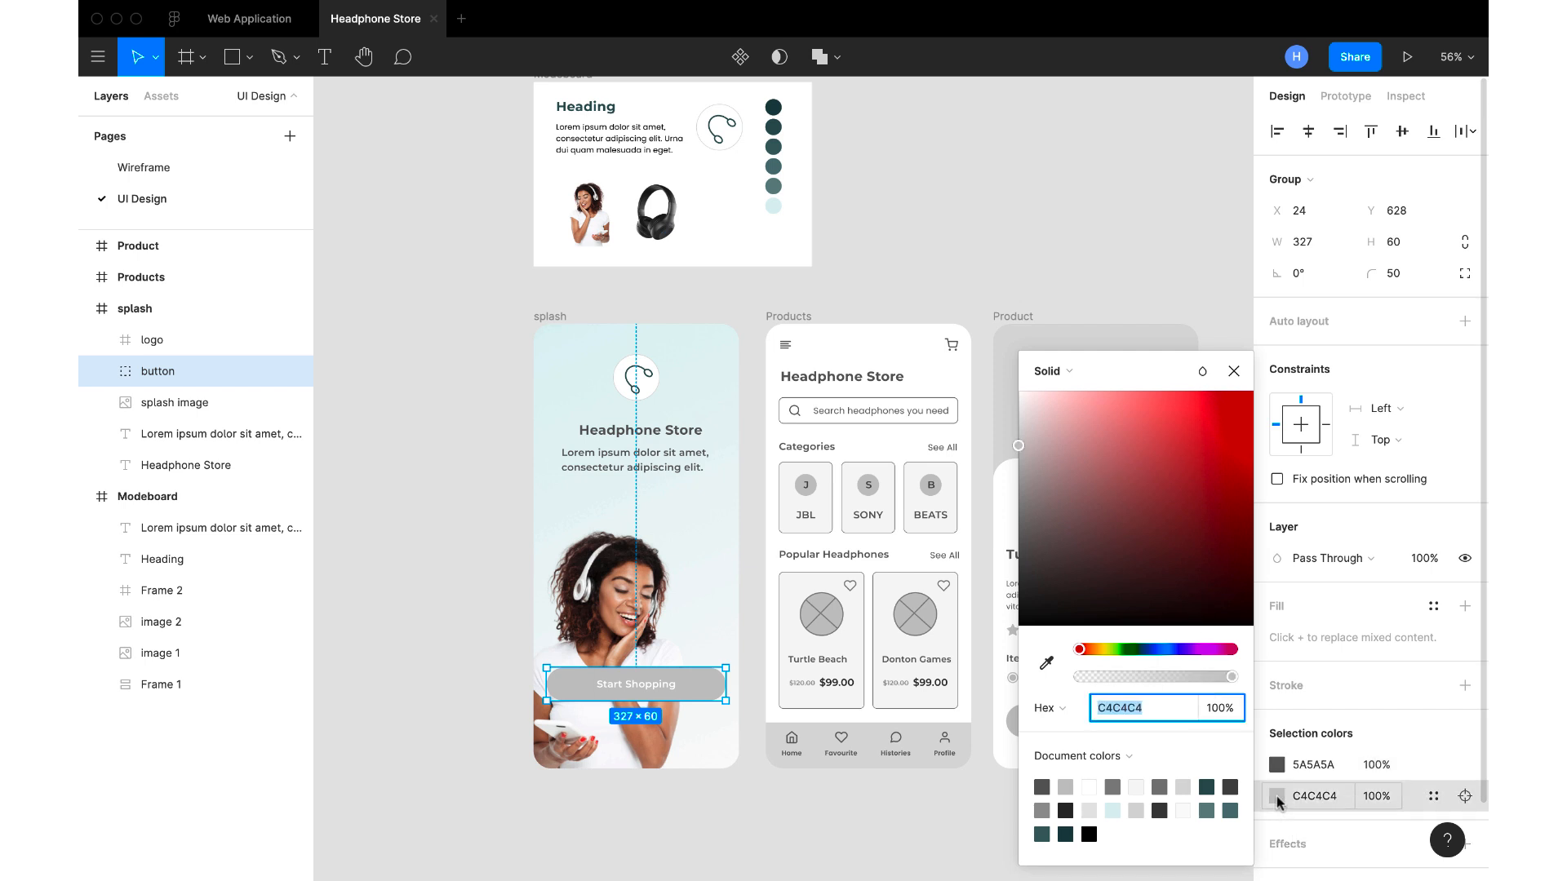
click(1046, 663)
click(776, 128)
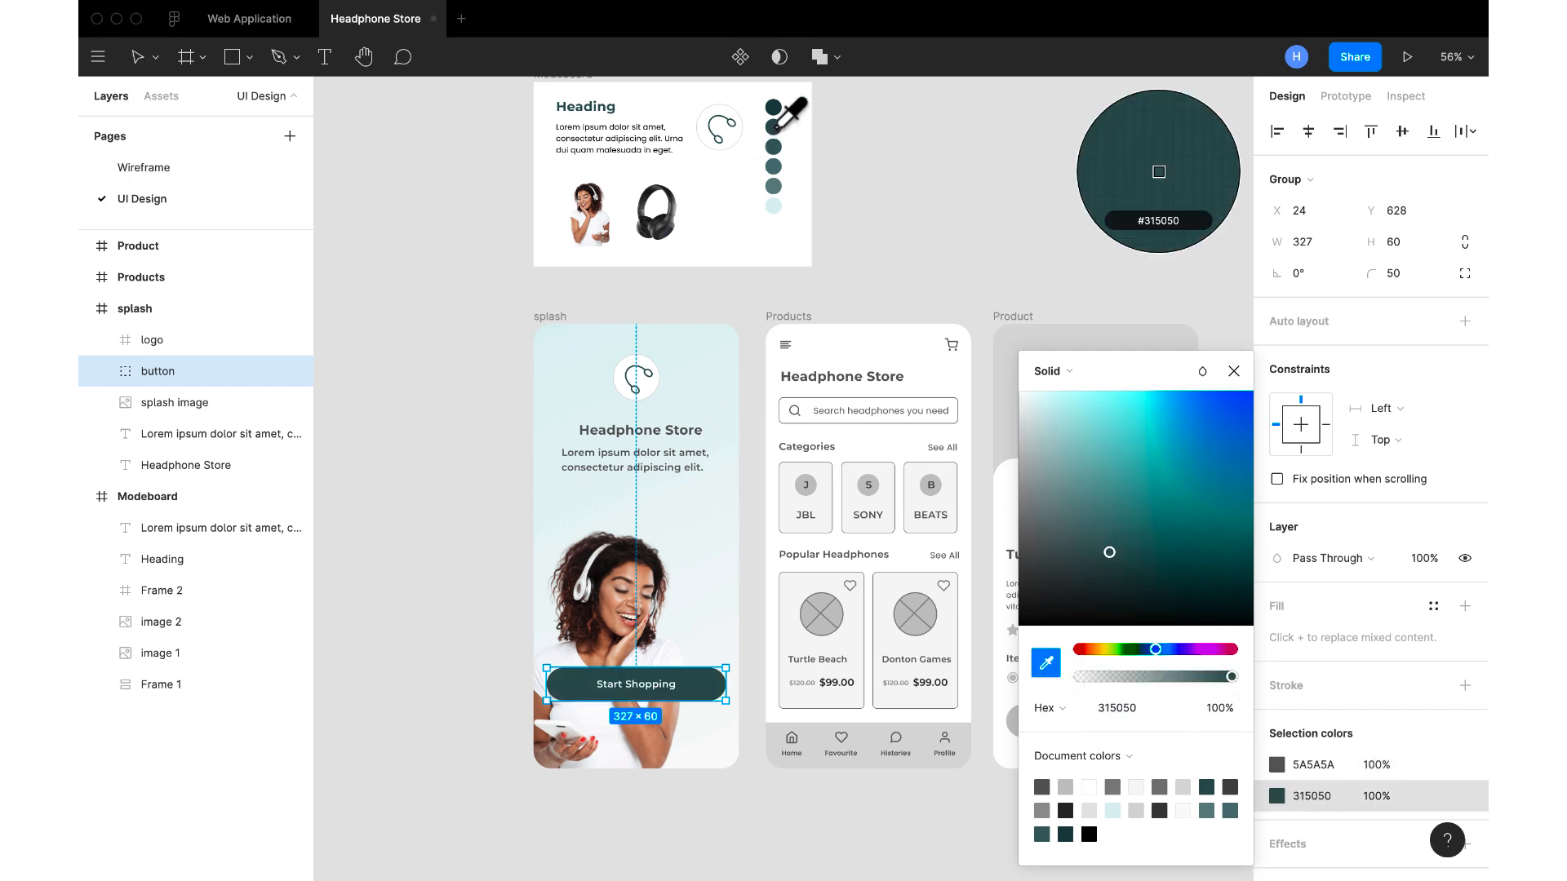
click(866, 183)
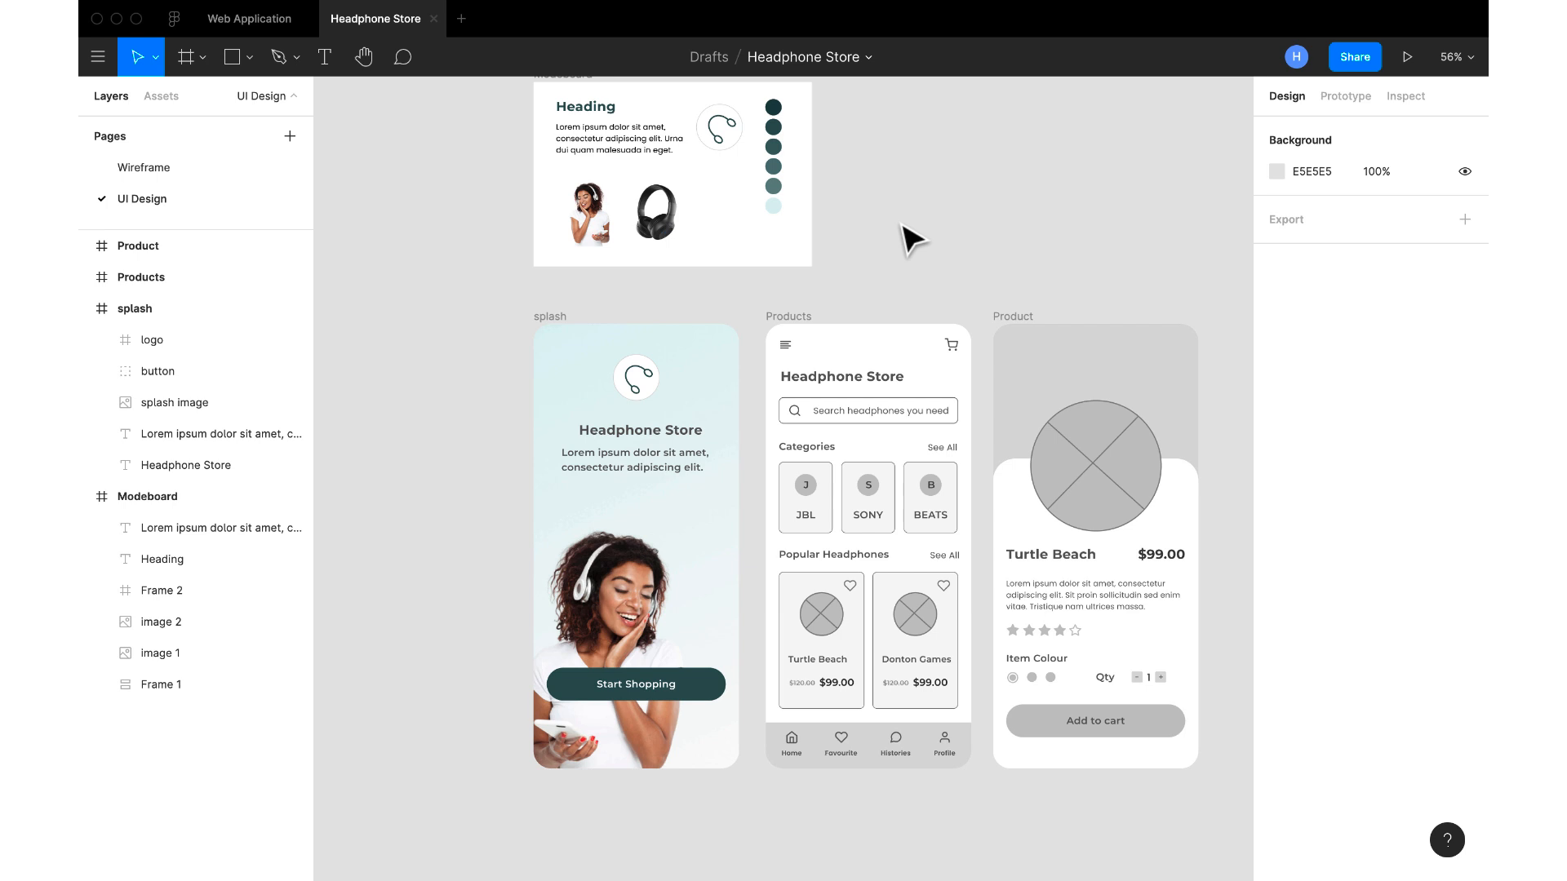
Recolour the splash frame's "Headphone Store" title with a dark teal sampled from the moodboard using the eyedropper
scroll(713, 237, up, 3)
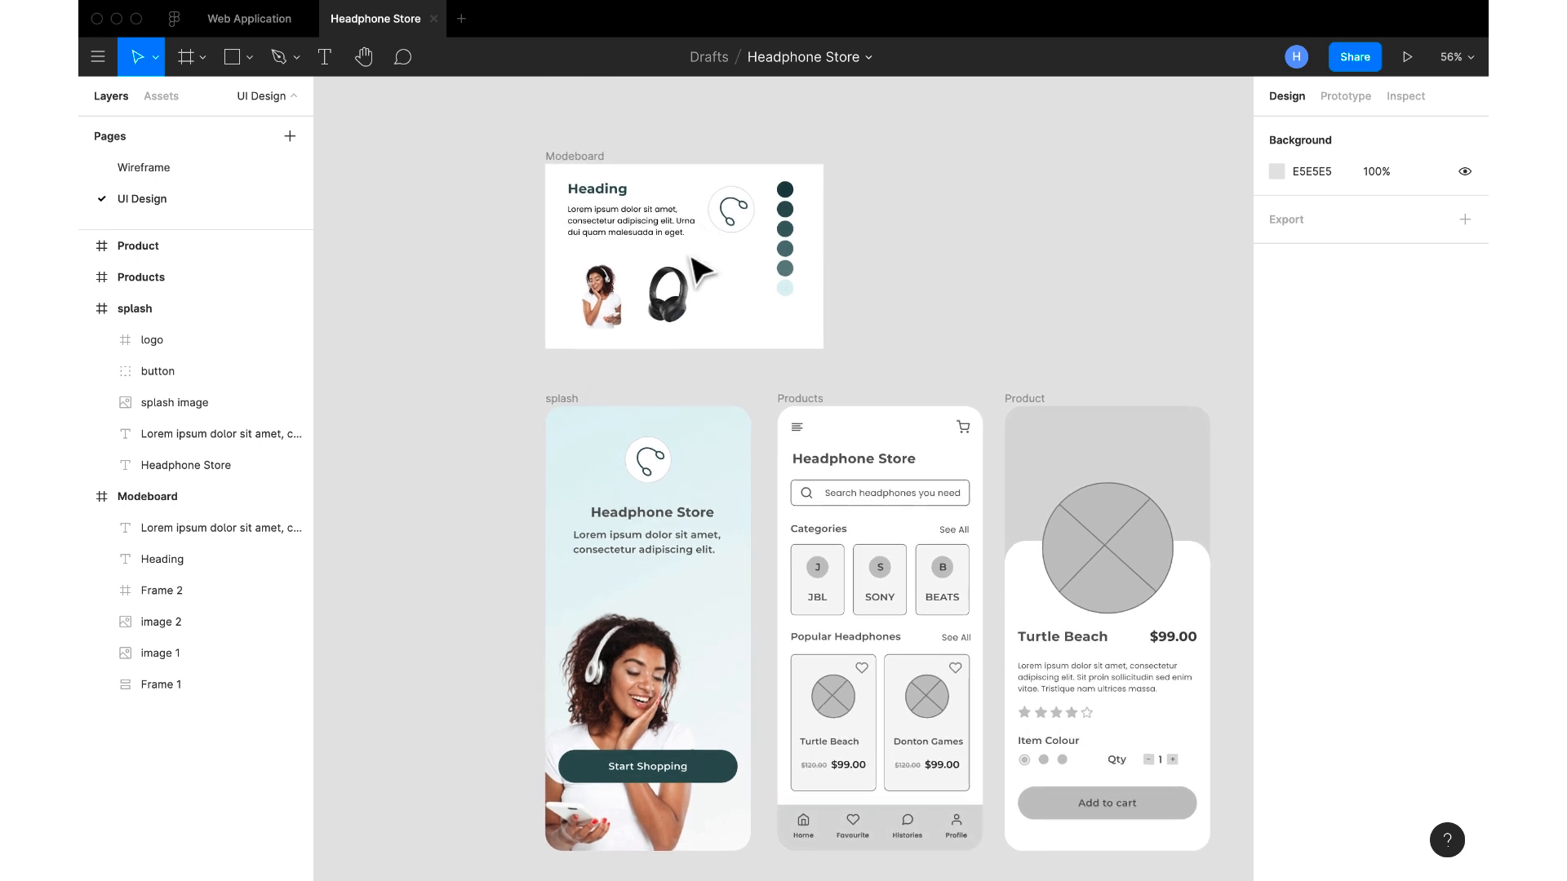
scroll(655, 460, down, 1)
click(673, 498)
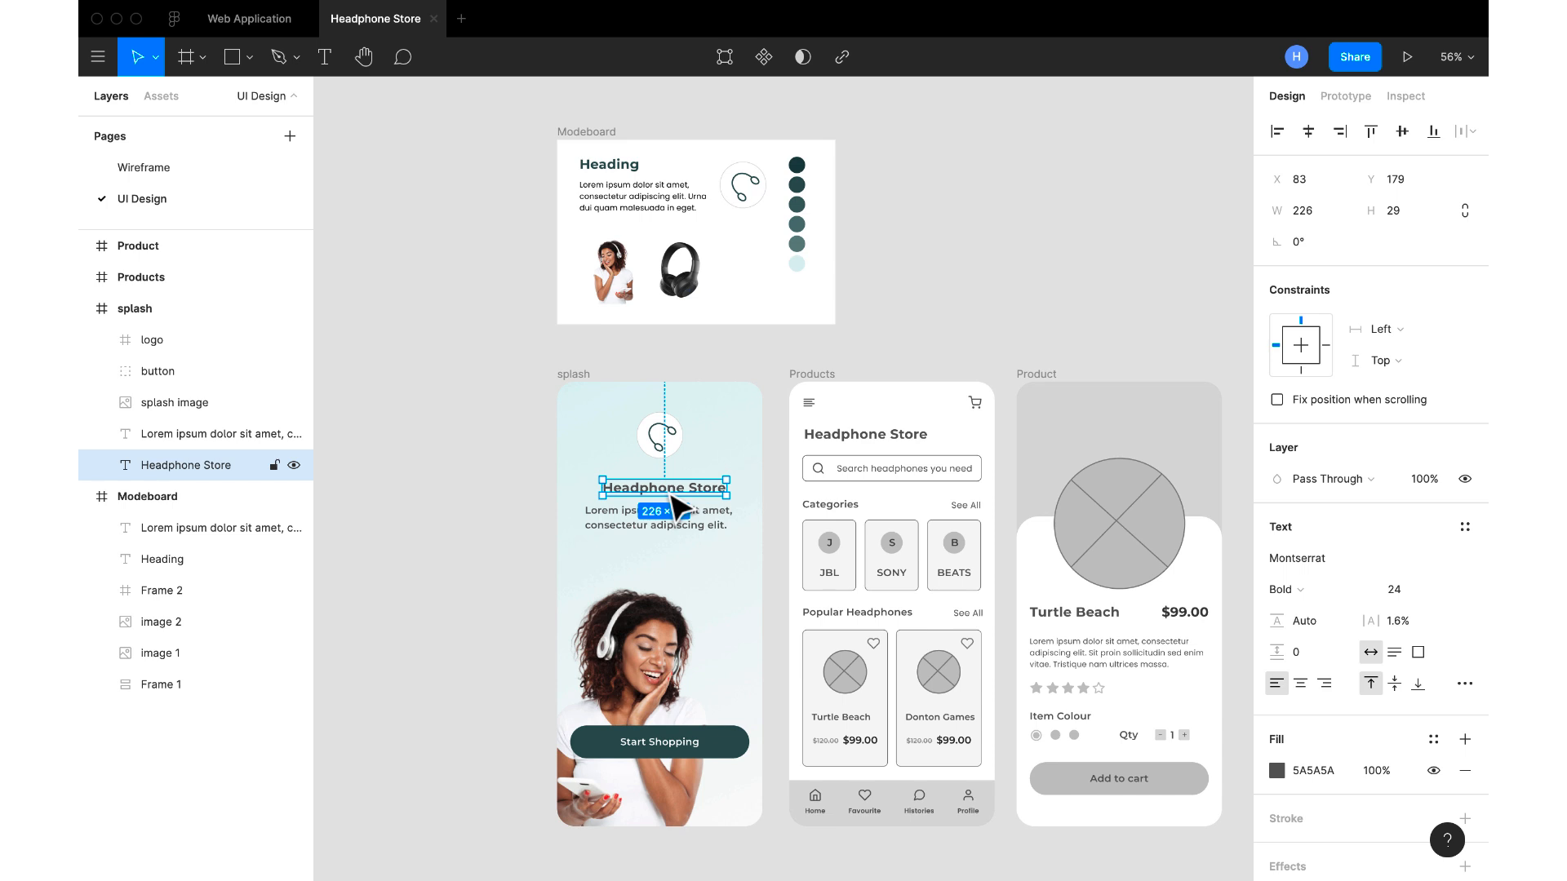
click(1277, 771)
click(1046, 663)
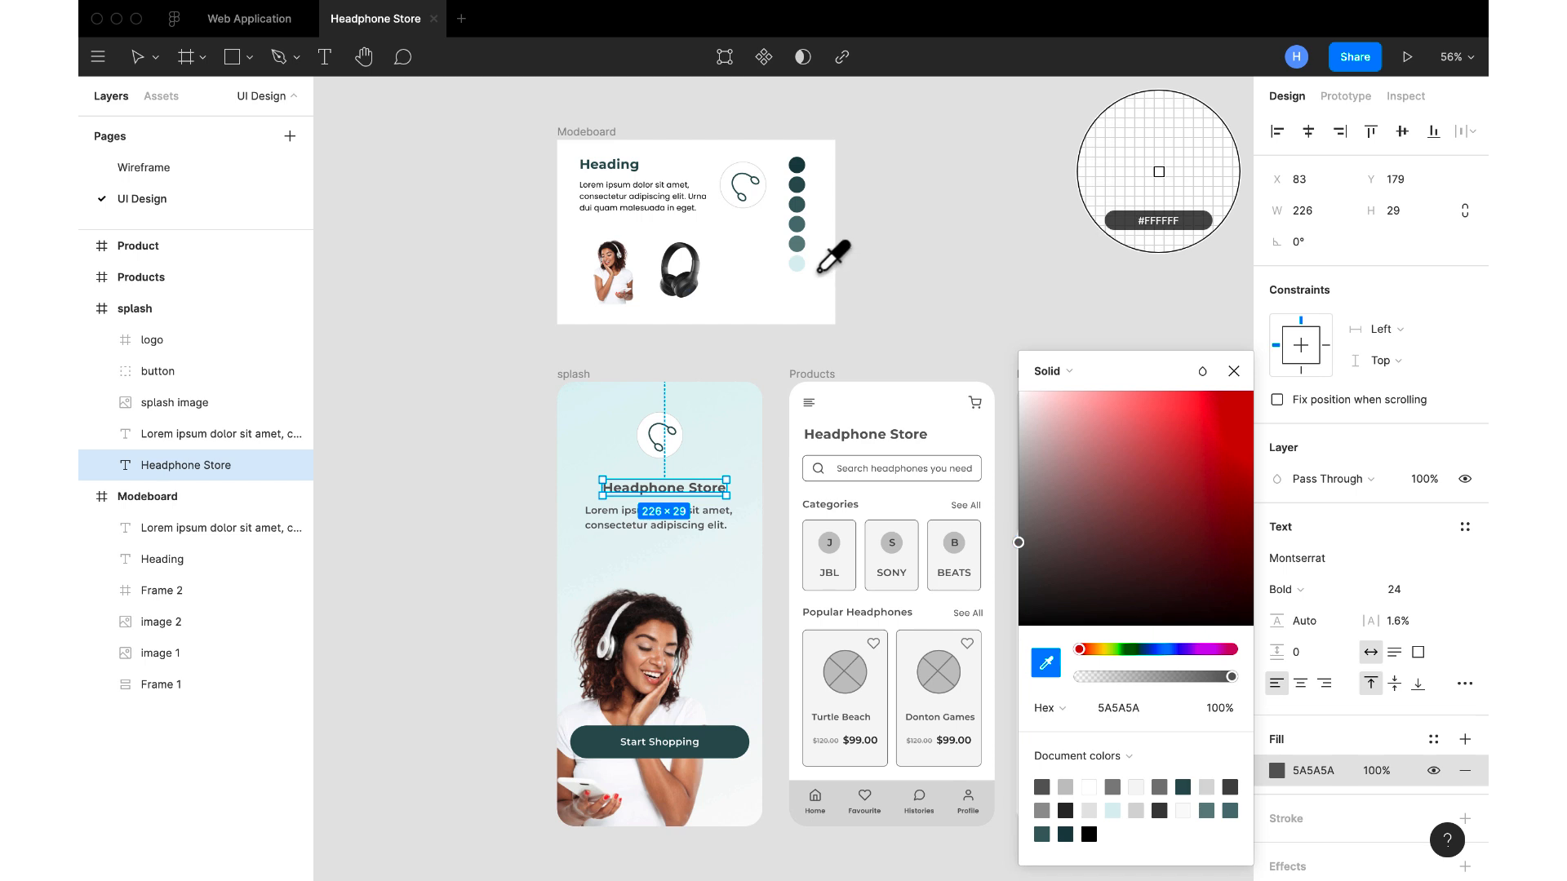
key(Escape)
Change the font of the description text below the splash frame's title to Poppins
click(645, 519)
key(Escape)
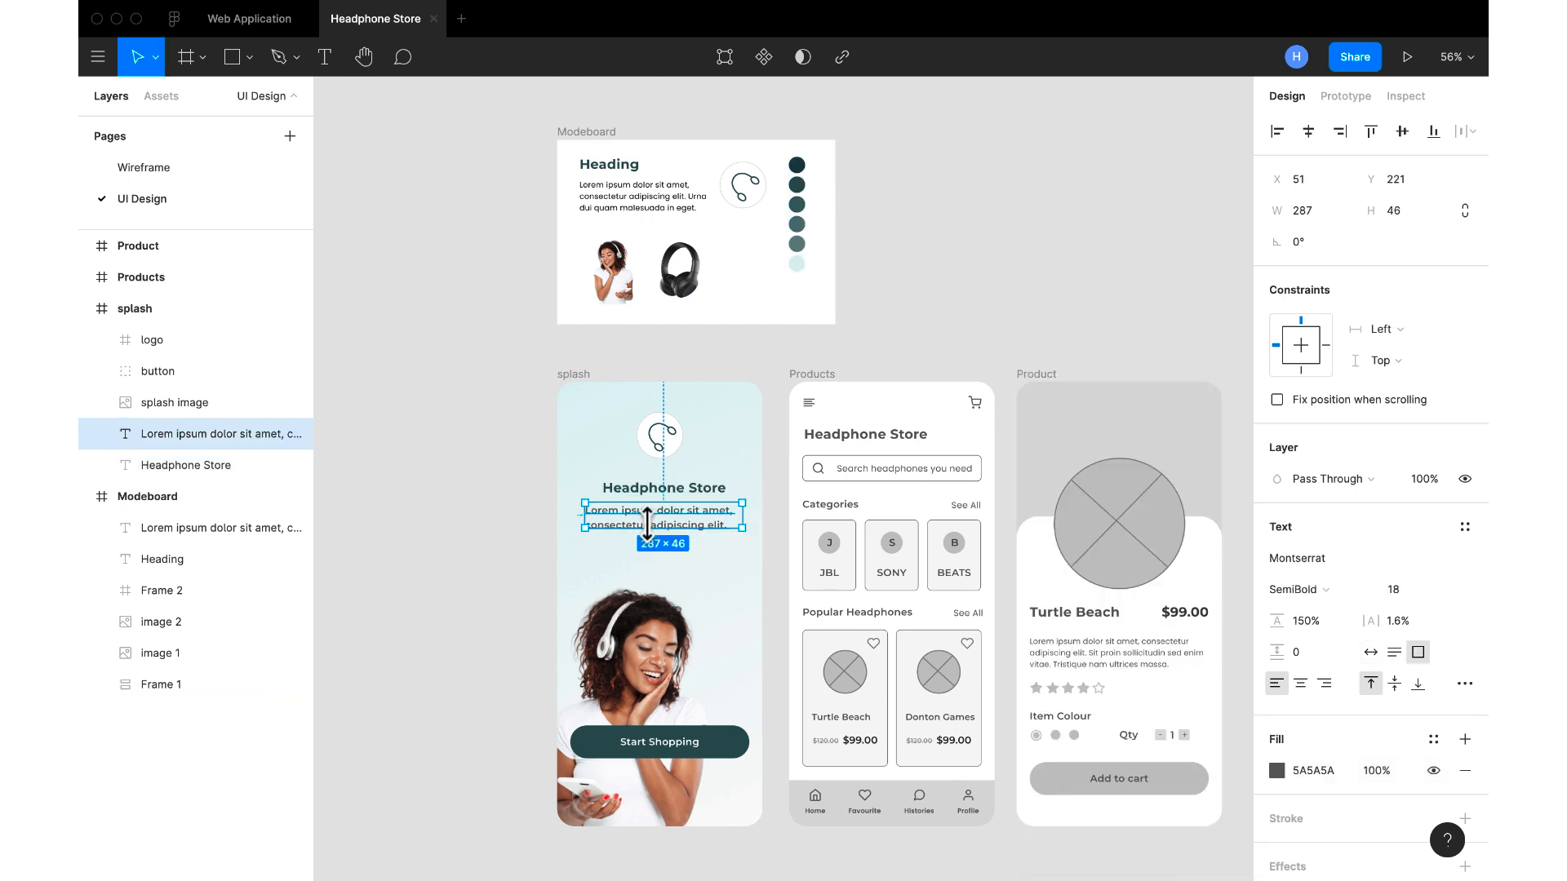
click(1318, 560)
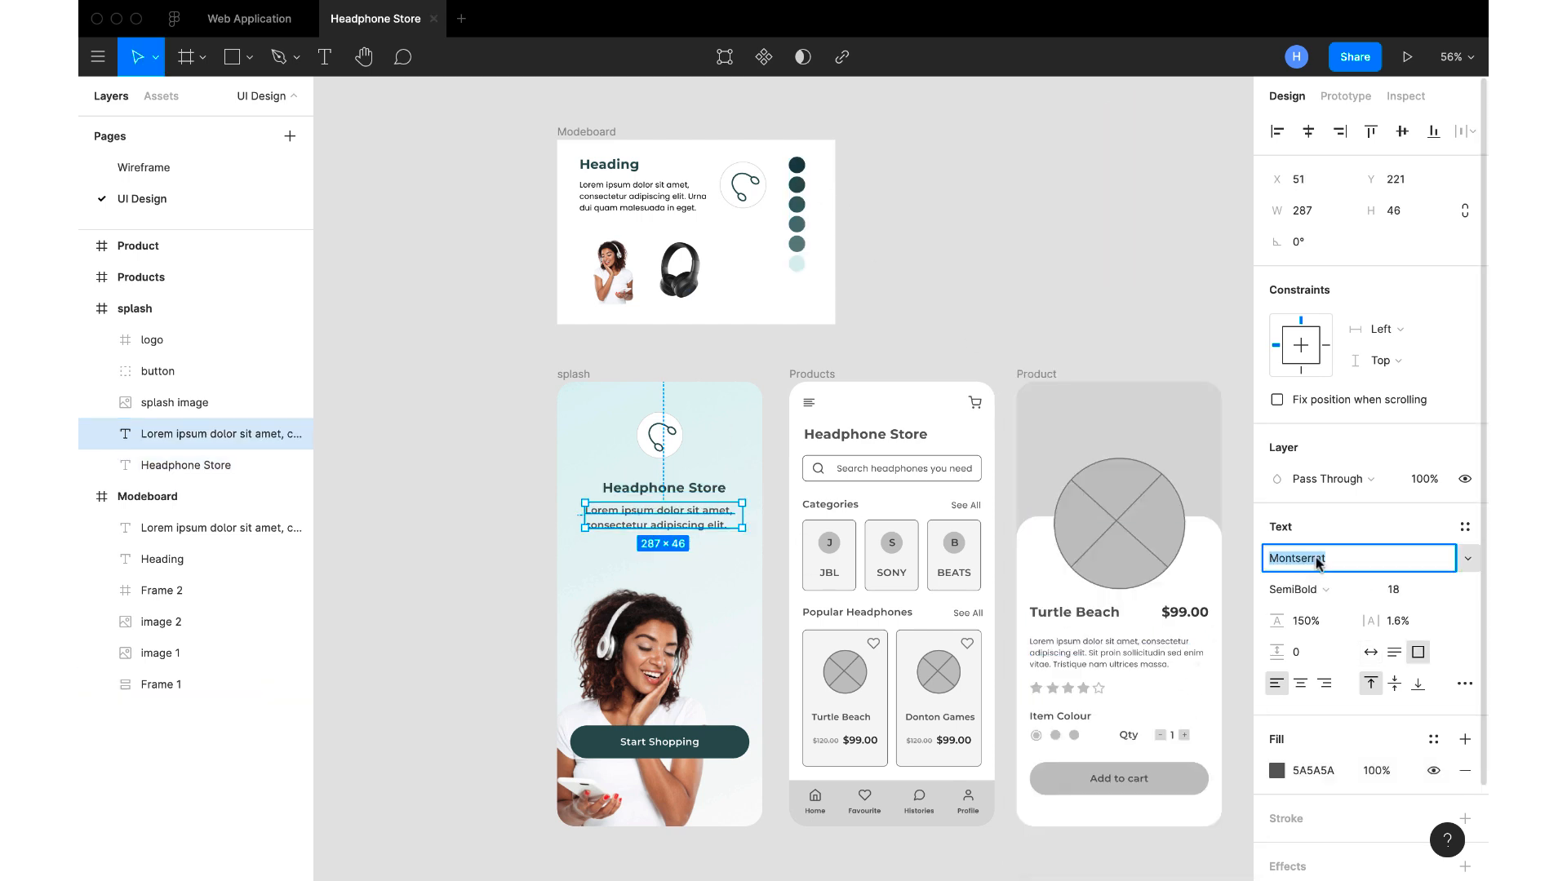
text(Poppins)
key(Return)
Check the moodboard body text's style, then set the splash description's text to size 14 and Medium weight
click(679, 206)
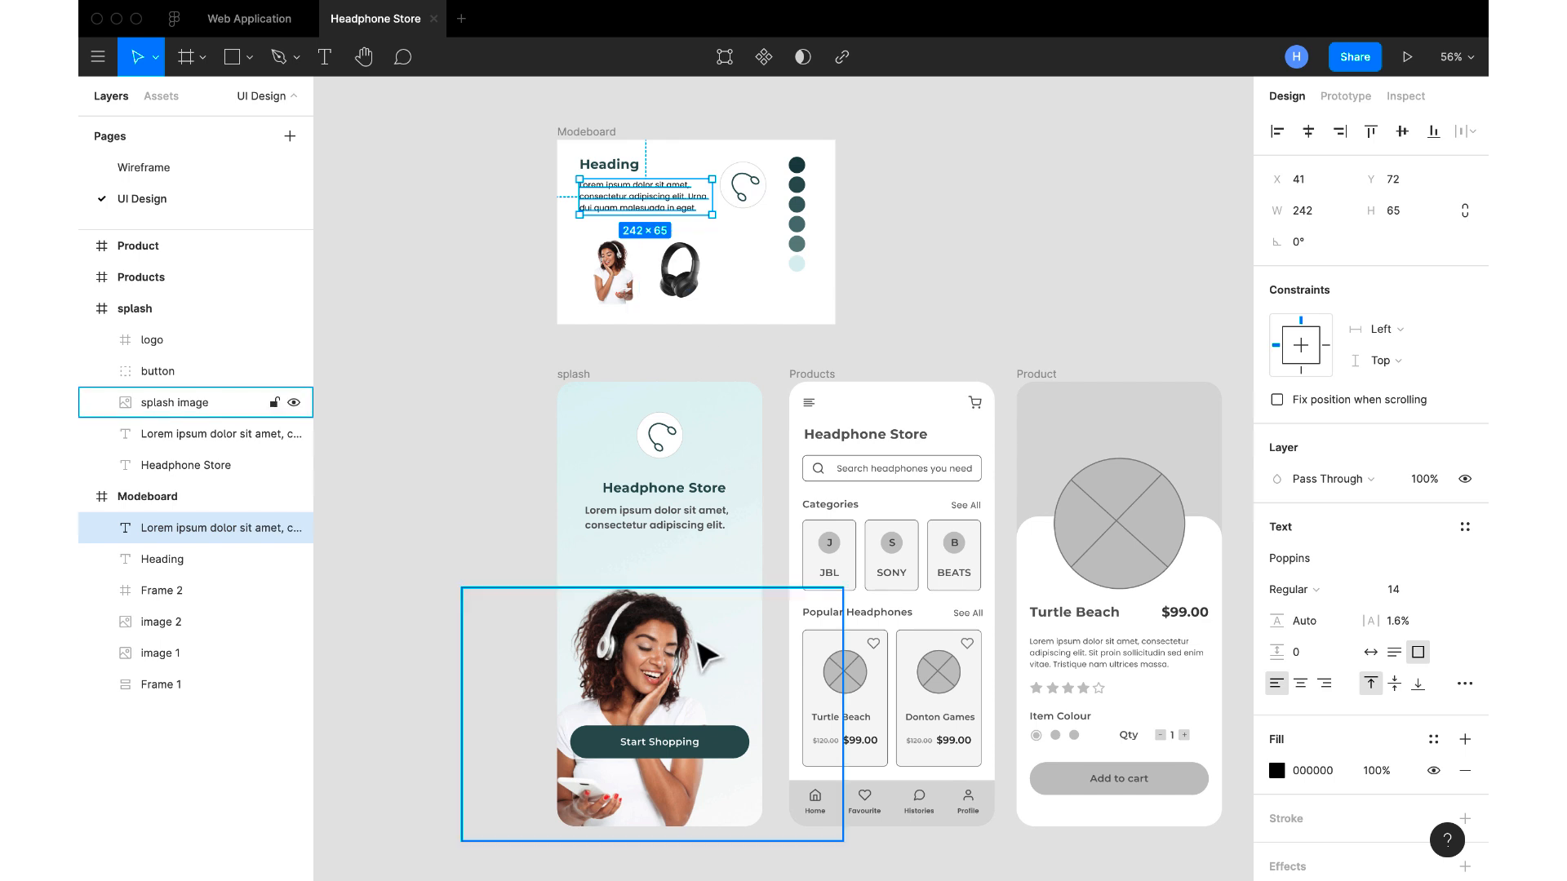
click(707, 516)
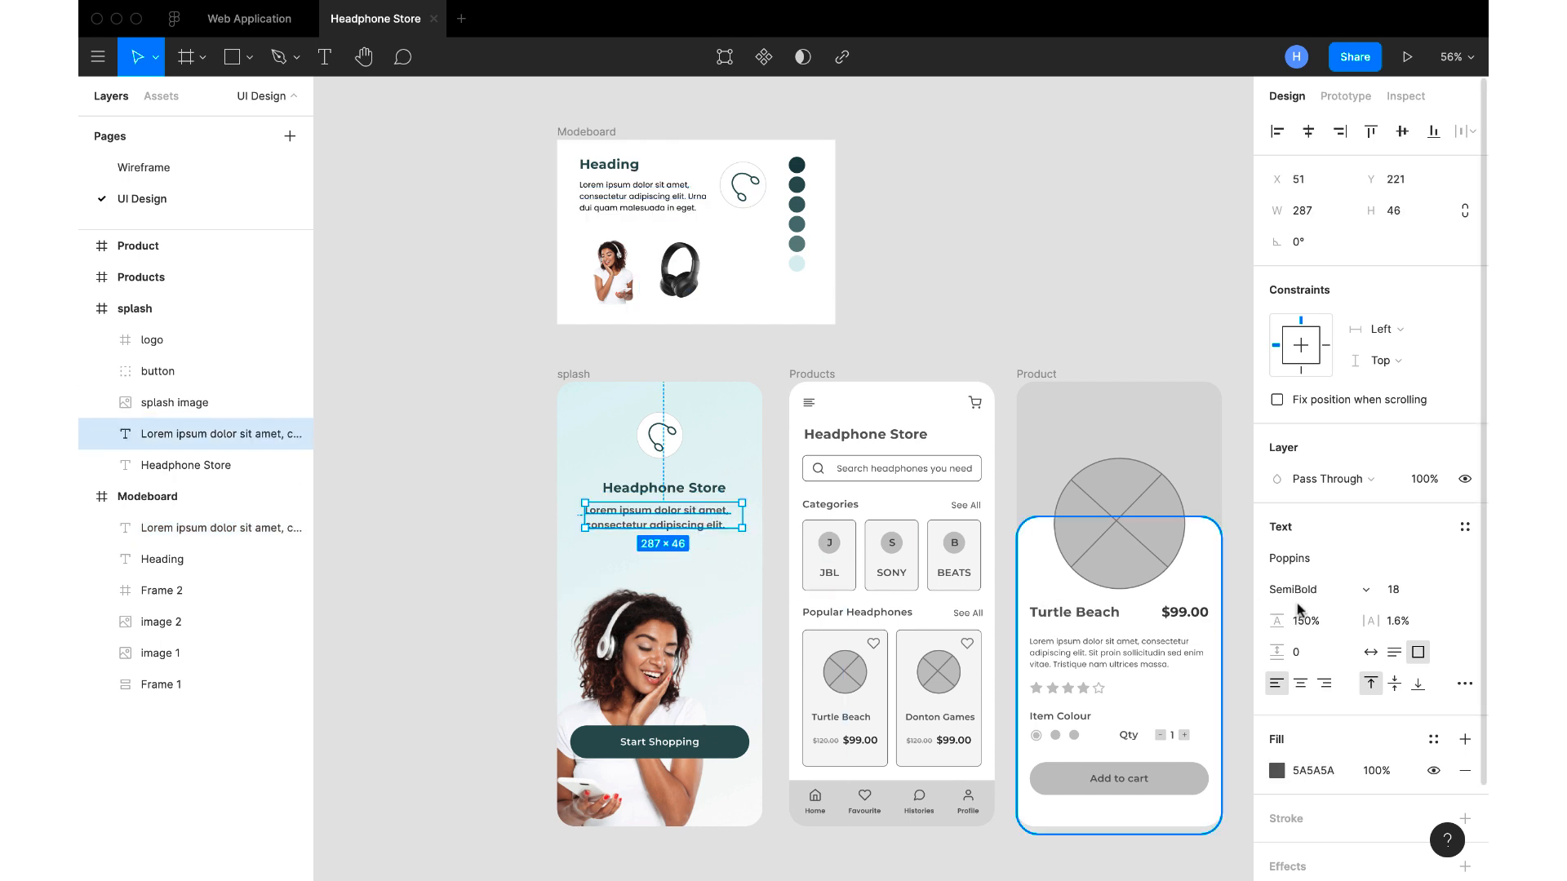
click(1442, 596)
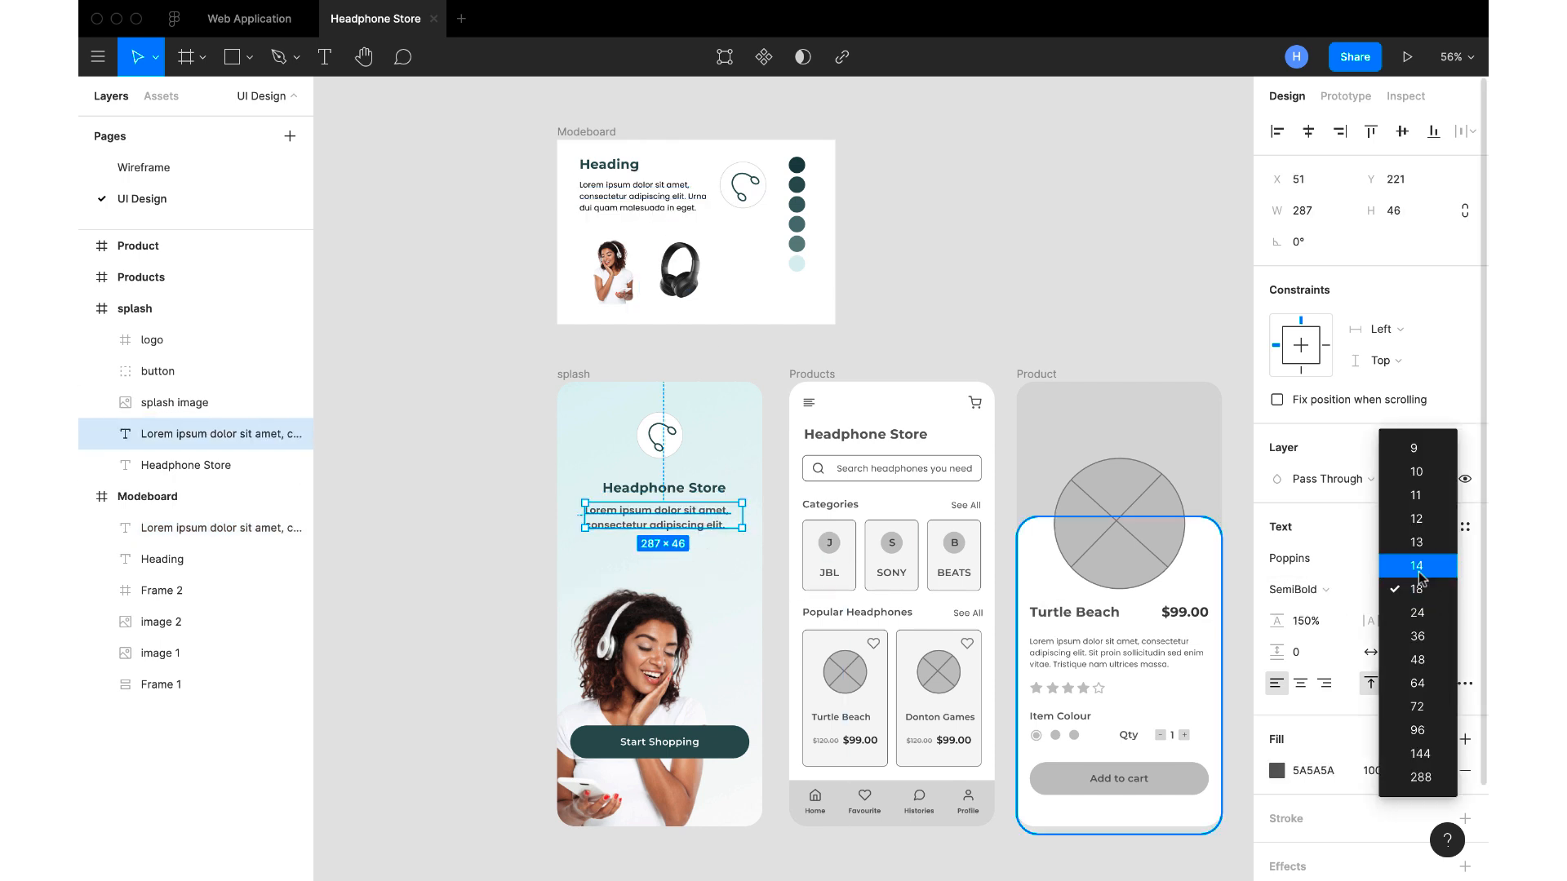
click(1418, 571)
click(1315, 593)
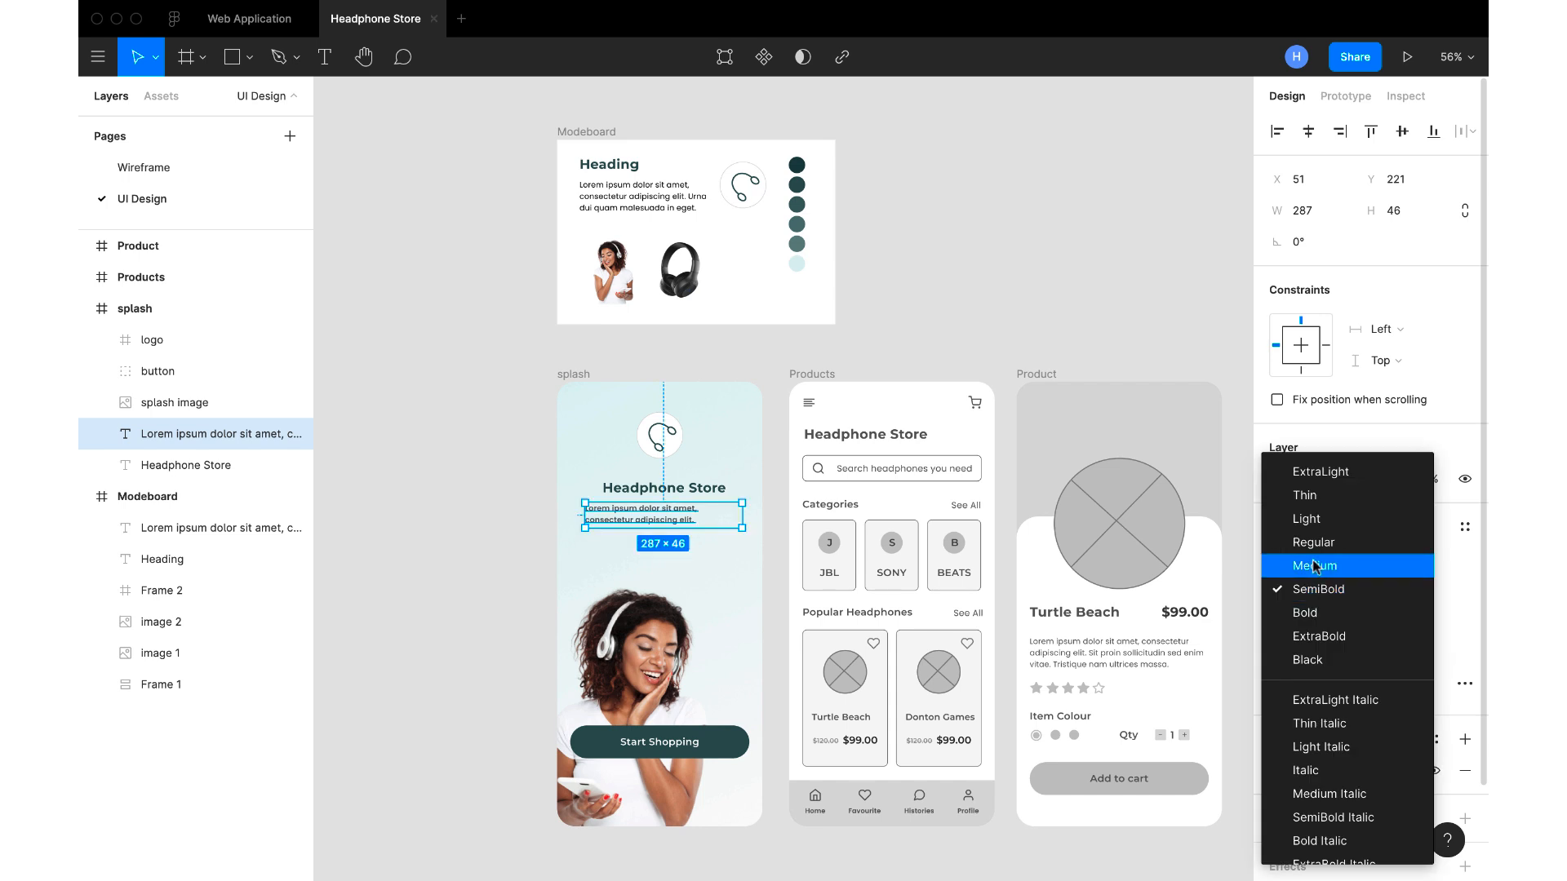
click(1316, 566)
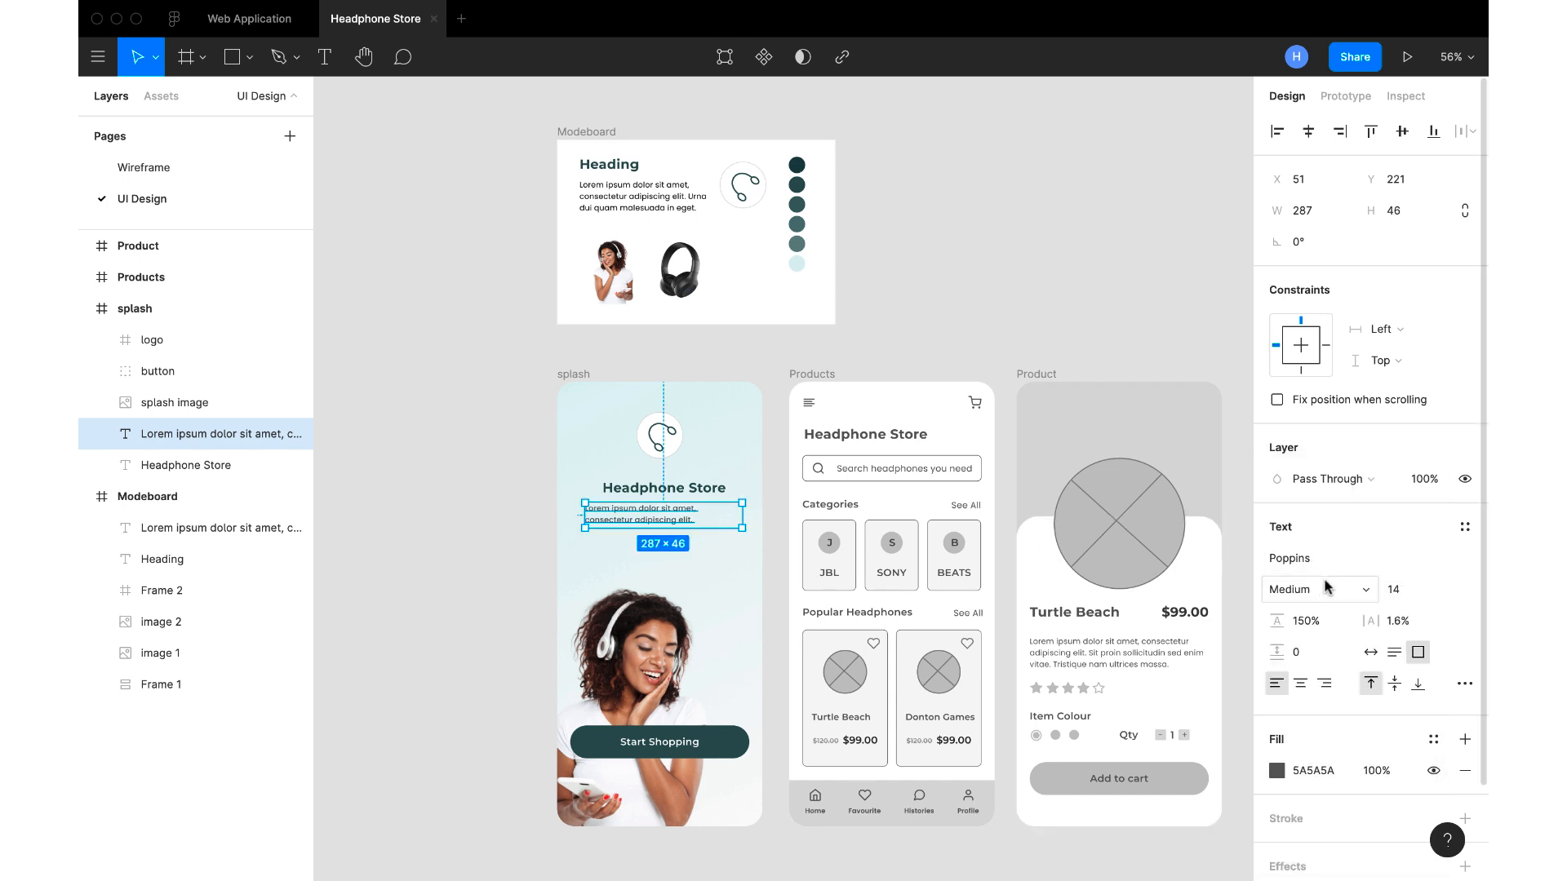
Recolour the splash description text with the moodboard's dark teal 315050, sampled with the eyedropper
click(1277, 771)
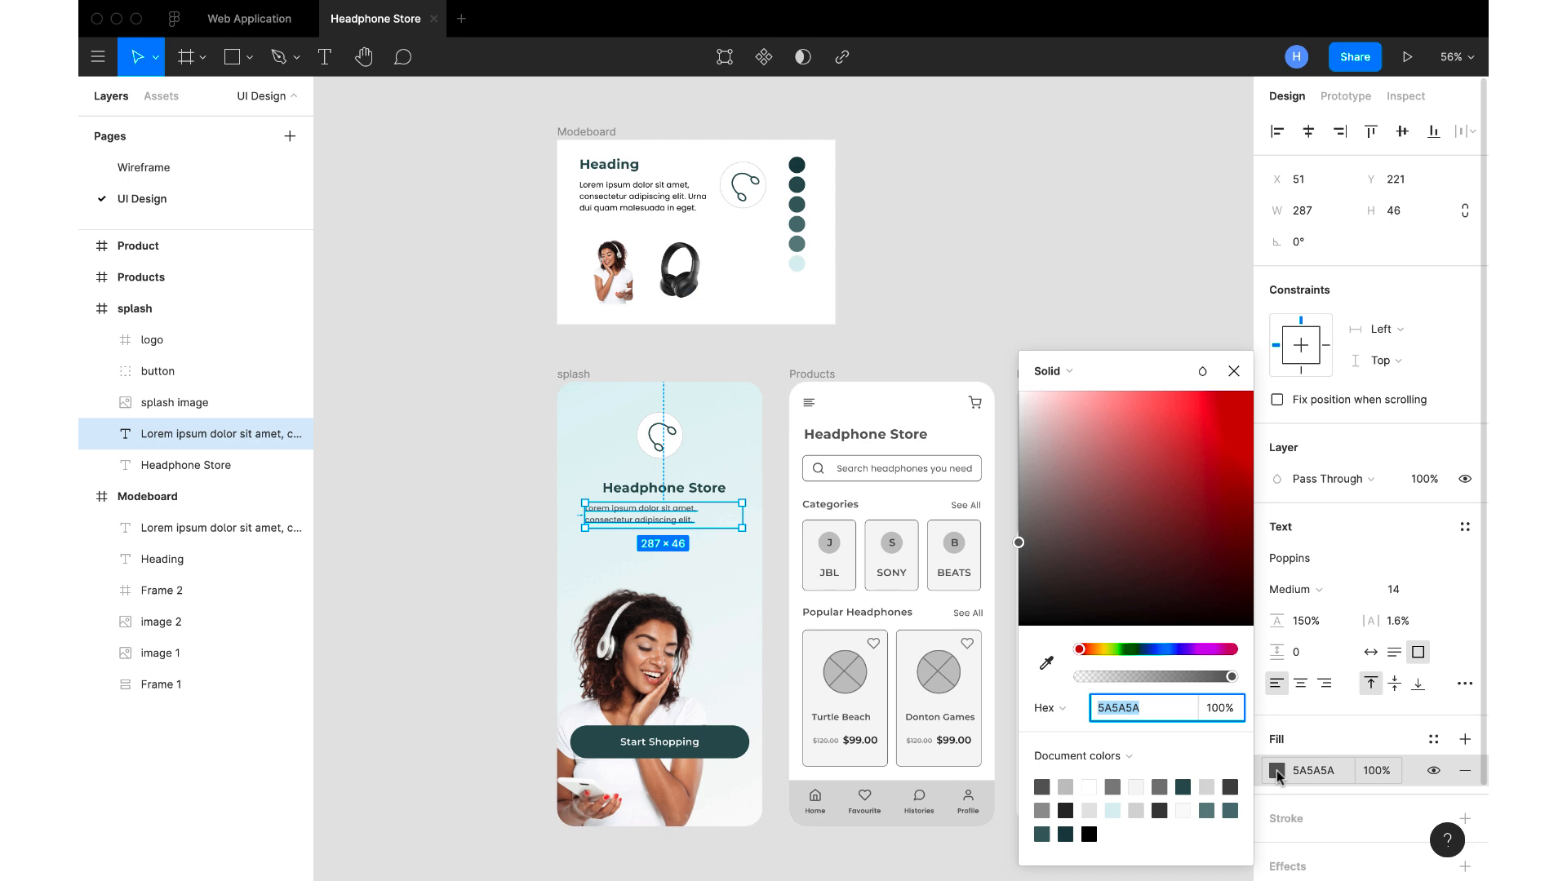
click(1046, 663)
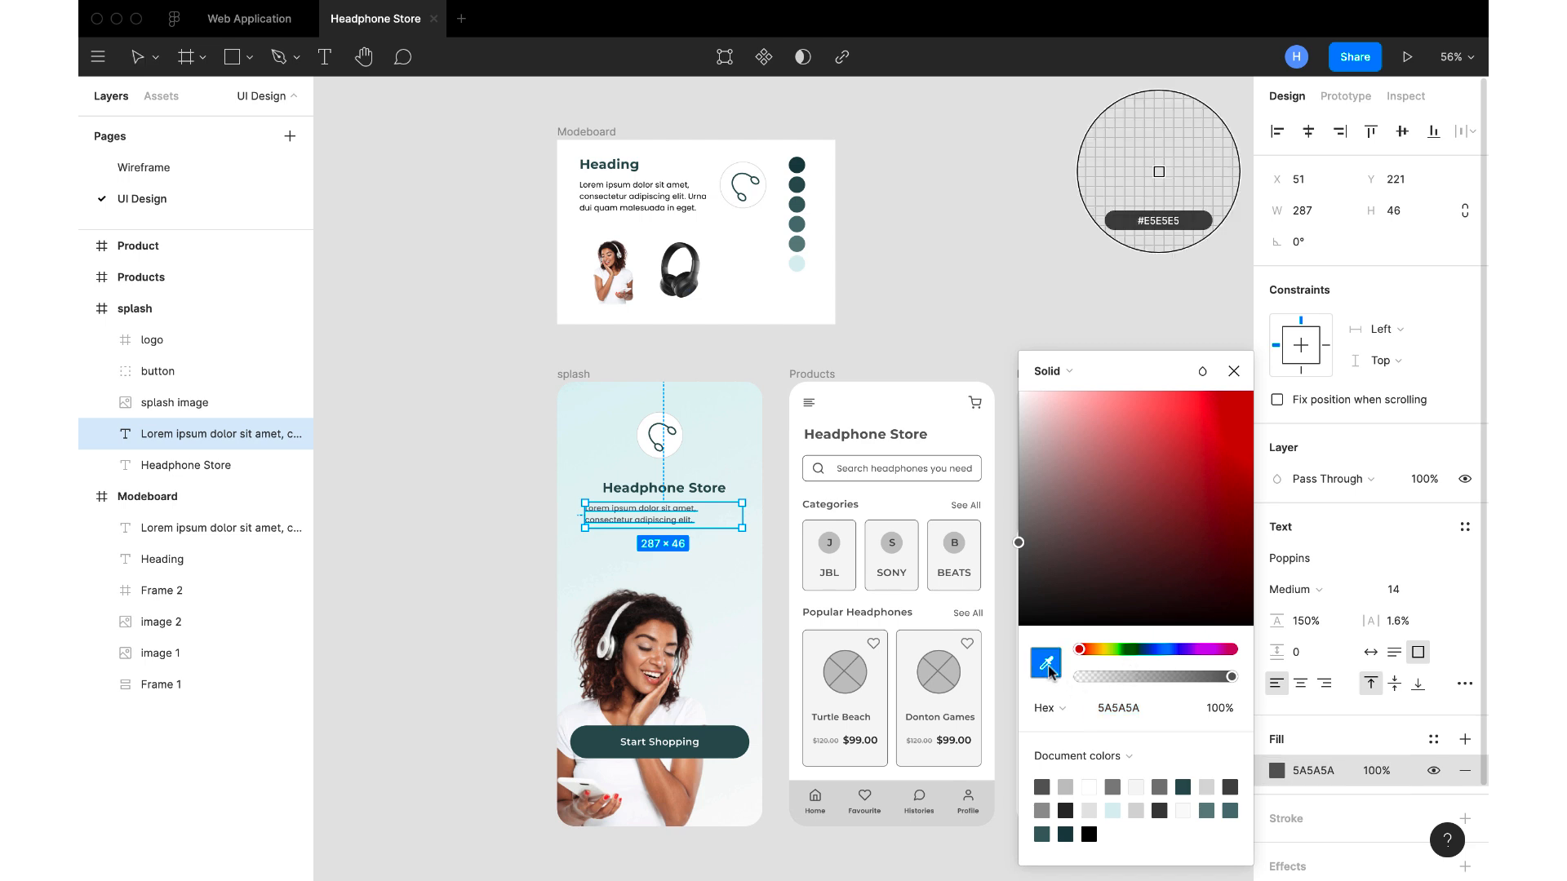
click(798, 202)
click(1234, 371)
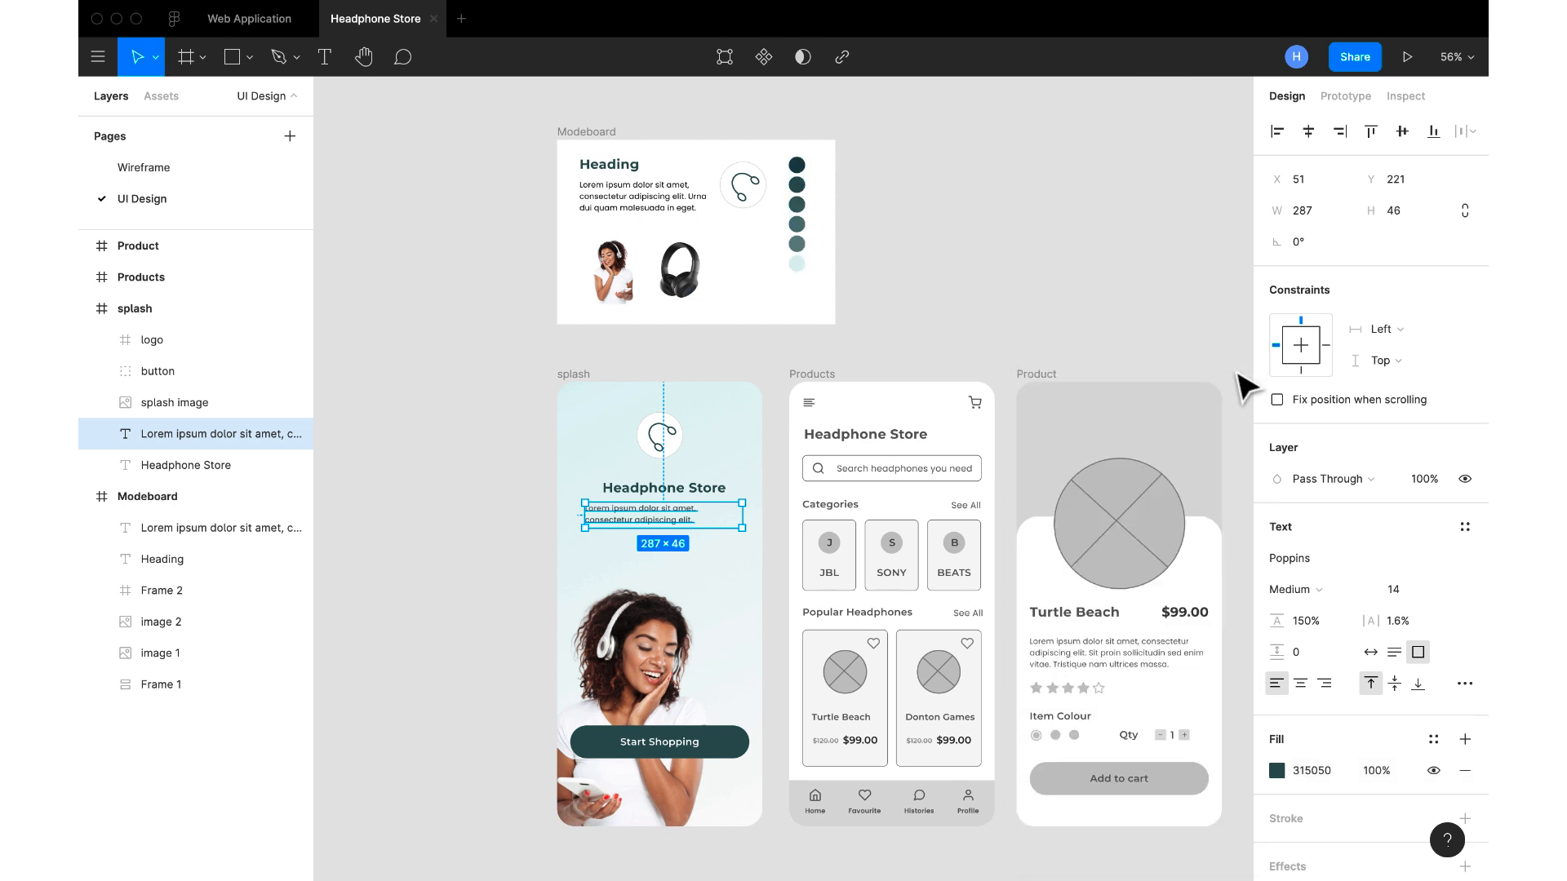
click(965, 273)
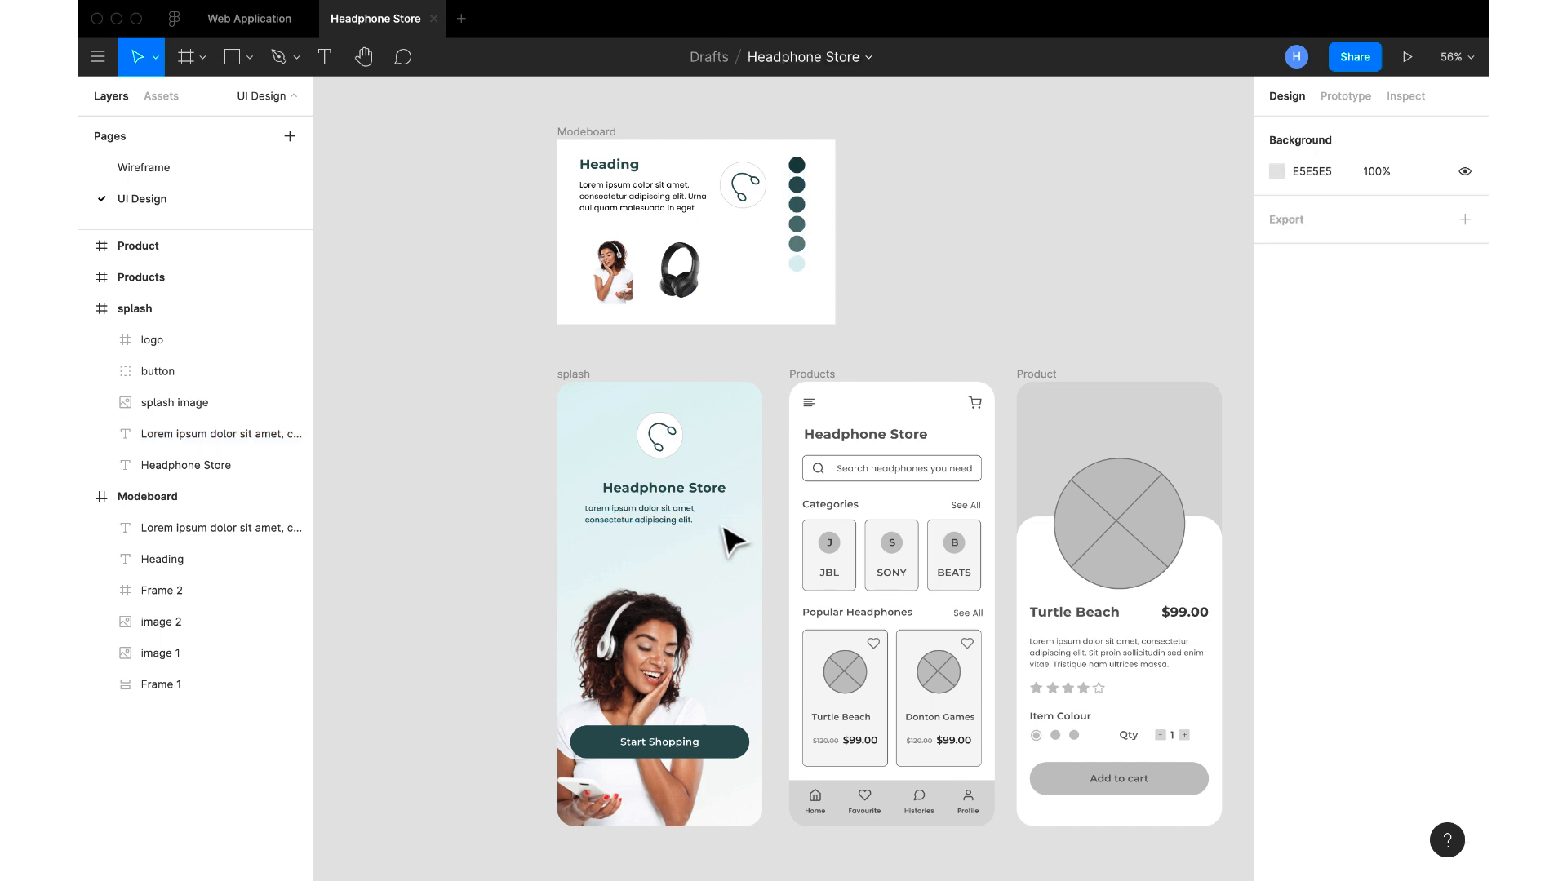
Centre-align the splash description's text and centre both the description and the "Headphone Store" title horizontally in the splash frame
click(685, 522)
click(1300, 683)
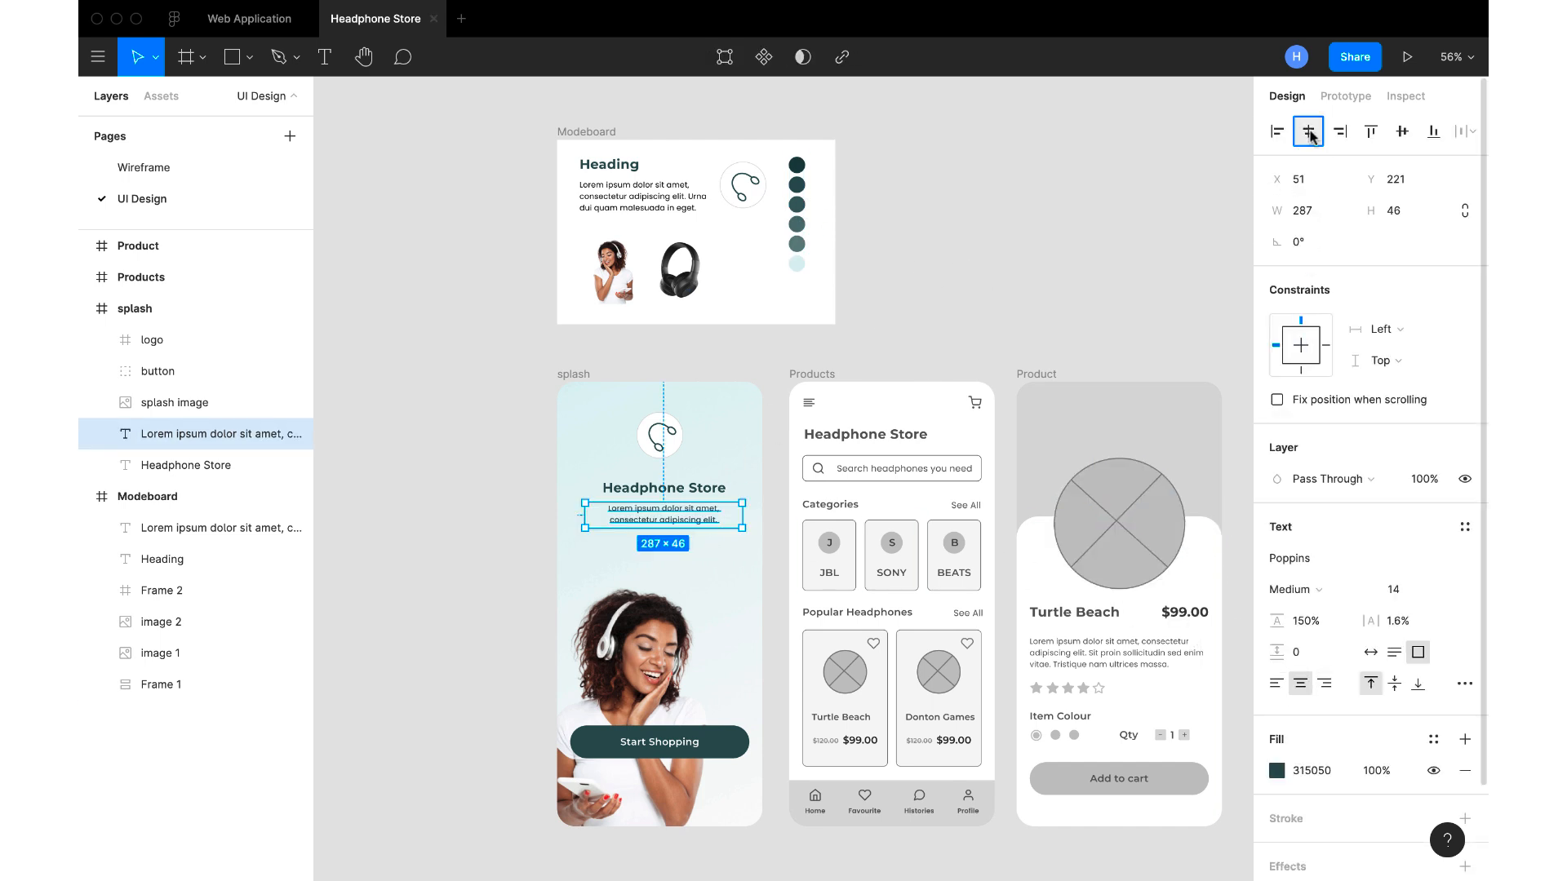
click(725, 489)
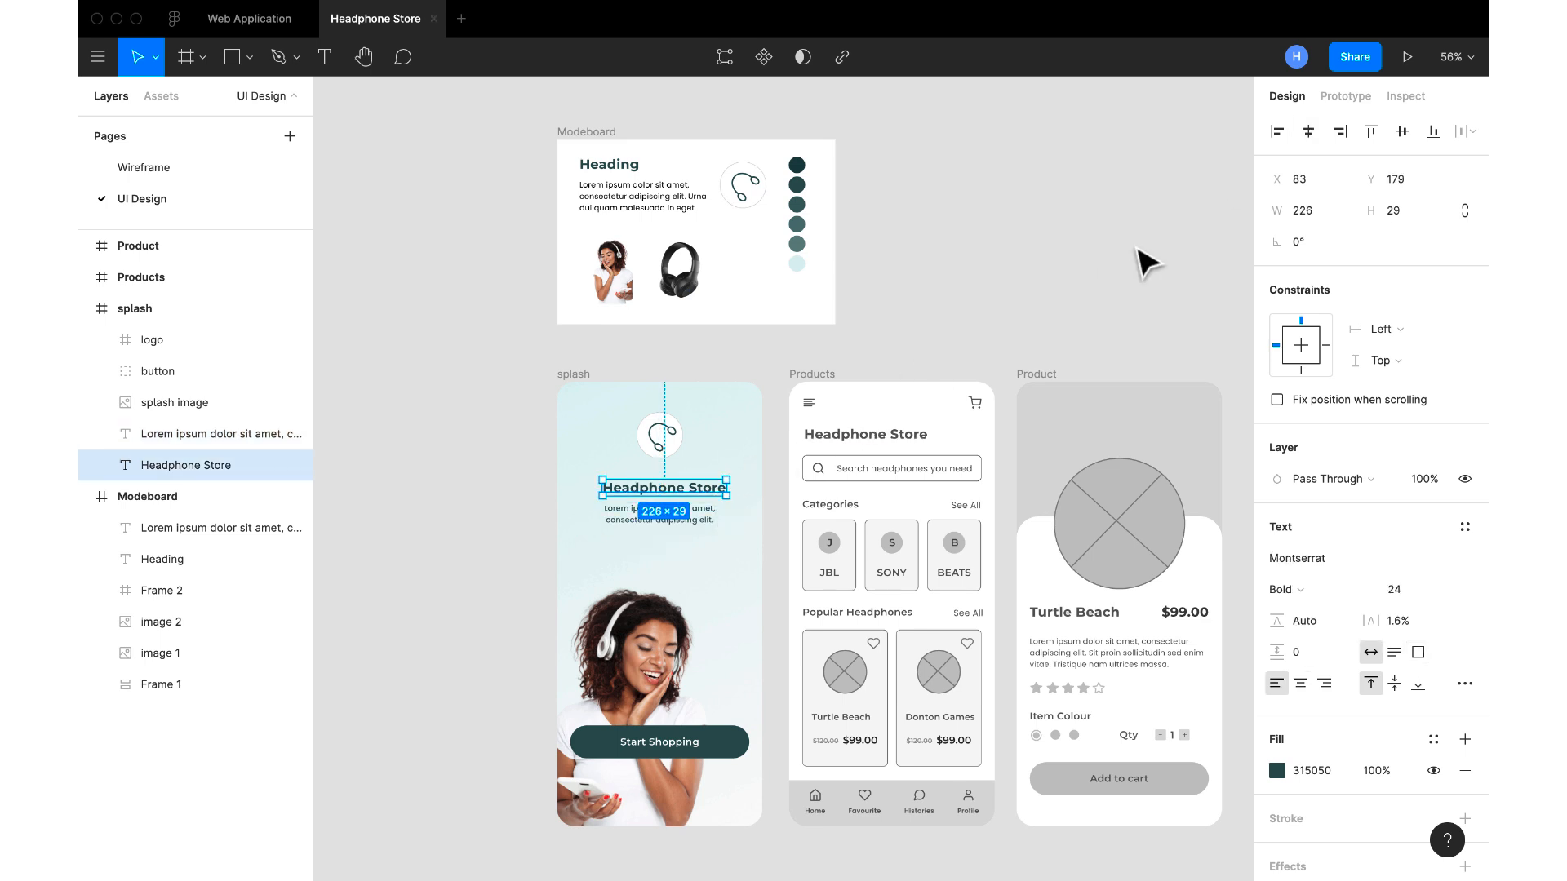
click(1308, 130)
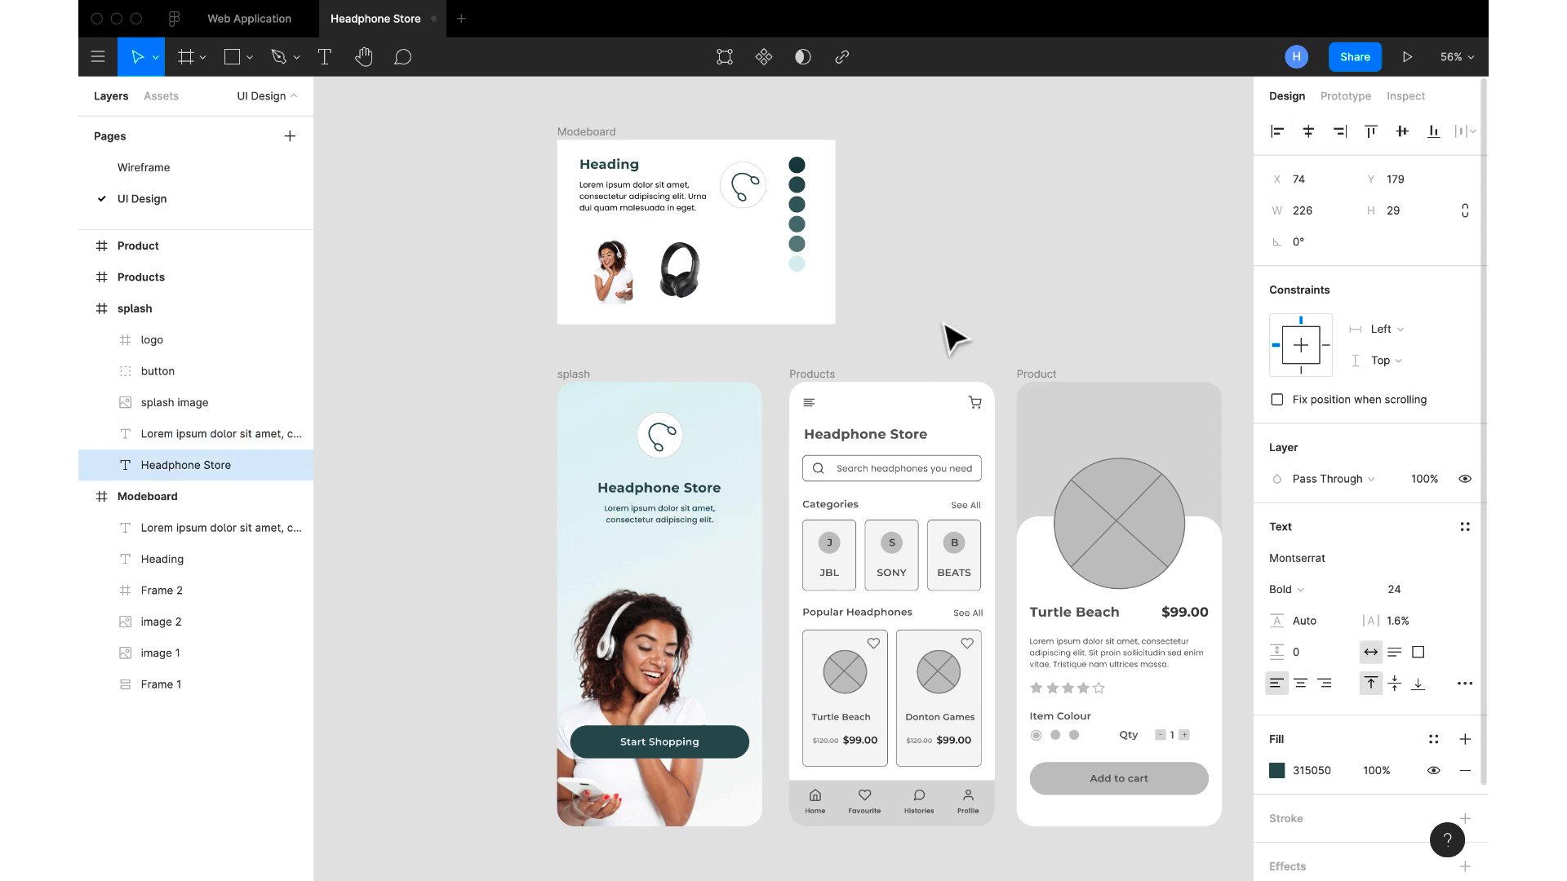
click(678, 438)
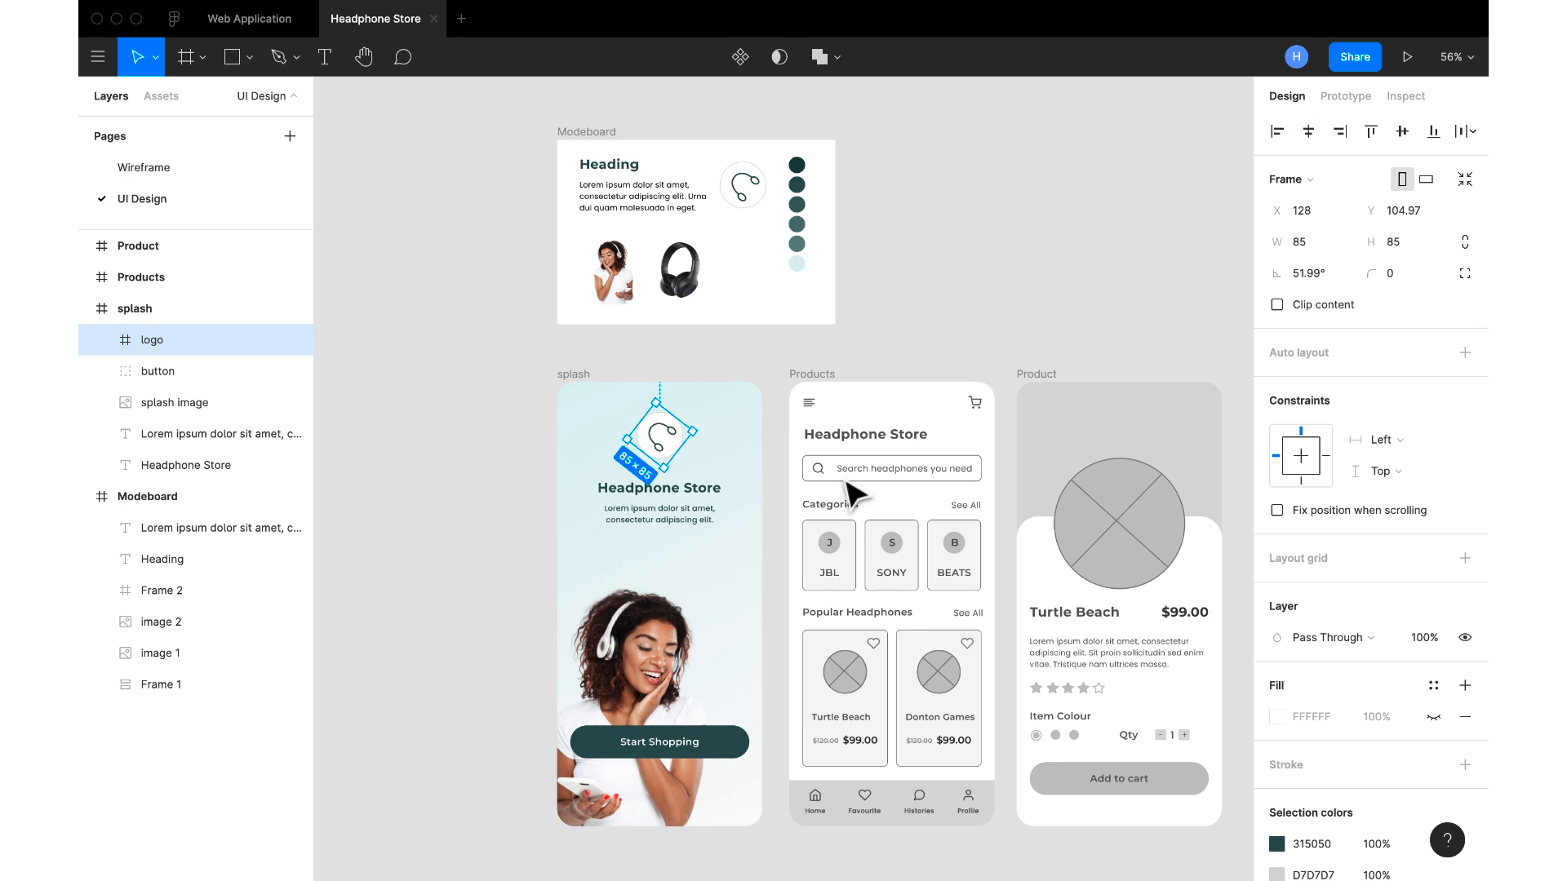
click(662, 360)
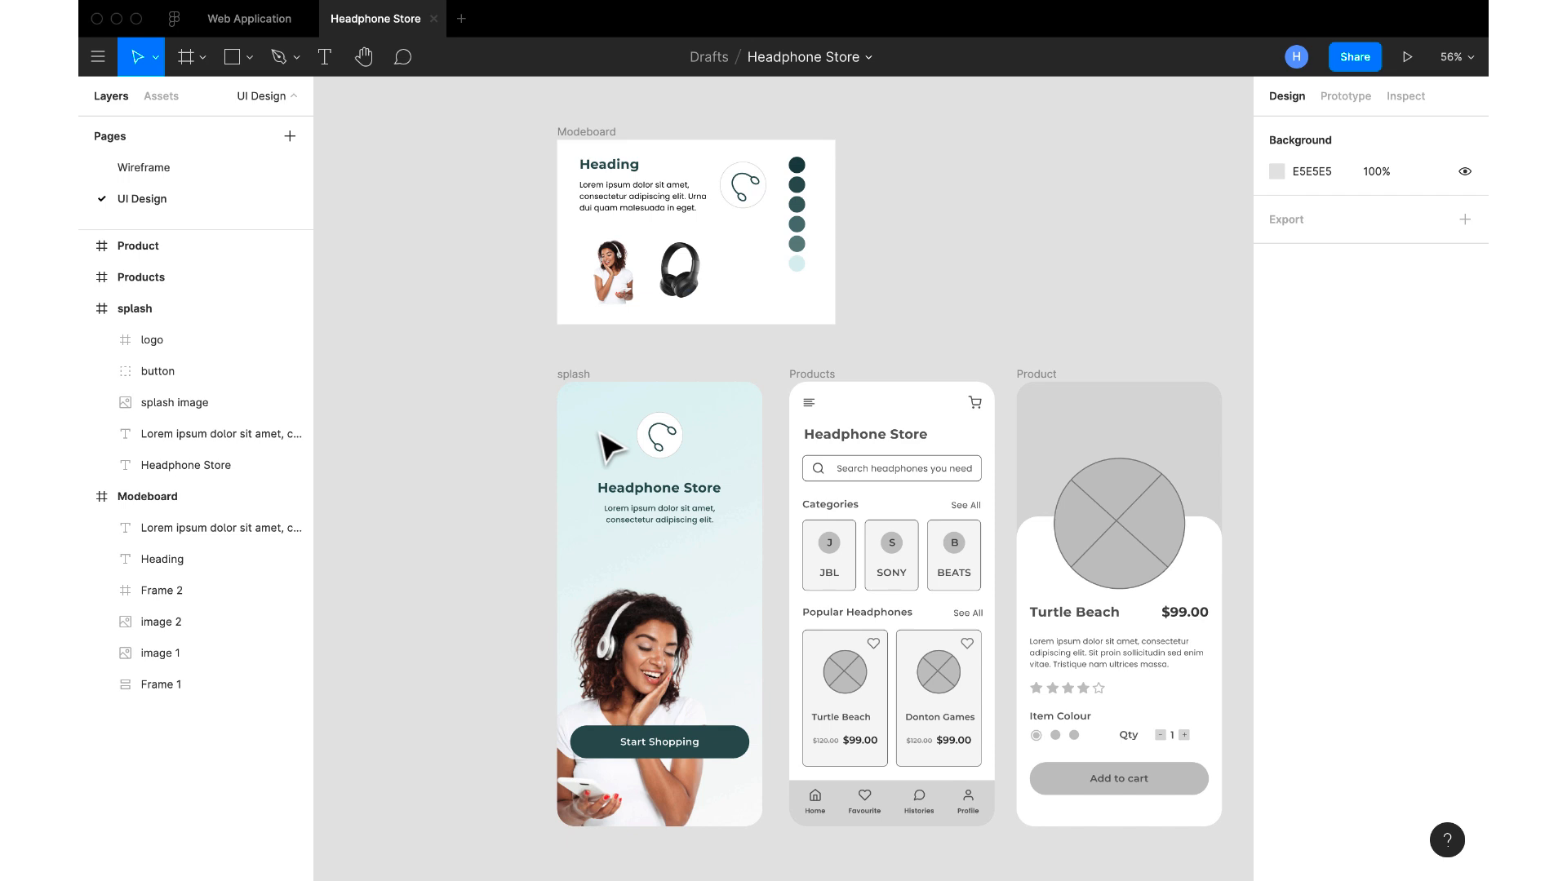
Move the splash image slightly up and lower the Start Shopping button to Y 651
click(705, 743)
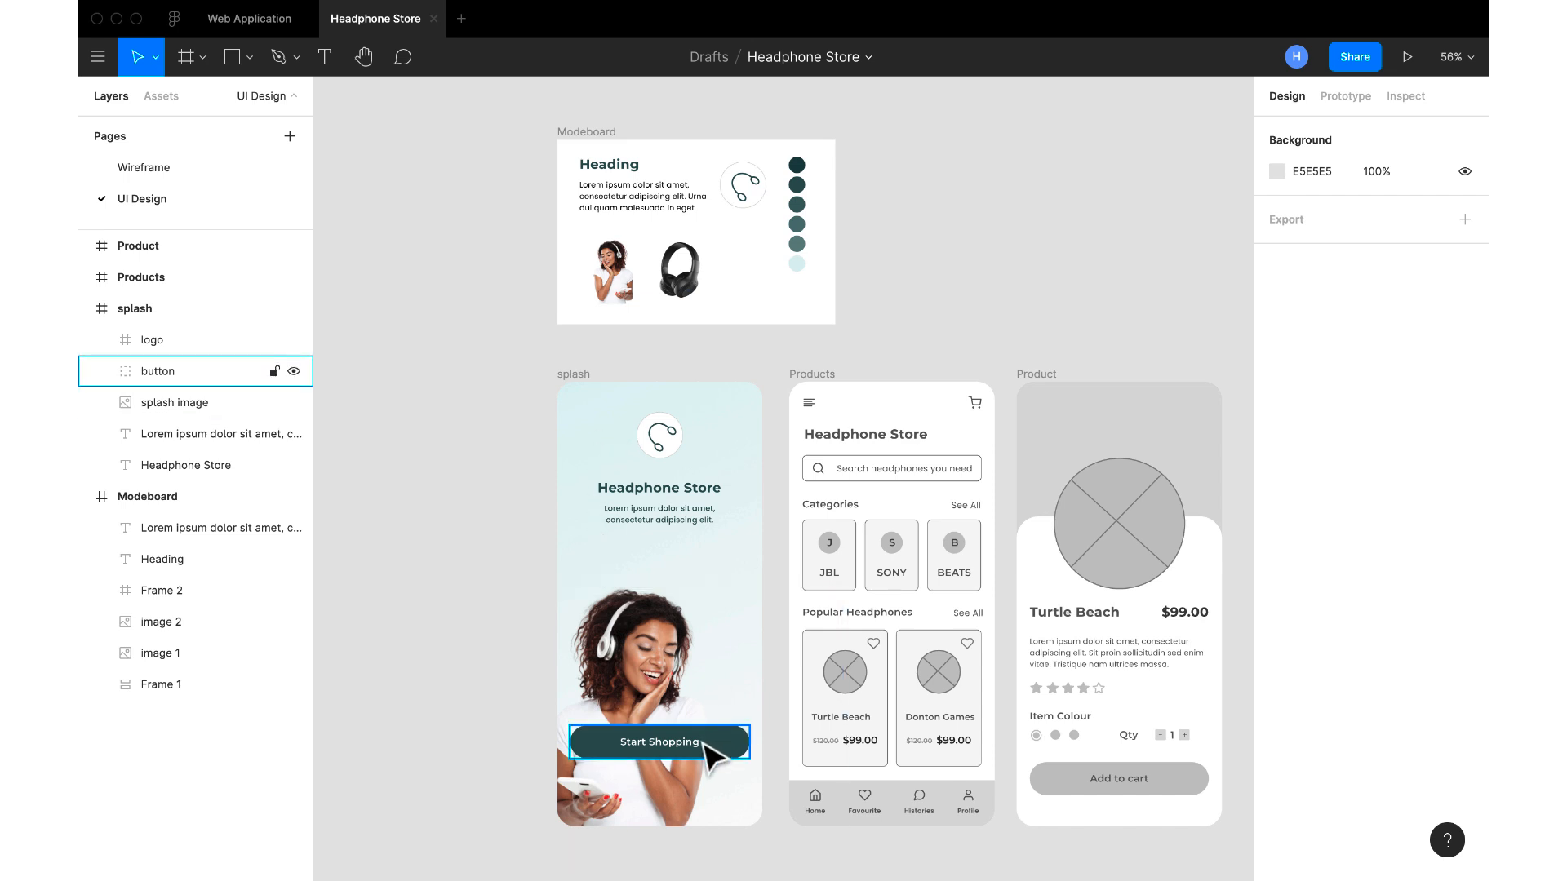
drag(646, 683, 645, 665)
click(700, 755)
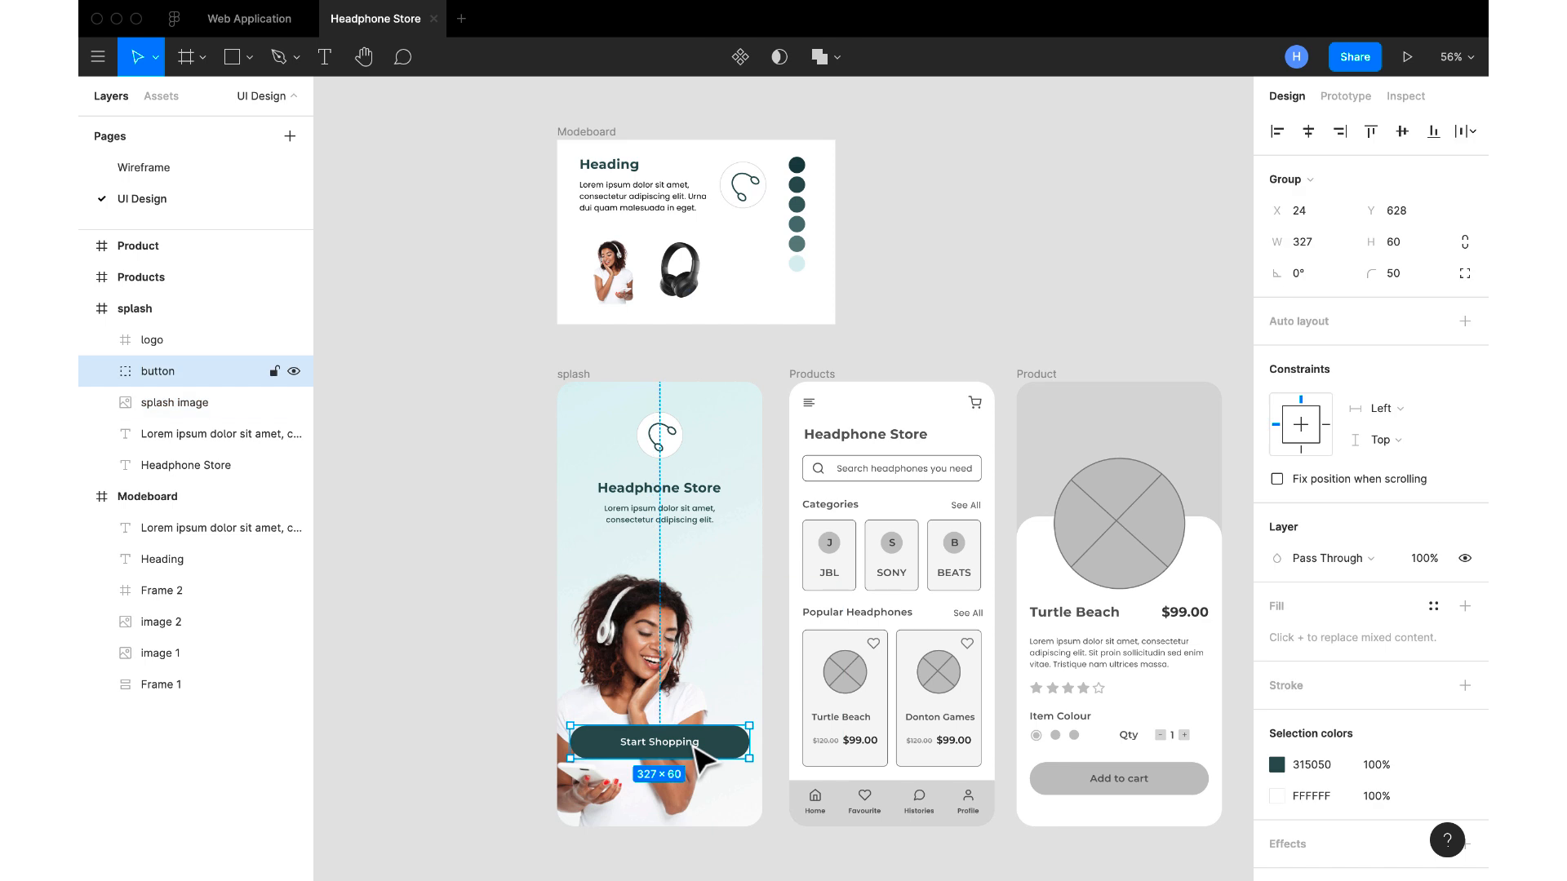
drag(695, 746, 696, 758)
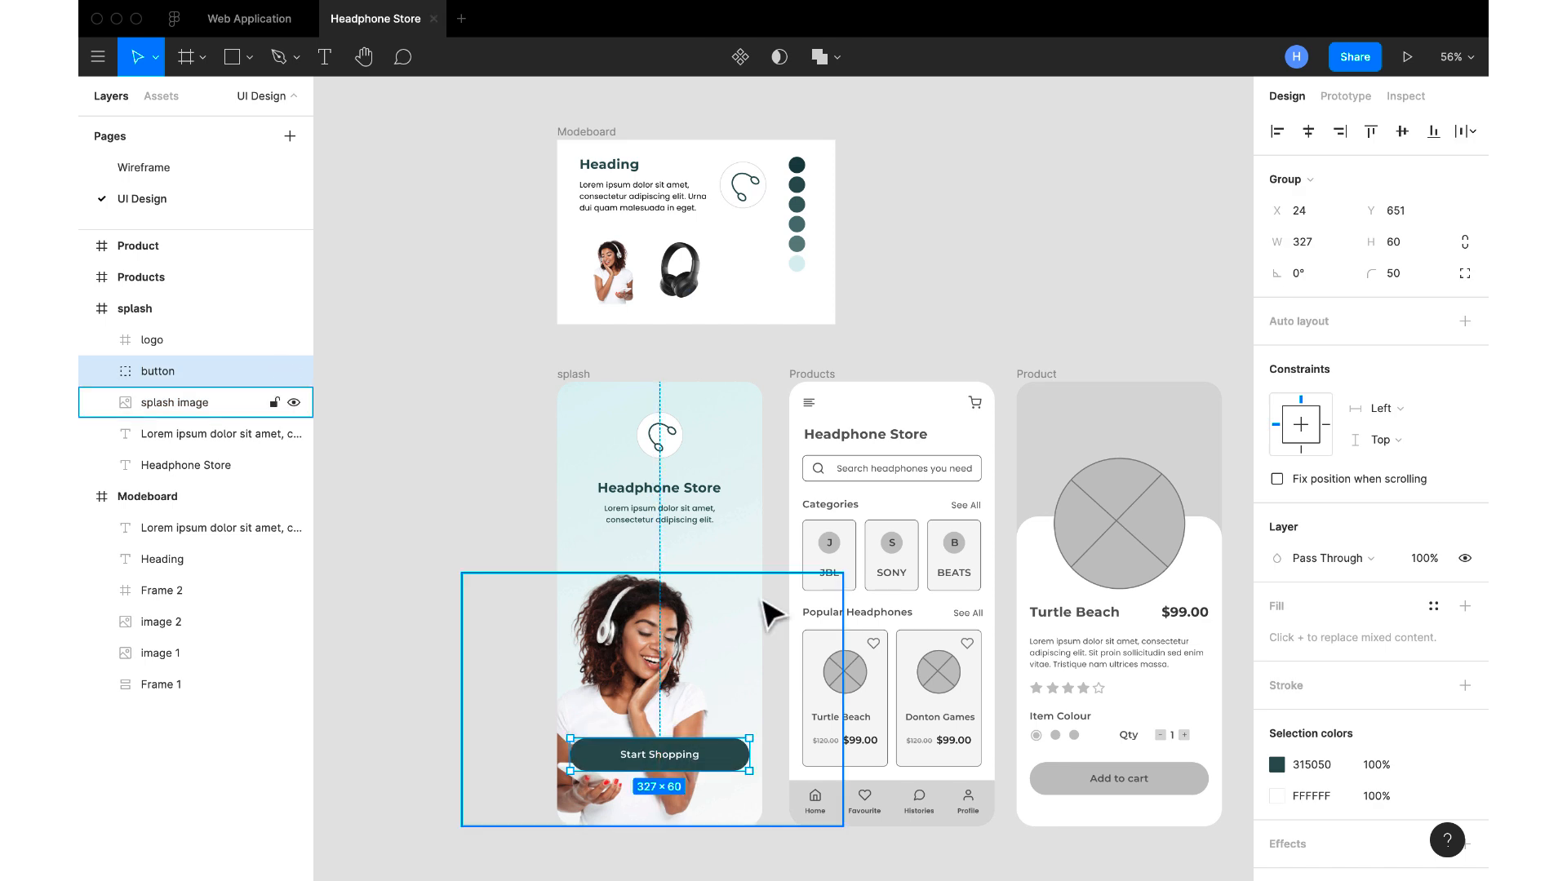
click(783, 541)
scroll(790, 555, up, 5)
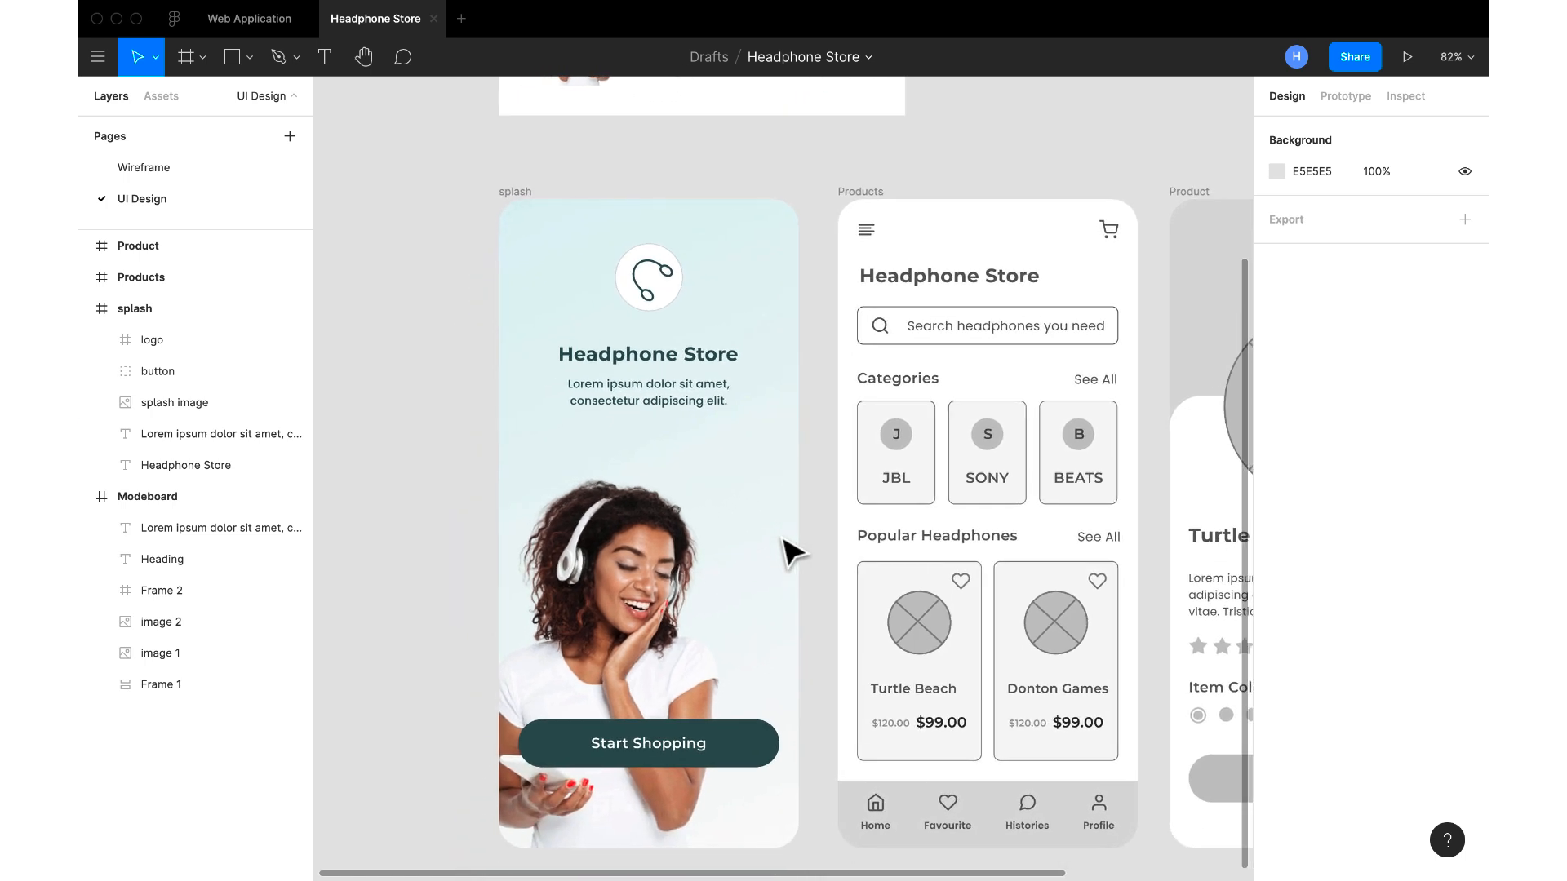
scroll(773, 567, down, 5)
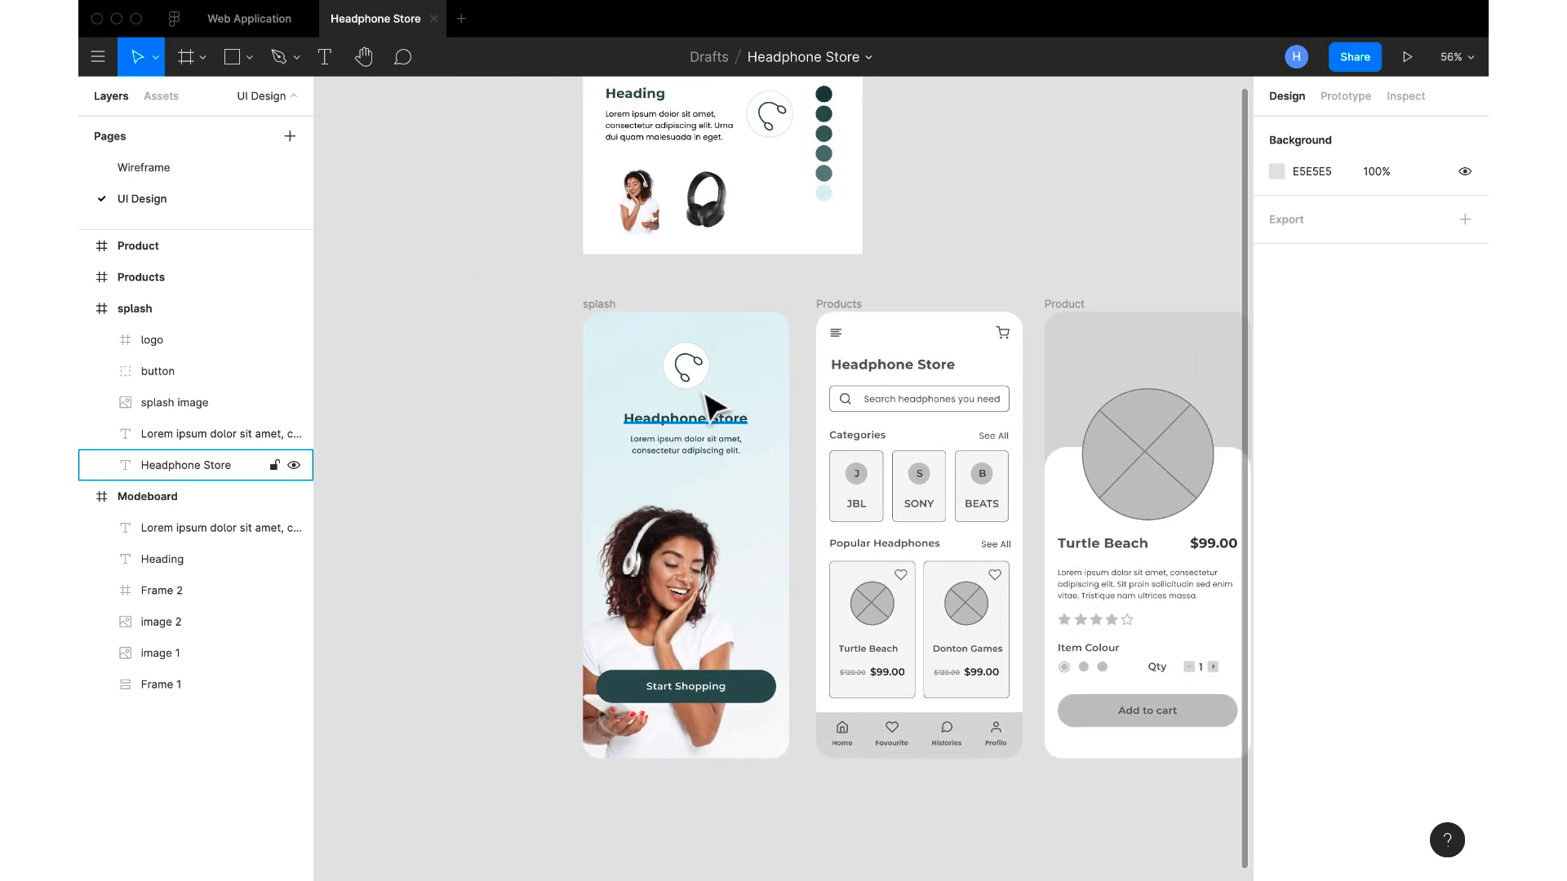
Open the nudge amount preferences and check the small and big nudge values
click(97, 57)
mouse_move(175, 423)
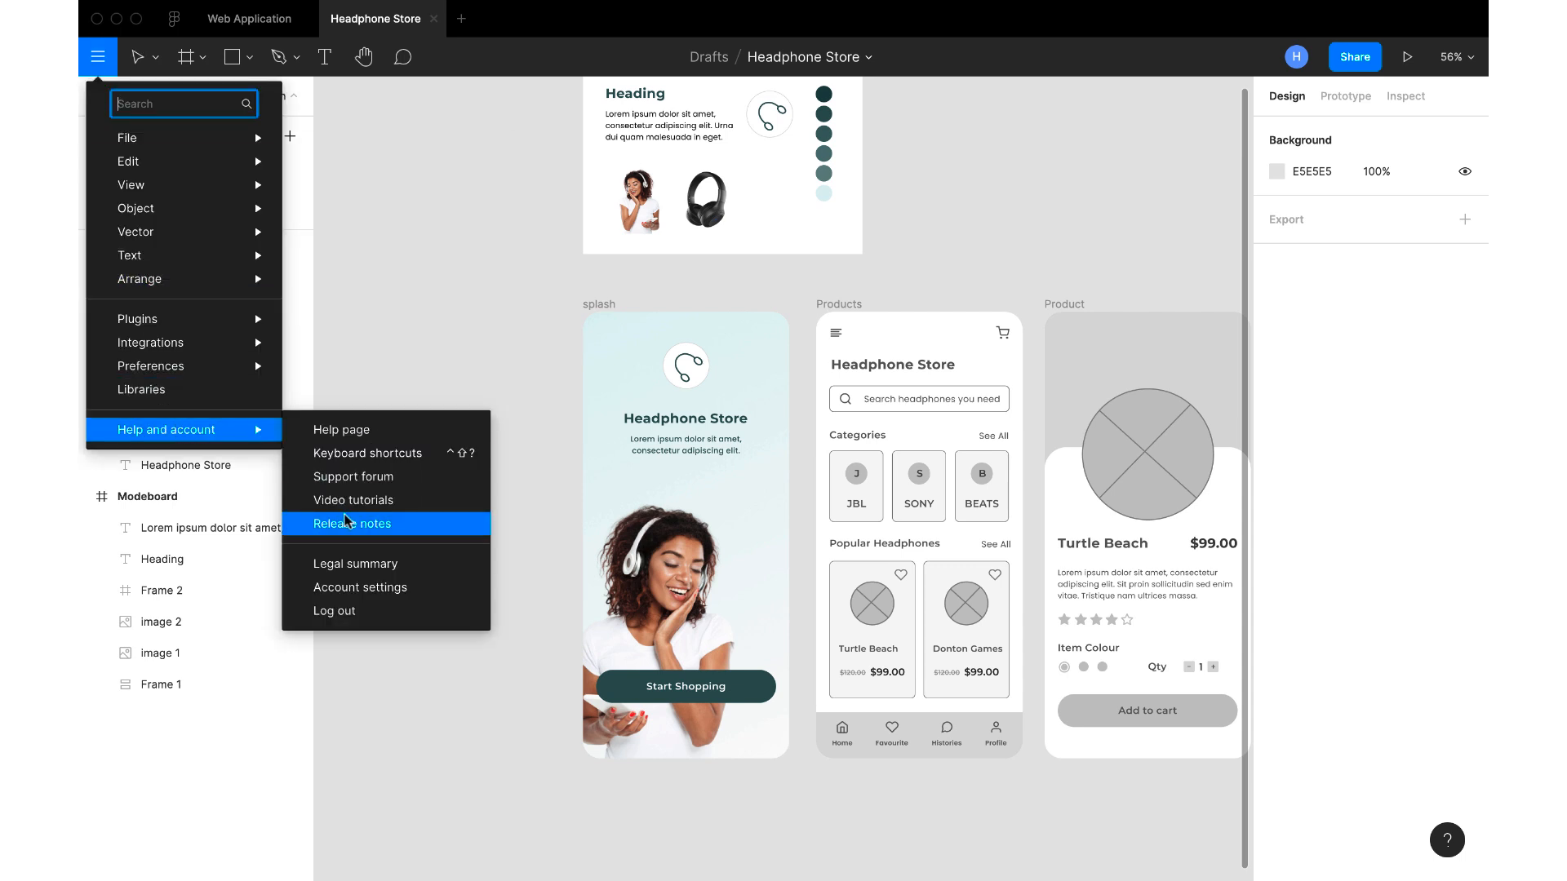
mouse_move(226, 331)
mouse_move(228, 366)
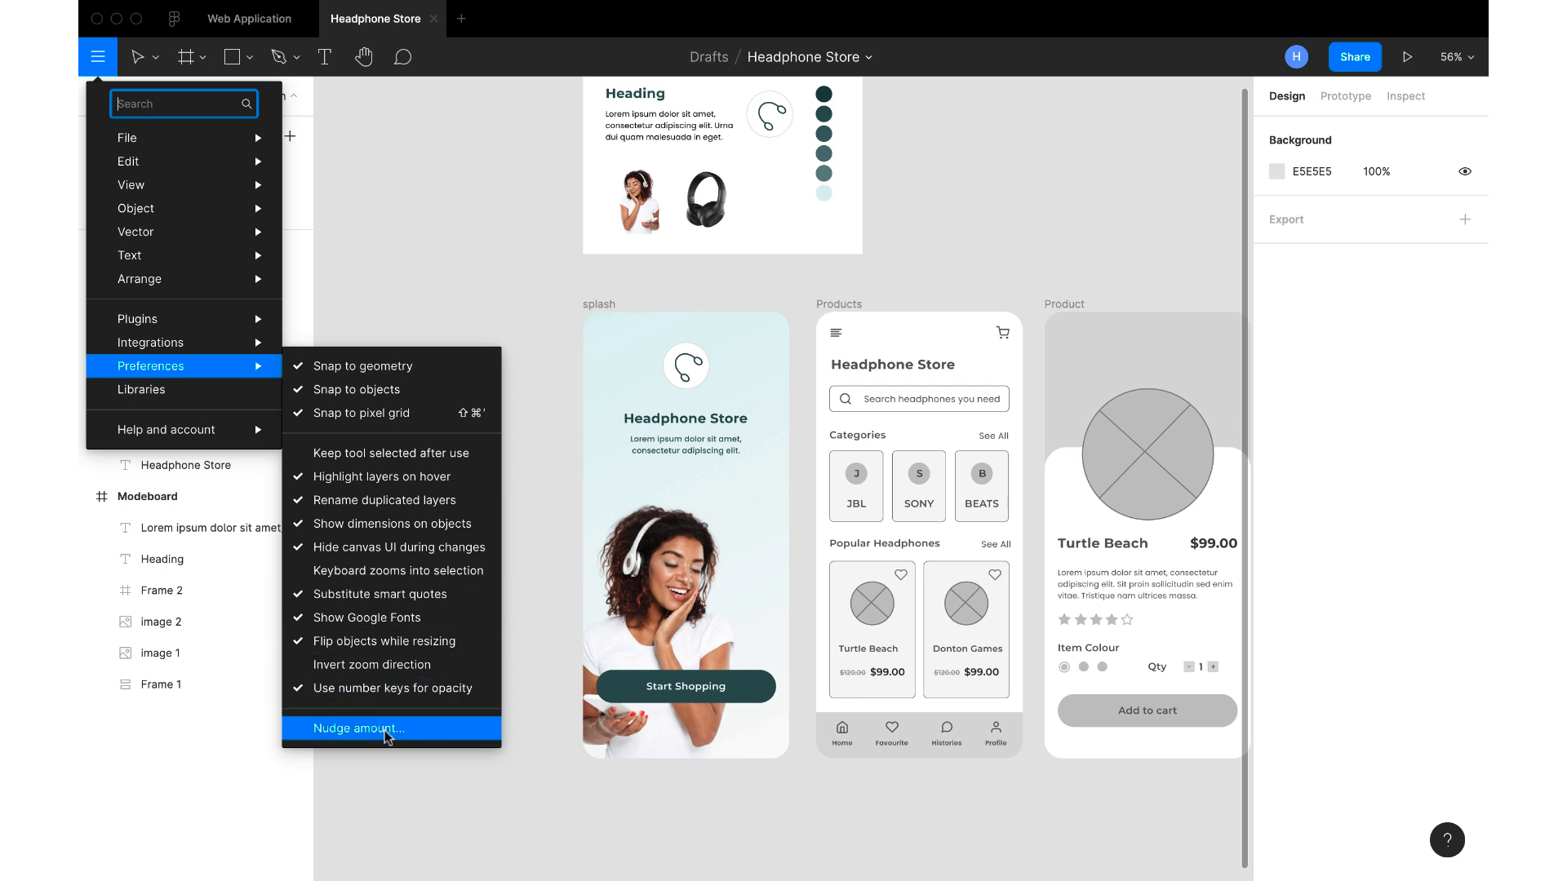
click(359, 727)
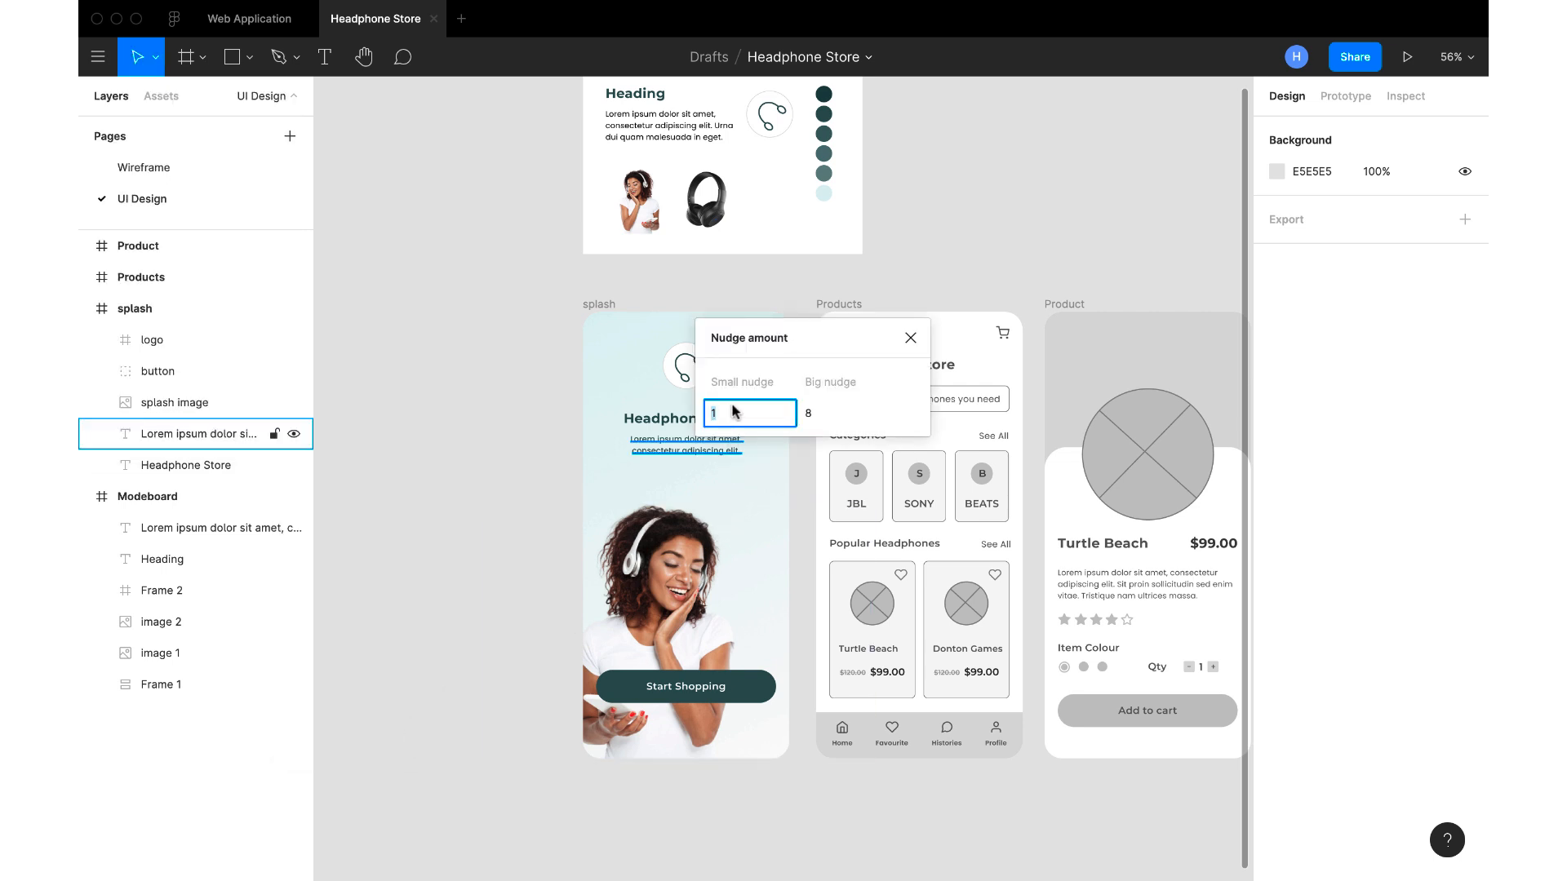
click(835, 416)
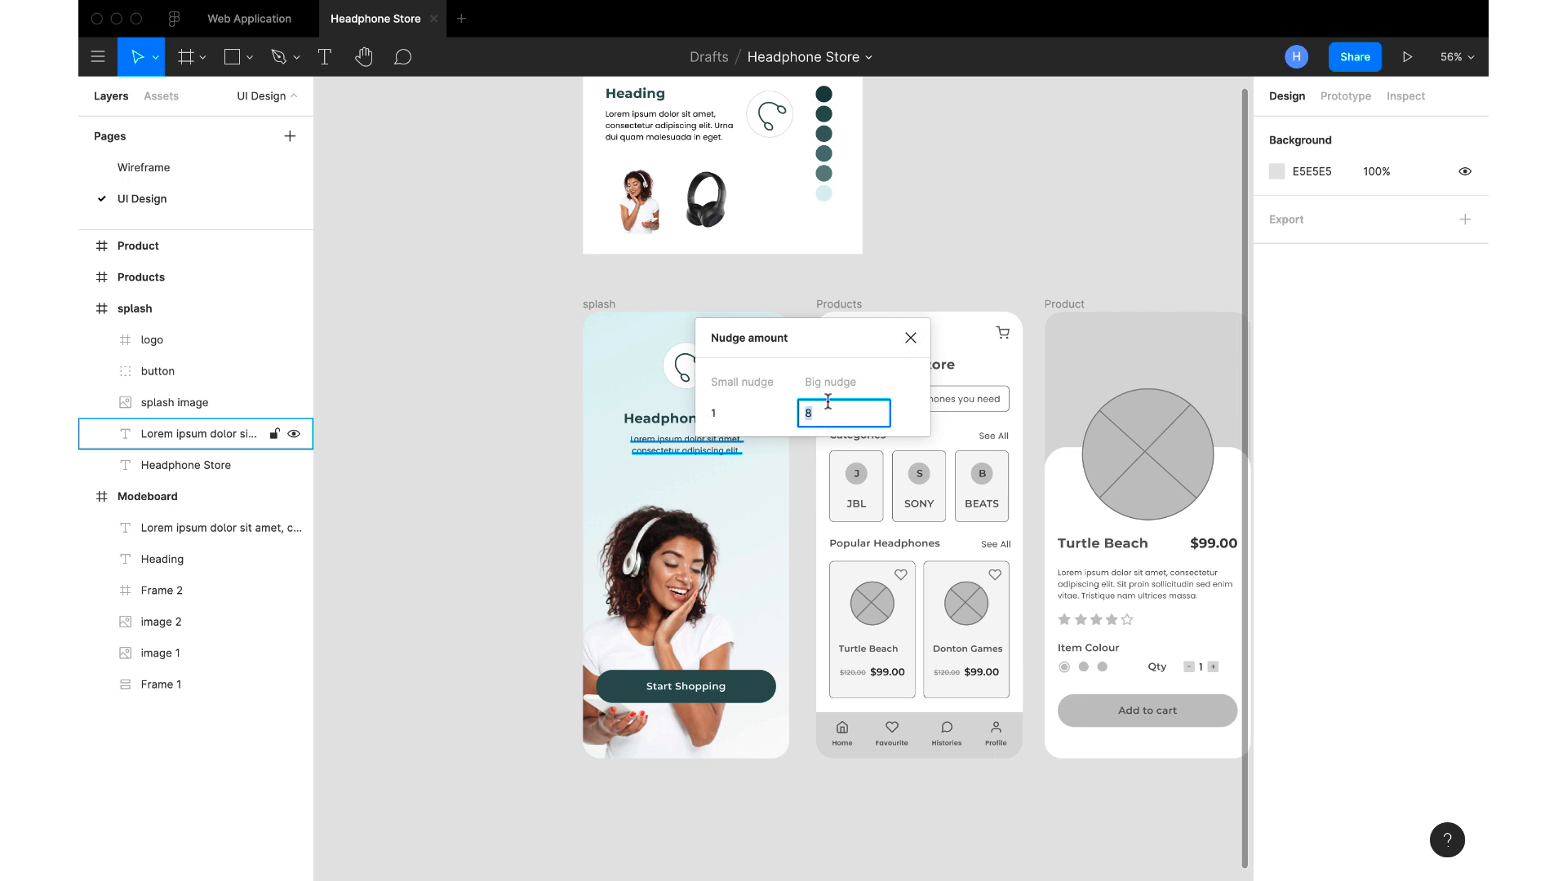
click(907, 339)
Nudge the splash logo down with small and big nudges until it sits 47 px below the frame's upper edge, at Y 113.97
click(719, 459)
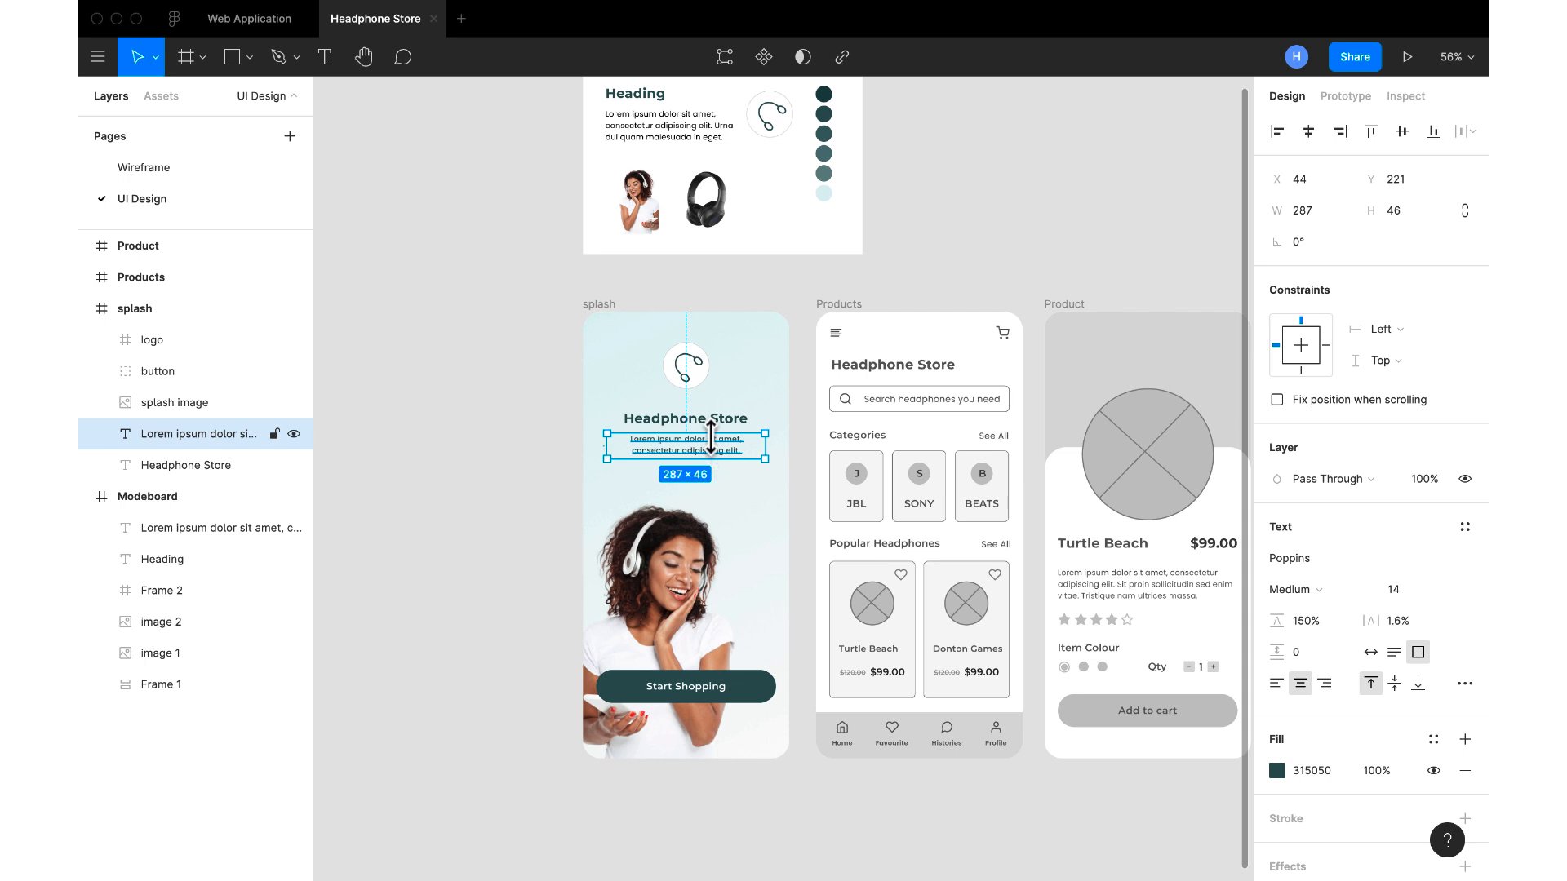
click(717, 422)
click(696, 371)
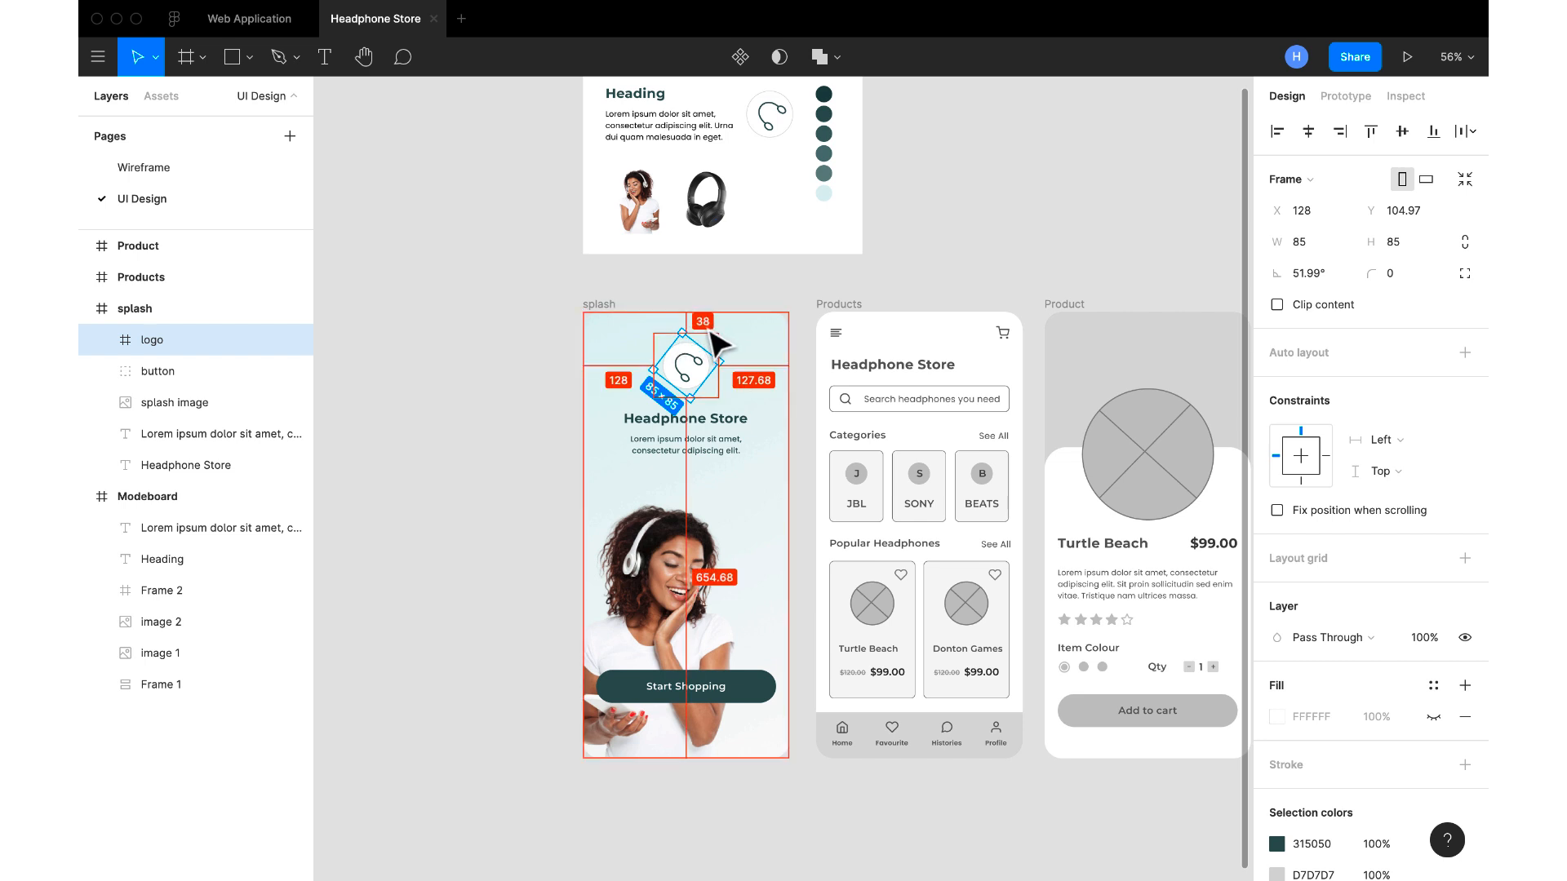
key(Down)
key(Down)
key(Down)
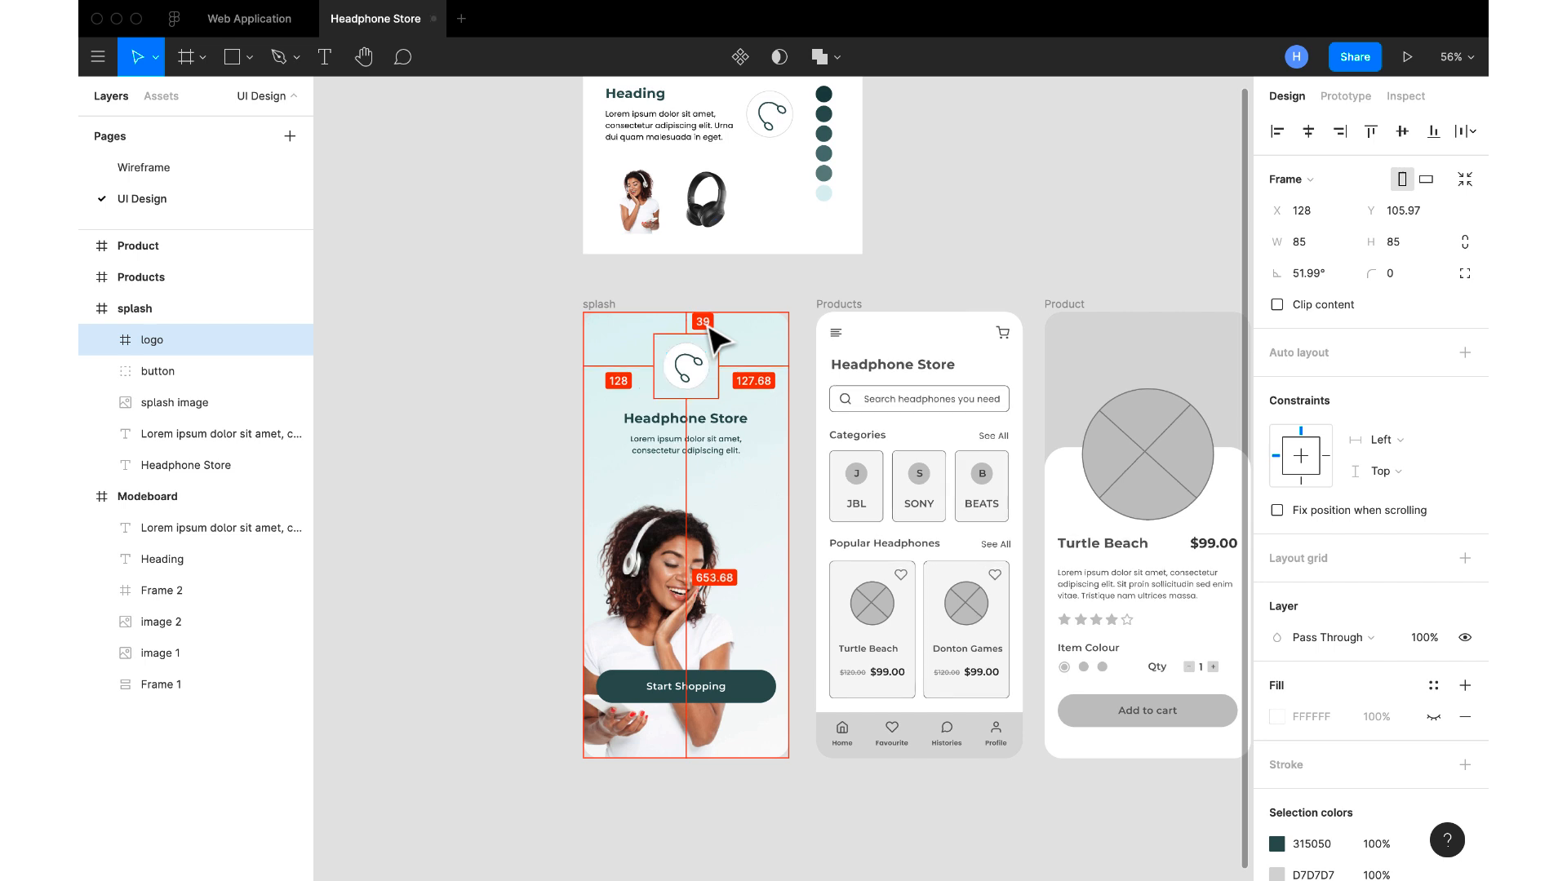
key(Down)
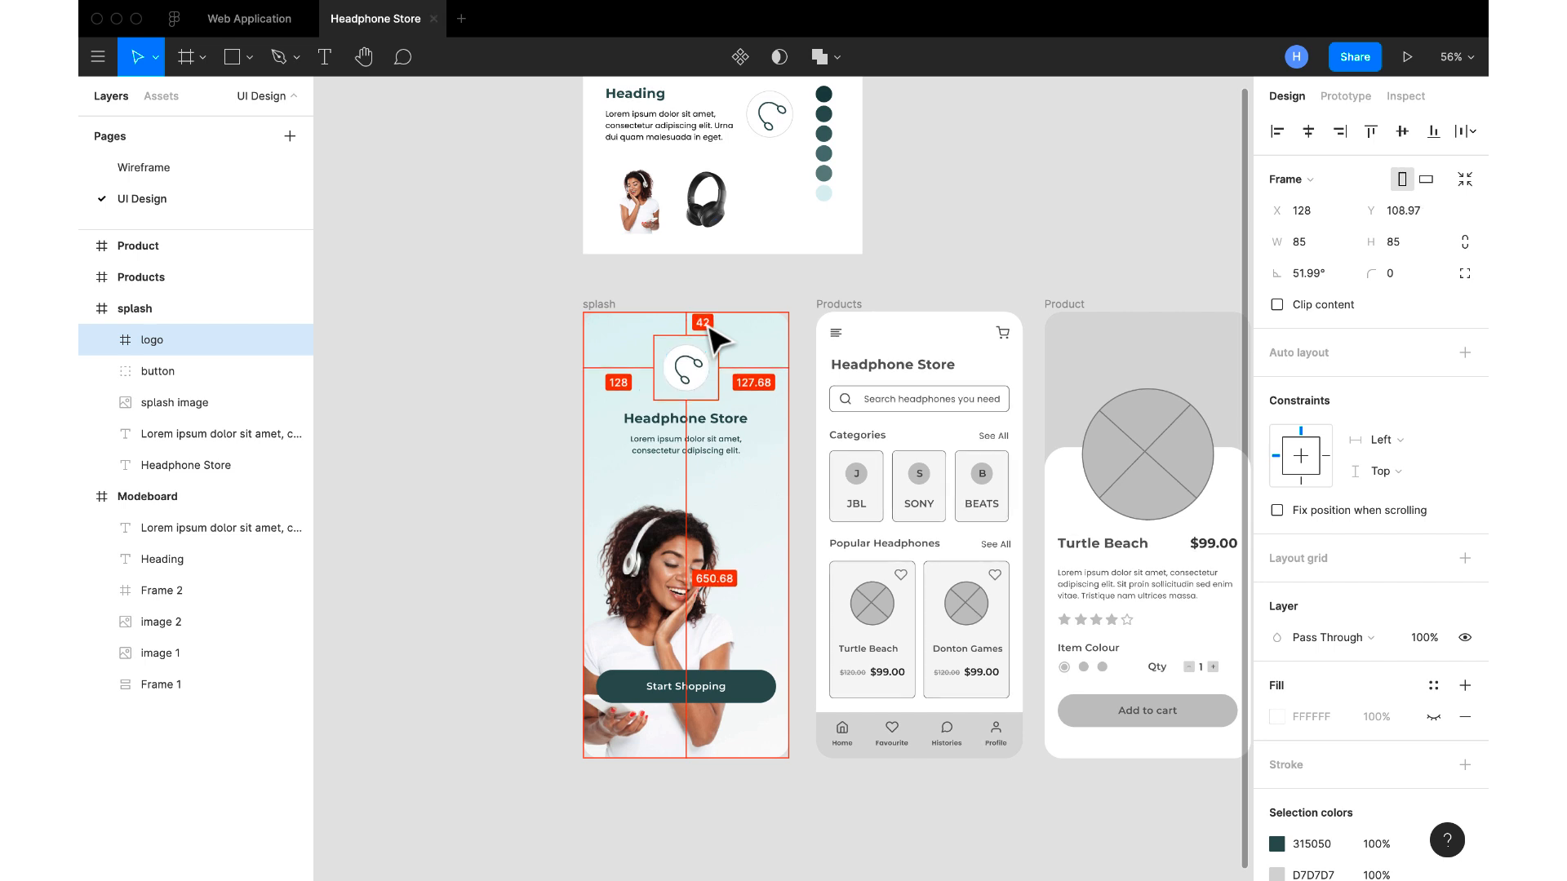
key(Down)
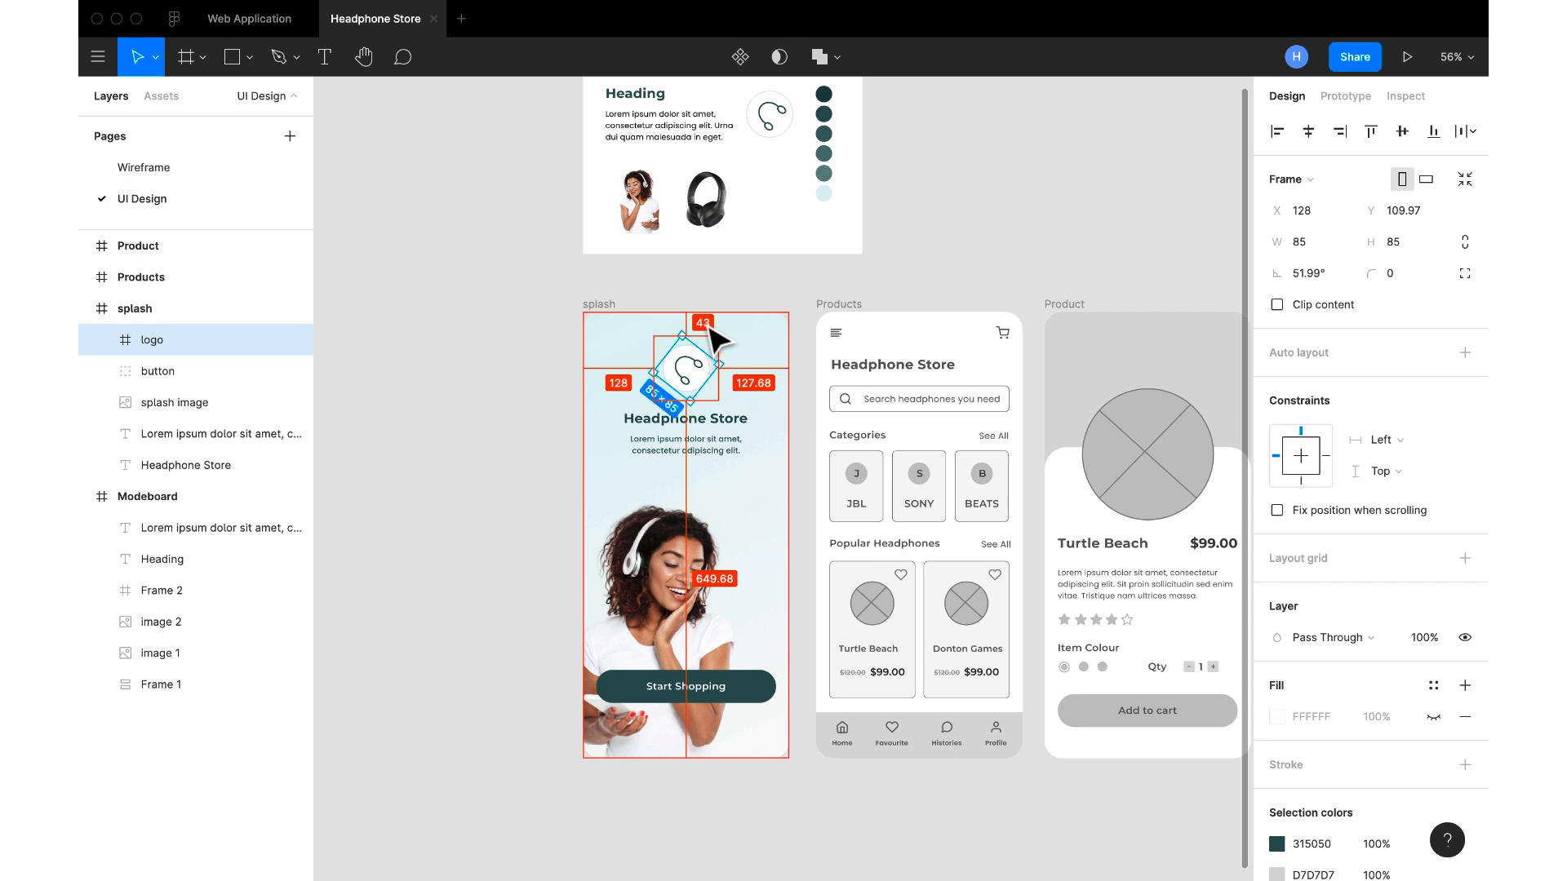
key(Down)
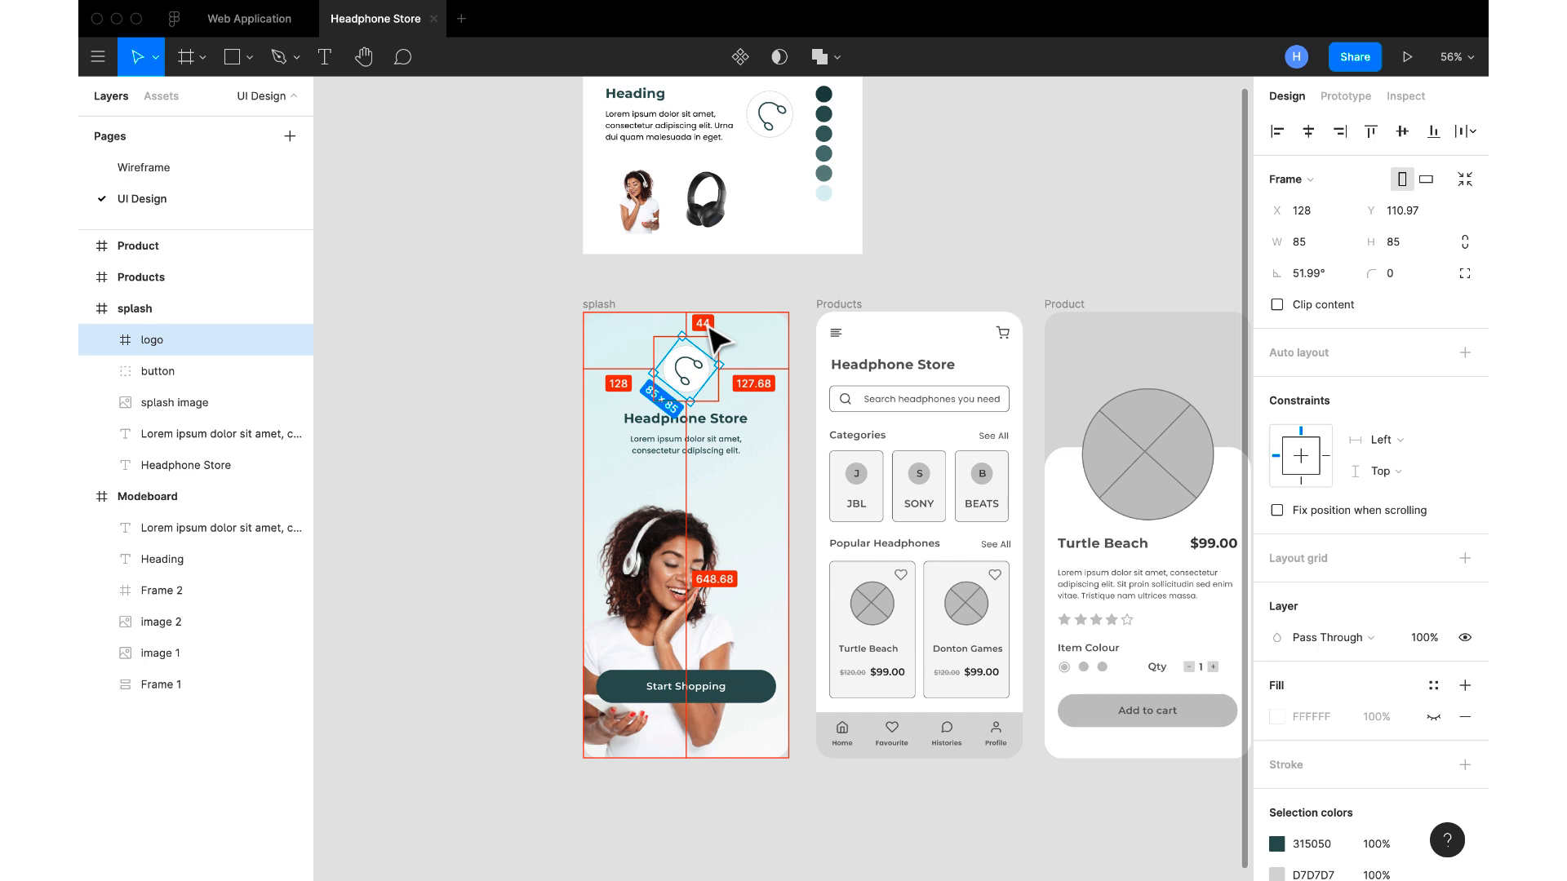
key(Down)
key(Down)
key(Down)
key(Down)
key(Down)
key(Down)
key(Down)
key(Down)
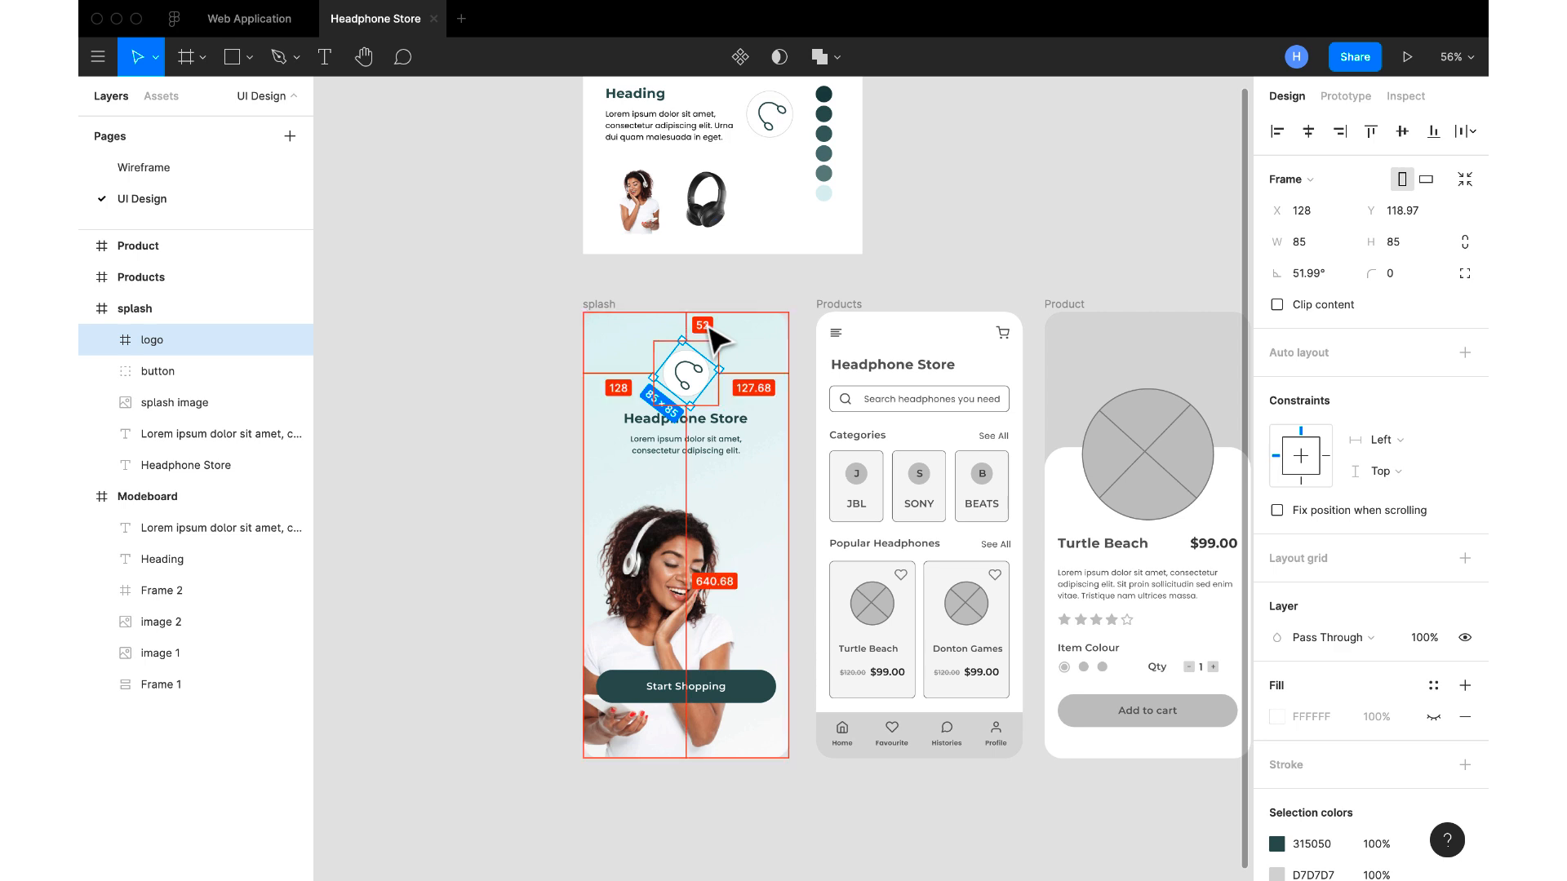
key(Up)
key(Up)
key(Up)
key(Up)
key(Up)
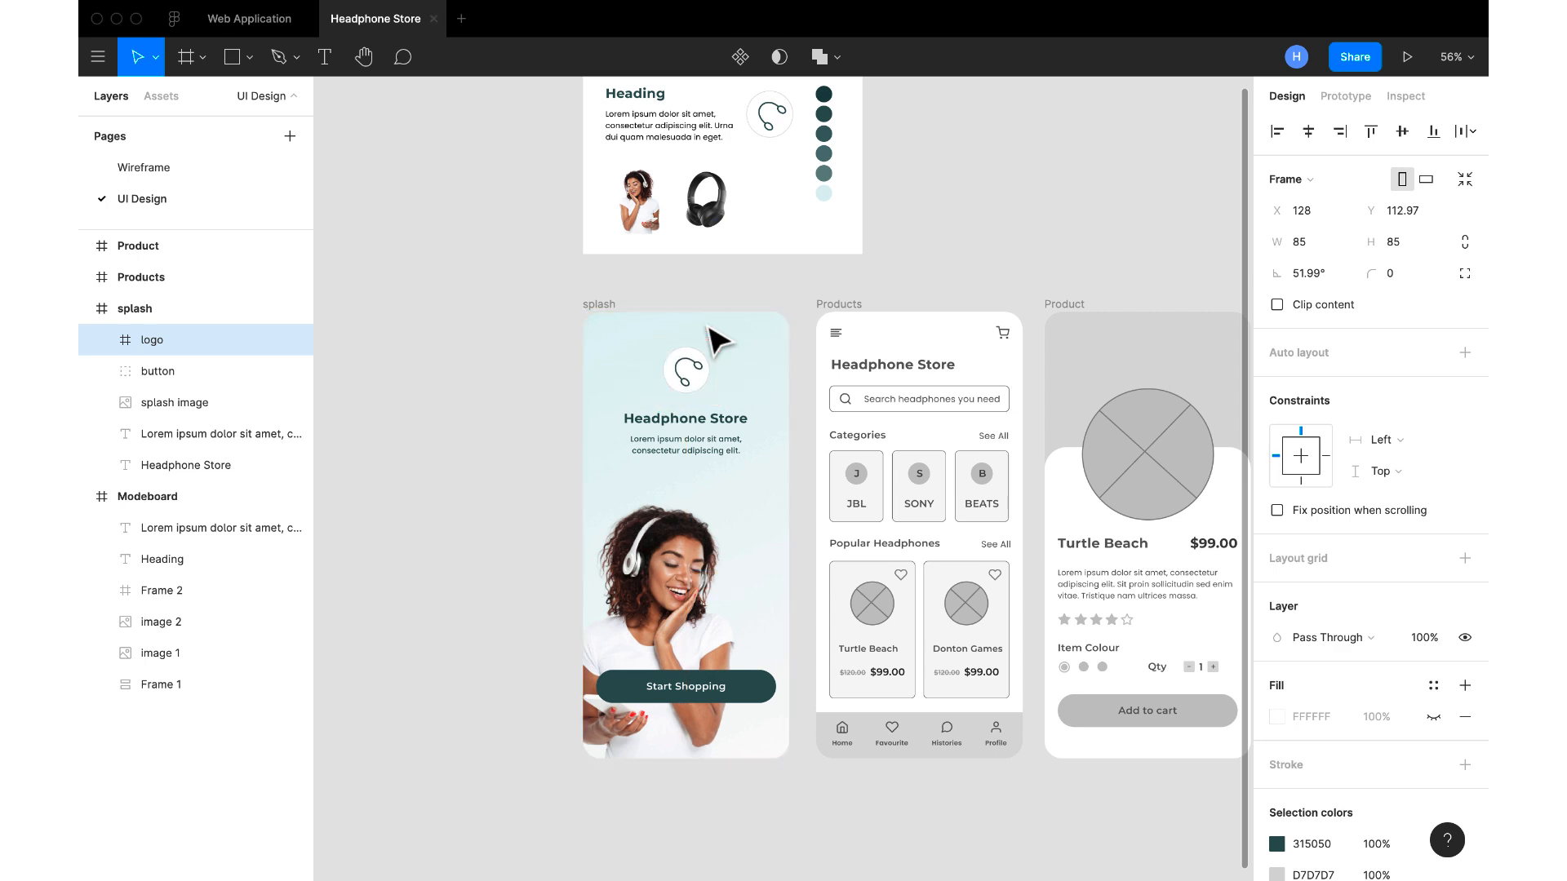
key(Up)
key(Down)
key(Down)
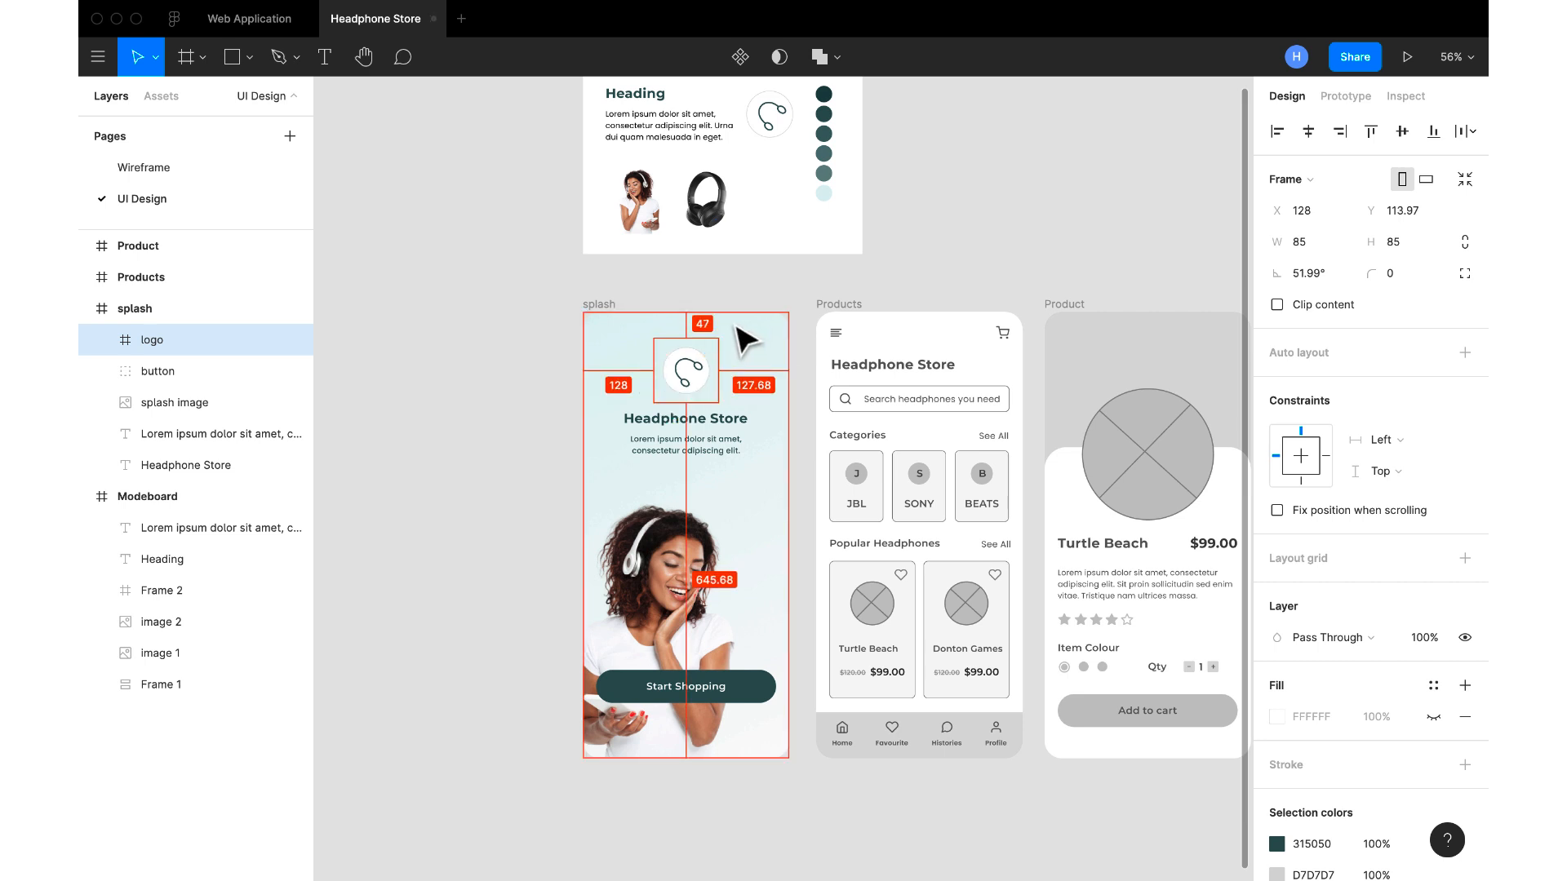
Nudge the "Headphone Store" title on the splash screen slightly down towards its description
click(719, 423)
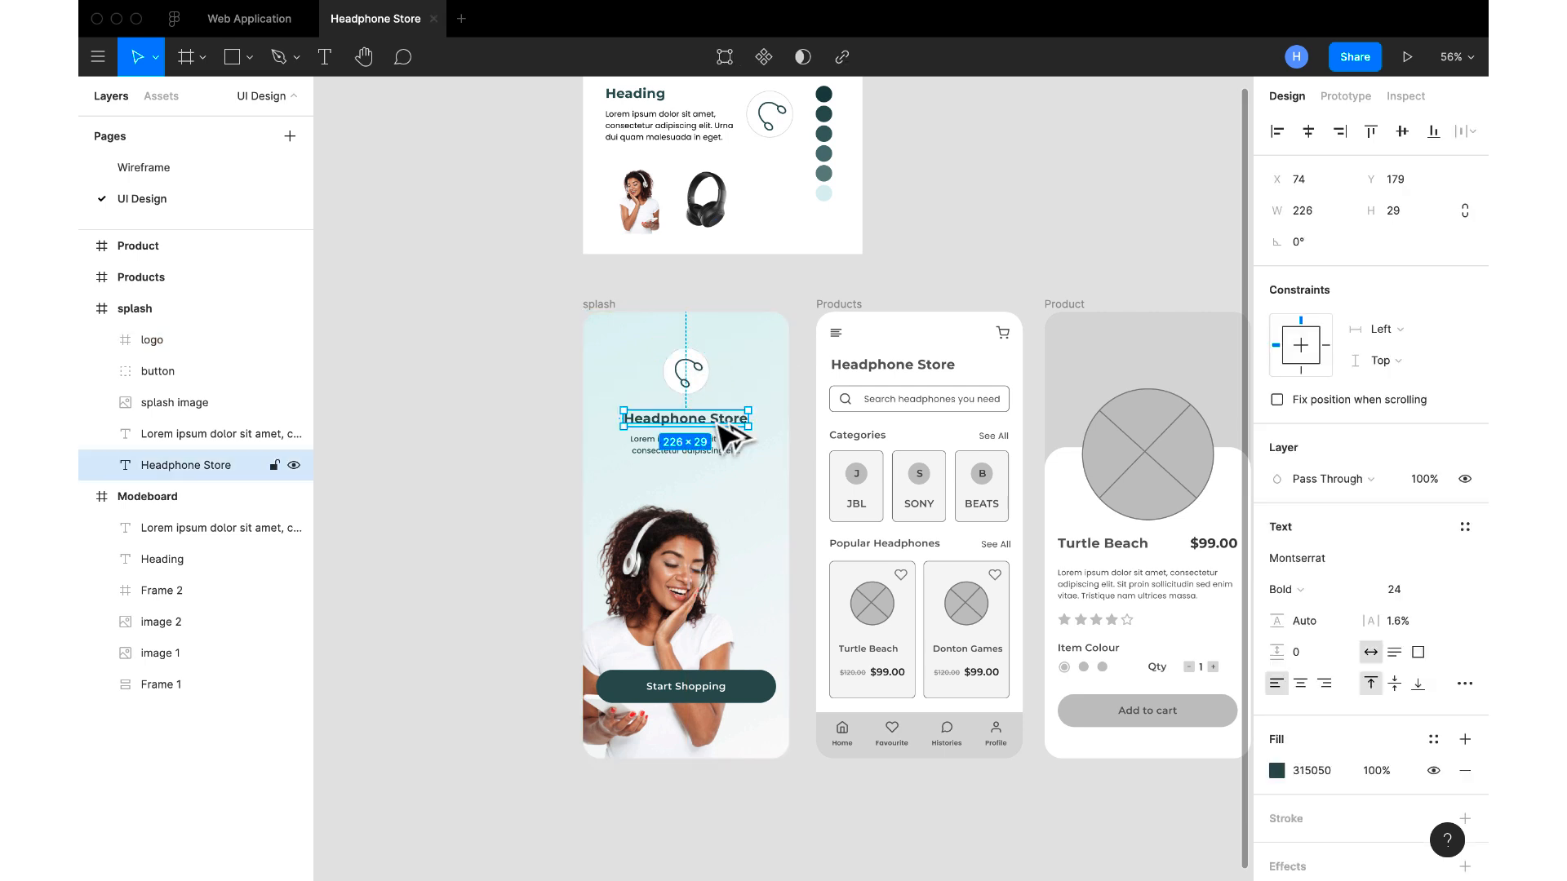
key(Down)
key(Down)
key(Down)
key(Down)
key(Down)
click(700, 451)
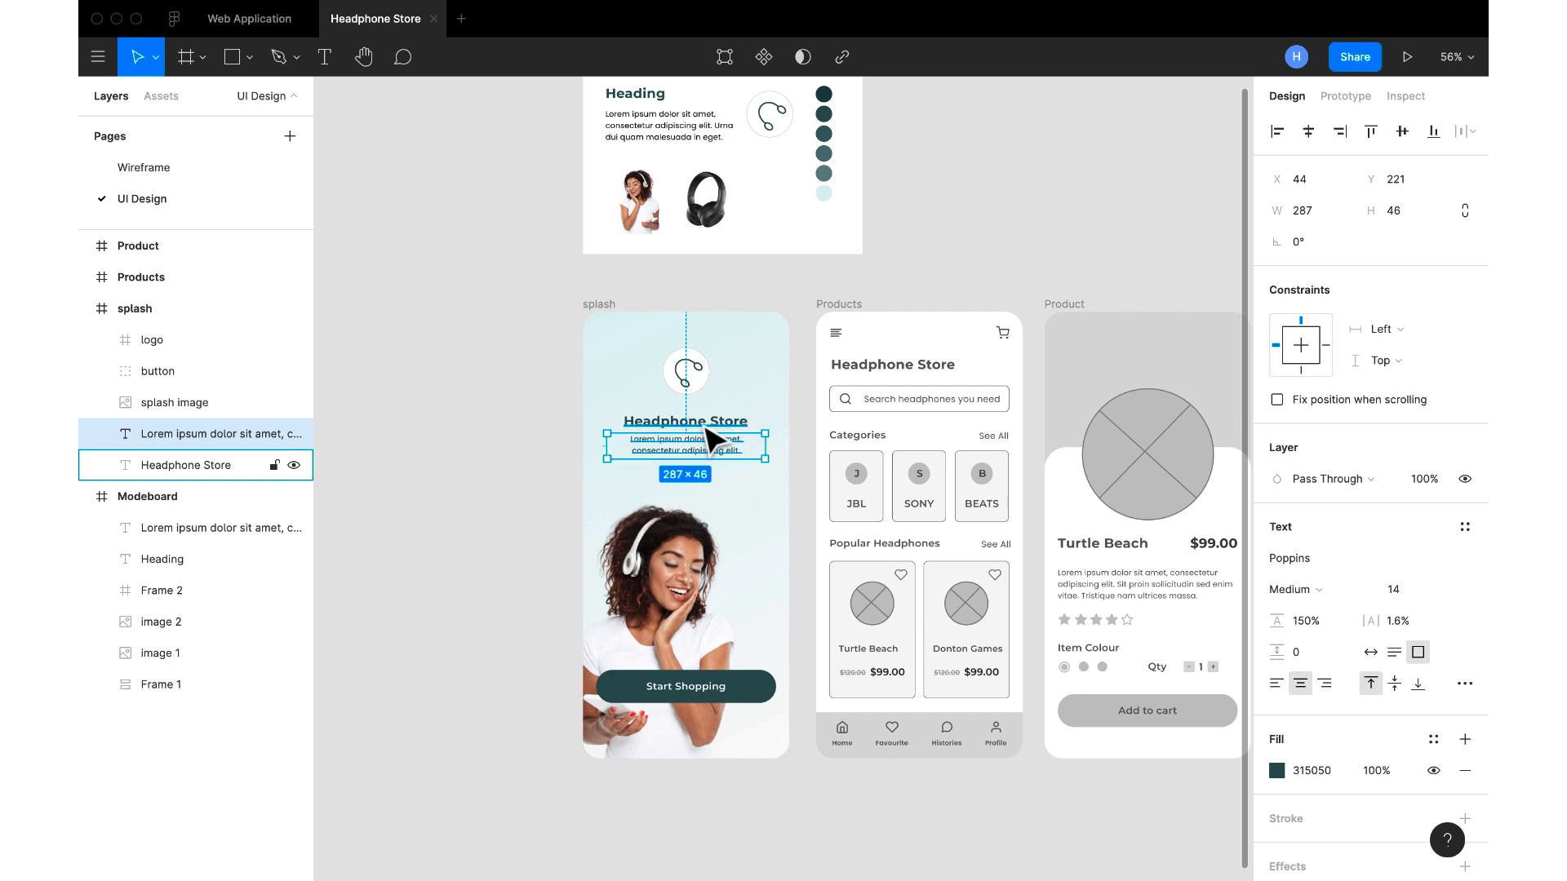
click(408, 547)
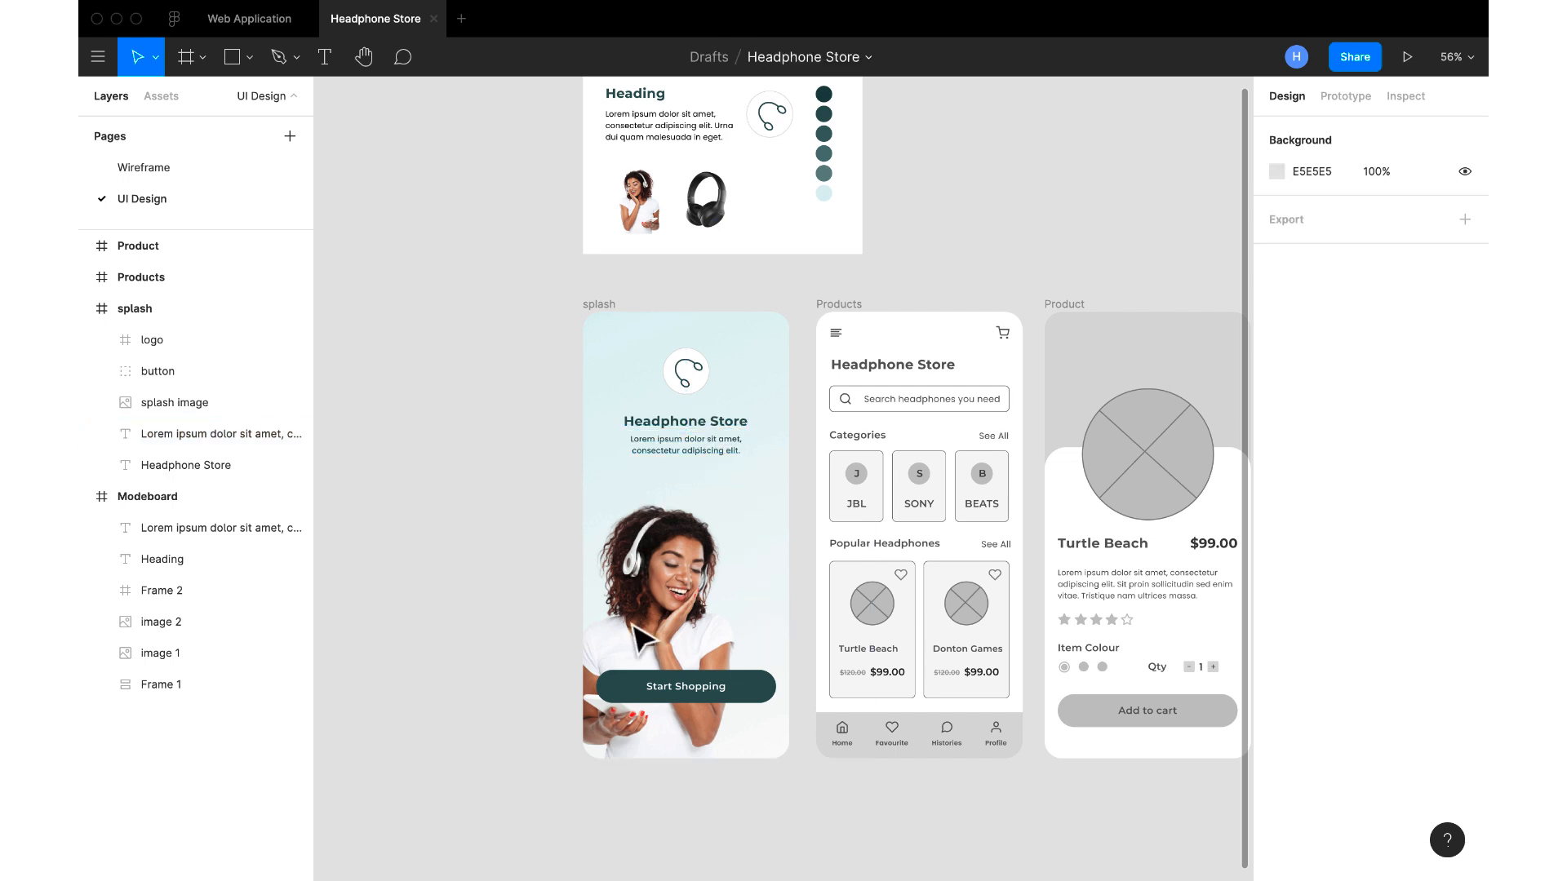
click(693, 685)
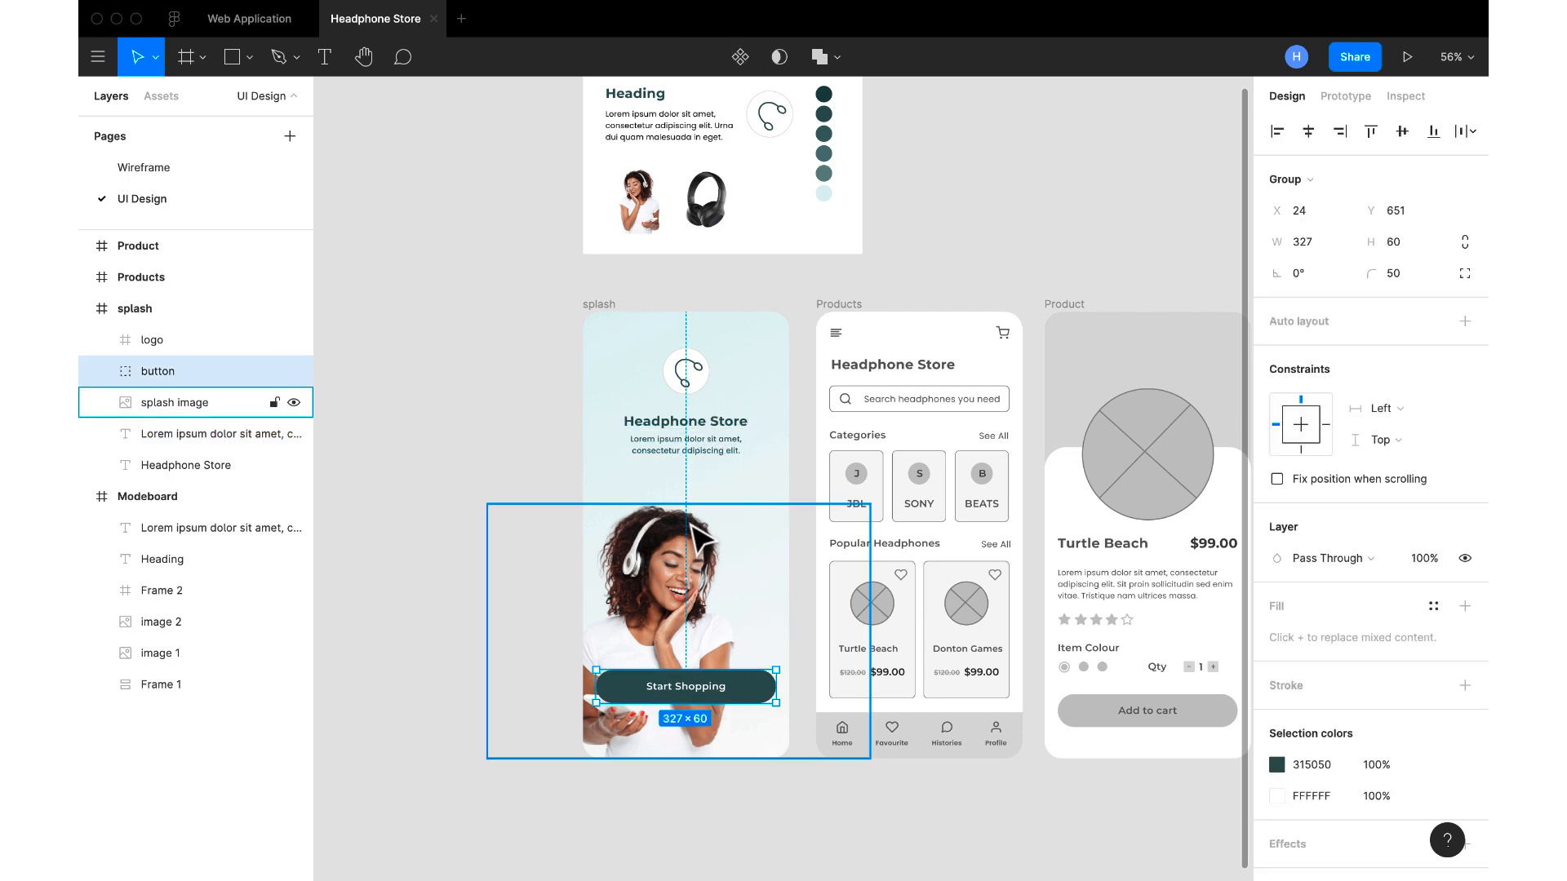
shift+click(700, 445)
shift+click(700, 421)
shift+click(695, 381)
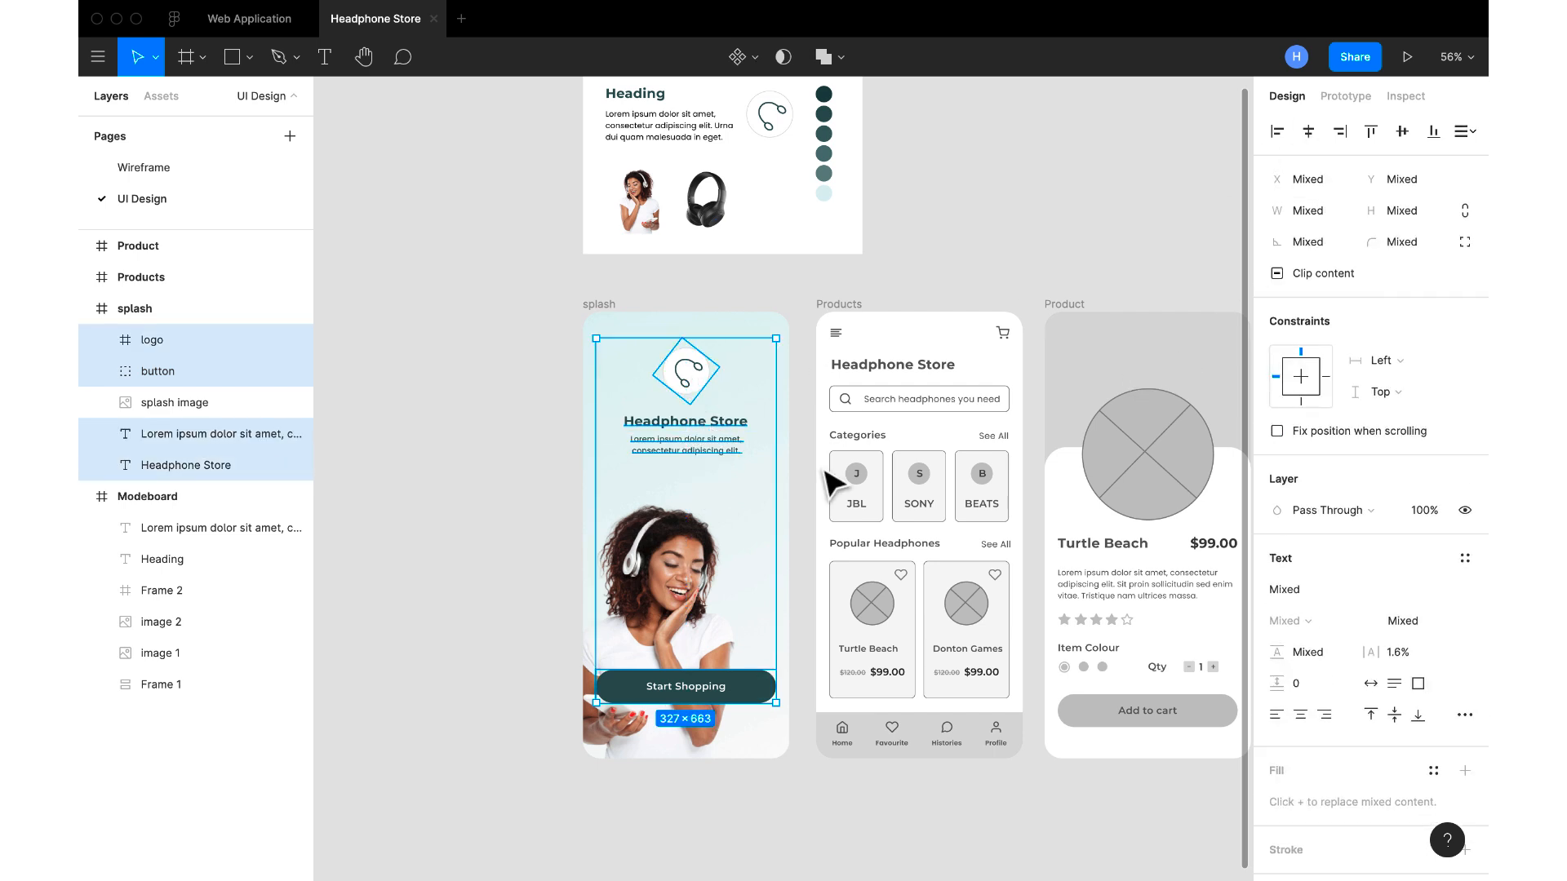
click(575, 472)
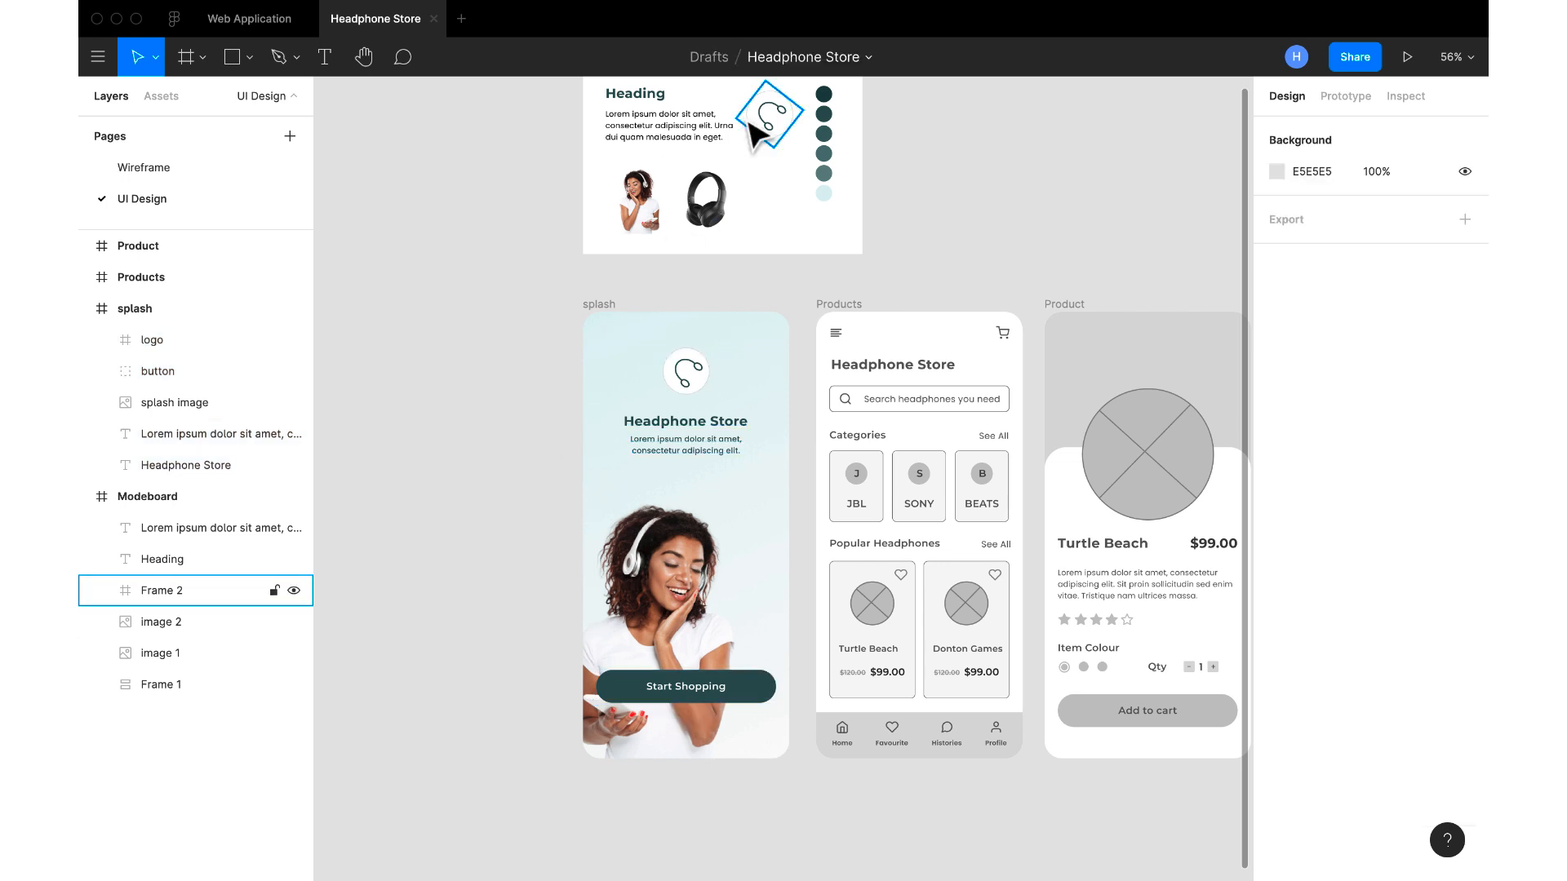
Copy the moodboard's 315050 colour circle into the splash frame and place it beneath the description at X 247, Y 308
double_click(826, 114)
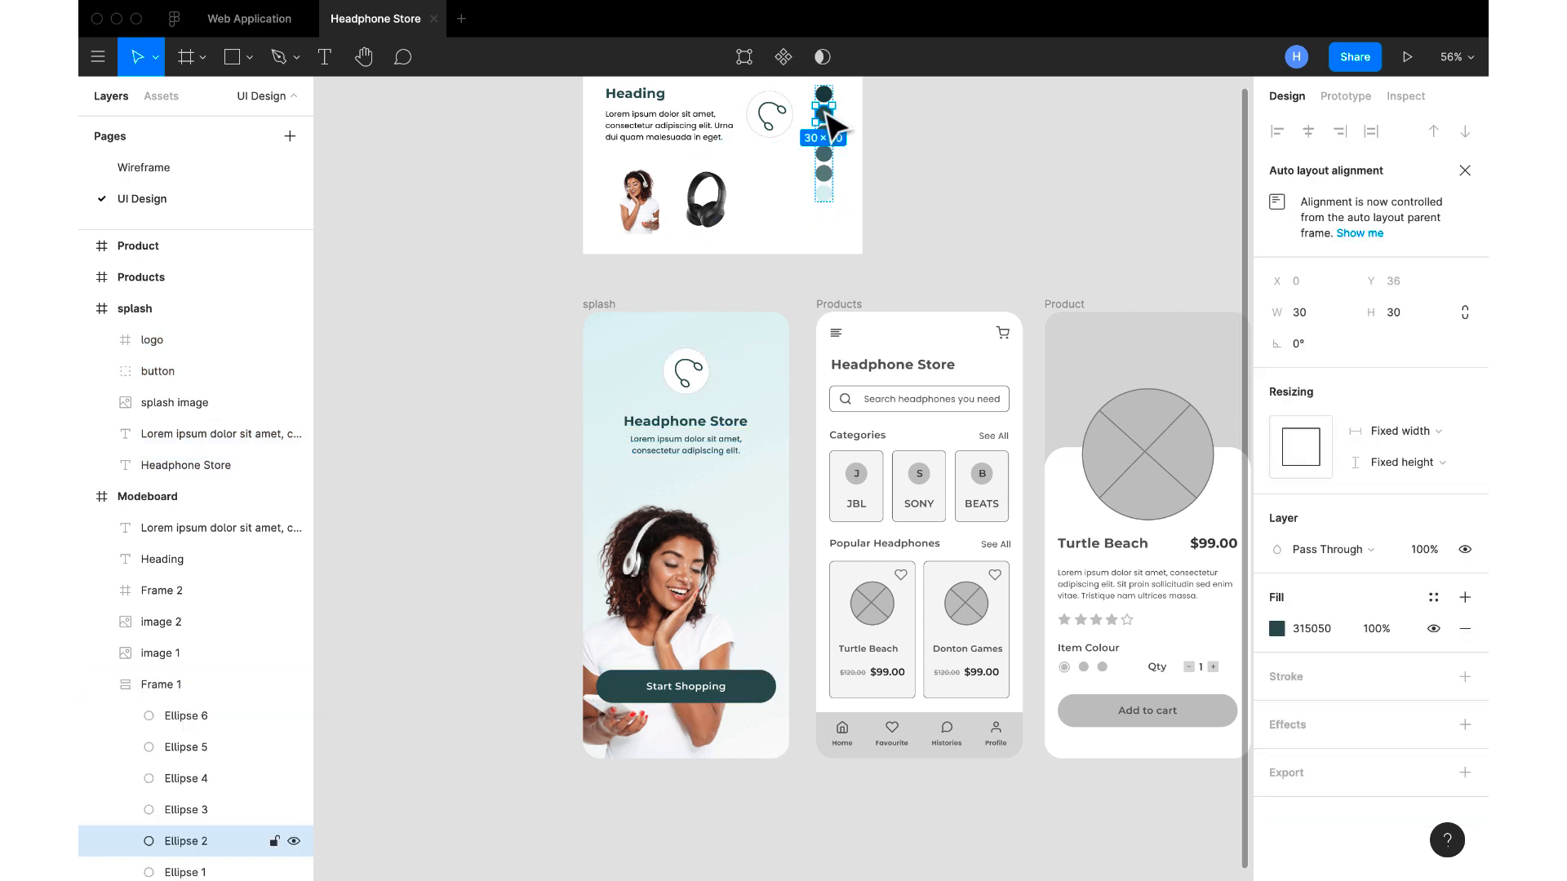
click(607, 306)
key(super+v)
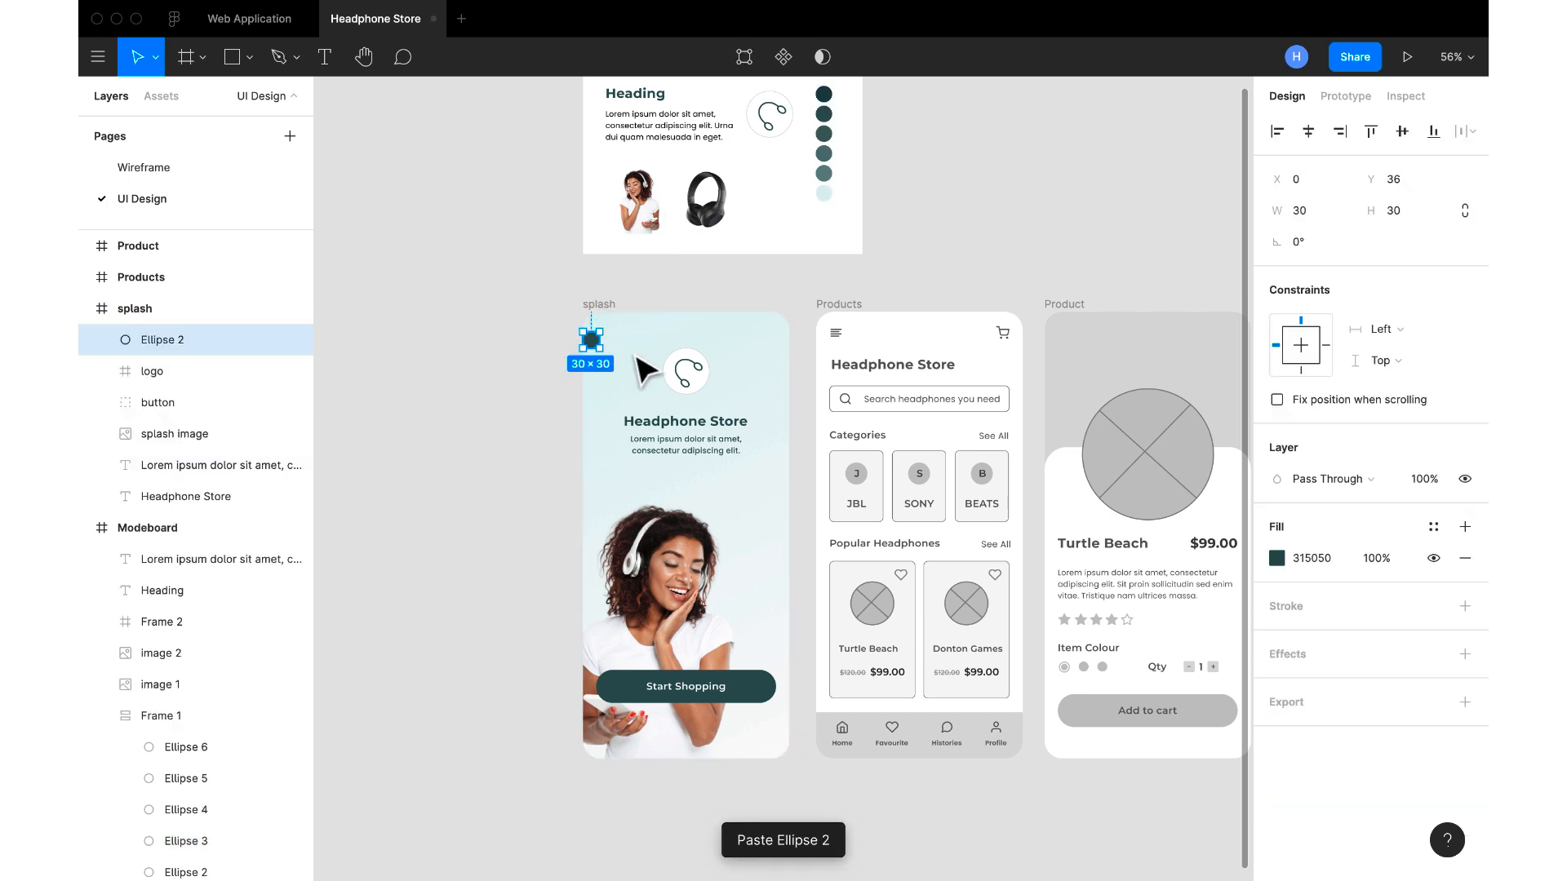
drag(601, 353, 735, 500)
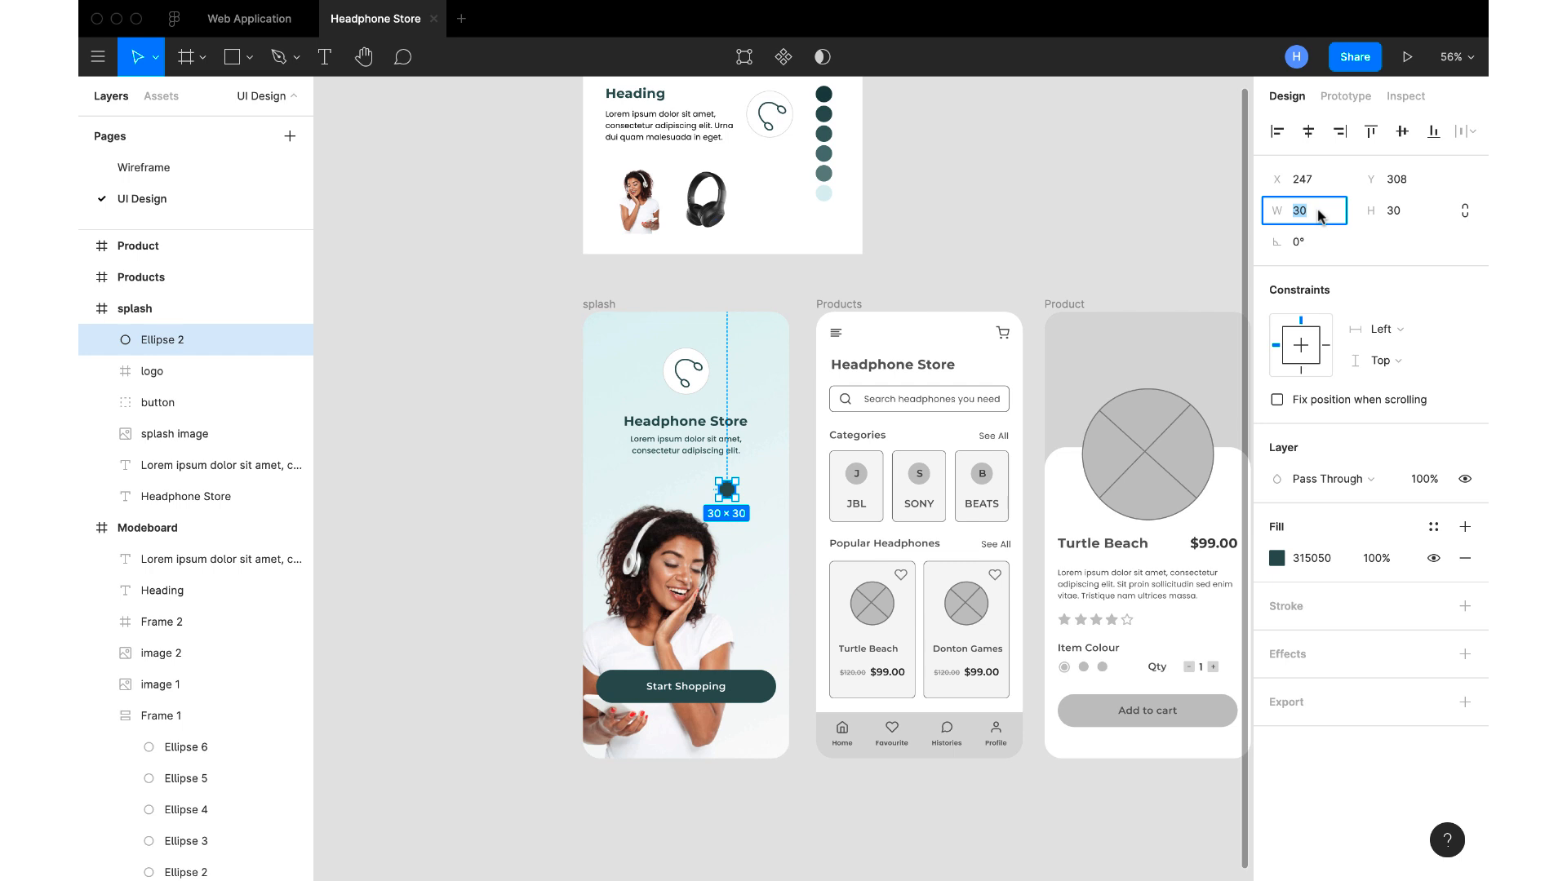
Resize the pasted circle to 6 px wide and 6 px high
text(6)
click(1393, 209)
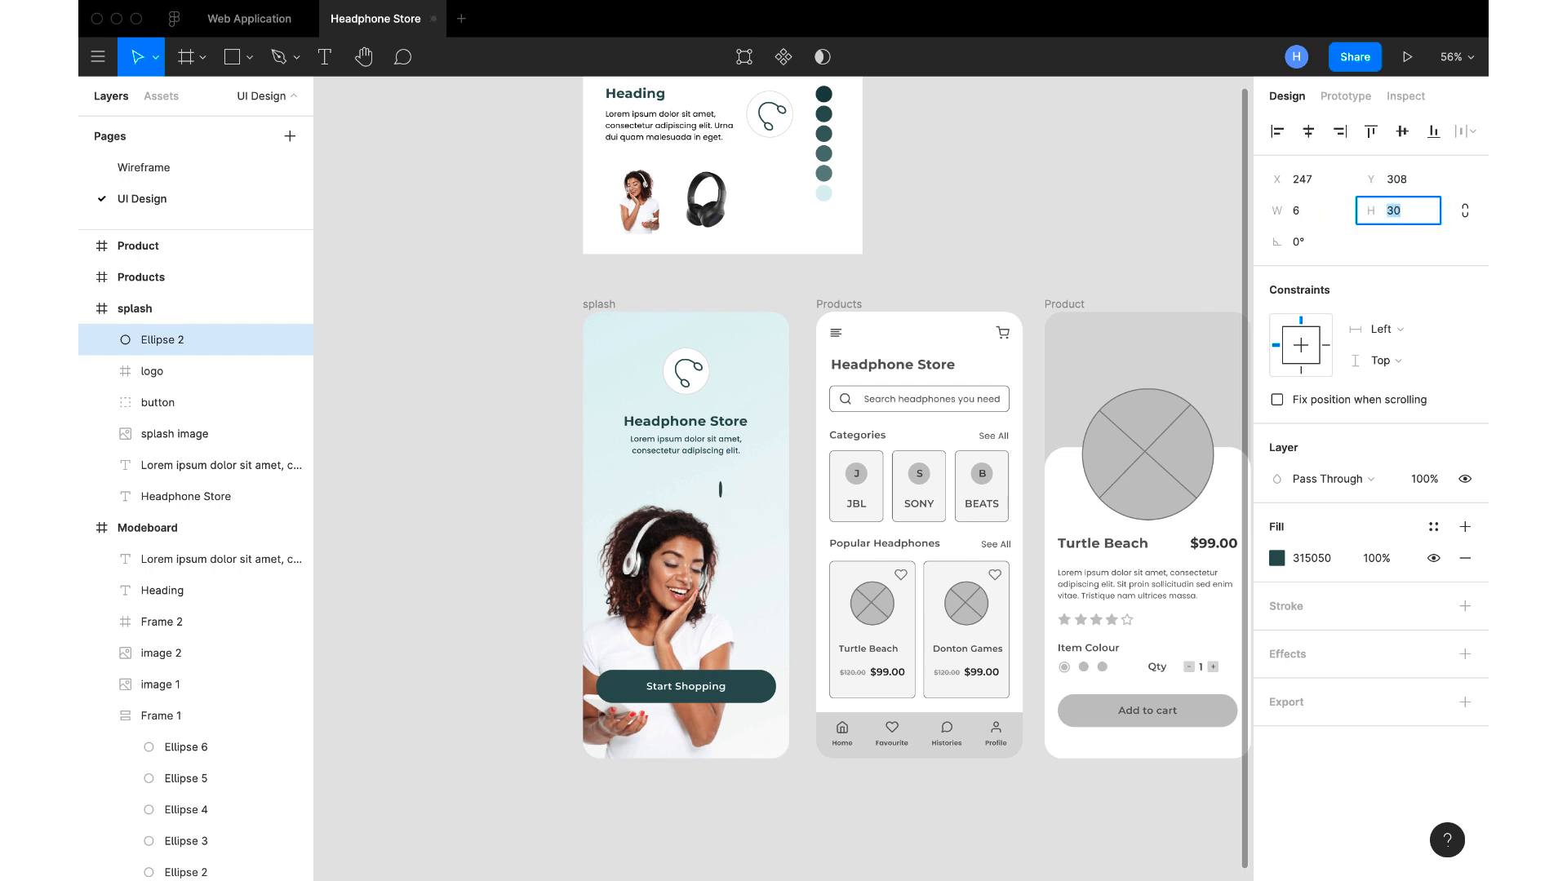
text(6)
key(Return)
Duplicate the small dot and place the copy beside it at X 260, Y 308
scroll(762, 490, up, 5)
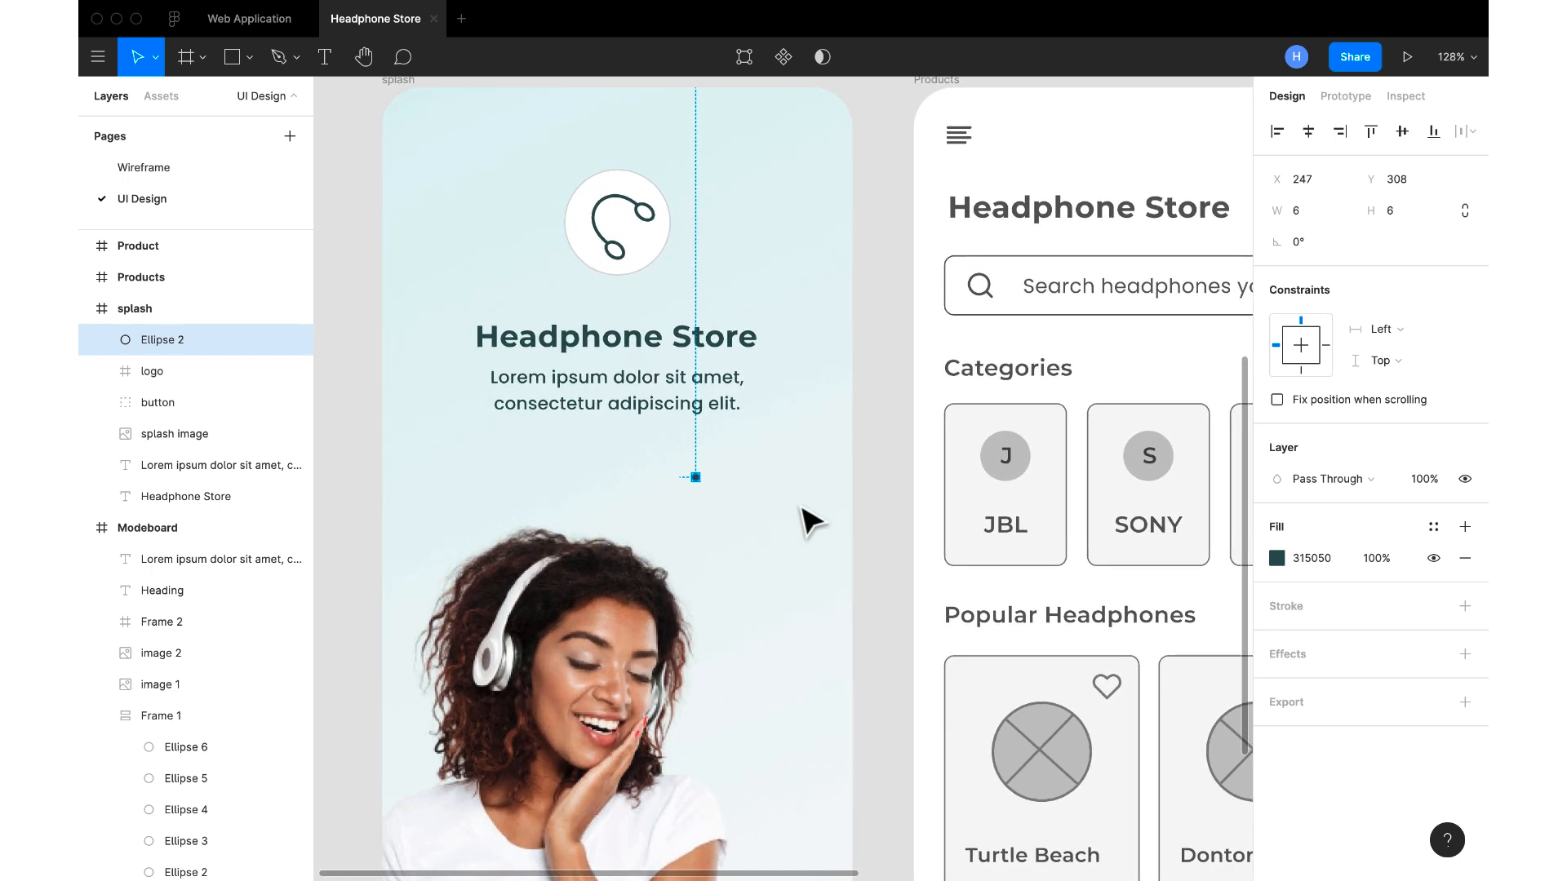
key(super+d)
drag(698, 481, 716, 481)
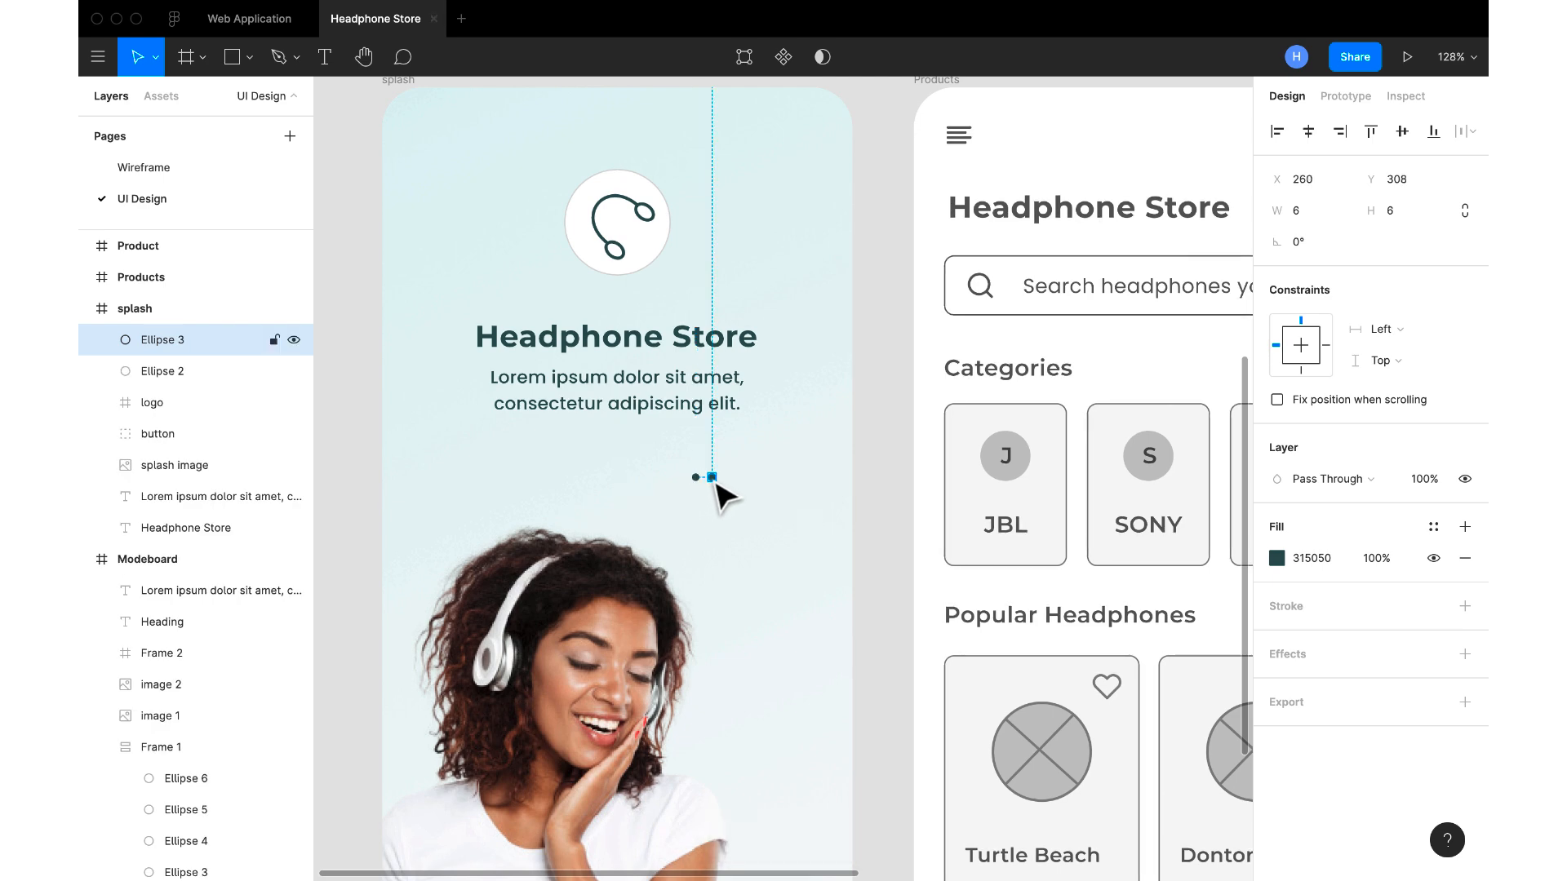
Put the two dots into a horizontal auto layout with 8 px spacing between them
scroll(715, 483, up, 5)
shift+click(685, 480)
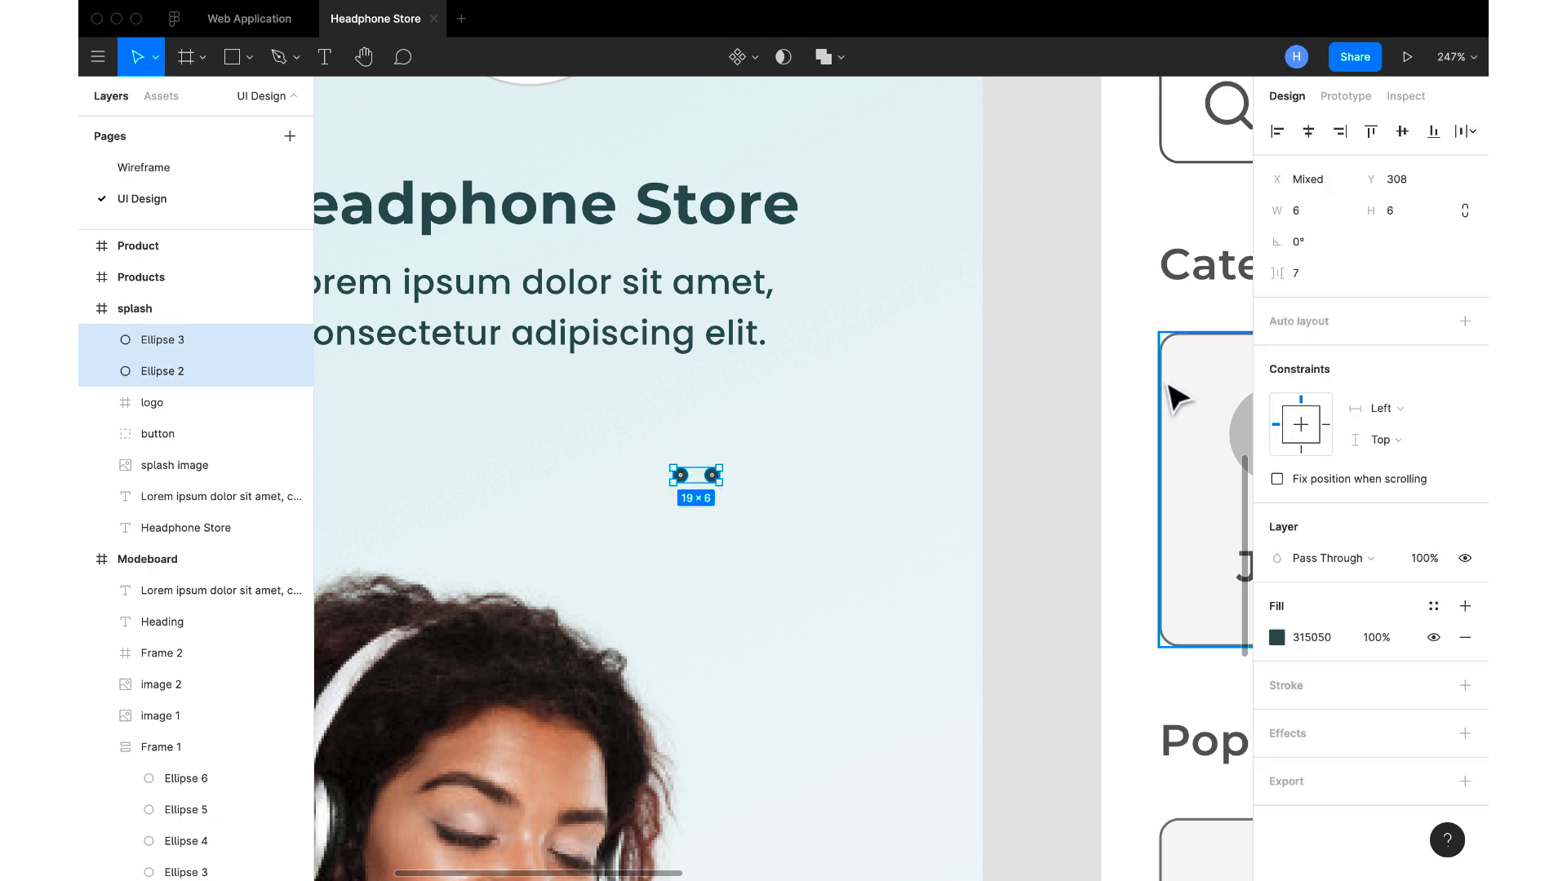
key(shift+a)
click(1365, 387)
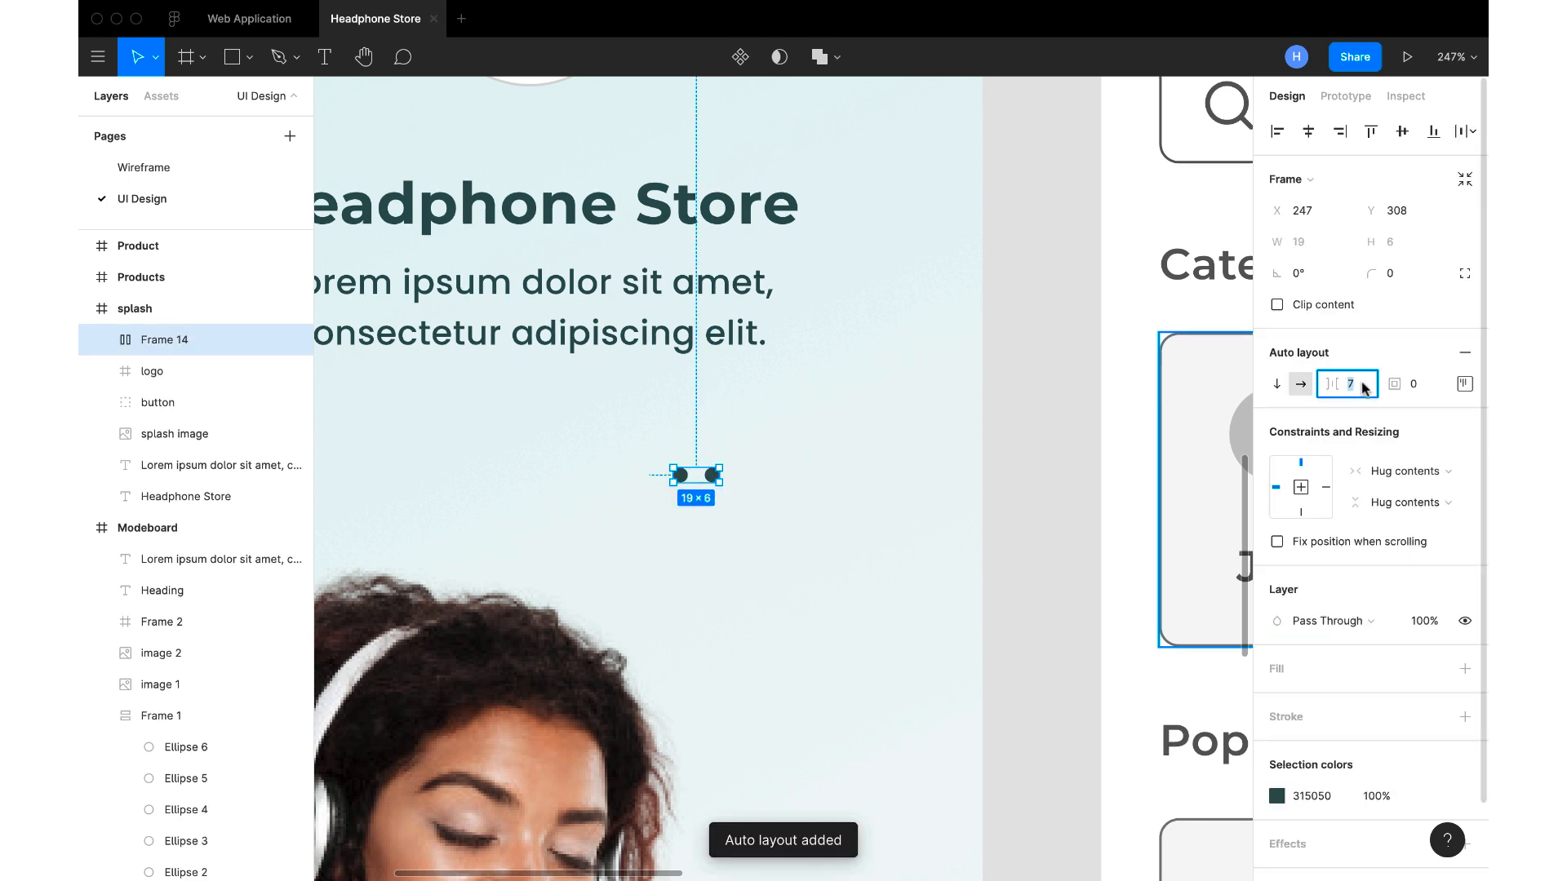
text(8)
key(Return)
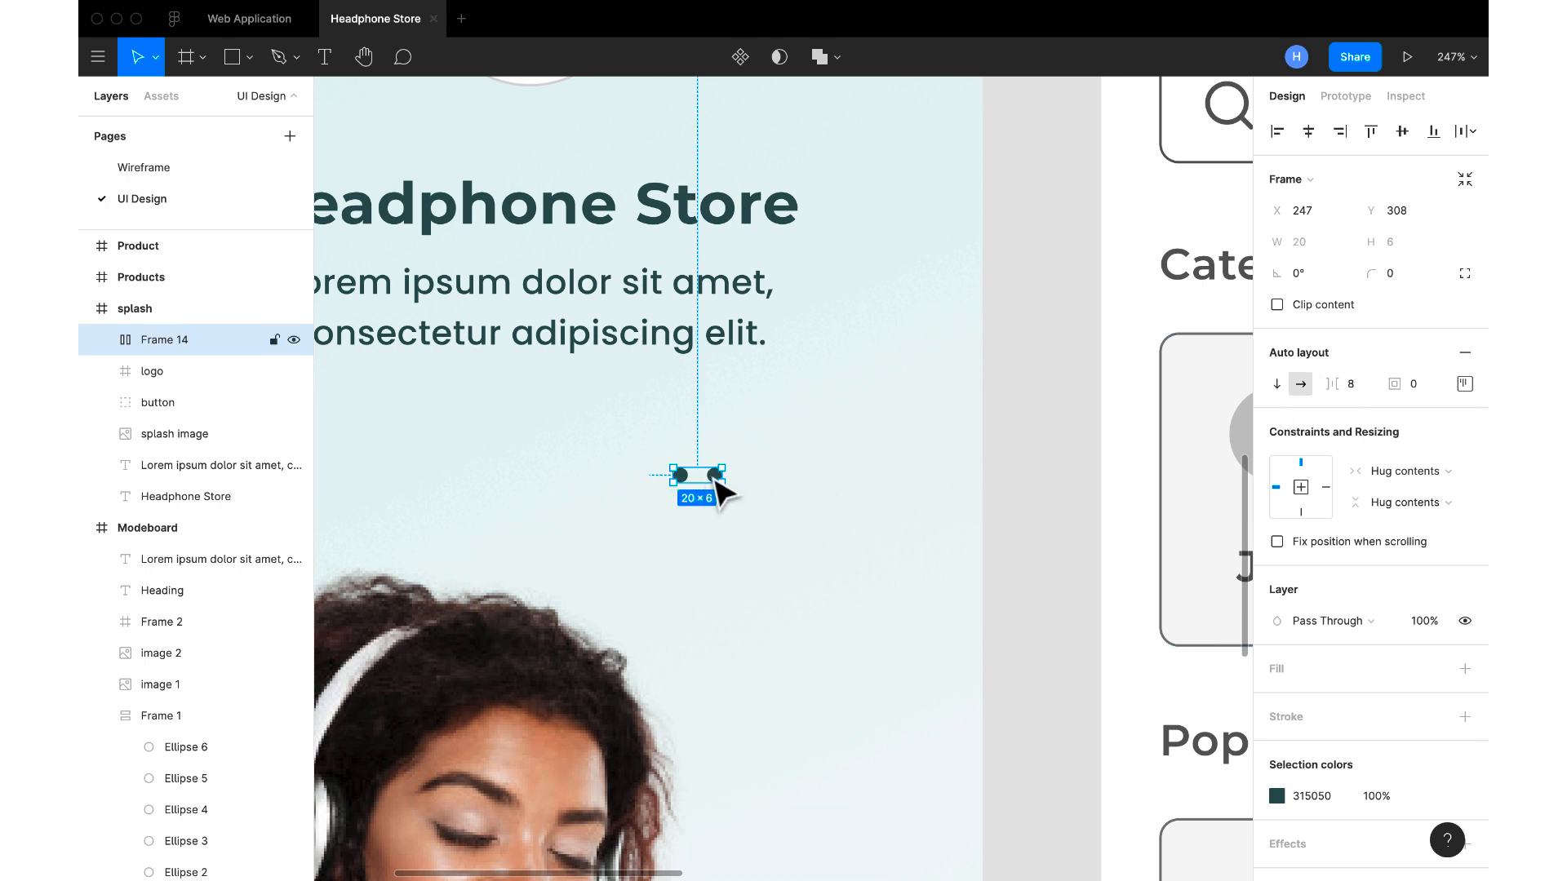
Duplicate the two-dot row and extend the copy to four dots by duplicating its second dot twice
key(super+d)
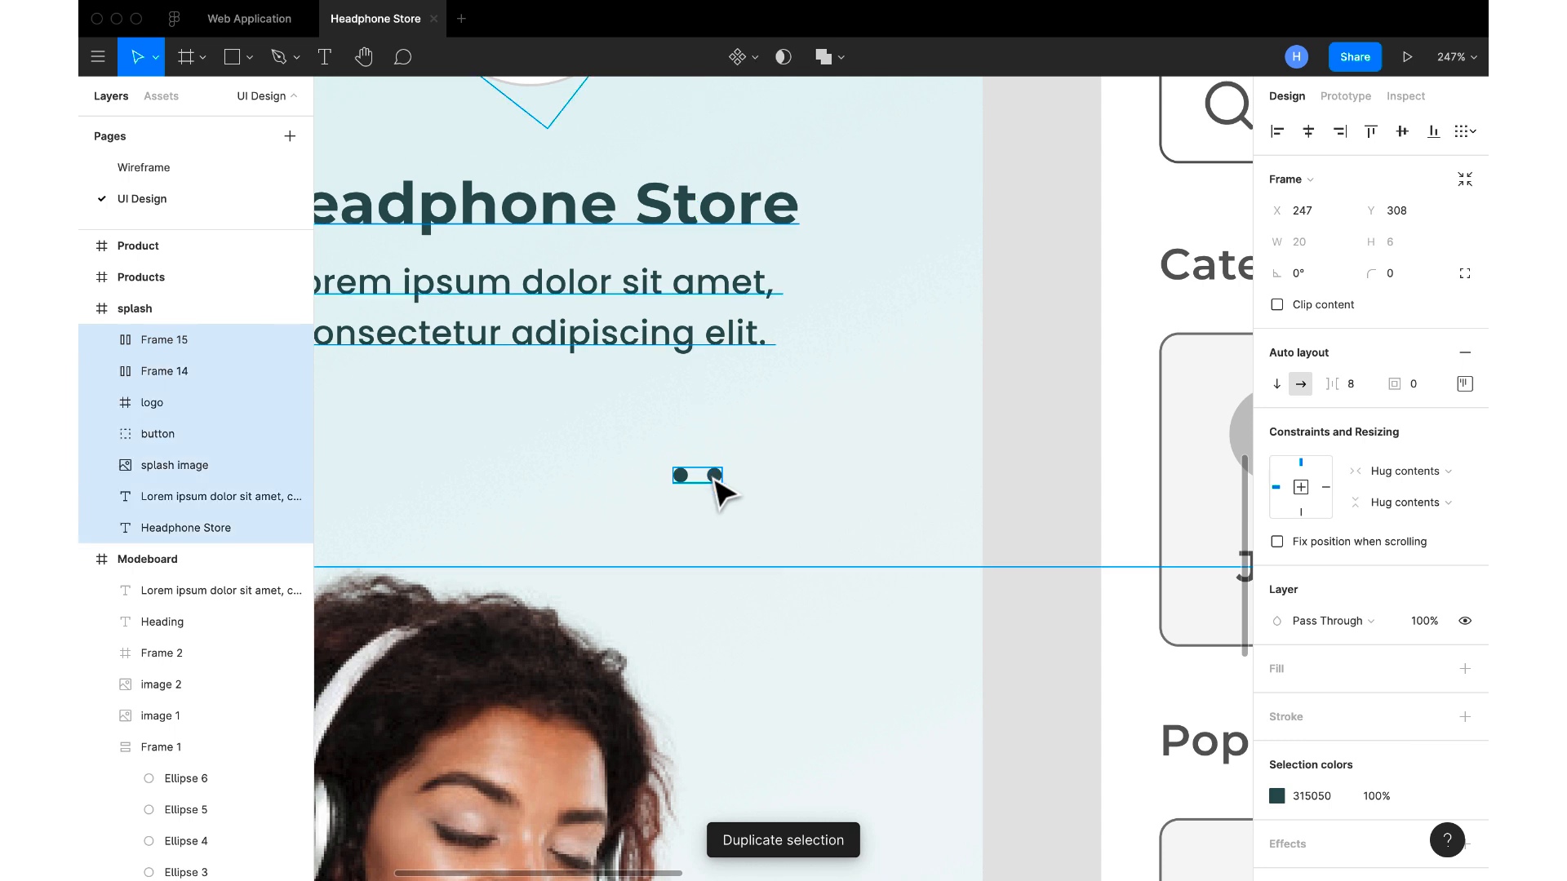
double_click(714, 475)
key(super+d)
key(super+d)
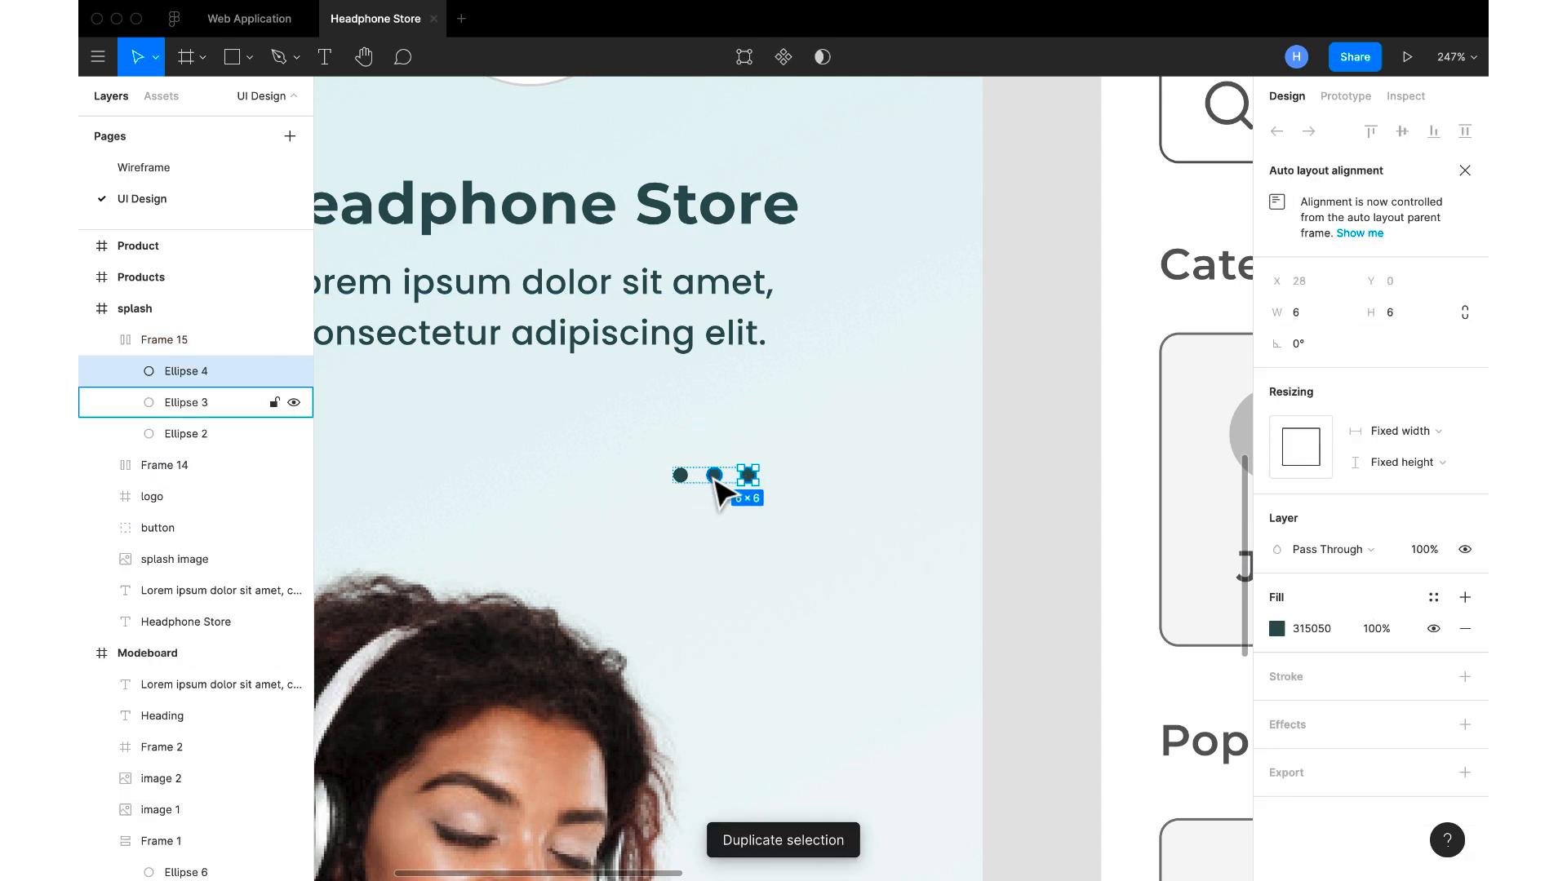
click(990, 500)
Duplicate the four-dot row just below the original and stack both rows in a vertical auto layout with 8 px spacing
click(763, 492)
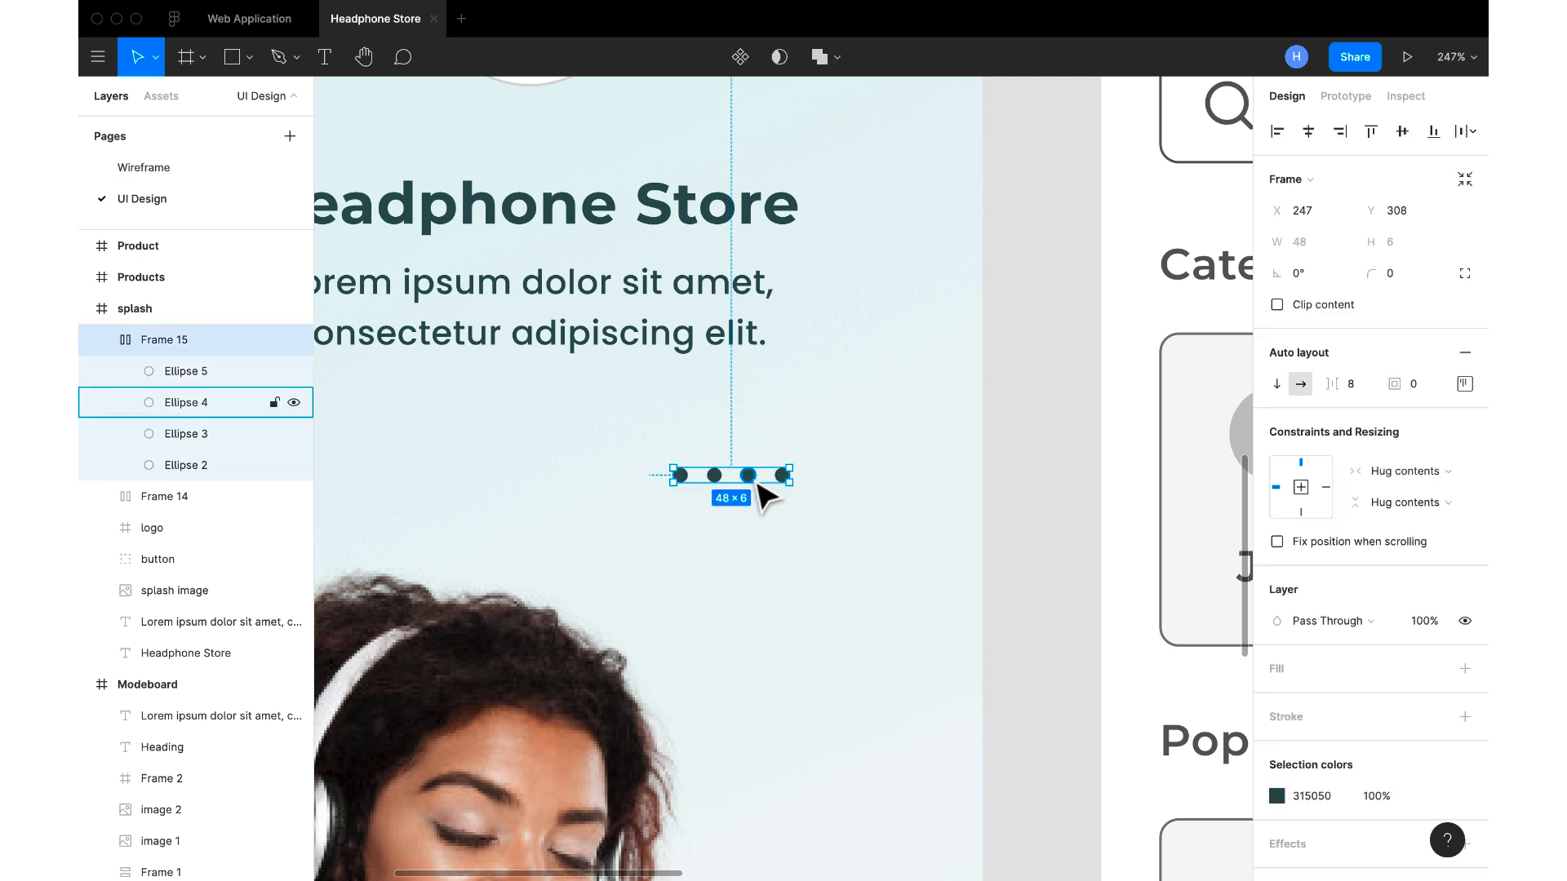
key(super+d)
drag(757, 483, 757, 507)
shift+click(732, 483)
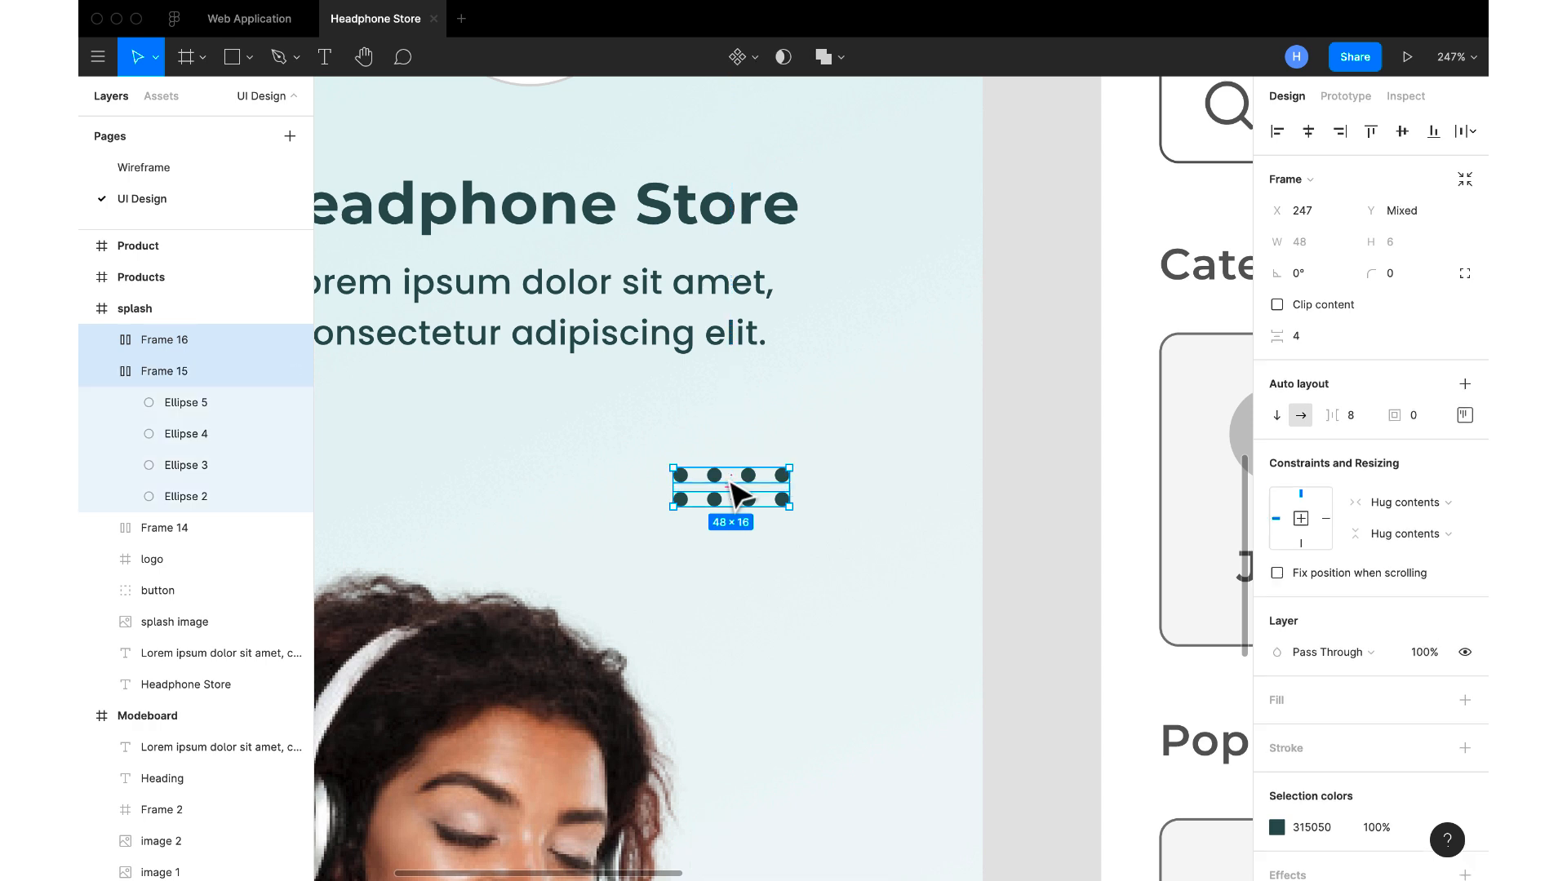
key(shift+a)
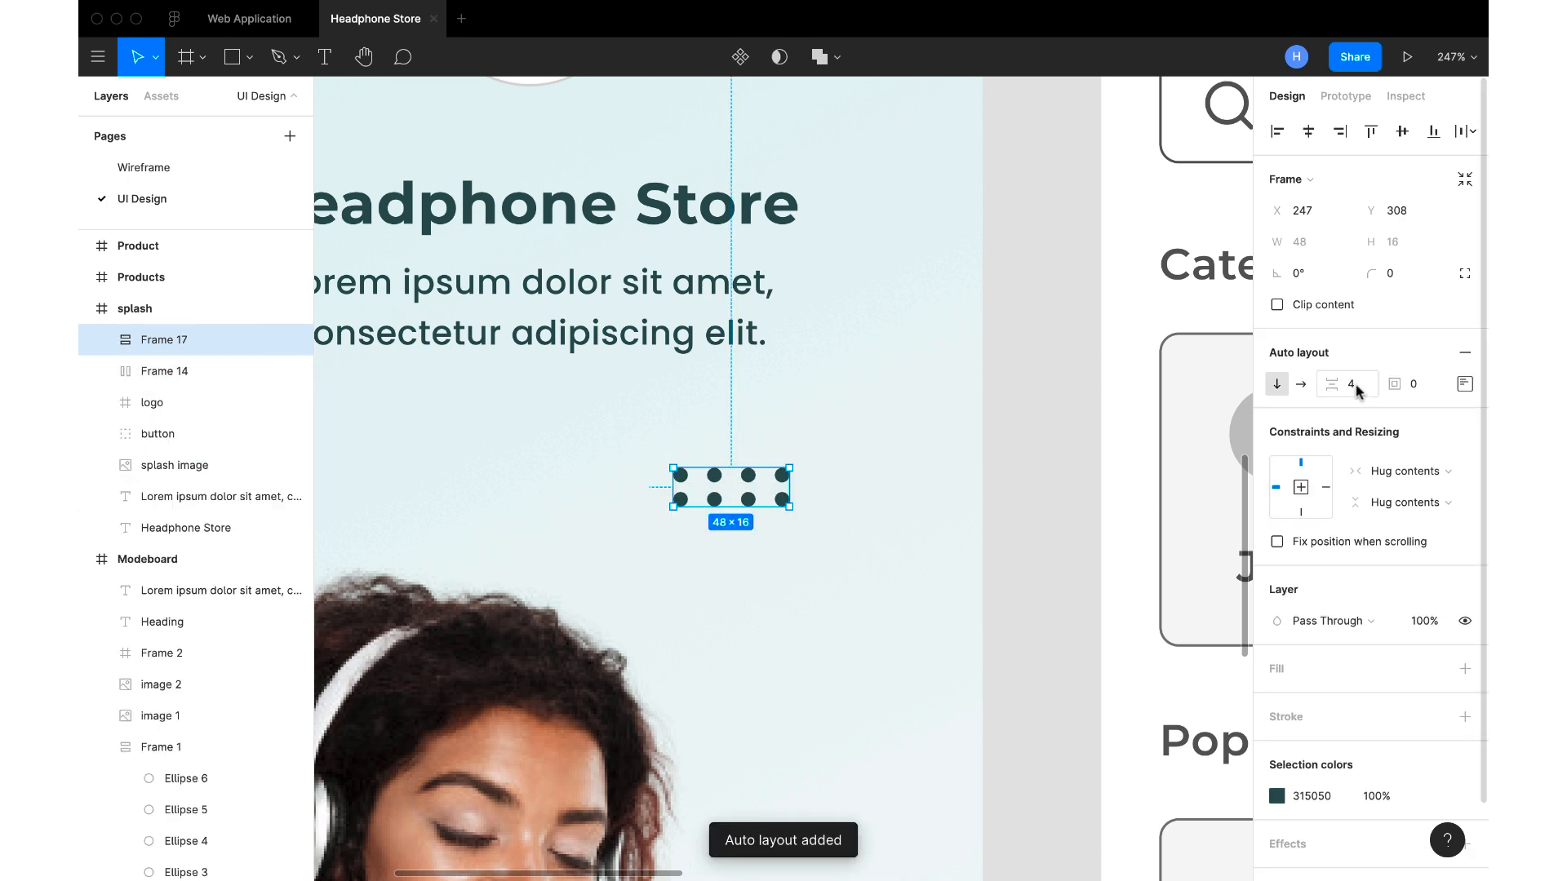
key(Return)
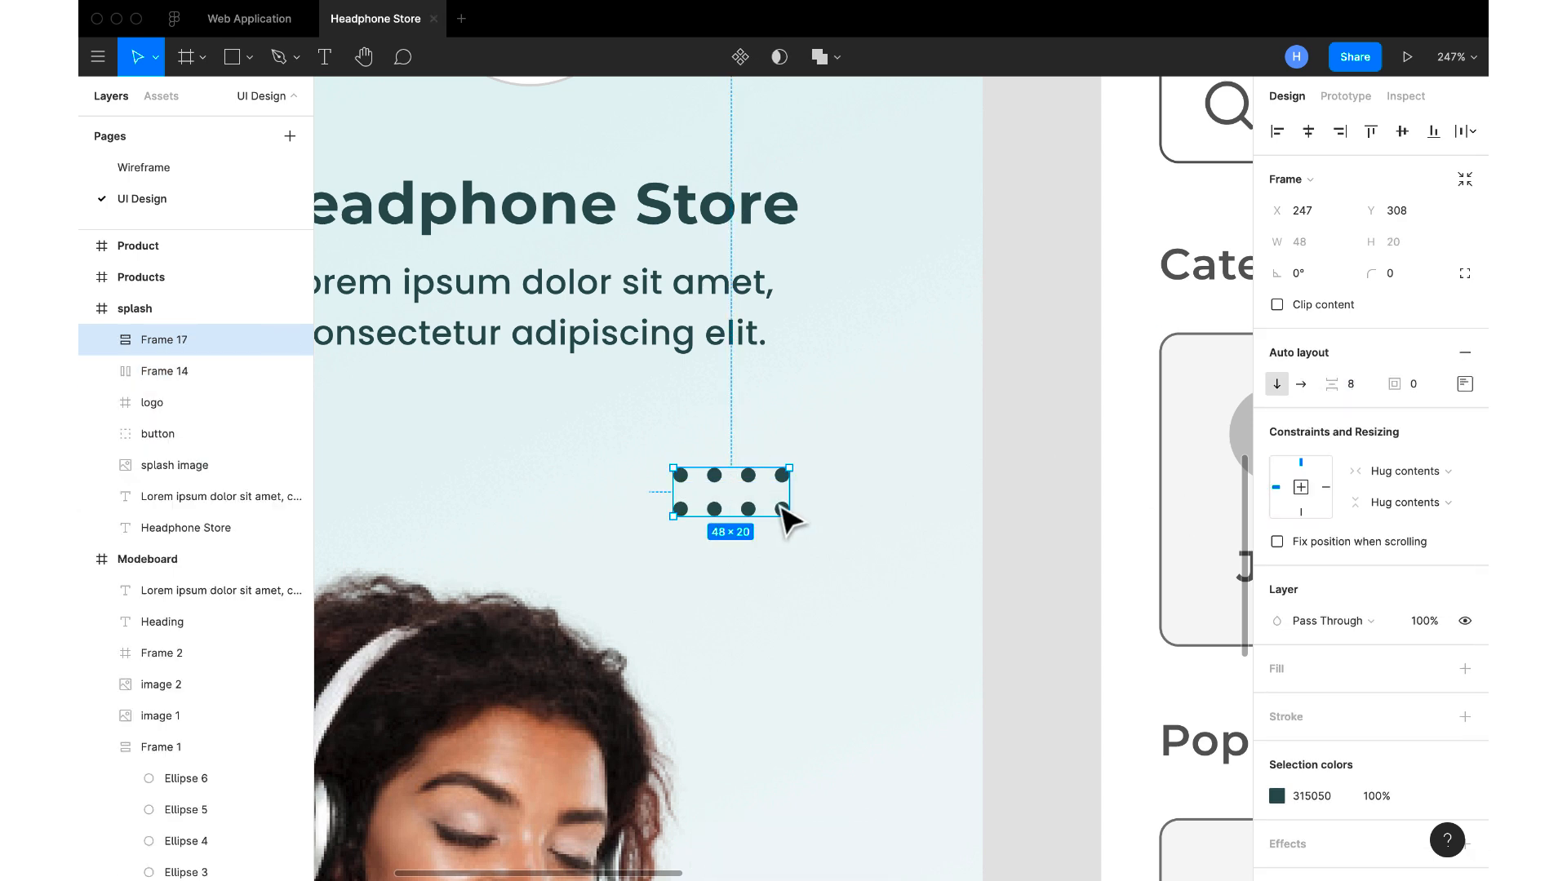
Duplicate the second dot row to add a third row to the grid
double_click(783, 509)
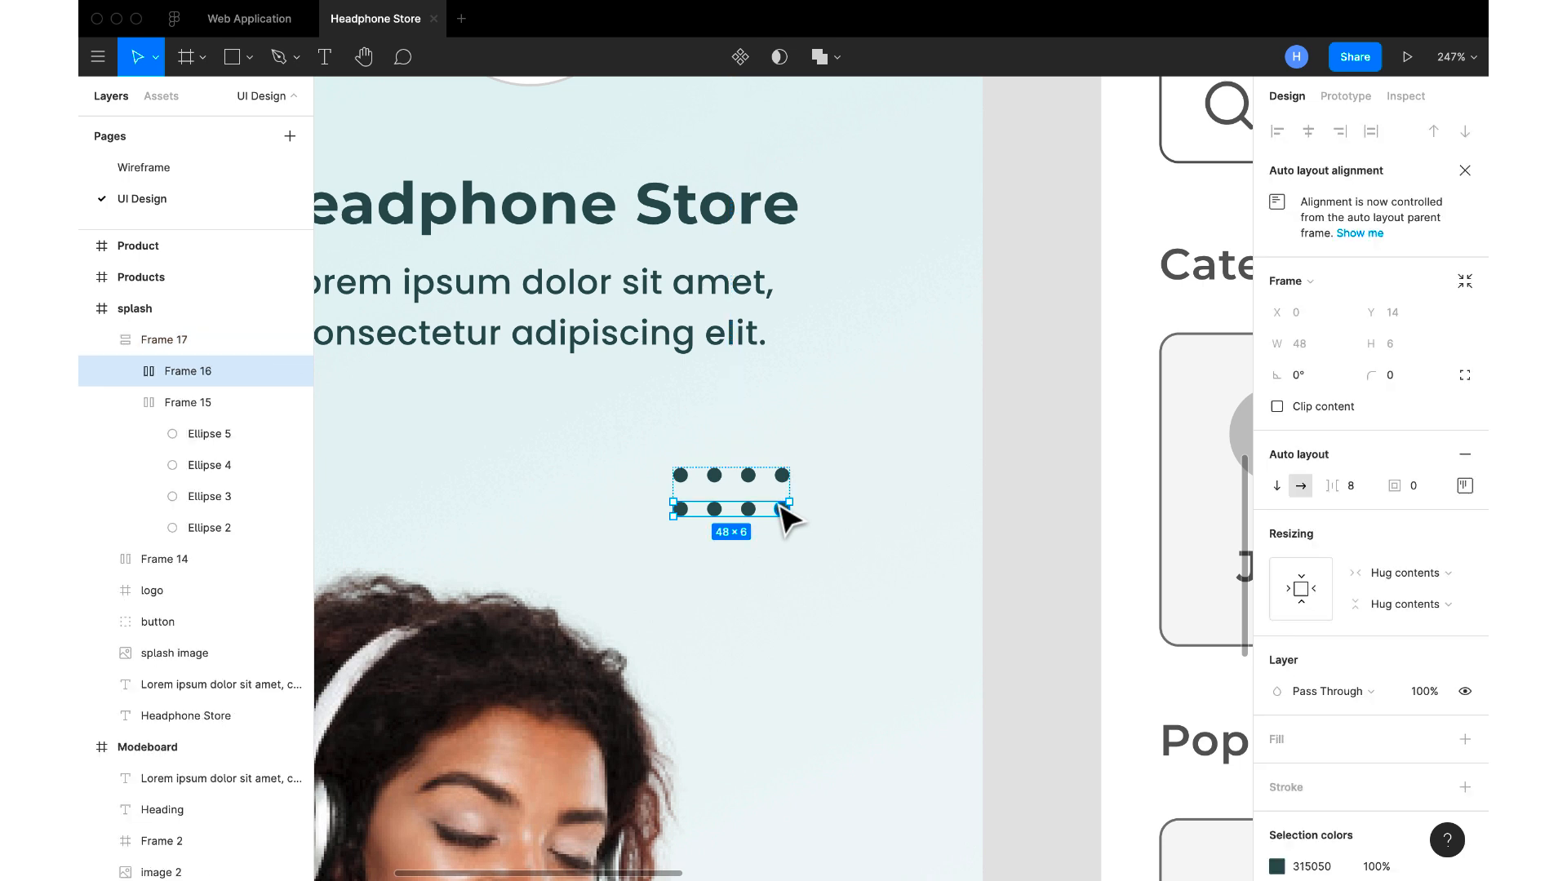
key(super+d)
click(1013, 534)
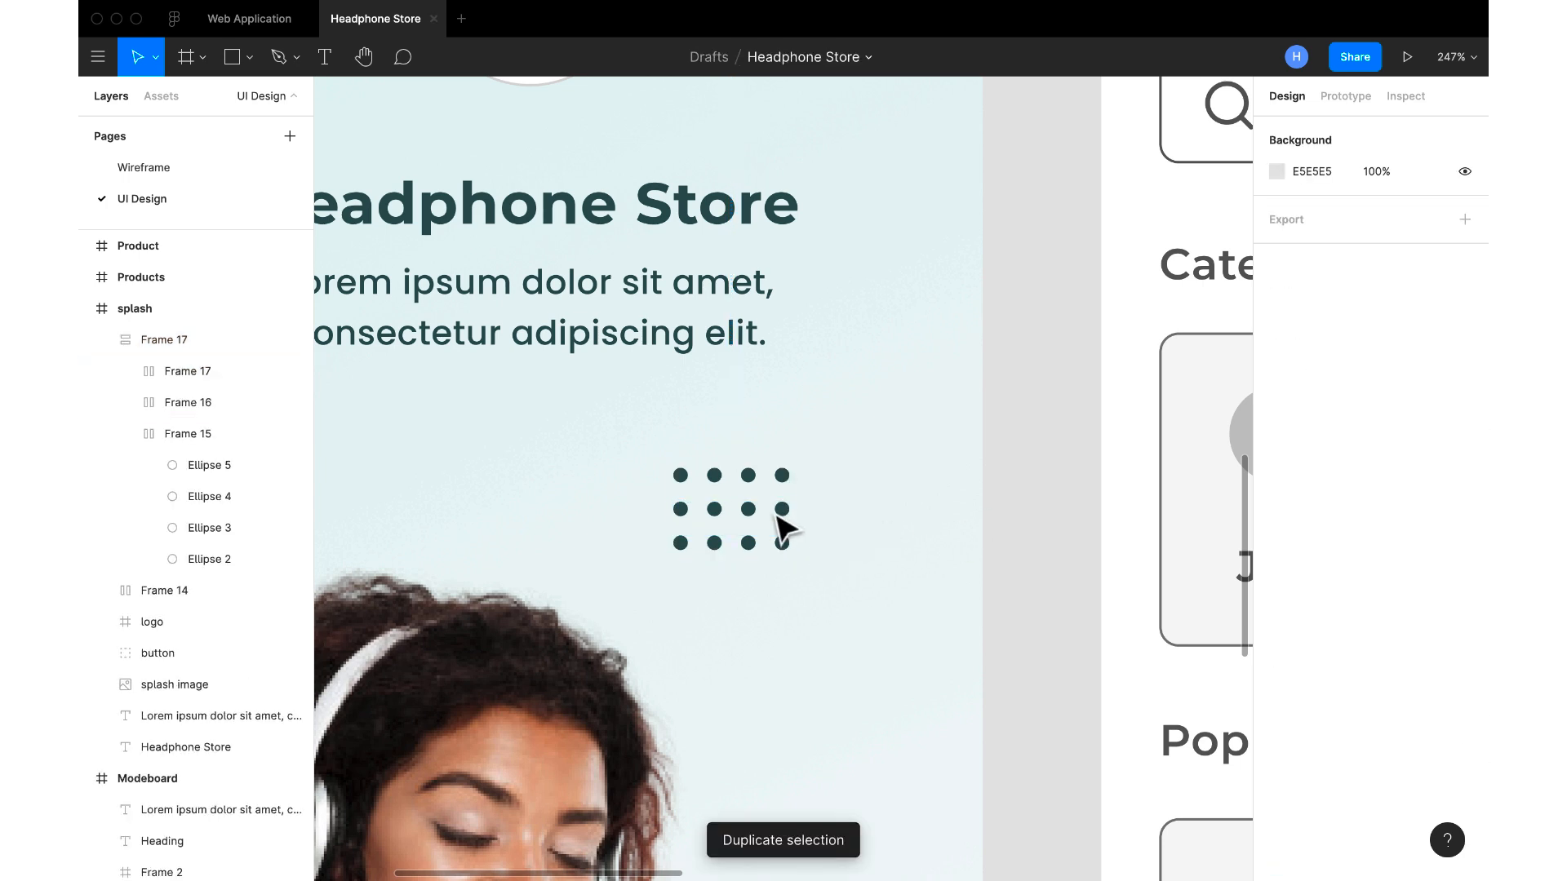
Set the dot grid's 315050 colour opacity to 80%
click(785, 522)
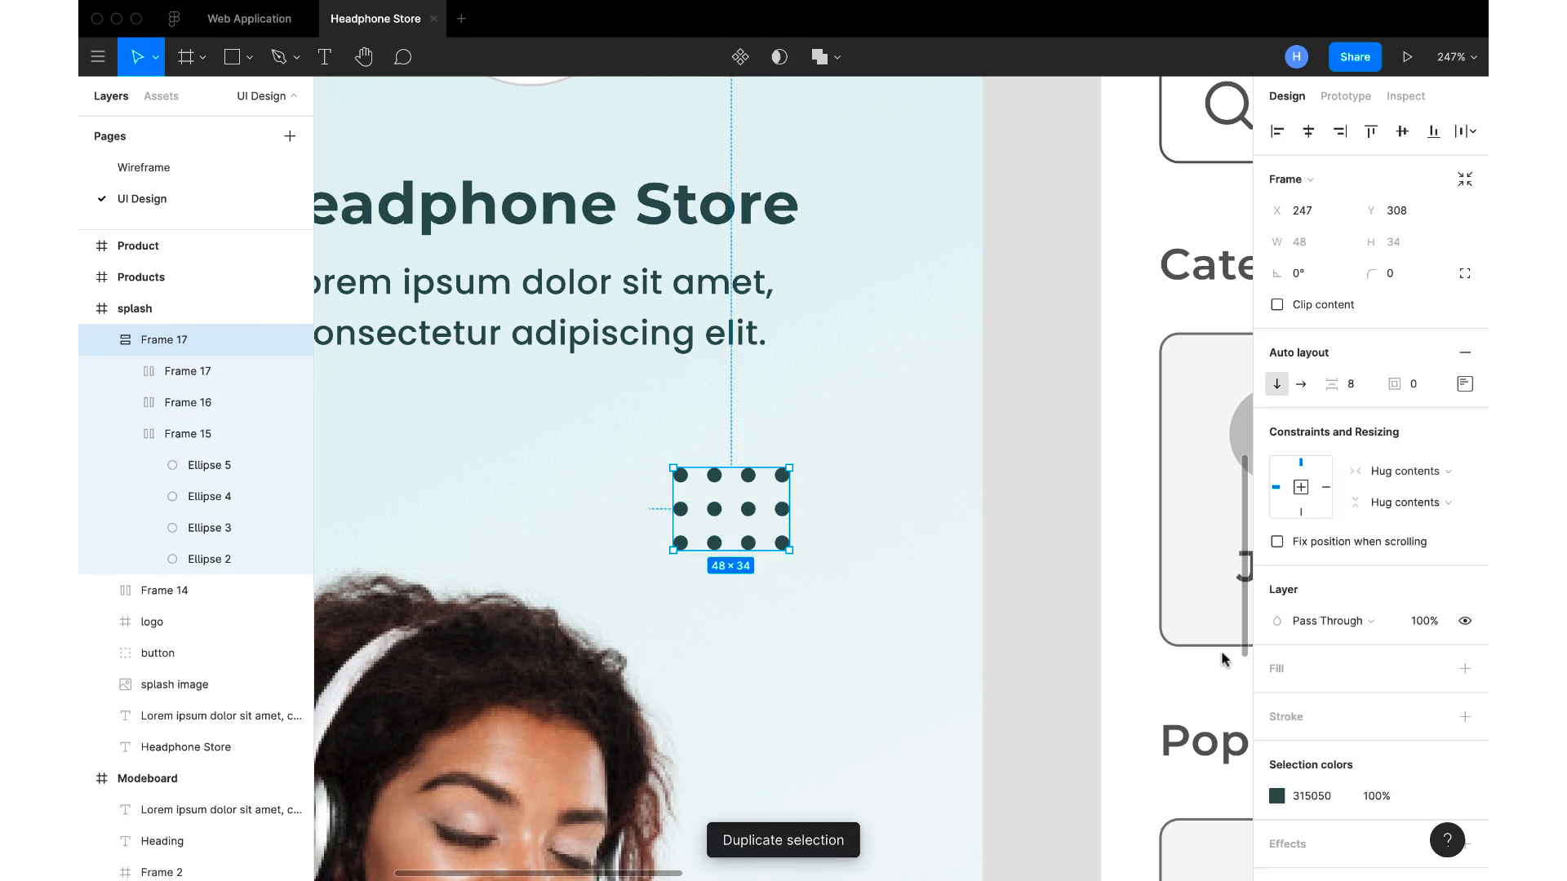
click(1379, 799)
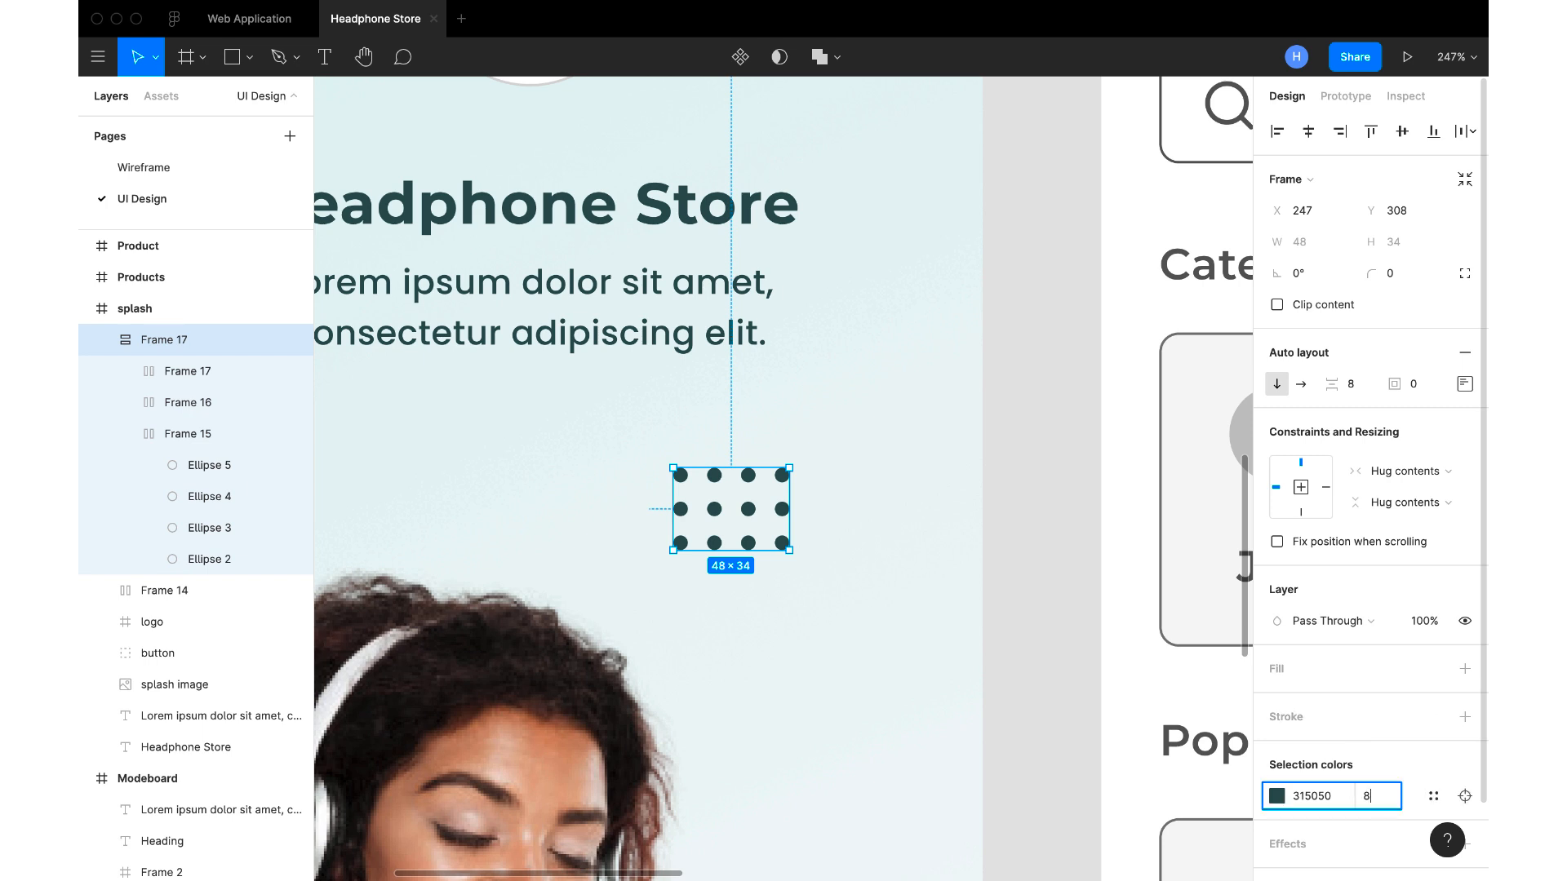
key(Return)
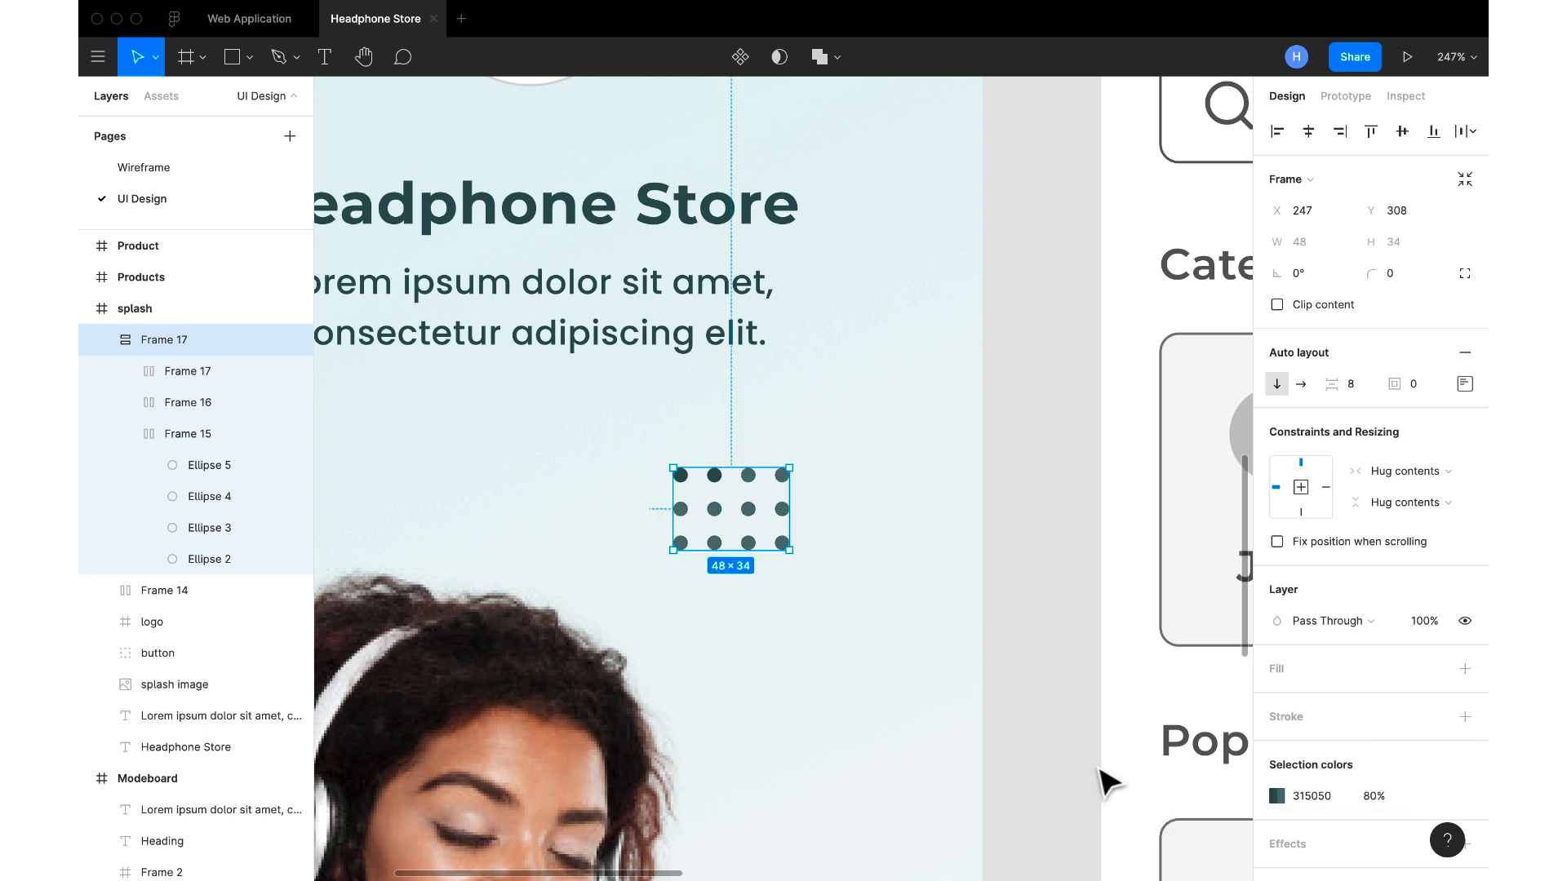
click(1042, 668)
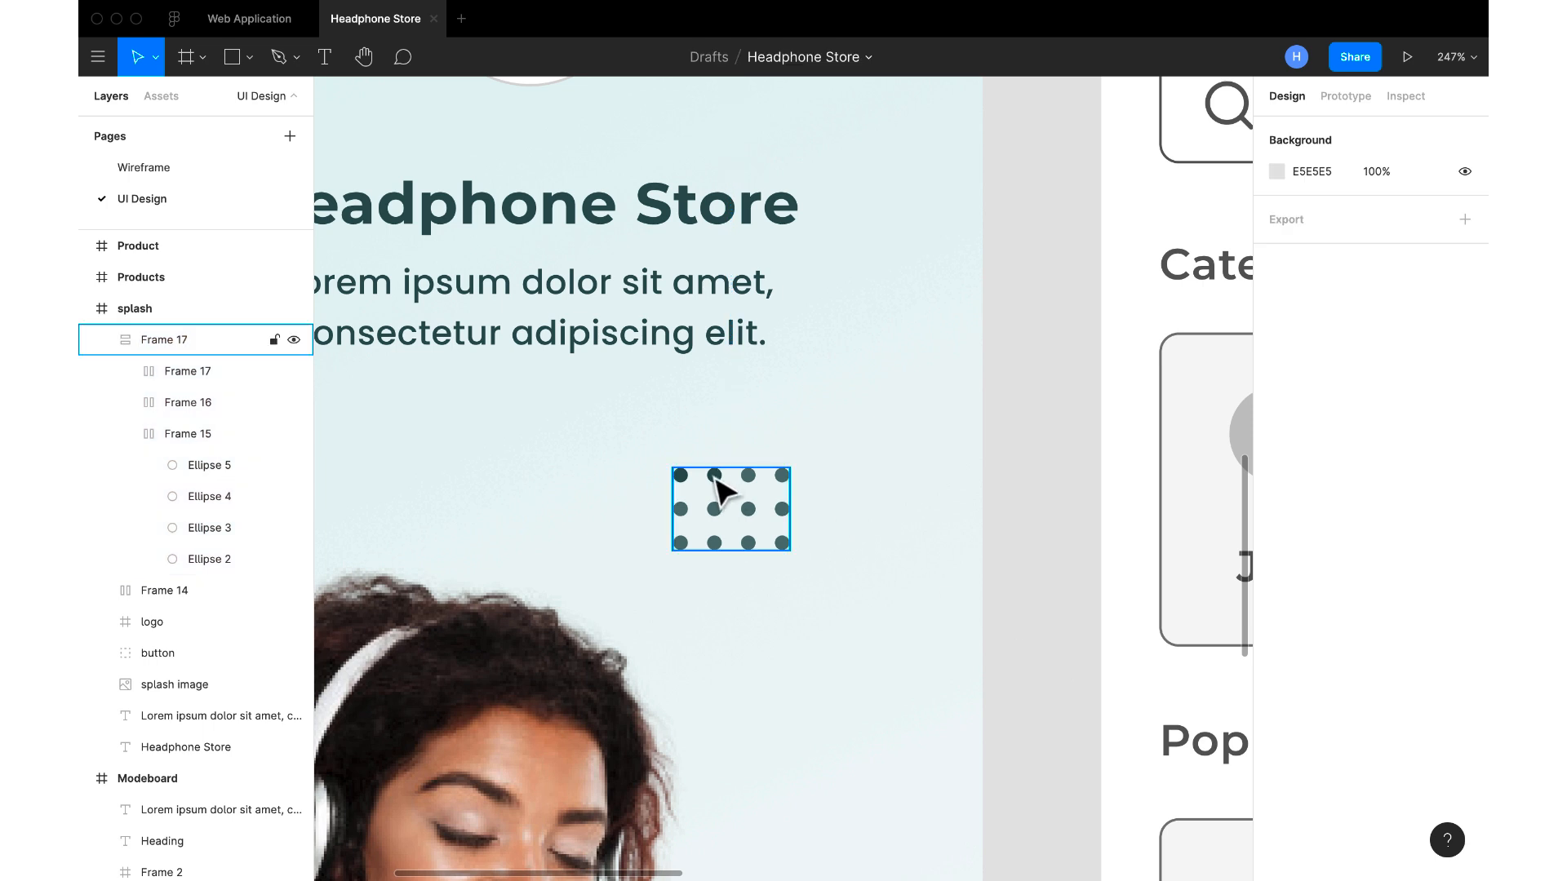
Move the dot grid aside and delete the leftover two-dot row hidden beneath it
click(714, 476)
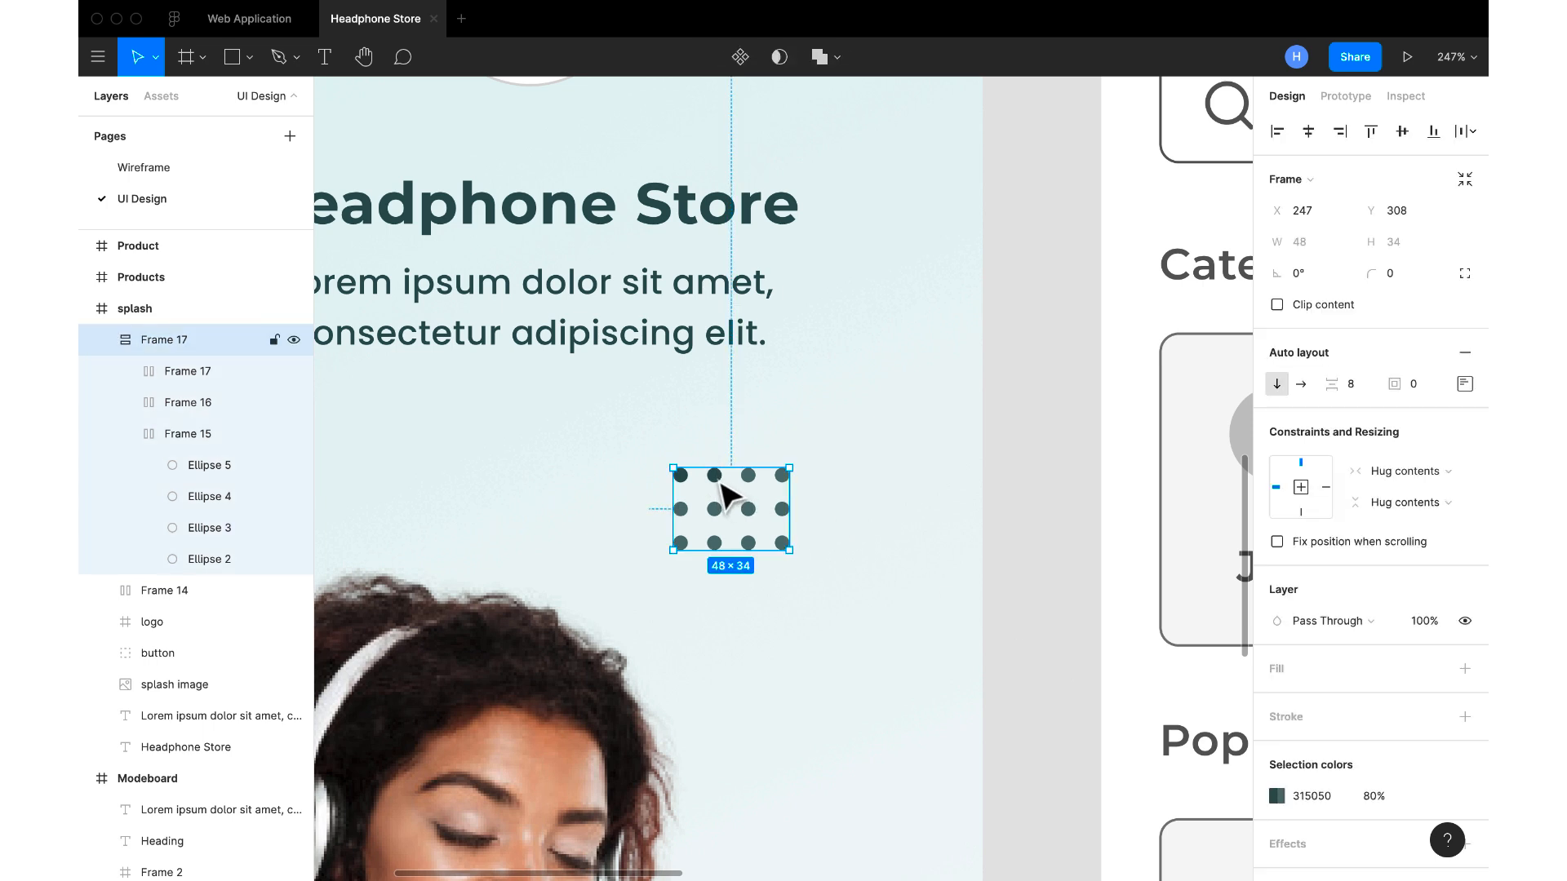
double_click(719, 482)
click(715, 476)
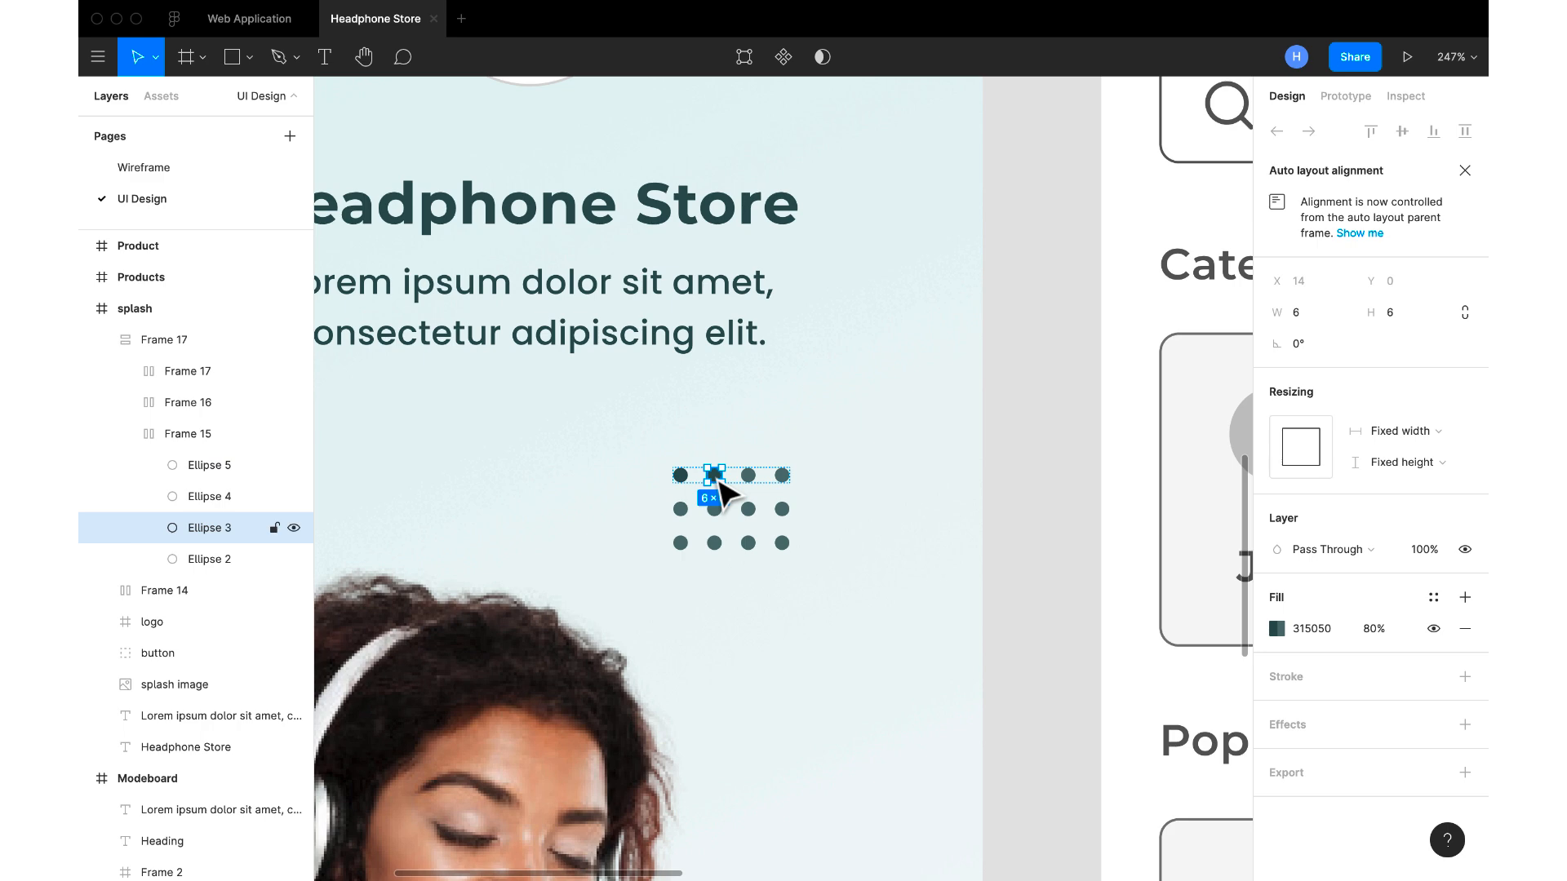
click(1047, 516)
scroll(1052, 527, down, 5)
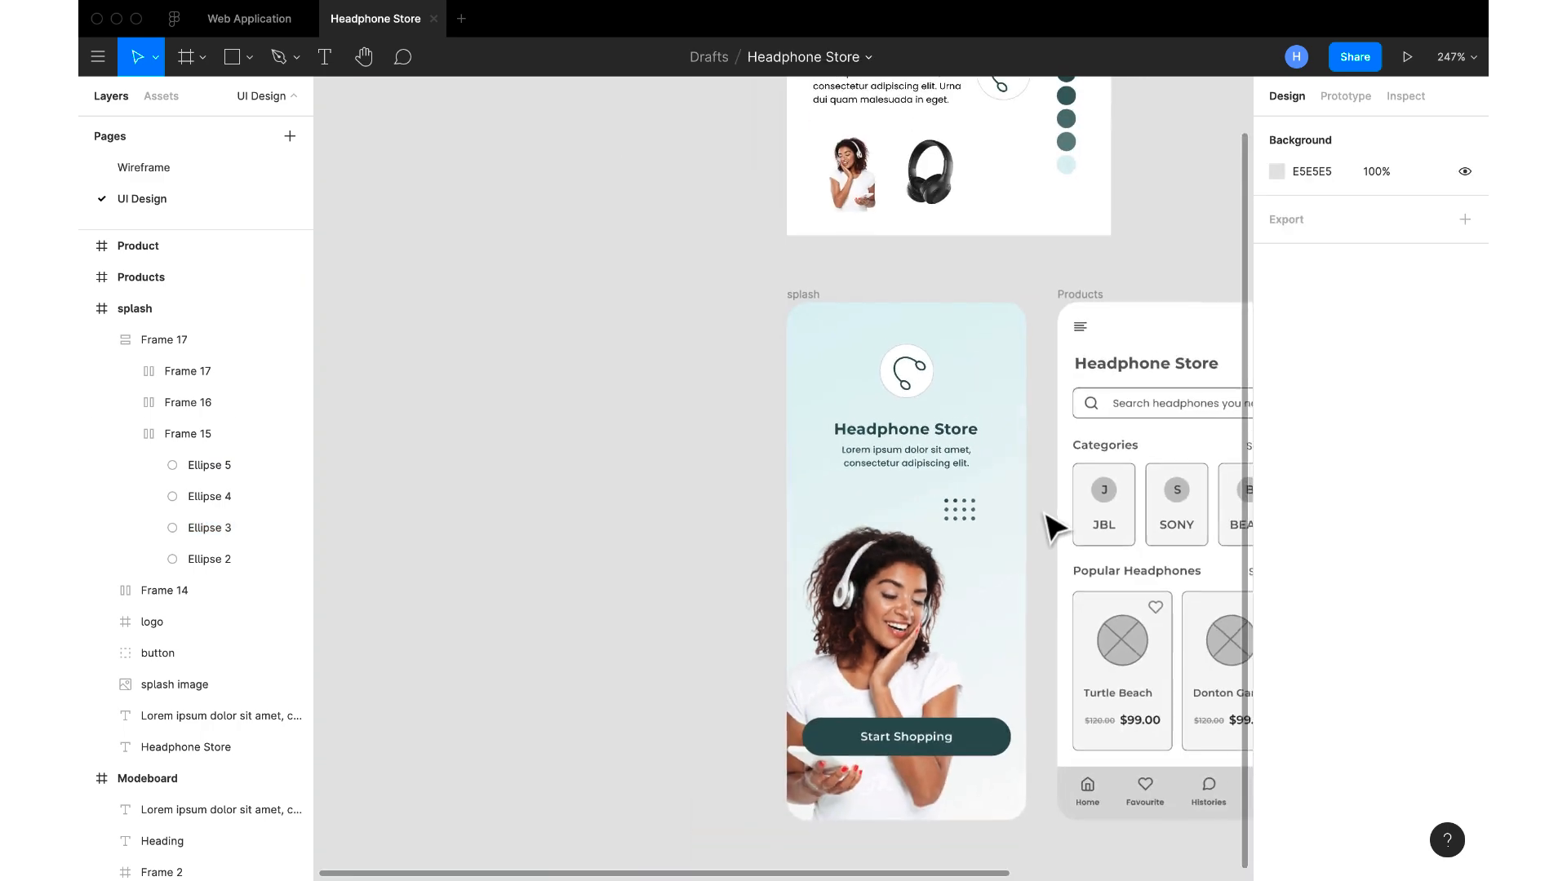
scroll(1042, 524, up, 1)
drag(952, 509, 967, 552)
click(926, 499)
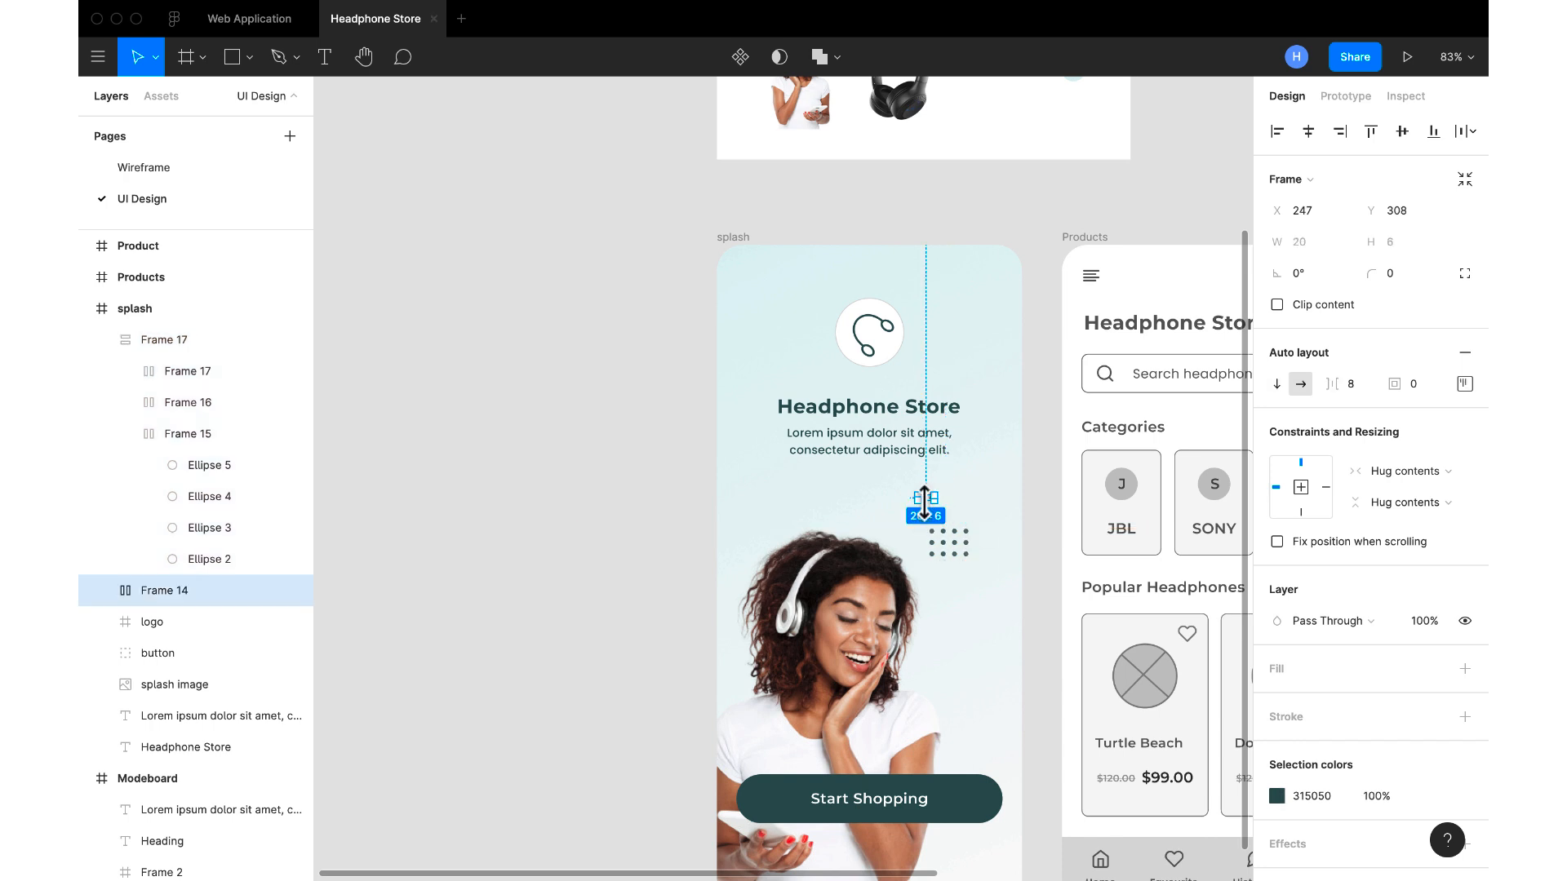
key(Delete)
Position the dot grid beside the woman's head at X 265, Y 332
drag(951, 546, 959, 545)
scroll(959, 545, right, 3)
scroll(959, 545, down, 2)
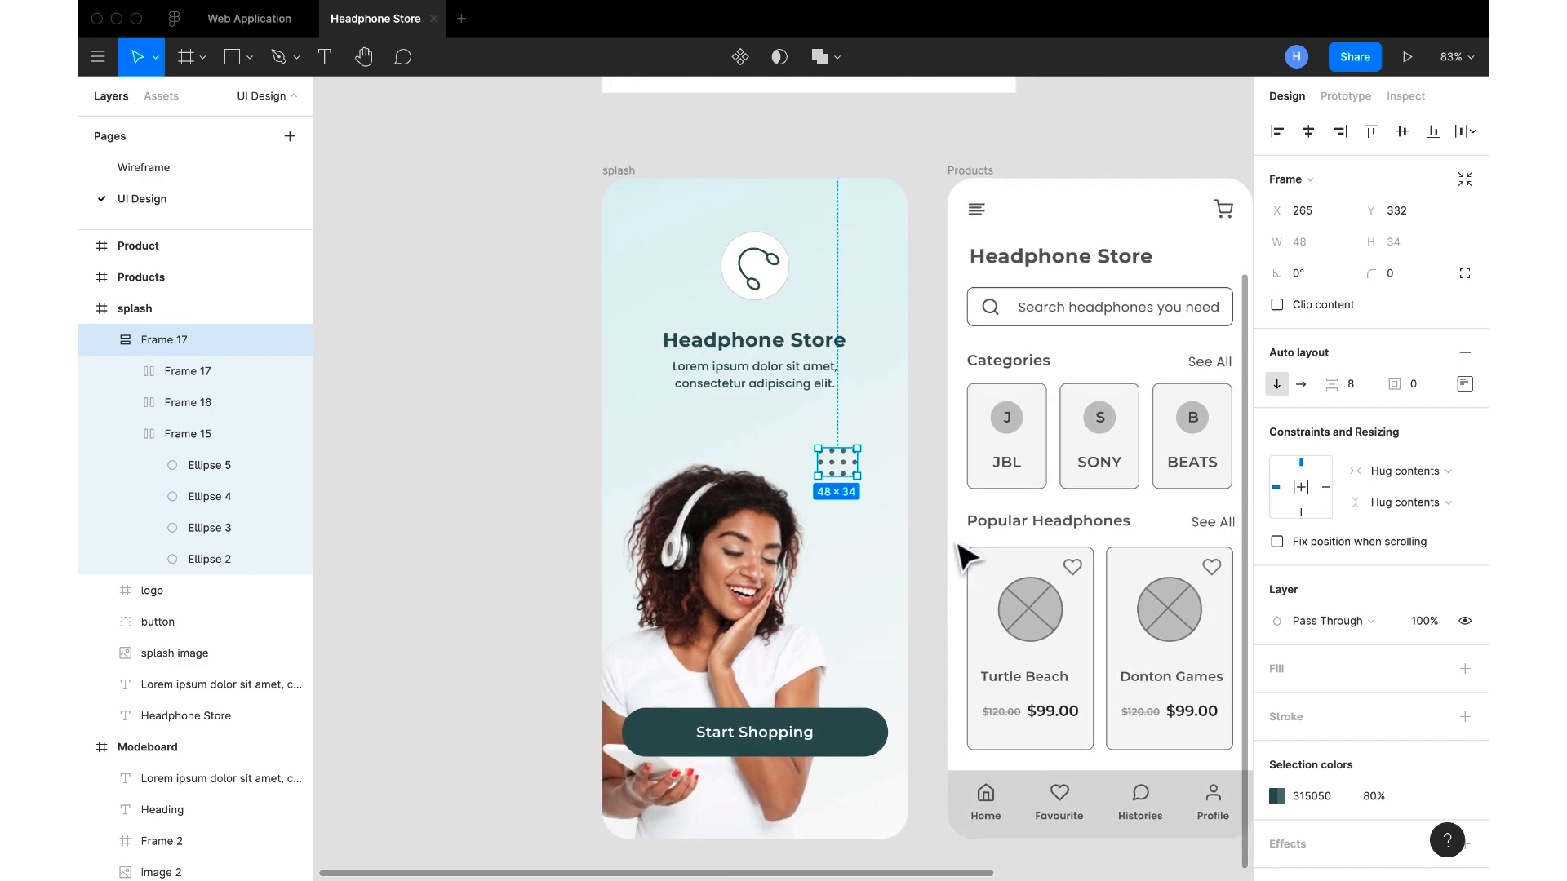
key(Escape)
scroll(966, 559, right, 6)
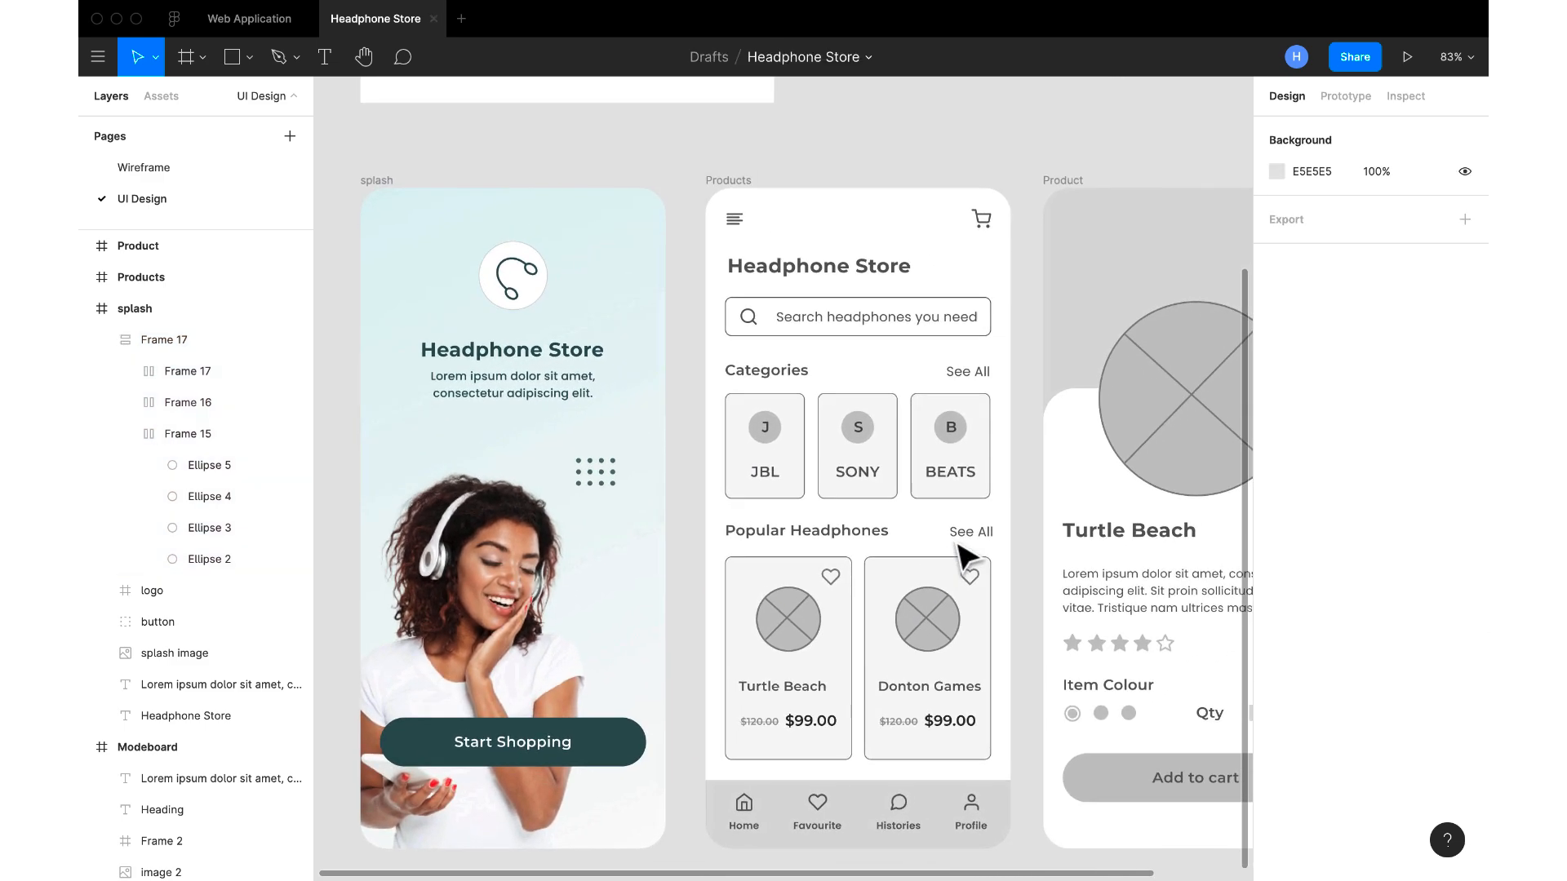
scroll(963, 551, down, 5)
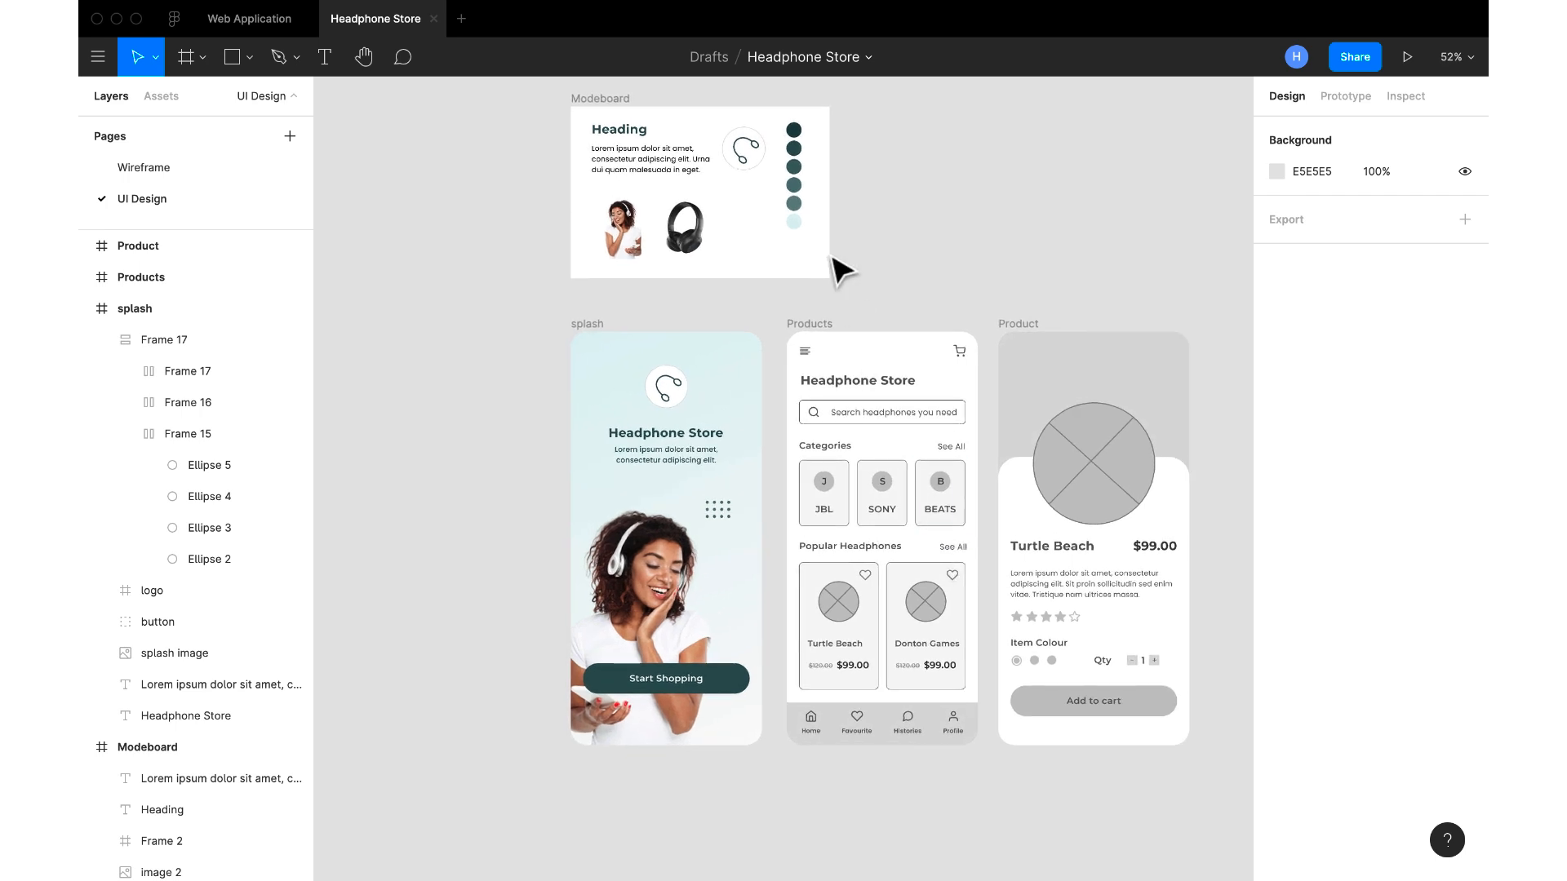
click(814, 327)
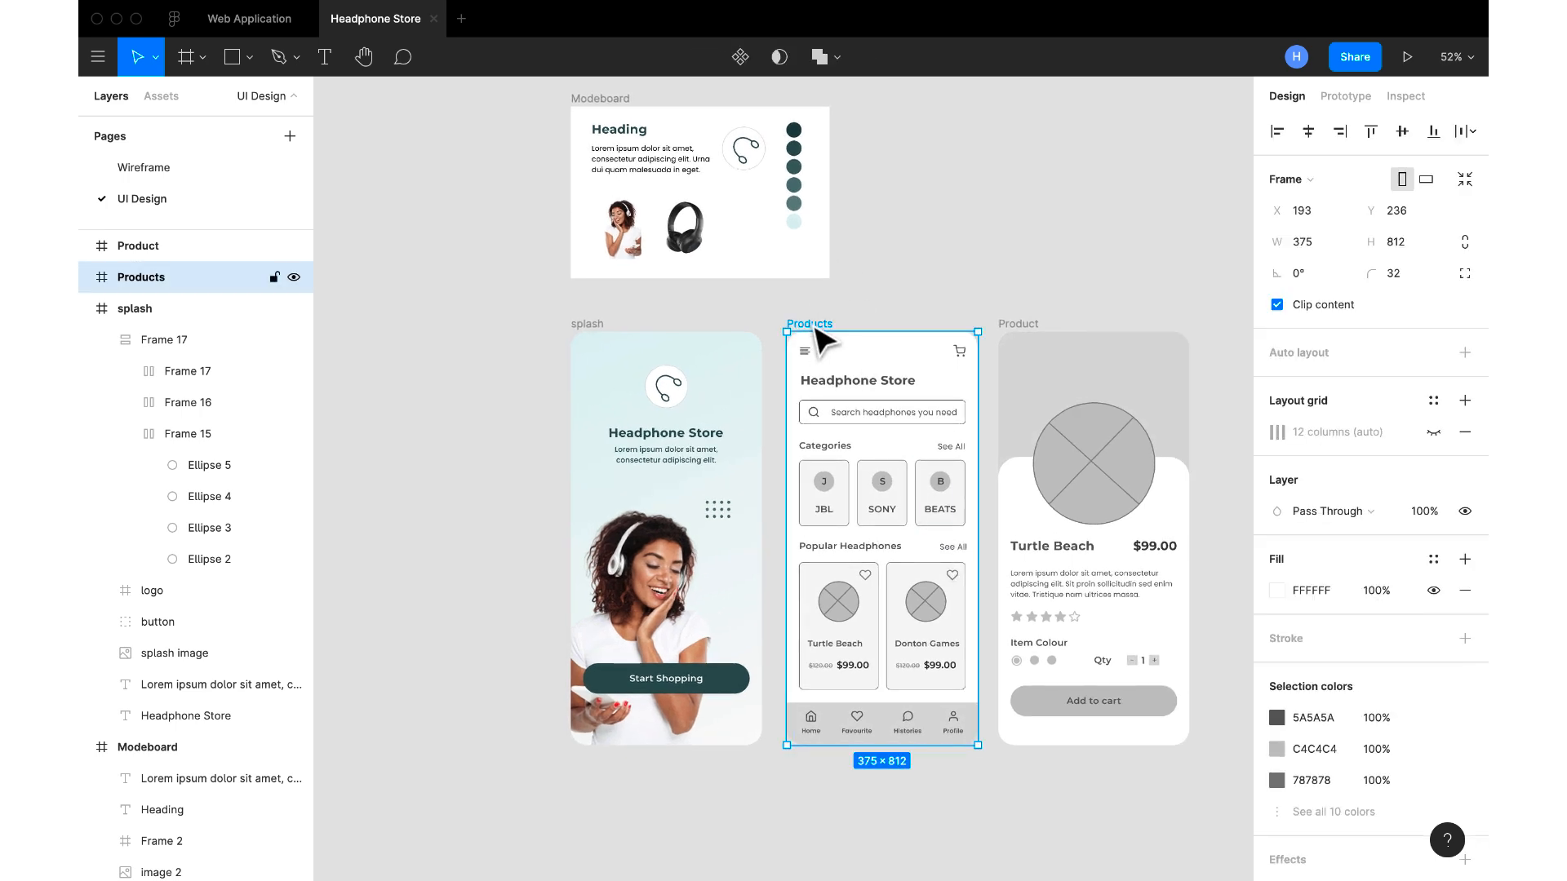
shift+click(620, 116)
drag(622, 114, 723, 98)
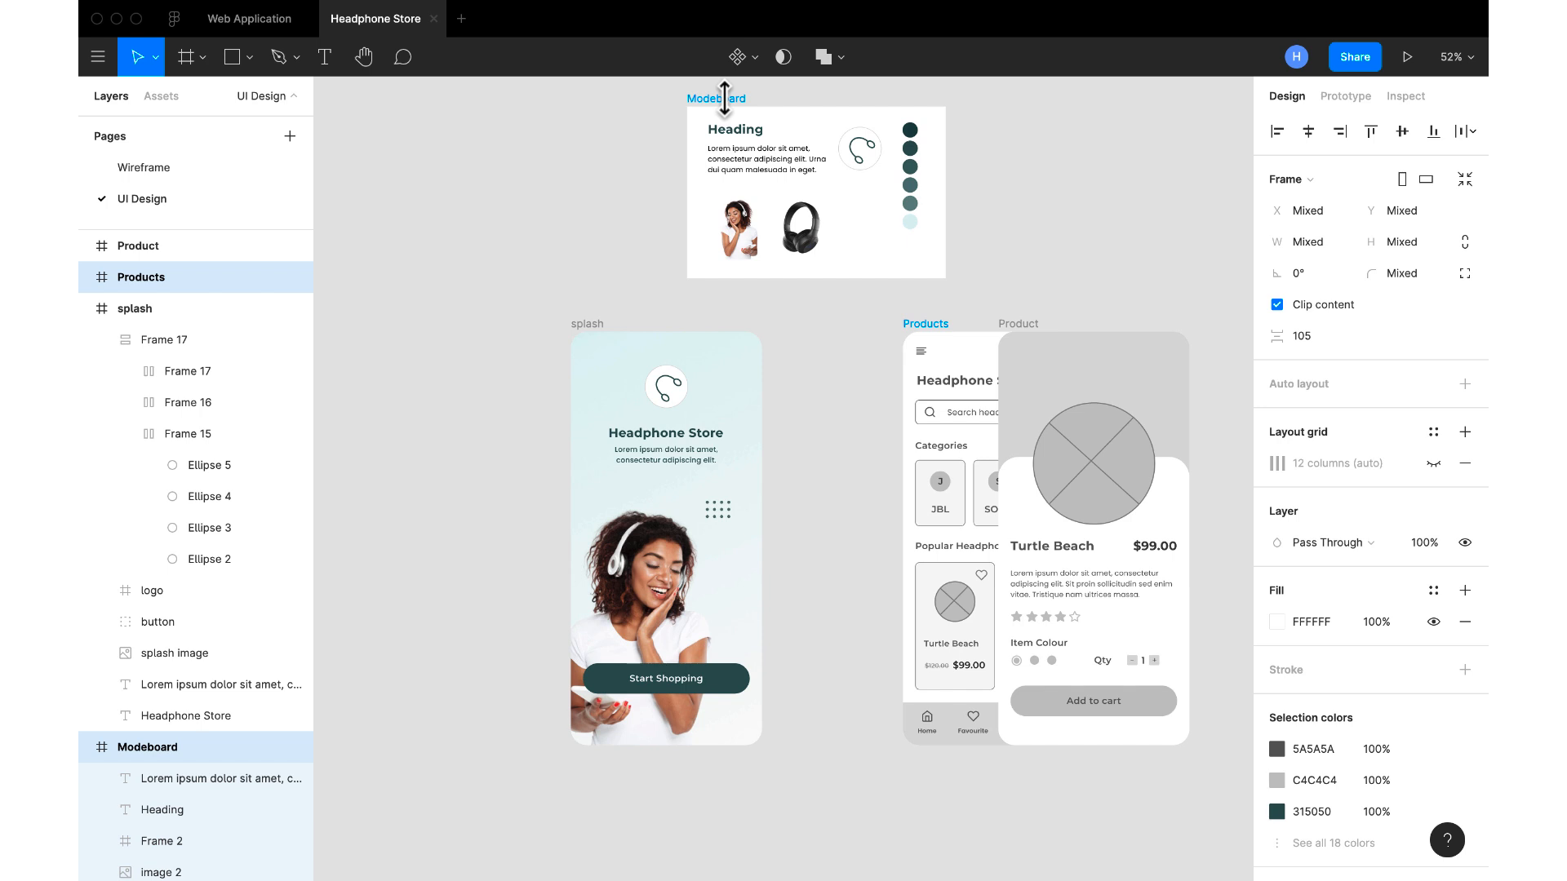
key(ctrl+z)
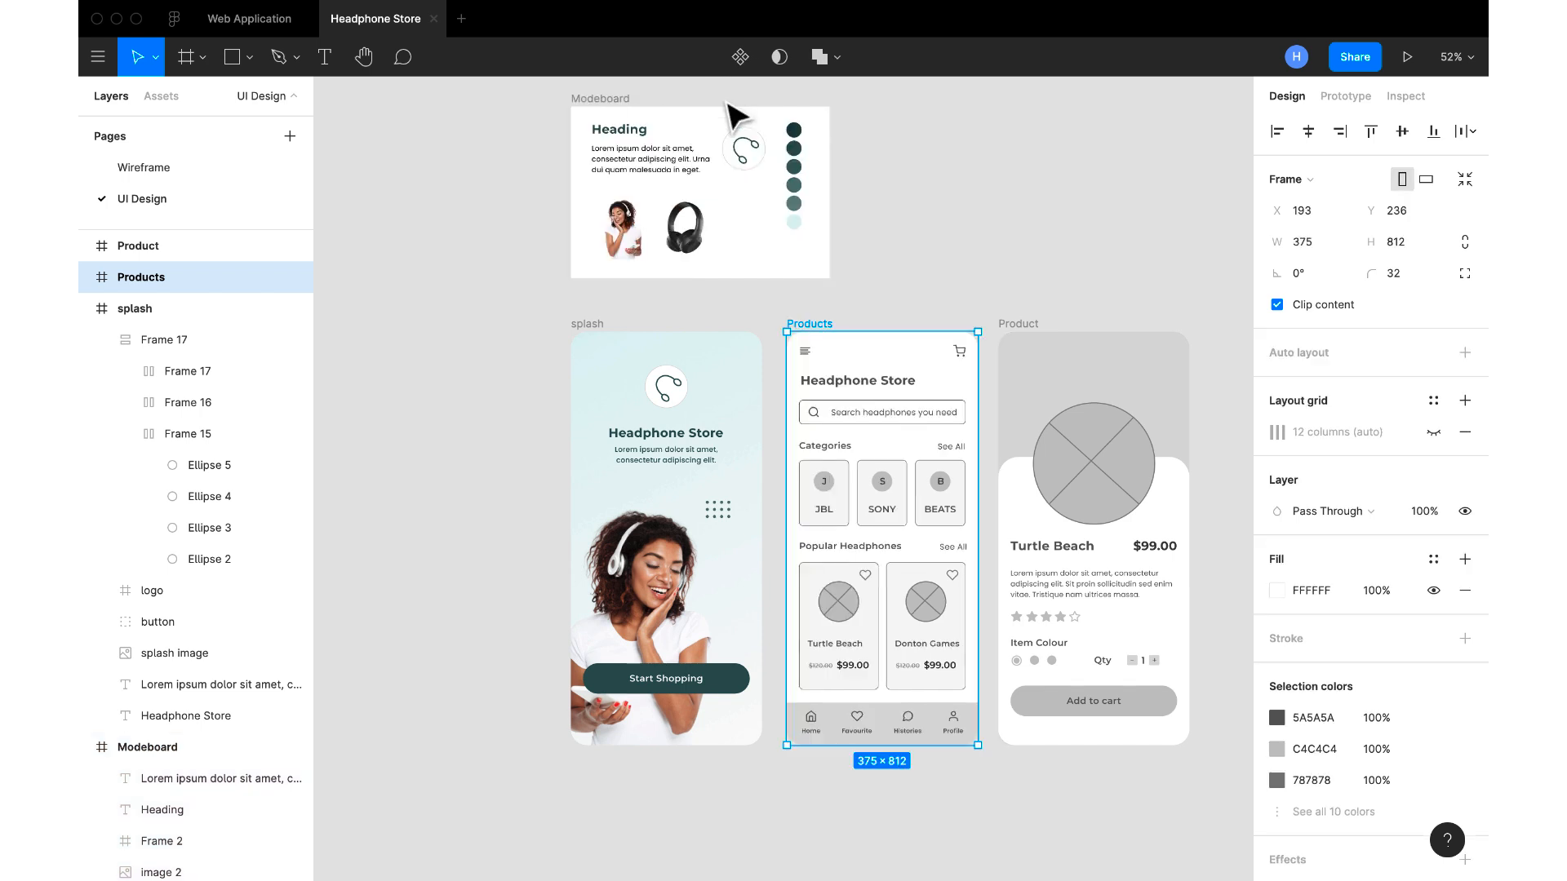
Move the Modeboard frame above the Products screen, to X 144, Y -206
click(606, 103)
drag(678, 126, 867, 169)
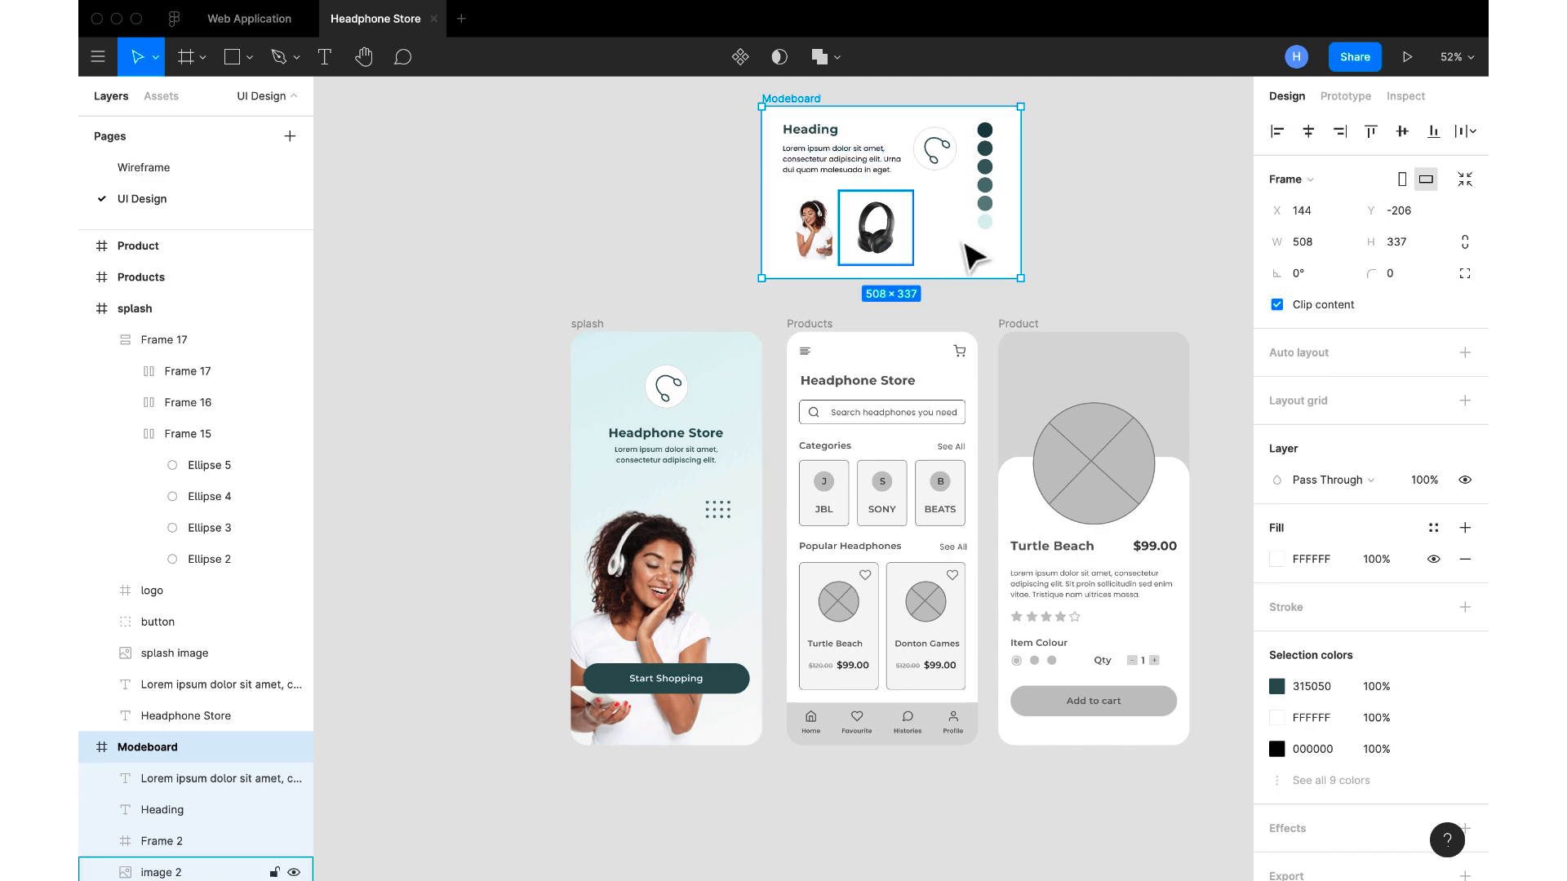
Replace the Products frame's white fill with a copy of the splash frame's linear gradient
scroll(972, 255, up, 3)
scroll(971, 254, up, 3)
scroll(971, 254, right, 3)
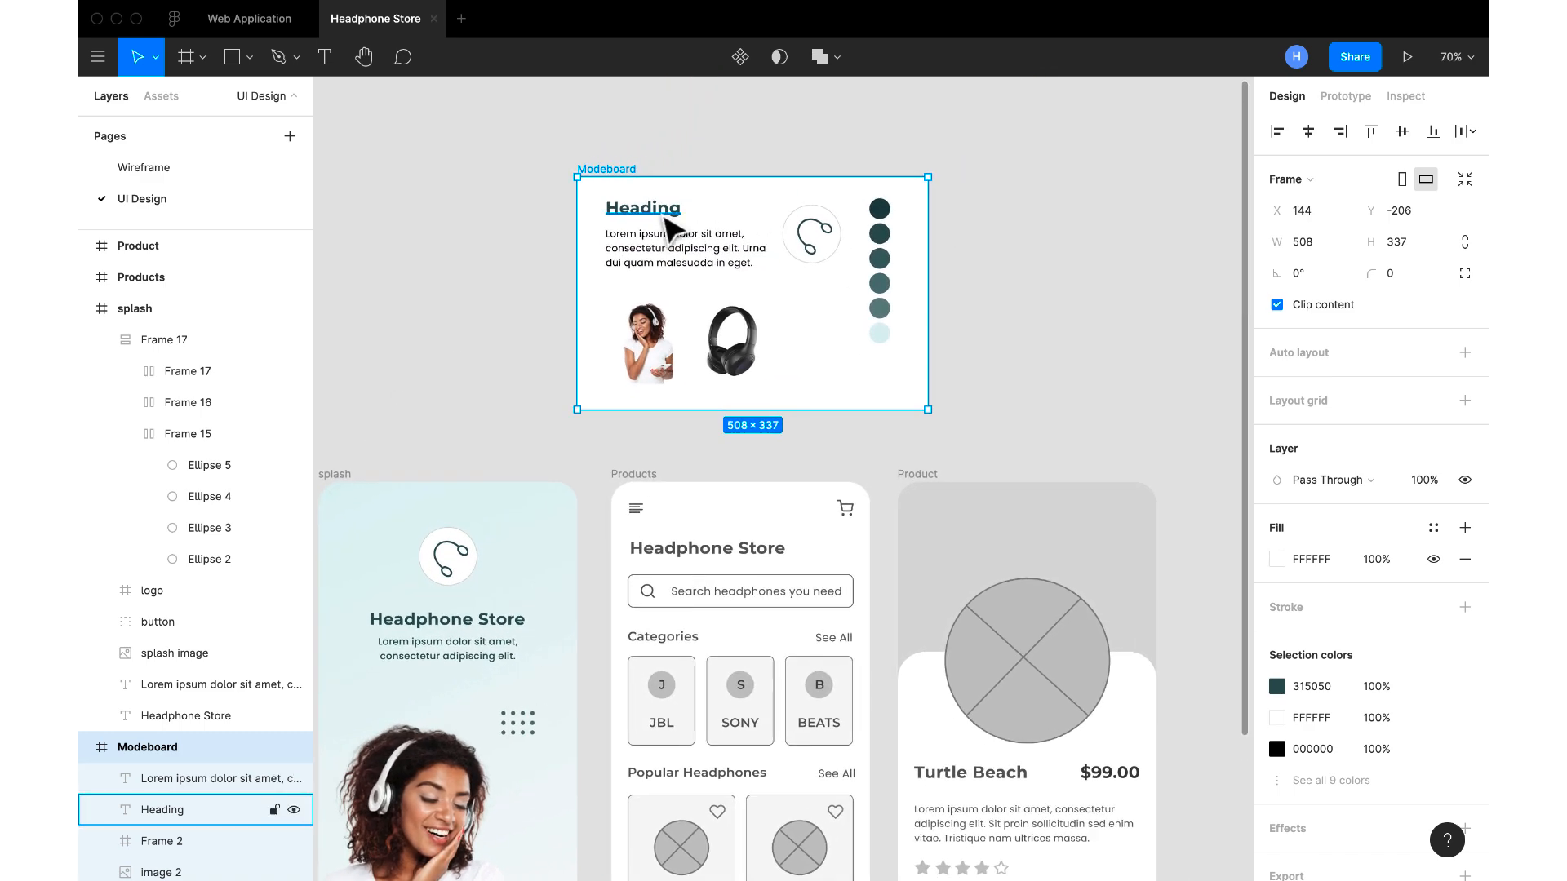
click(636, 511)
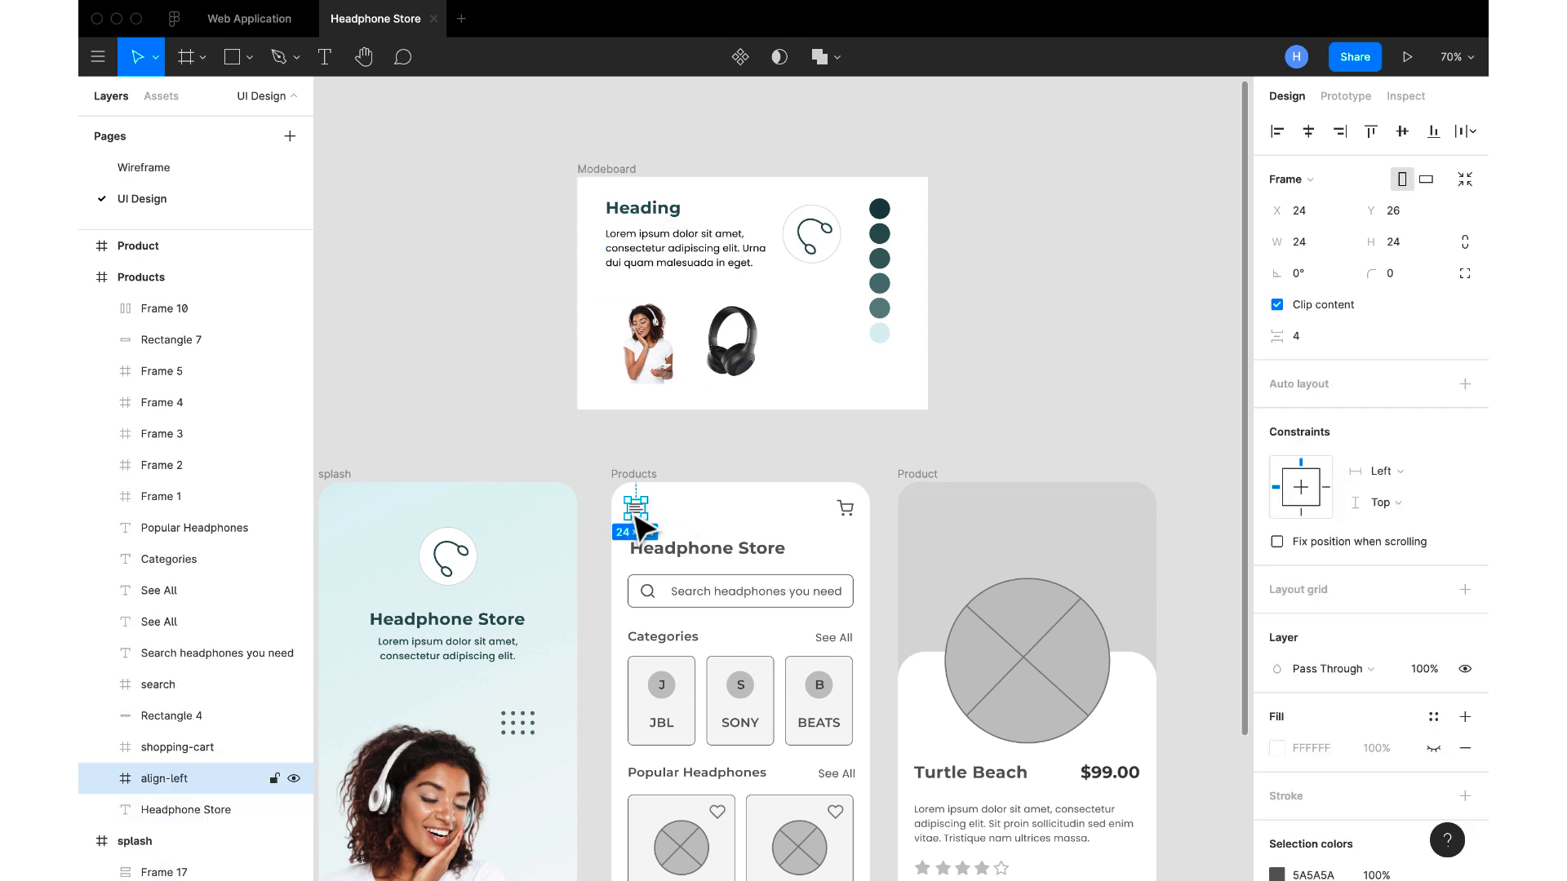
click(337, 478)
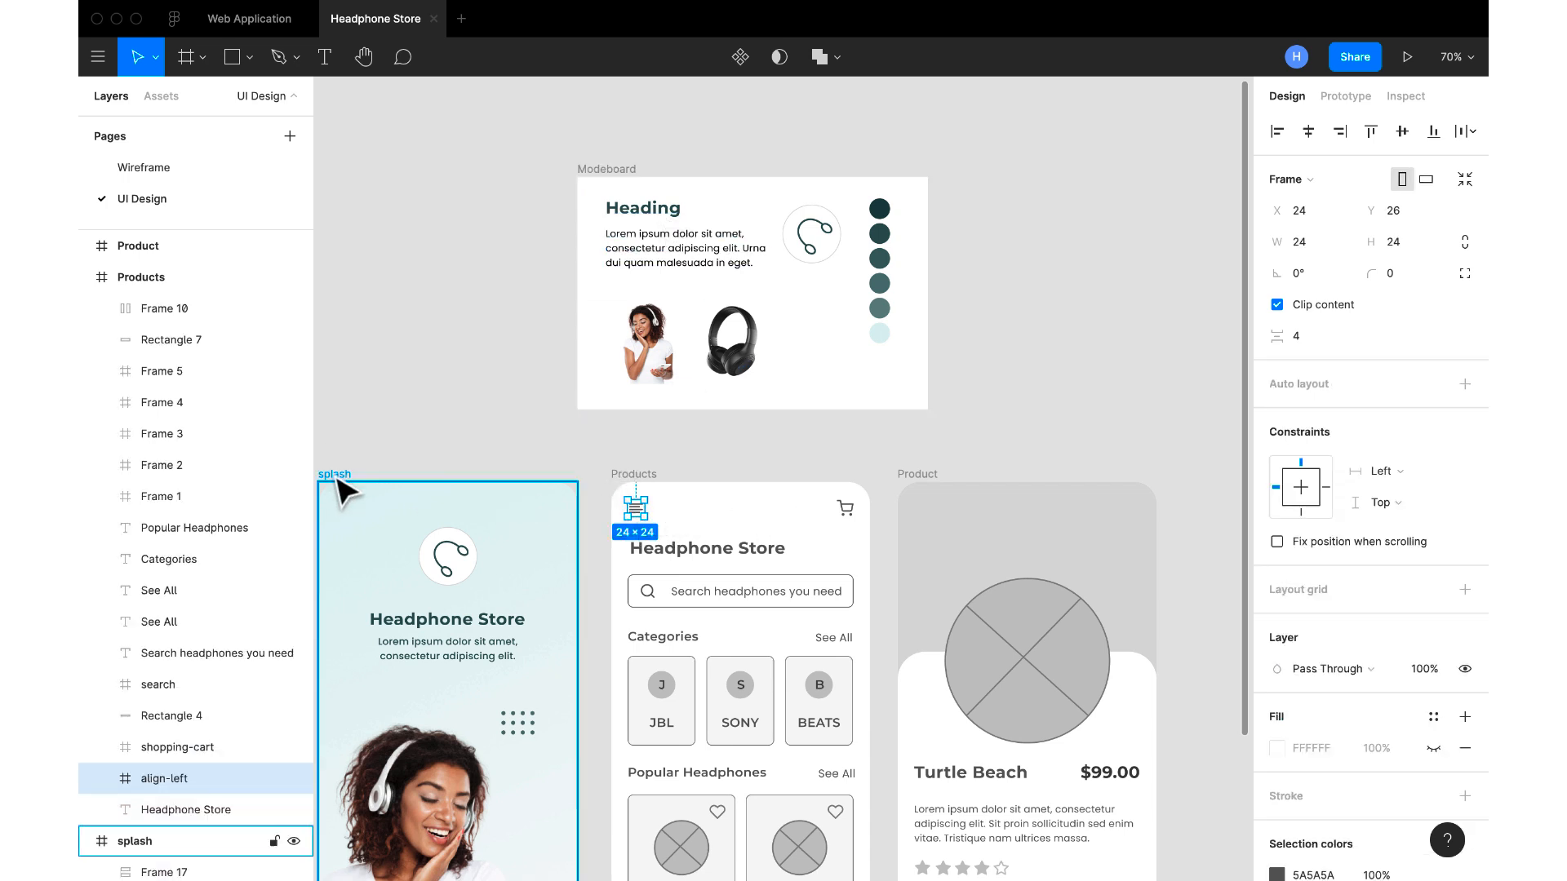
click(1259, 596)
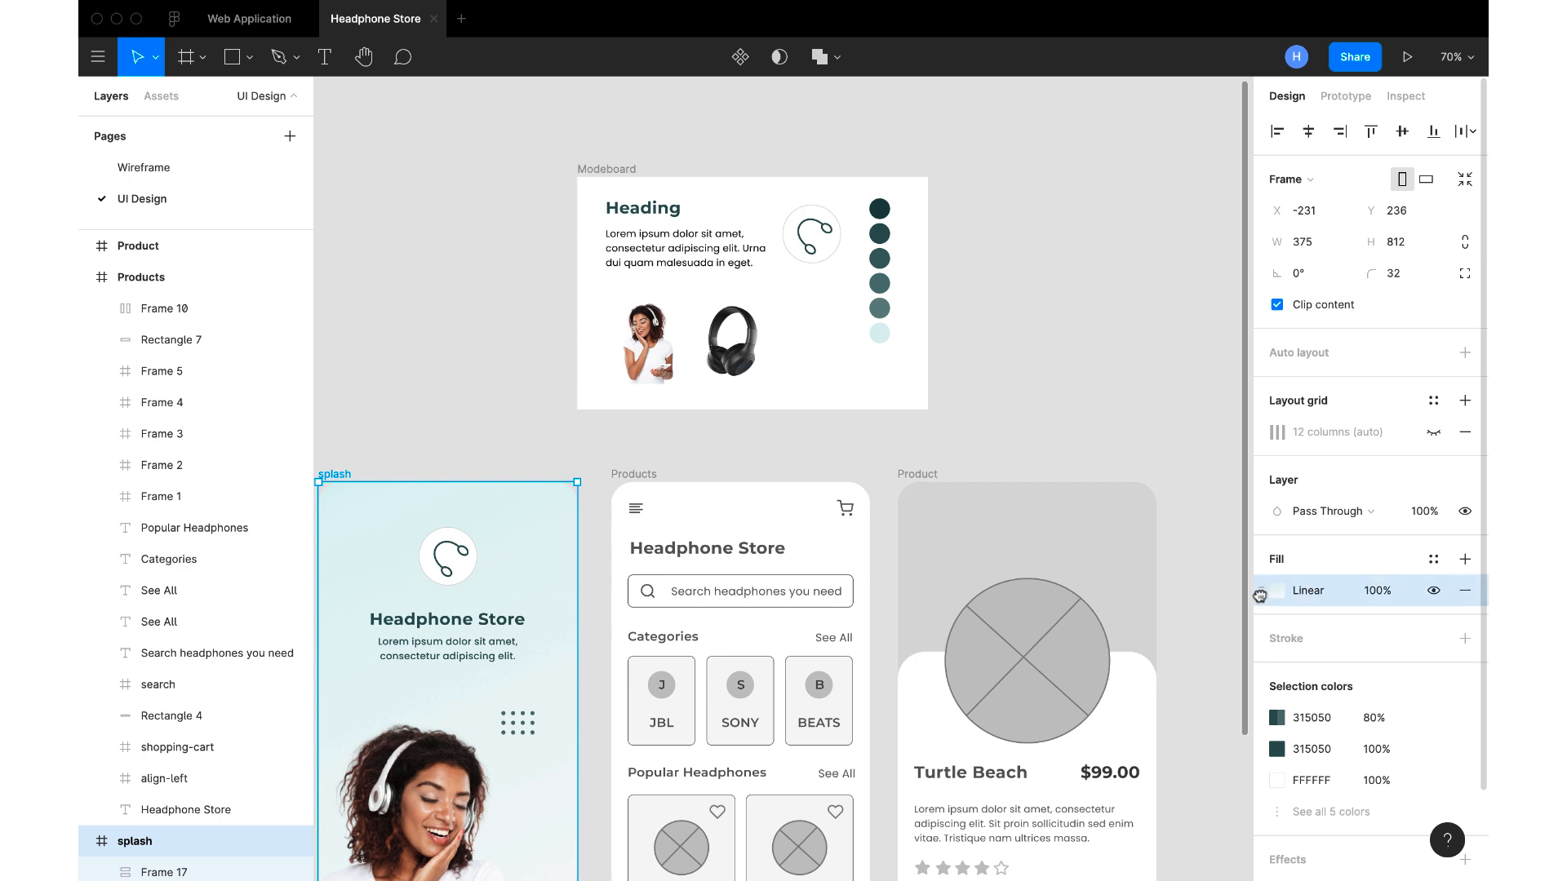
click(640, 480)
click(1259, 594)
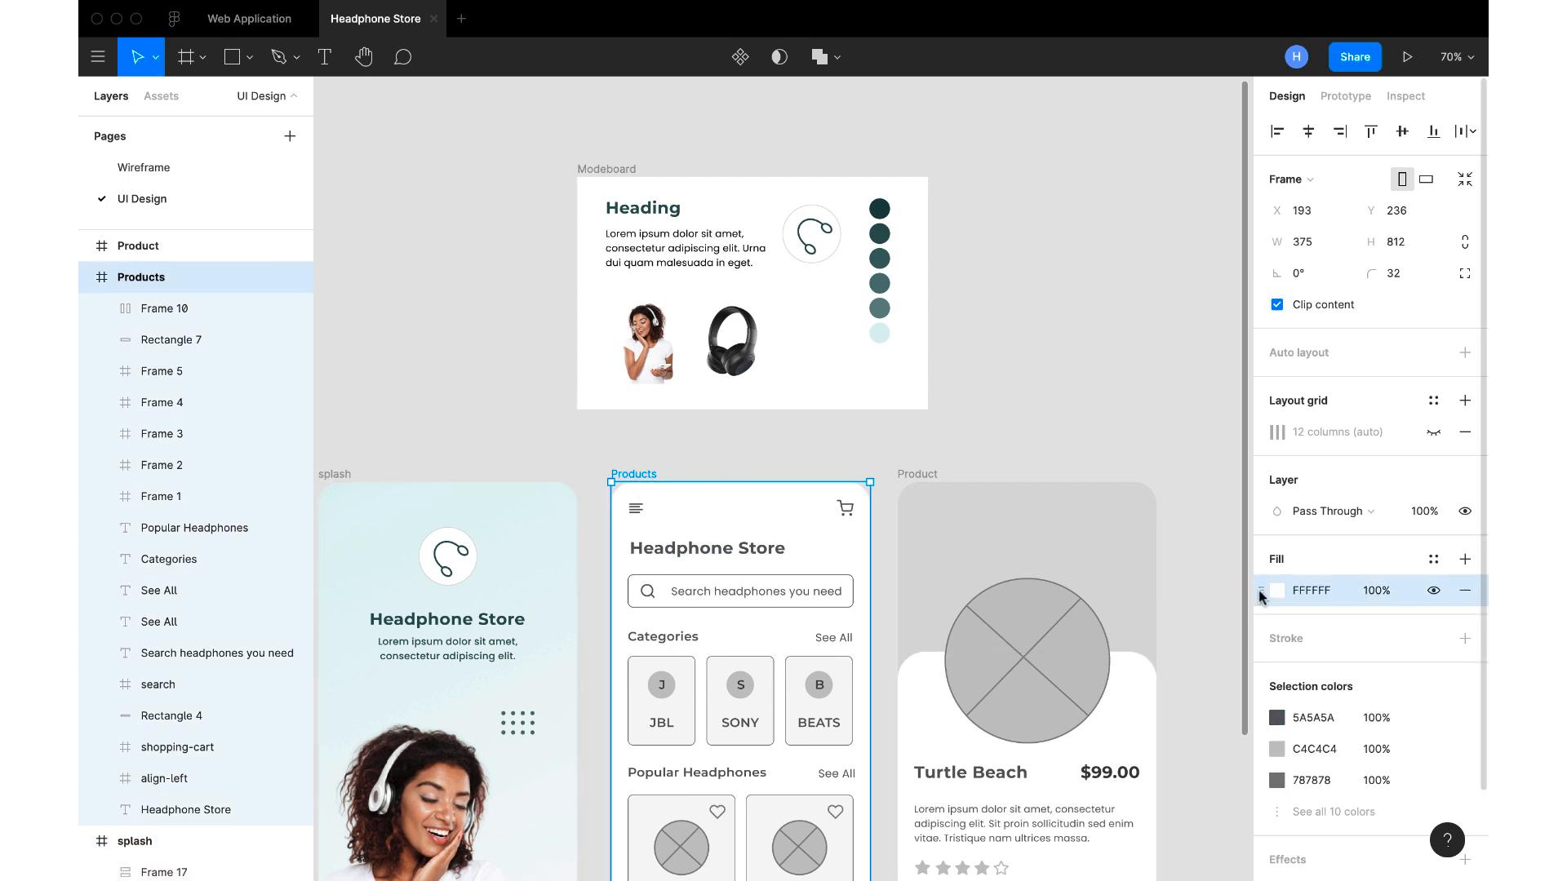
key(ctrl+v)
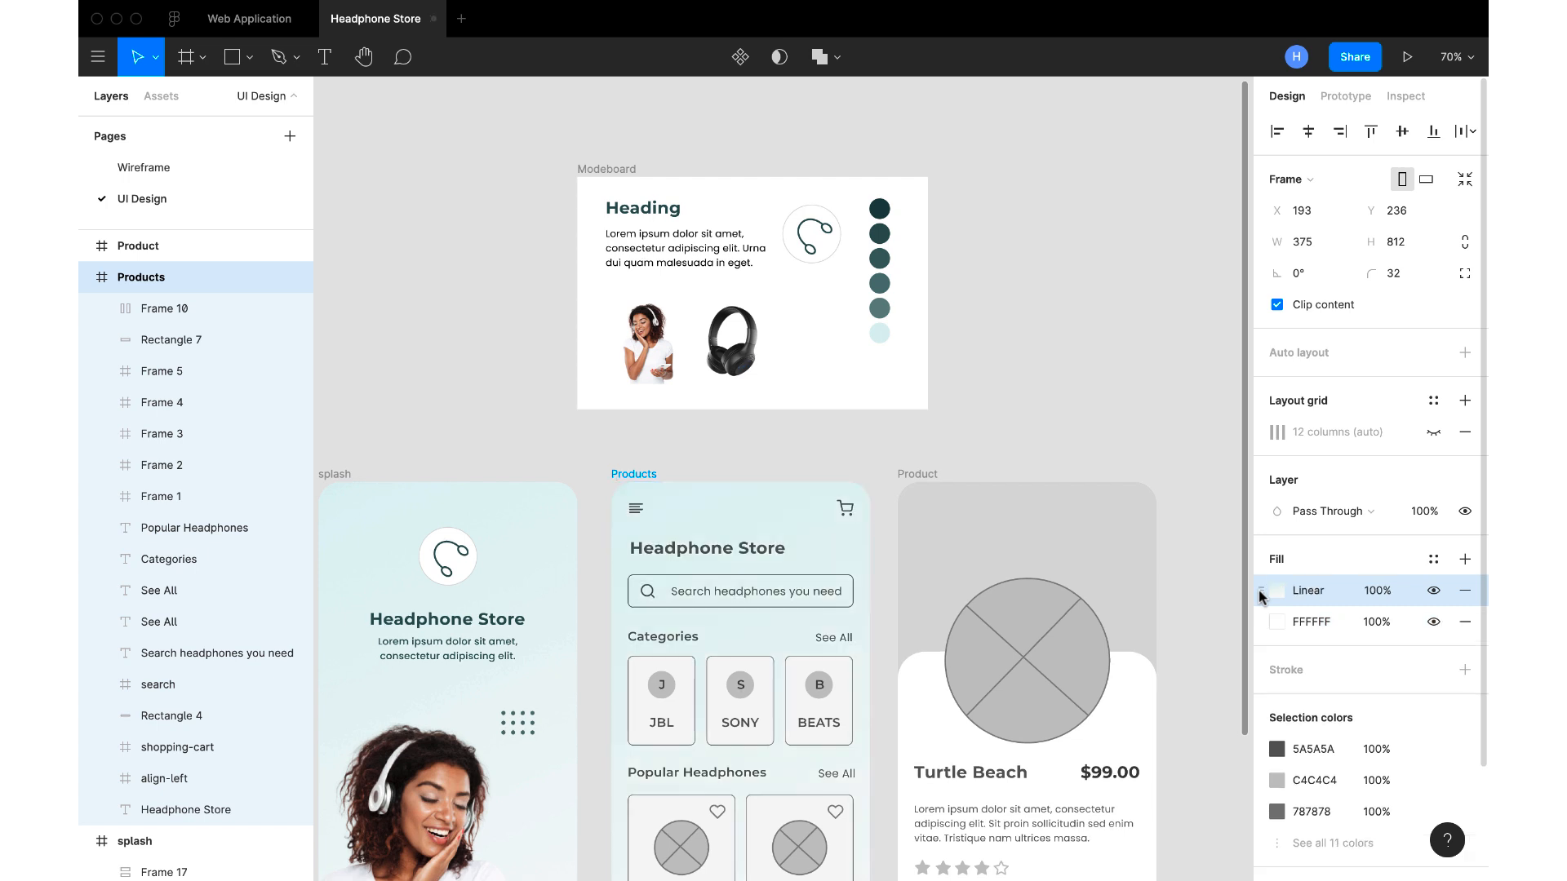
click(1465, 623)
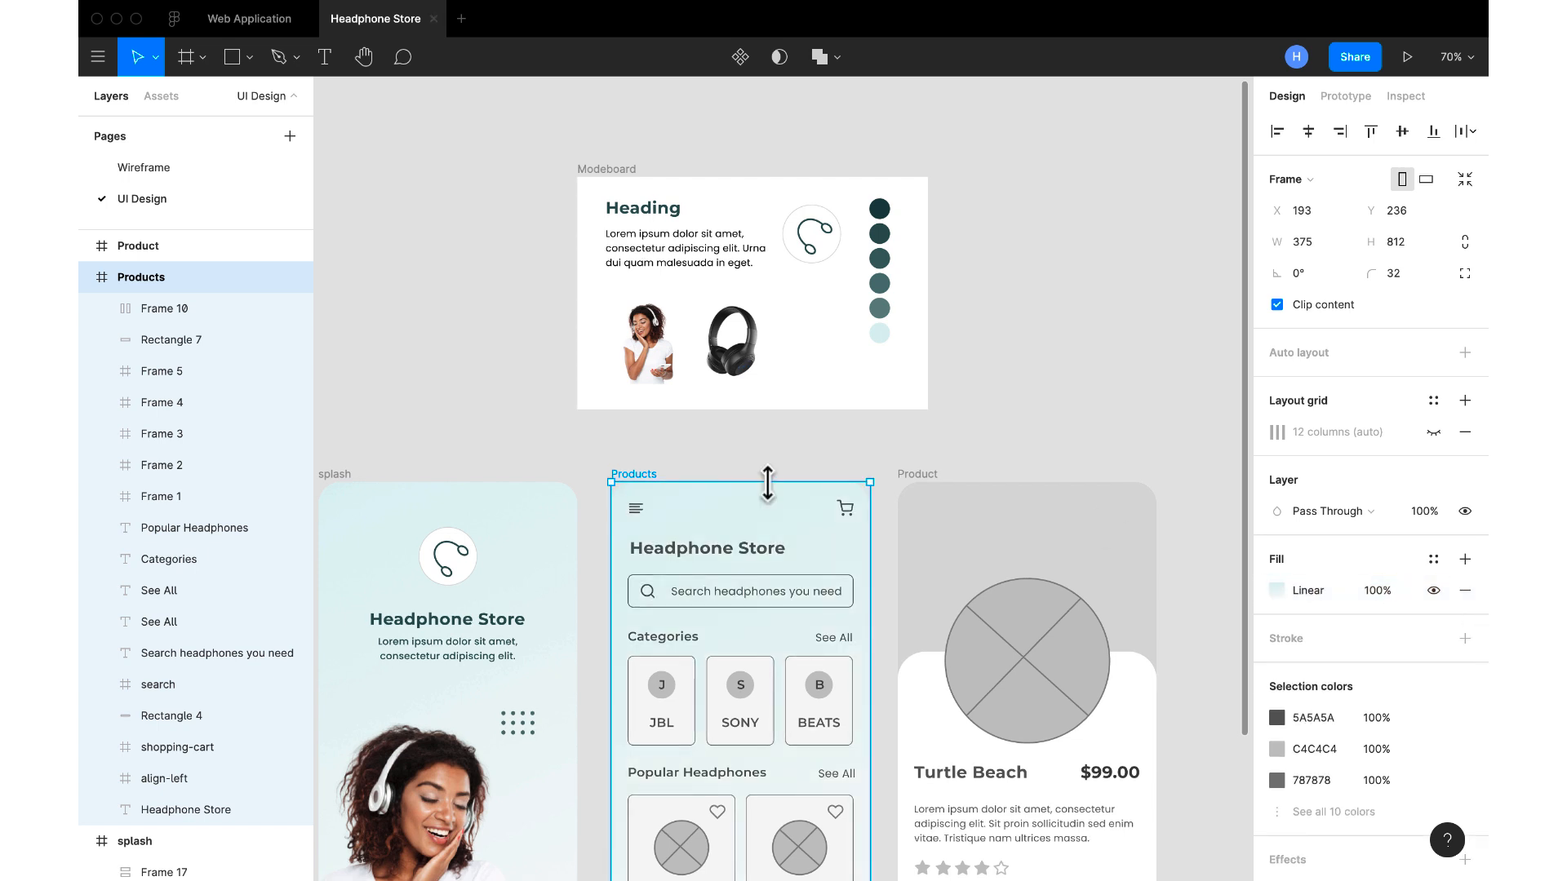
click(637, 514)
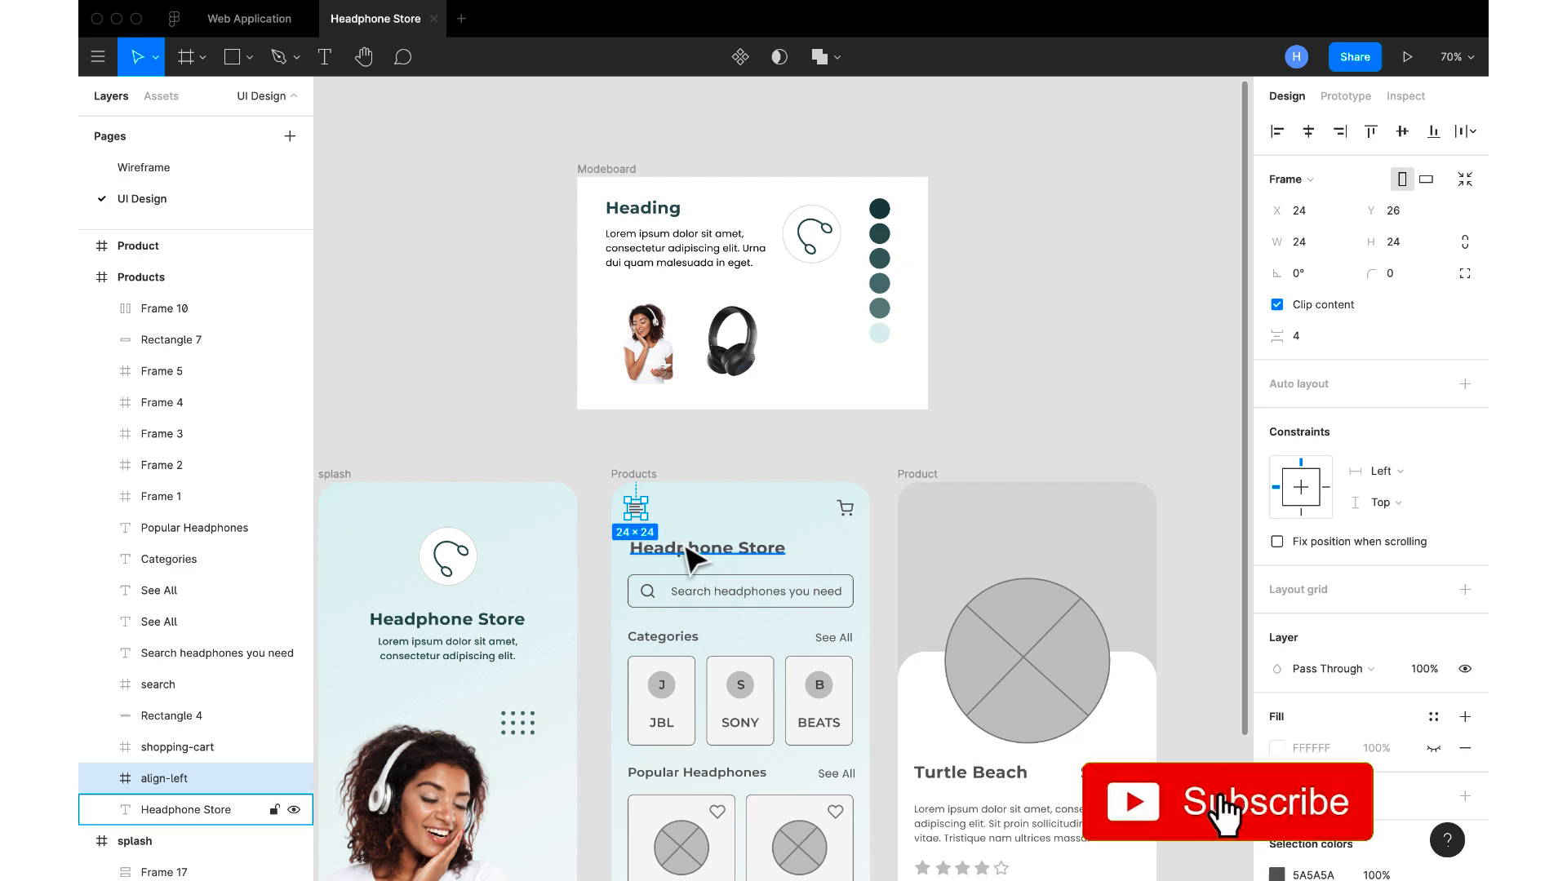
shift+click(690, 548)
shift+click(845, 509)
shift+click(832, 638)
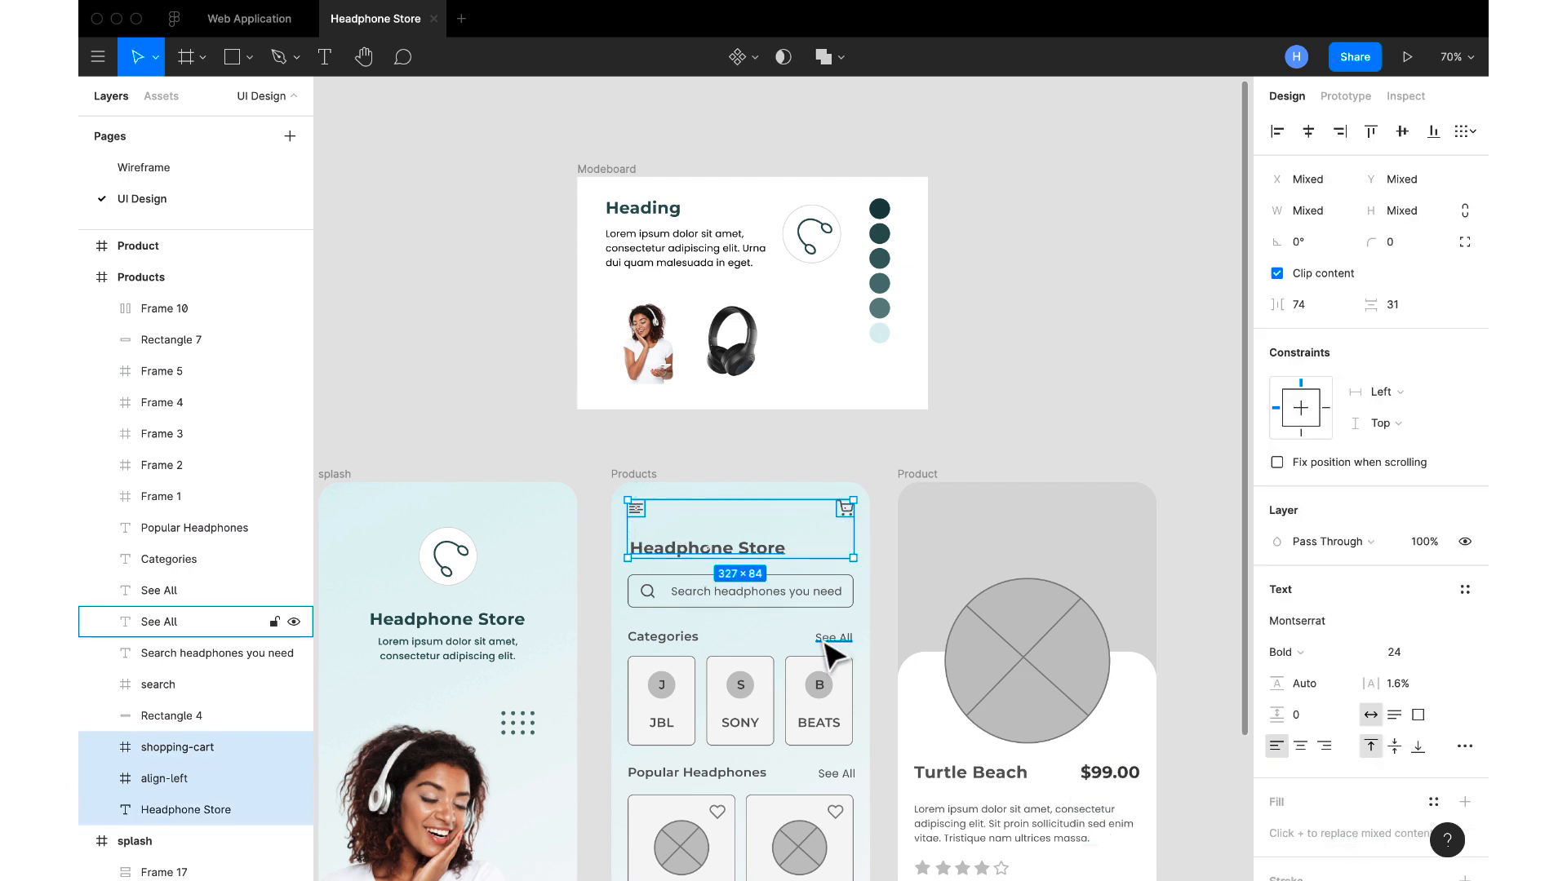
shift+click(657, 639)
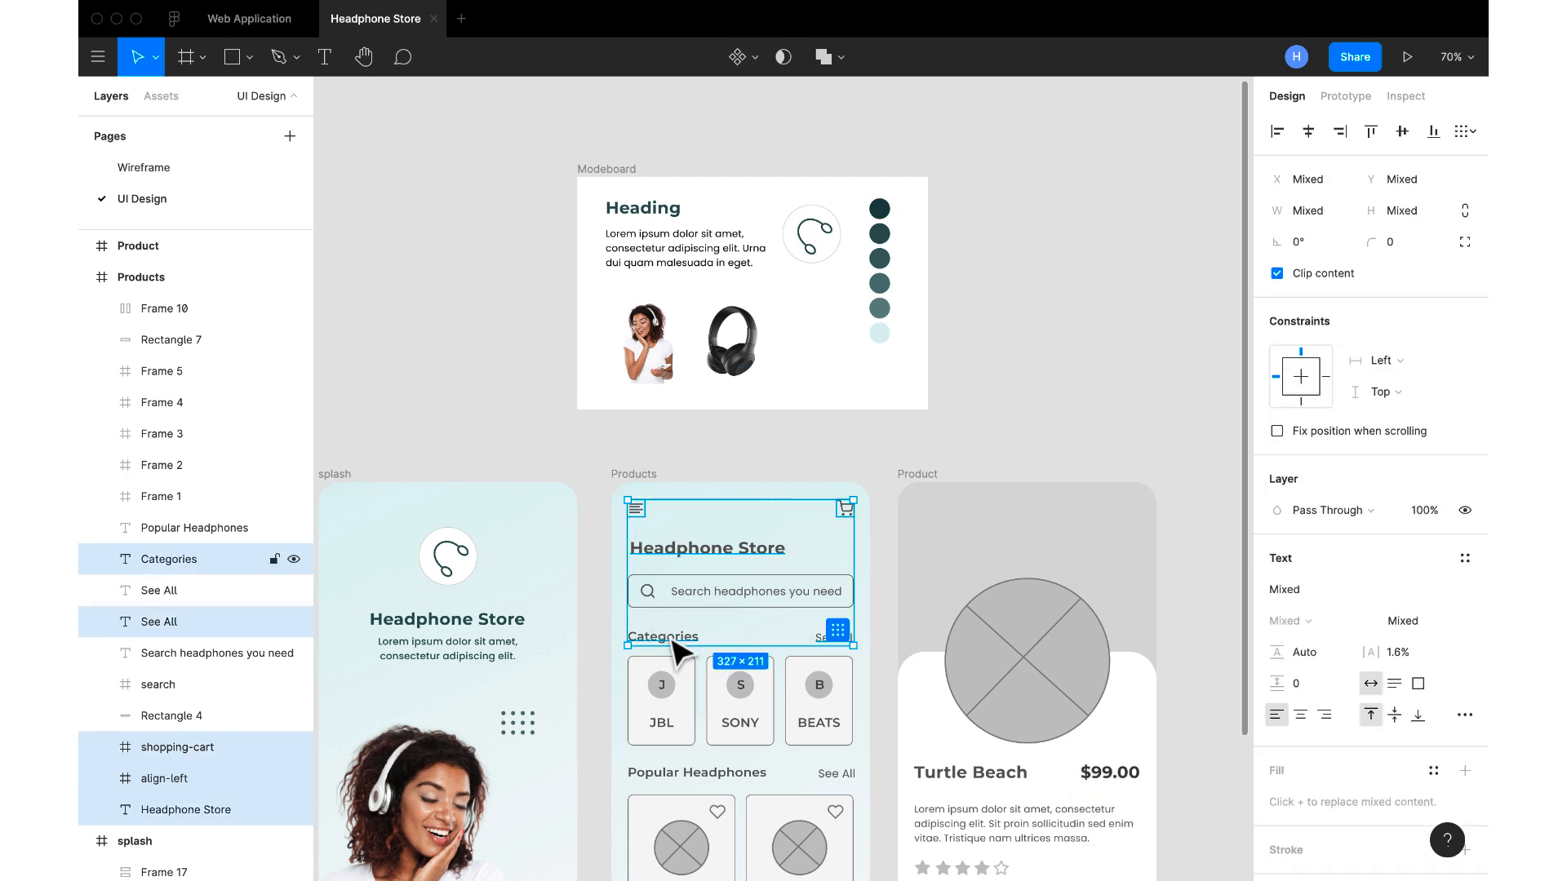
scroll(674, 644, down, 3)
scroll(675, 649, down, 3)
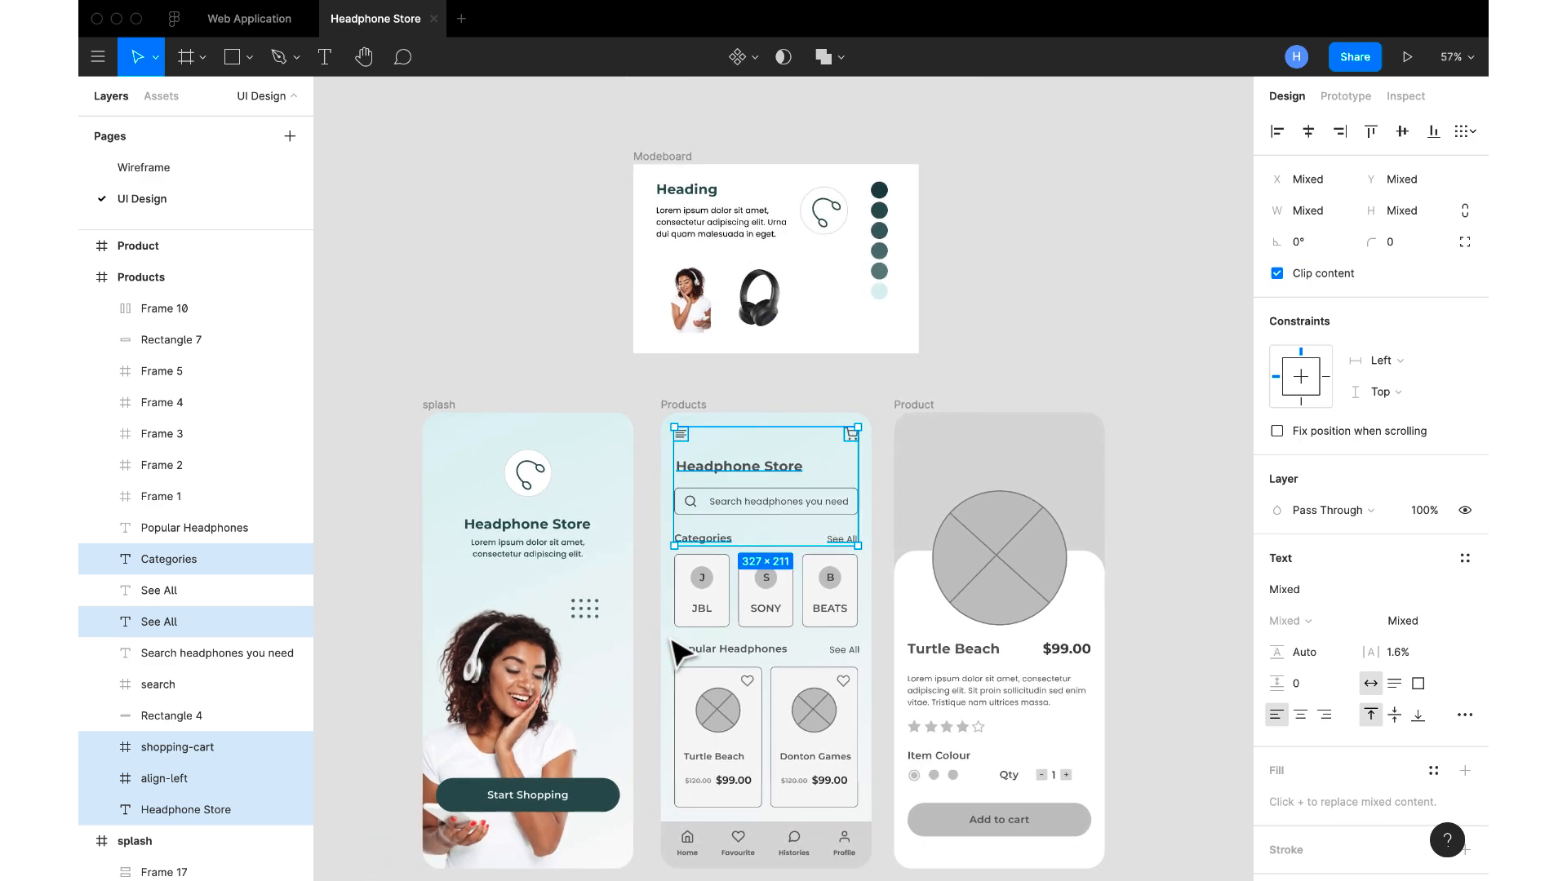
scroll(675, 649, down, 2)
shift+click(750, 597)
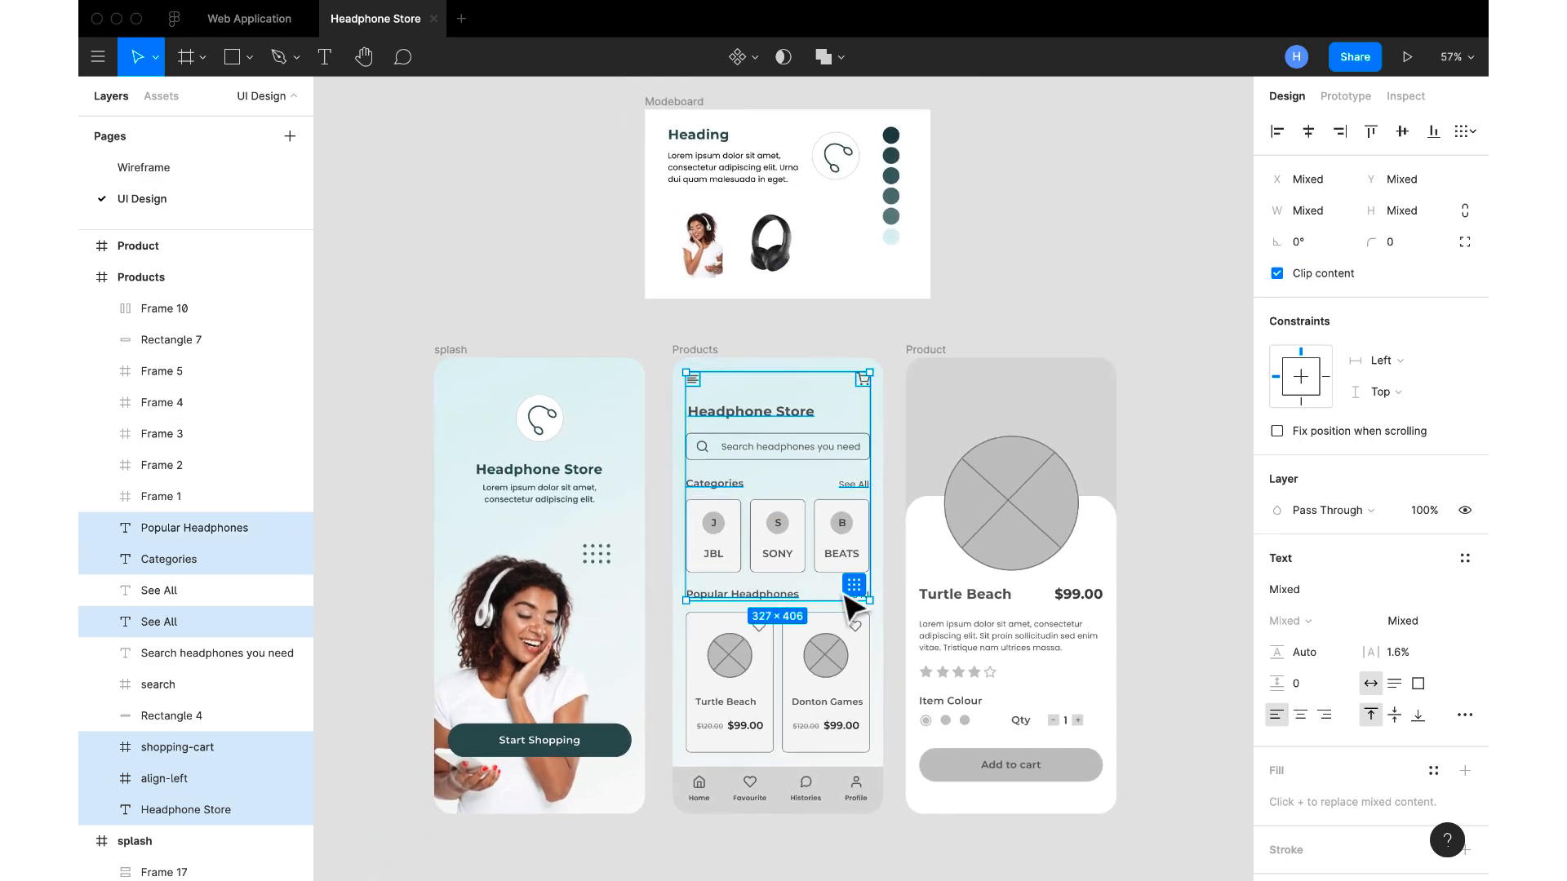
click(855, 590)
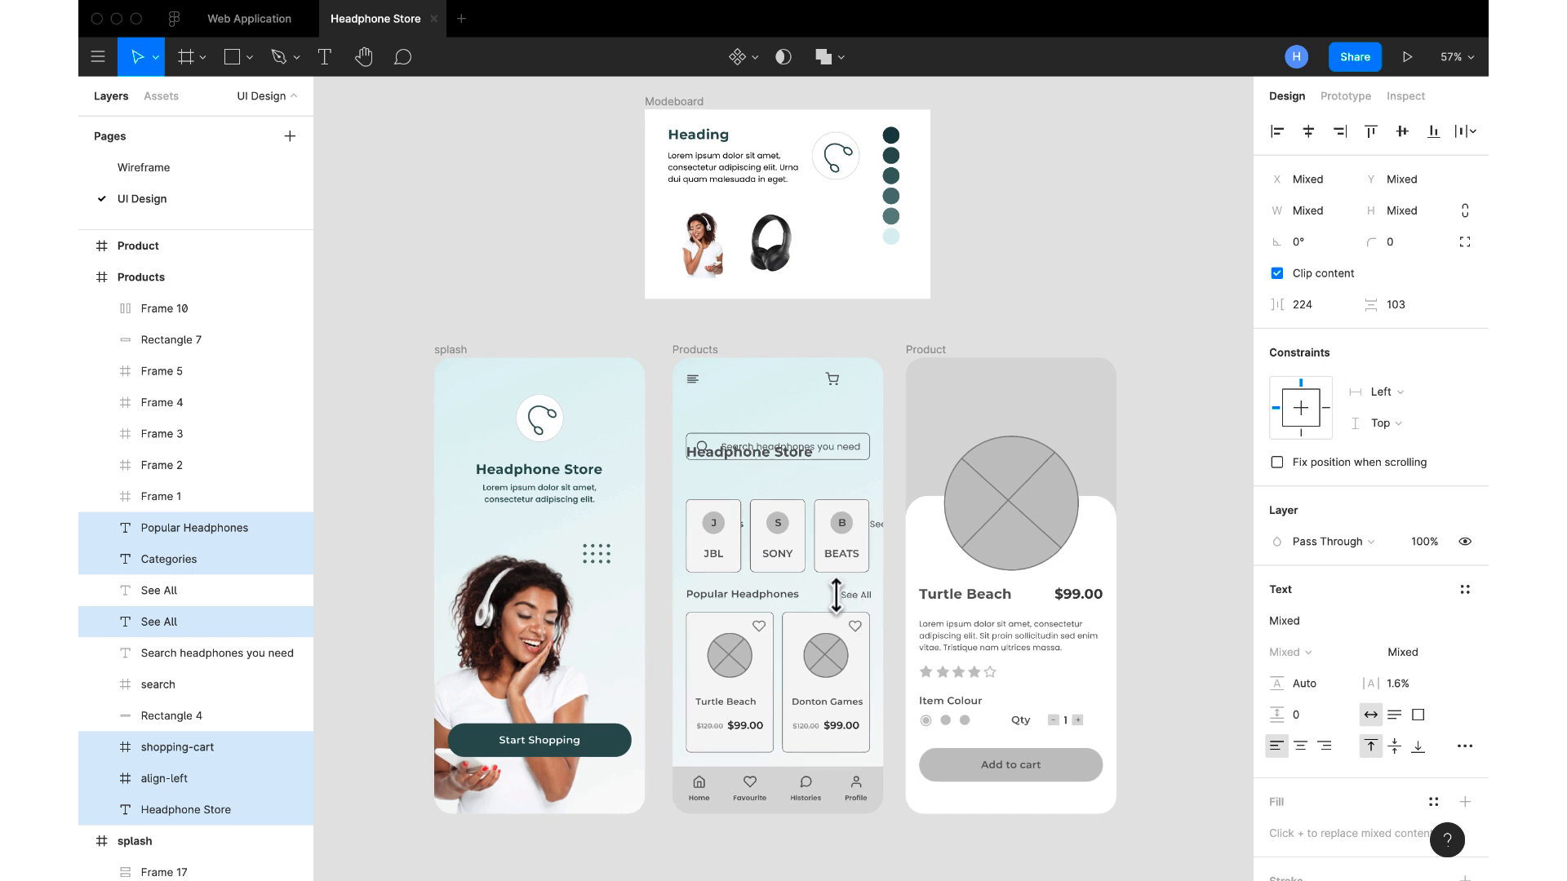
key(super+z)
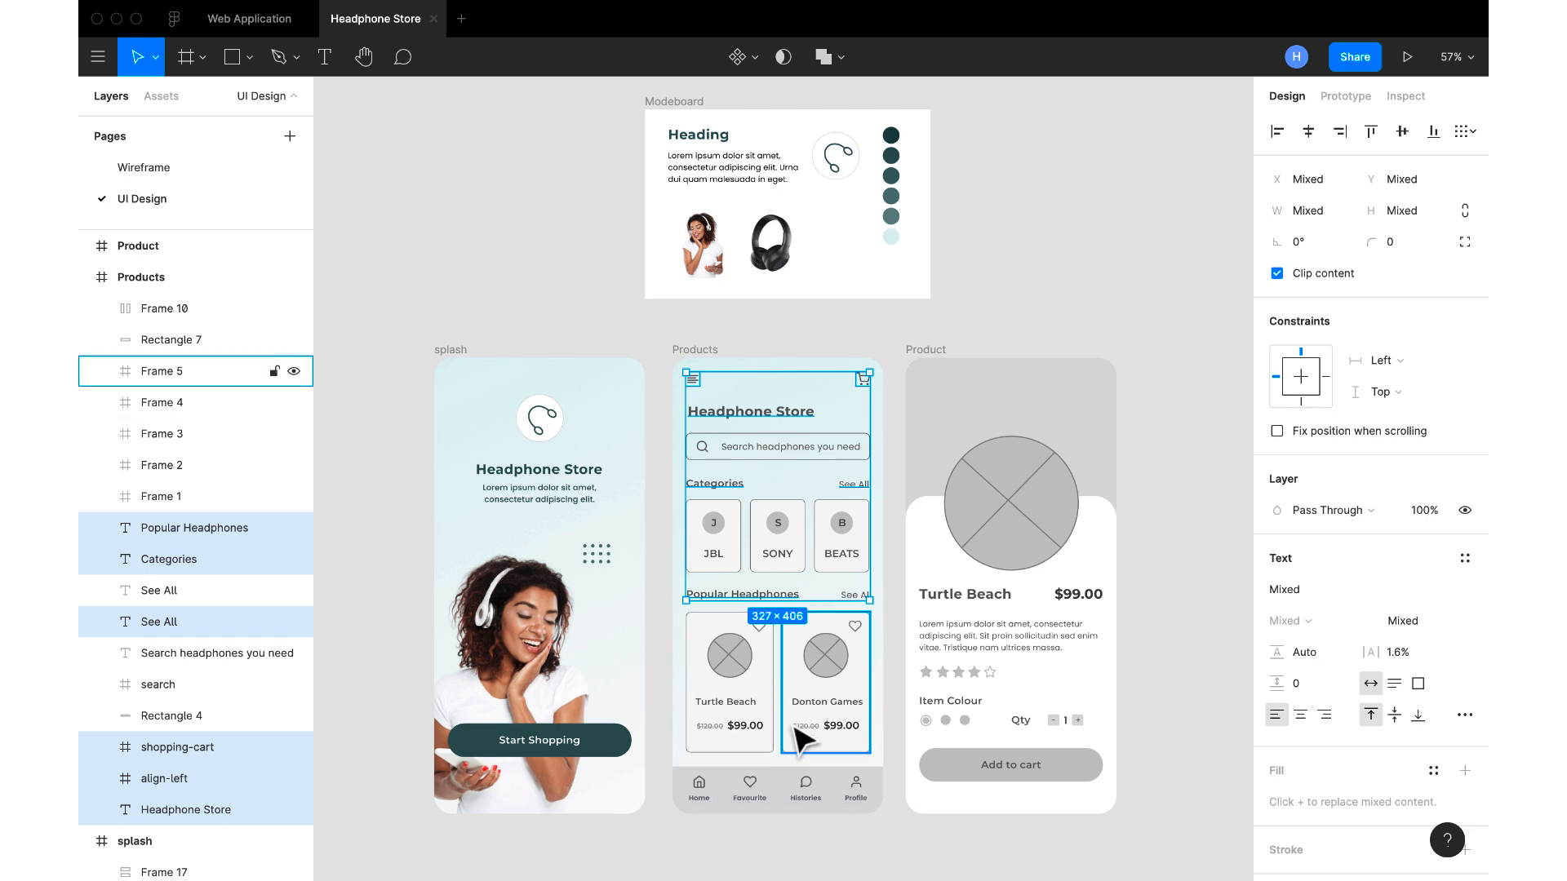
shift+click(790, 796)
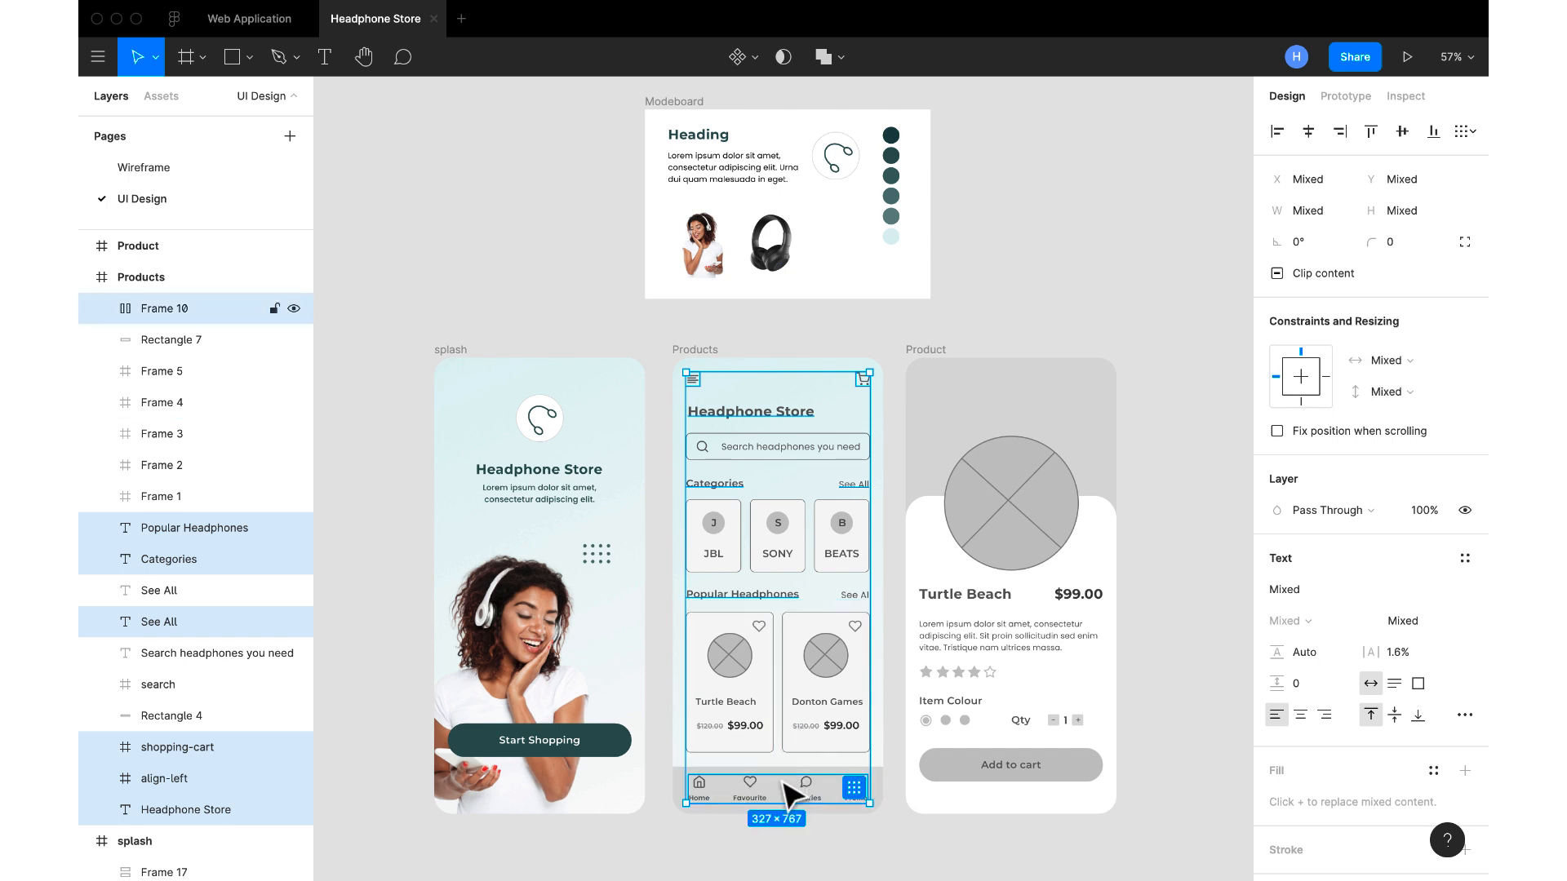
click(699, 796)
Recolour the Products screen's menu and cart icons, title, Categories and Popular Headphones headings and both See All labels with the moodboard's 315050 swatch
click(692, 379)
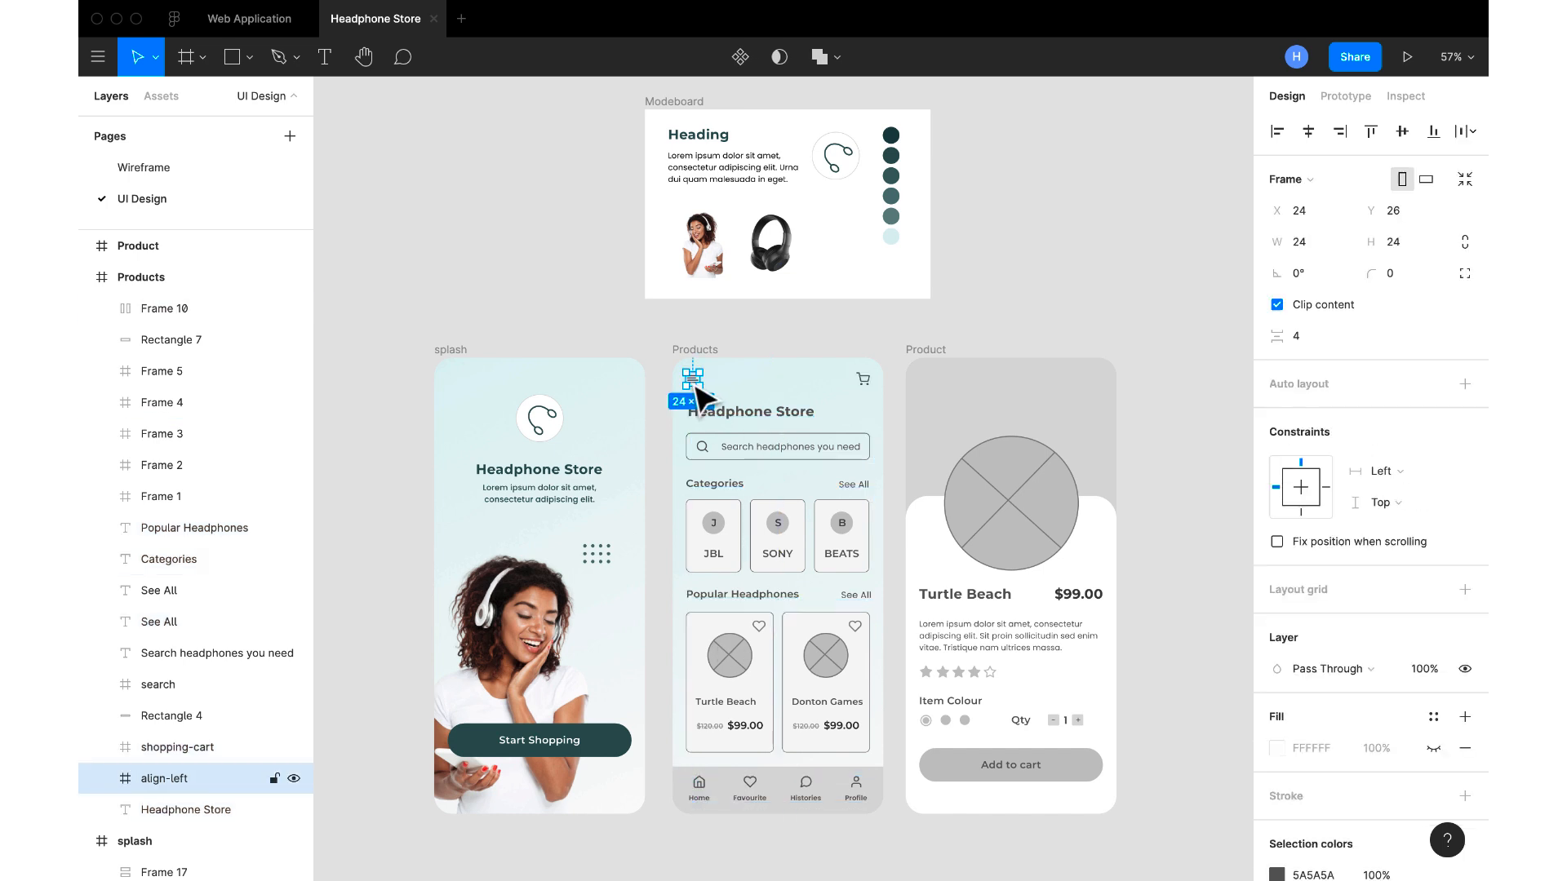
shift+click(864, 380)
shift+click(804, 412)
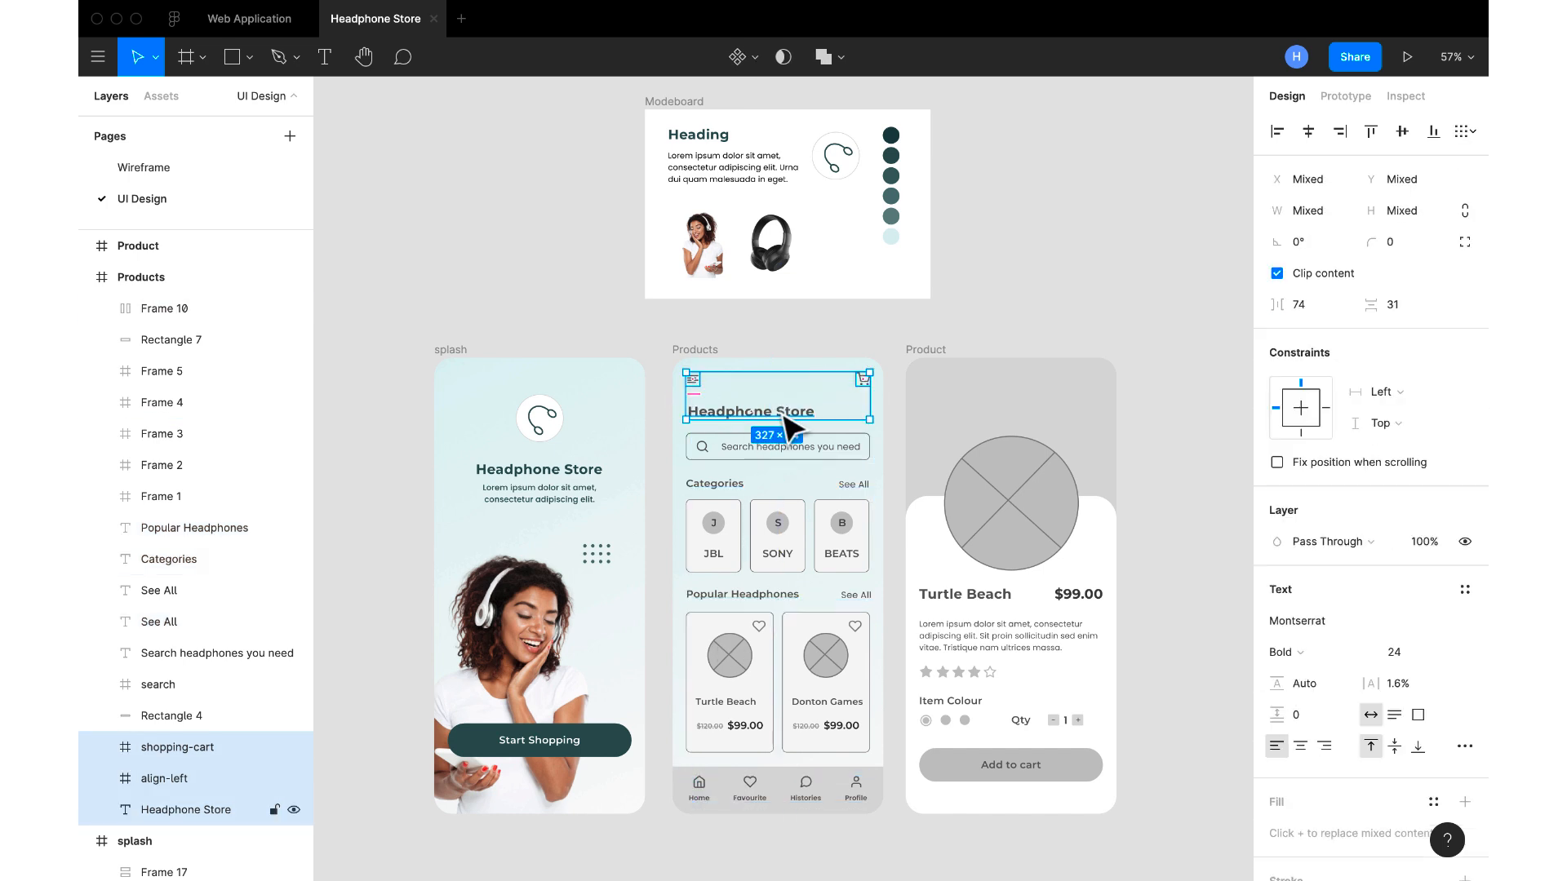
shift+click(728, 483)
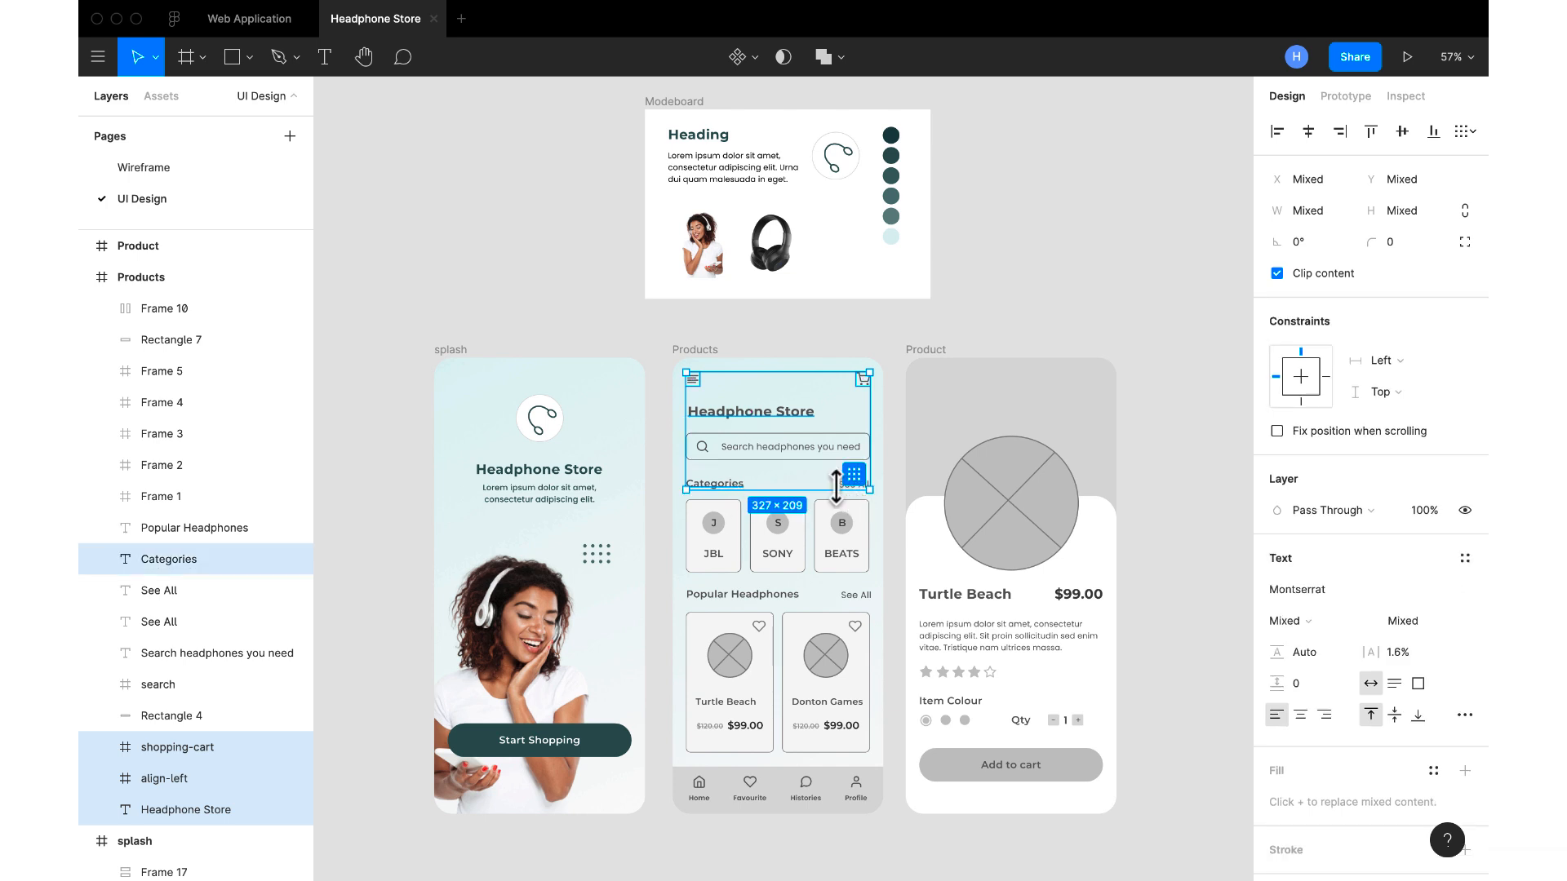
shift+click(741, 594)
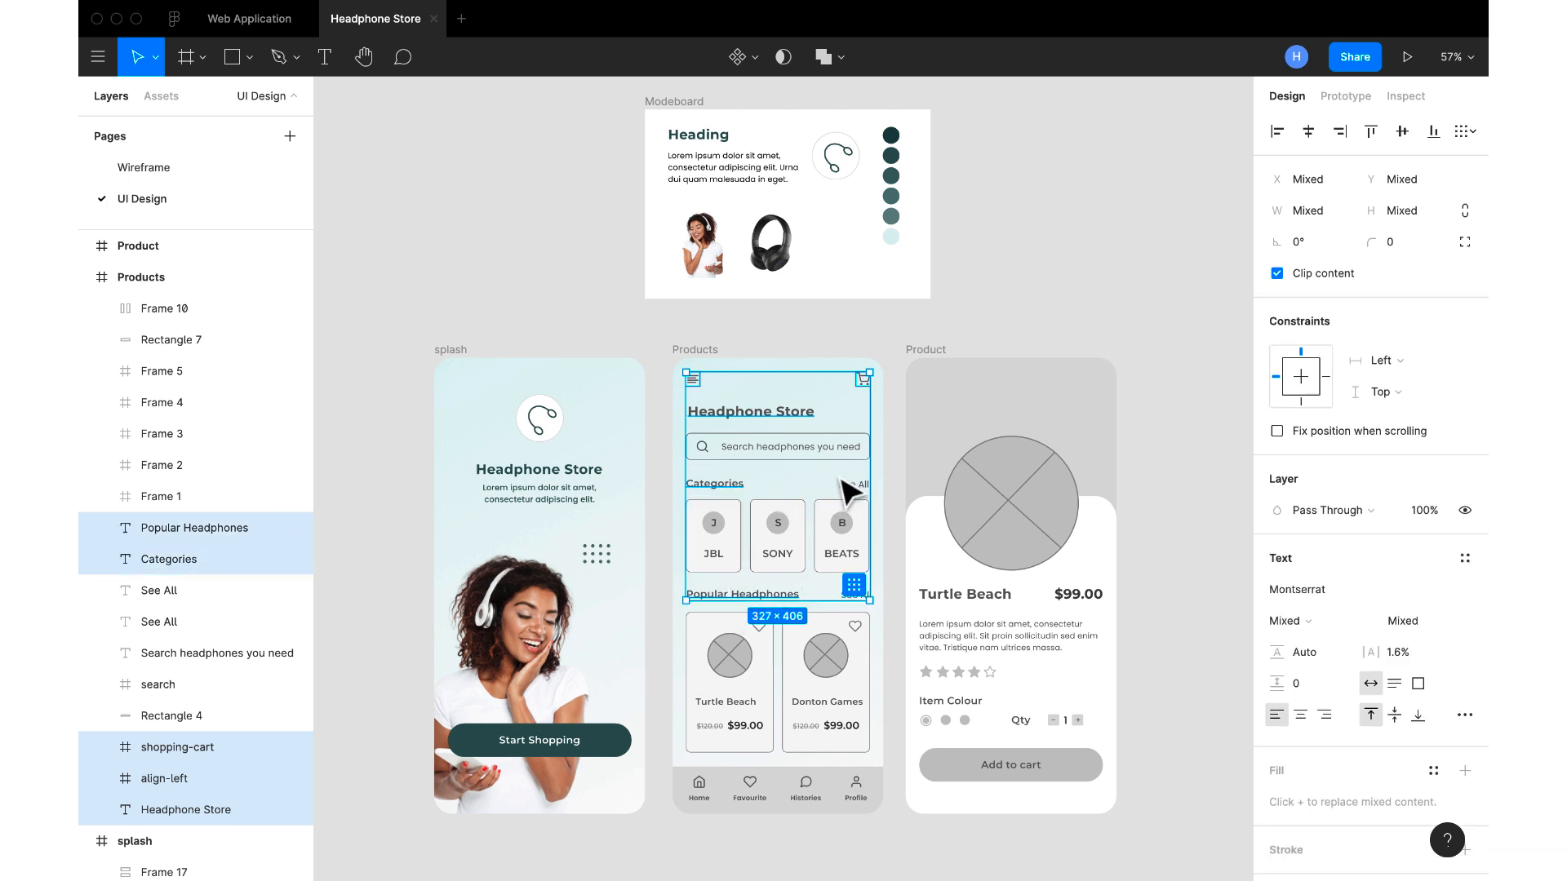
shift+click(853, 595)
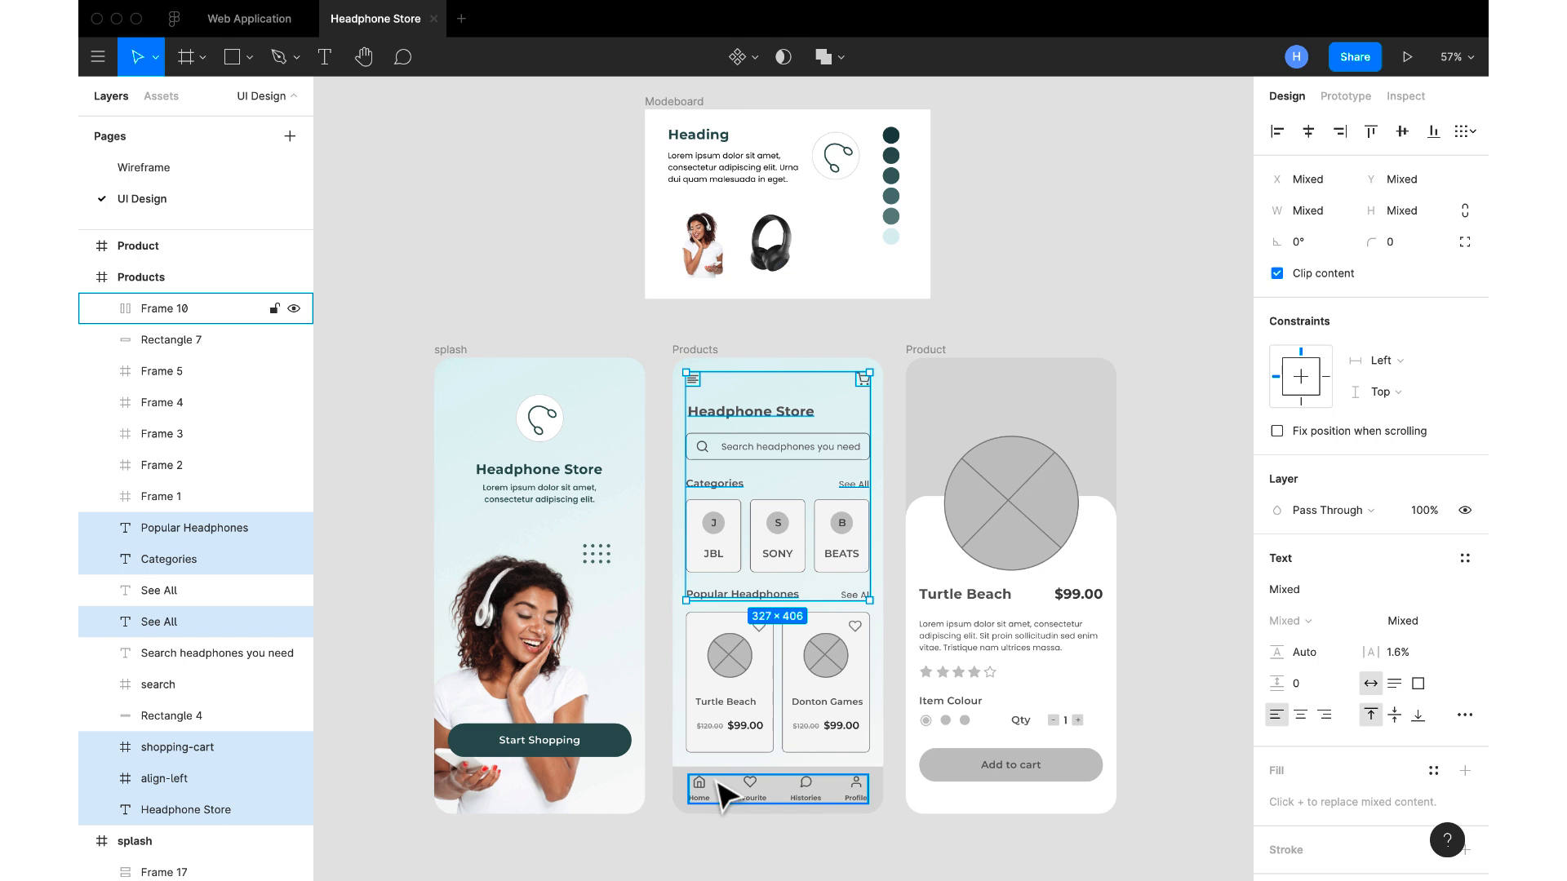
shift+click(677, 775)
shift+click(854, 602)
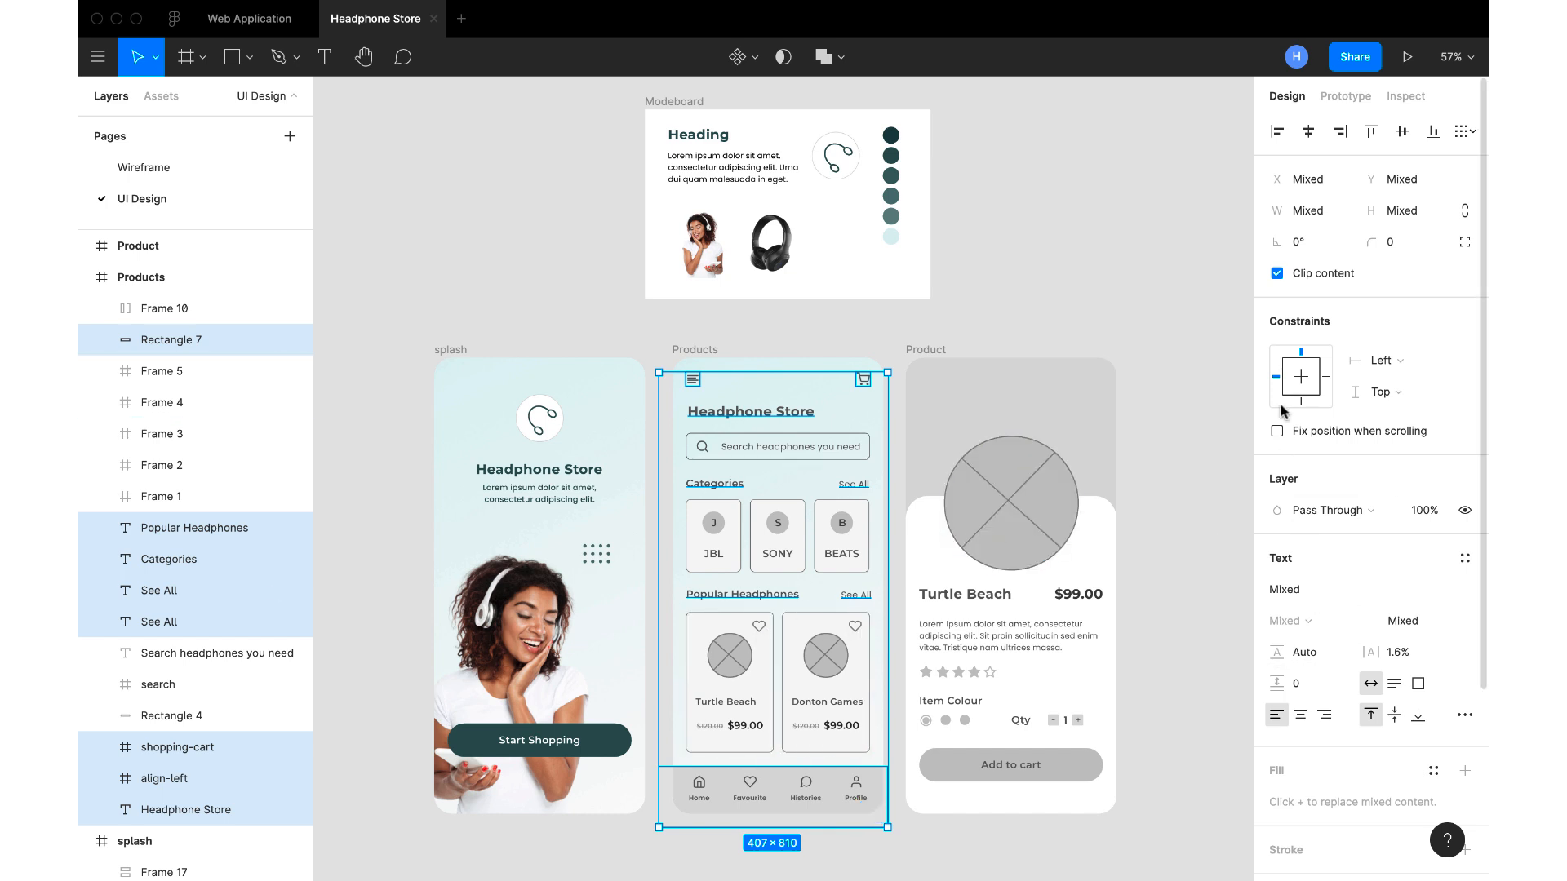
scroll(1335, 514, down, 3)
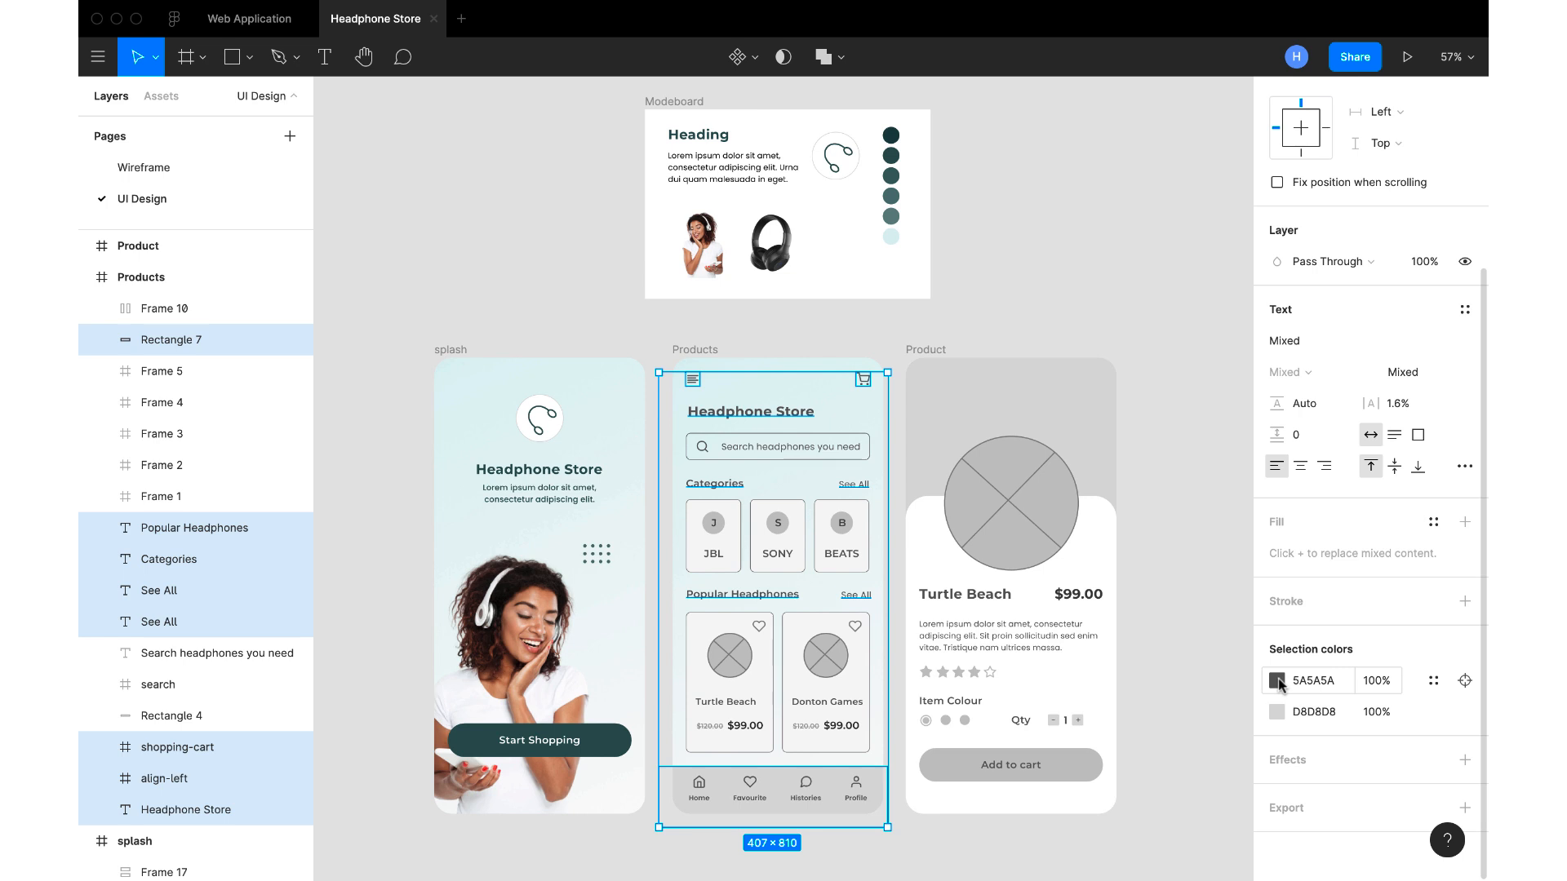
click(1277, 680)
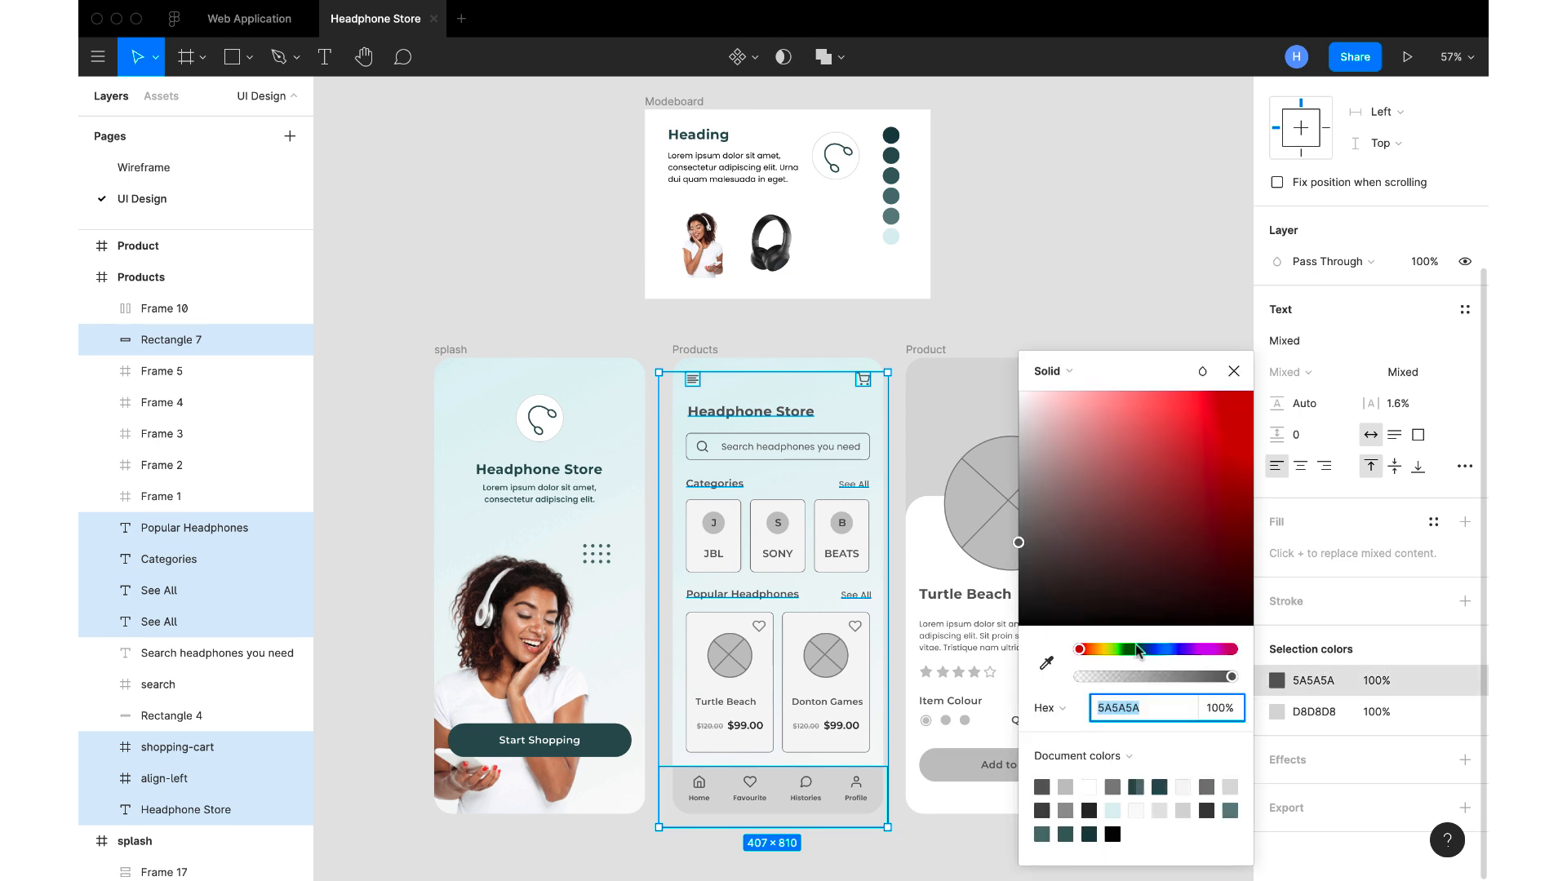
click(1046, 663)
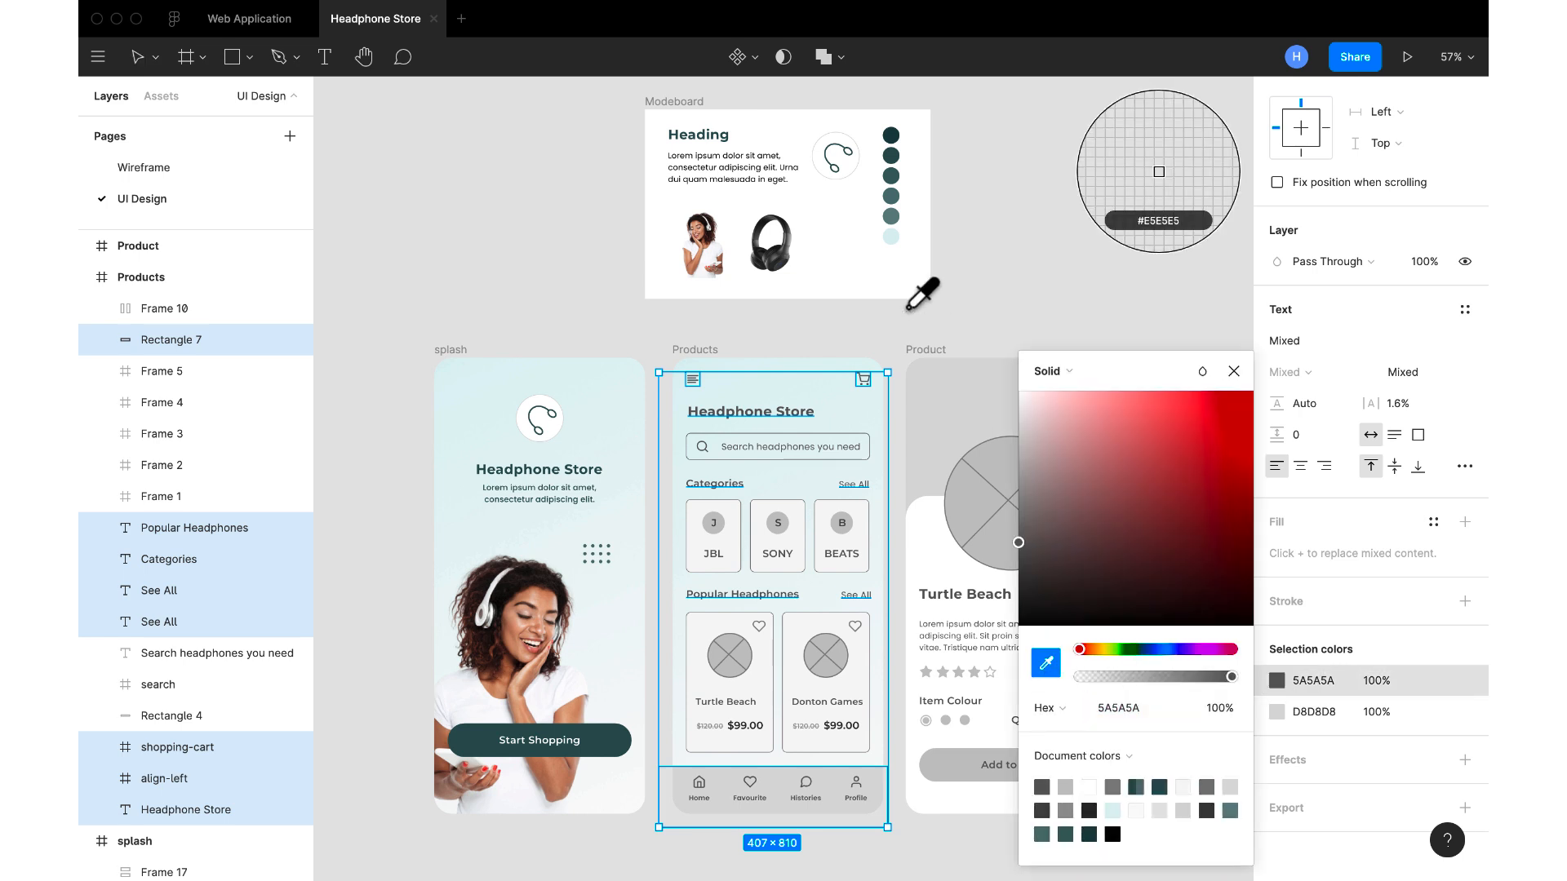
click(891, 156)
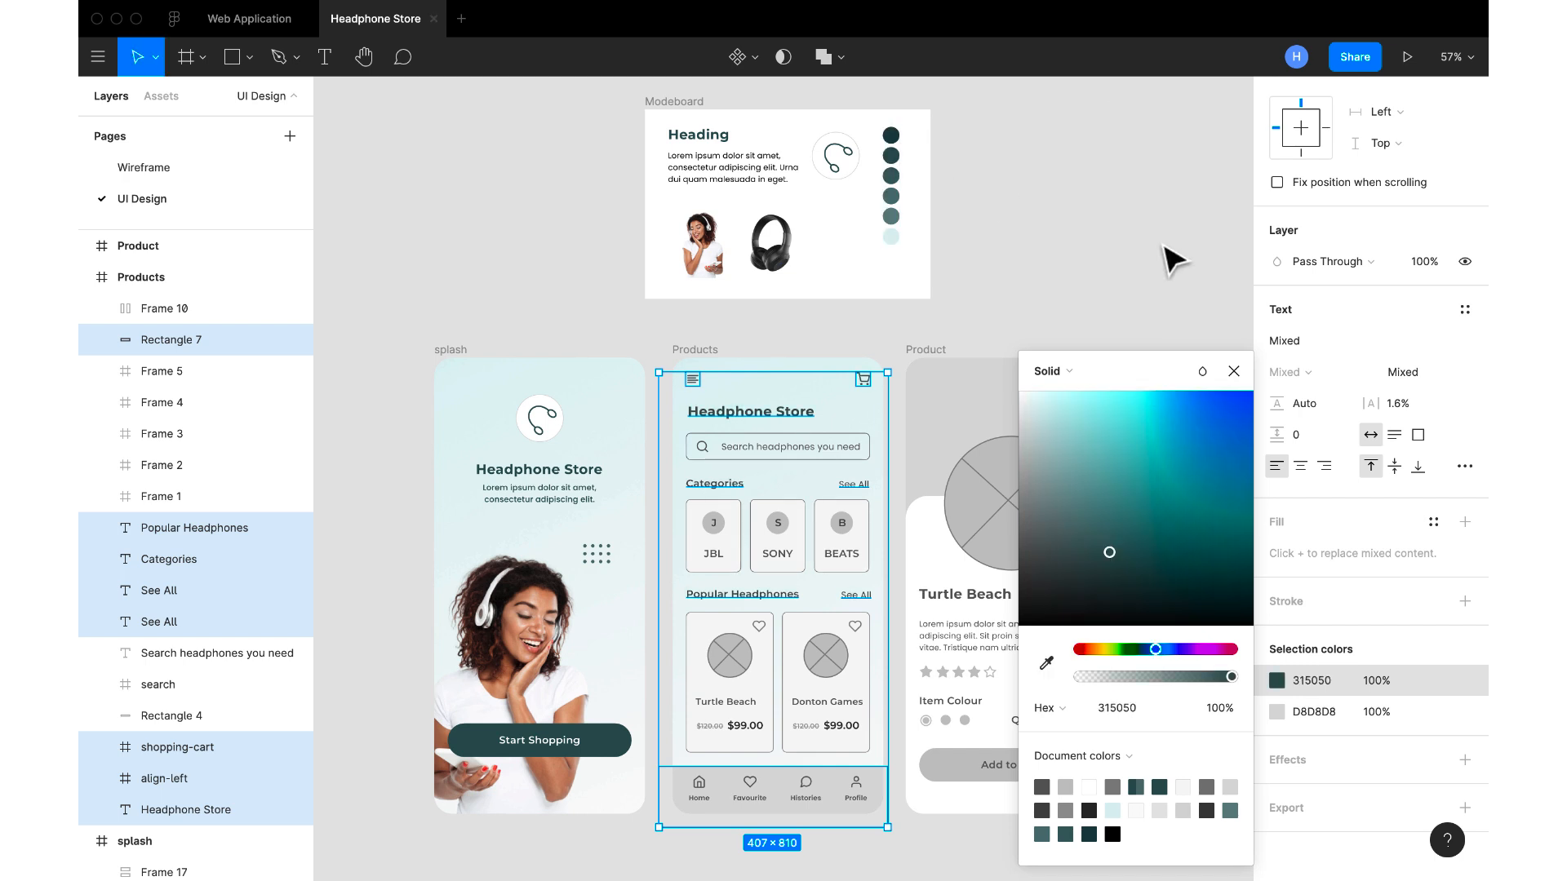
click(1230, 372)
click(1134, 312)
drag(1131, 307, 1043, 408)
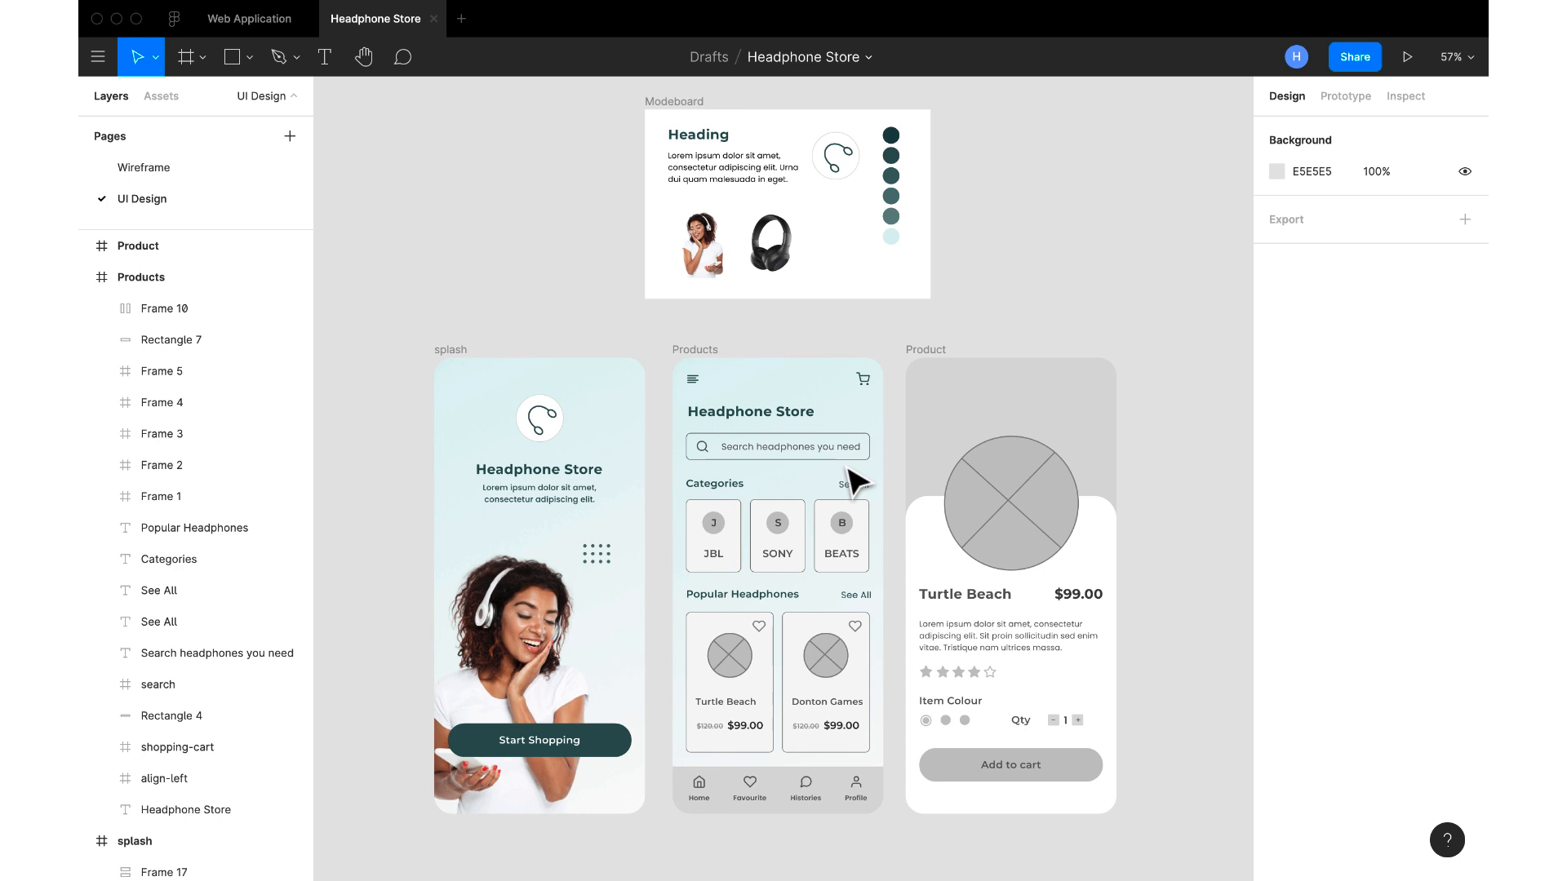
Fill the Products screen's bottom navigation bar rectangle with the moodboard's dark teal 315050
scroll(857, 481, up, 3)
scroll(857, 488, down, 3)
click(779, 767)
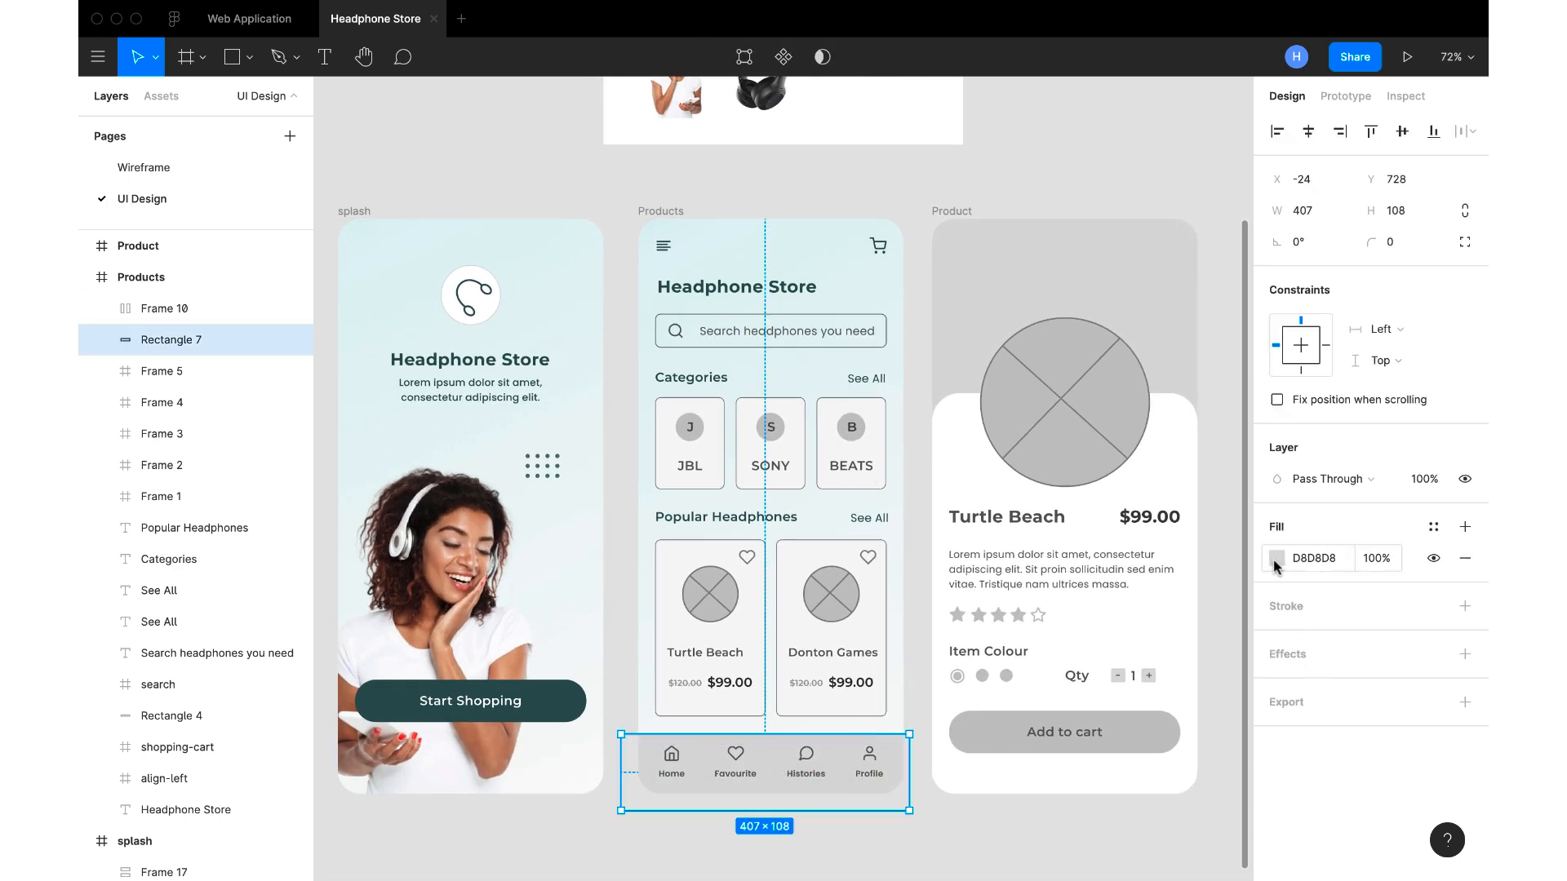
click(1276, 558)
click(1051, 663)
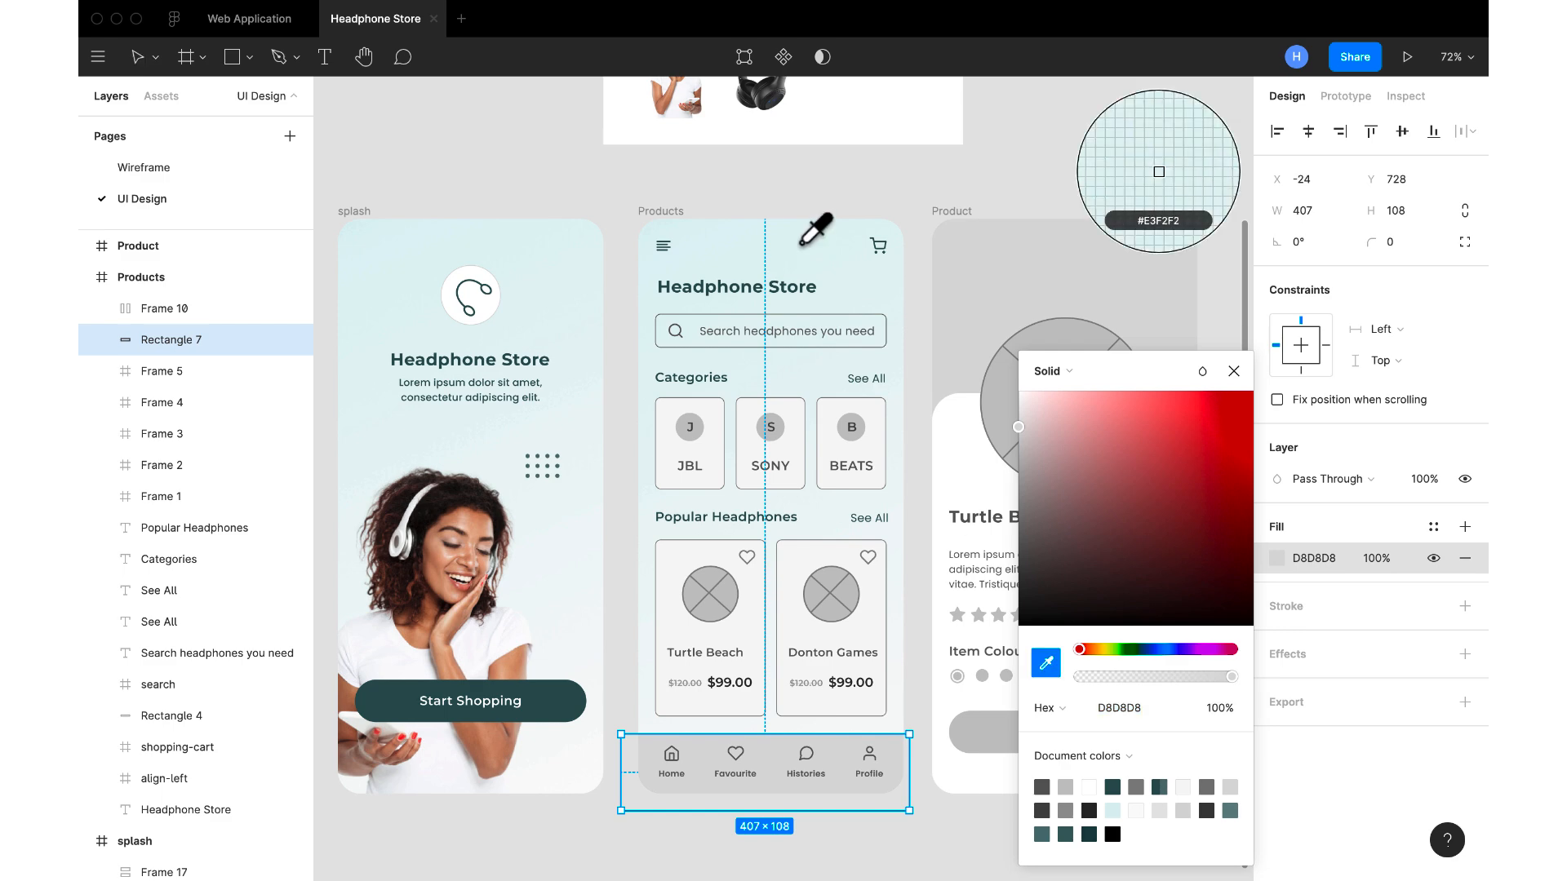
scroll(805, 243, up, 4)
click(912, 112)
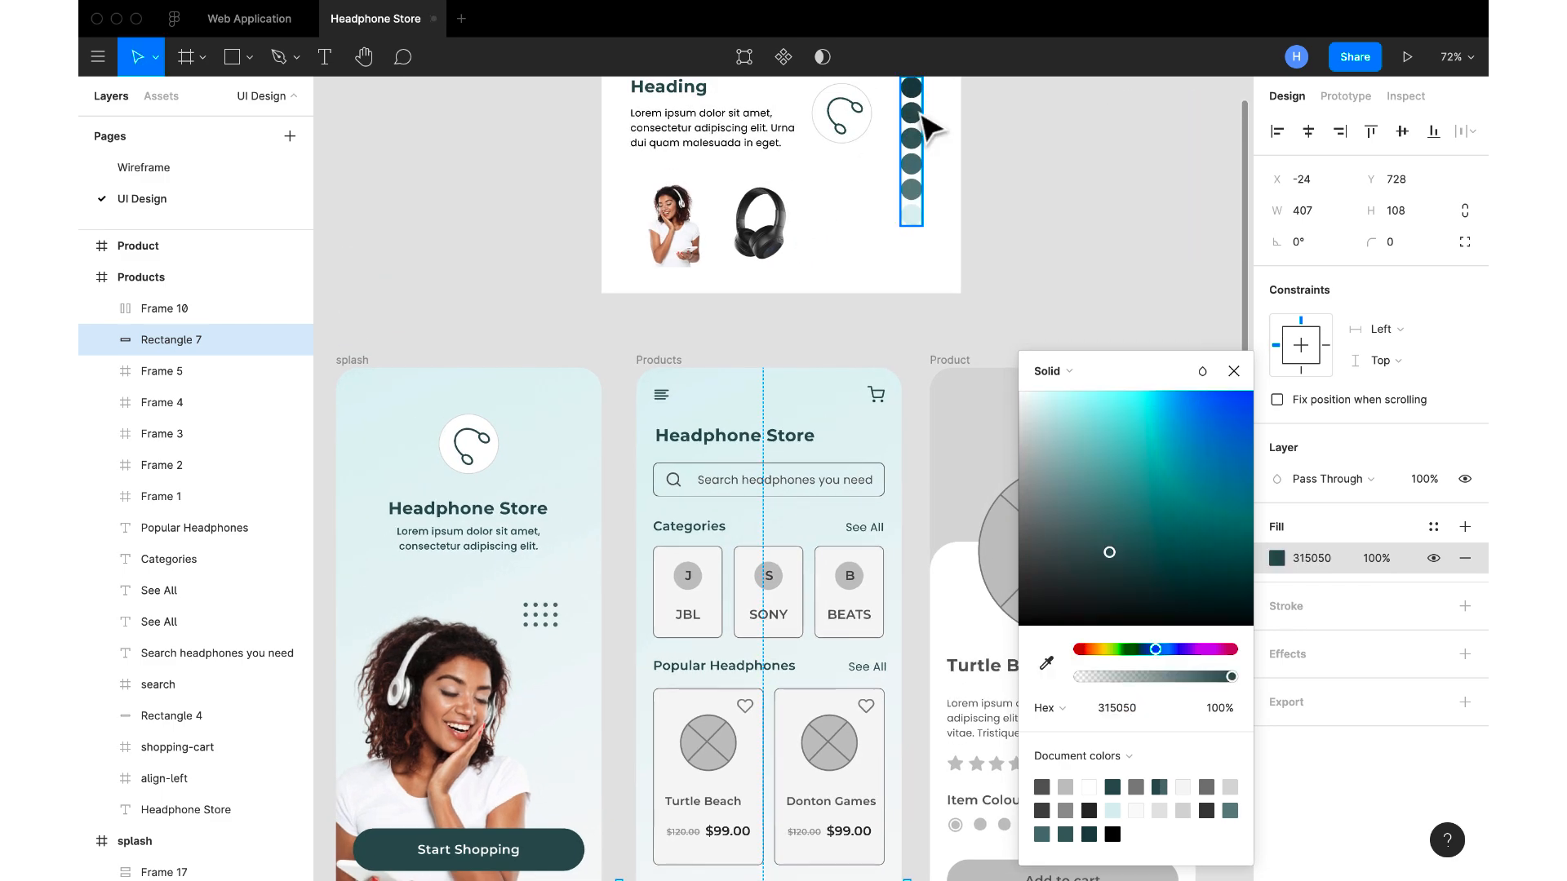
Recolour the Products screen's bottom navigation icons and labels white FFFFFF, sampled from the moodboard's background
click(1234, 371)
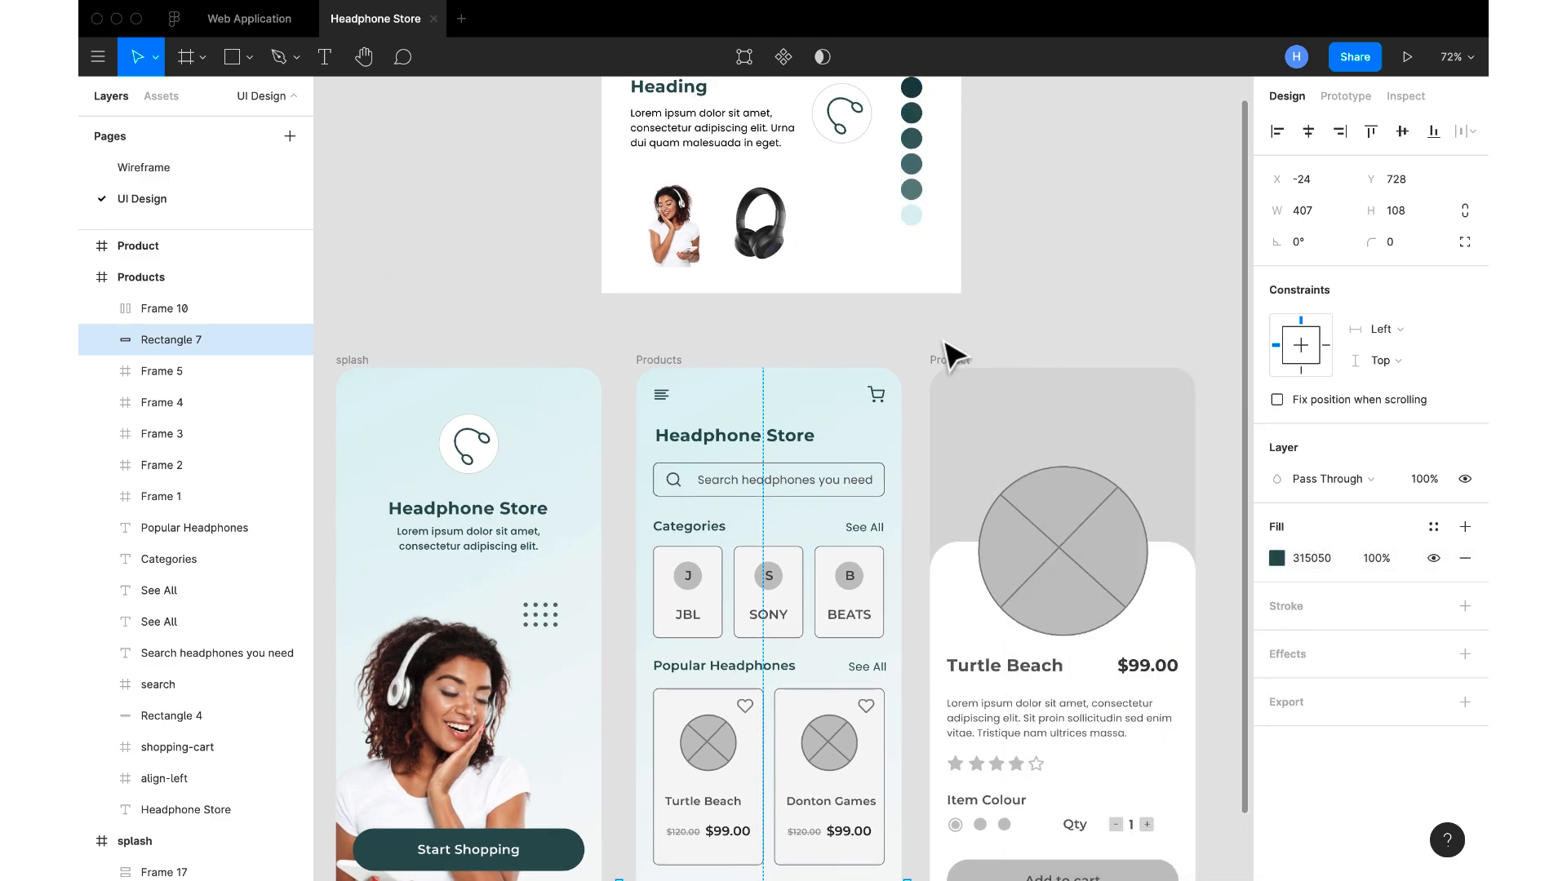
scroll(946, 351, down, 2)
scroll(946, 351, down, 3)
scroll(951, 351, down, 1)
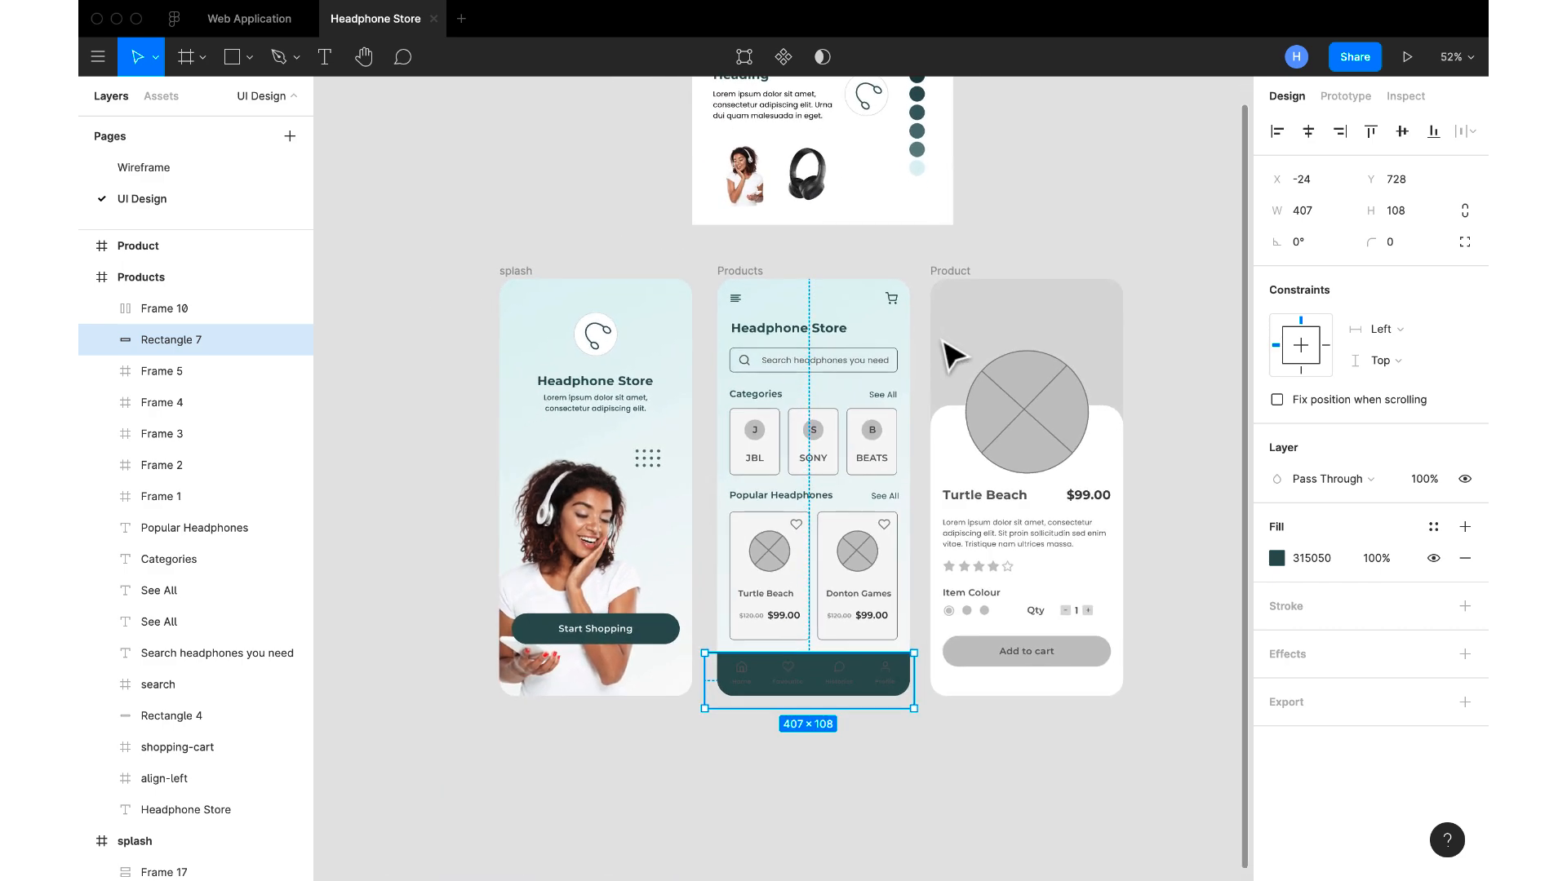
click(846, 692)
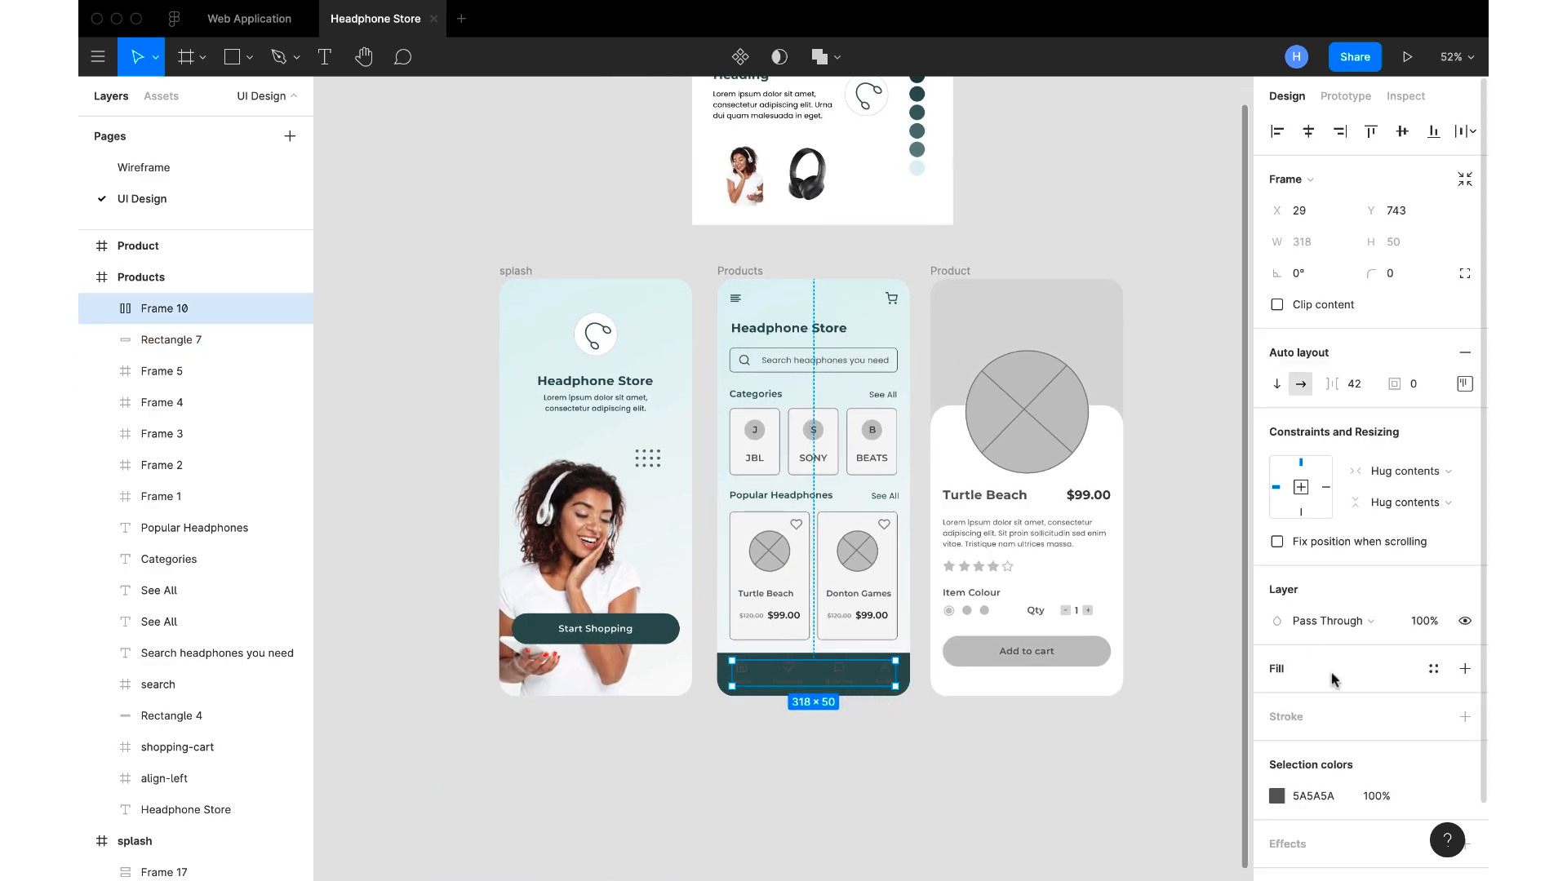
click(1276, 796)
click(1045, 663)
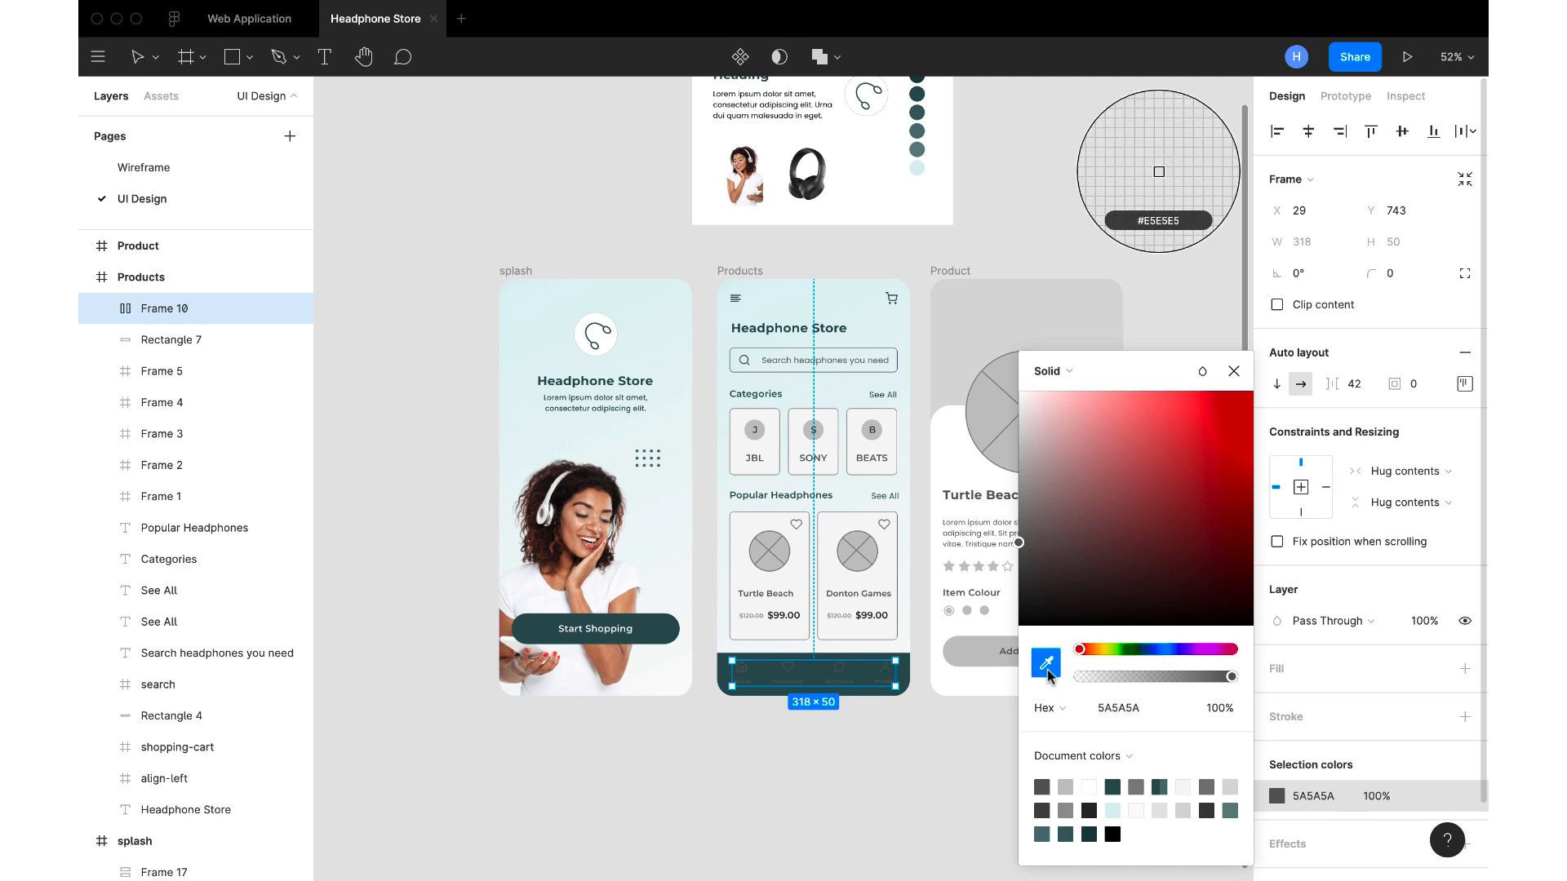
click(873, 200)
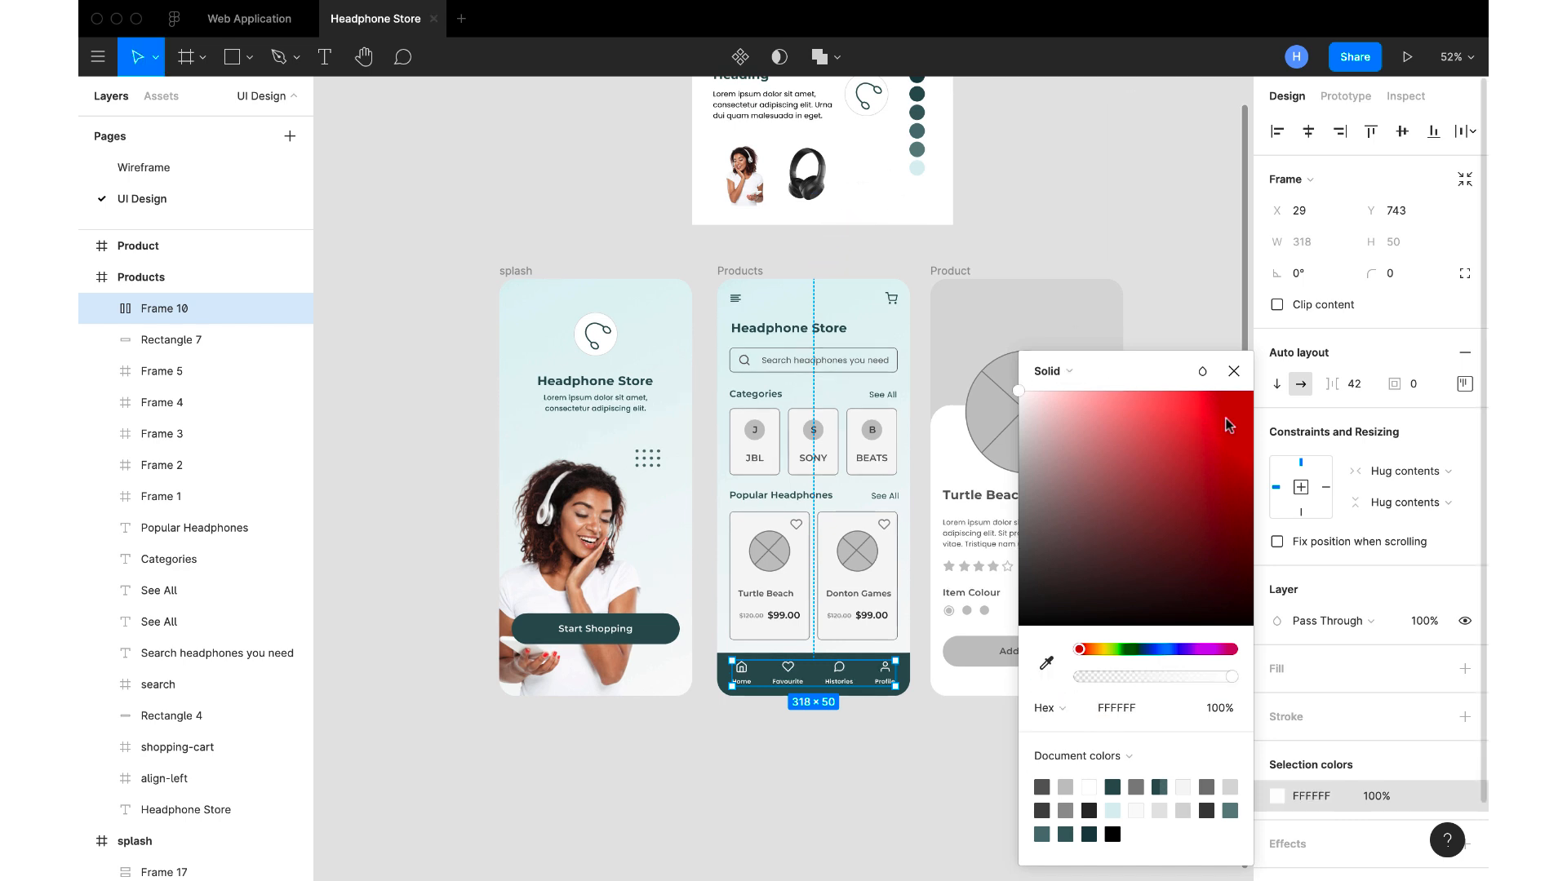
click(1233, 371)
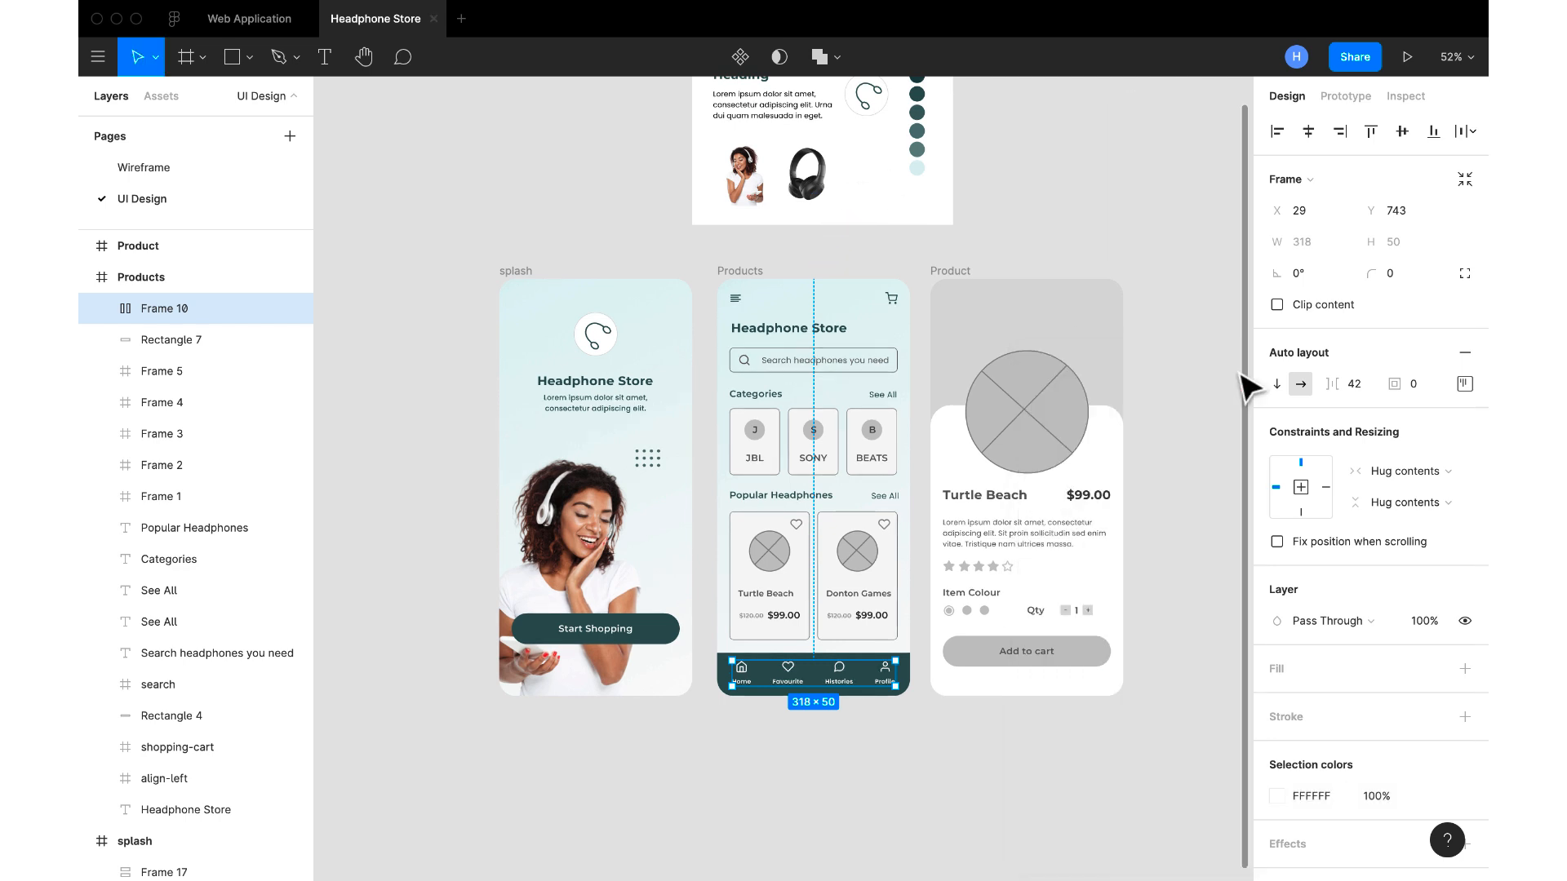
Recolour the heart icons on both Popular Headphones cards with the moodboard's 315050 swatch
scroll(867, 622, up, 5)
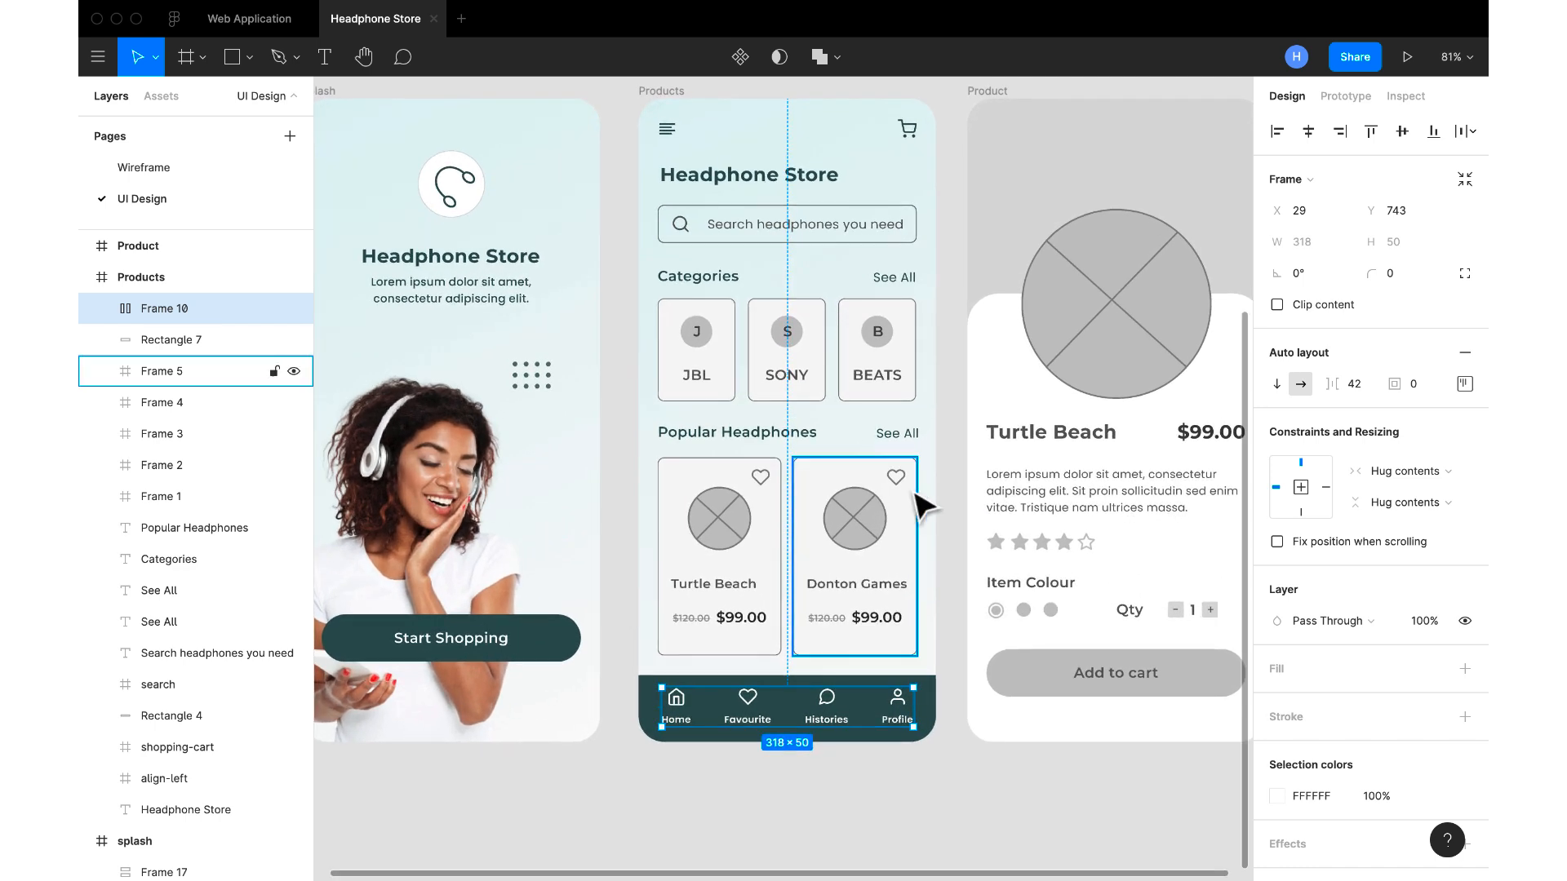
double_click(897, 477)
shift+click(765, 488)
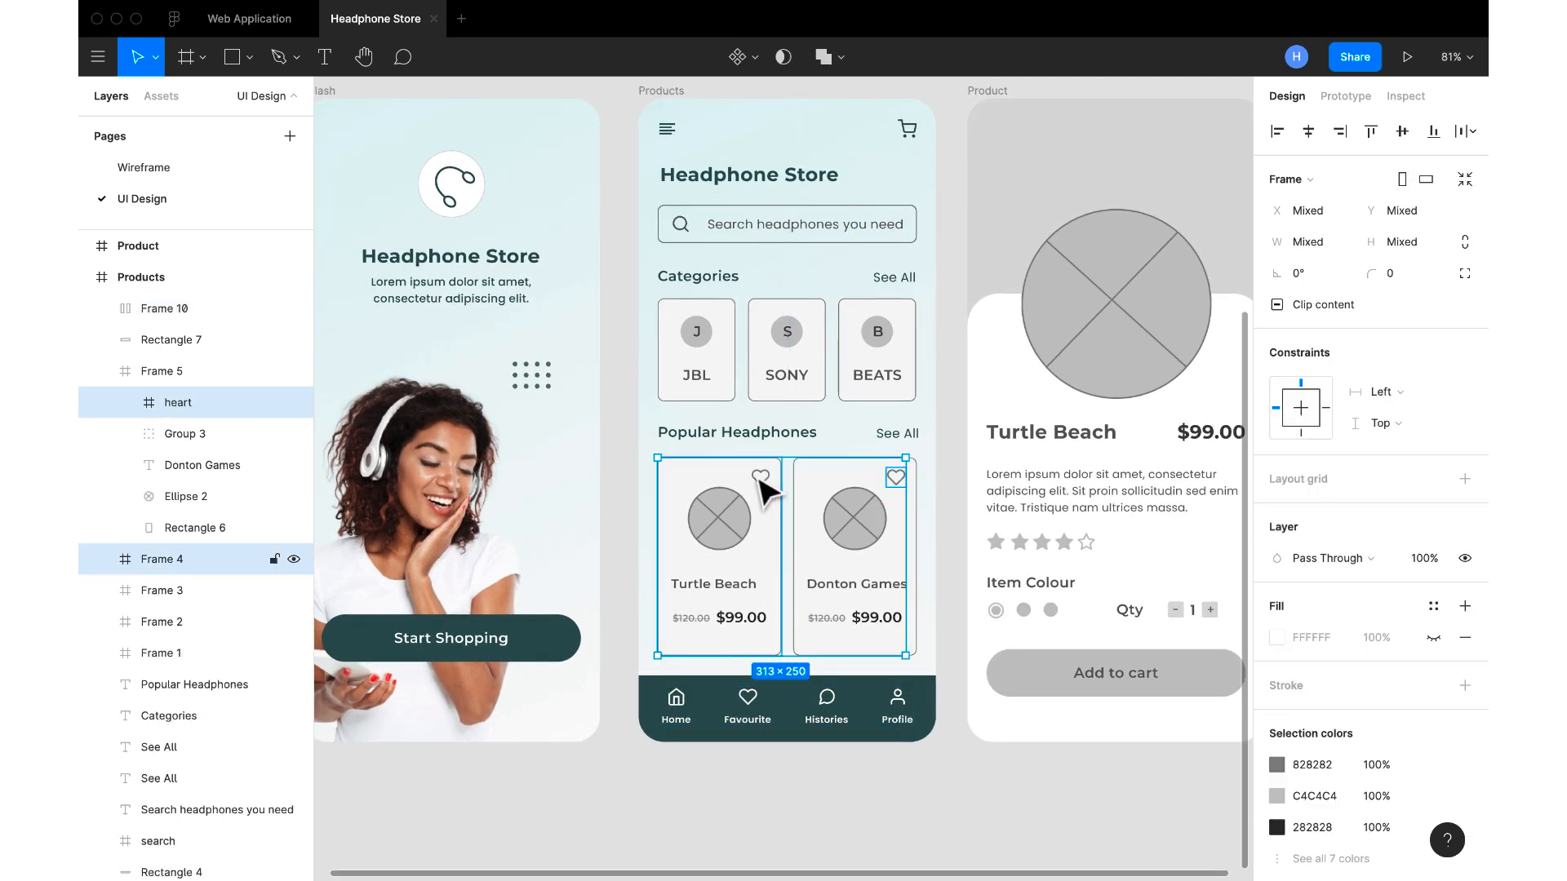
shift+double_click(761, 479)
click(1276, 765)
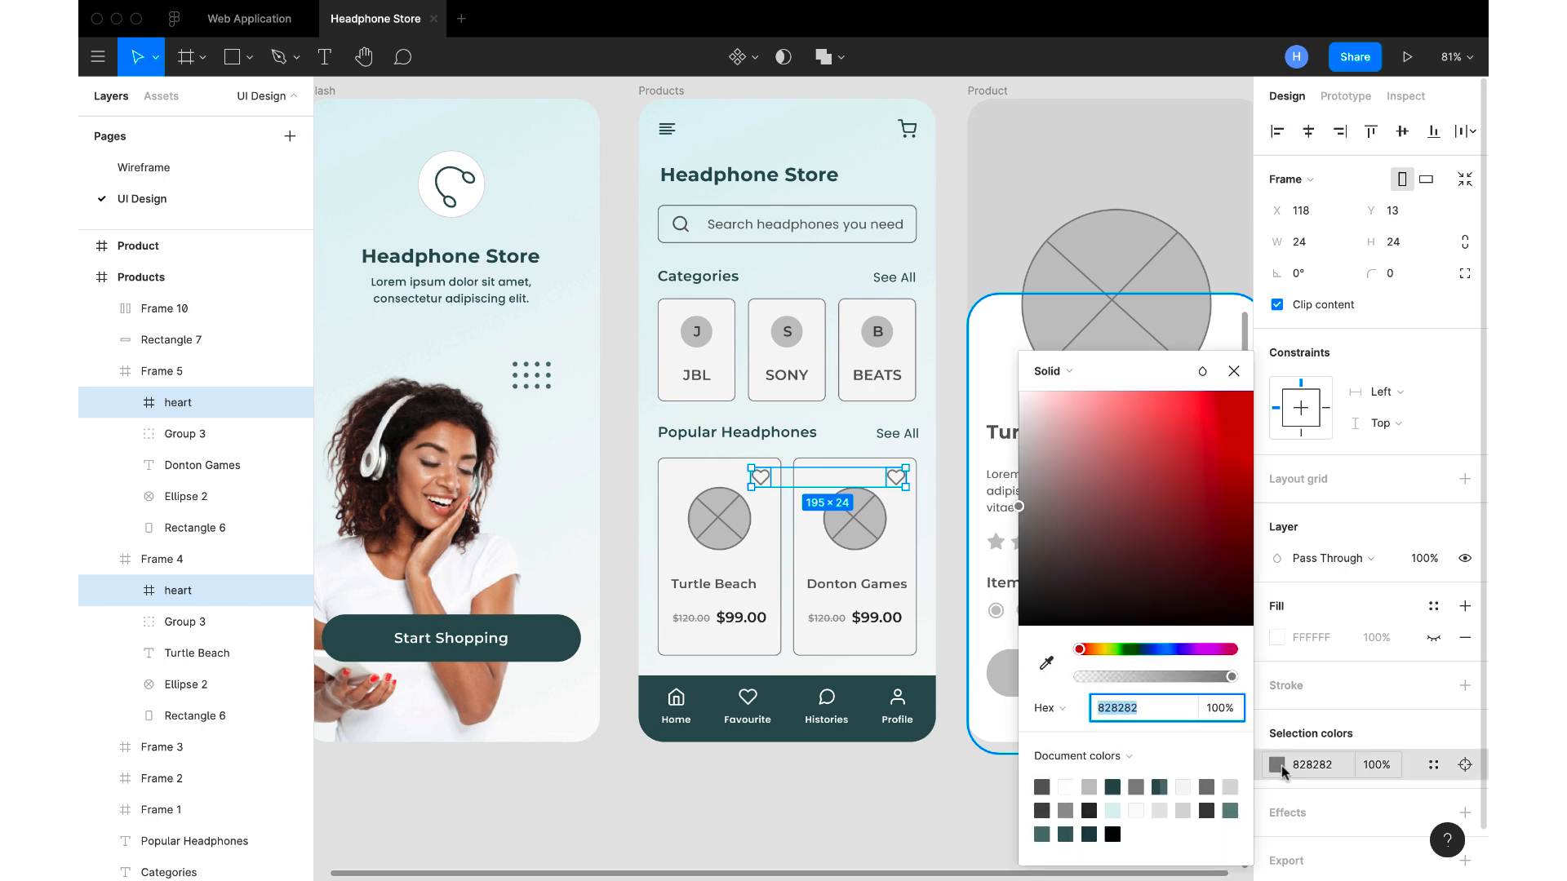
click(1045, 664)
scroll(849, 427, up, 3)
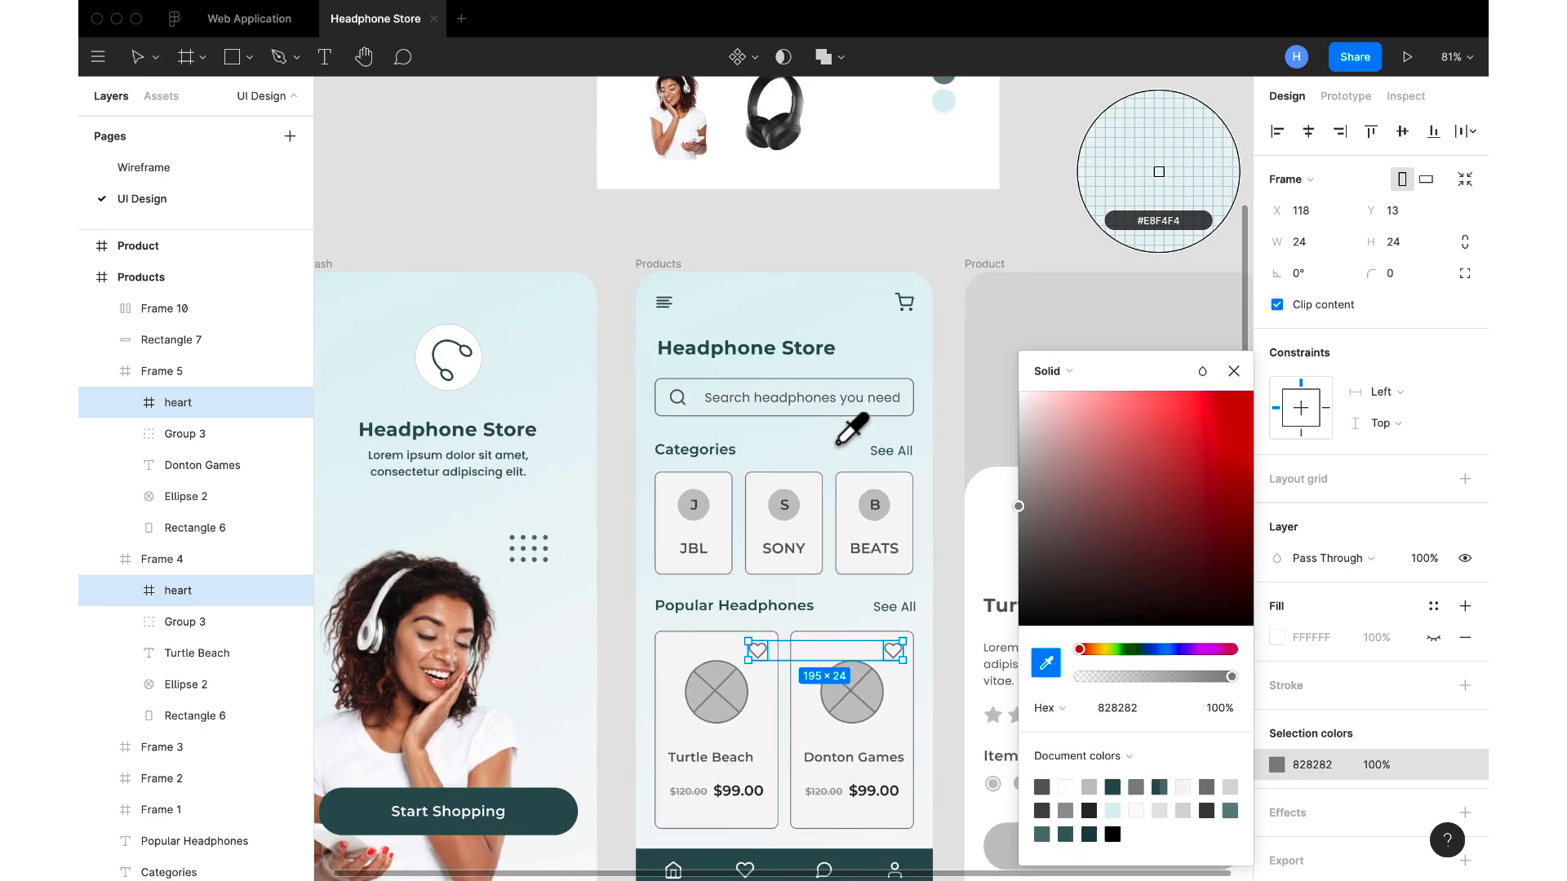
scroll(841, 98, up, 2)
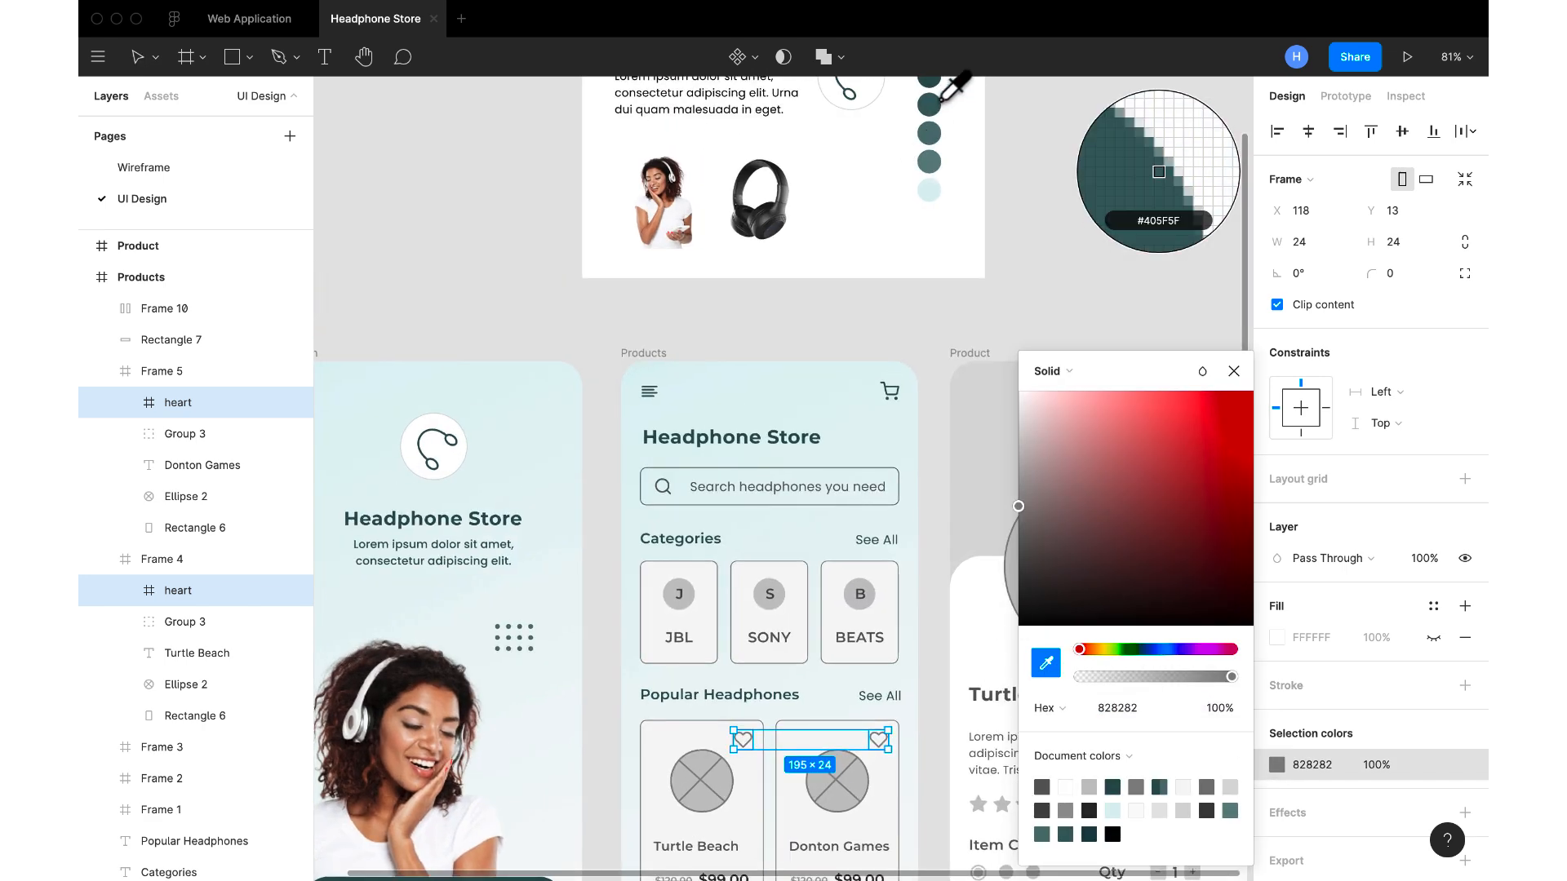
scroll(940, 102, up, 2)
click(916, 130)
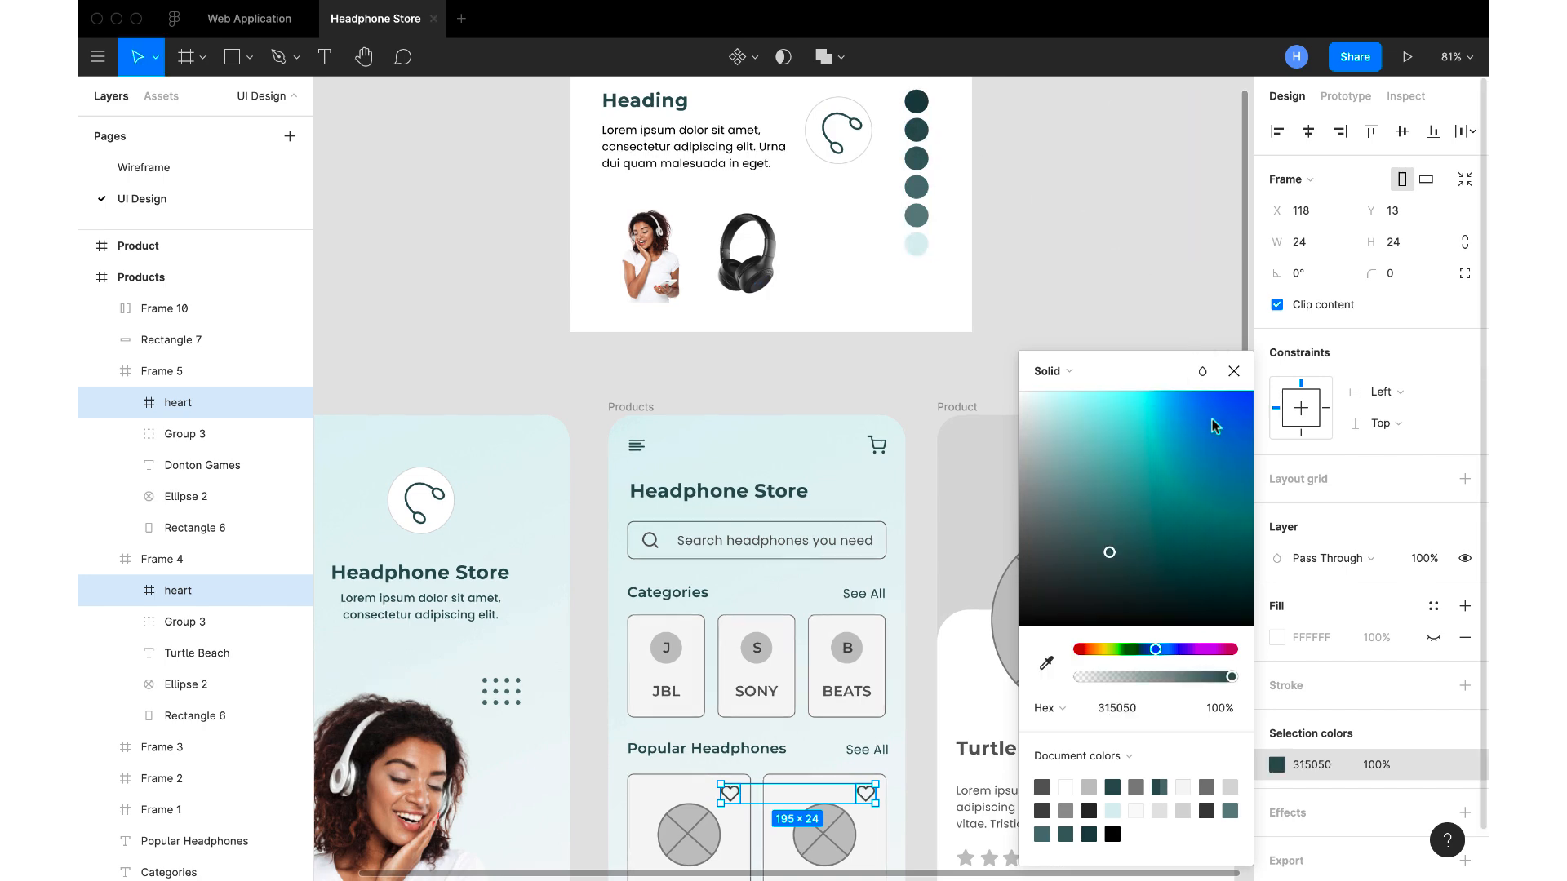
click(1234, 377)
scroll(825, 551, down, 4)
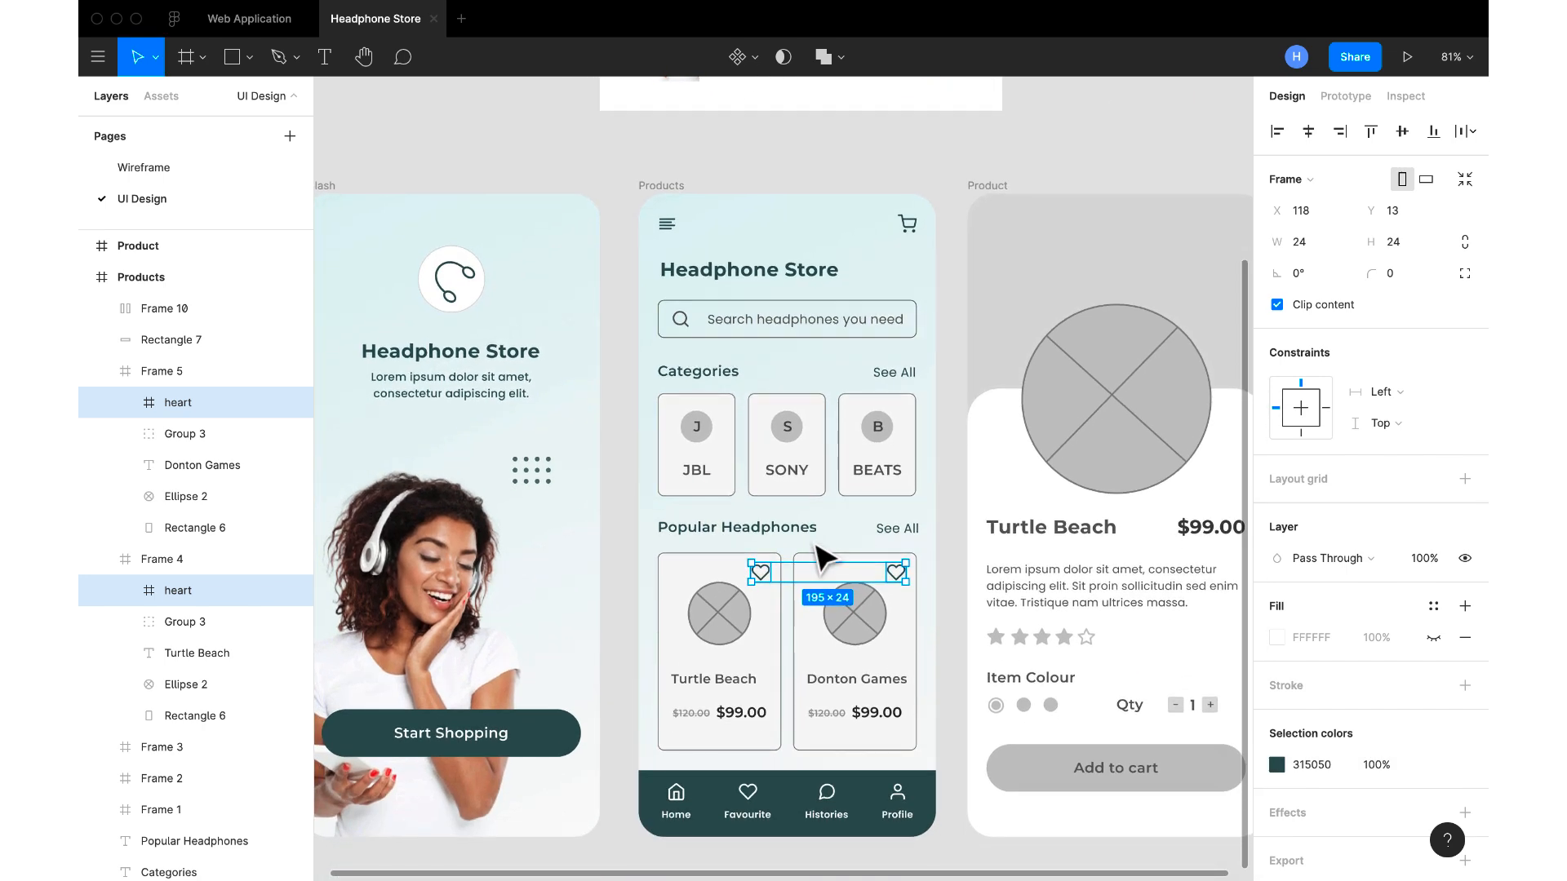
click(960, 648)
Add a dark teal 315050 fill to the heart vector on the Donton Games card
scroll(961, 654, up, 3)
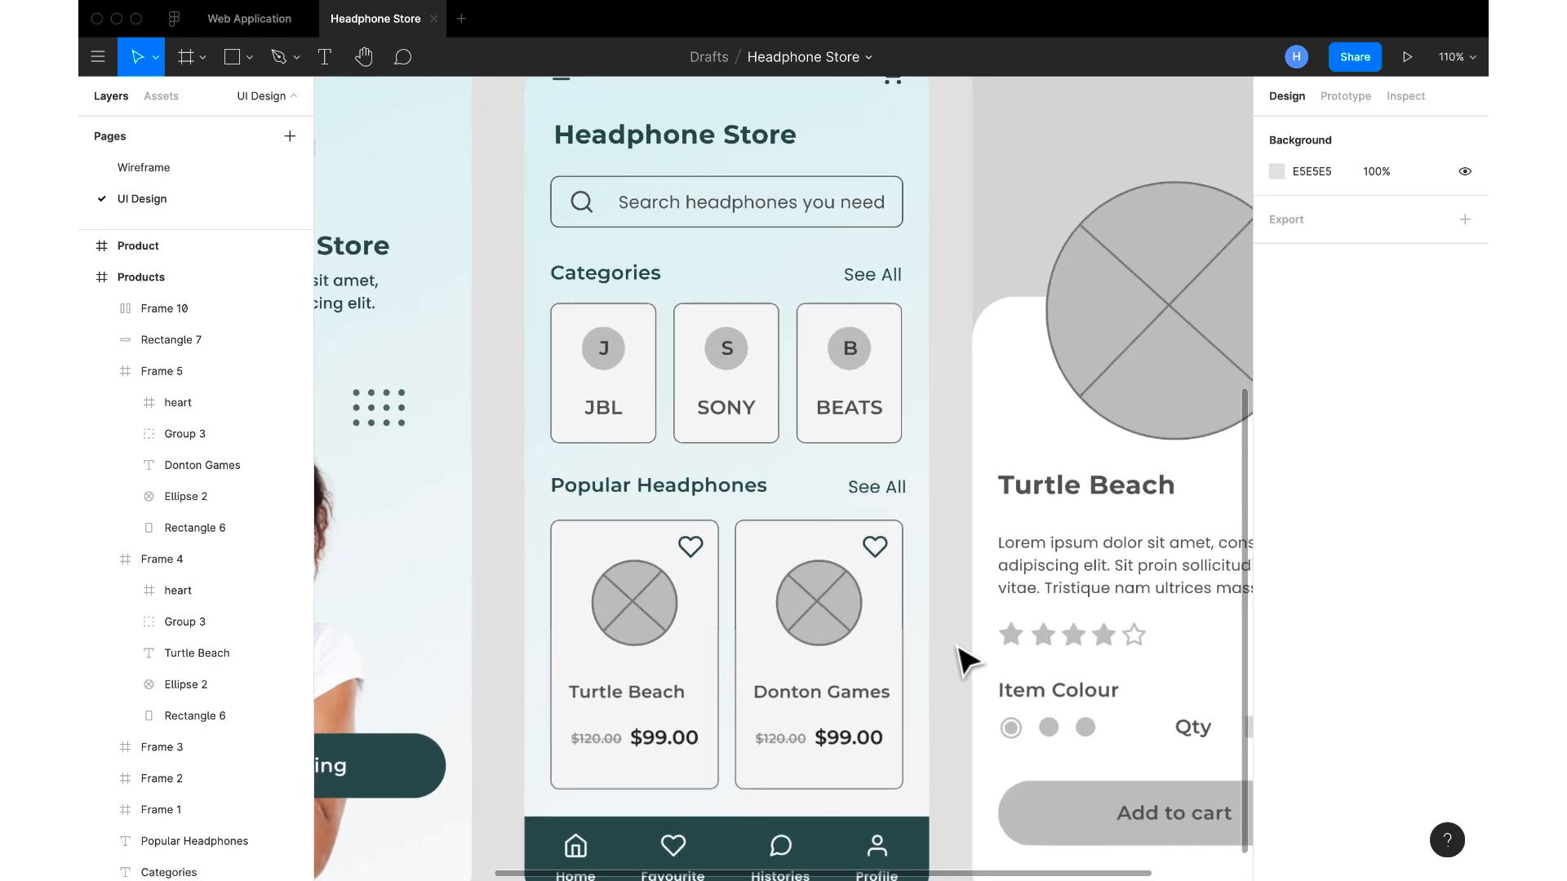
double_click(877, 546)
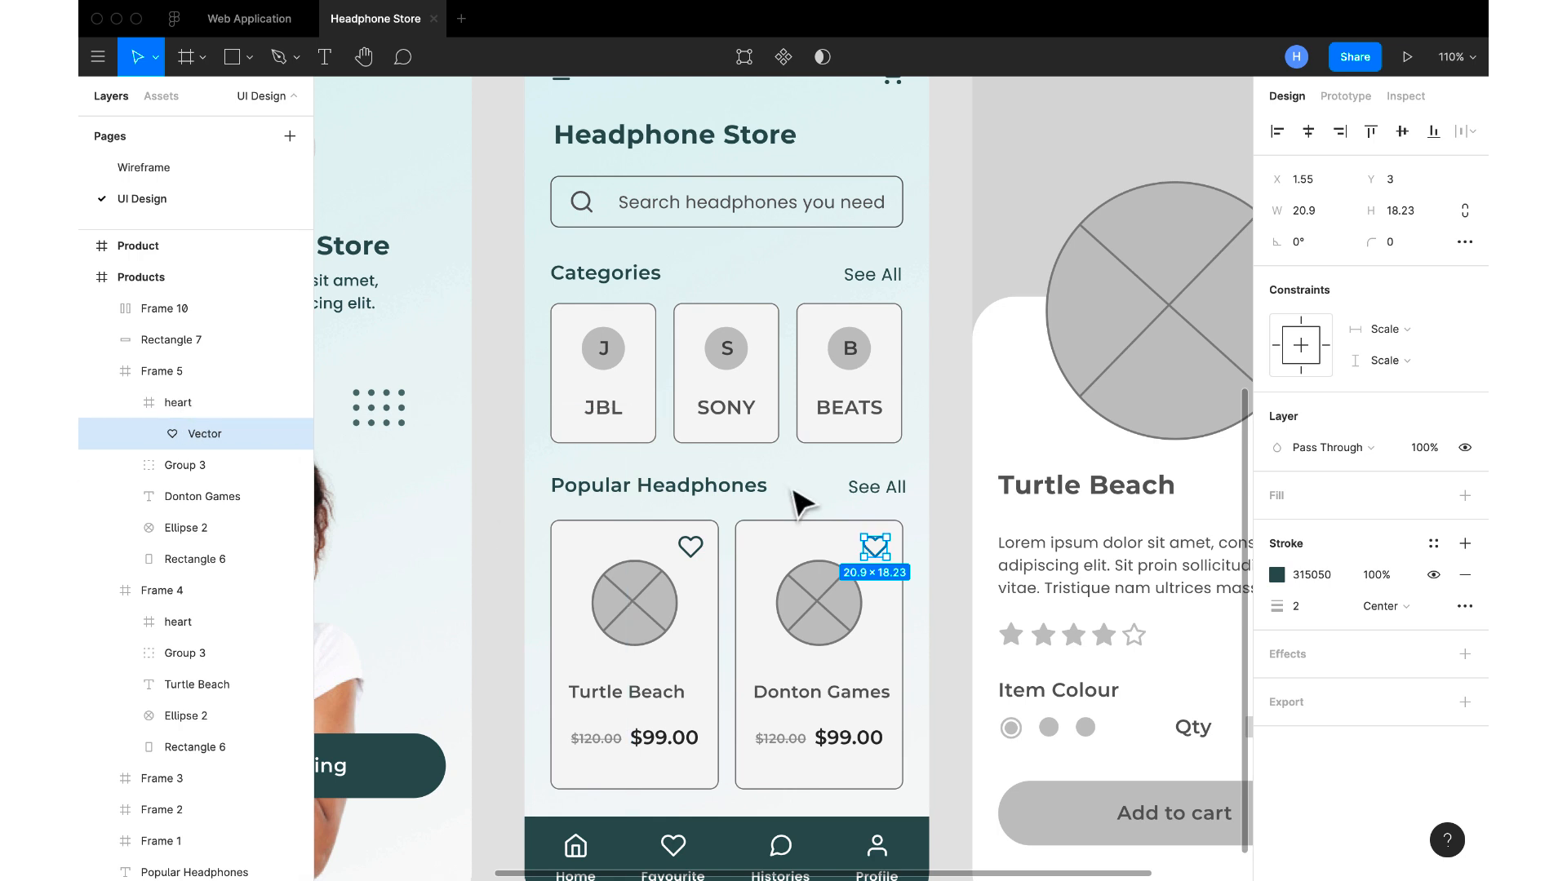
scroll(783, 534, up, 2)
scroll(767, 552, up, 1)
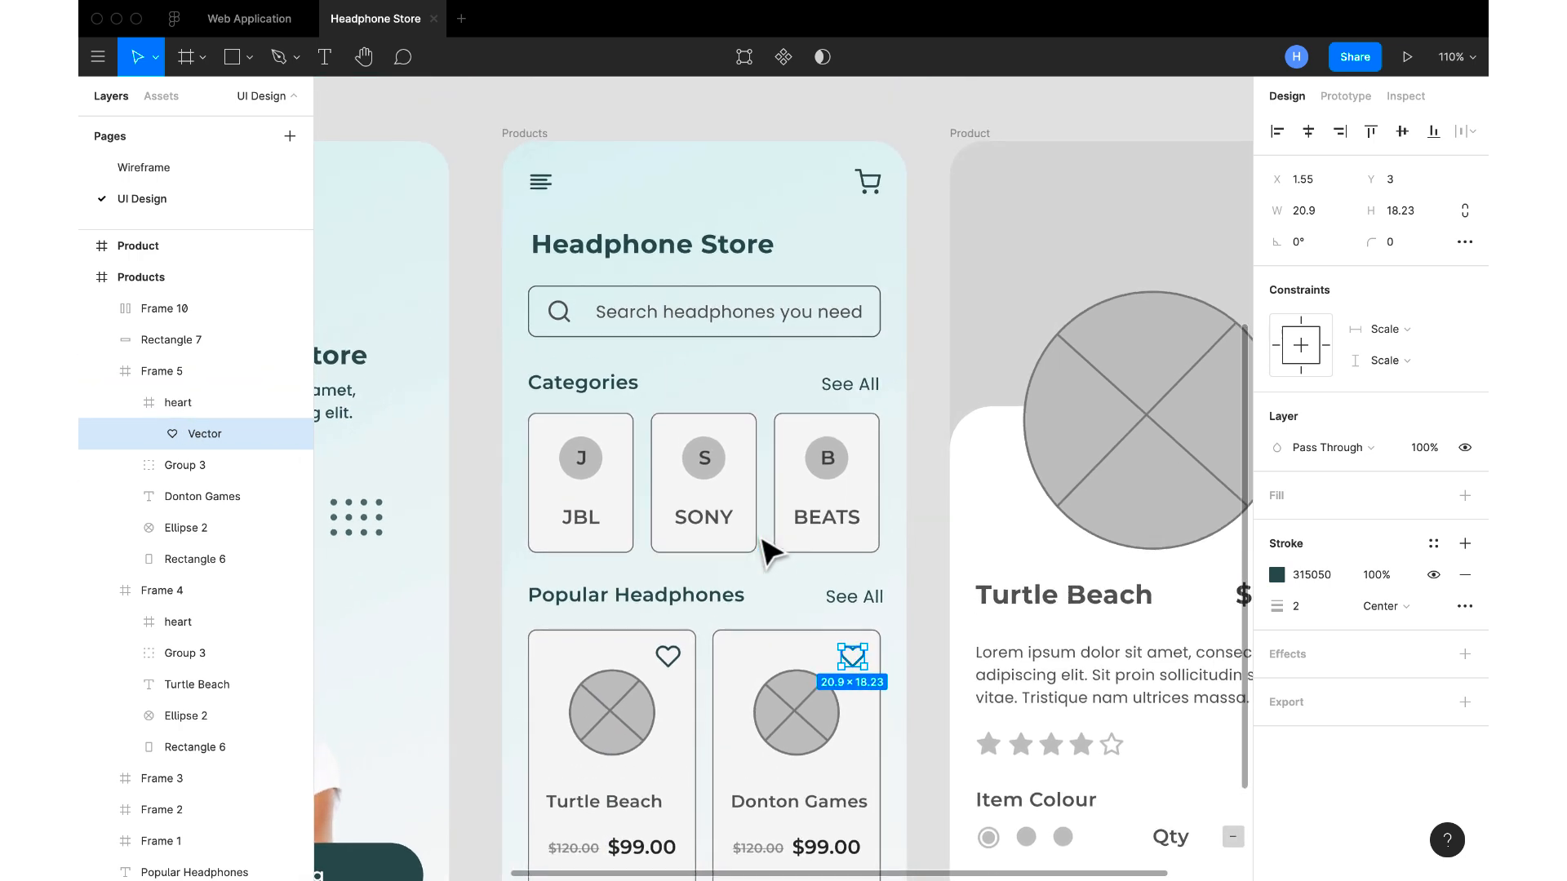
click(1465, 495)
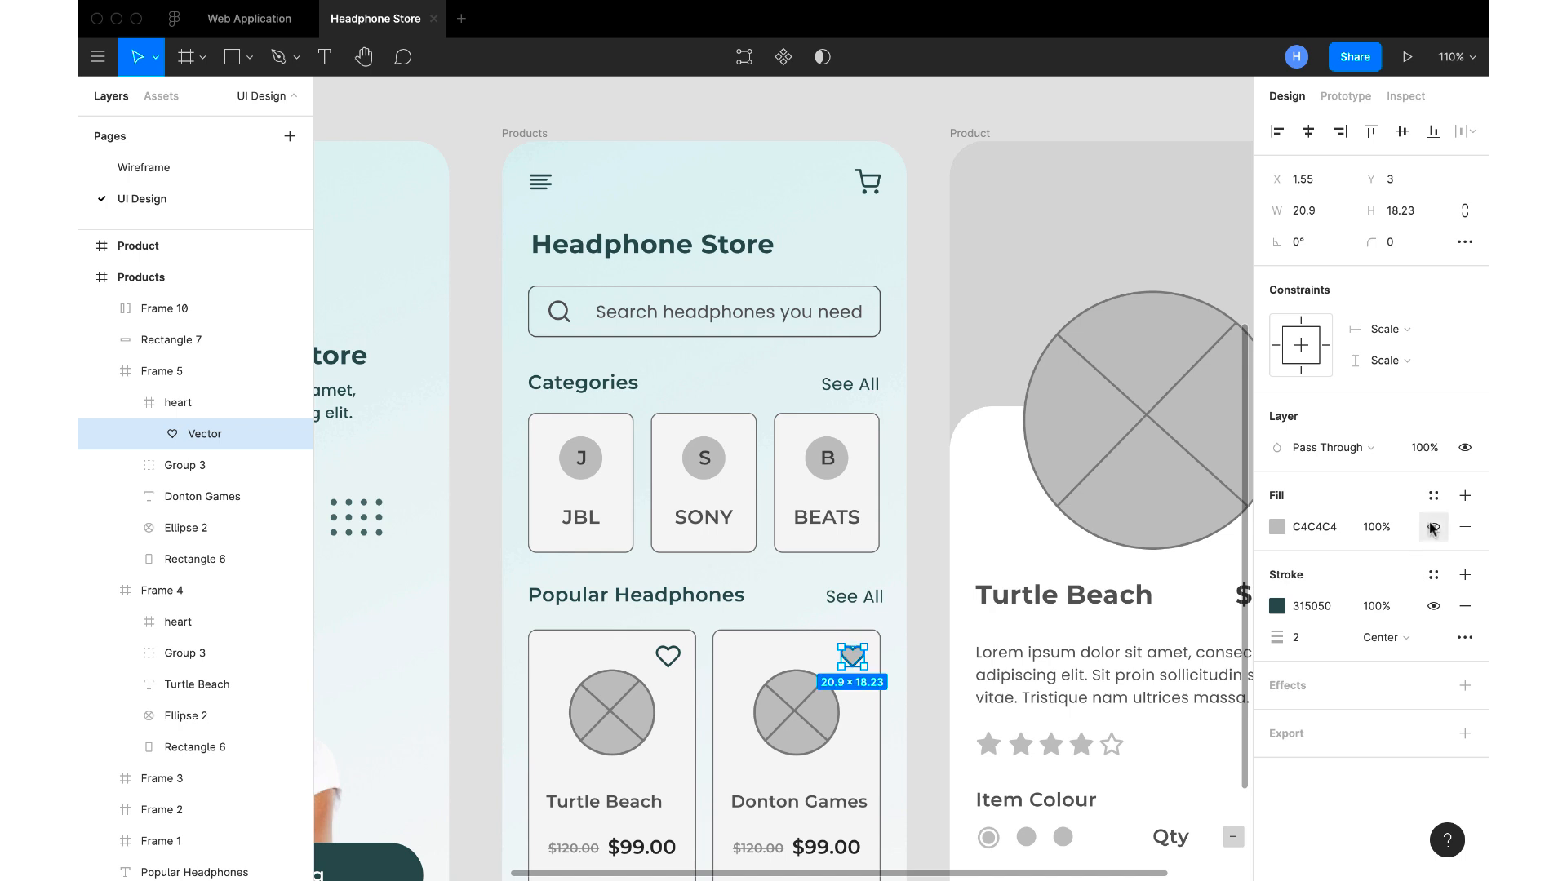
click(1277, 527)
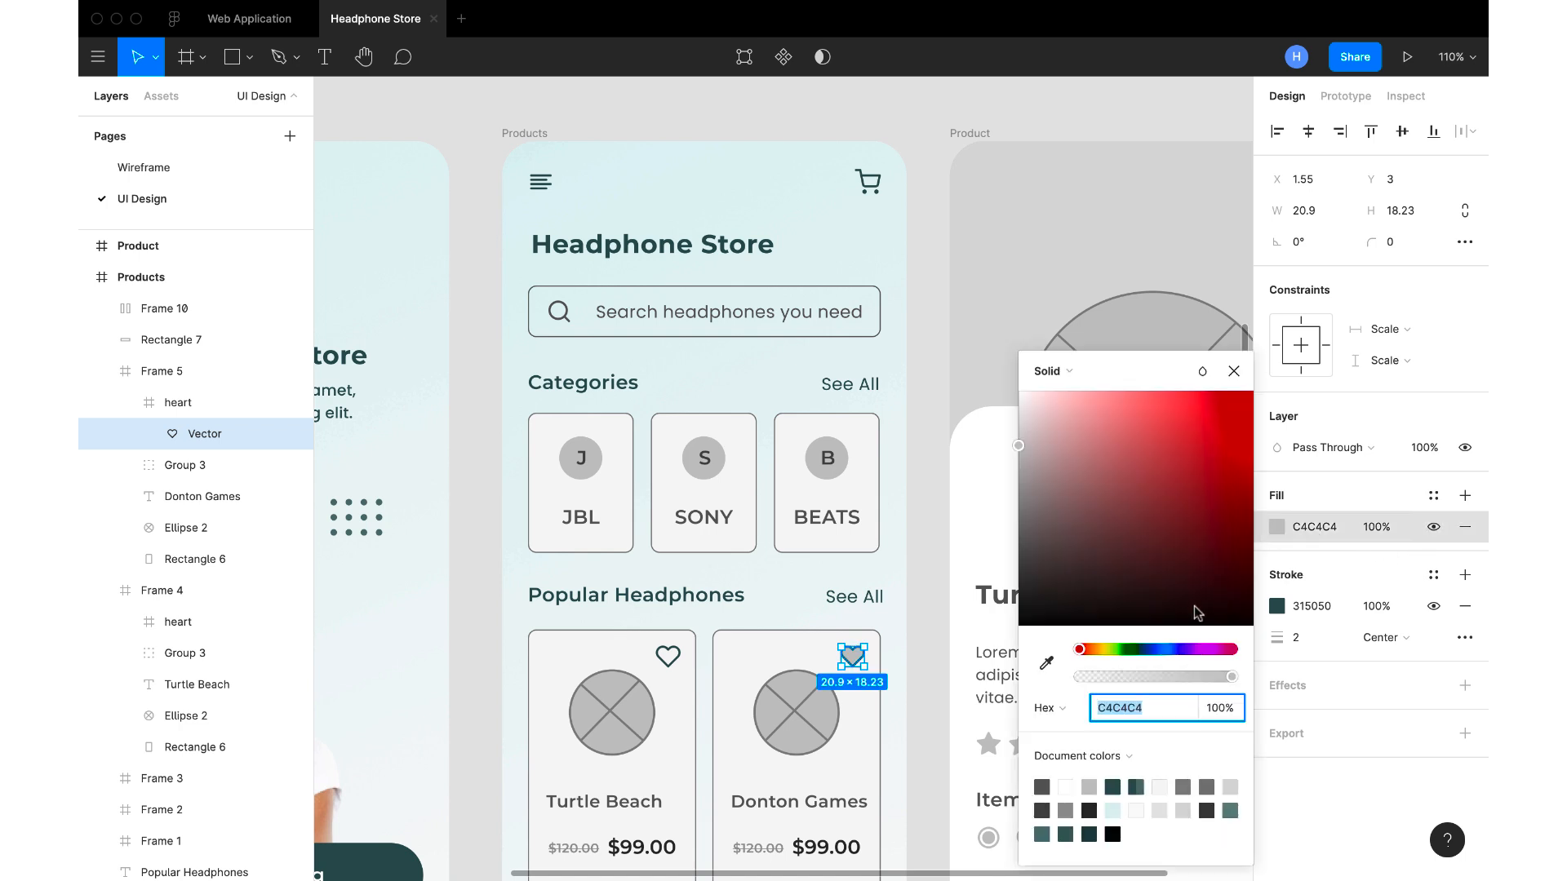
click(1047, 665)
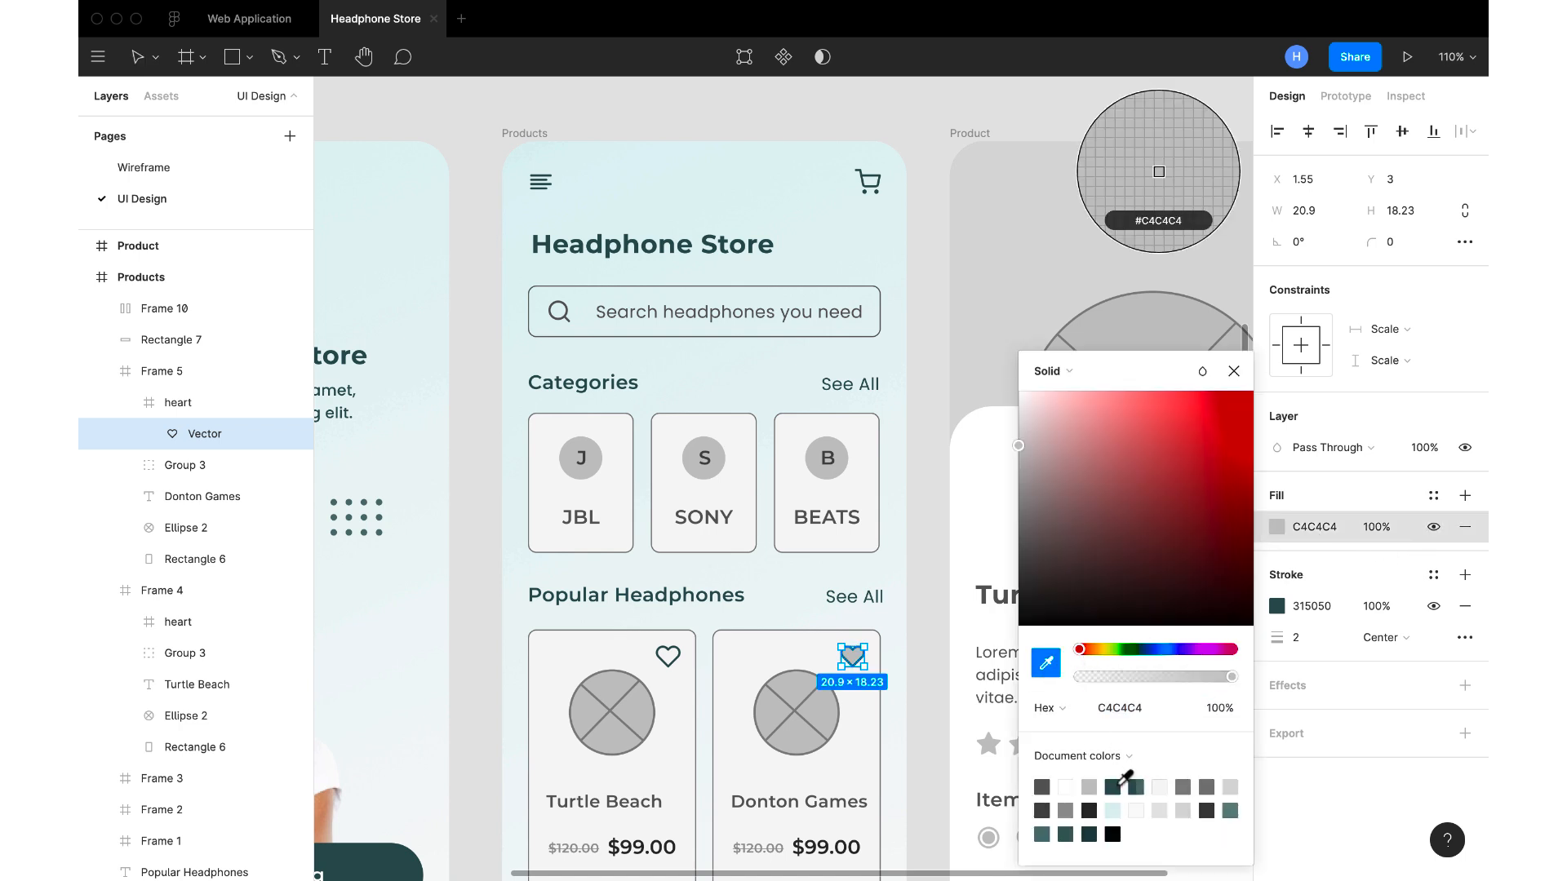
click(1121, 785)
click(1231, 373)
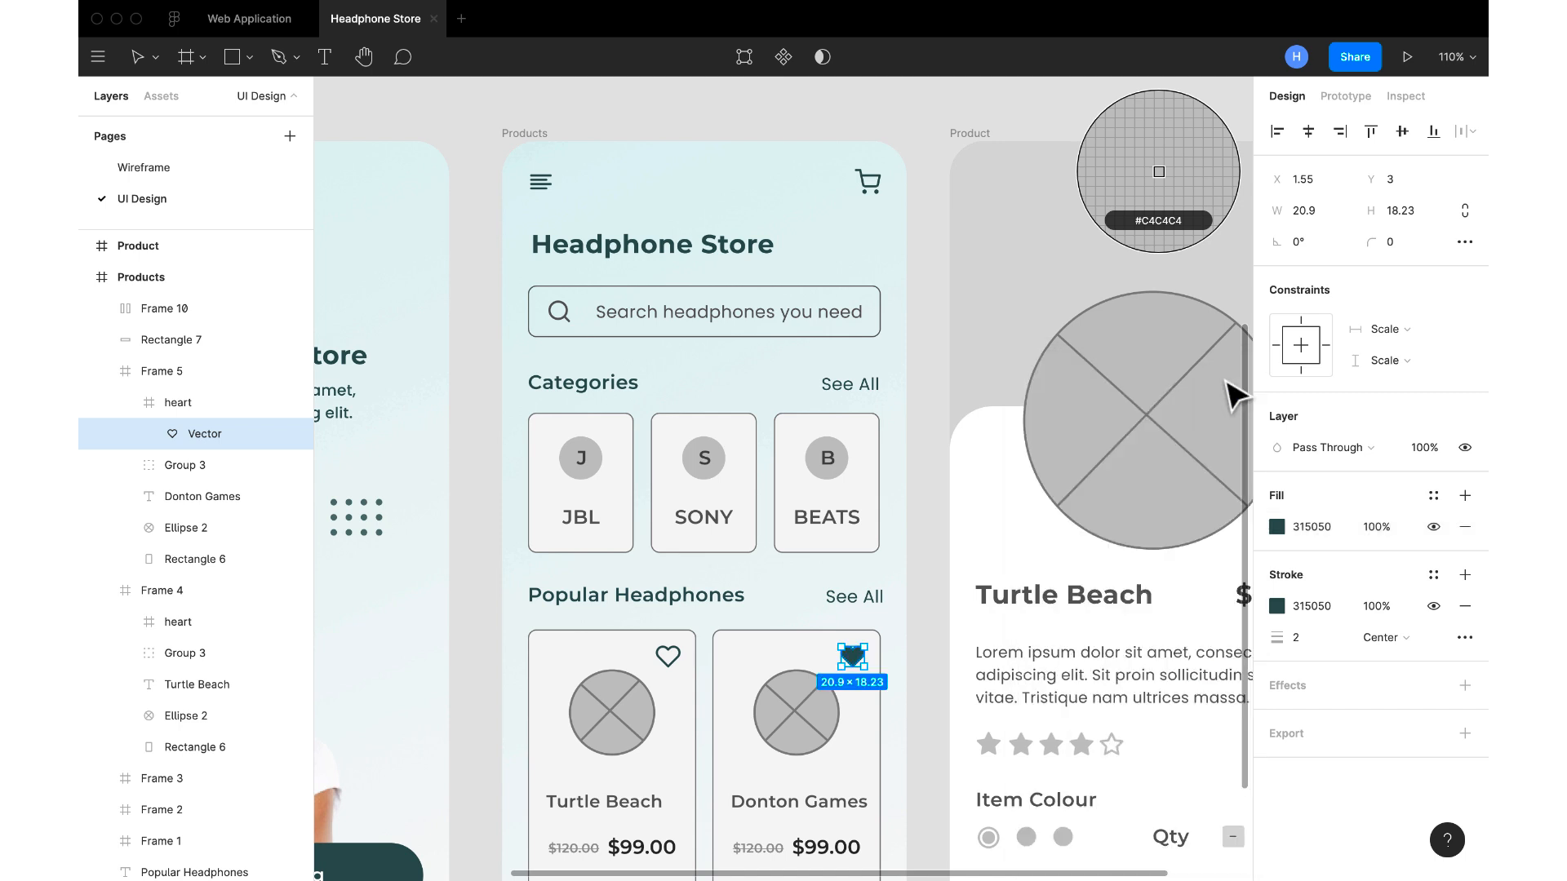
scroll(940, 524, down, 3)
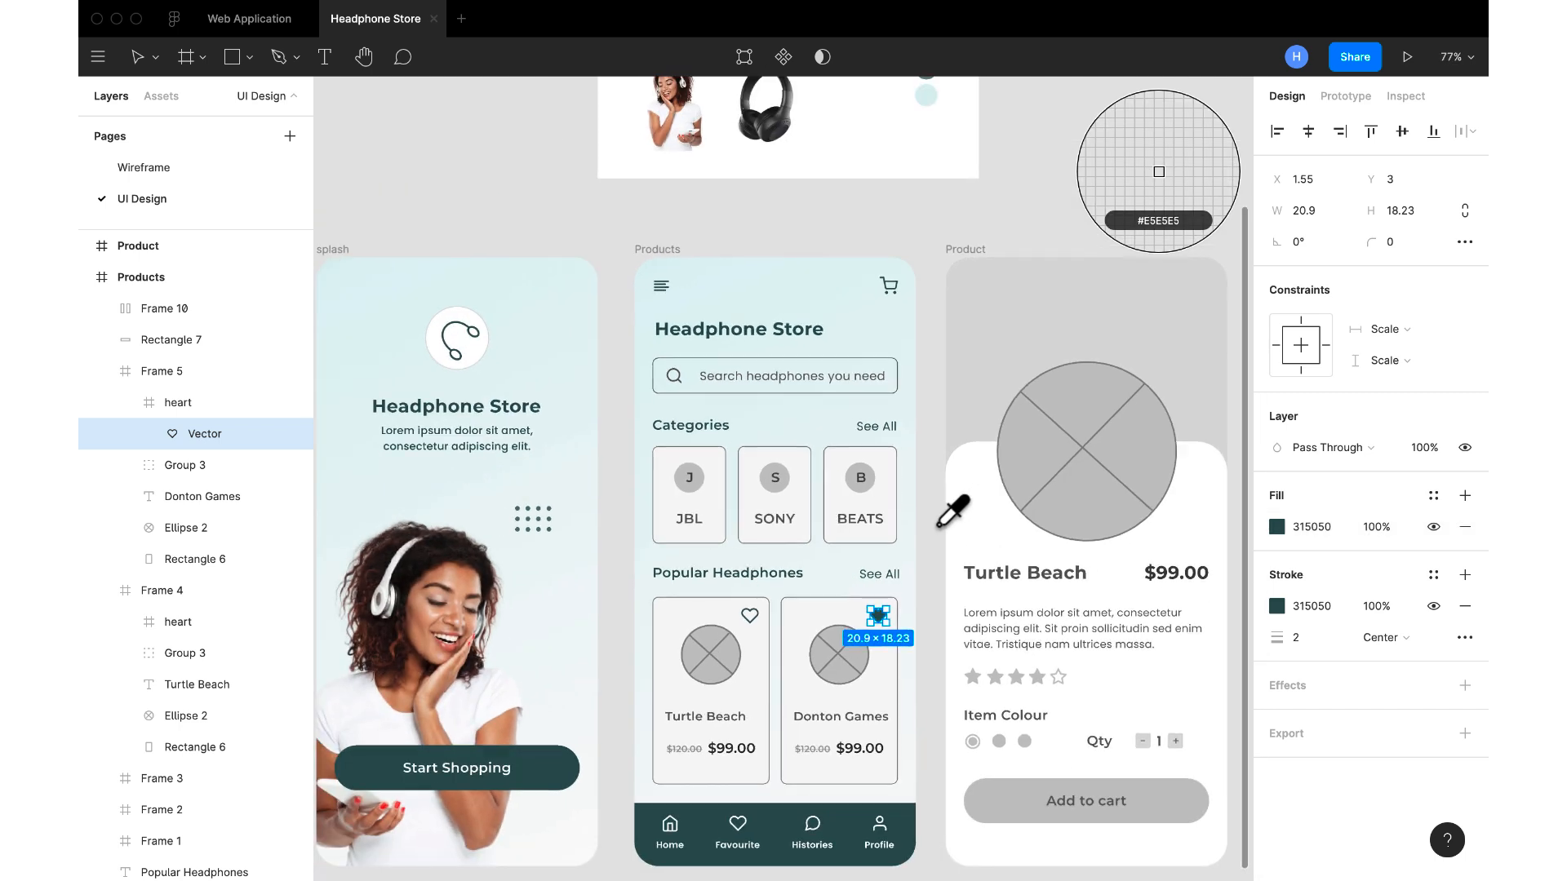
click(139, 57)
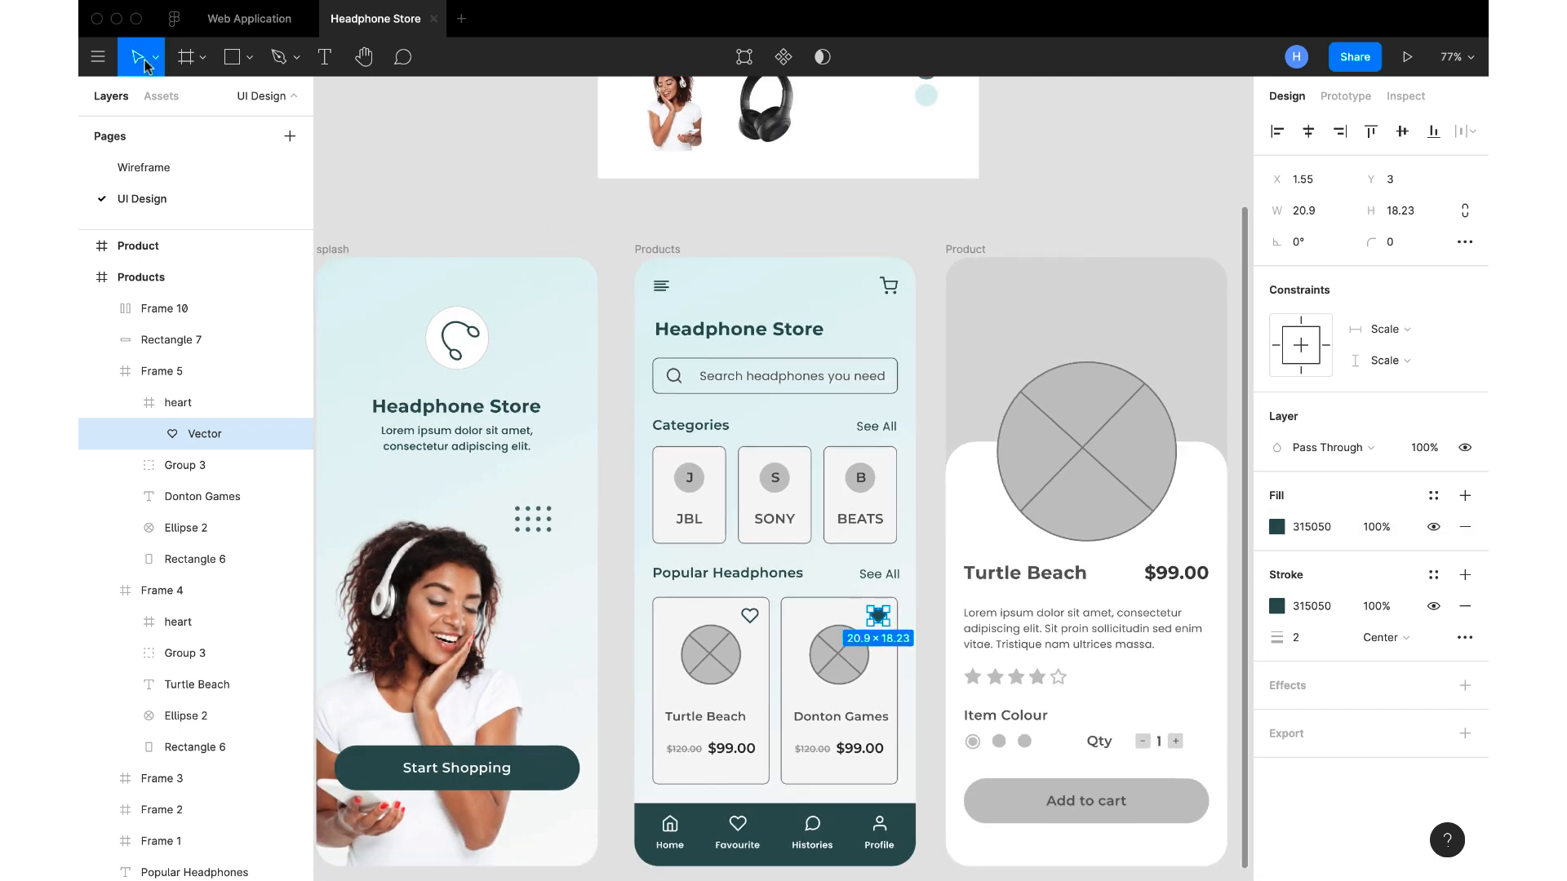
click(490, 196)
Recolour the JBL, SONY and BEATS category labels dark teal 315050, sampled from the filled heart
scroll(775, 499, up, 3)
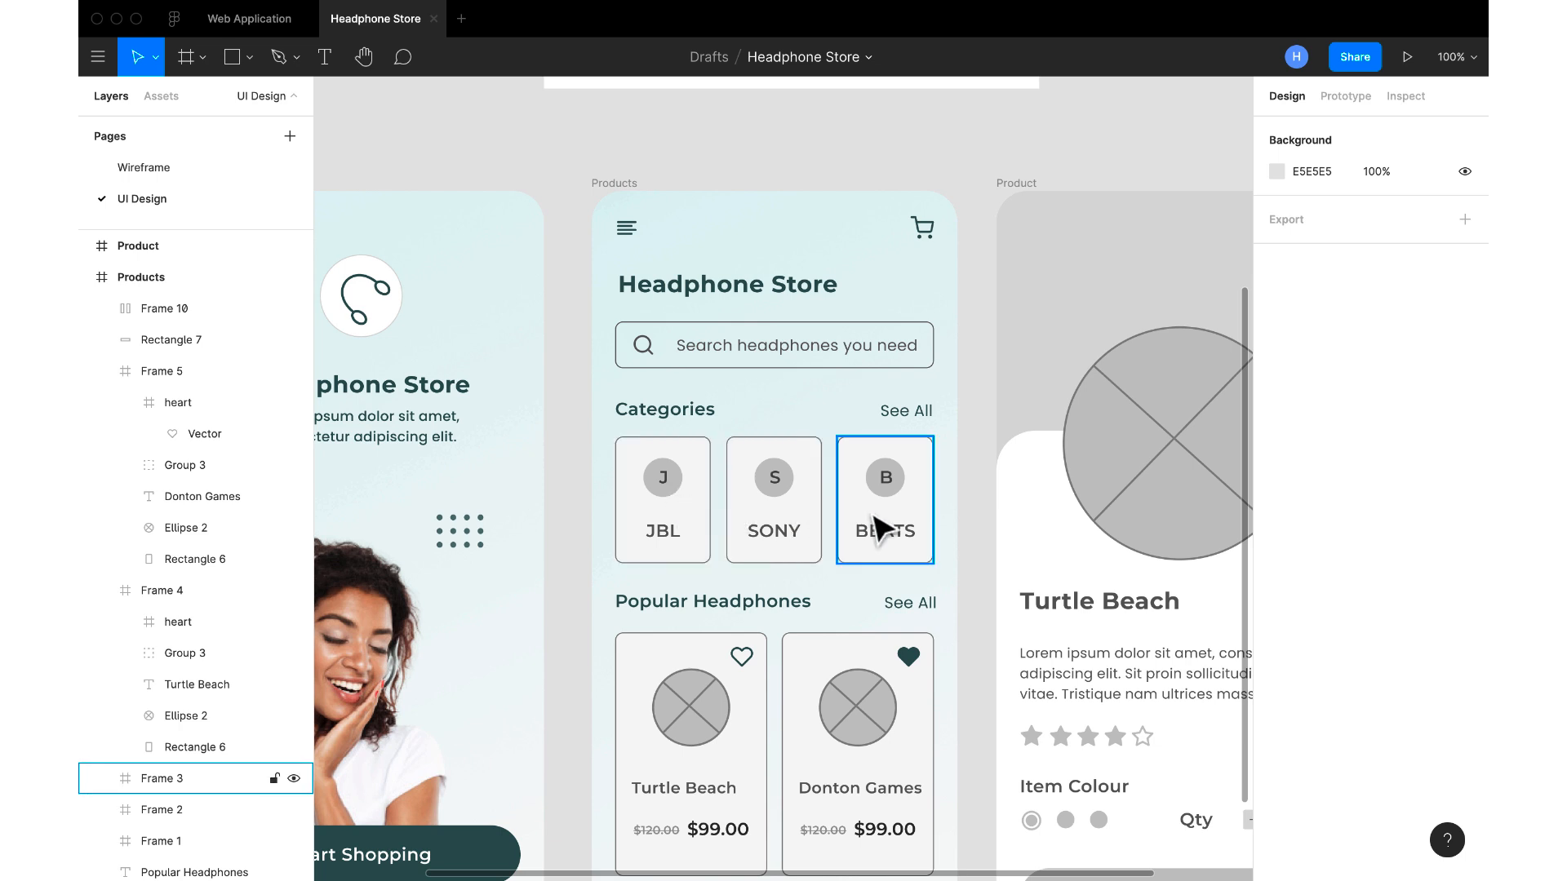
click(674, 526)
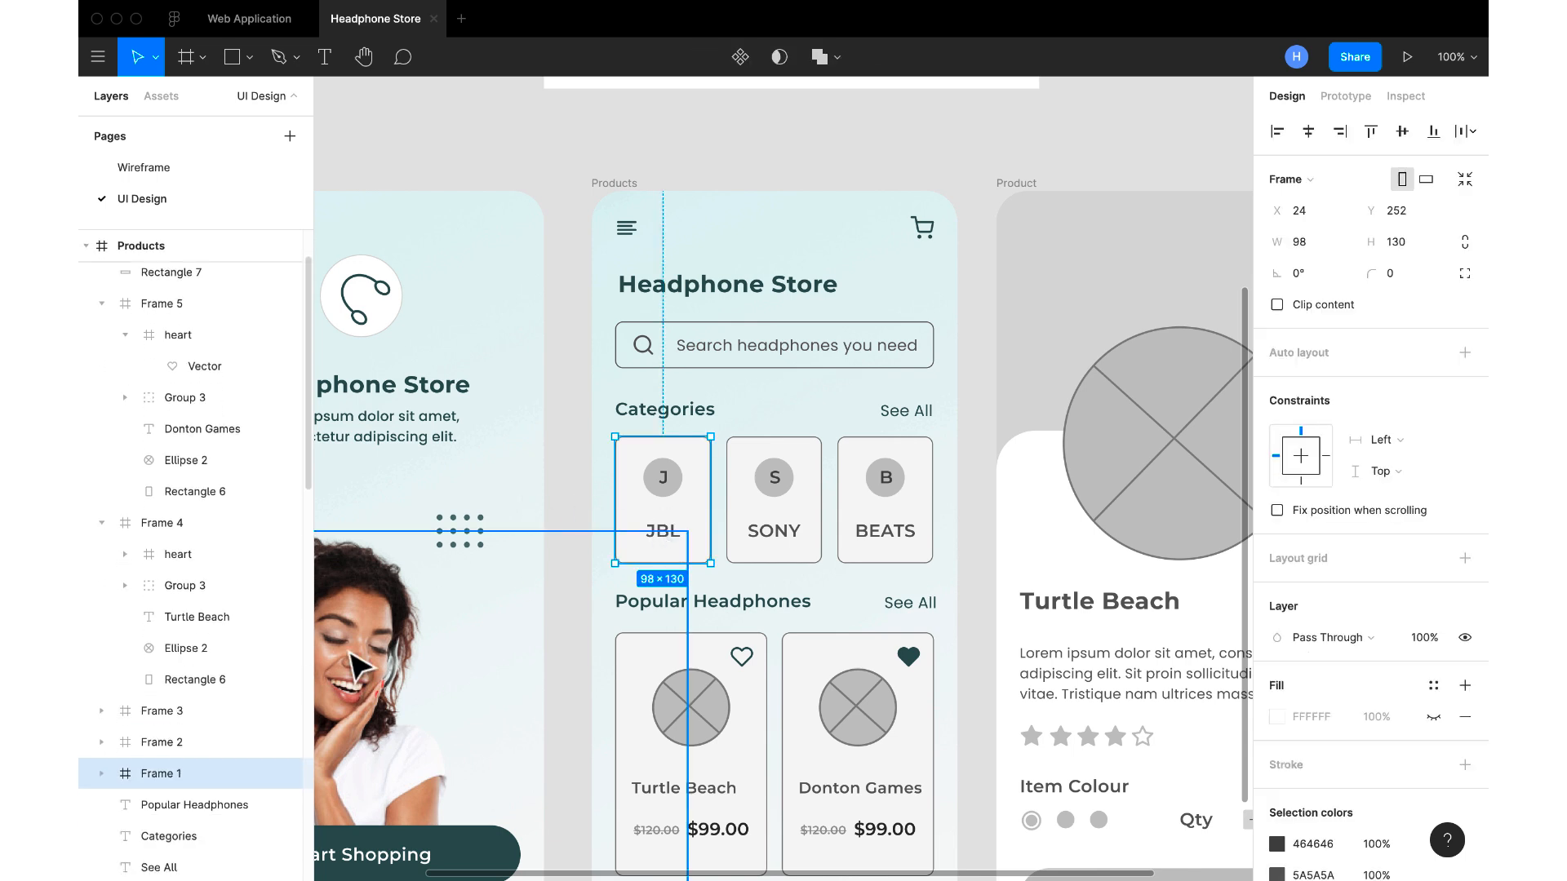
double_click(681, 528)
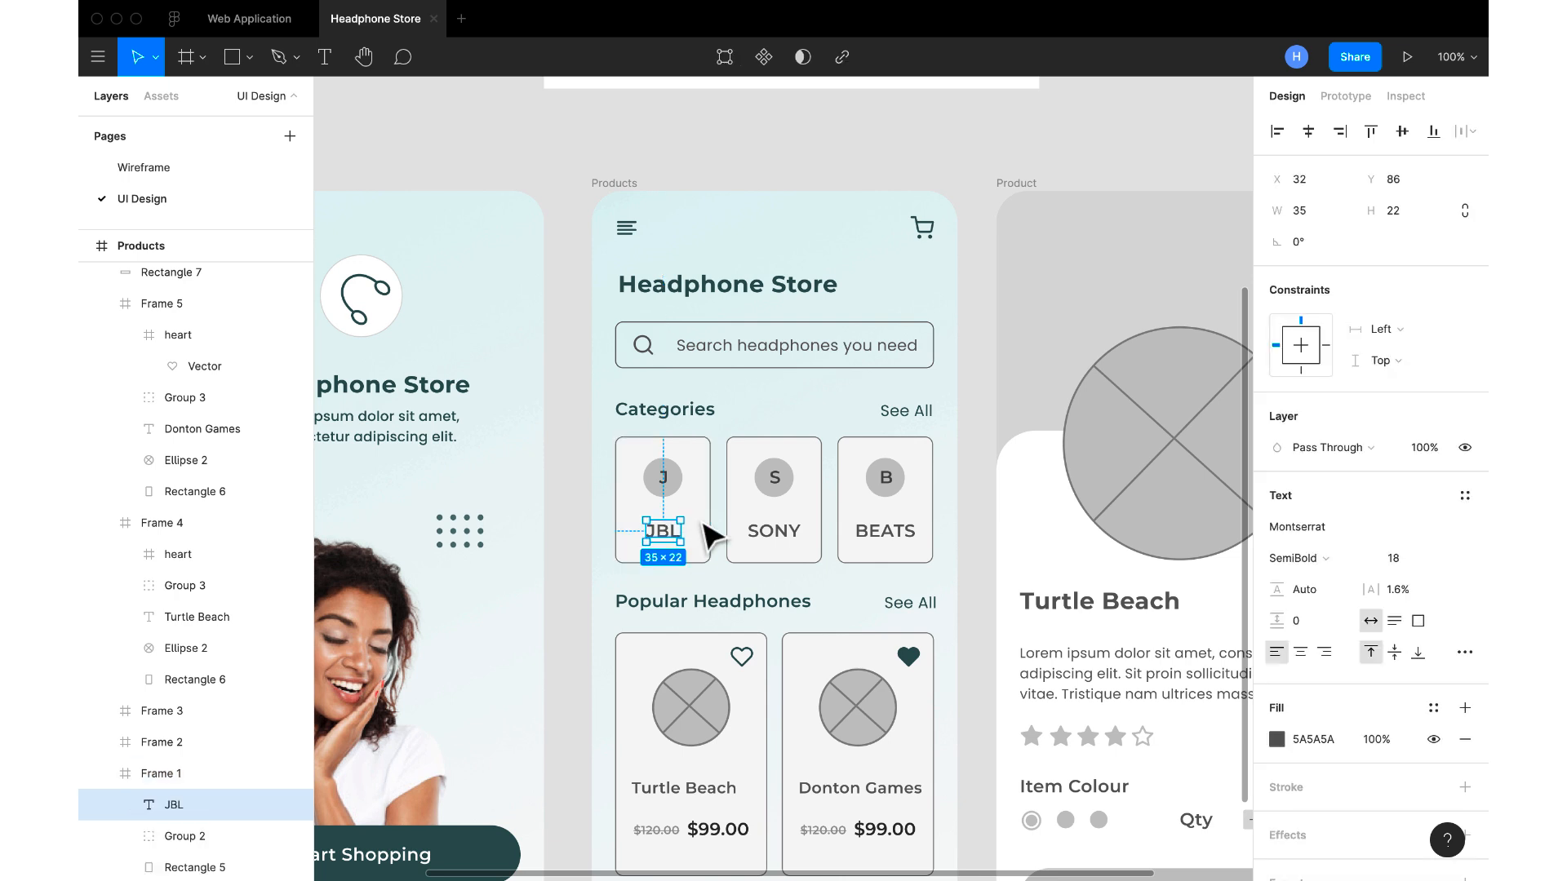
shift+click(767, 532)
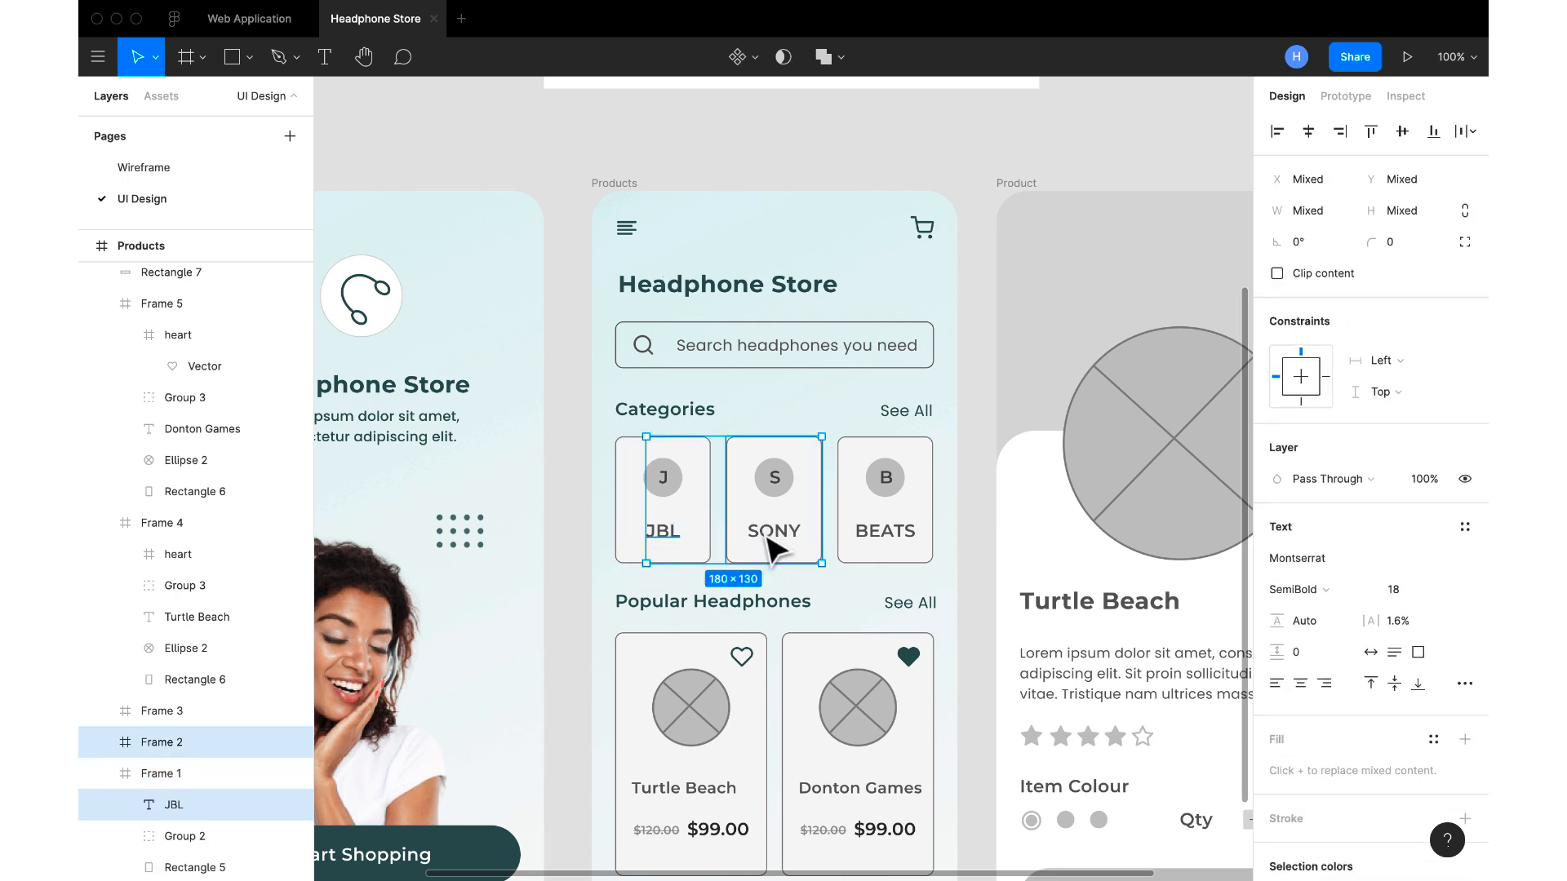
shift+click(886, 541)
click(1276, 739)
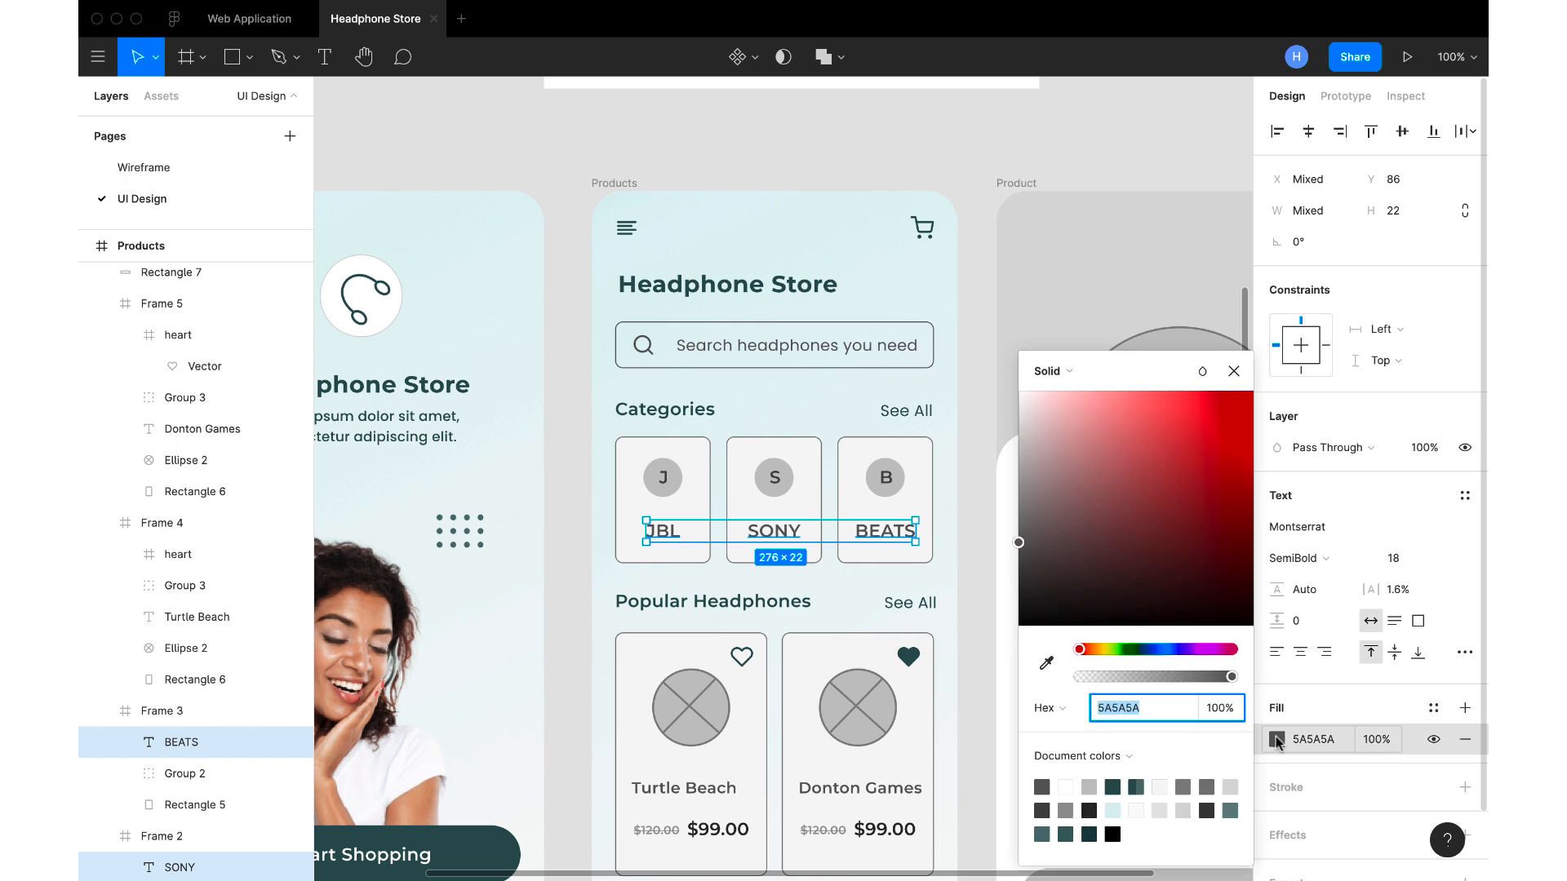
click(1046, 665)
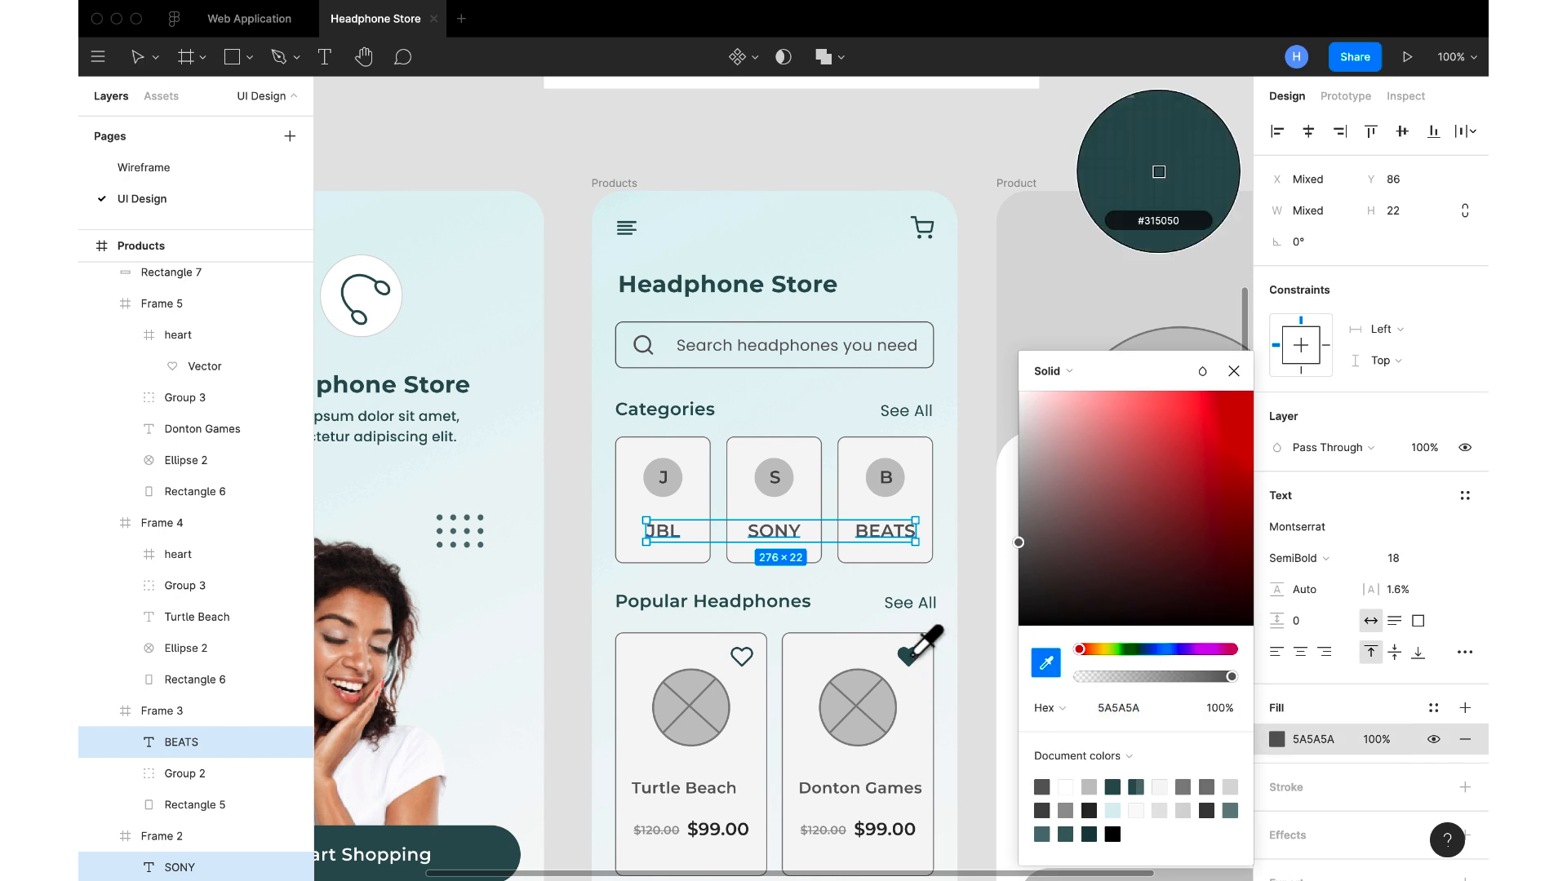
click(907, 657)
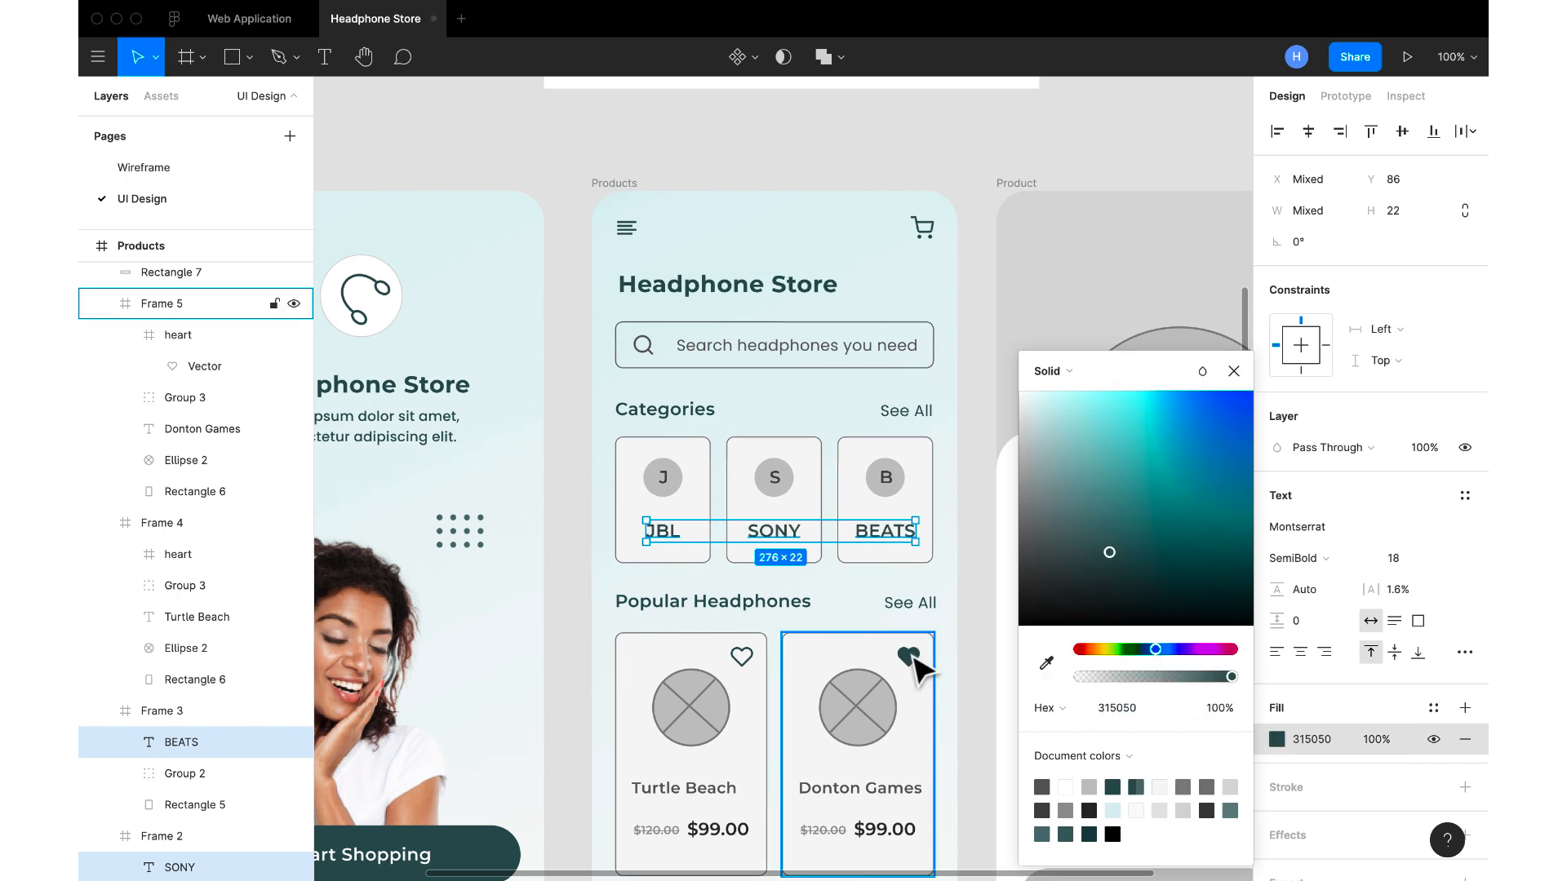
click(1233, 371)
Recolour the strokes of the BEATS, SONY and JBL category cards E8F4F4, sampled from the Products screen's background
click(921, 505)
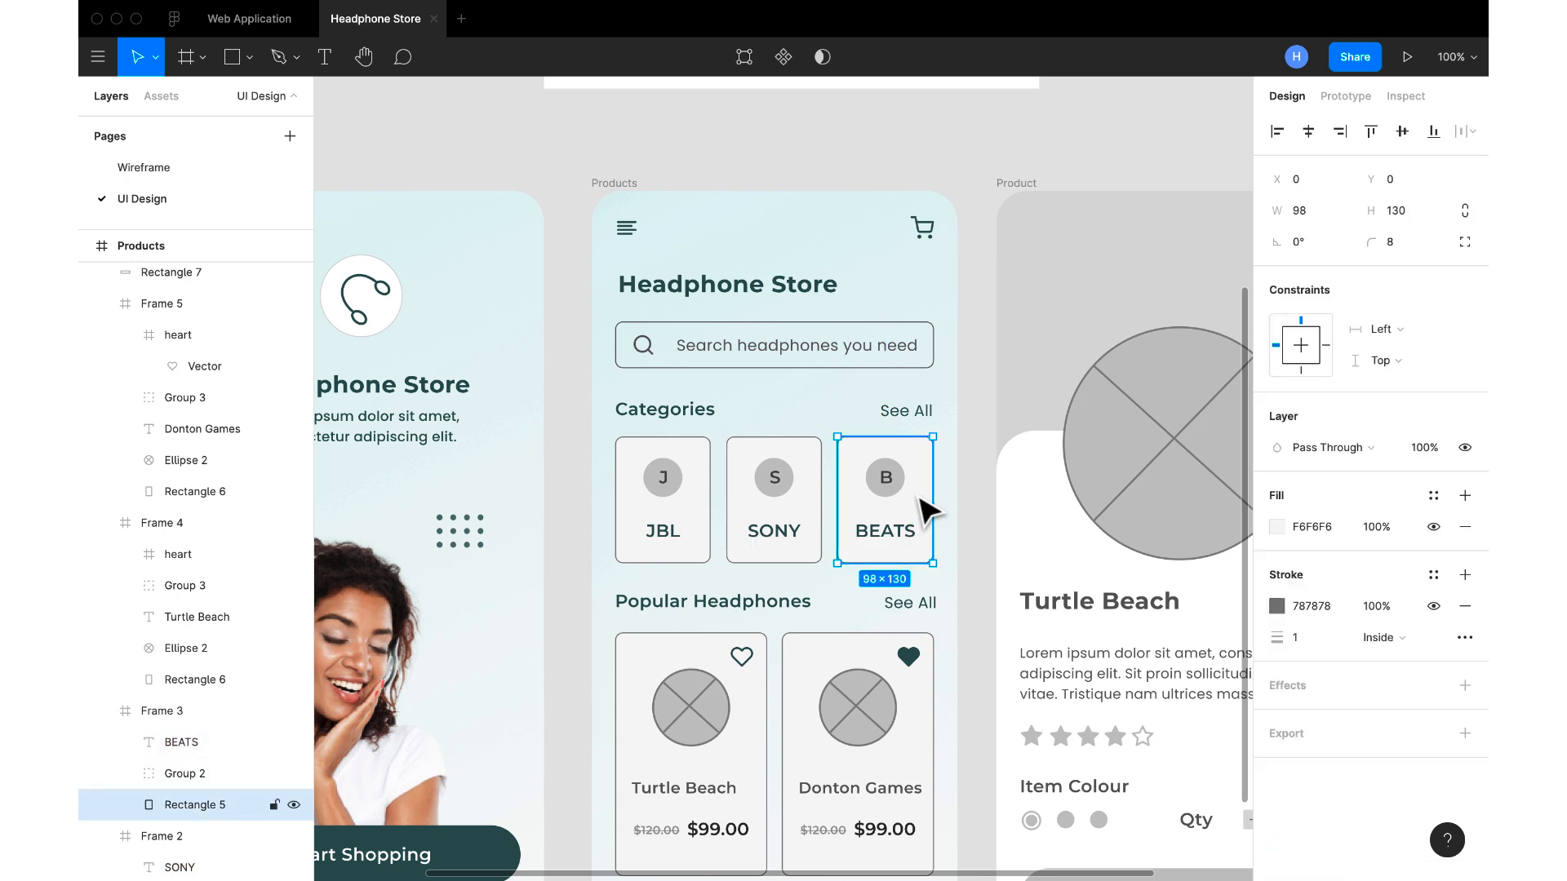
shift+click(801, 520)
shift+click(659, 519)
shift+click(688, 511)
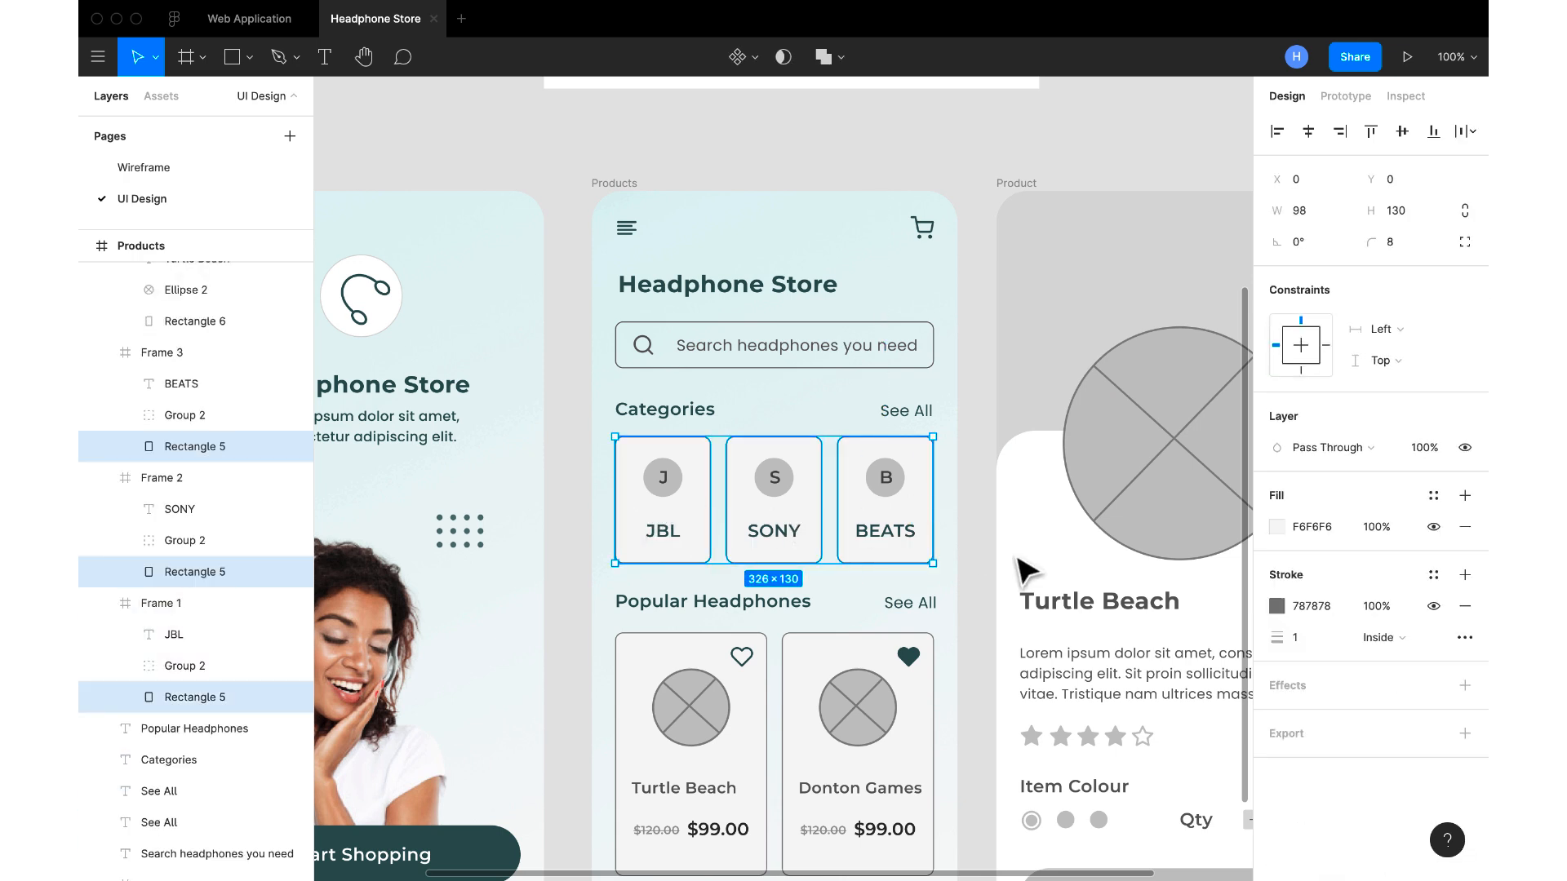
click(1277, 605)
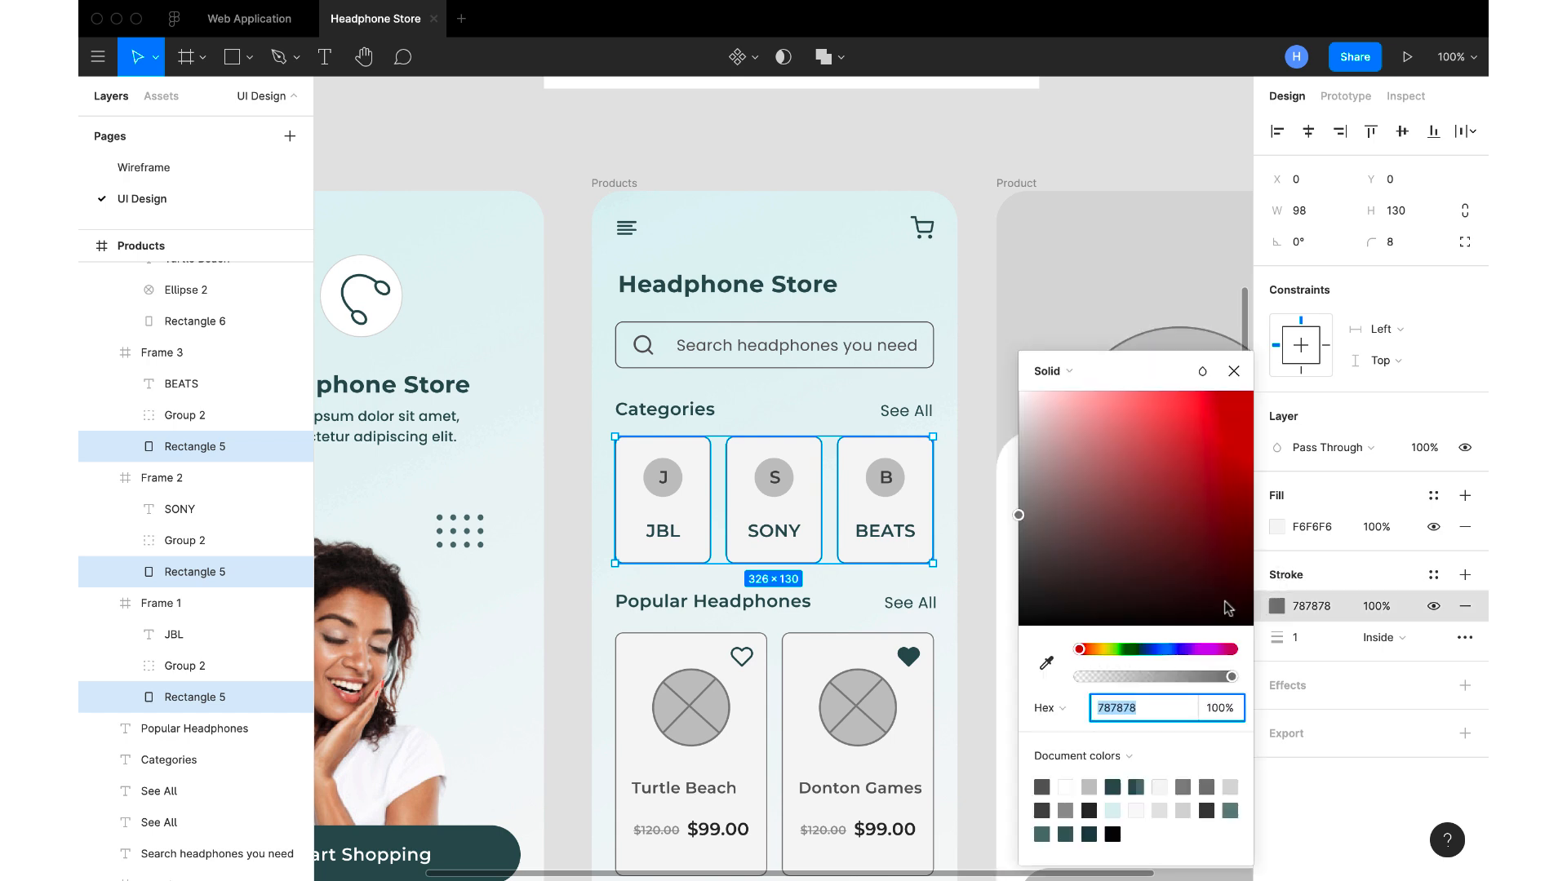
click(1045, 663)
click(839, 398)
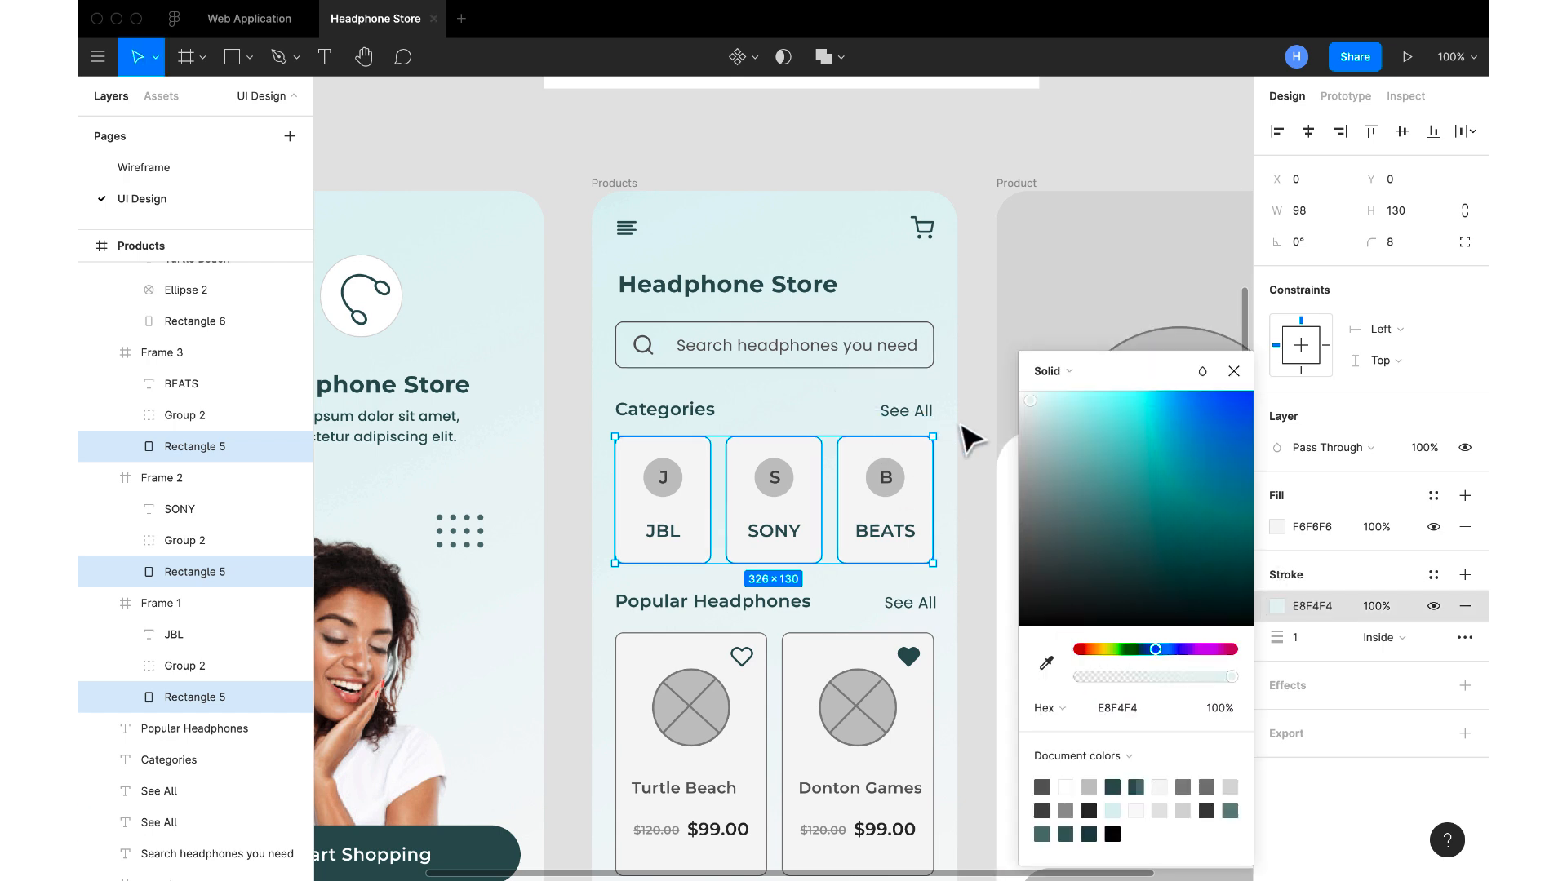
click(1233, 371)
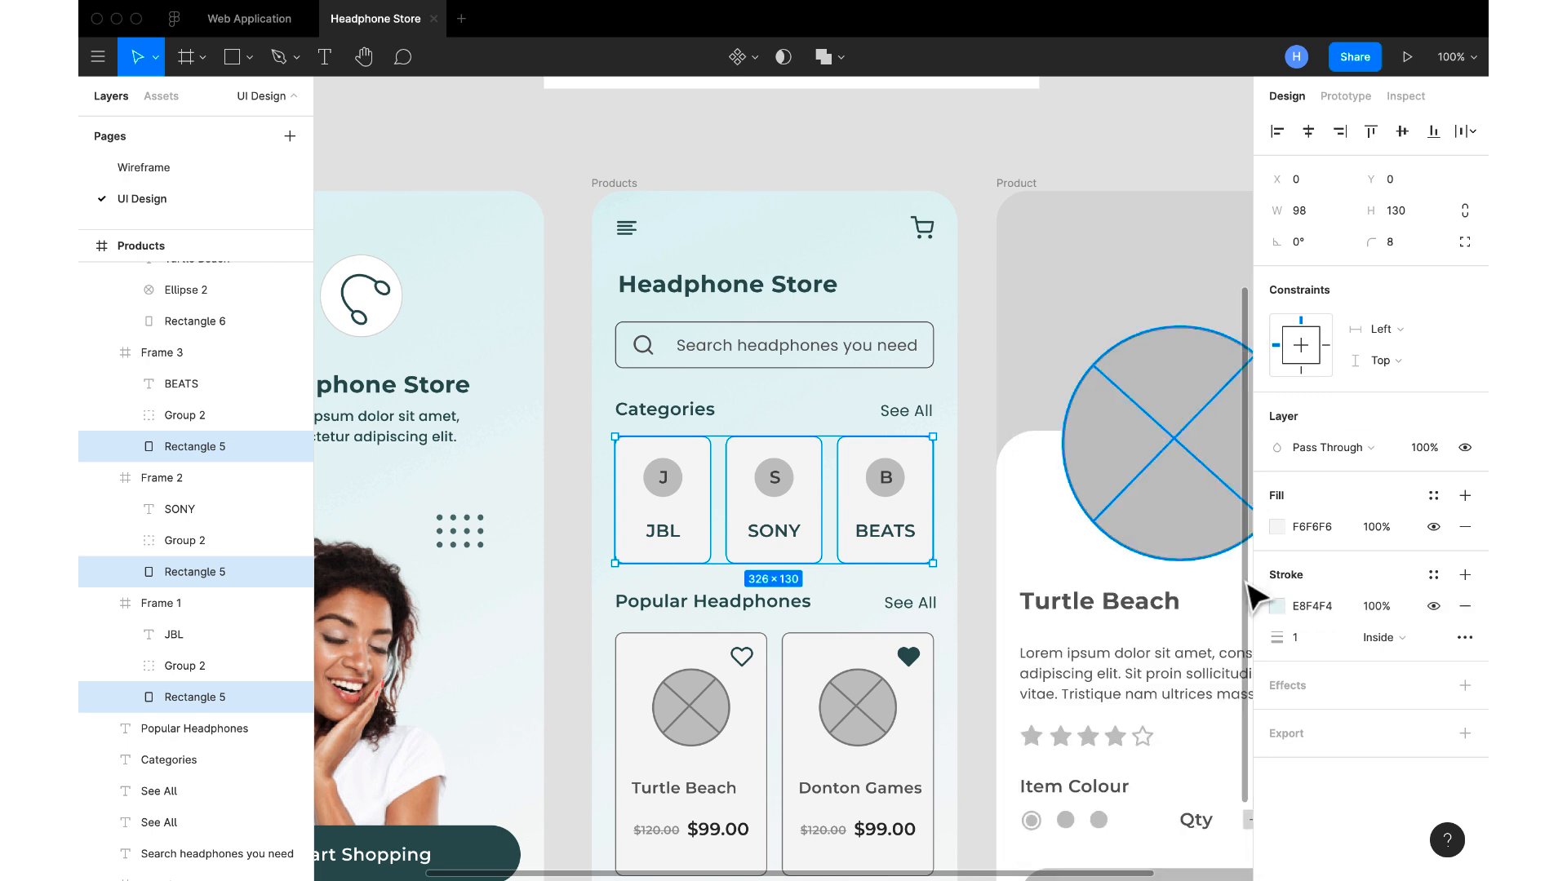
Set the stroke colour of the three category cards to light grey DCDCDC
click(1320, 614)
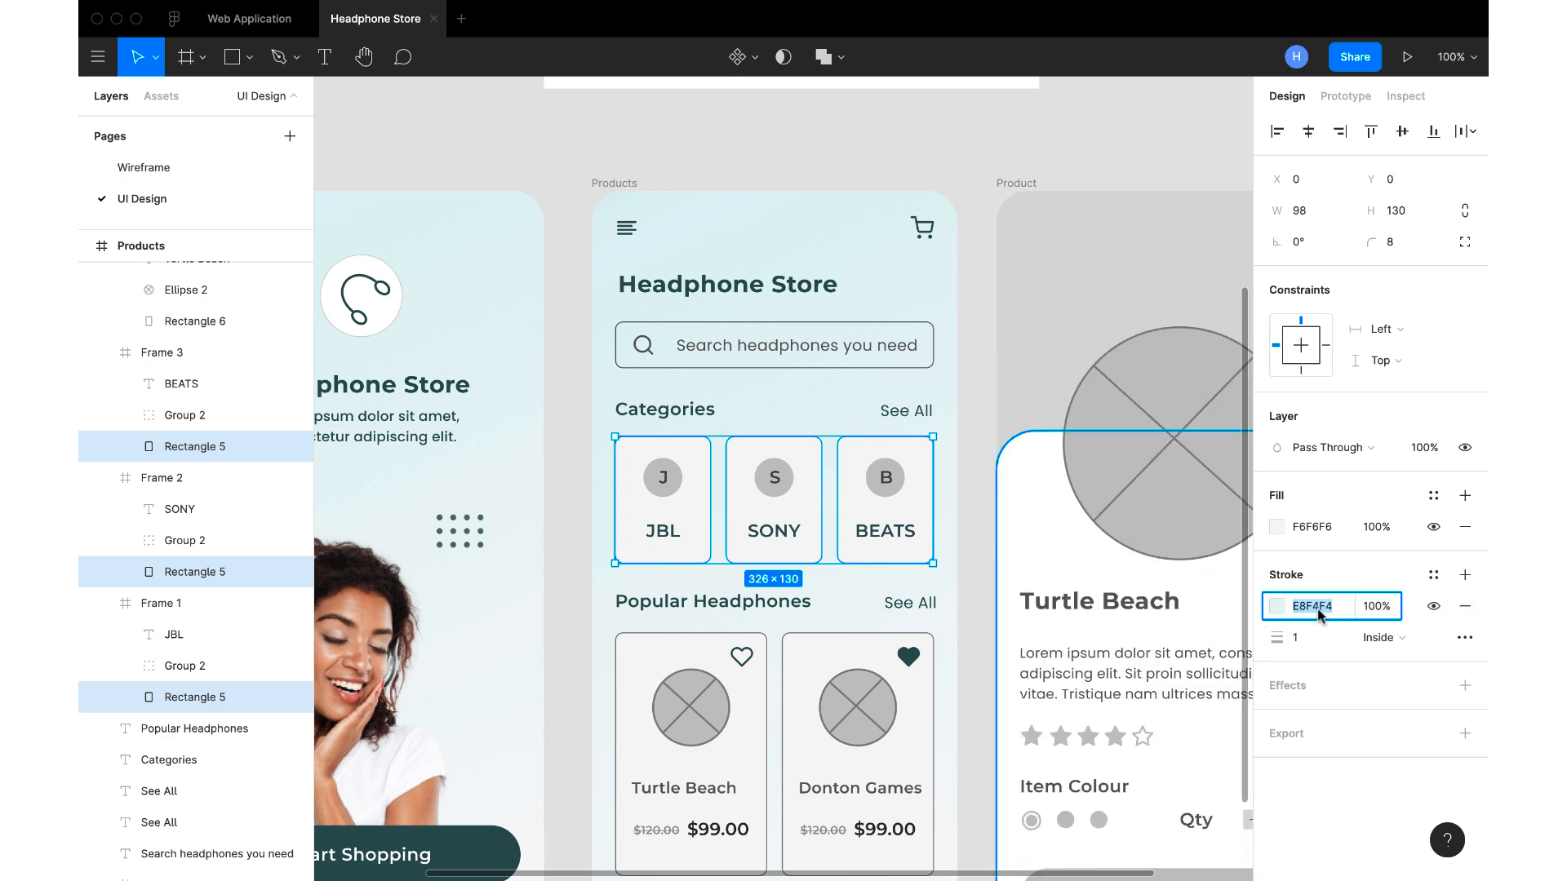
text(D4E0E0)
key(Return)
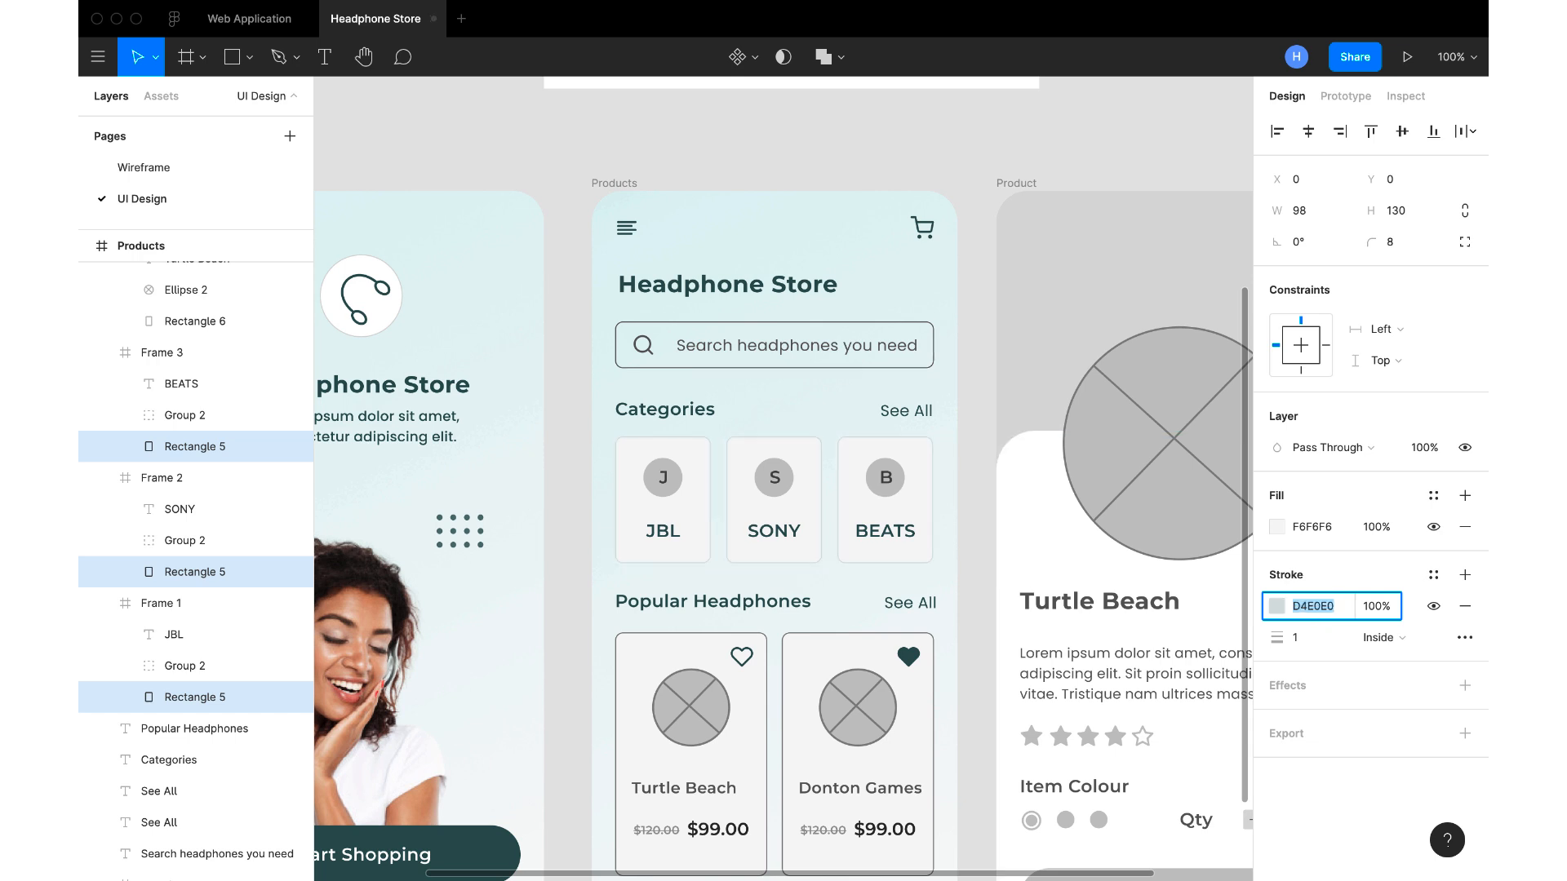
text(020E0E)
key(Return)
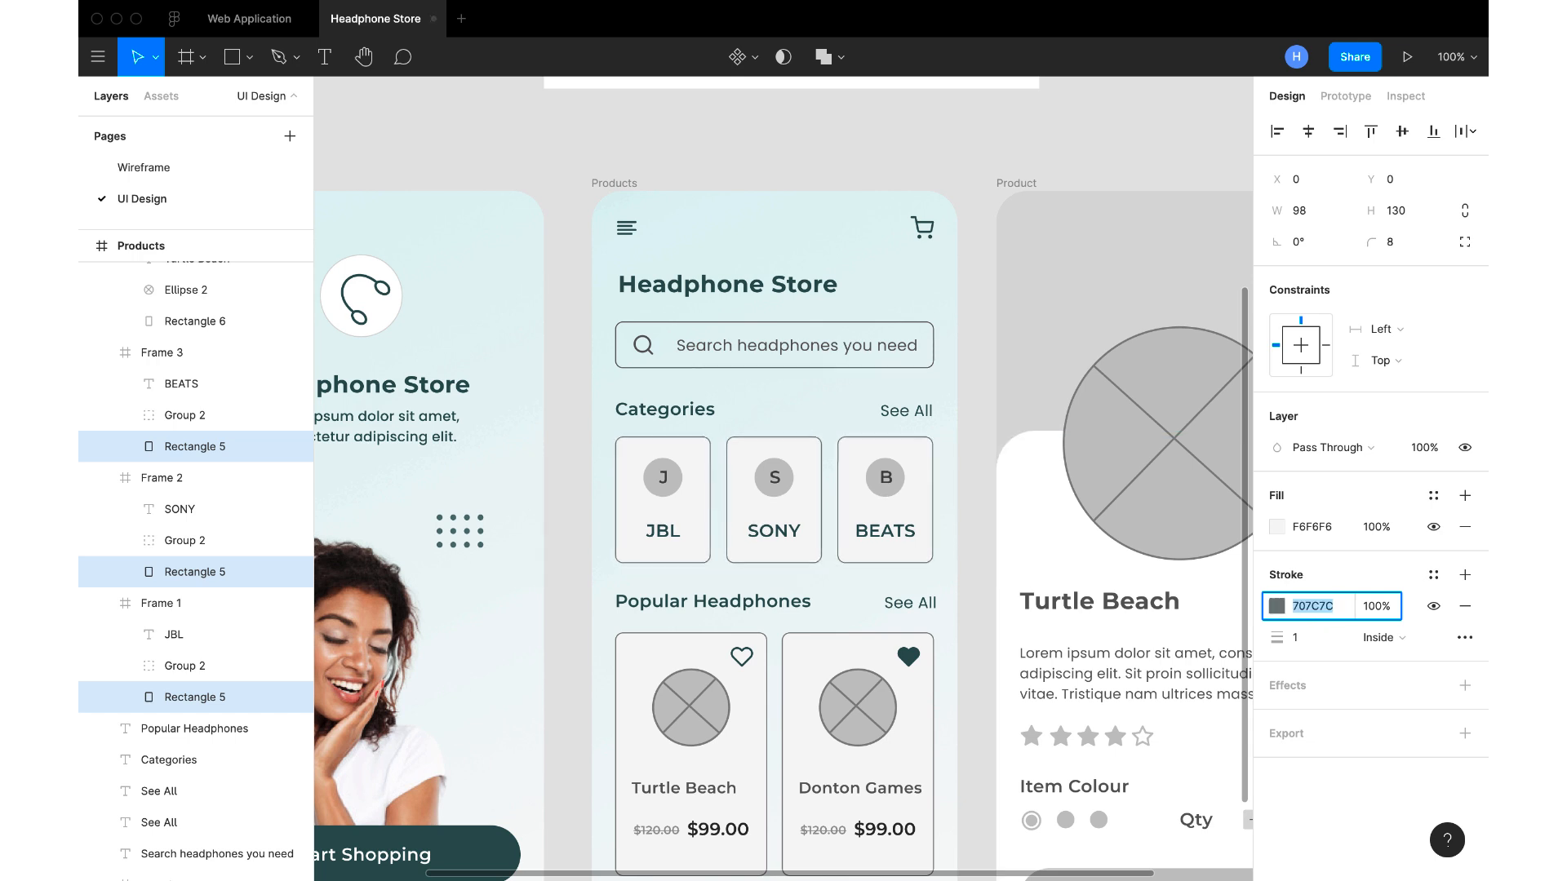
text(A0A0A0)
key(Return)
text(BEBEBE)
key(Return)
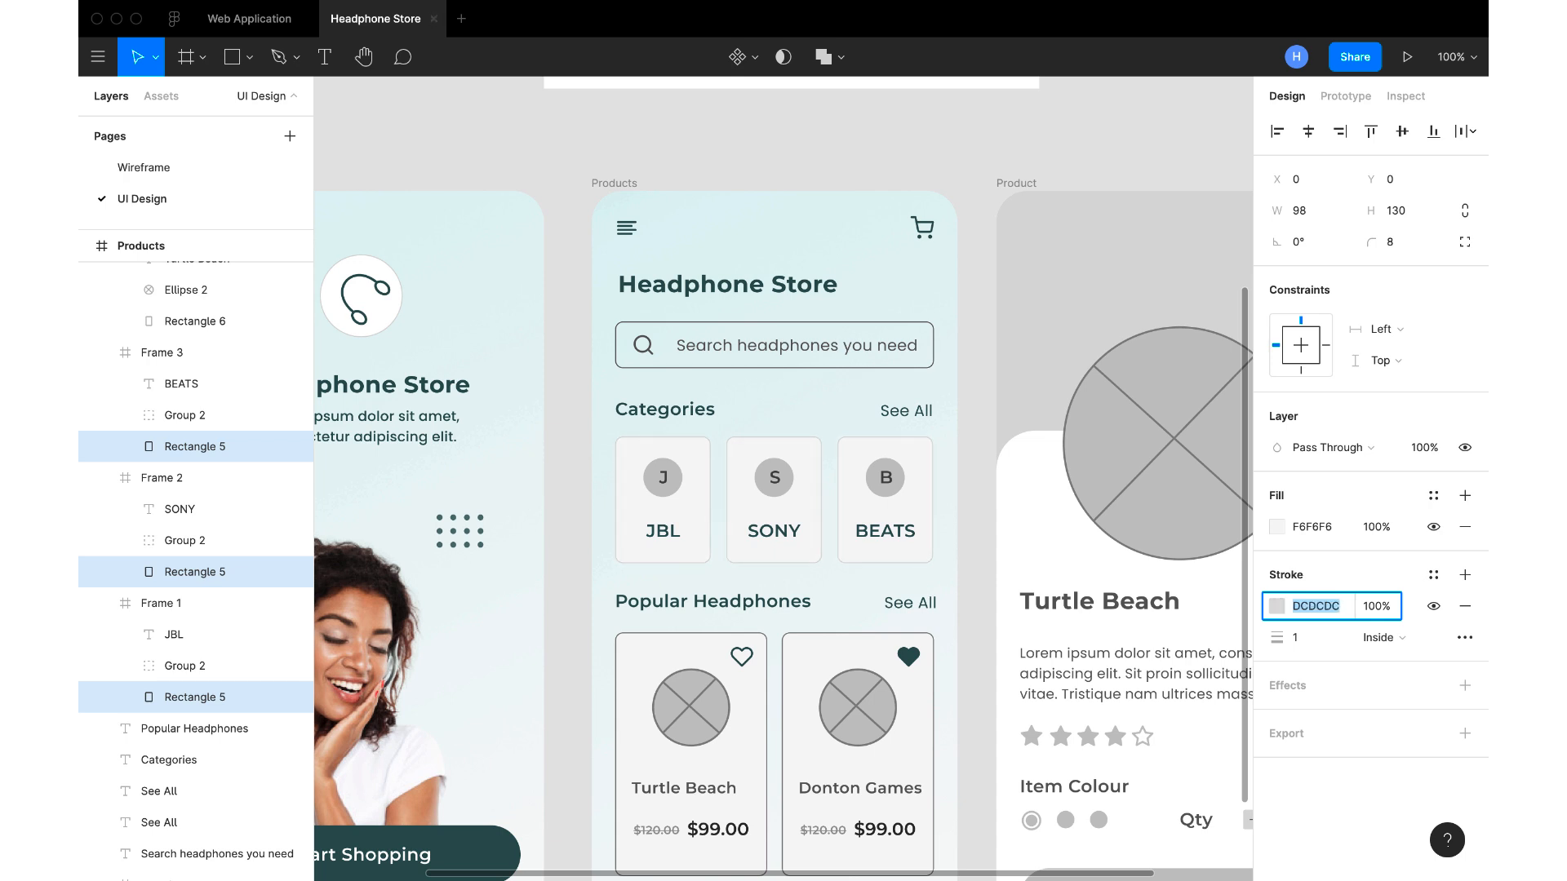
click(975, 469)
Recolour the circles behind the J, S and B category initials pale teal E8F4F4, sampled from the Products screen's background
click(886, 492)
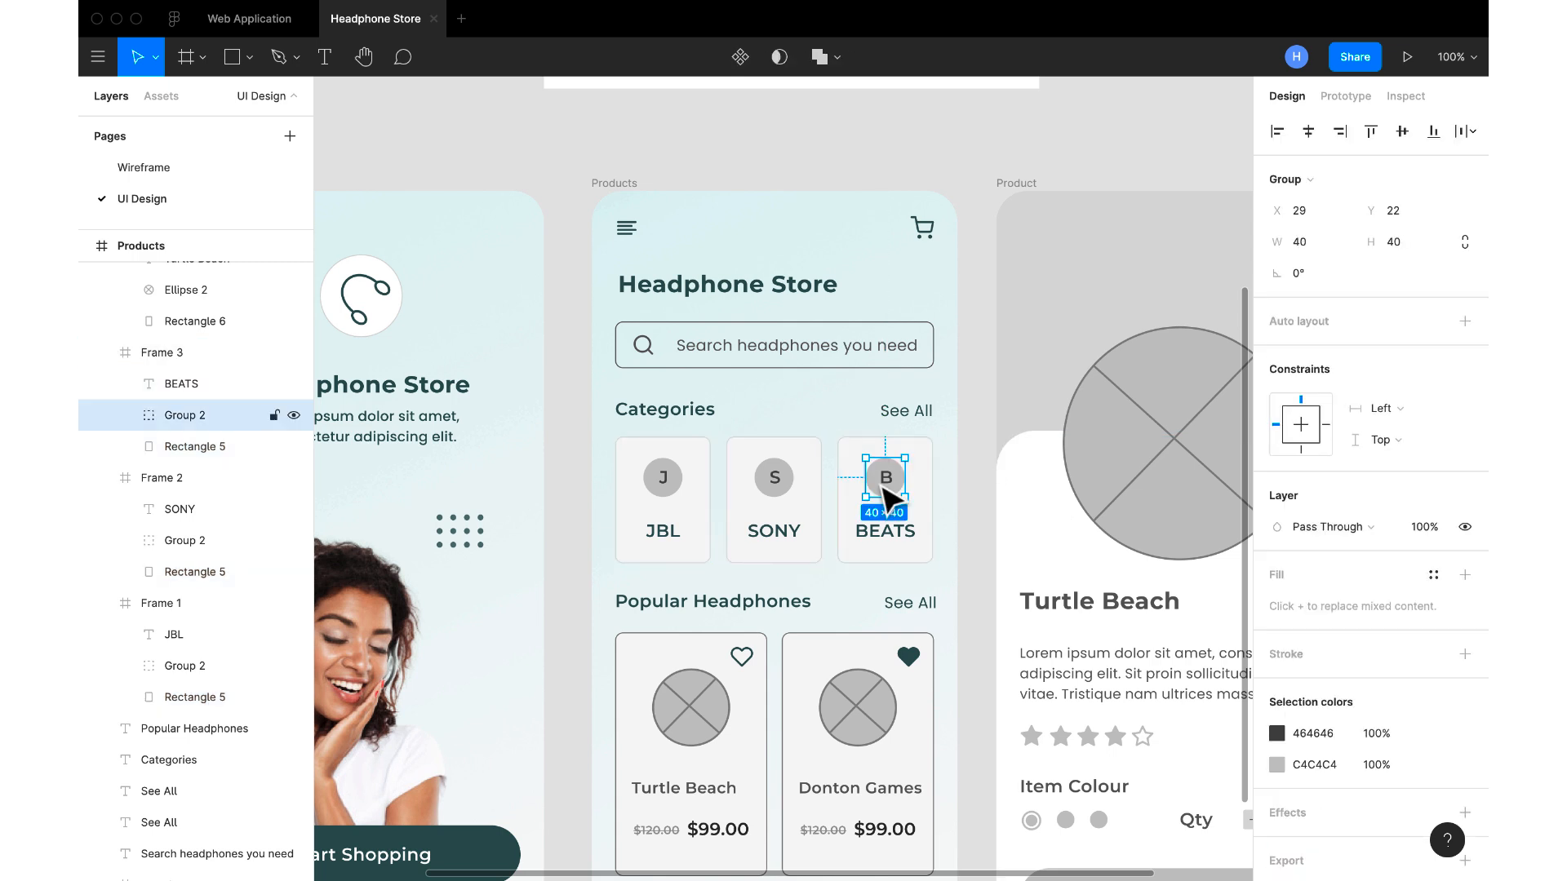
shift+click(773, 481)
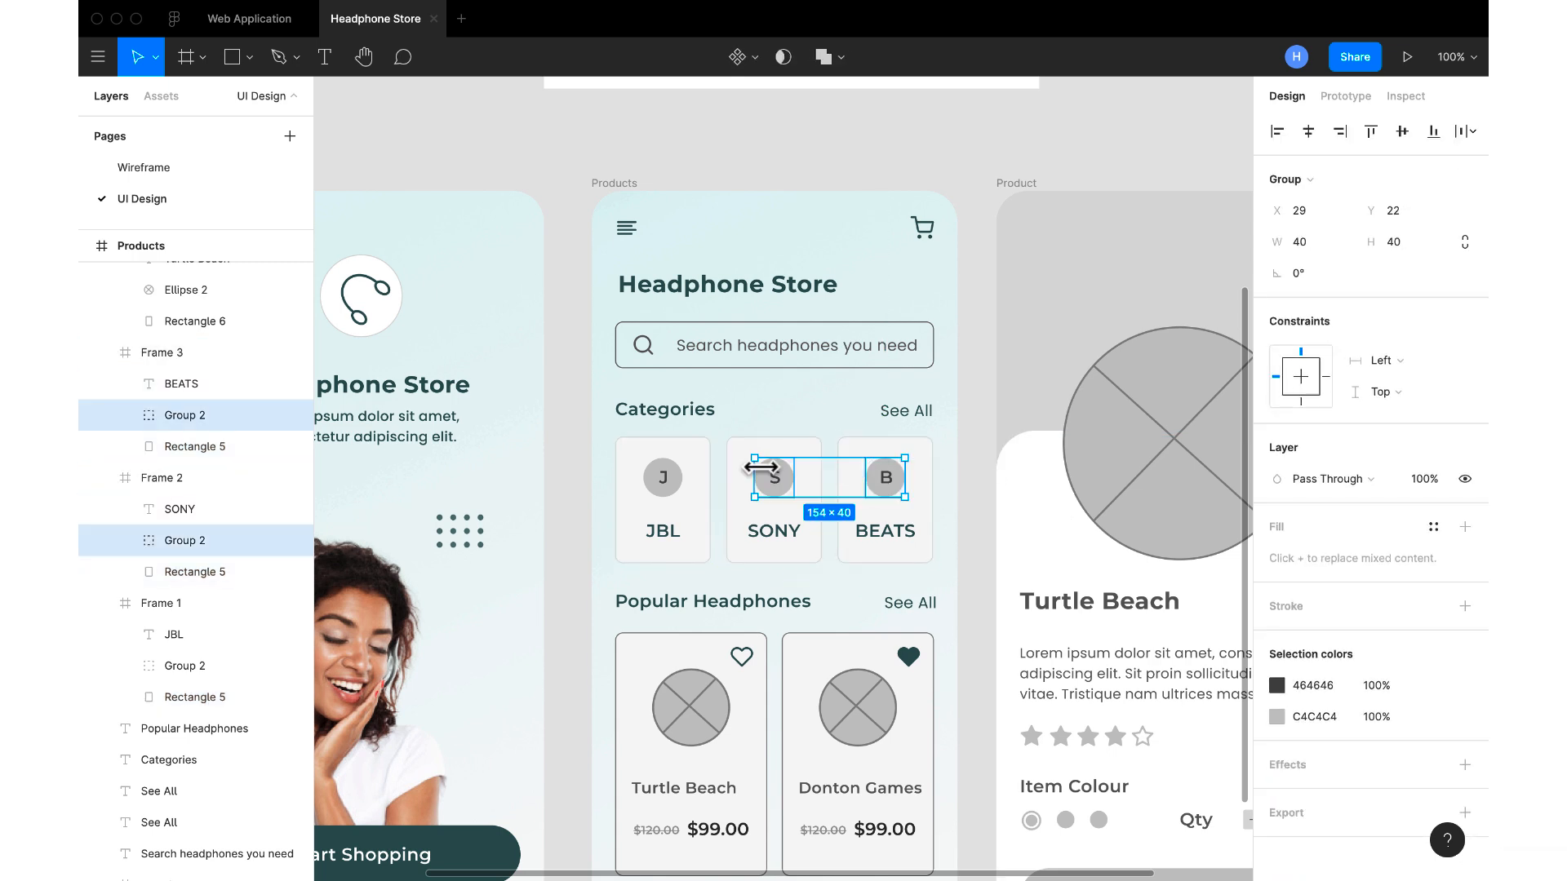
shift+click(662, 482)
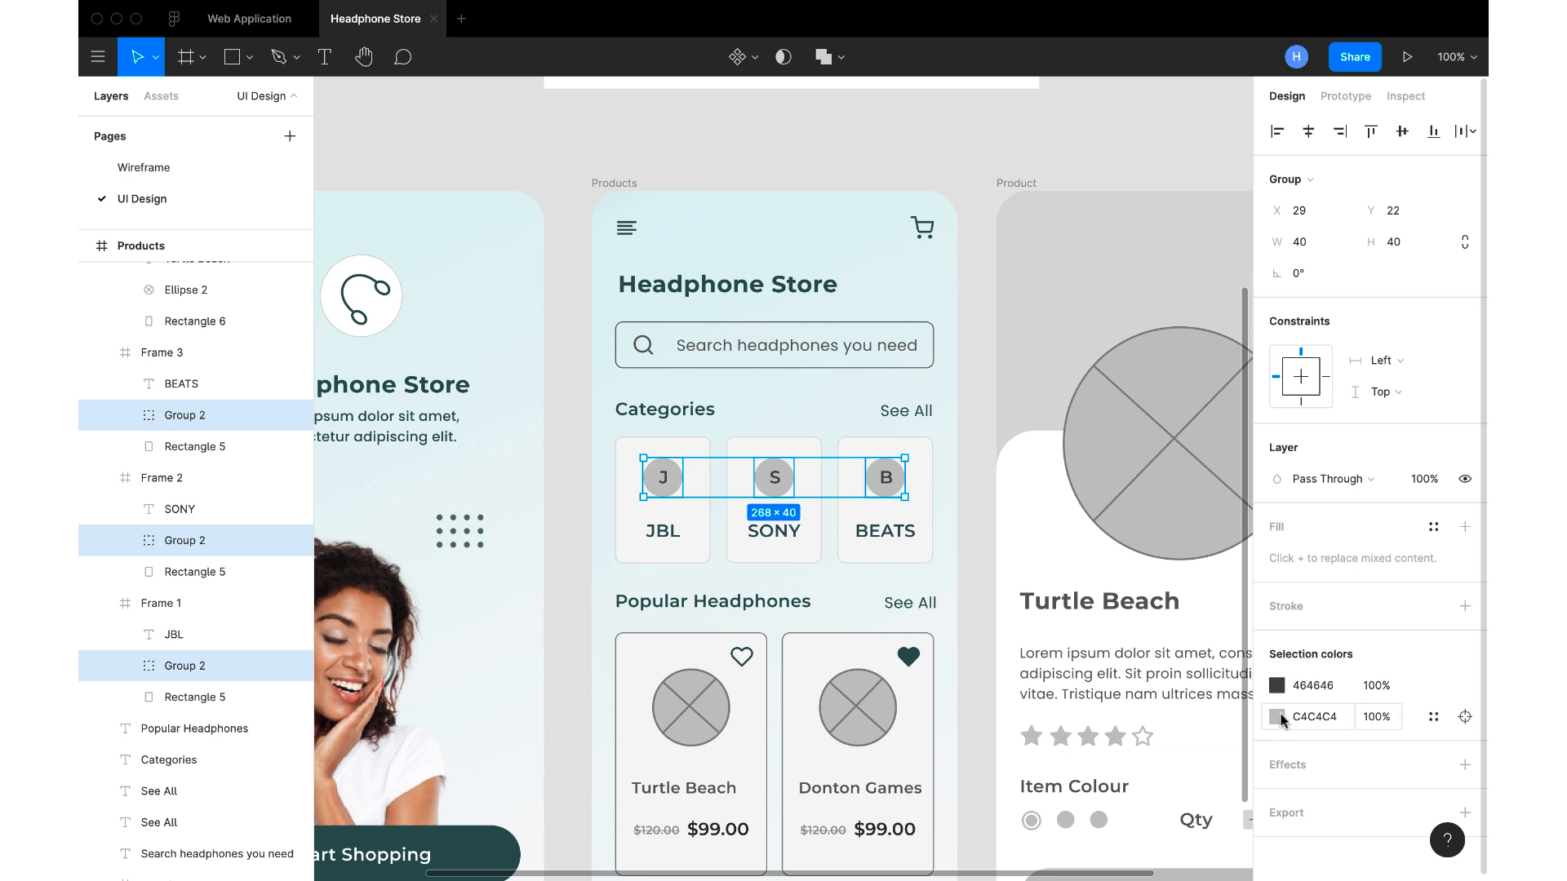
click(1278, 718)
click(1045, 670)
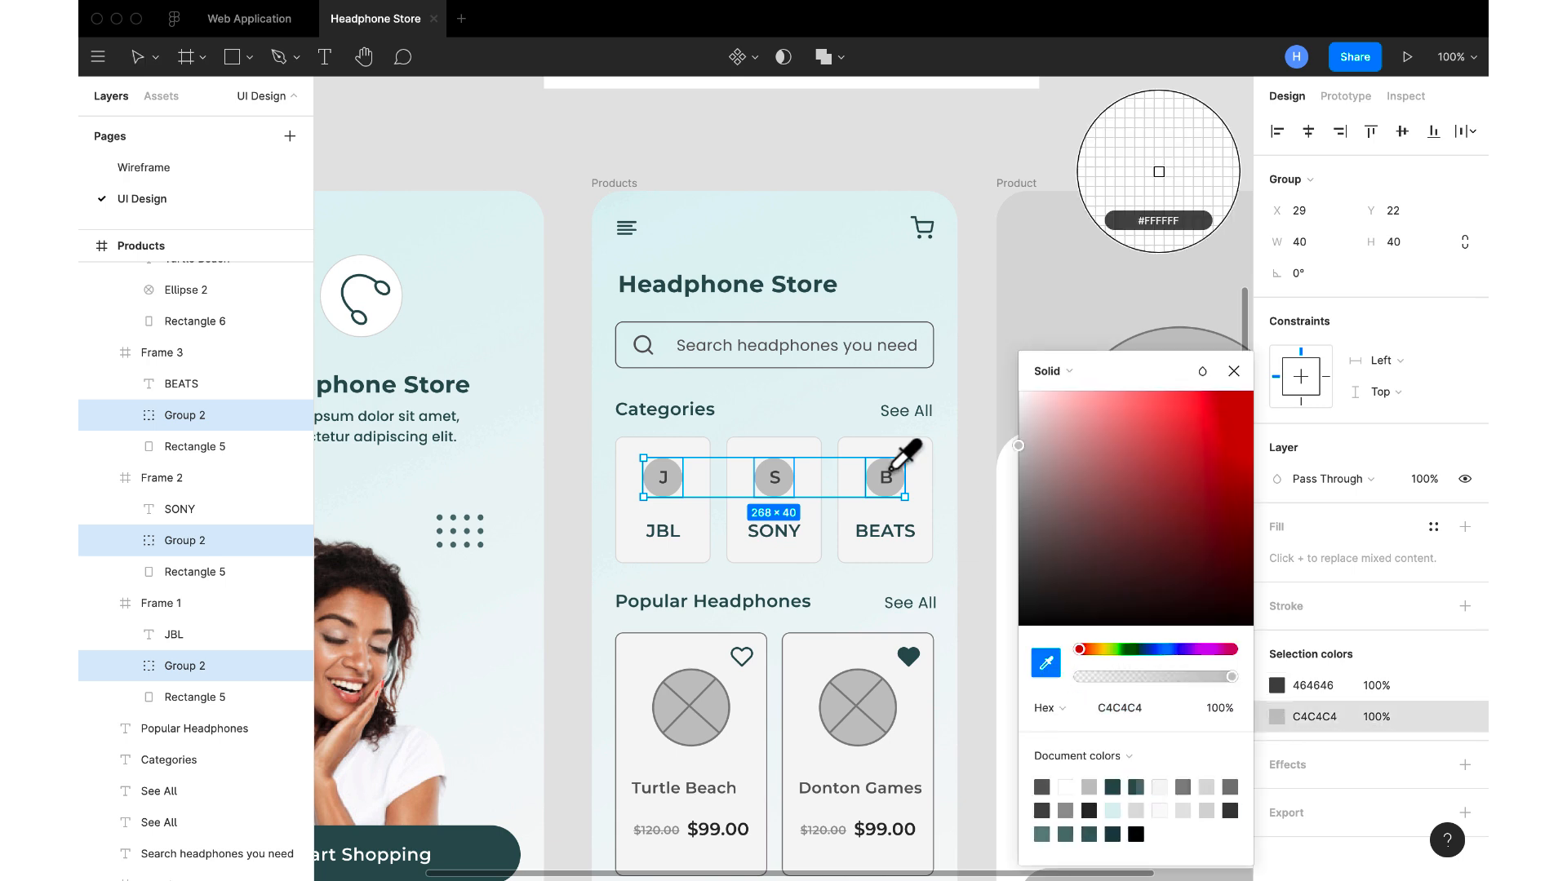
click(853, 423)
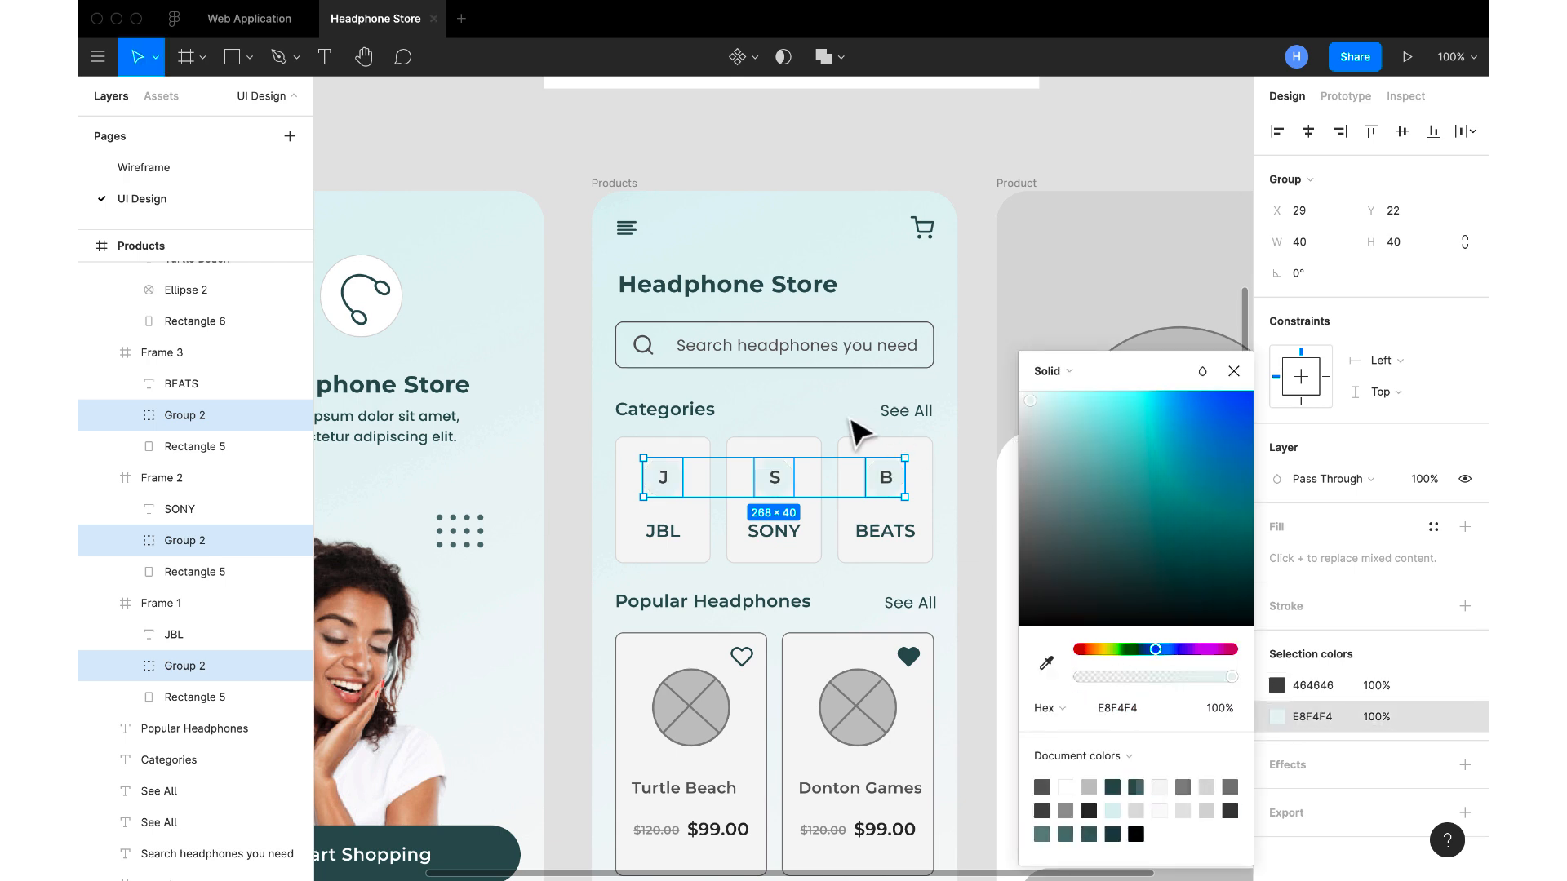
click(1233, 372)
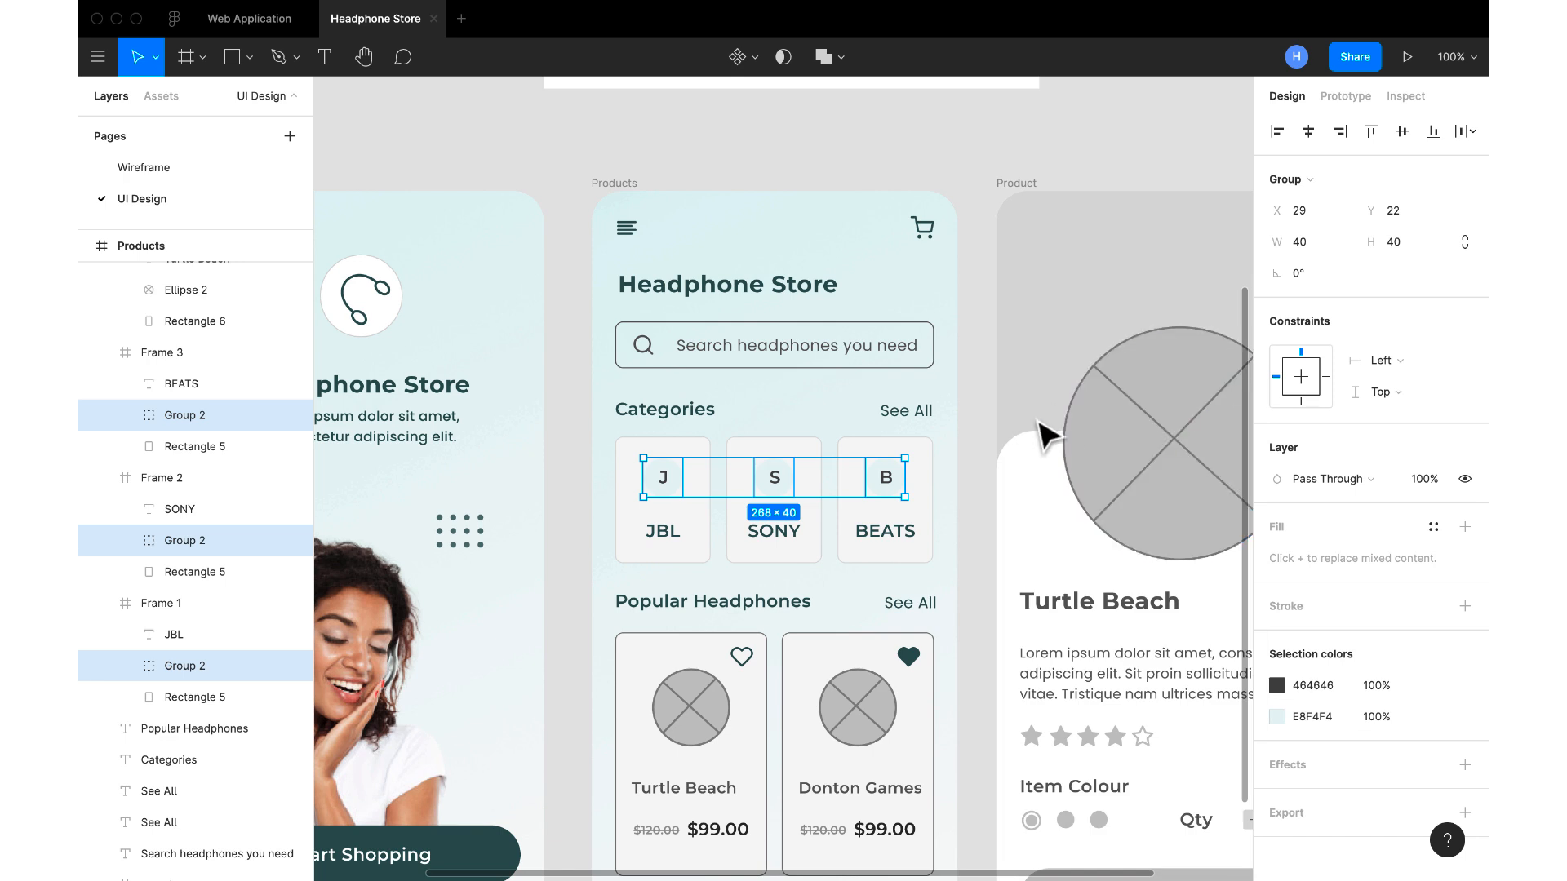
click(980, 423)
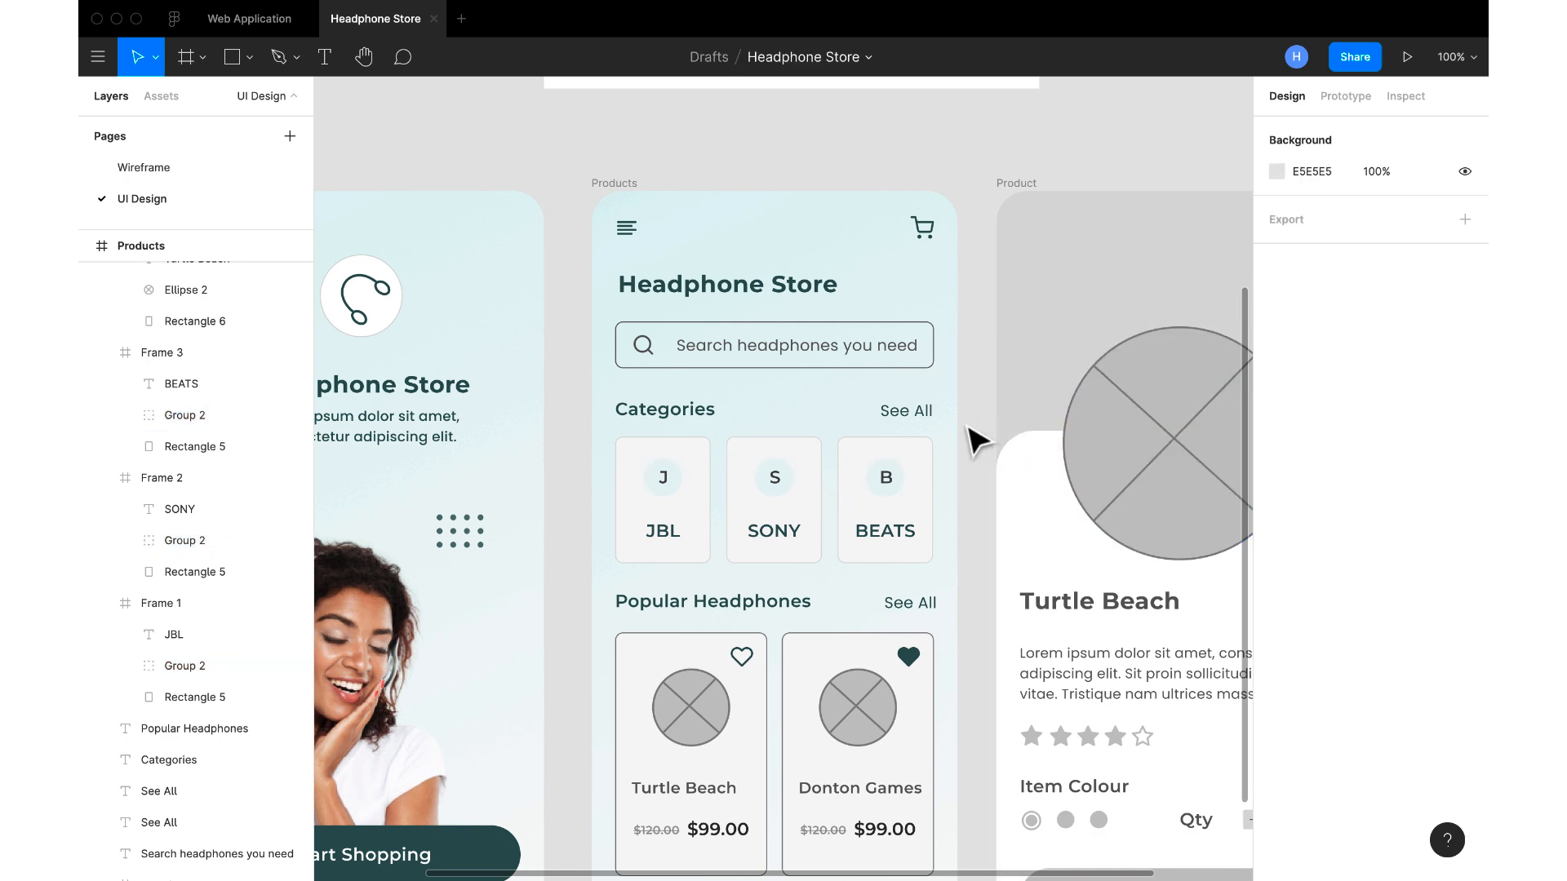
Add a DCDCDC stroke to the circle behind the B on the BEATS card, sampled from the card's border
double_click(895, 476)
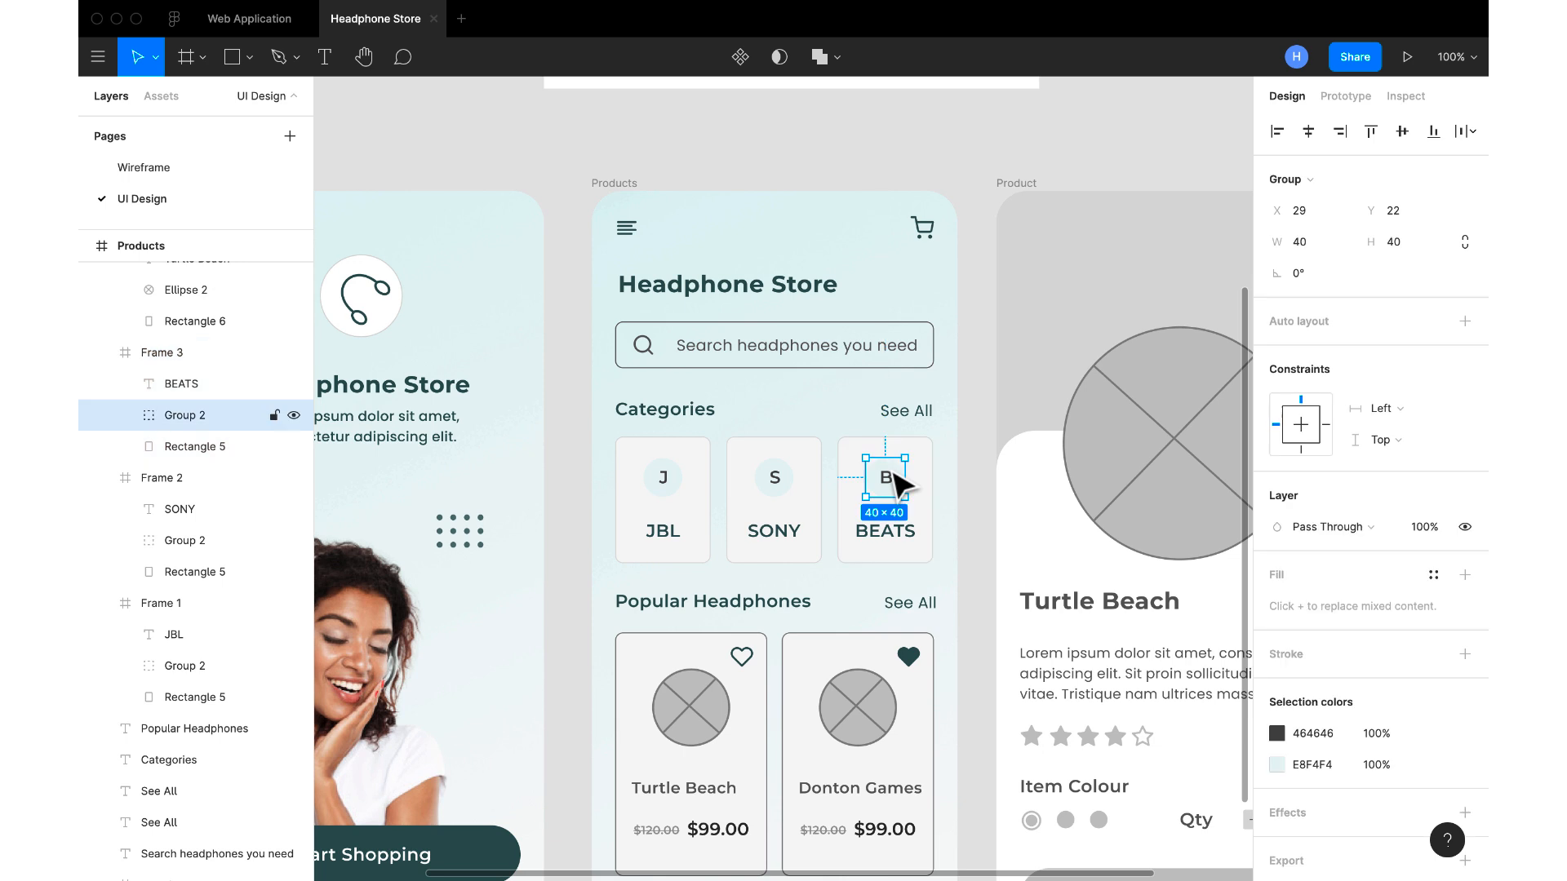
double_click(895, 481)
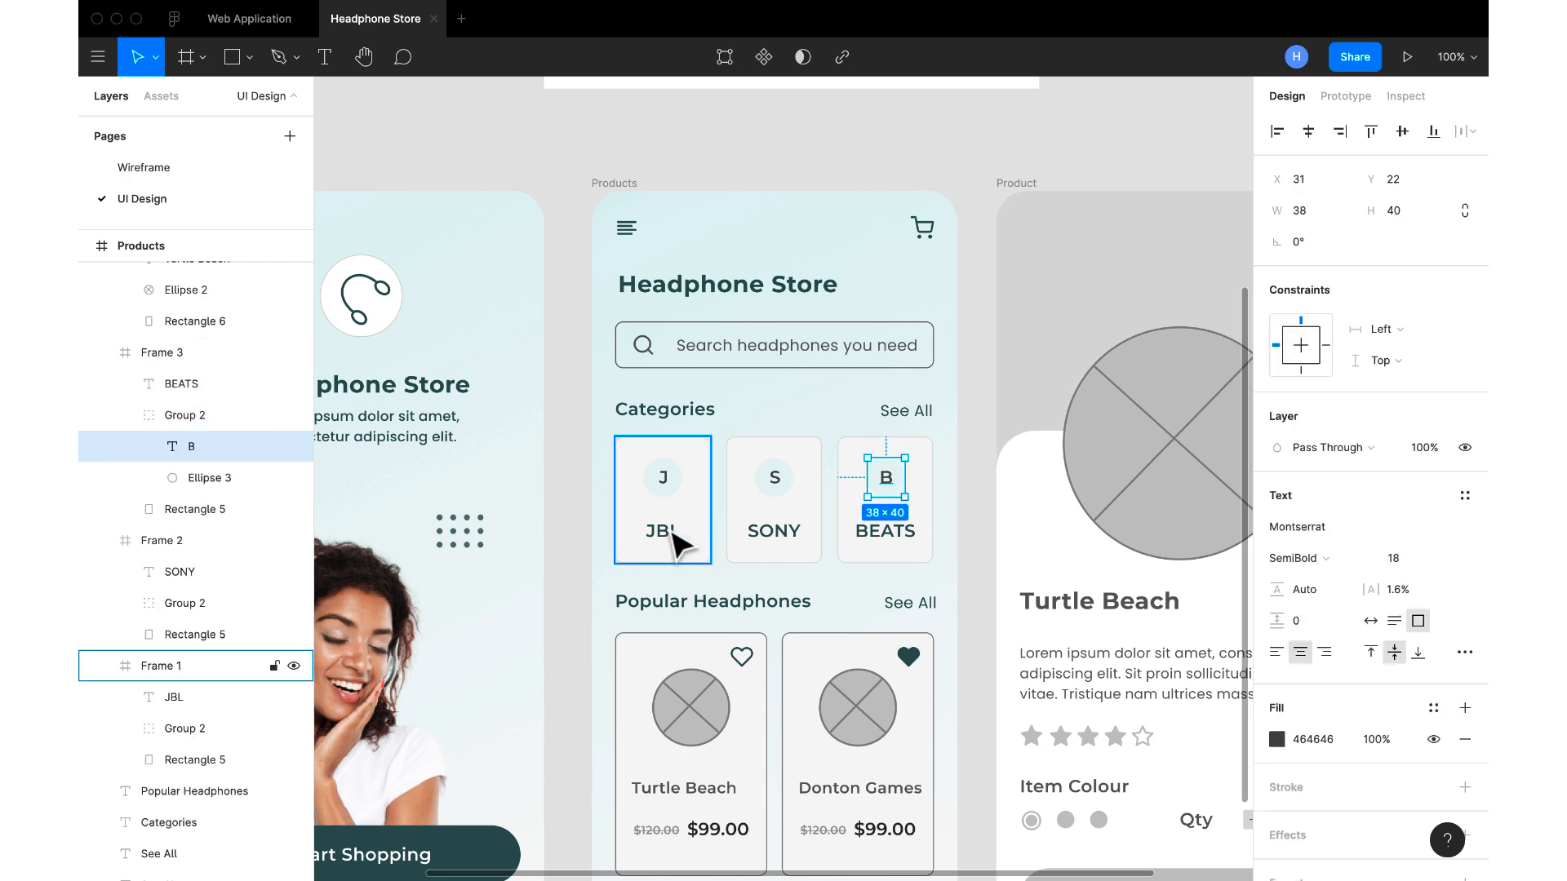
click(216, 482)
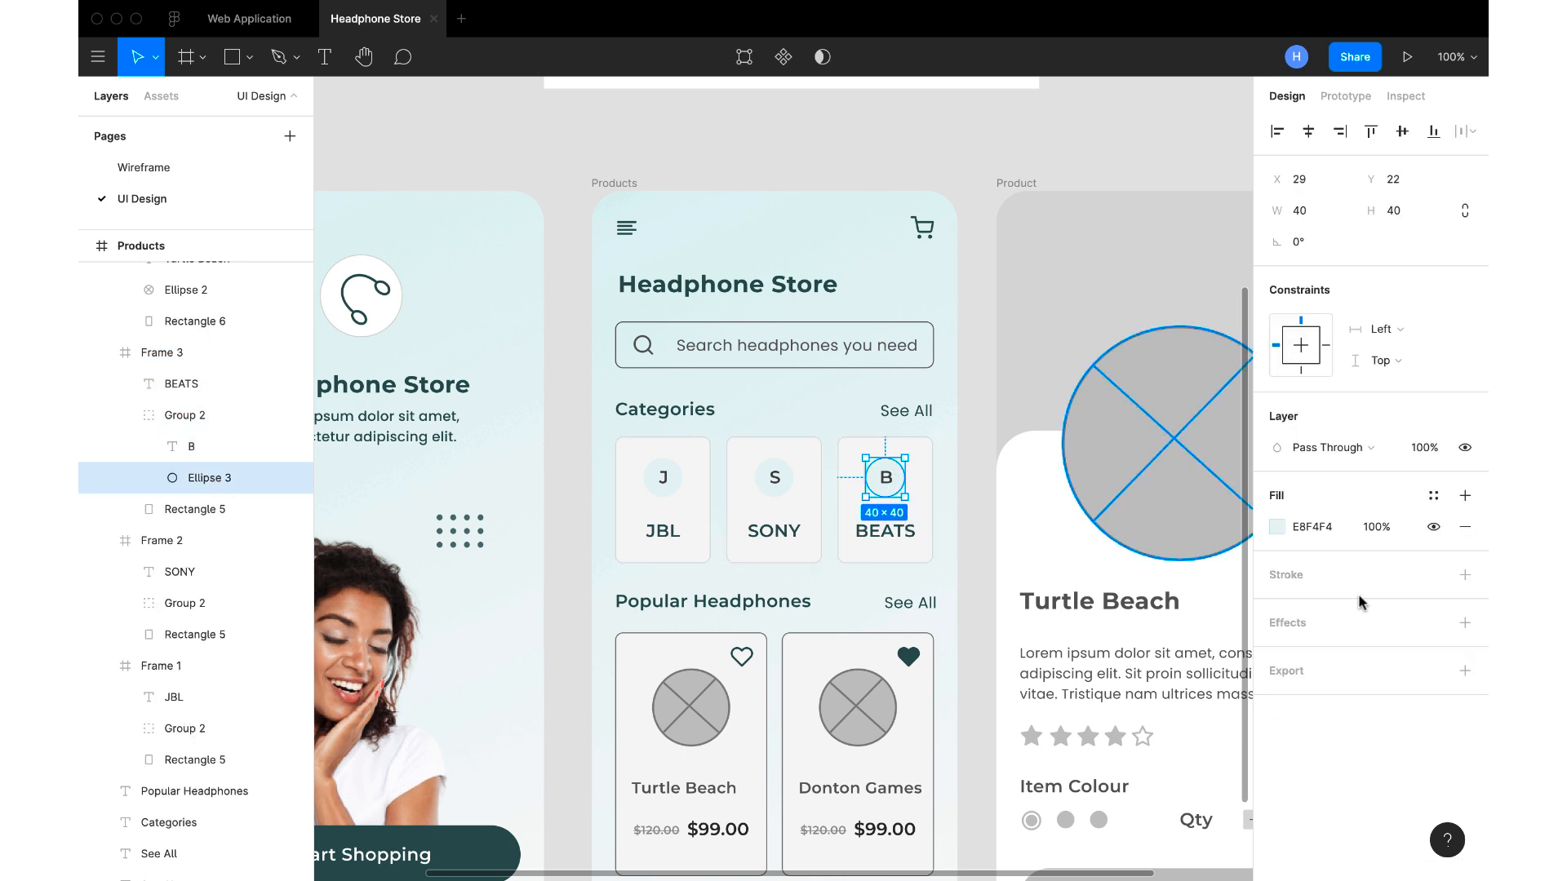
click(1464, 576)
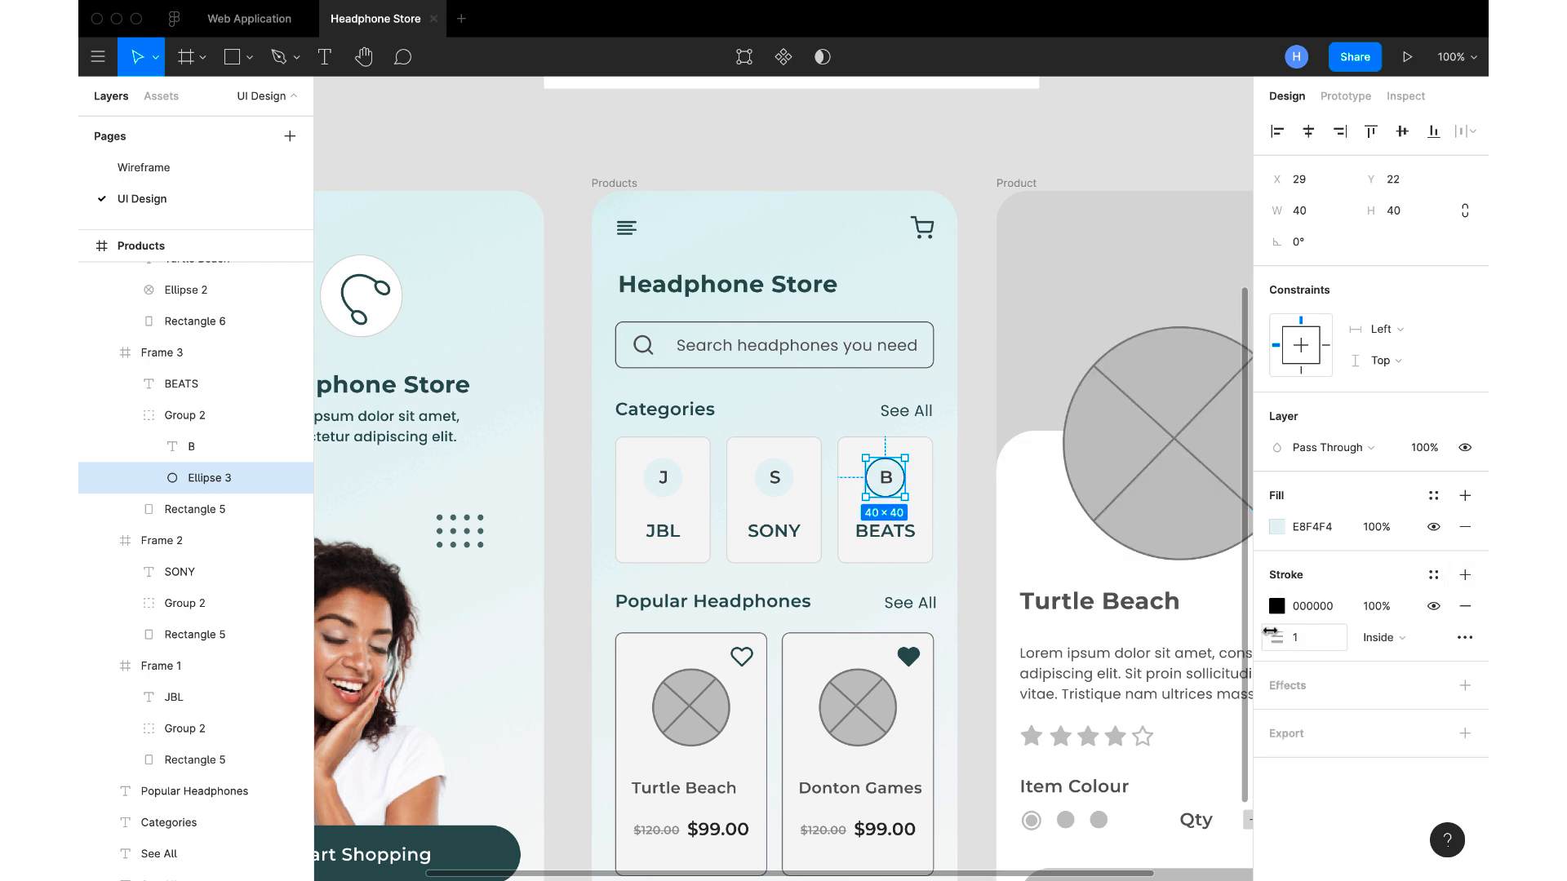
click(1276, 607)
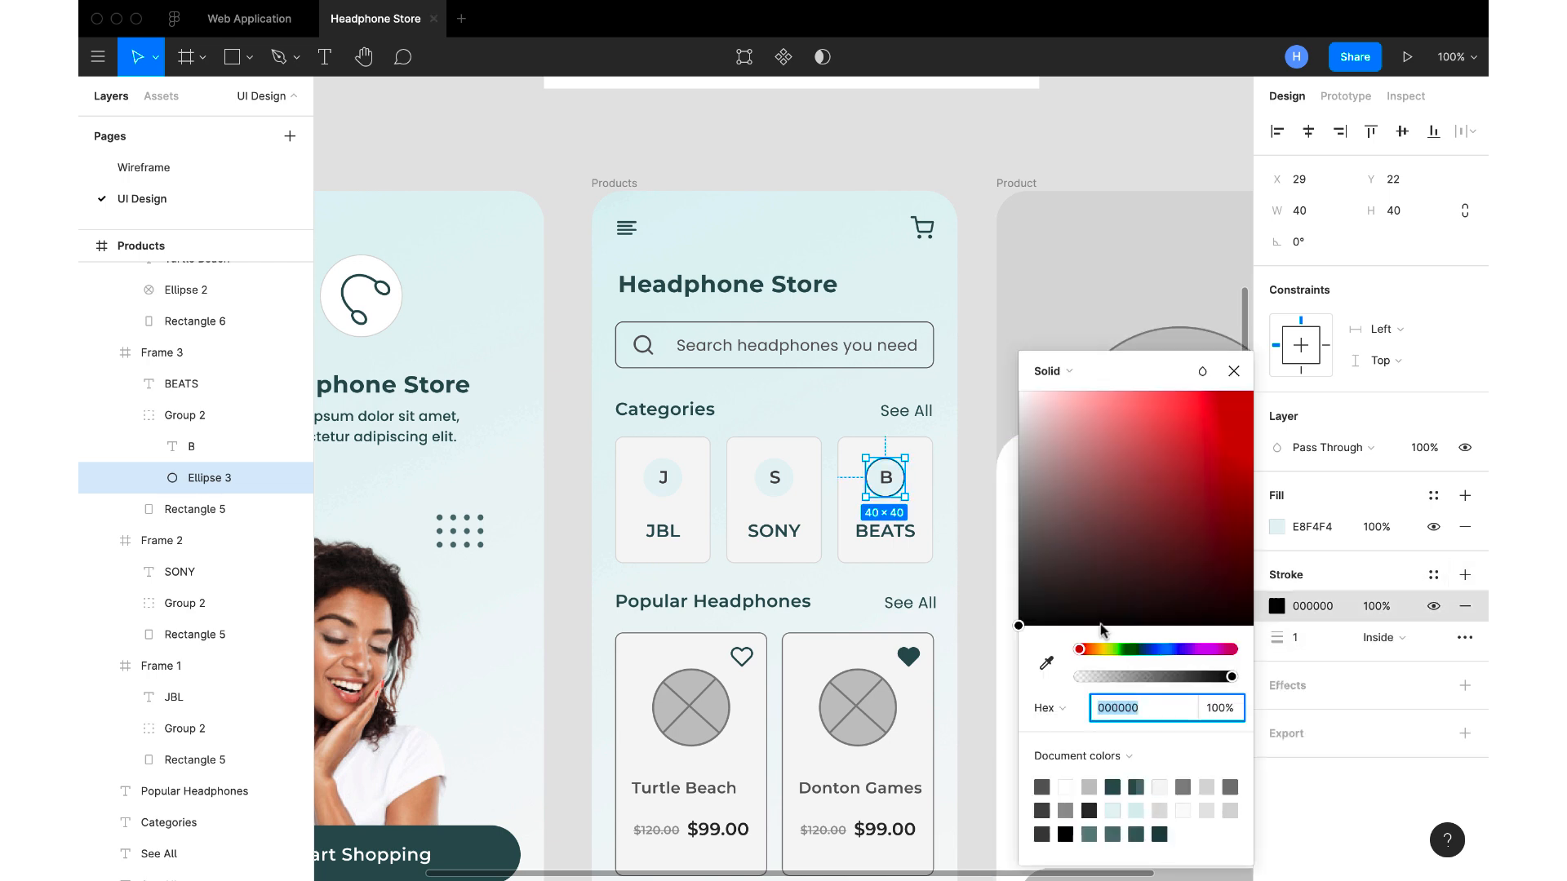
click(1046, 665)
scroll(922, 511, up, 5)
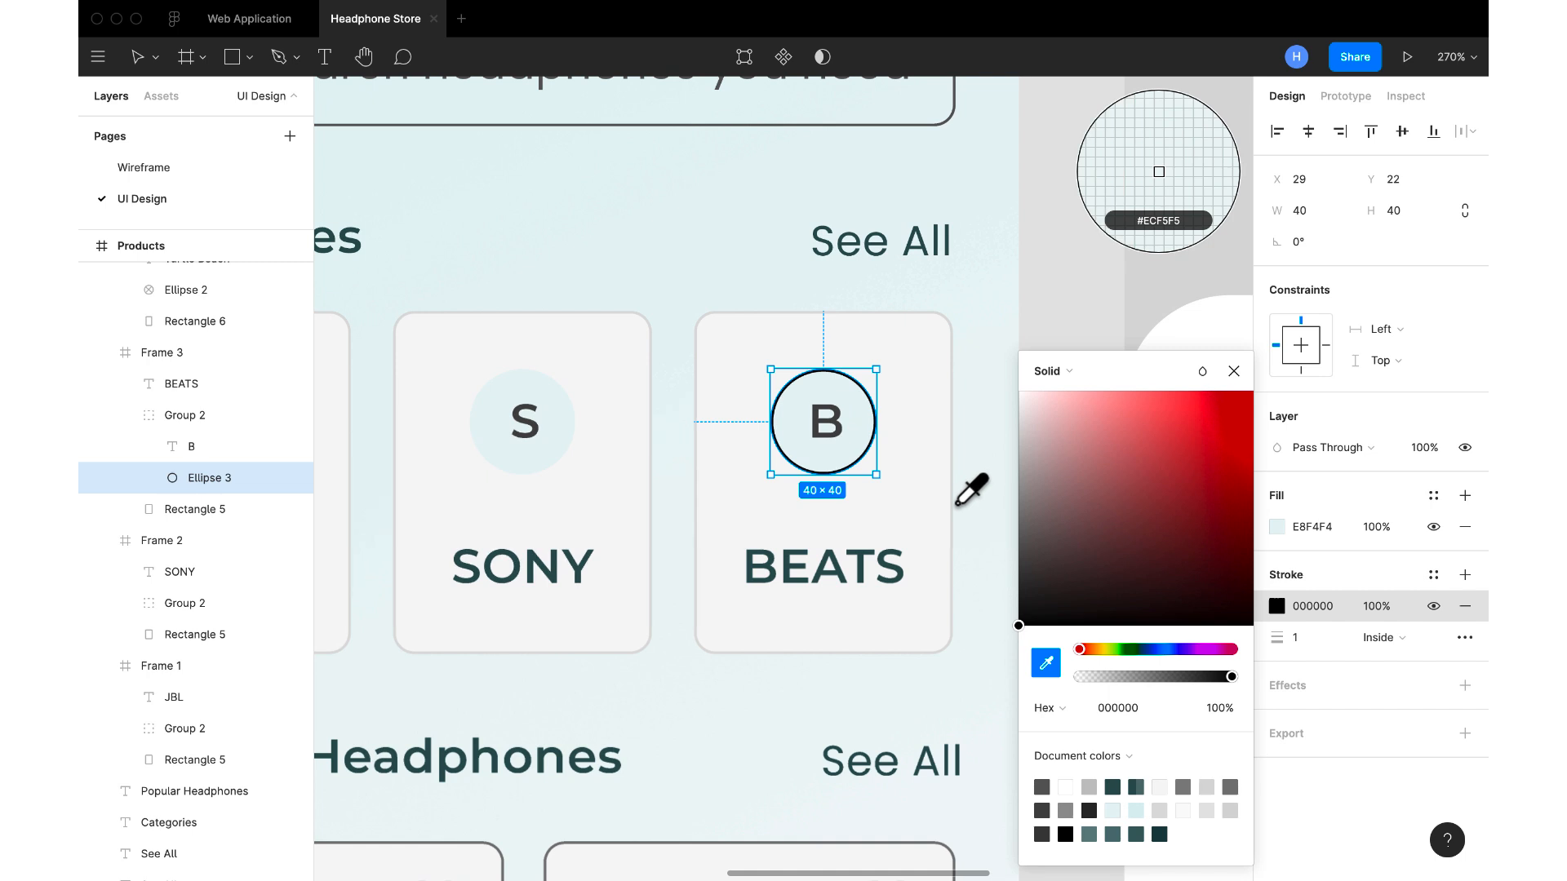
click(961, 506)
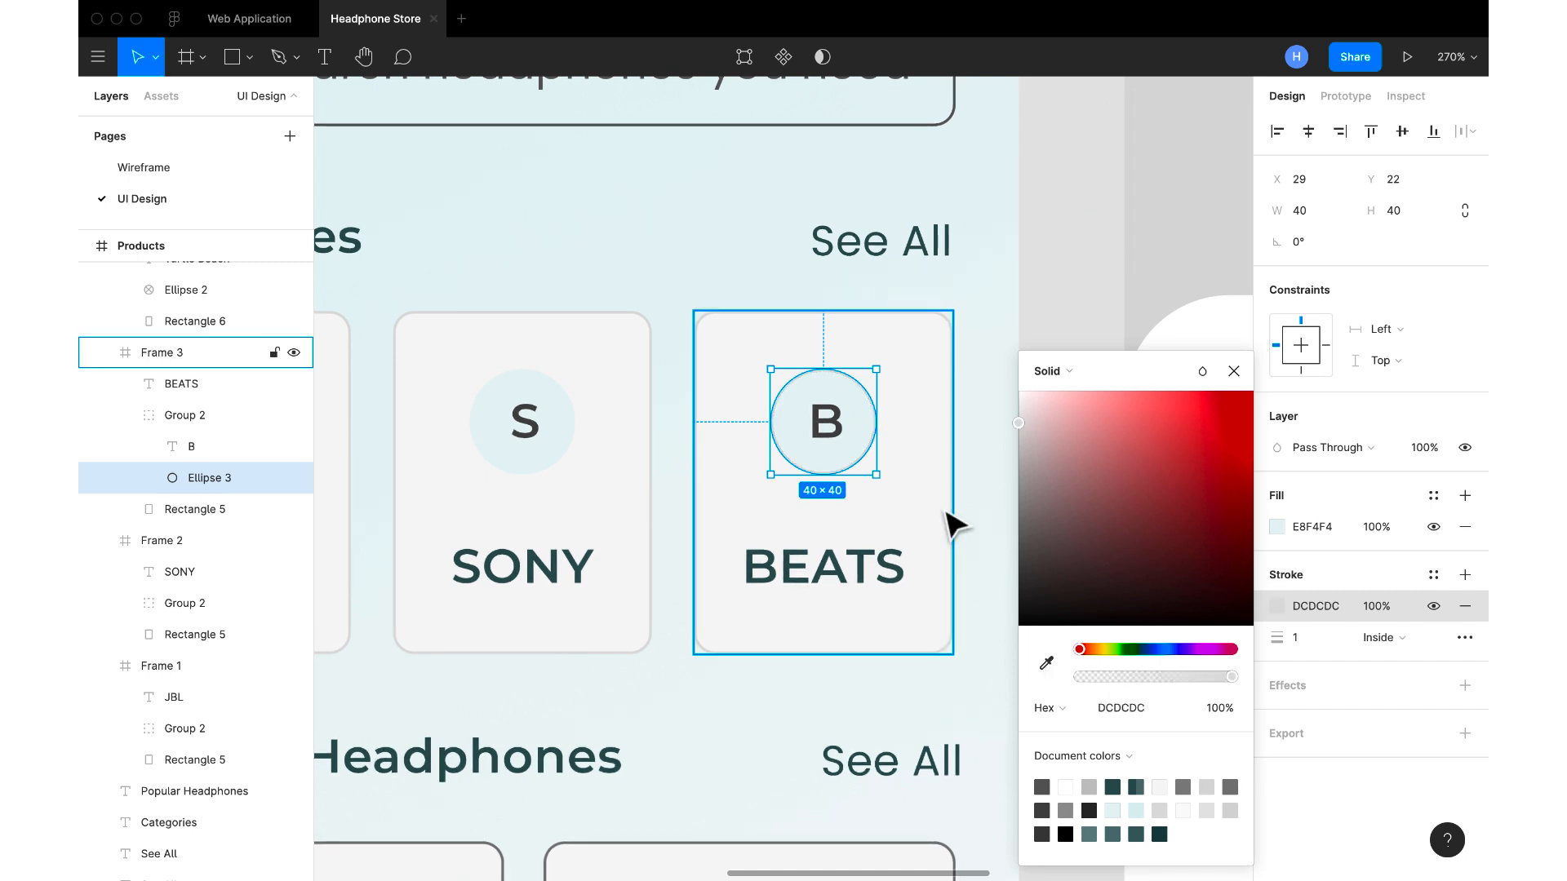
scroll(956, 505, down, 6)
click(966, 507)
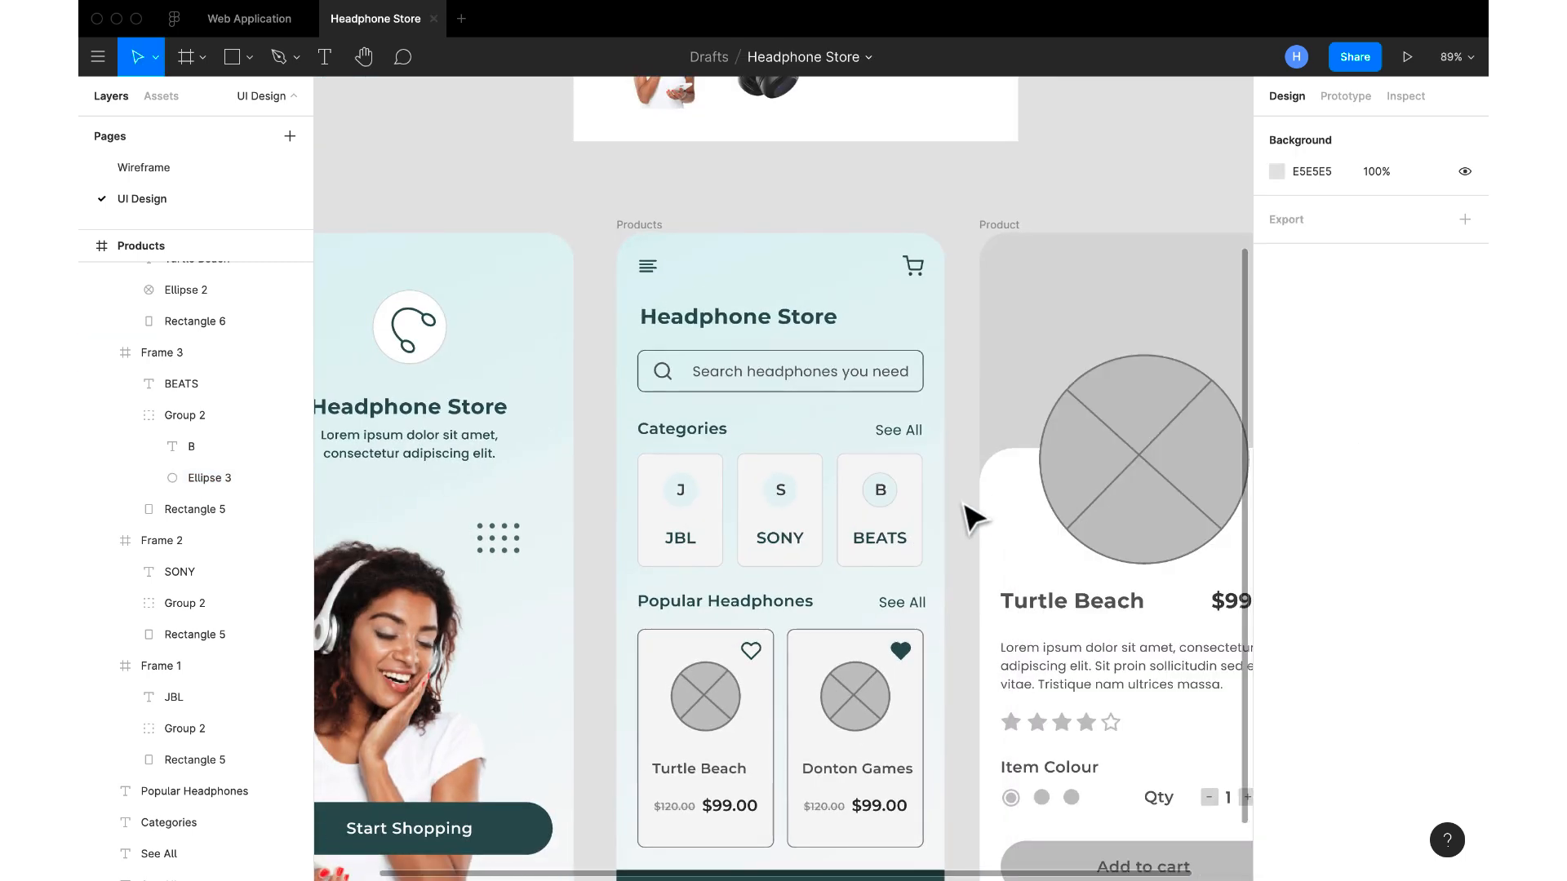
Add a DCDCDC stroke to the circle behind the S on the SONY card, sampled from the card's border
double_click(783, 502)
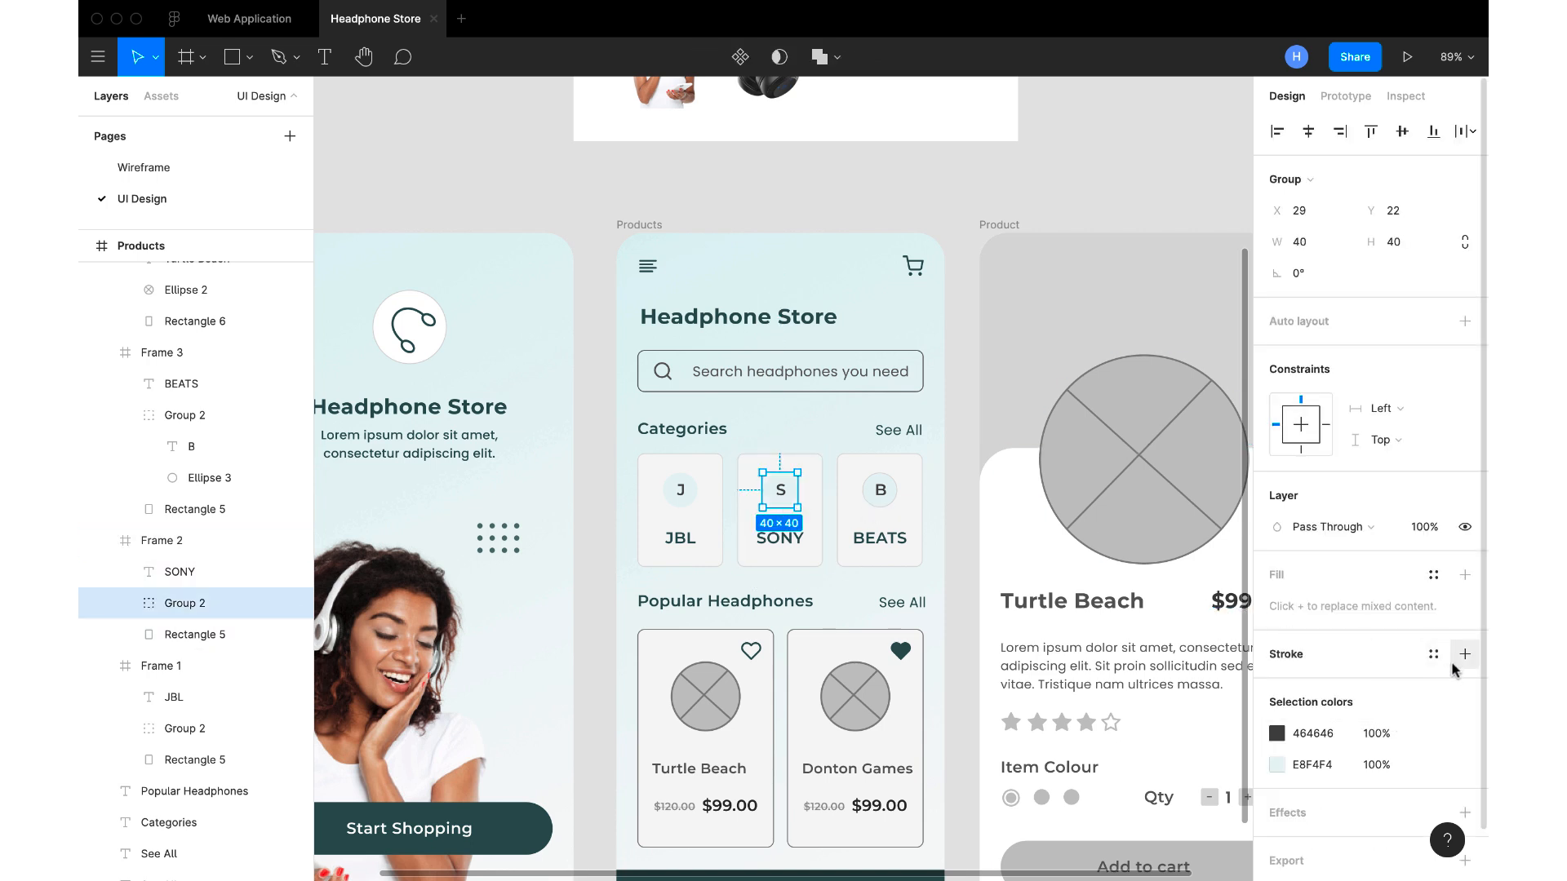
click(125, 604)
click(194, 667)
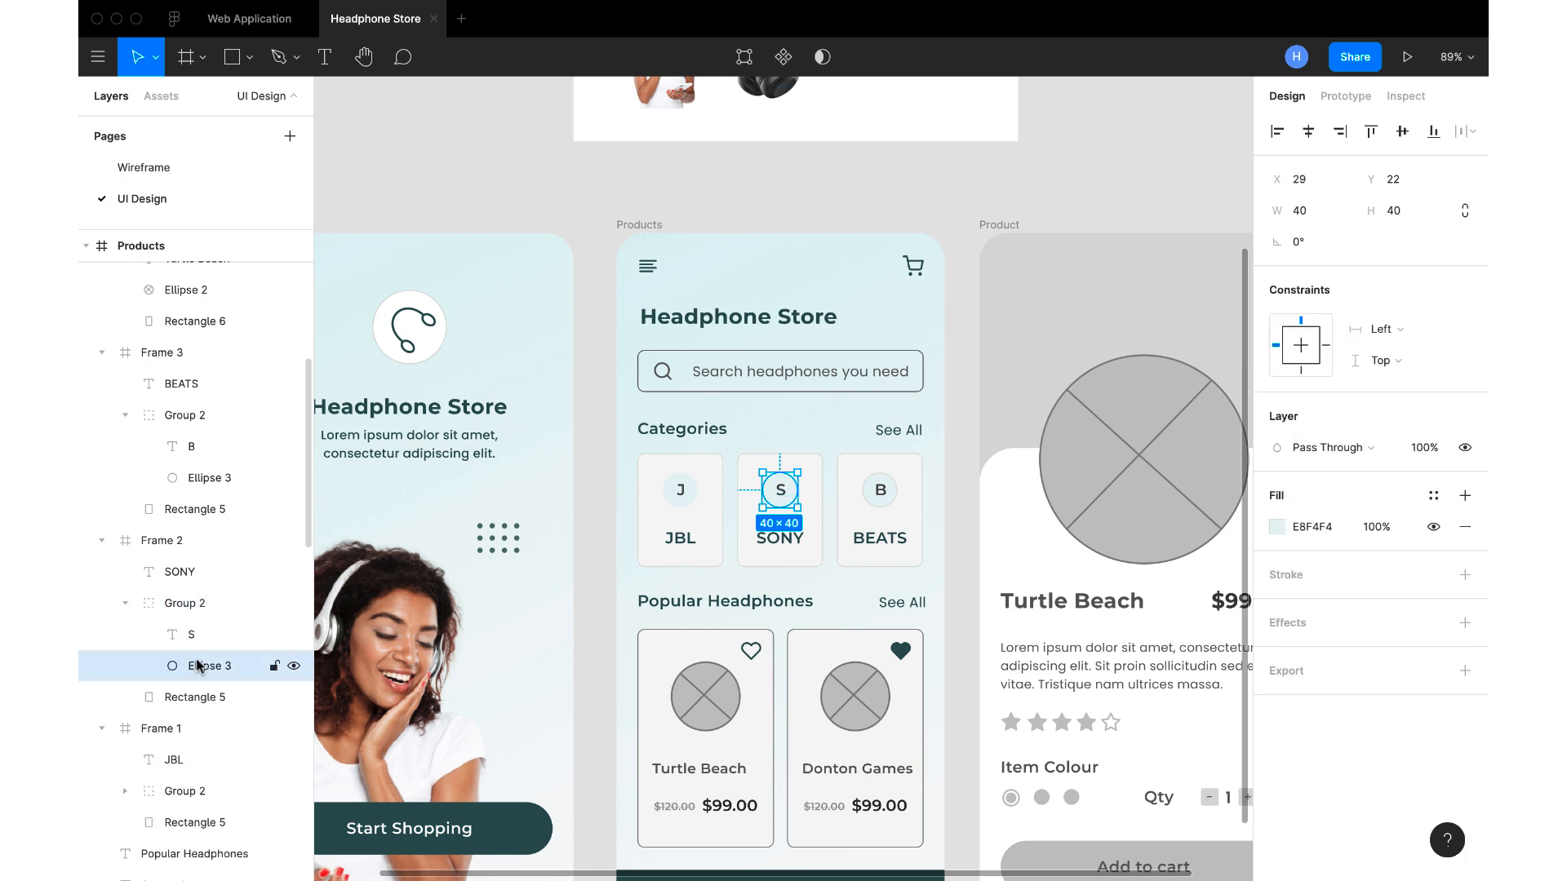
click(1465, 575)
click(1277, 607)
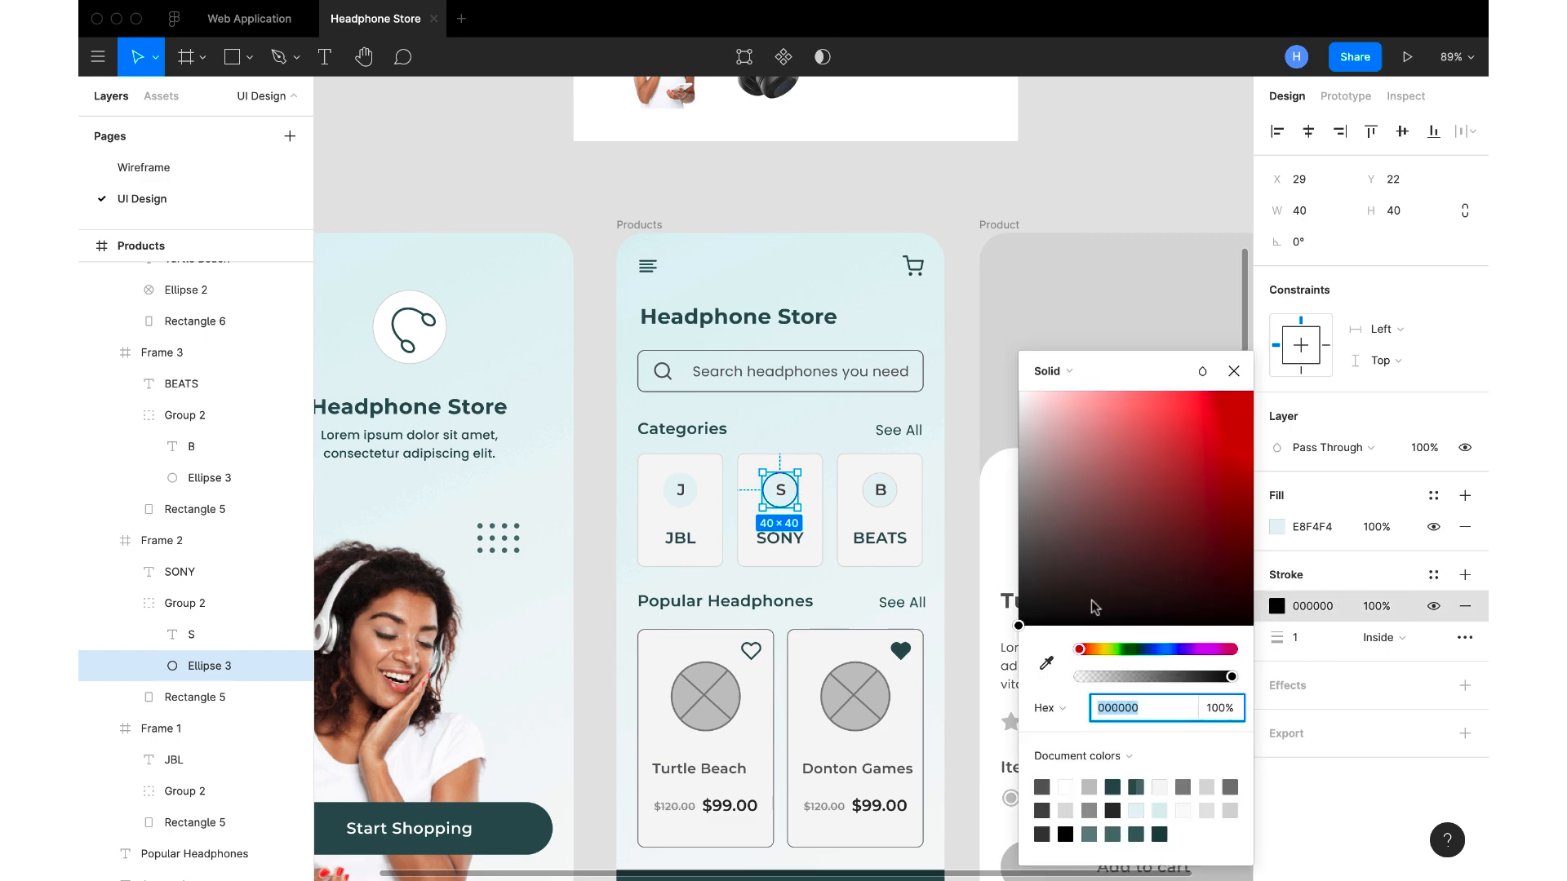
click(1045, 665)
scroll(901, 525, up, 10)
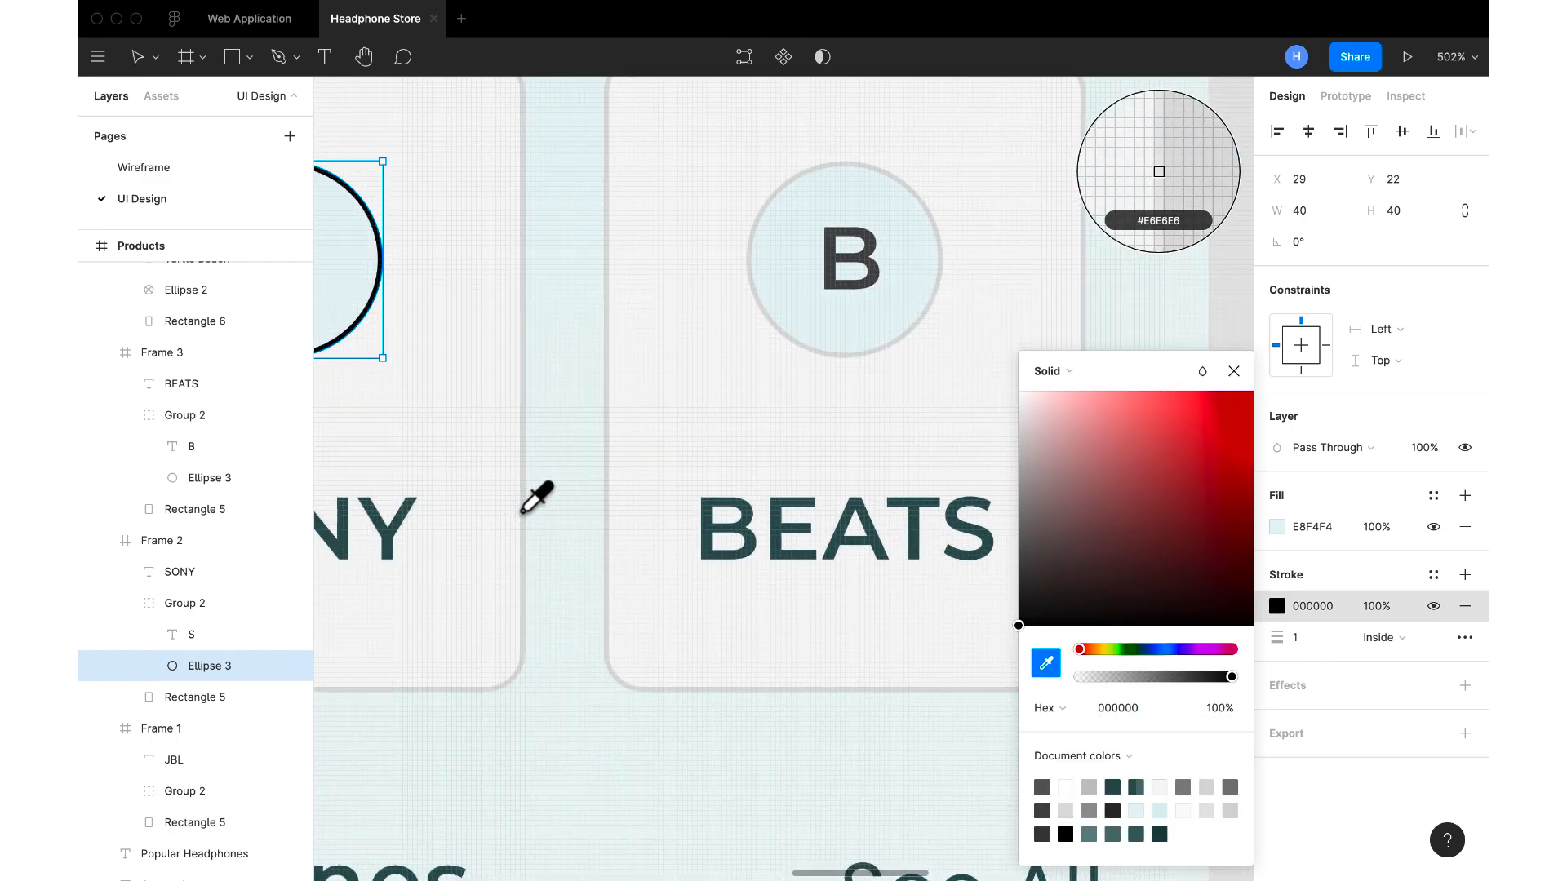
click(521, 512)
scroll(530, 527, down, 10)
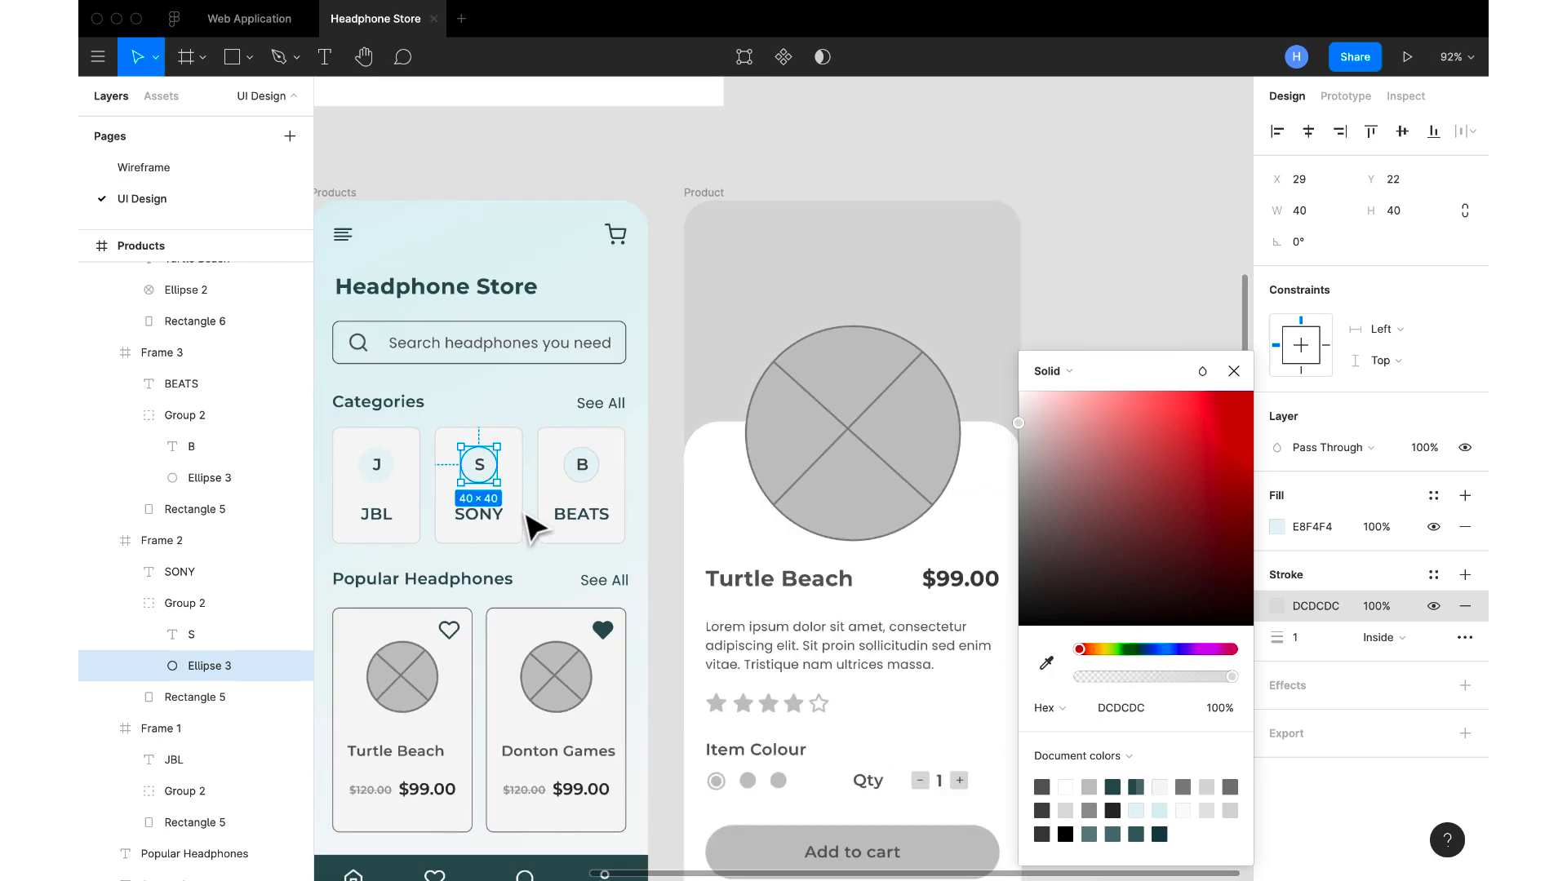
Add a stroke to the circle behind the J on the JBL category card
scroll(535, 517, left, 3)
click(487, 493)
double_click(479, 485)
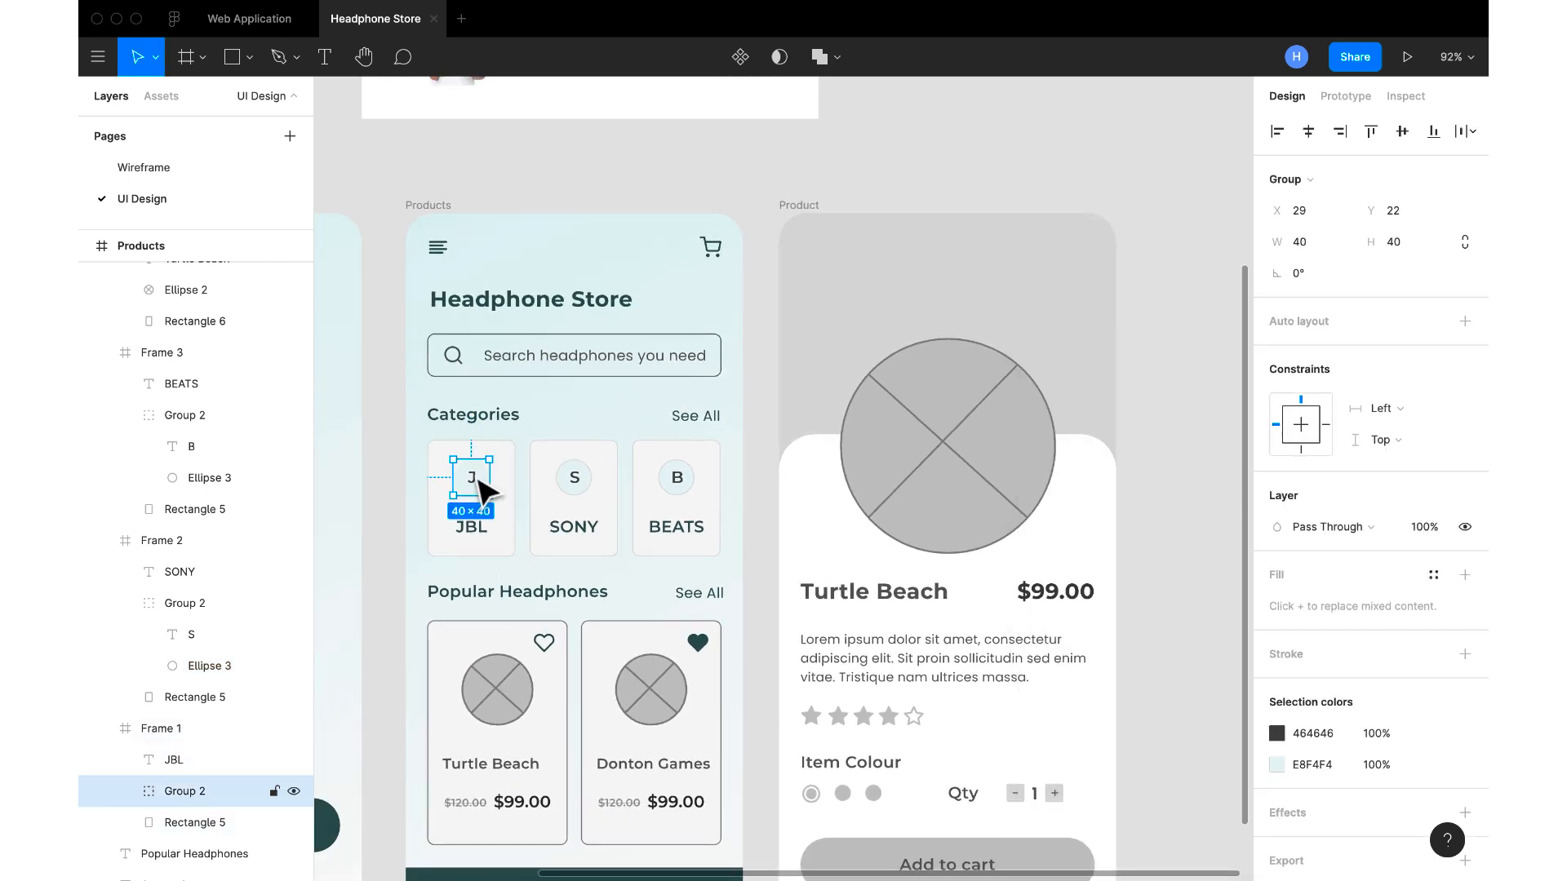
click(125, 792)
scroll(200, 815, down, 1)
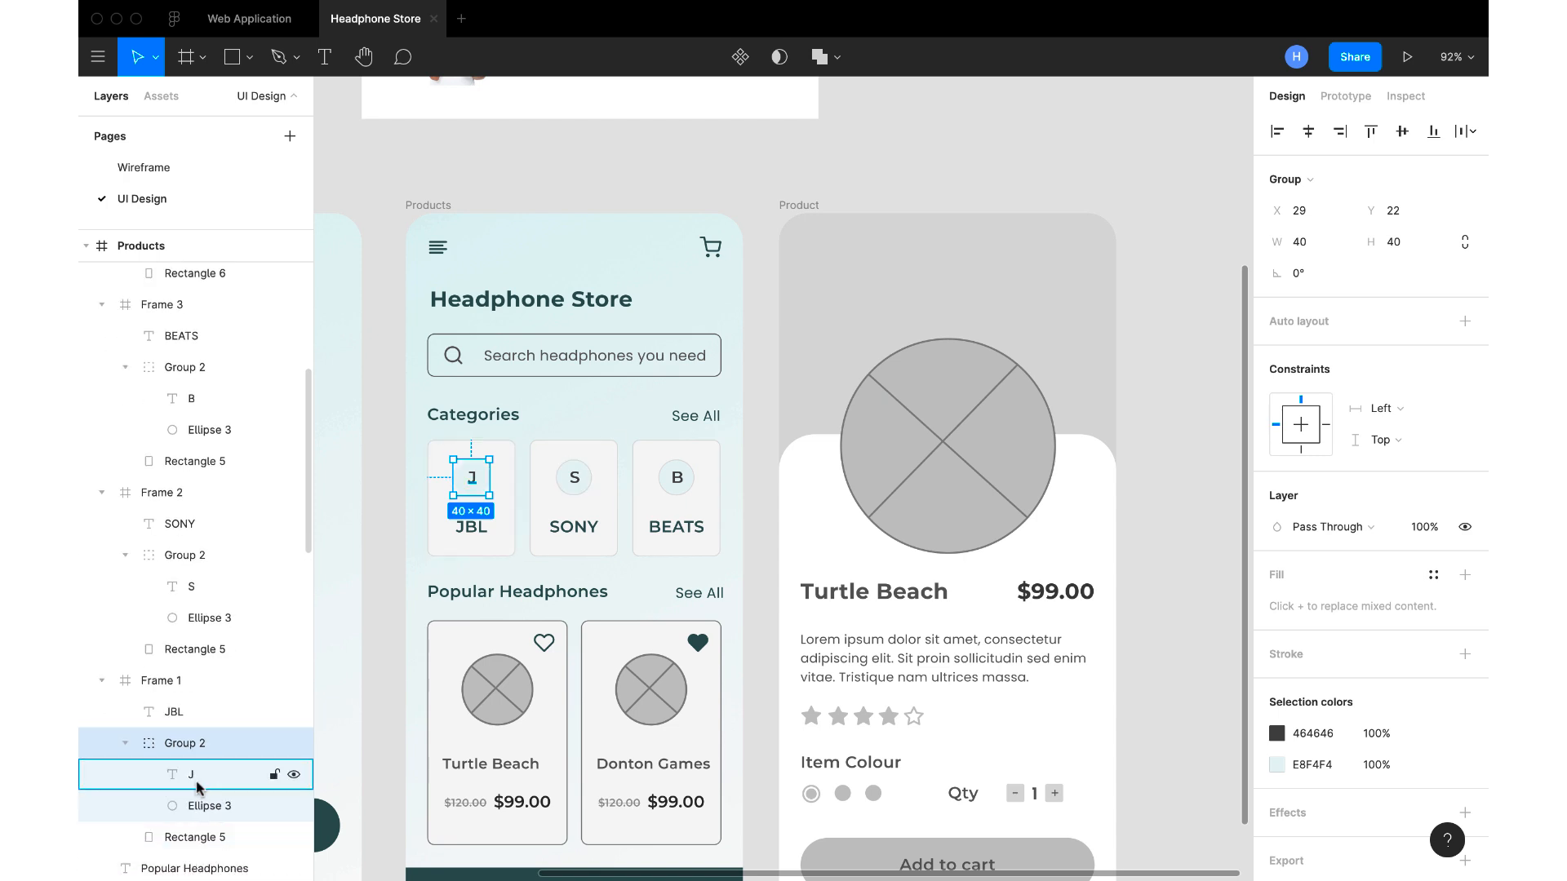
click(205, 806)
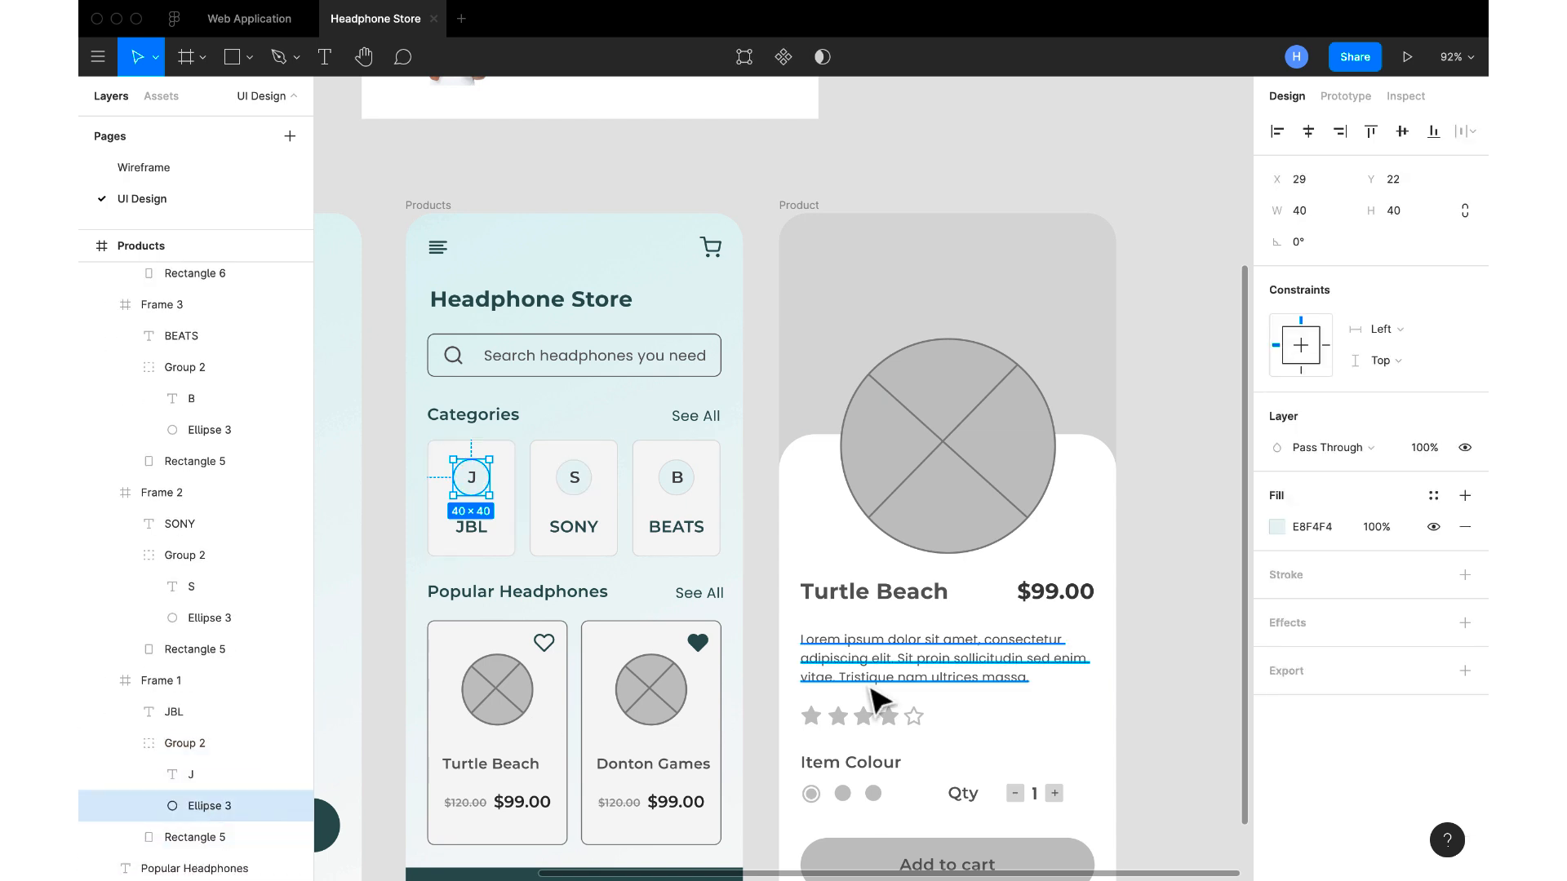
click(1278, 527)
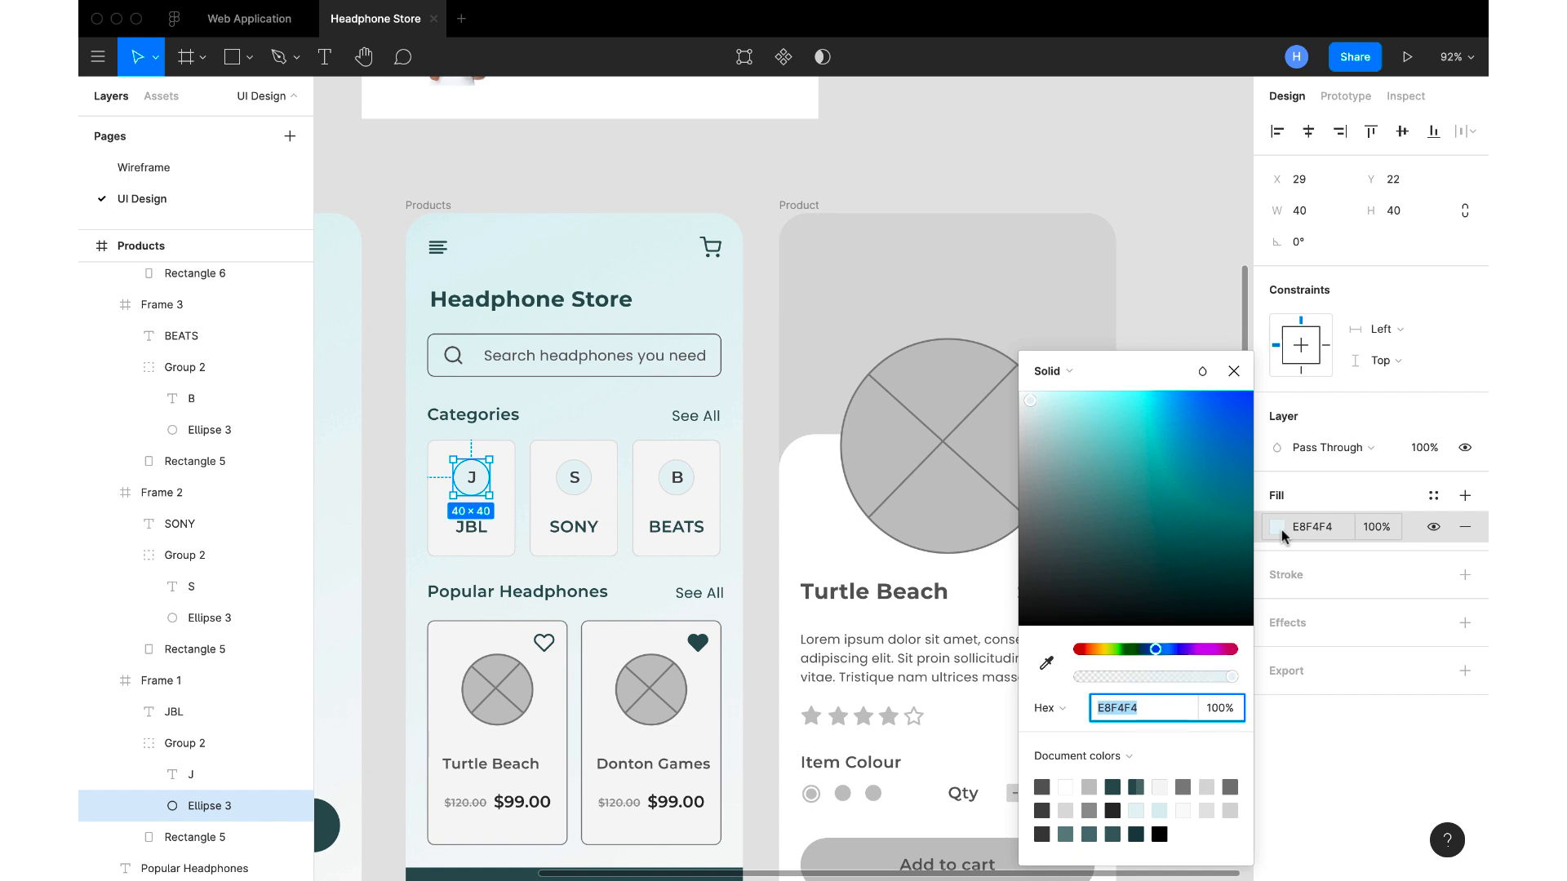
click(1465, 575)
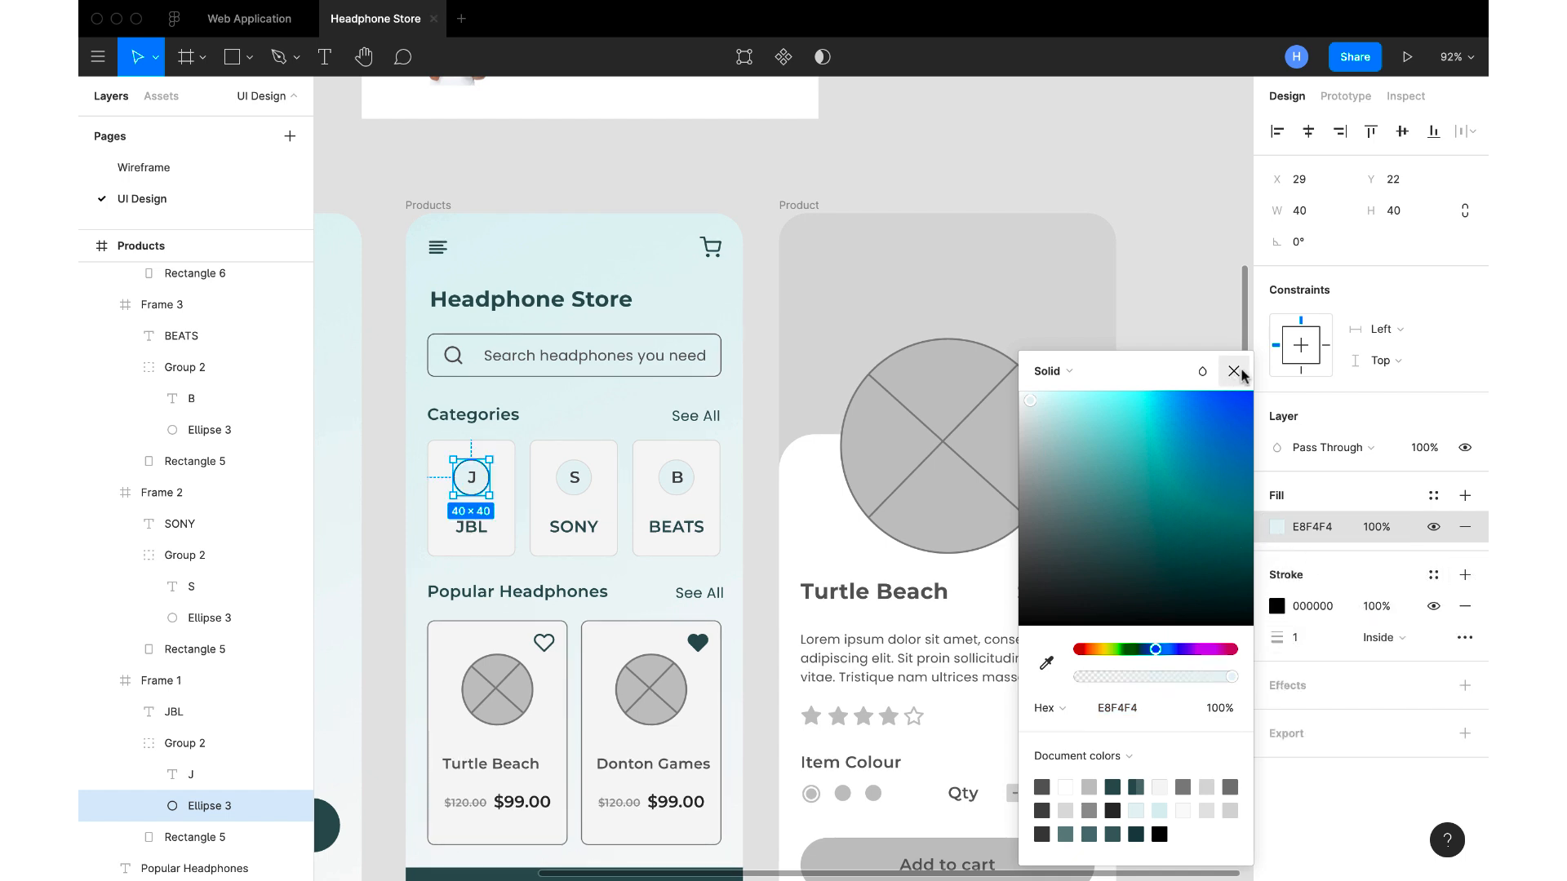
click(1233, 371)
Recolour the J circle's stroke to light grey DCDCDC, sampled from the JBL card's border
click(1277, 606)
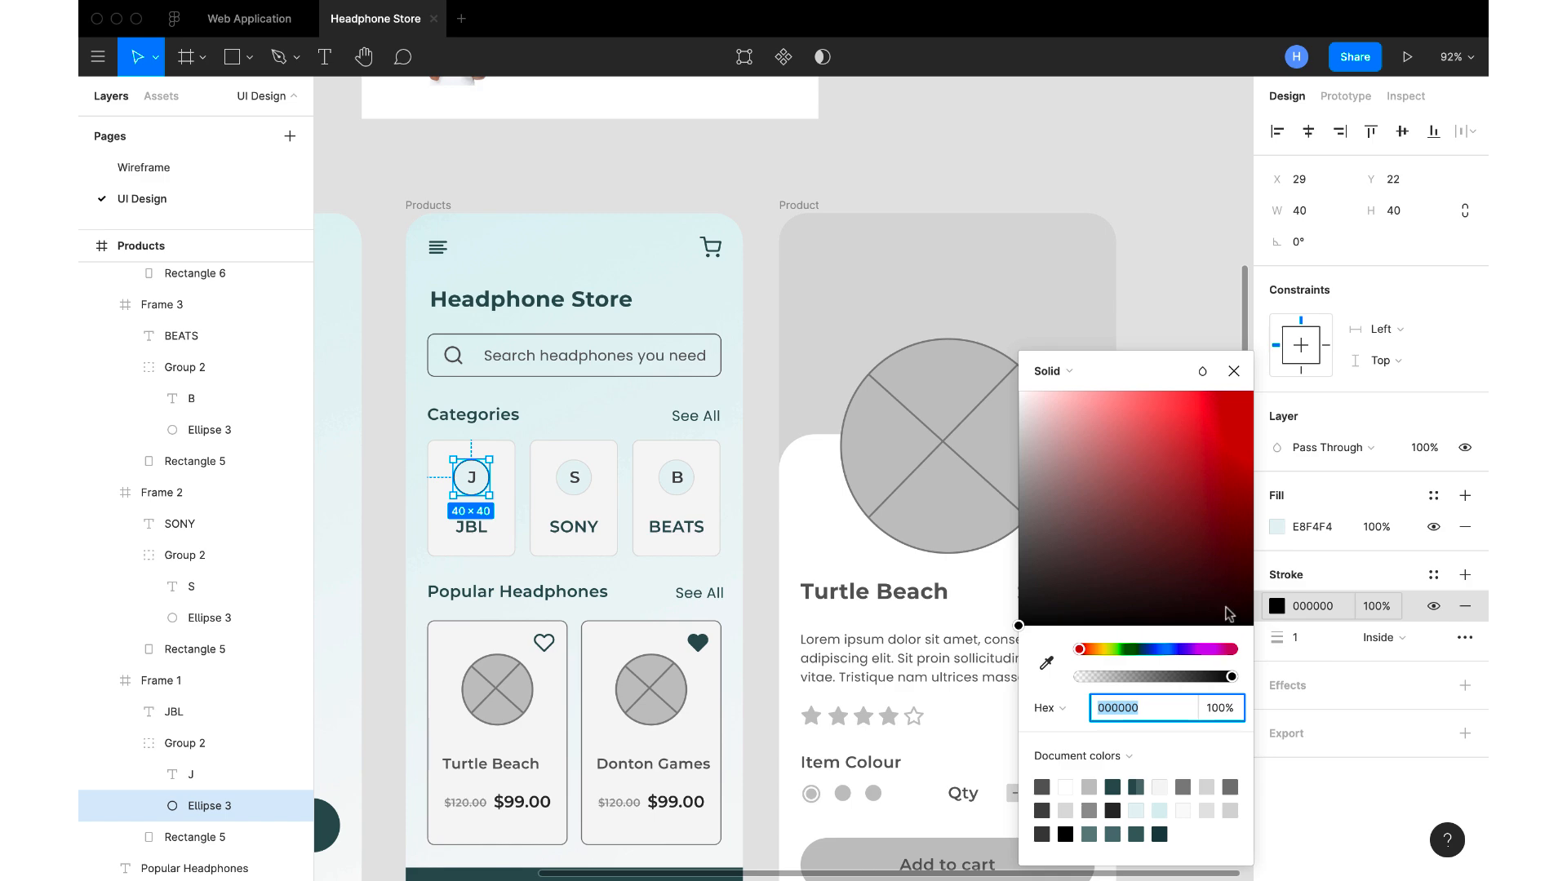
click(1046, 663)
scroll(438, 511, up, 15)
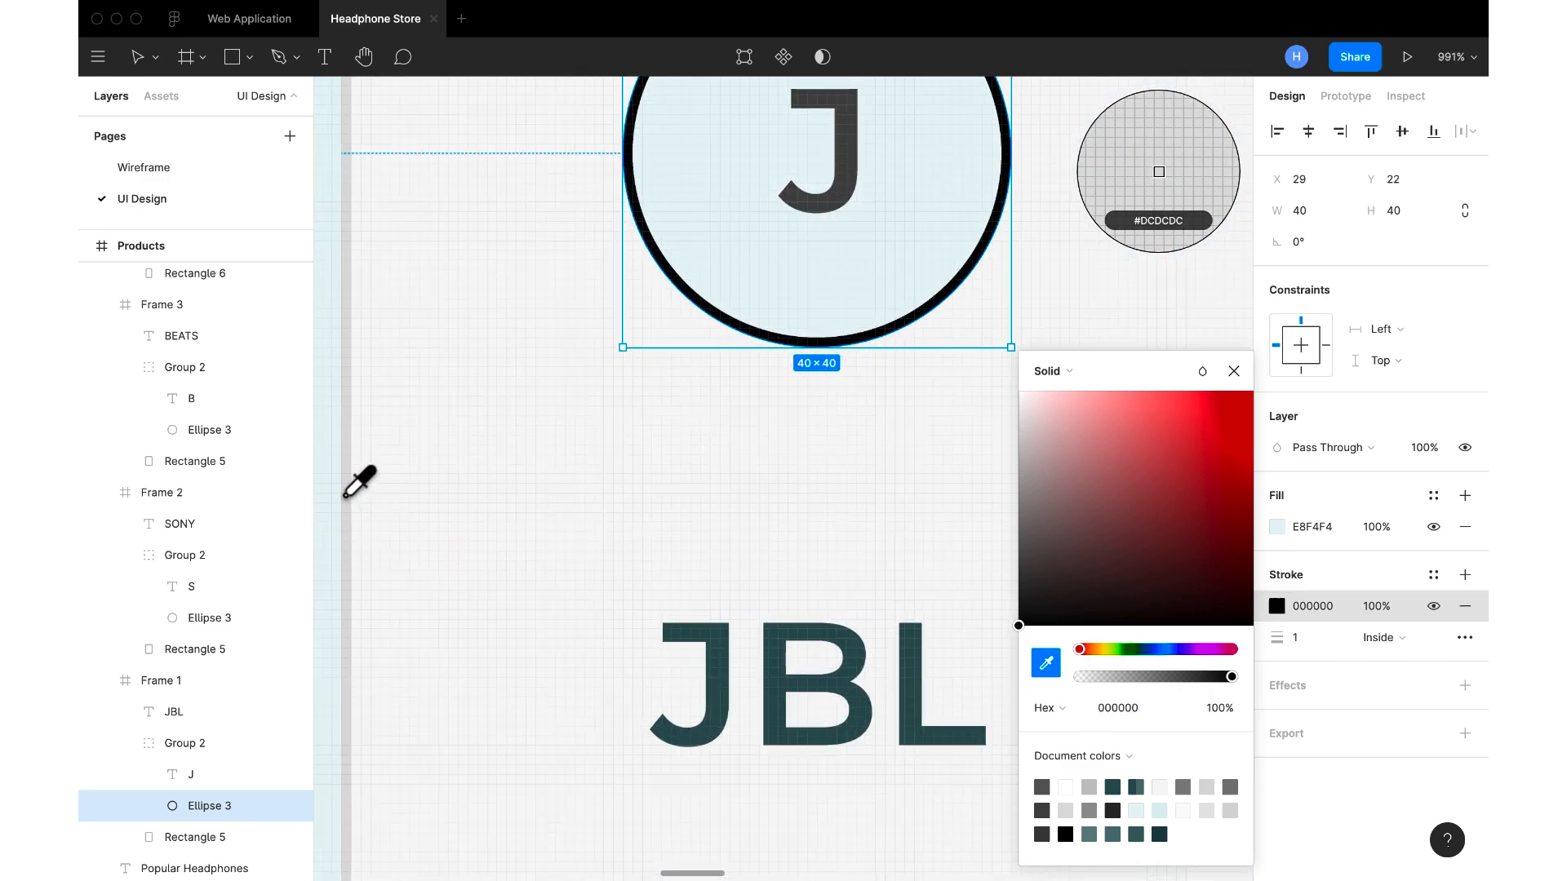
click(350, 494)
scroll(316, 495, down, 5)
scroll(428, 416, down, 5)
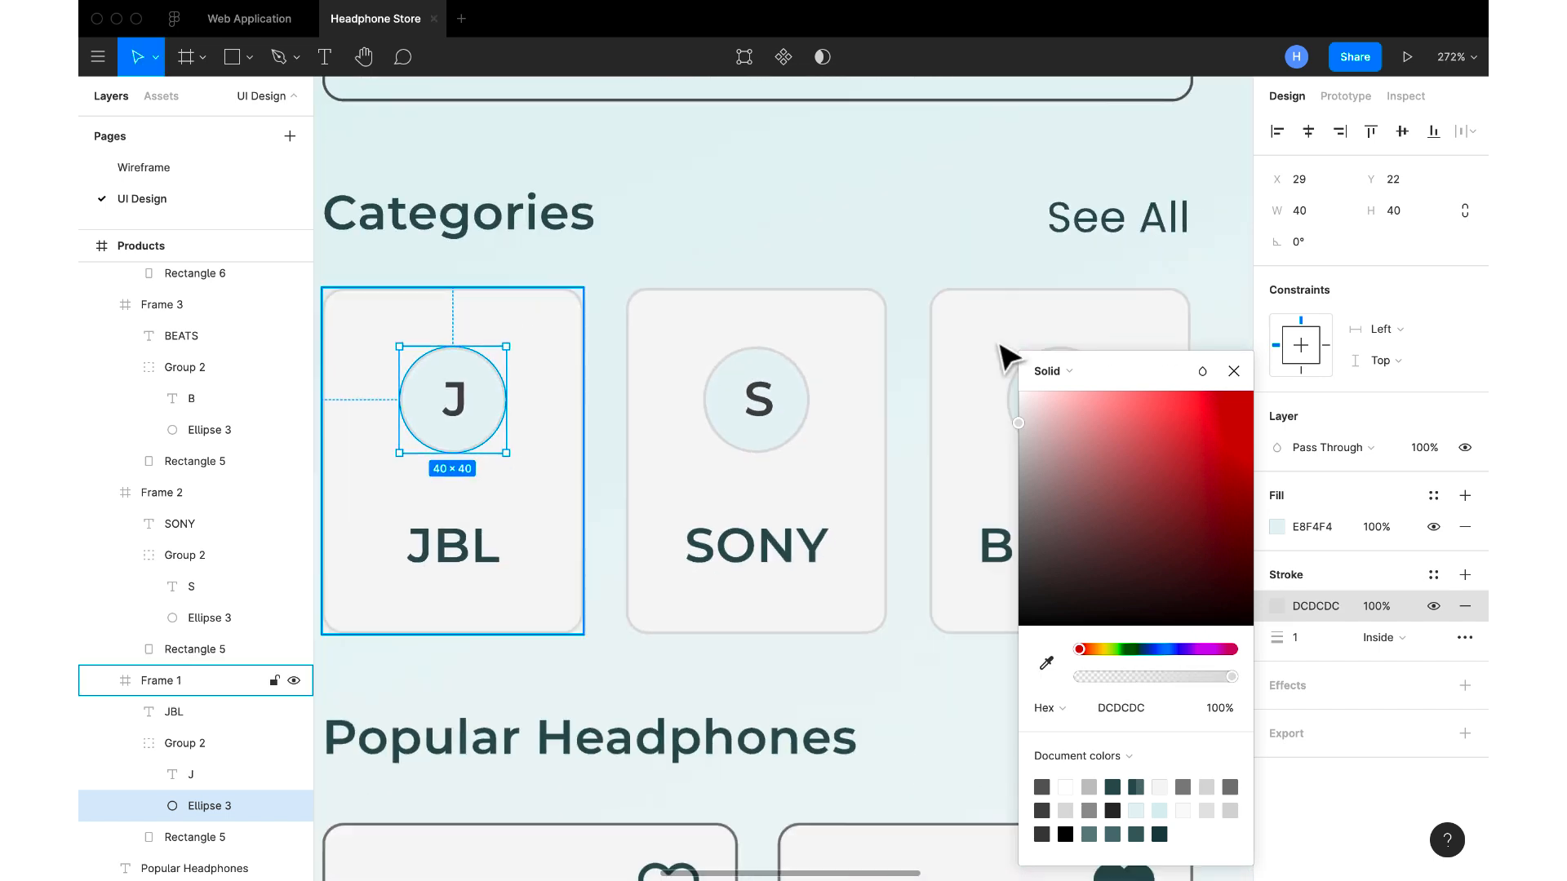
click(1232, 372)
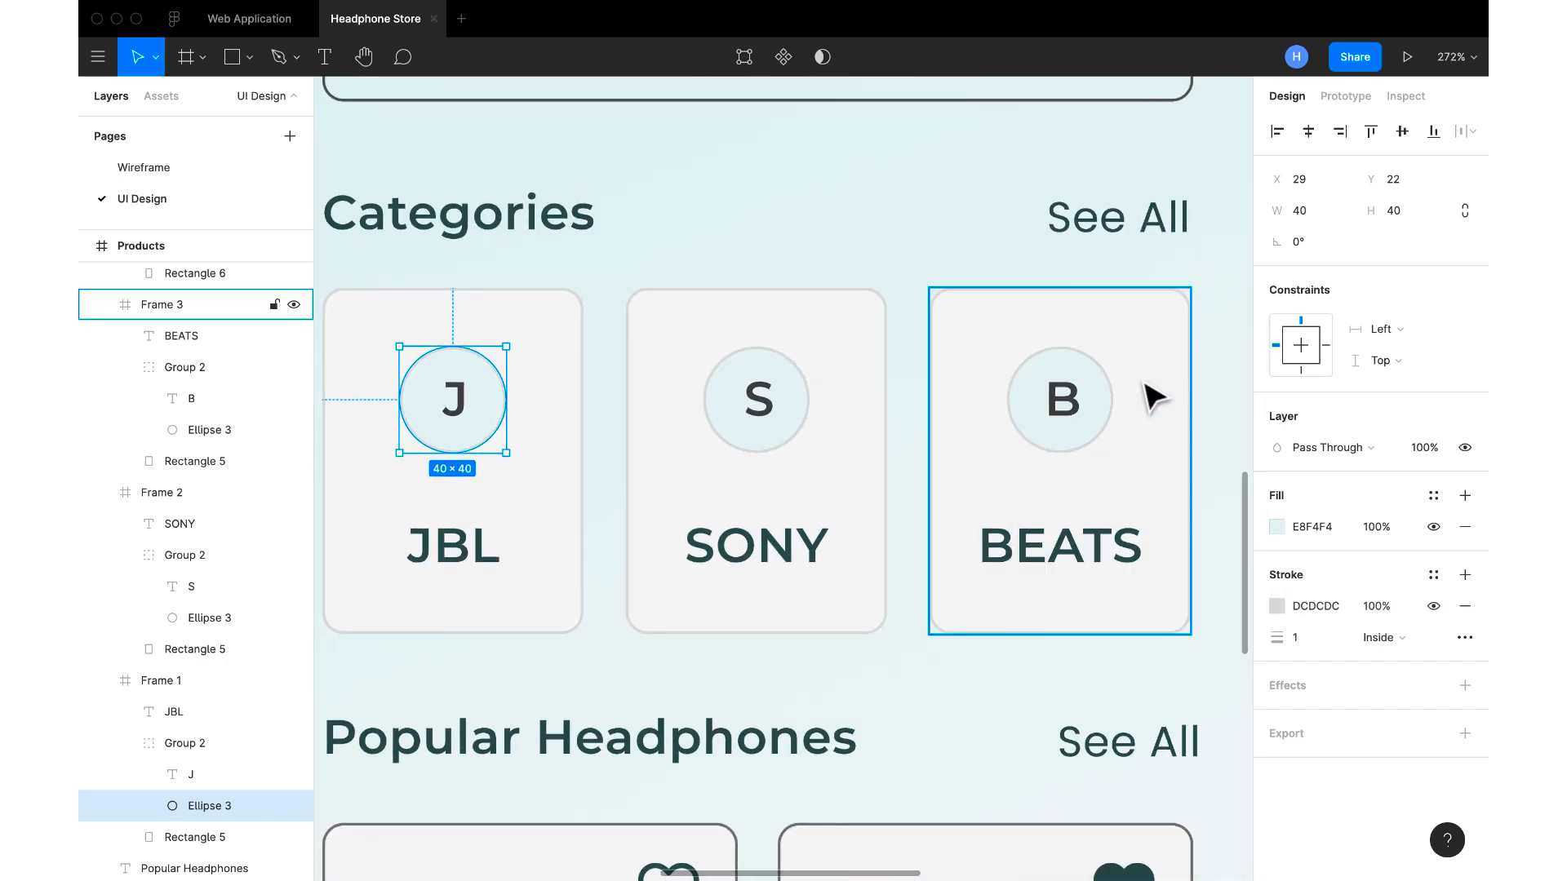
scroll(1094, 395, down, 5)
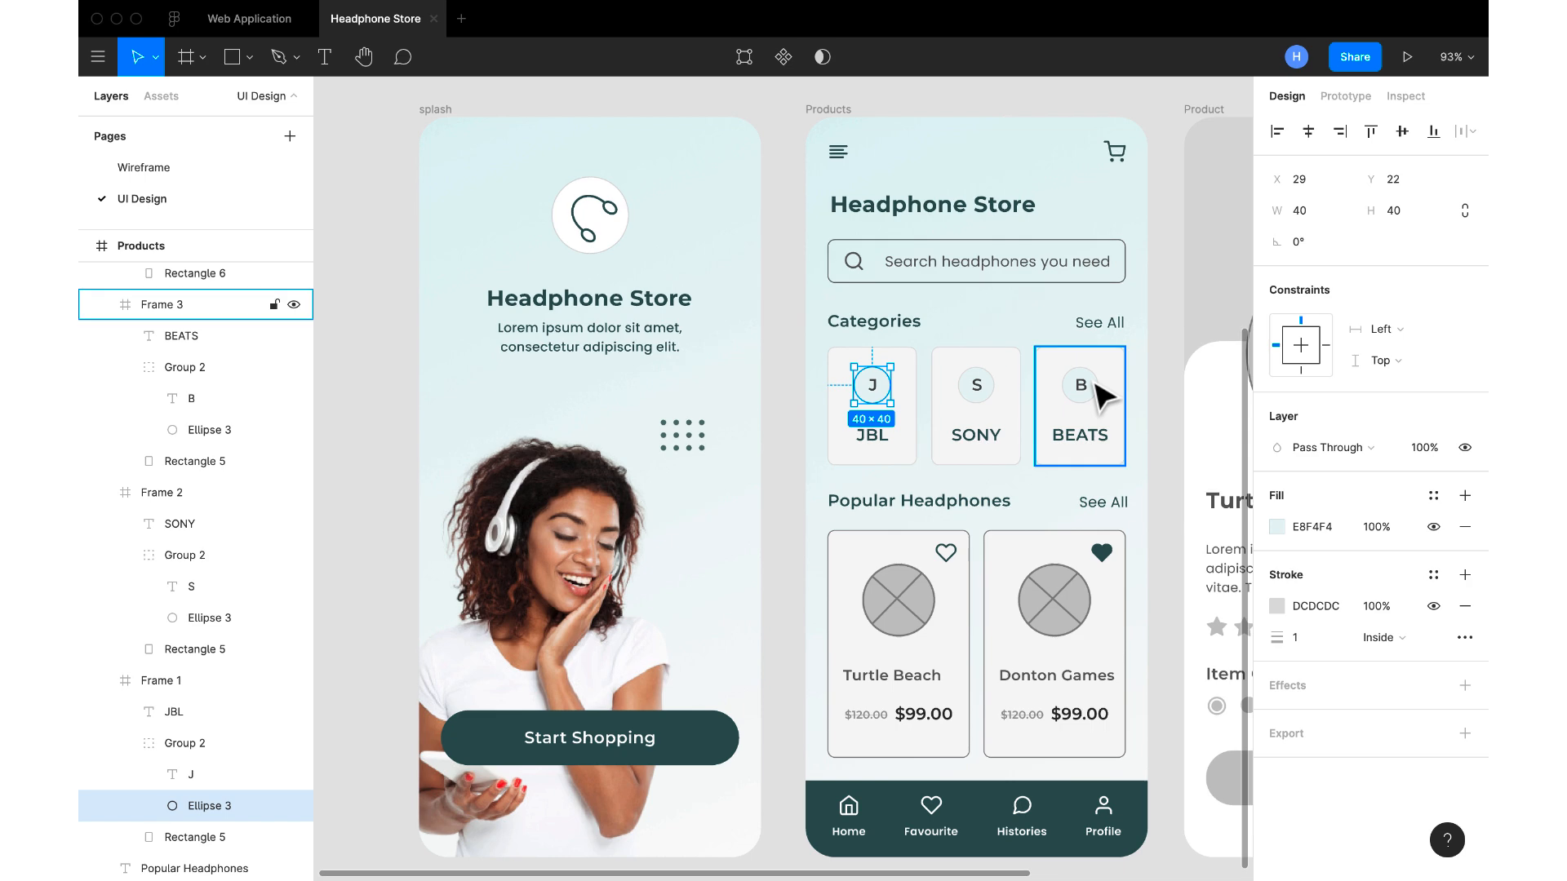
click(1175, 350)
scroll(1173, 352, down, 3)
scroll(1174, 353, down, 3)
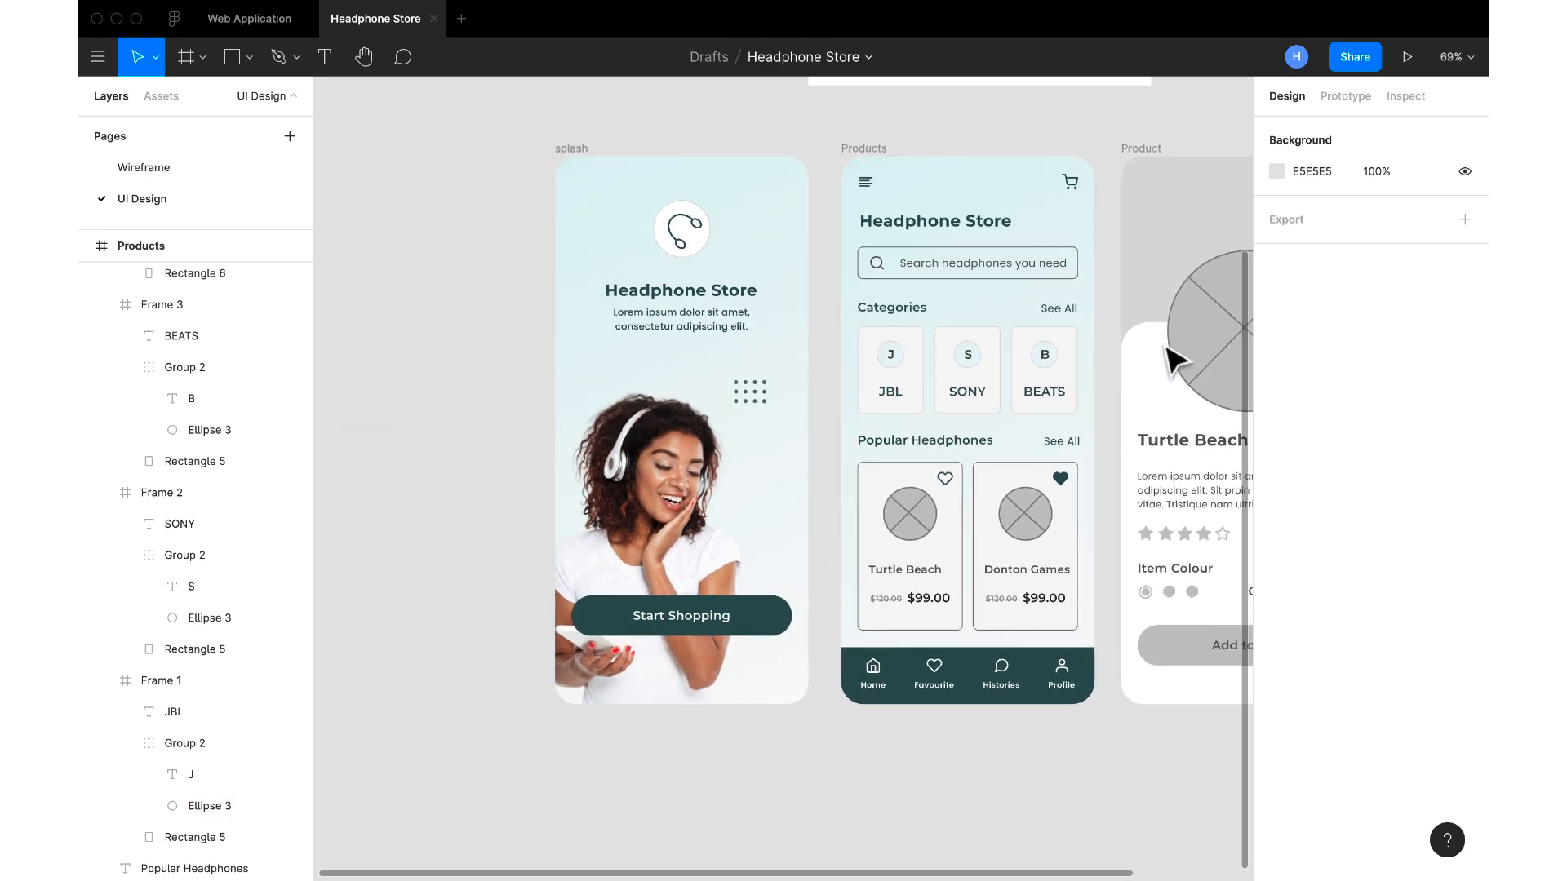
scroll(1016, 435, up, 2)
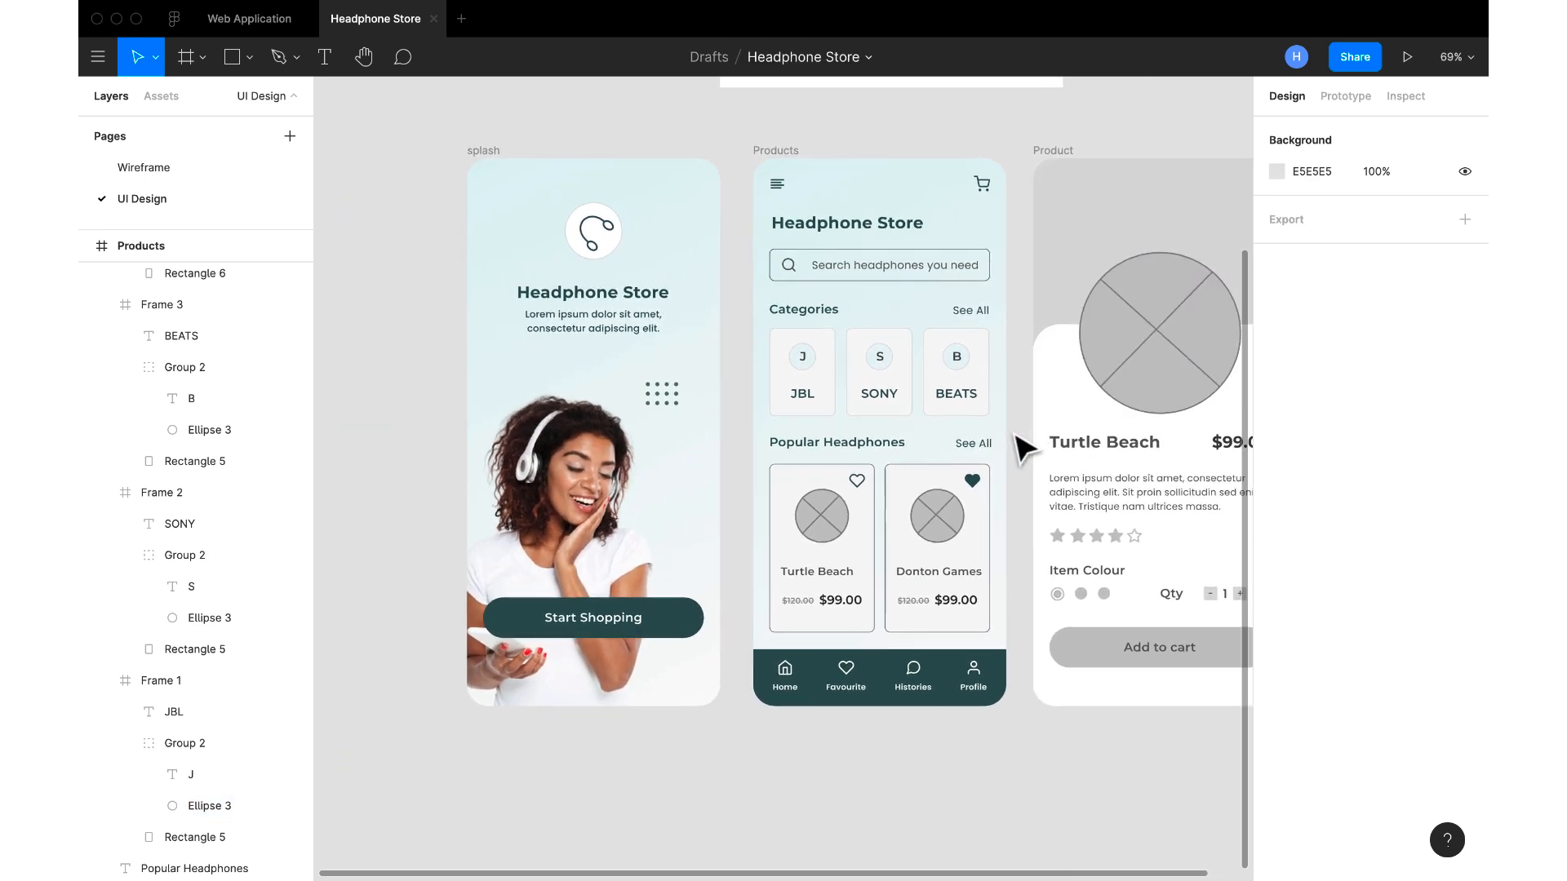
scroll(1016, 445, up, 4)
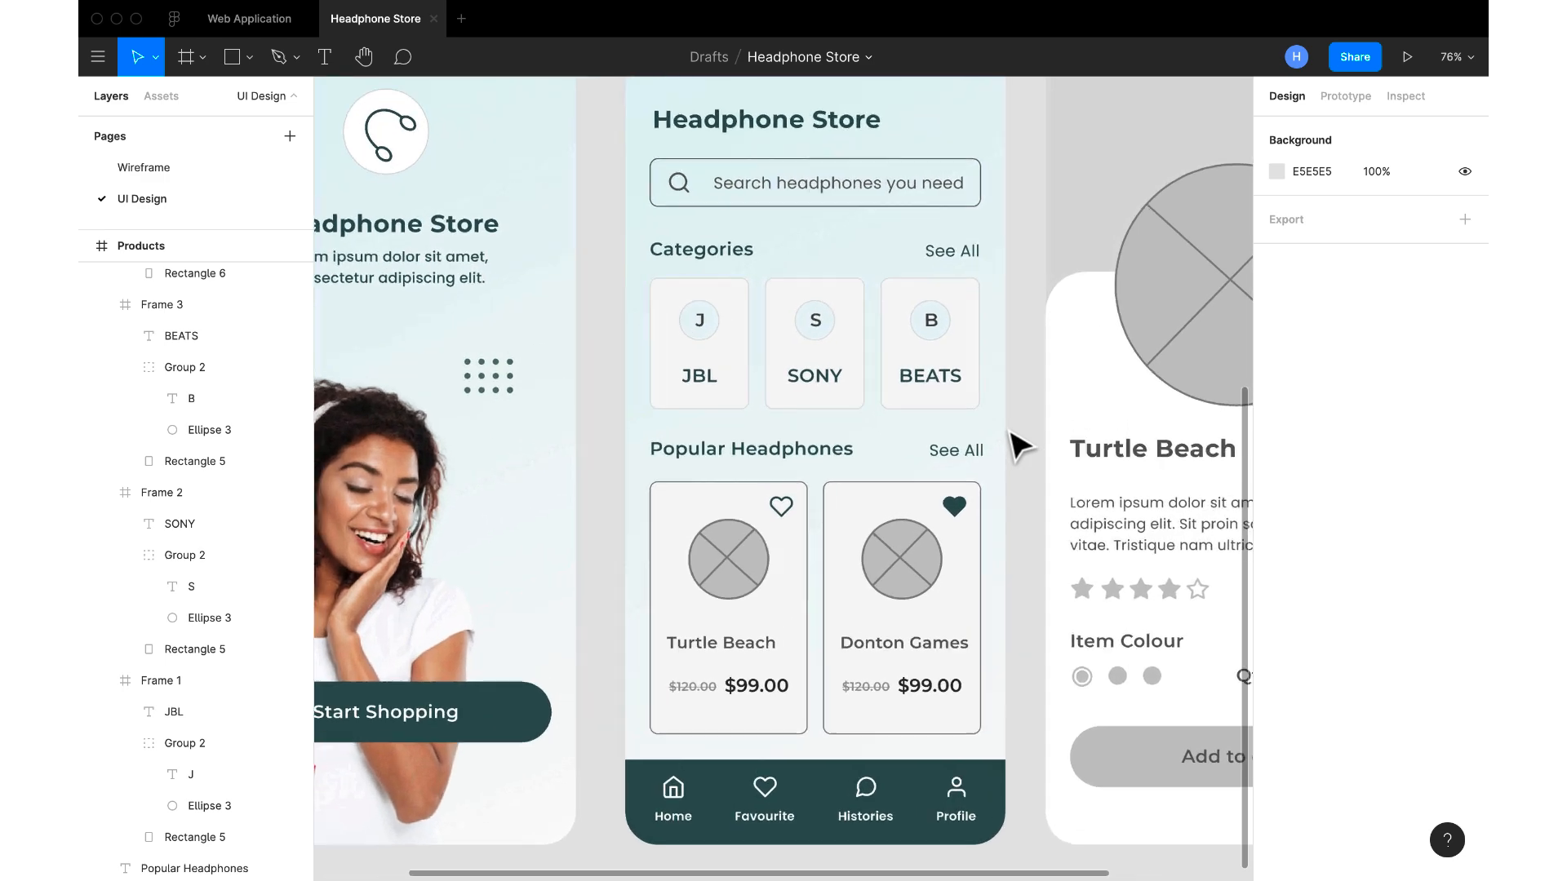
Try to replace the Donton Games card's fill with a colour sampled from the Products screen
double_click(848, 508)
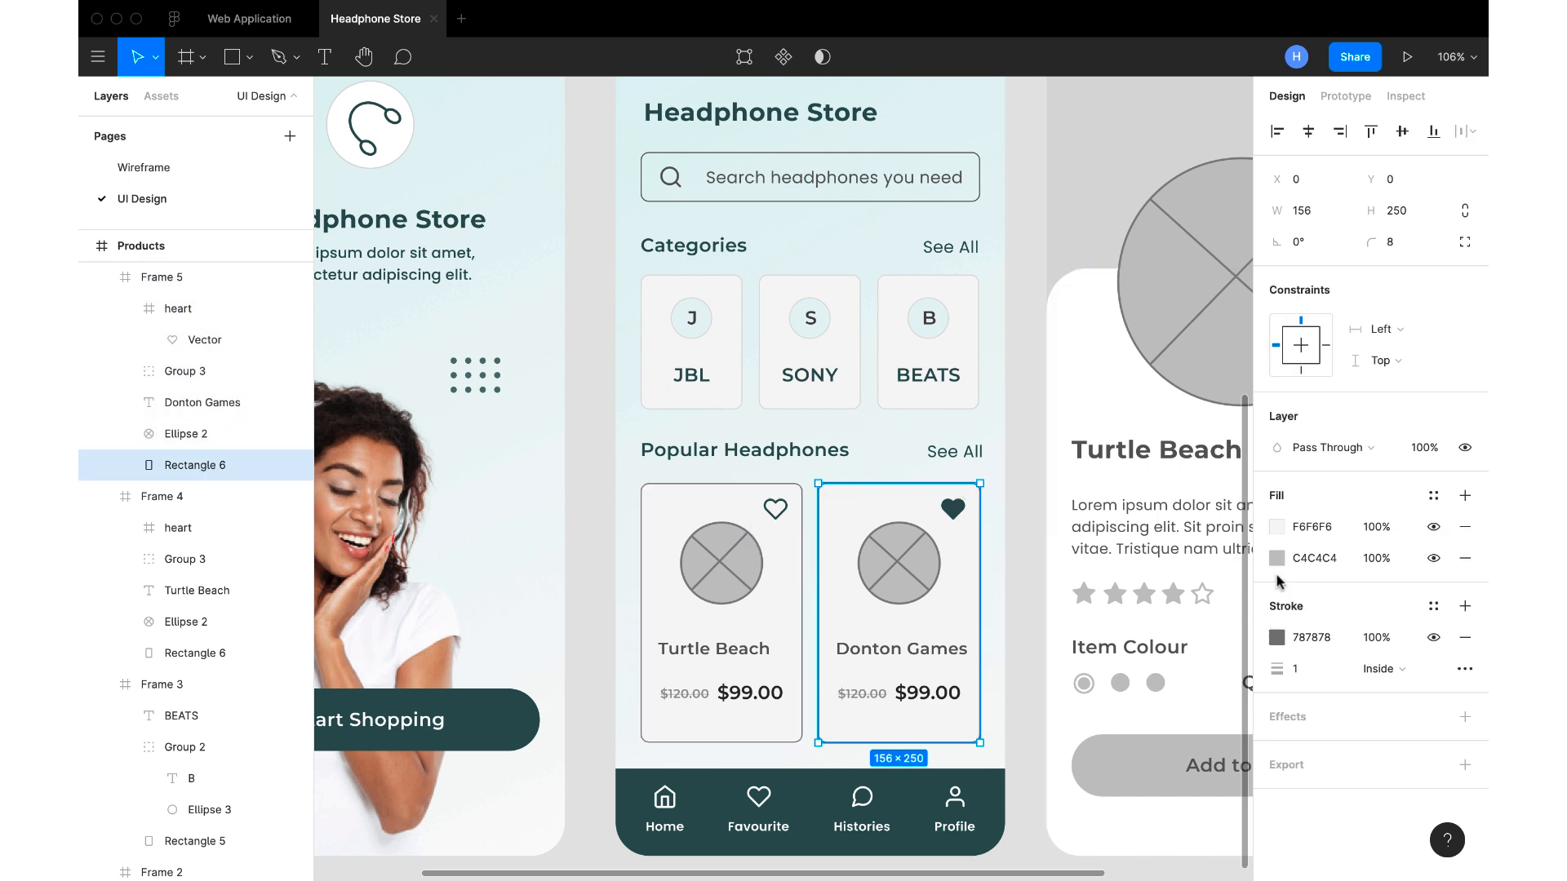
click(1277, 526)
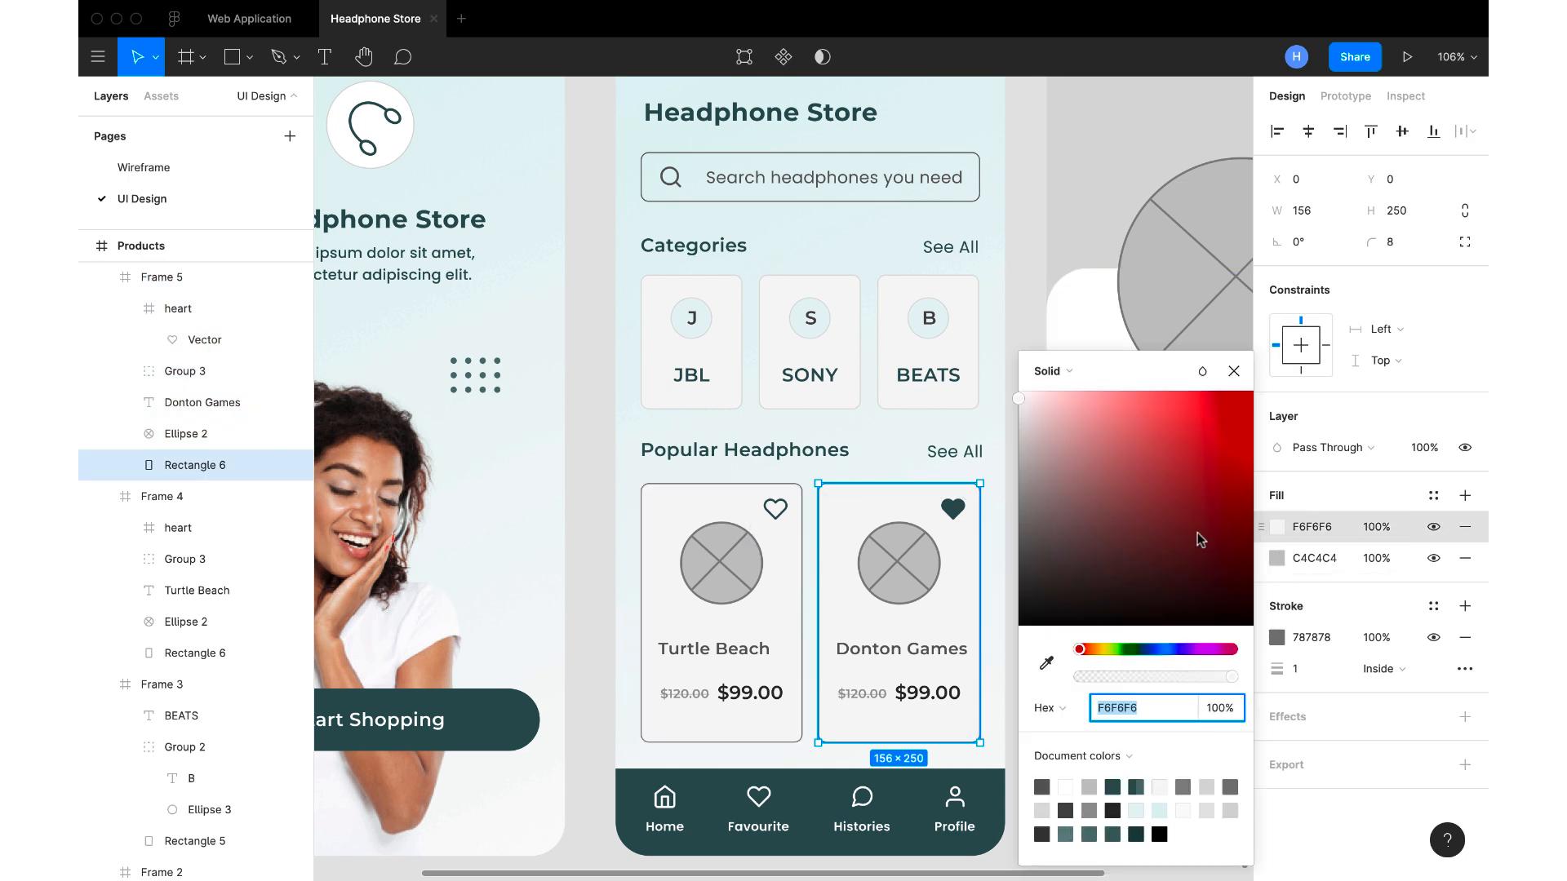
click(1045, 659)
click(985, 318)
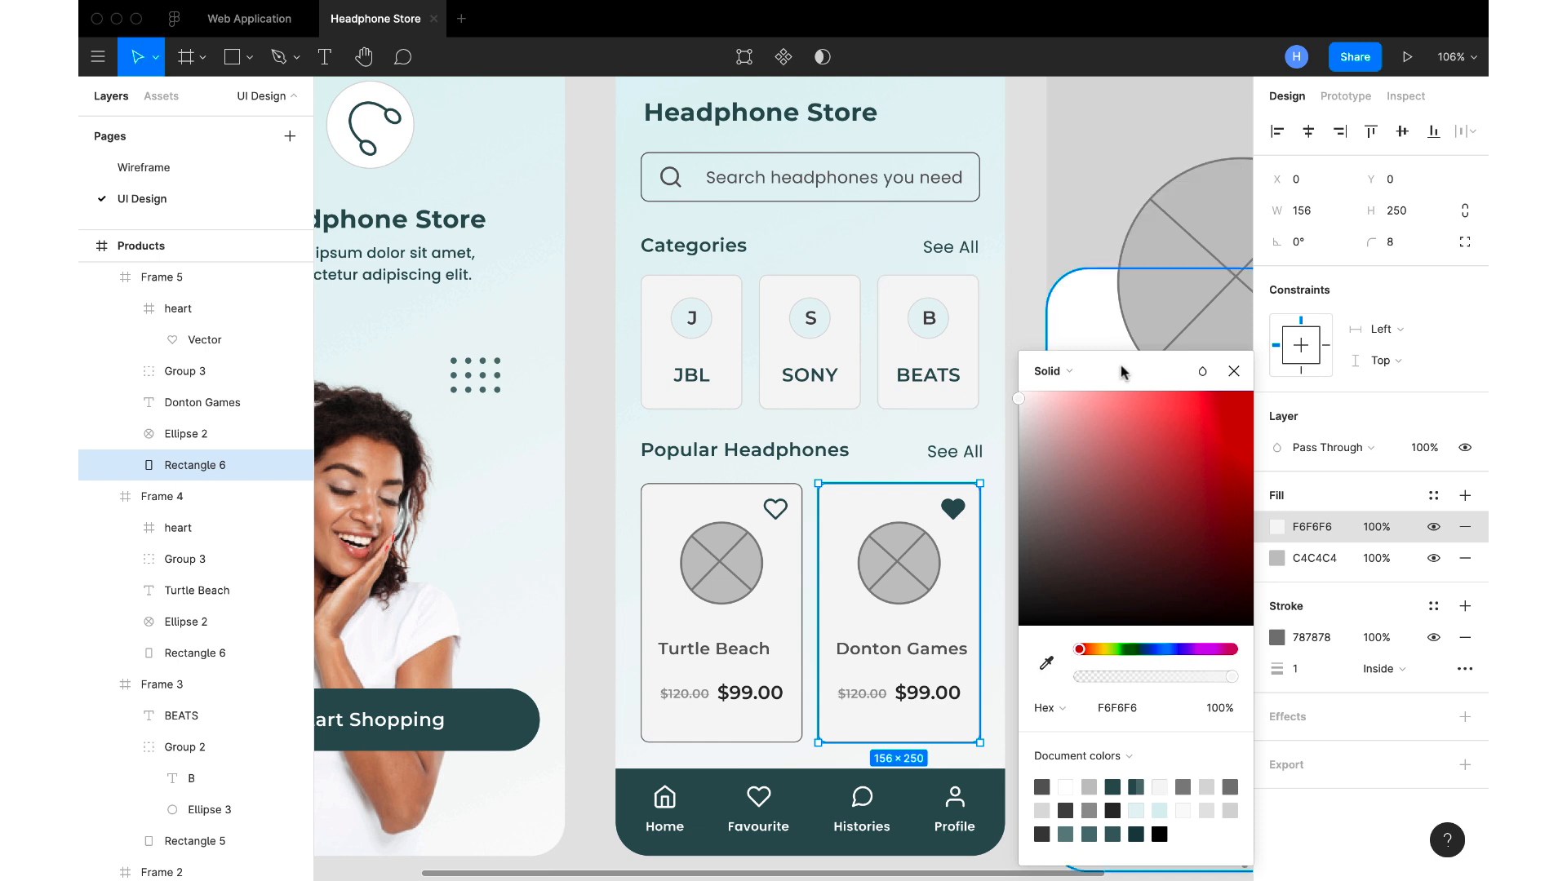
click(1279, 528)
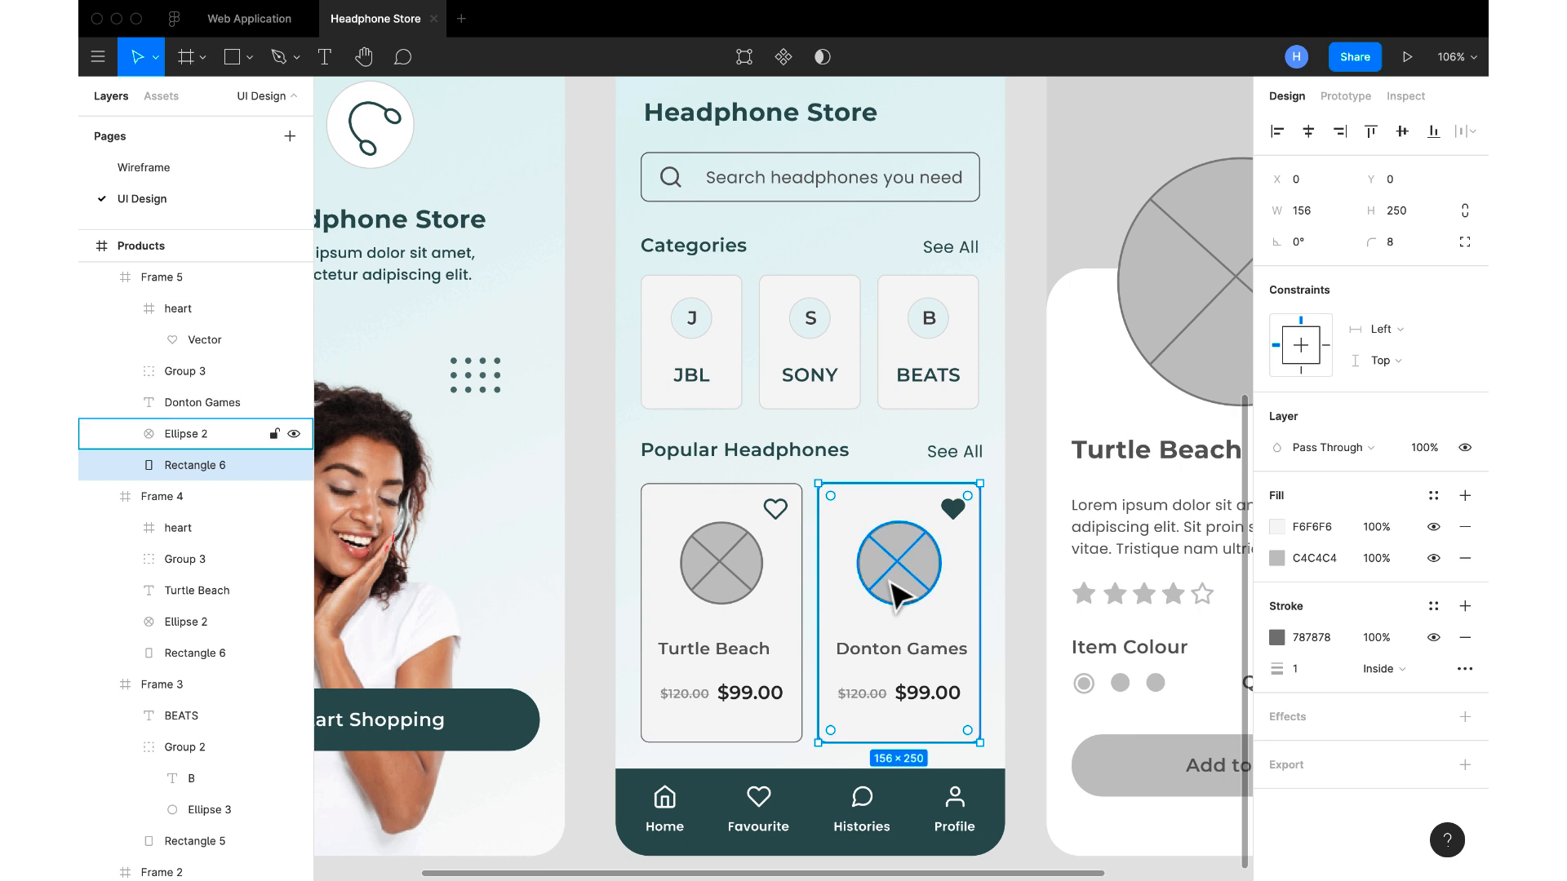
Set the Turtle Beach card's stroke colour to DCDCDC, sampled from the SONY card's border
click(710, 518)
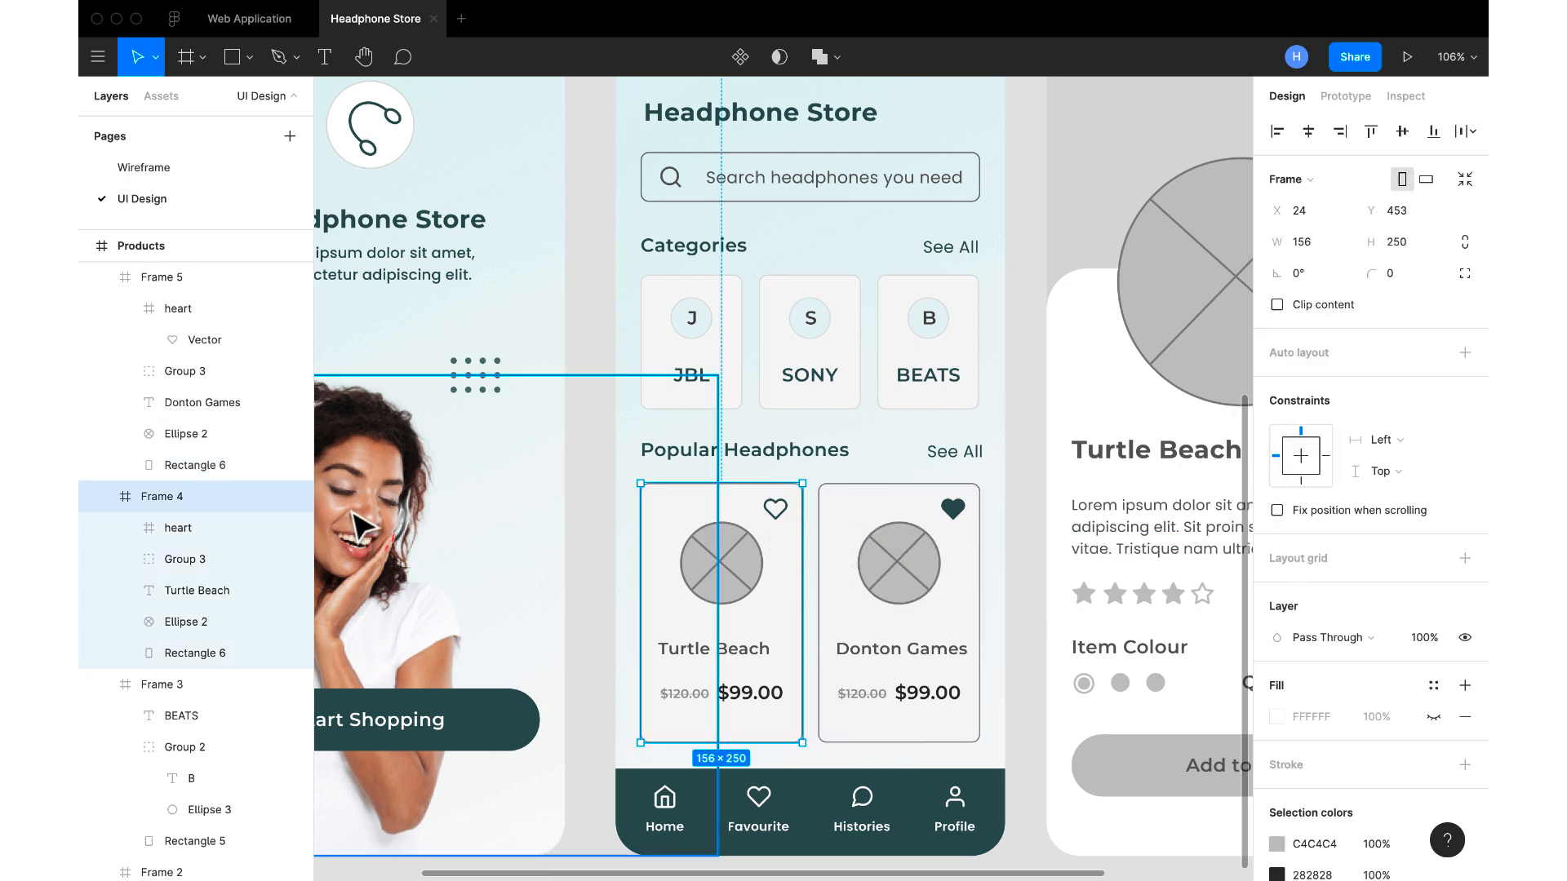
click(270, 653)
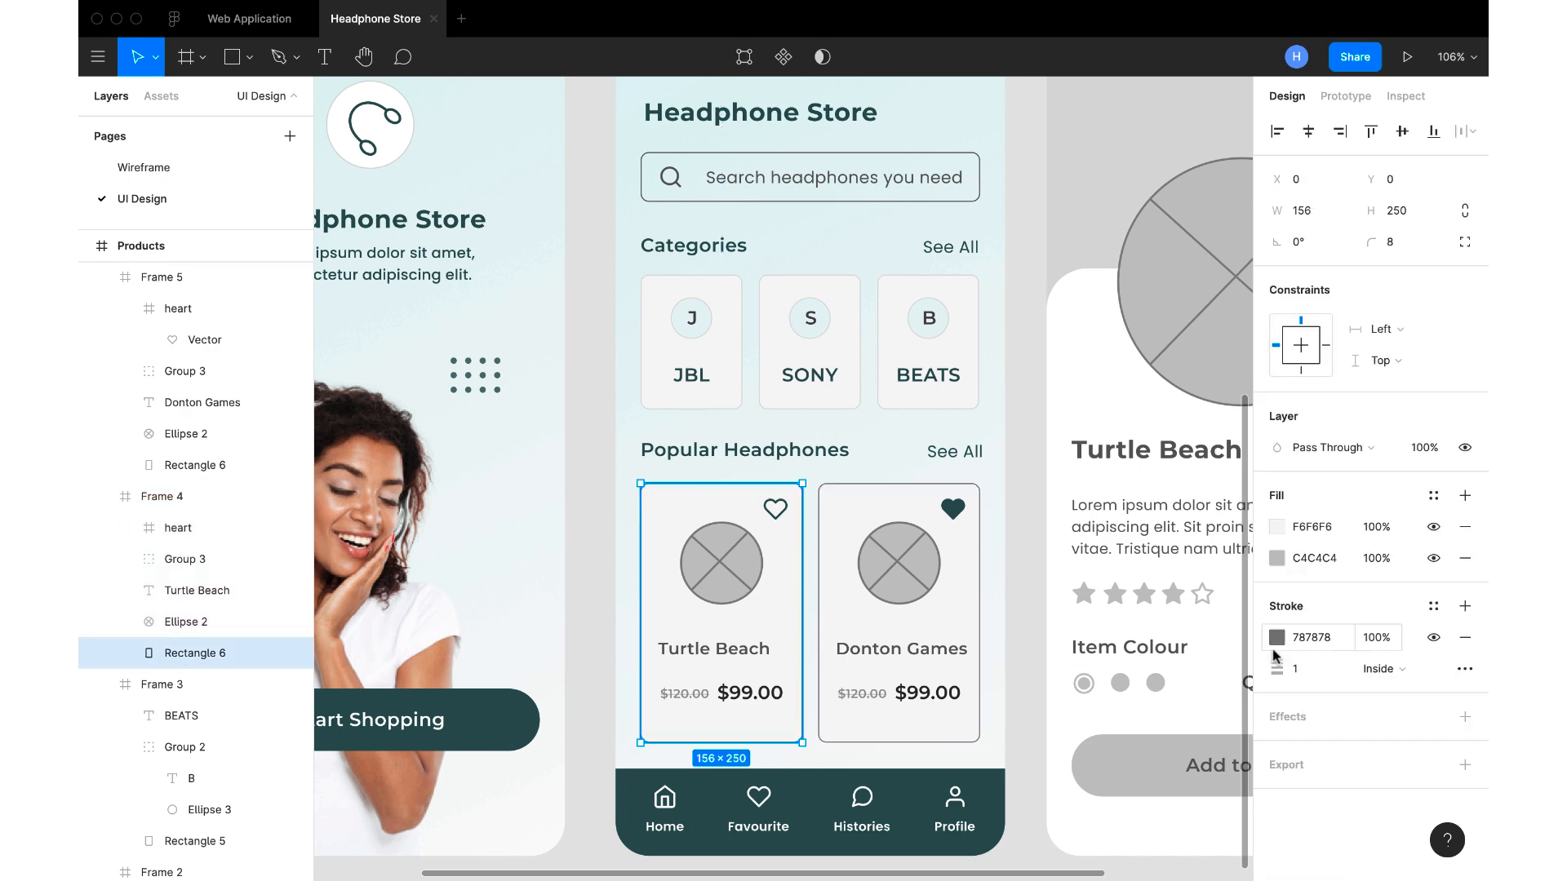
click(1276, 638)
click(1046, 663)
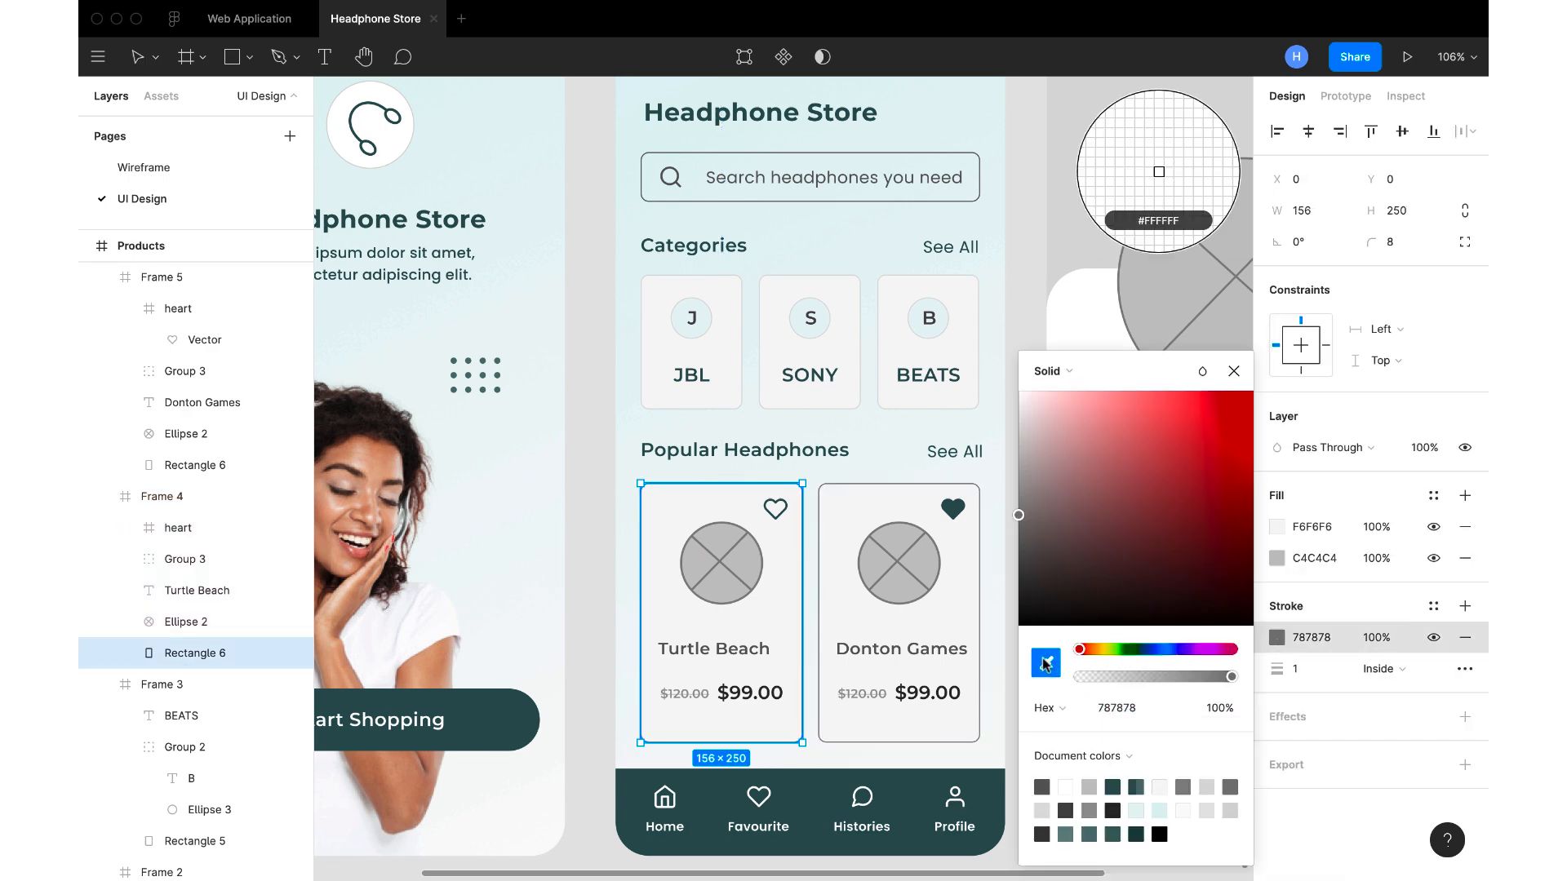
scroll(824, 360, up, 5)
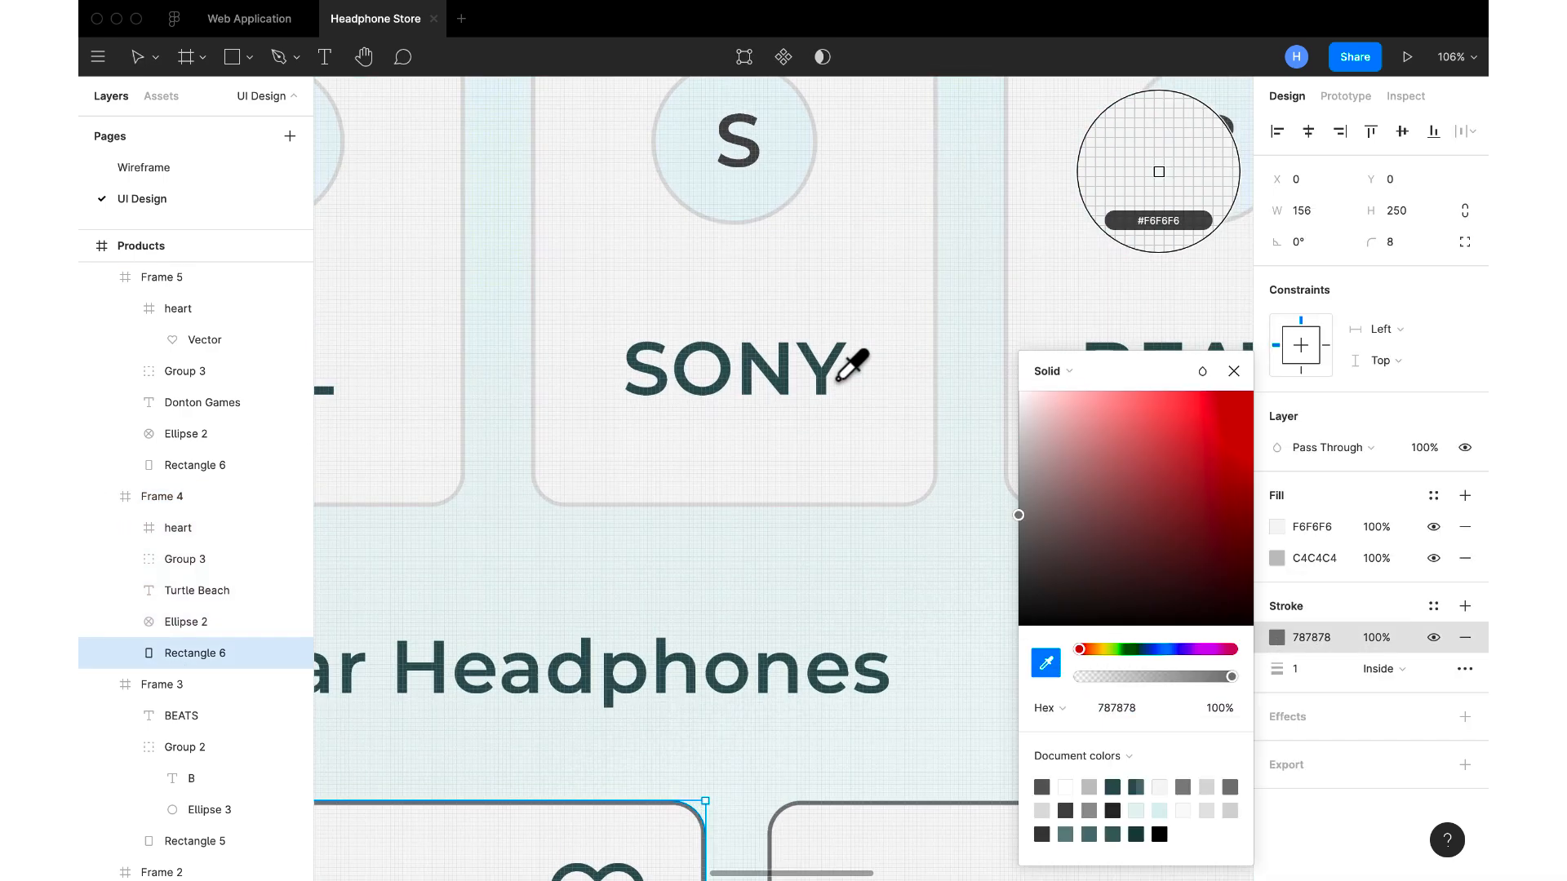
click(939, 430)
click(1233, 371)
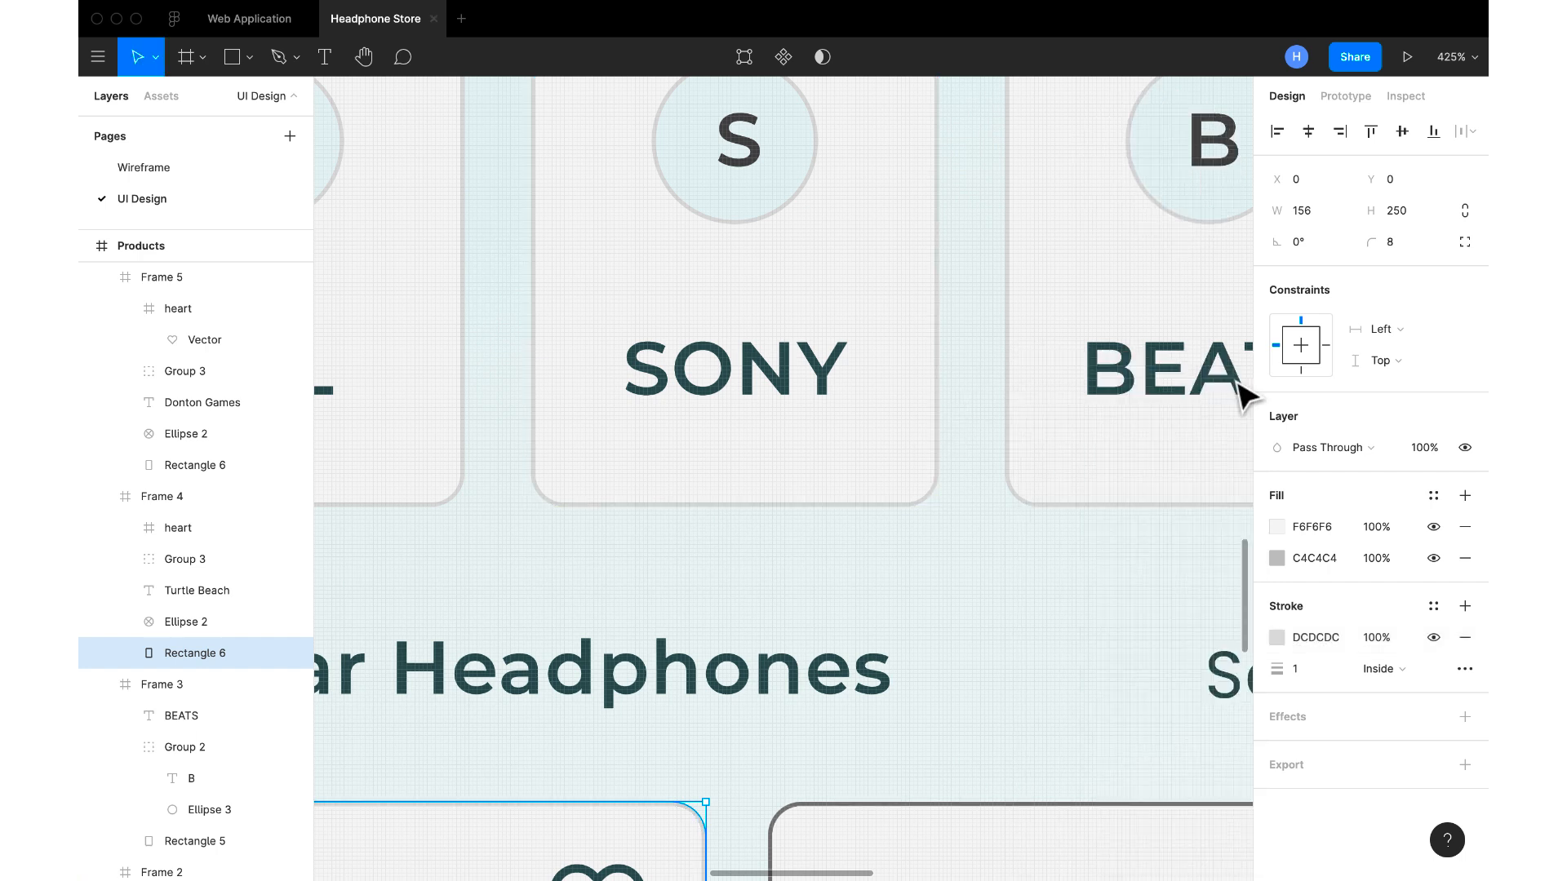
Set the Donton Games card's stroke colour to DCDCDC, sampled from the SONY card's border
scroll(885, 635, down, 5)
click(862, 739)
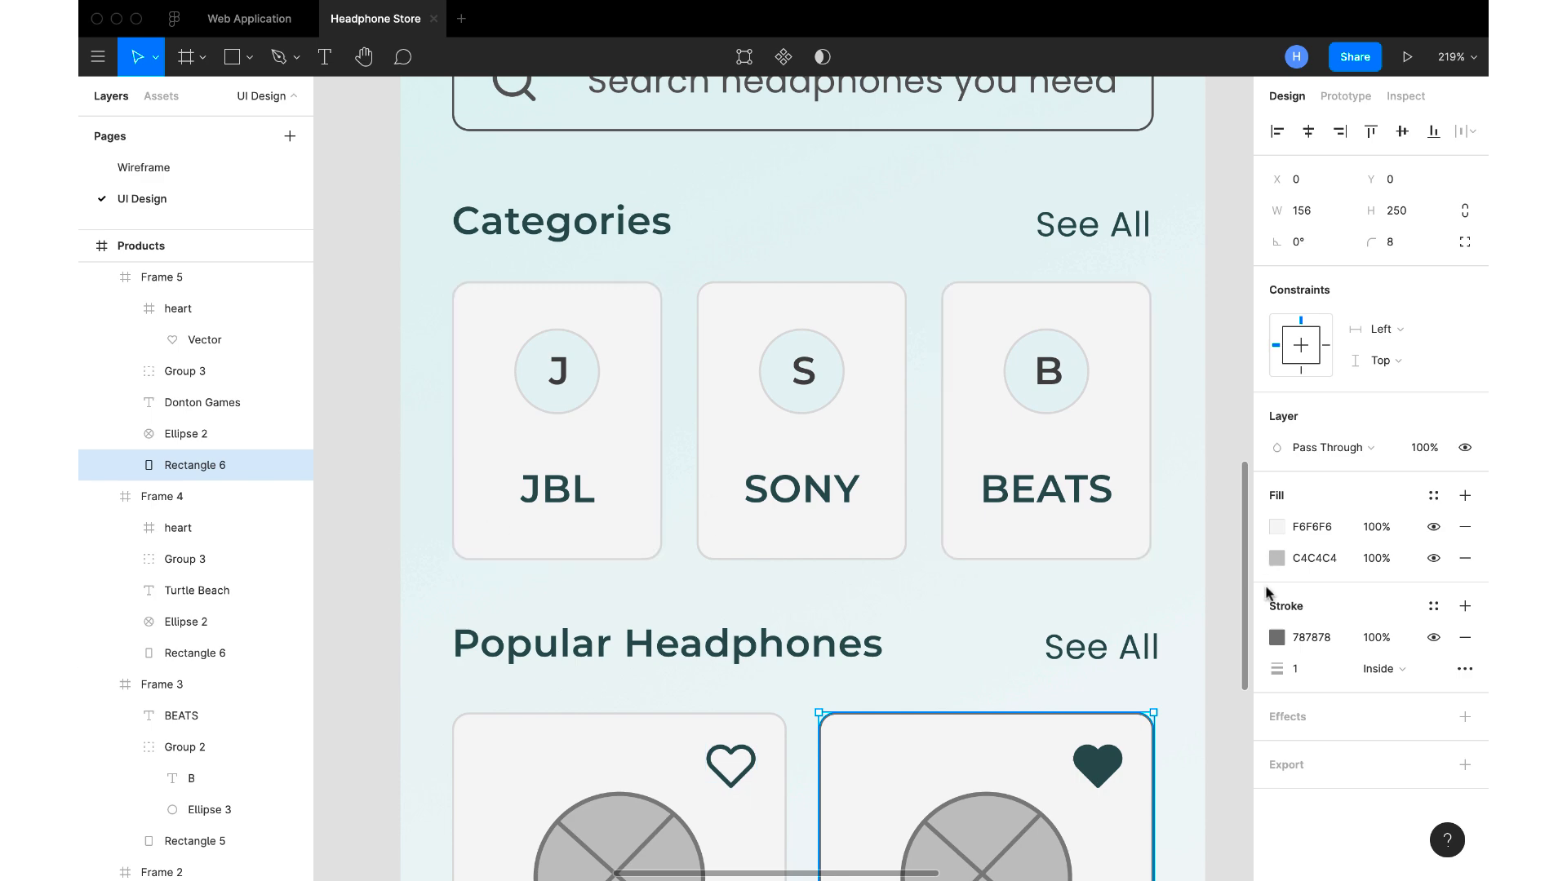
click(1277, 638)
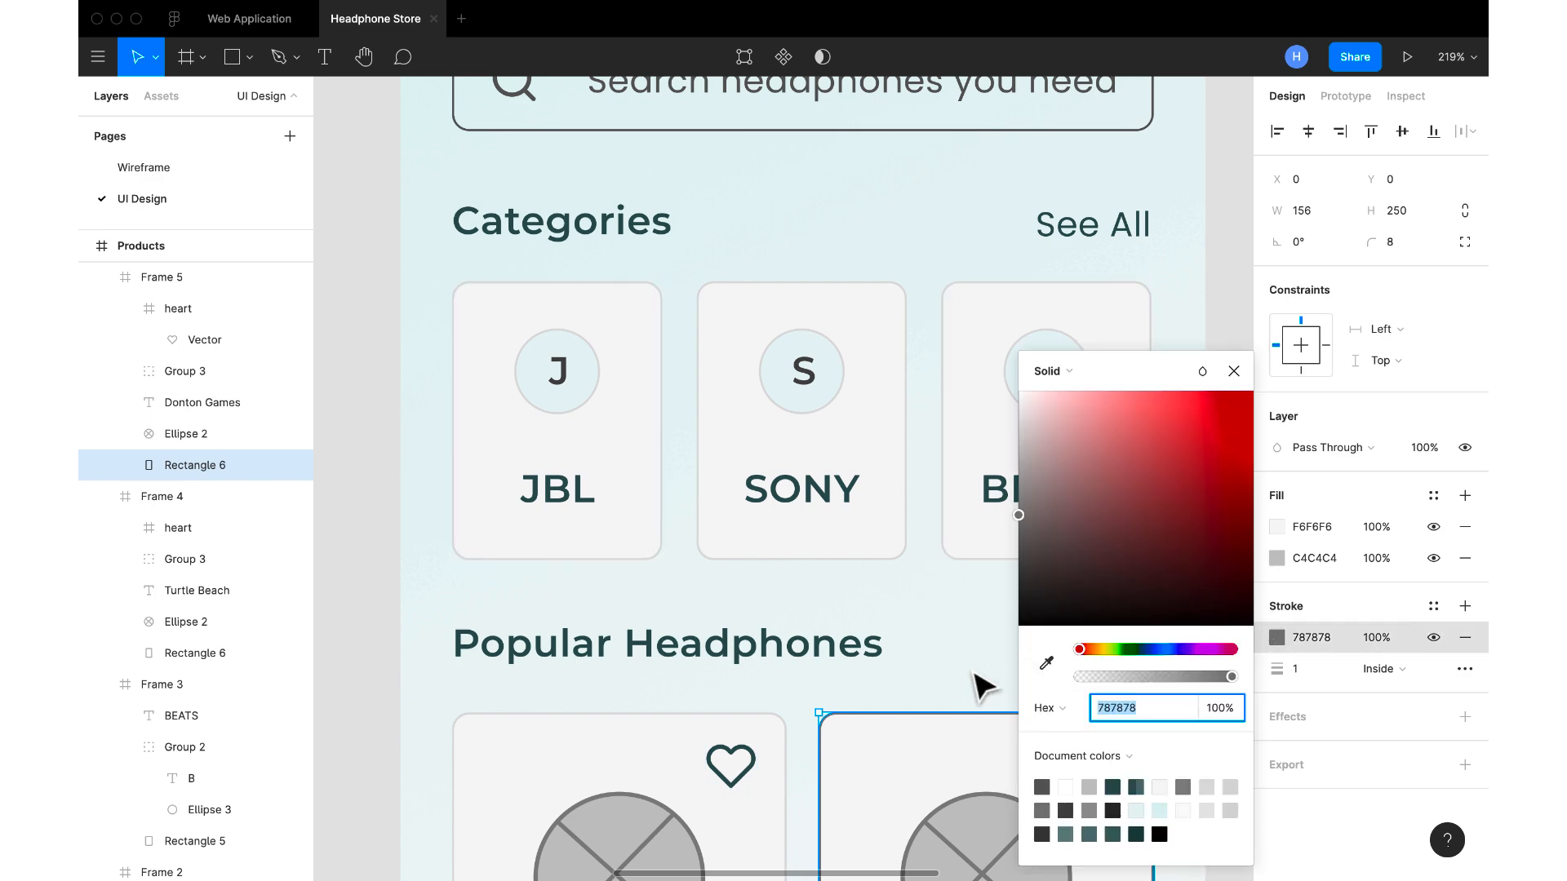
click(1047, 665)
scroll(898, 483, up, 10)
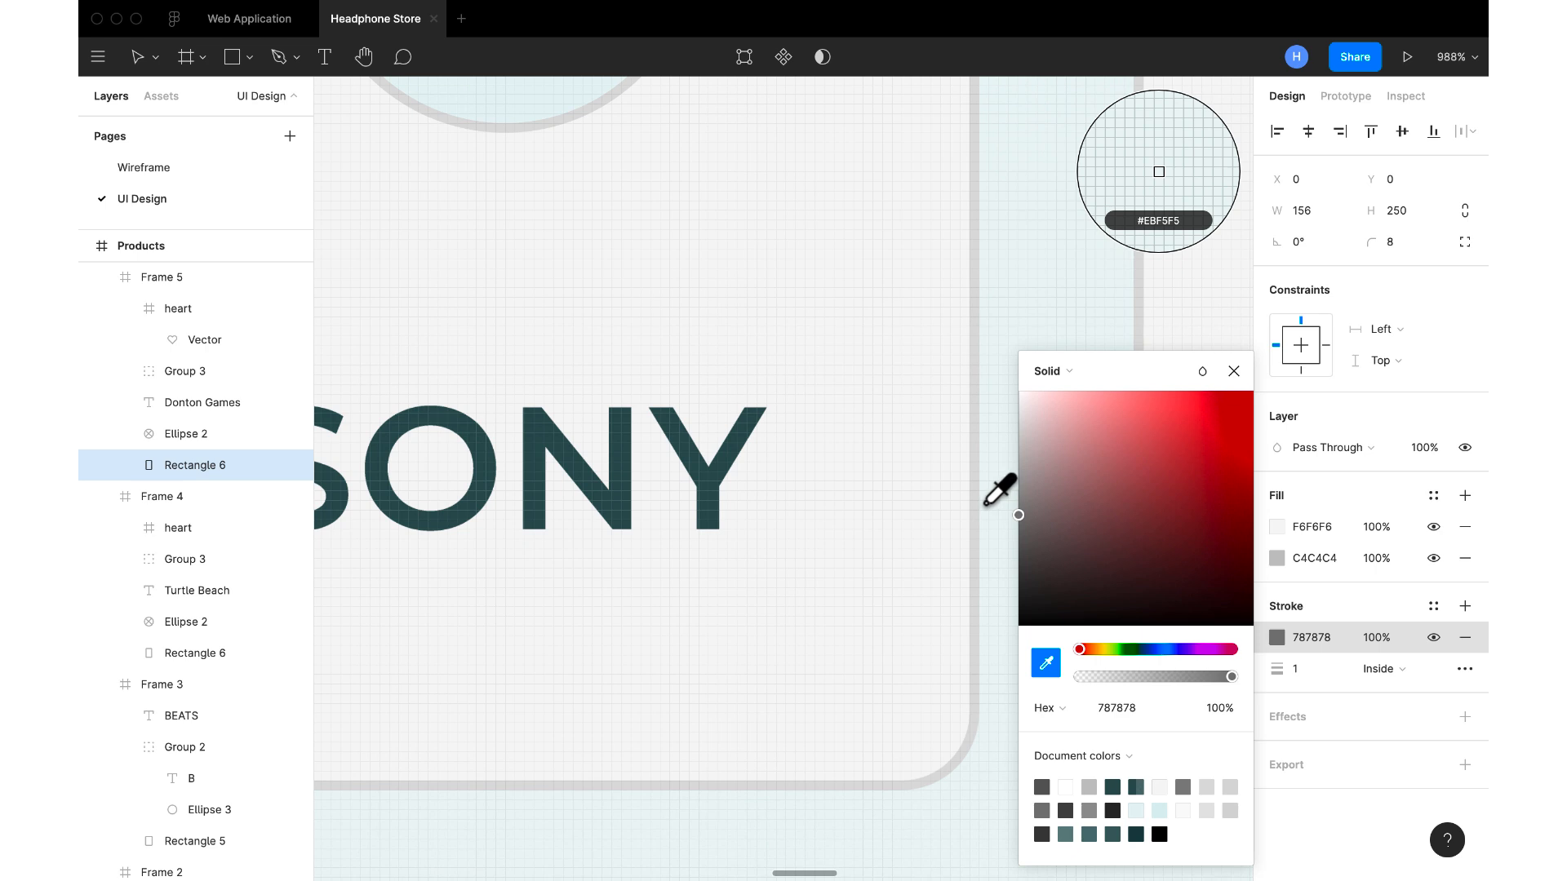
click(976, 509)
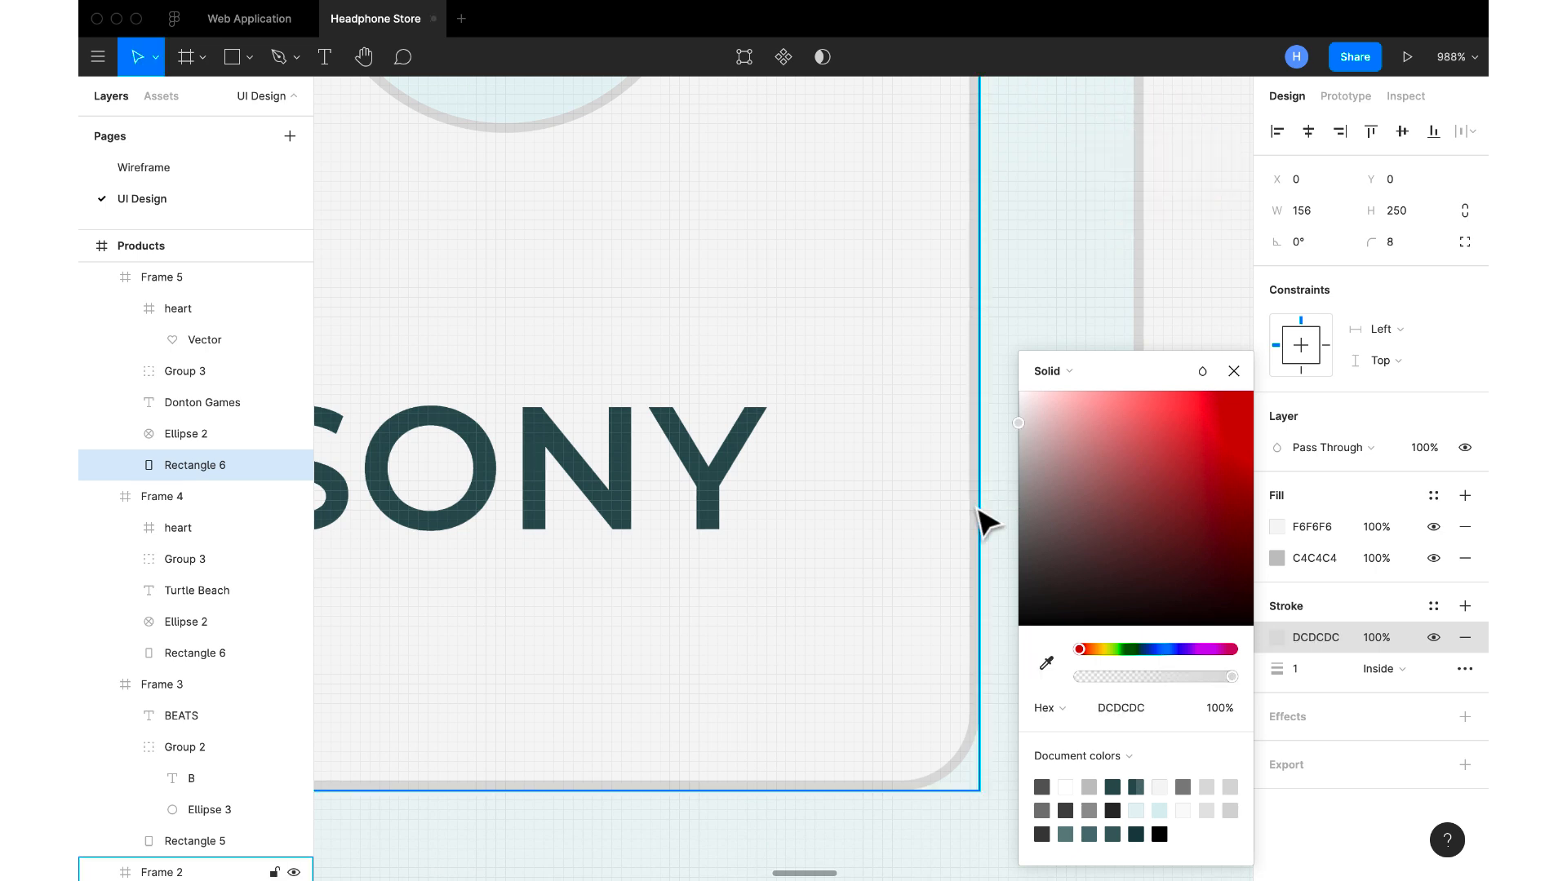
click(1234, 373)
Change the upper fill of the Donton Games card's background to white FFFFFF
scroll(1237, 380, down, 10)
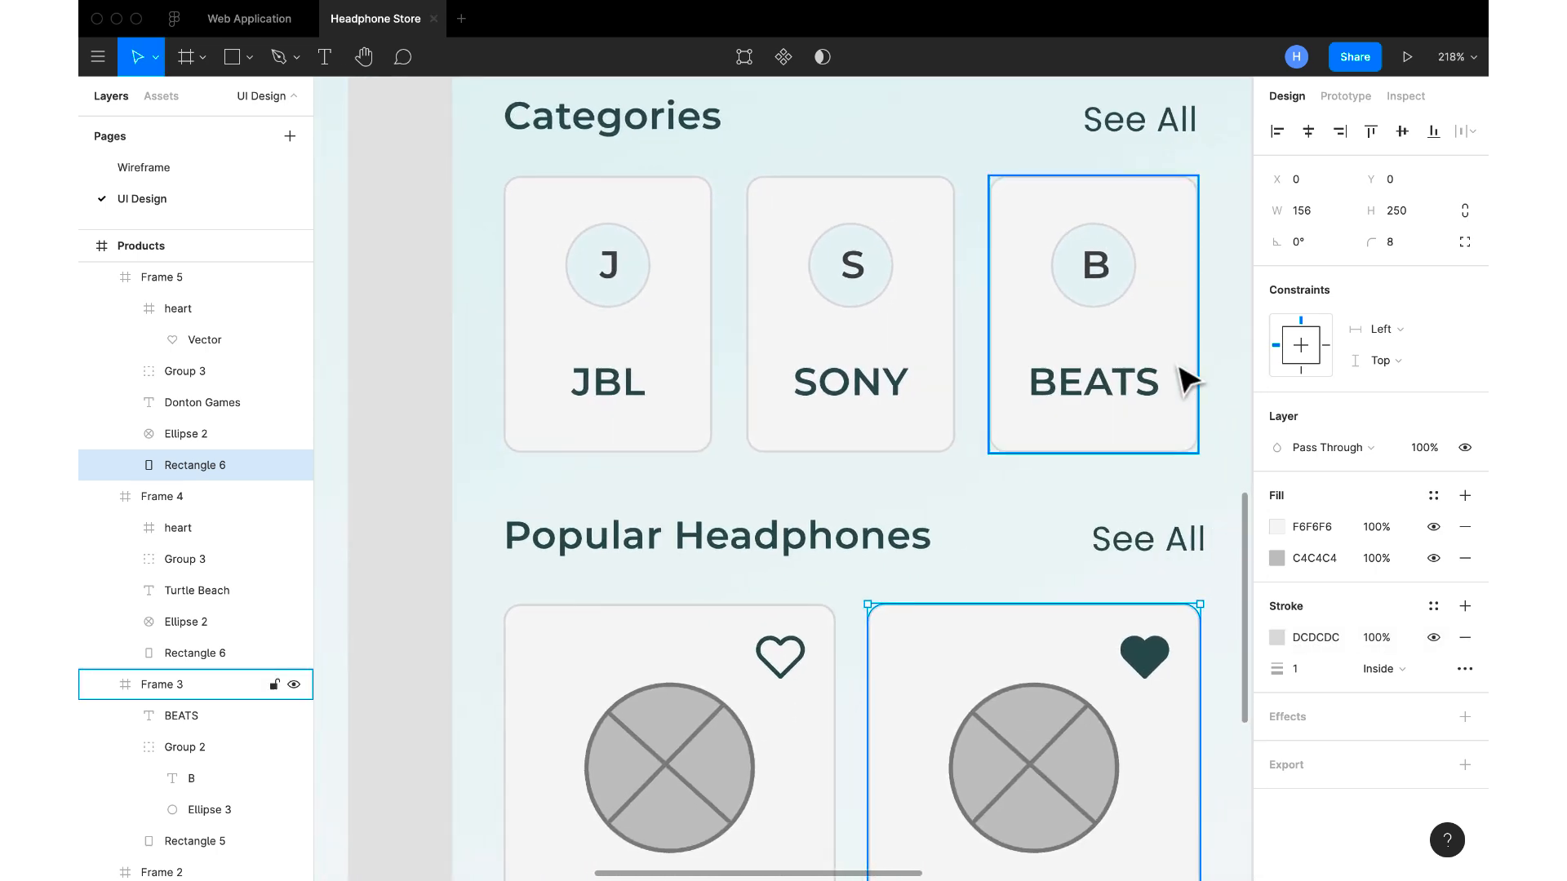
scroll(1187, 379, down, 1)
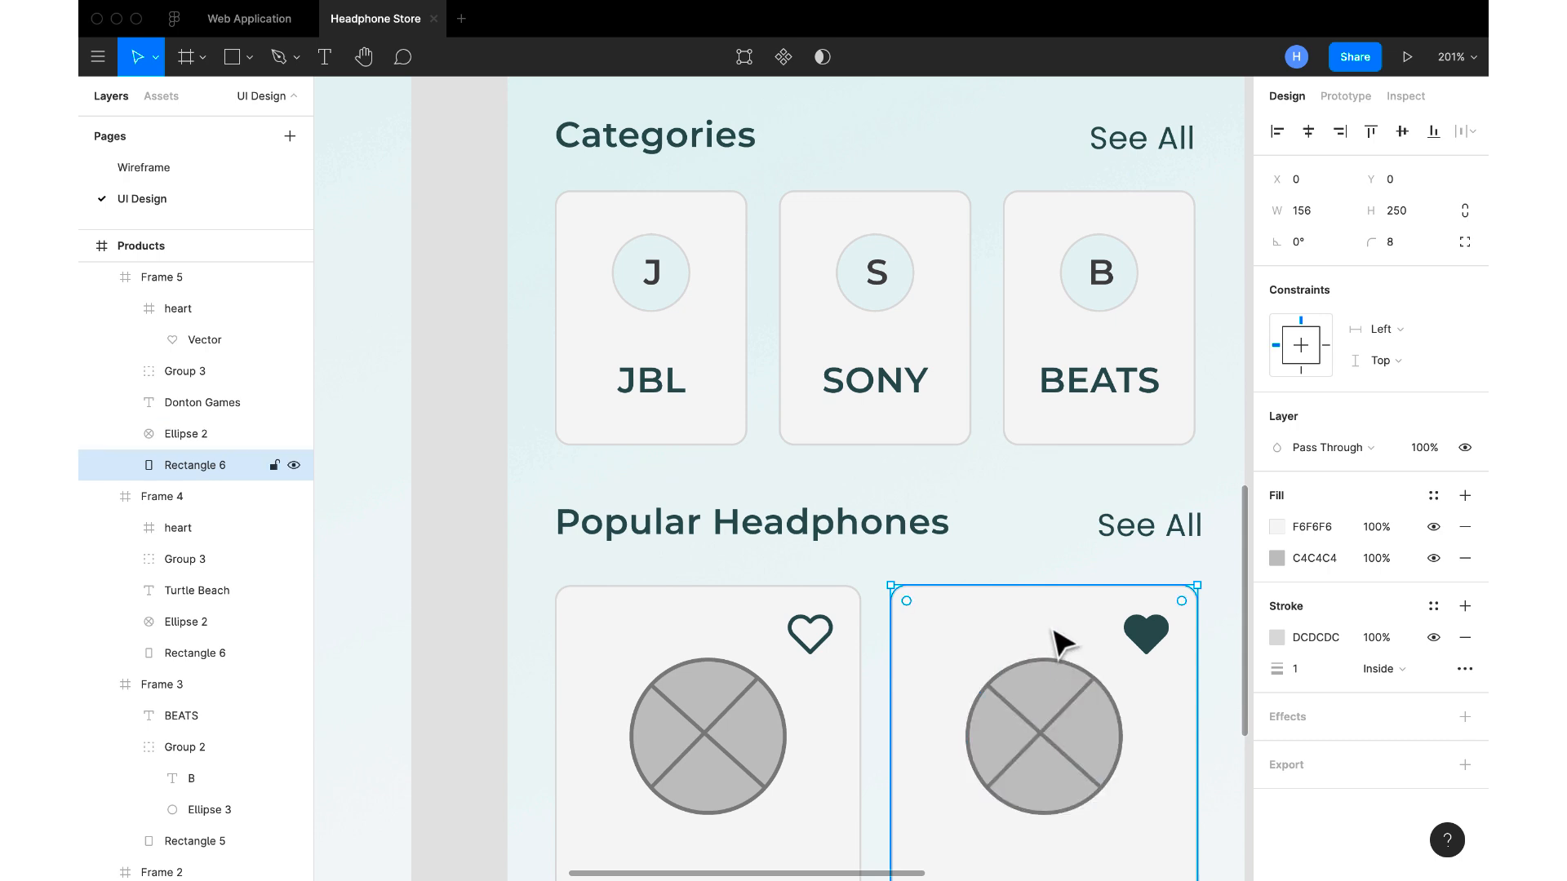
click(1331, 531)
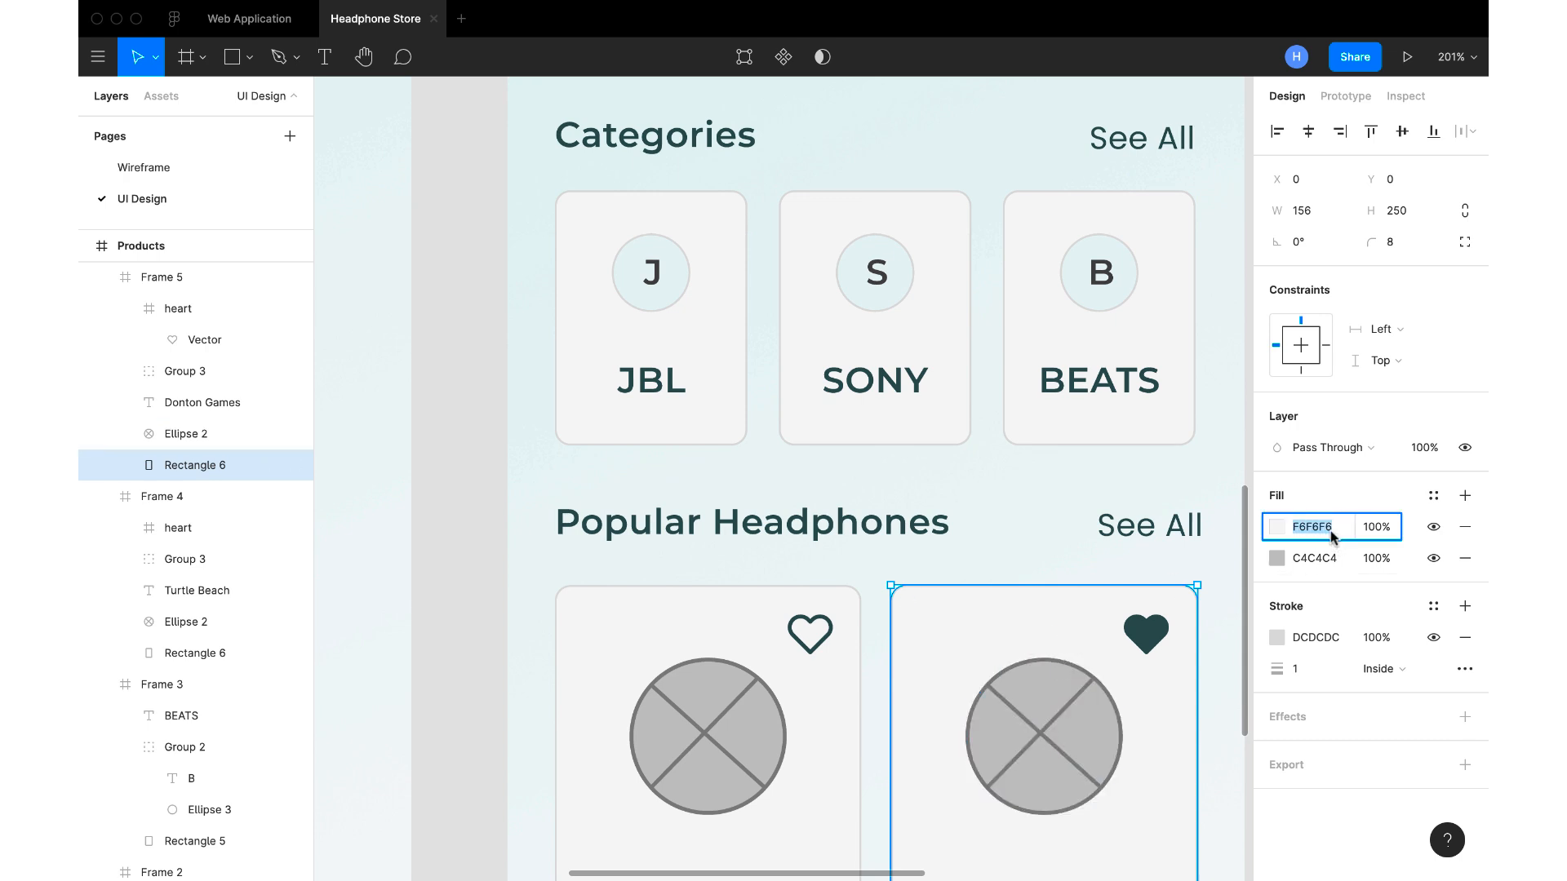
text(ffffff)
key(Return)
Change the upper fill of the Turtle Beach card's background to white FFFFFF
click(805, 613)
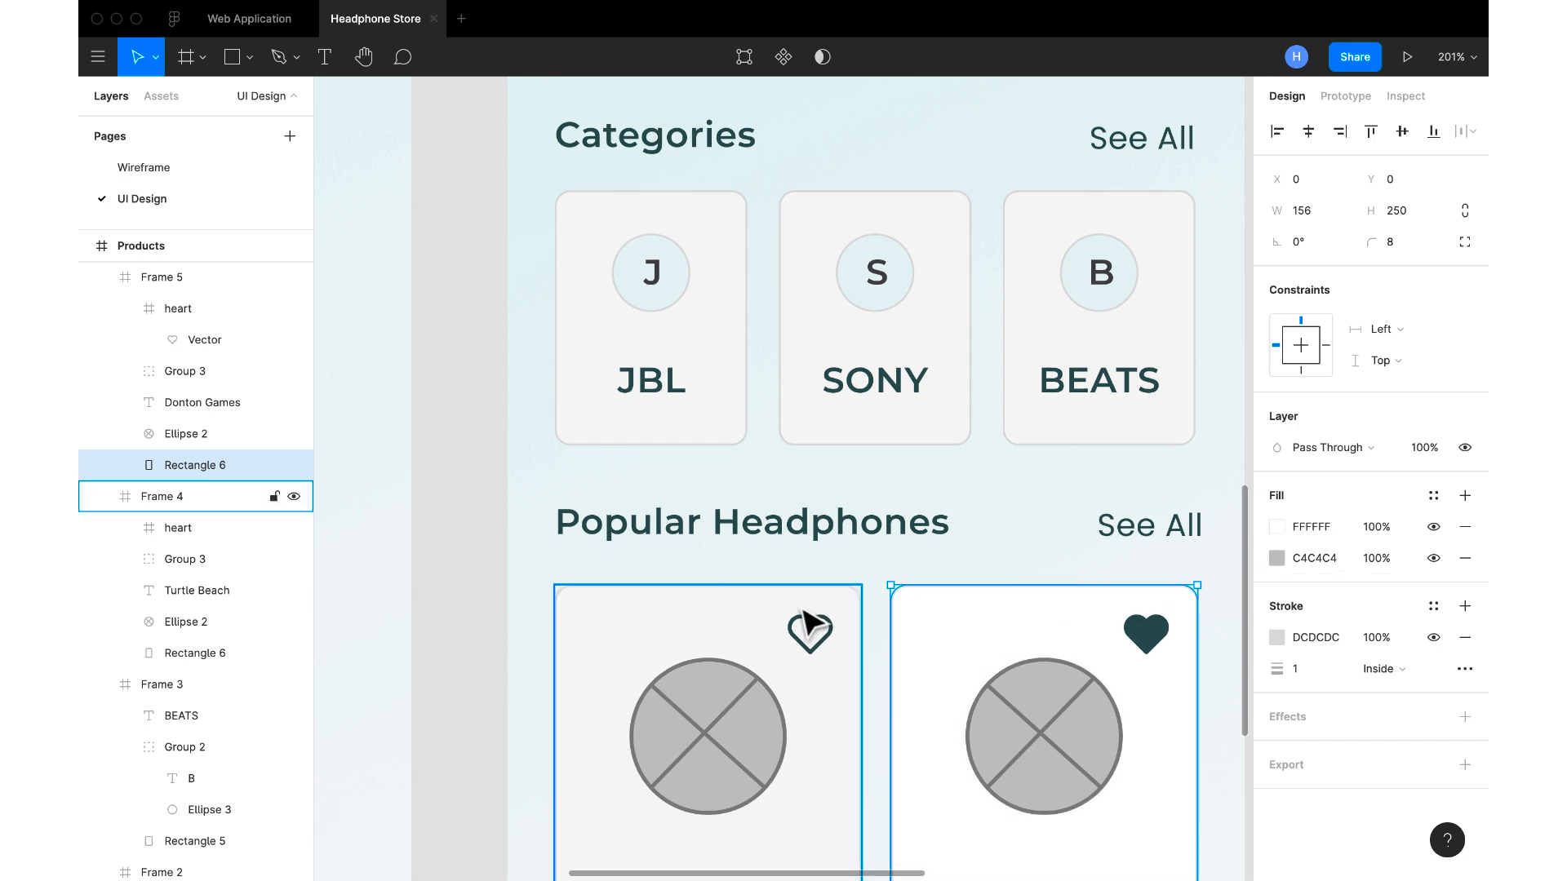
click(808, 624)
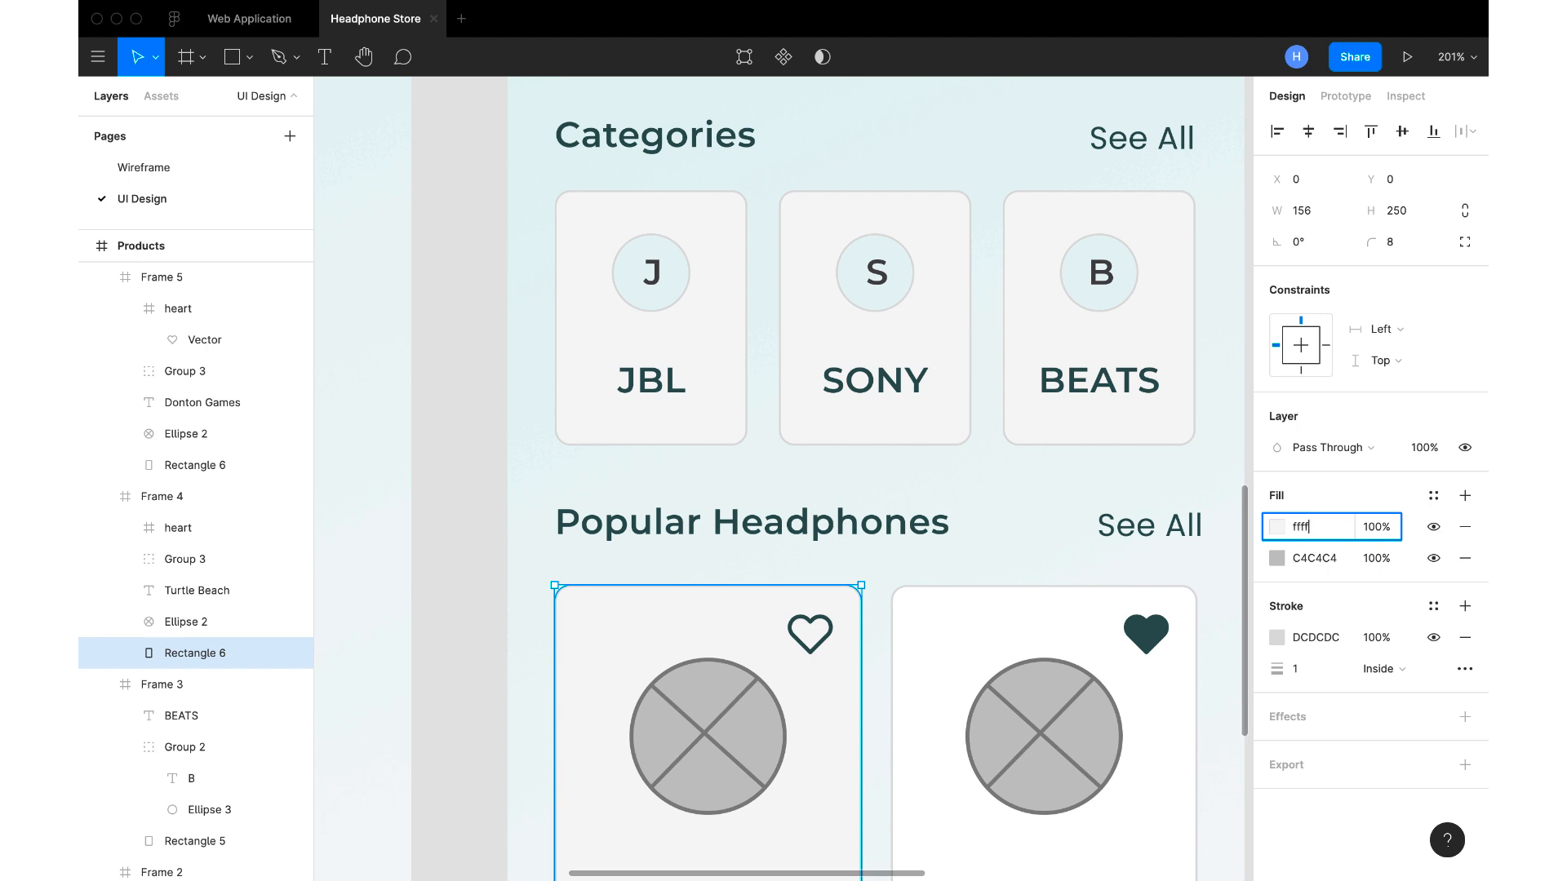
key(Return)
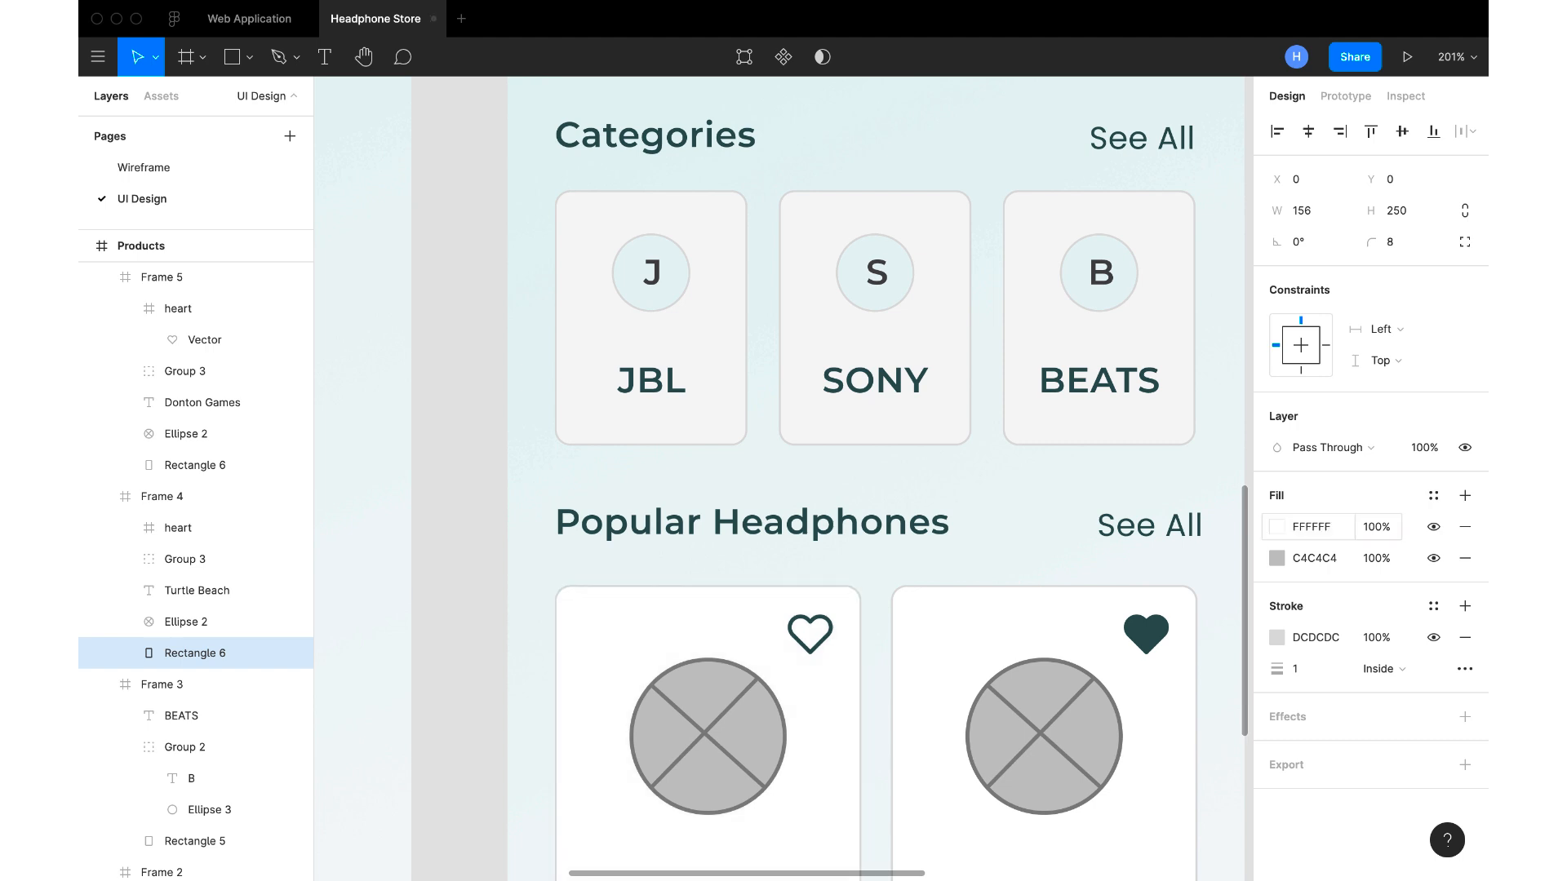
Set the fill of the SONY category card's background rectangle to white FFFFFF
scroll(861, 613, down, 5)
scroll(861, 614, up, 1)
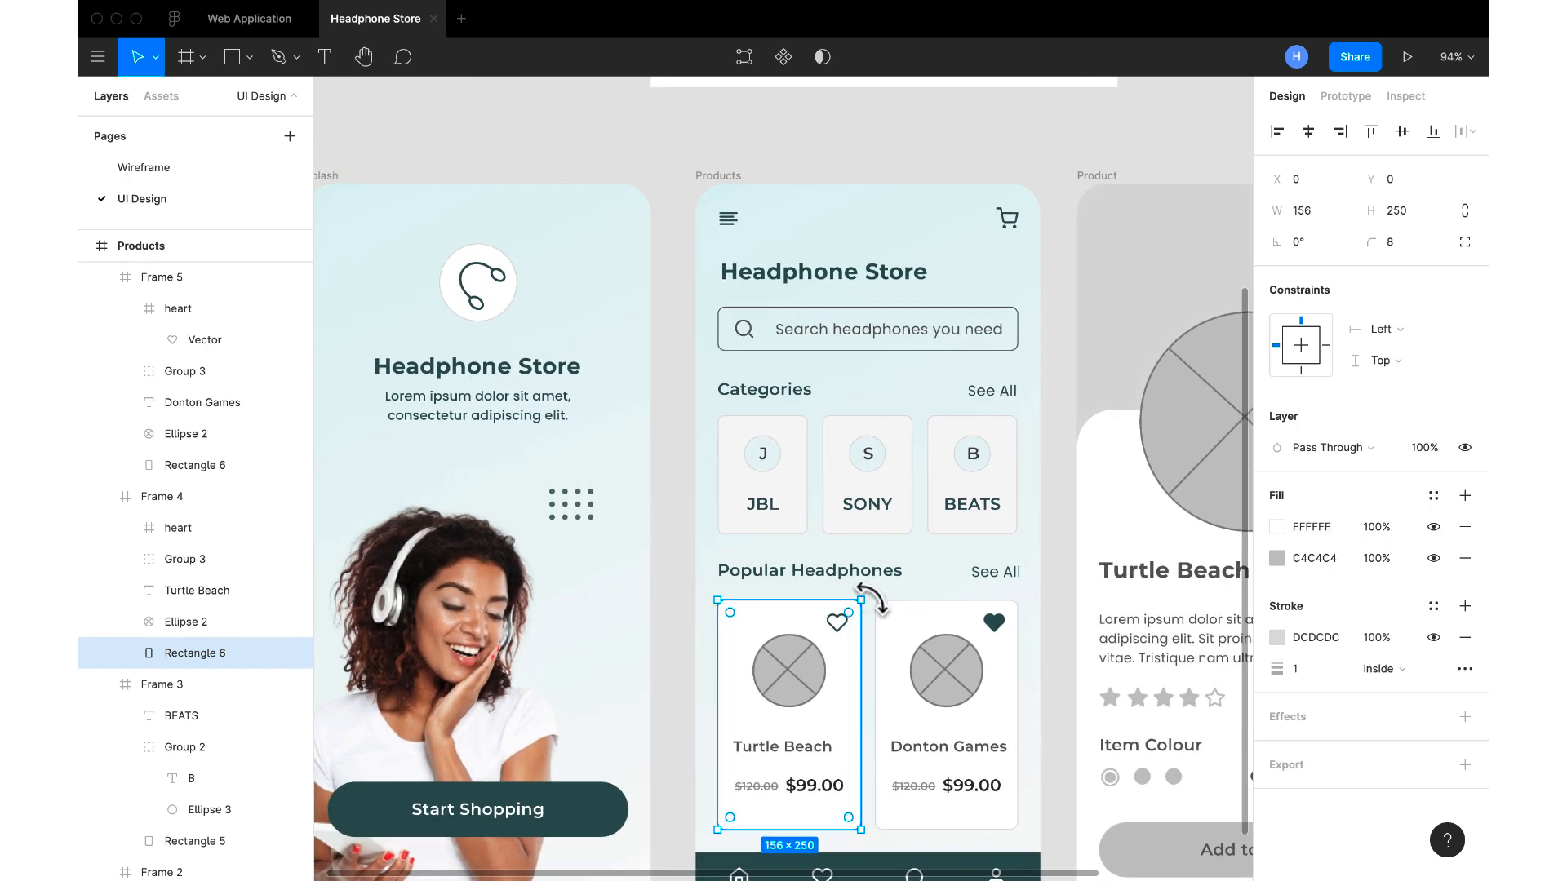
click(918, 479)
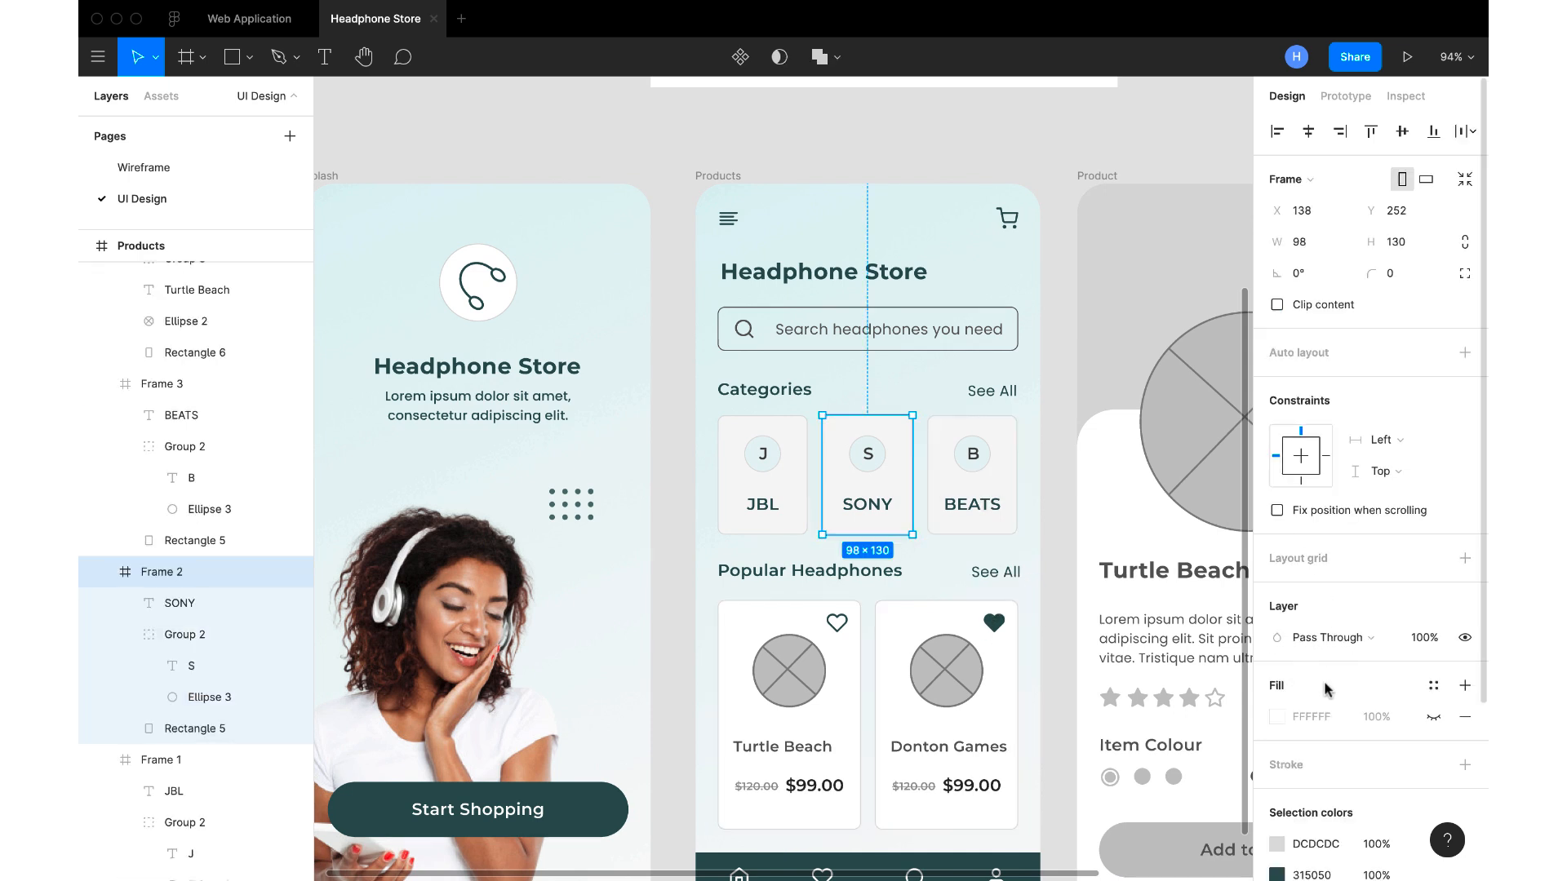
click(1433, 717)
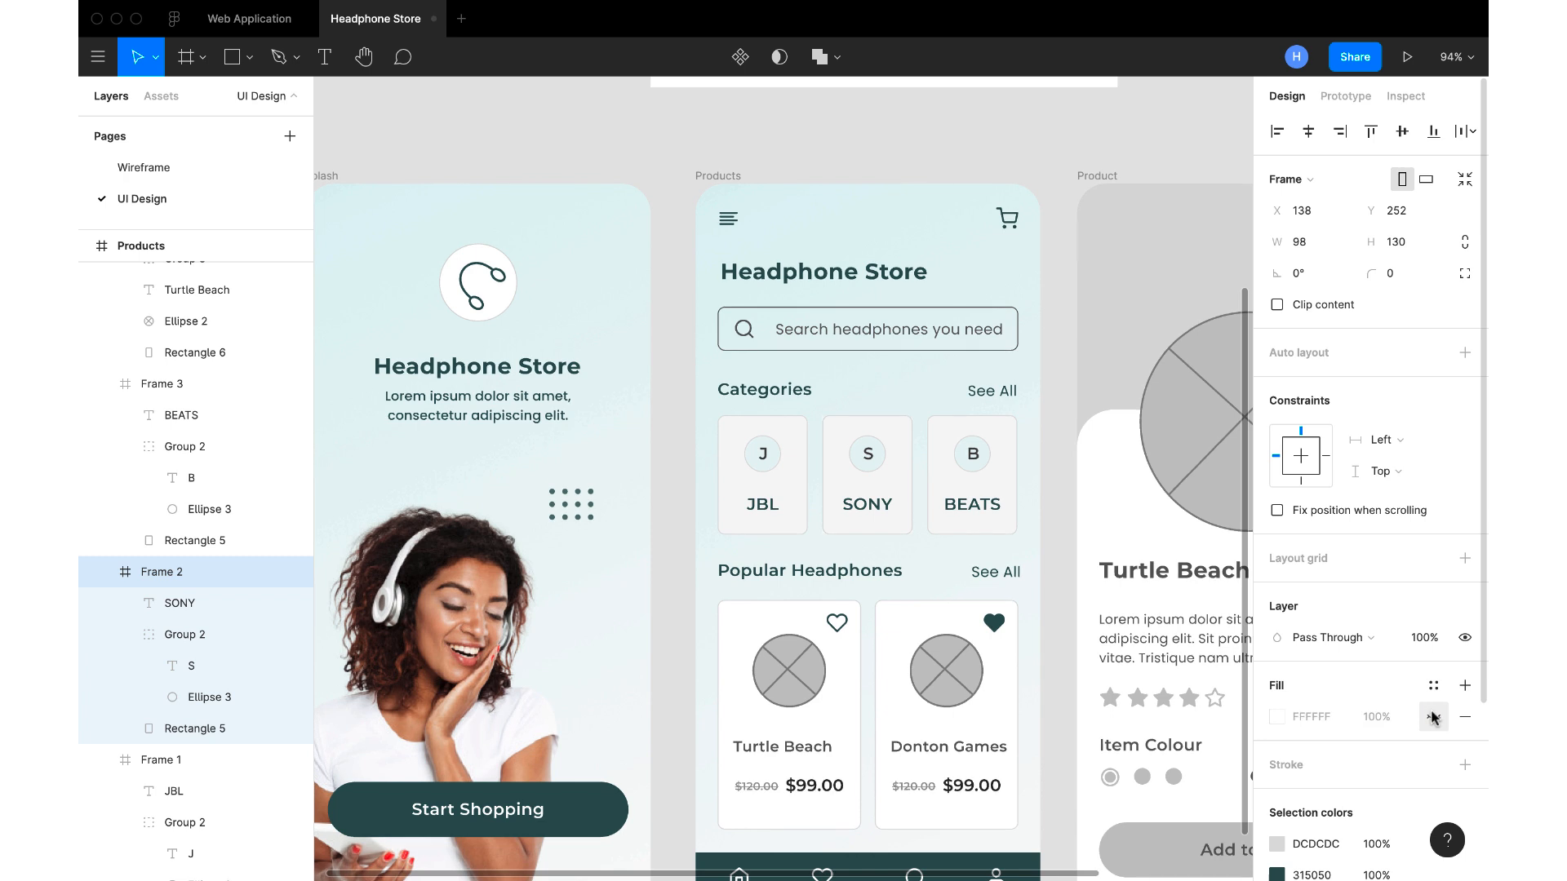
click(203, 727)
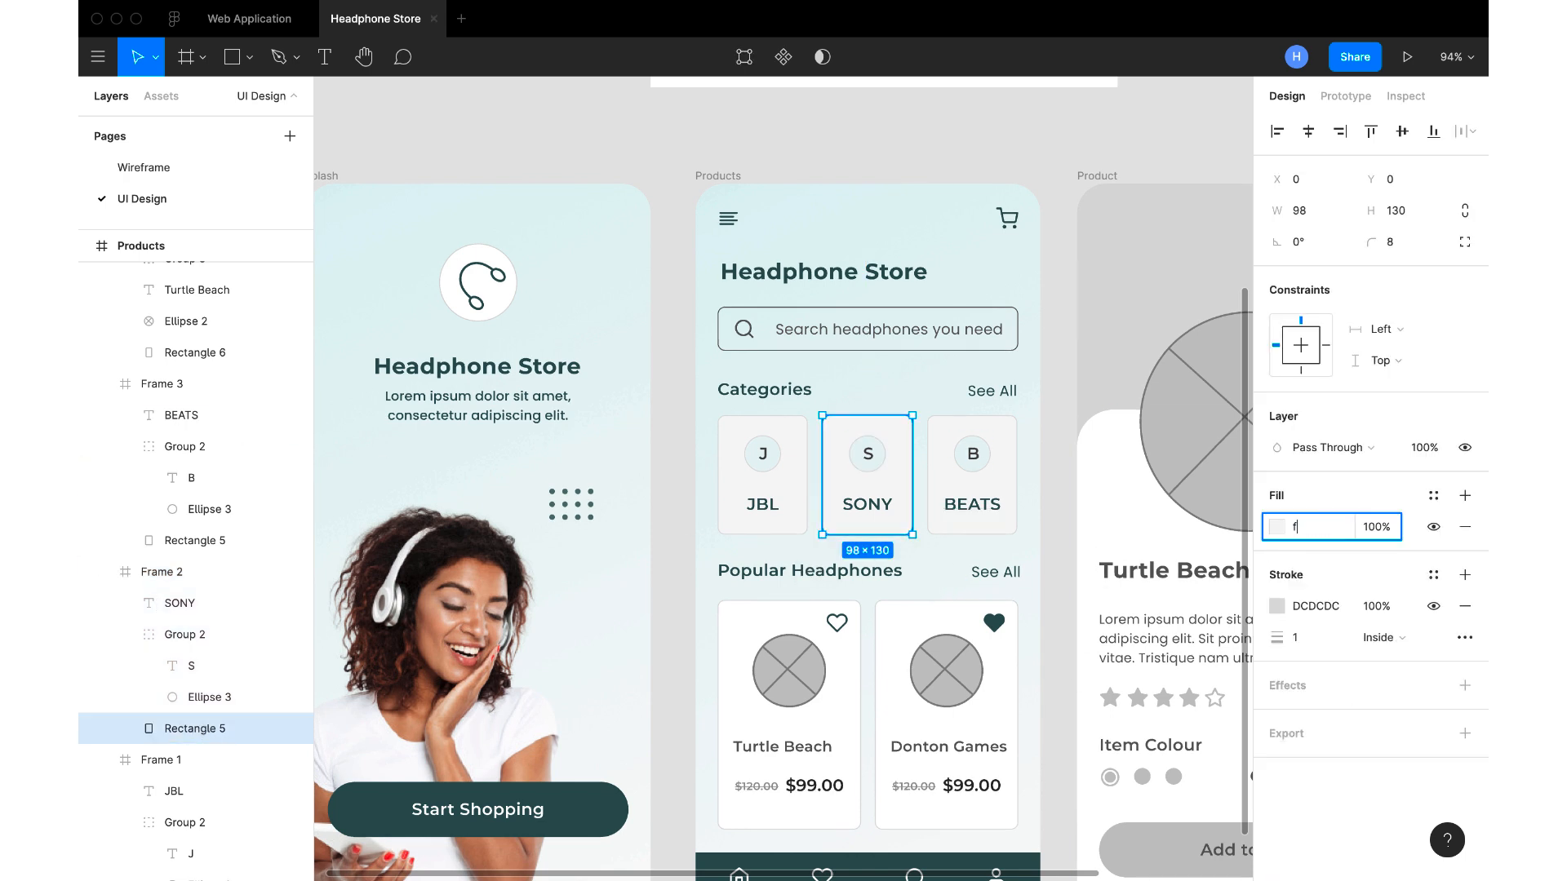
text(ffffff)
key(Return)
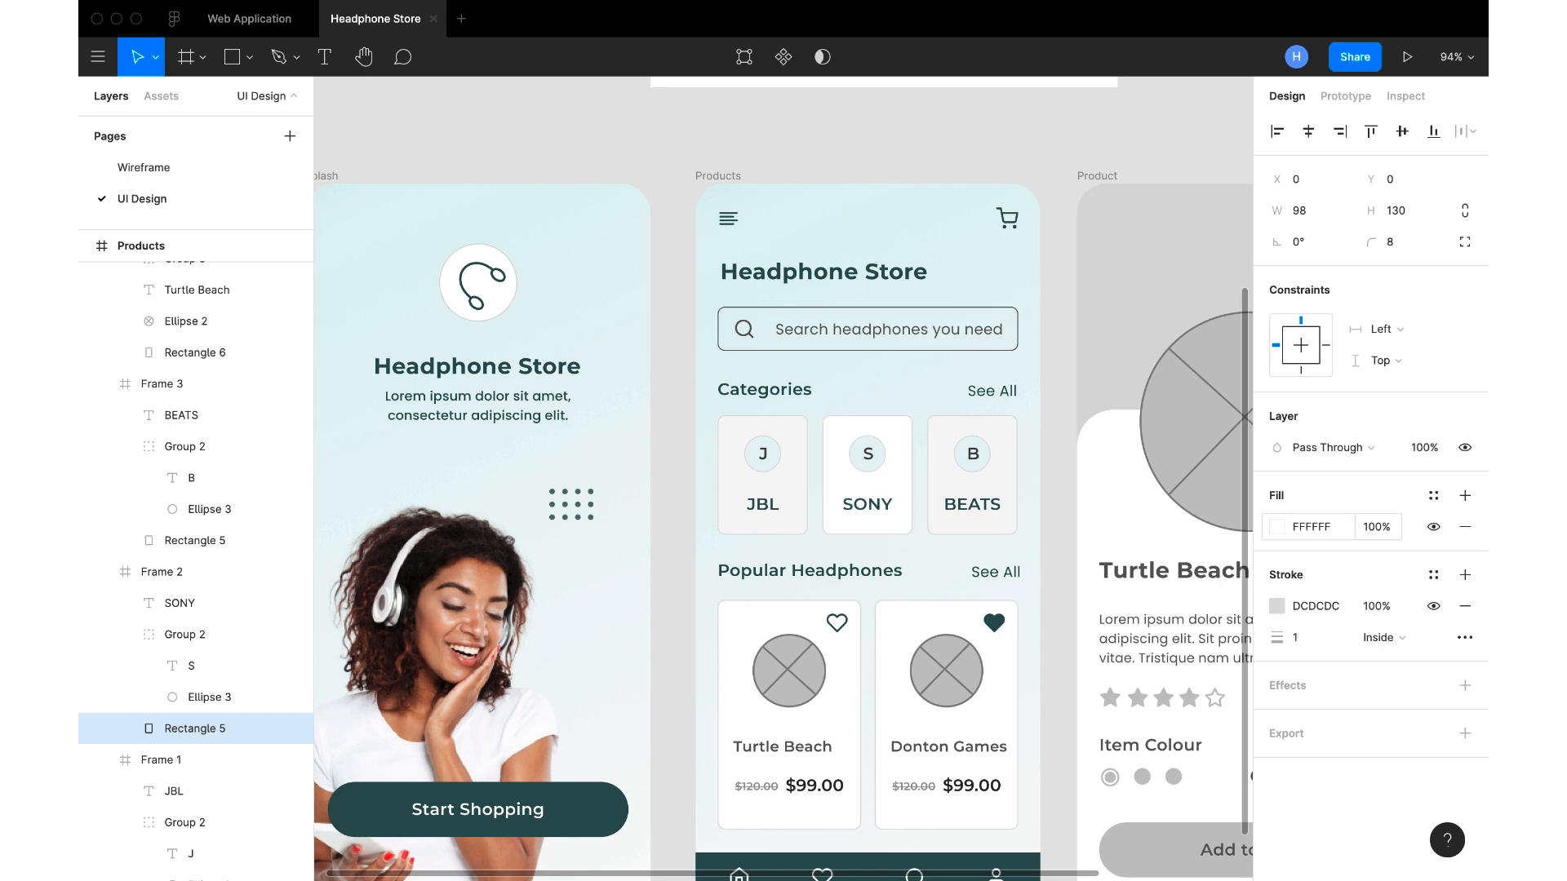
Set the fill of the BEATS category card's background rectangle to white FFFFFF
double_click(985, 450)
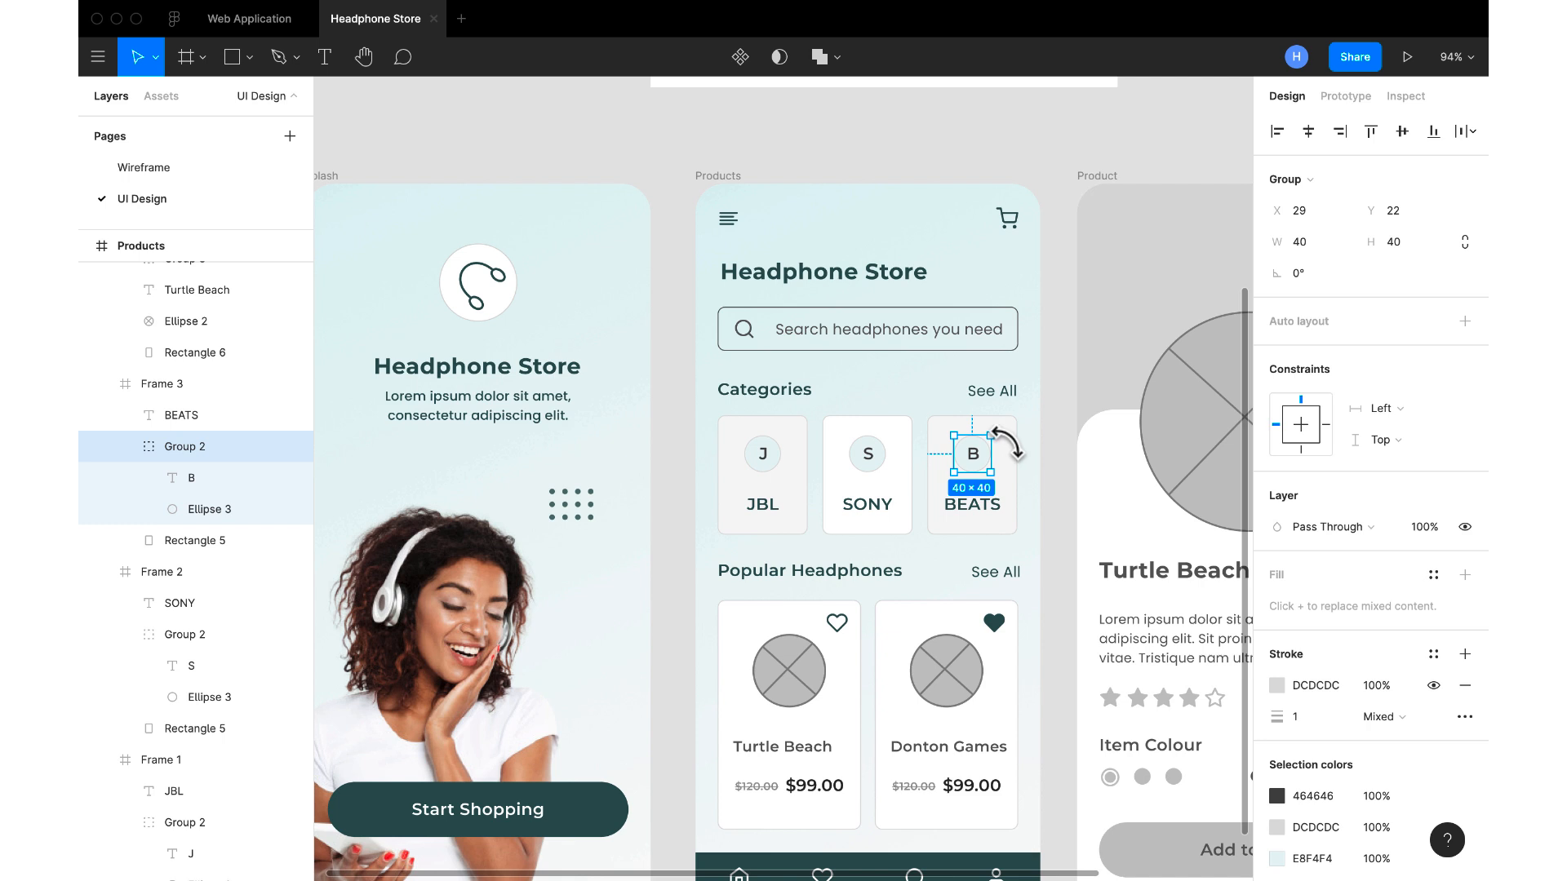
double_click(1012, 439)
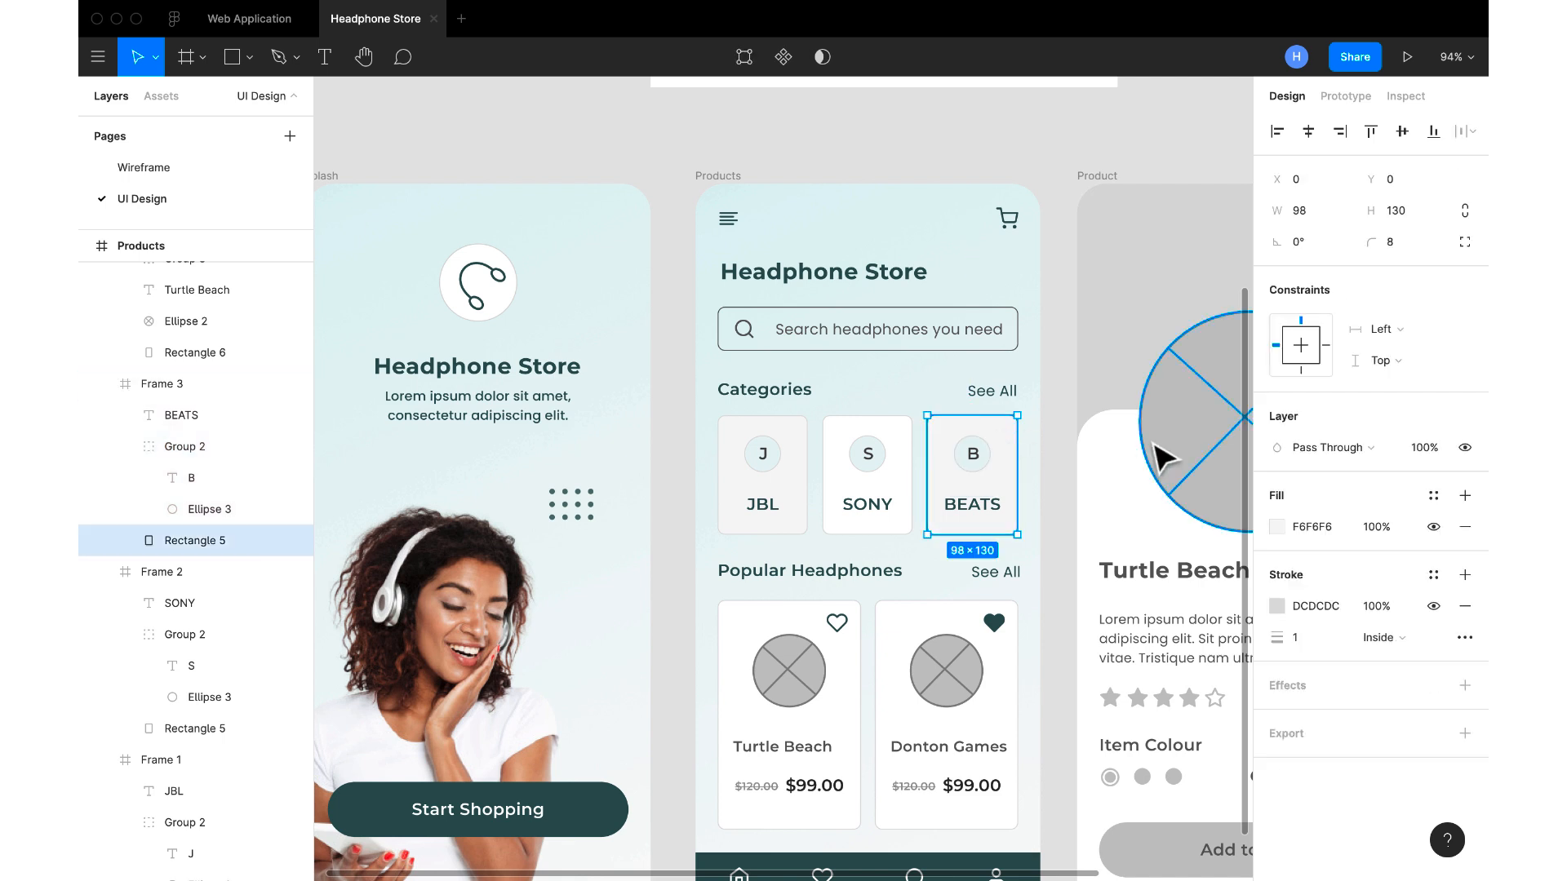
click(1314, 523)
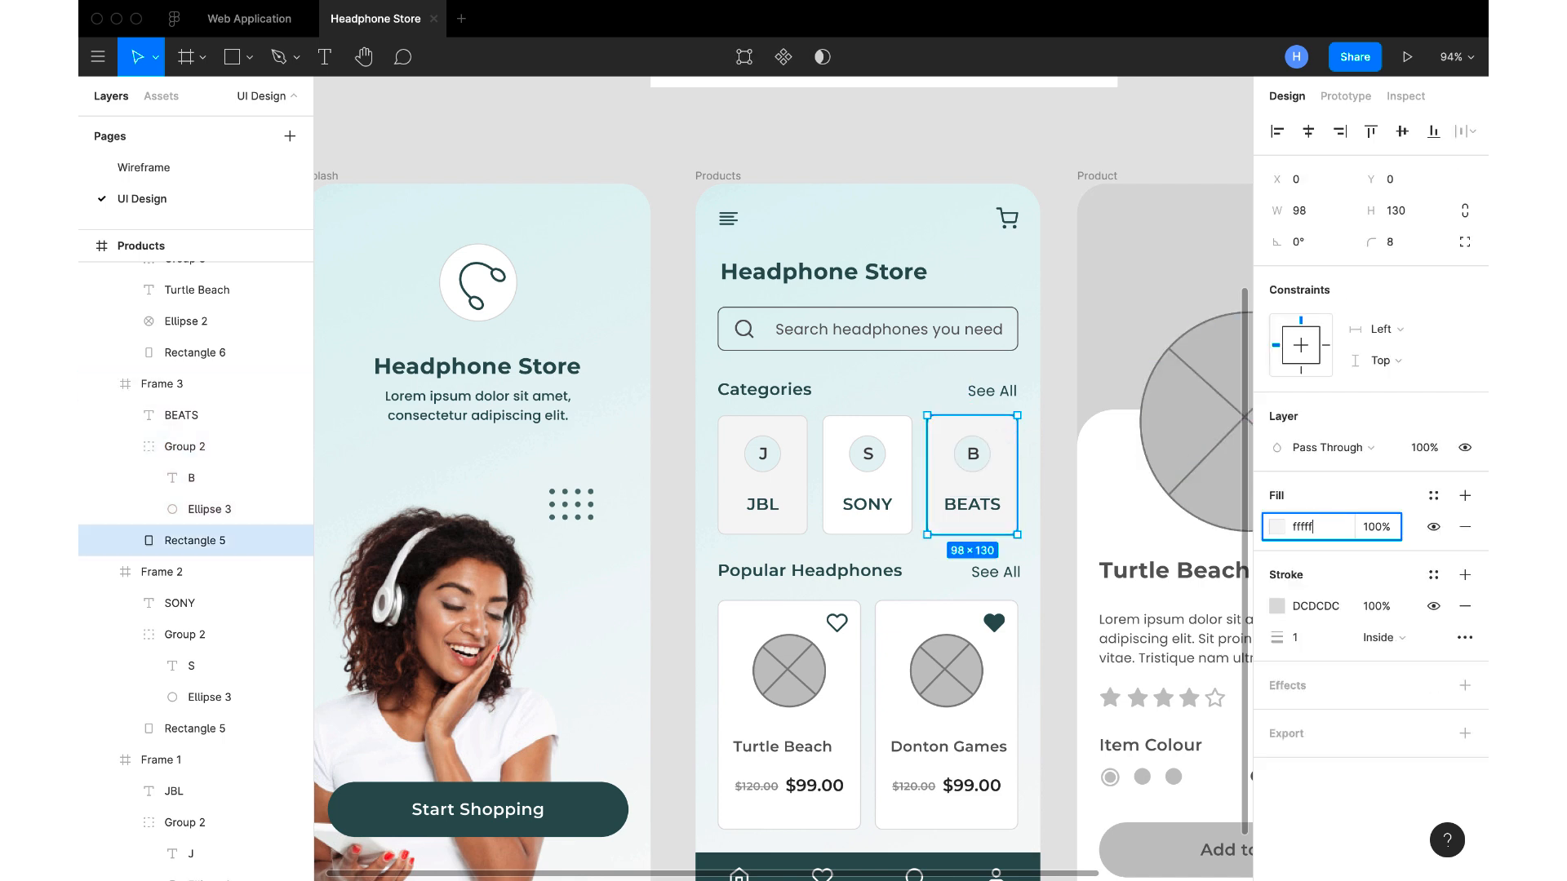
key(Return)
Set the fill of the JBL category card's background rectangle to white FFFFFF
click(738, 518)
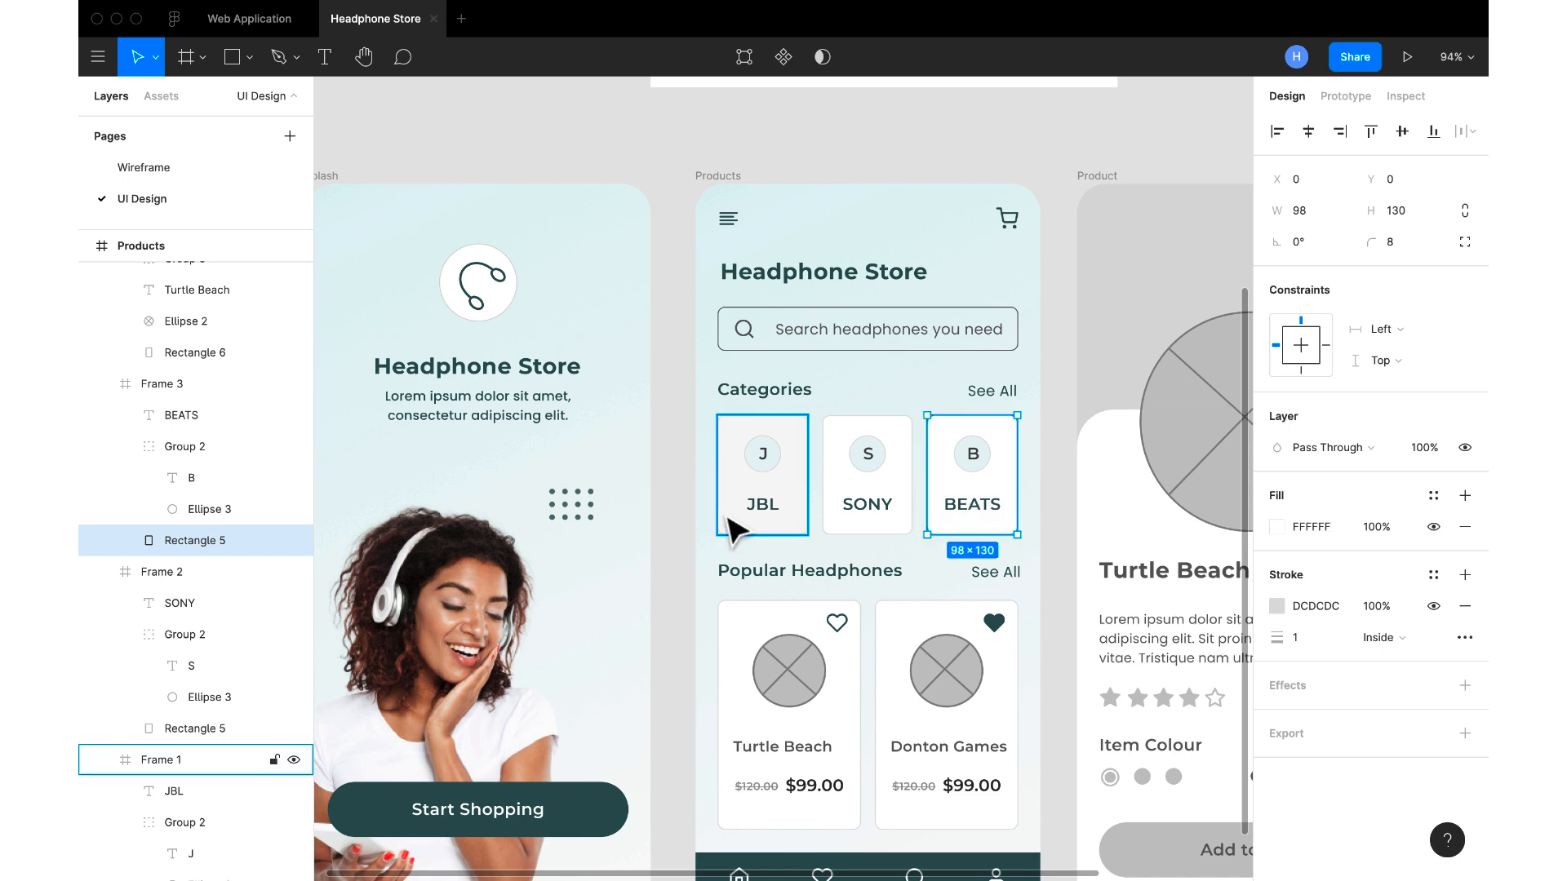
double_click(796, 494)
click(1314, 527)
text(ffffff)
key(Return)
Recolour the Turtle Beach and Donton Games card titles together to 315050, sampled from the Products screen's navigation bar
scroll(1031, 612, down, 5)
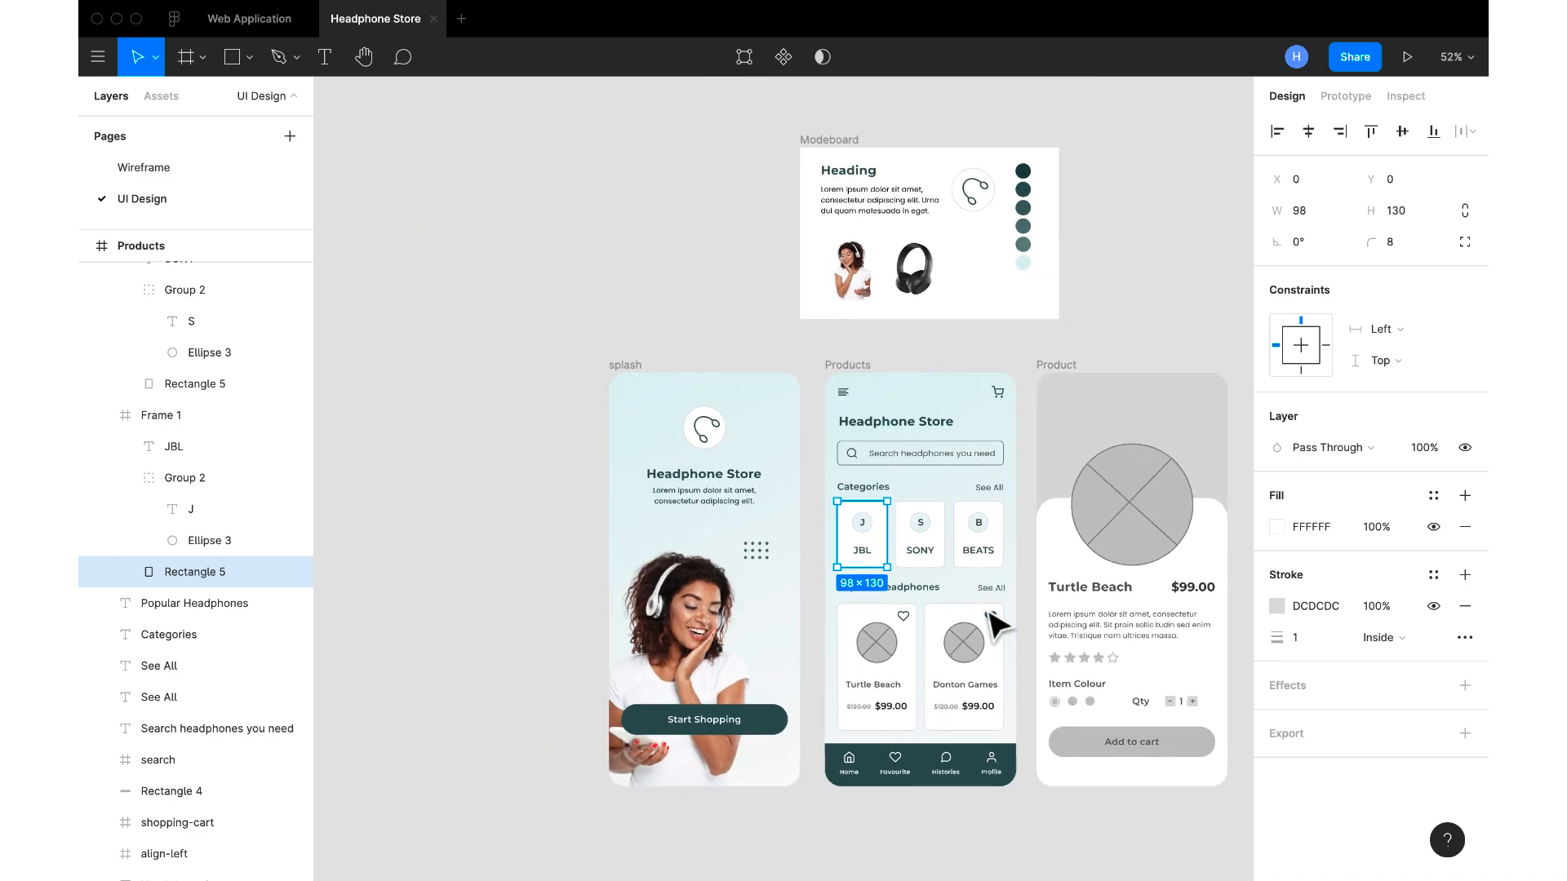
scroll(997, 626, up, 5)
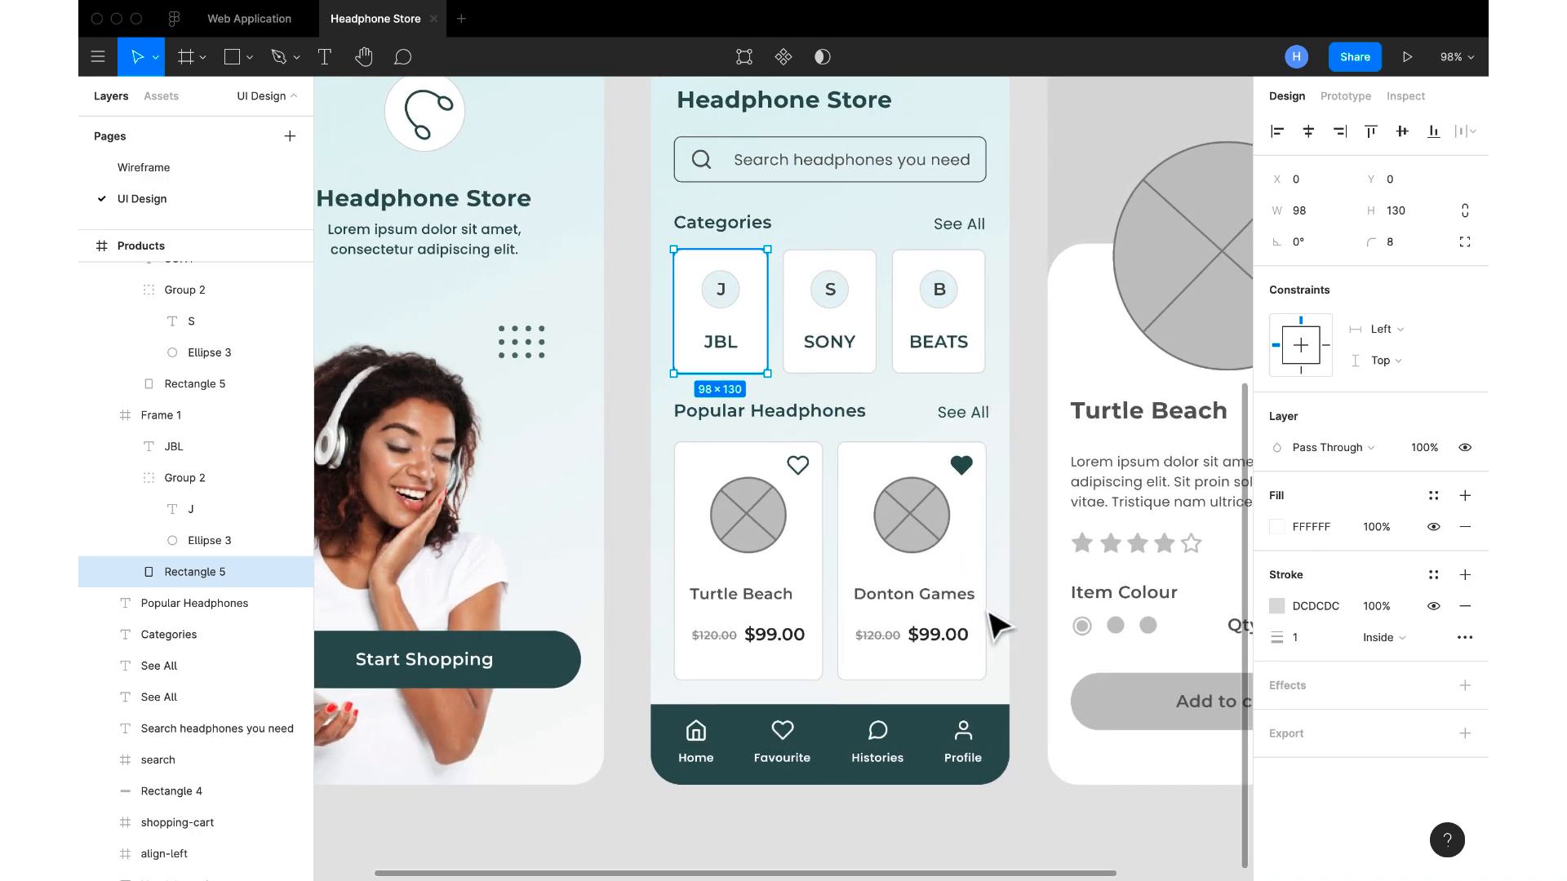
double_click(919, 605)
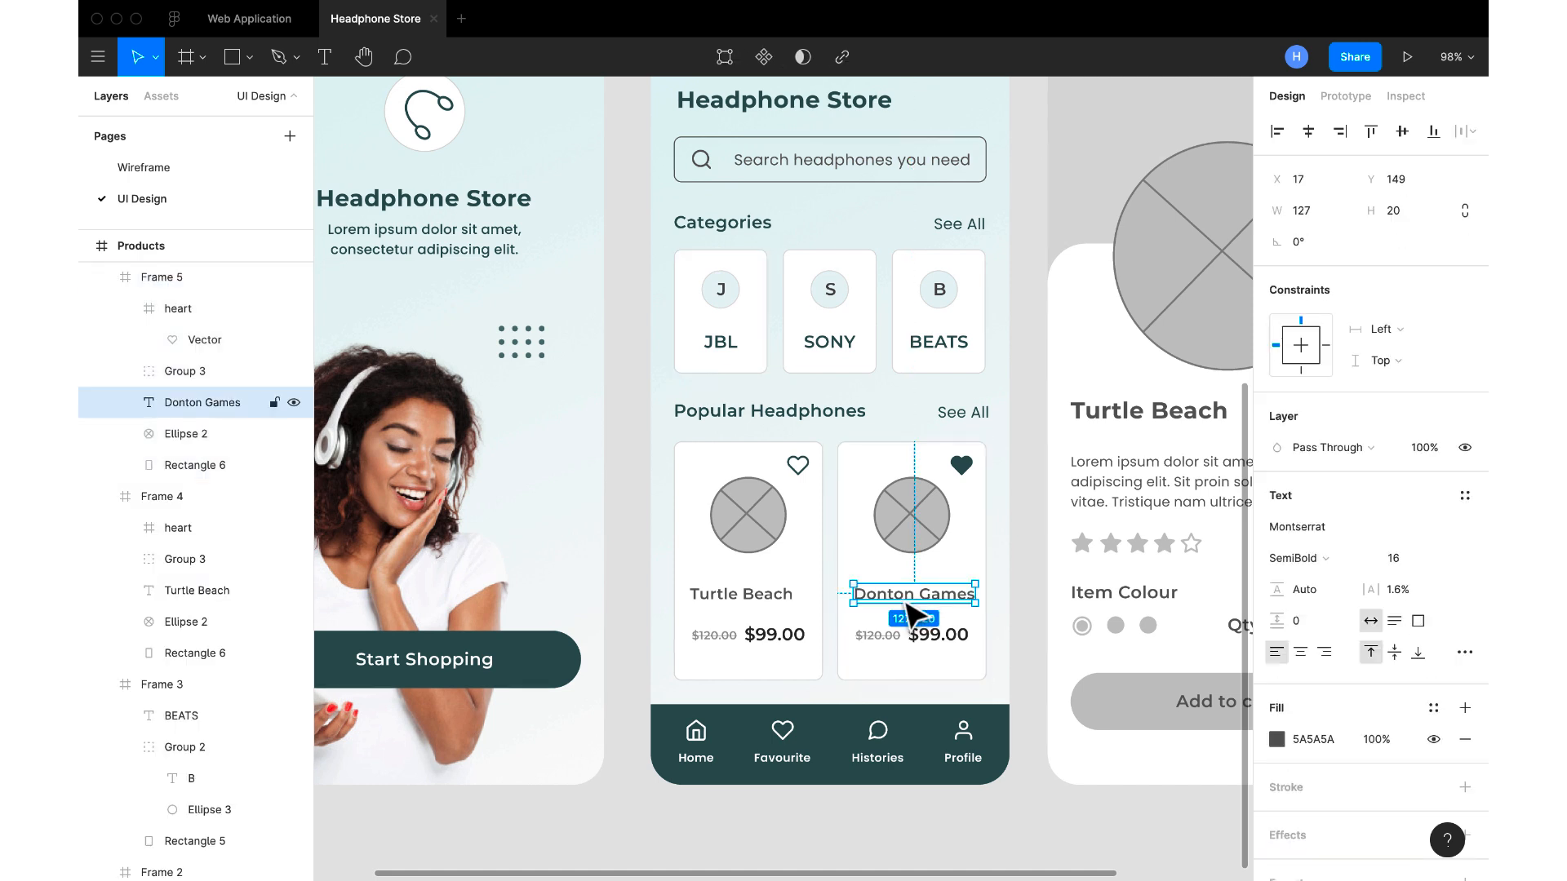
shift+click(785, 598)
click(1277, 739)
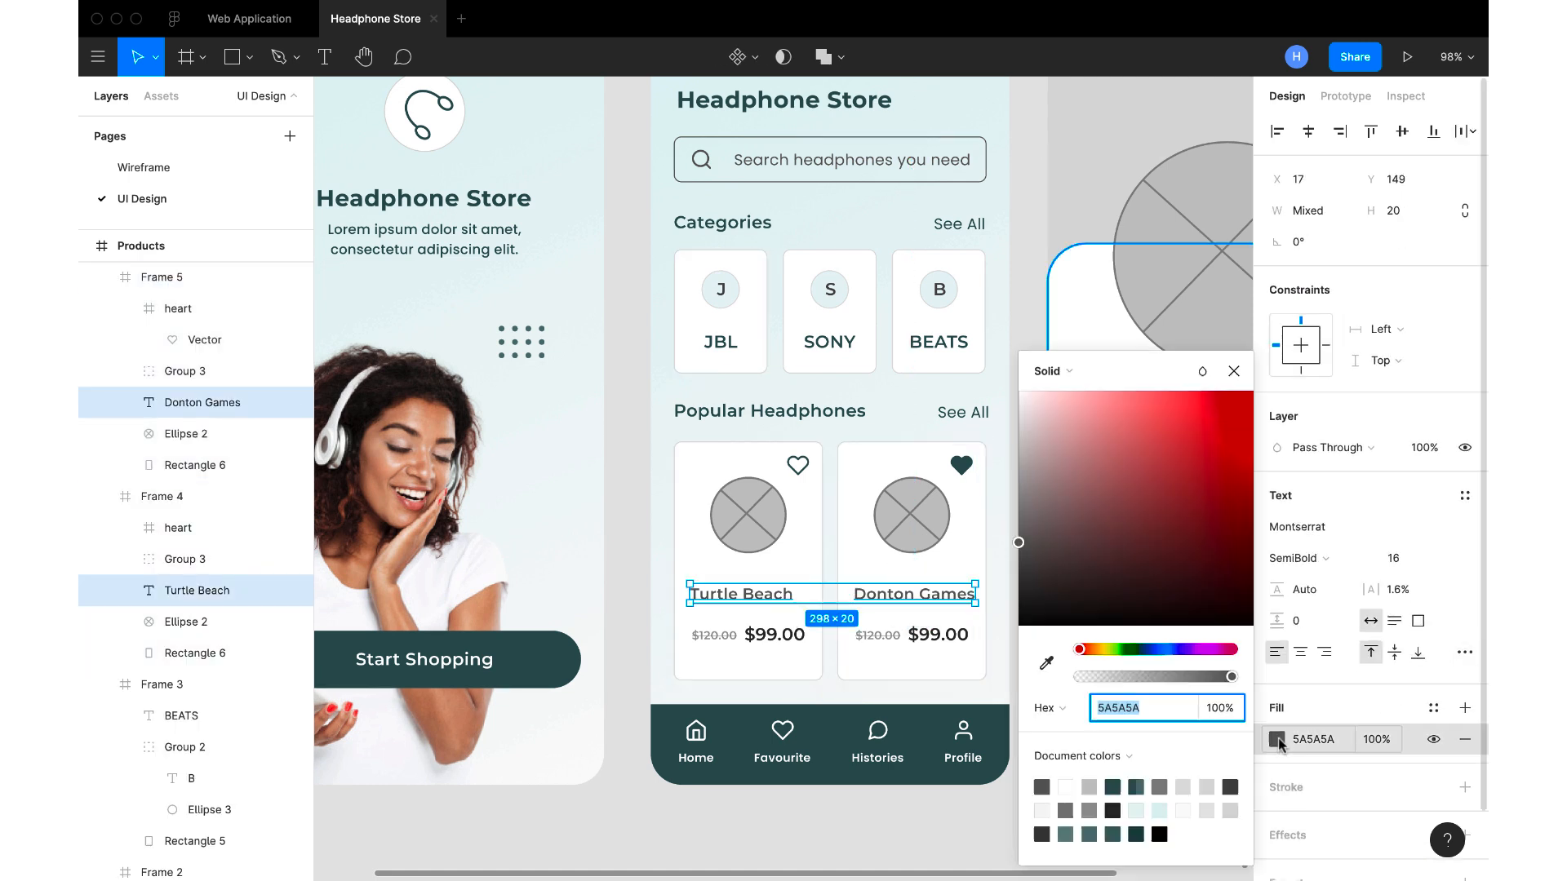
click(1046, 665)
click(951, 728)
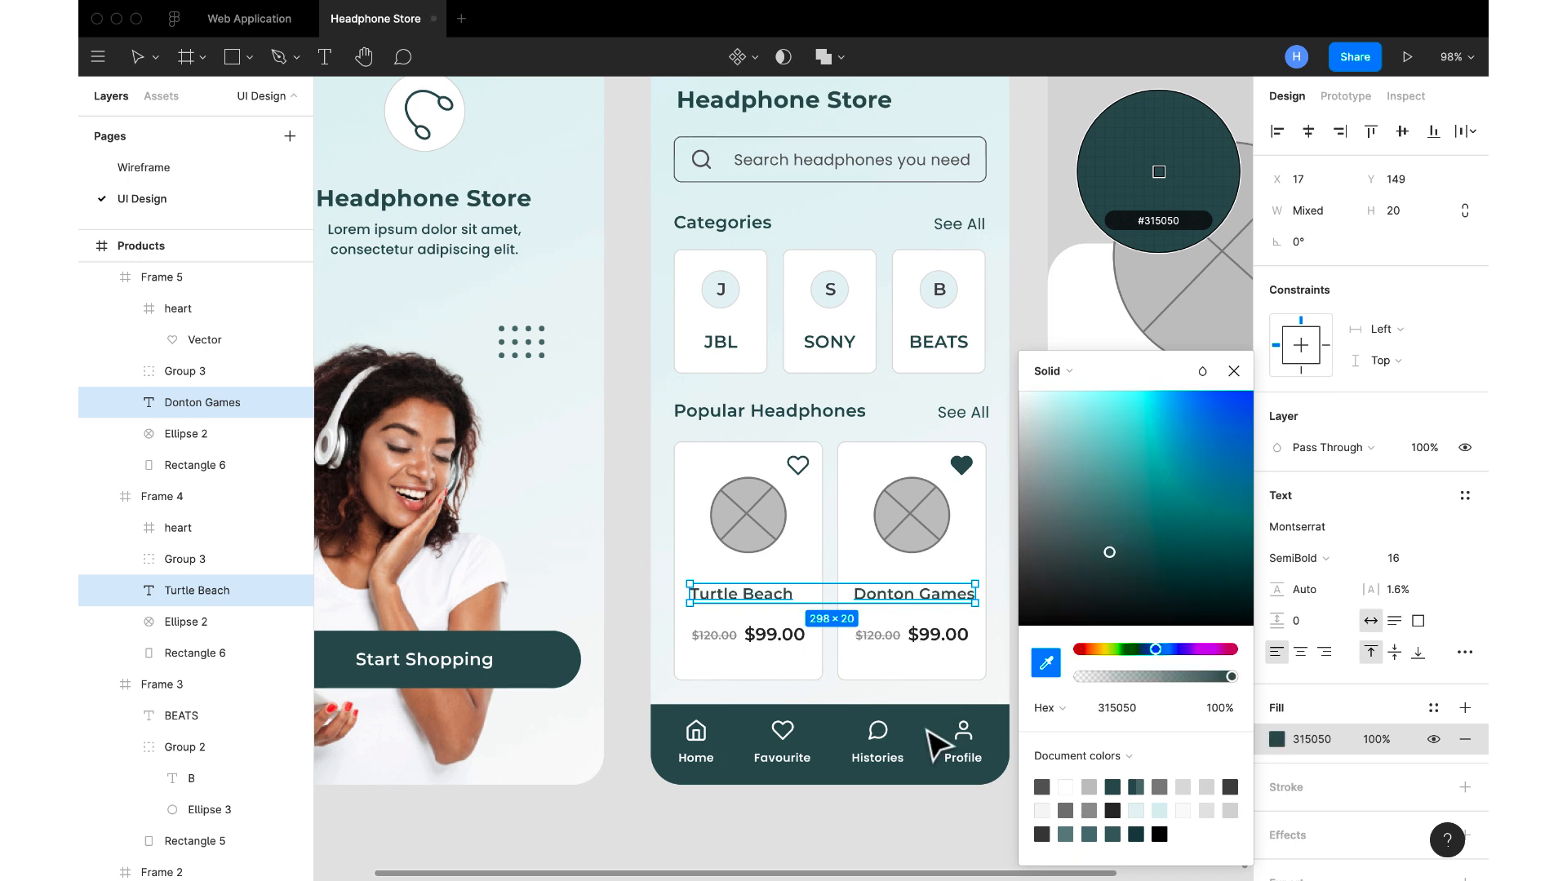
click(1233, 372)
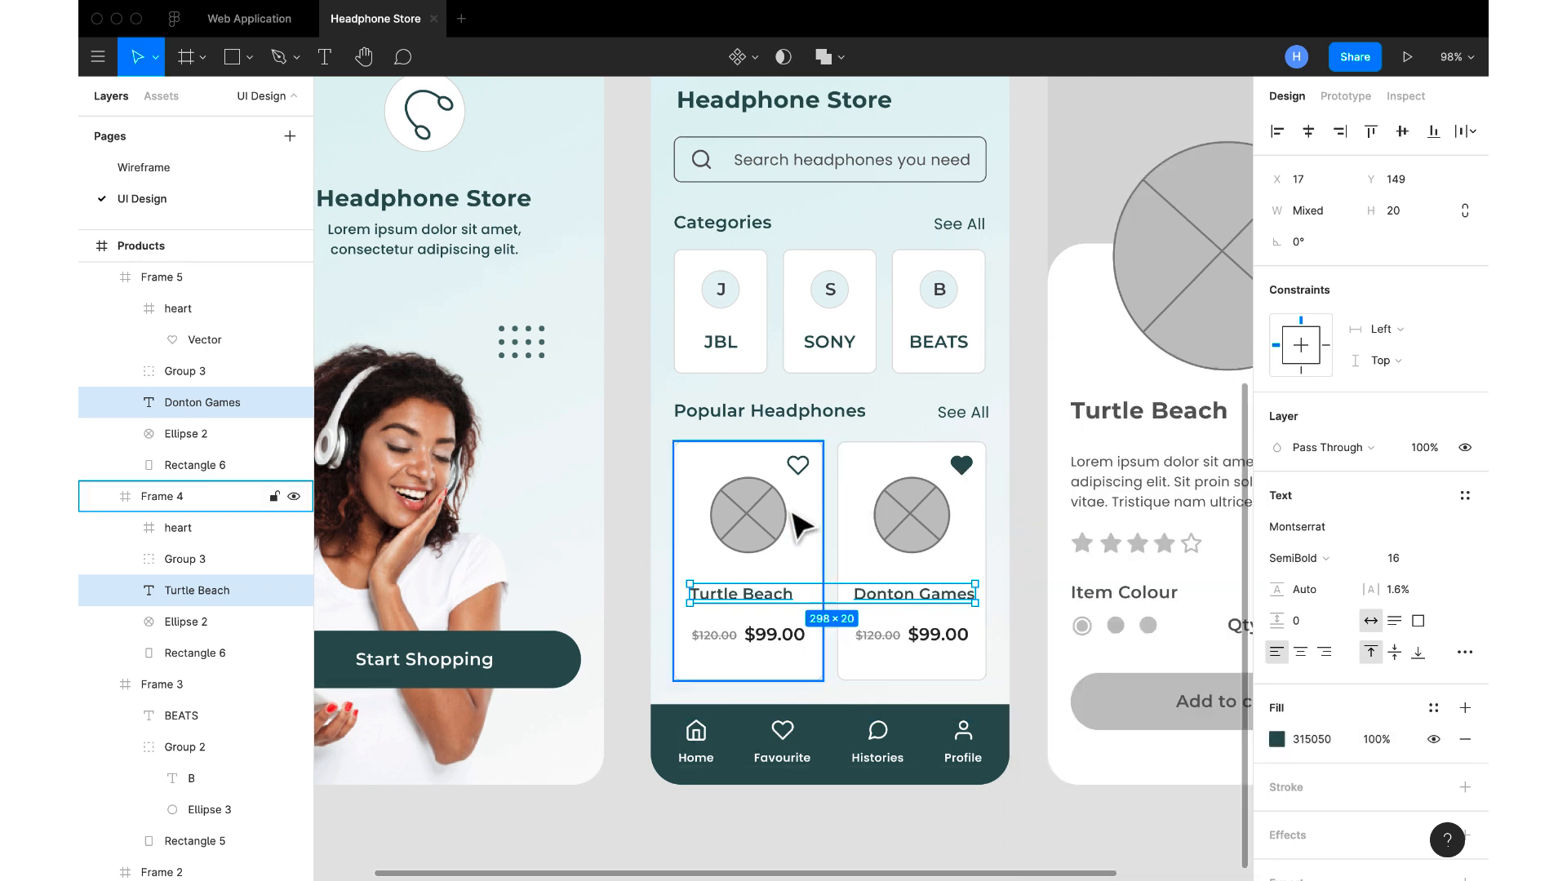
Delete the crossed-circle image placeholders from the Turtle Beach and Donton Games product cards
click(760, 524)
key(Delete)
click(904, 519)
click(904, 519)
key(Delete)
Copy the headphone picture 1-removebg-preview.png from the Images folder in Finder and return to the Figma design
scroll(925, 516, down, 5)
click(827, 526)
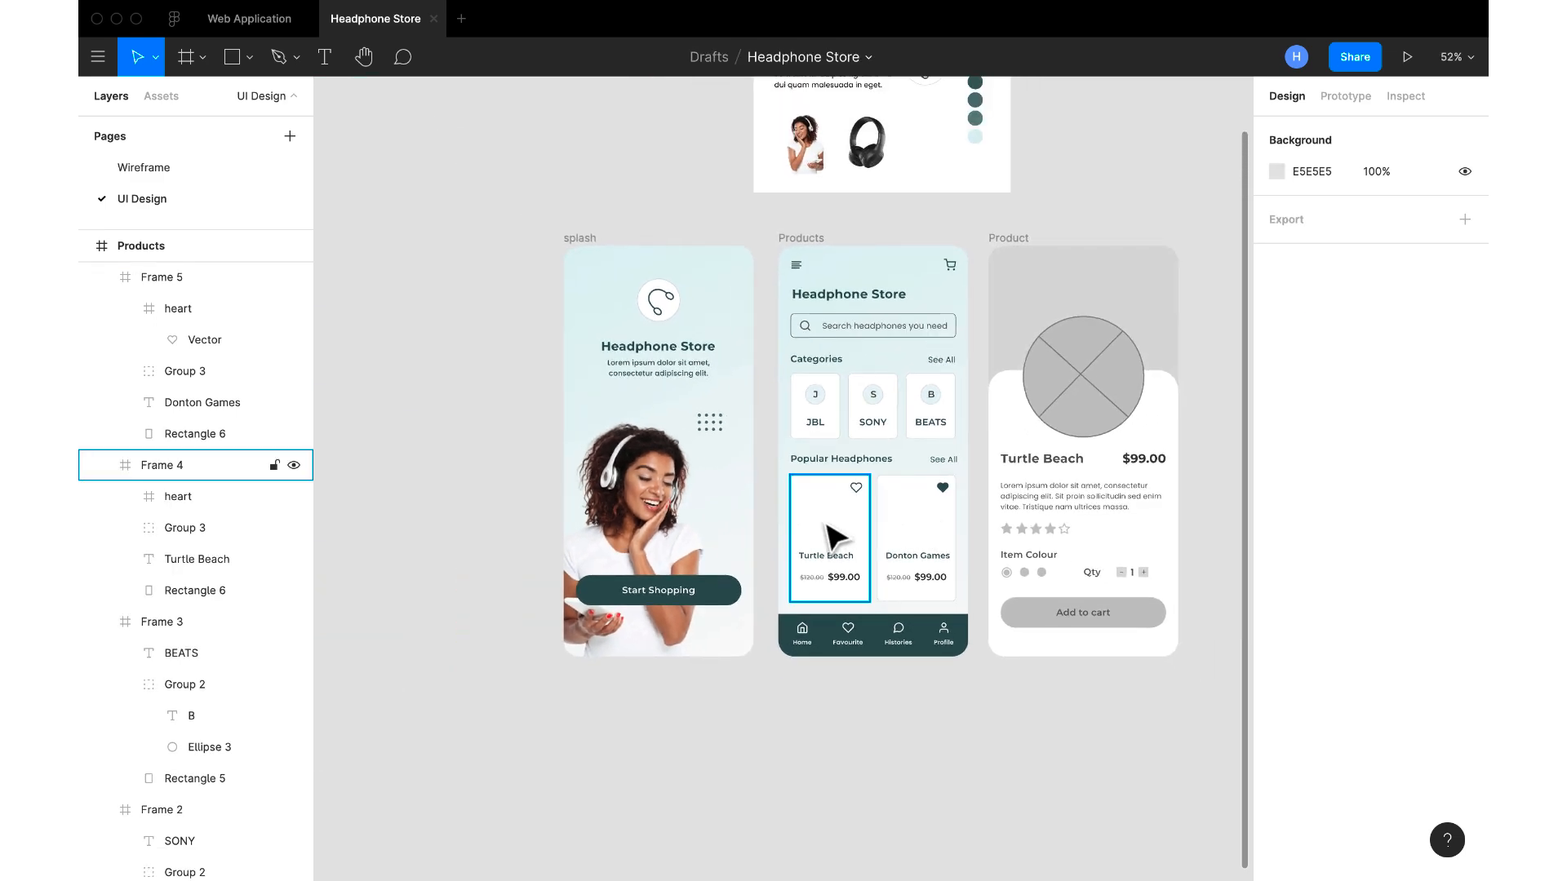
key(super+shift+k)
click(317, 94)
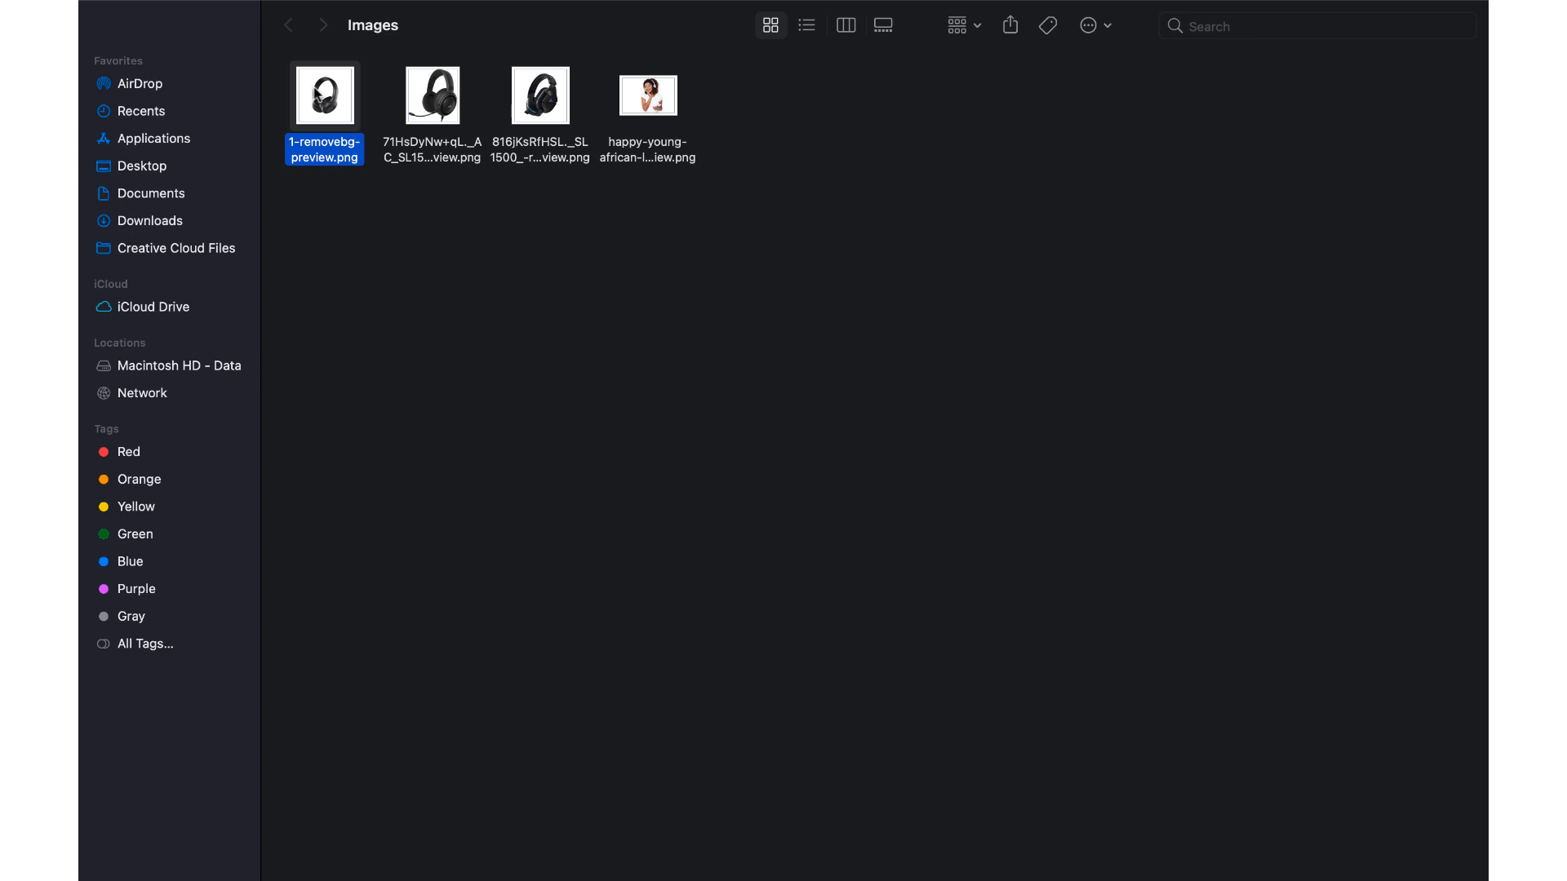
key(ctrl+Left)
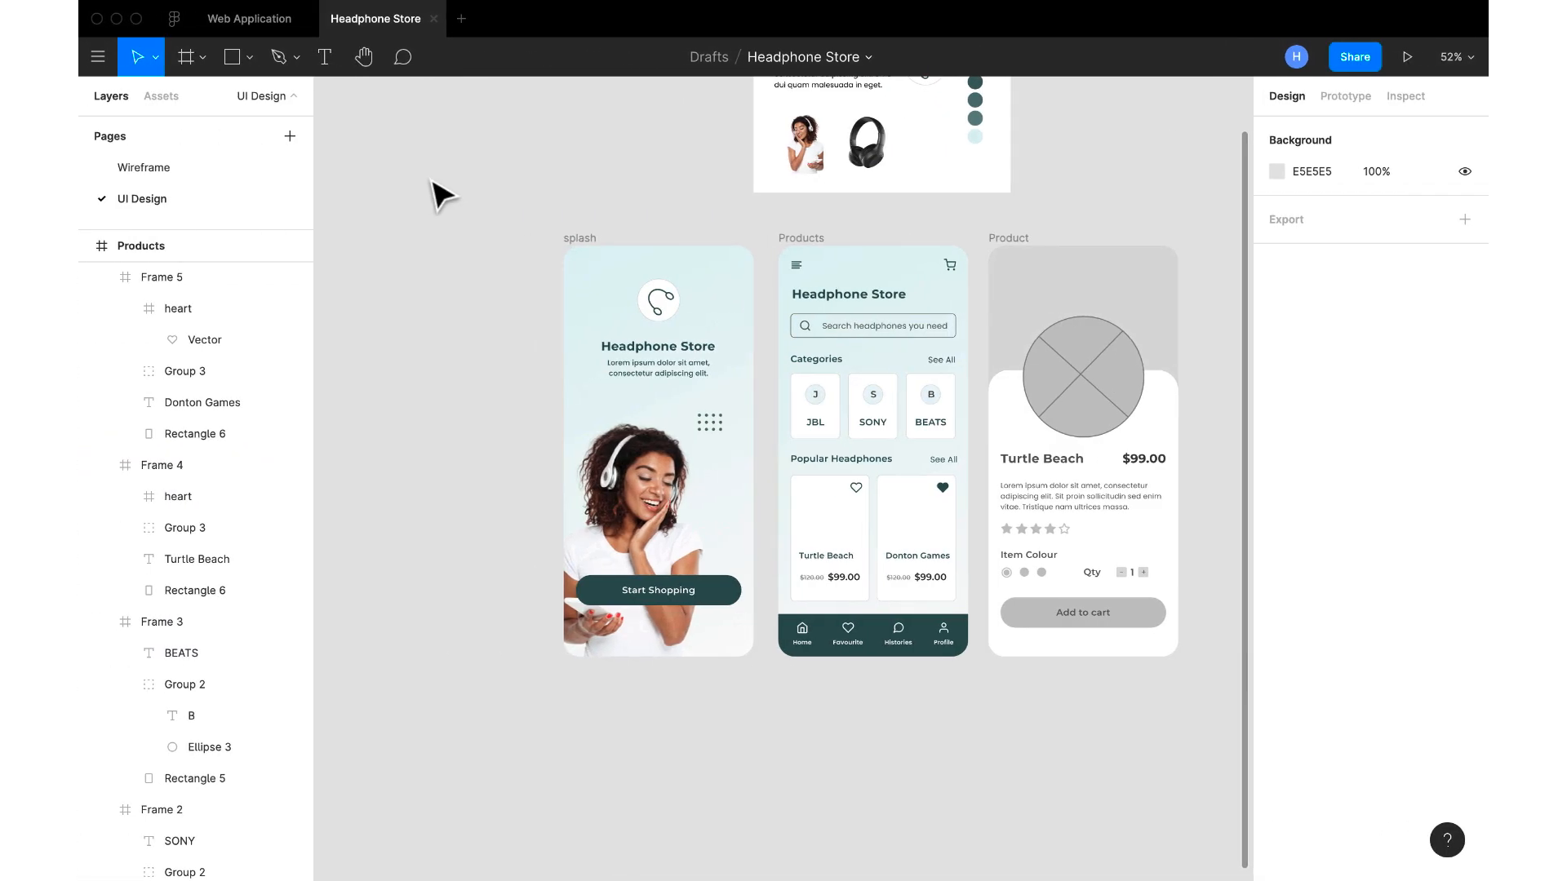
Paste the copied headphone picture inside the Products frame, removing the stray copy pasted outside it
key(super+v)
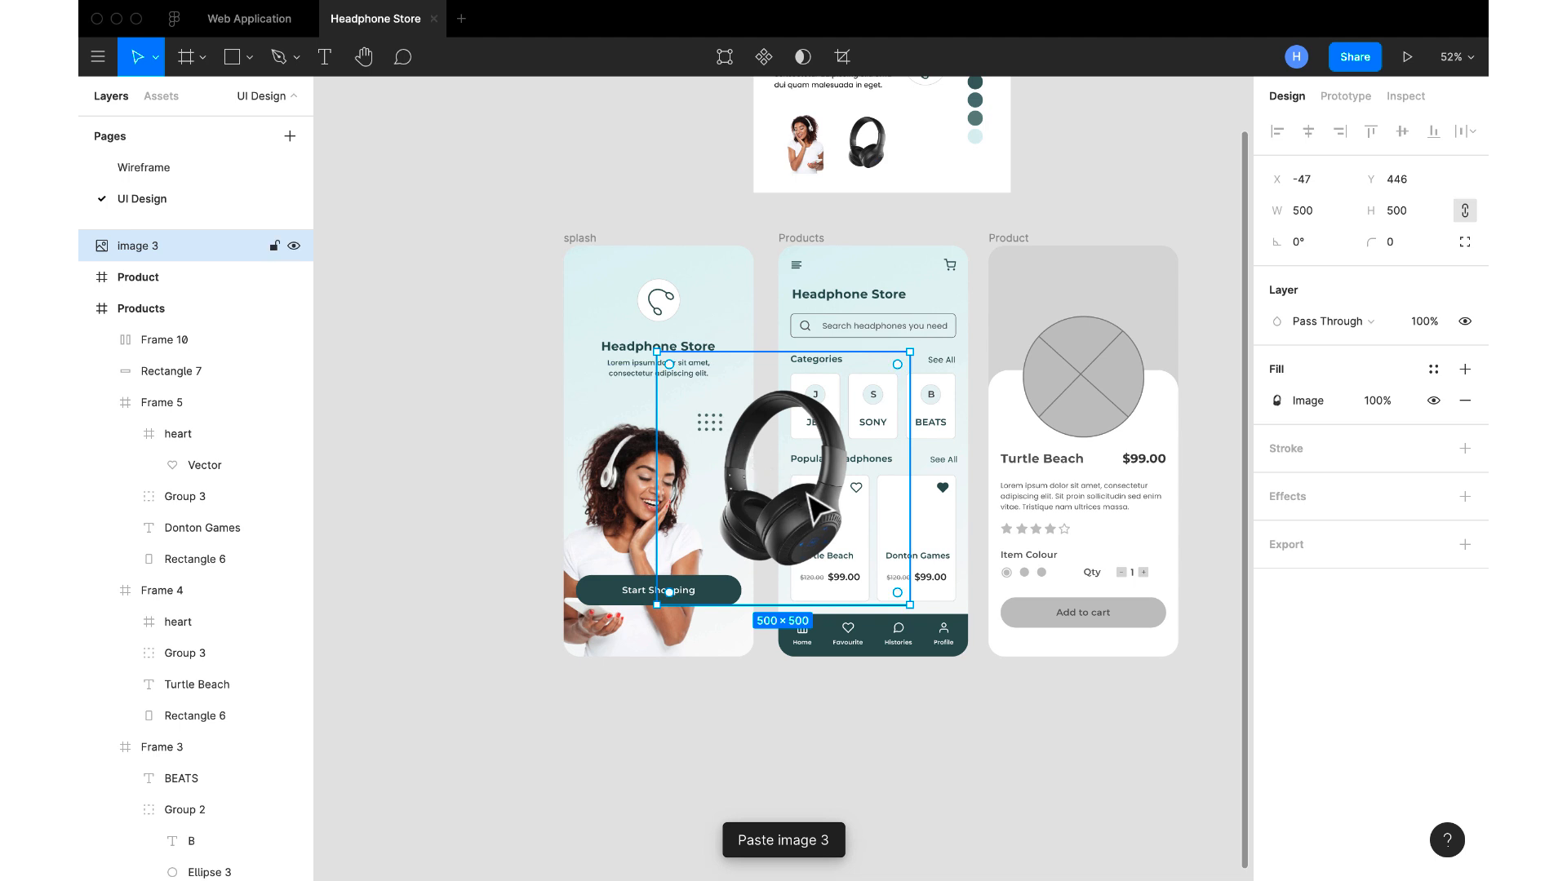
key(BackSpace)
click(796, 240)
key(super+v)
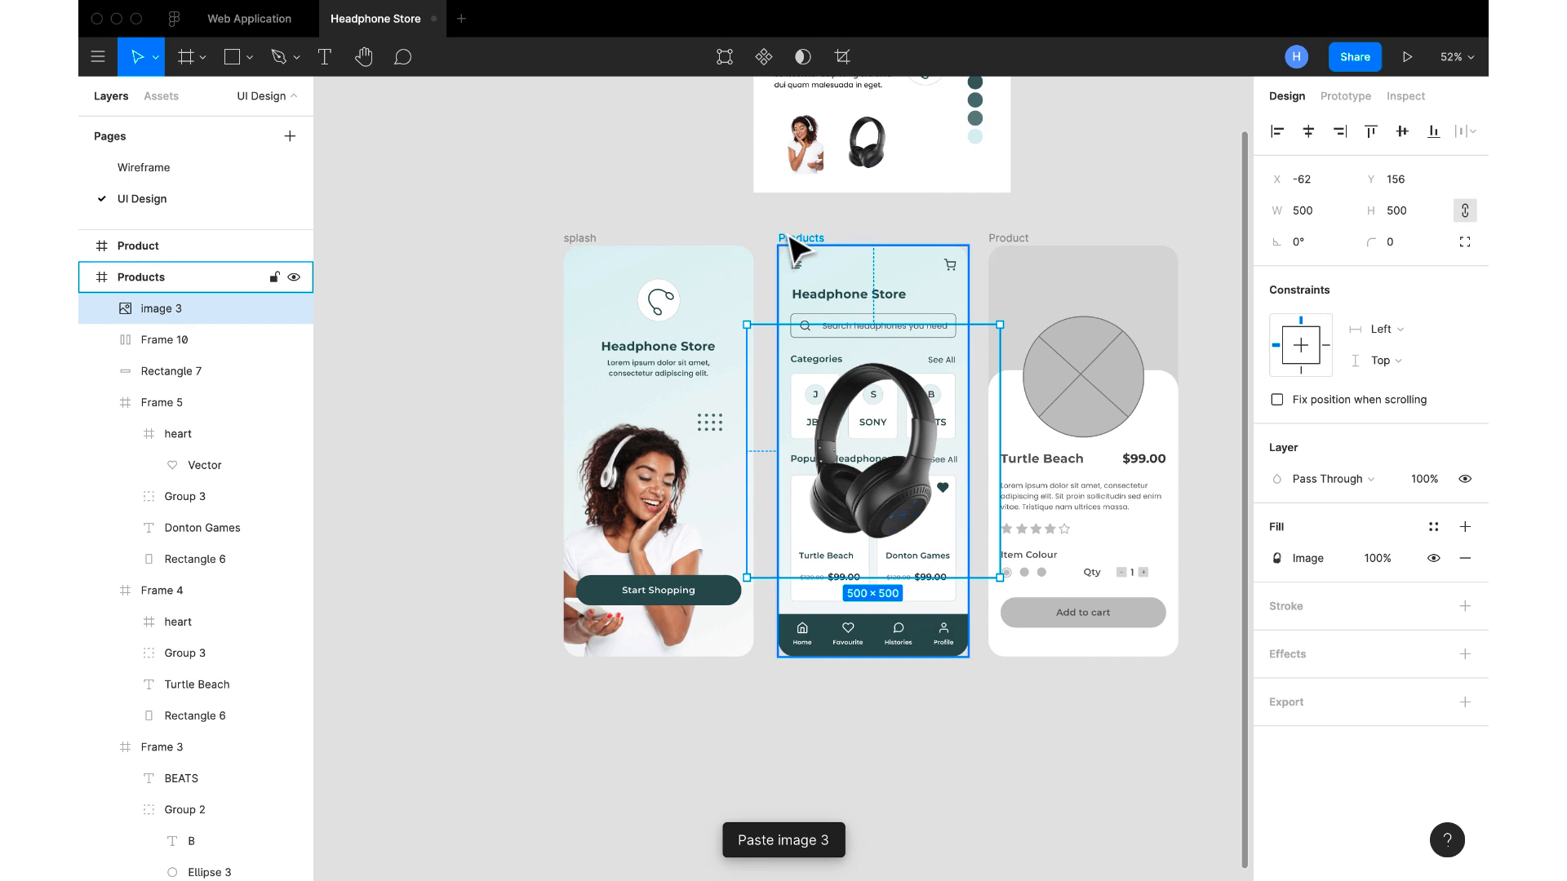
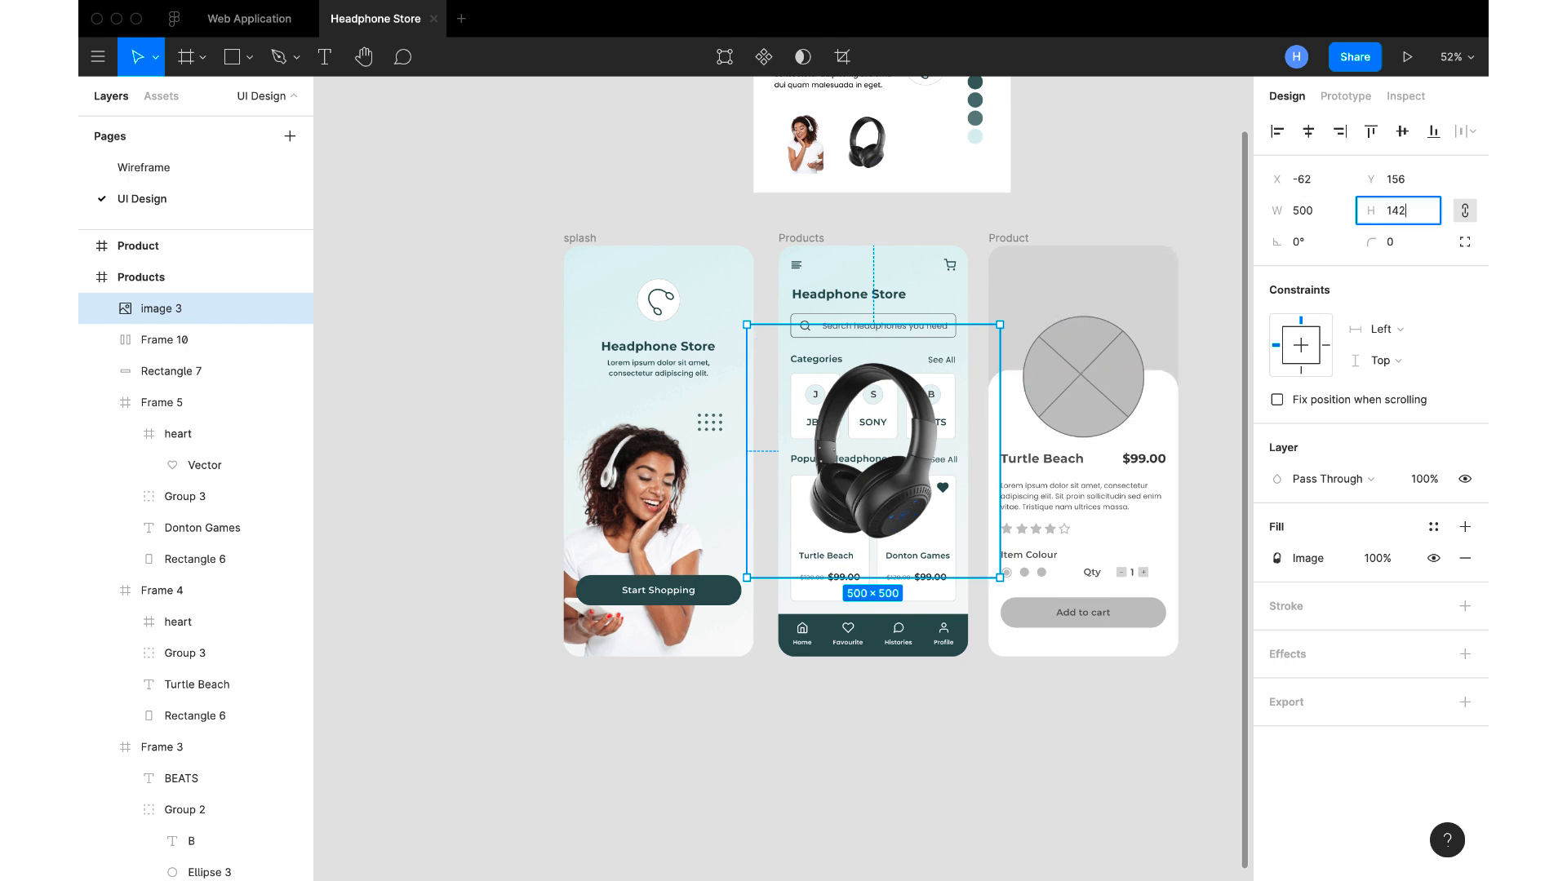
Set the pasted headphone picture's height to 142 and place it in the Turtle Beach card above the title
key(Return)
drag(785, 371, 836, 532)
scroll(830, 520, up, 4)
scroll(830, 520, down, 4)
click(865, 716)
Copy the headphone picture starting with 816jKsRfHSL from the Images folder in Finder and return to the Figma design
key(ctrl+Right)
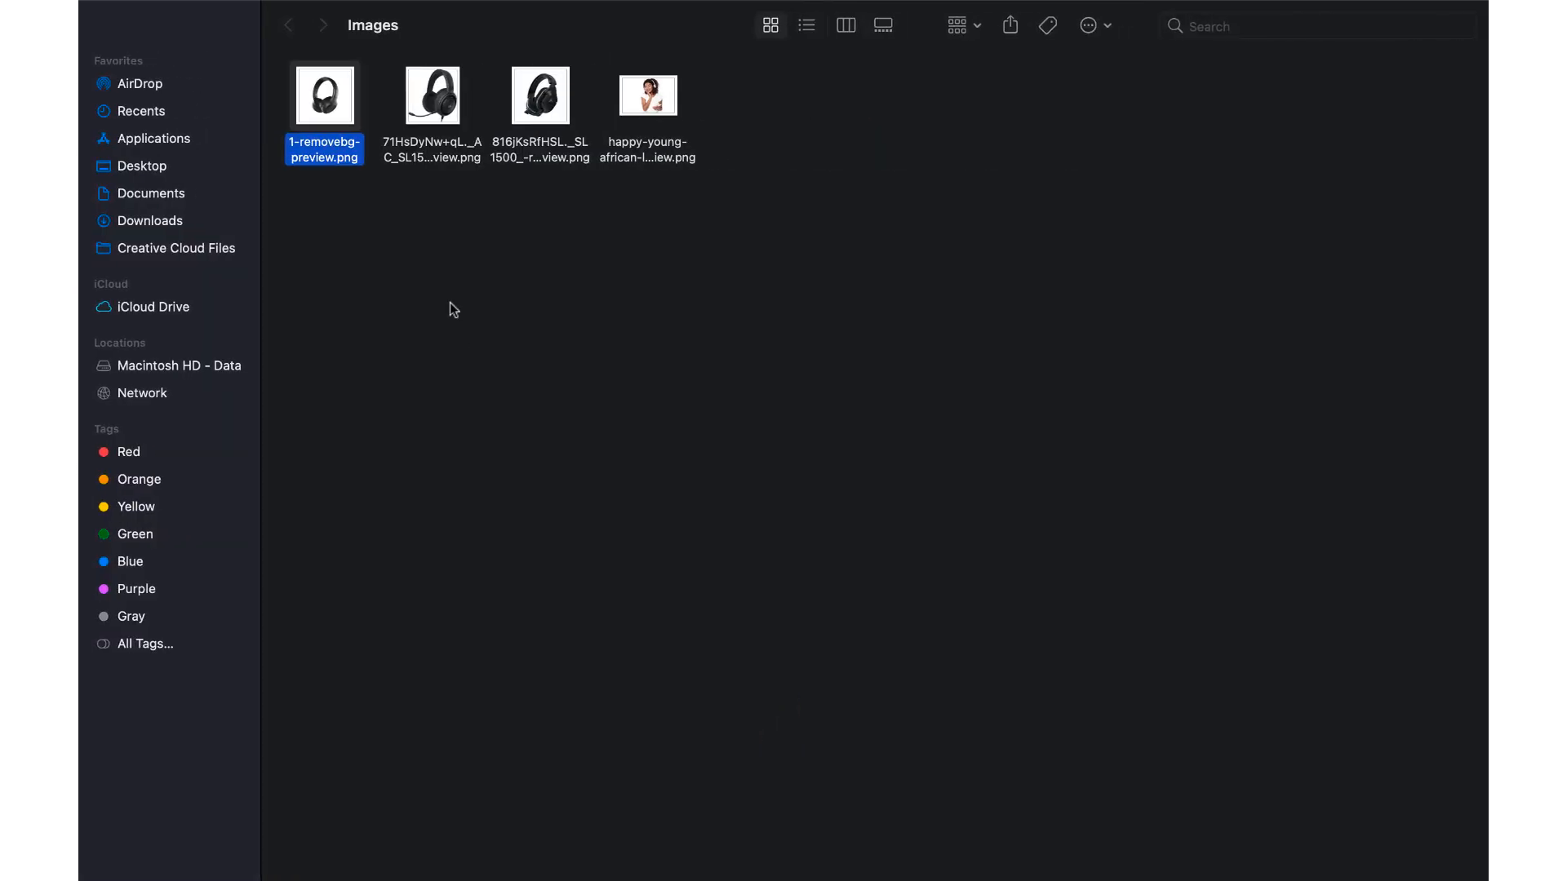
click(546, 111)
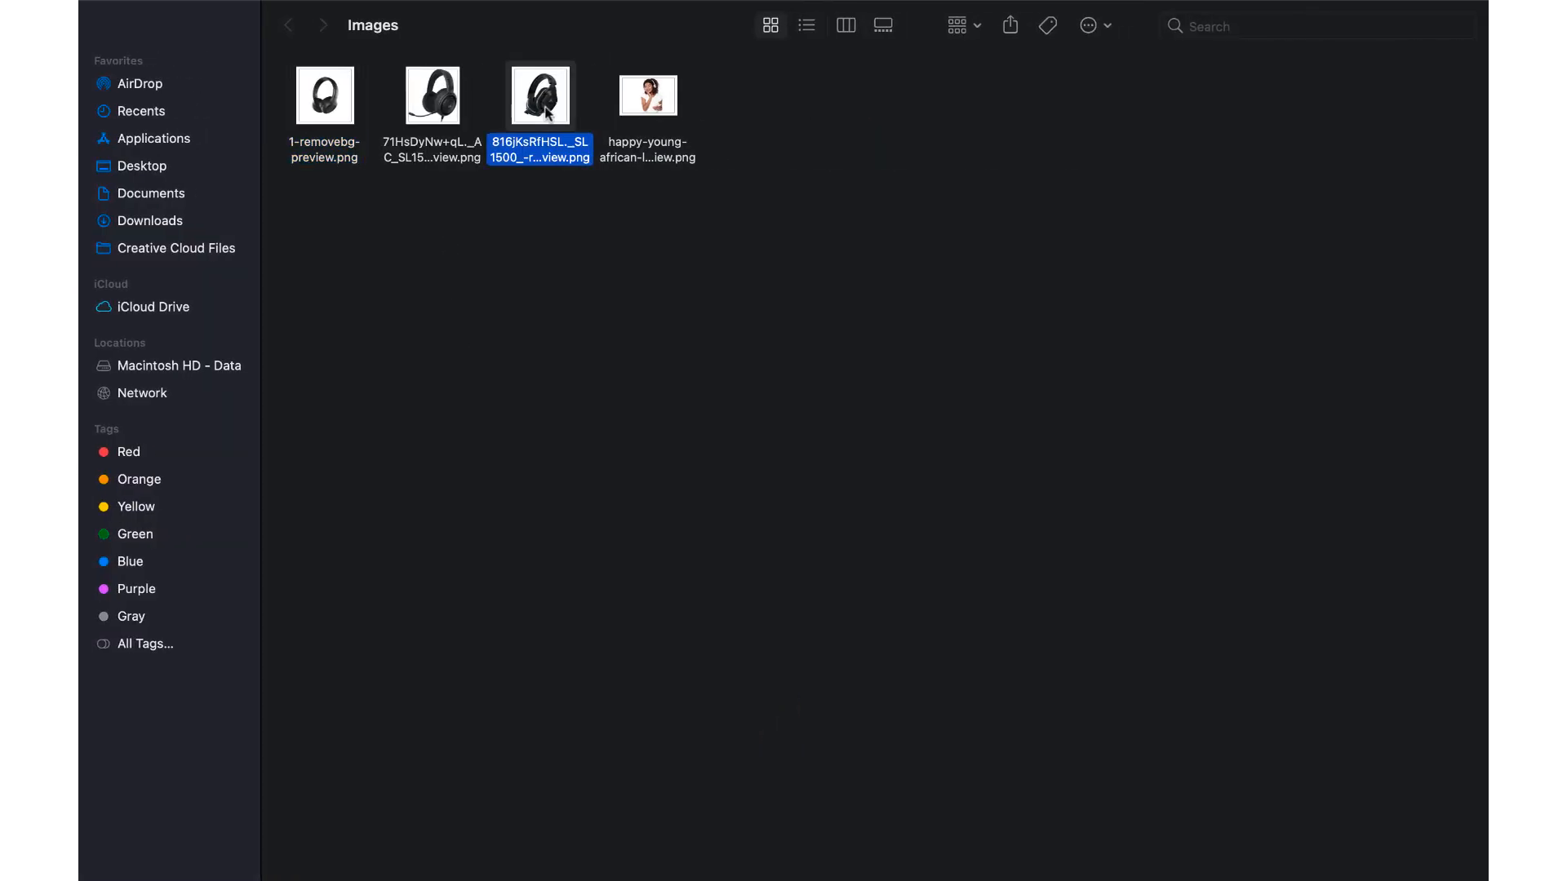
key(ctrl+Left)
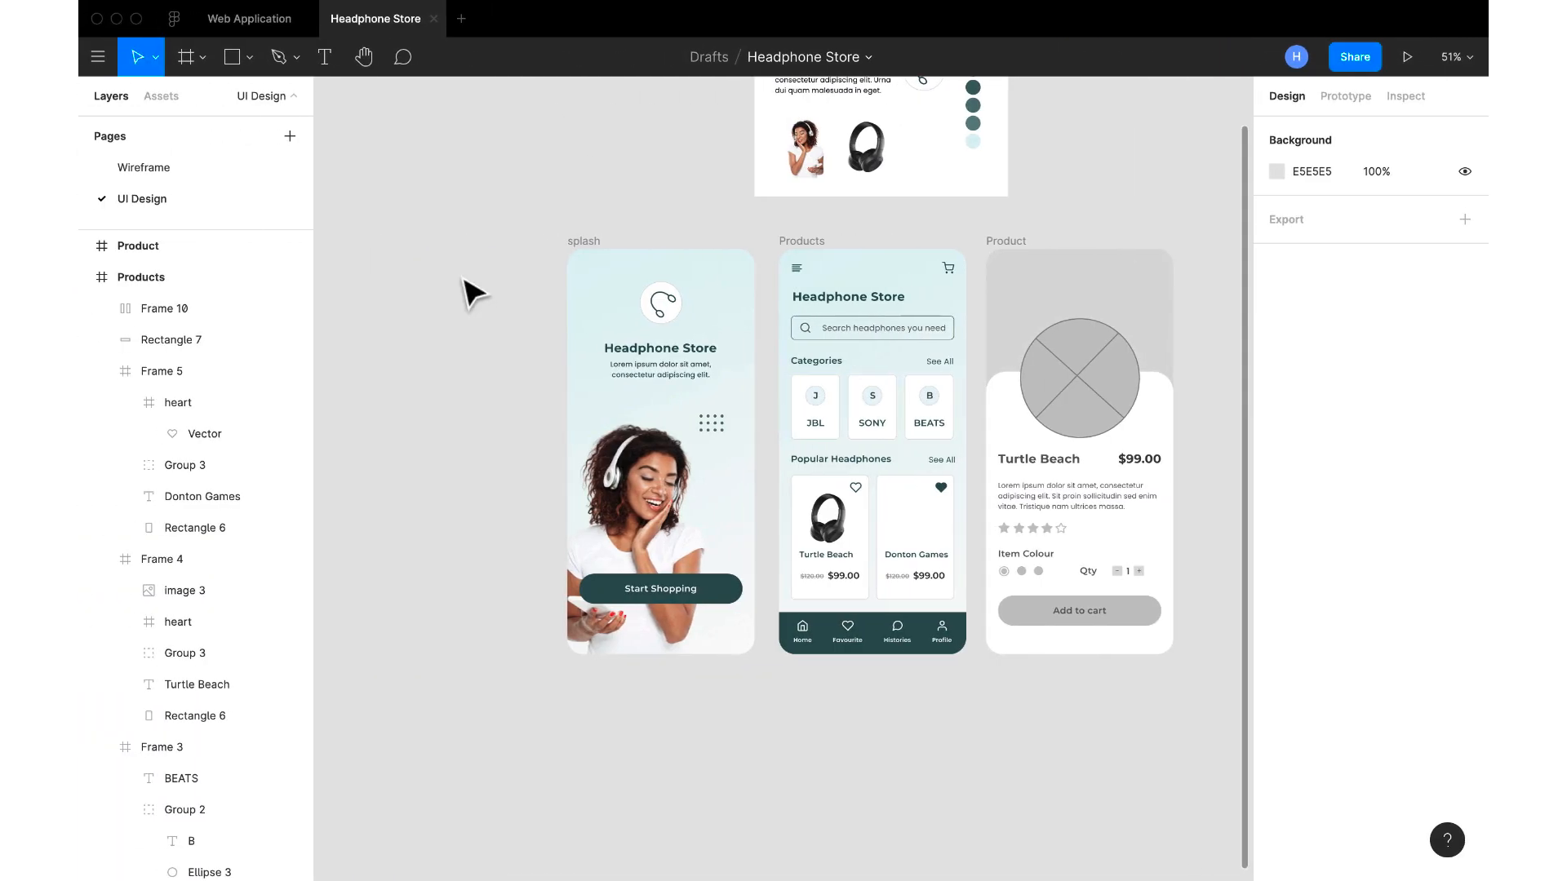
Paste the second headphone picture, scale it to 142 × 142, and transfer it into the Products frame
key(super+v)
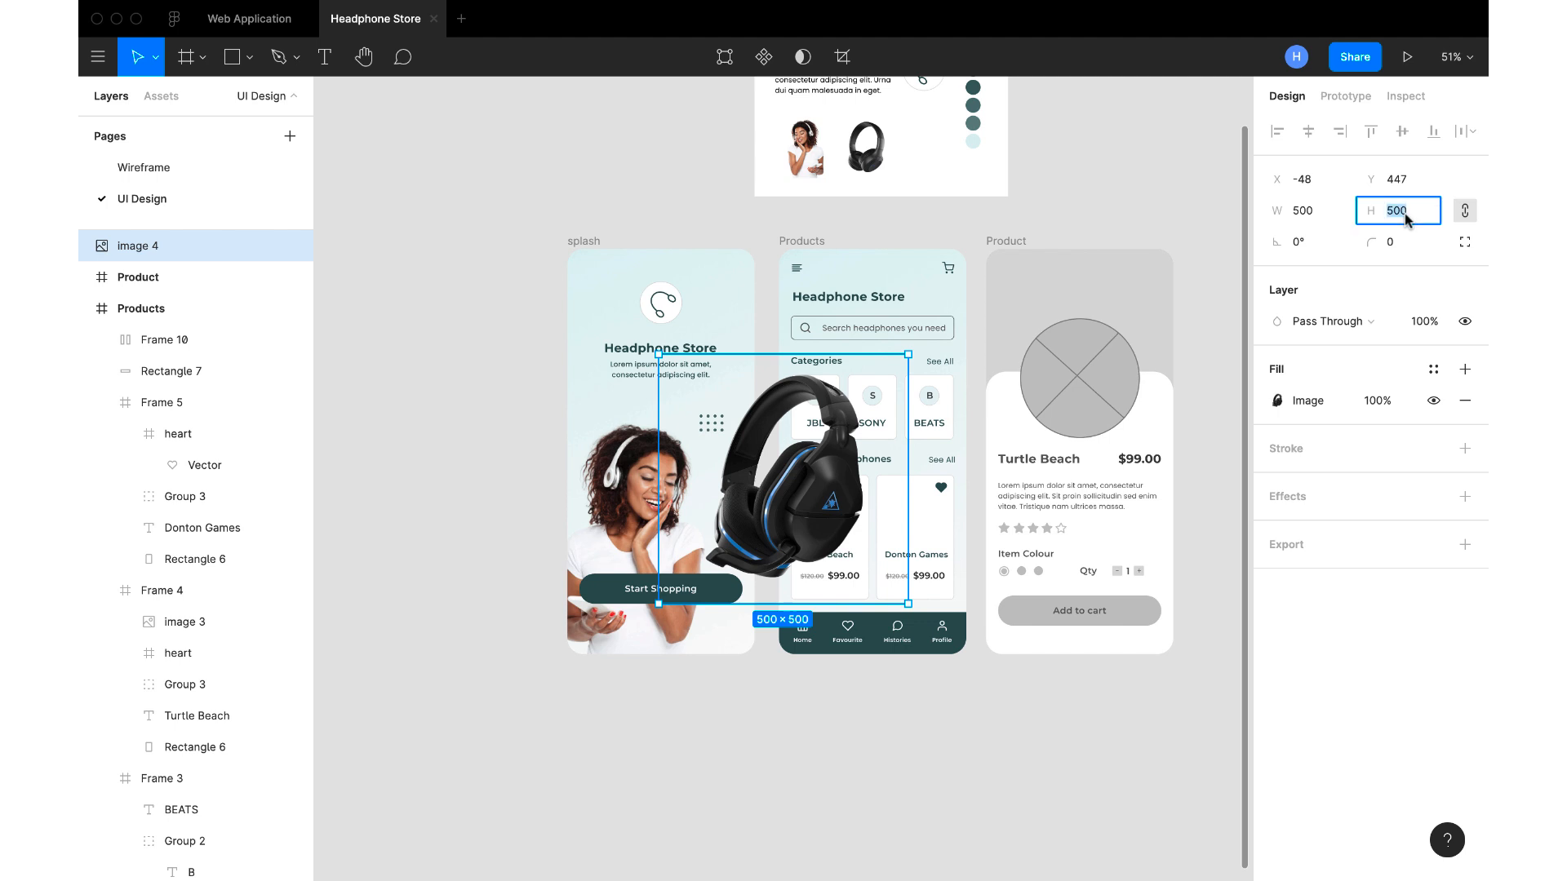
text(142)
key(Return)
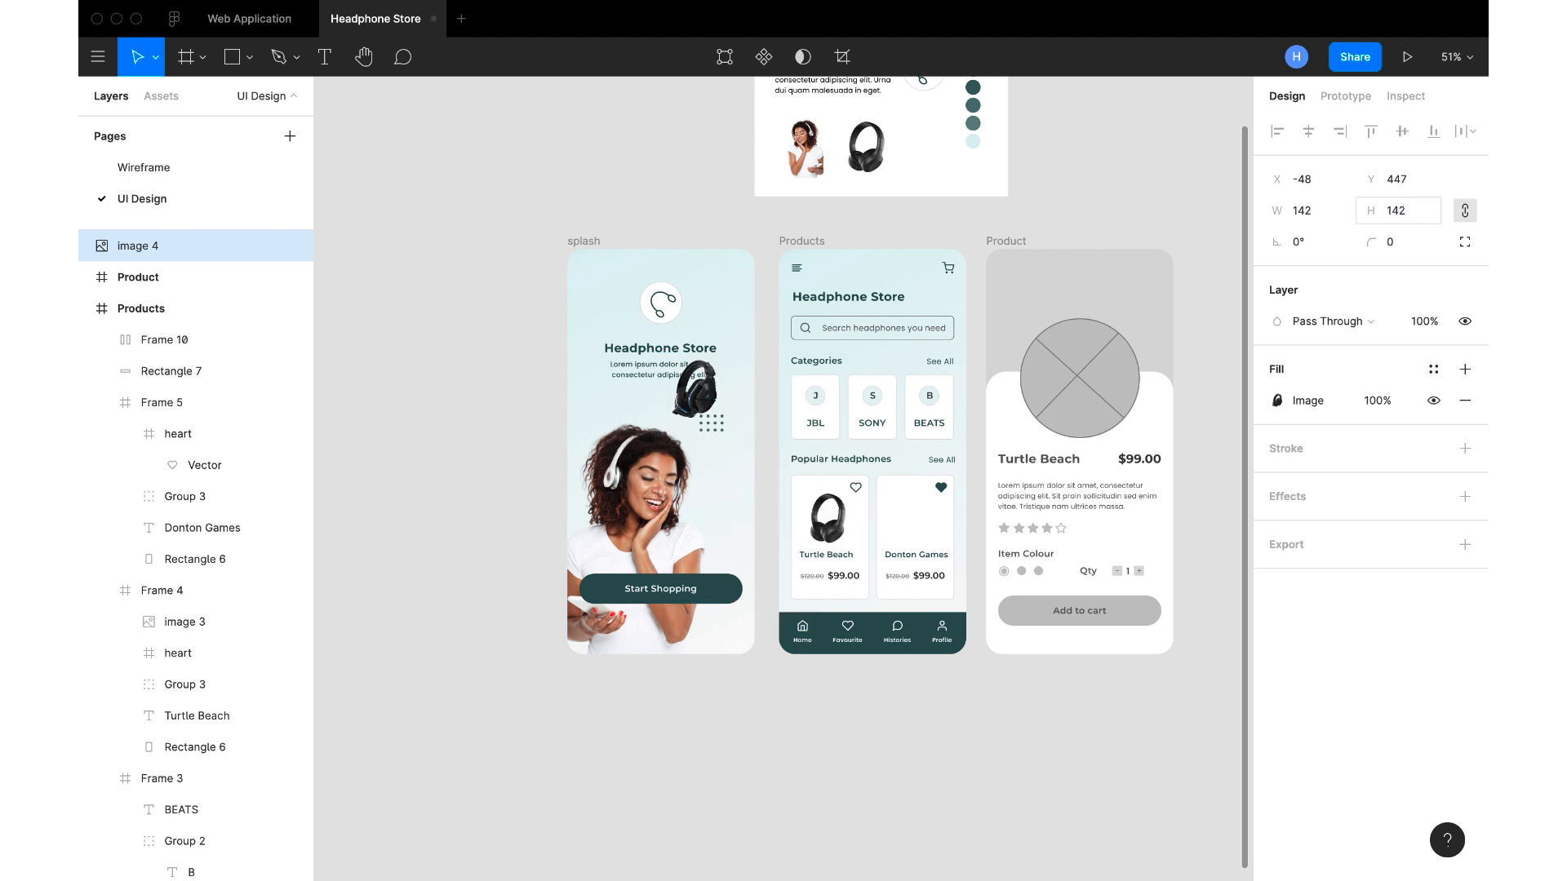
key(Delete)
click(808, 241)
key(ctrl+v)
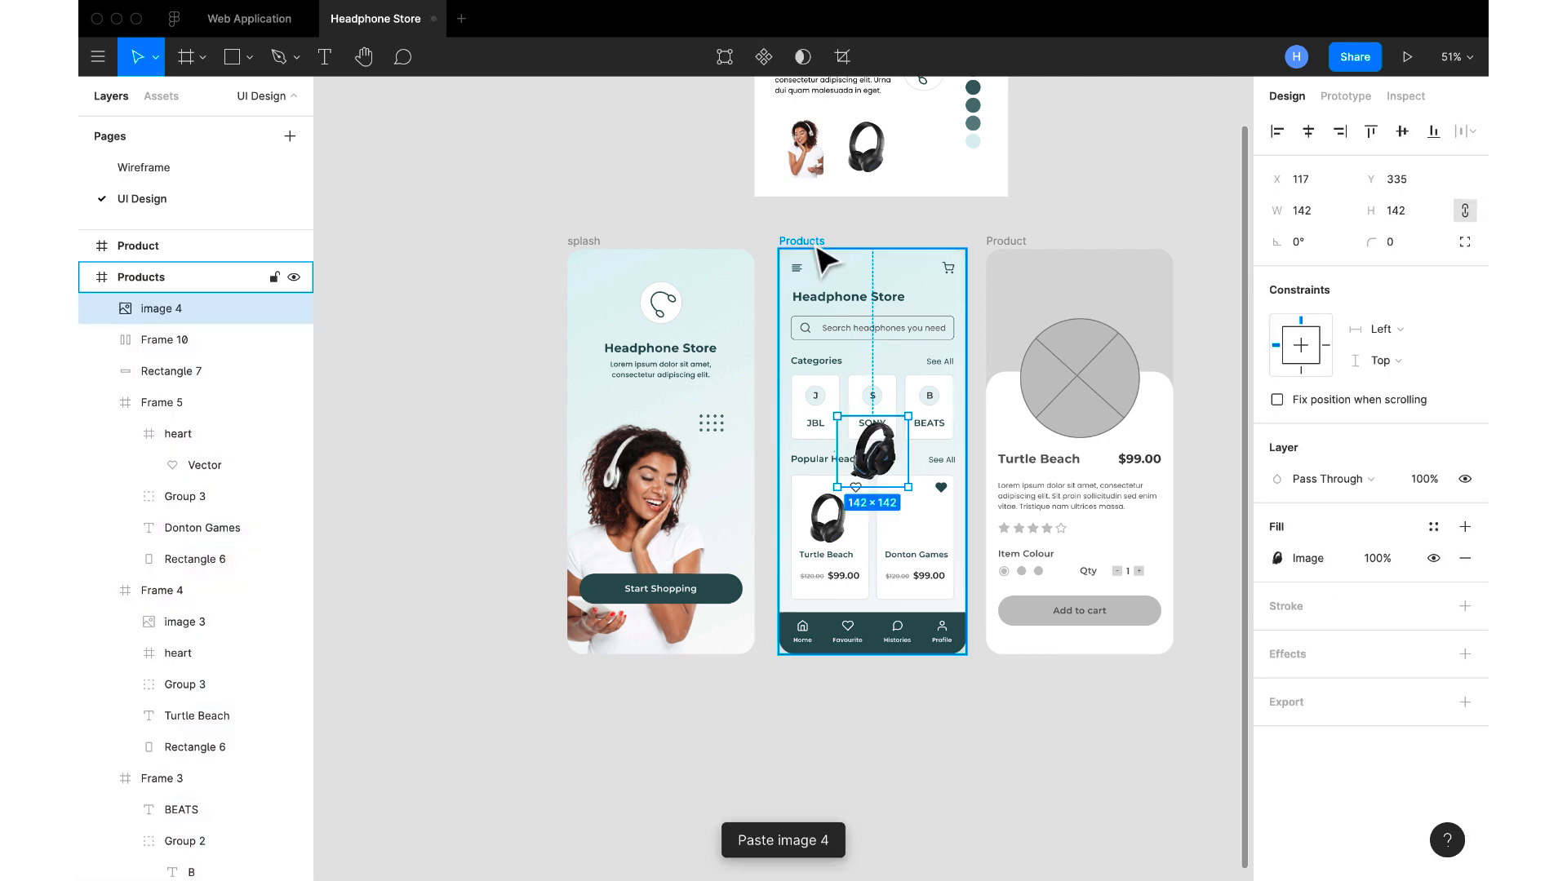
Place the second headphone picture in the Donton Games card at X 3, Y 27 and lock its layer
scroll(886, 518, up, 5)
drag(897, 412, 971, 540)
scroll(975, 537, up, 5)
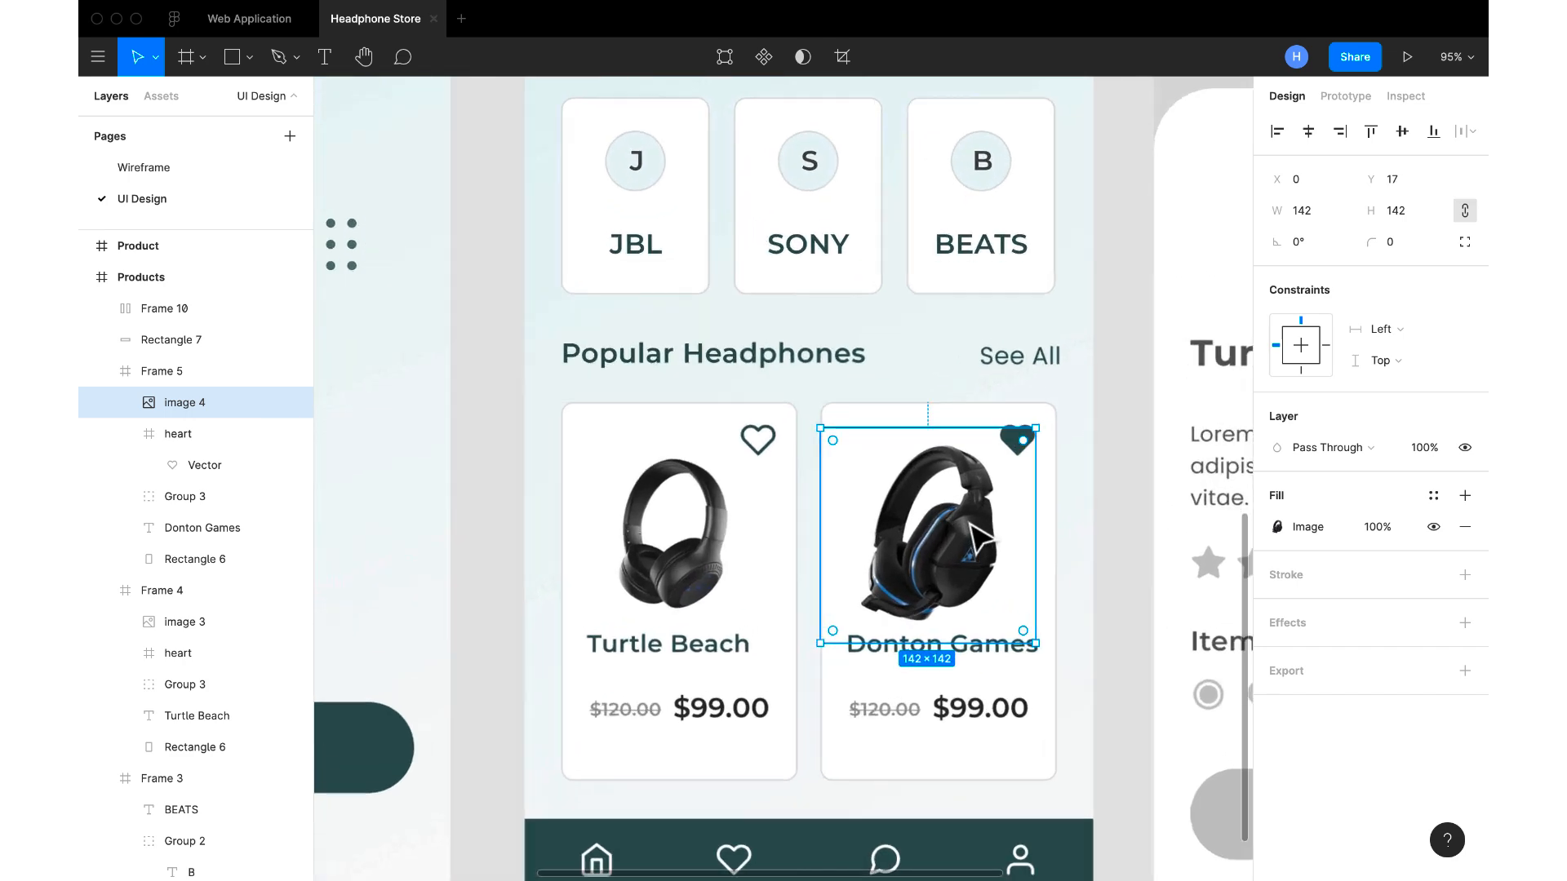
drag(976, 548, 984, 563)
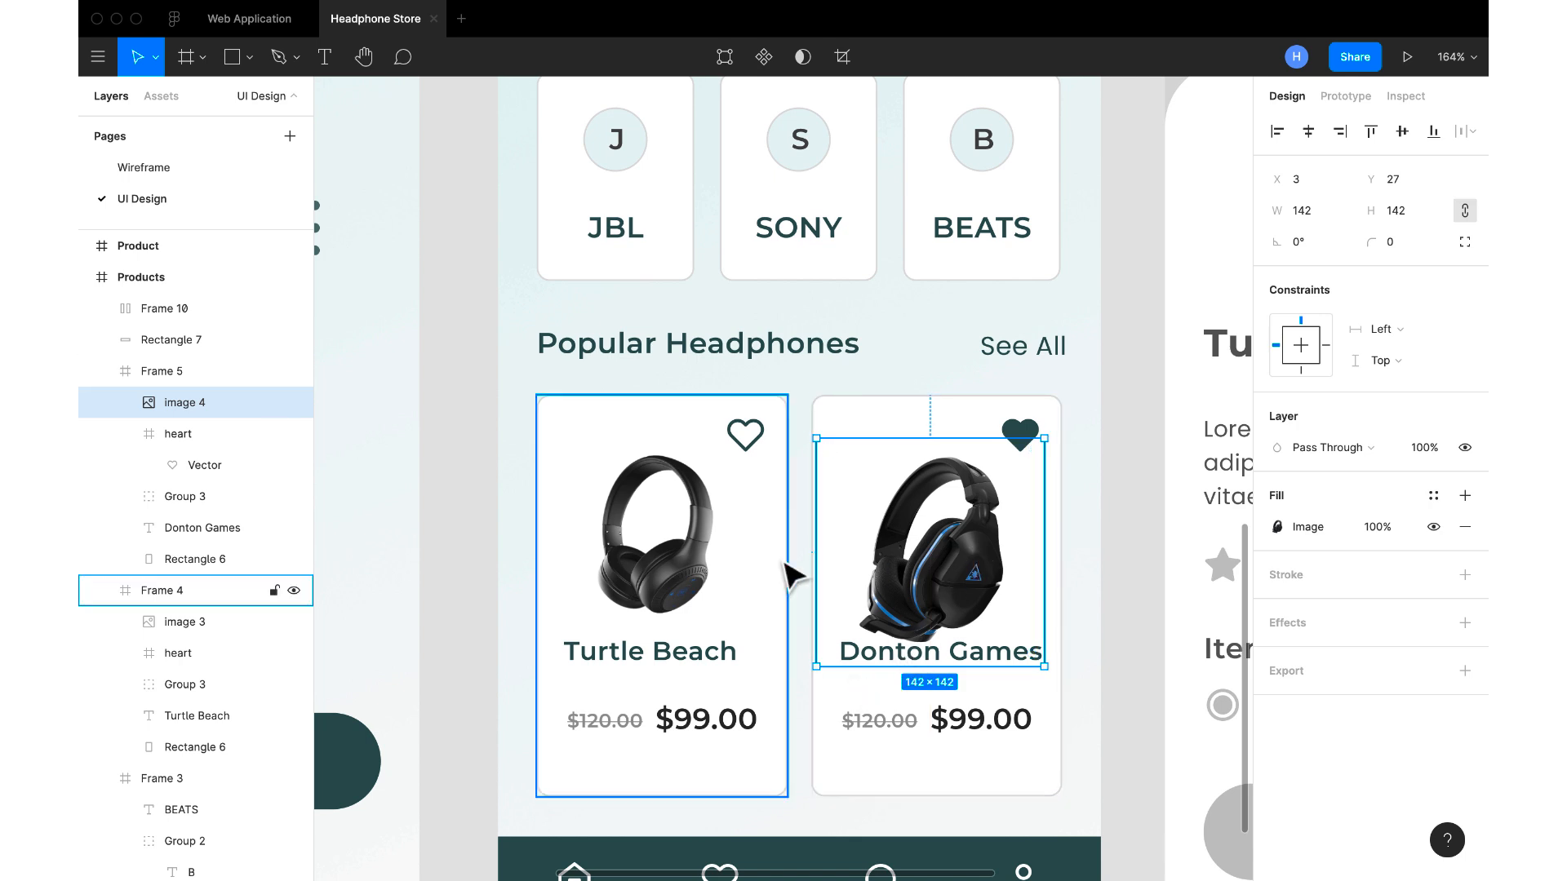
click(274, 403)
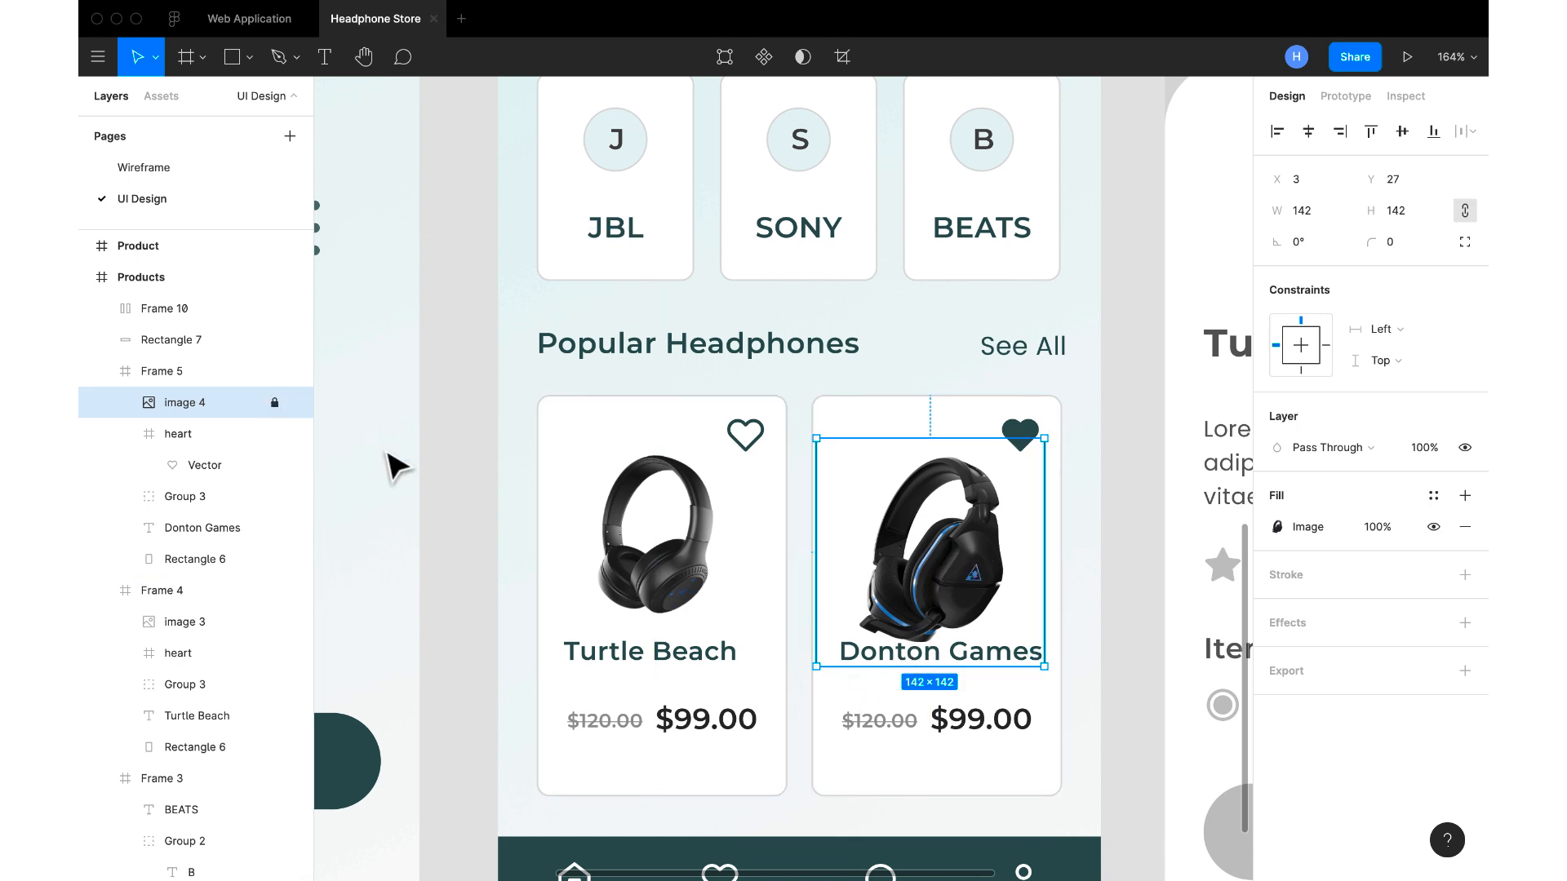
Lower the Turtle Beach card's headphone picture to Y 23 and lock its layer
click(700, 562)
drag(695, 551, 695, 563)
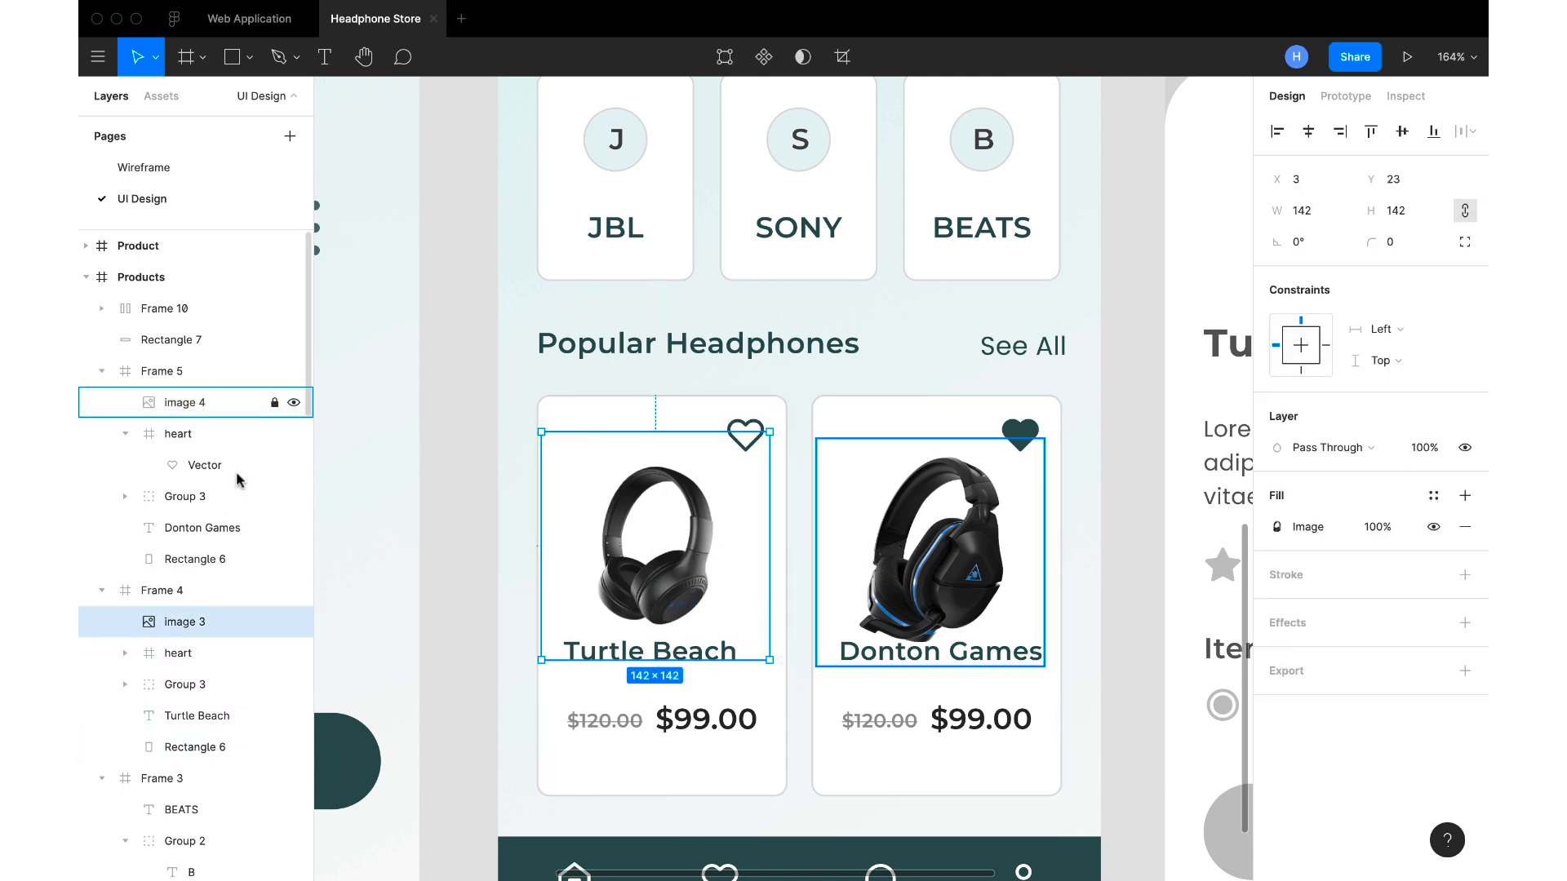
Lower the card titles below the pictures, placing Turtle Beach at Y 155 and Donton Games at Y 159
double_click(717, 659)
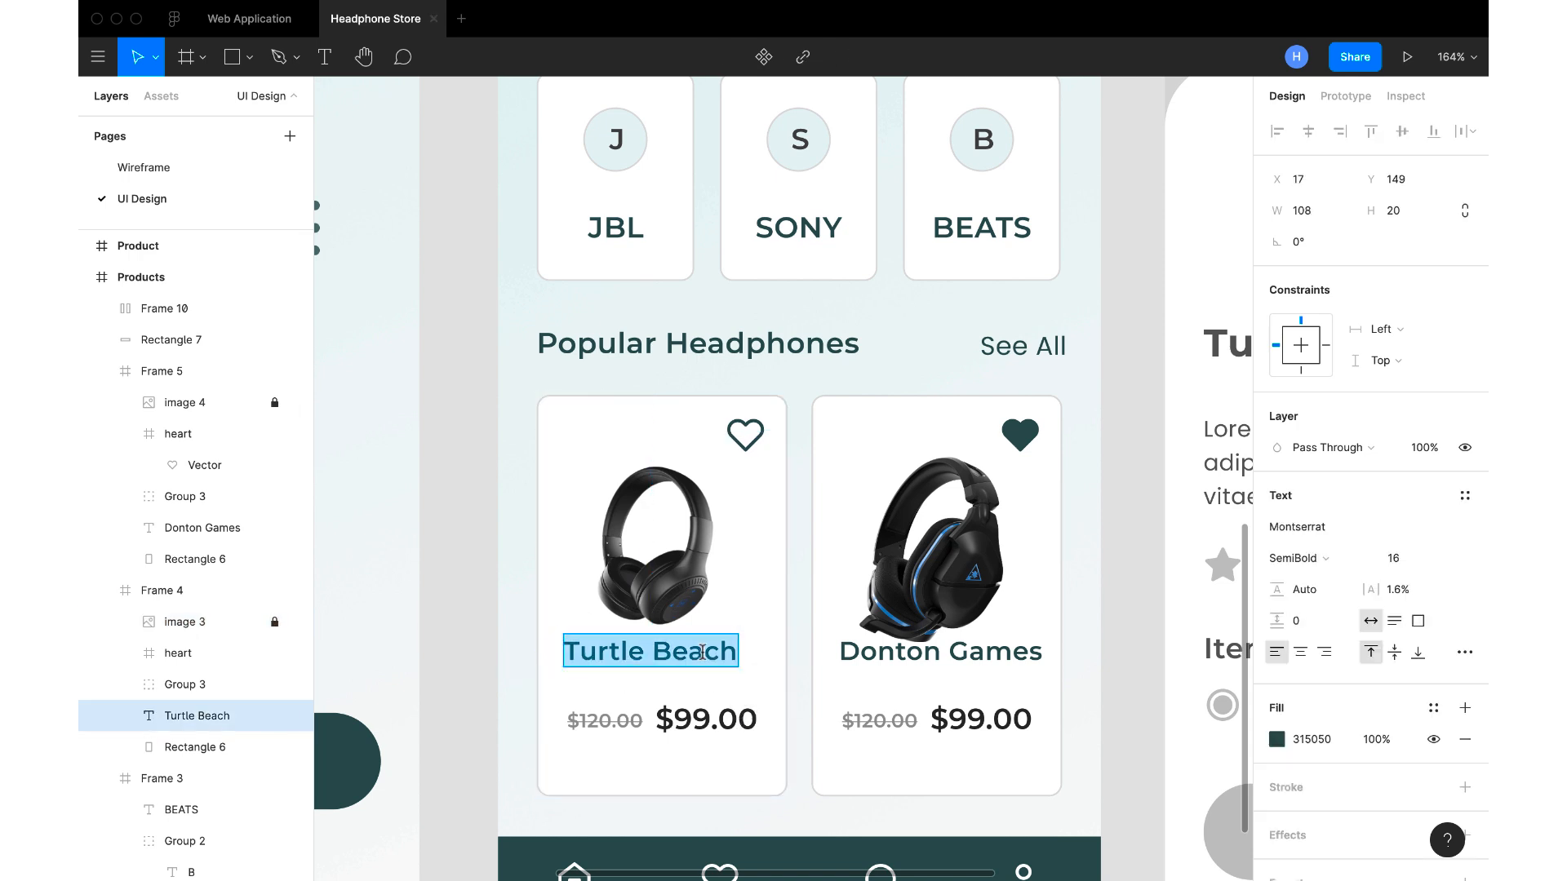
key(Escape)
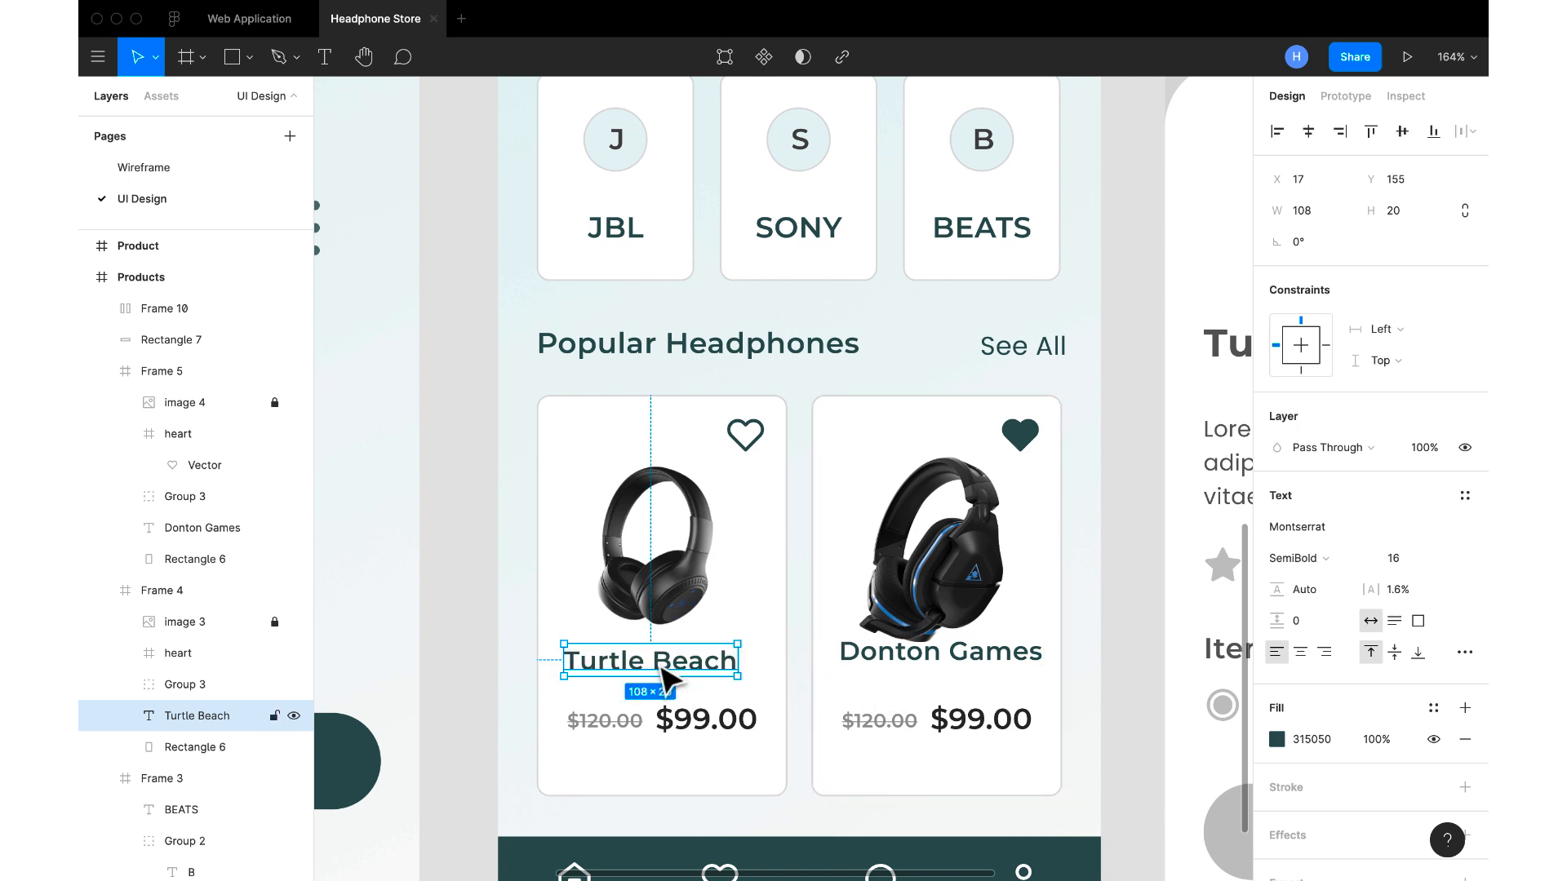
click(838, 653)
click(873, 665)
drag(873, 665, 888, 689)
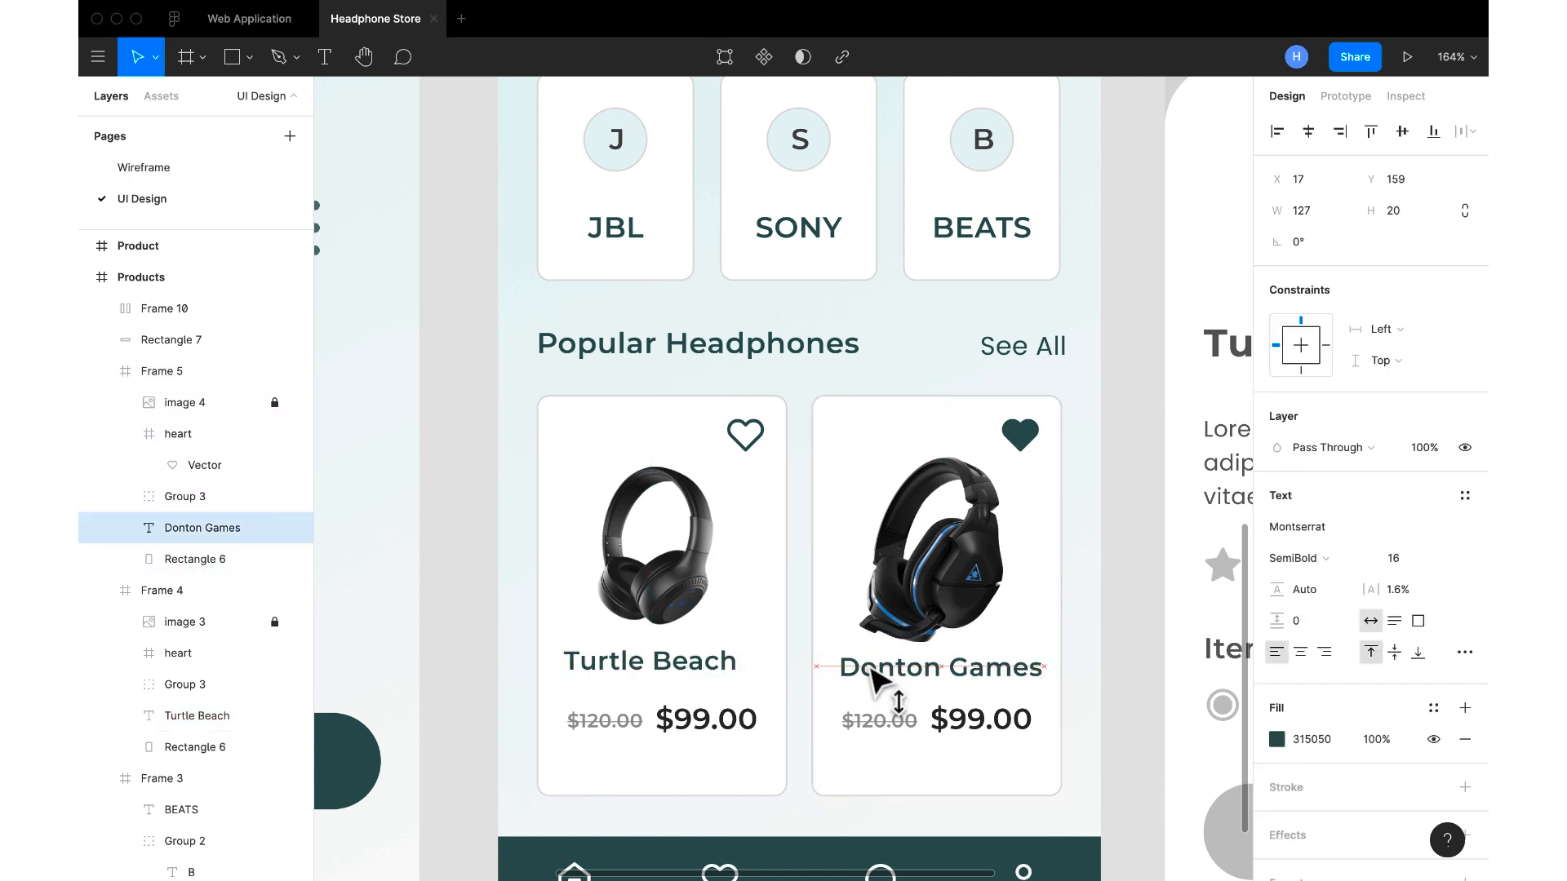
Raise the Turtle Beach card's price group closer to its title
click(633, 680)
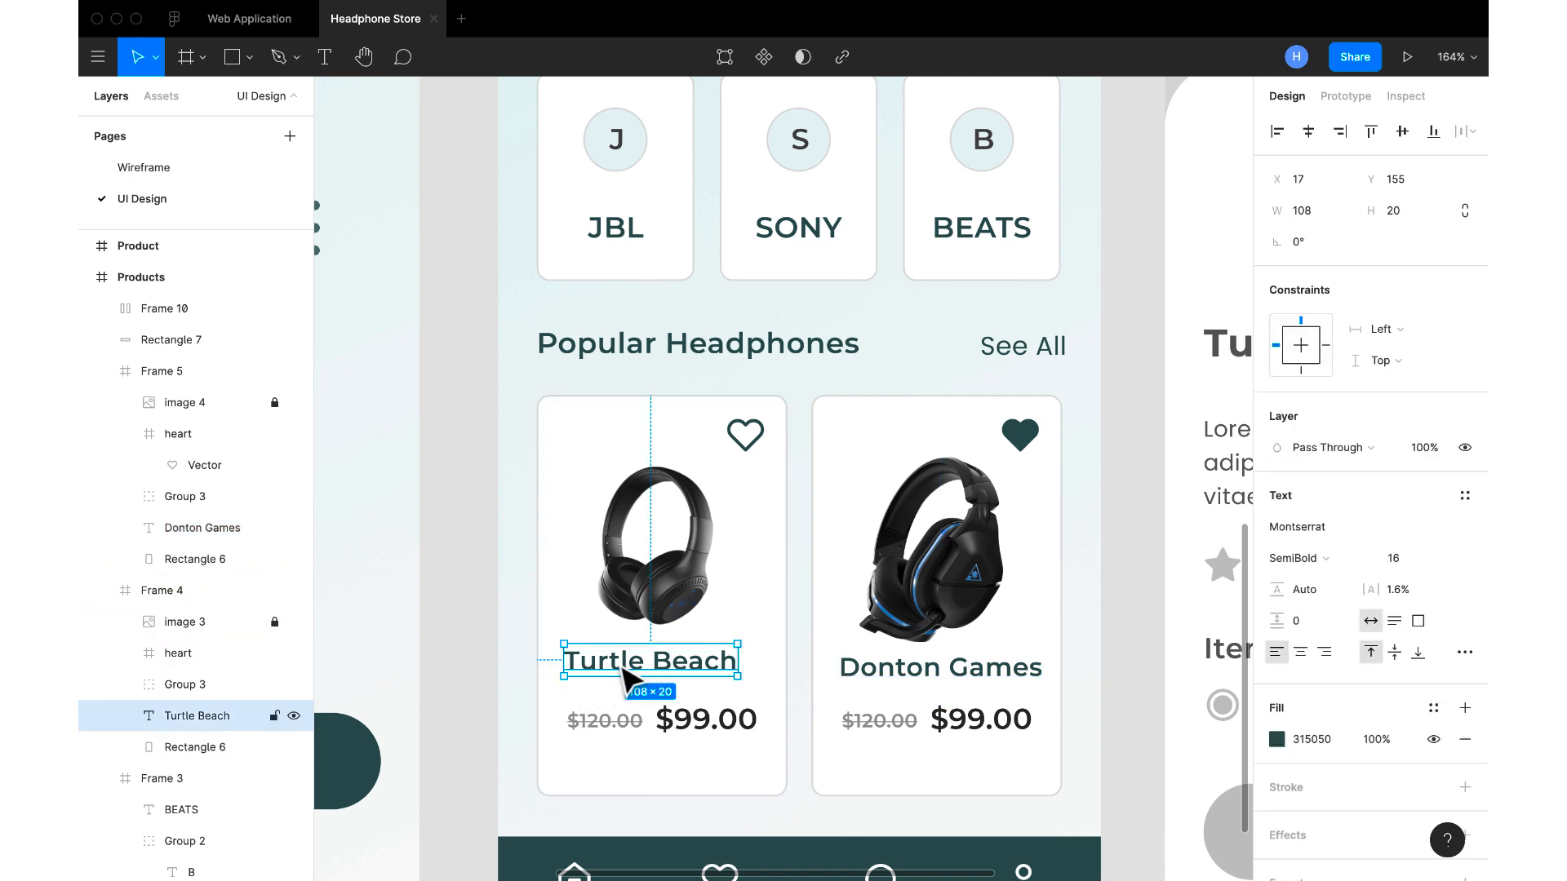
click(742, 722)
key(alt)
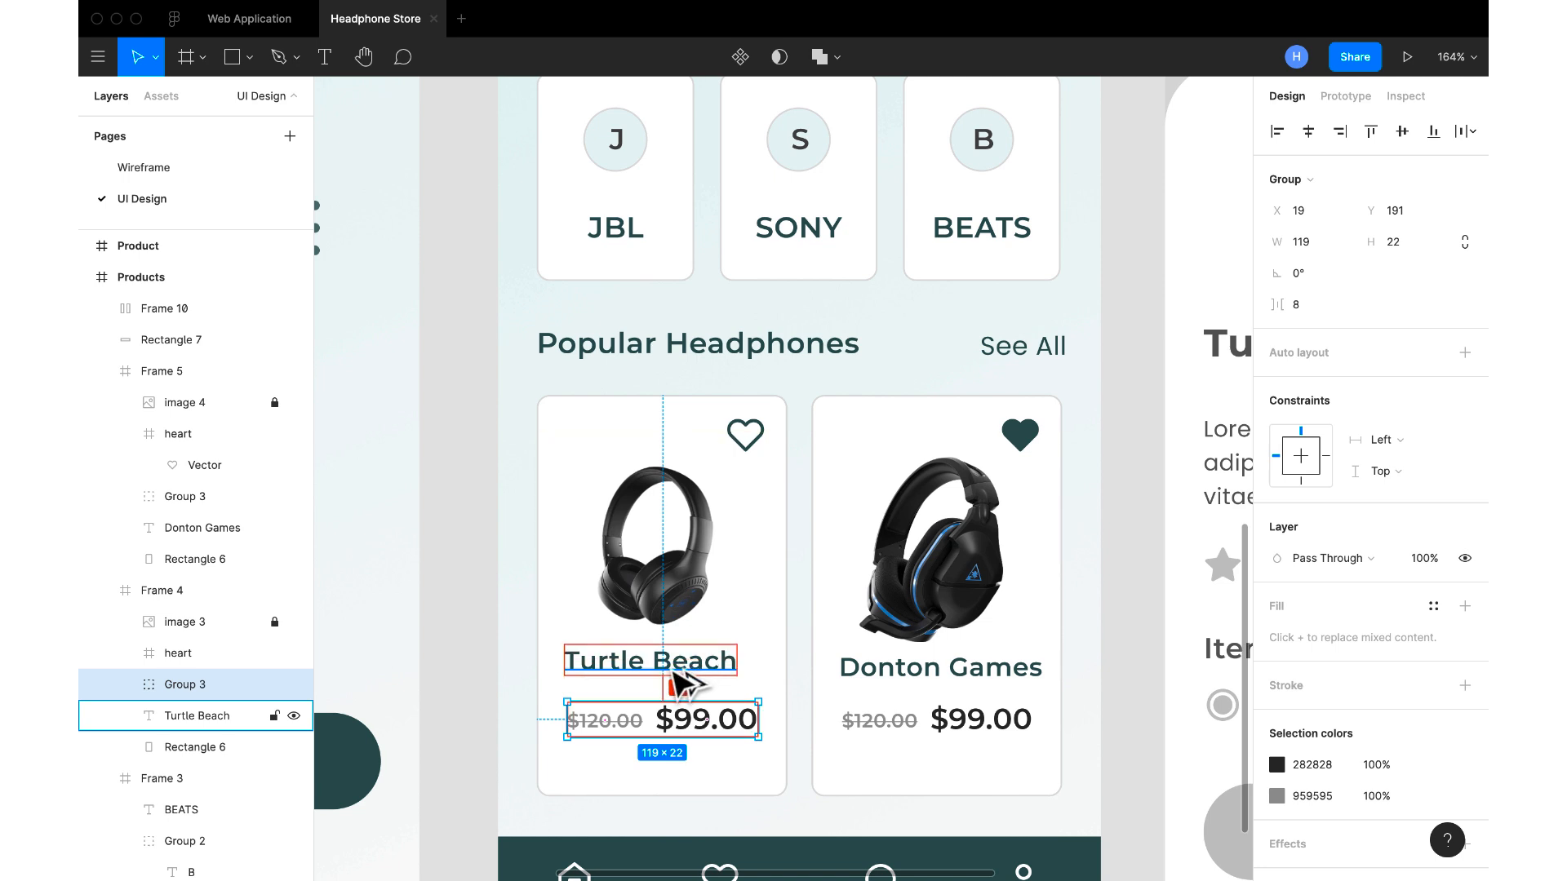
key(Up)
key(Up)
key(Up)
key(Up)
key(Up)
key(Up)
key(Up)
key(Up)
Raise the Donton Games card's price group to Y 187, leaving an 8 px gap below its title
click(873, 727)
click(881, 728)
key(alt)
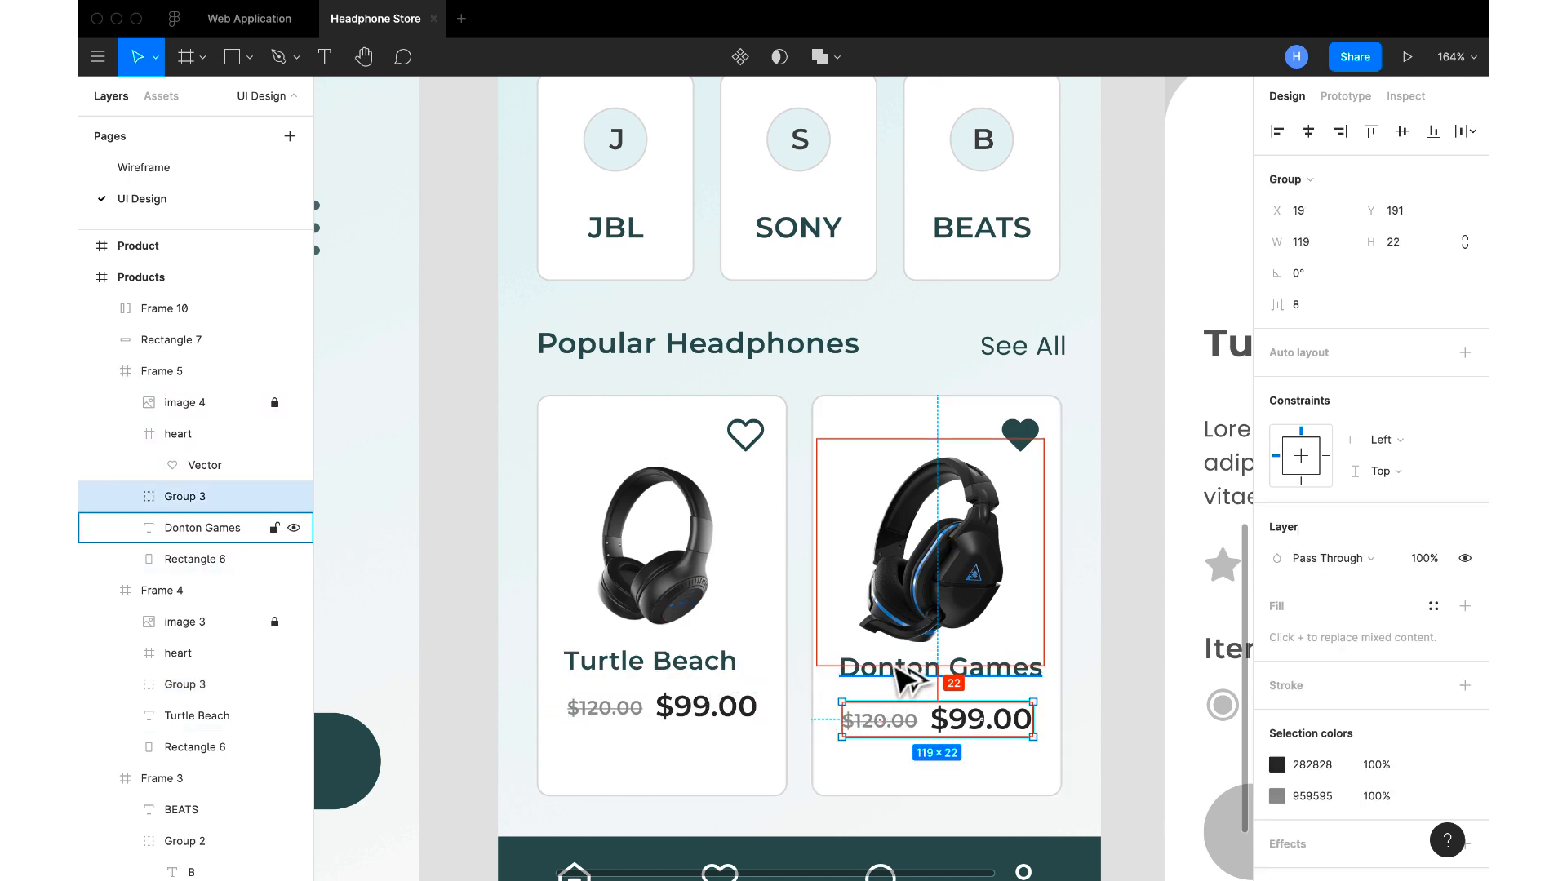
key(Up)
key(Up)
key(Up)
key(Up)
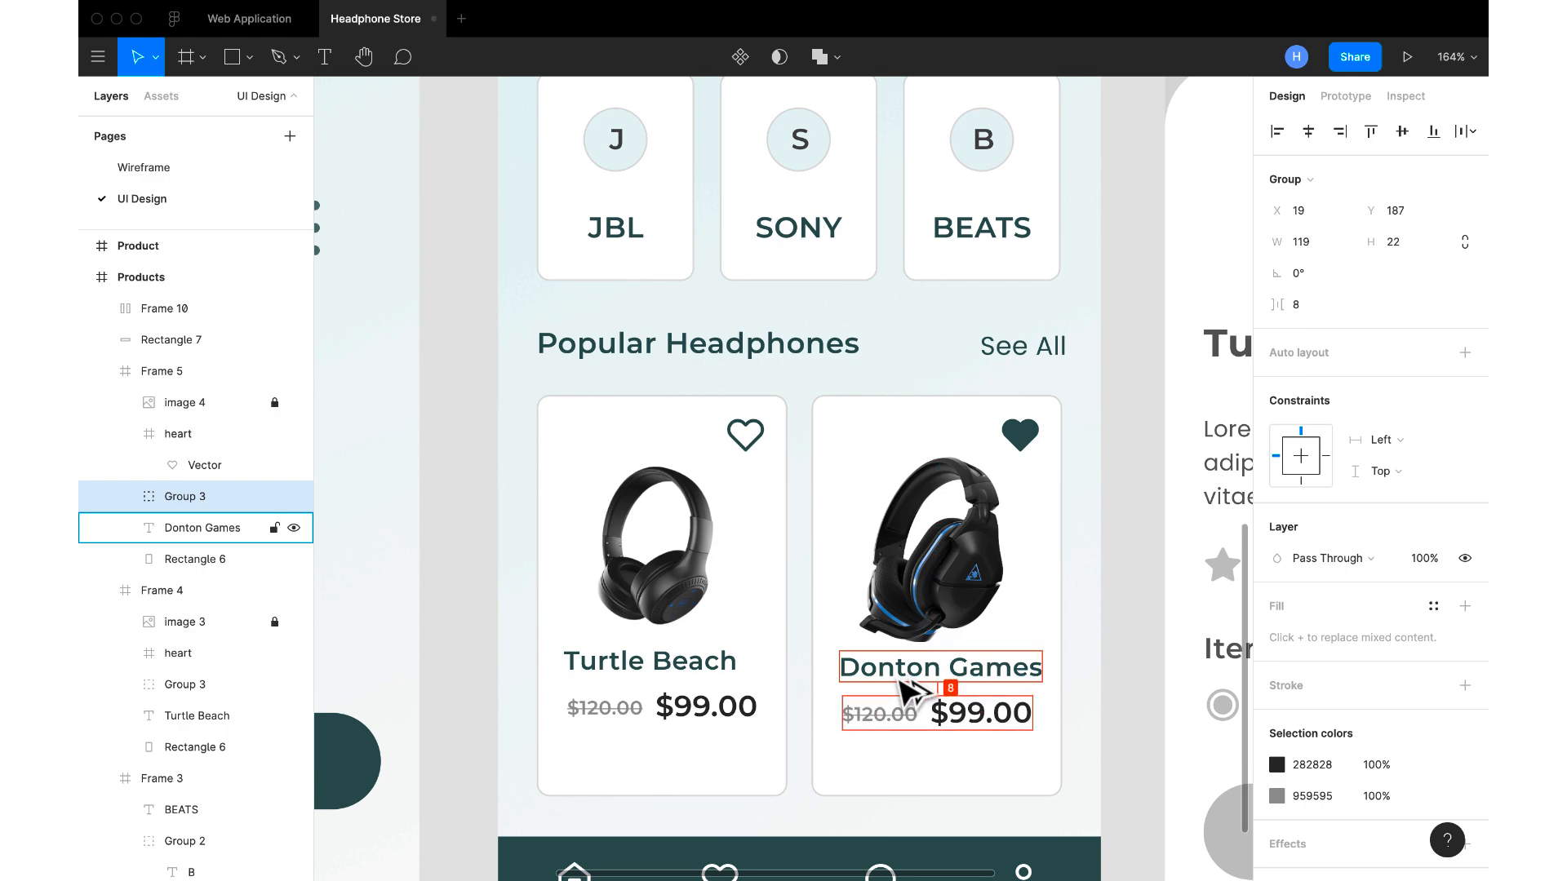
scroll(905, 694, down, 5)
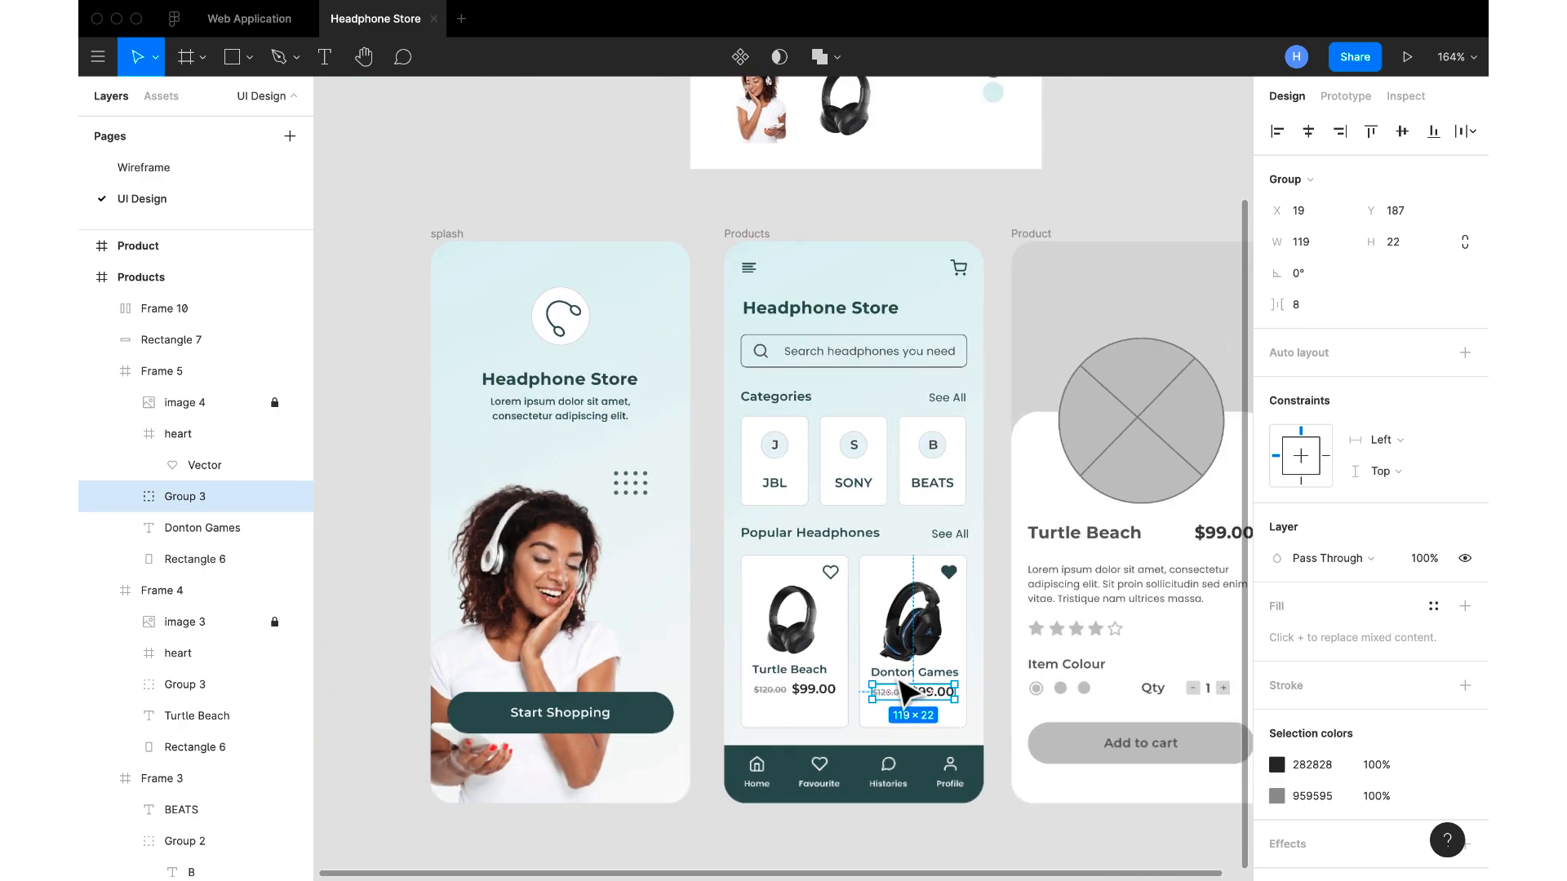
click(1056, 828)
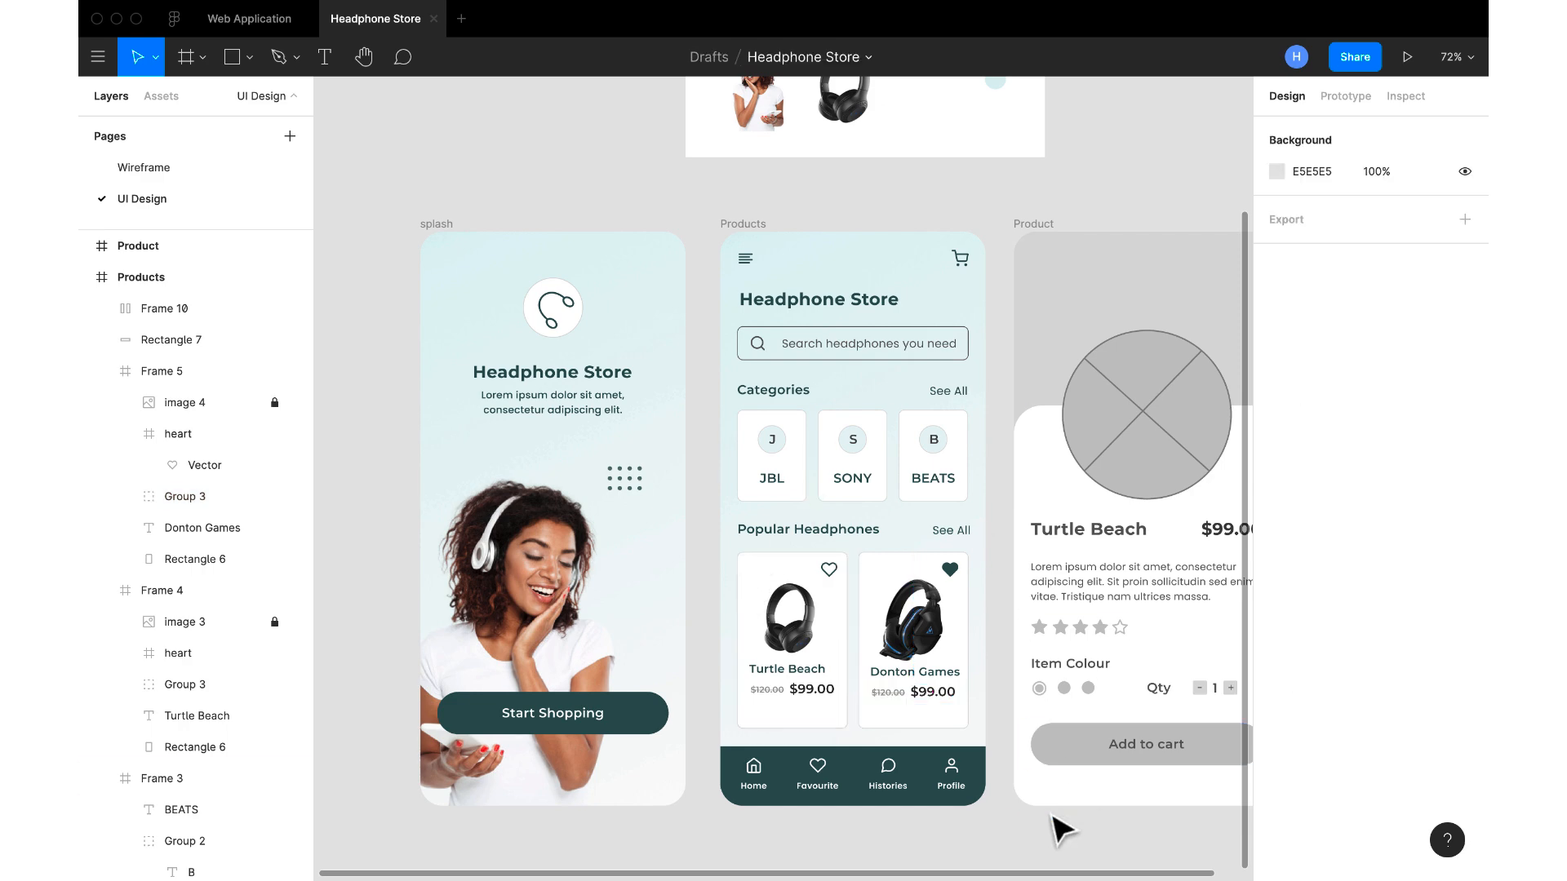
Move the Products screen's menu and shopping cart icons down together to Y 32
scroll(1012, 824, down, 1)
scroll(1004, 816, down, 2)
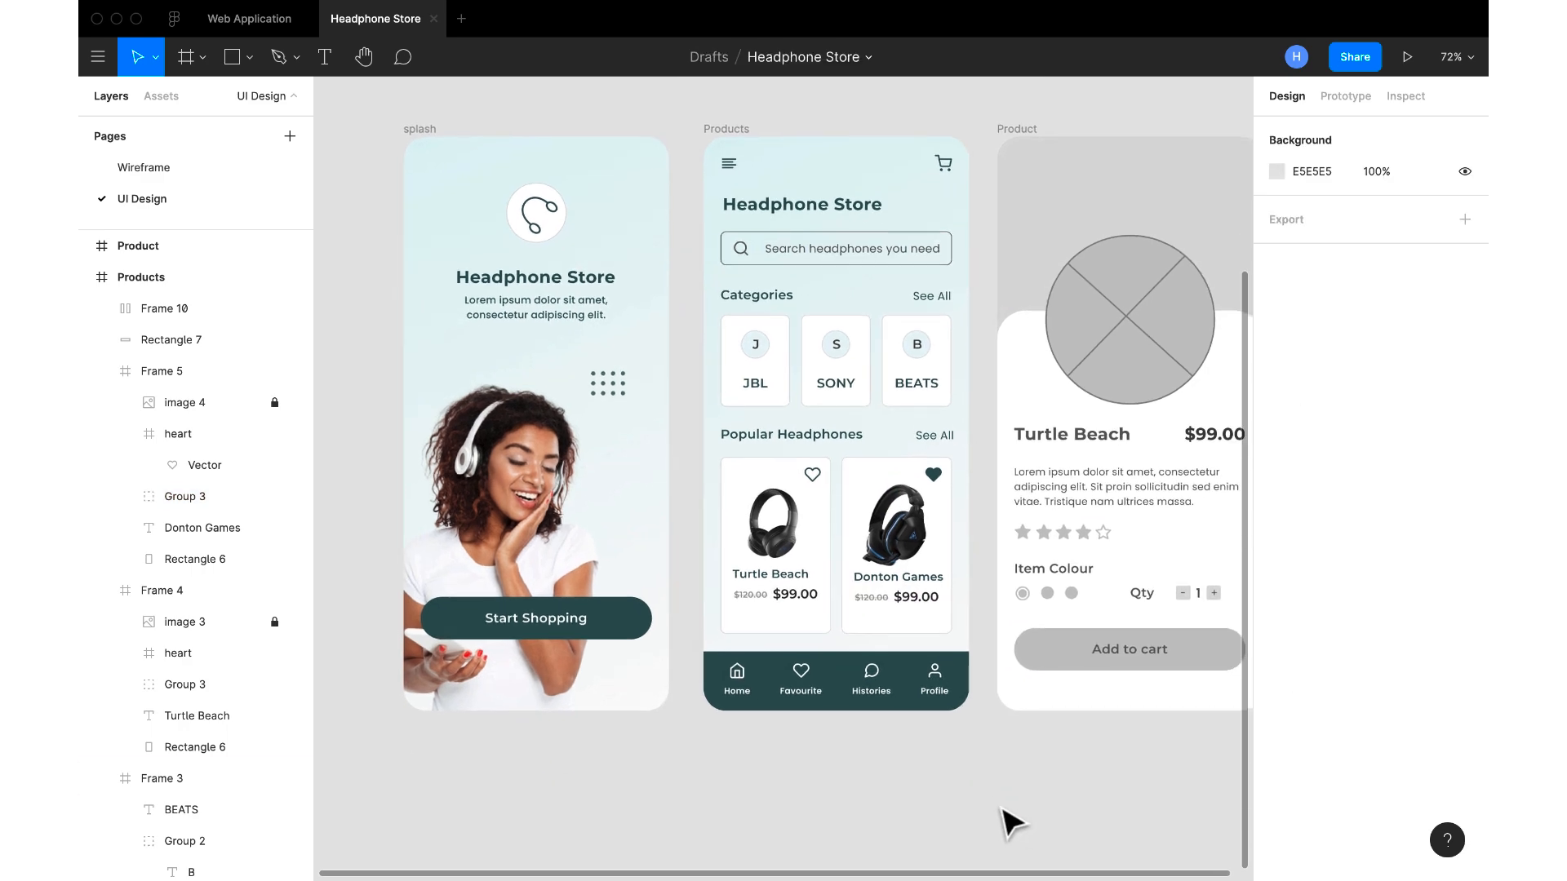
scroll(1005, 815, up, 2)
scroll(1004, 816, right, 2)
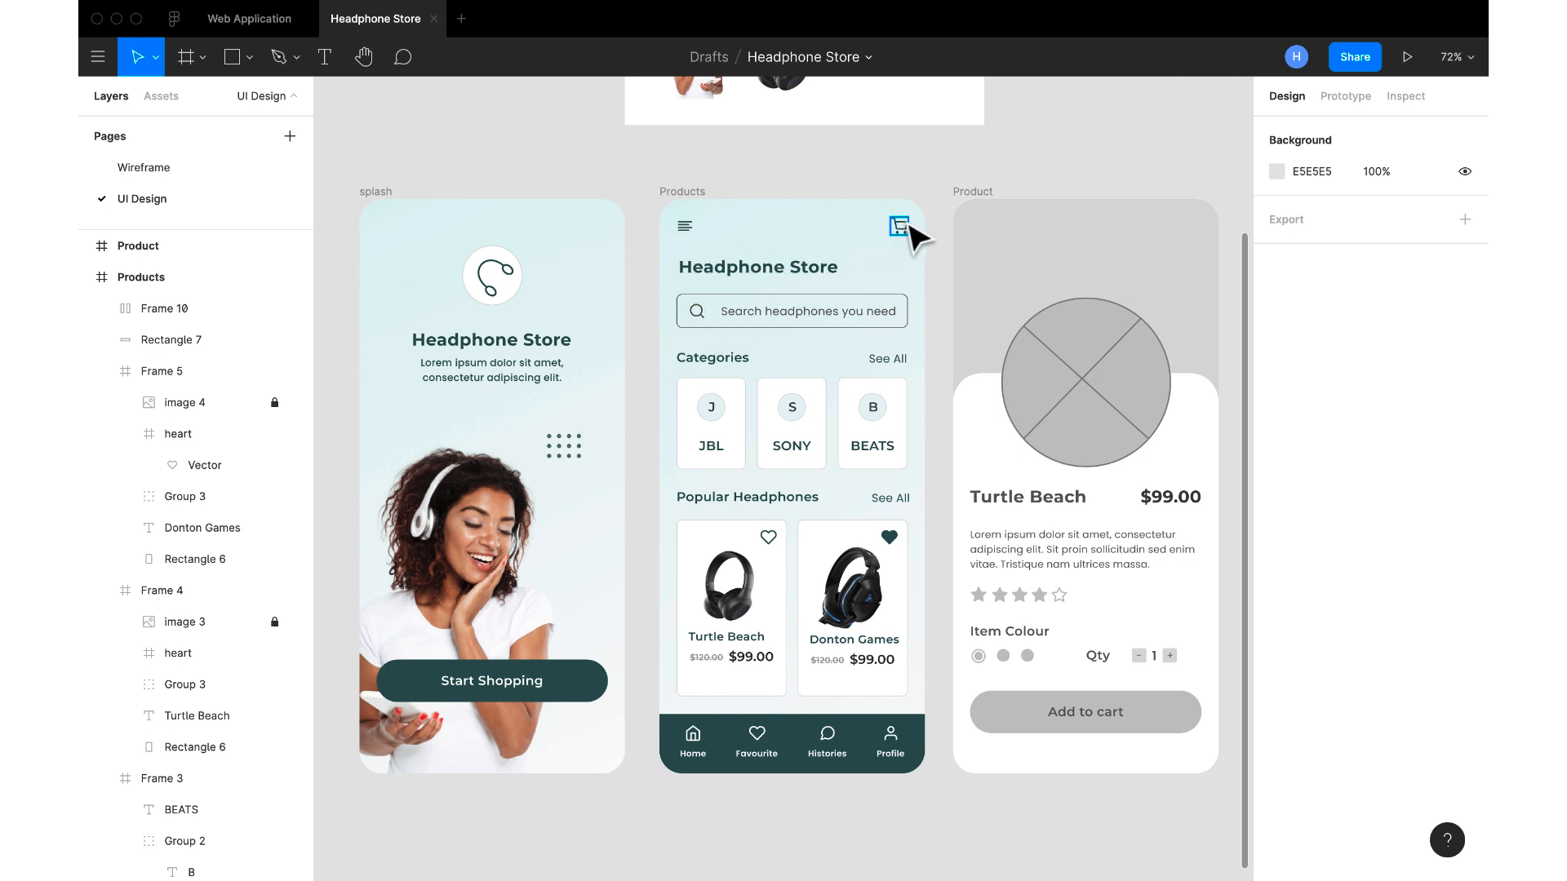
click(690, 234)
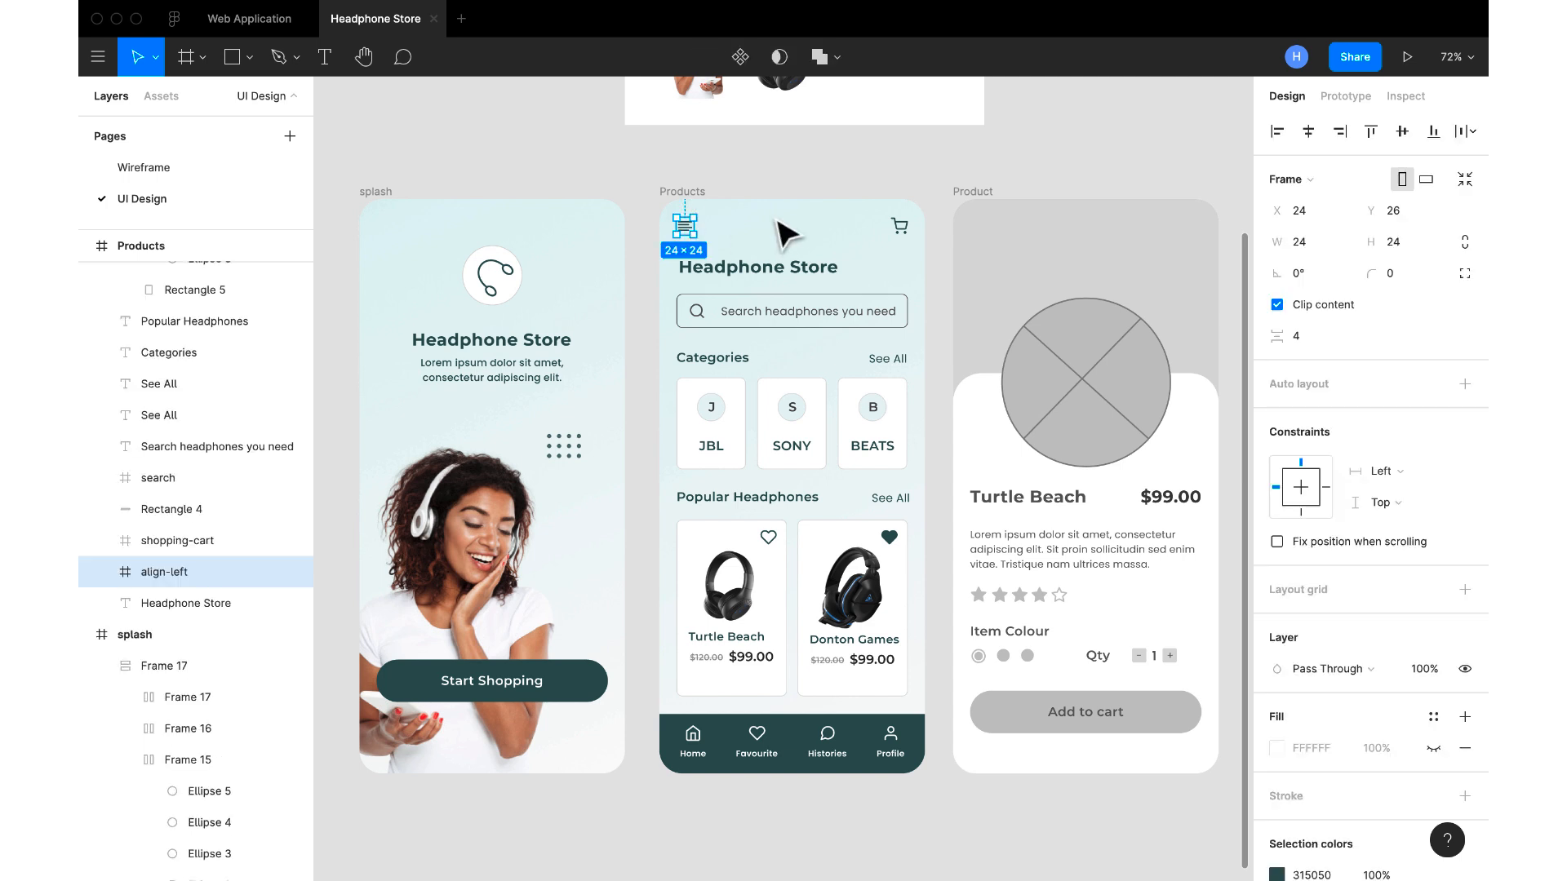
shift+click(898, 230)
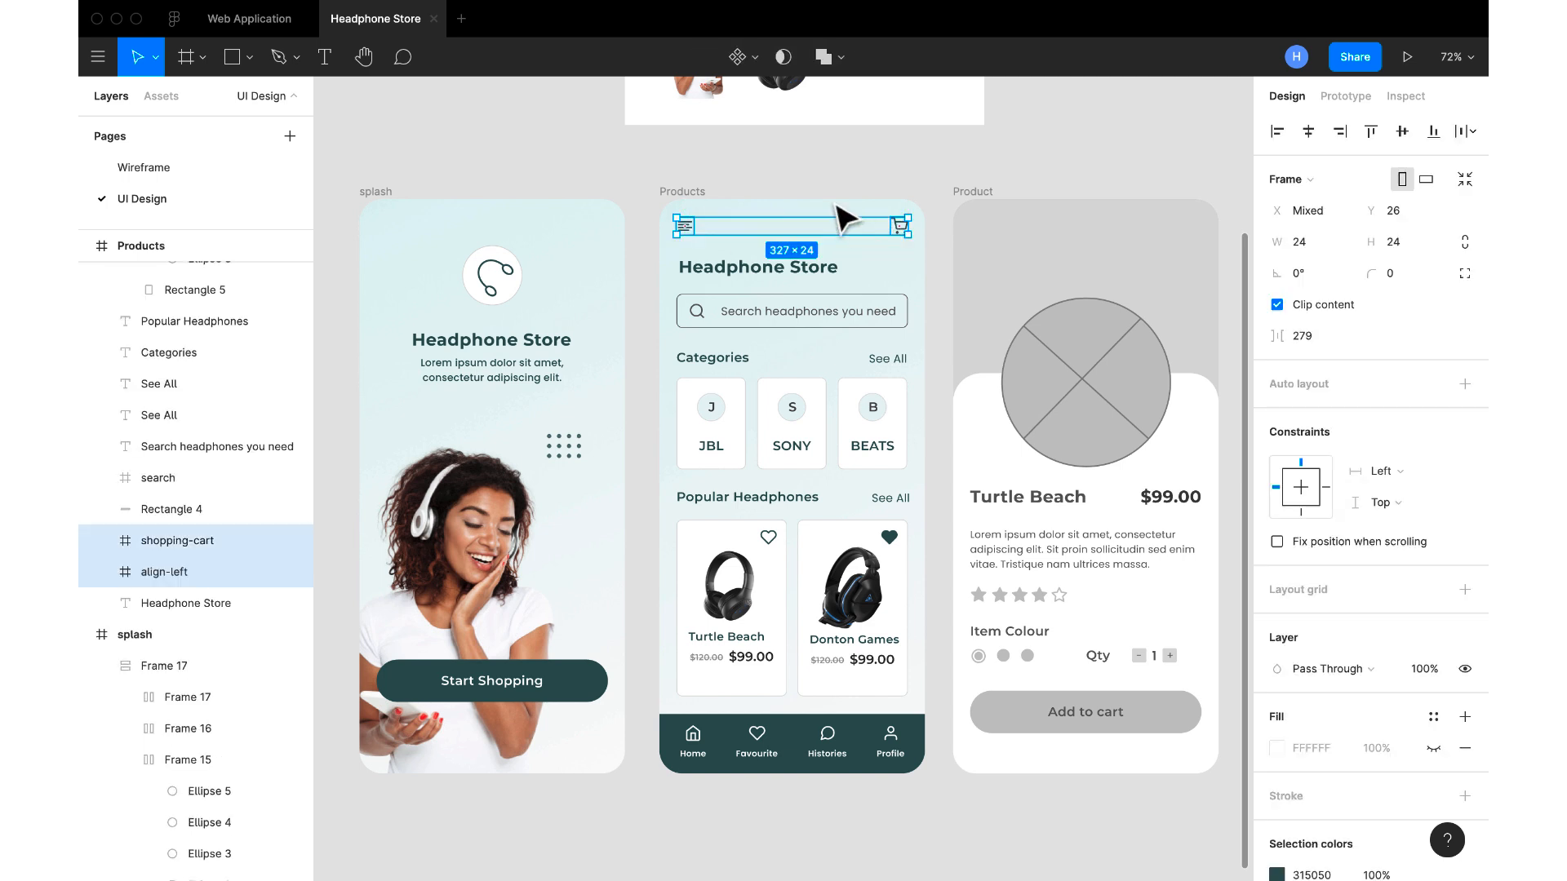
key(alt)
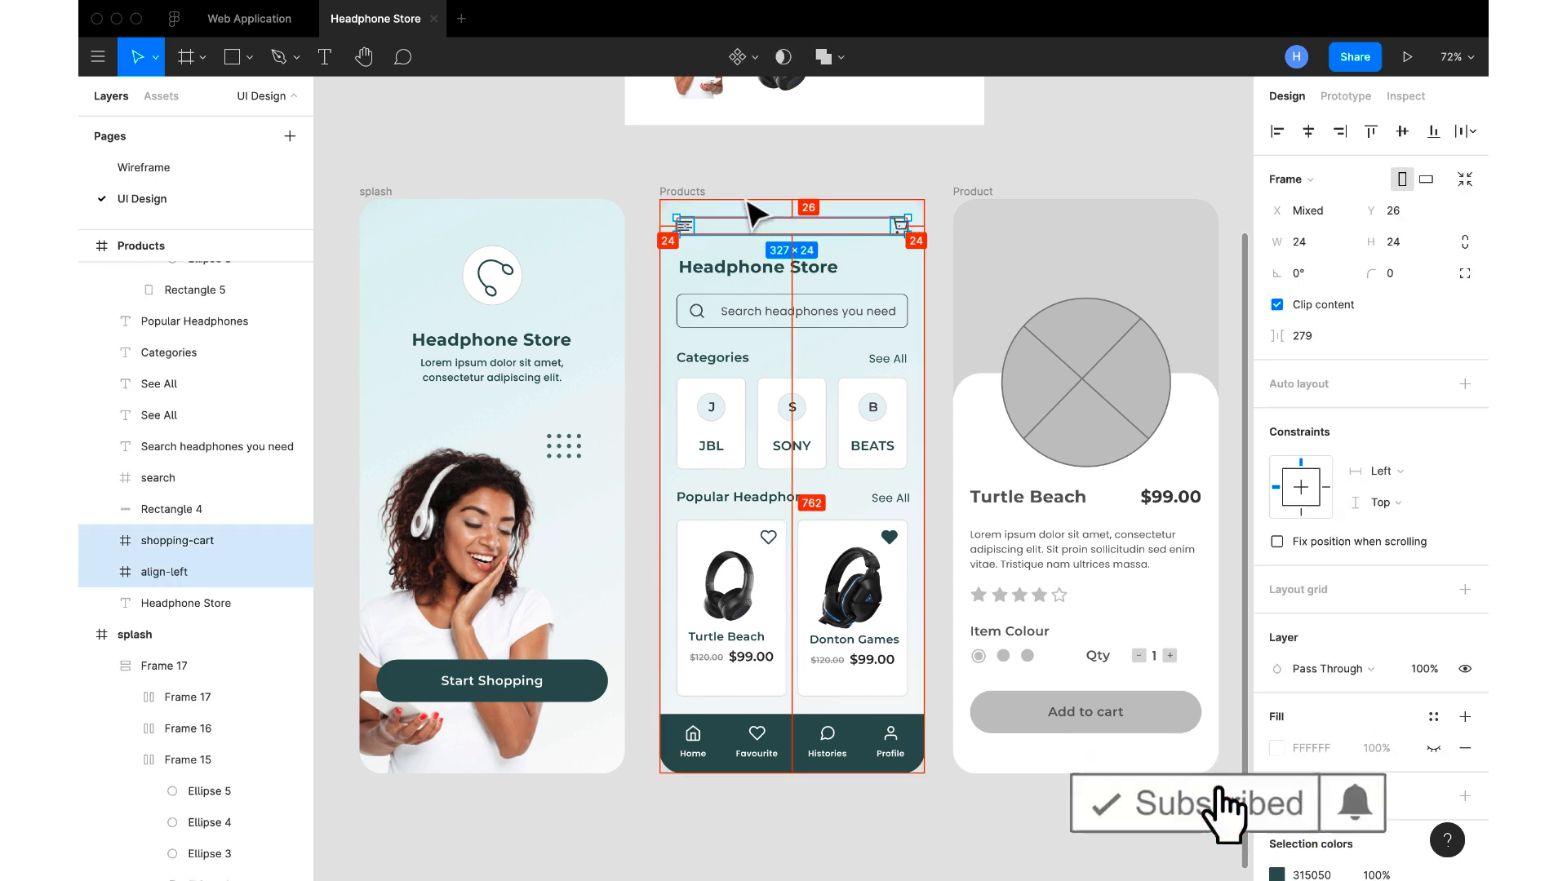
key(alt+Down)
key(alt+Down)
key(alt+Down)
key(alt+Down)
key(alt+Down)
key(alt+Down)
key(alt+Down)
key(alt+Down)
key(alt+Down)
key(alt+Down)
key(alt+Down)
key(alt+Down)
key(alt+Down)
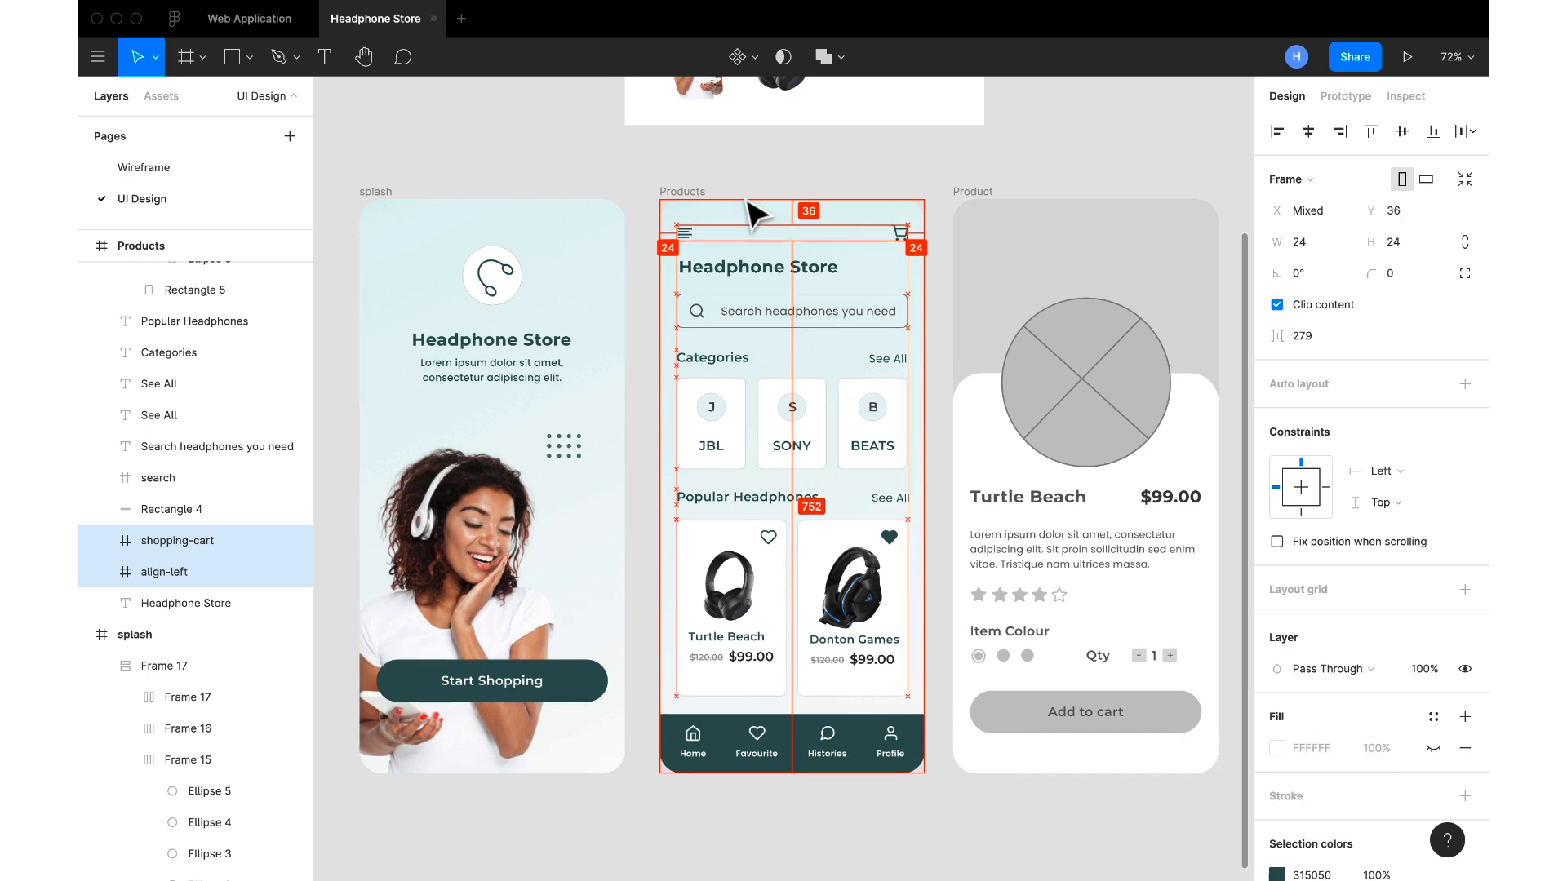
key(alt+Down)
key(alt+Down)
key(alt+Down)
key(alt+Down)
key(alt+Down)
key(alt+Down)
key(alt+Down)
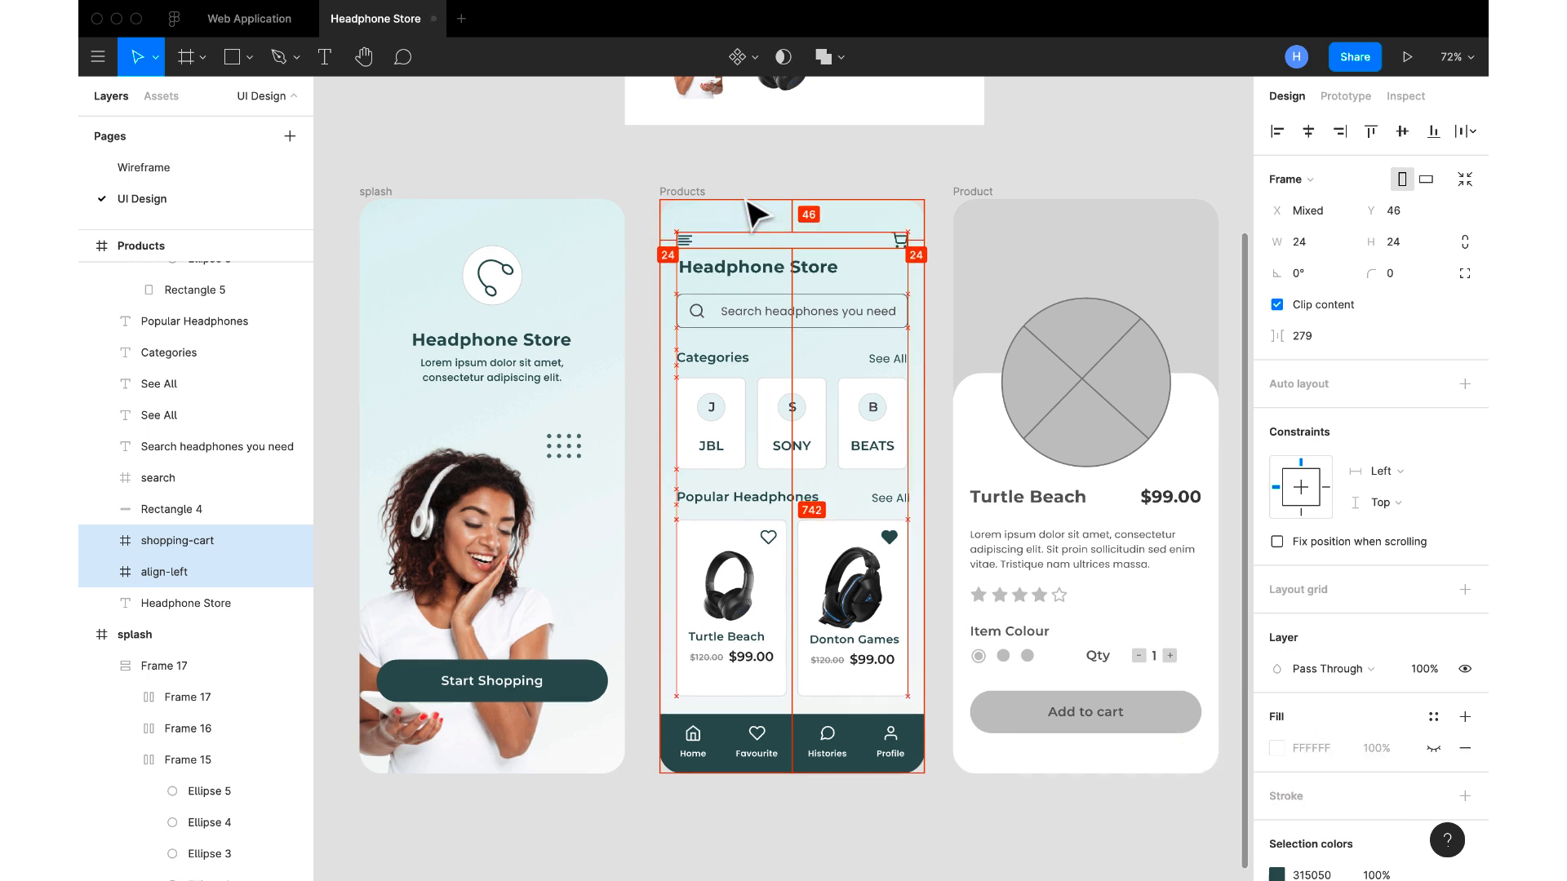
key(alt+Up)
key(alt+Up)
key(alt+Up)
key(alt+Up)
key(alt+Up)
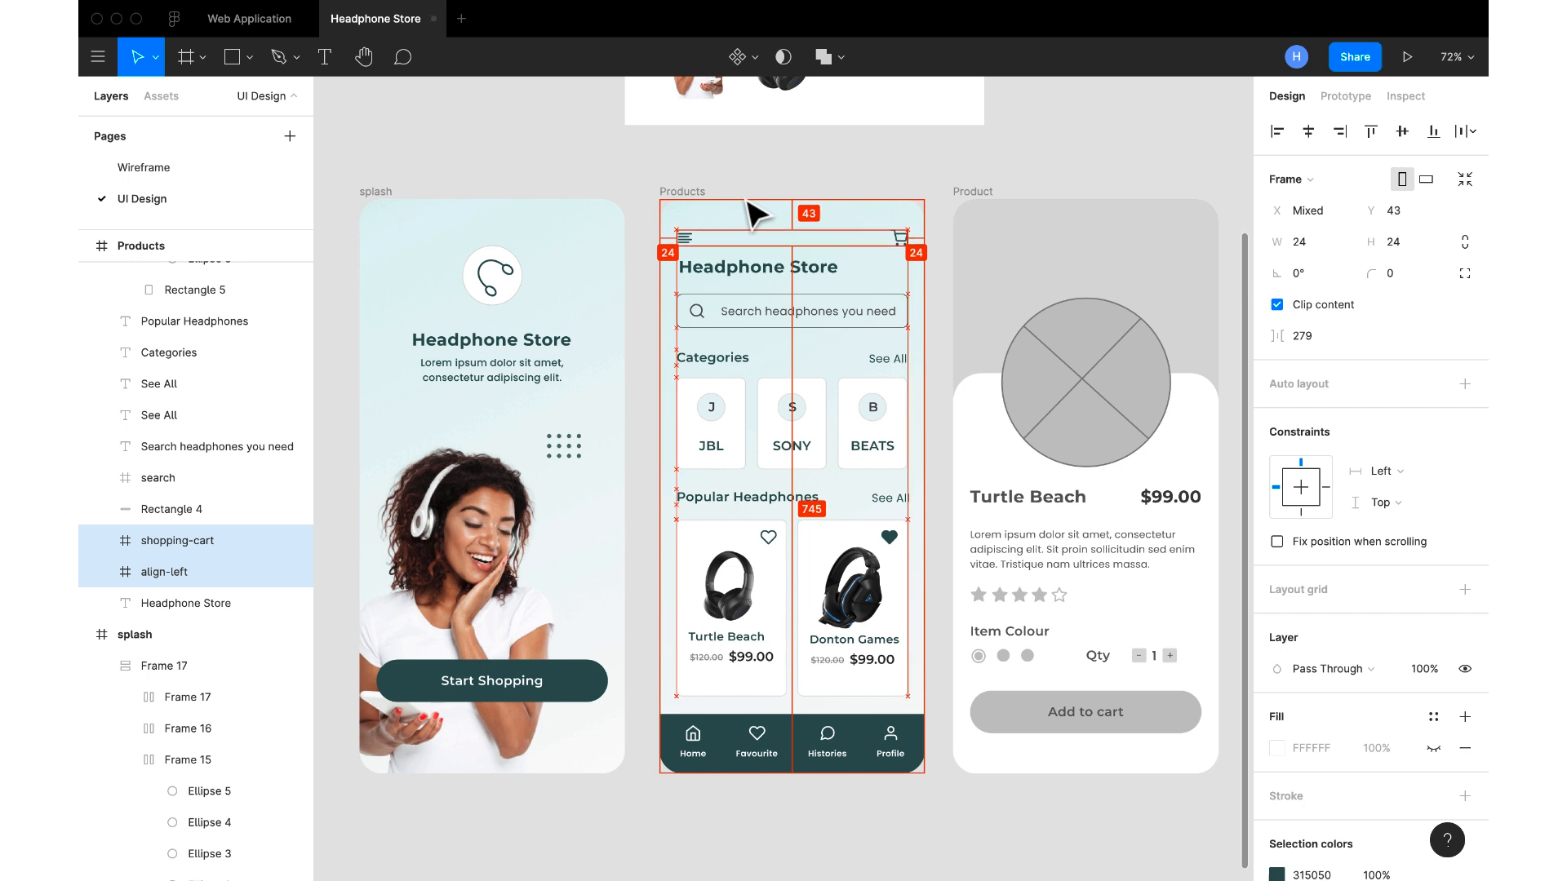
key(alt+Up)
key(alt+Up)
key(alt+Up)
key(alt+Up)
key(alt+Up)
key(alt+Up)
key(alt+Up)
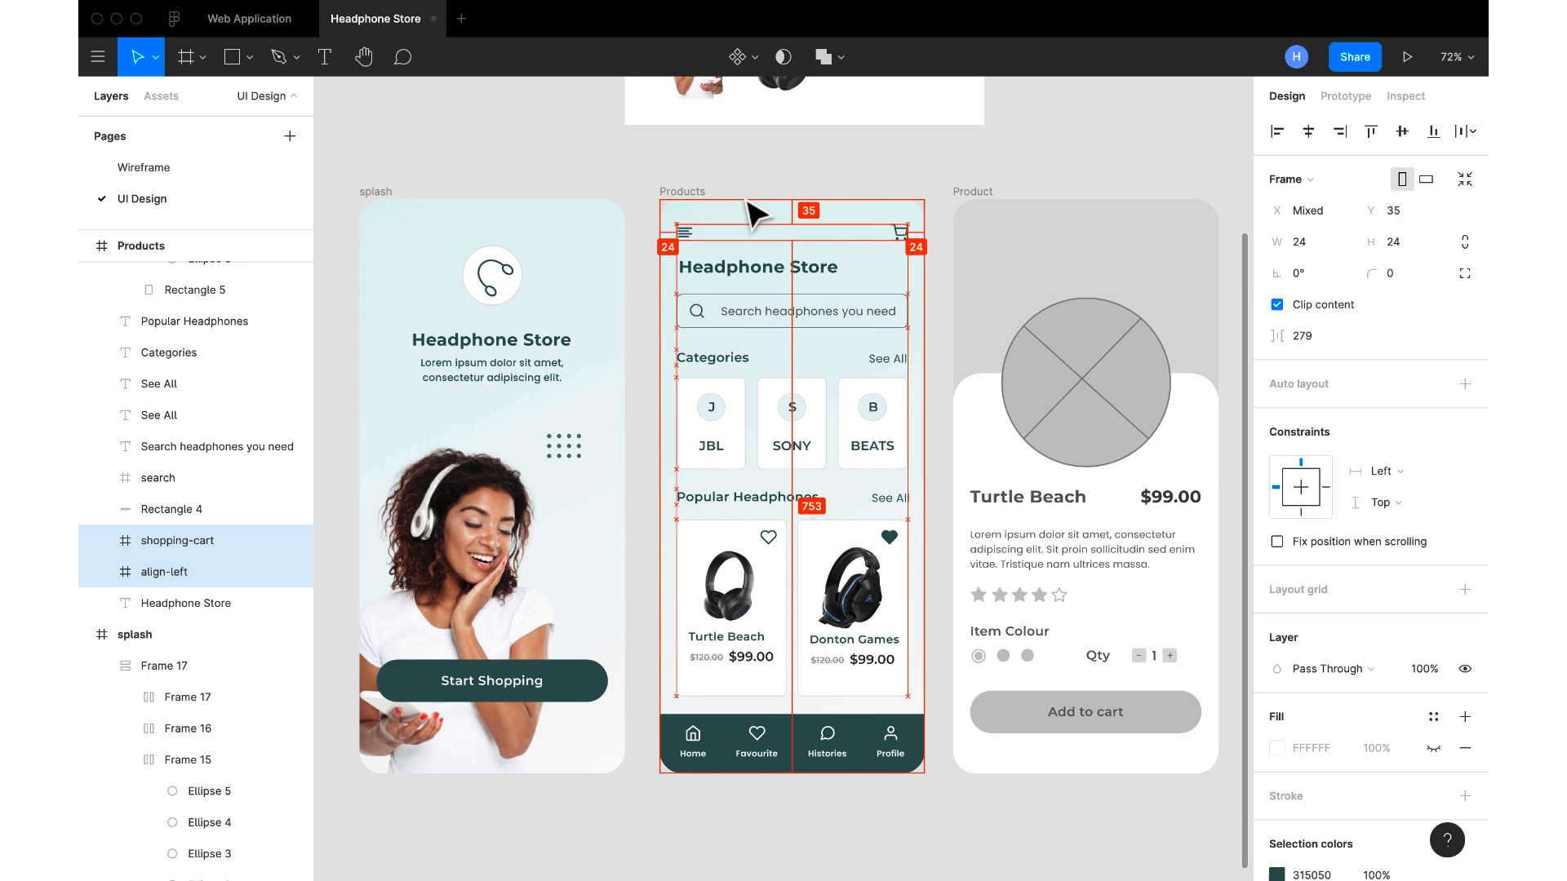
key(alt+Up)
key(alt+Up)
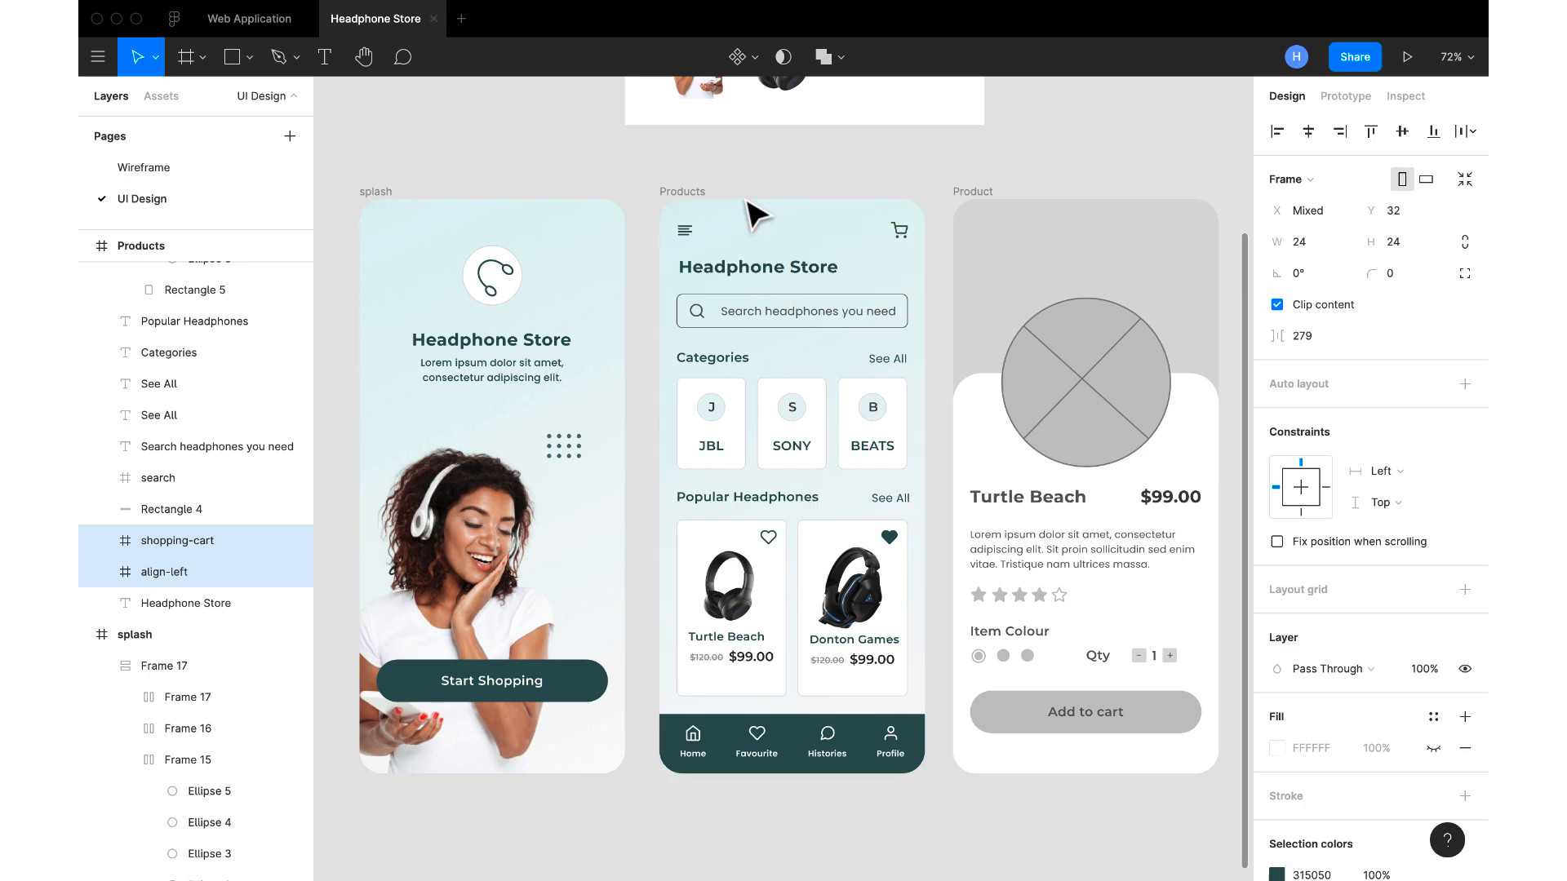
Check the Headphone Store heading's spacing below the menu icon and raise the heading to Y 80
click(740, 269)
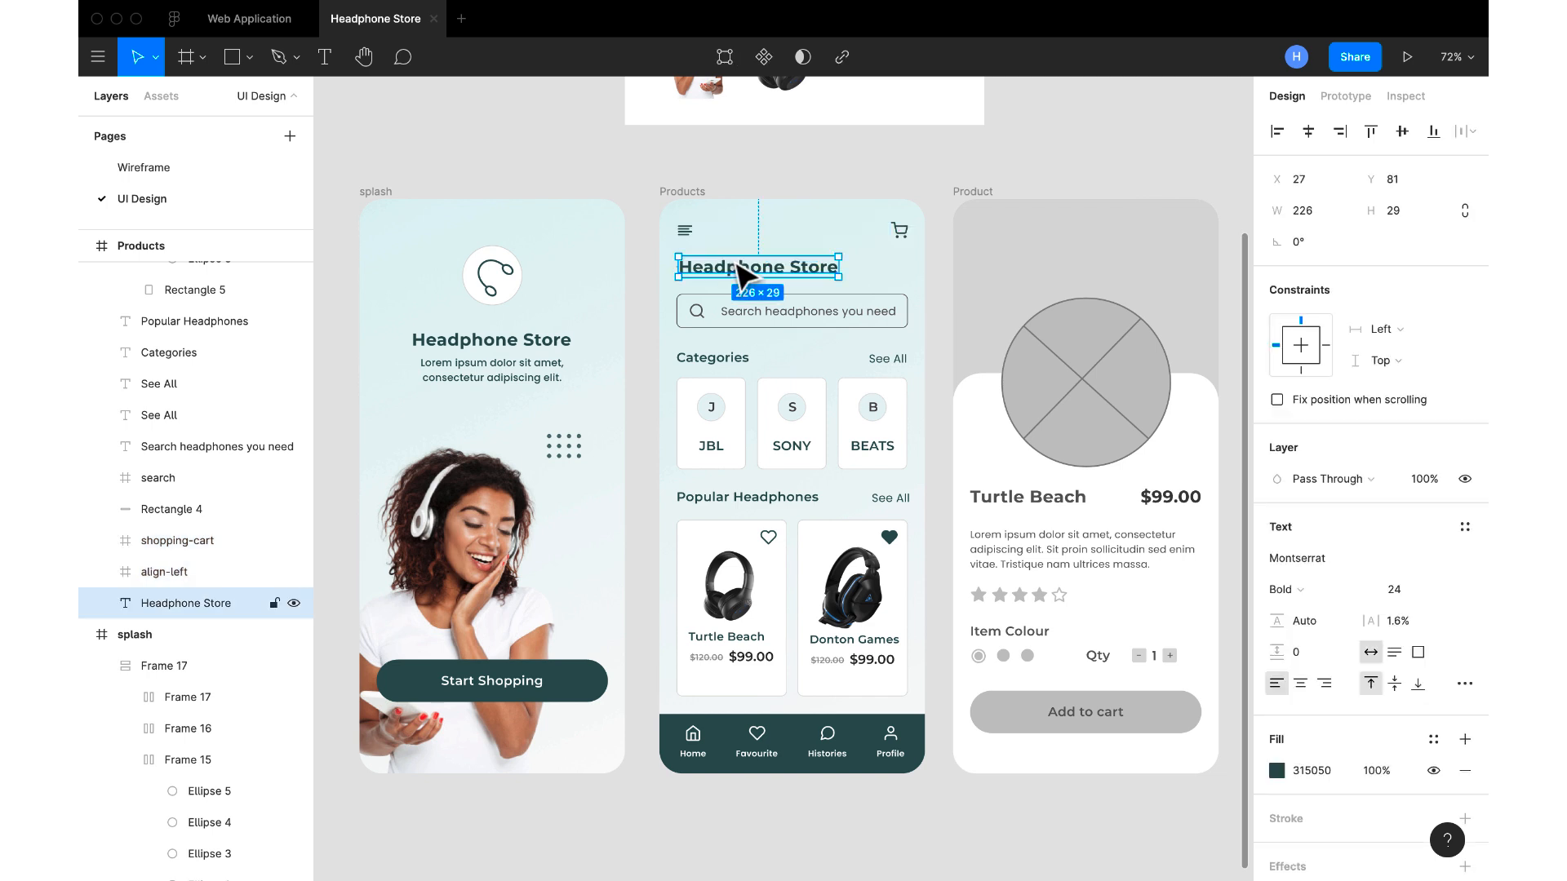
key(alt)
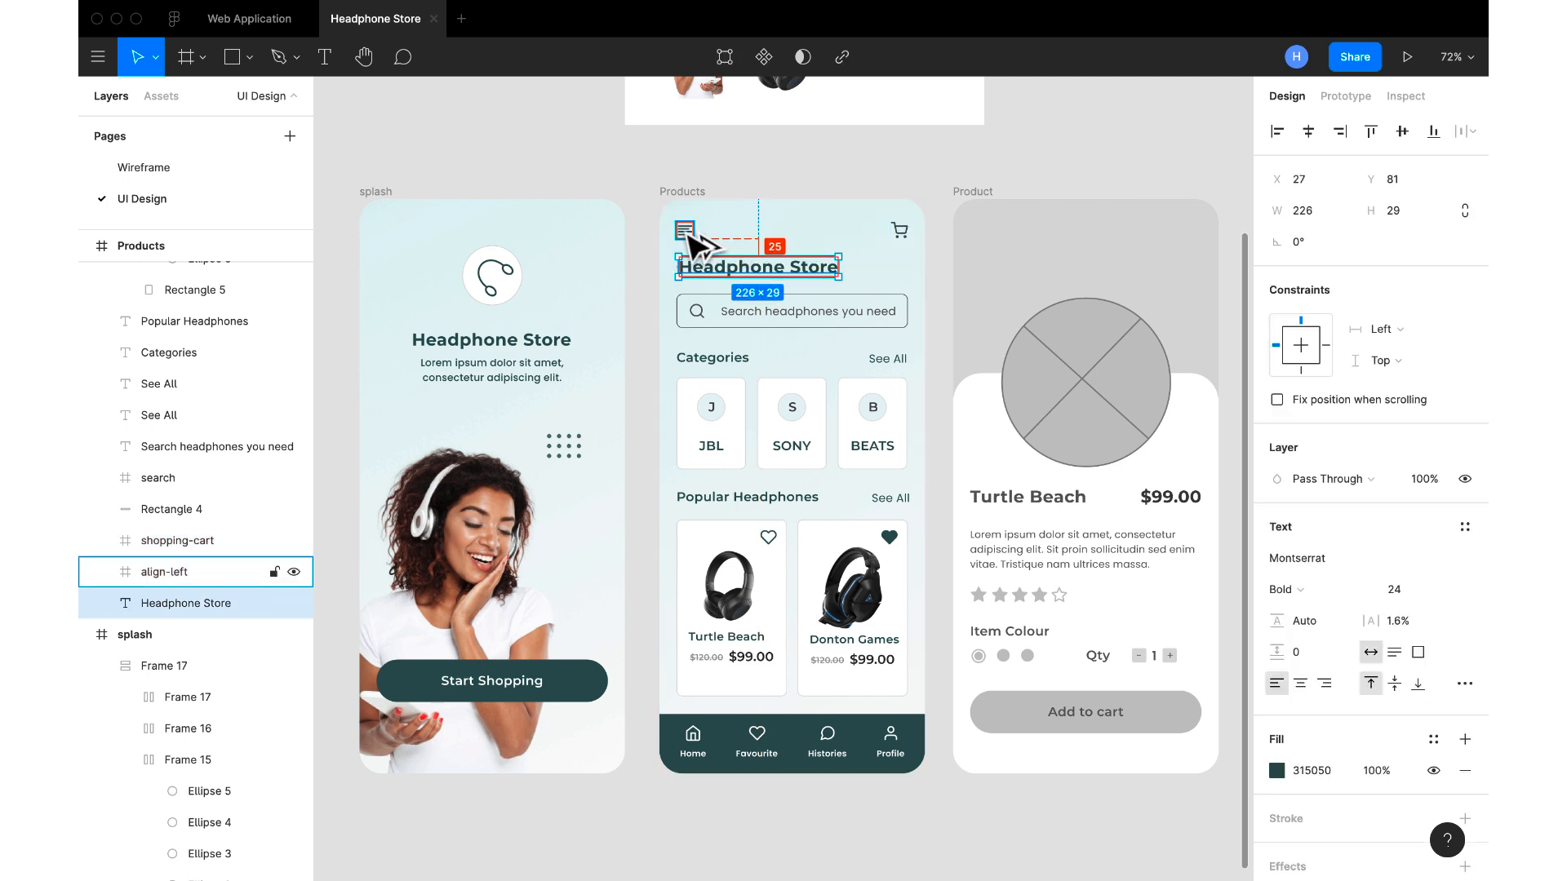
key(Up)
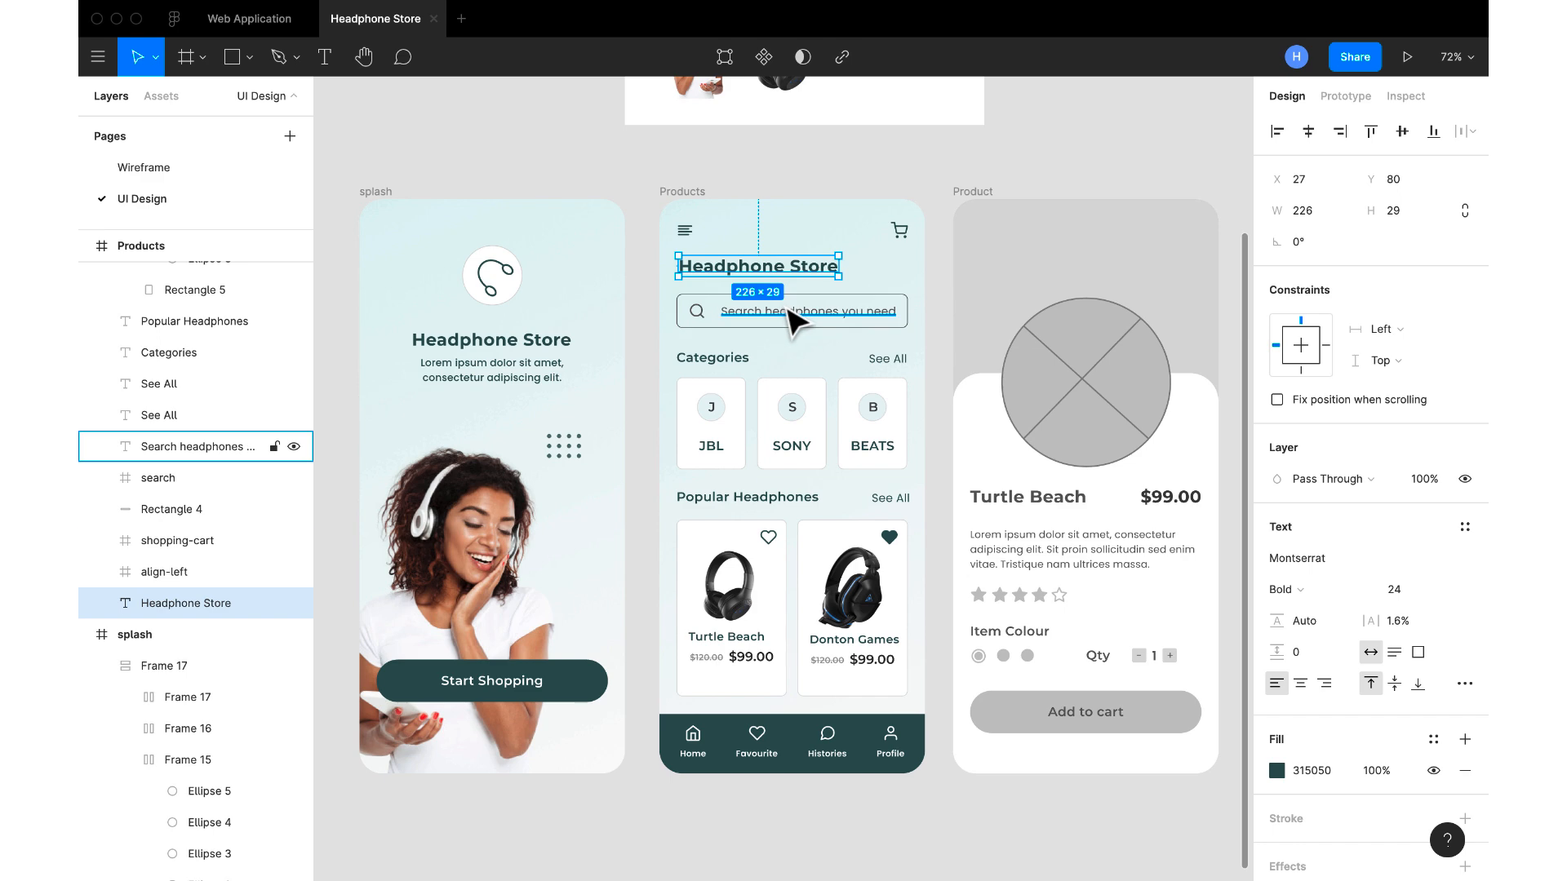
Copy the border colour DCDCDC from the BEATS category card's rectangle
click(791, 318)
shift+click(703, 318)
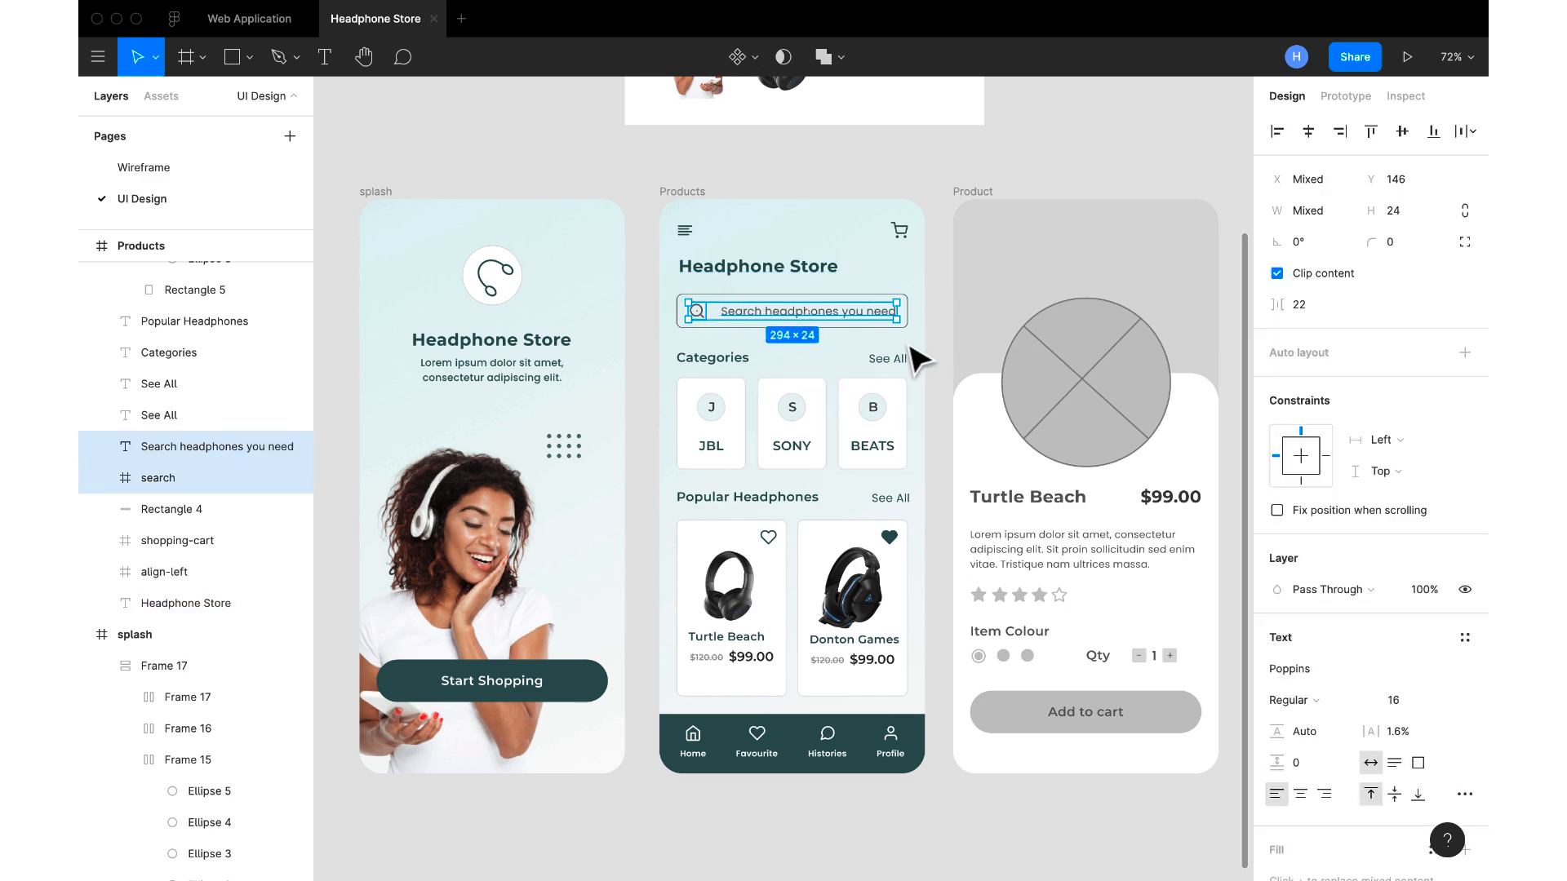
scroll(897, 363, up, 5)
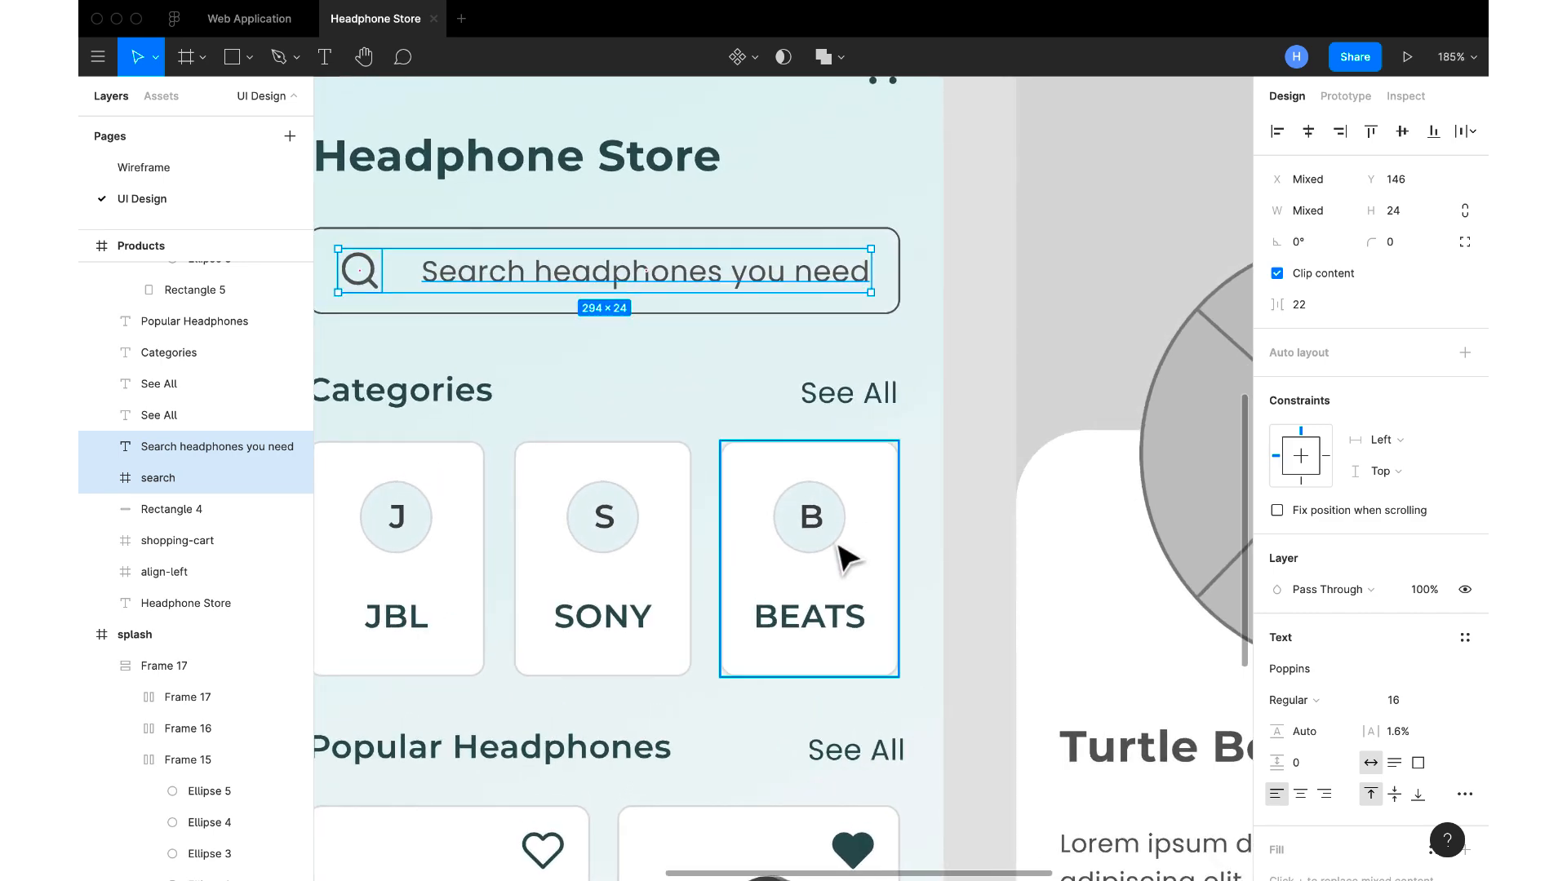
click(893, 459)
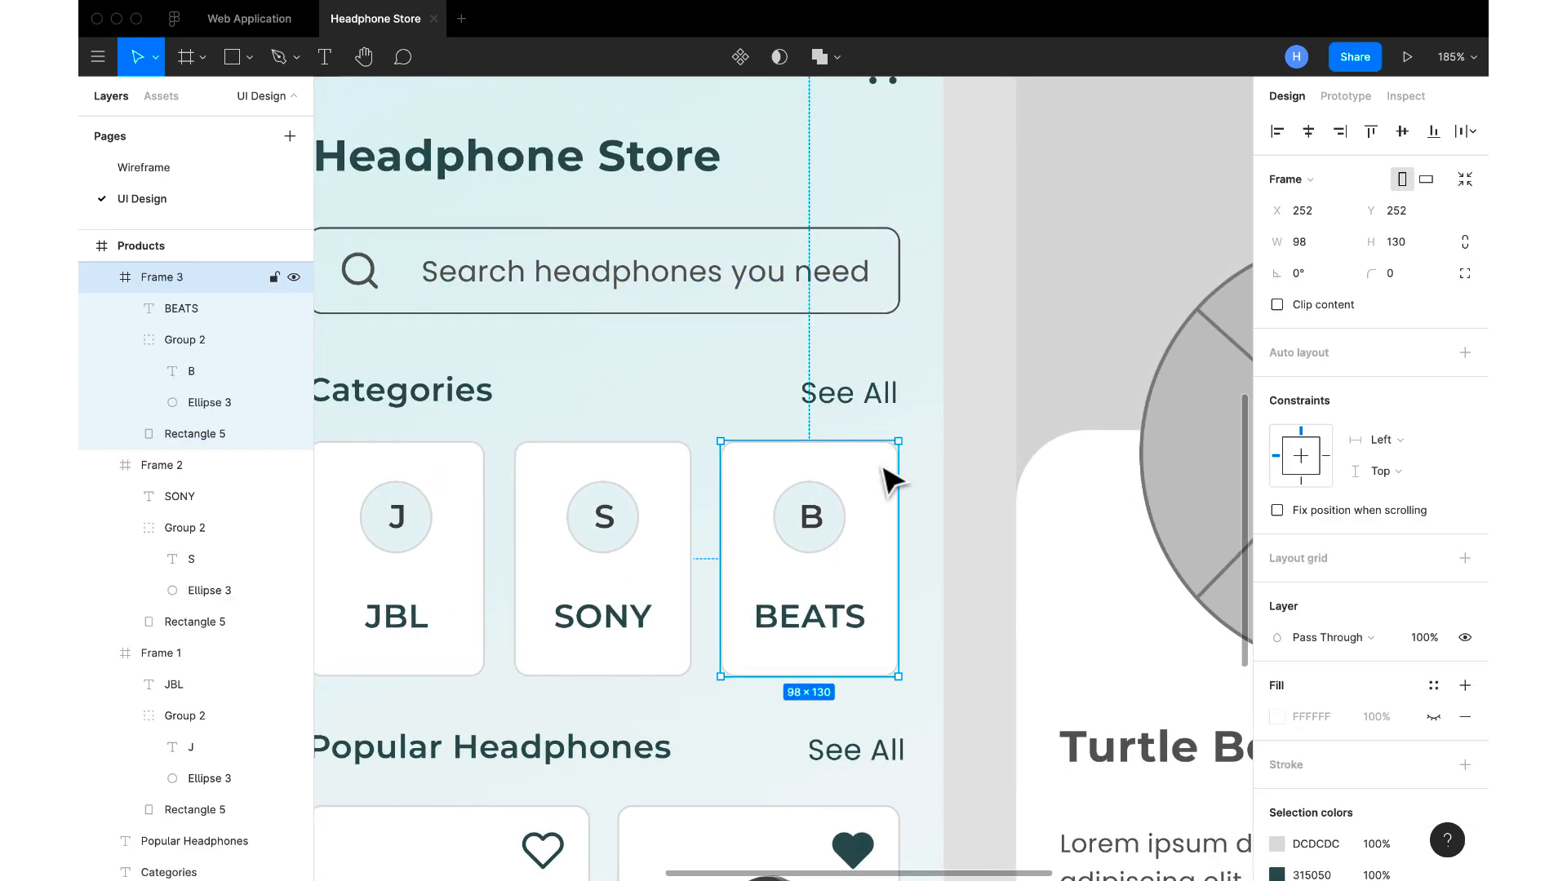
double_click(892, 479)
click(1334, 612)
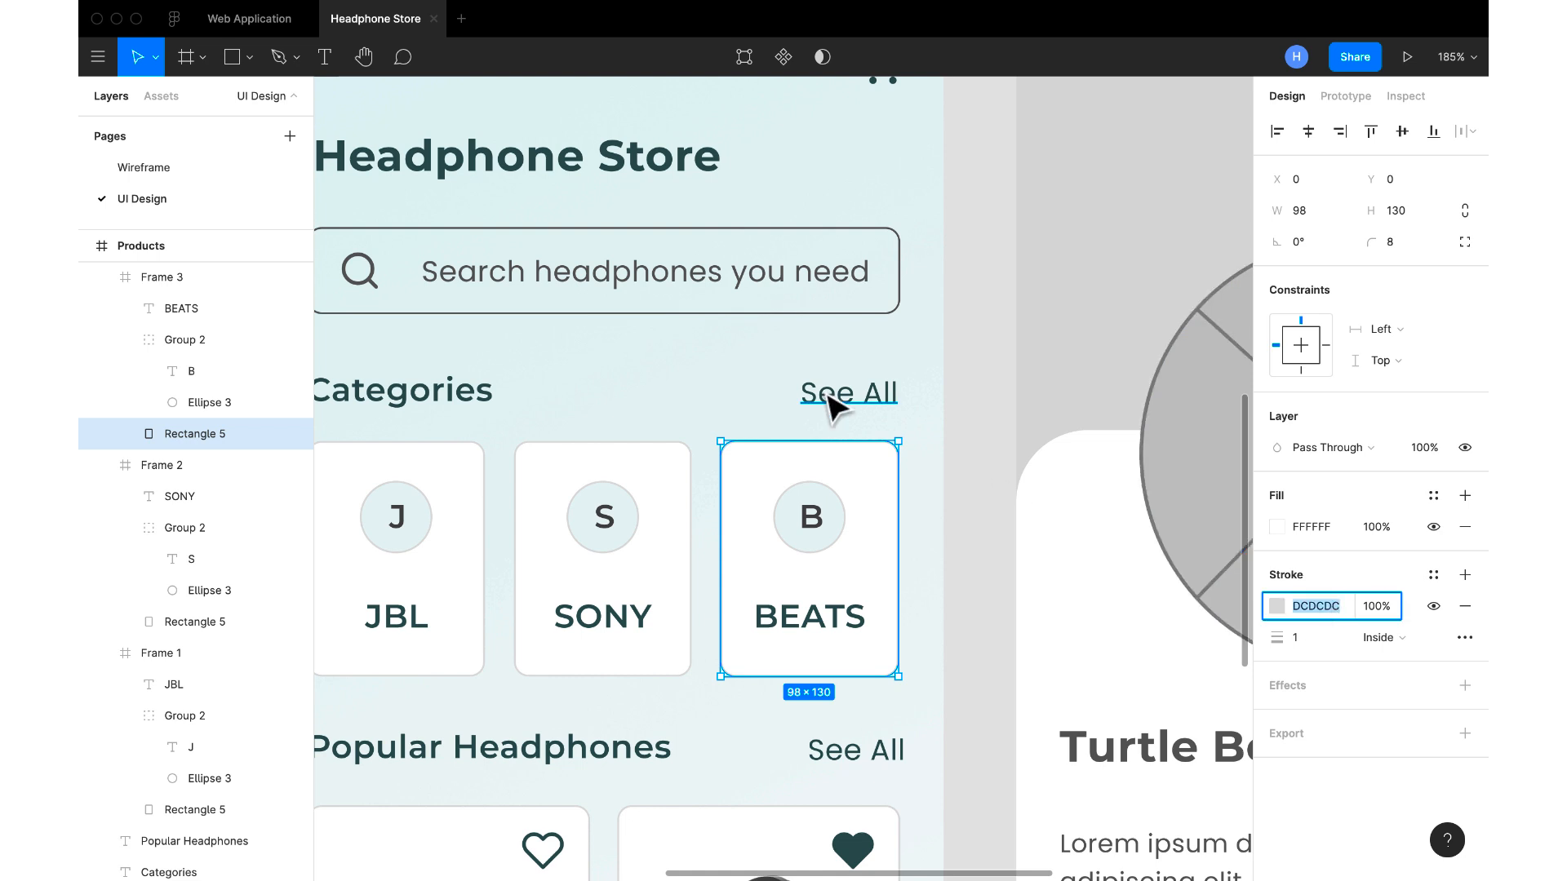
Try recolouring the Products screen's search placeholder text, search icon and box outline together to DCDCDC
click(816, 294)
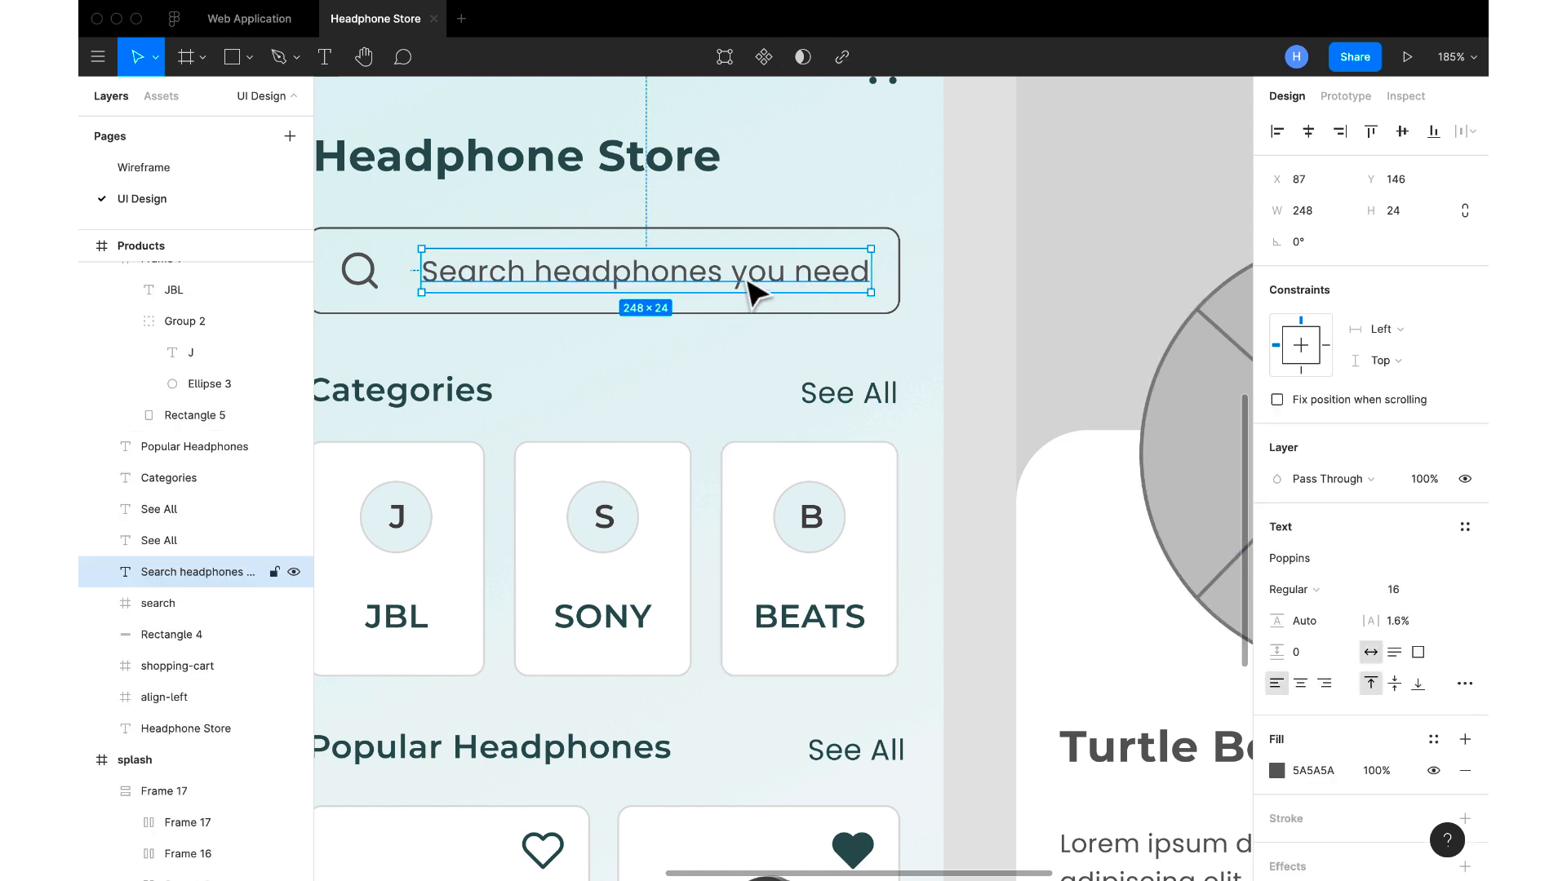
shift+click(363, 277)
shift+click(566, 245)
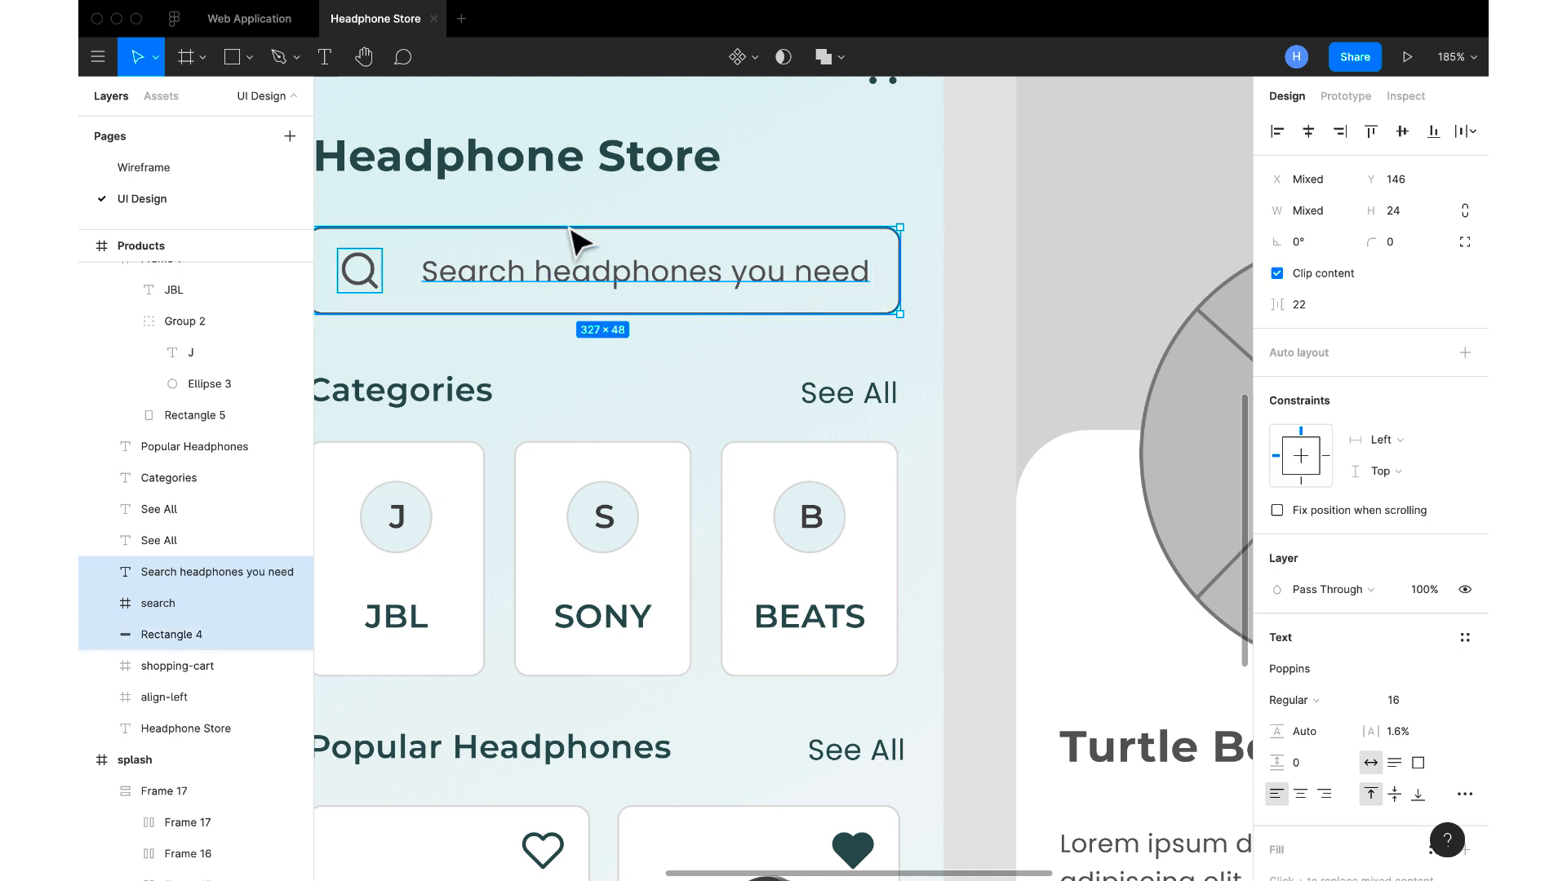
scroll(1315, 843, down, 5)
click(1322, 712)
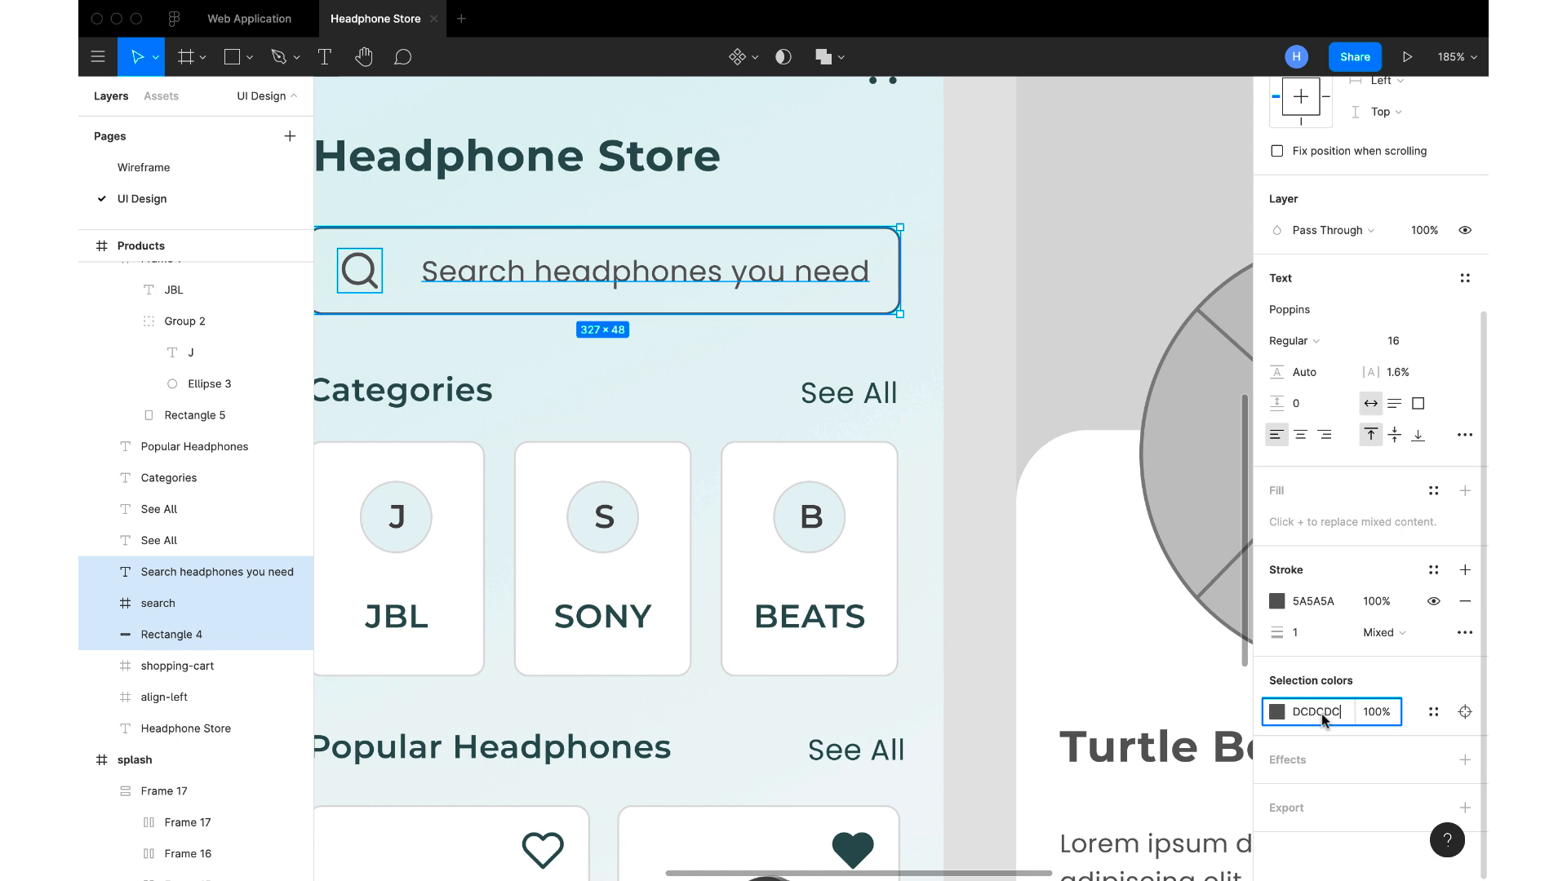
text(DCDCDC)
key(Return)
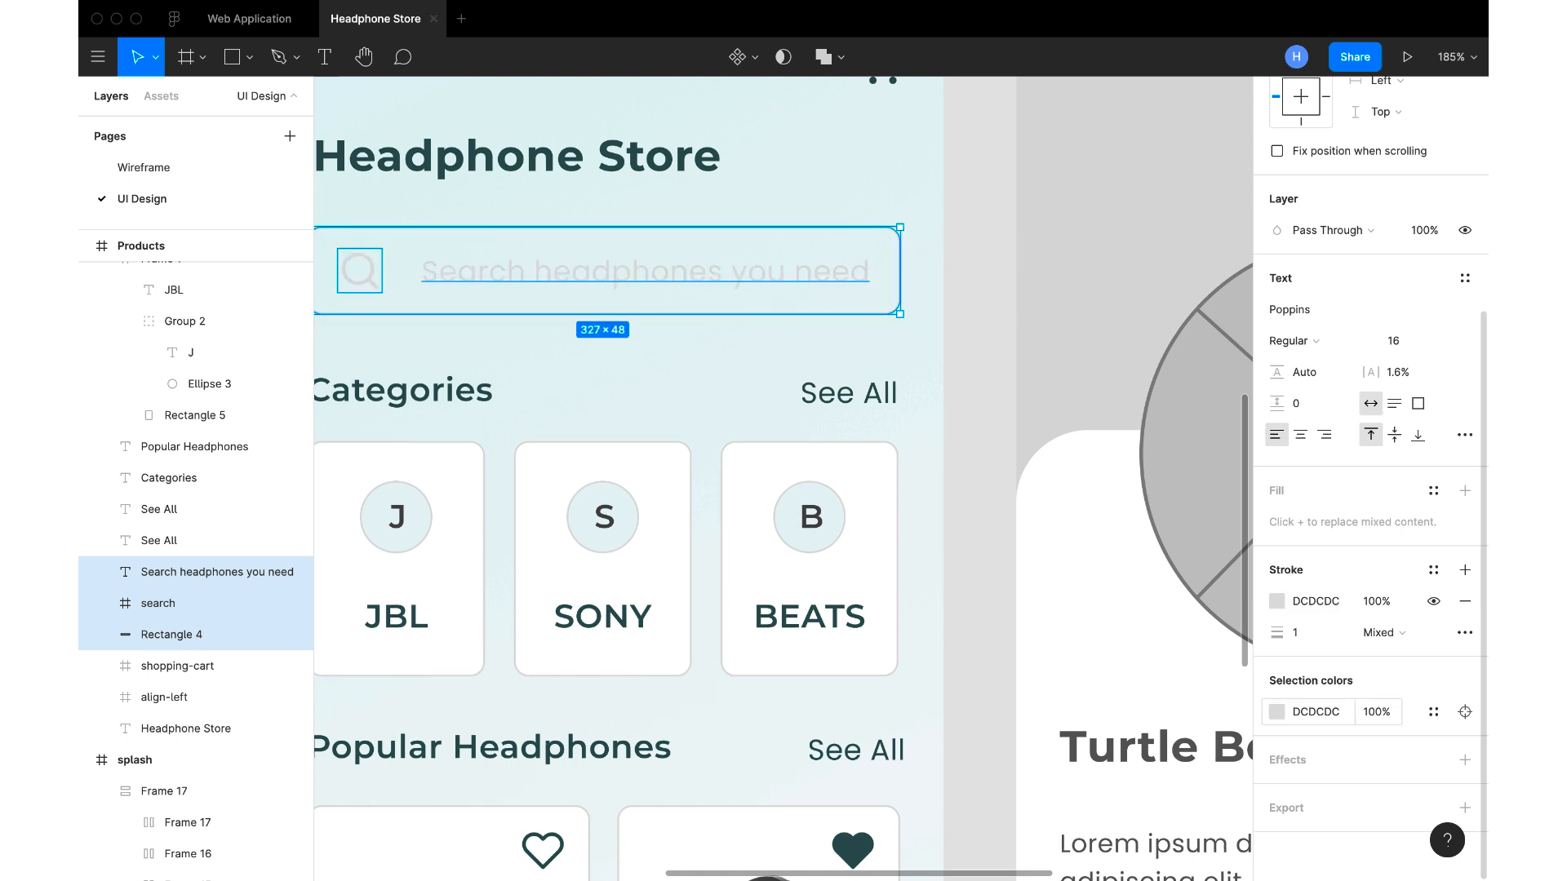
scroll(1056, 650, left, 3)
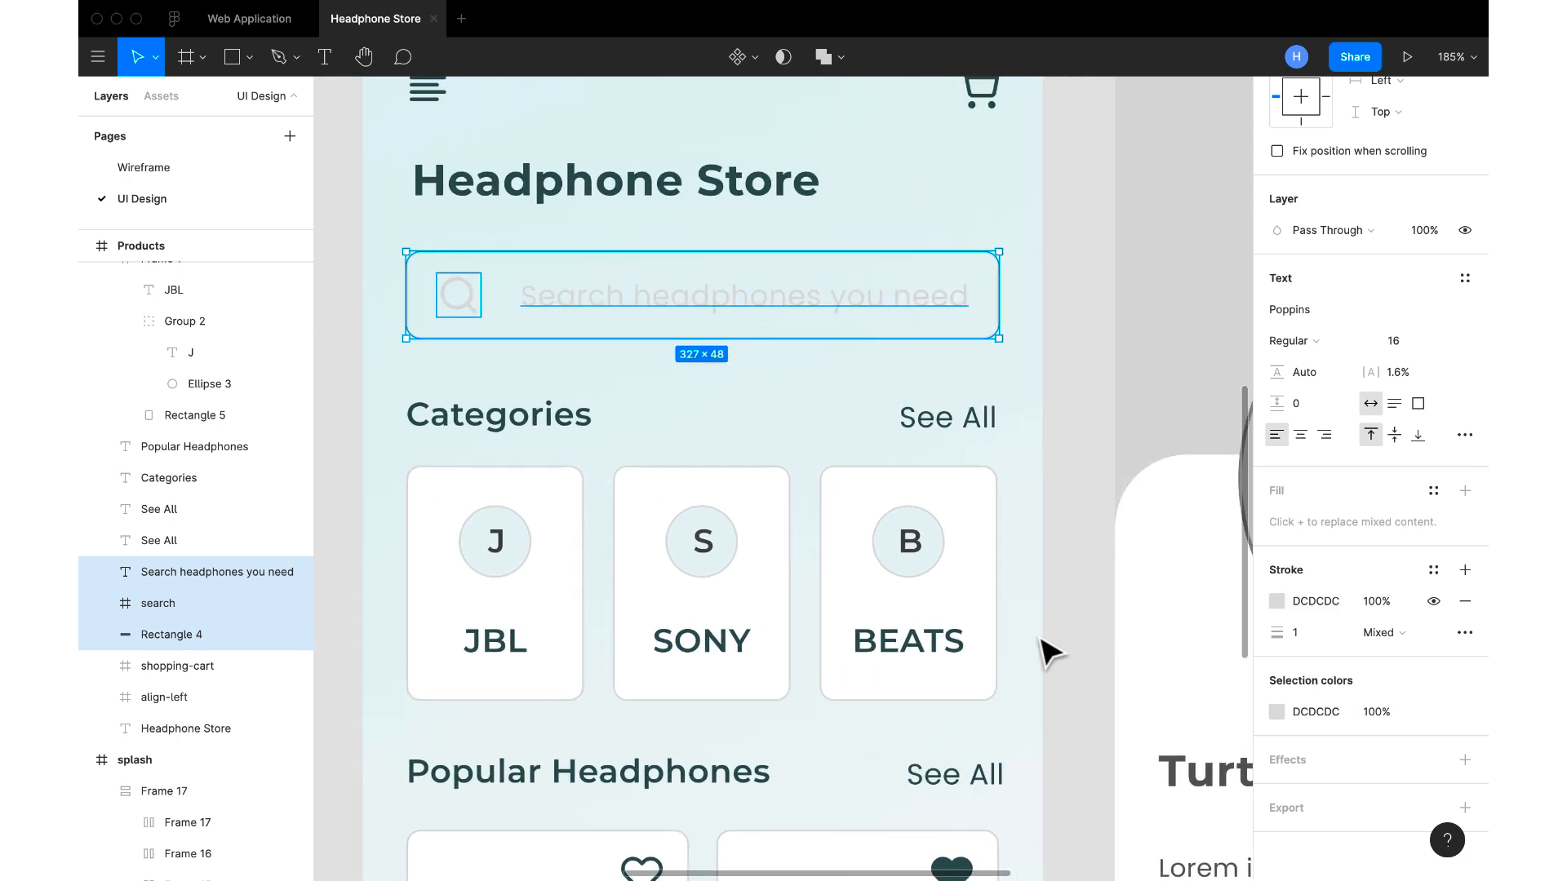
click(1121, 367)
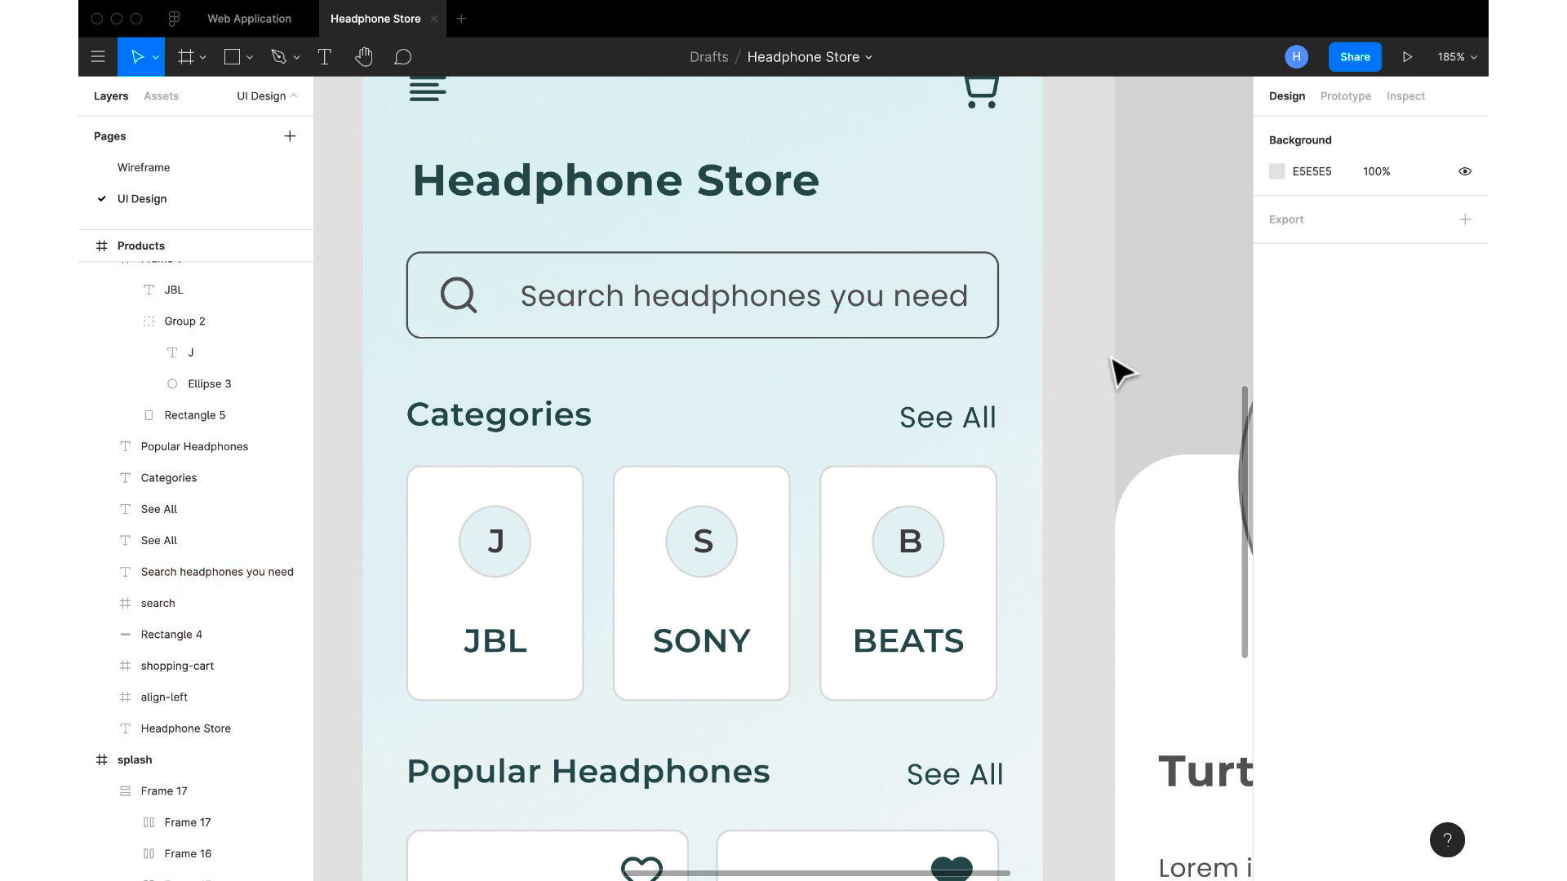
Sample the screen's background colour for the search box outline and darken the outline to BFCCCC
click(855, 338)
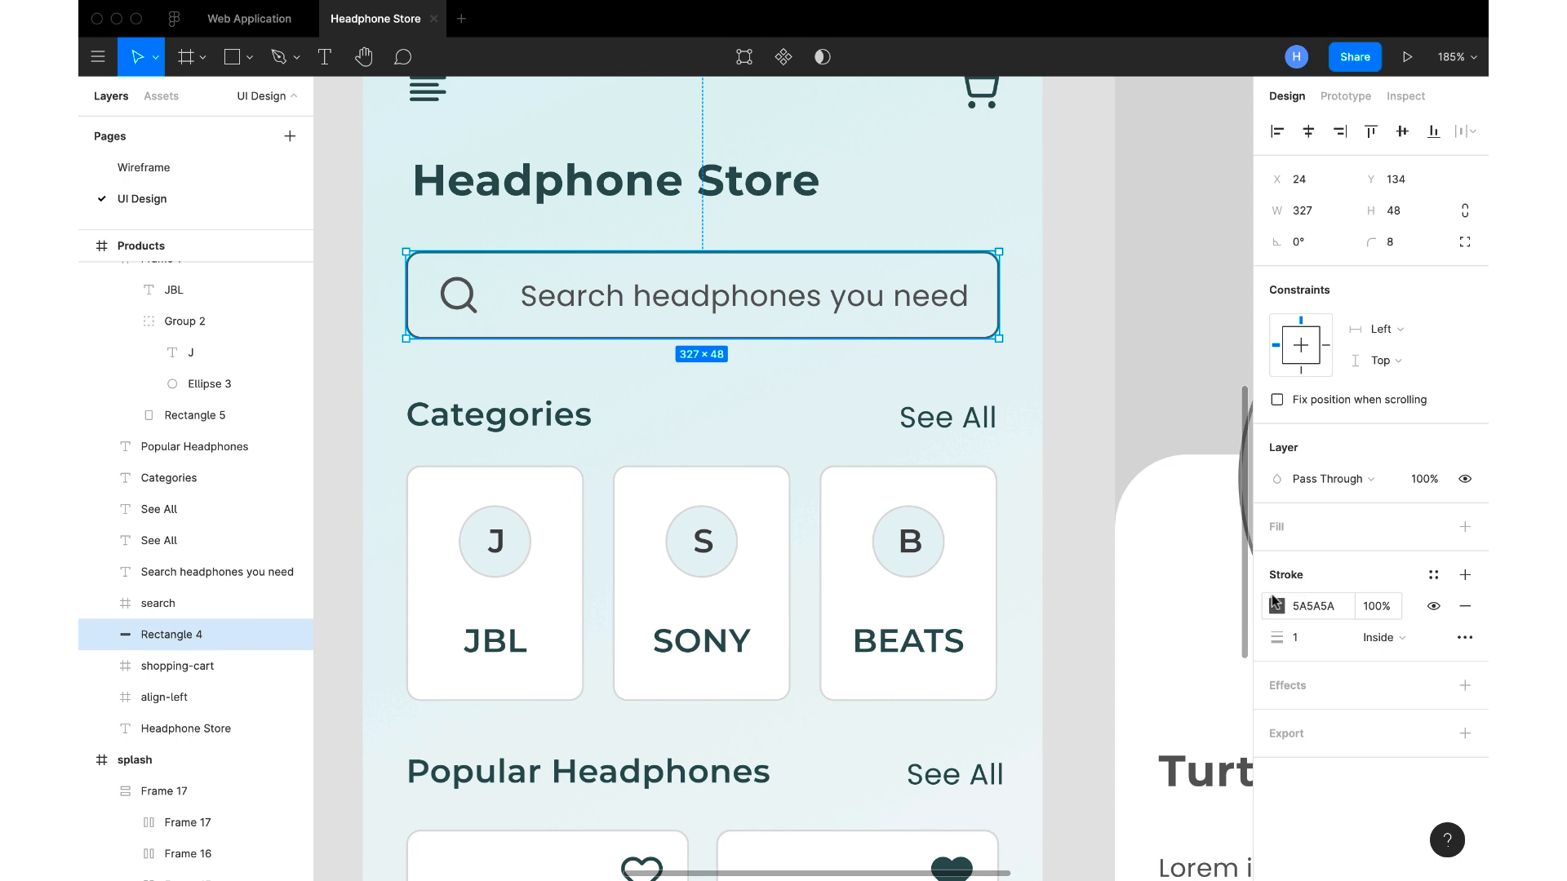
click(1277, 606)
click(1047, 665)
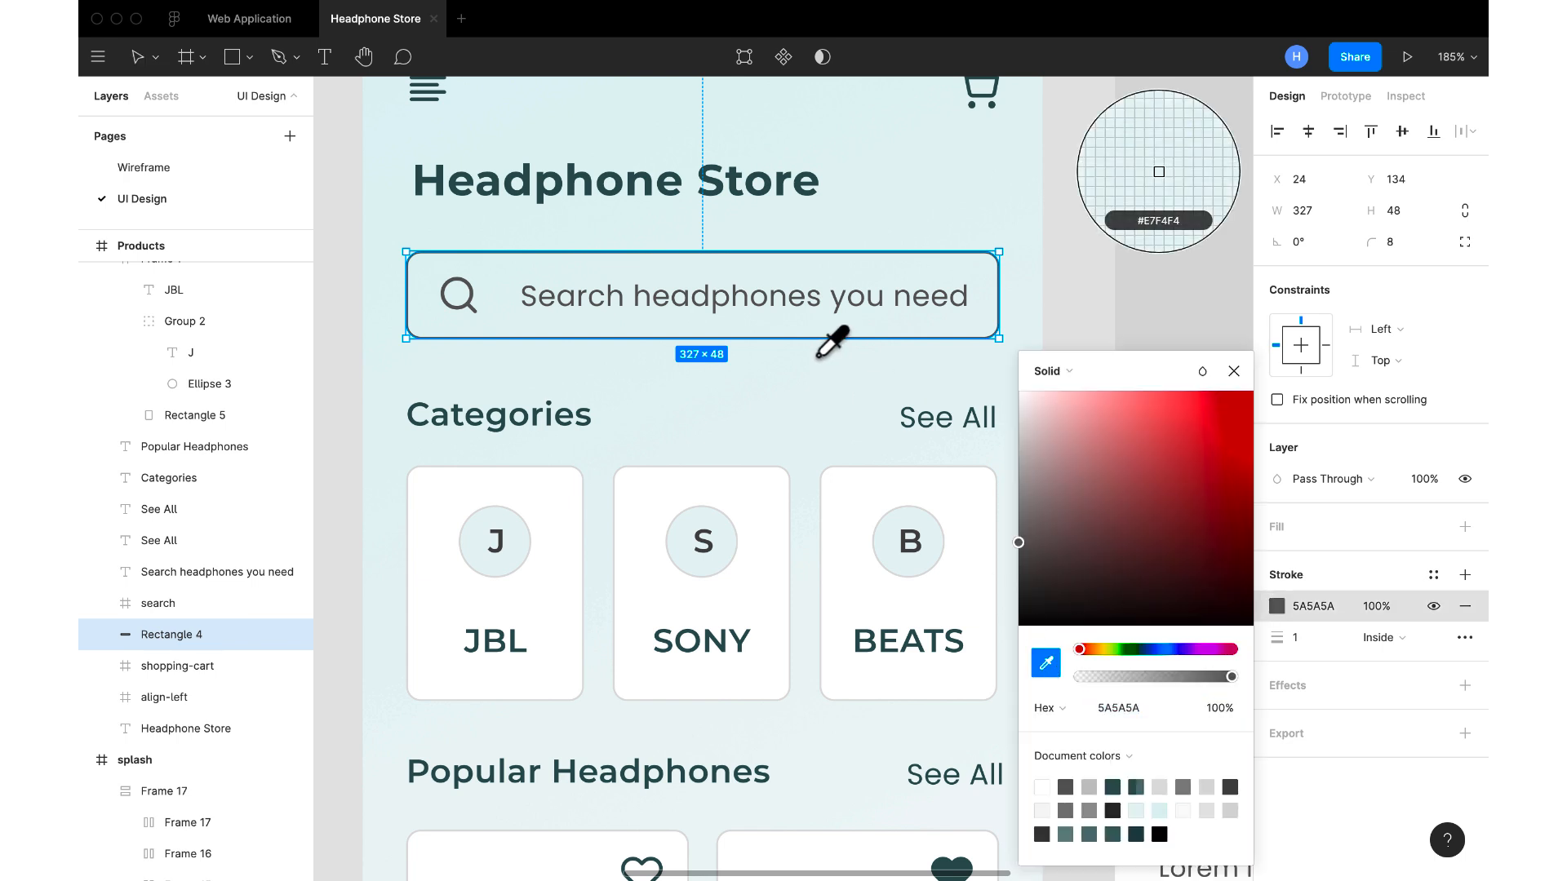
click(815, 359)
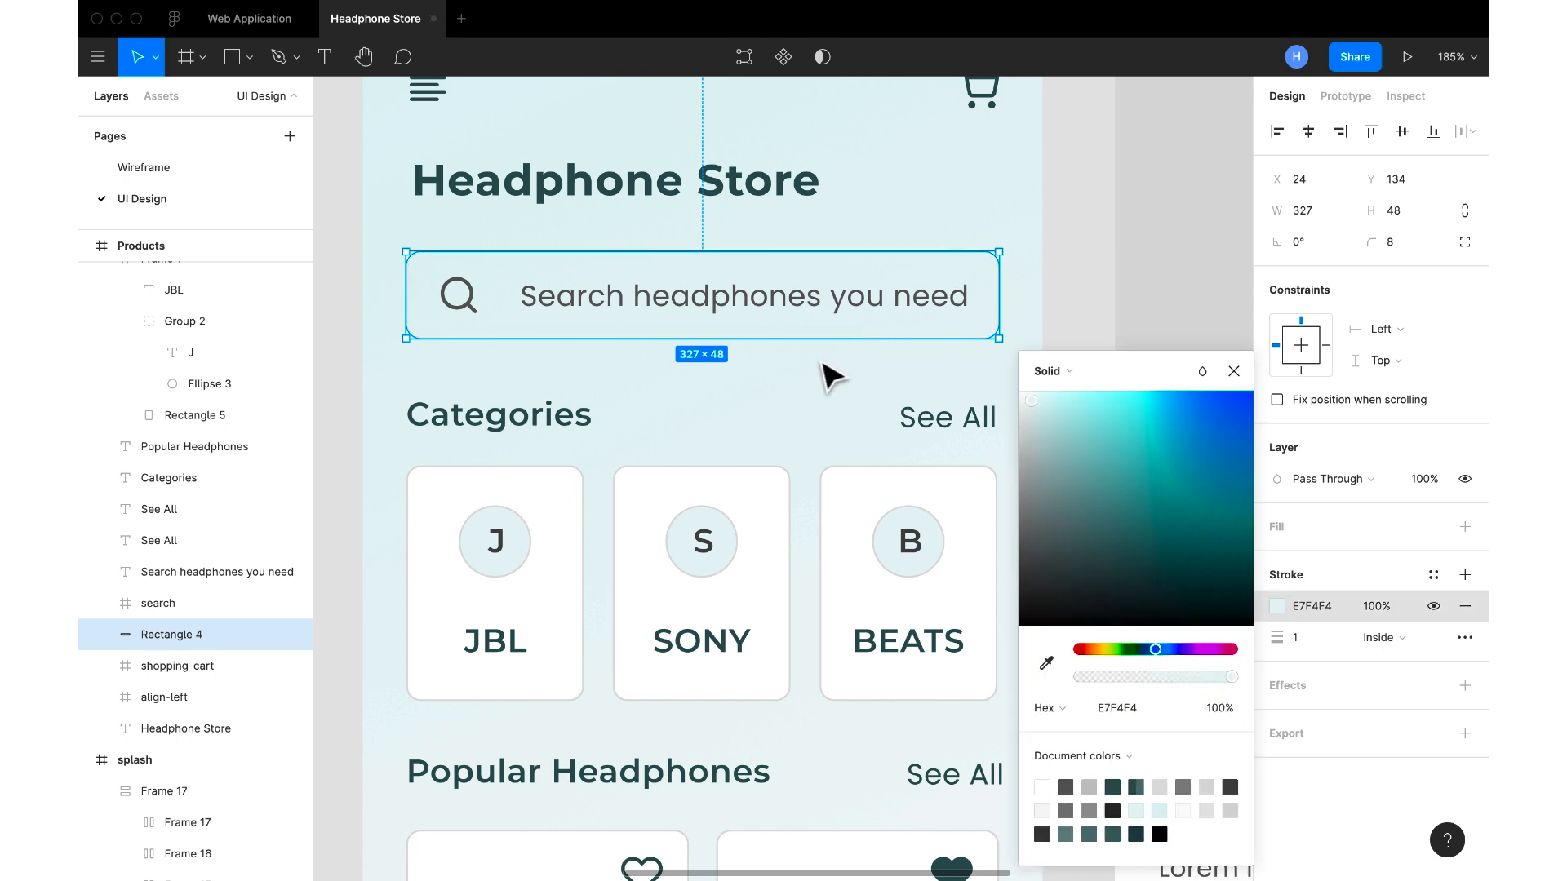
click(1234, 372)
click(1330, 612)
text(B5C2C2)
key(Return)
text(BFCCCC)
key(Return)
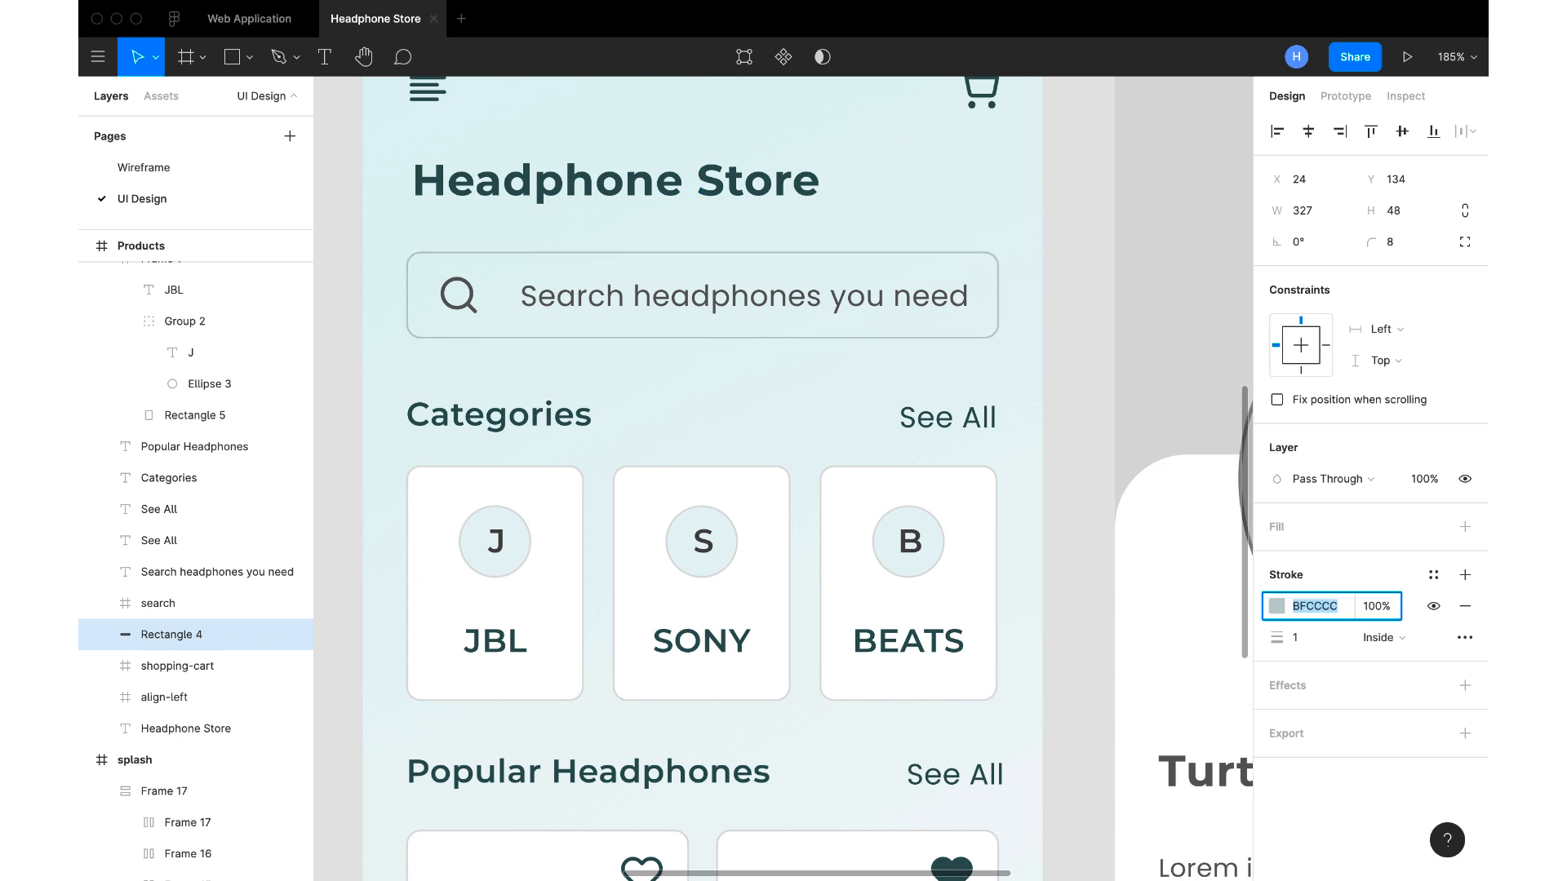
Copy the search box outline's colour BFCCCC onto the search icon and placeholder text
click(811, 311)
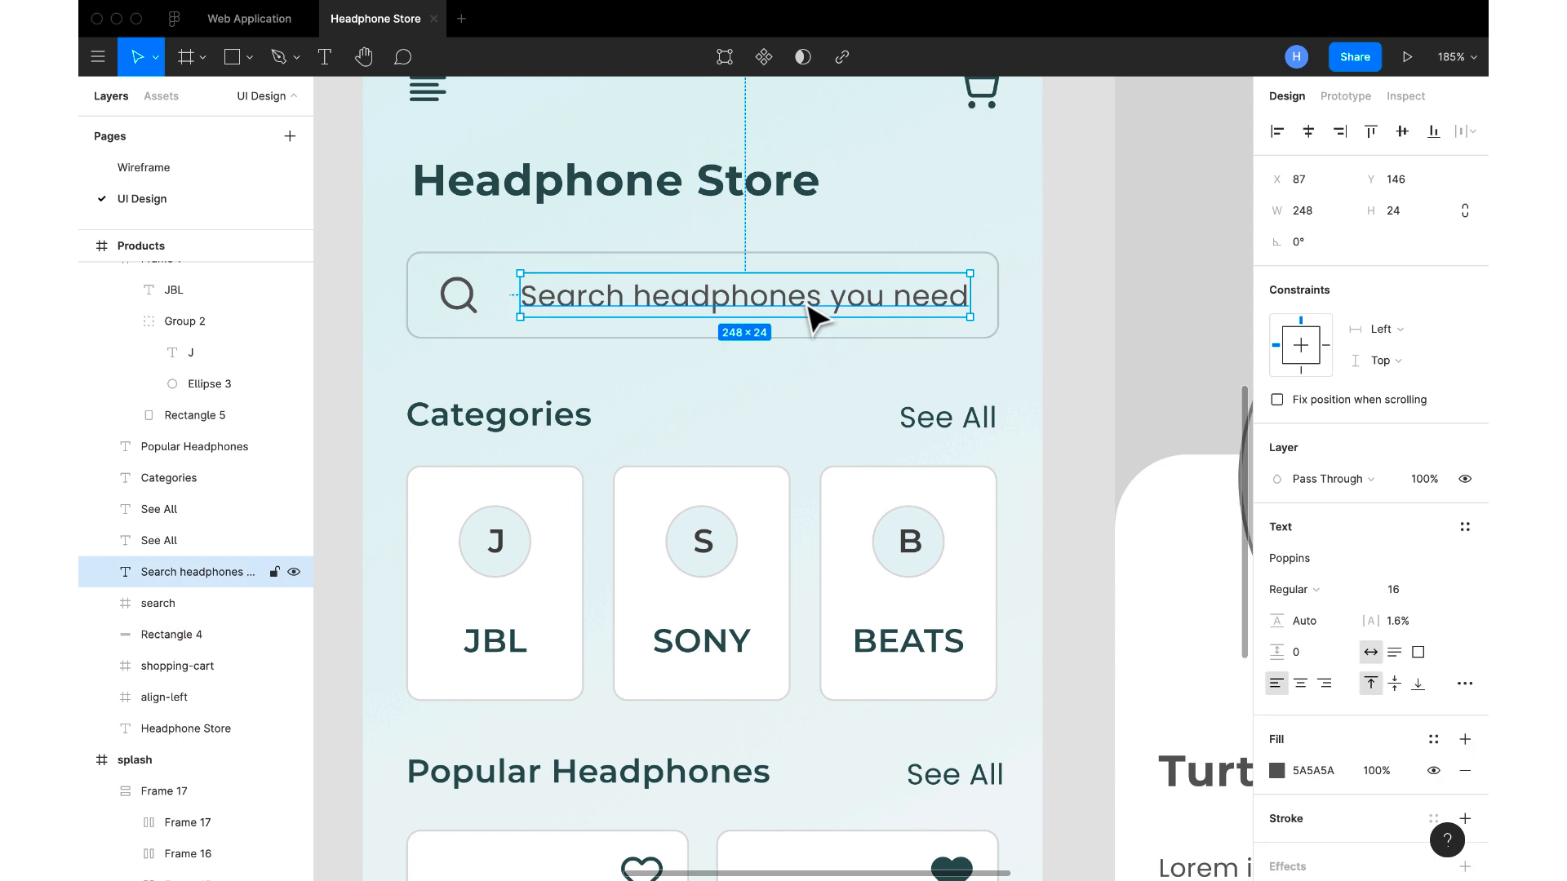
click(820, 335)
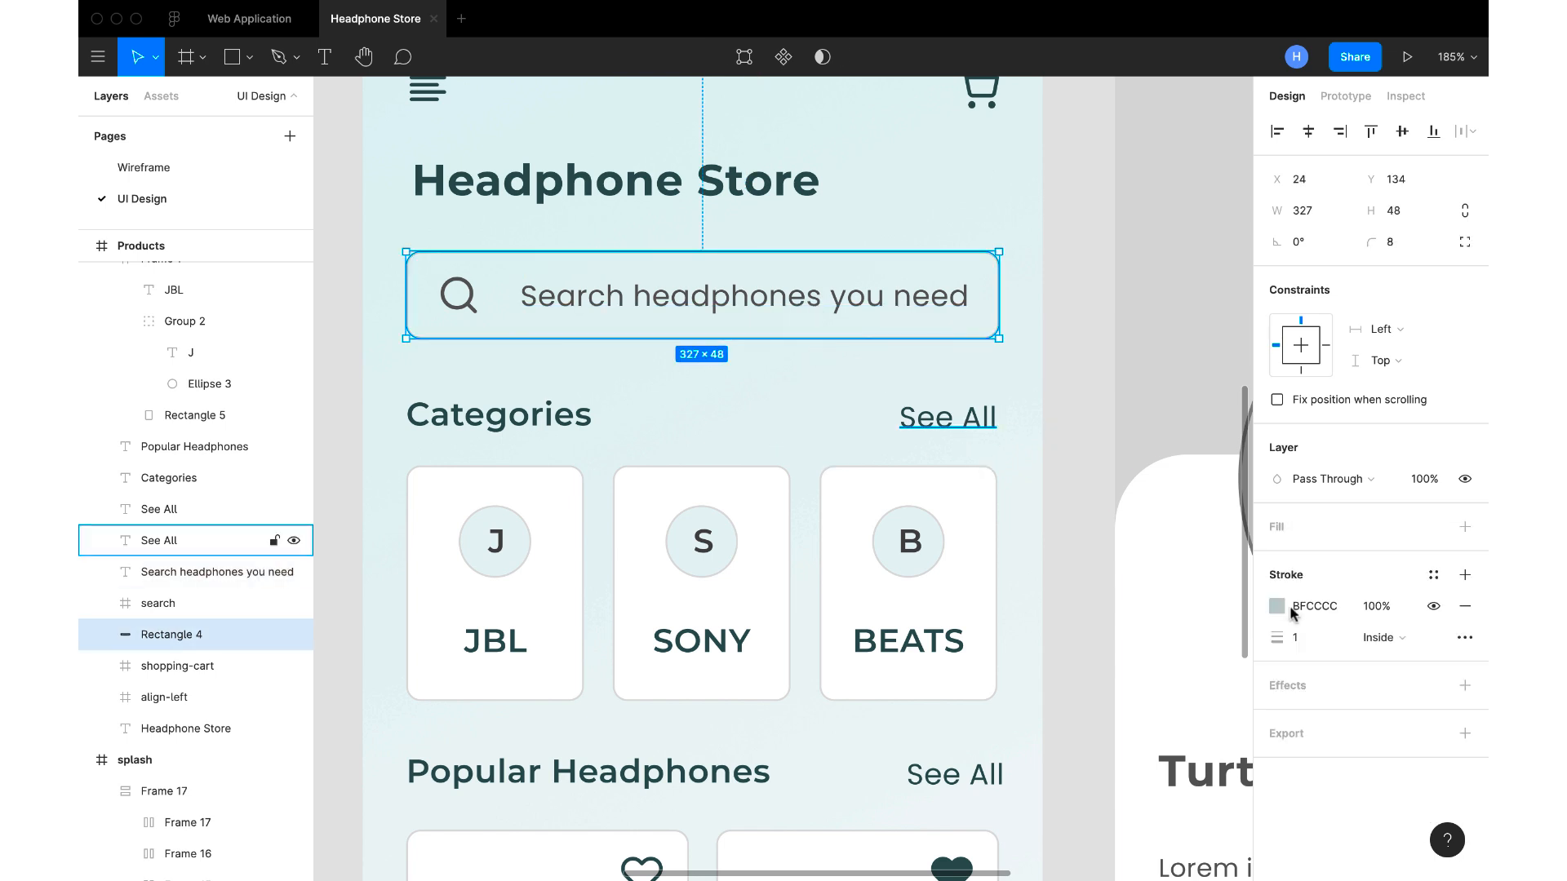
click(1319, 612)
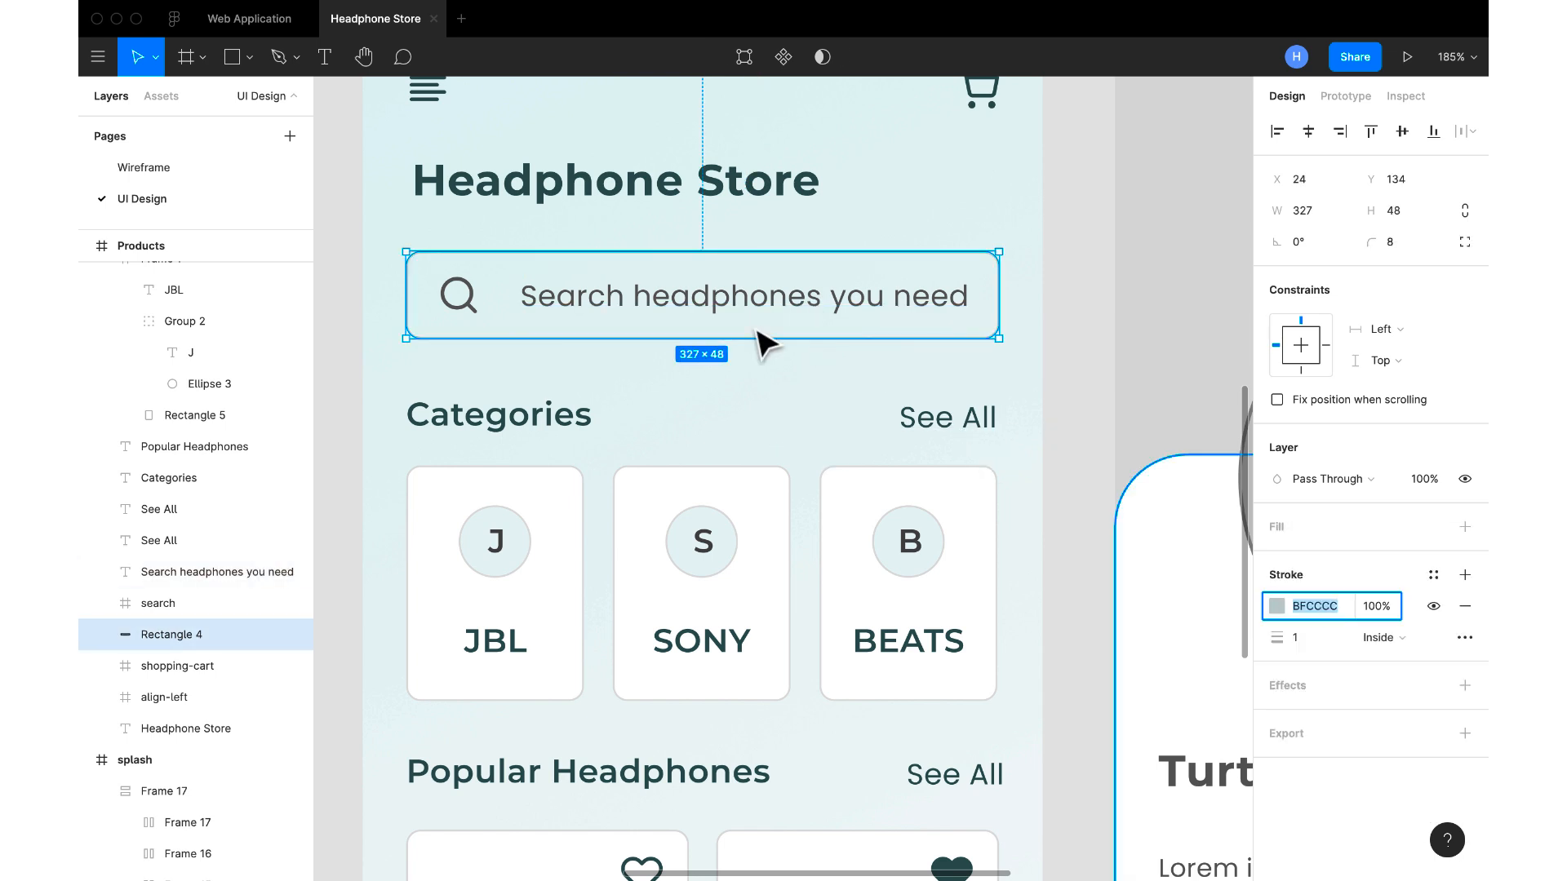
click(702, 307)
shift+click(459, 295)
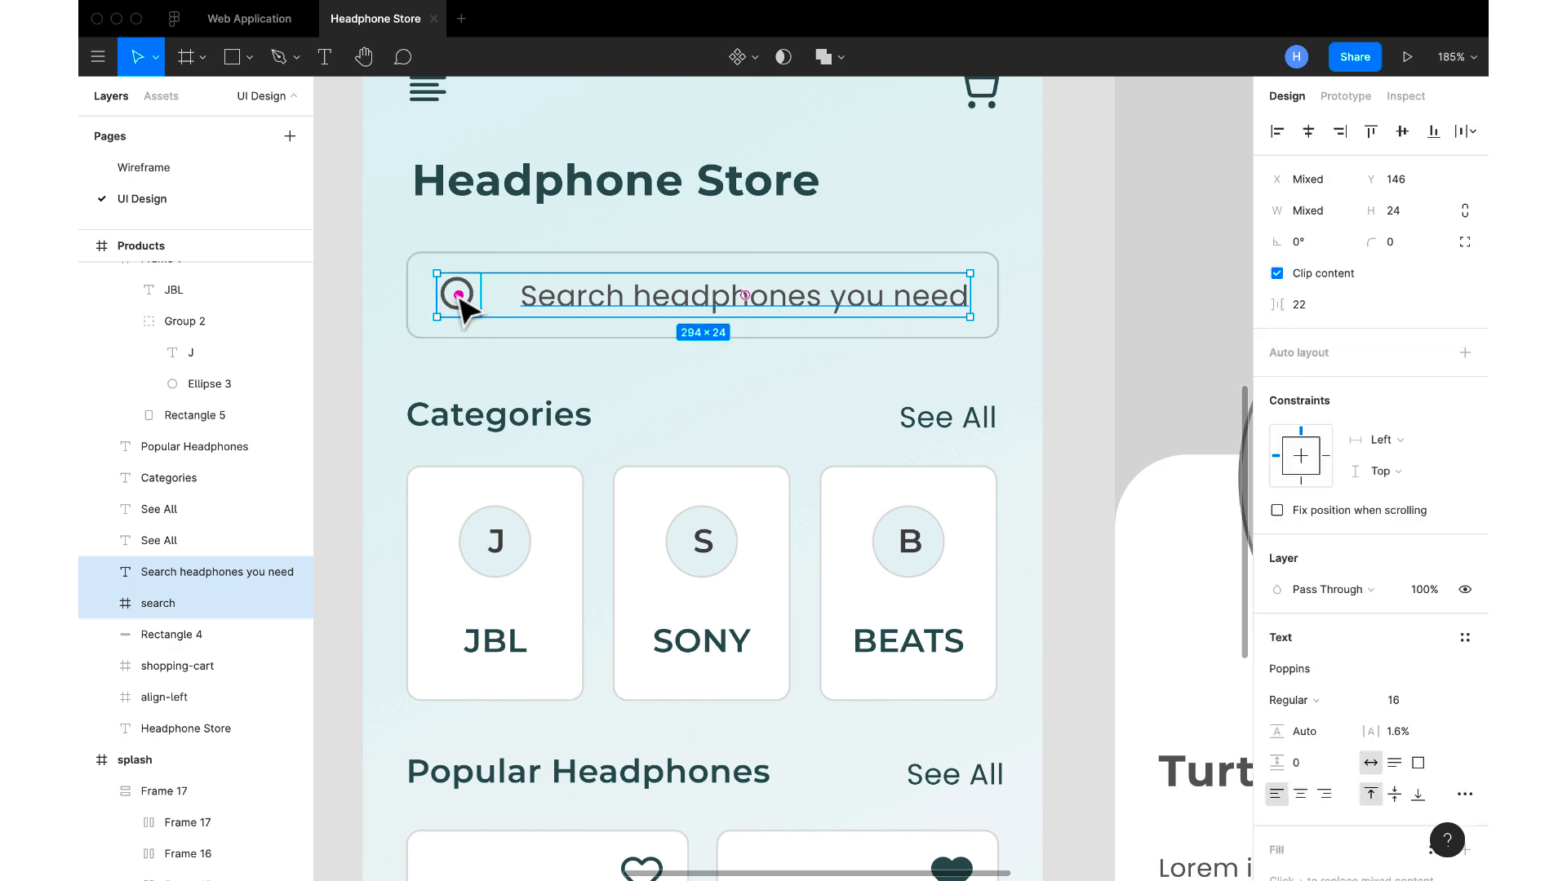
scroll(1321, 709, down, 4)
click(1321, 712)
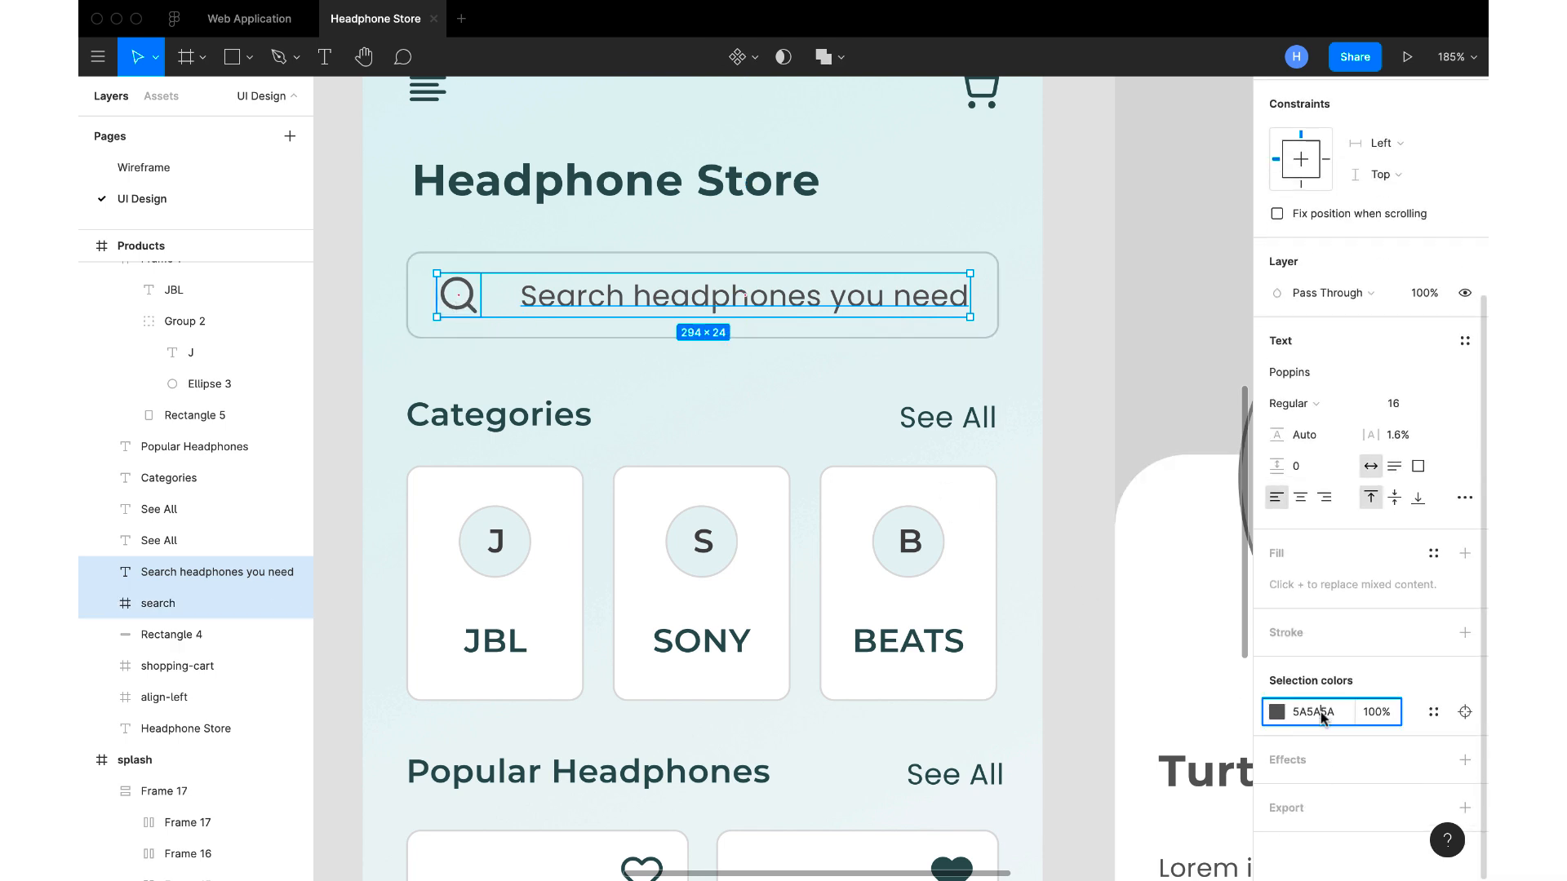
text(BFCCCC)
key(Return)
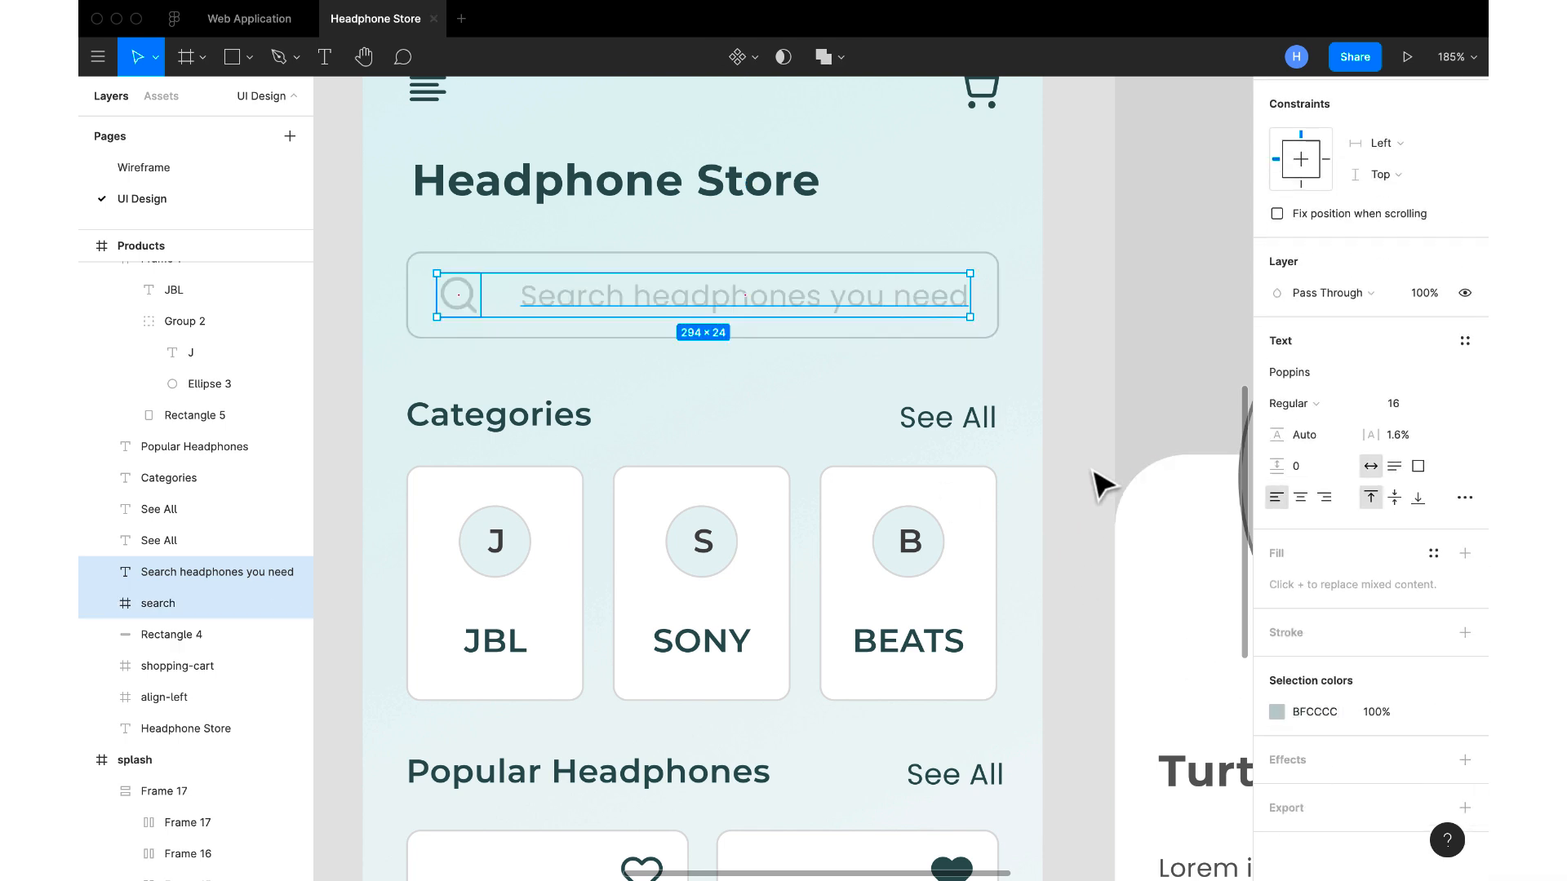
click(1096, 480)
Darken the search placeholder text to 97A4A4 and give the search icon the same colour
scroll(1098, 482, down, 2)
scroll(1097, 482, down, 2)
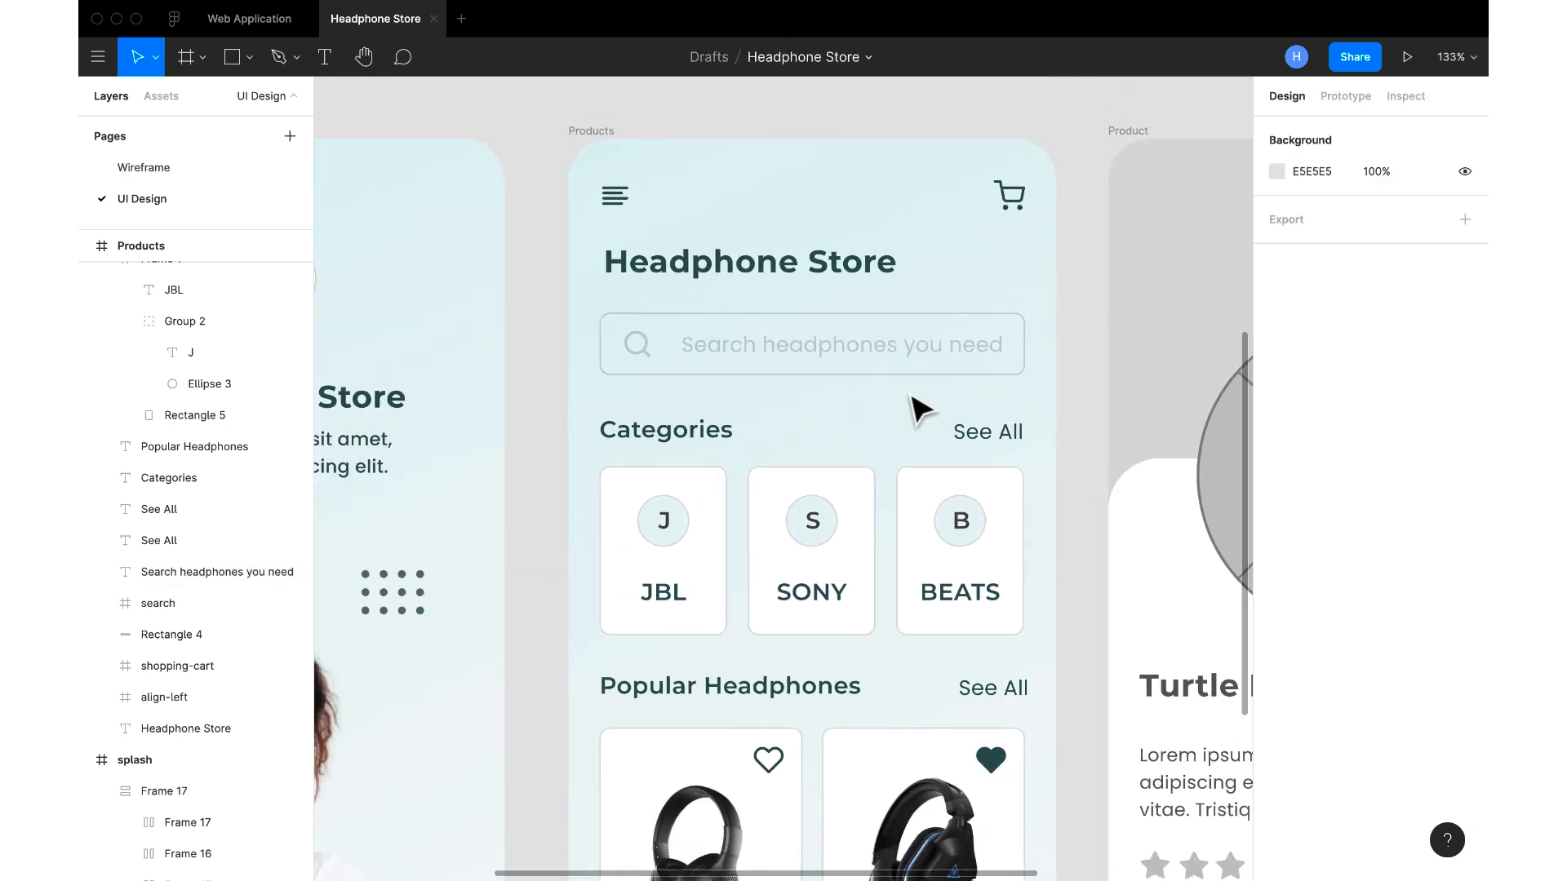
click(854, 353)
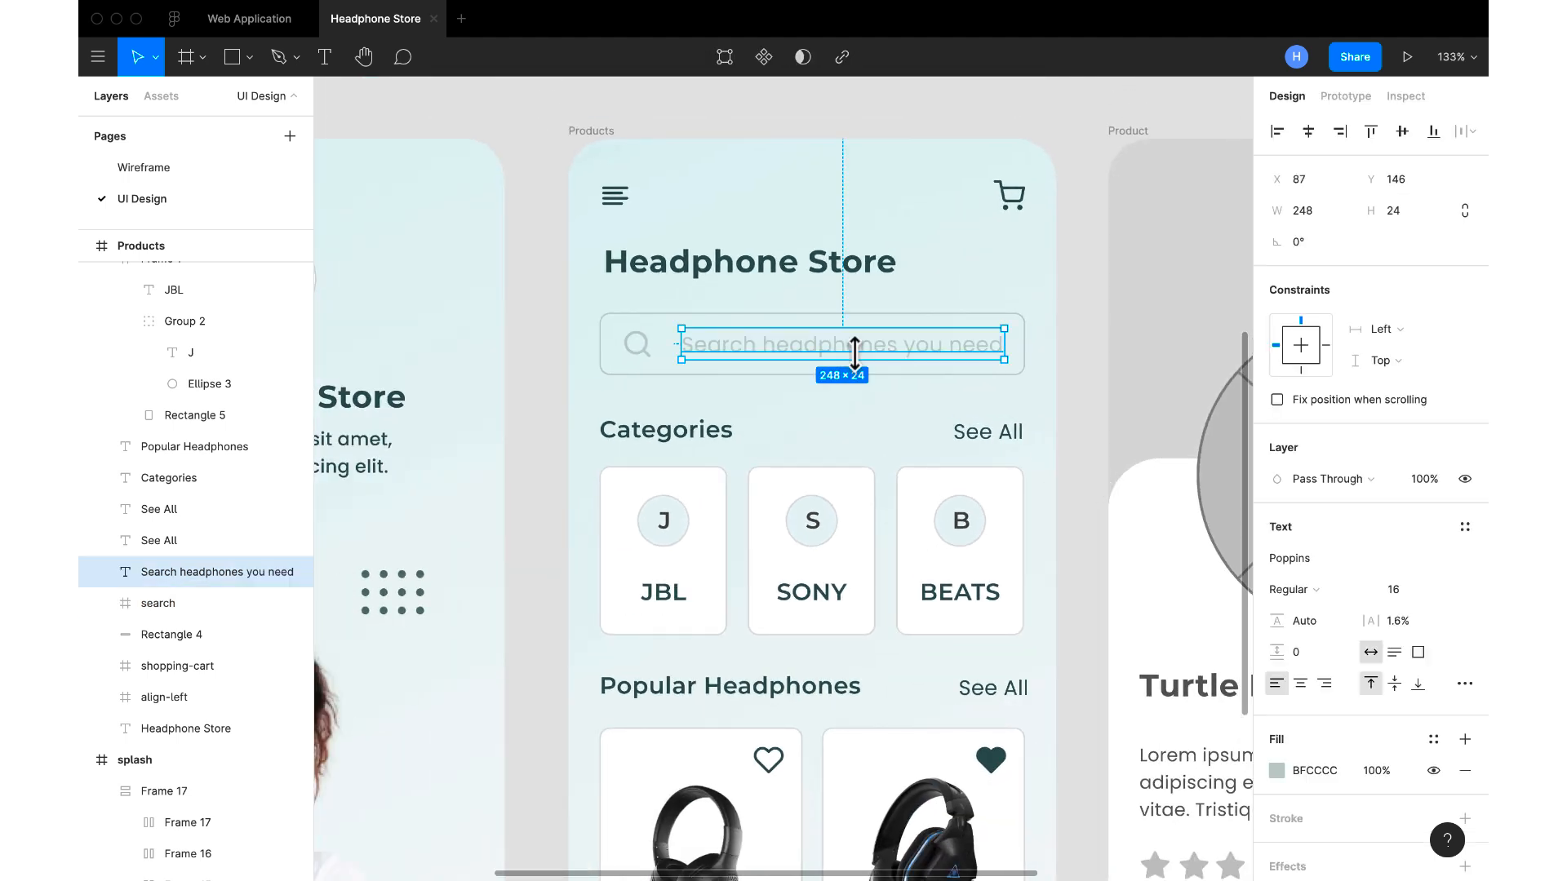
click(1338, 772)
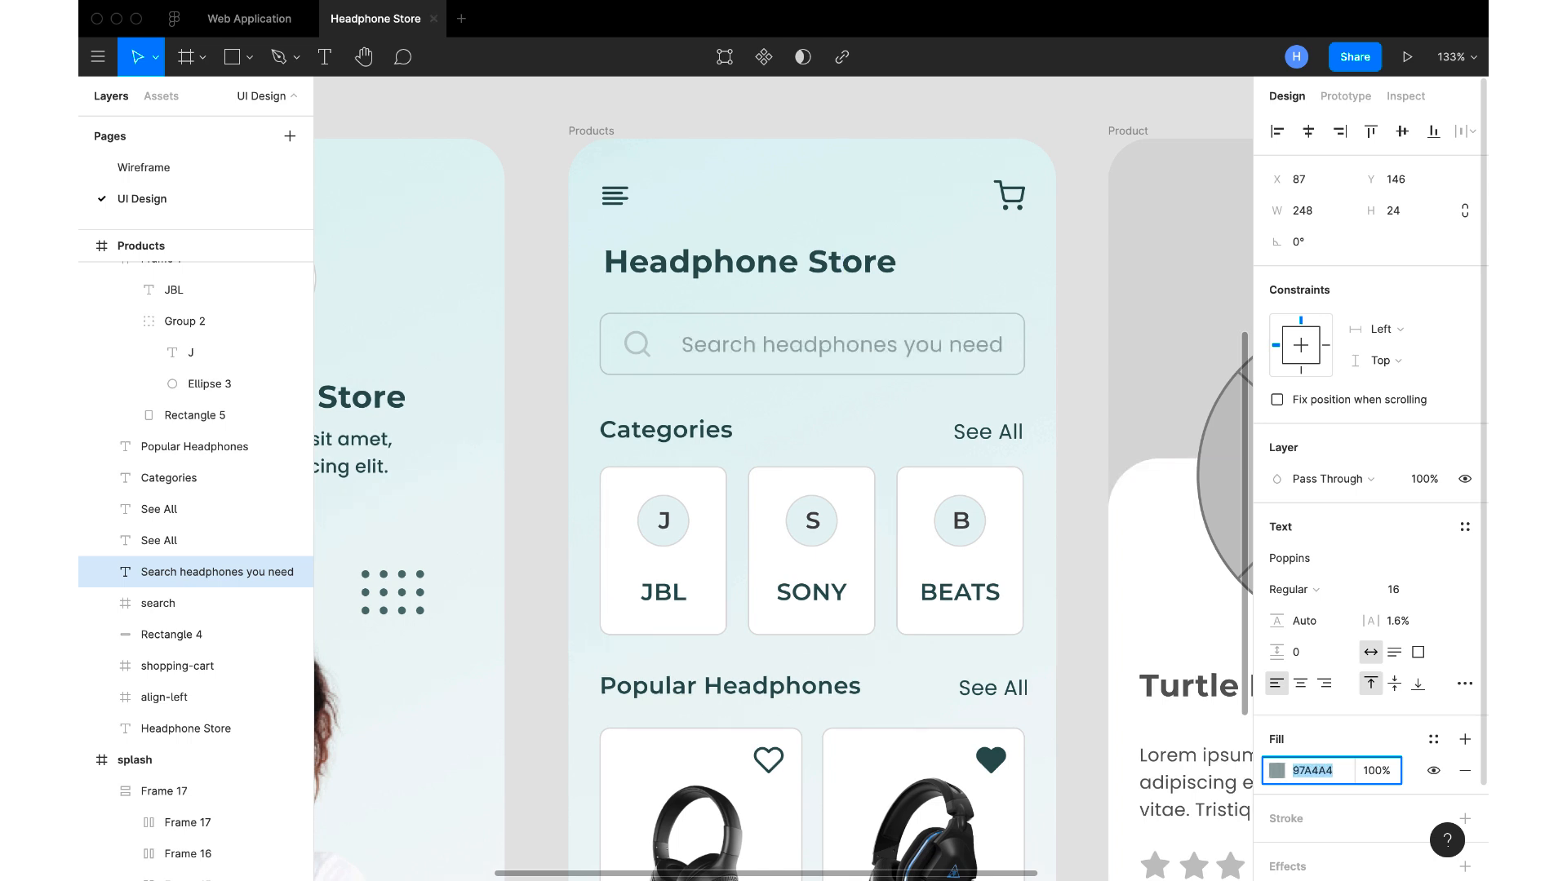
click(636, 344)
scroll(1315, 746, down, 2)
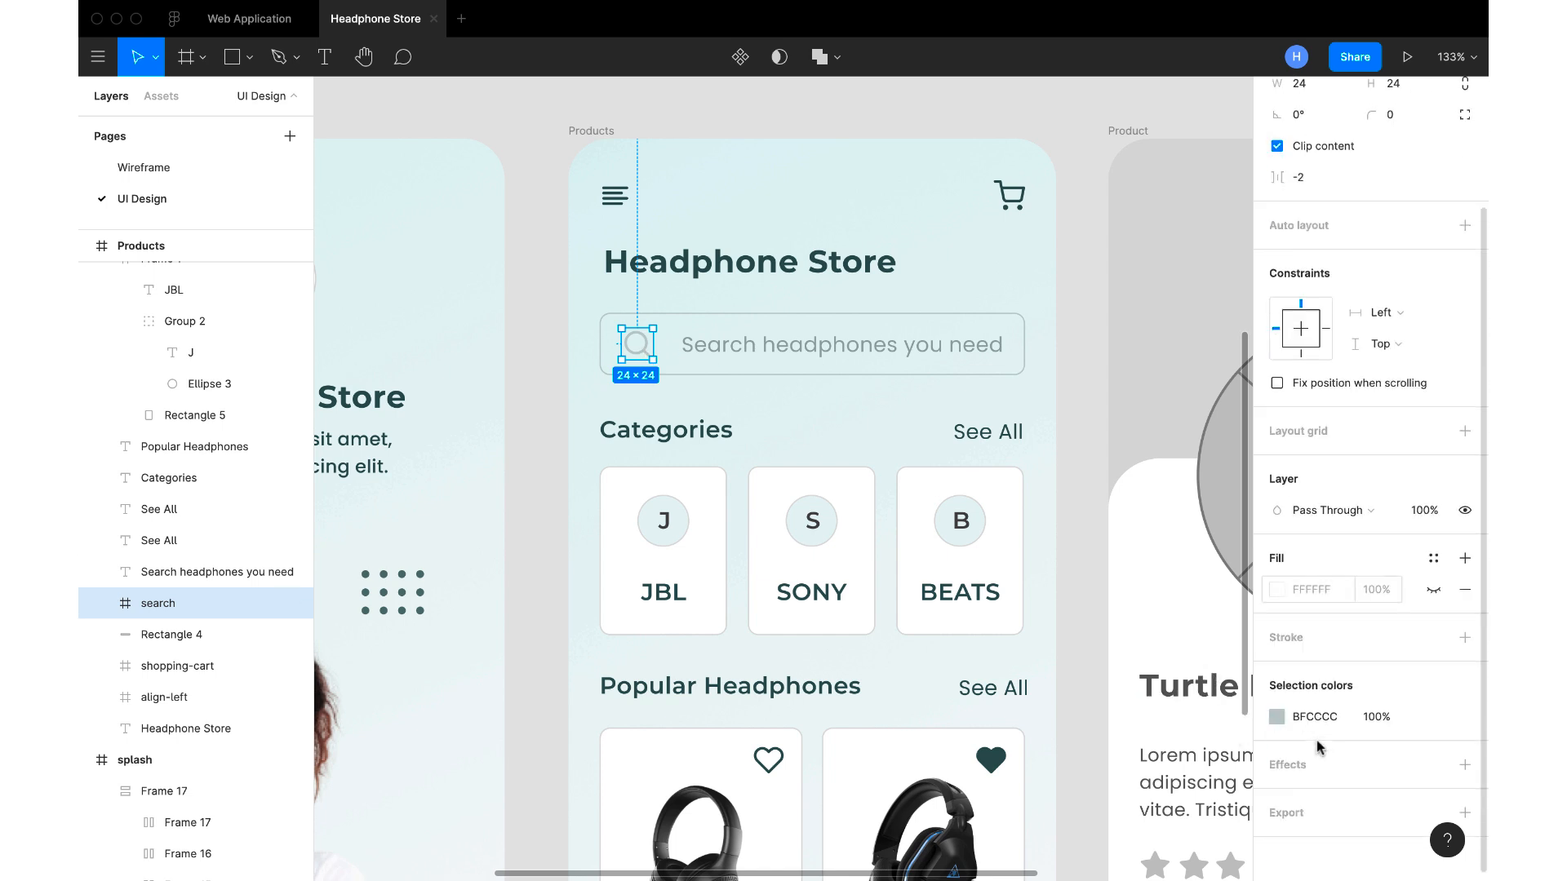
key(Return)
click(1091, 409)
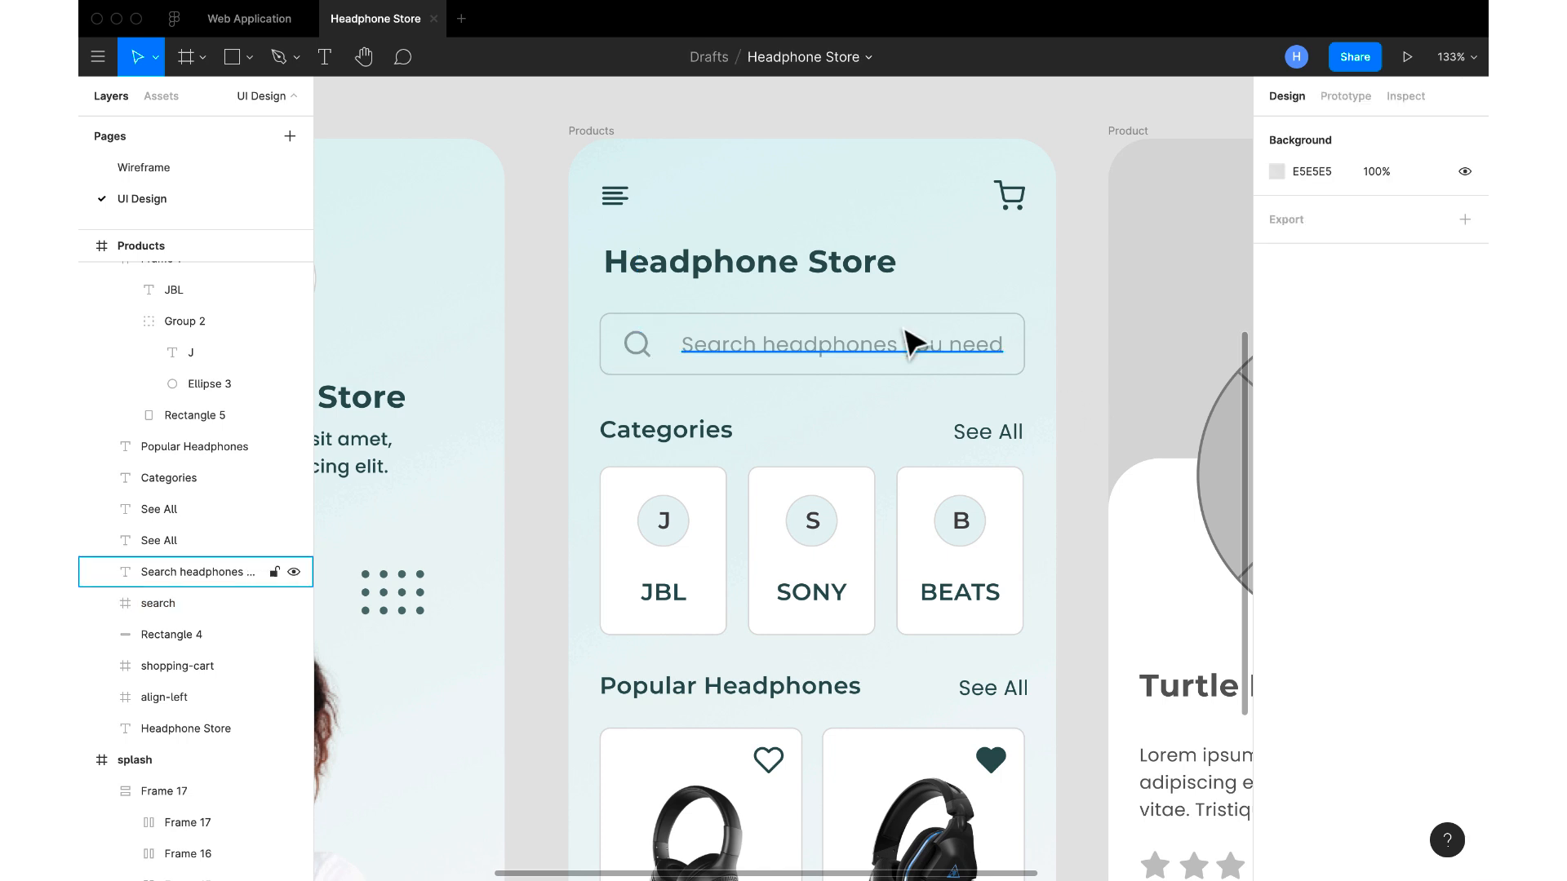
Check the gap between the search icon and placeholder text, and shift the text left to X 81
click(852, 356)
key(alt)
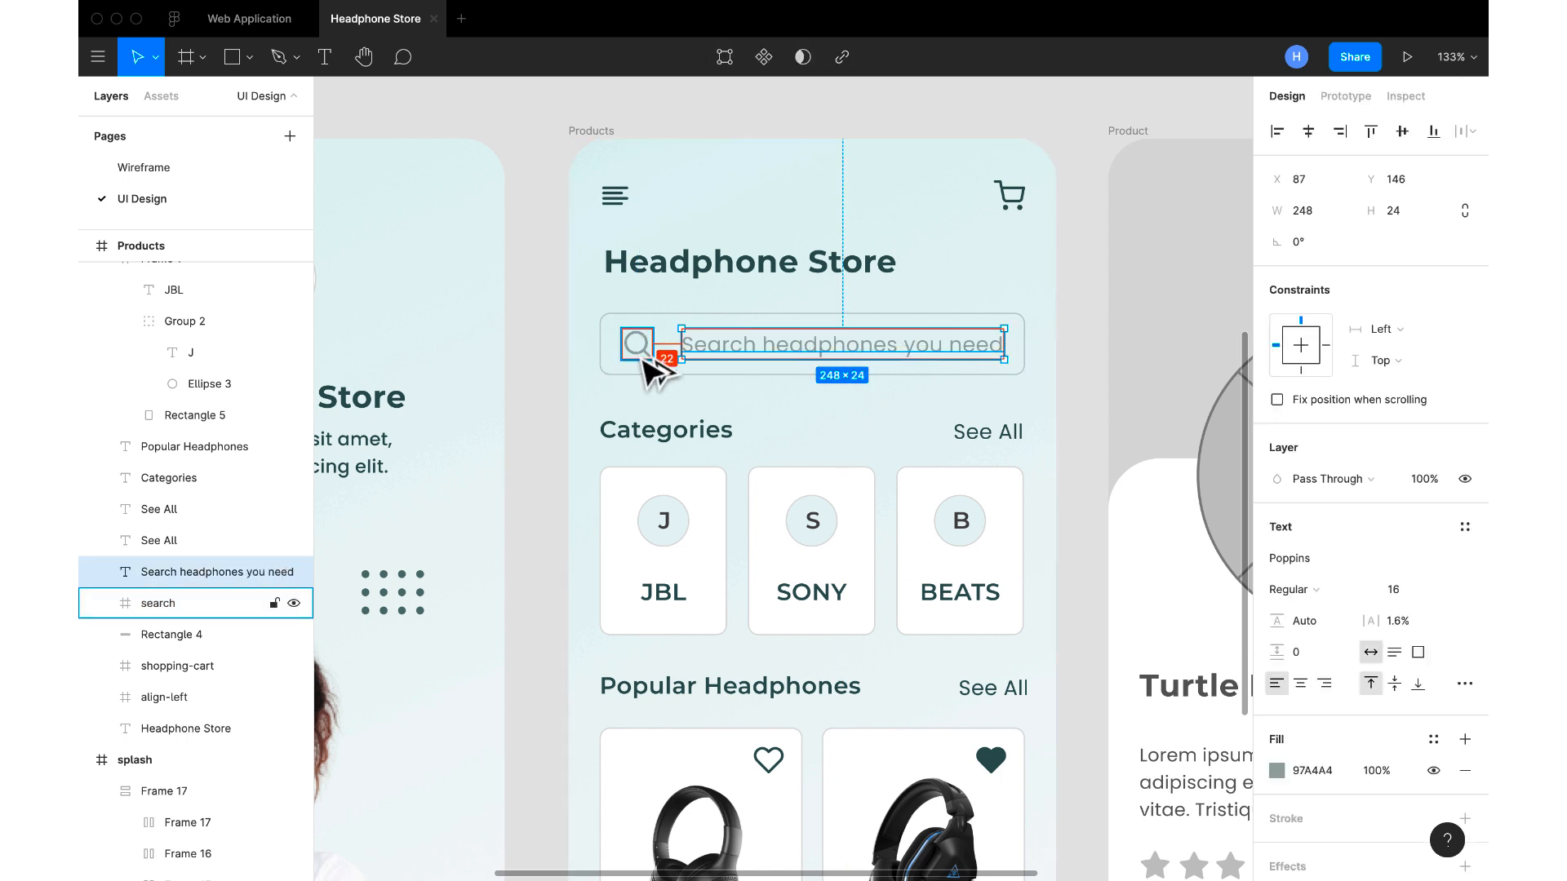
key(Left)
key(Left)
key(Left)
key(Left)
key(Left)
key(Left)
key(Left)
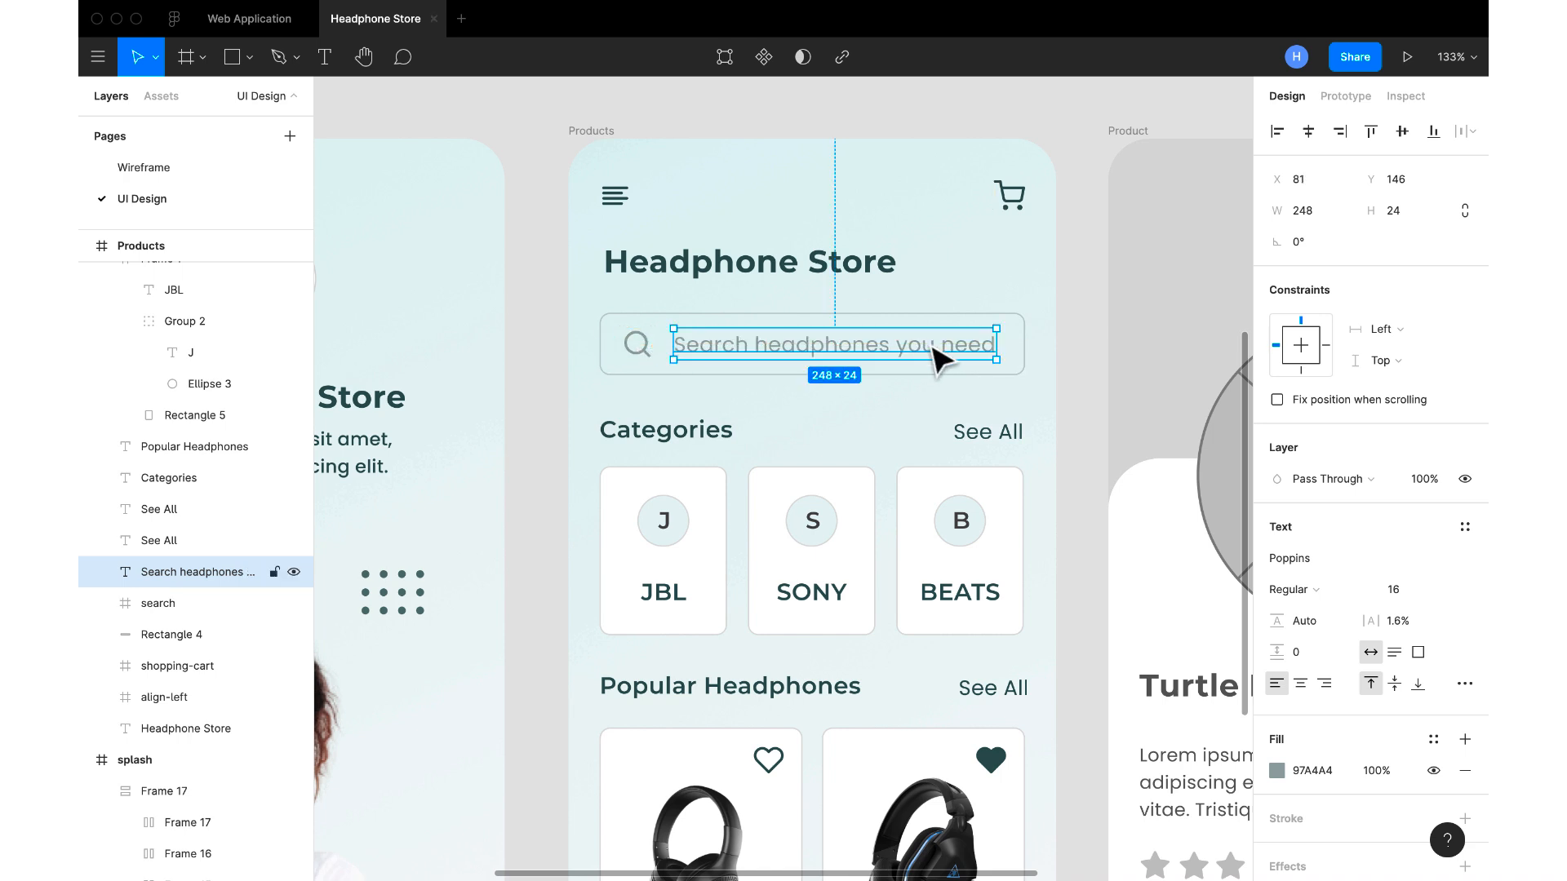
click(1090, 380)
Wrap the search icon, placeholder text and box outline in one frame and raise it to Y 133
click(930, 347)
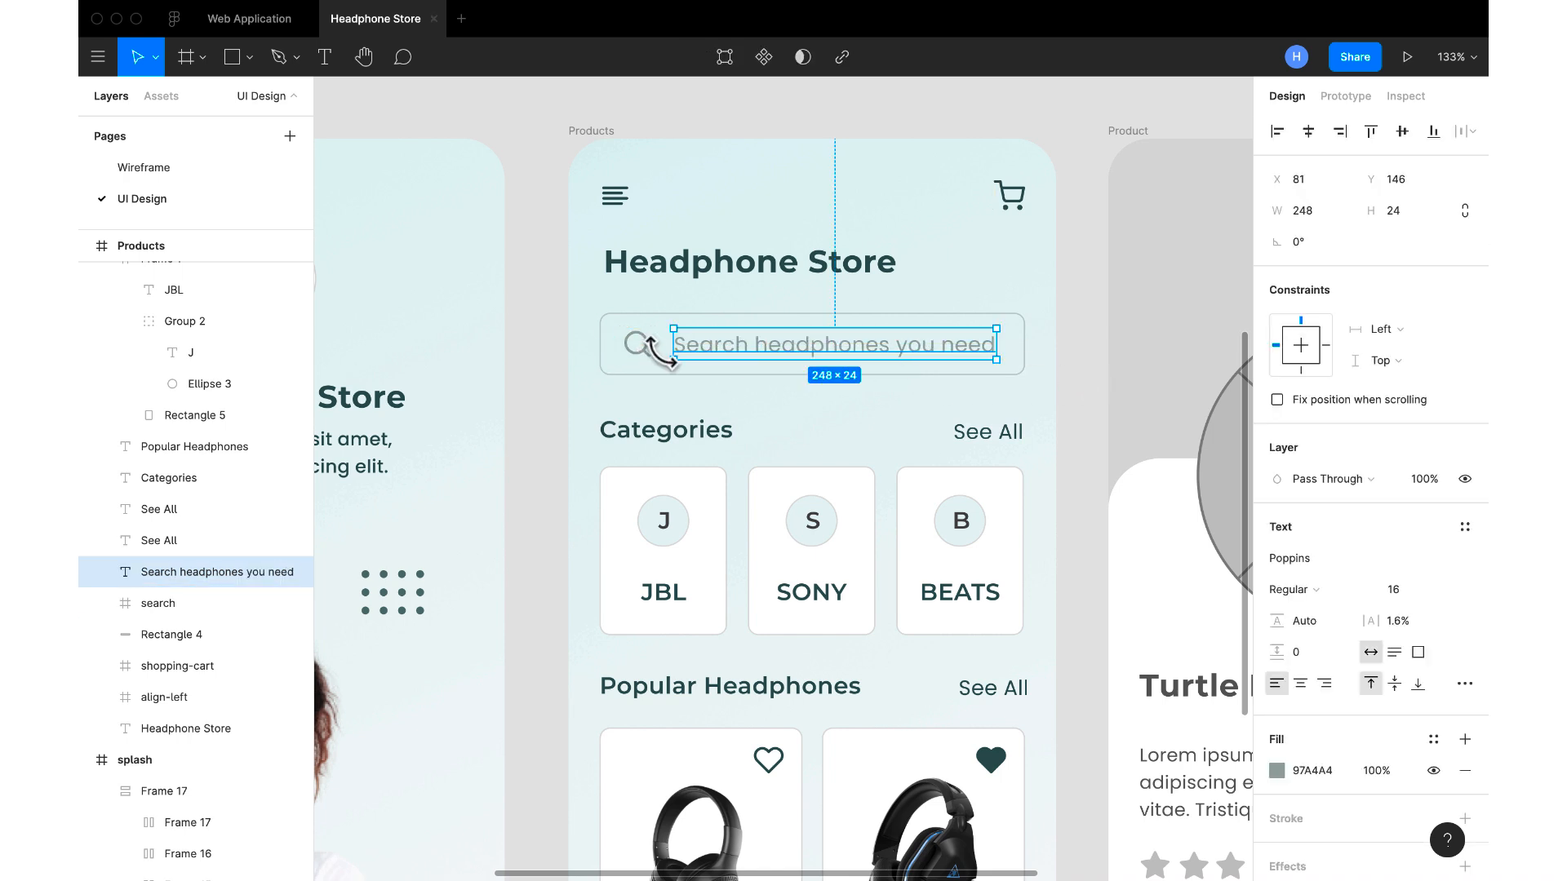
shift+click(648, 349)
shift+click(687, 323)
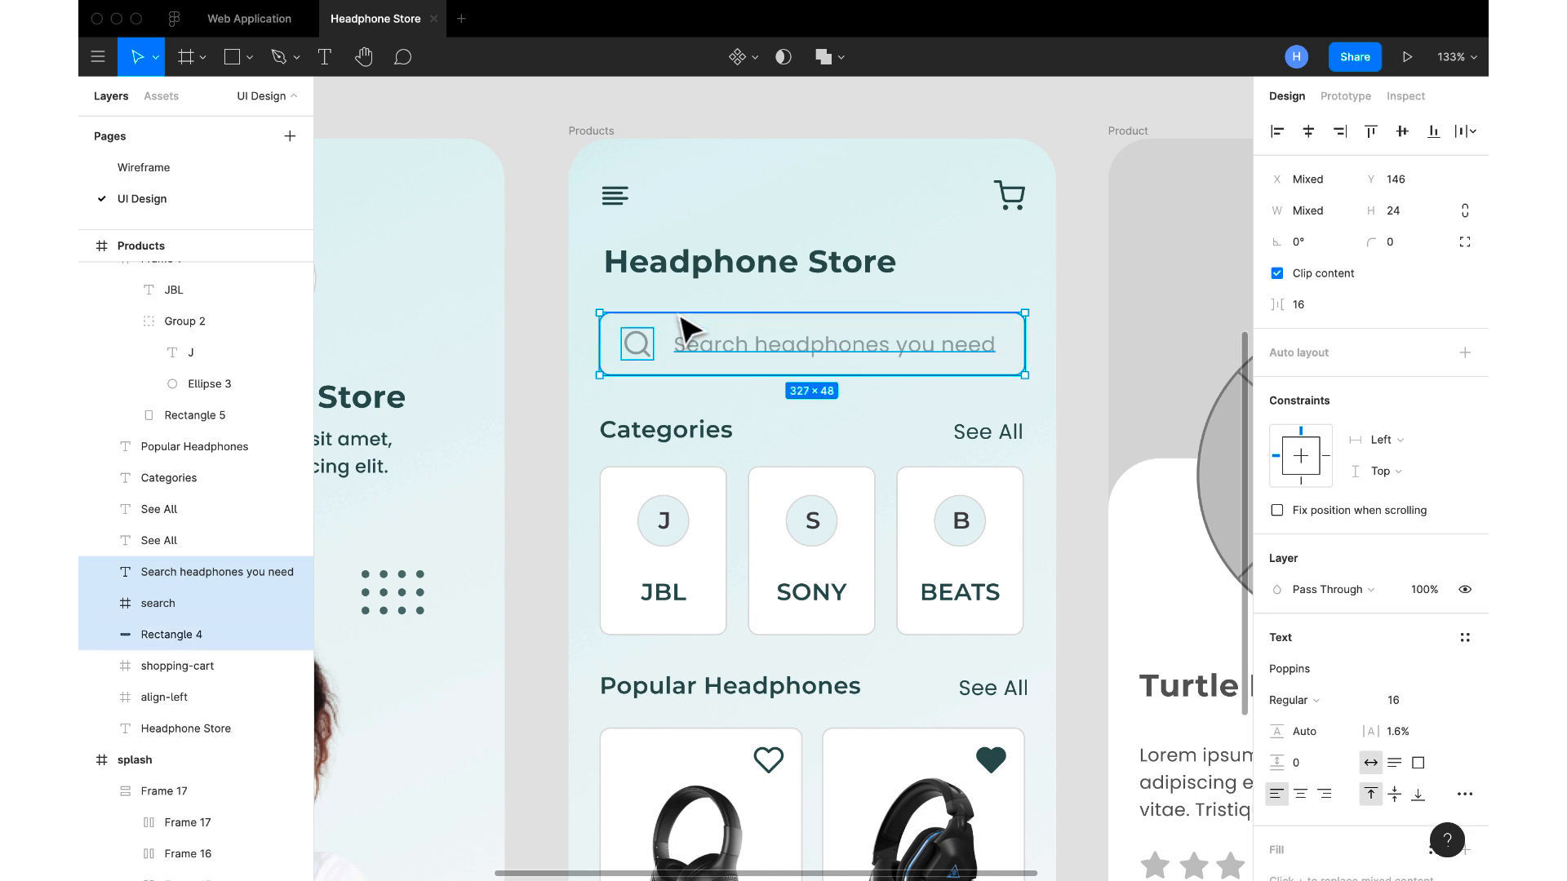
right_click(716, 353)
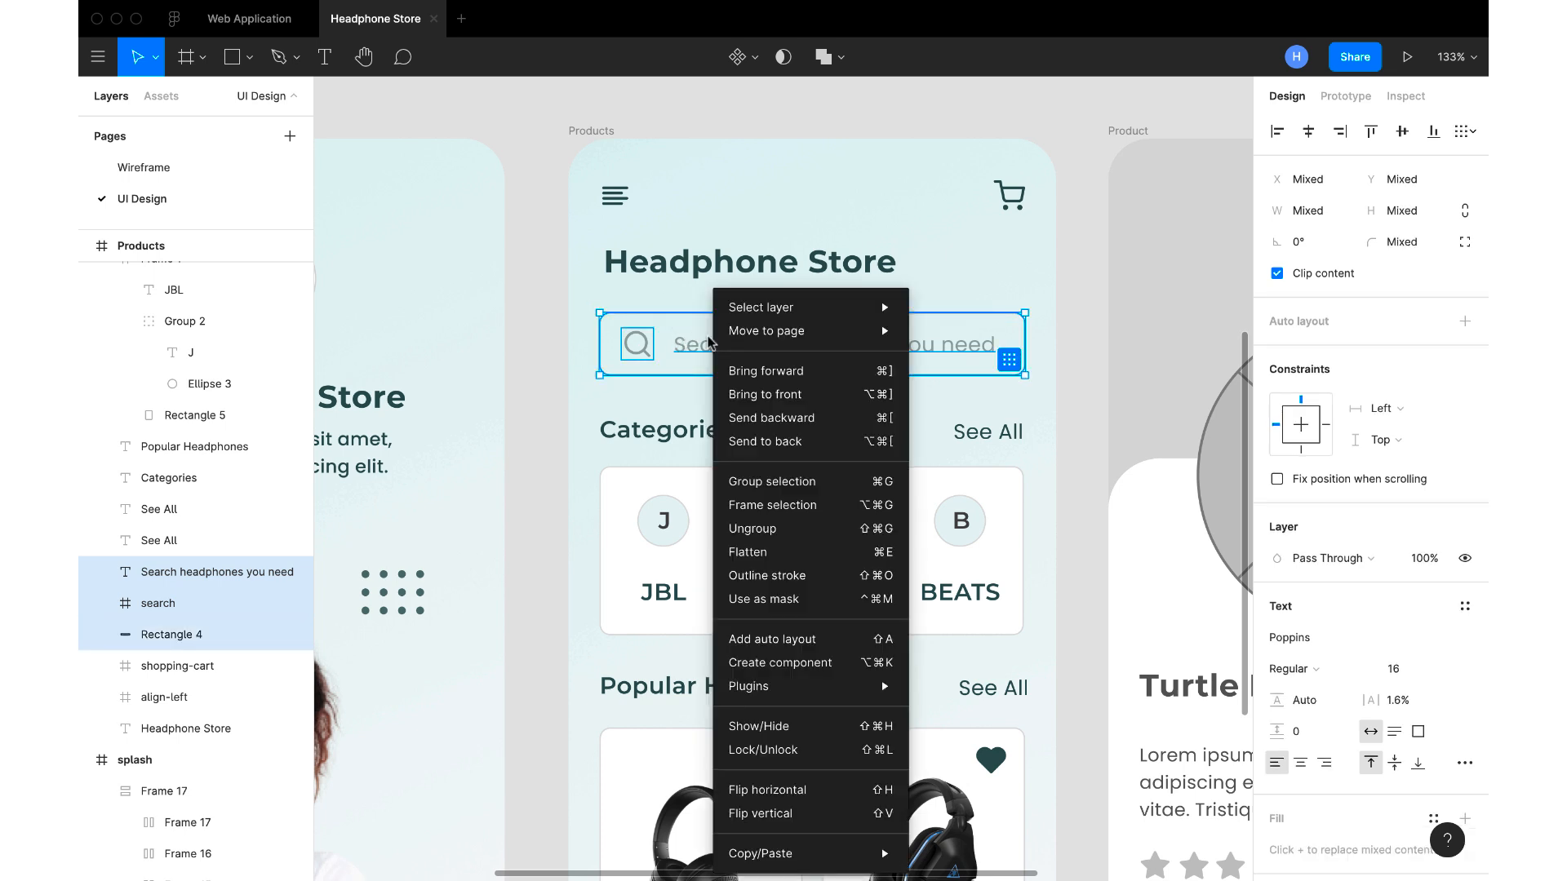
click(785, 506)
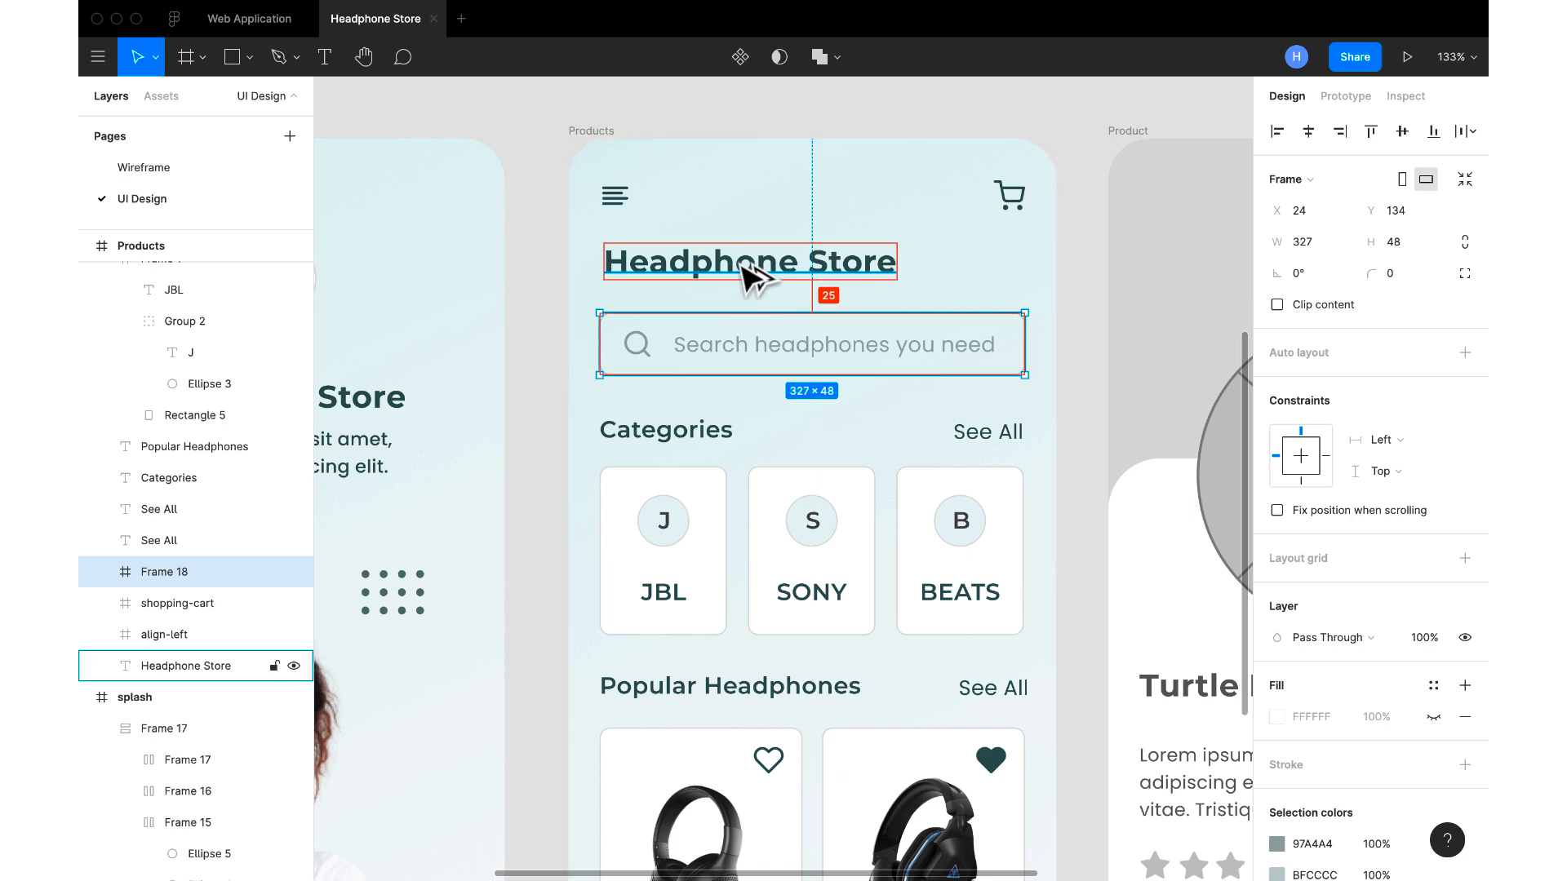
Check the Categories row's spacing, and raise the JBL, SONY and BEATS cards together to Y 251, leaving 16 px below the heading
click(722, 434)
shift+click(987, 432)
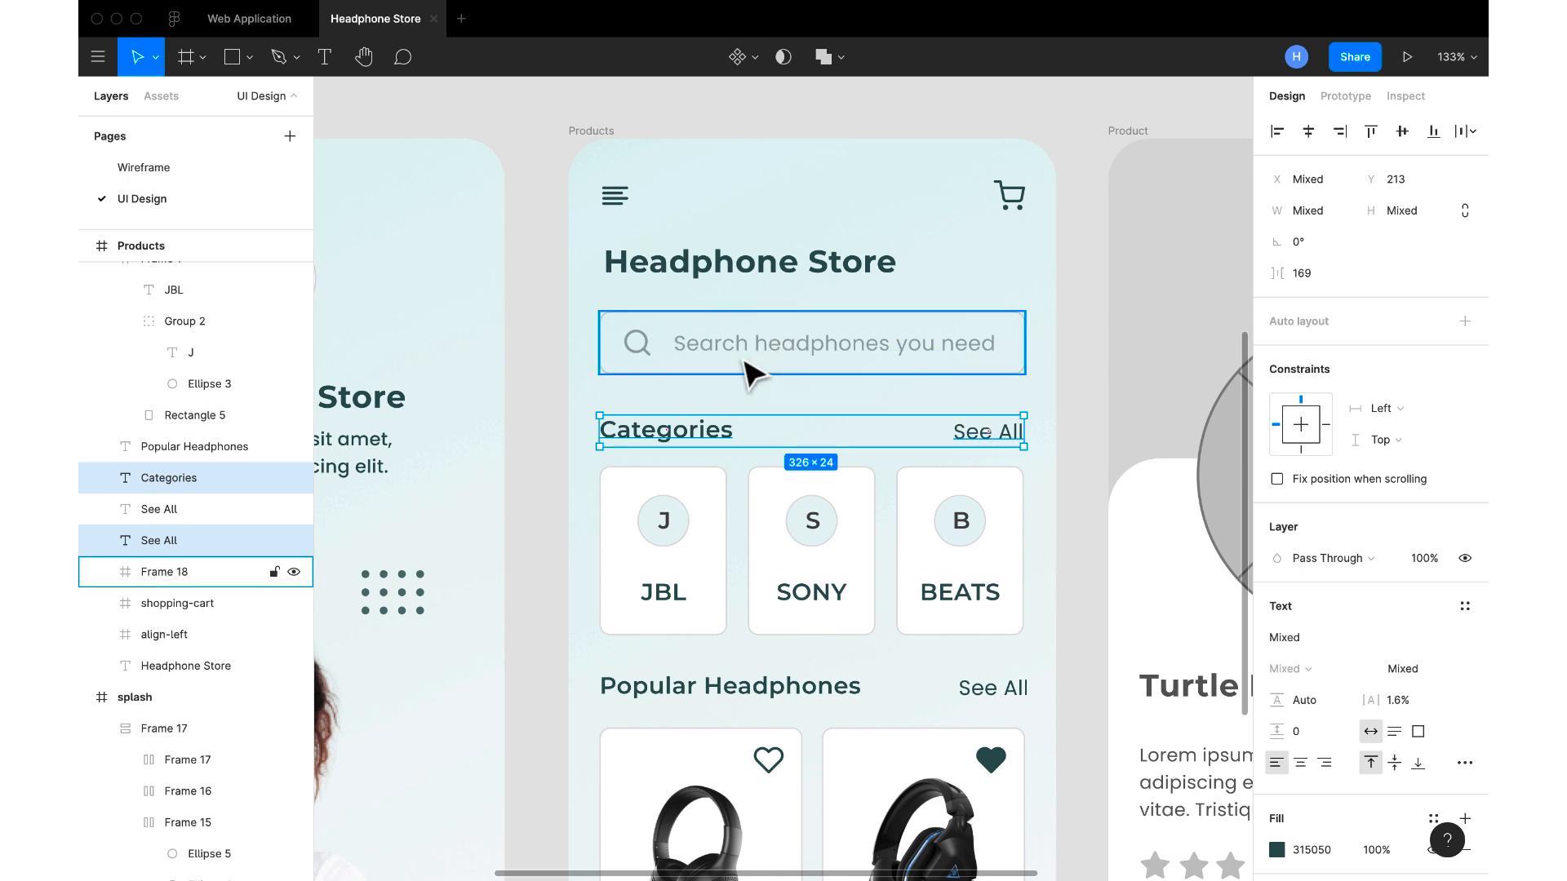
scroll(747, 375, down, 2)
scroll(743, 375, down, 2)
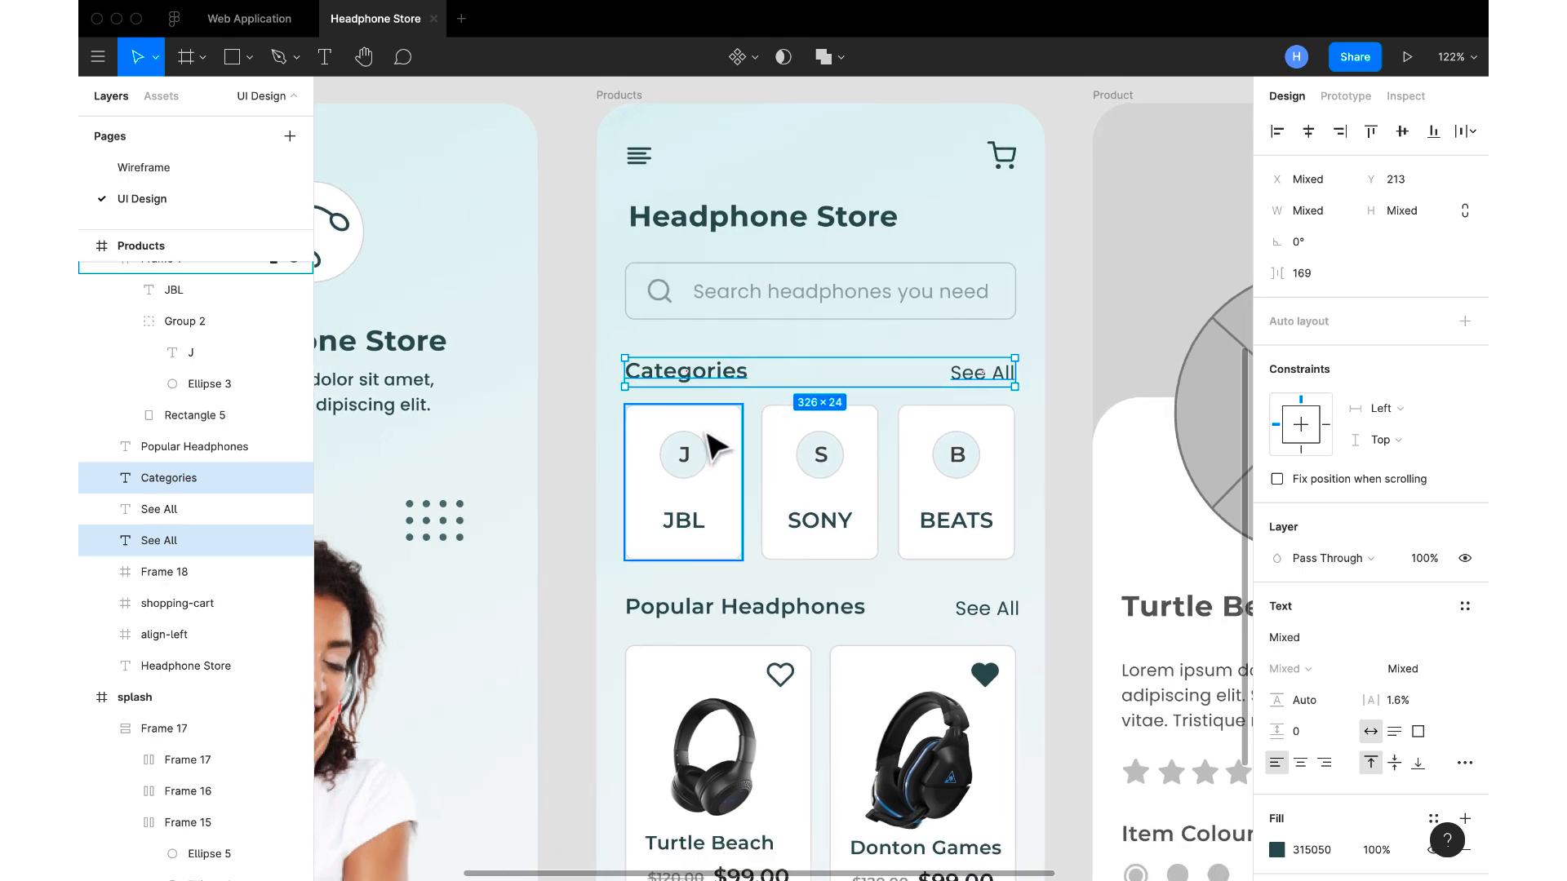
click(714, 444)
shift+click(816, 454)
shift+click(955, 454)
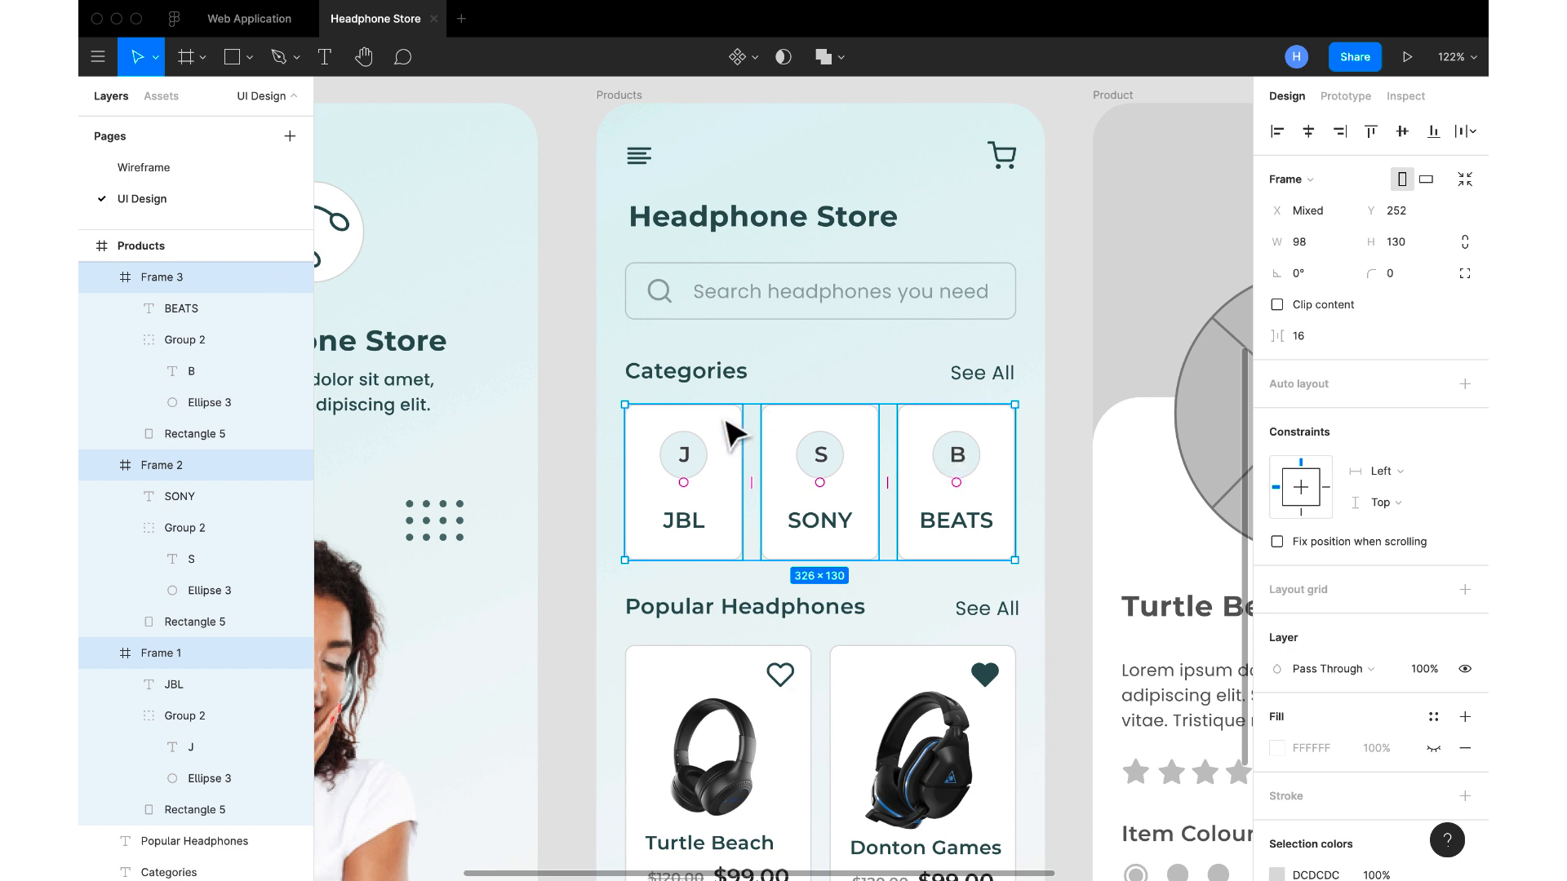
key(alt)
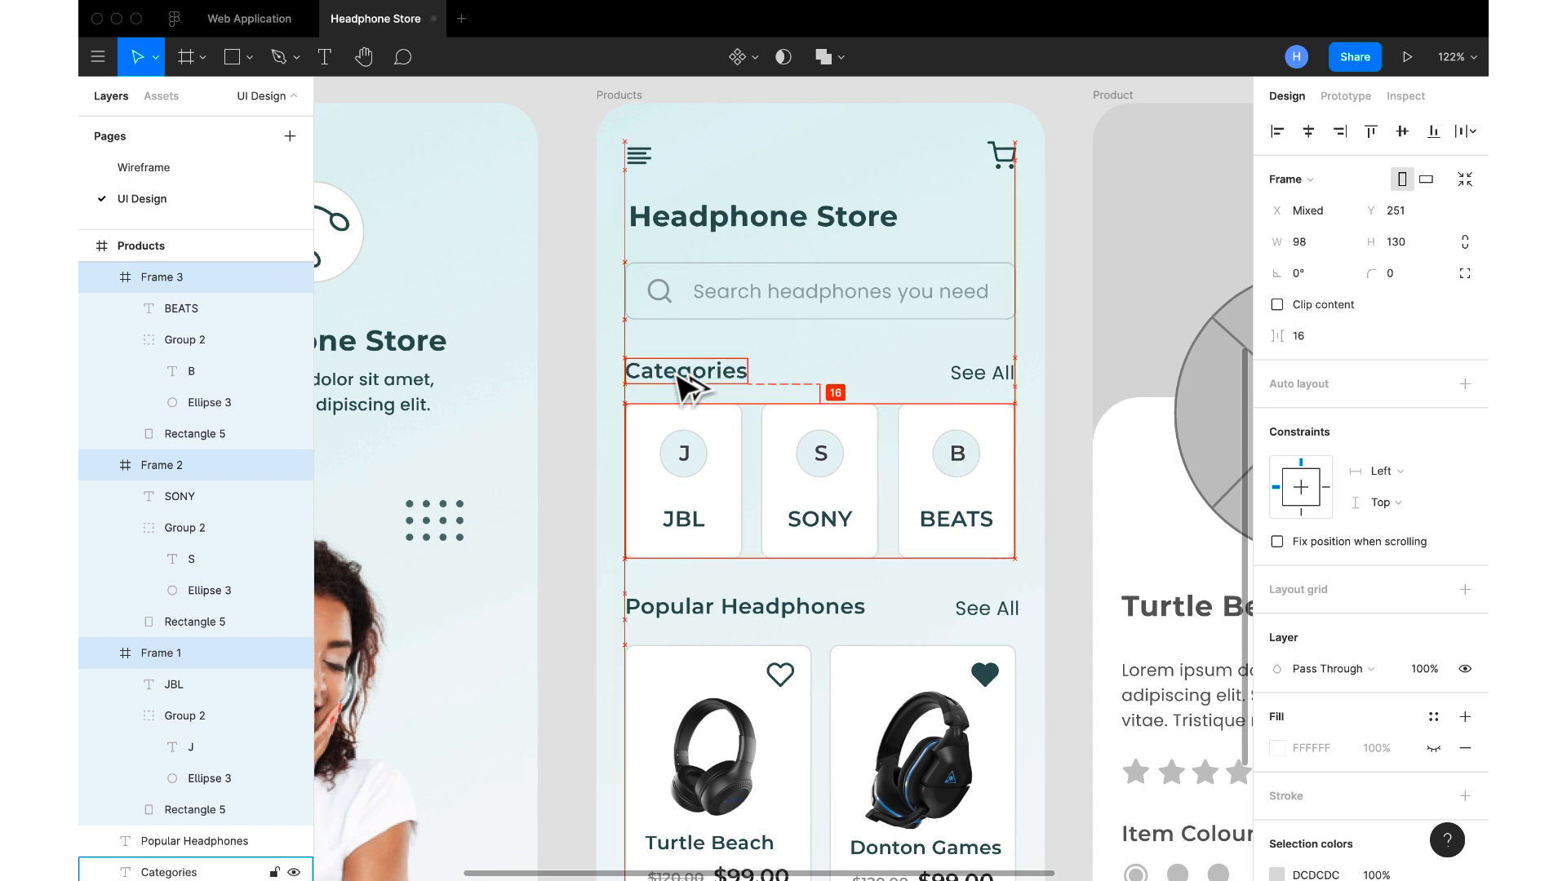
Lower the Popular Headphones heading and its See All text together to Y 413, leaving 32 px below the brand cards
click(745, 620)
key(alt)
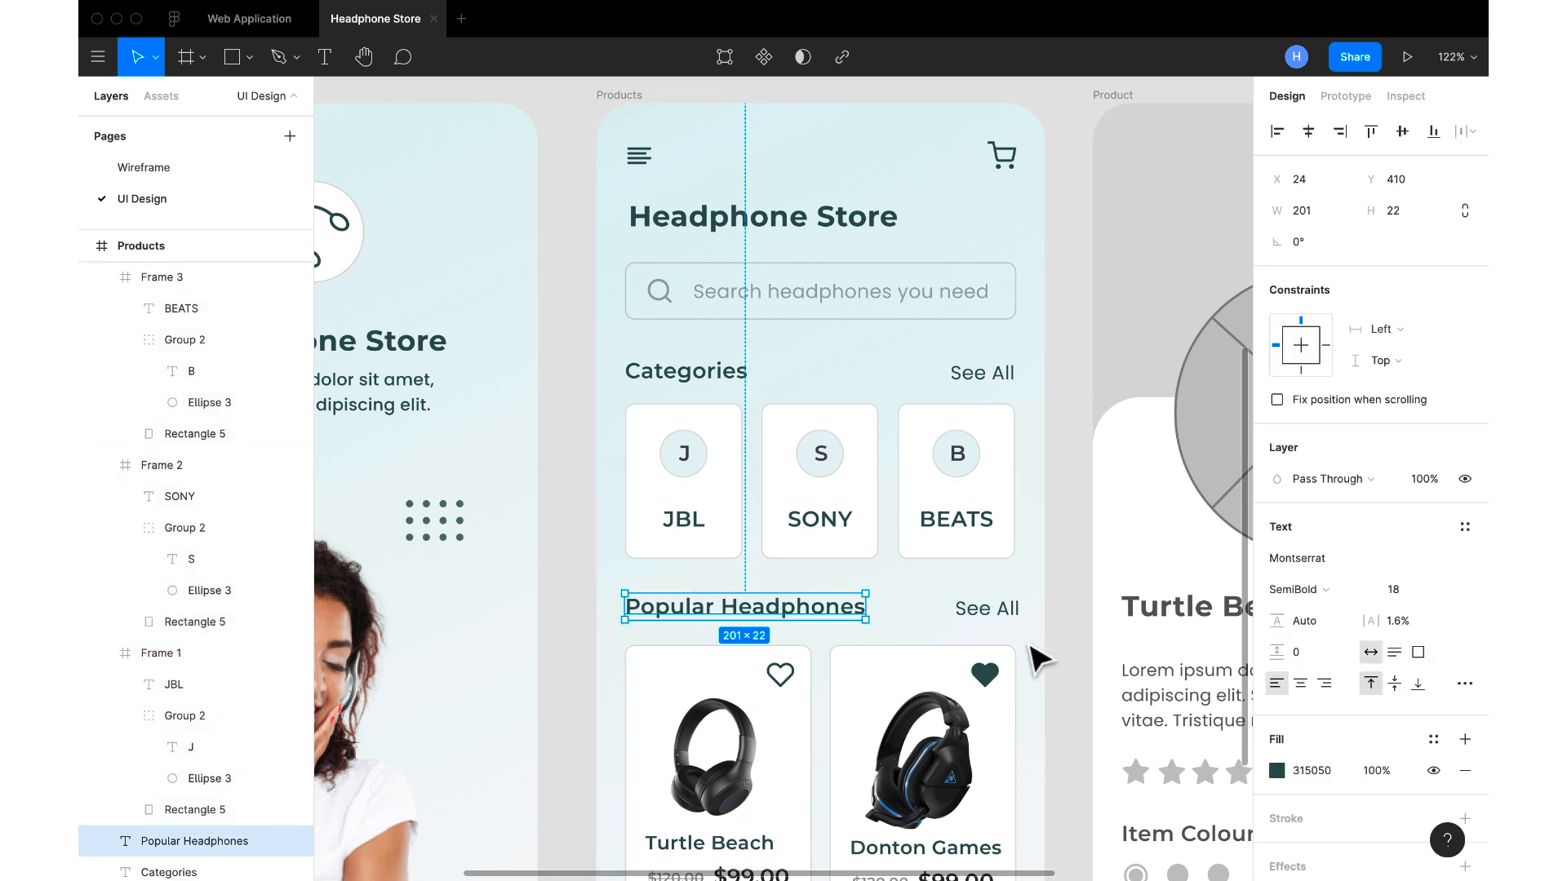
shift+click(969, 614)
key(alt)
key(Down)
key(Down)
key(Down)
key(Down)
key(Down)
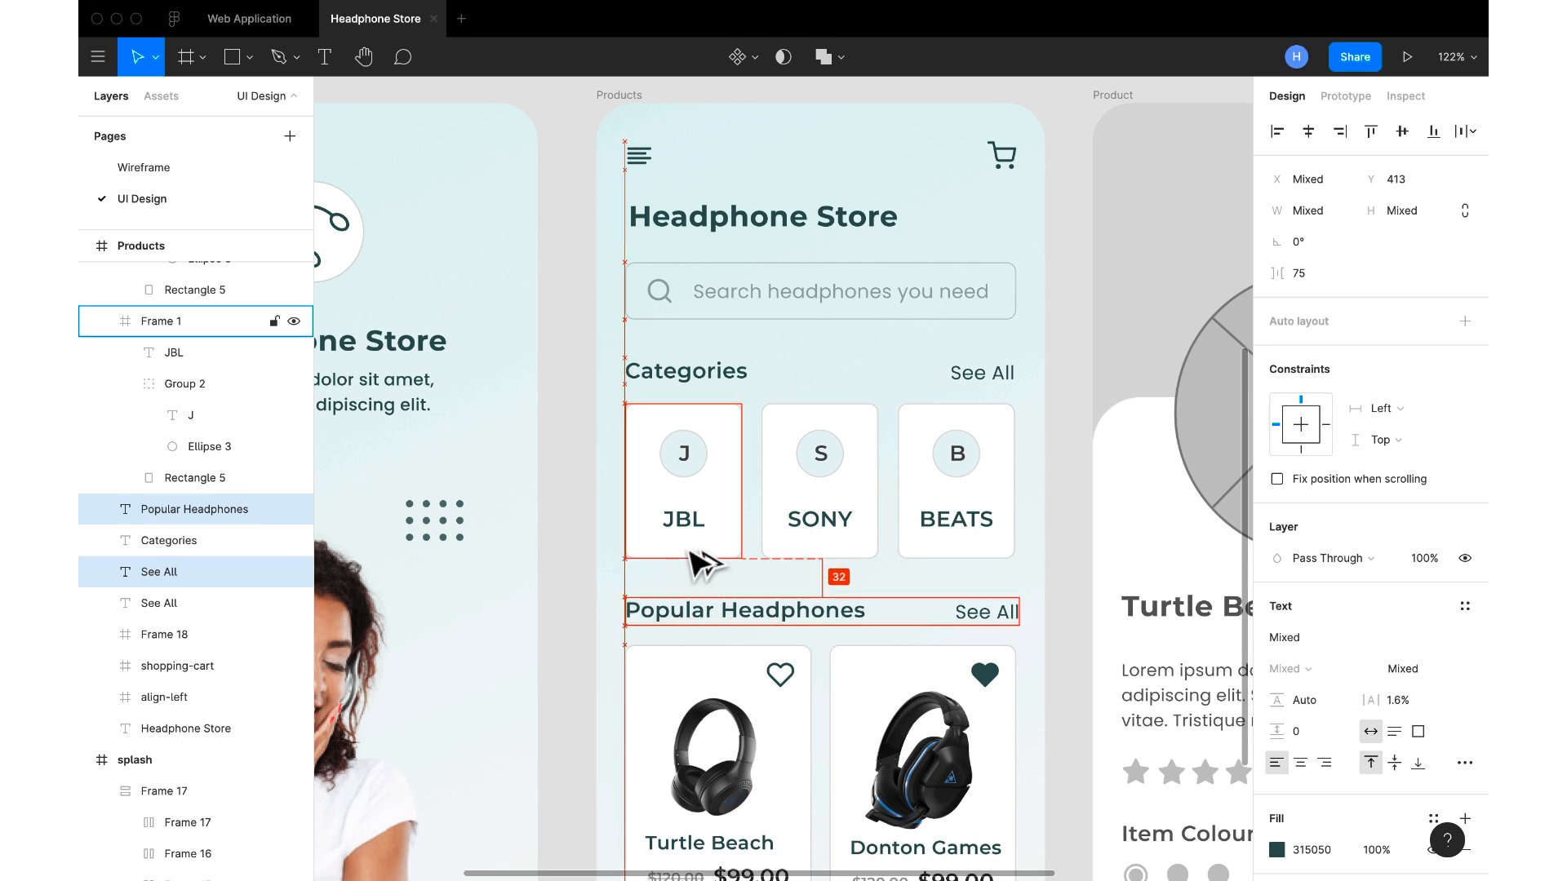
key(Up)
key(Up)
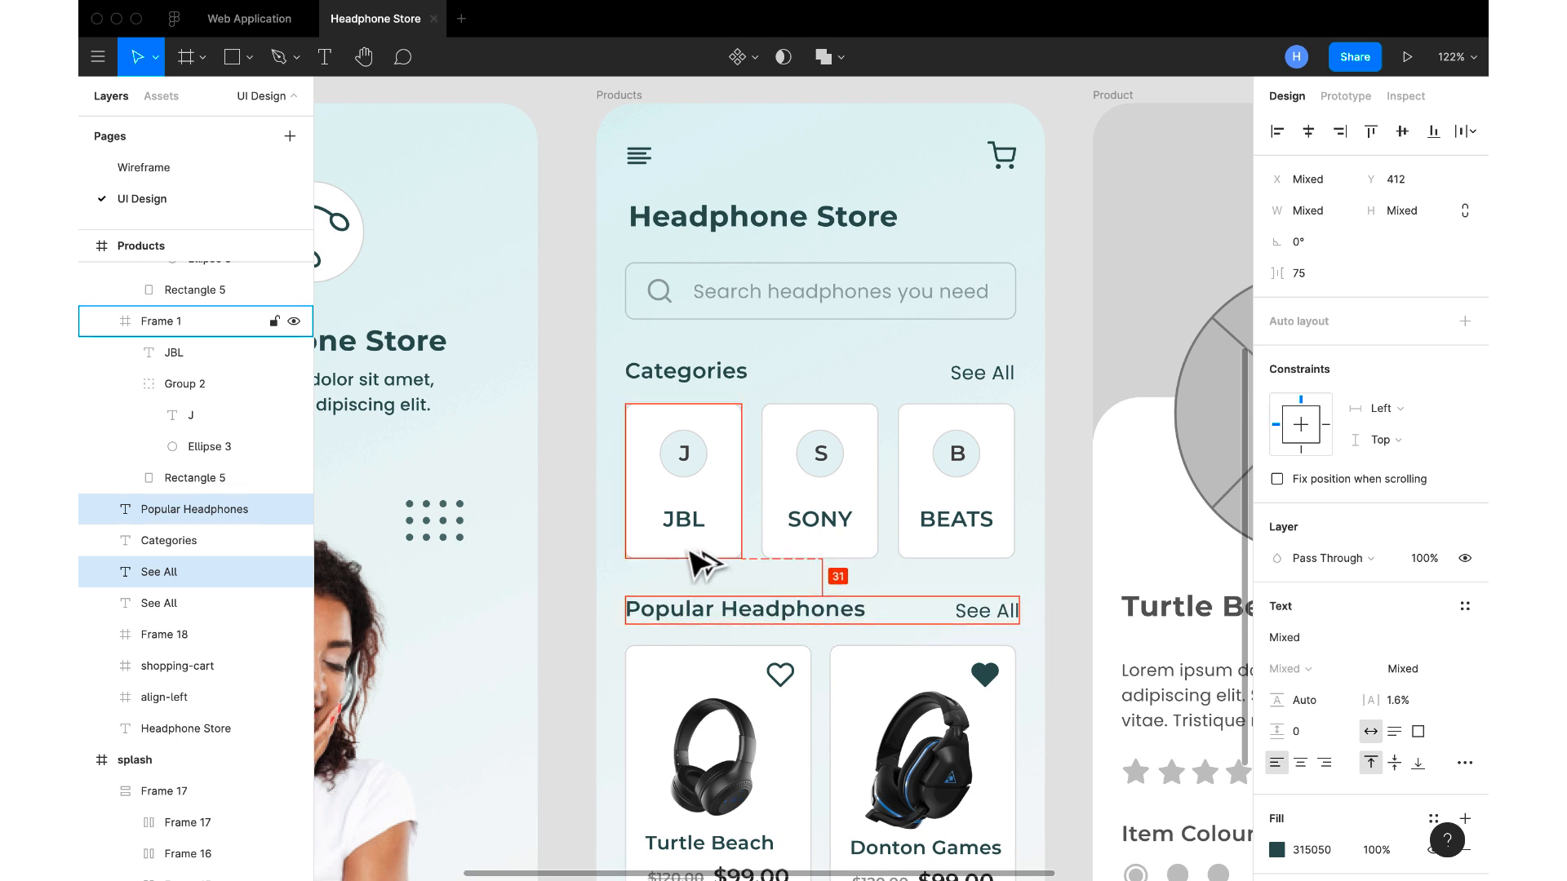
Check the gap below the Popular Headphones heading, and raise both headphone product cards together to Y 451
scroll(698, 563, down, 3)
scroll(693, 563, down, 1)
double_click(698, 562)
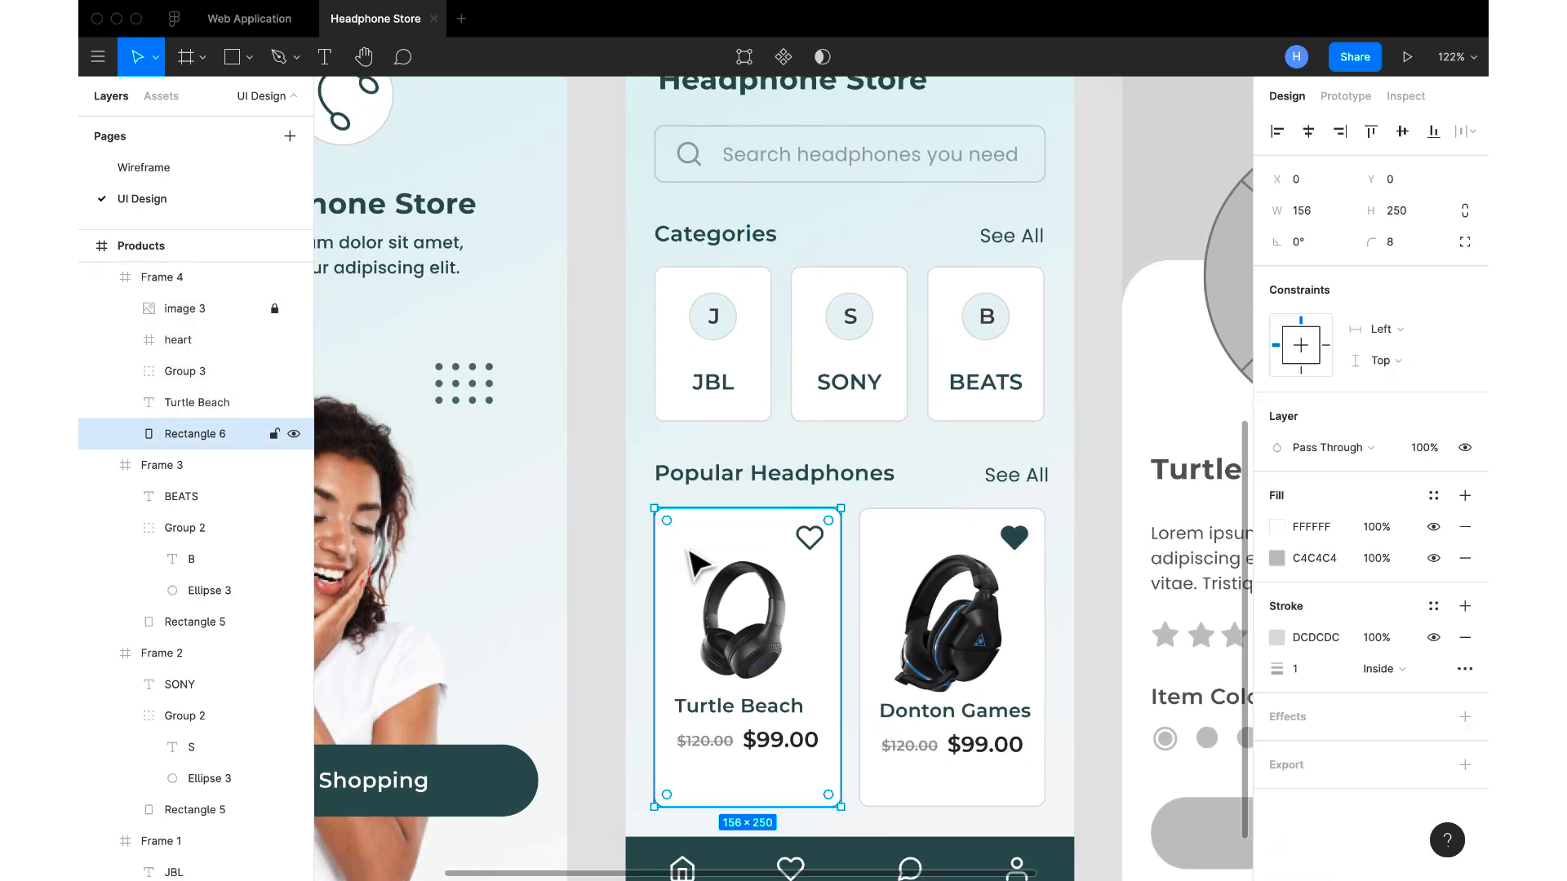
click(944, 555)
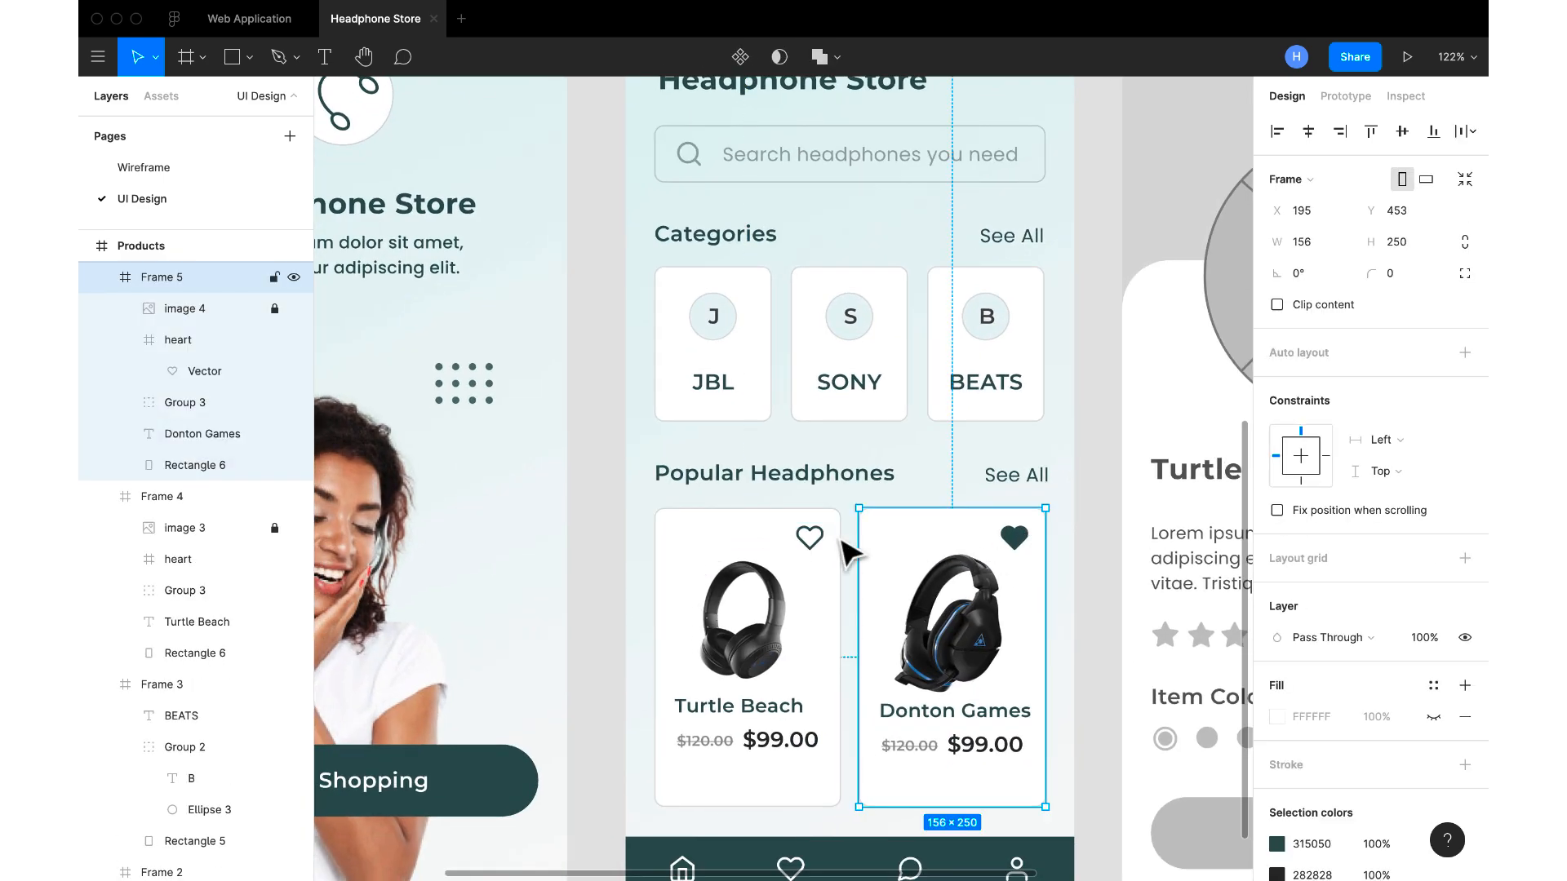
shift+click(765, 537)
key(alt)
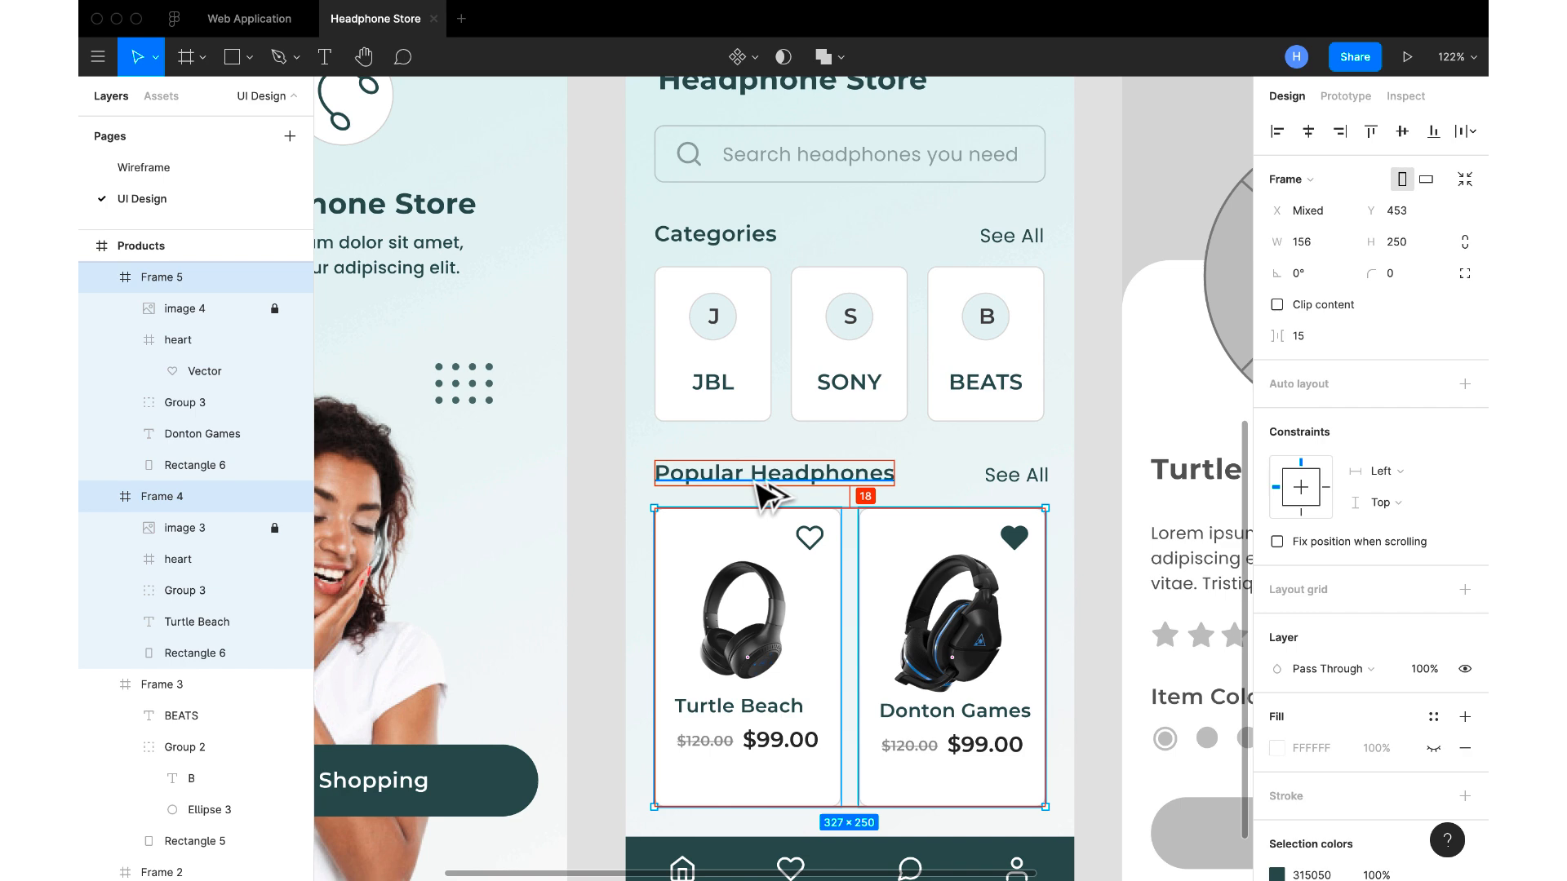
key(Up)
key(Up)
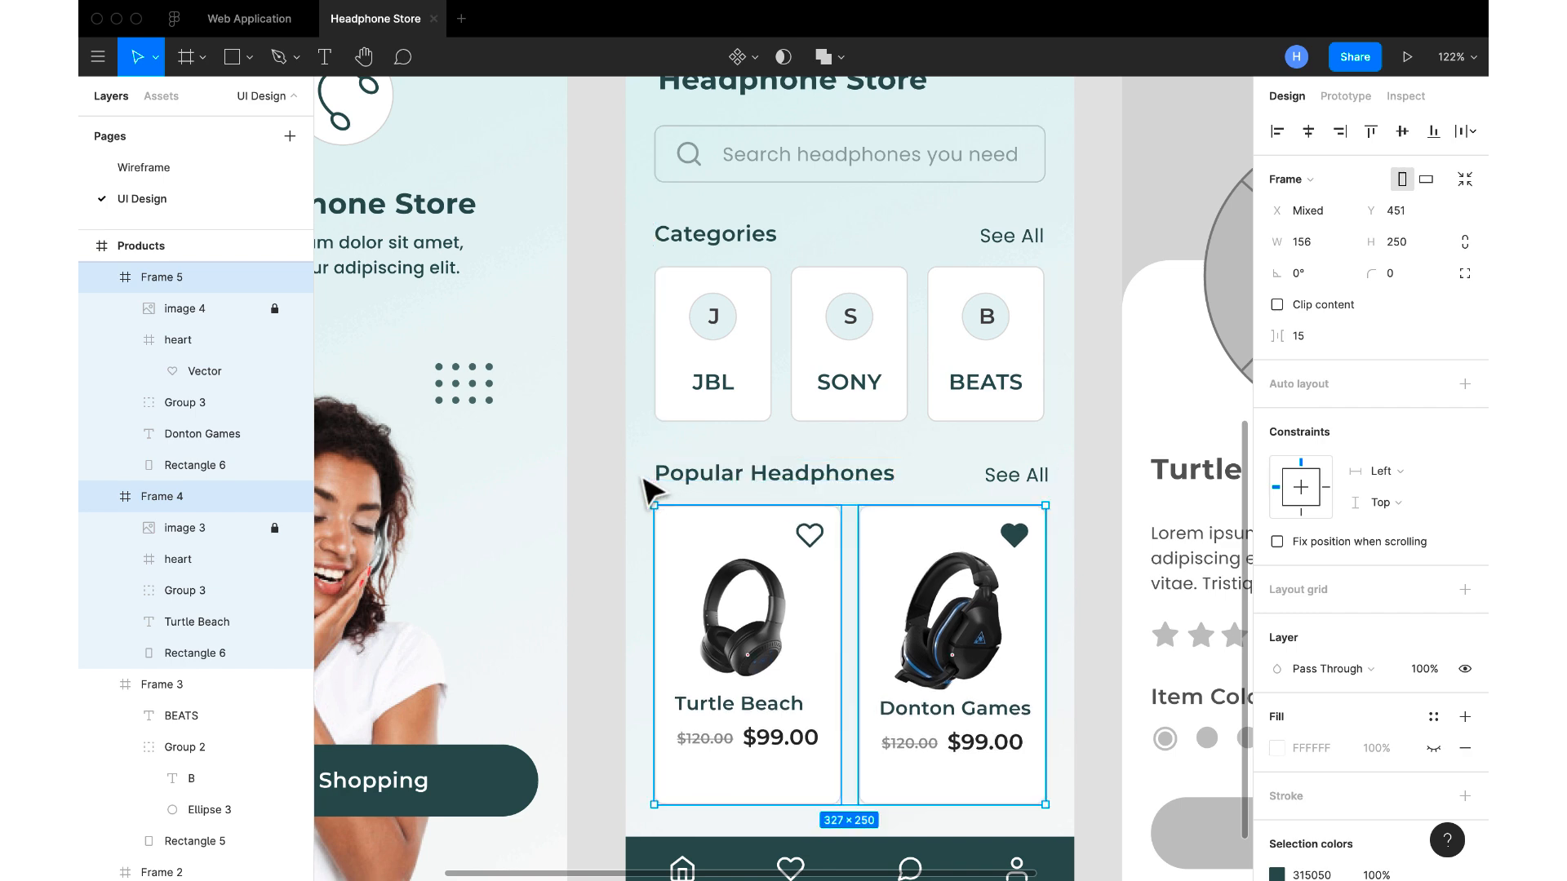
Move the Modeboard frame to X 608, directly above the Product screen
scroll(644, 480, down, 5)
click(721, 742)
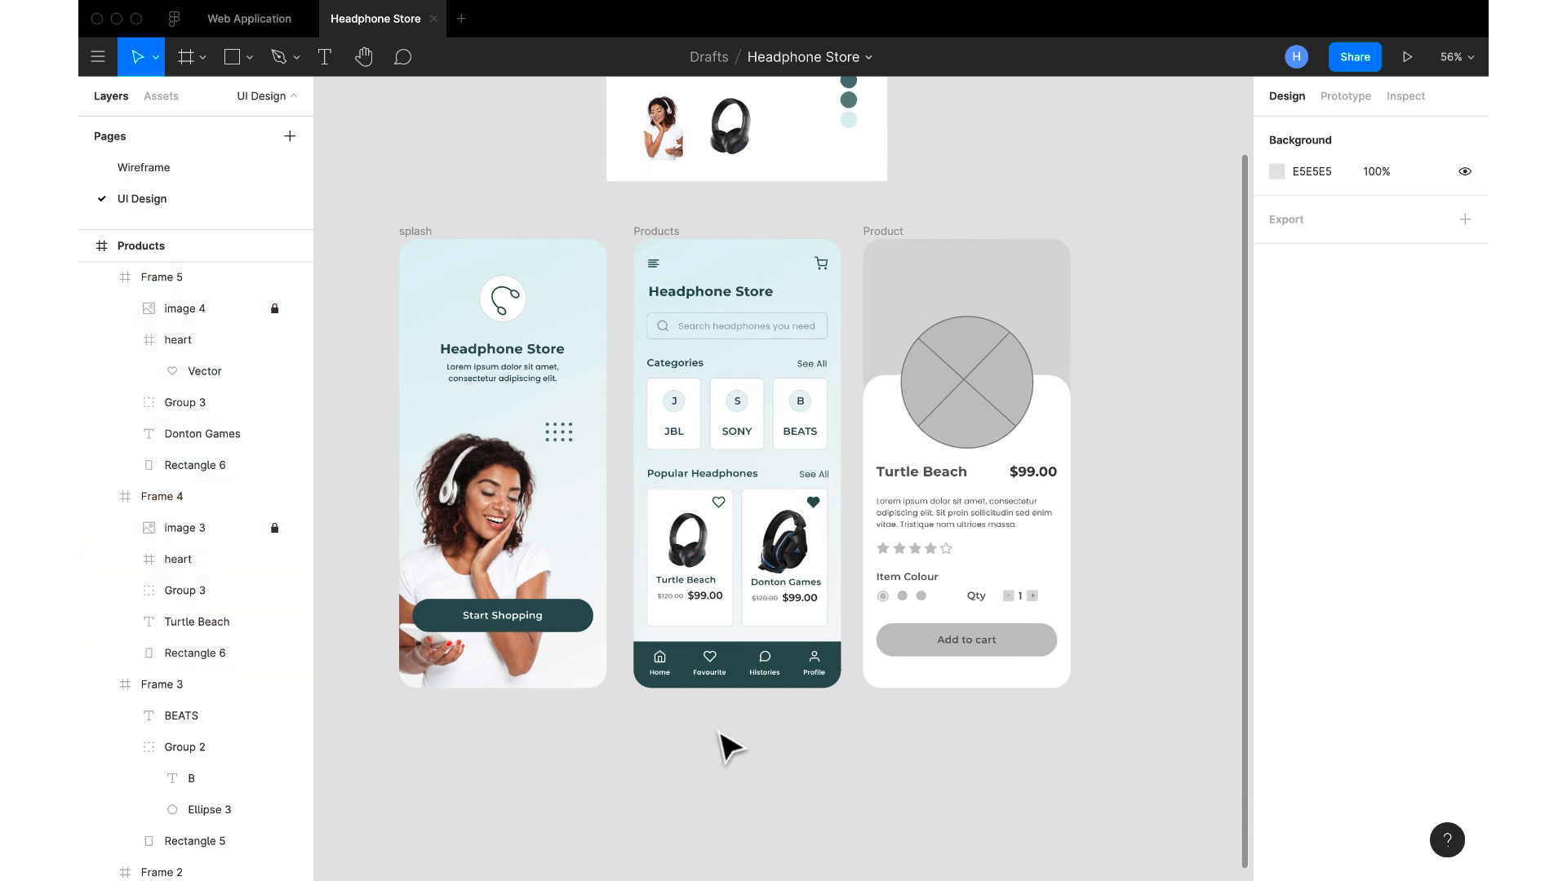
scroll(728, 747, up, 2)
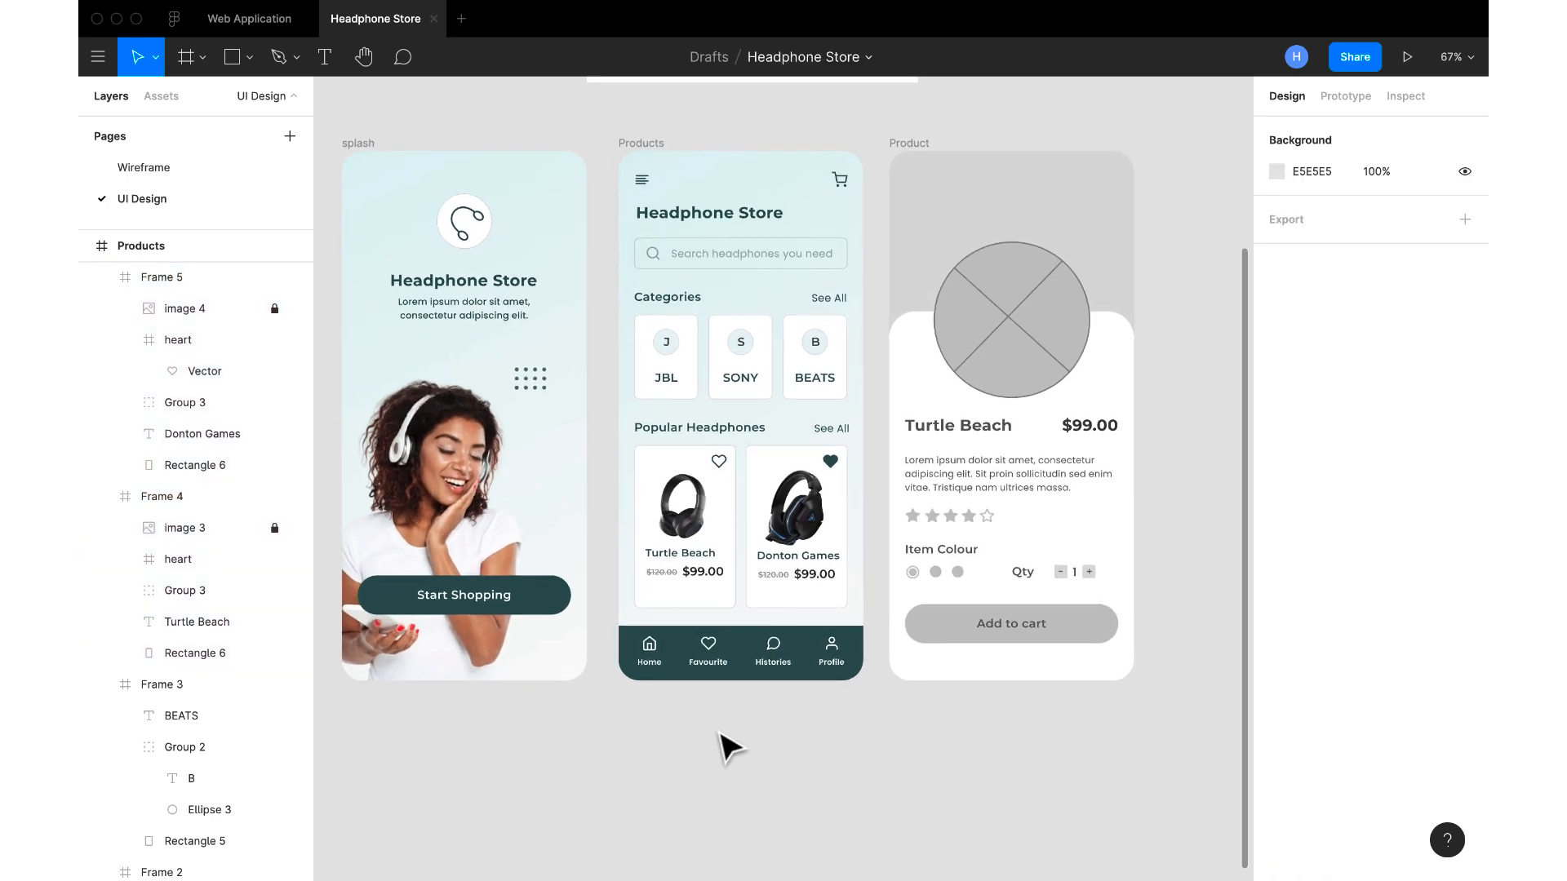
scroll(722, 739, down, 2)
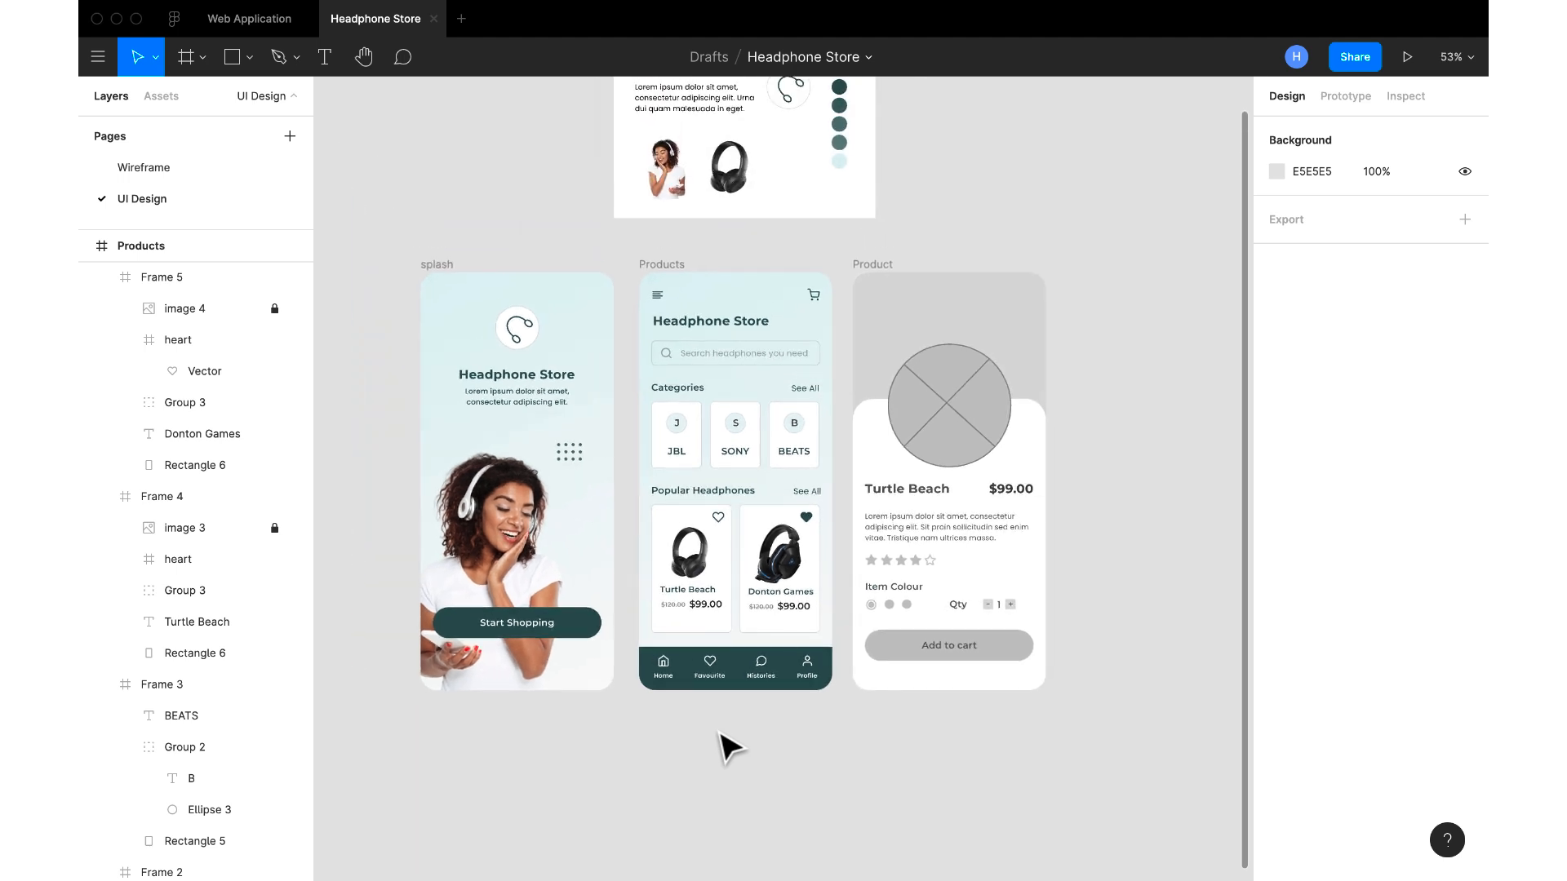
scroll(729, 746, up, 2)
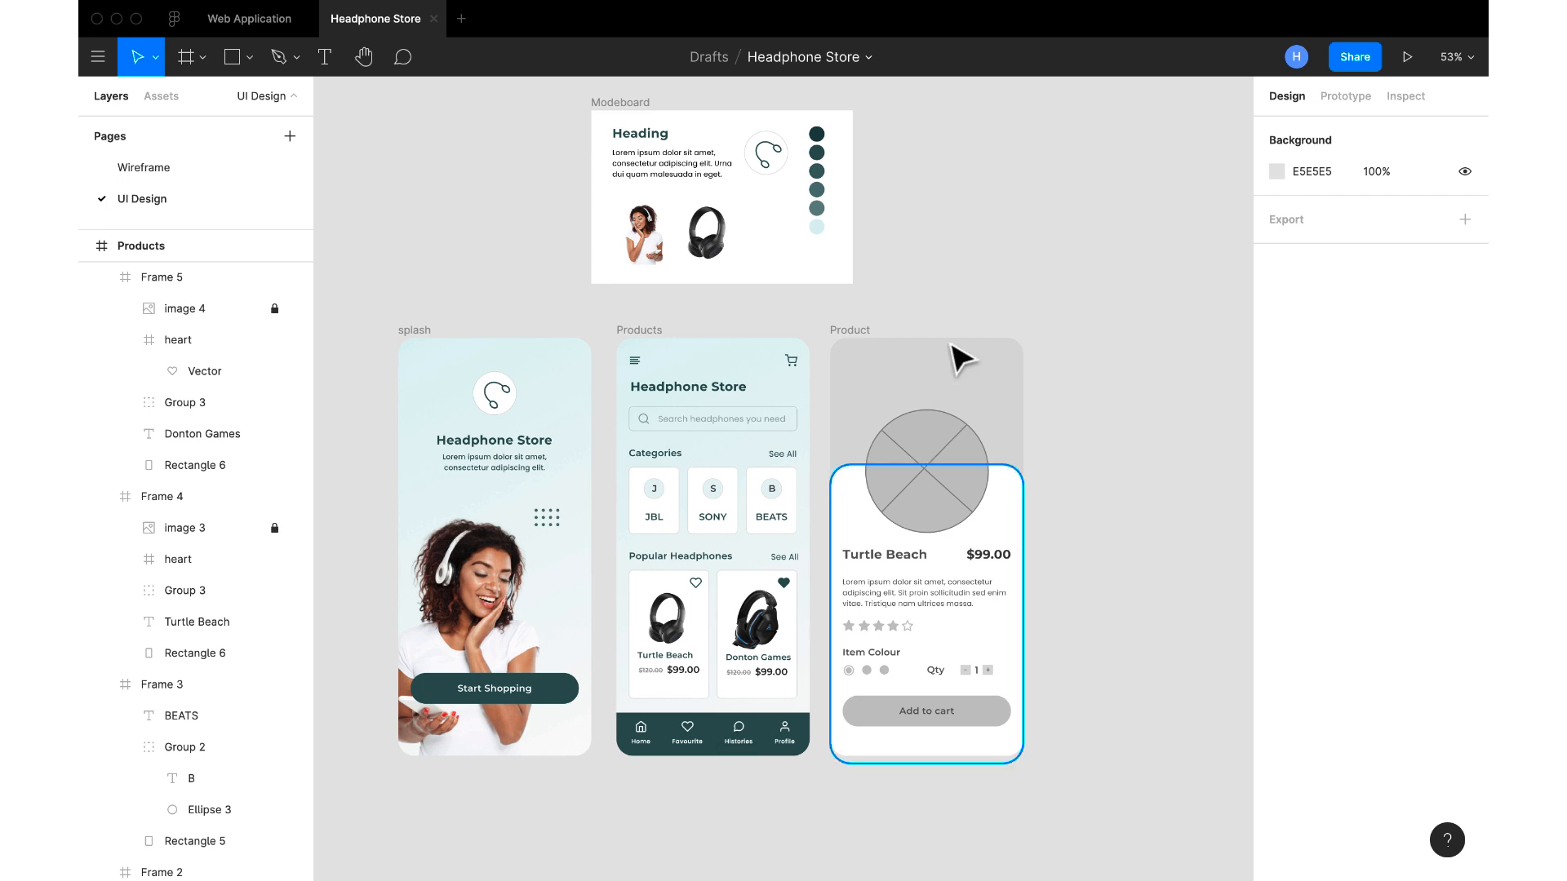
click(636, 103)
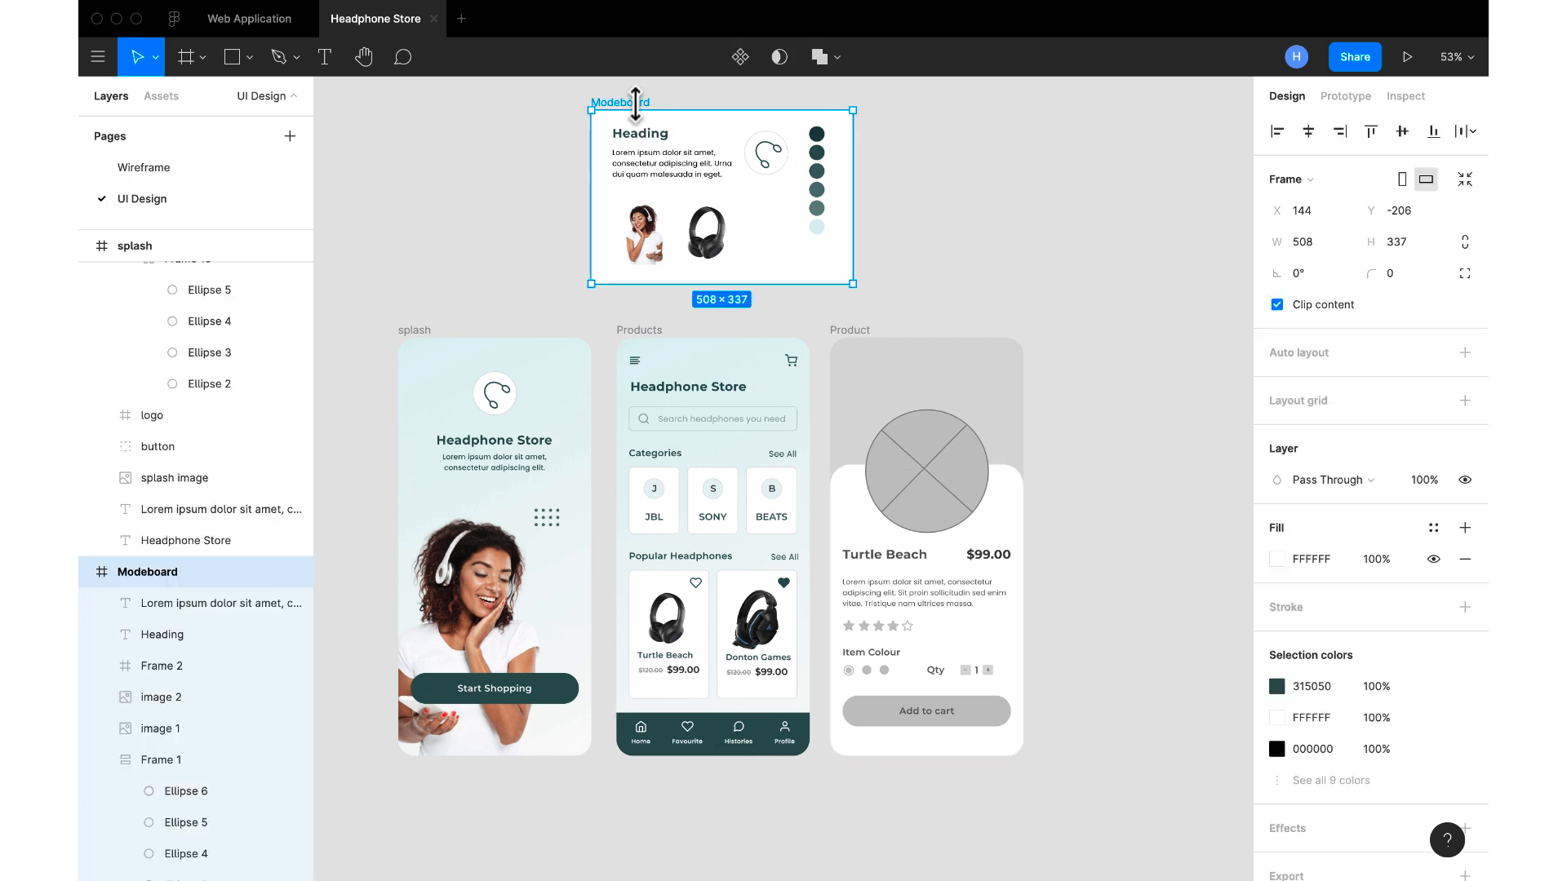
drag(686, 128, 925, 162)
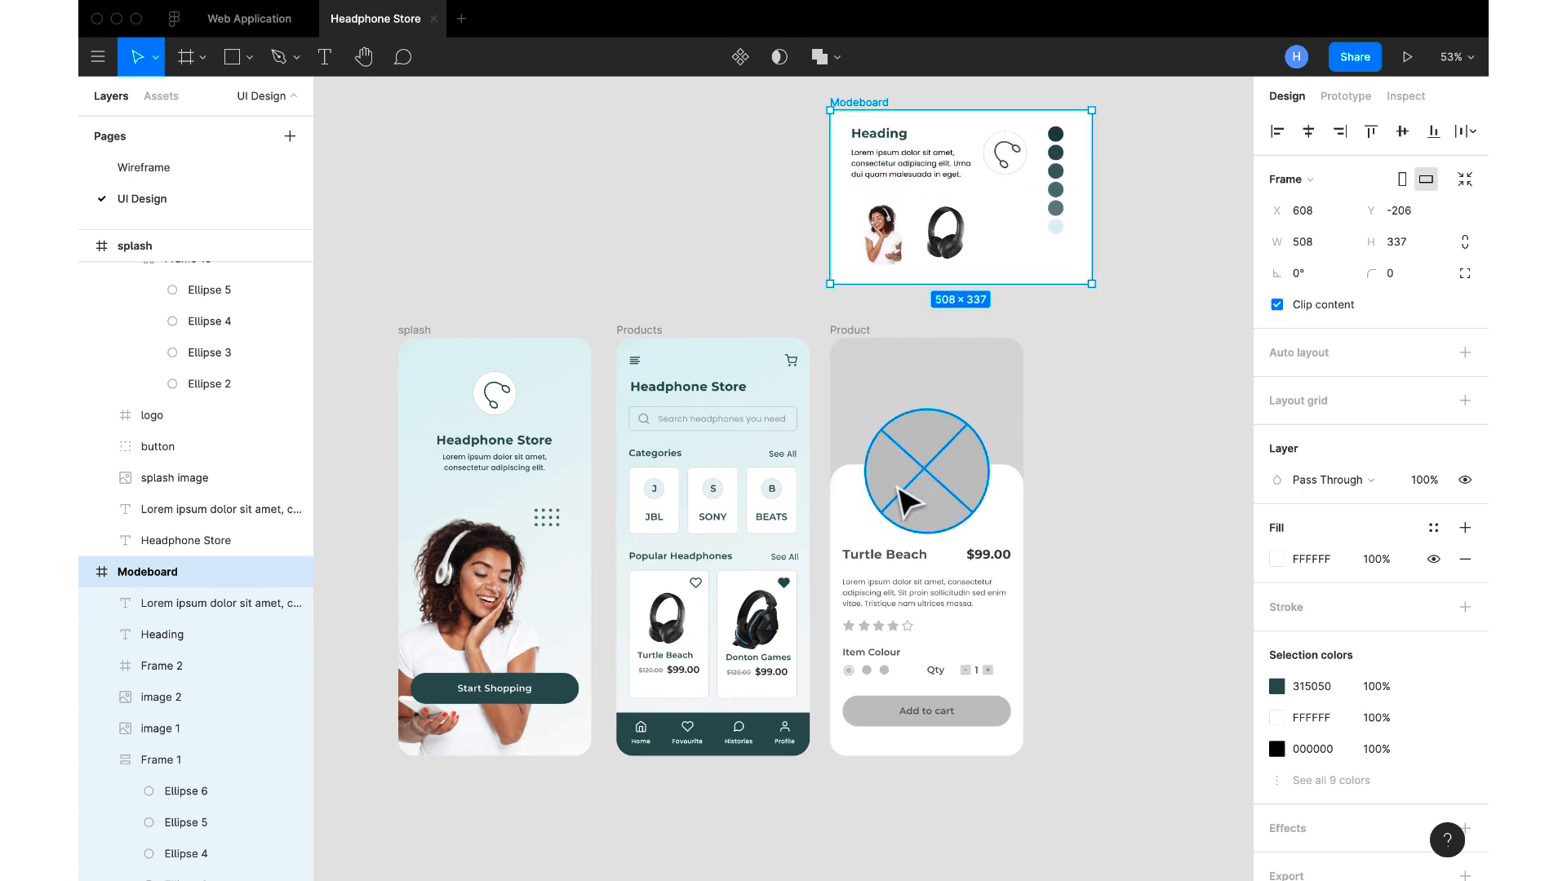
Delete the crossed circle image placeholder from the Product screen
click(938, 506)
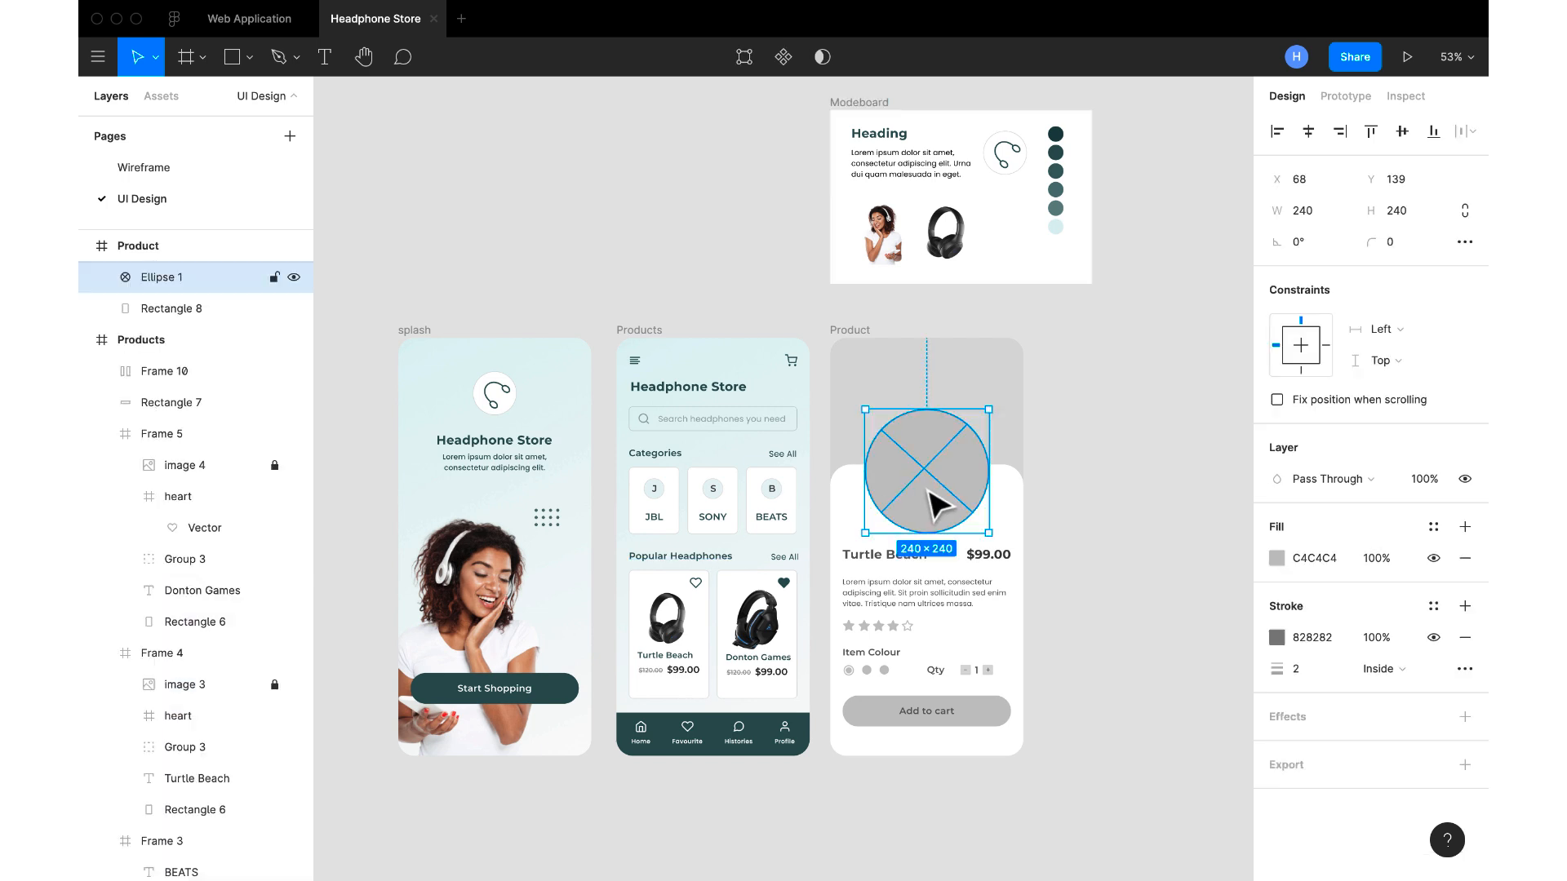
key(Delete)
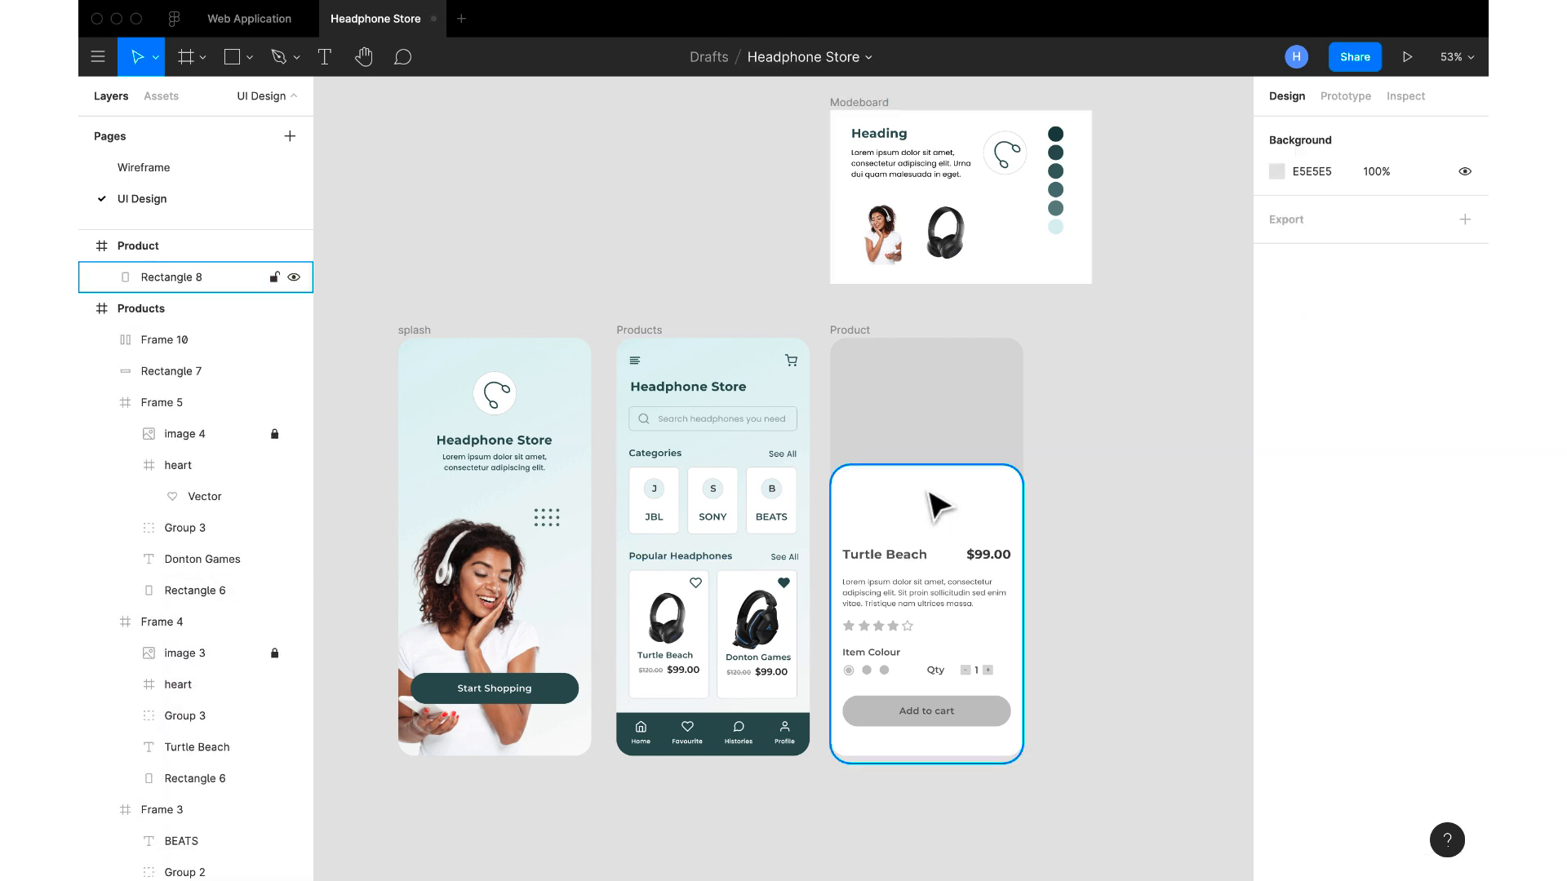
click(674, 630)
double_click(674, 630)
key(Escape)
Copy 1-removebg-preview.png from the Images folder in Finder and paste it into the Product frame back in Figma
scroll(714, 453, right, 5)
scroll(714, 453, left, 5)
scroll(735, 430, down, 3)
key(ctrl+Right)
click(314, 120)
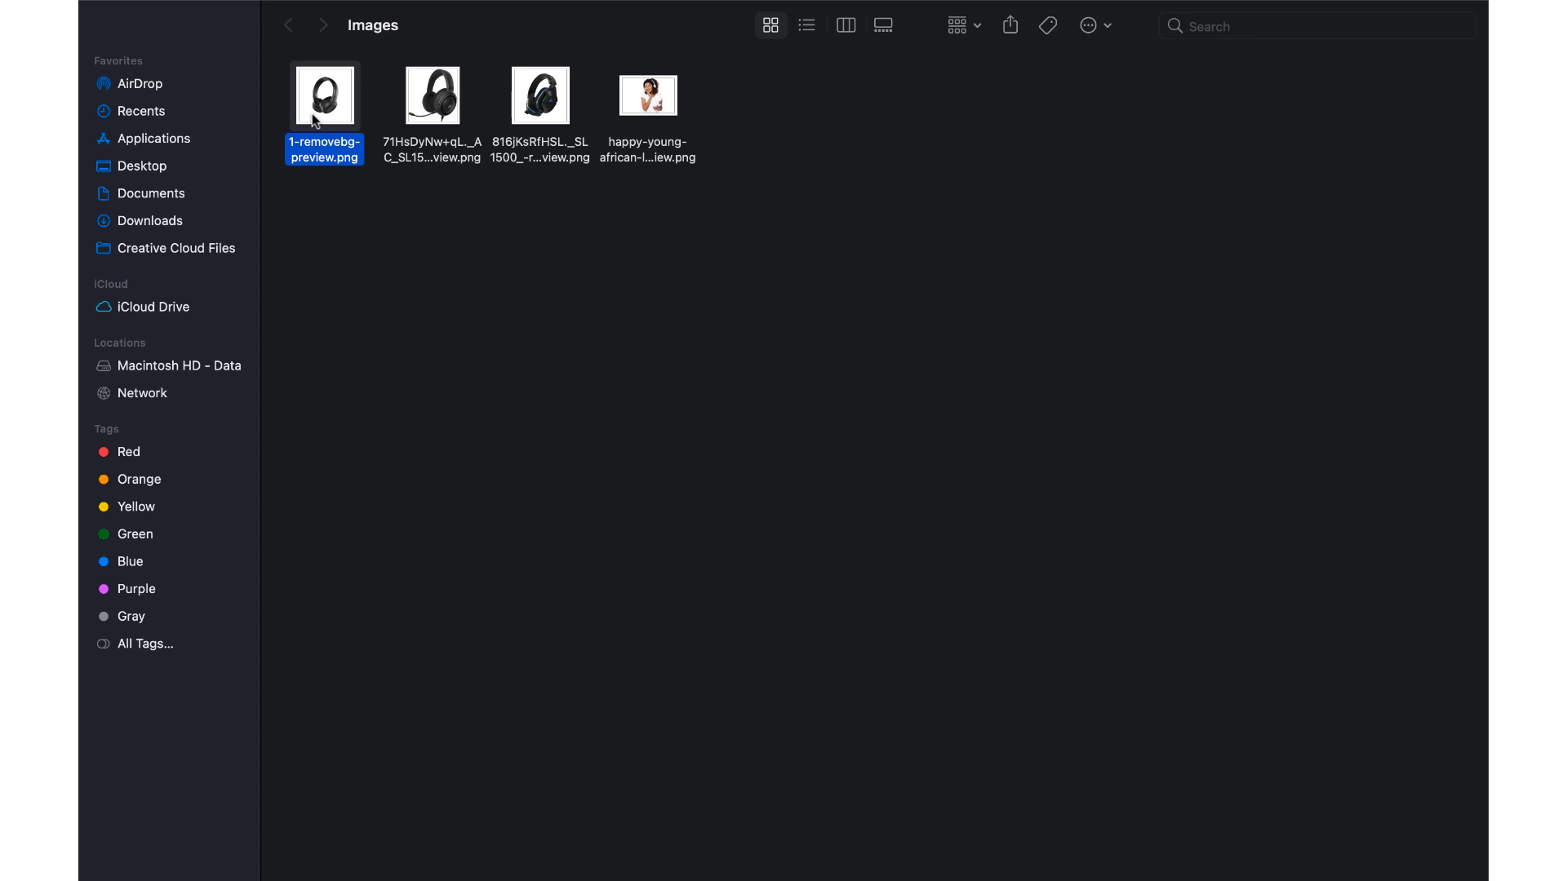
key(ctrl+Left)
scroll(881, 319, left, 2)
click(877, 318)
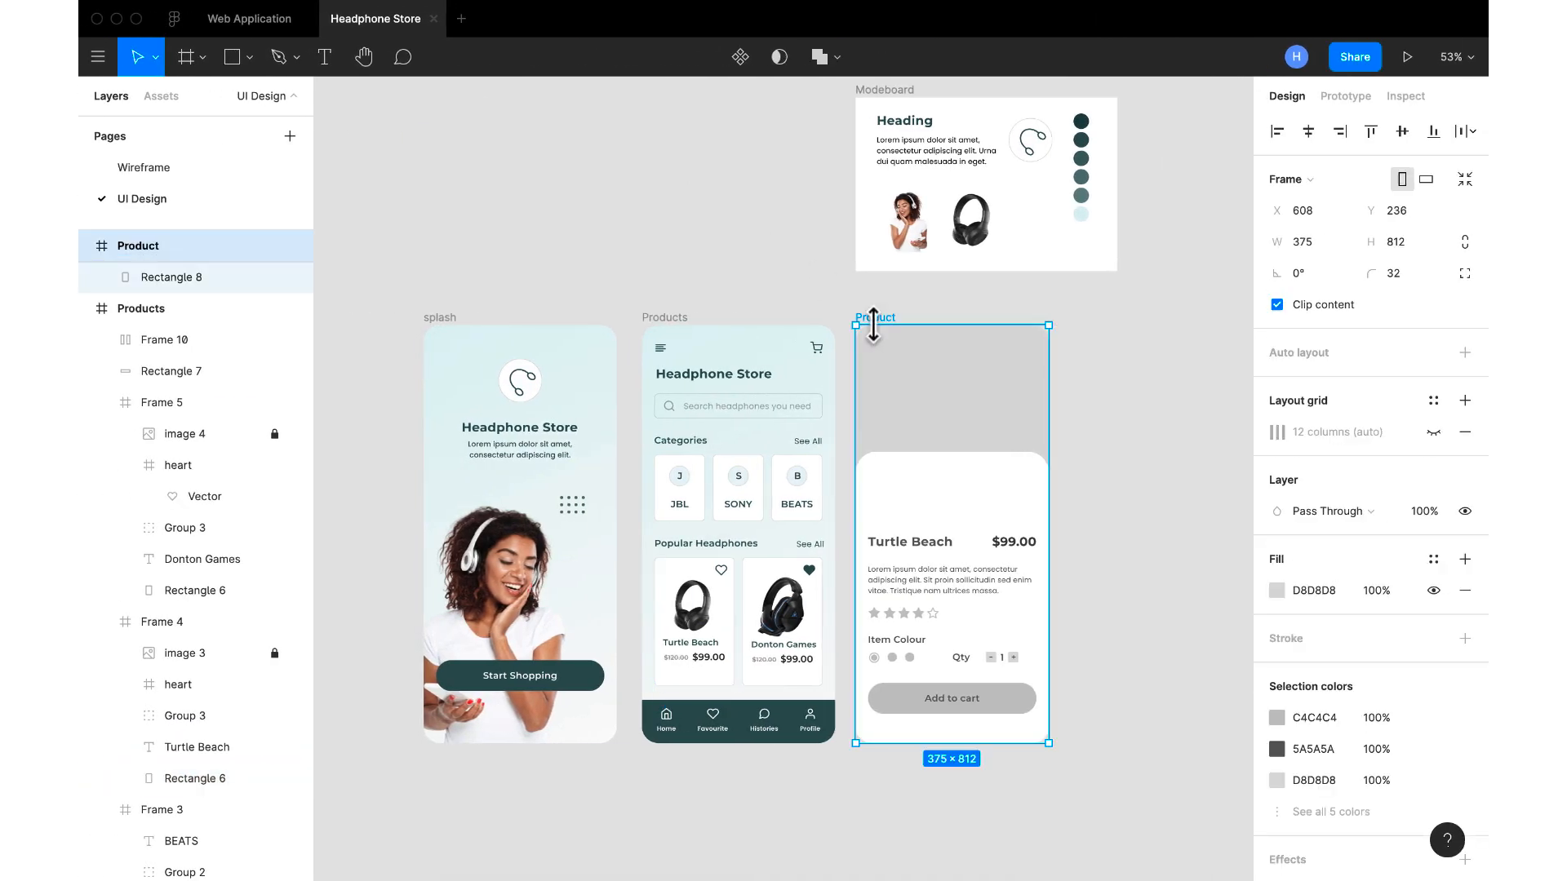
key(super+v)
Resize the pasted headphone image proportionally to 396 × 396 and place it at X -21, Y 33 on the Product screen
drag(1008, 558, 993, 467)
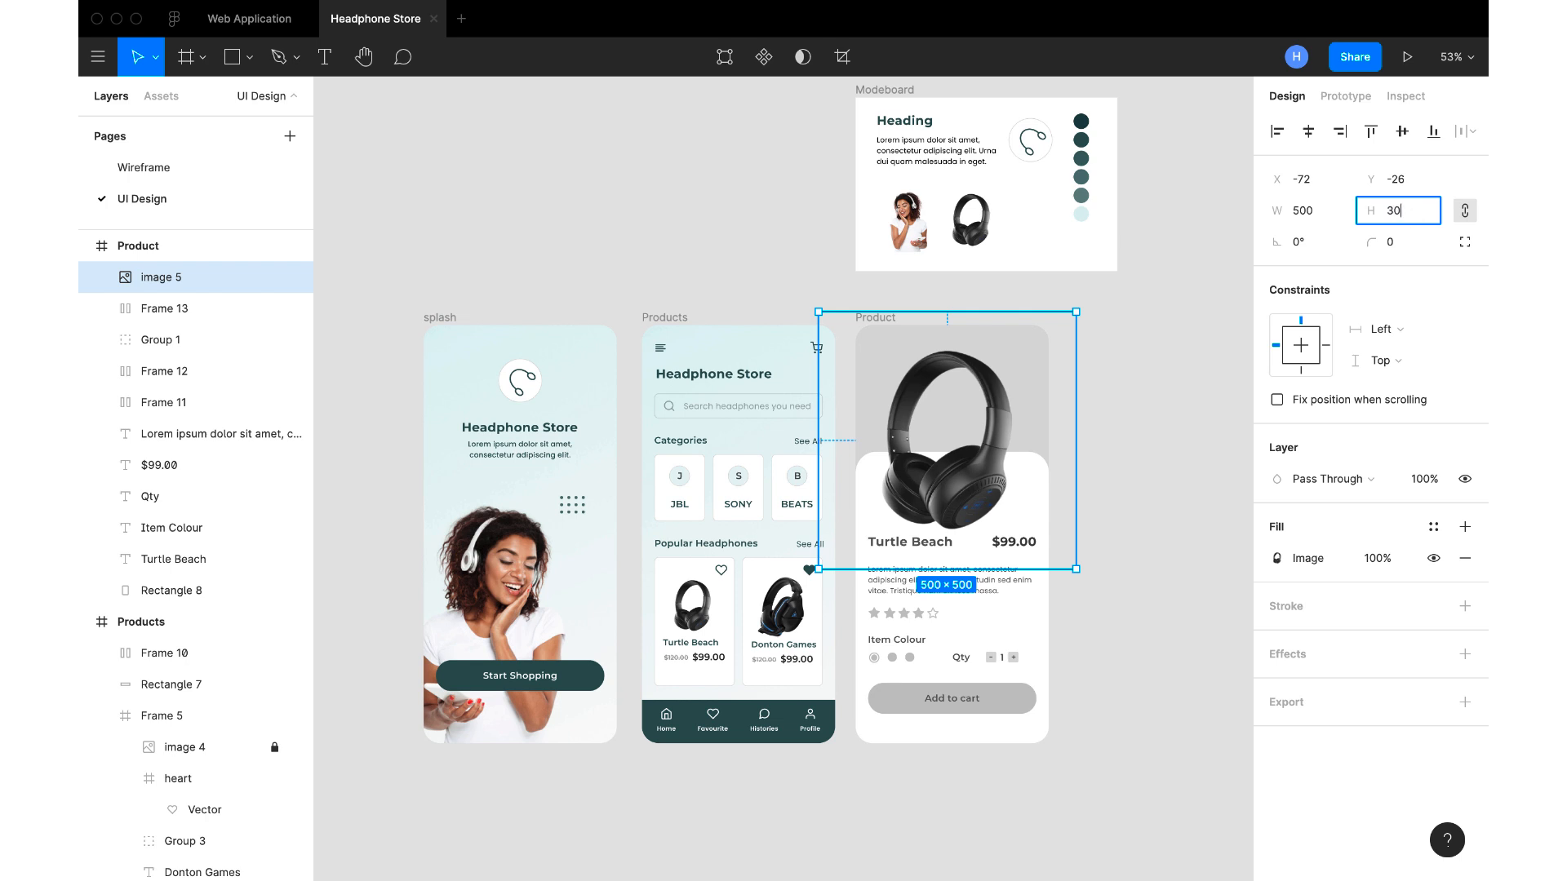
key(Return)
drag(926, 396, 975, 443)
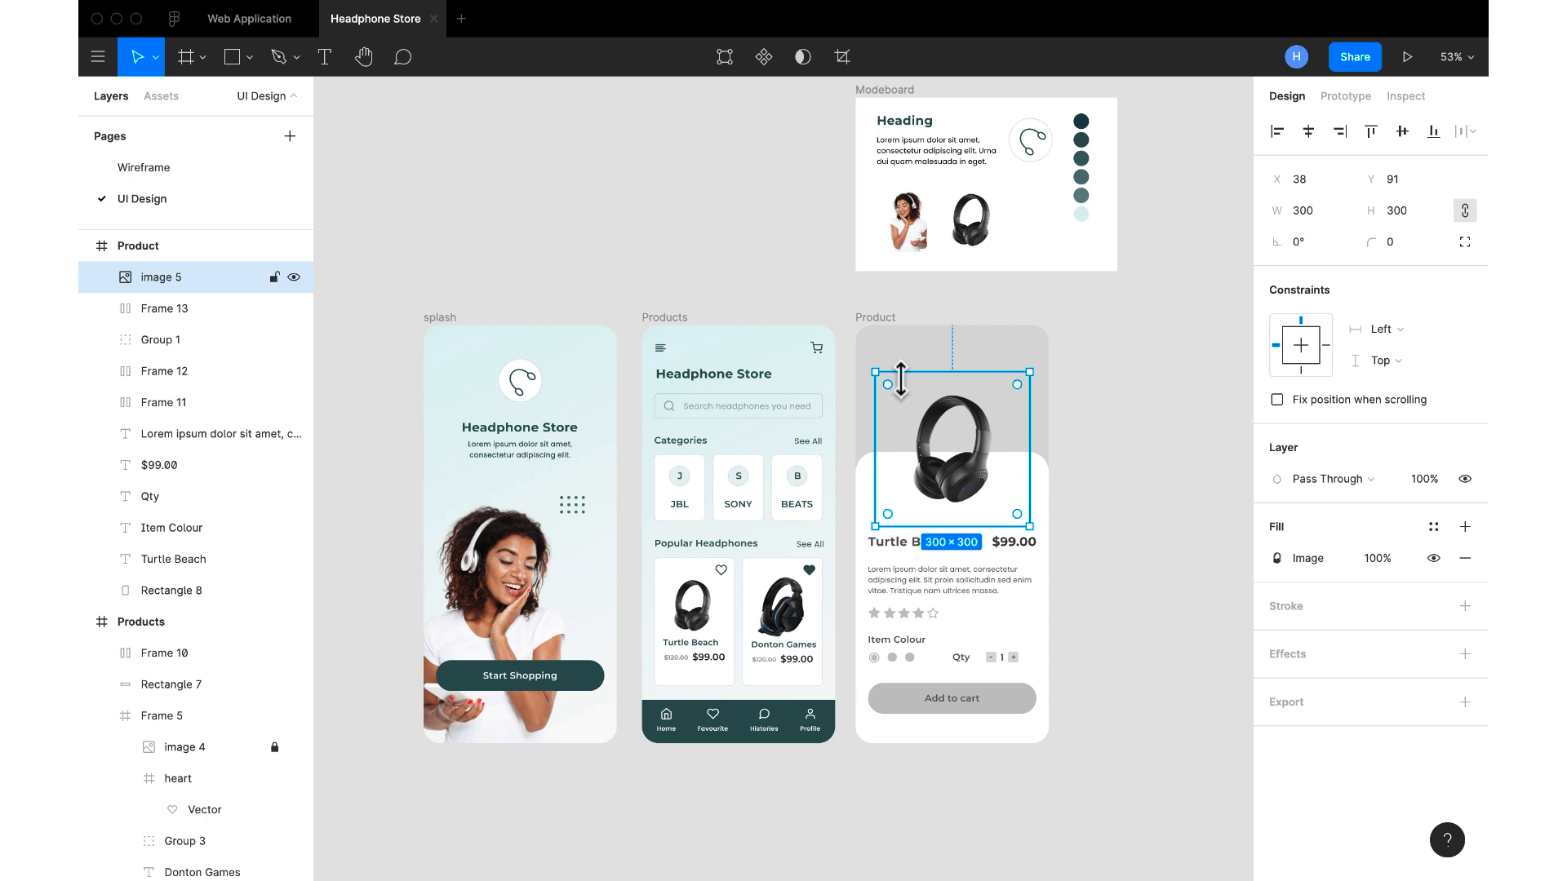
drag(871, 375, 824, 326)
drag(957, 430, 976, 449)
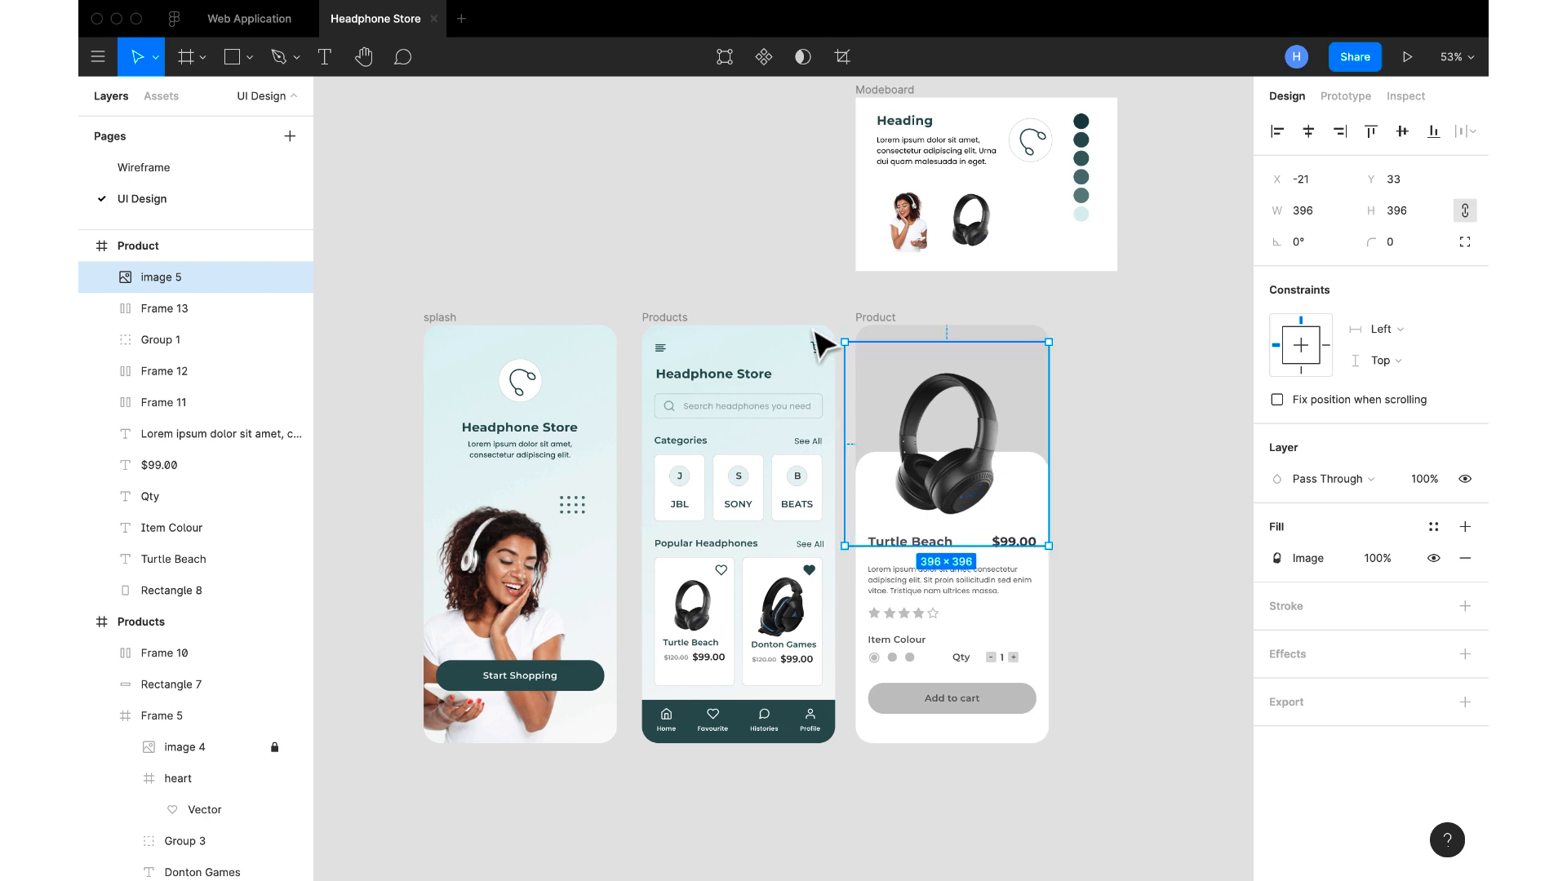
click(842, 290)
Draw a 16 × 16 circle at X 344, Y 28 over the Products screen's shopping cart icon
scroll(849, 306, up, 5)
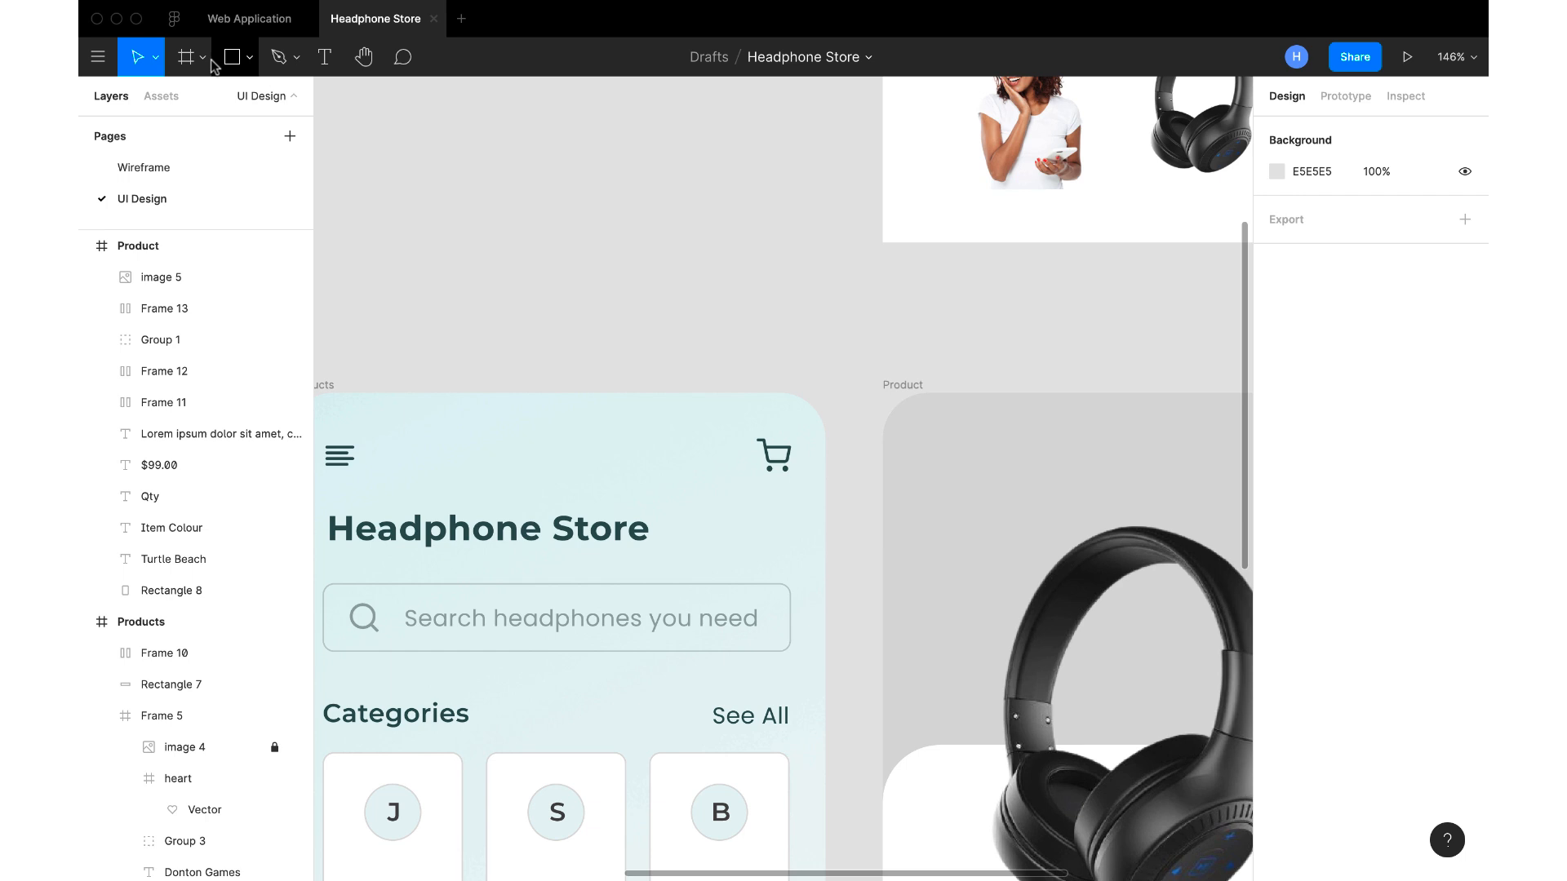
click(243, 61)
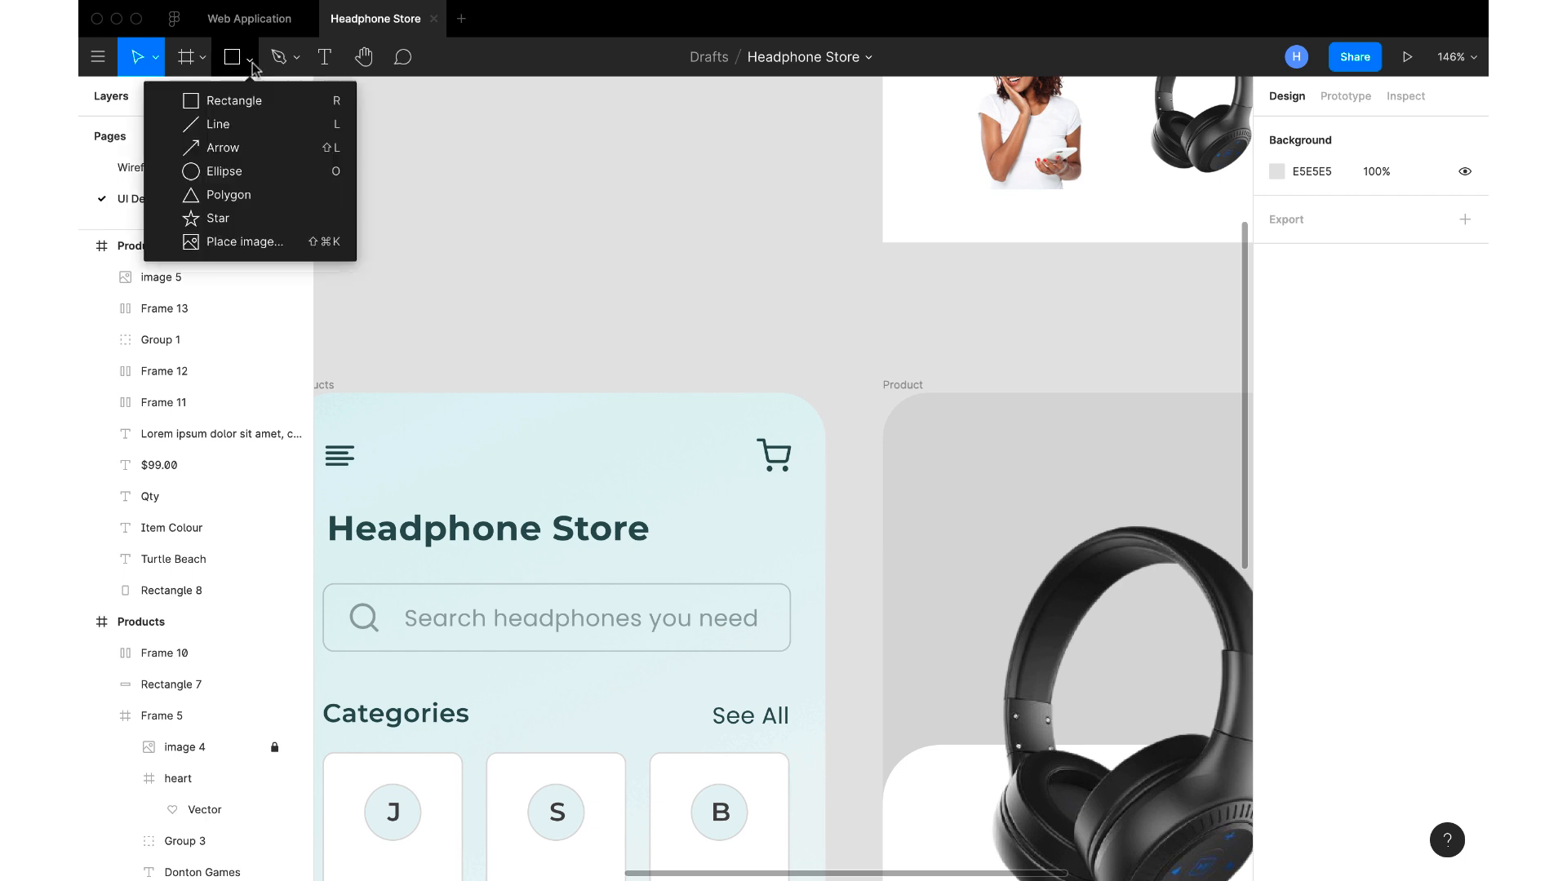
click(245, 171)
drag(780, 434, 803, 455)
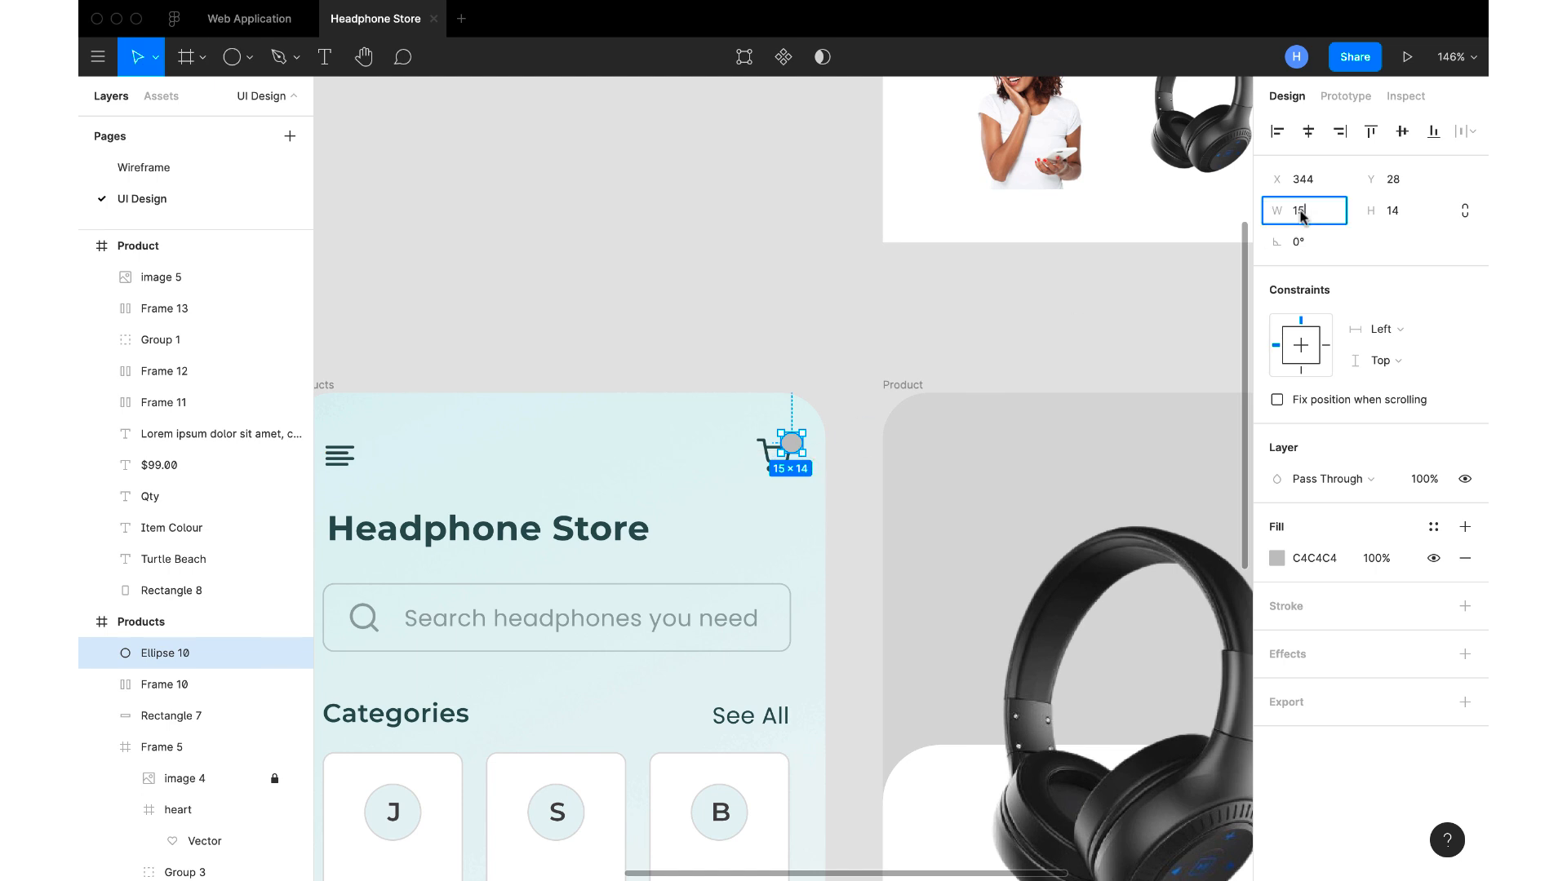
text(16)
key(Tab)
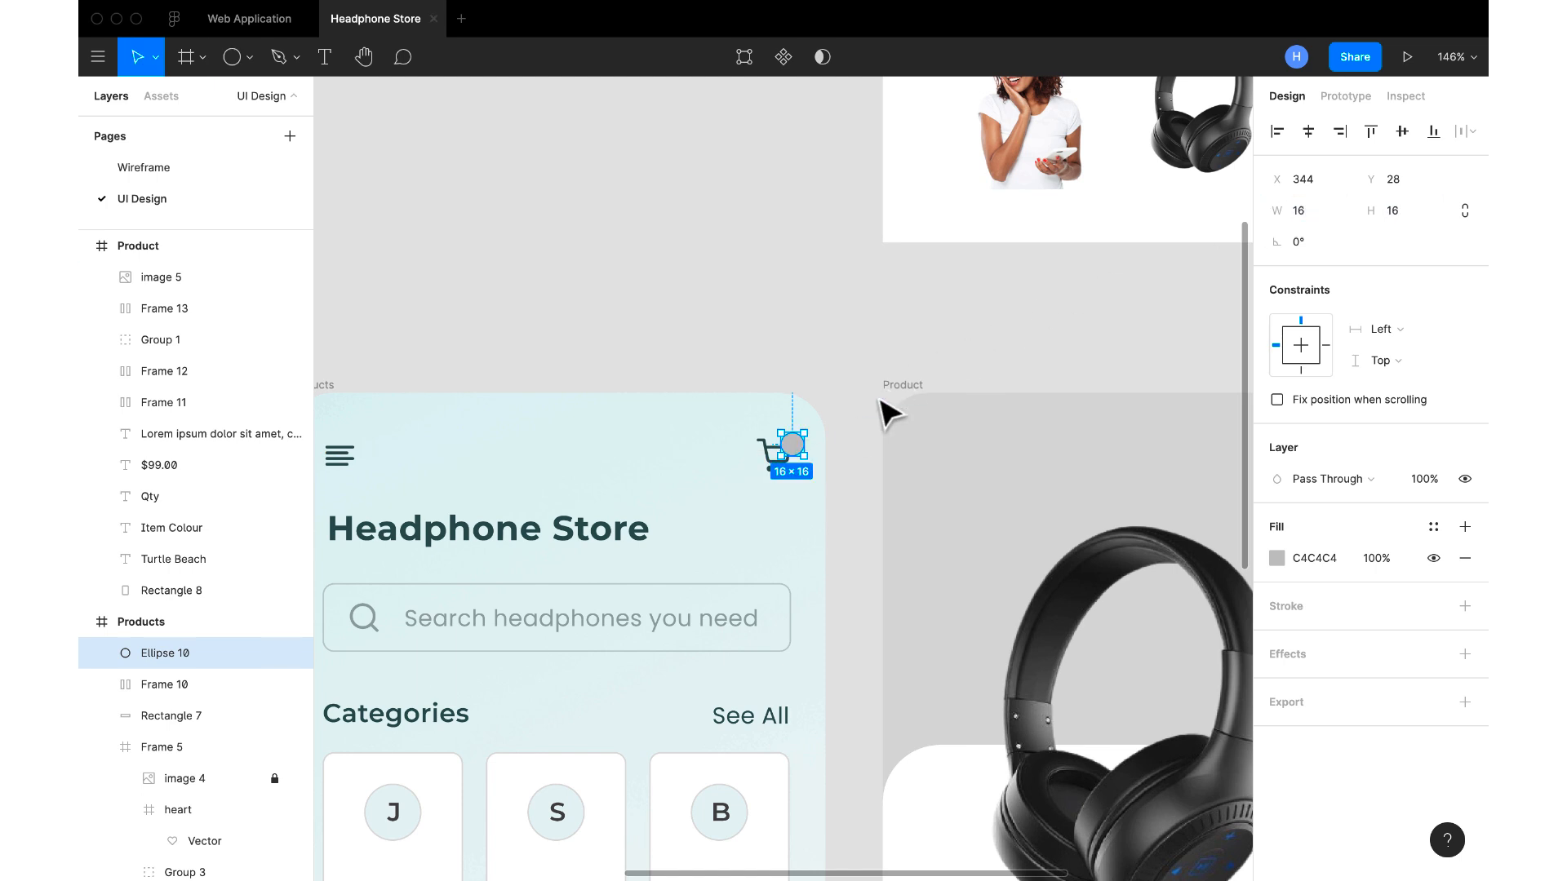
Fill the cart's badge circle with 315050, sampled from the Headphone Store heading
scroll(889, 413, up, 5)
scroll(885, 411, down, 1)
scroll(885, 411, left, 1)
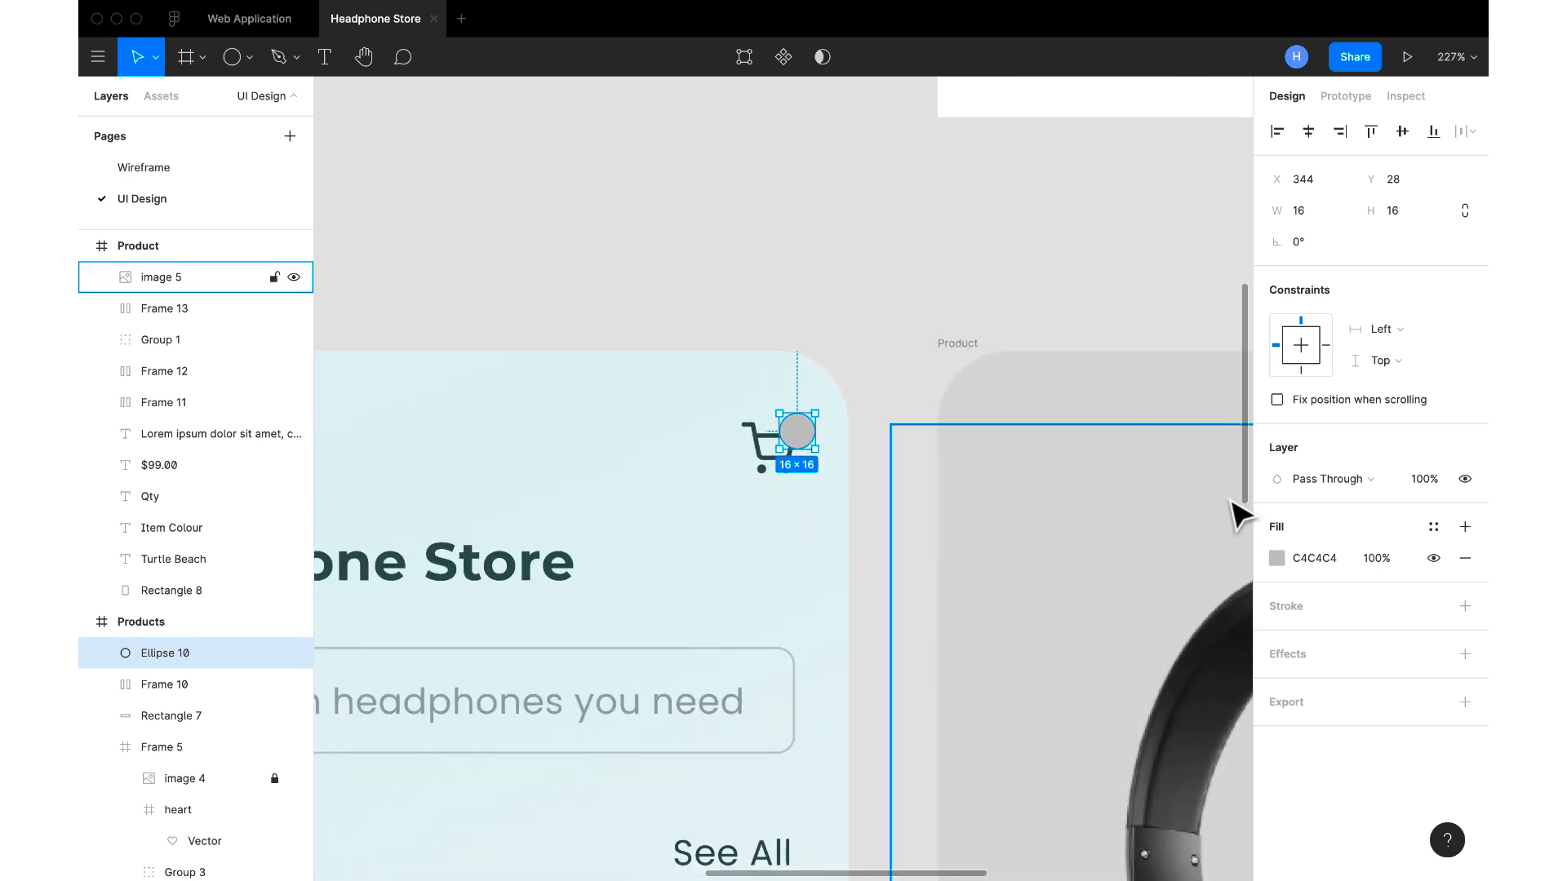
click(1275, 558)
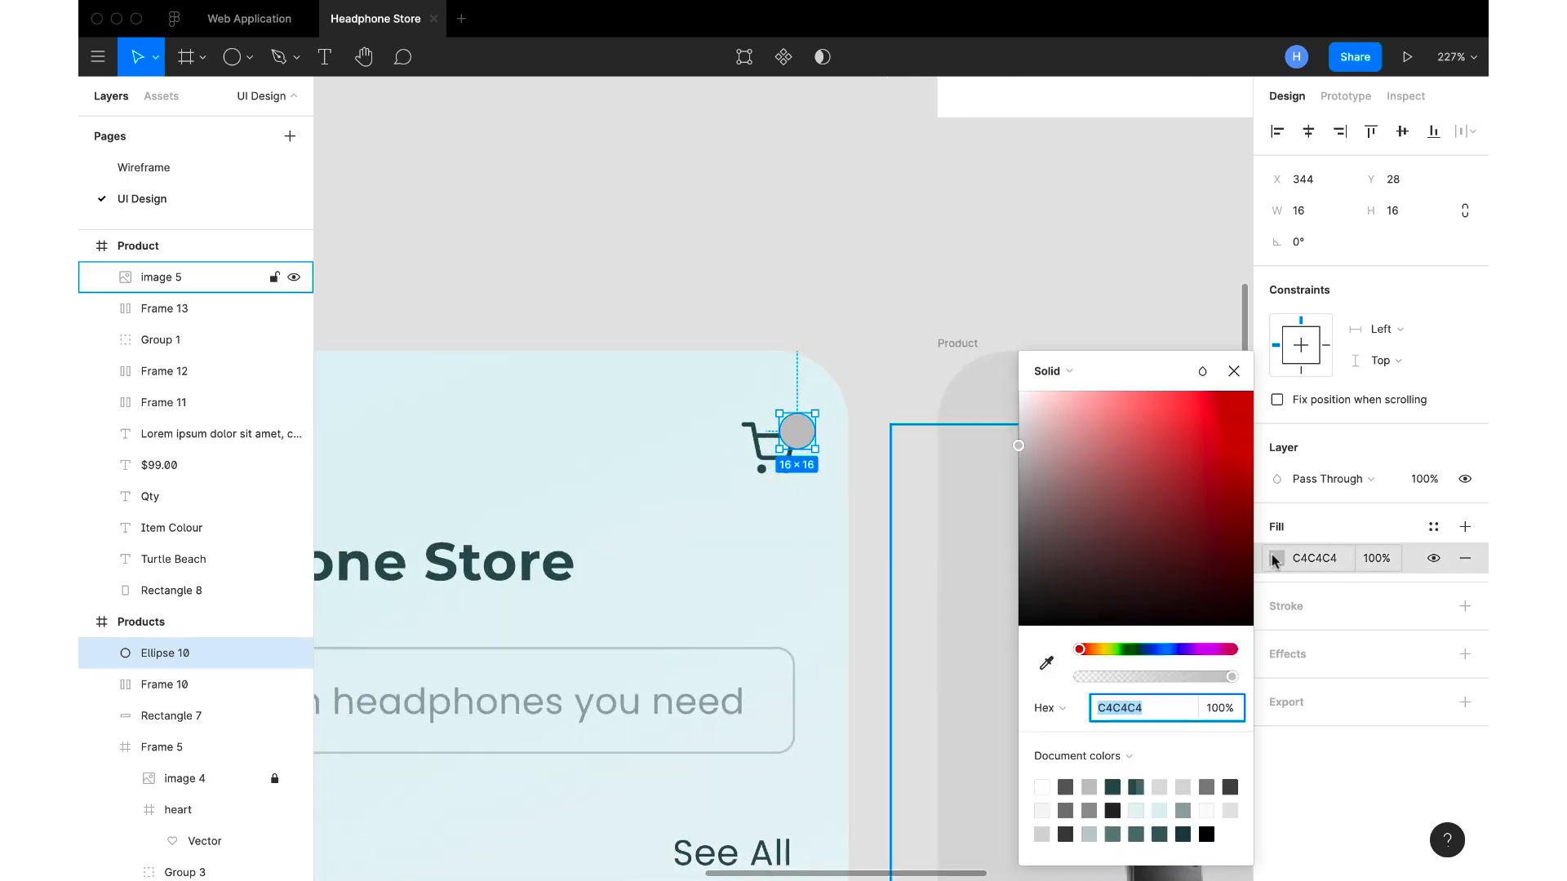
click(1047, 662)
click(560, 554)
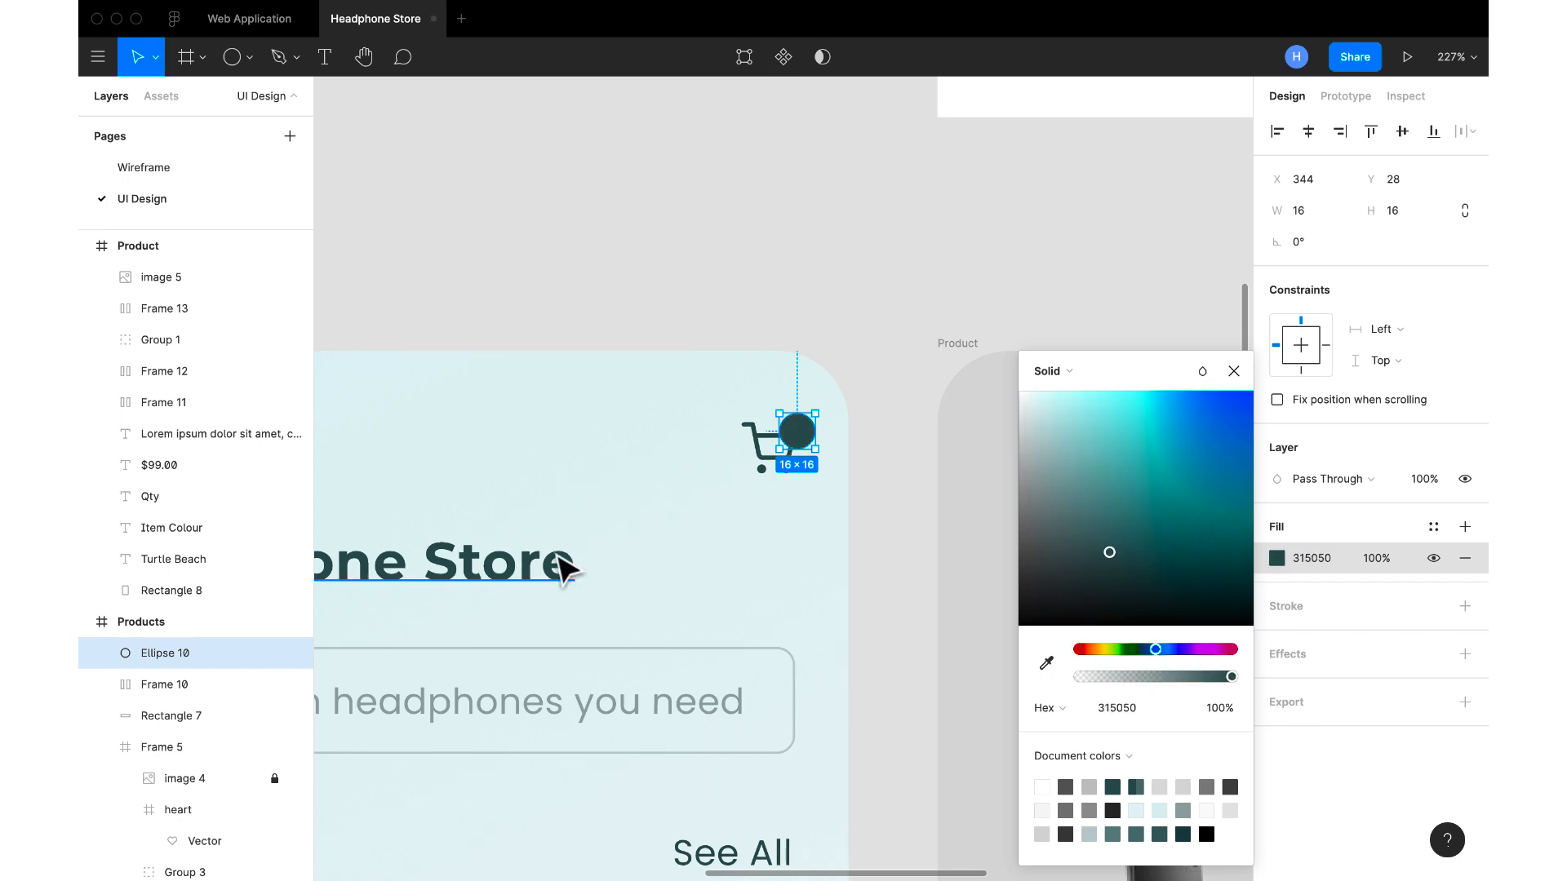
click(1233, 373)
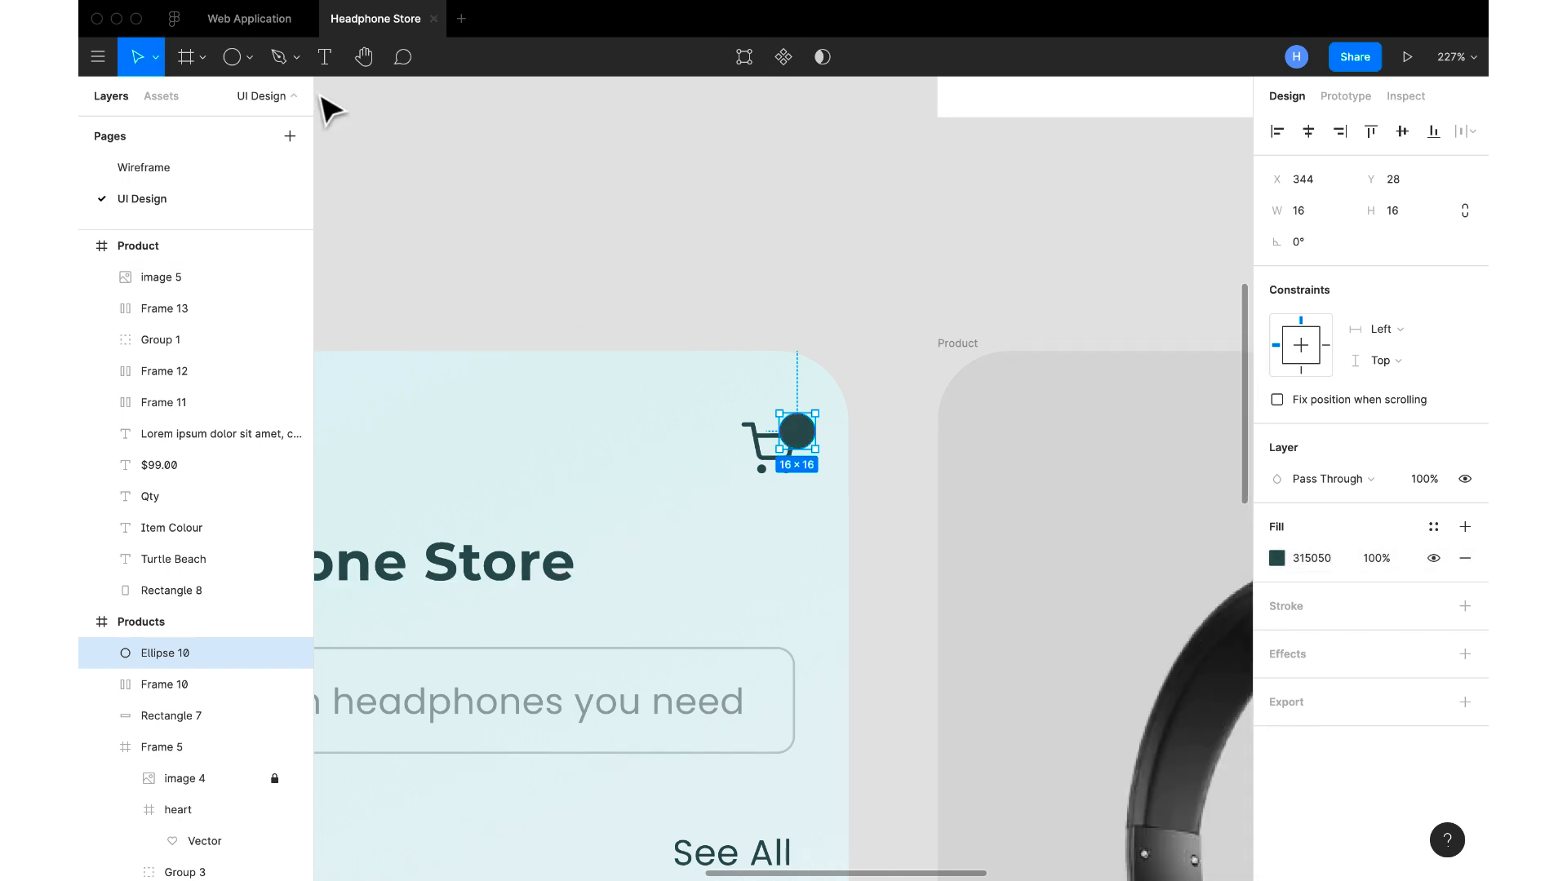
Try to add the number 2 as text on the cart's badge circle, and delete that text
click(320, 58)
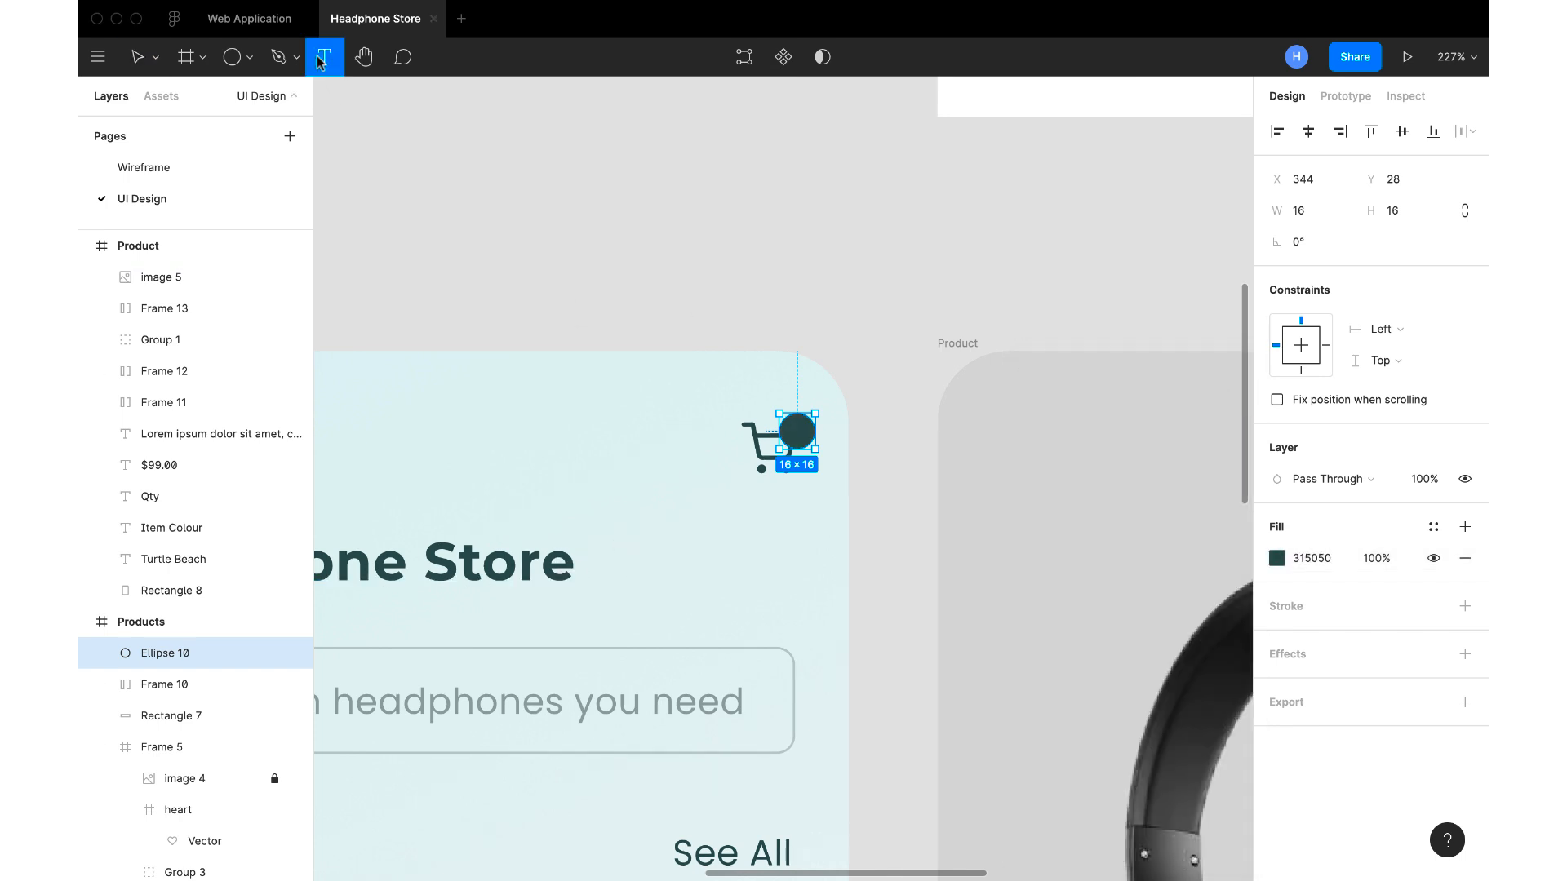
click(790, 435)
text(2)
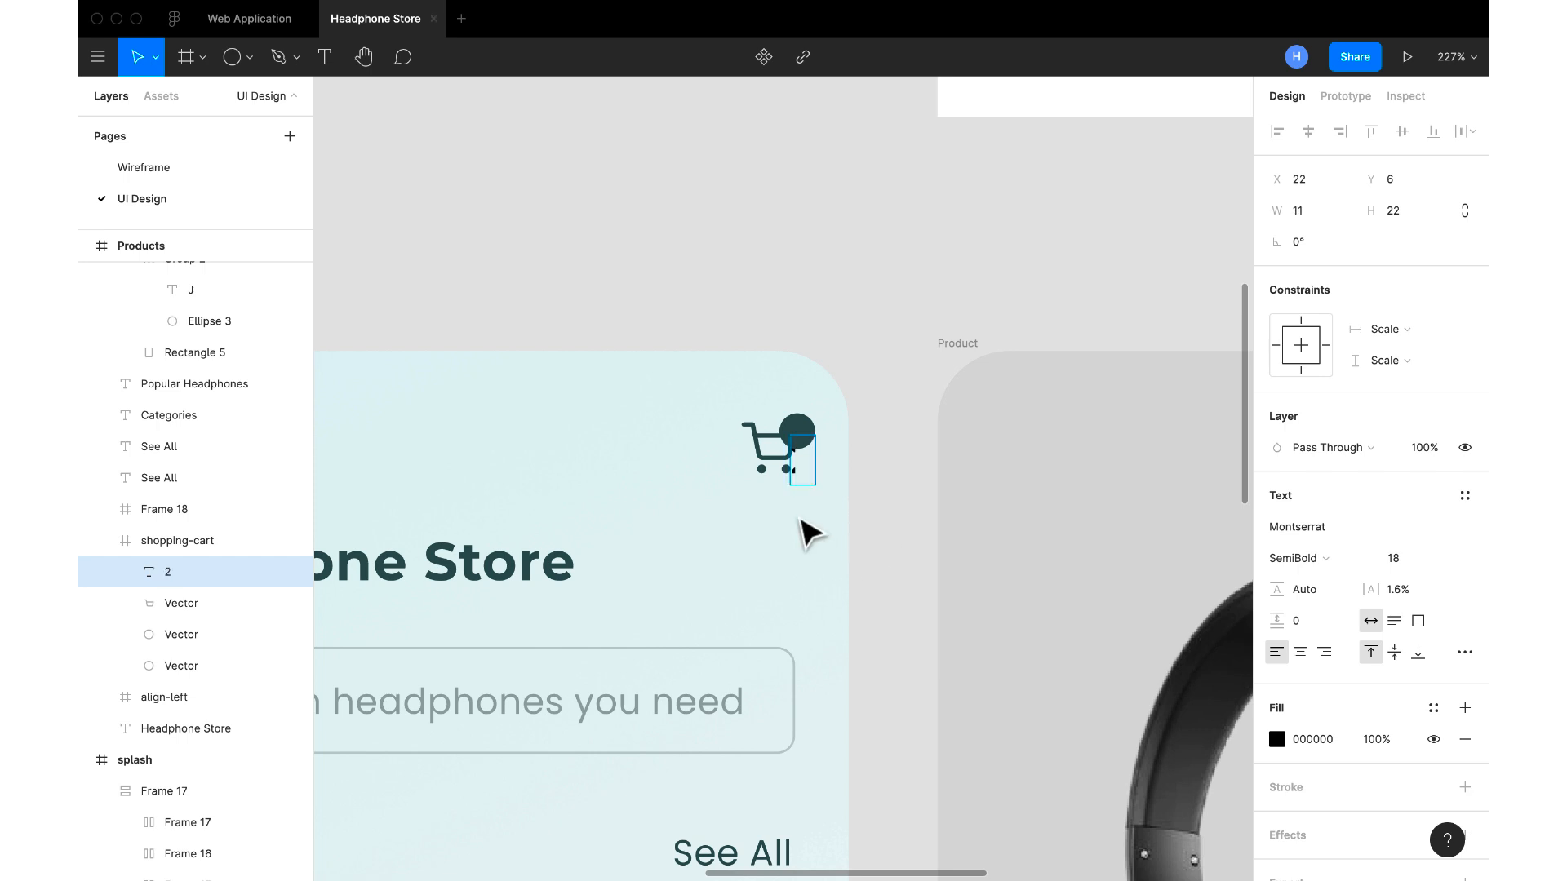
key(Escape)
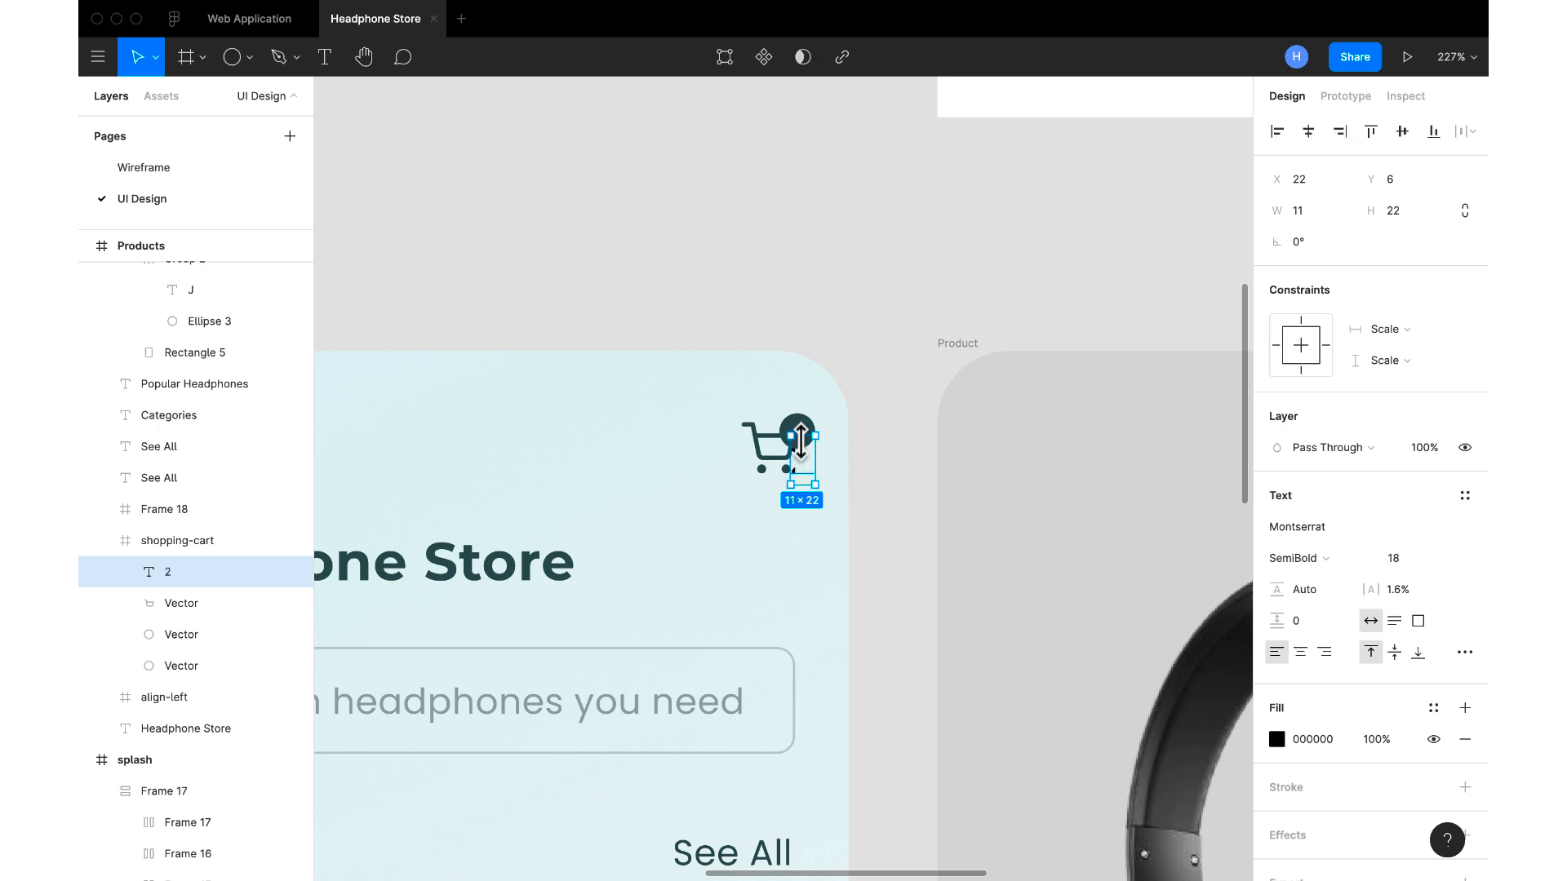
mouse_move(800, 440)
mouse_down()
mouse_move(787, 453)
mouse_move(797, 435)
mouse_up()
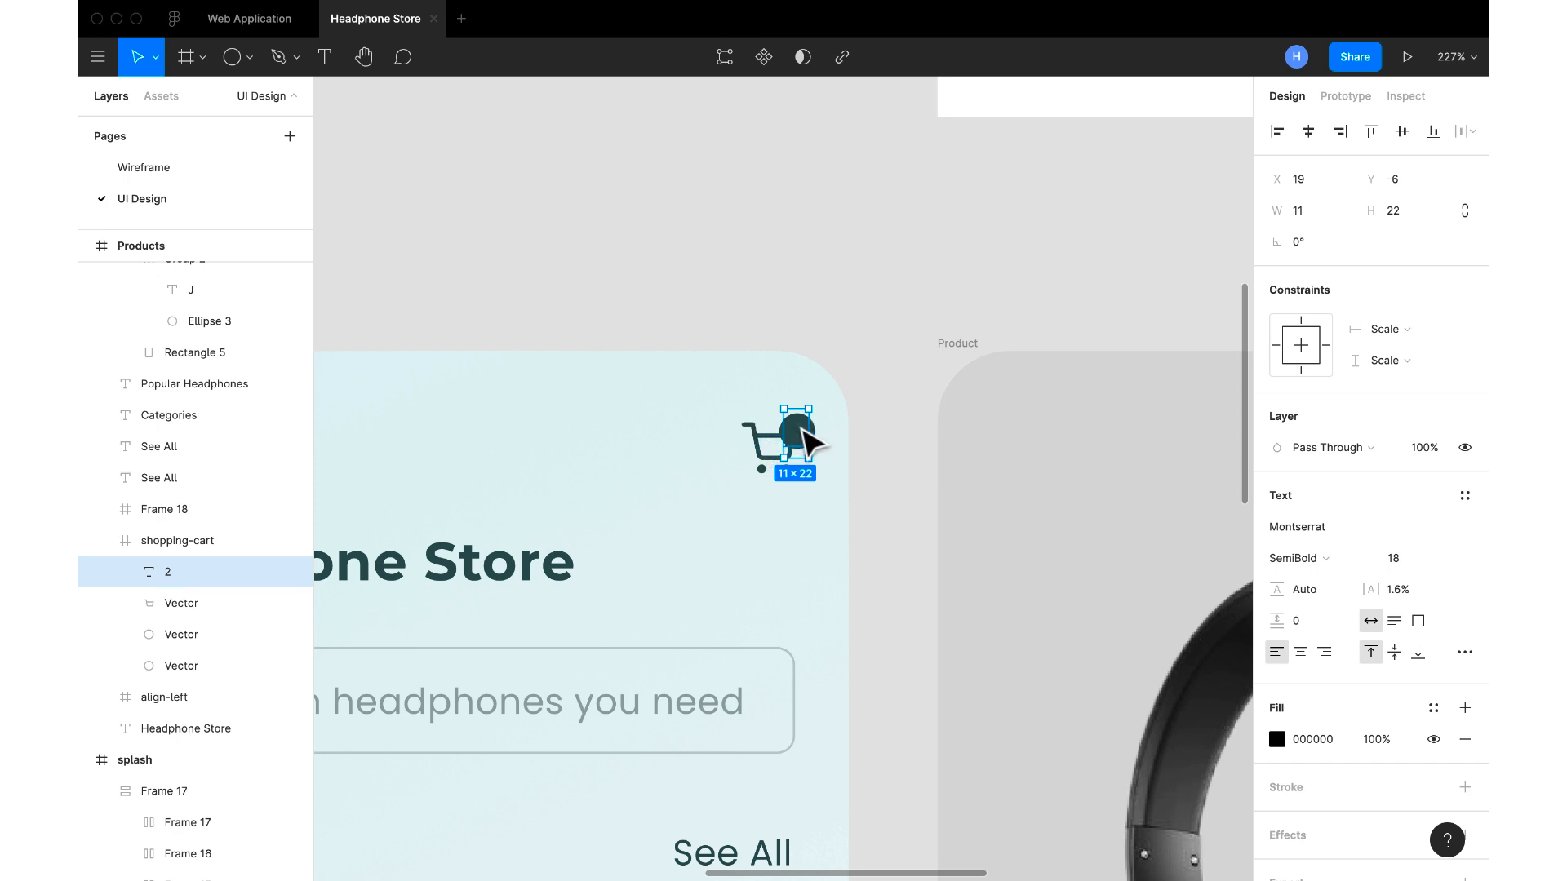
right_click(795, 423)
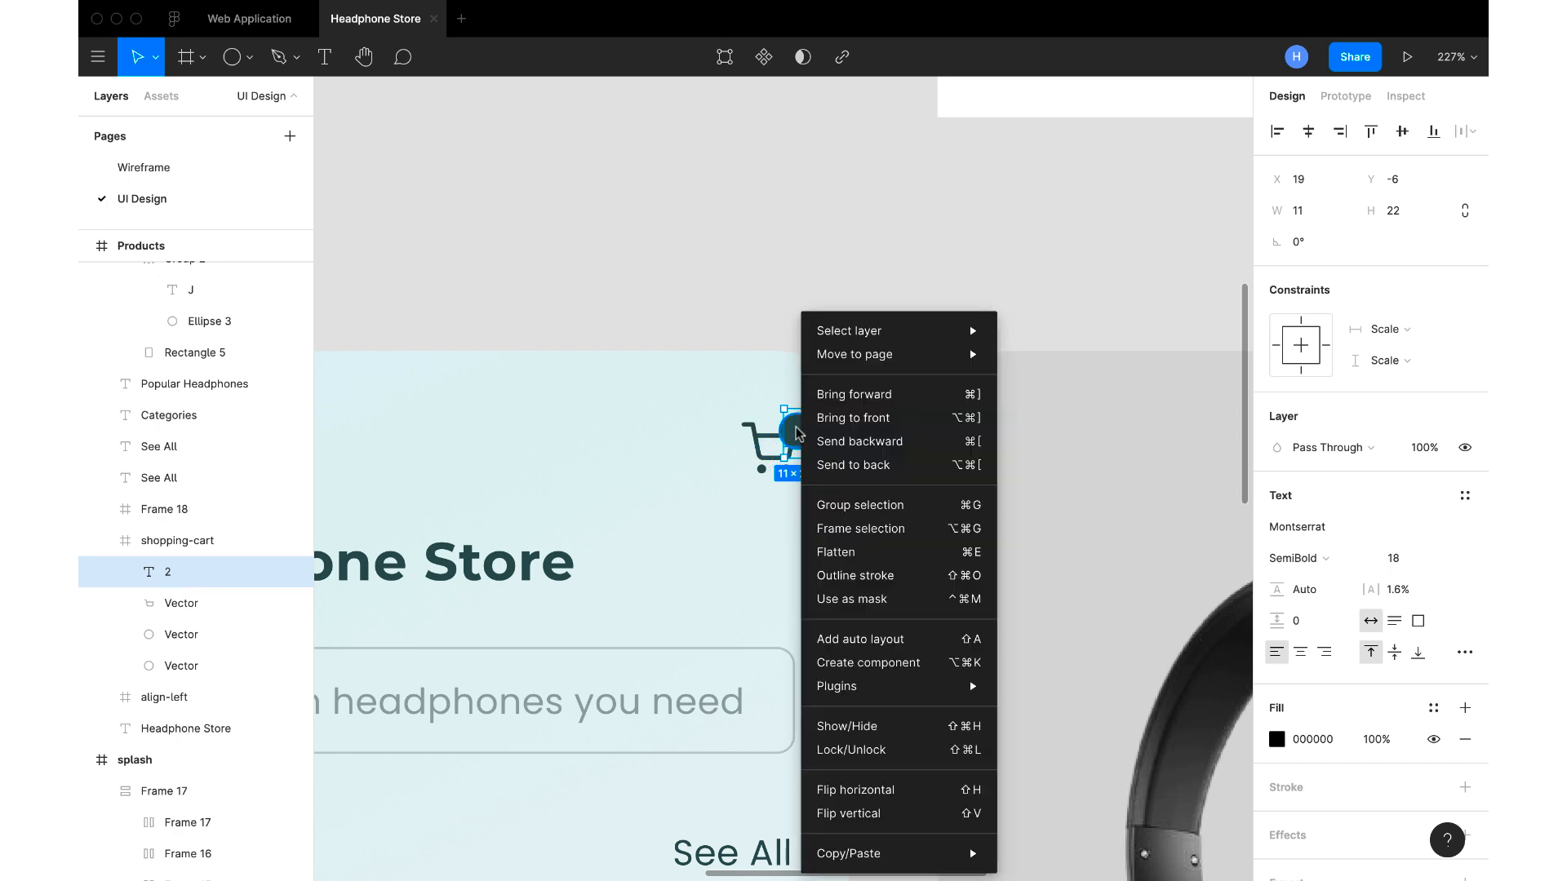
click(841, 413)
drag(800, 432, 848, 468)
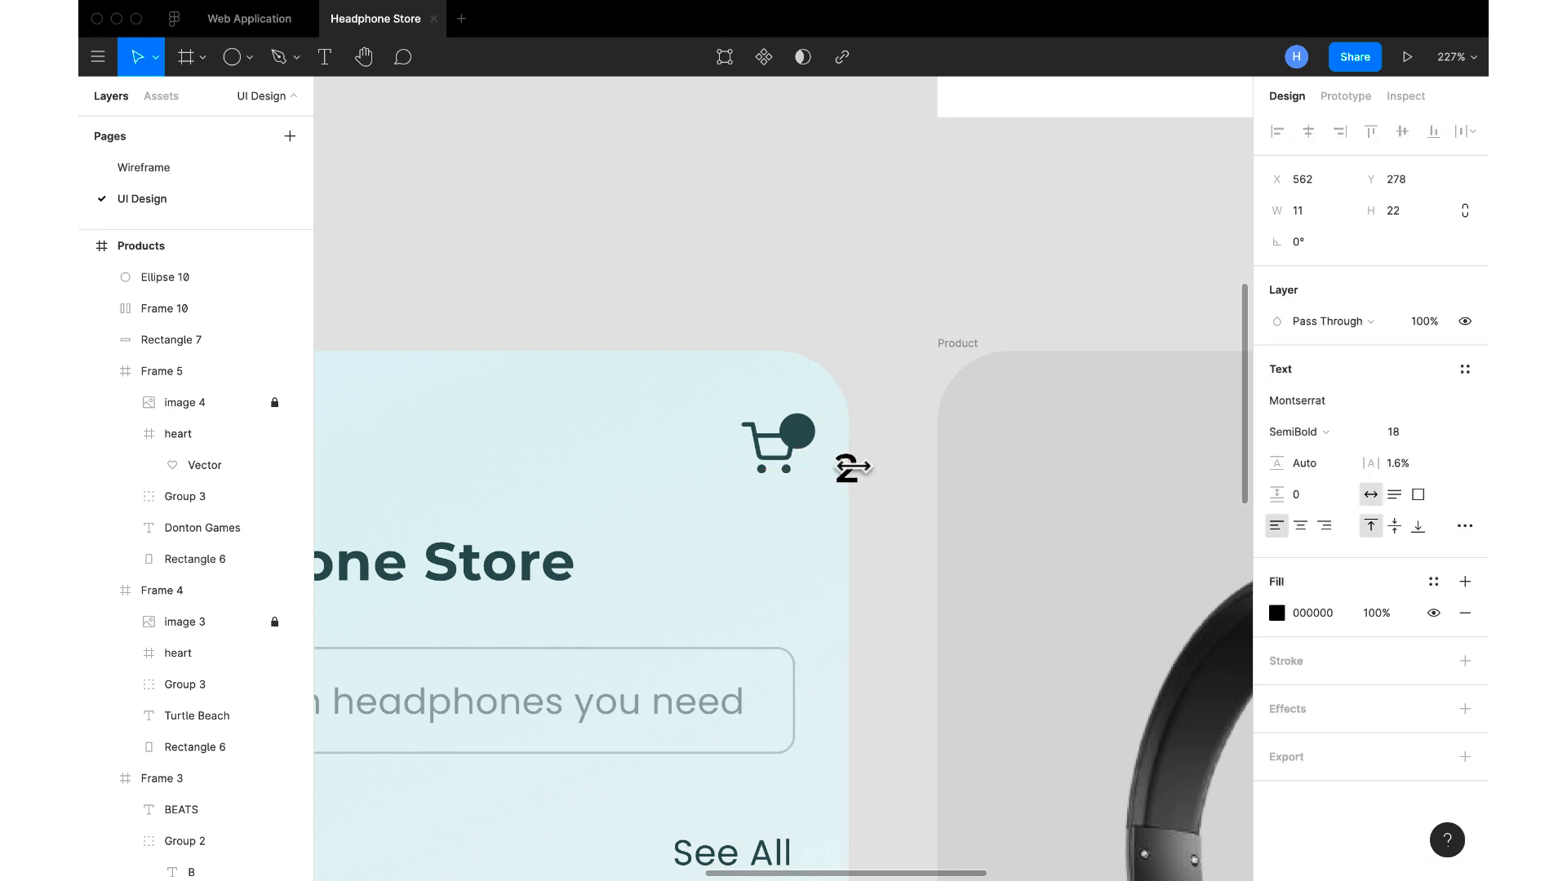
key(Delete)
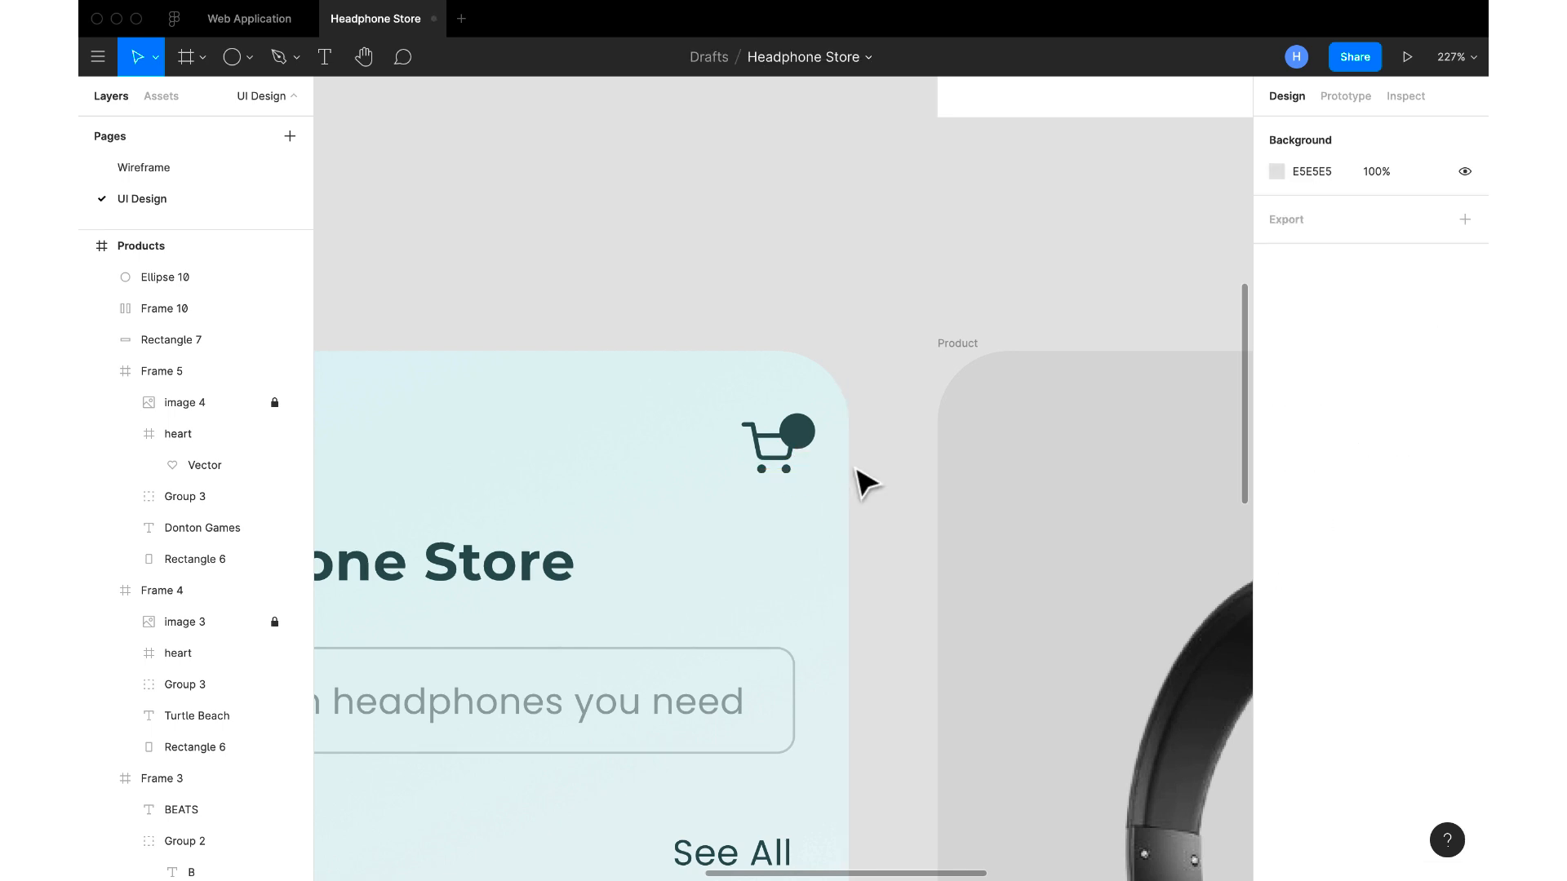
Paste the text 2 into the Products screen and place it over the cart's badge circle at X 348, Y 25
scroll(699, 367, down, 10)
scroll(693, 379, right, 2)
click(468, 353)
key(ctrl+v)
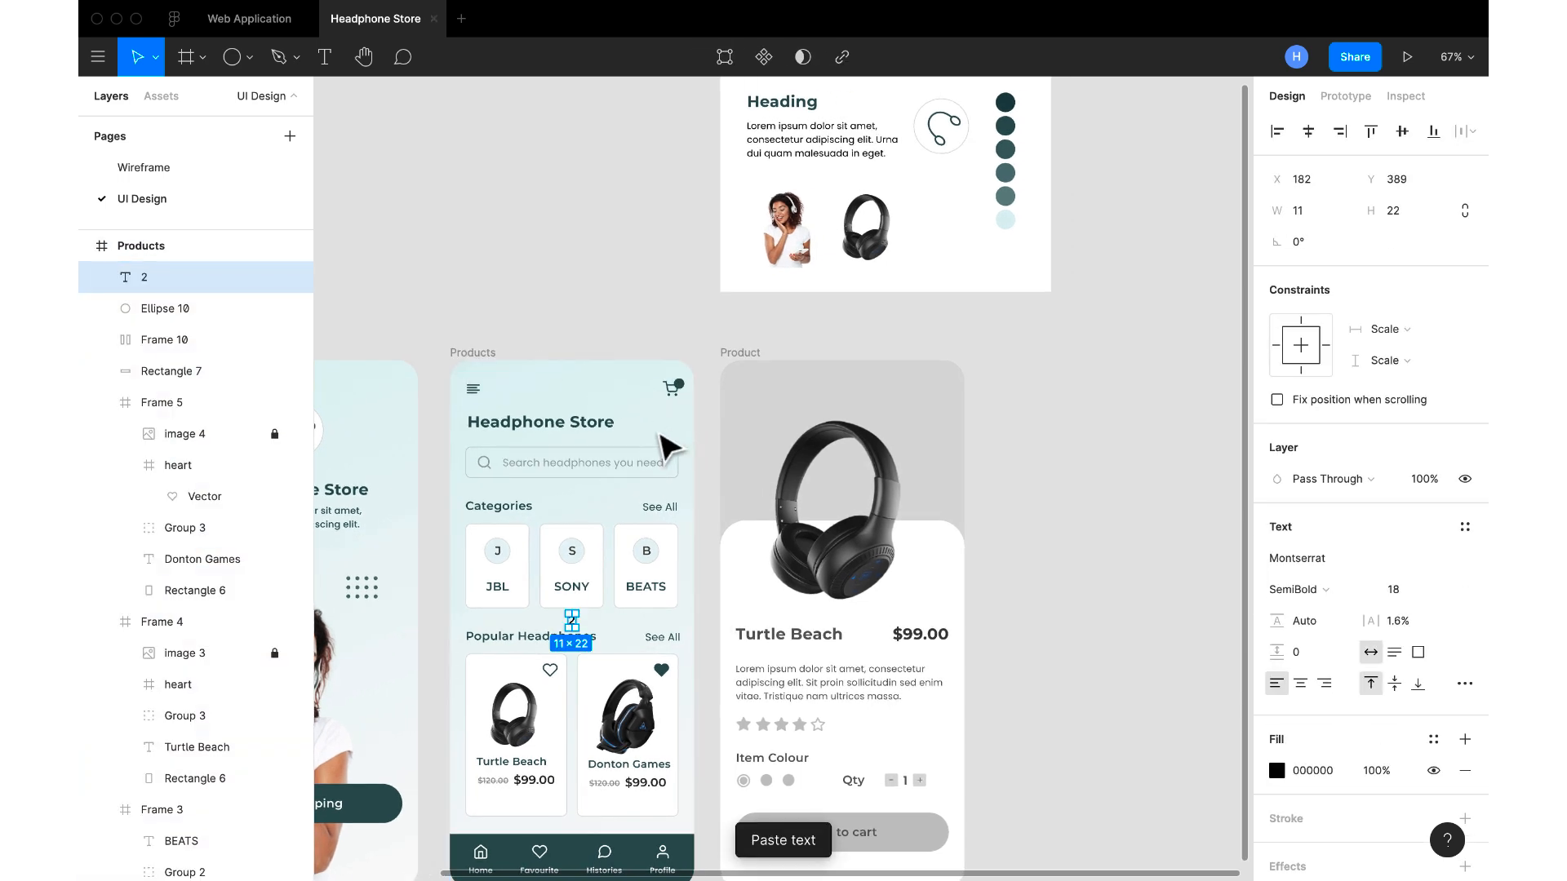
drag(577, 633, 689, 468)
scroll(685, 373, up, 8)
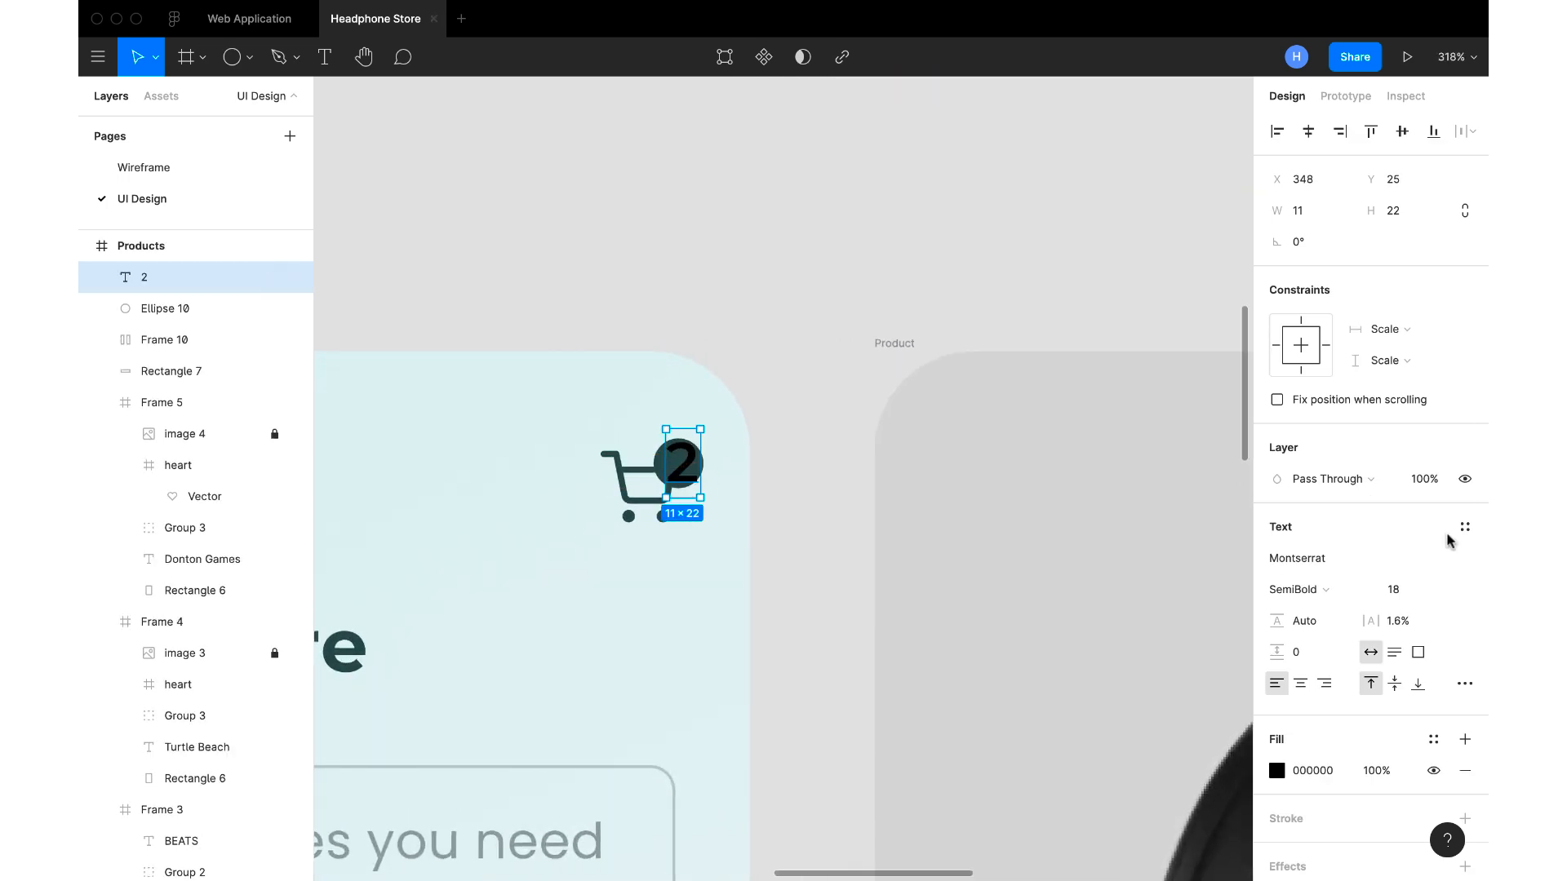
Set the badge number's font size to 12 and its fill to FFFFFF
key(Return)
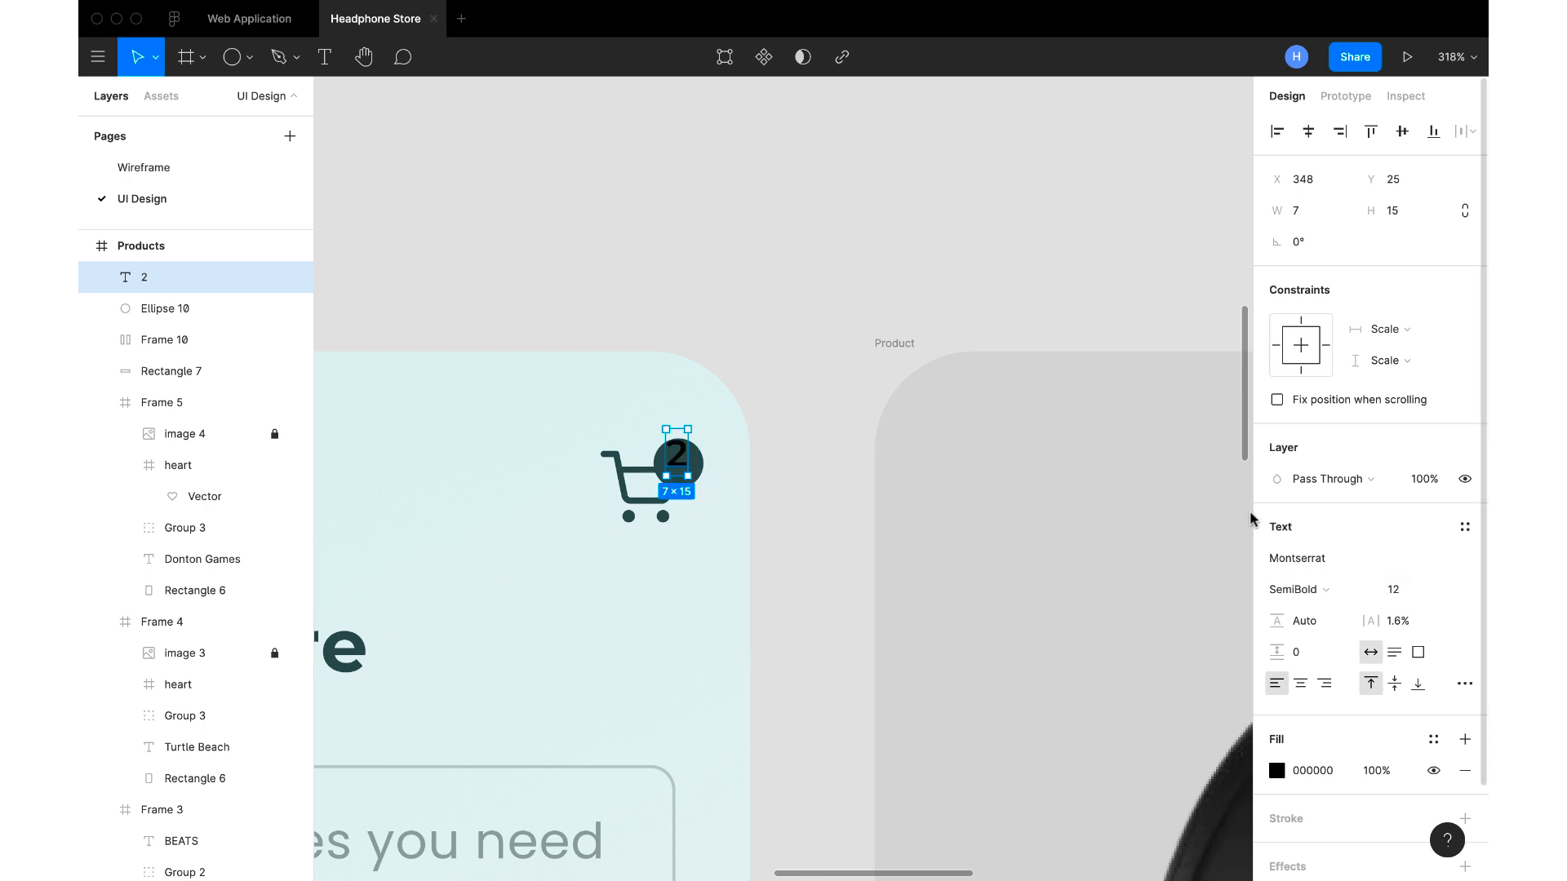
click(1318, 770)
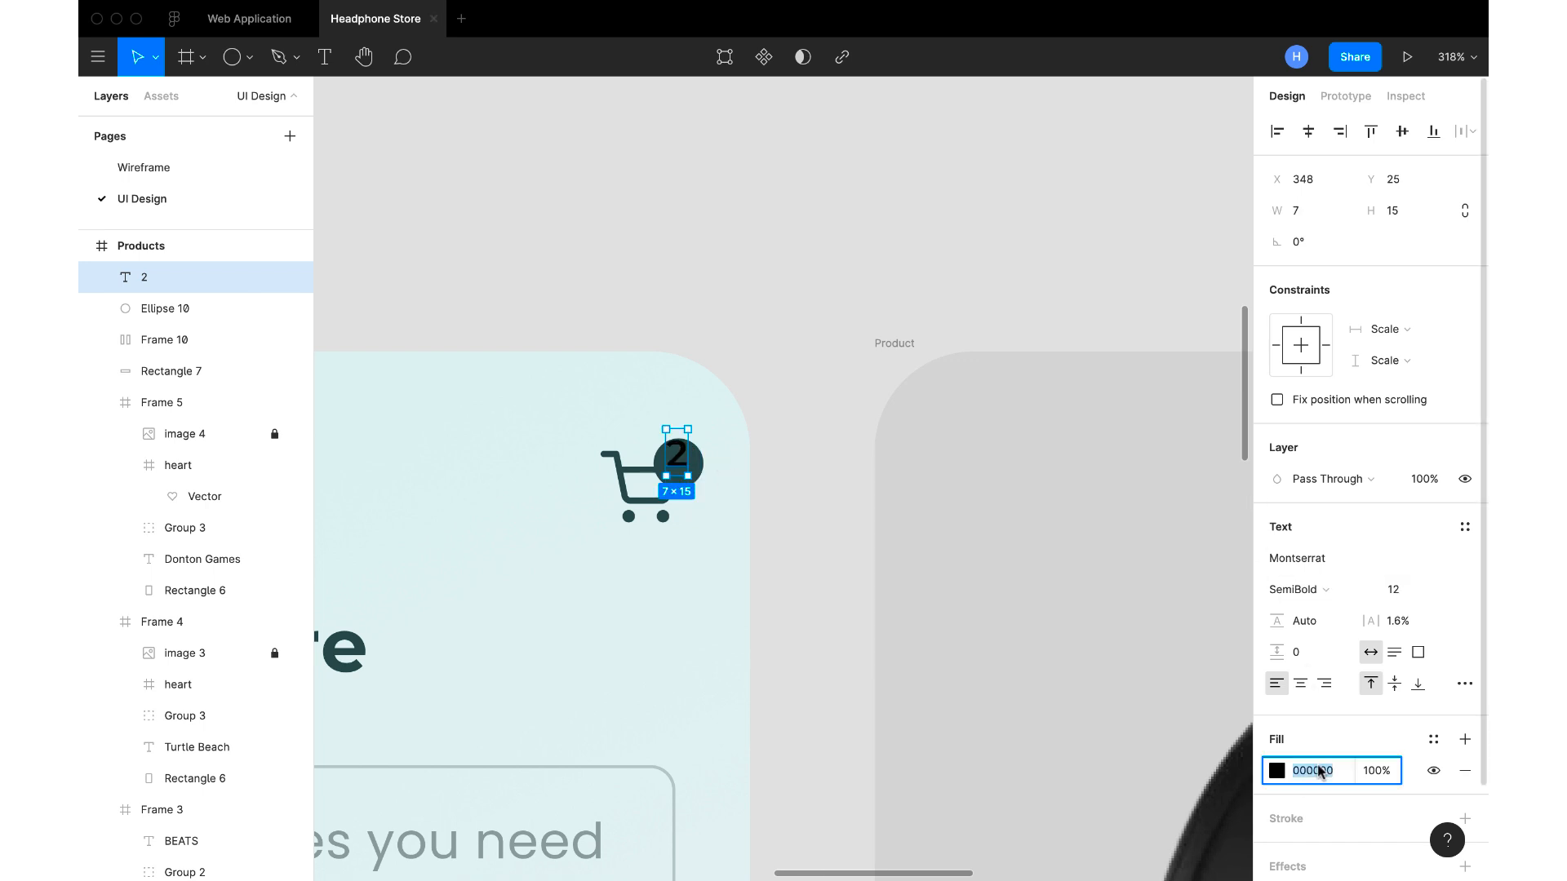
text(ffffff)
key(Return)
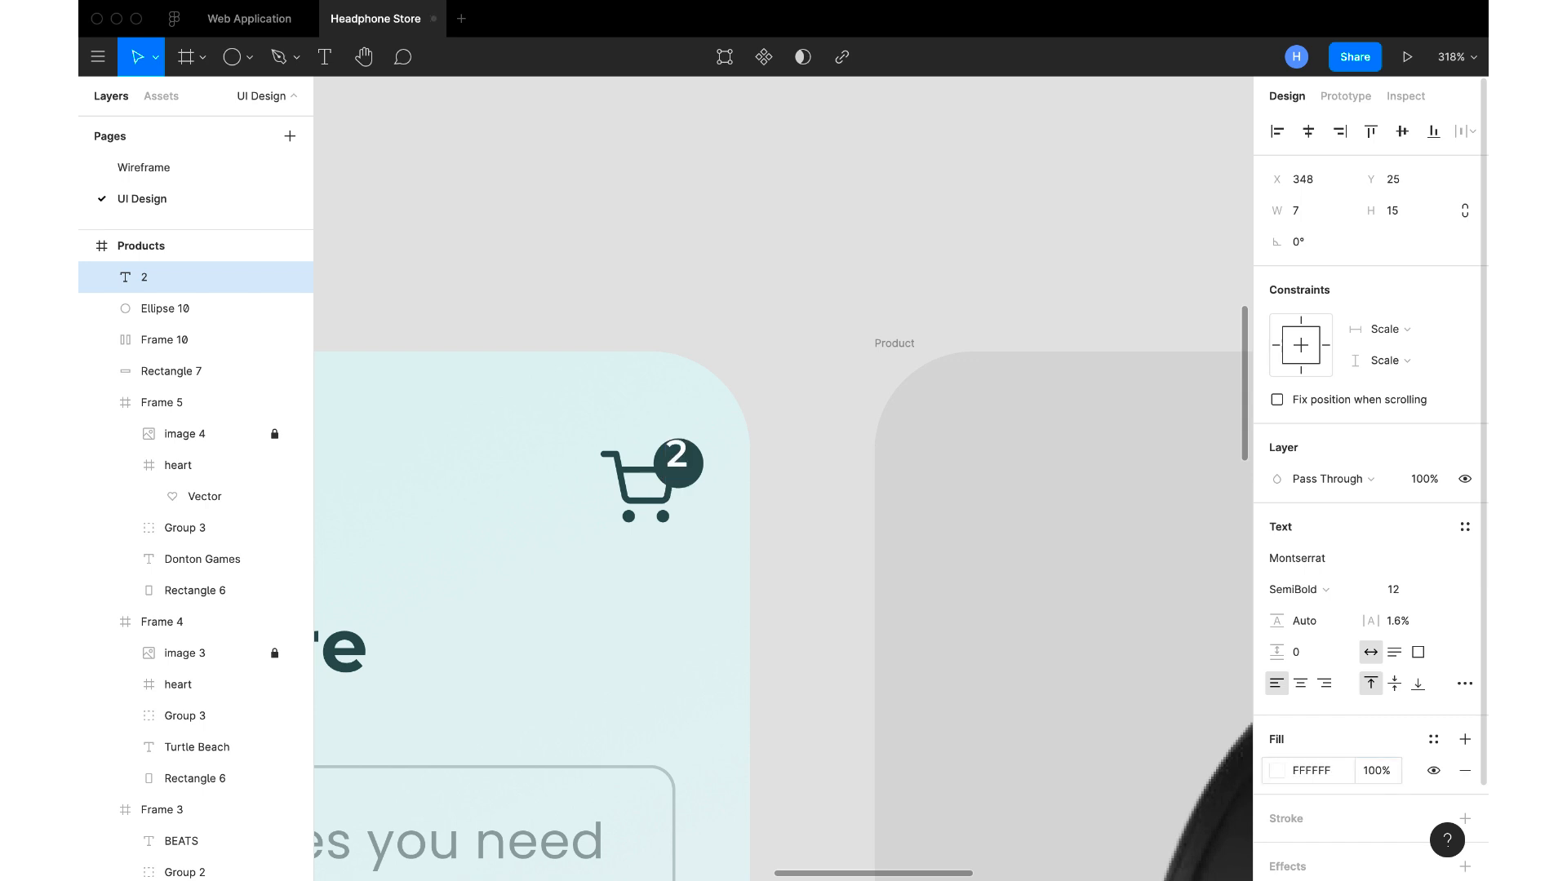
Set the badge number's font weight to Medium and centre it on the circle at X 349, Y 28
drag(684, 466, 684, 476)
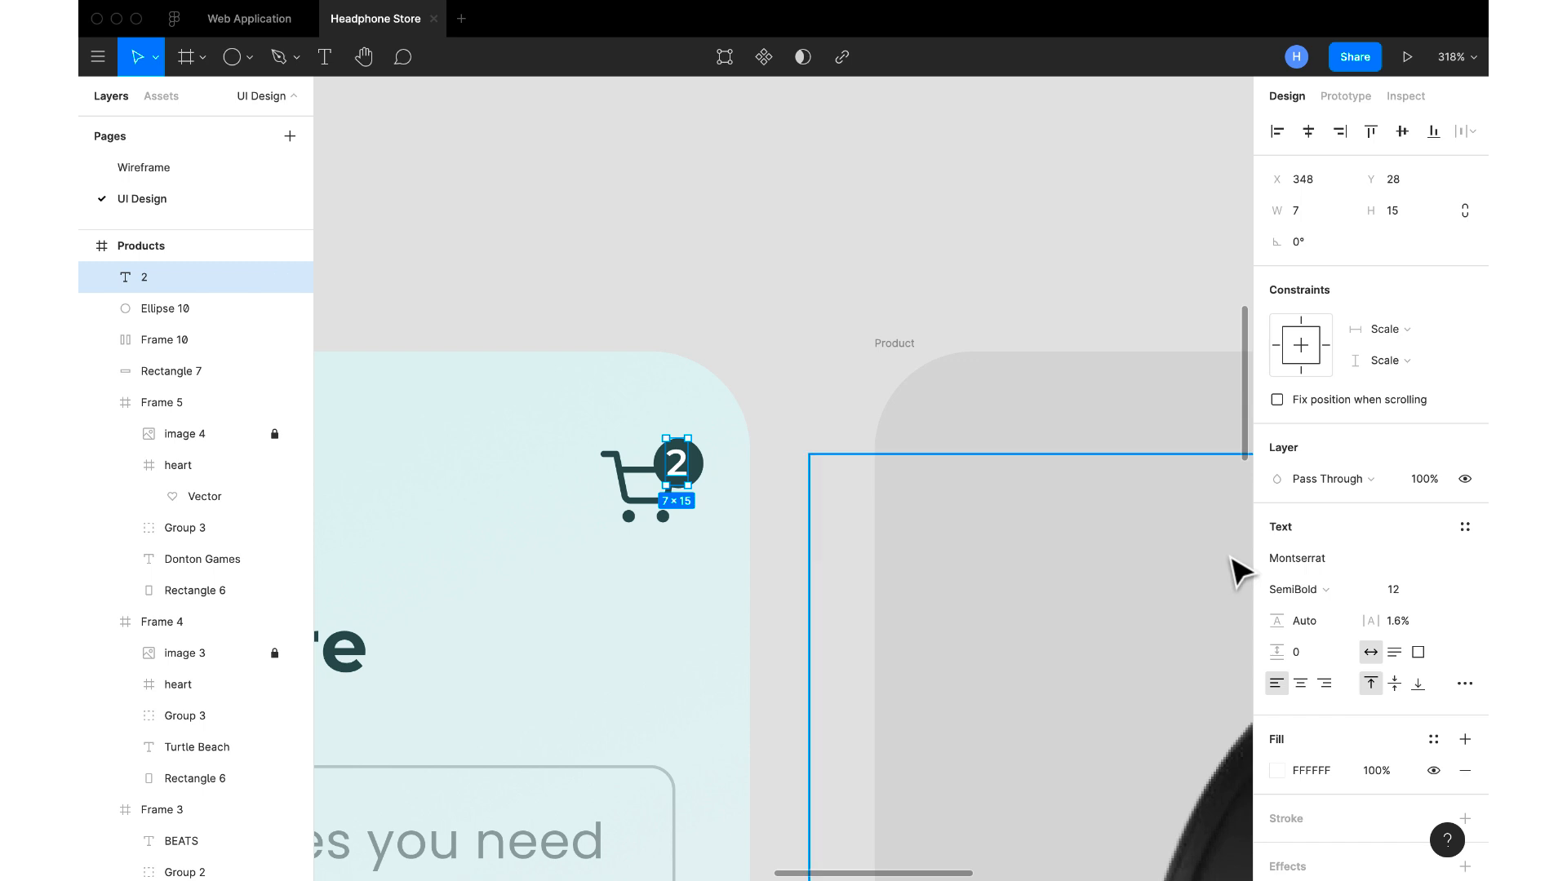
click(1281, 589)
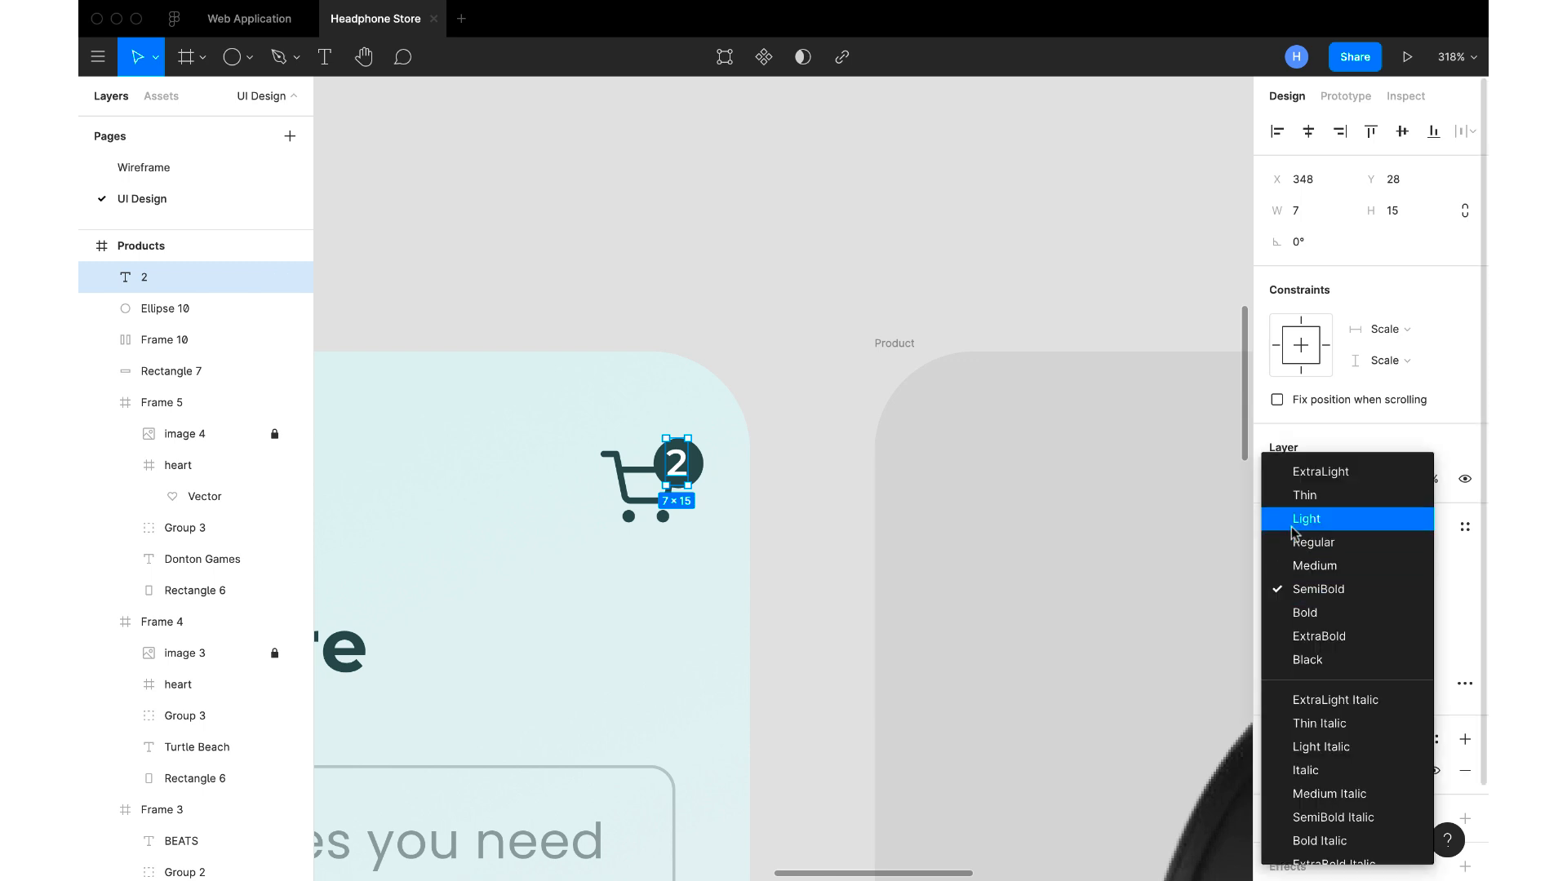
click(1308, 566)
click(787, 466)
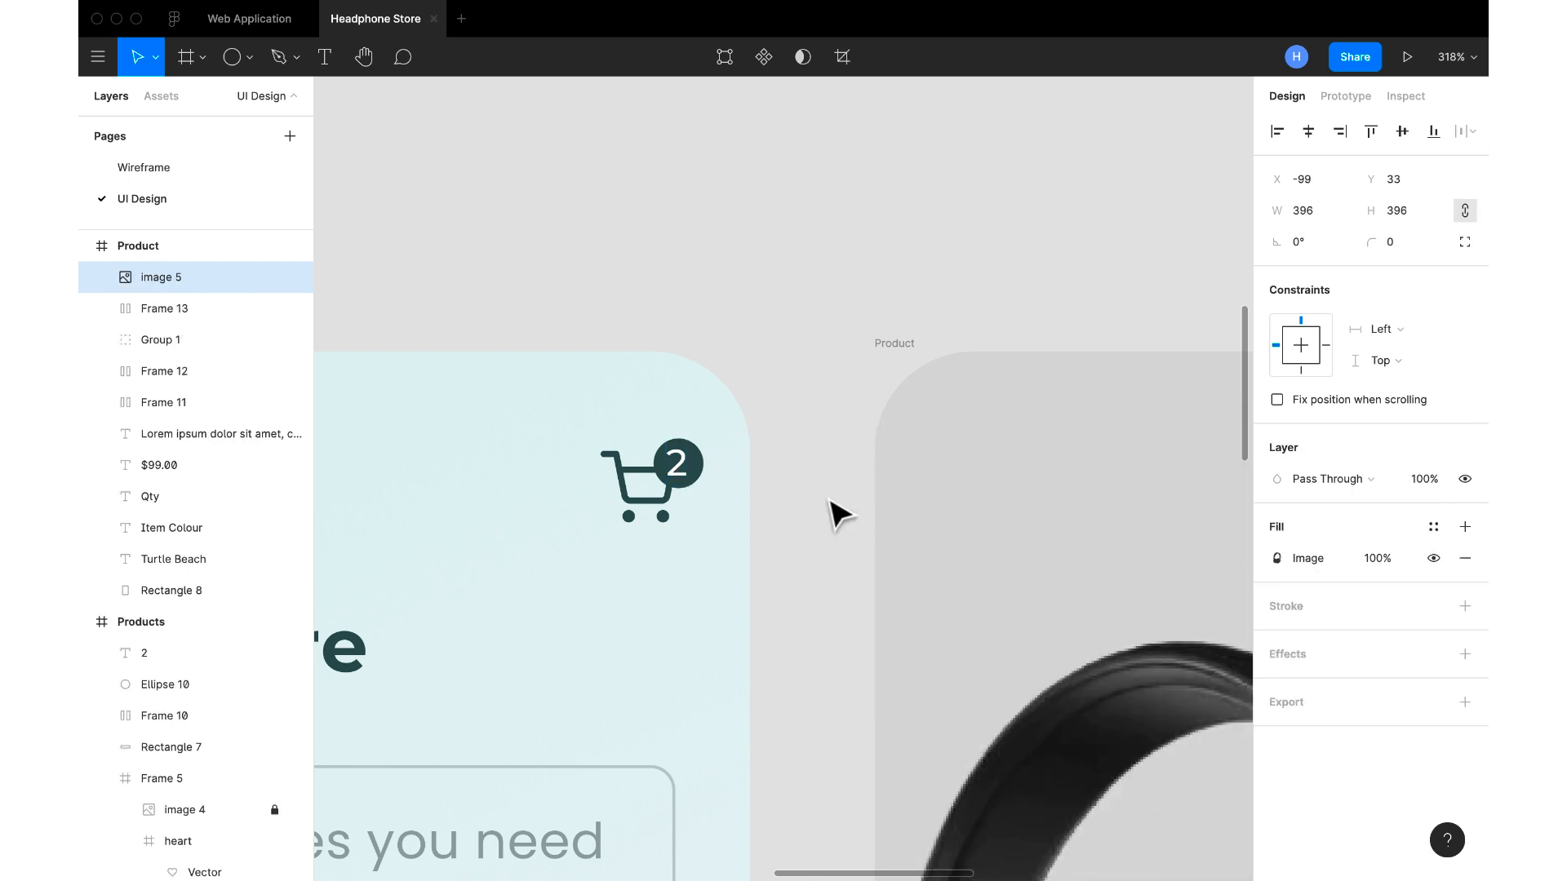
click(675, 459)
scroll(681, 465, up, 5)
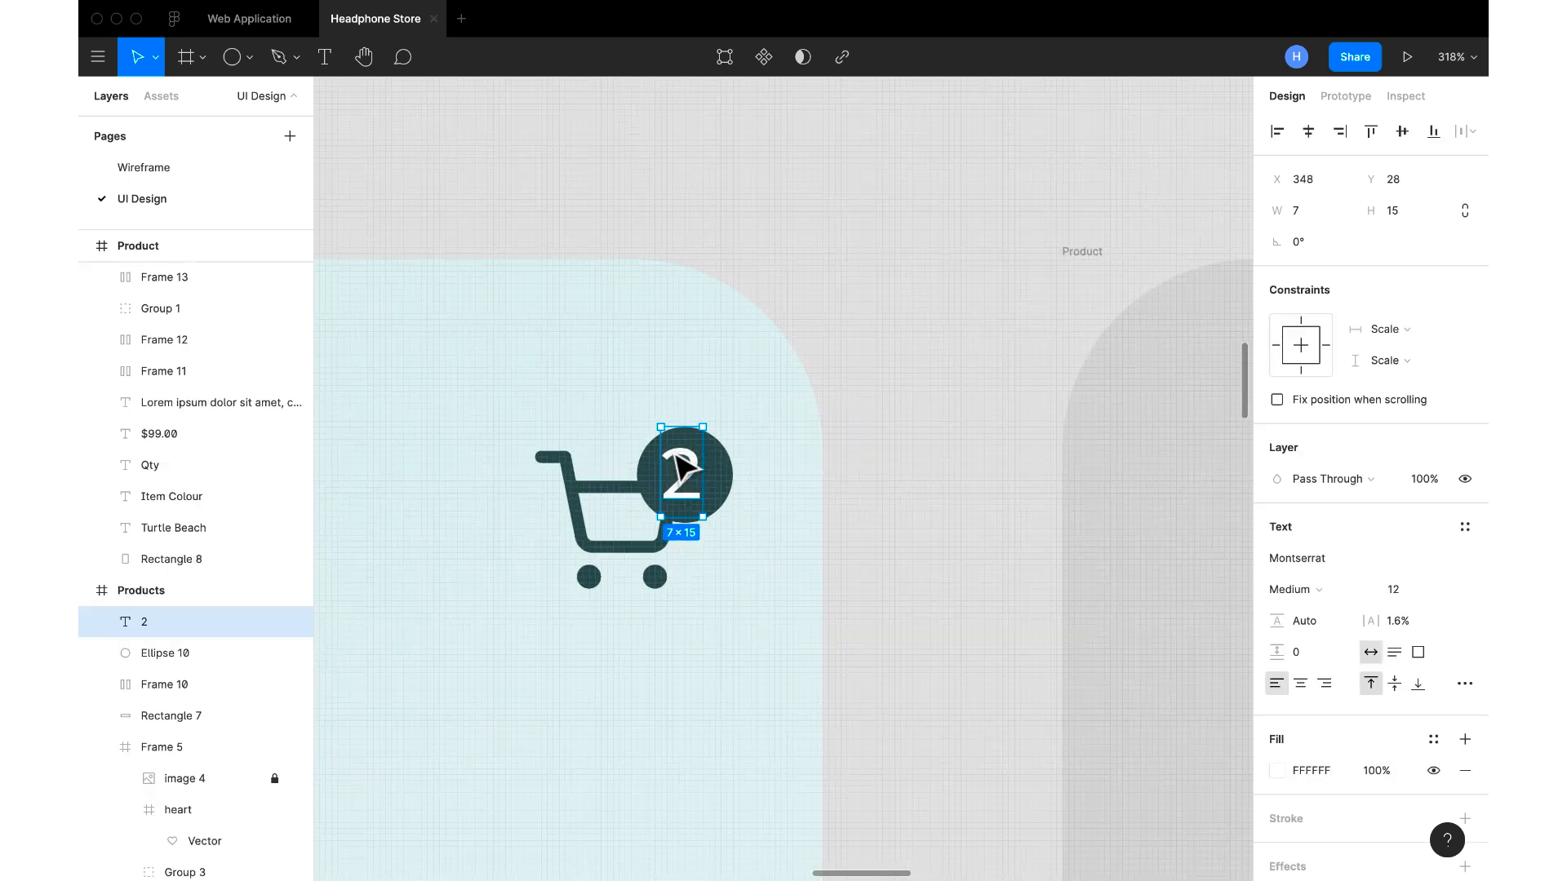
drag(685, 455, 688, 457)
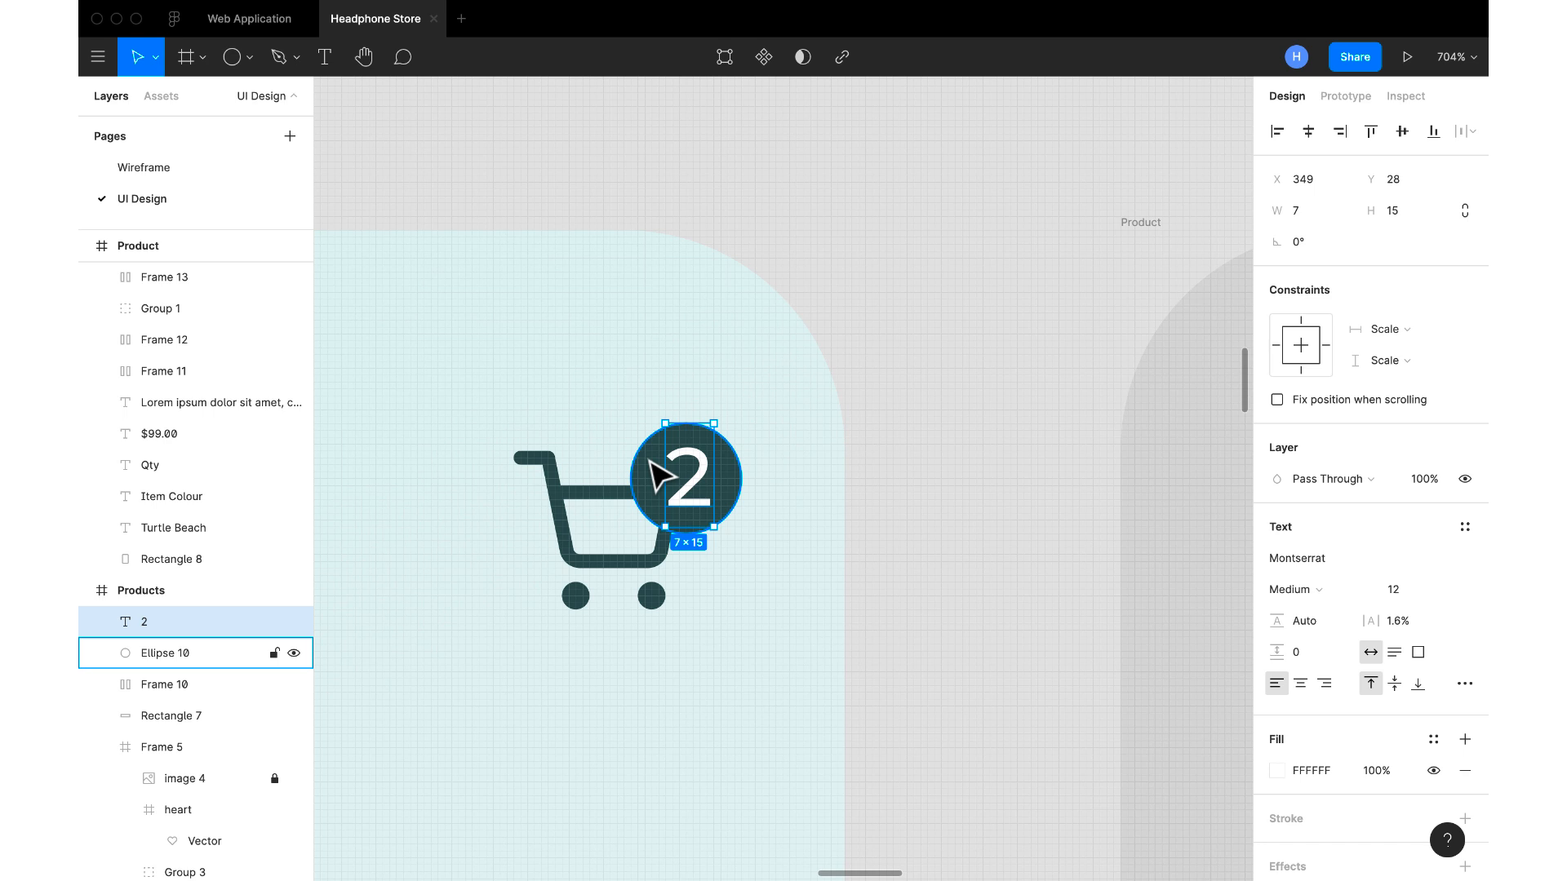
Frame the badge number, its circle and the shopping cart icon together on the Products screen
shift+click(584, 517)
right_click(573, 504)
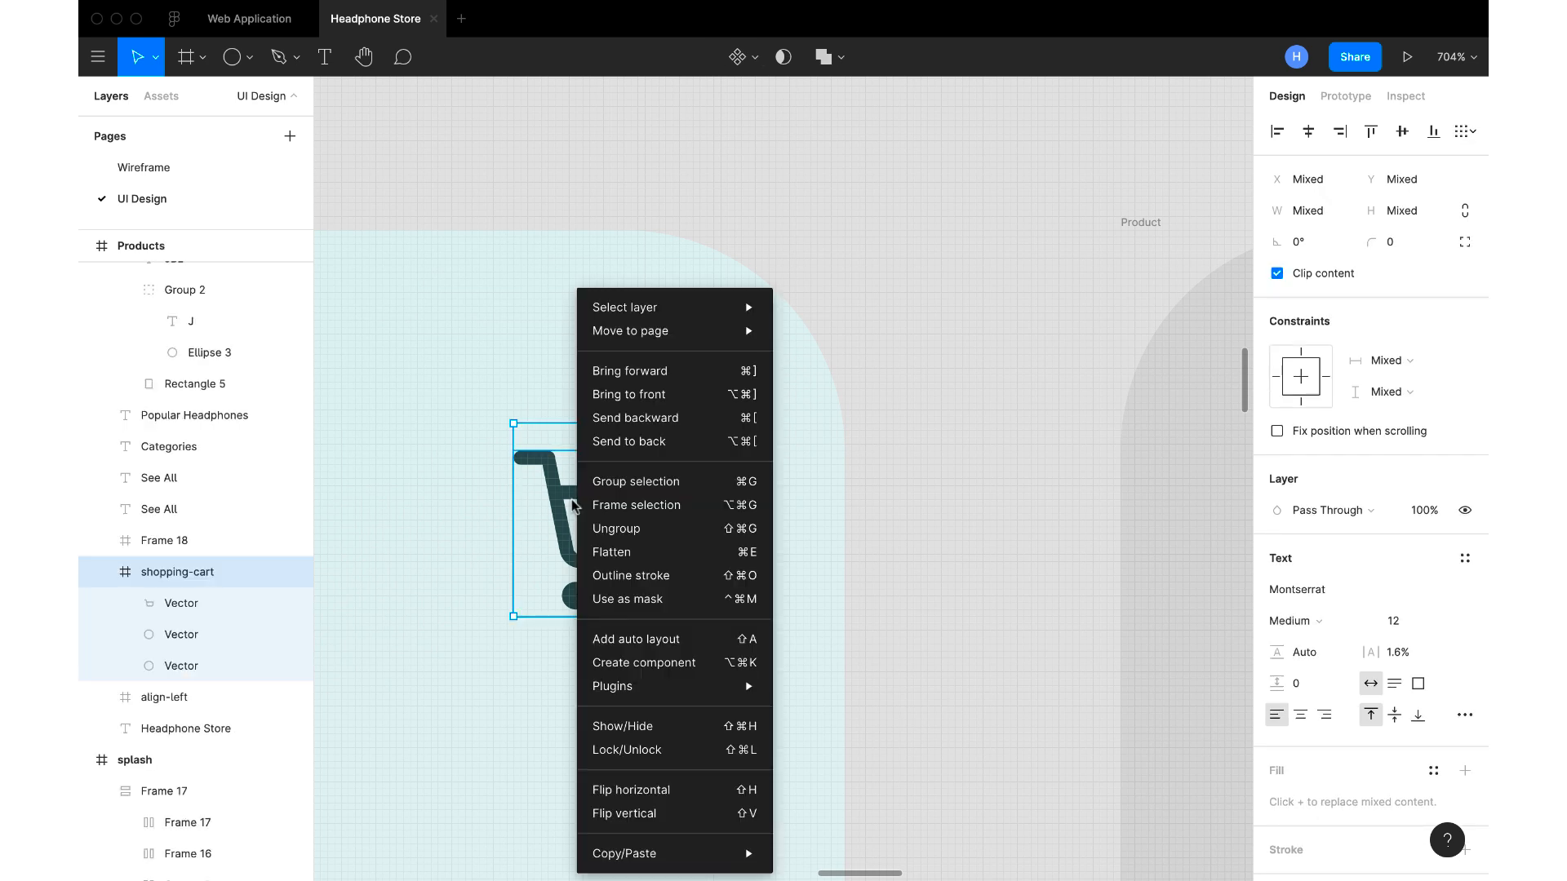
click(653, 504)
click(624, 494)
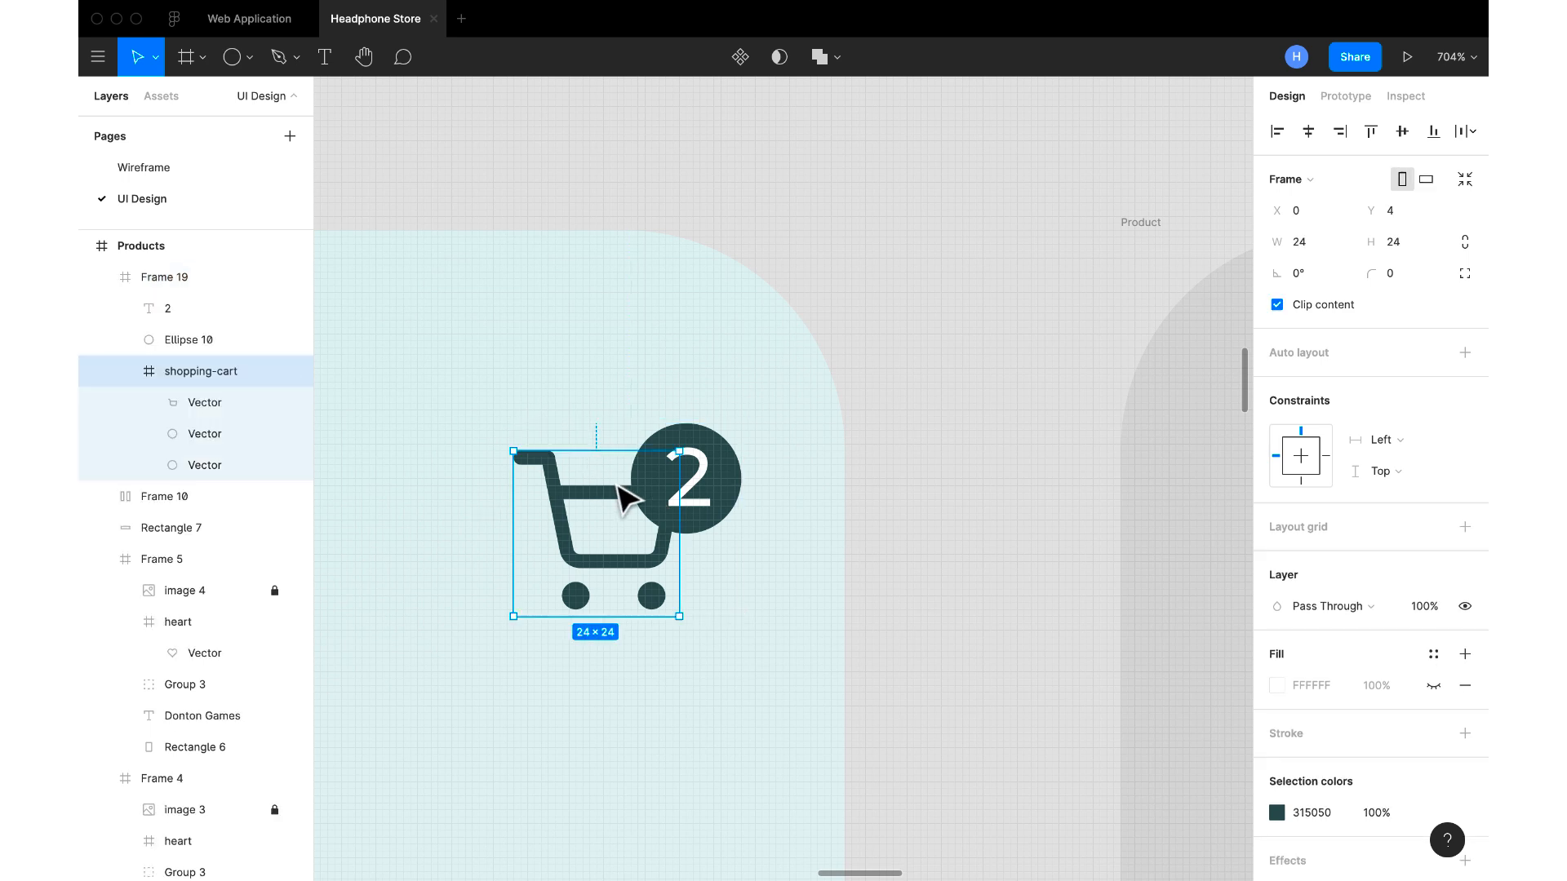
click(969, 437)
scroll(971, 437, down, 10)
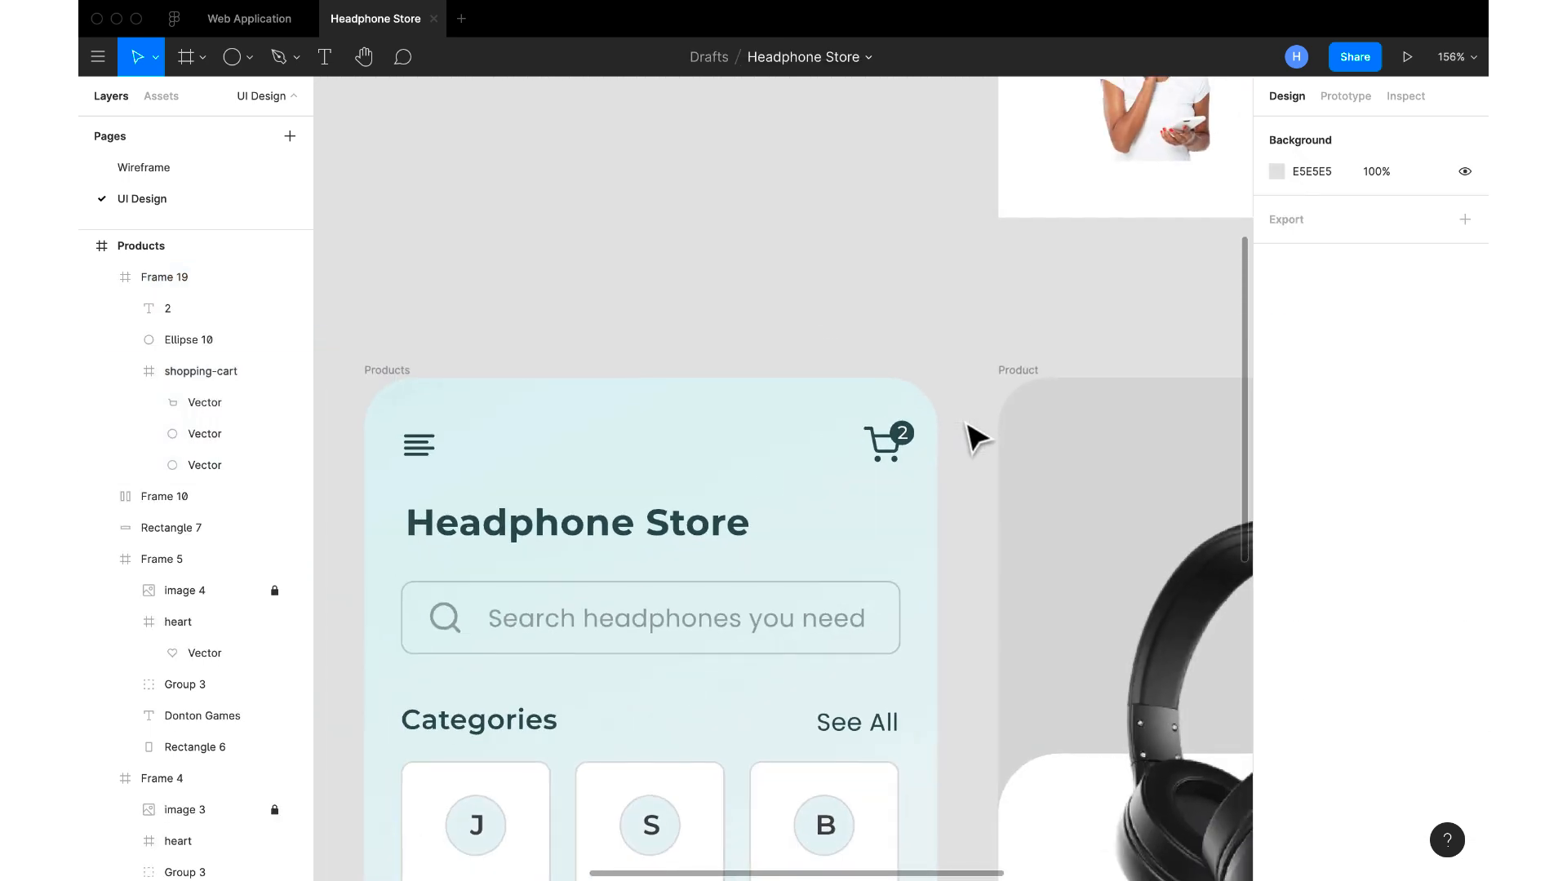
Copy the splash screen's dot grid into the Product screen and place it beside the headphone at X 288, Y 288
scroll(975, 438, down, 5)
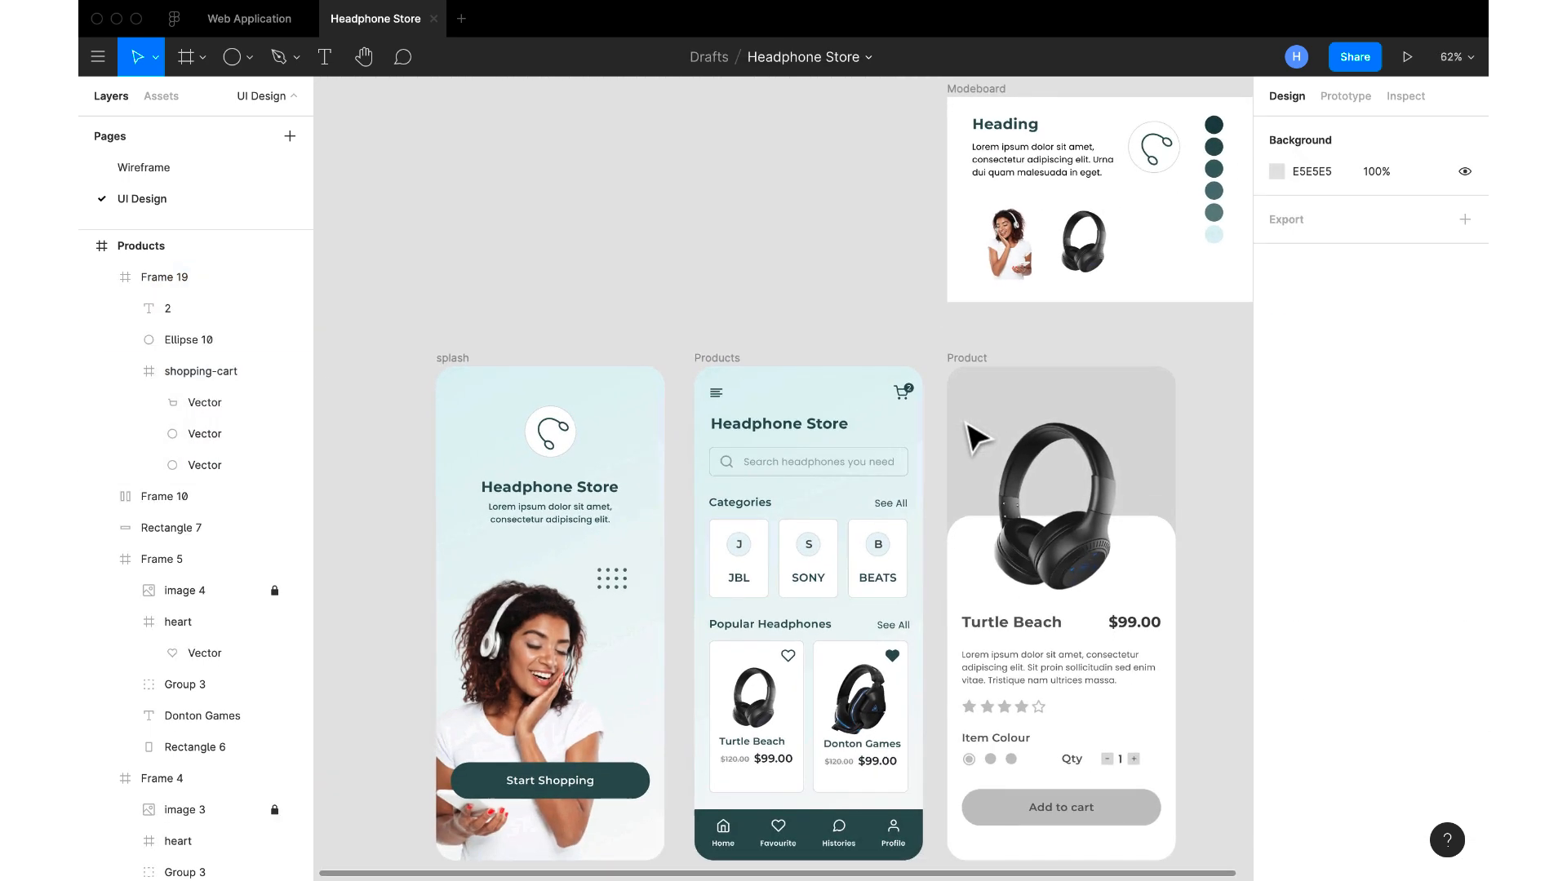
scroll(1061, 489, down, 2)
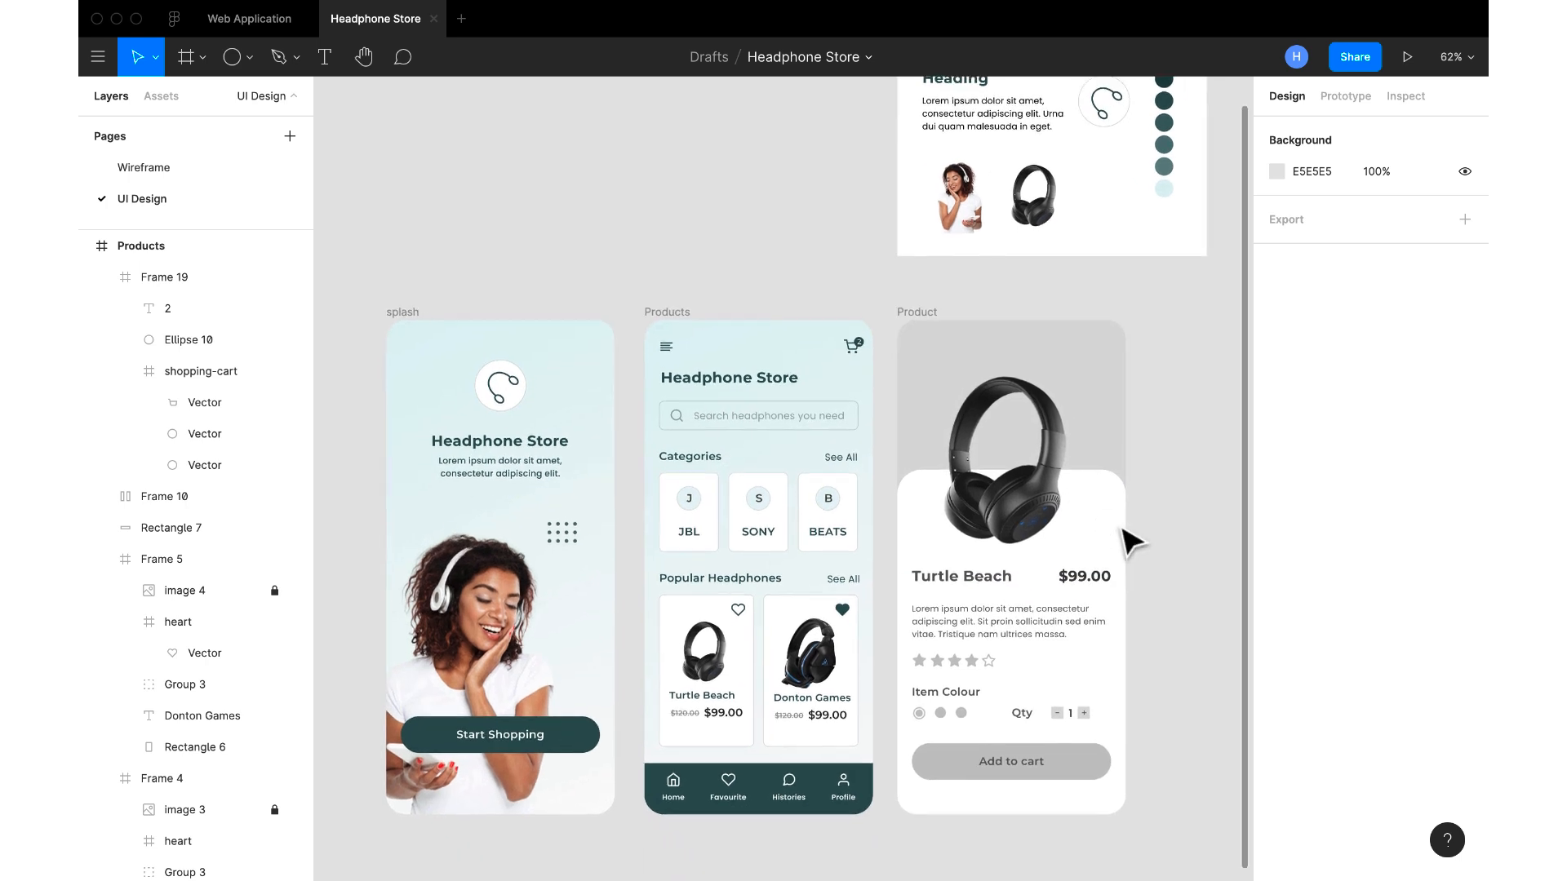
click(567, 530)
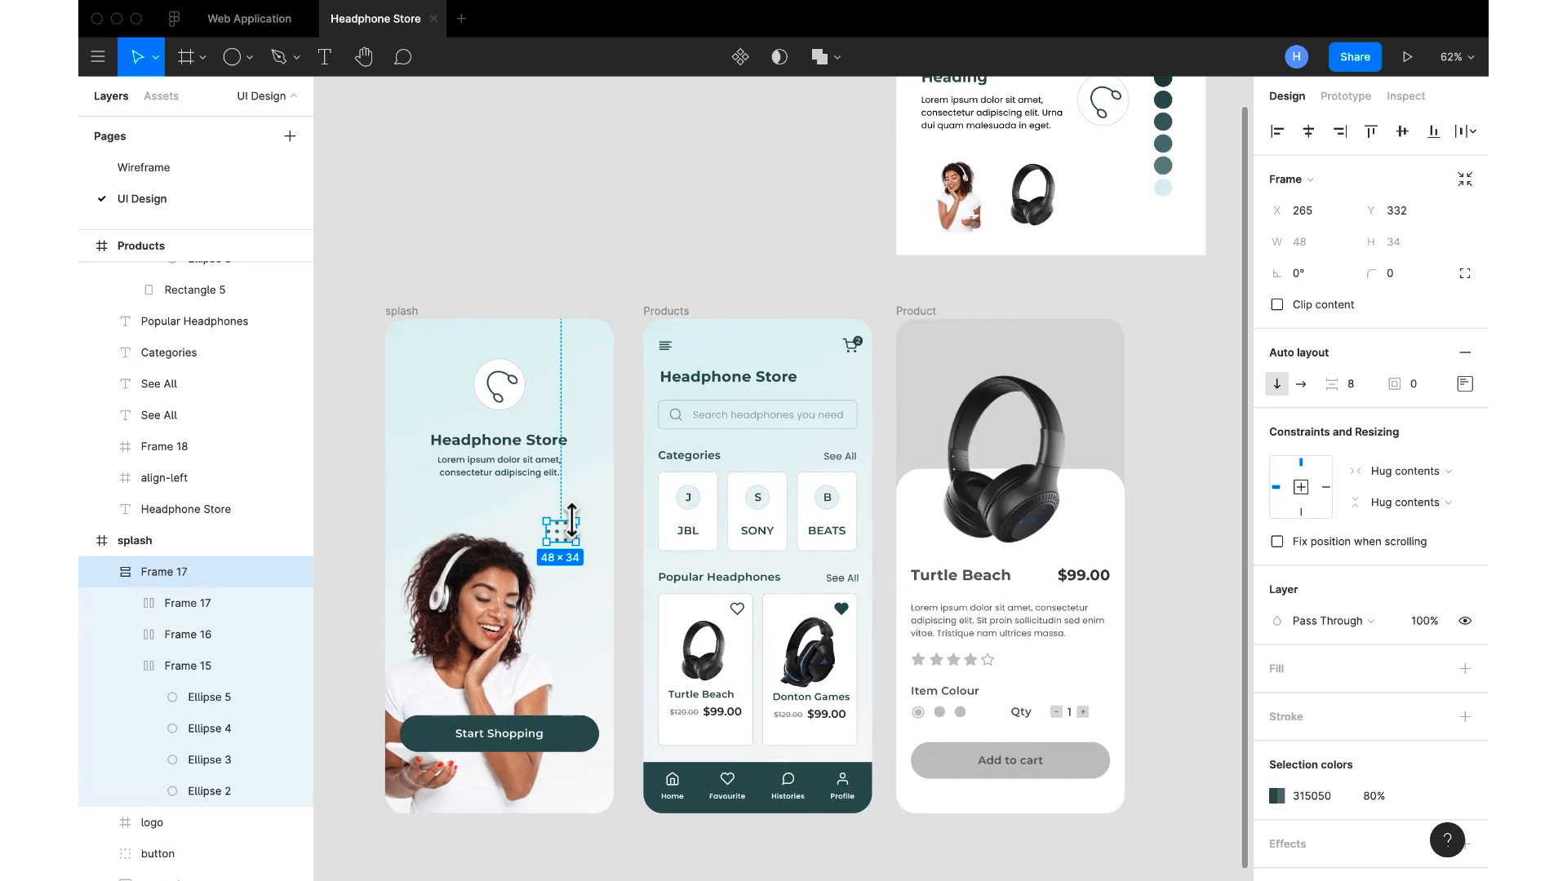
click(913, 311)
scroll(1148, 492, up, 3)
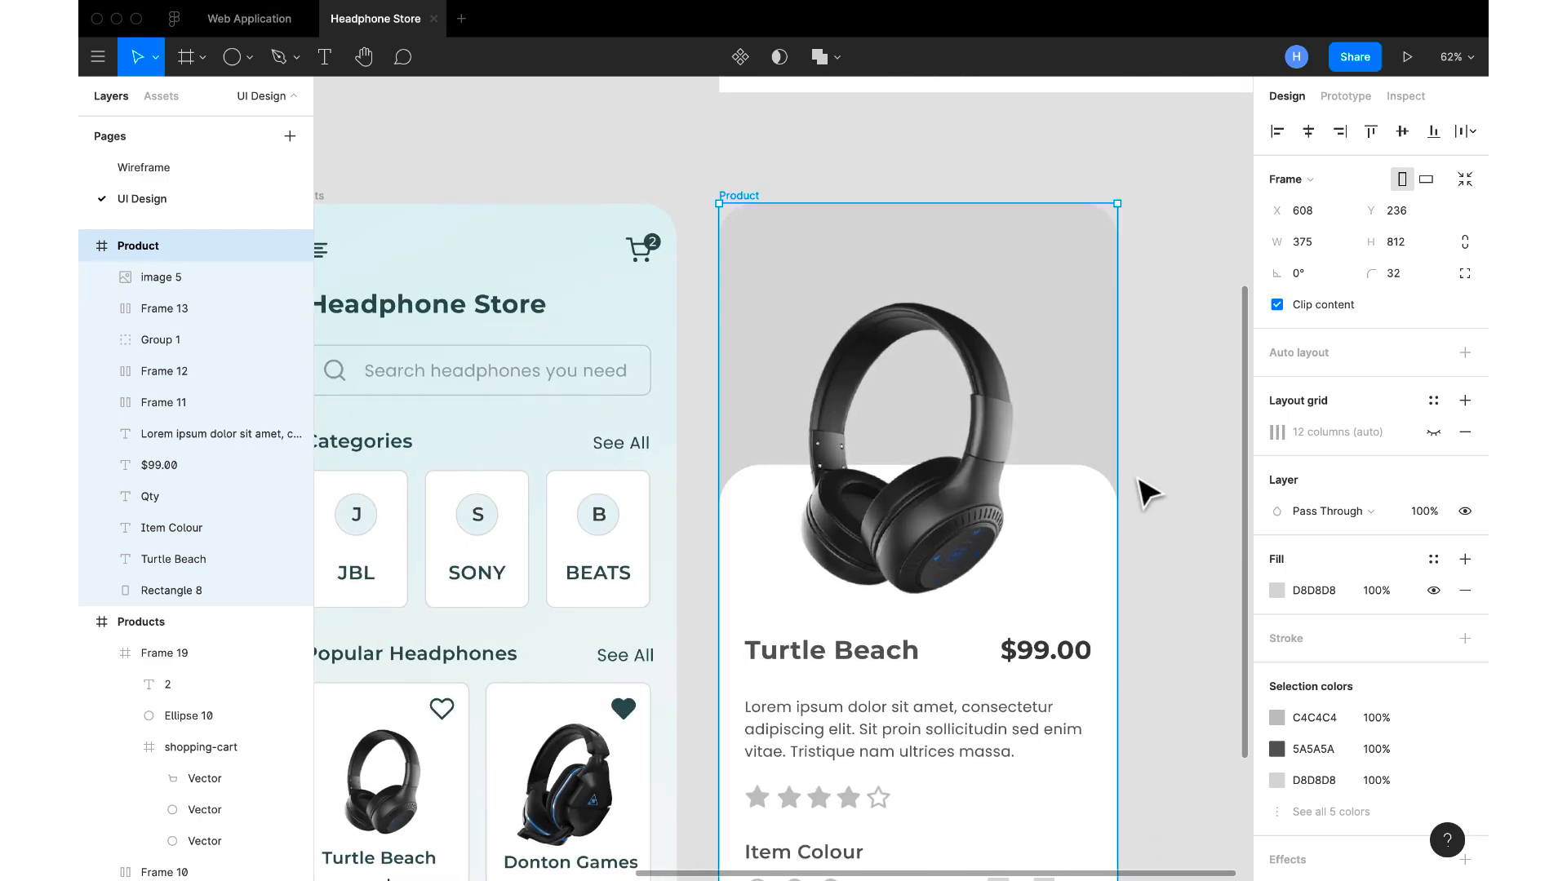
key(super+v)
drag(1030, 575, 1059, 542)
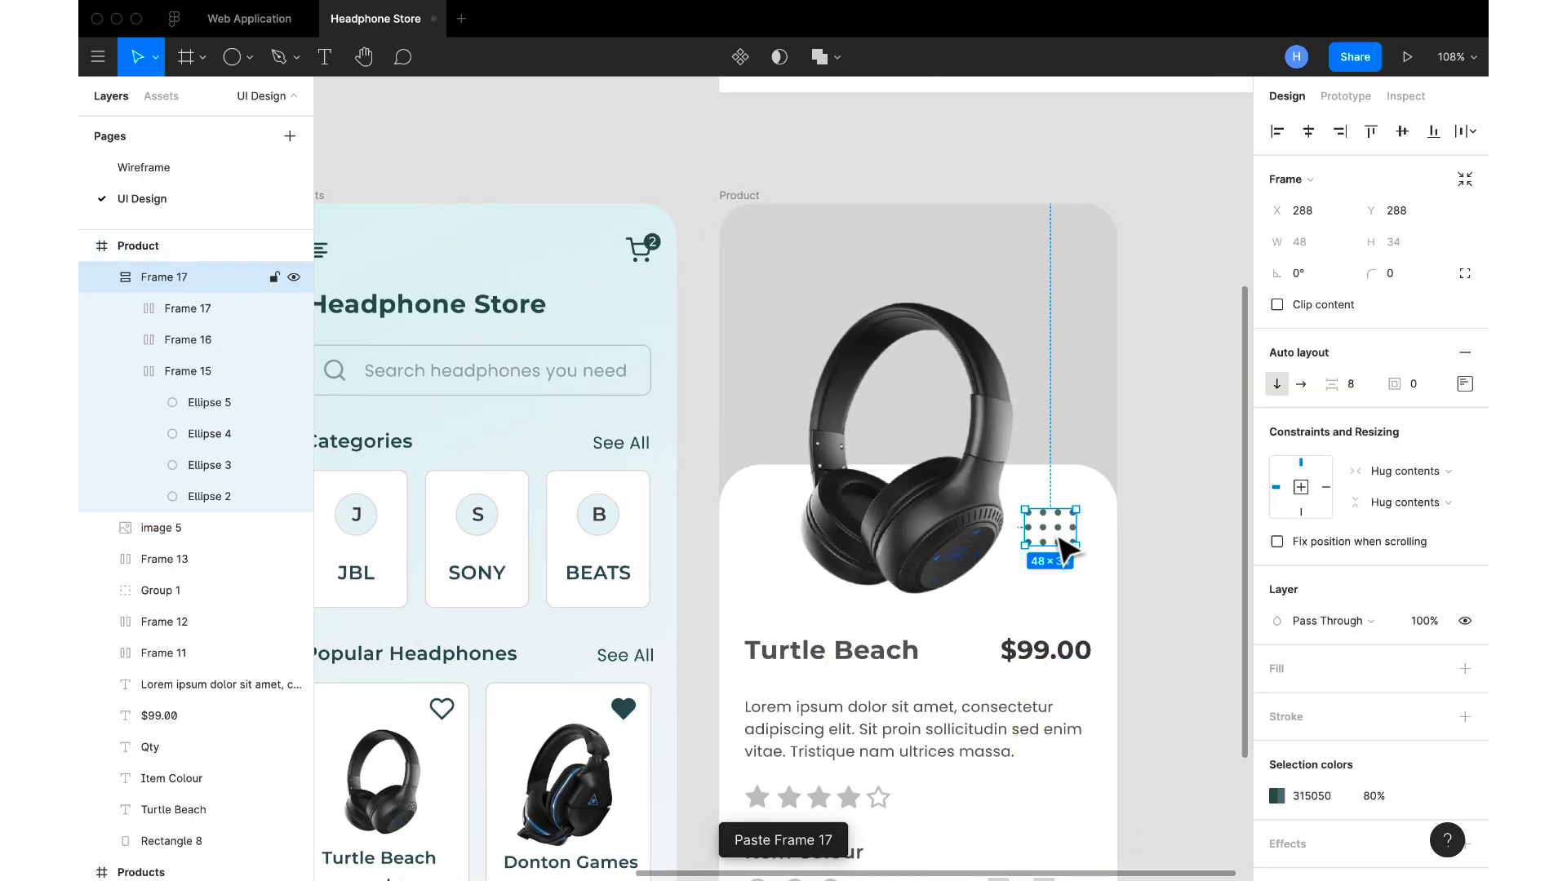
Move the Product screen's headphone image to X -45, Y 56 and lock its layer
click(930, 547)
drag(931, 546, 907, 571)
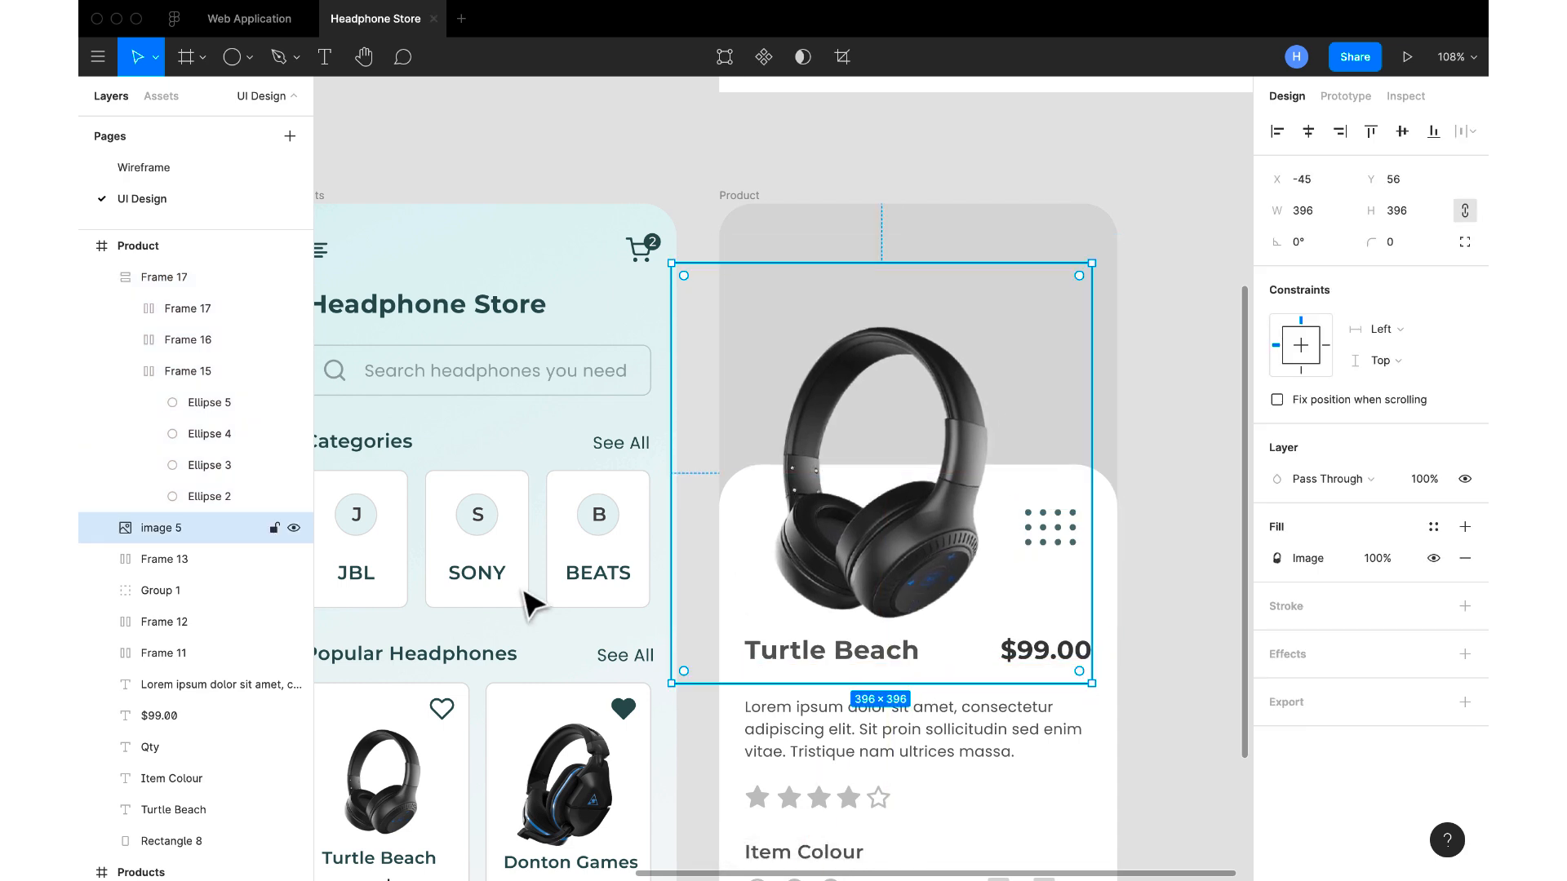
click(275, 528)
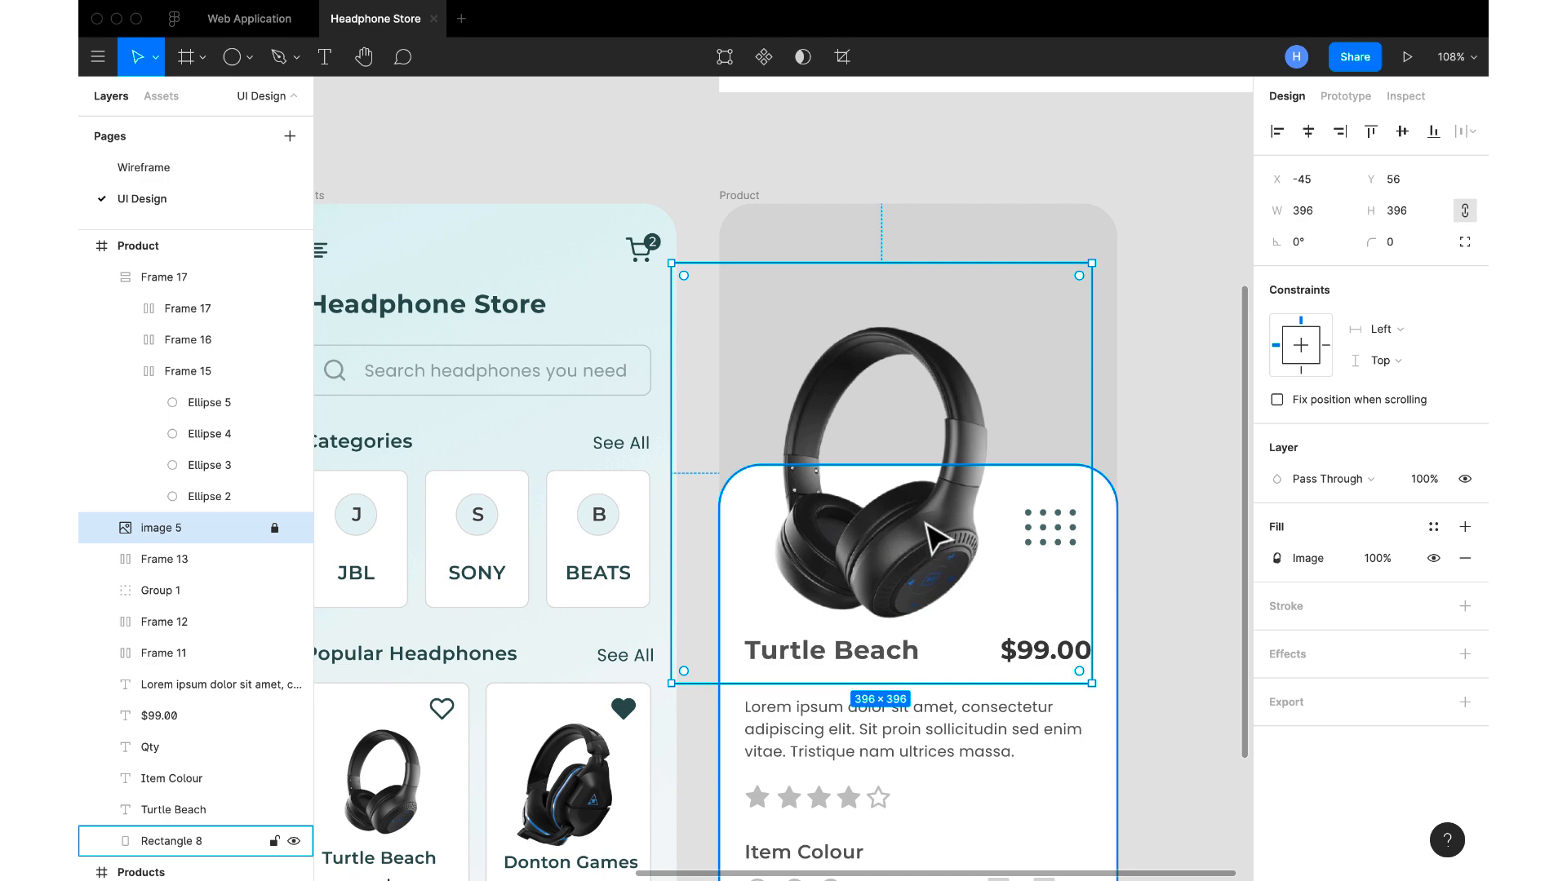
Move the Product screen's dot grid slightly closer to the headphone, to about X 282, Y 283
click(1068, 541)
drag(1068, 542, 1064, 536)
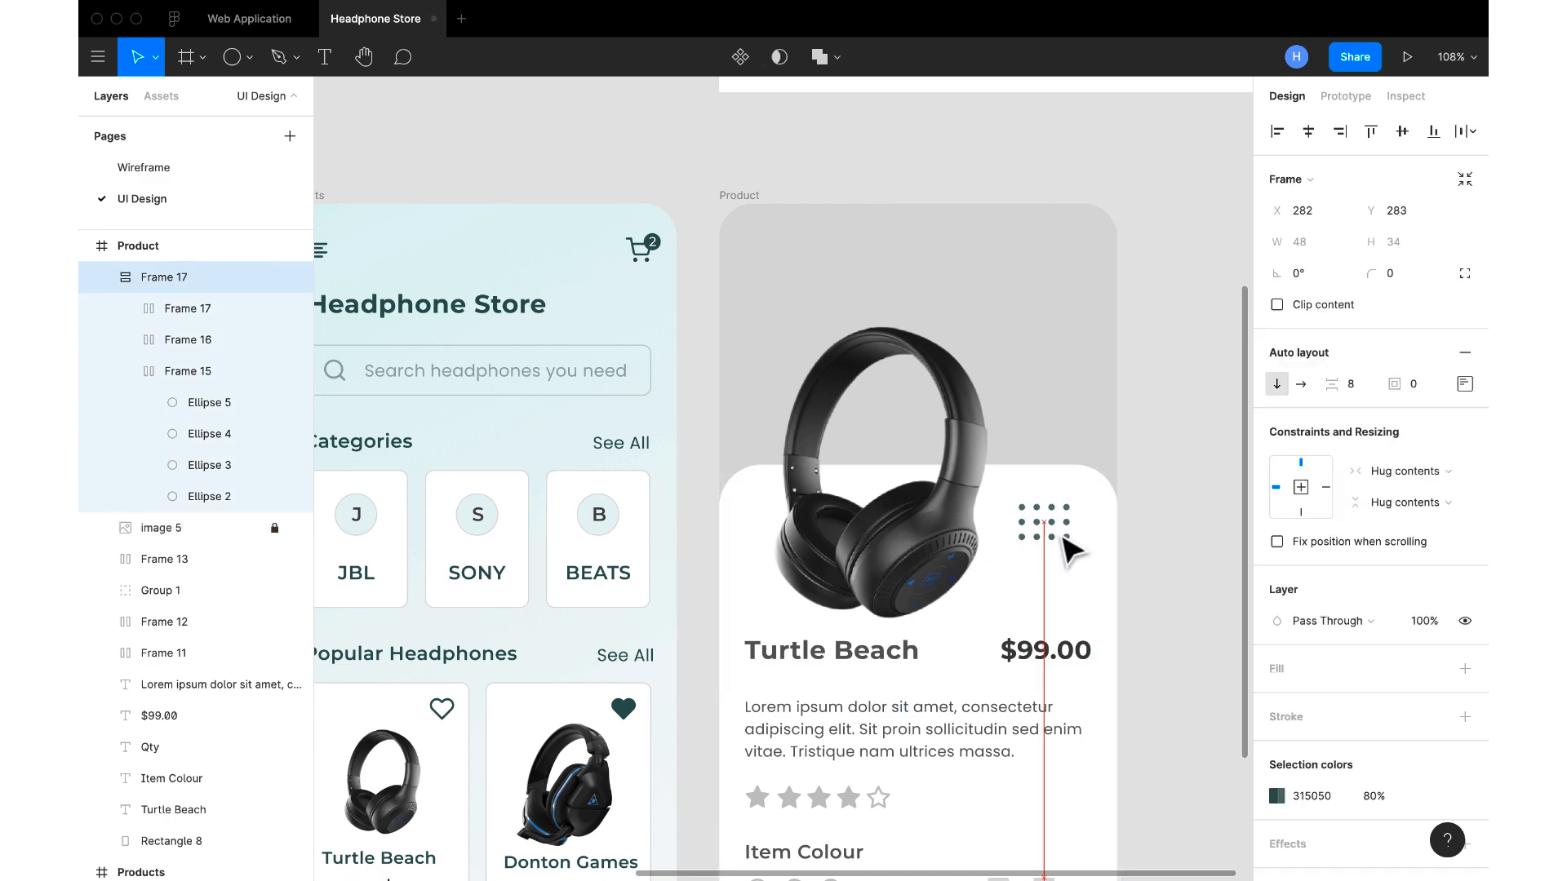
click(1189, 552)
Fill the Product screen's Turtle Beach heading with 315050, sampled from the Products screen's navigation bar
scroll(1189, 563, down, 2)
scroll(1189, 563, down, 3)
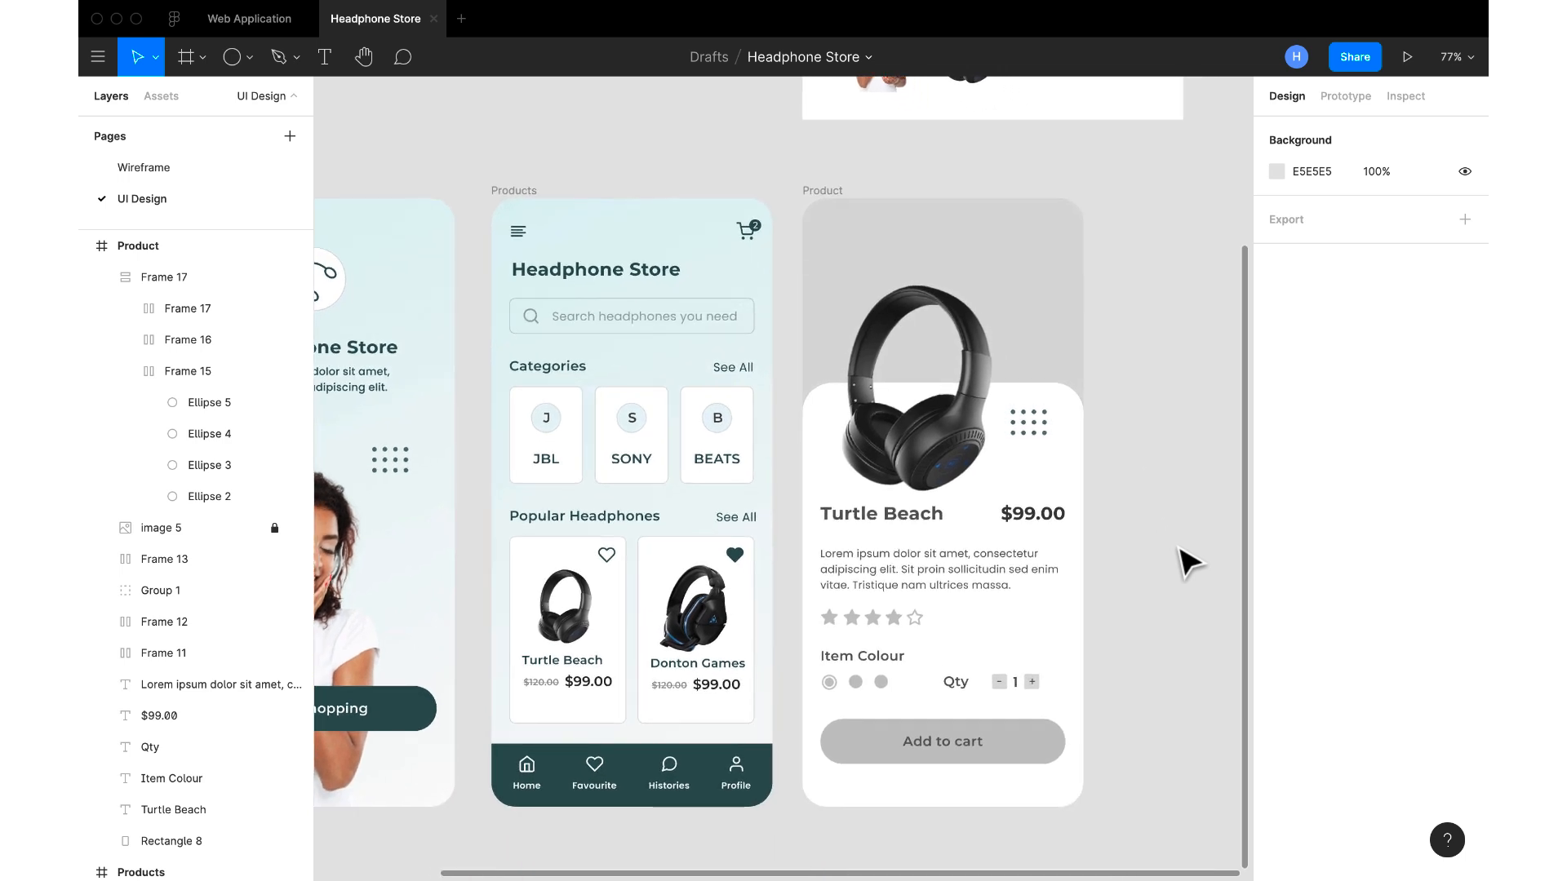
click(903, 518)
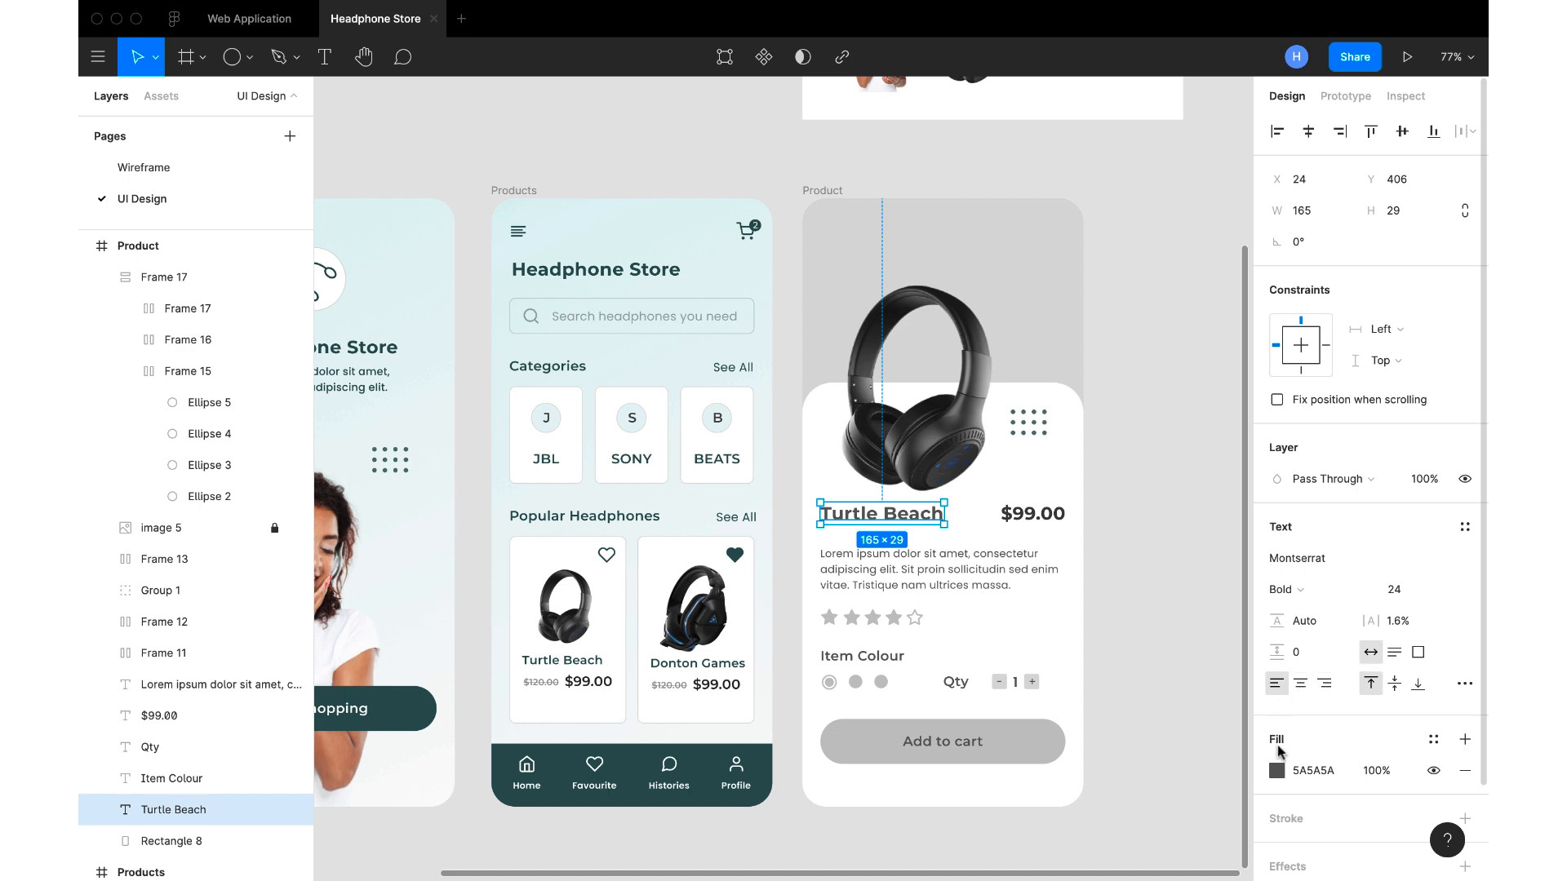
click(1276, 771)
click(1045, 662)
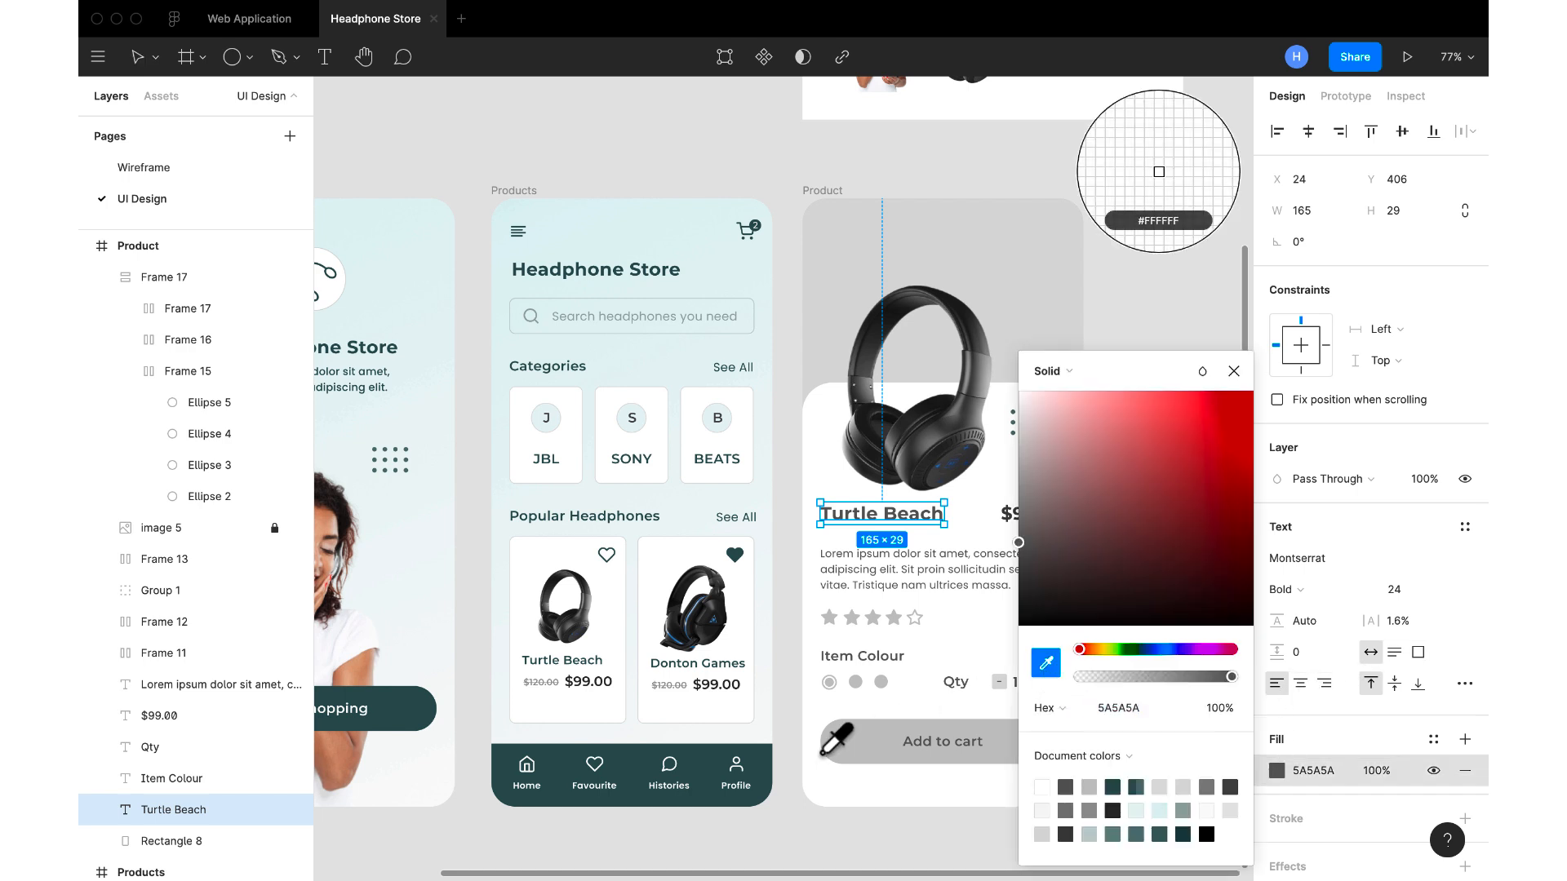
click(728, 765)
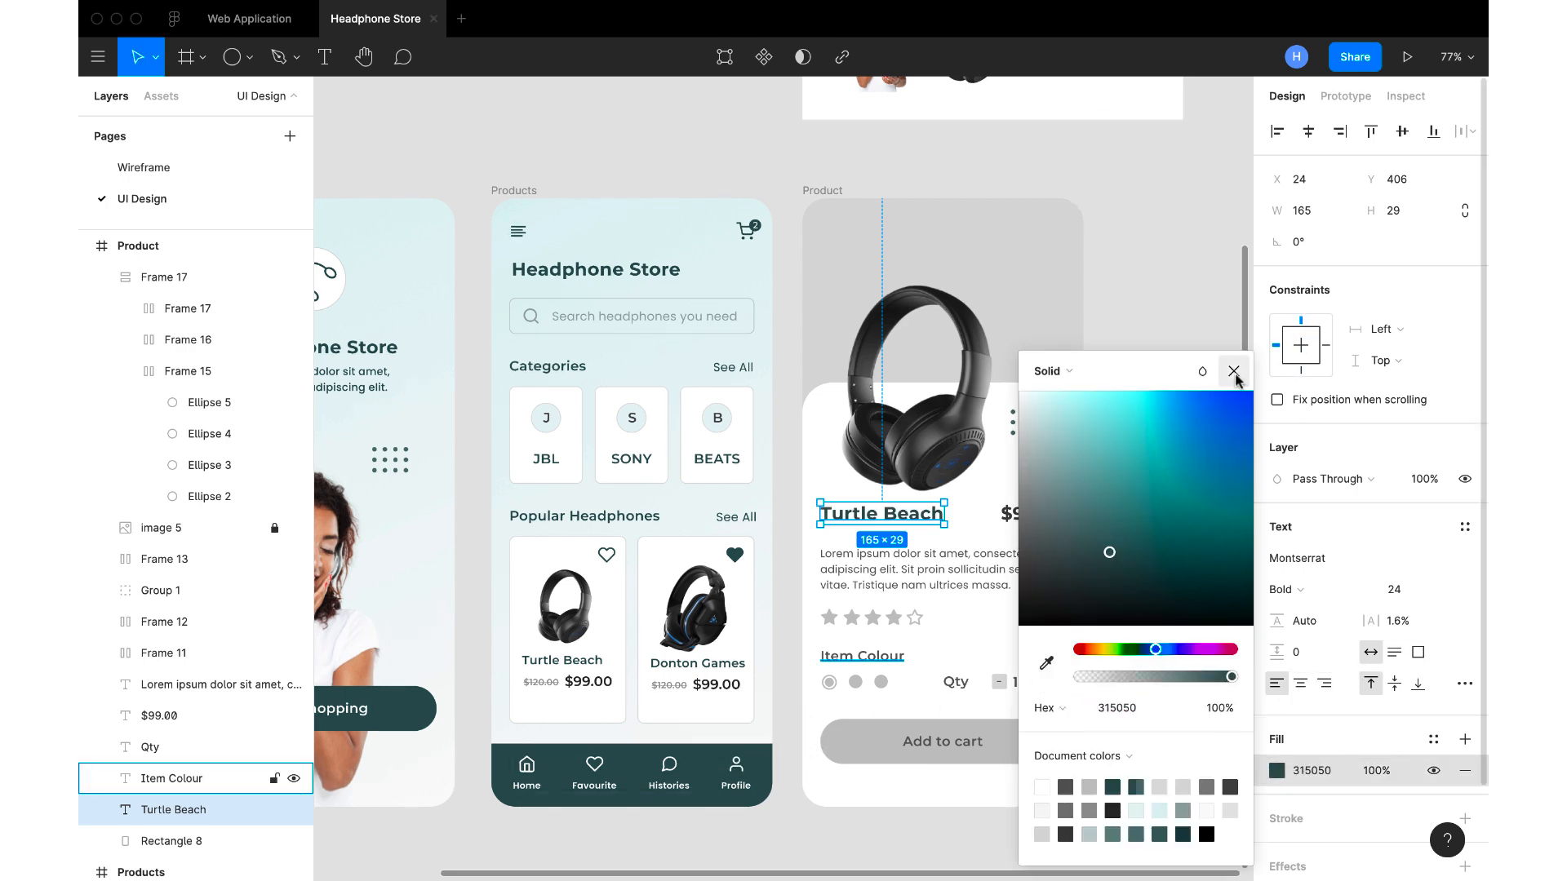
click(1232, 372)
Change the grey of the Product screen's rating stars to 315050, sampled from the Products screen's navigation bar
click(902, 622)
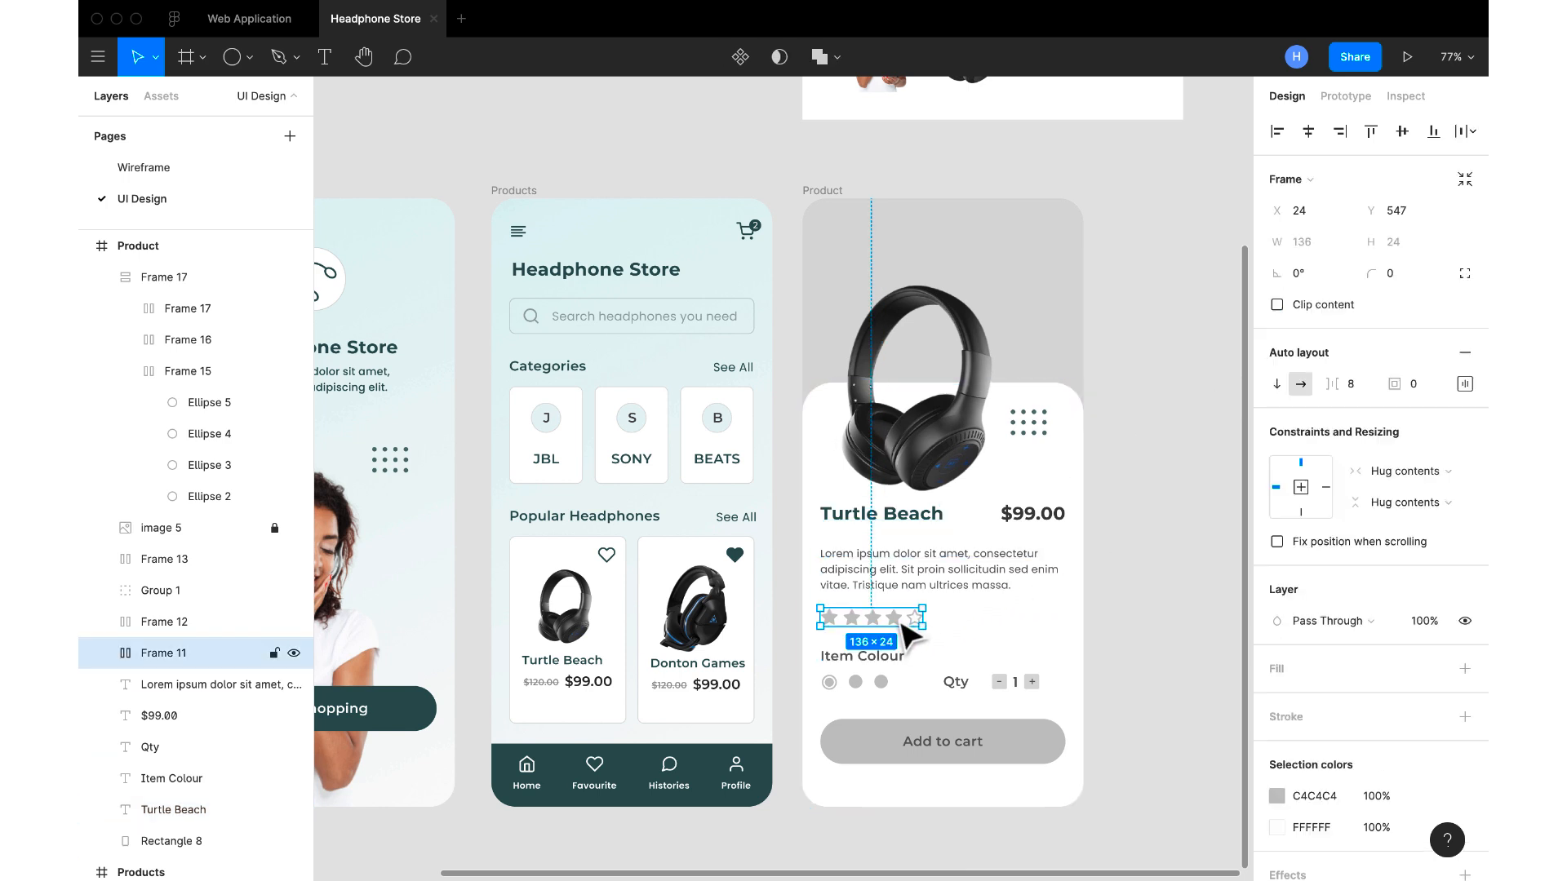
click(1276, 795)
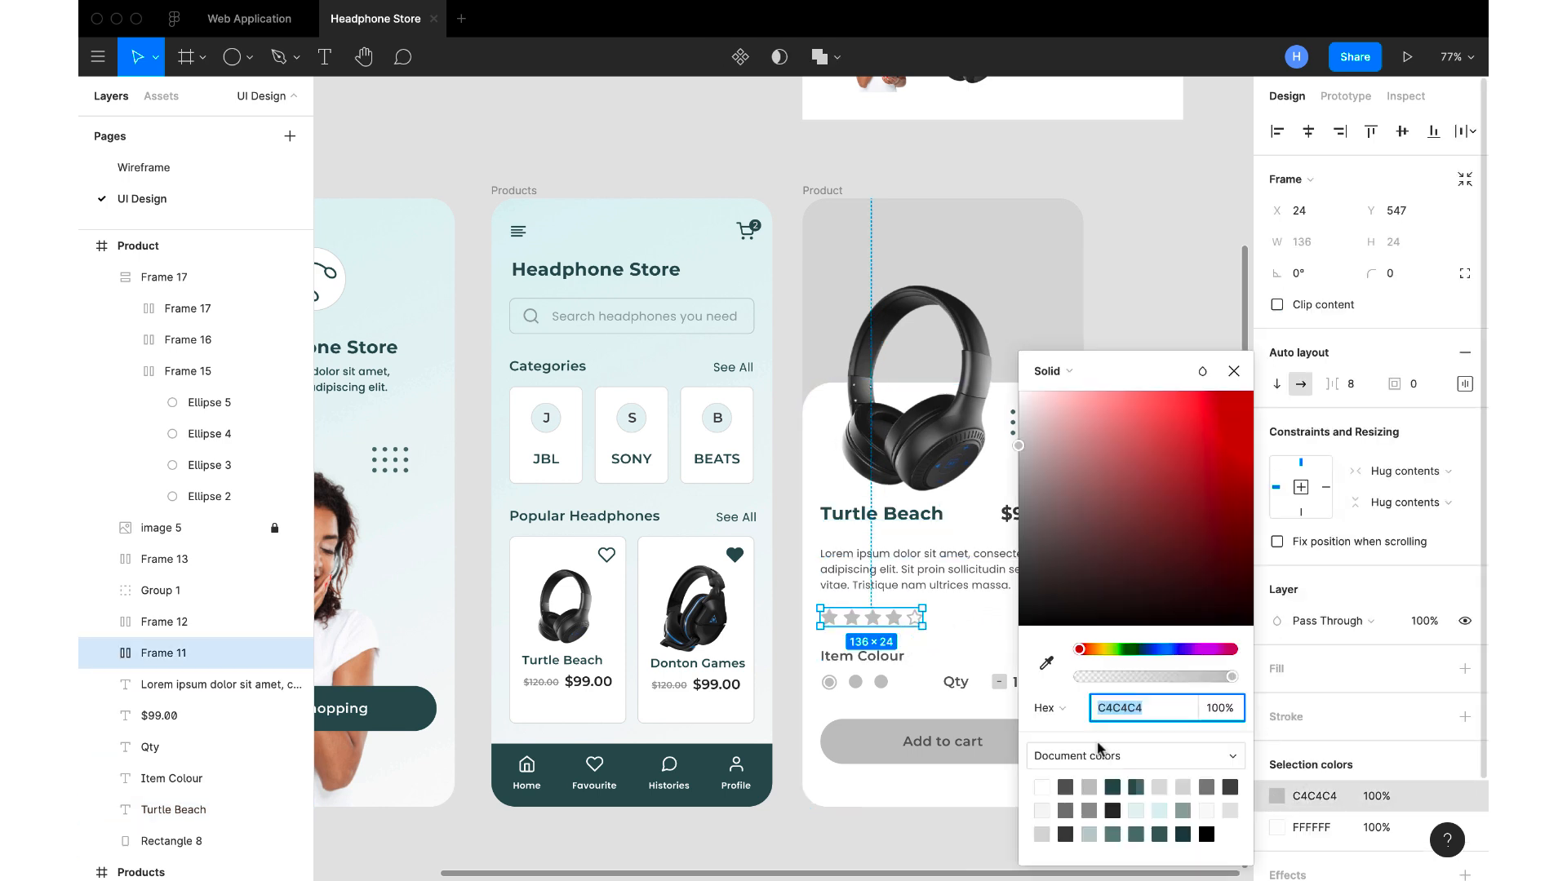
click(1046, 662)
click(718, 762)
click(1233, 370)
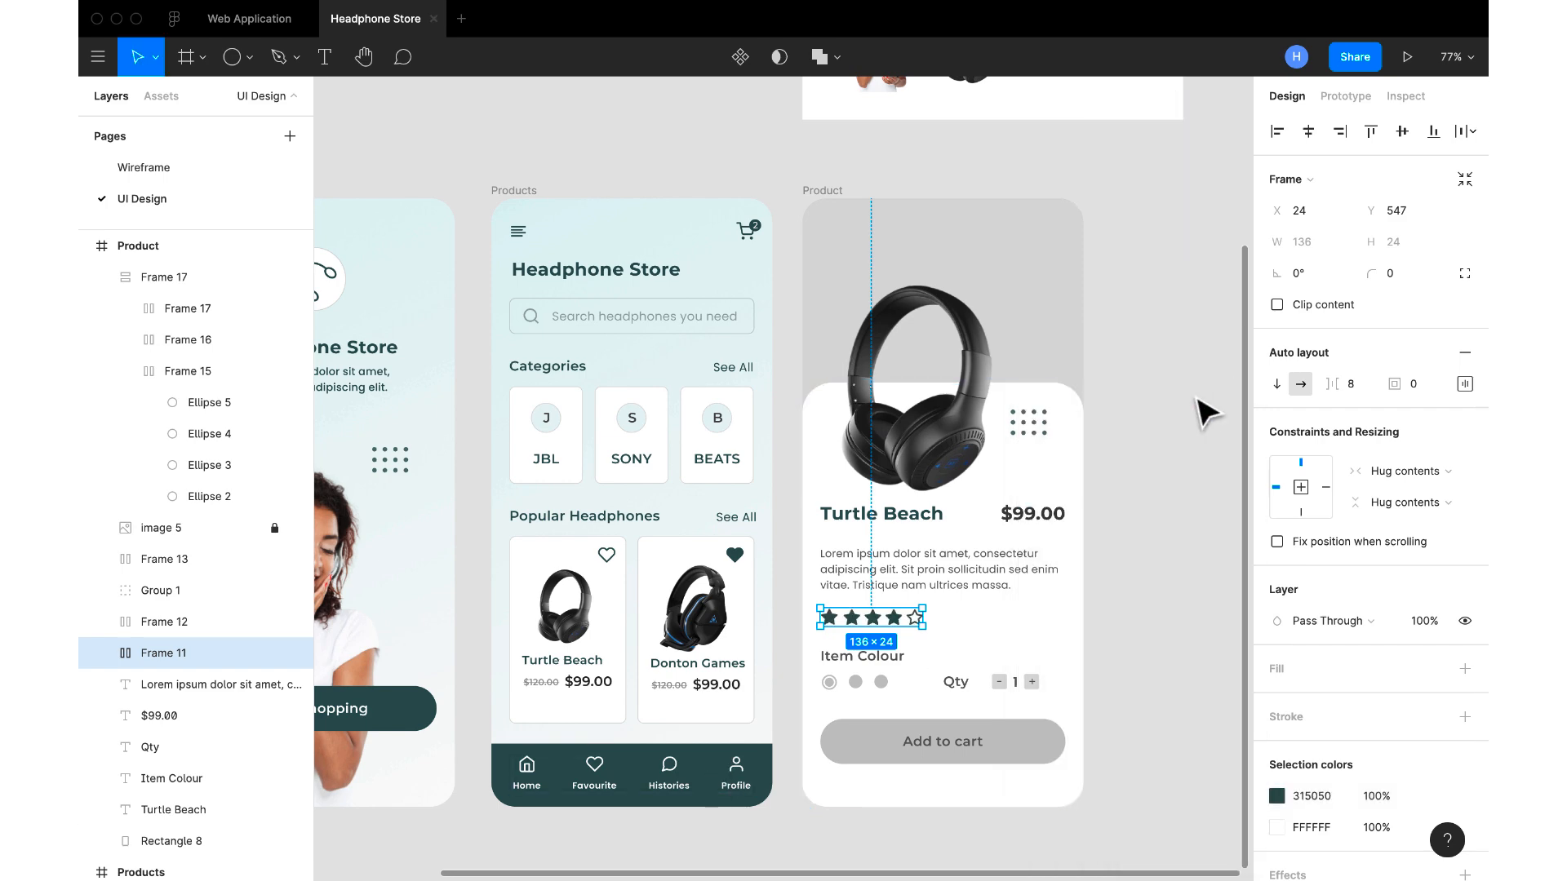
click(1197, 407)
Fill the Item Colour label with 315050, sampled from the Products screen's navigation bar
scroll(1193, 411, down, 3)
scroll(1198, 422, up, 3)
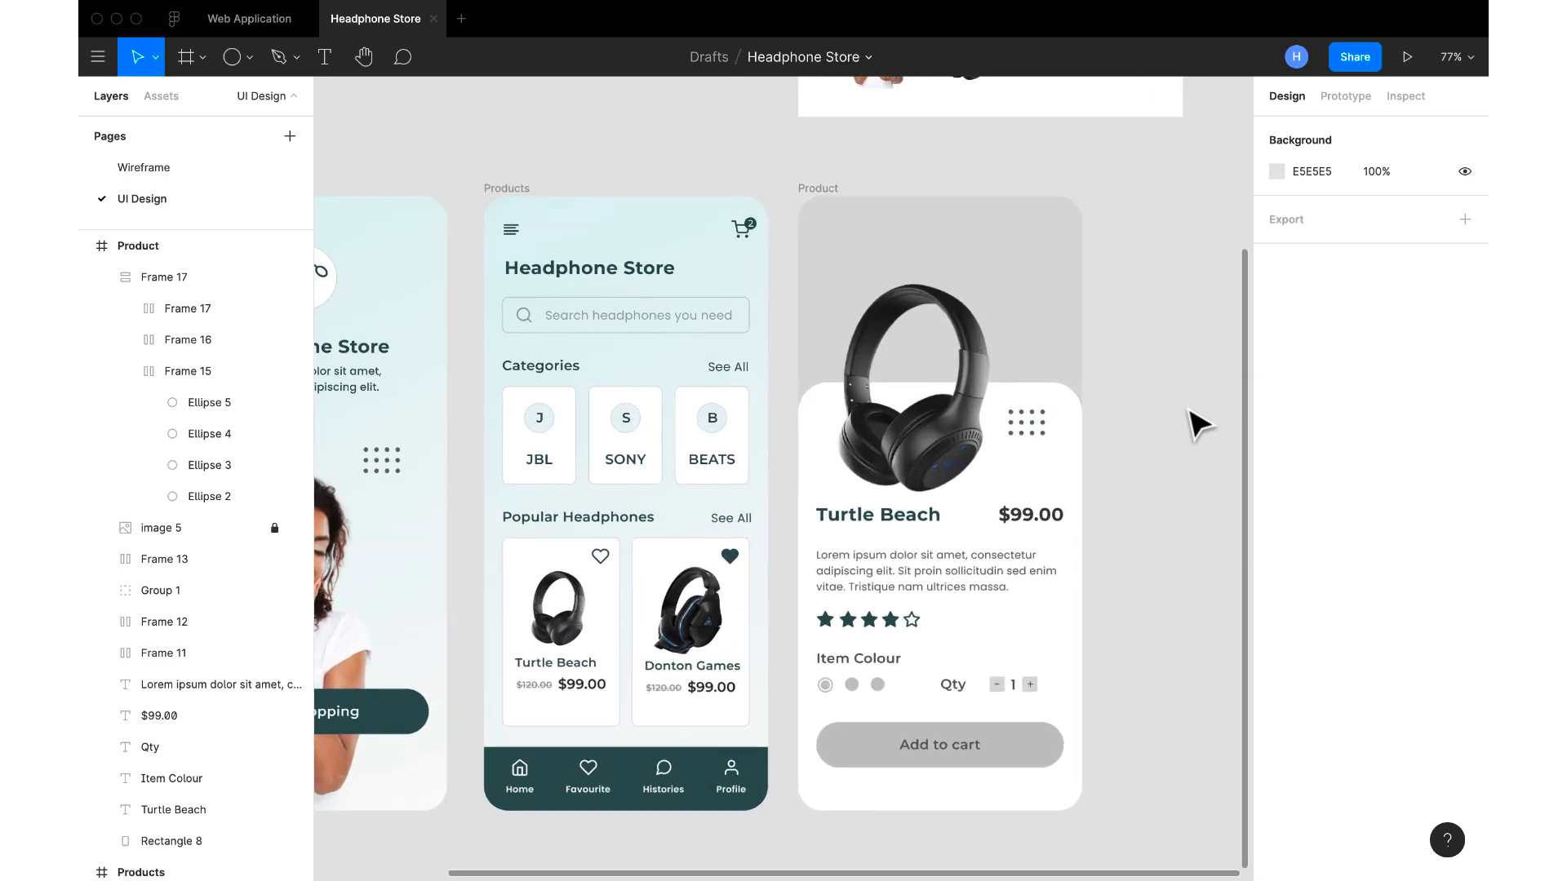
scroll(1093, 416, down, 3)
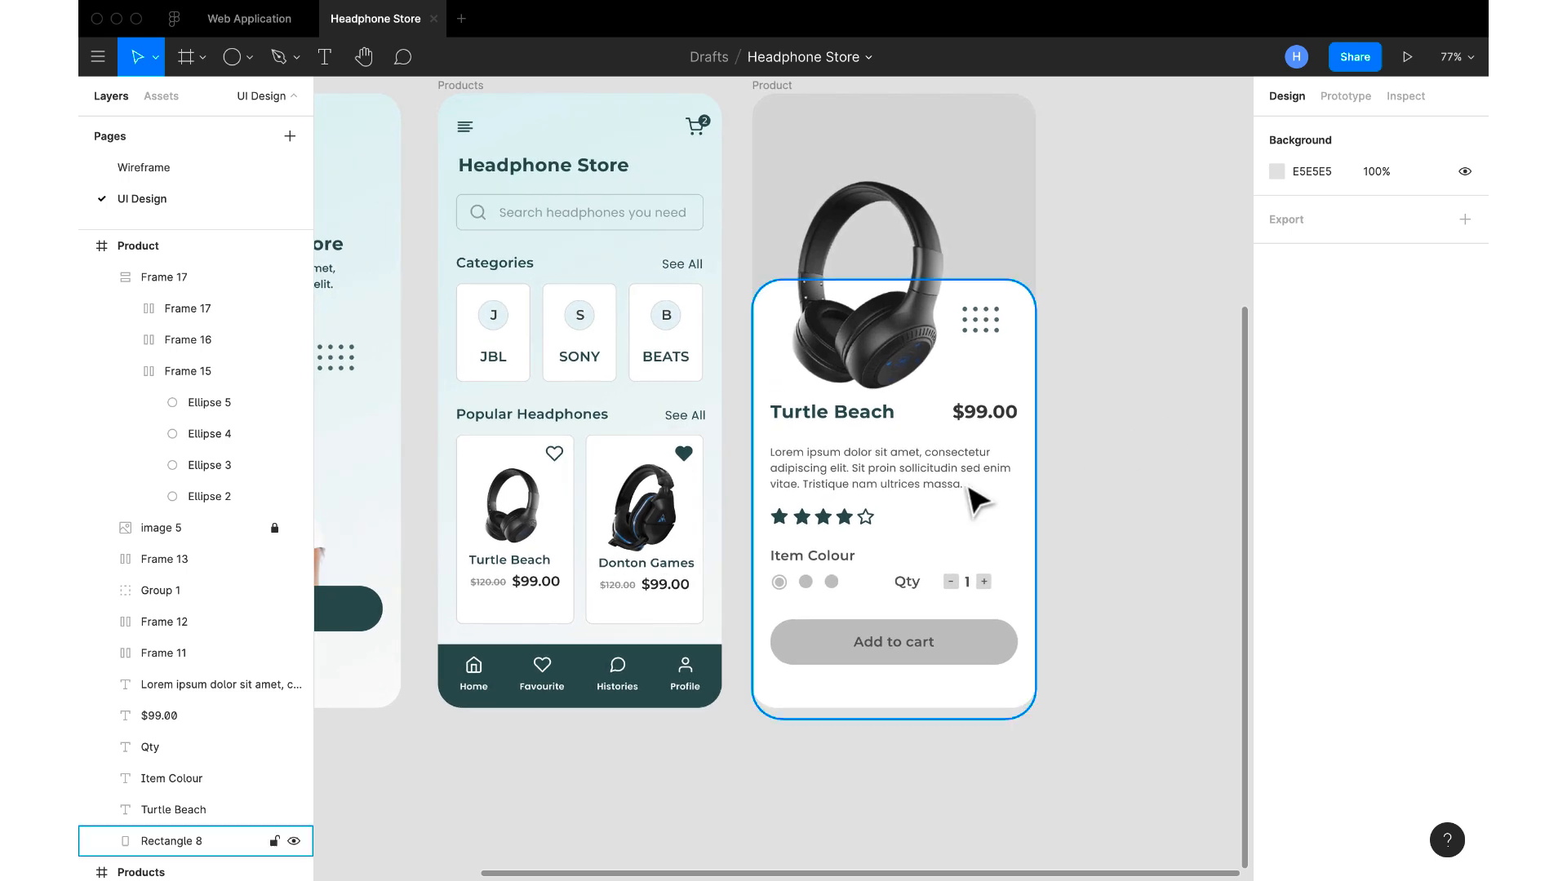
click(808, 558)
click(1277, 771)
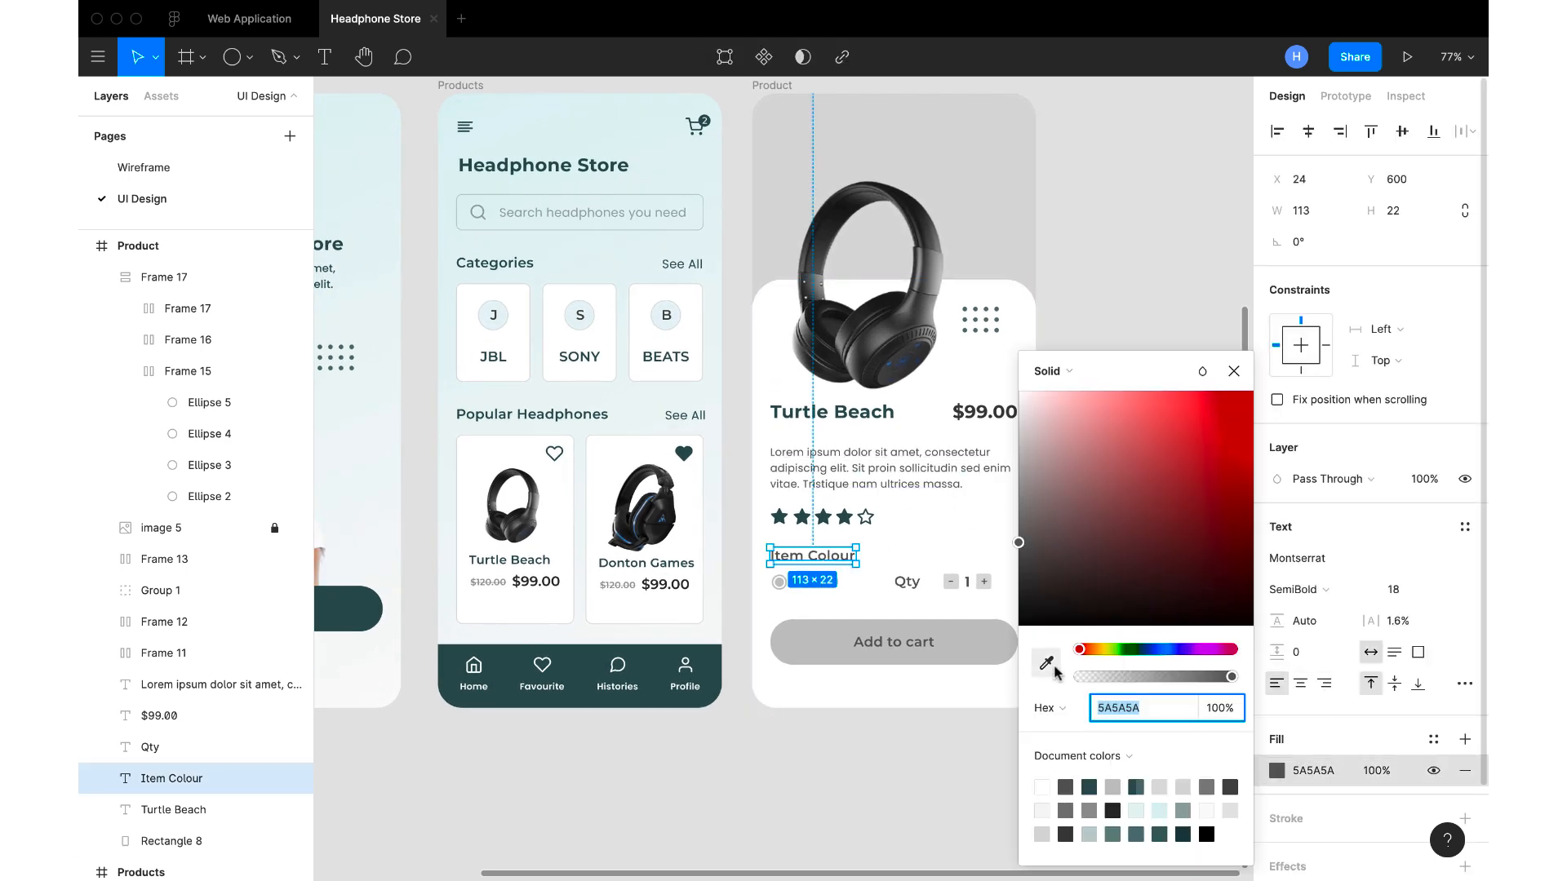
click(1047, 665)
click(702, 665)
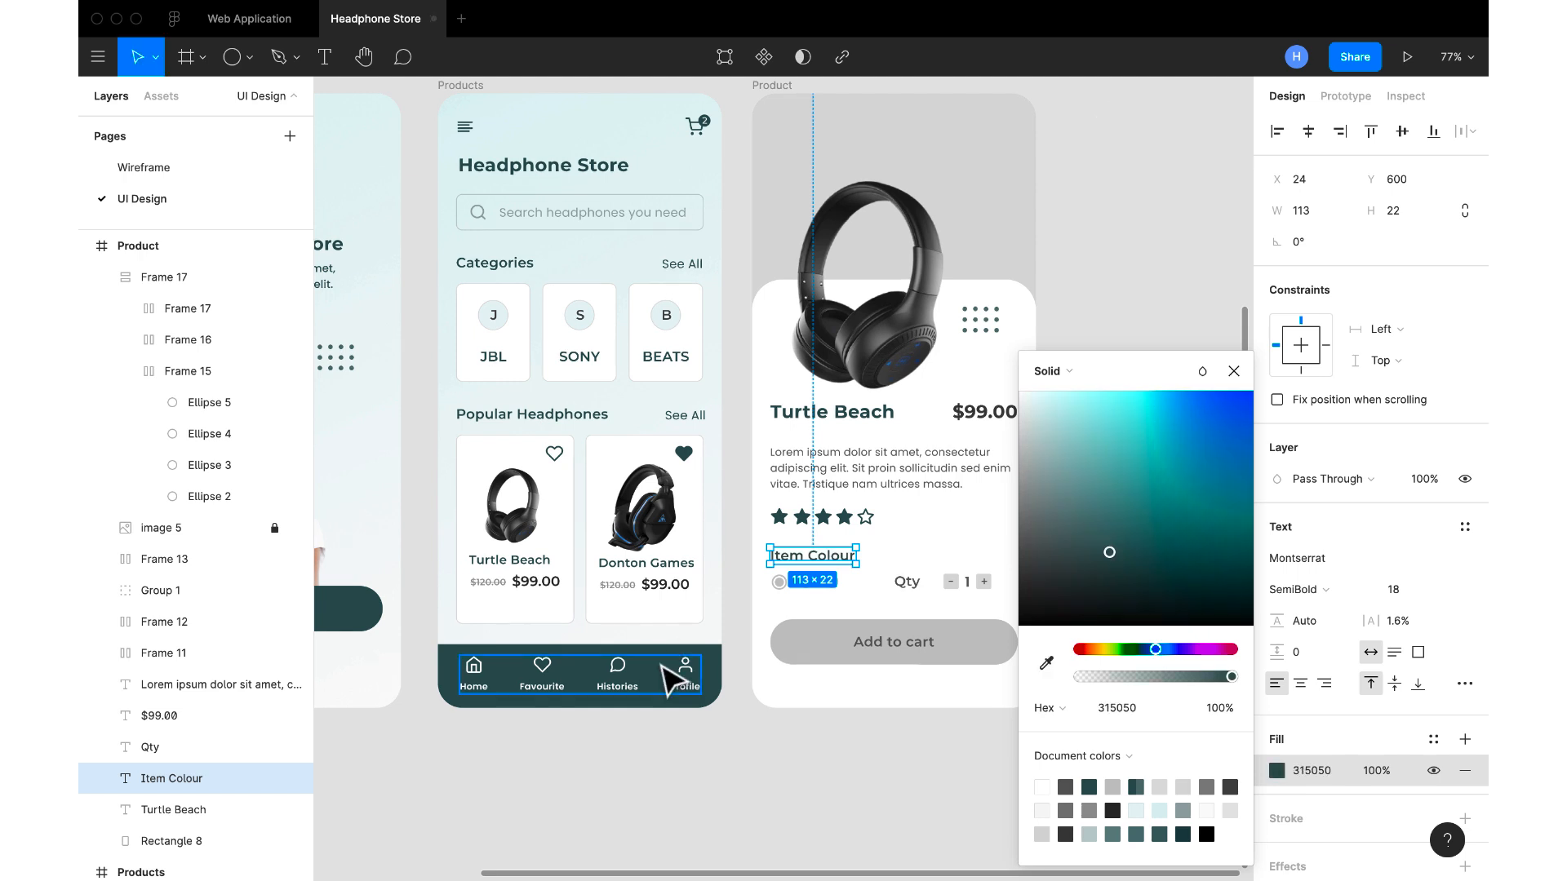
Change the Add to cart button's text colour to FFFFFF, sampled from the Product screen's white card
click(849, 650)
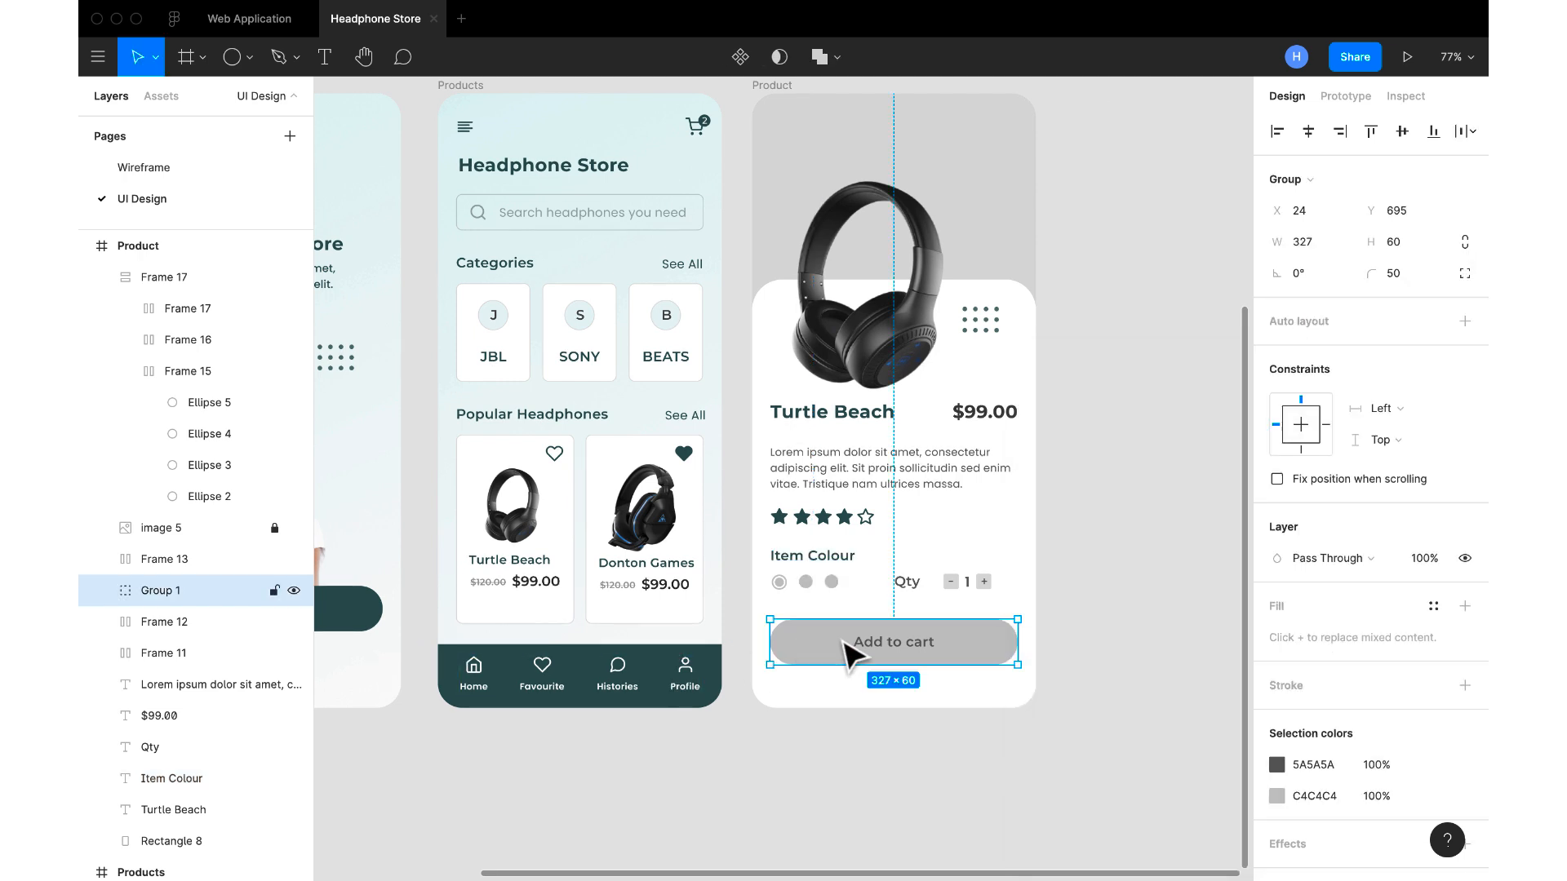
click(1277, 766)
click(1047, 665)
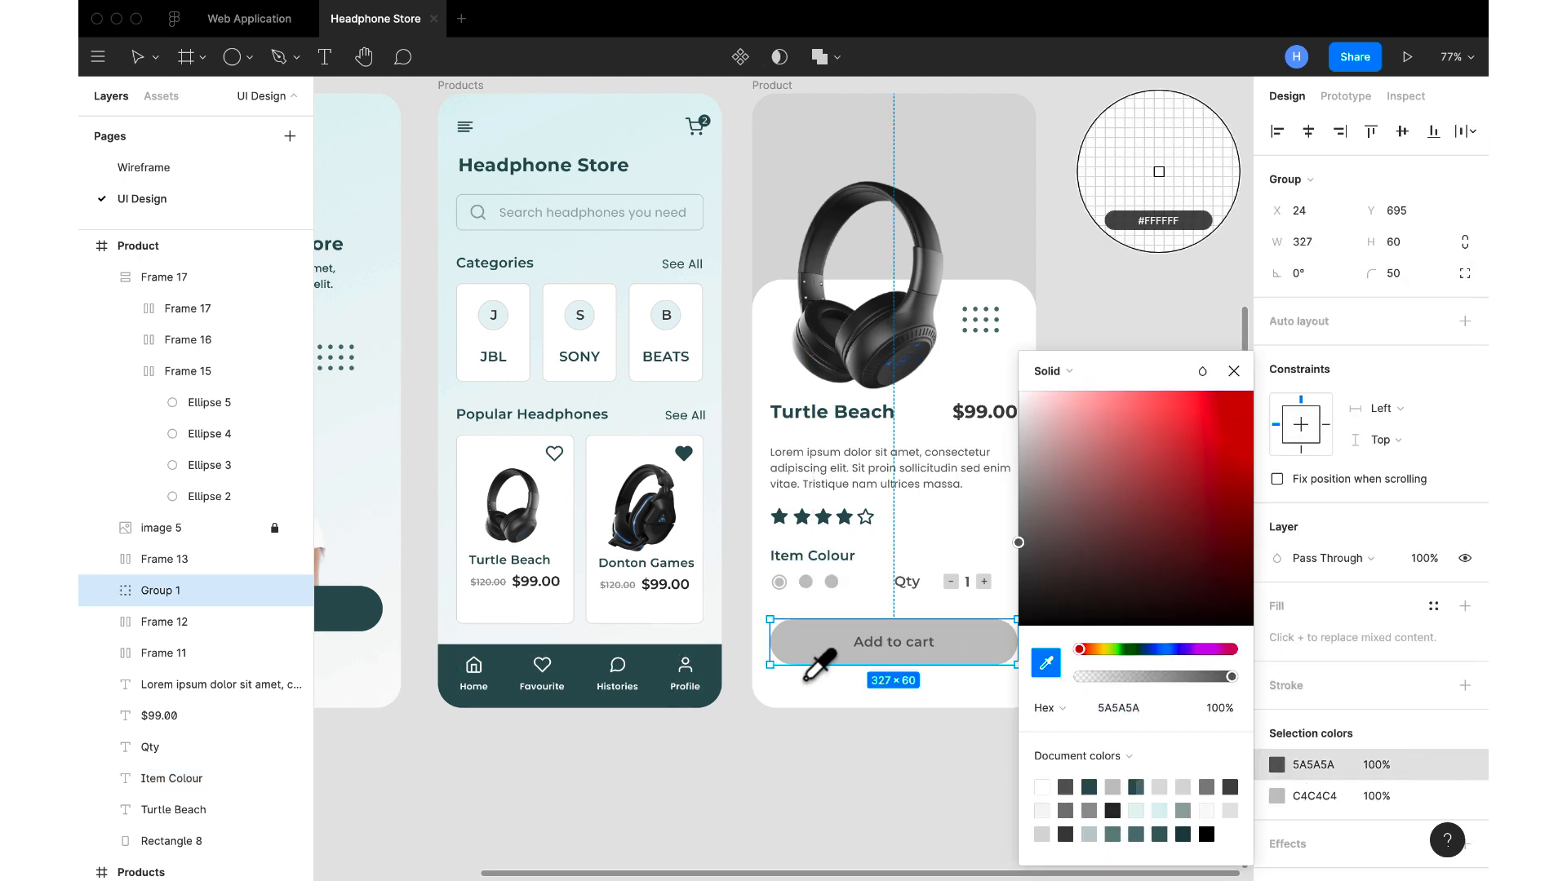
click(908, 543)
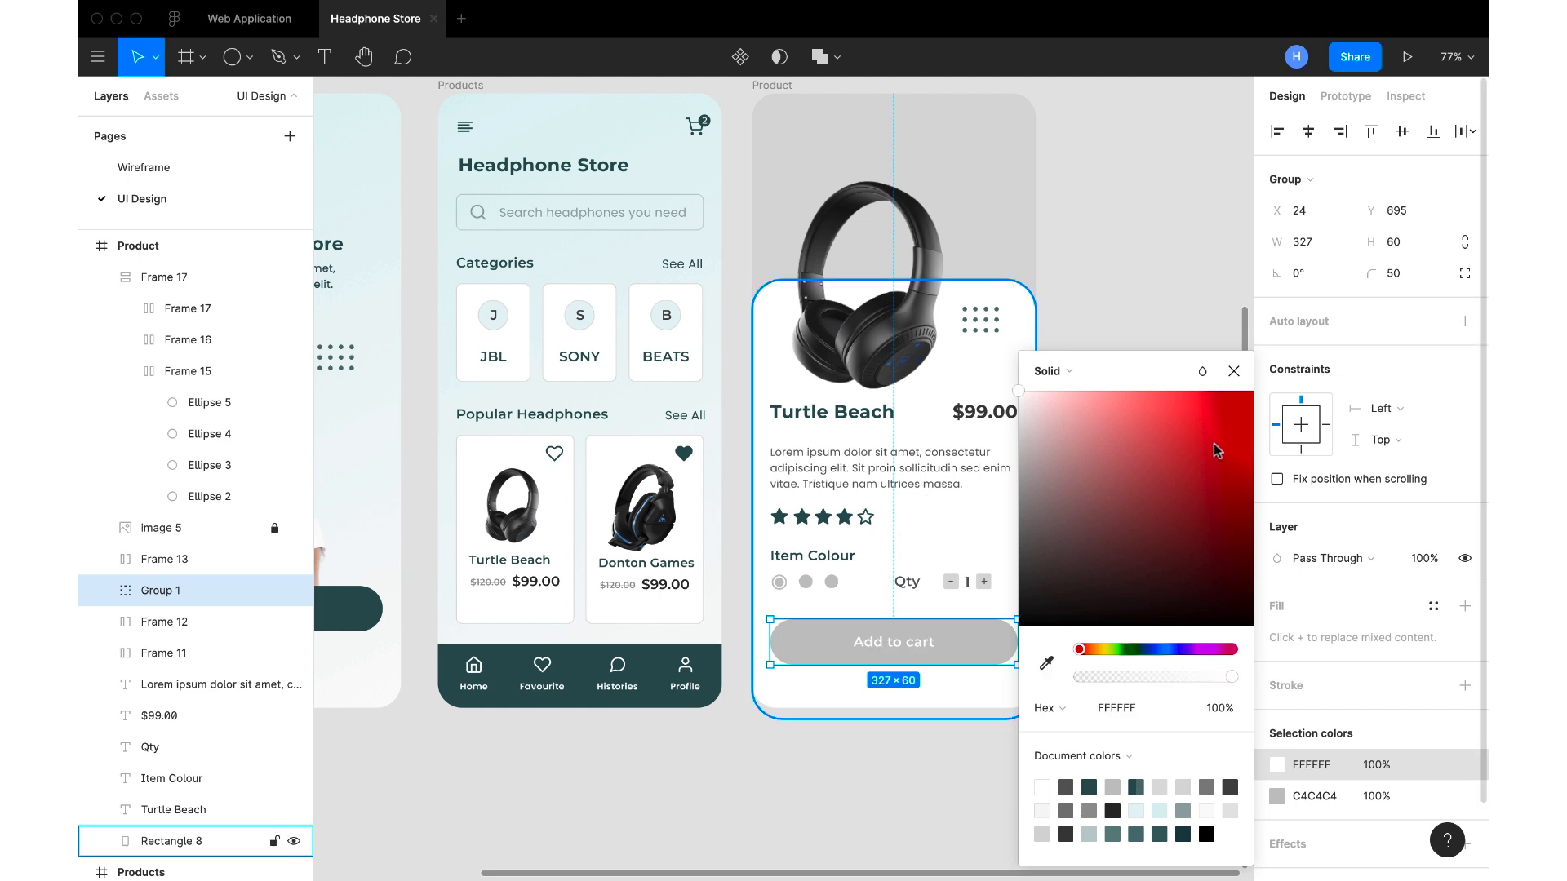
Change the Add to cart button's grey background to 315050, sampled from the Products screen's navigation bar
click(1234, 371)
click(1278, 765)
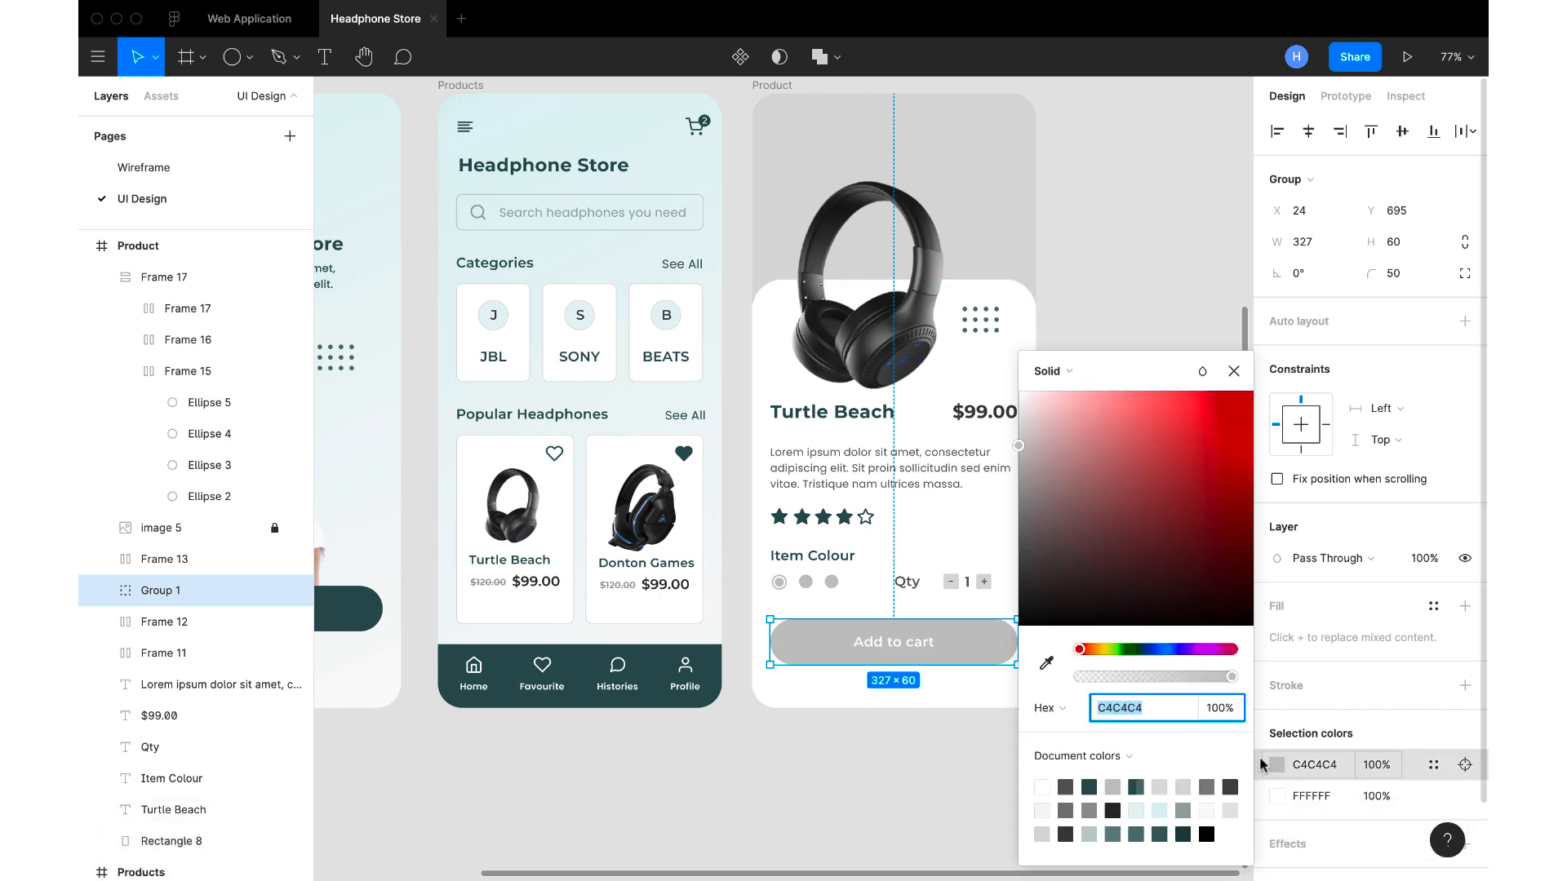
click(1047, 665)
click(651, 693)
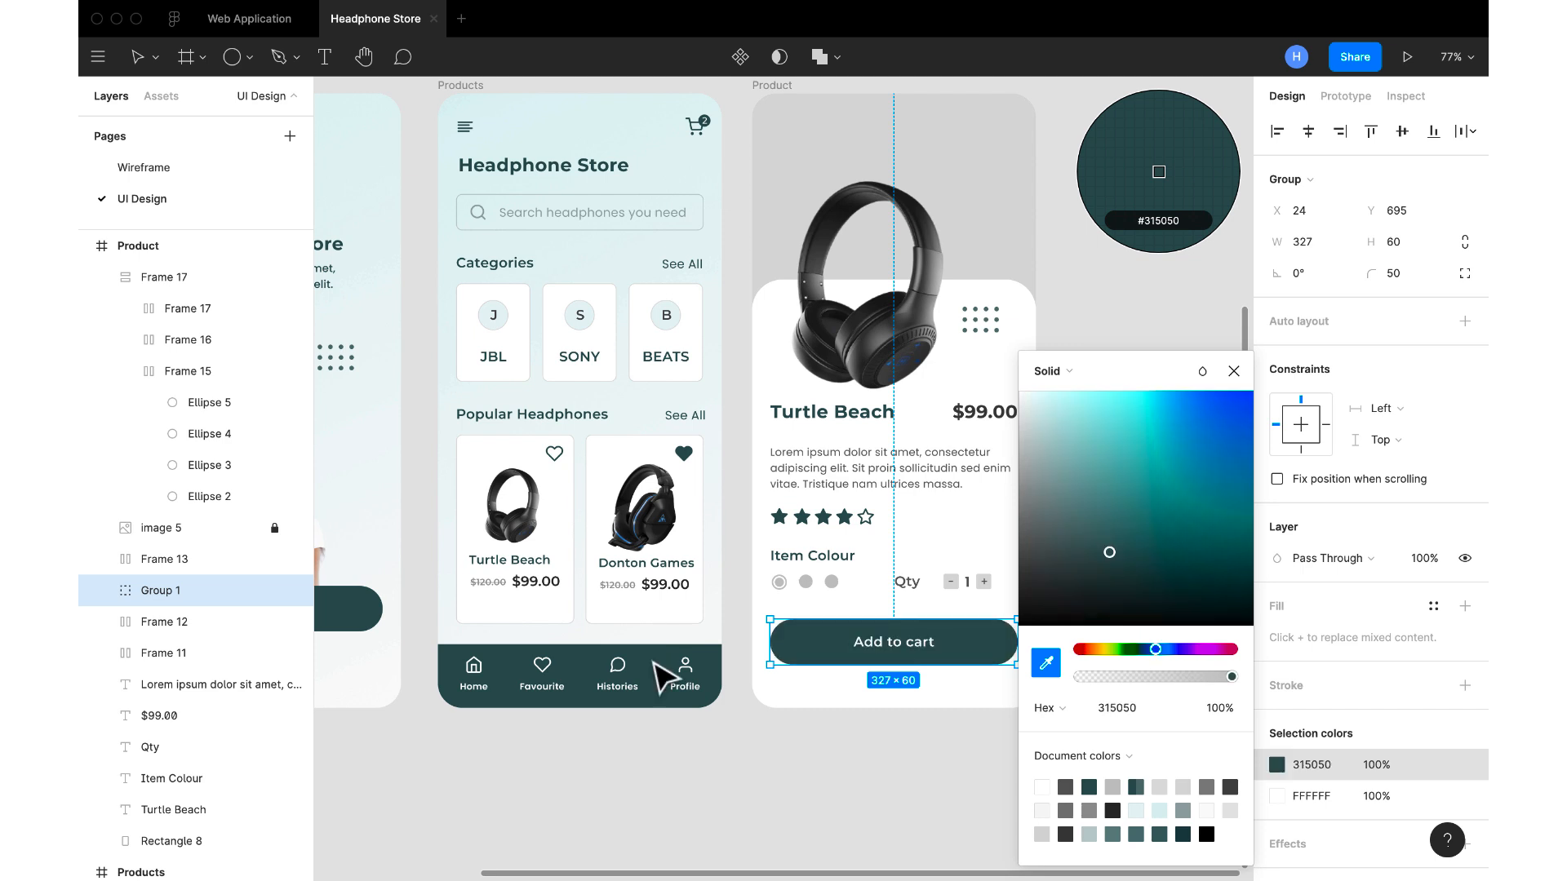
click(1233, 372)
click(1150, 408)
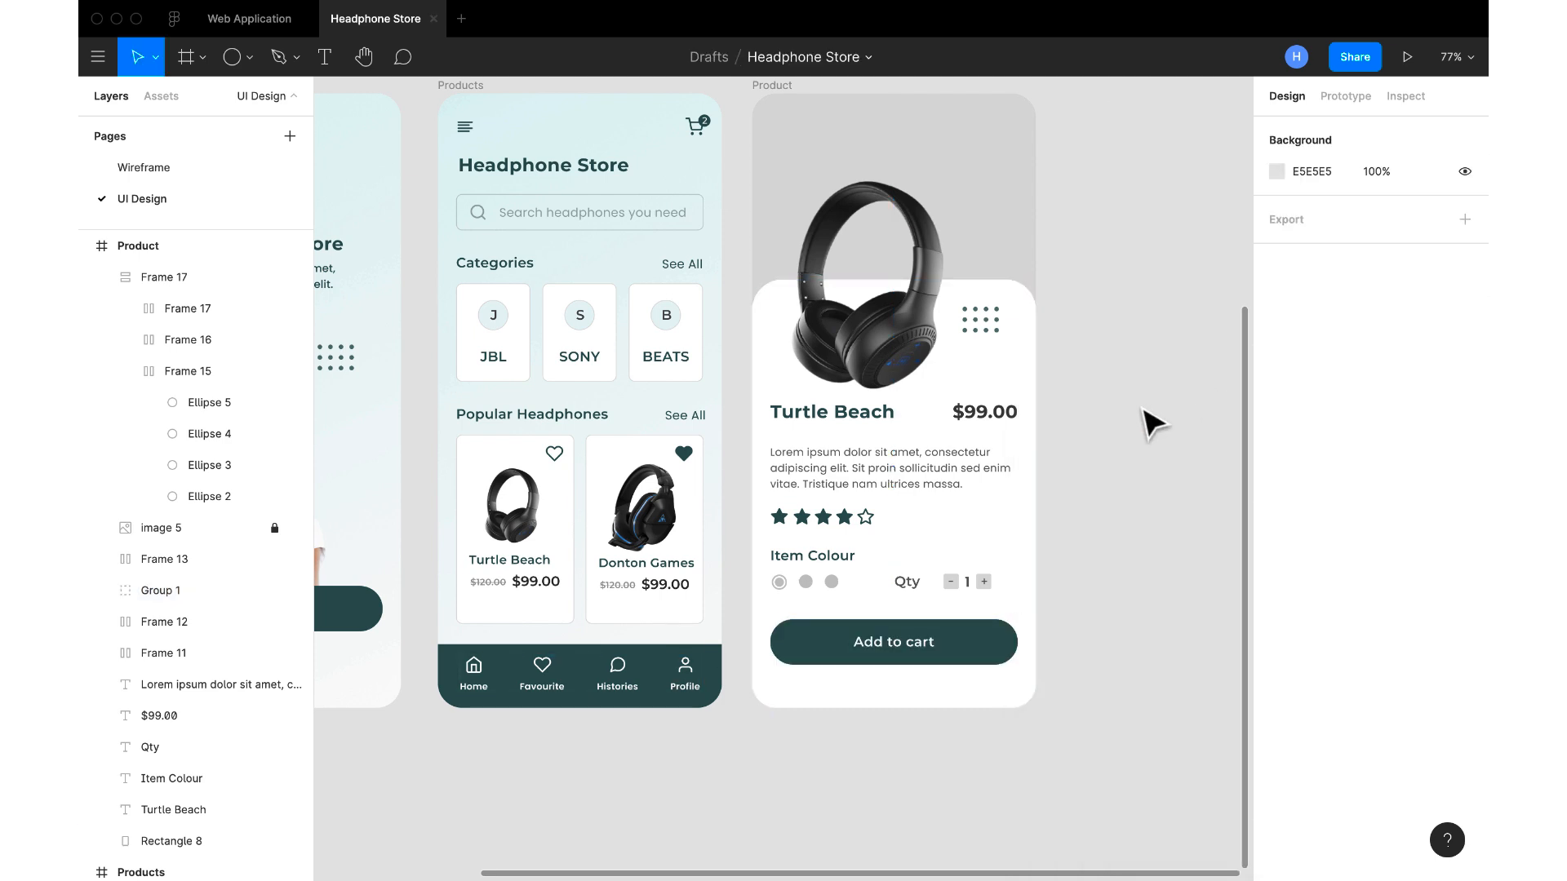
Fill the third Item Colour circle with 315050, sampled from the Add to cart button
click(830, 587)
click(850, 658)
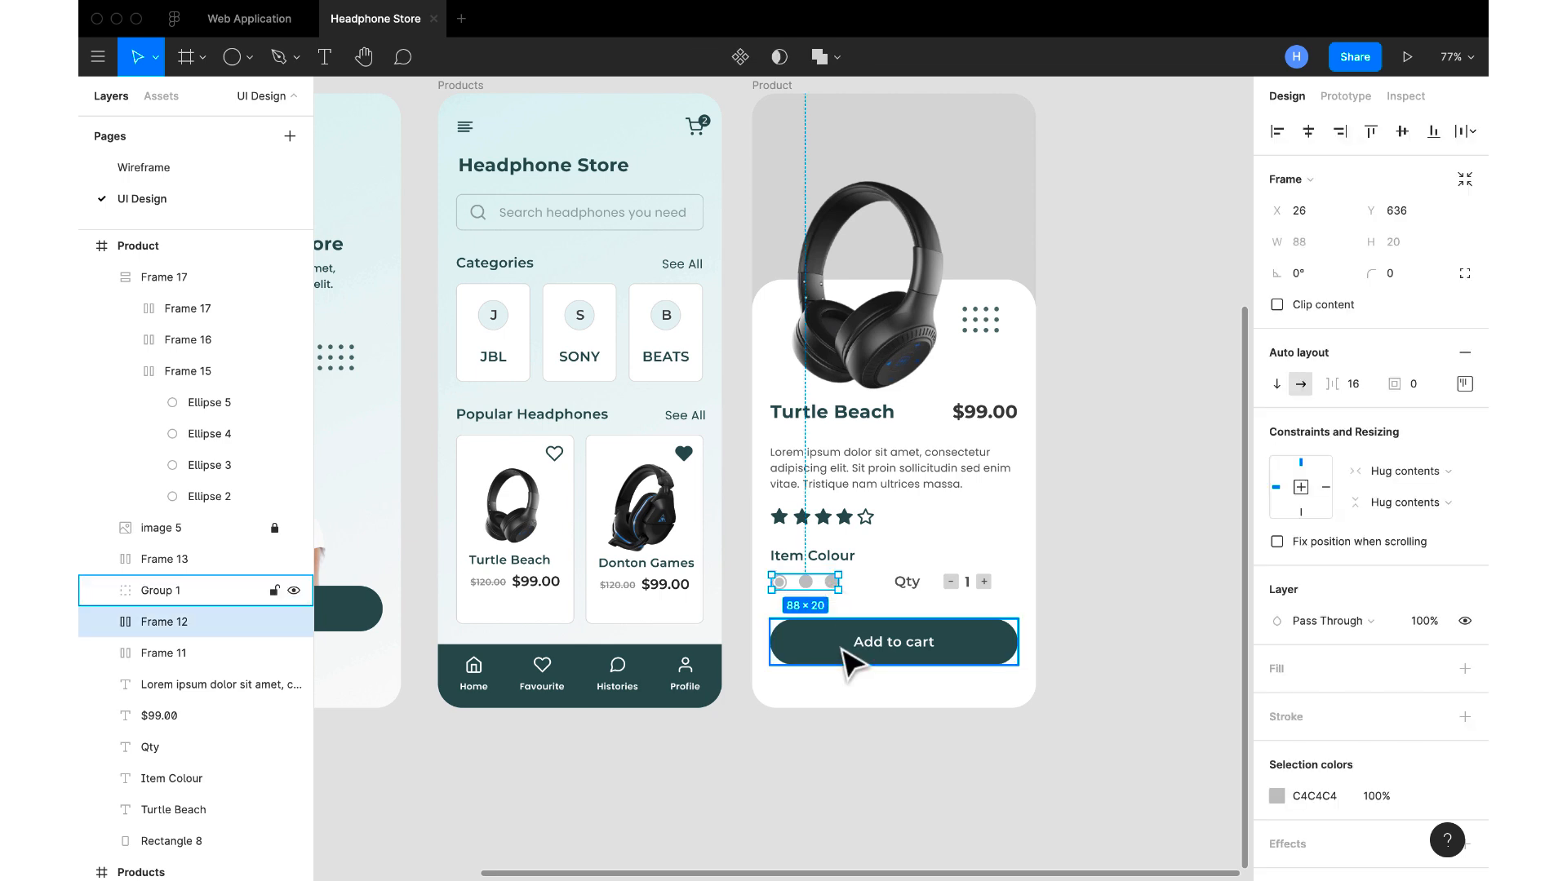
click(829, 579)
click(831, 582)
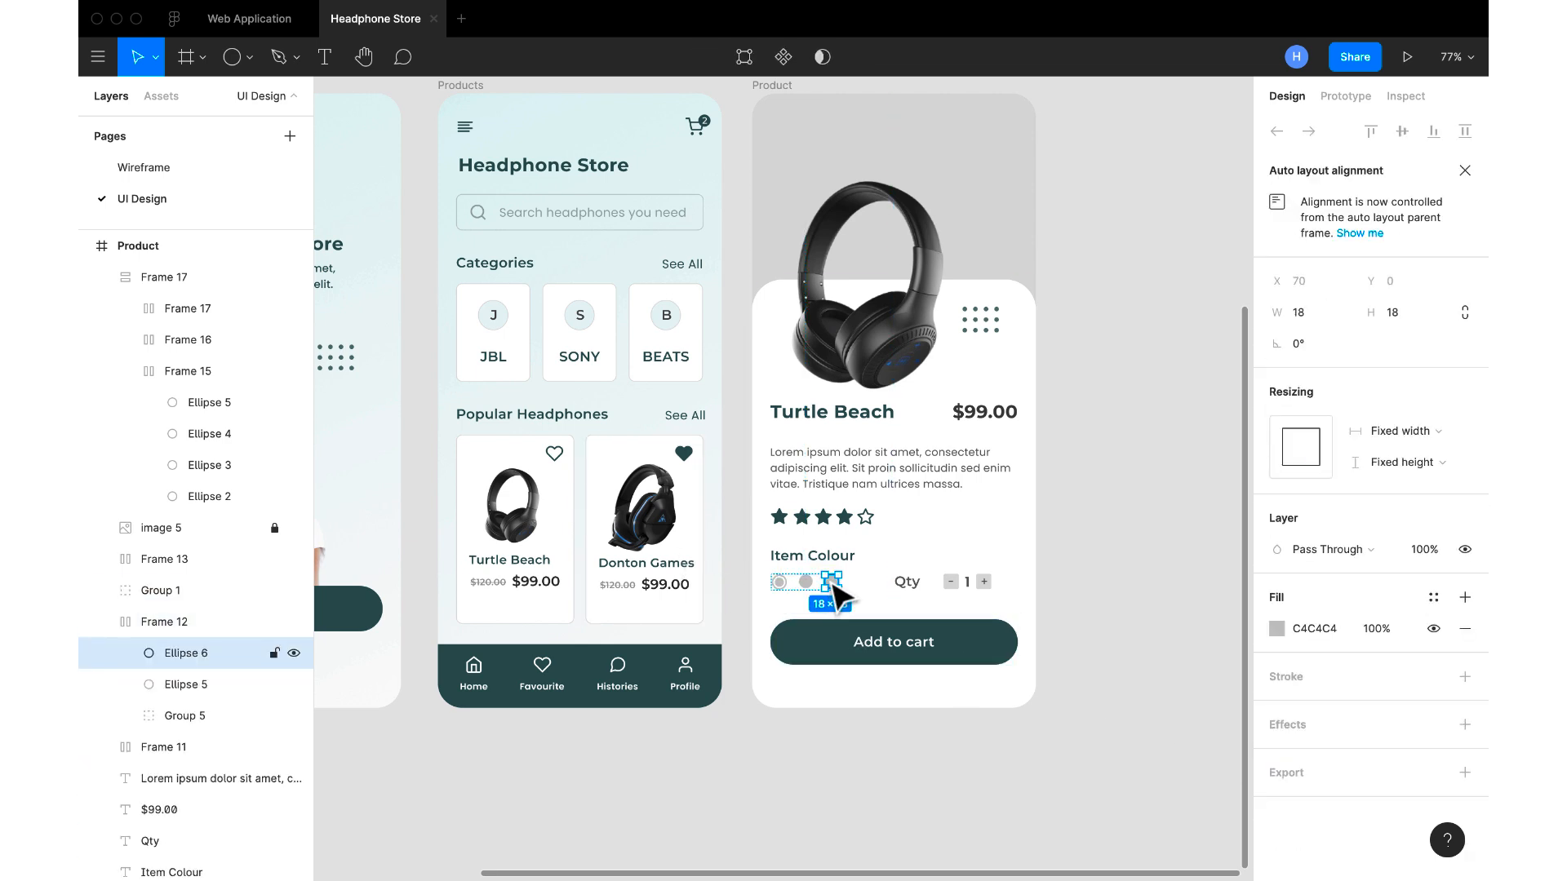
click(1278, 630)
click(1001, 631)
click(1232, 374)
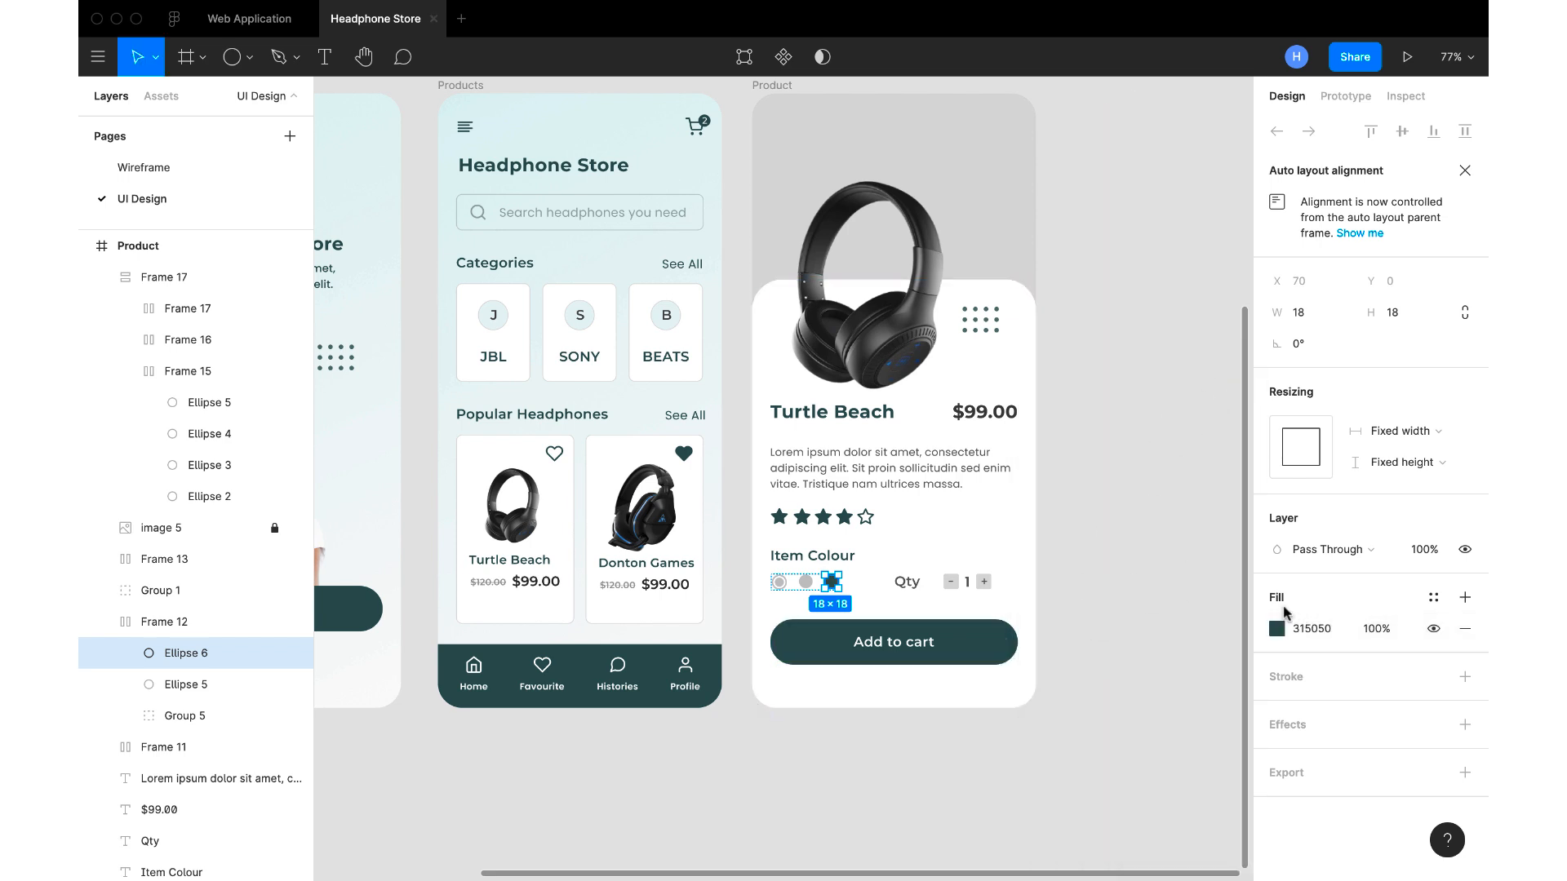
Change the third Item Colour circle's fill to red, D14D4D
click(1277, 629)
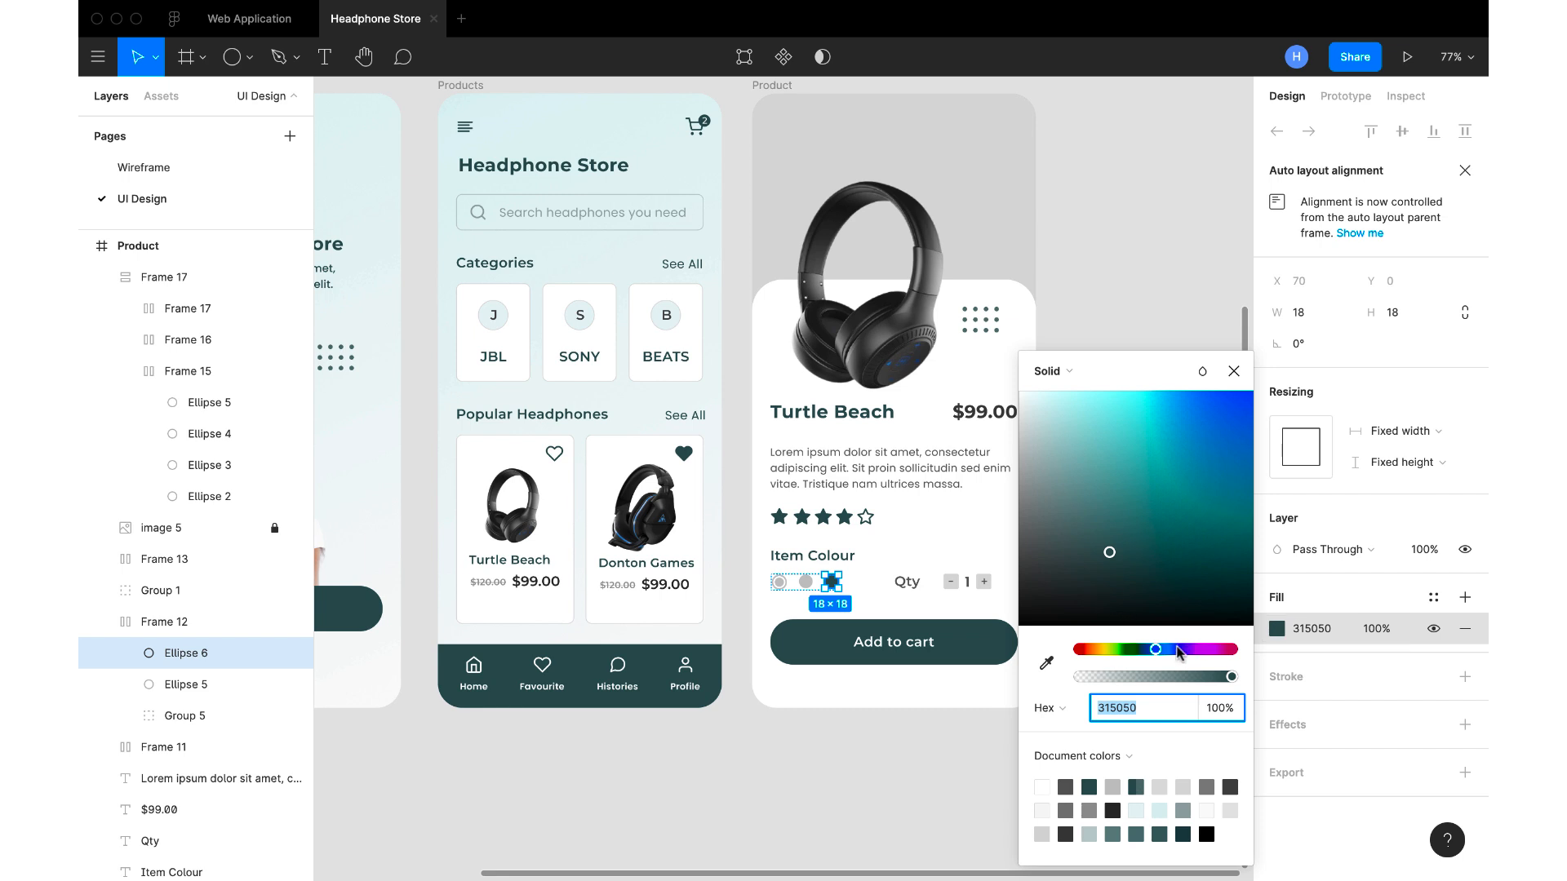
drag(1157, 650, 1034, 653)
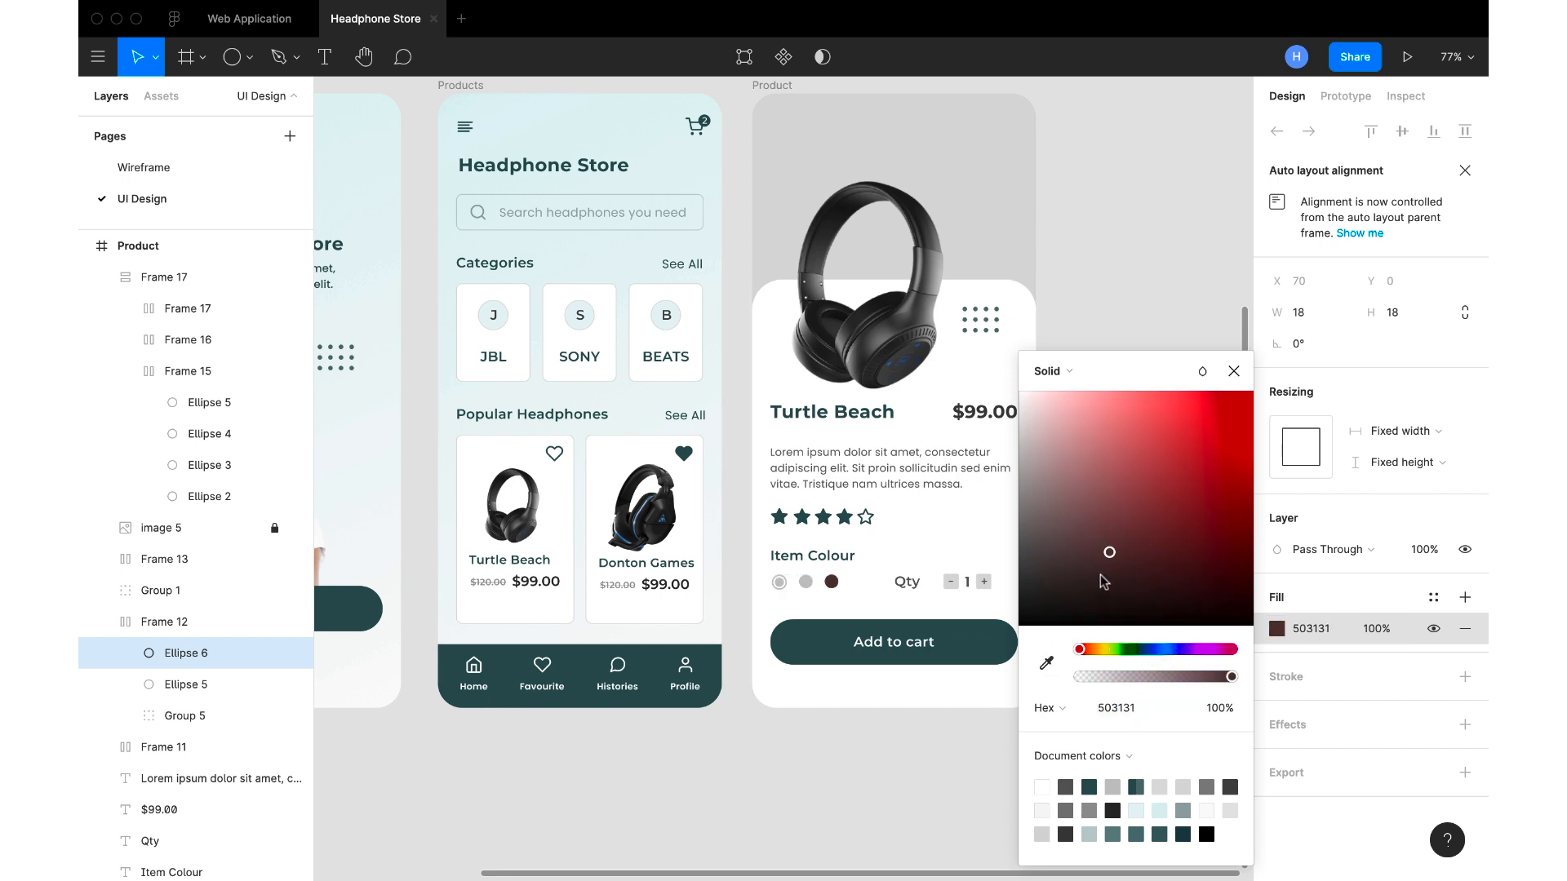
click(1147, 450)
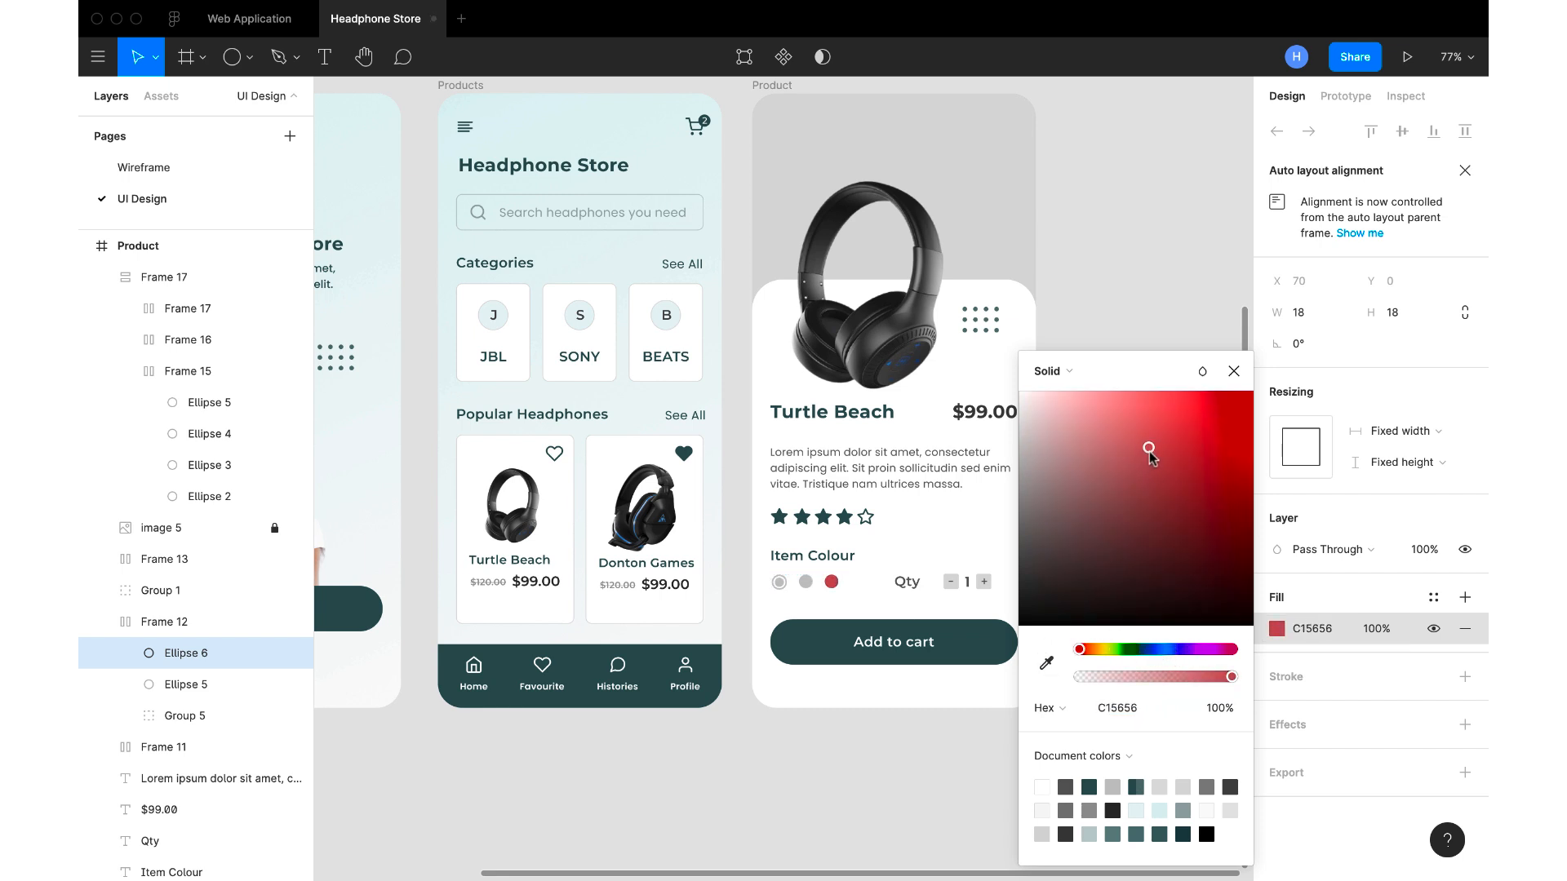
click(1233, 371)
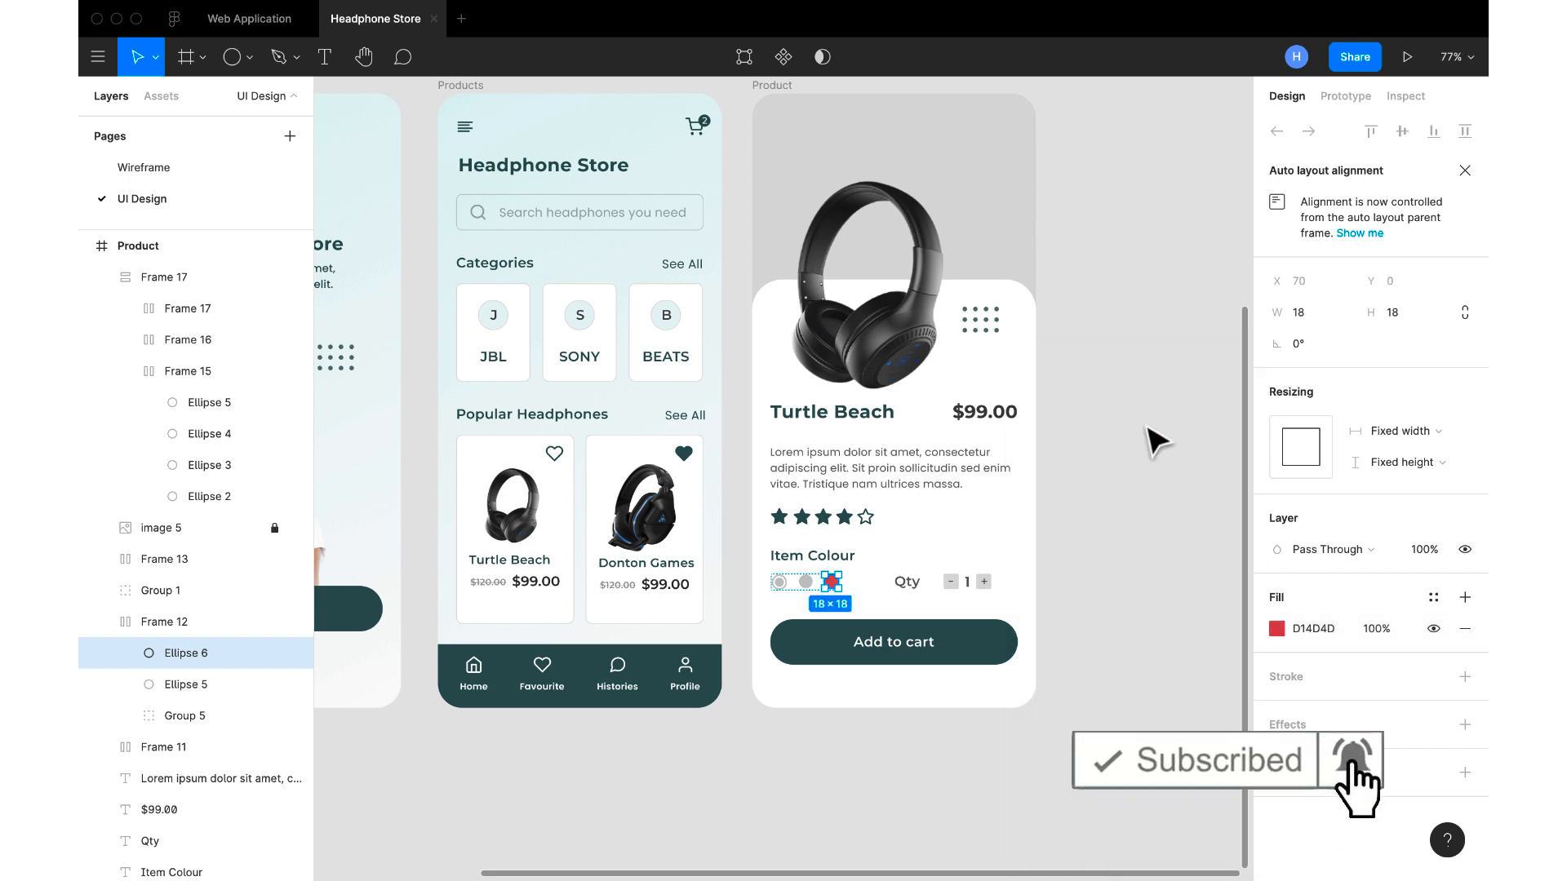
Fill the middle Item Colour circle with blue, 3778D9
click(806, 583)
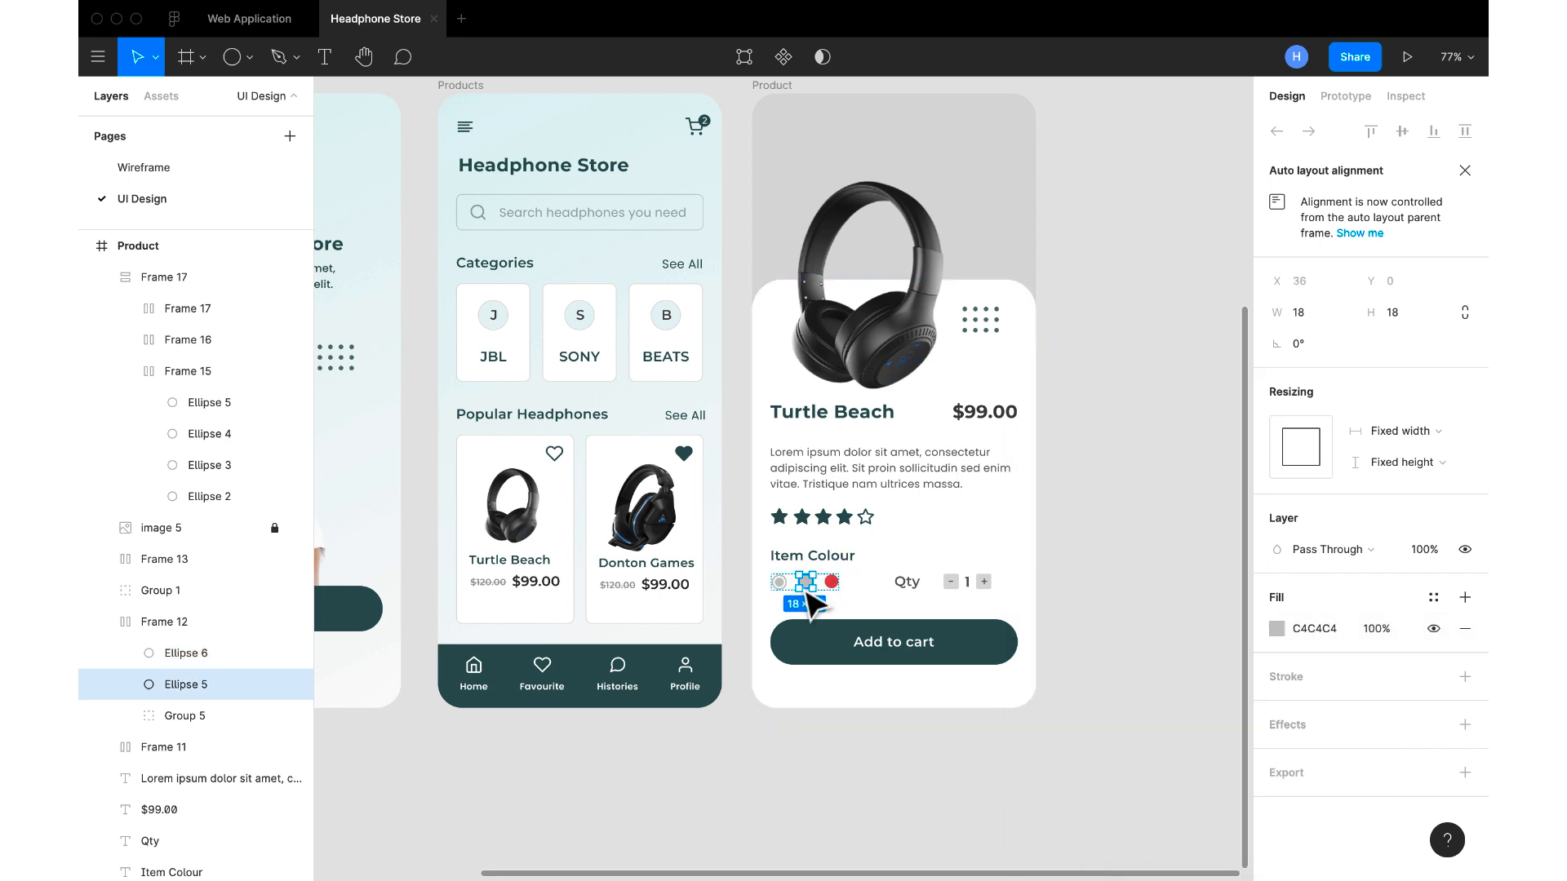
click(1276, 628)
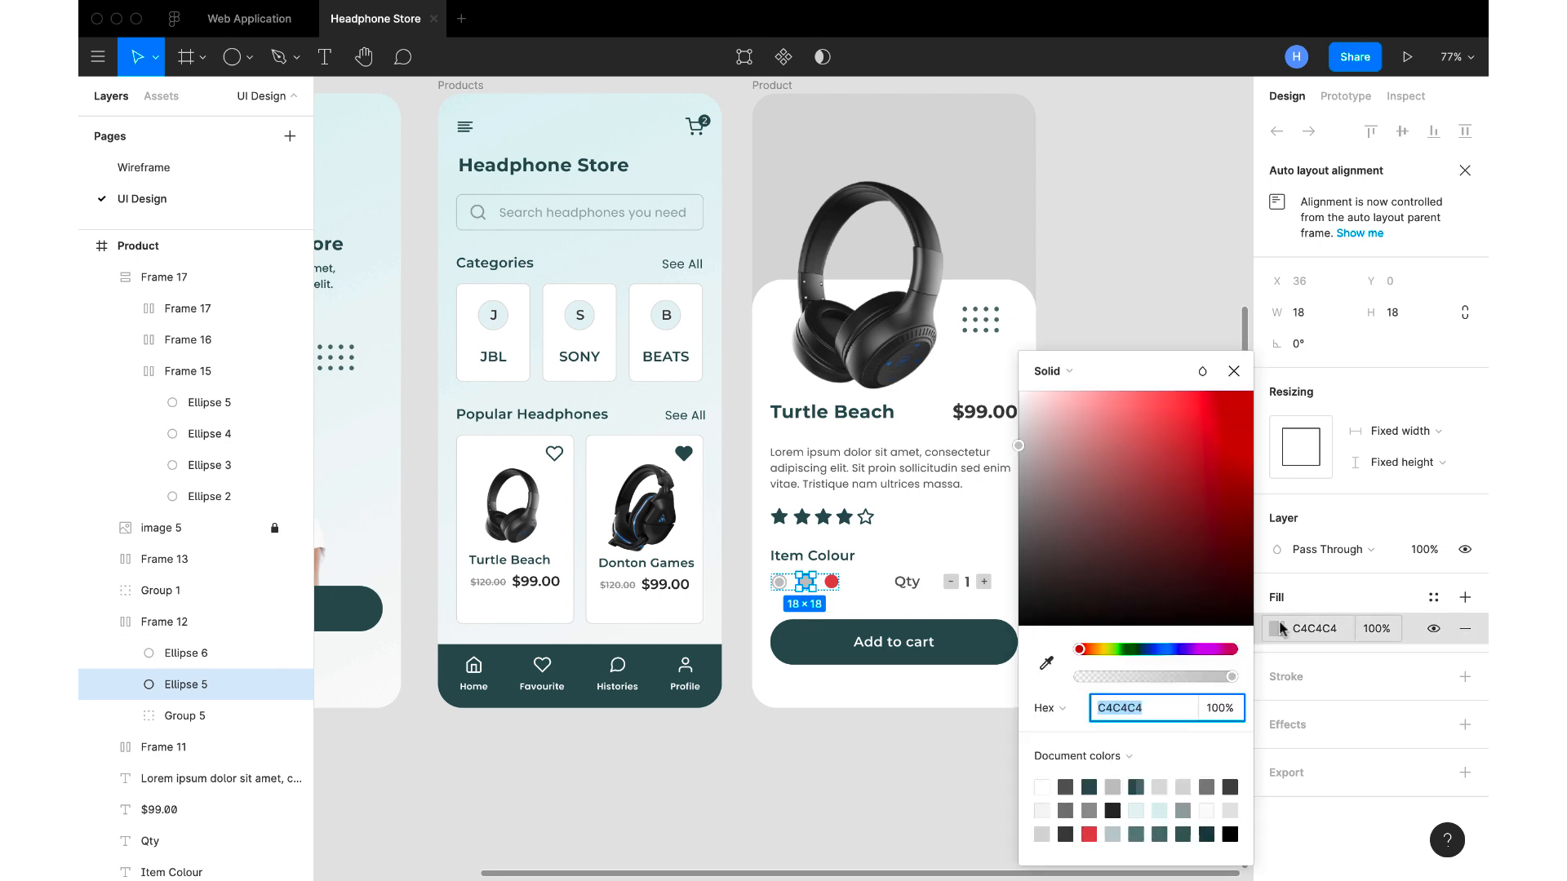
click(1181, 650)
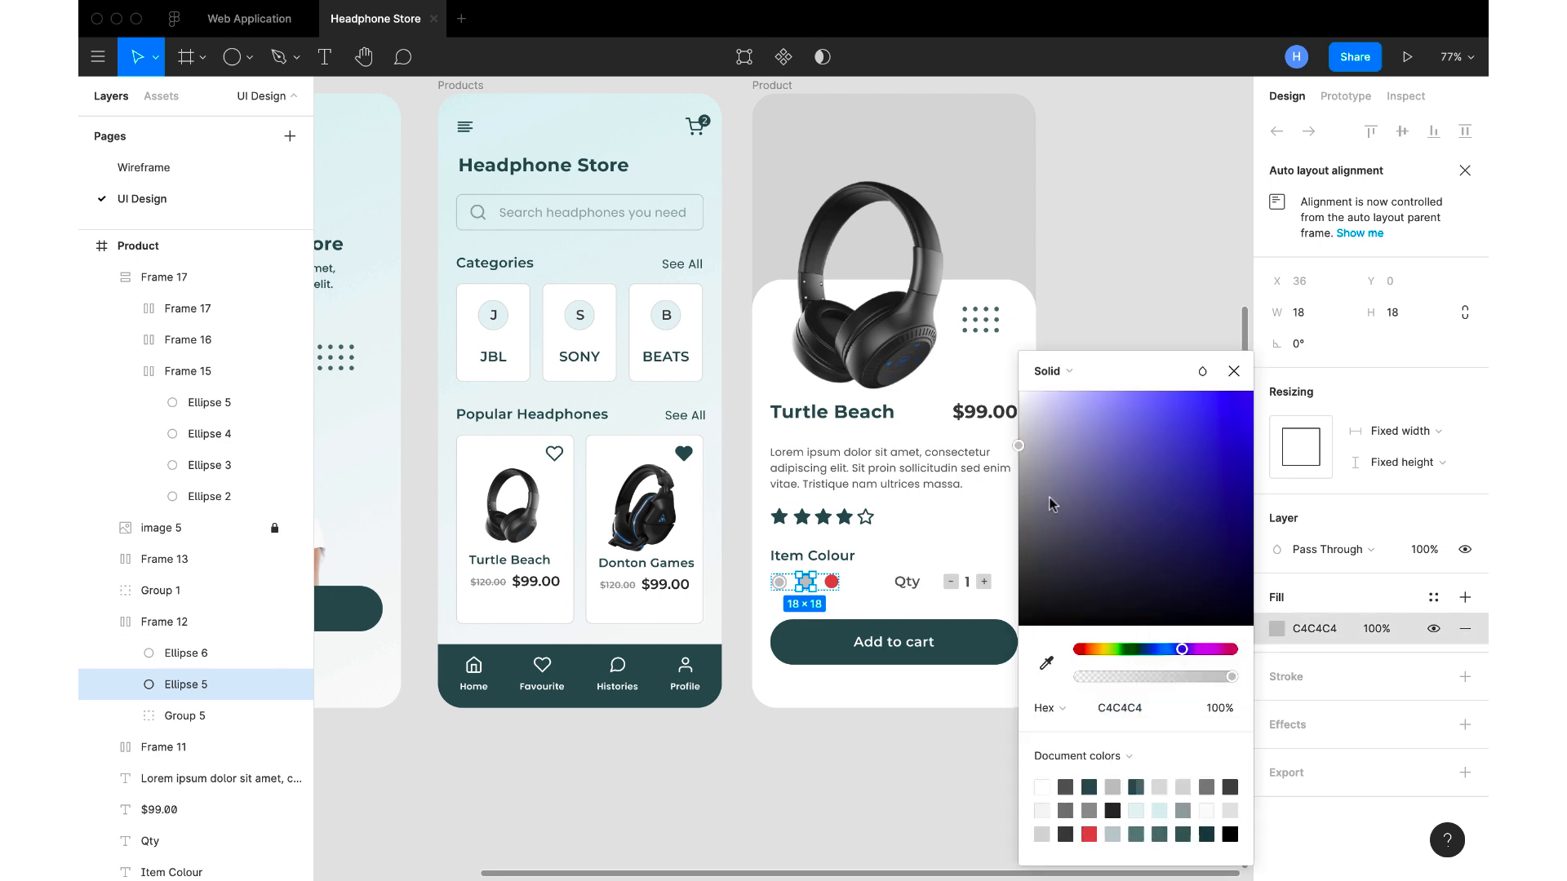
drag(1019, 448, 1186, 421)
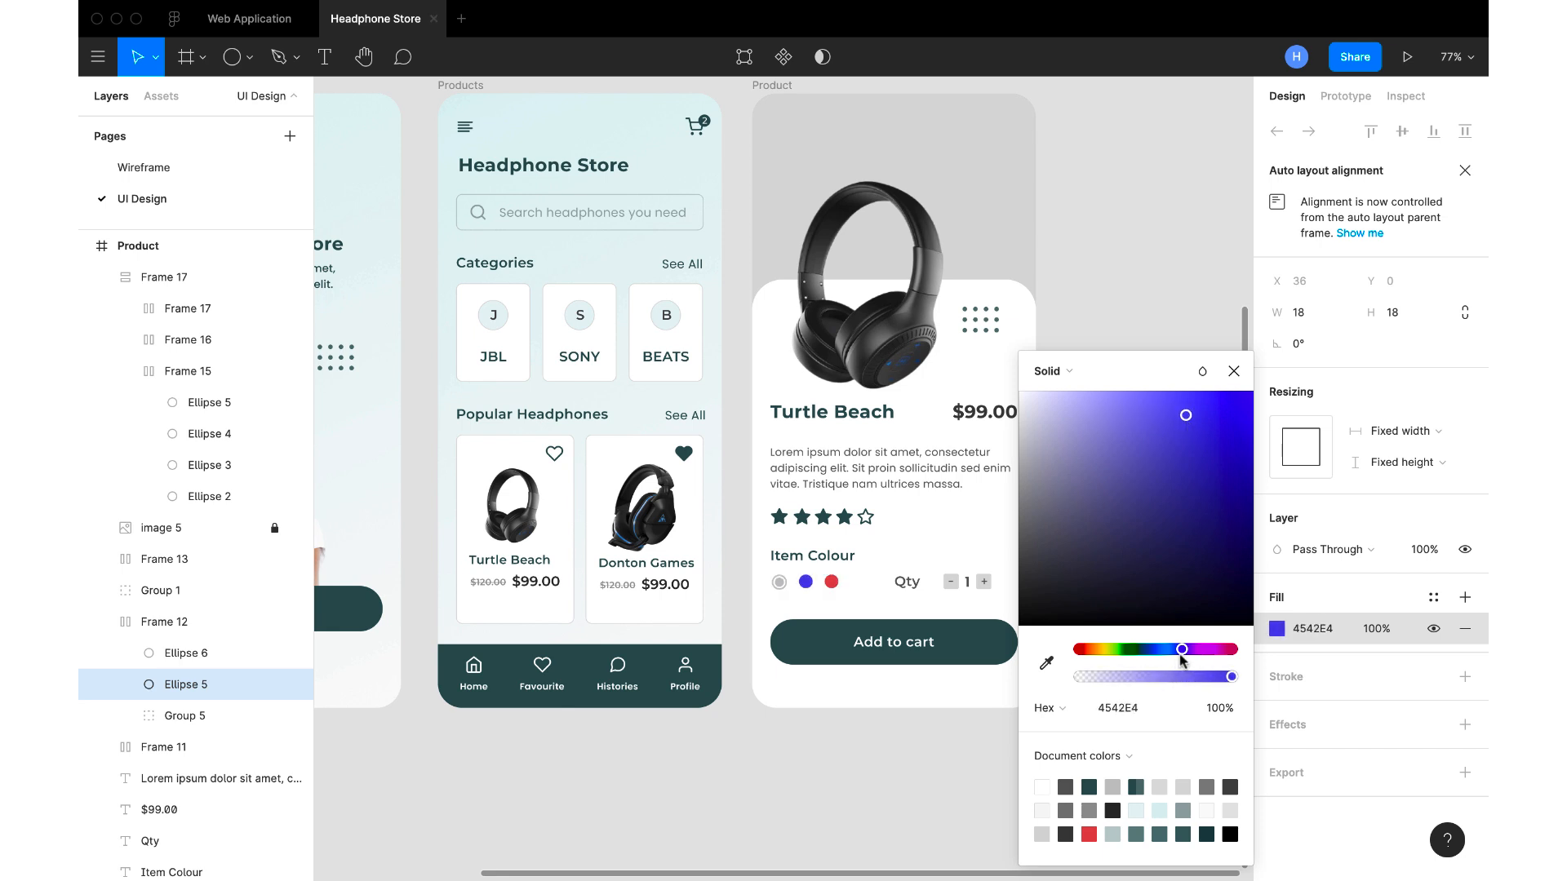
drag(1180, 658, 1171, 655)
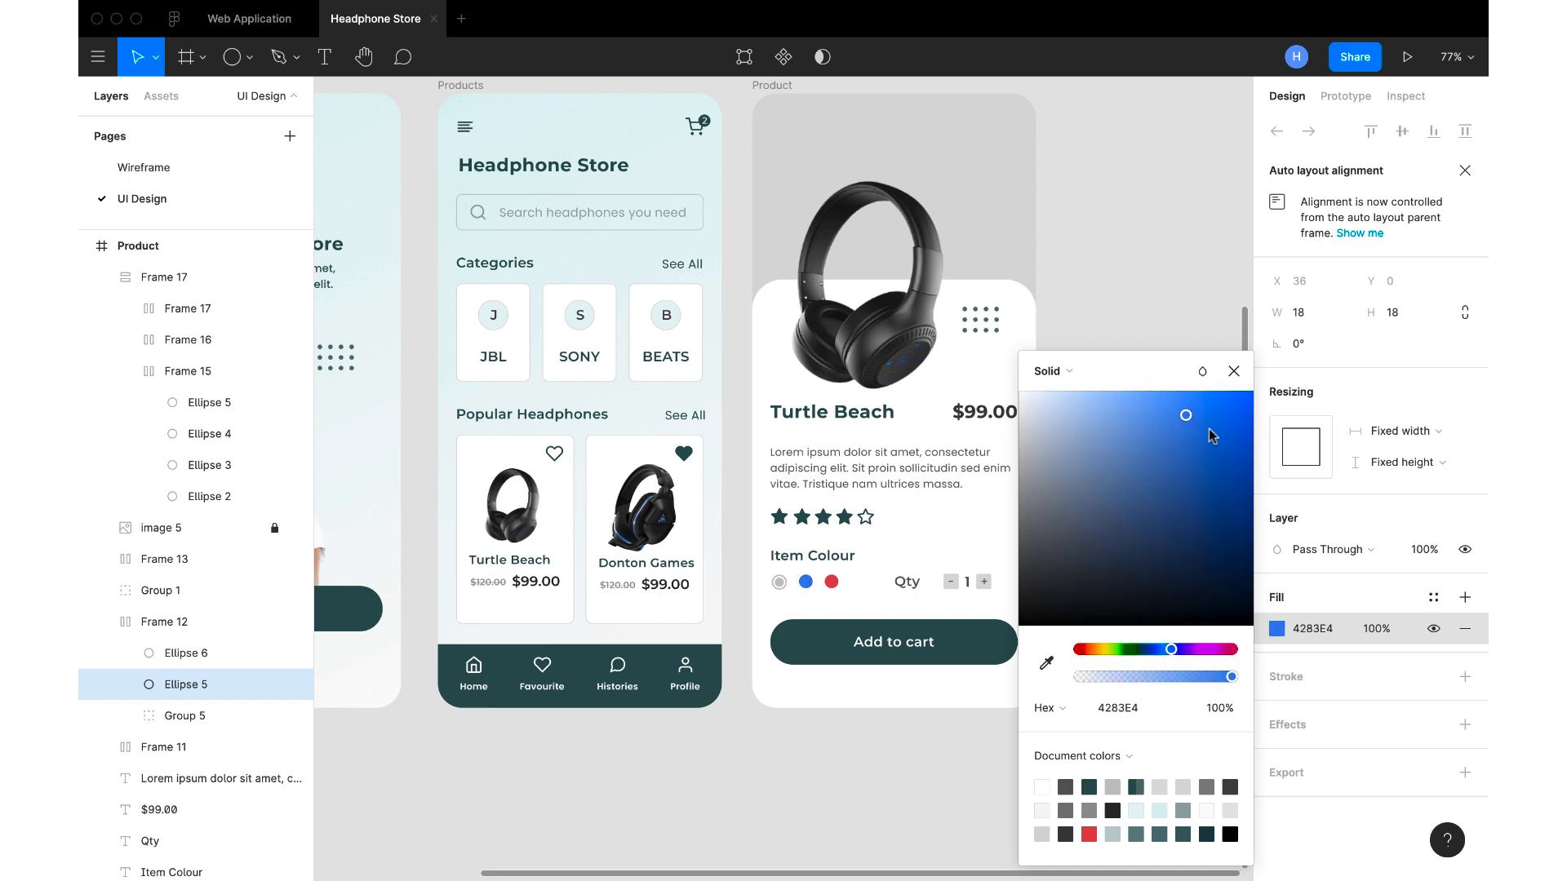
drag(1185, 418, 1193, 430)
click(1233, 371)
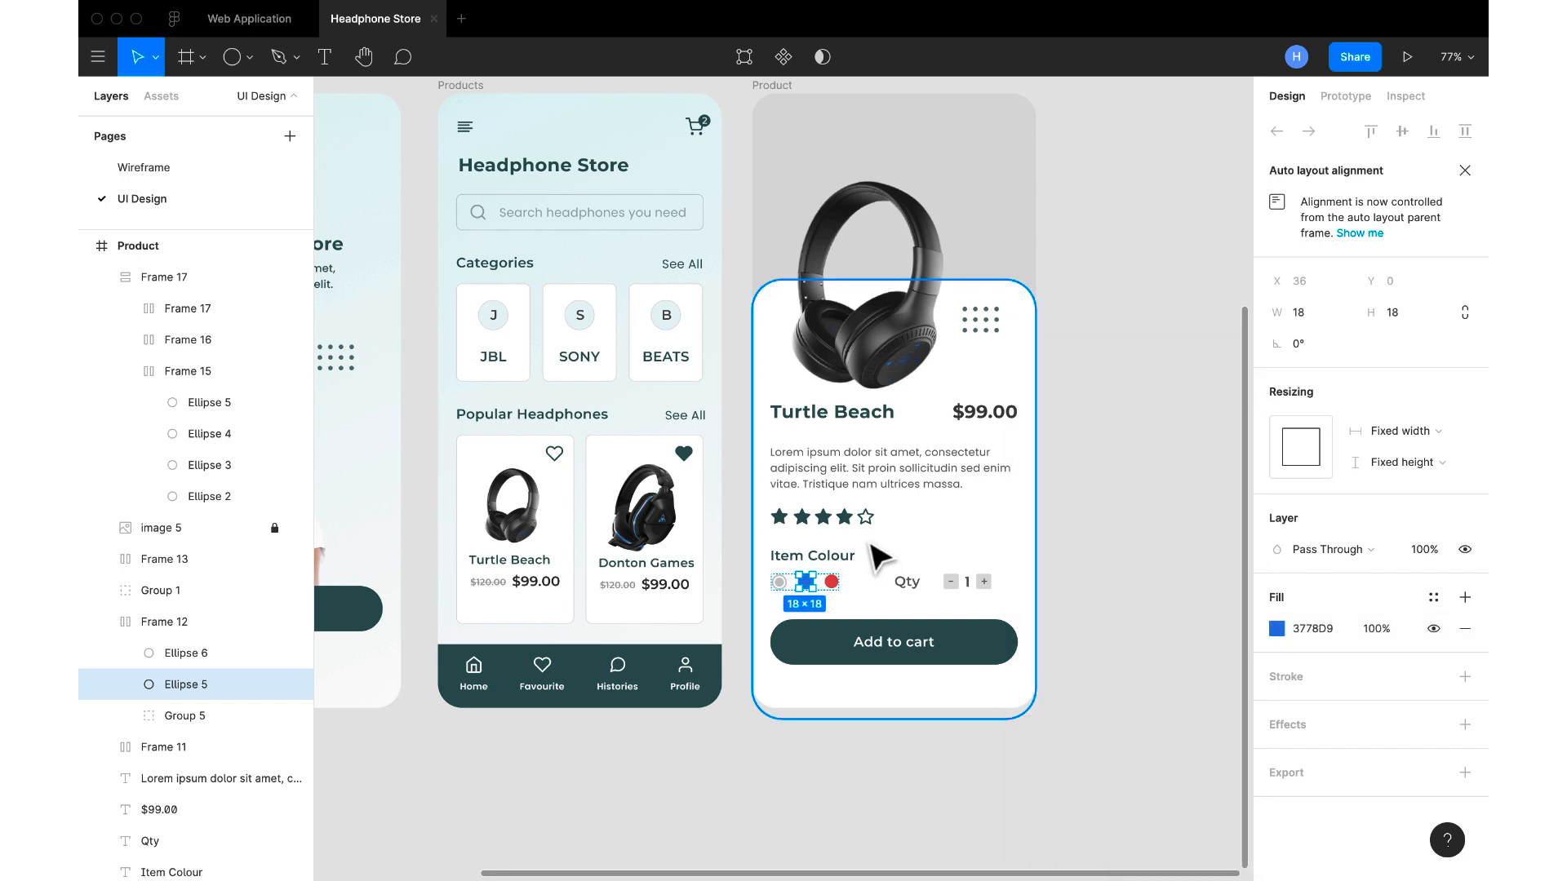
Change the grey of the first Item Colour circle and its outer ring to near-black 2E2E2E
click(785, 589)
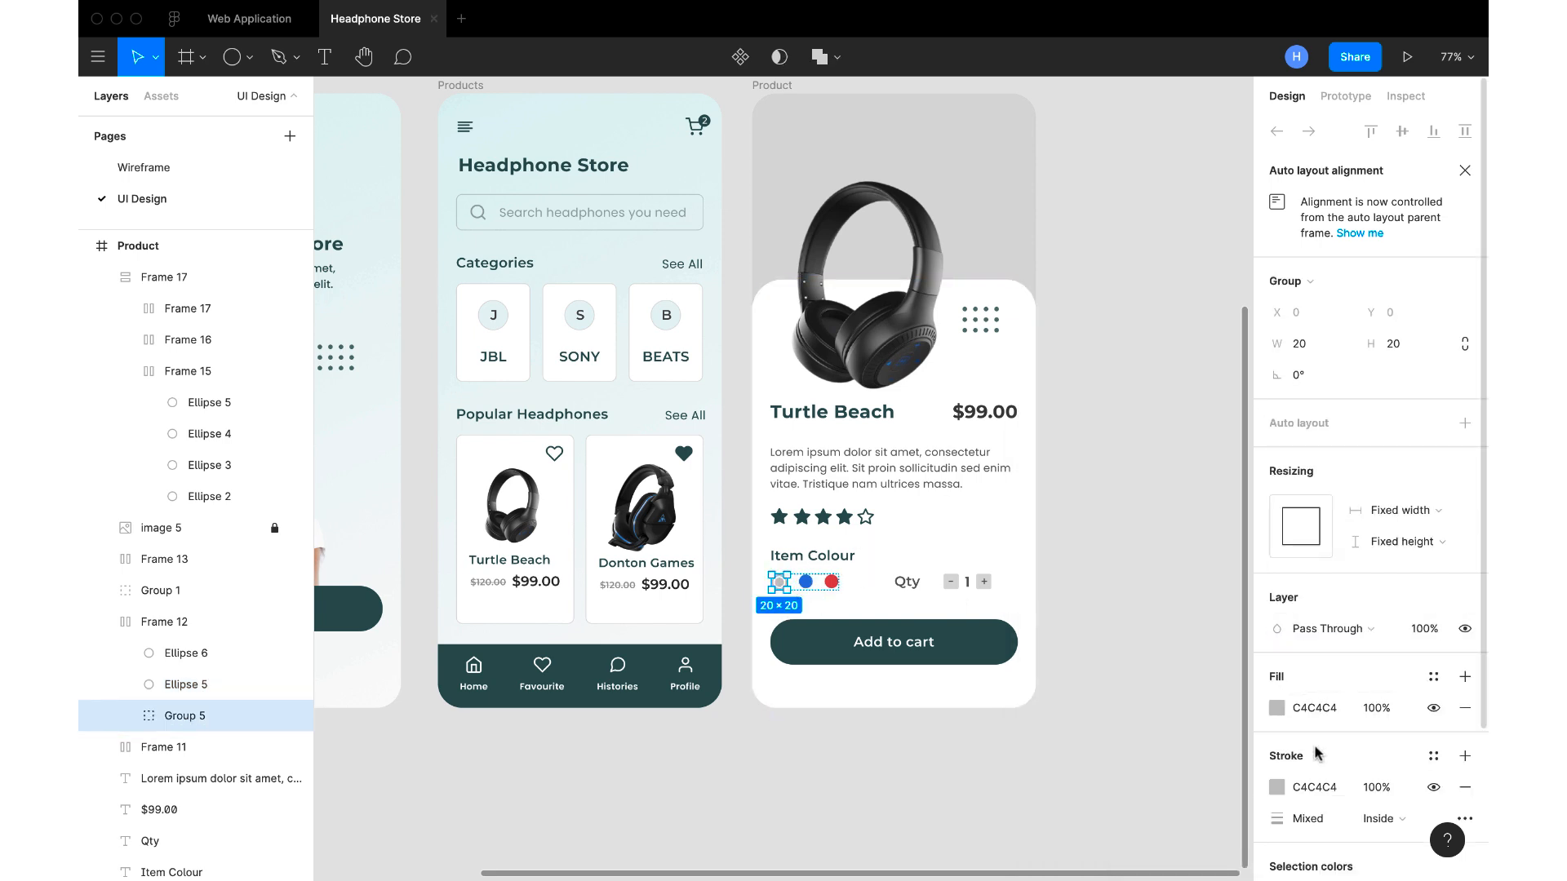
scroll(1305, 710, down, 3)
click(1276, 712)
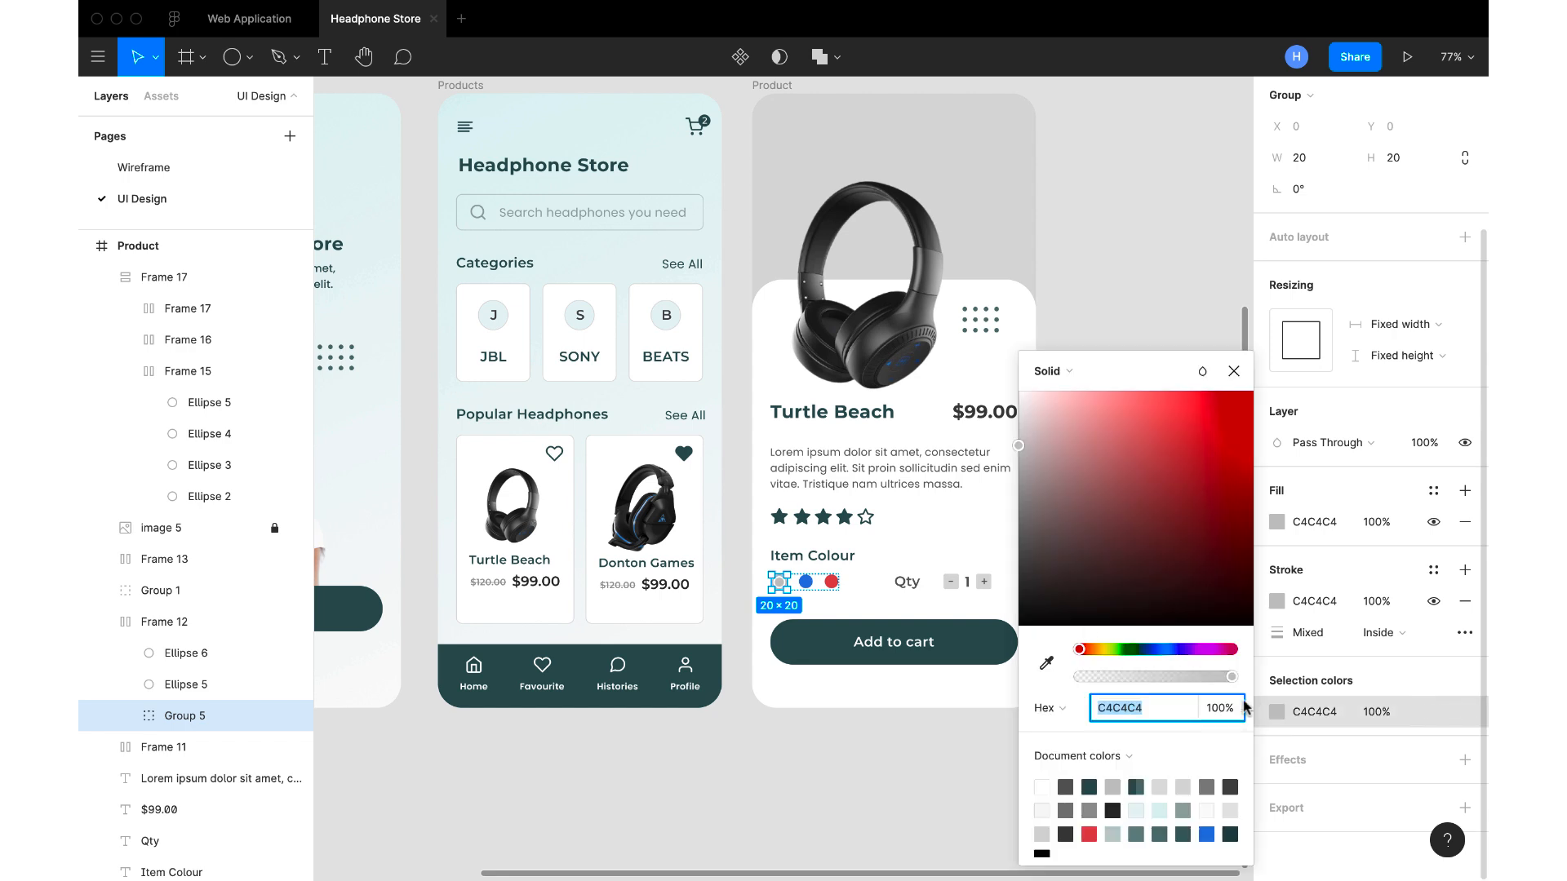
drag(1020, 447, 1002, 590)
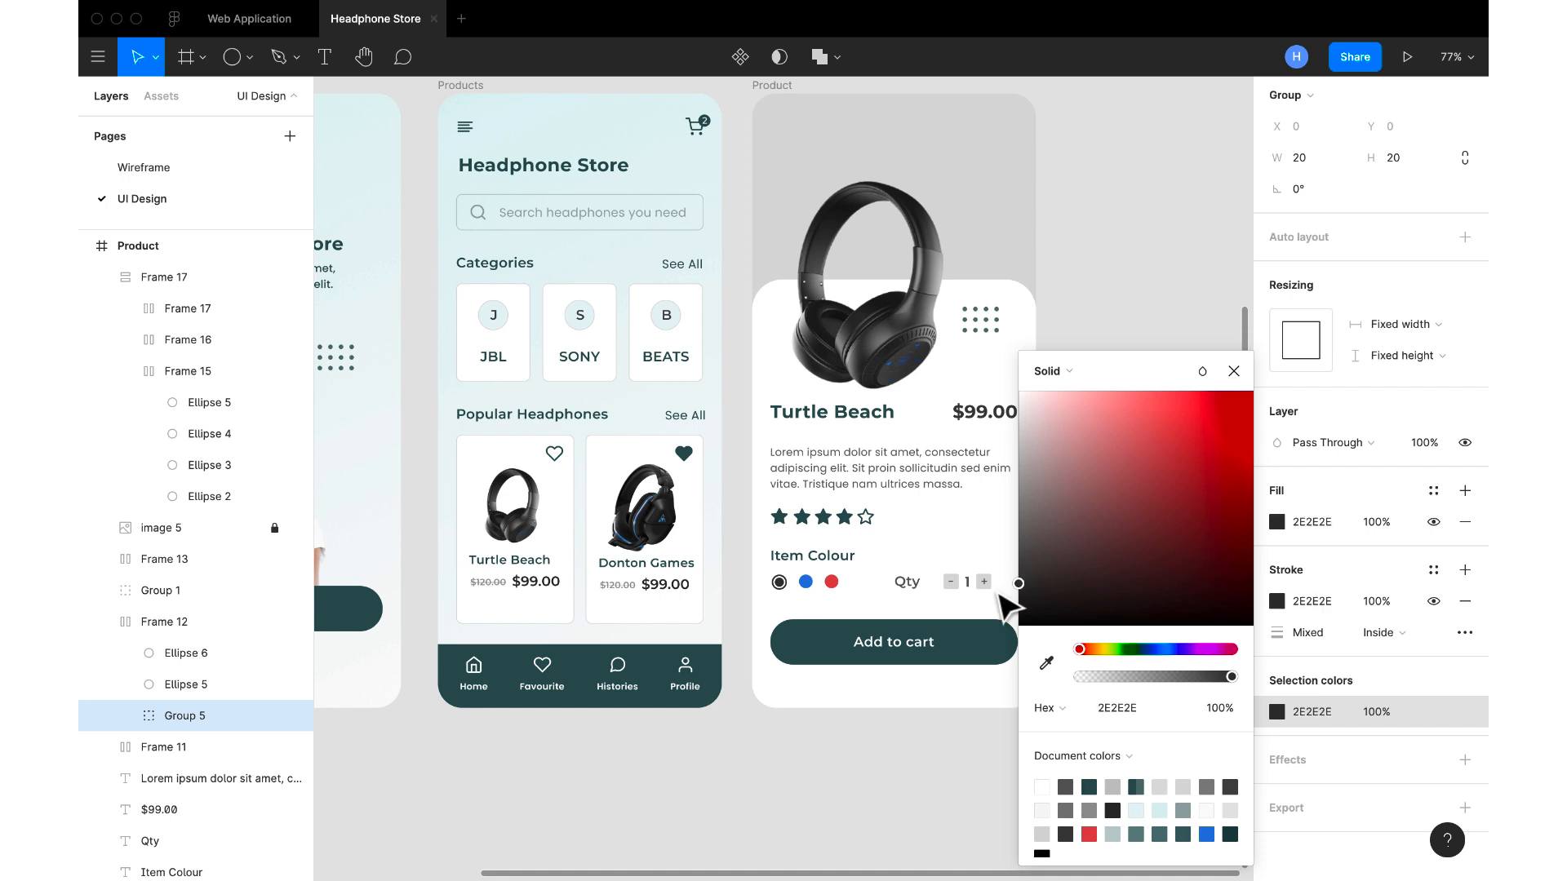
click(1232, 372)
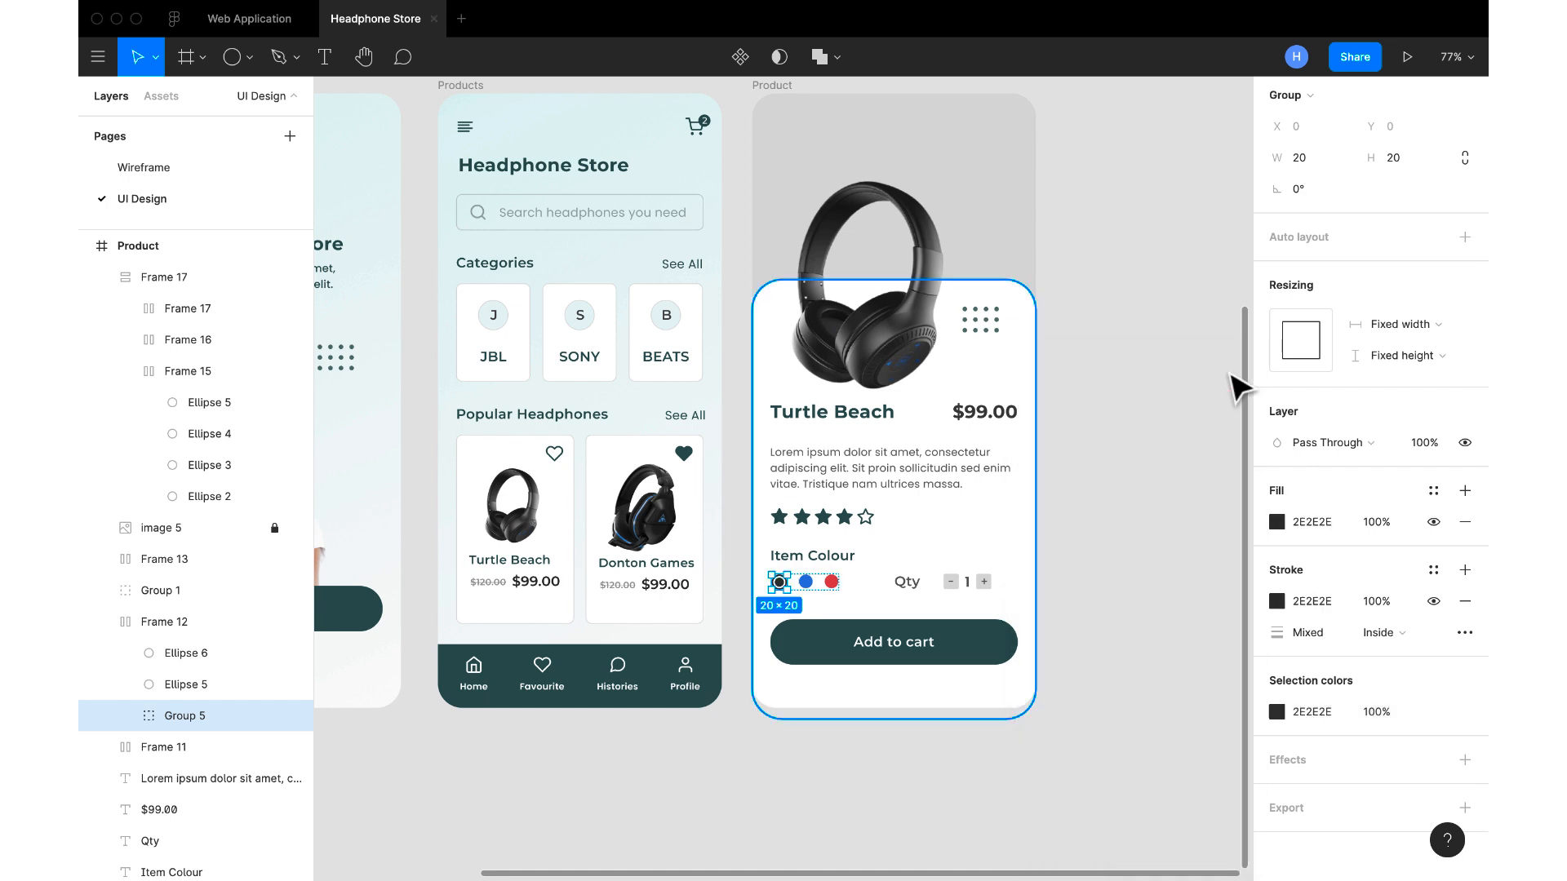
click(1137, 413)
Set the Product screen's Qty label fill to B4B4B4
scroll(1136, 413, down, 3)
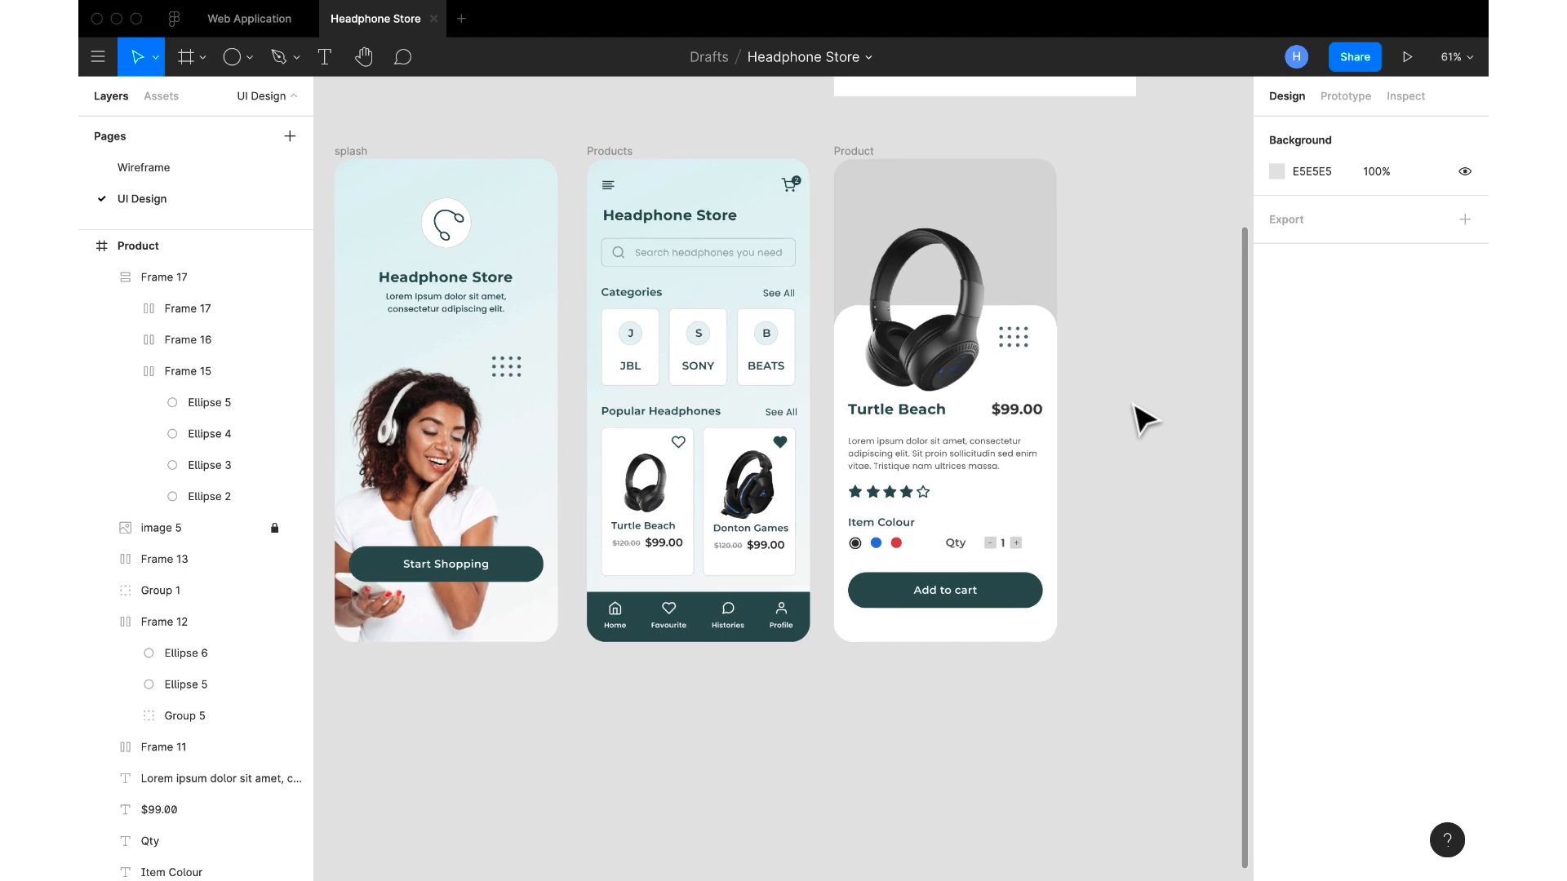
scroll(1142, 418, down, 2)
scroll(1142, 417, up, 1)
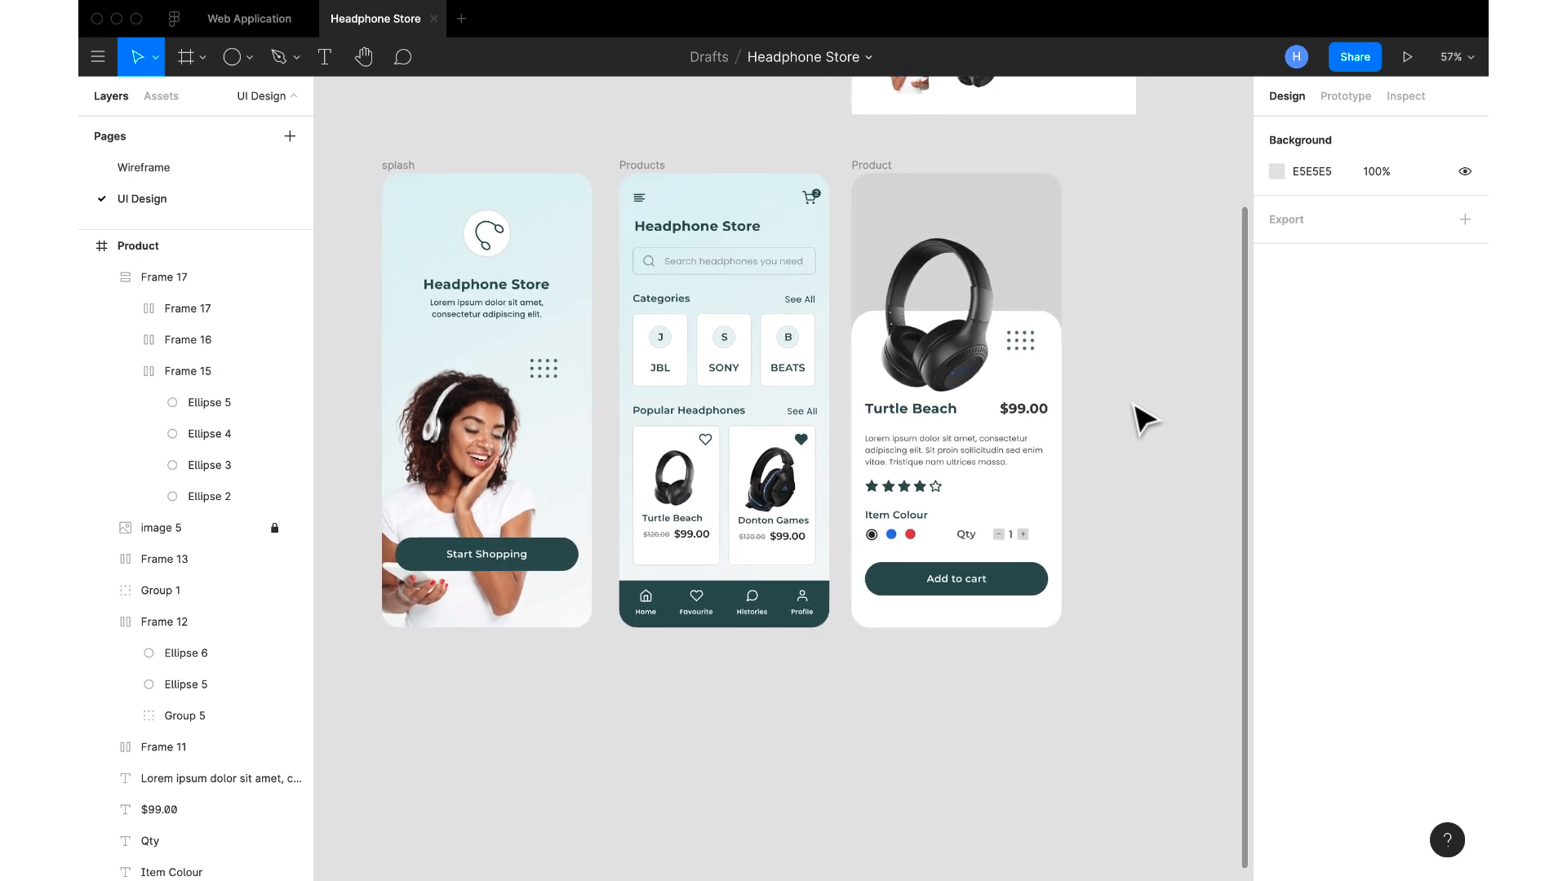
scroll(1147, 414, up, 5)
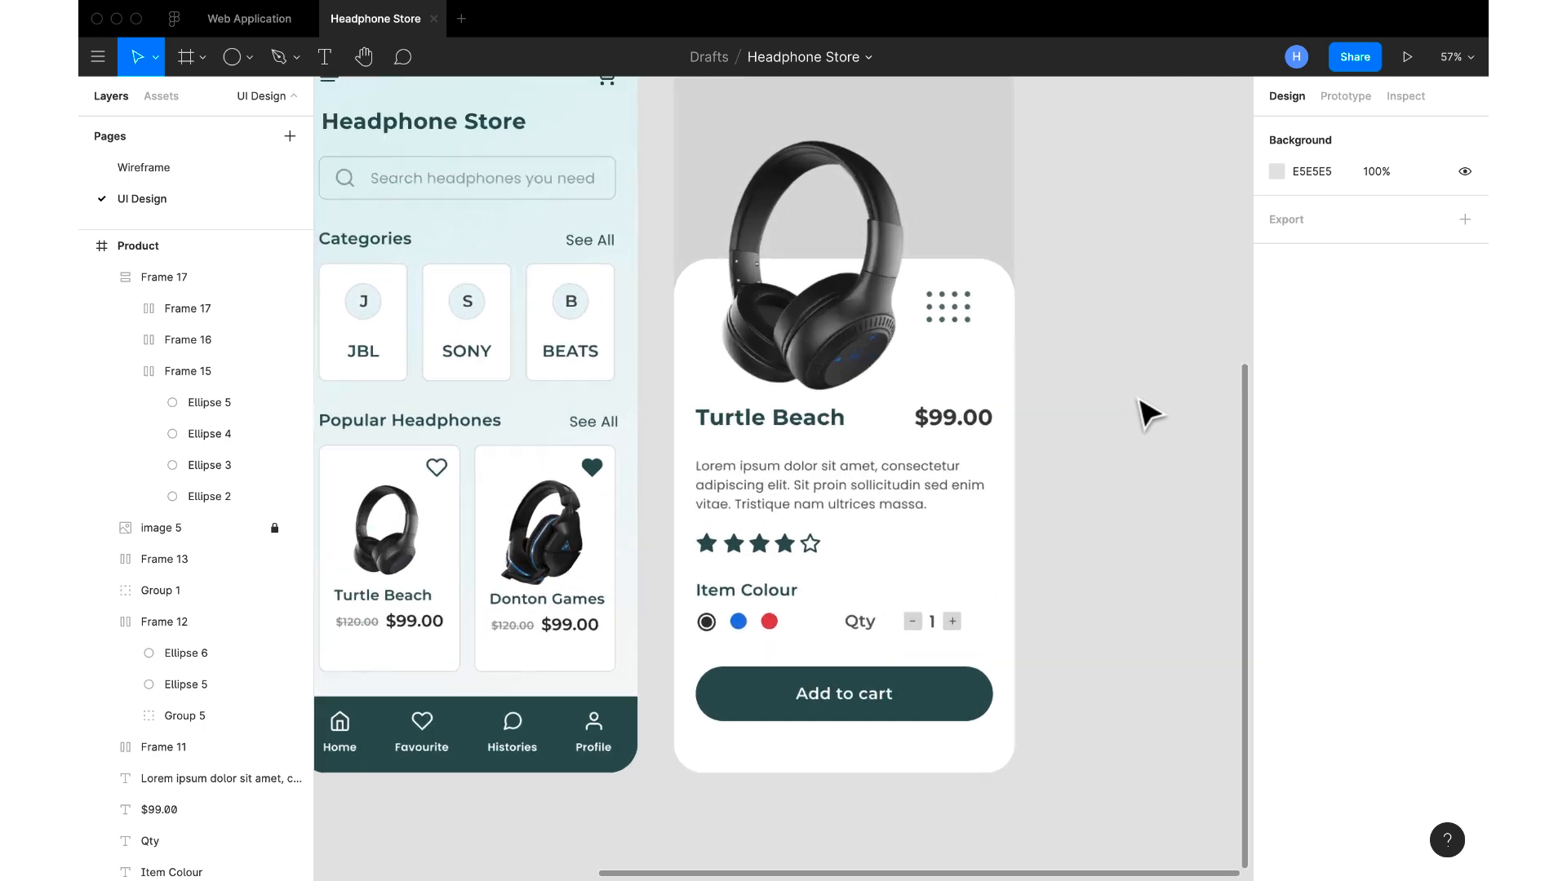
click(857, 633)
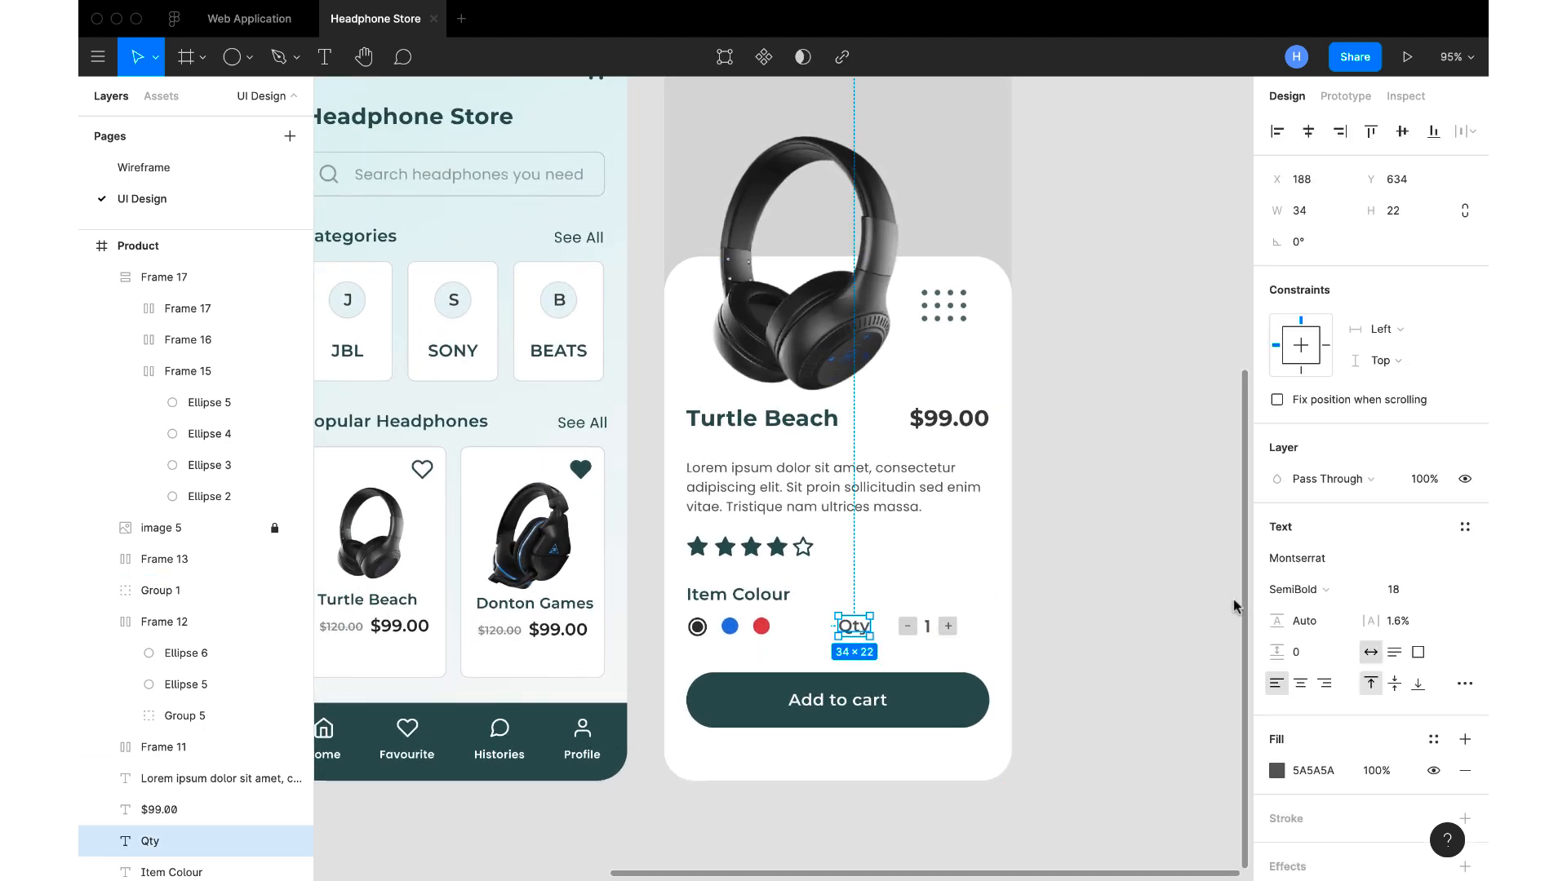
scroll(1329, 776, down, 1)
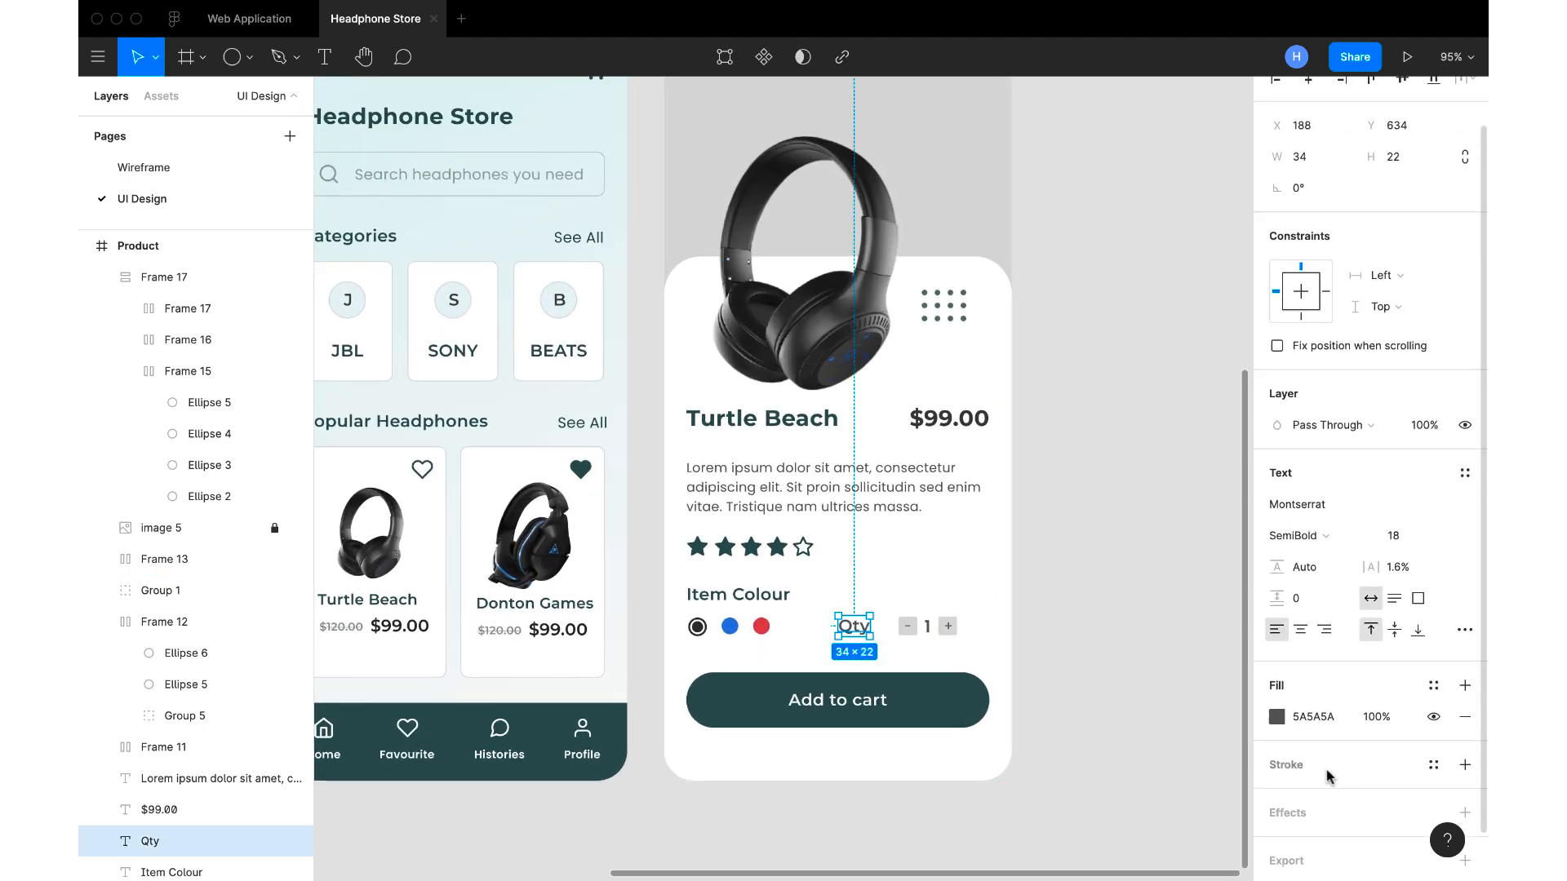
click(1335, 723)
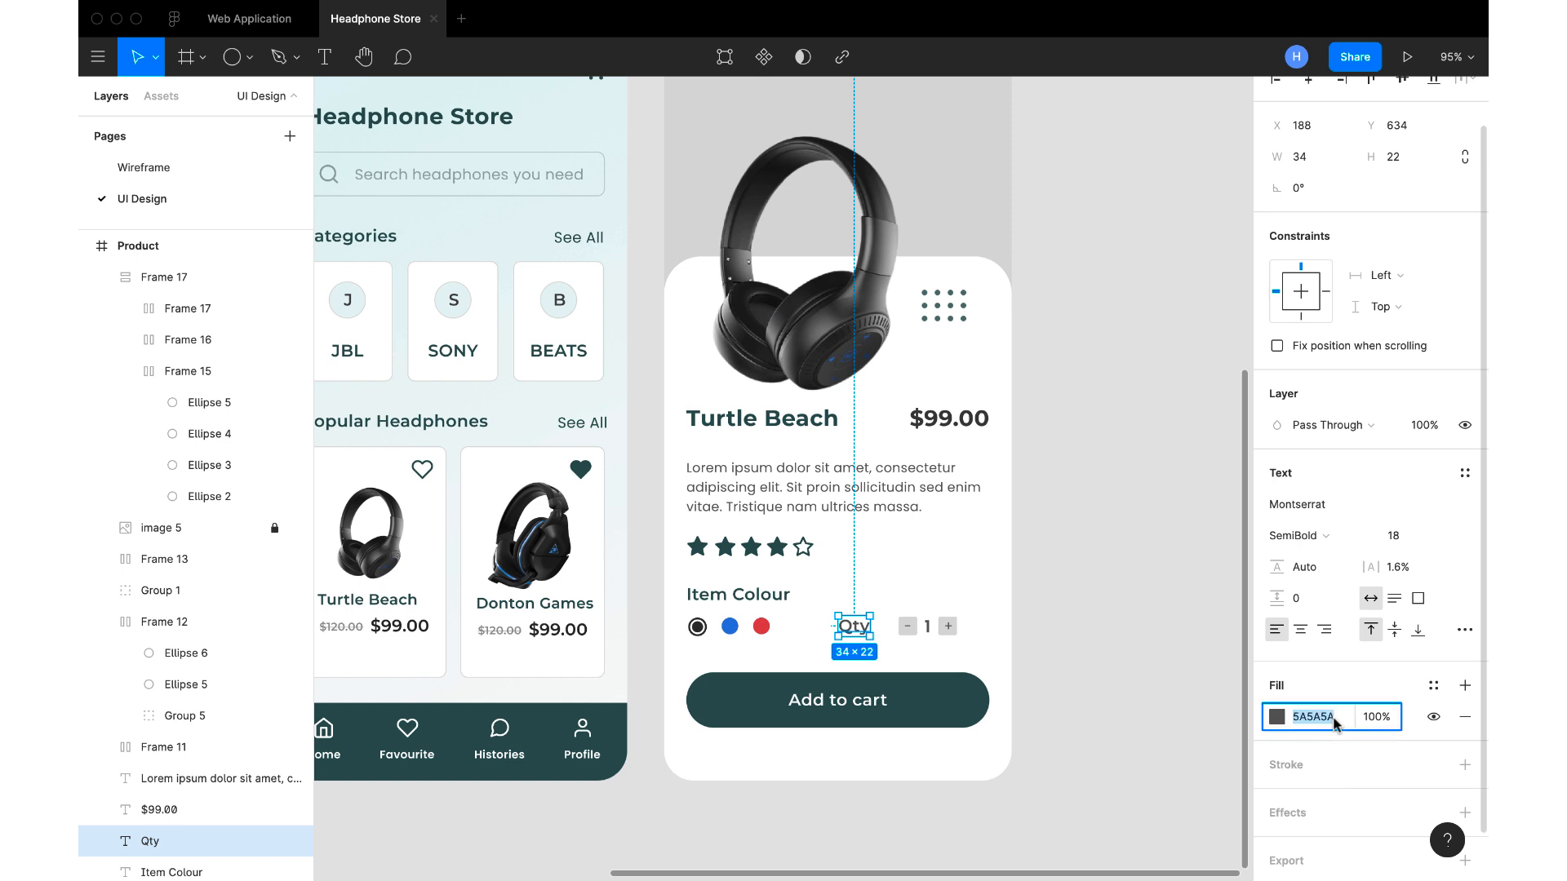
text(646464)
key(Return)
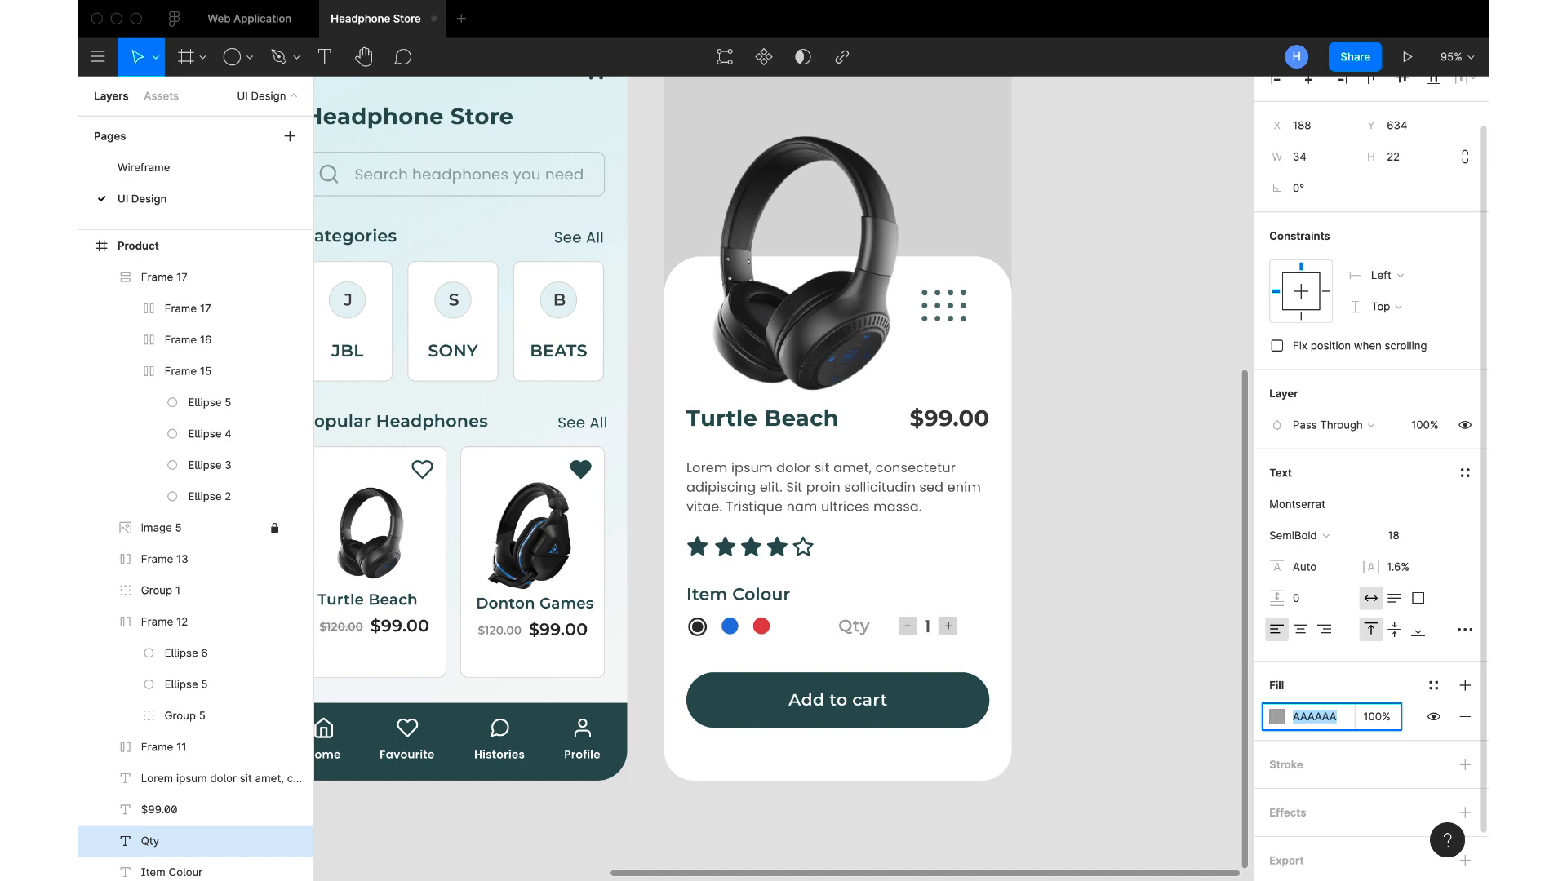
Change the light grey behind the quantity selector's minus and plus signs to F6F6F6
click(910, 628)
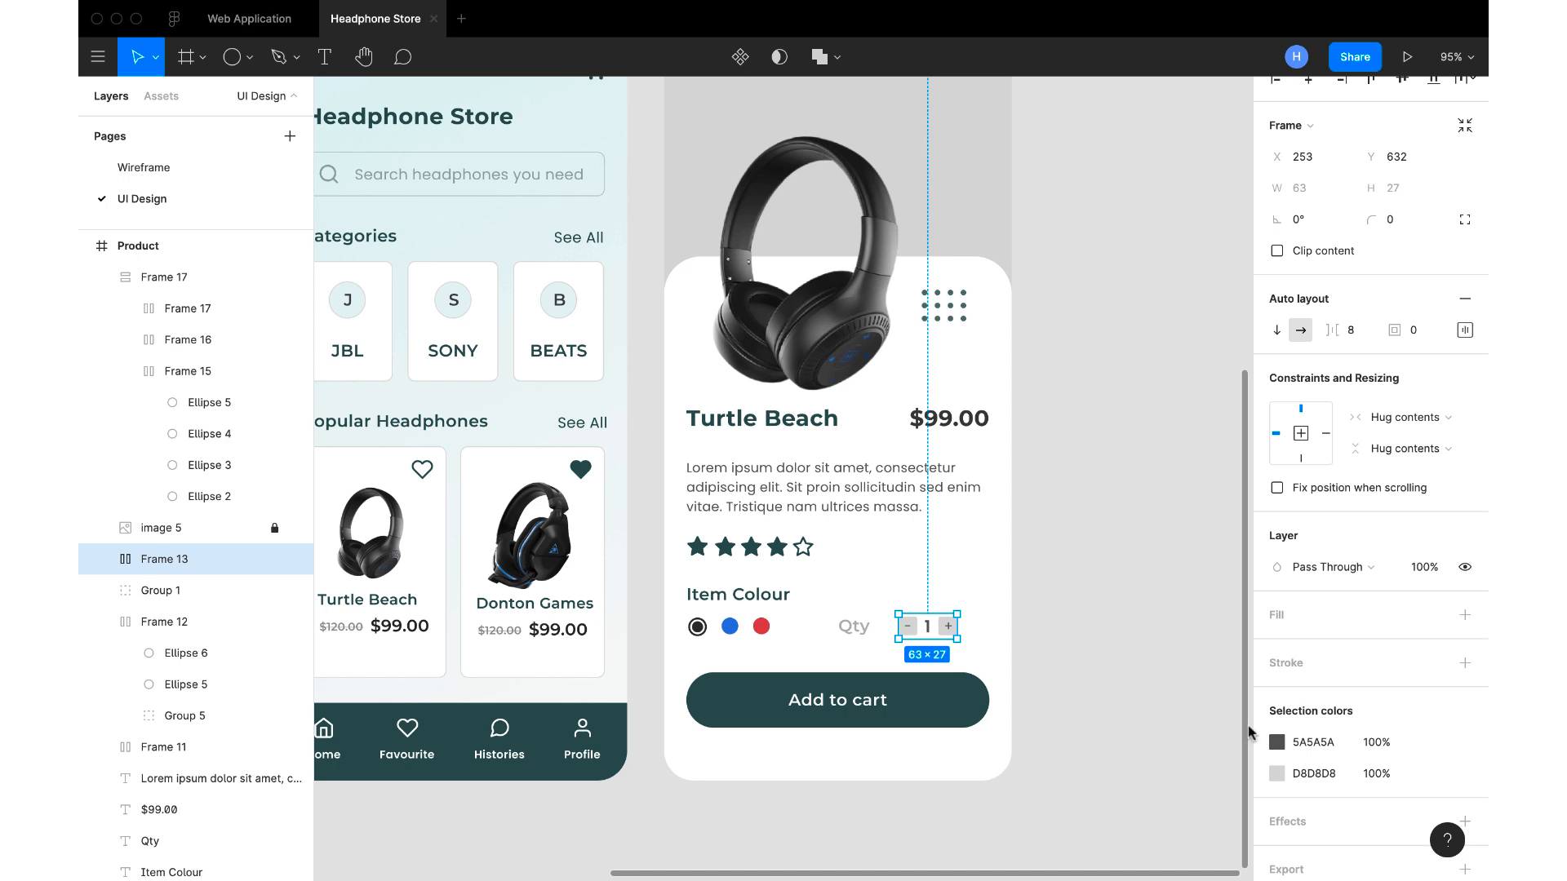
click(1336, 780)
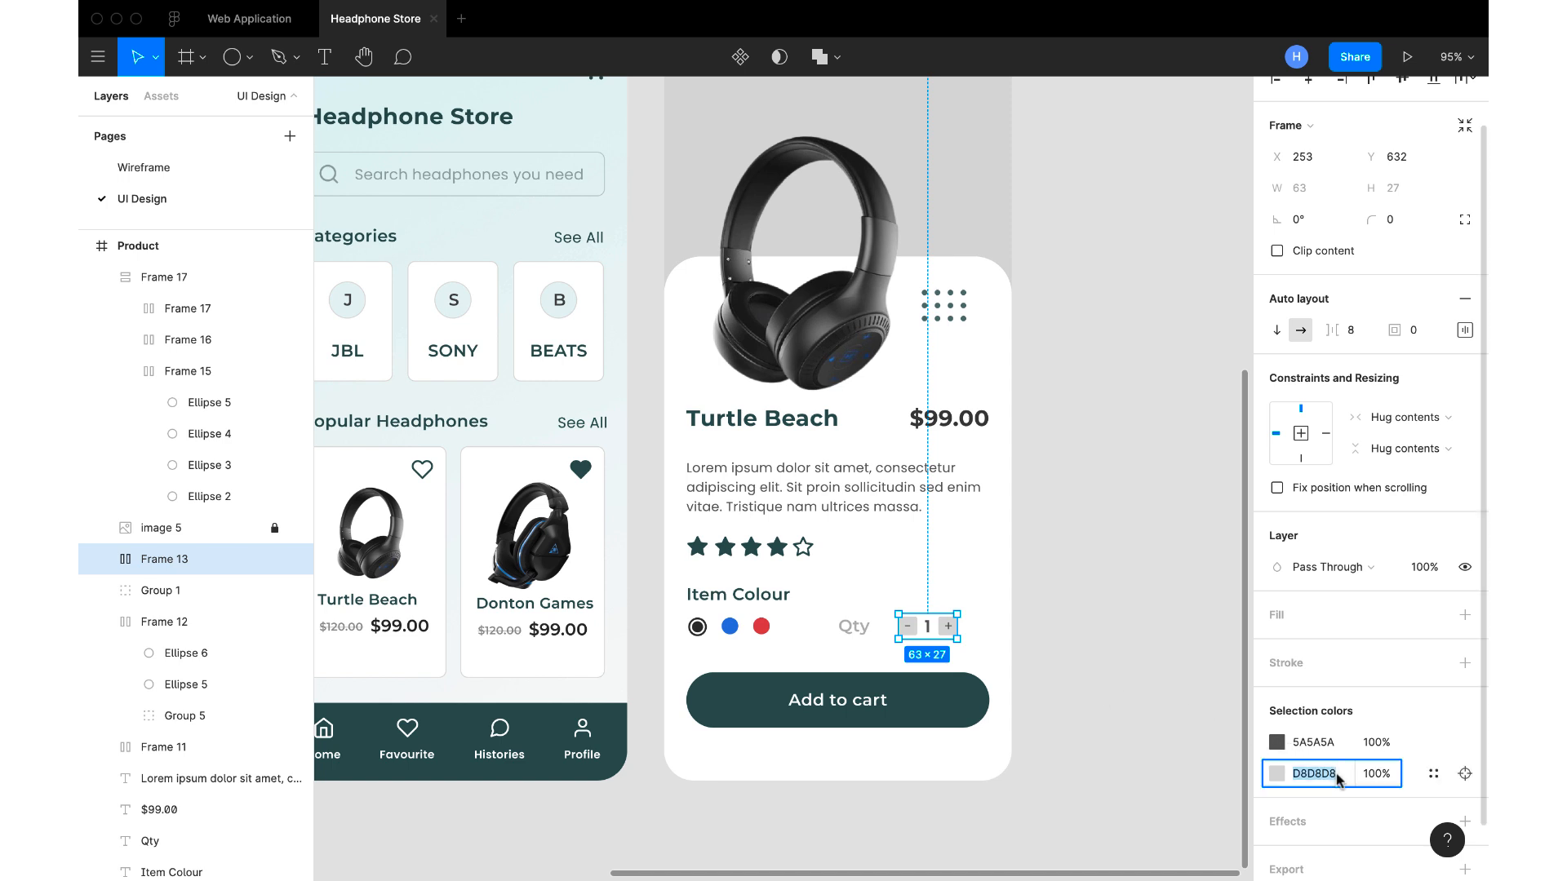
text(F6F6F6)
key(Return)
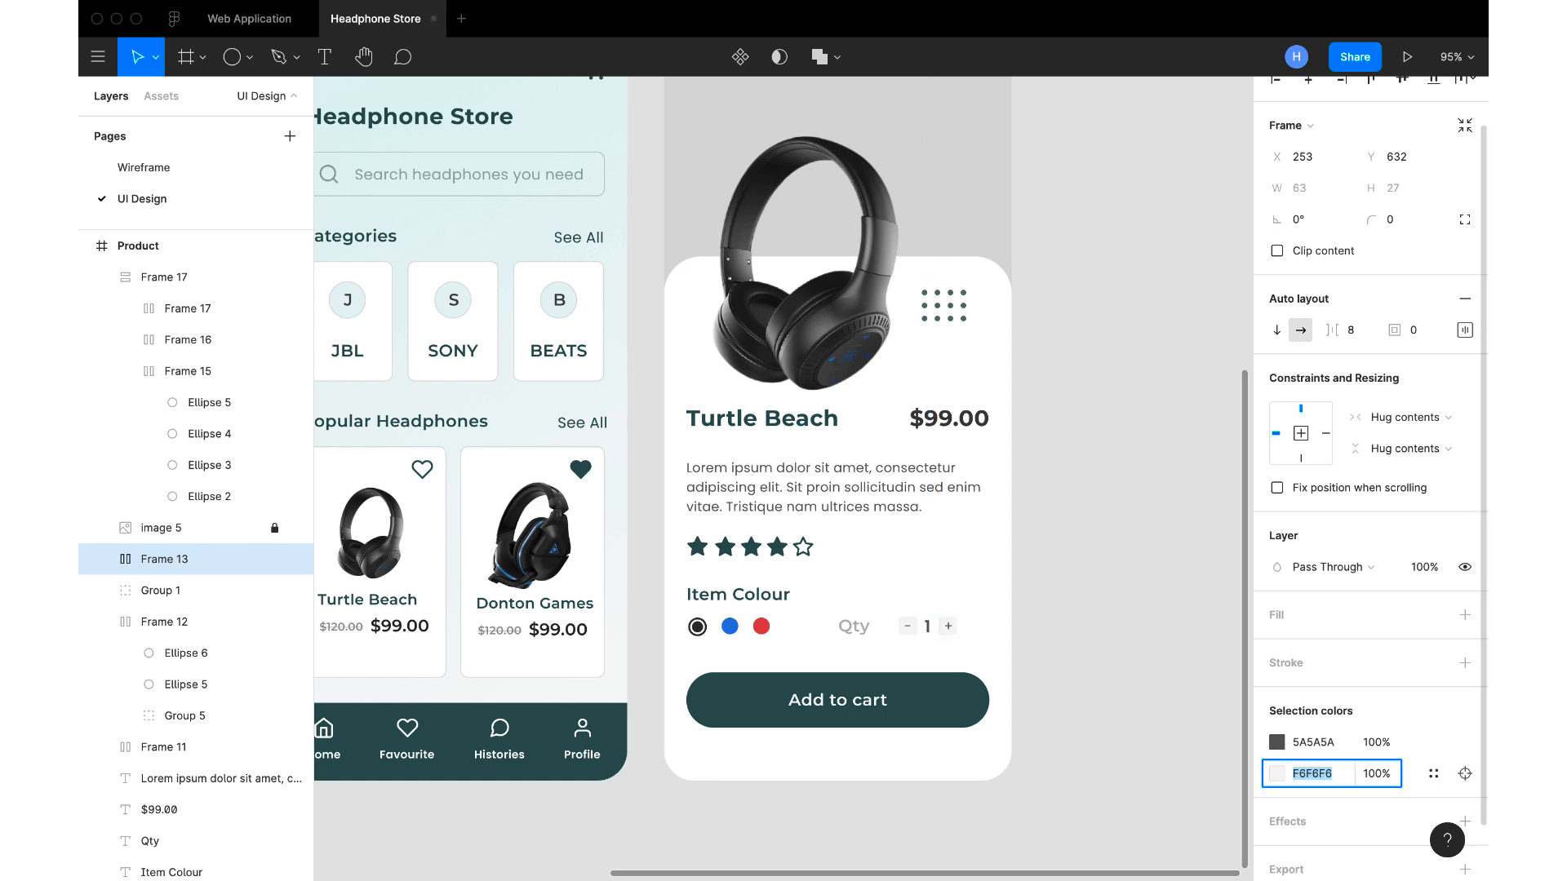
click(1116, 716)
Set the Qty label's font weight to Medium
click(863, 634)
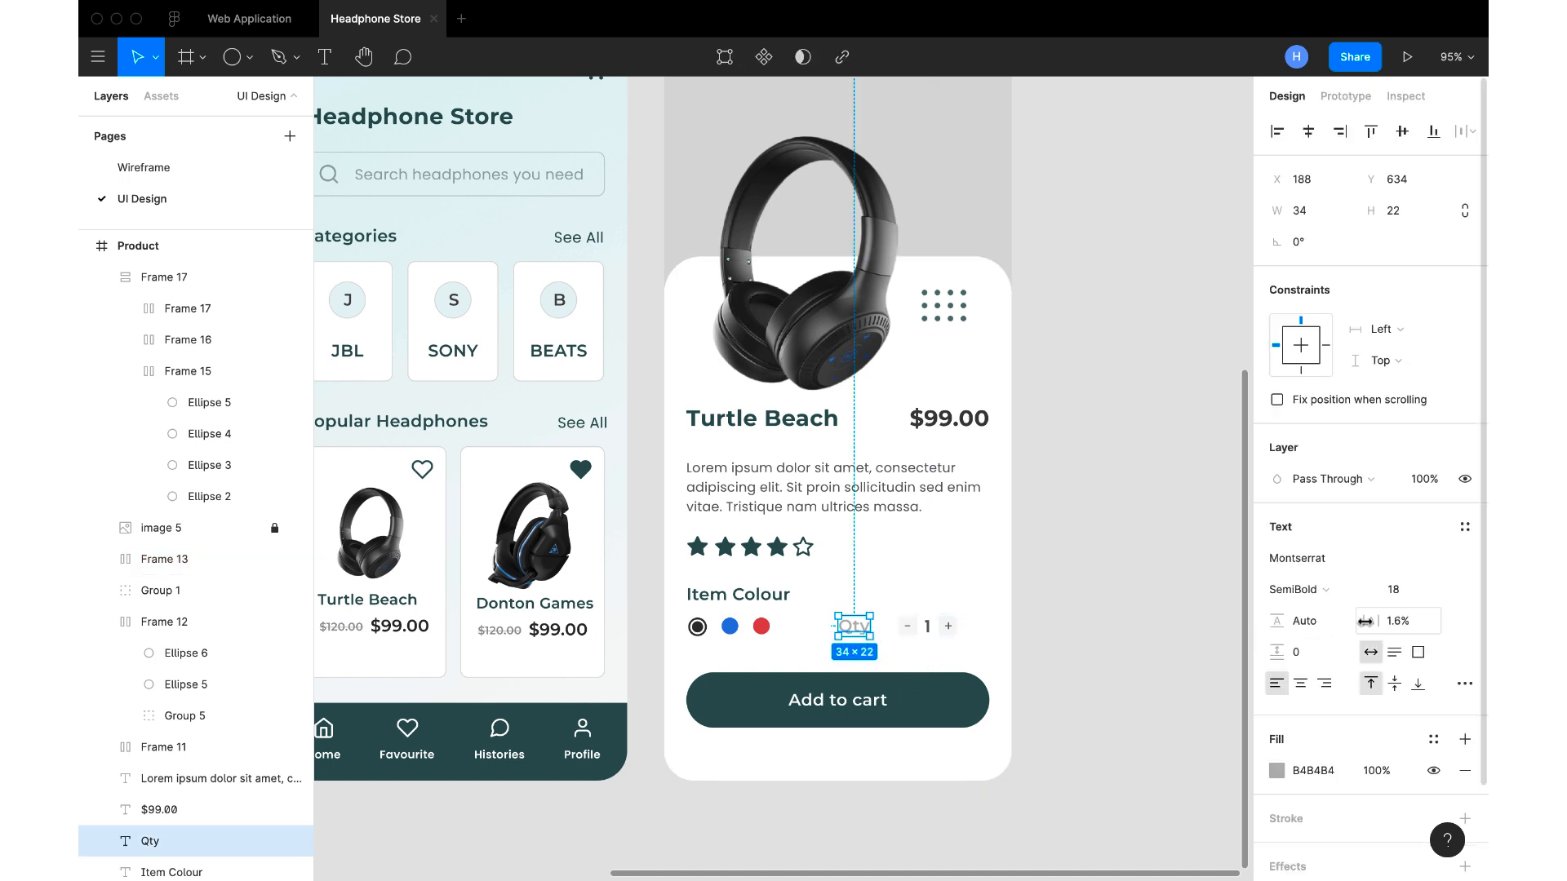
click(1328, 595)
click(1315, 561)
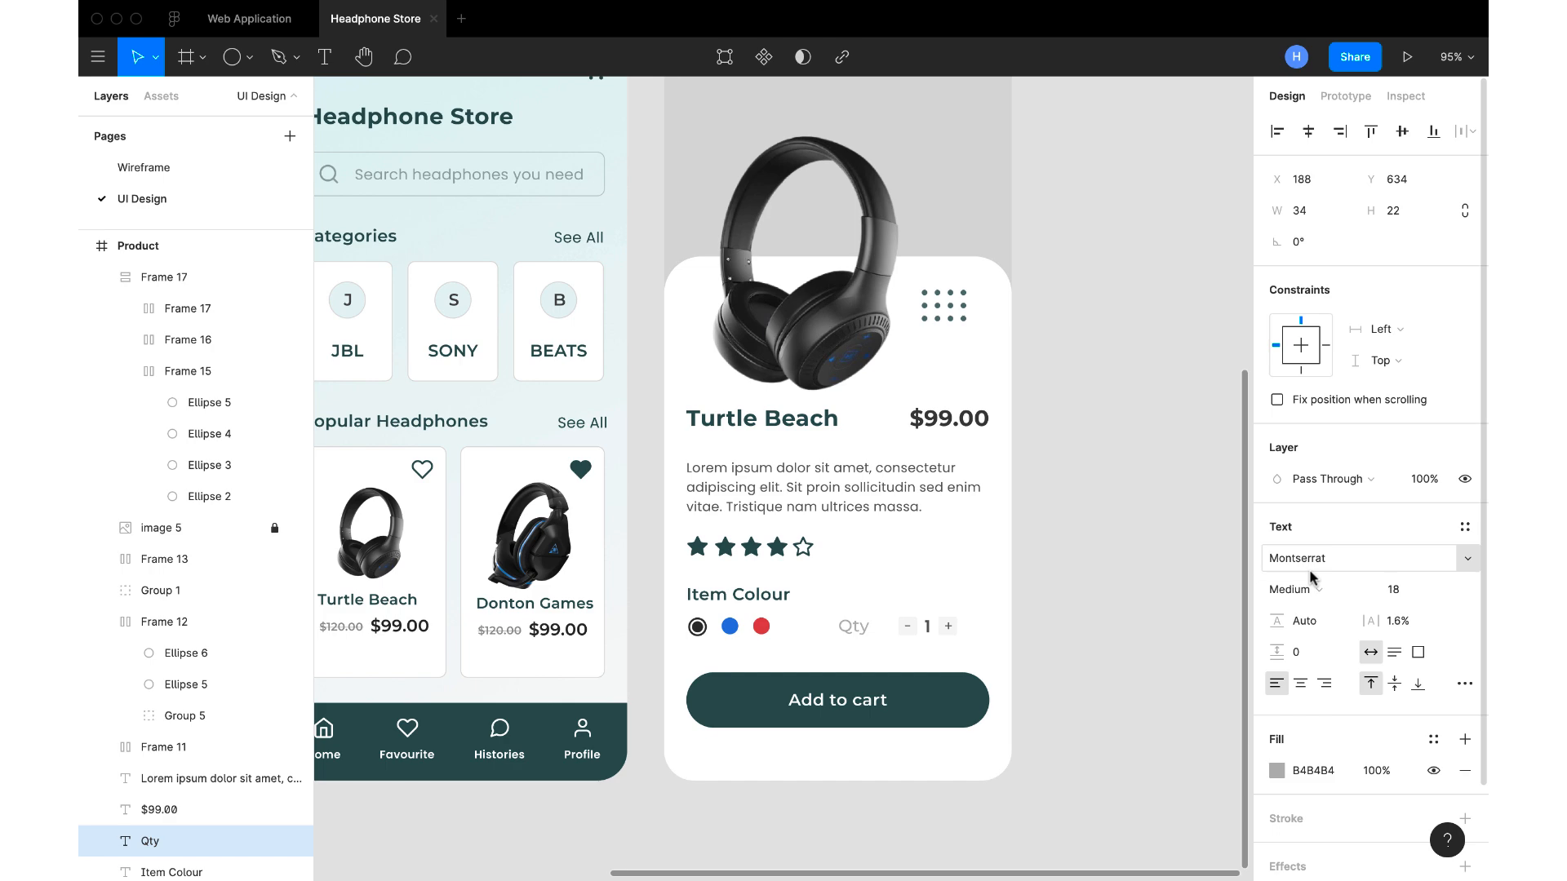
click(1085, 636)
Compare the Product screen with the splash and Products screens and the moodboard above them
scroll(1080, 627, down, 4)
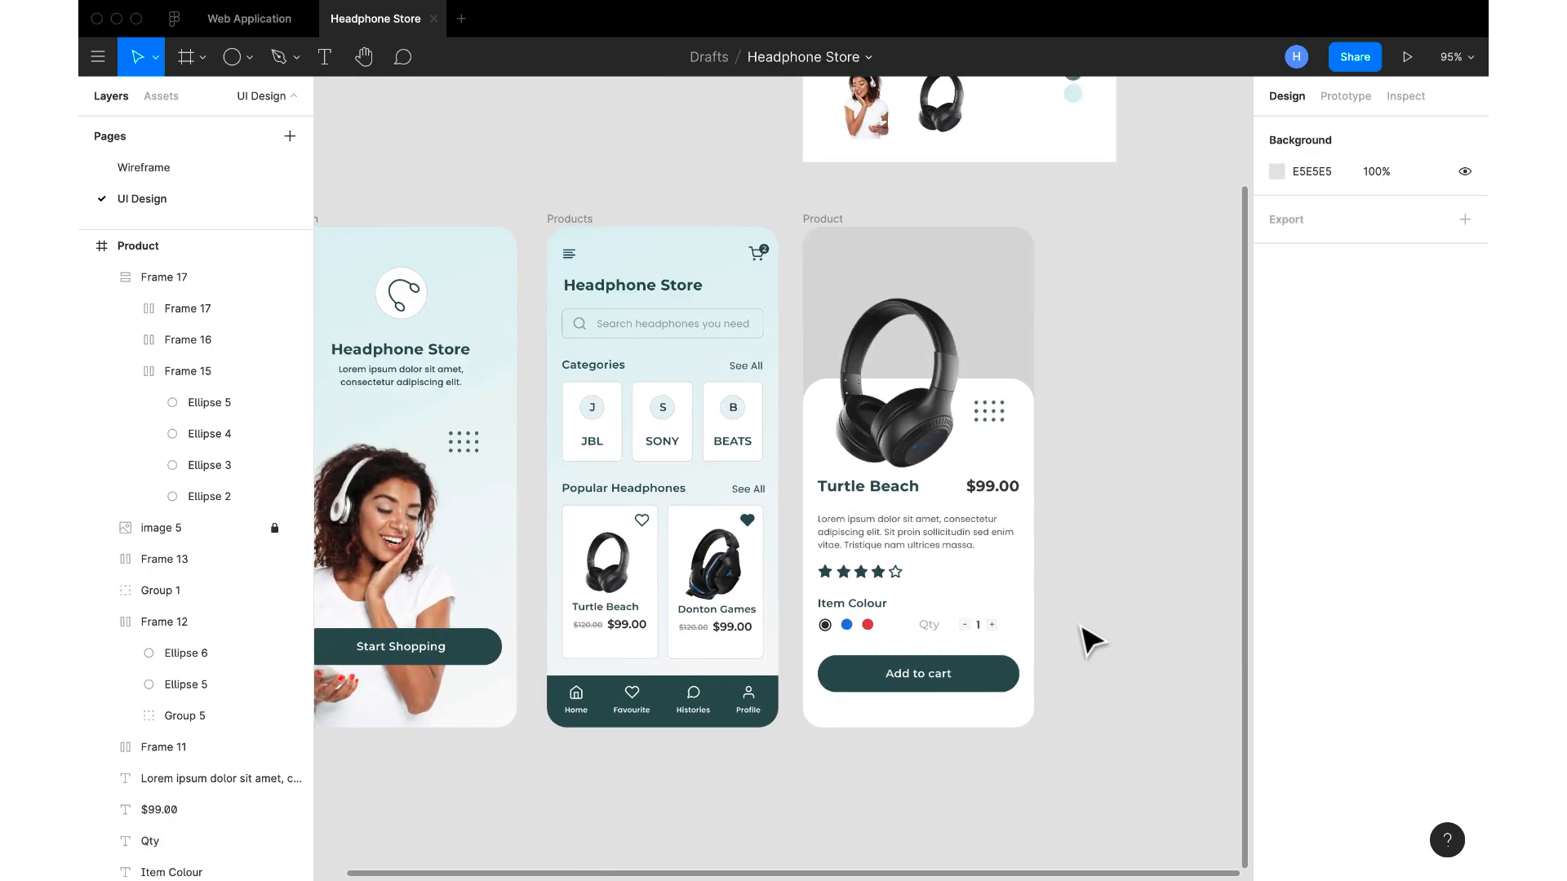
scroll(1081, 627, left, 2)
scroll(1080, 627, down, 1)
scroll(1085, 637, down, 5)
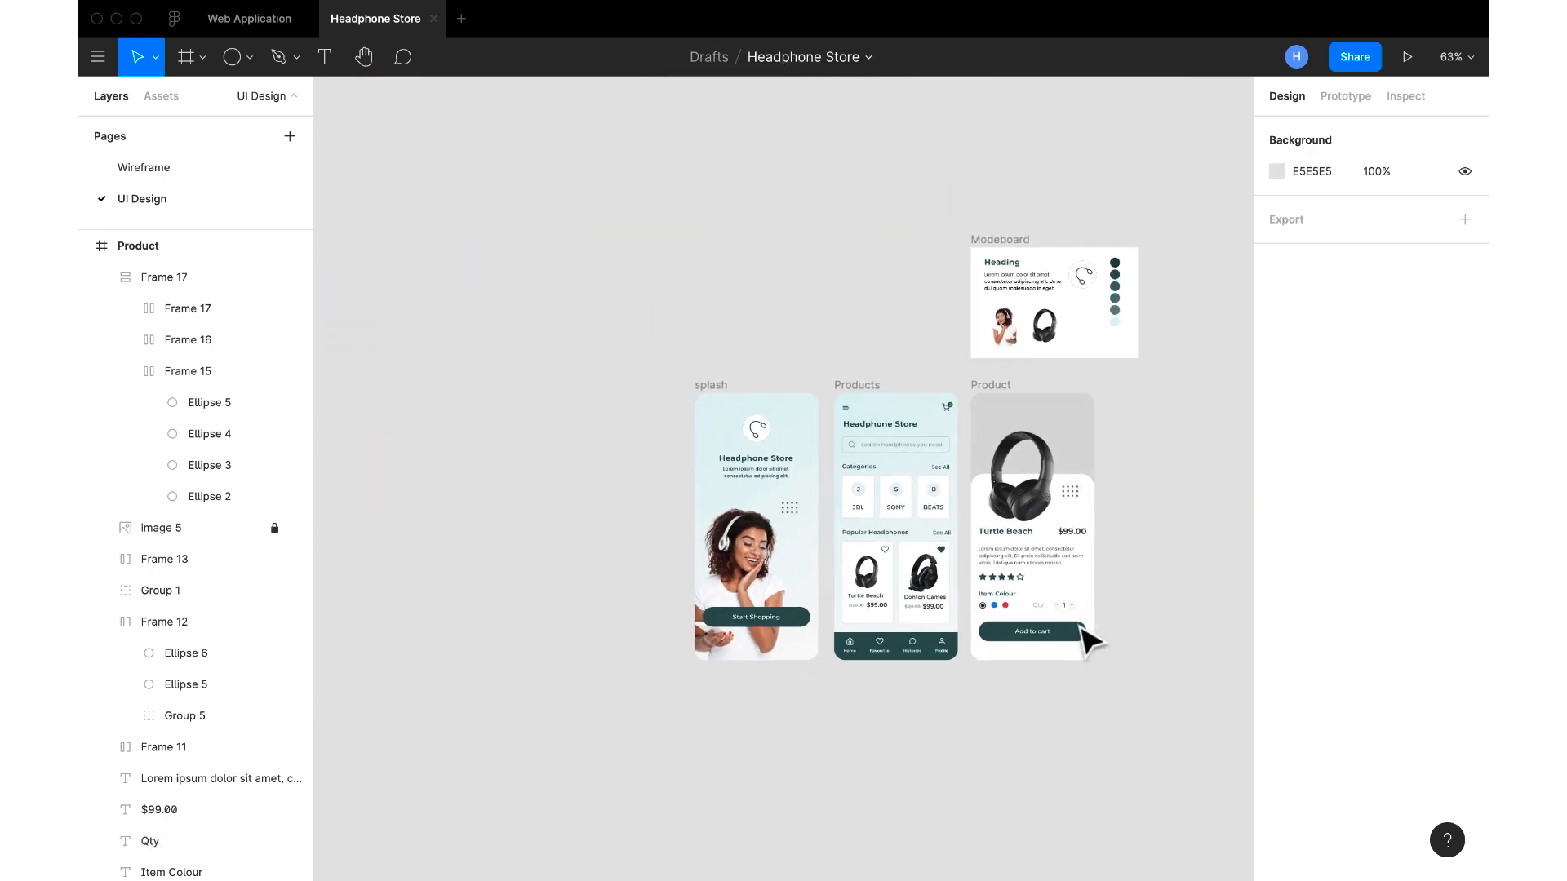
scroll(1088, 638, up, 6)
scroll(1088, 638, down, 3)
scroll(1087, 638, up, 1)
scroll(1085, 638, up, 1)
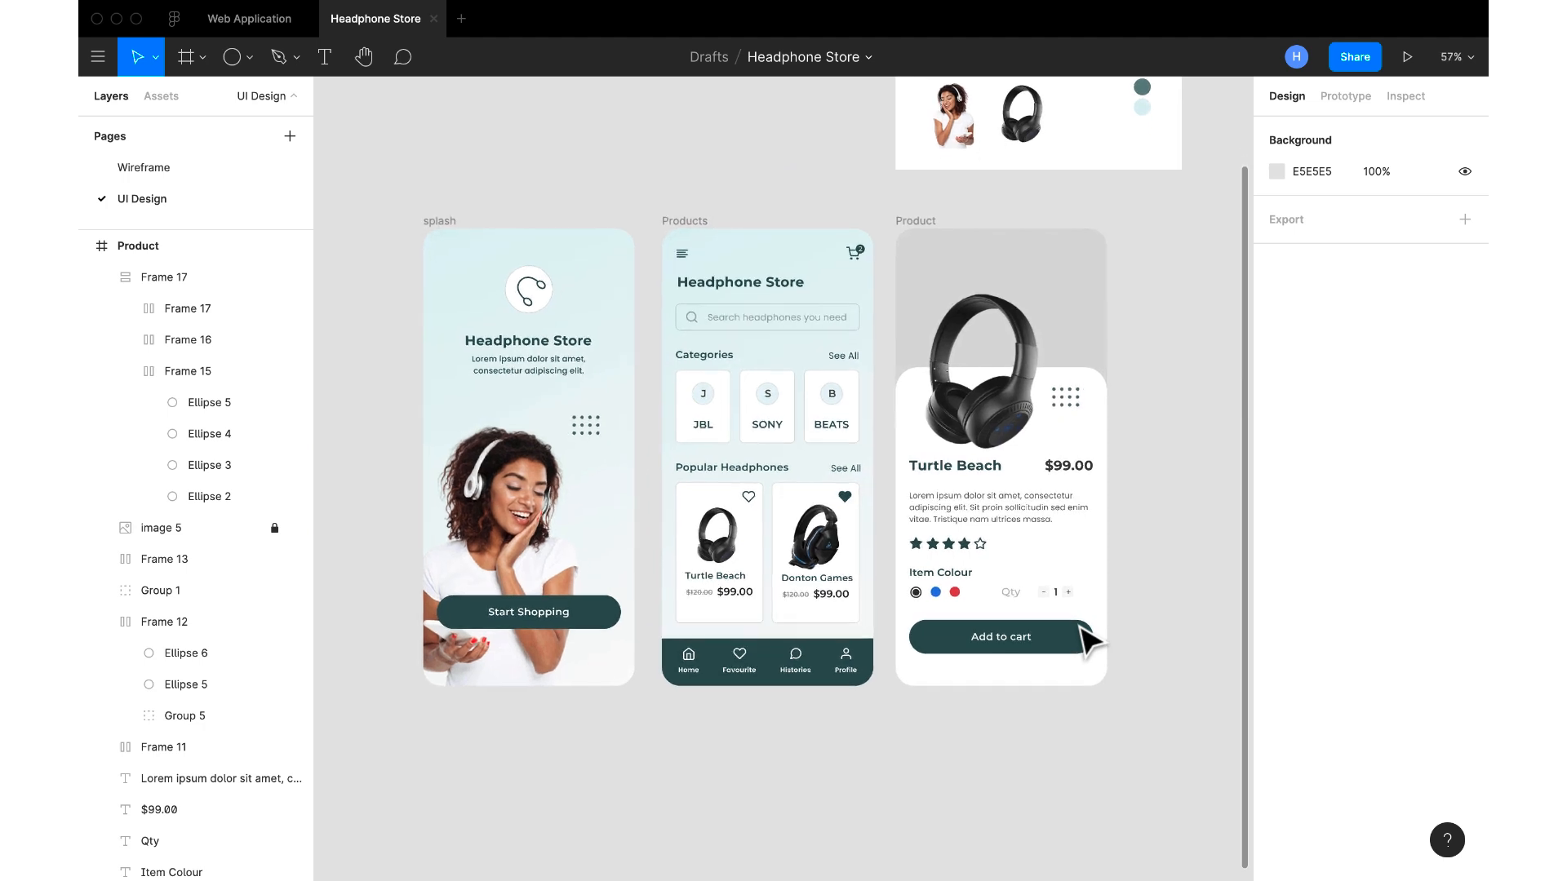
scroll(1085, 638, right, 2)
scroll(1085, 638, up, 1)
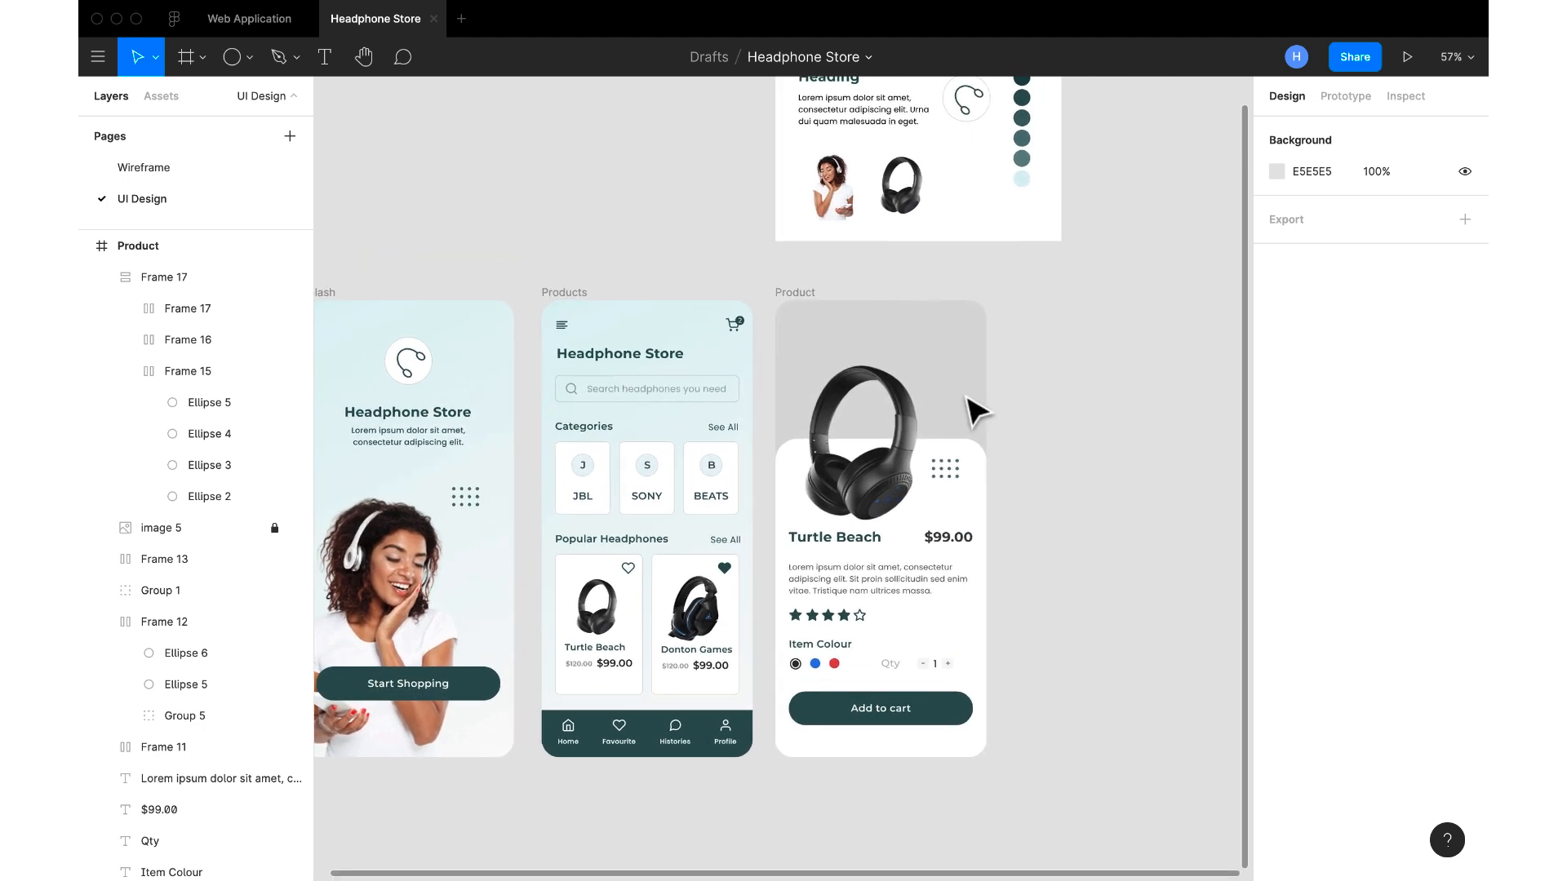
Draw a rectangle about 409 high, set its width to 104, and place it just right of the Product screen
click(796, 296)
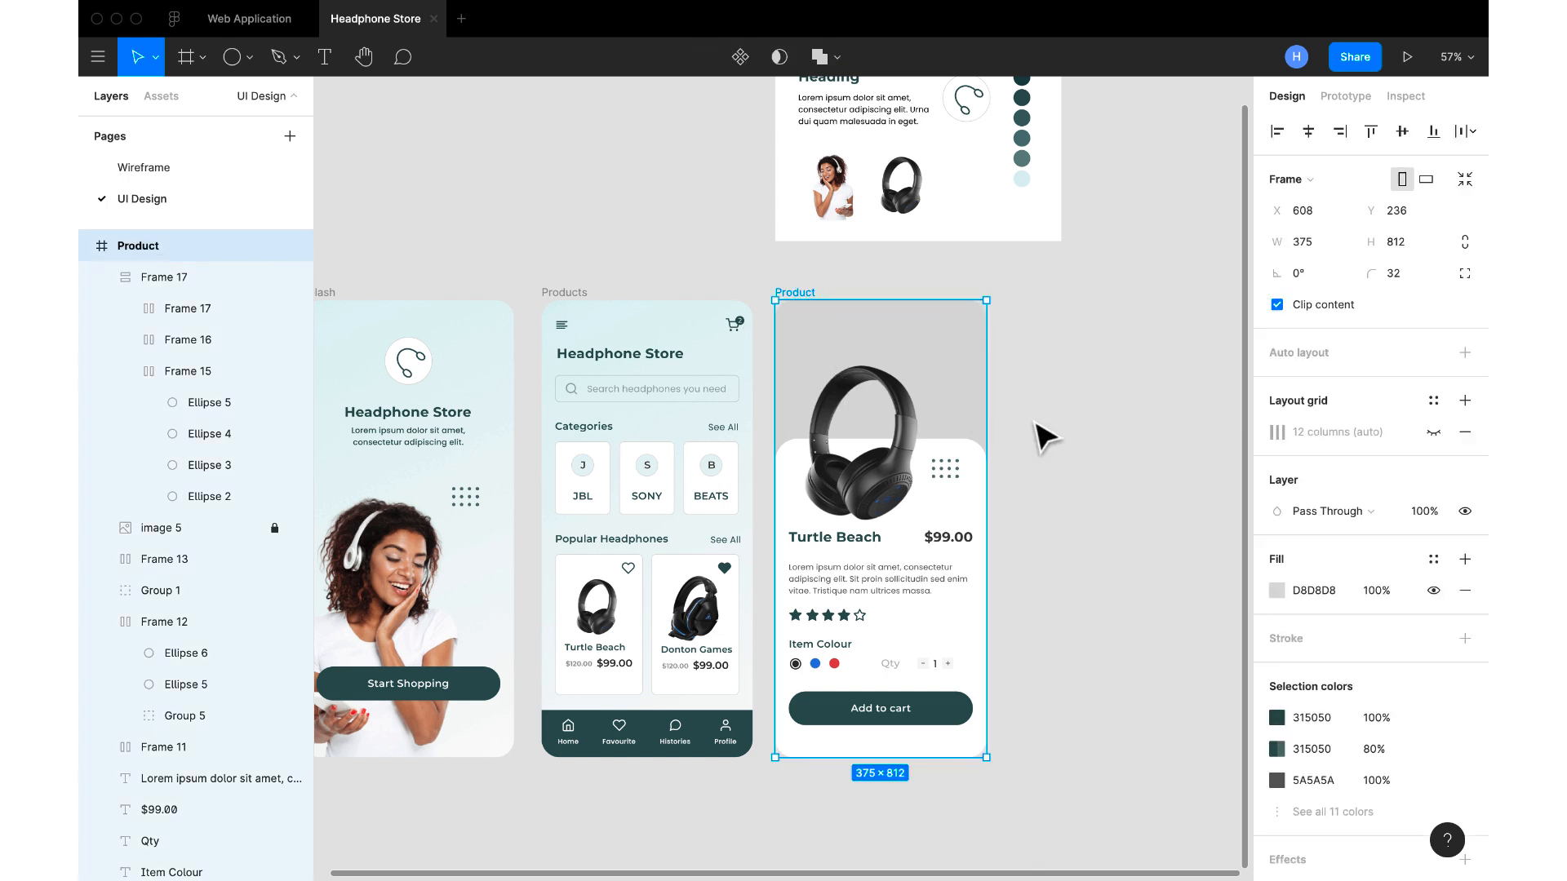
scroll(535, 363, down, 5)
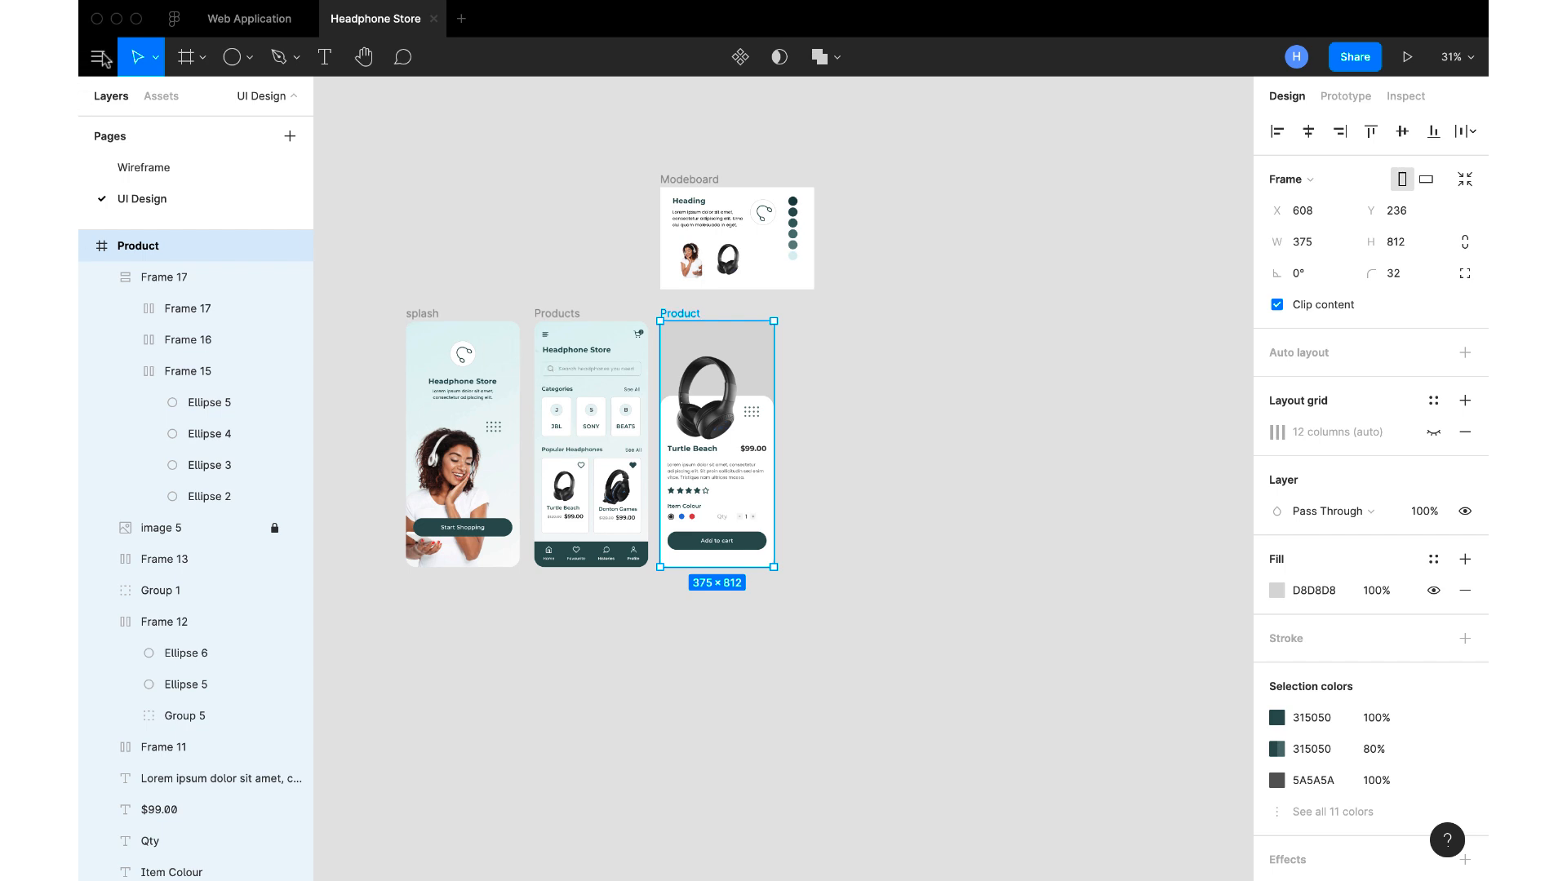
click(249, 58)
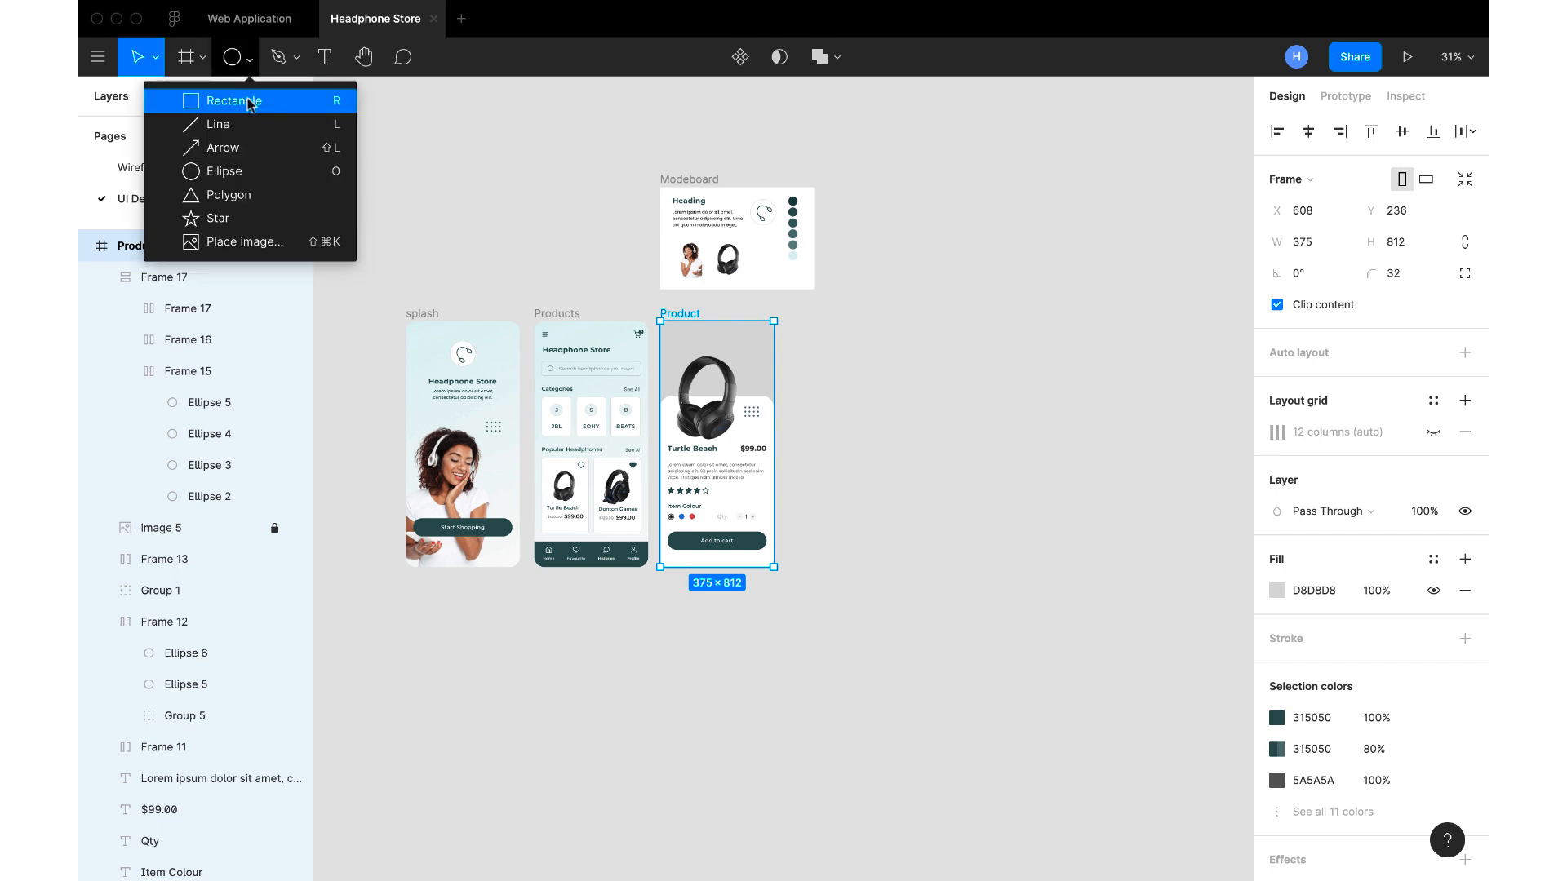
click(249, 101)
drag(906, 289, 954, 414)
click(1323, 213)
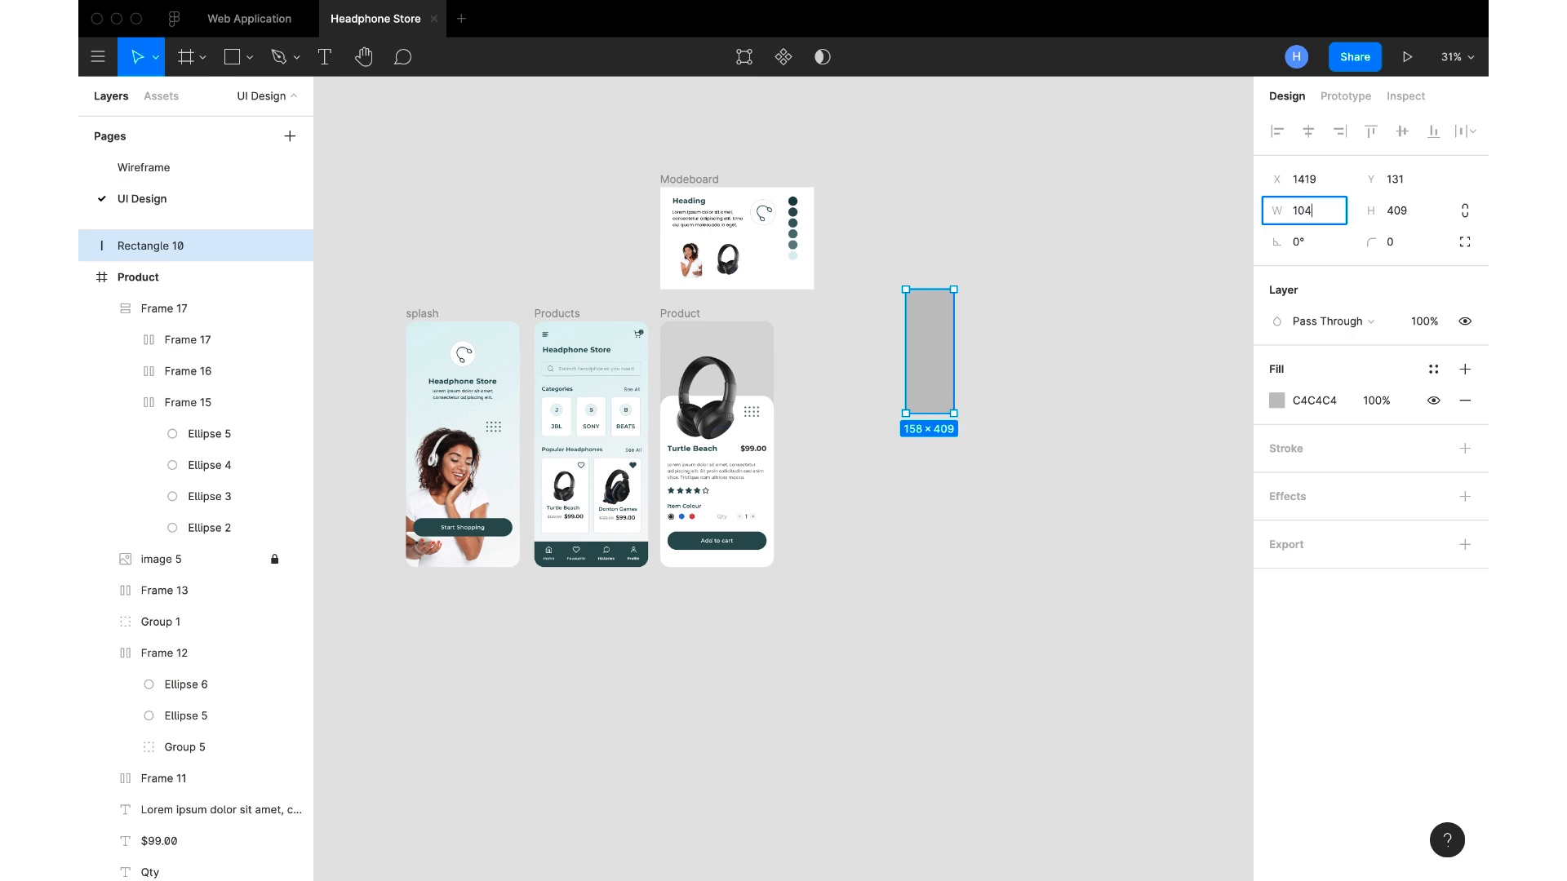
key(Return)
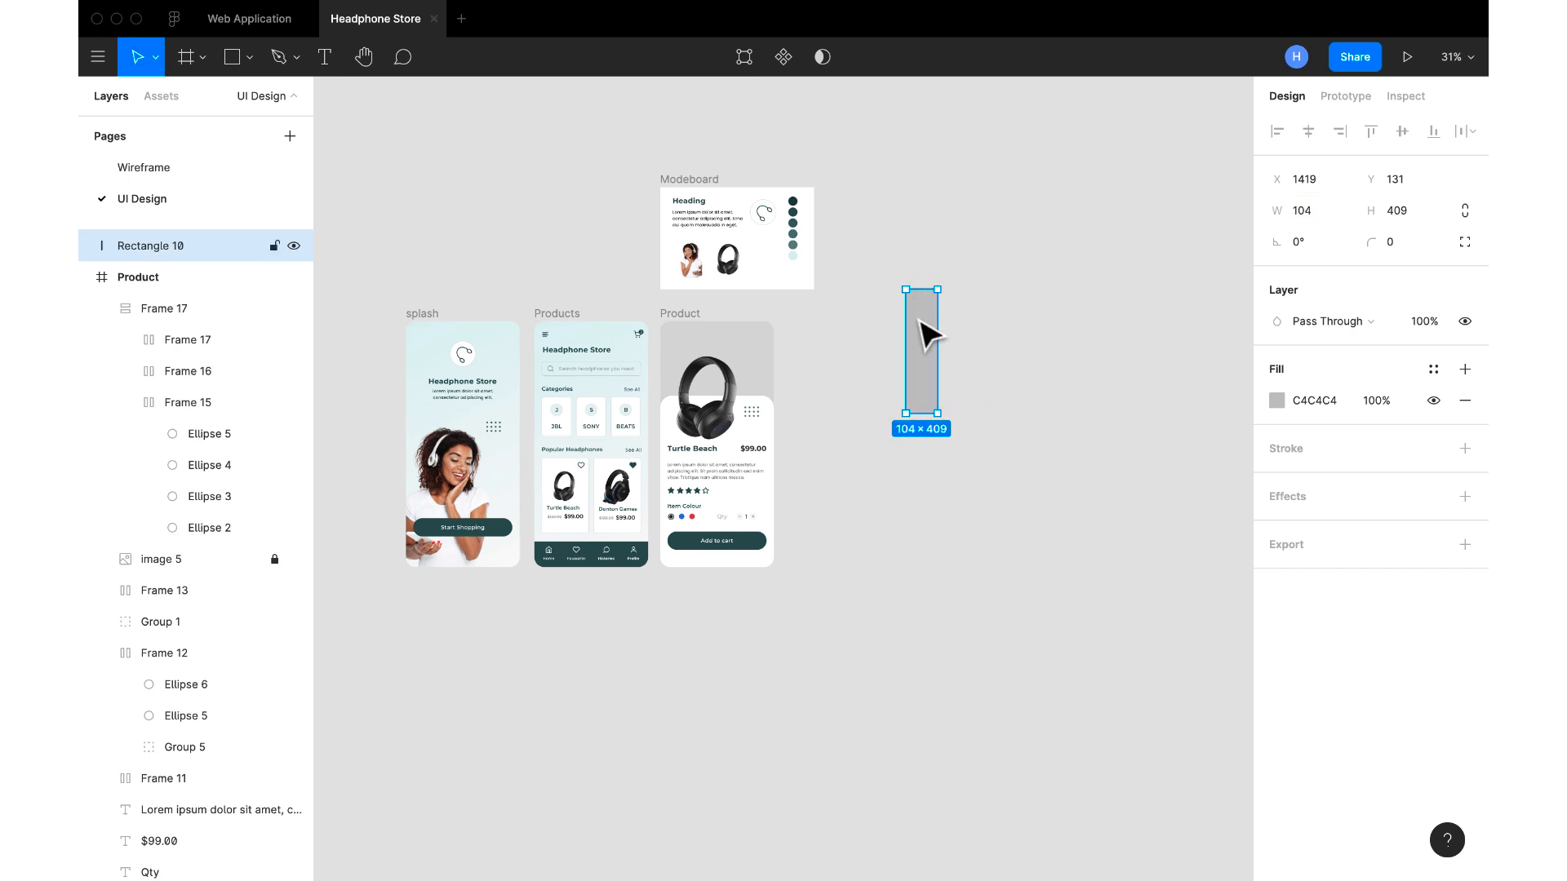
drag(925, 338, 819, 368)
scroll(817, 368, up, 4)
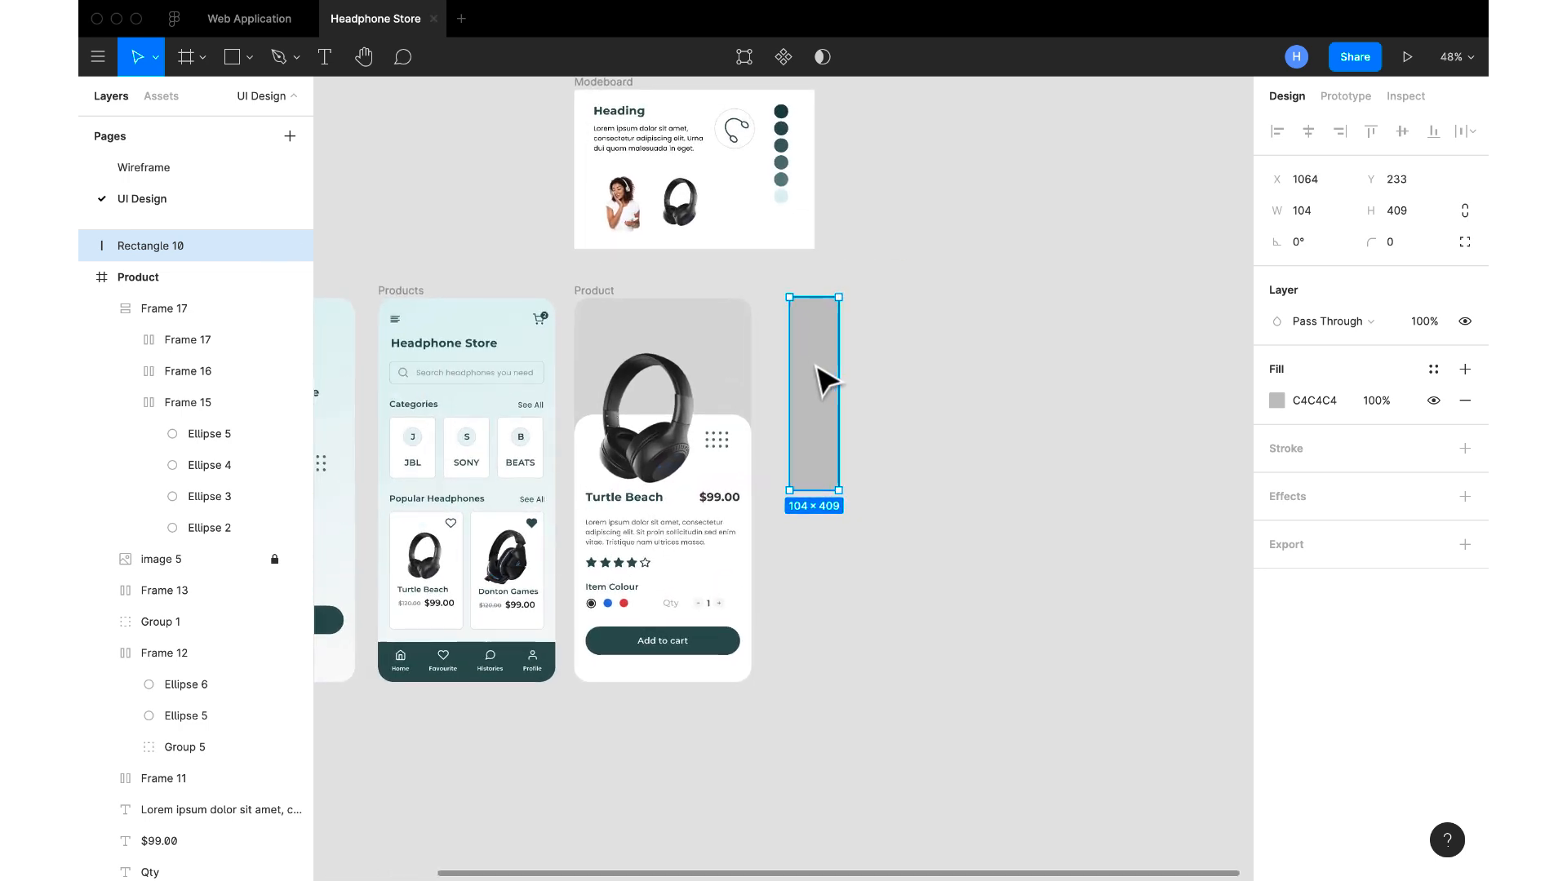
Duplicate the rectangle four times edge to edge to form a row of five stripes
key(ctrl+d)
drag(818, 369, 873, 372)
key(ctrl+d)
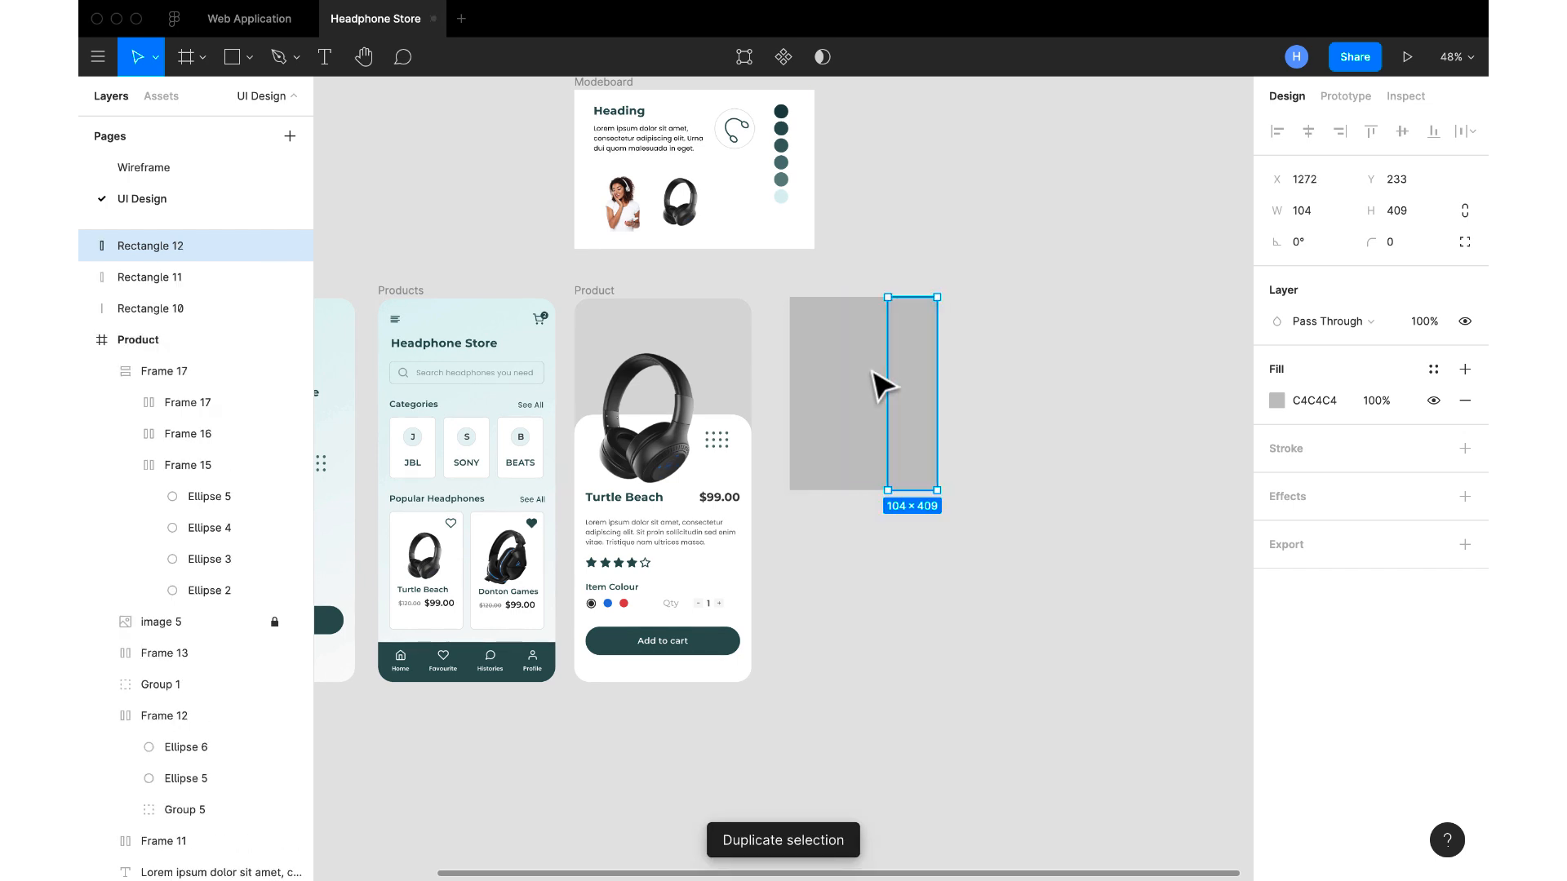
key(ctrl+d)
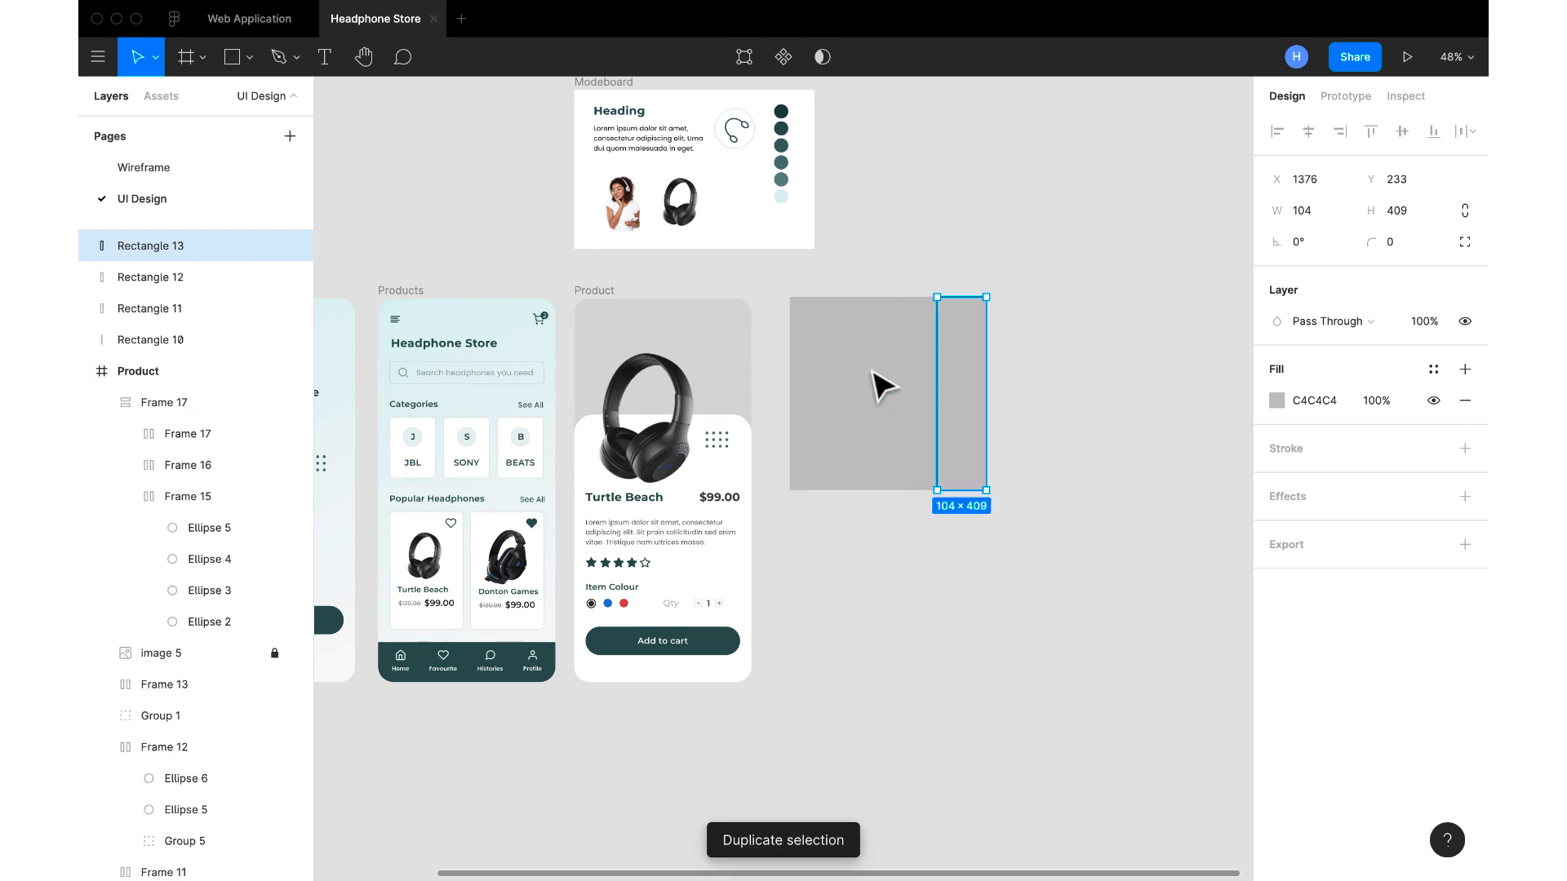
key(ctrl+d)
click(914, 248)
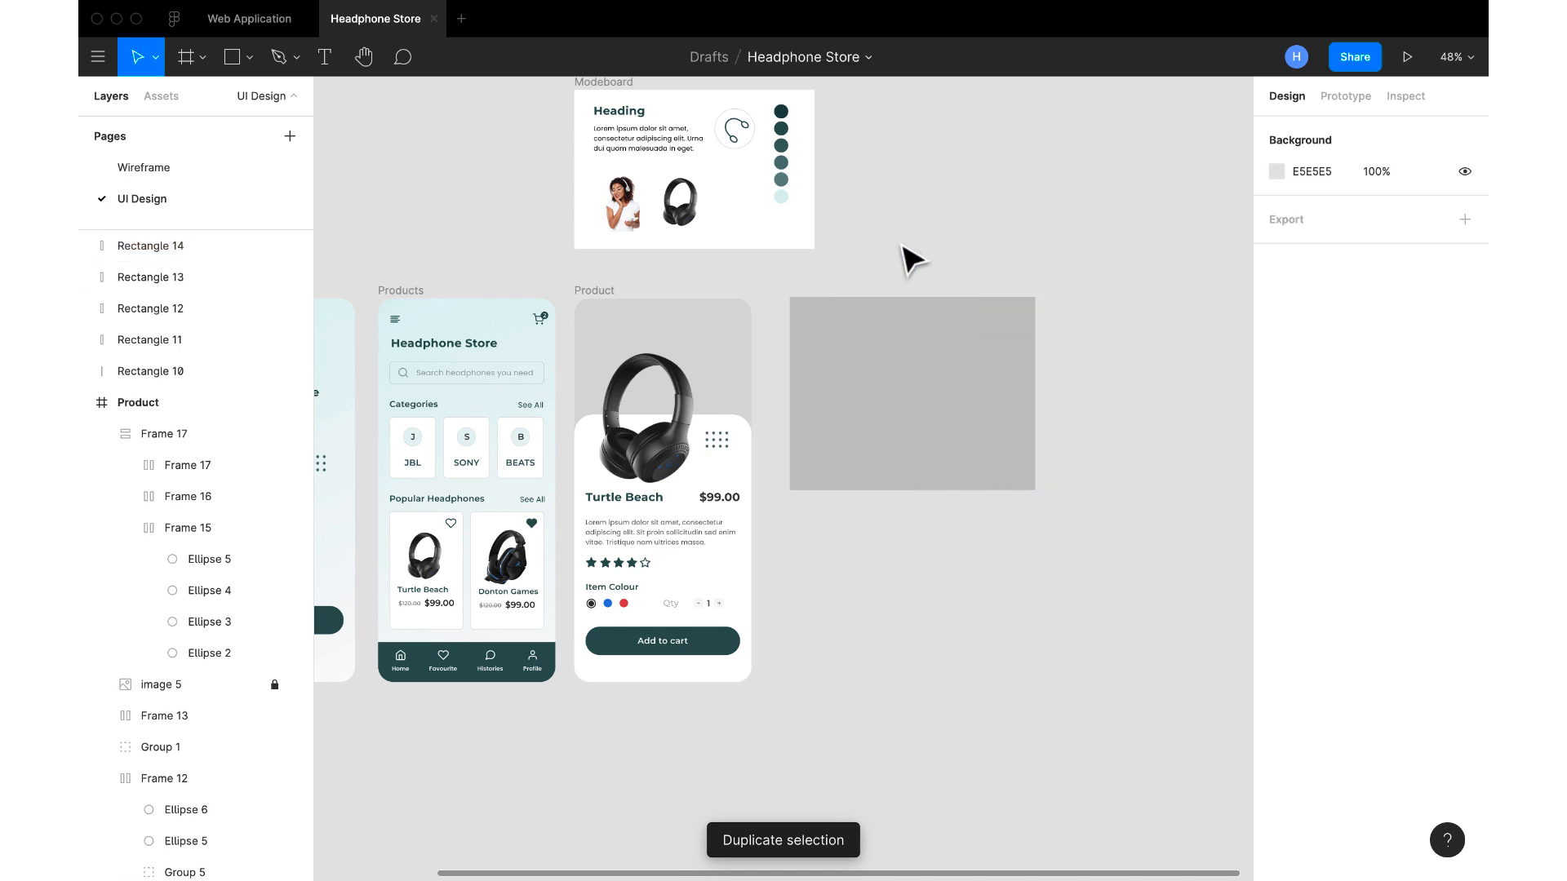
Fill the leftmost stripe with the moodboard's darkest teal, 223F40
scroll(801, 139, up, 3)
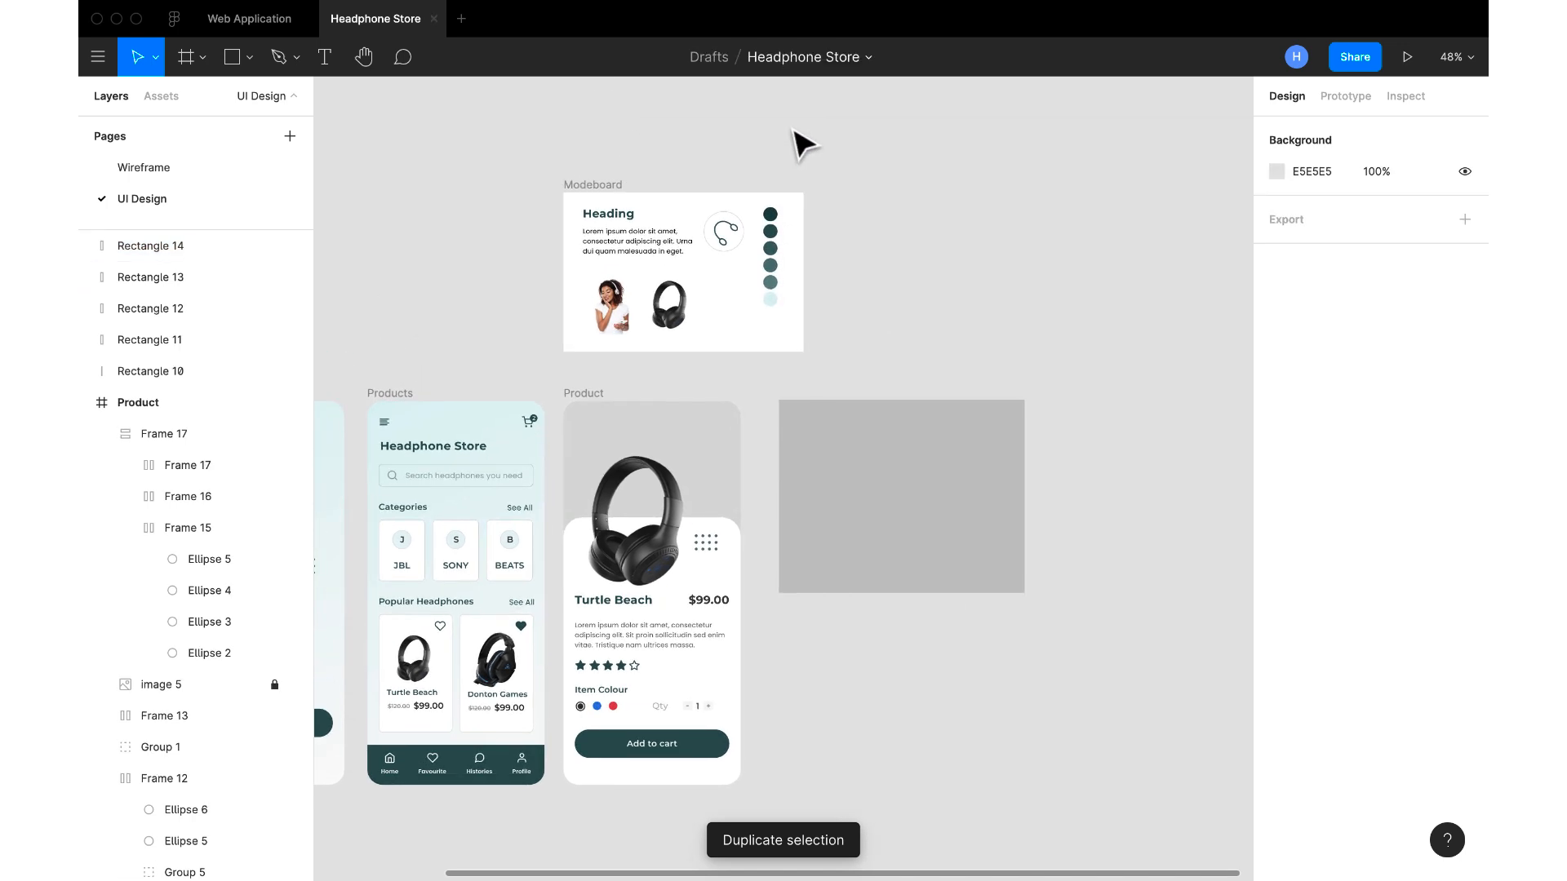
click(803, 494)
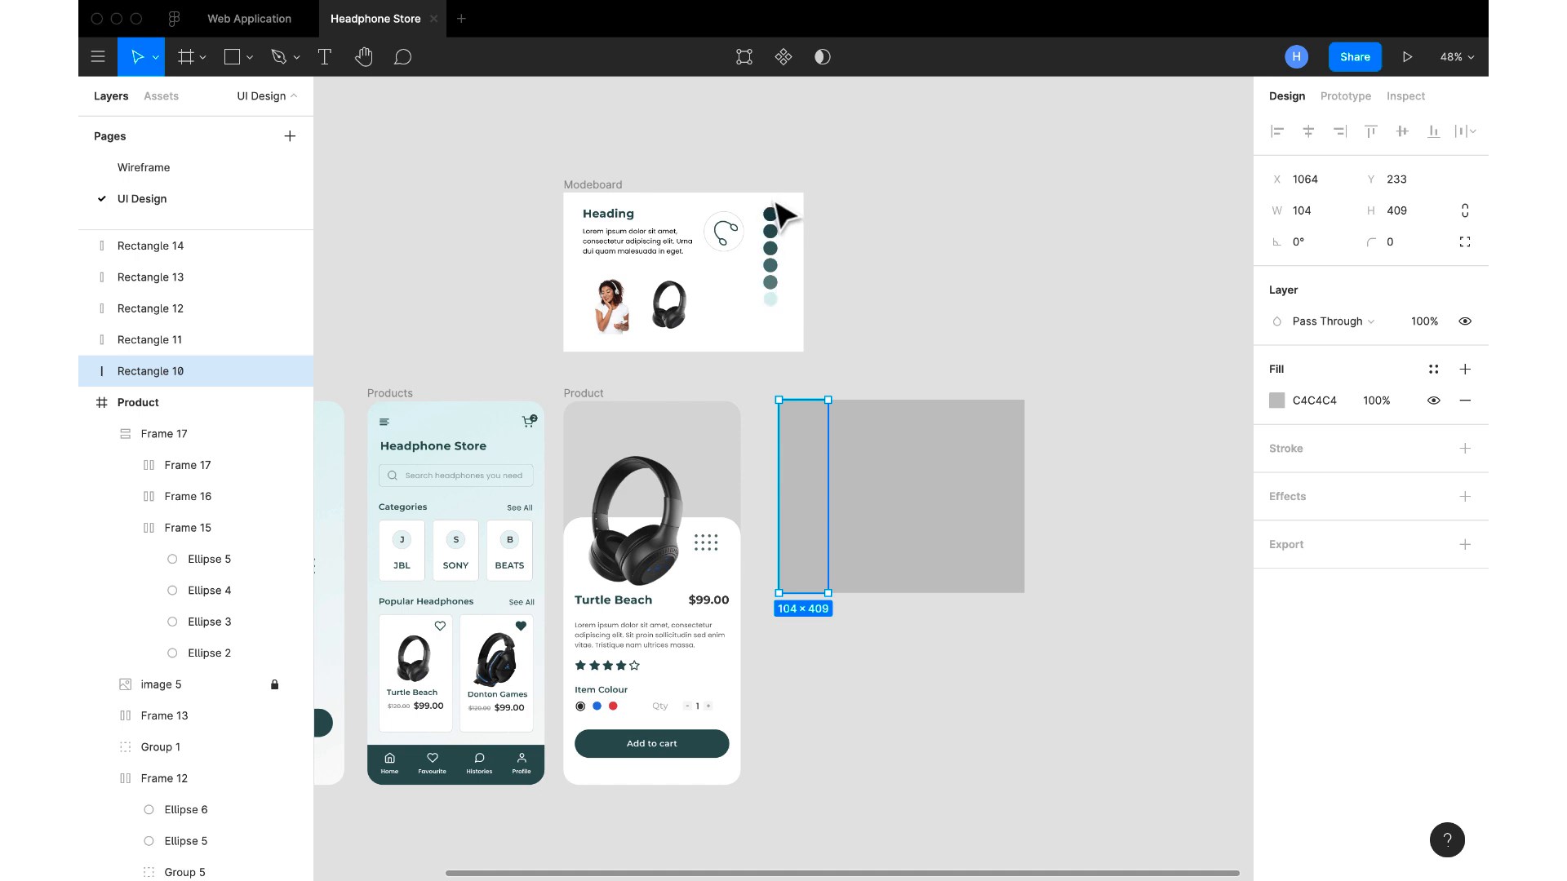
click(1275, 401)
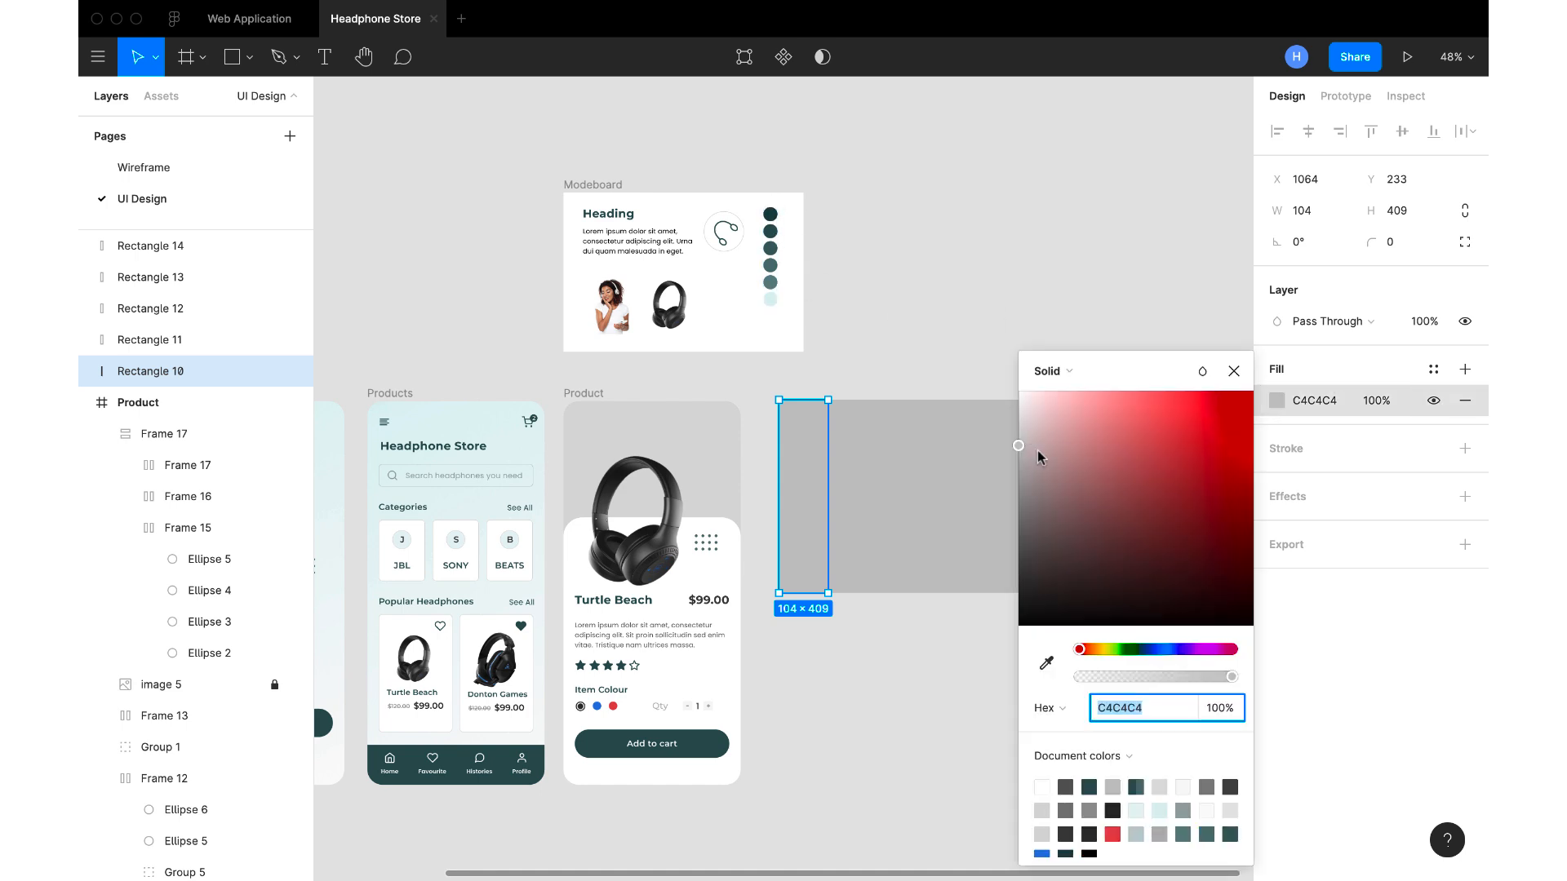
click(1047, 663)
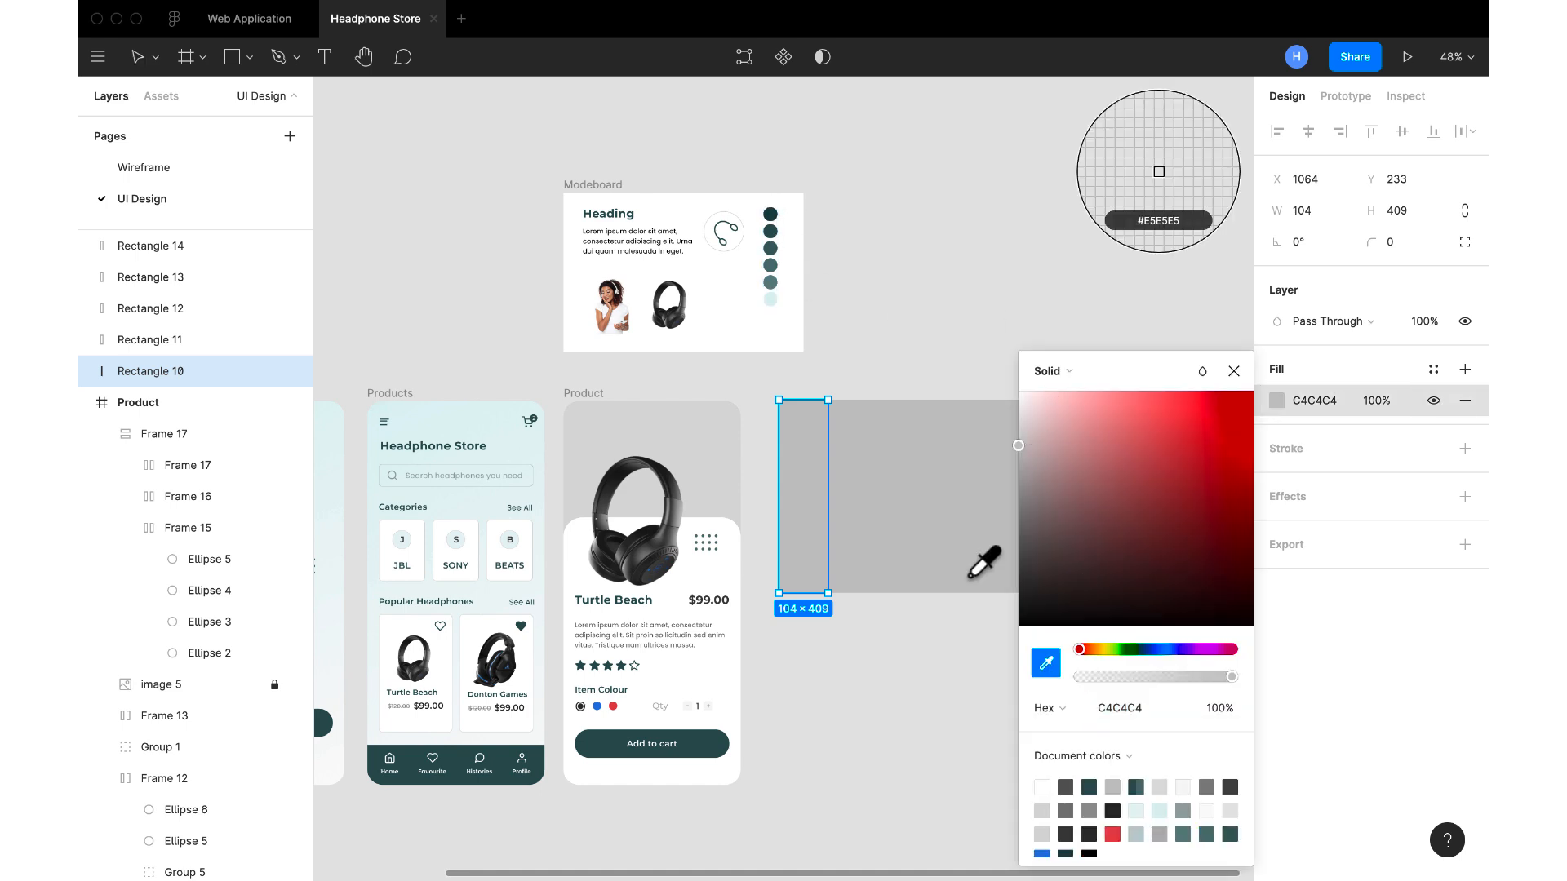
click(770, 214)
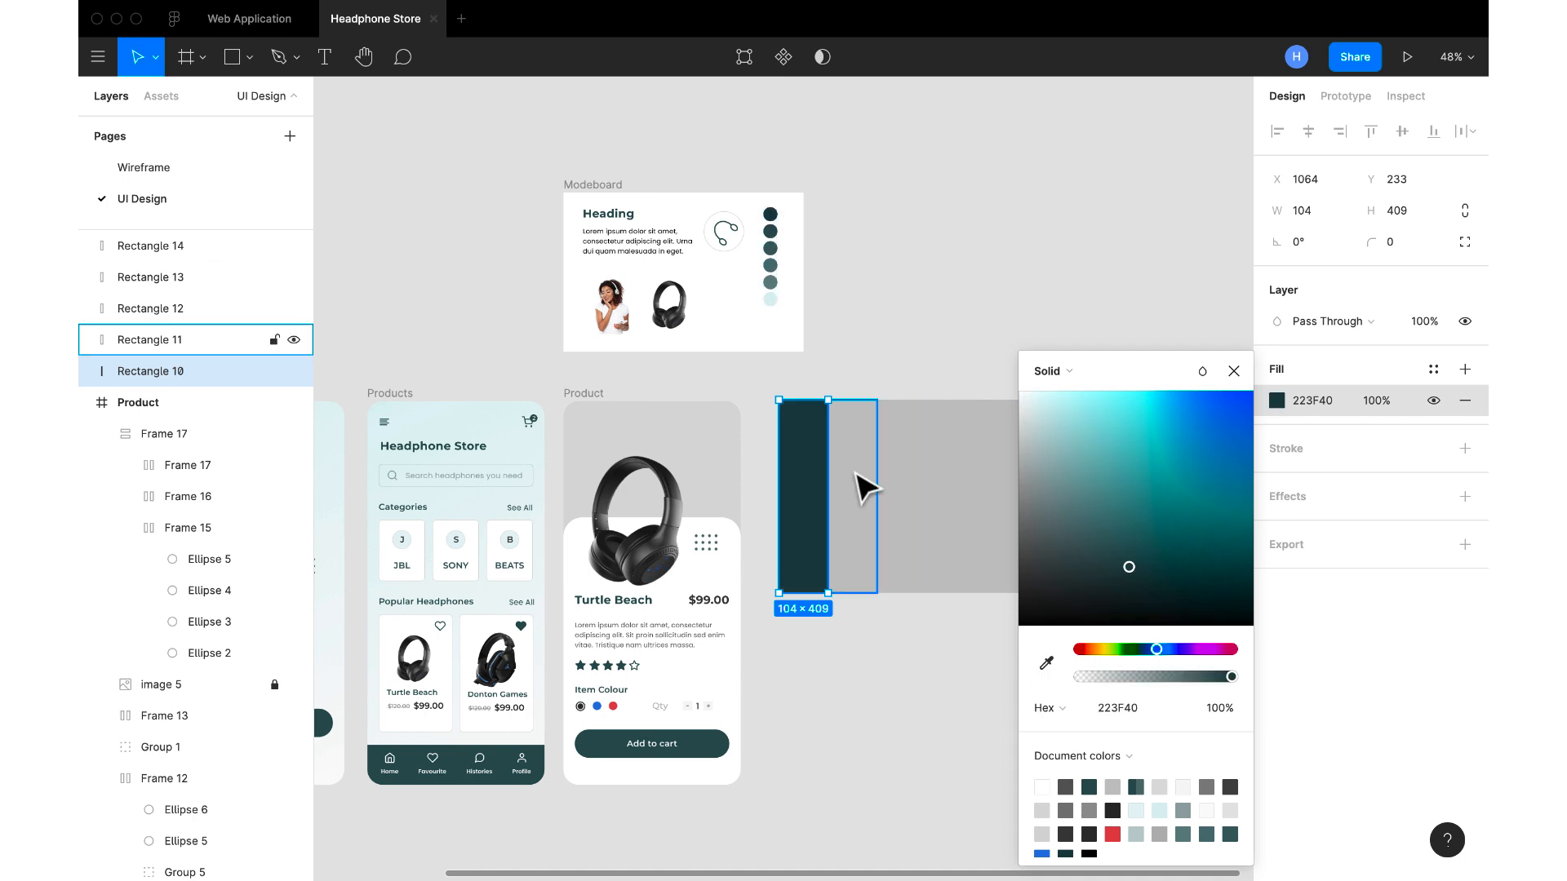
Fill the second stripe with the moodboard's second teal, 315050
click(864, 486)
click(1277, 401)
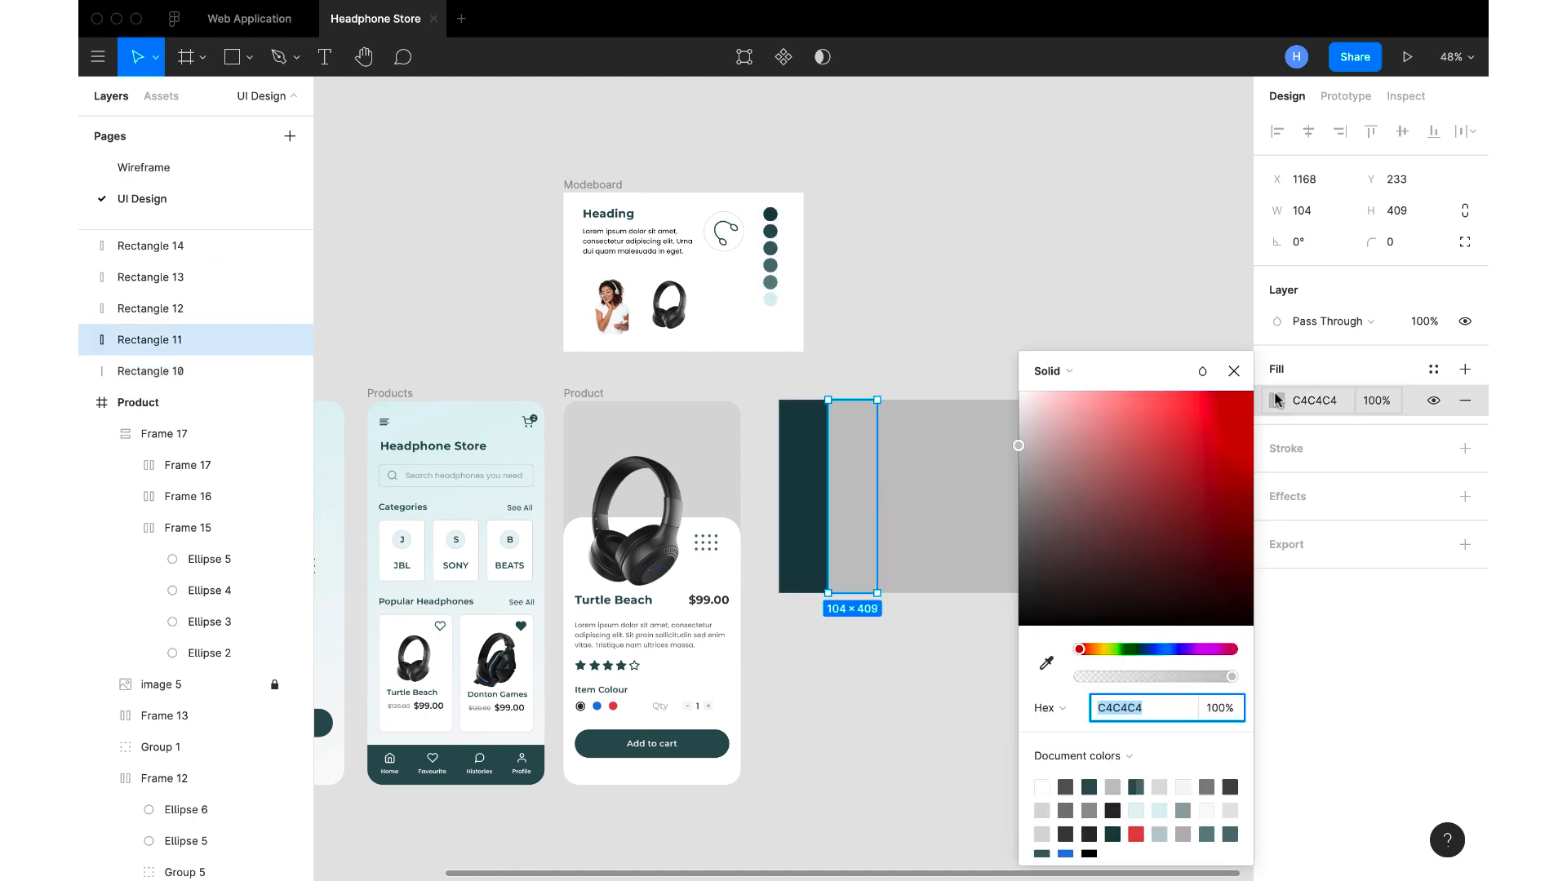
click(1061, 663)
click(1047, 665)
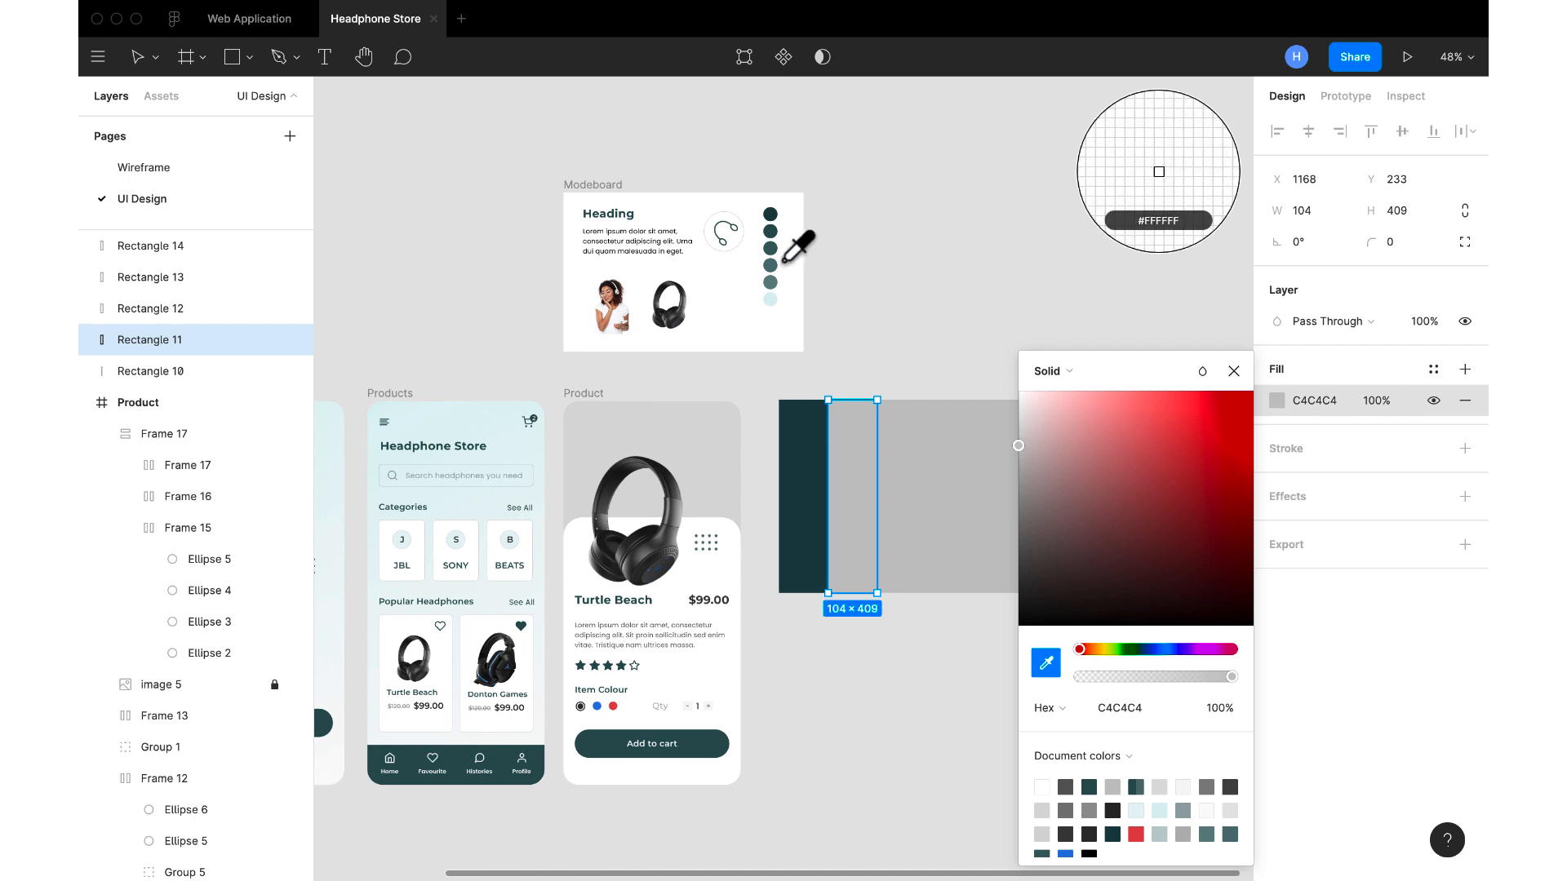
click(776, 233)
Fill the third stripe with the moodboard's third teal, 405F5F
click(902, 514)
click(1276, 402)
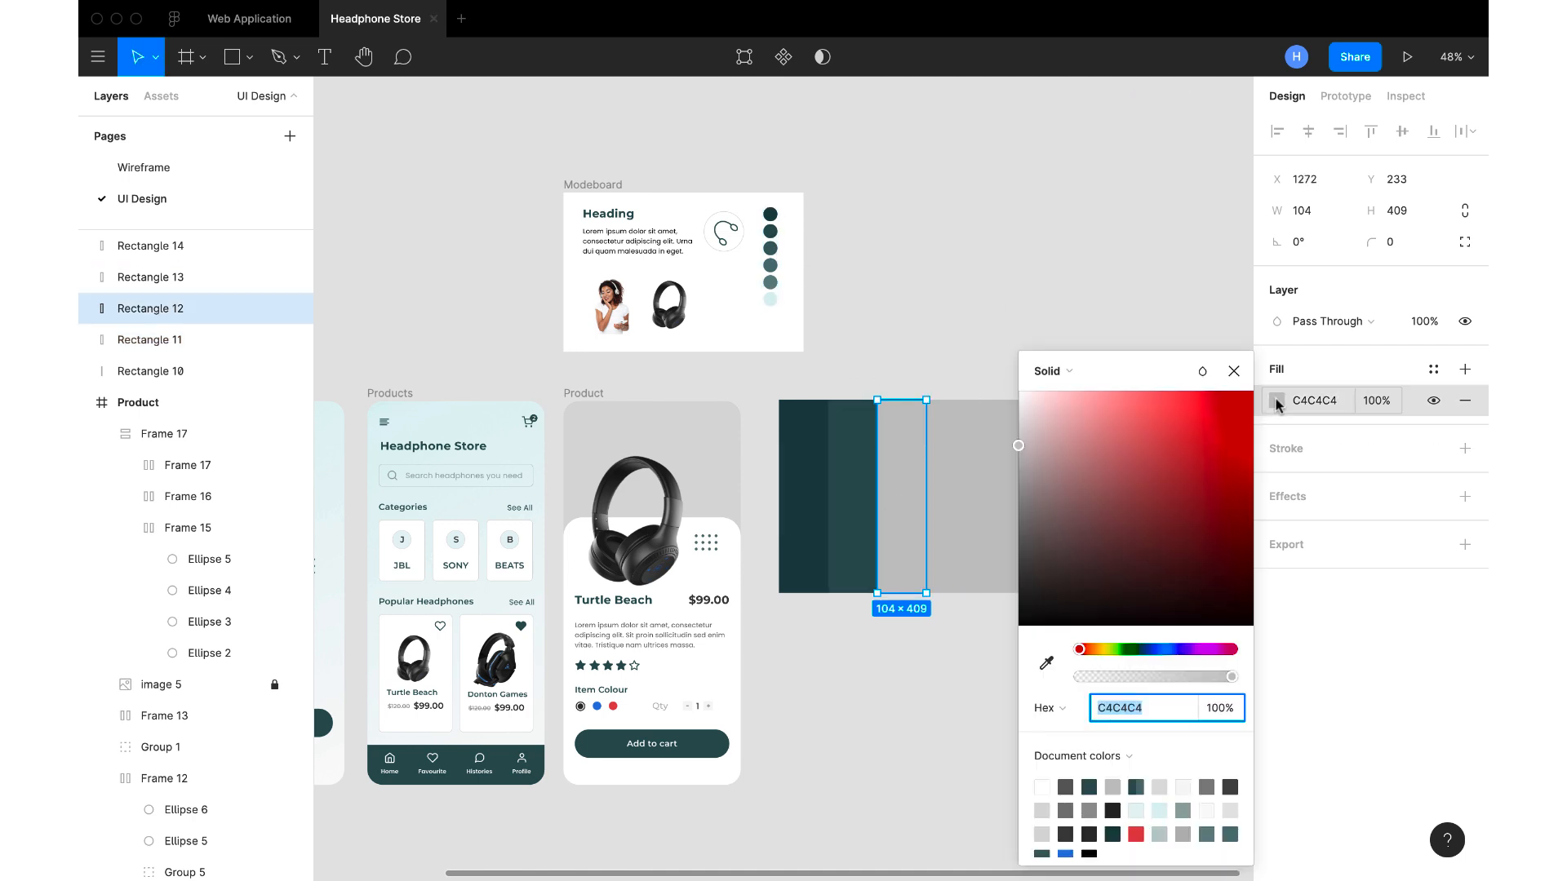
click(1046, 665)
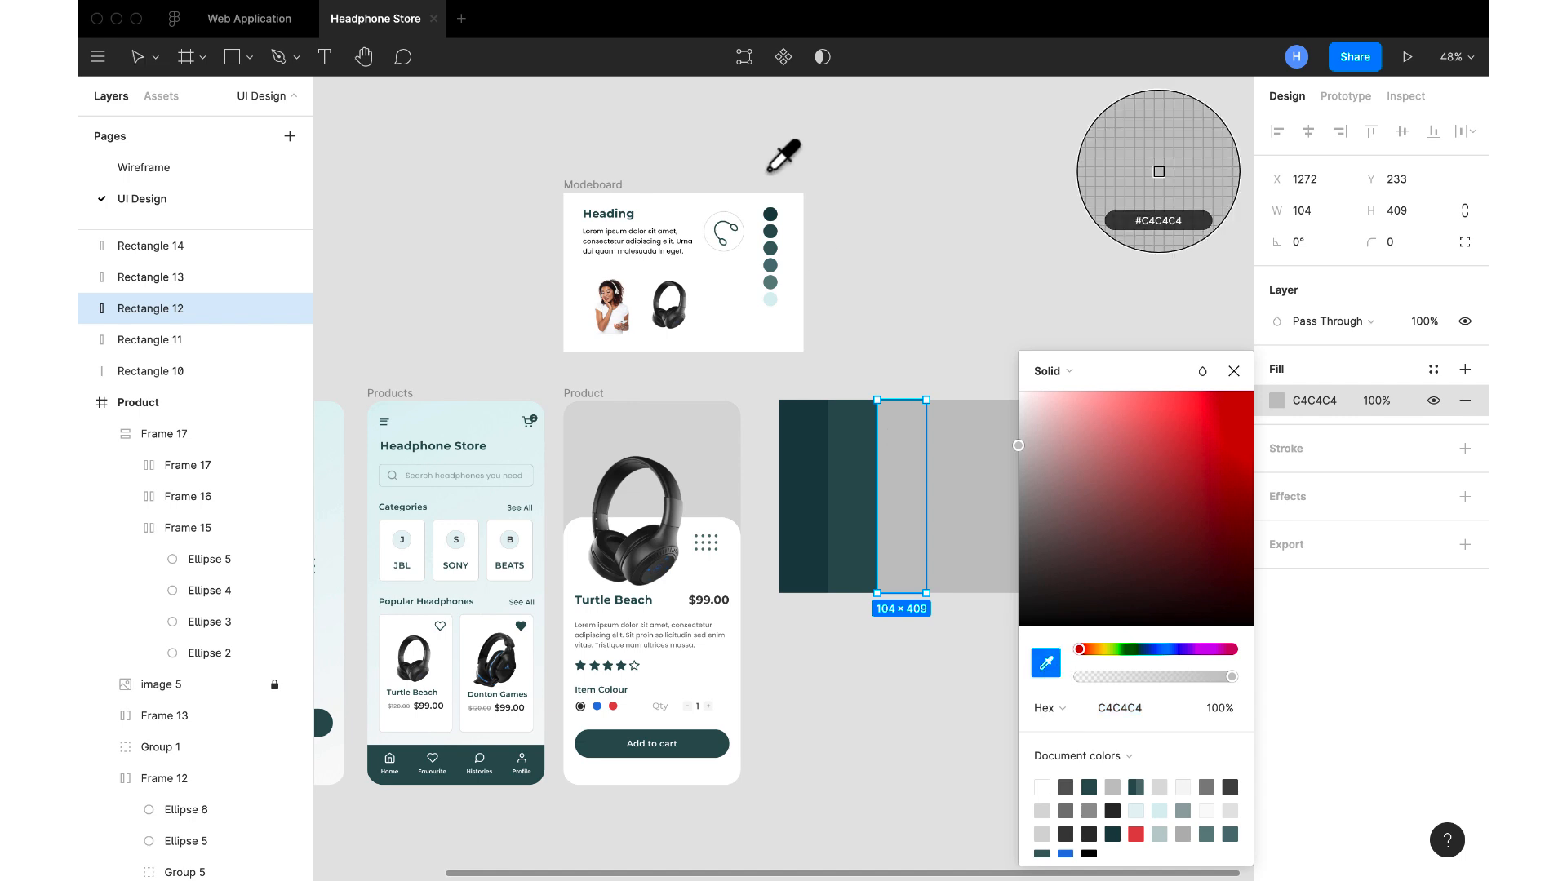
click(775, 254)
Fill the fourth stripe with the moodboard's fourth teal, 537373
click(946, 444)
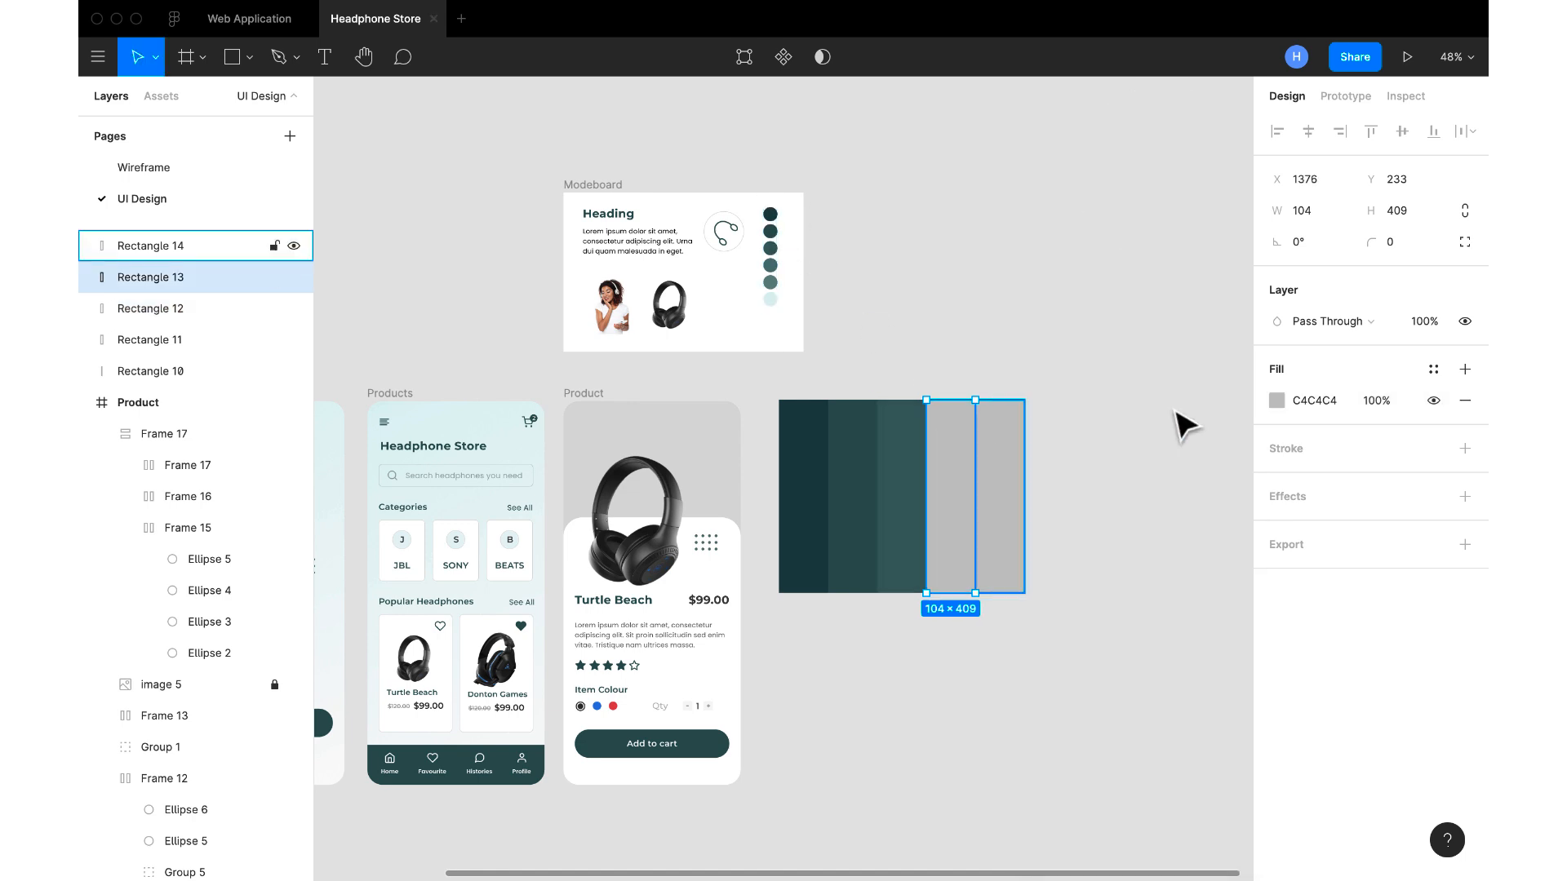
click(1275, 401)
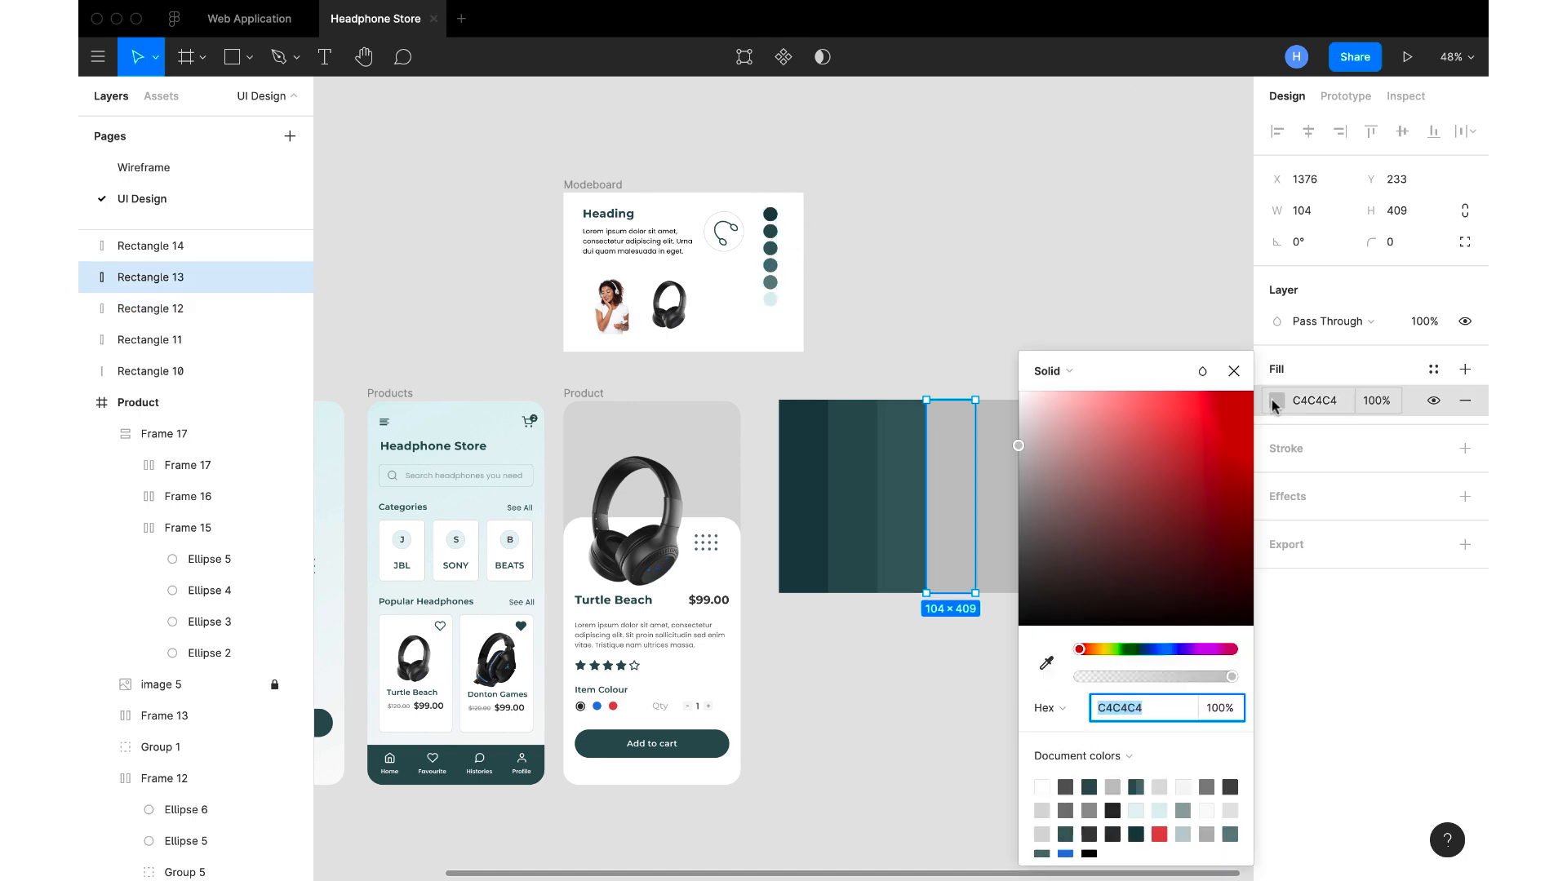
click(1045, 661)
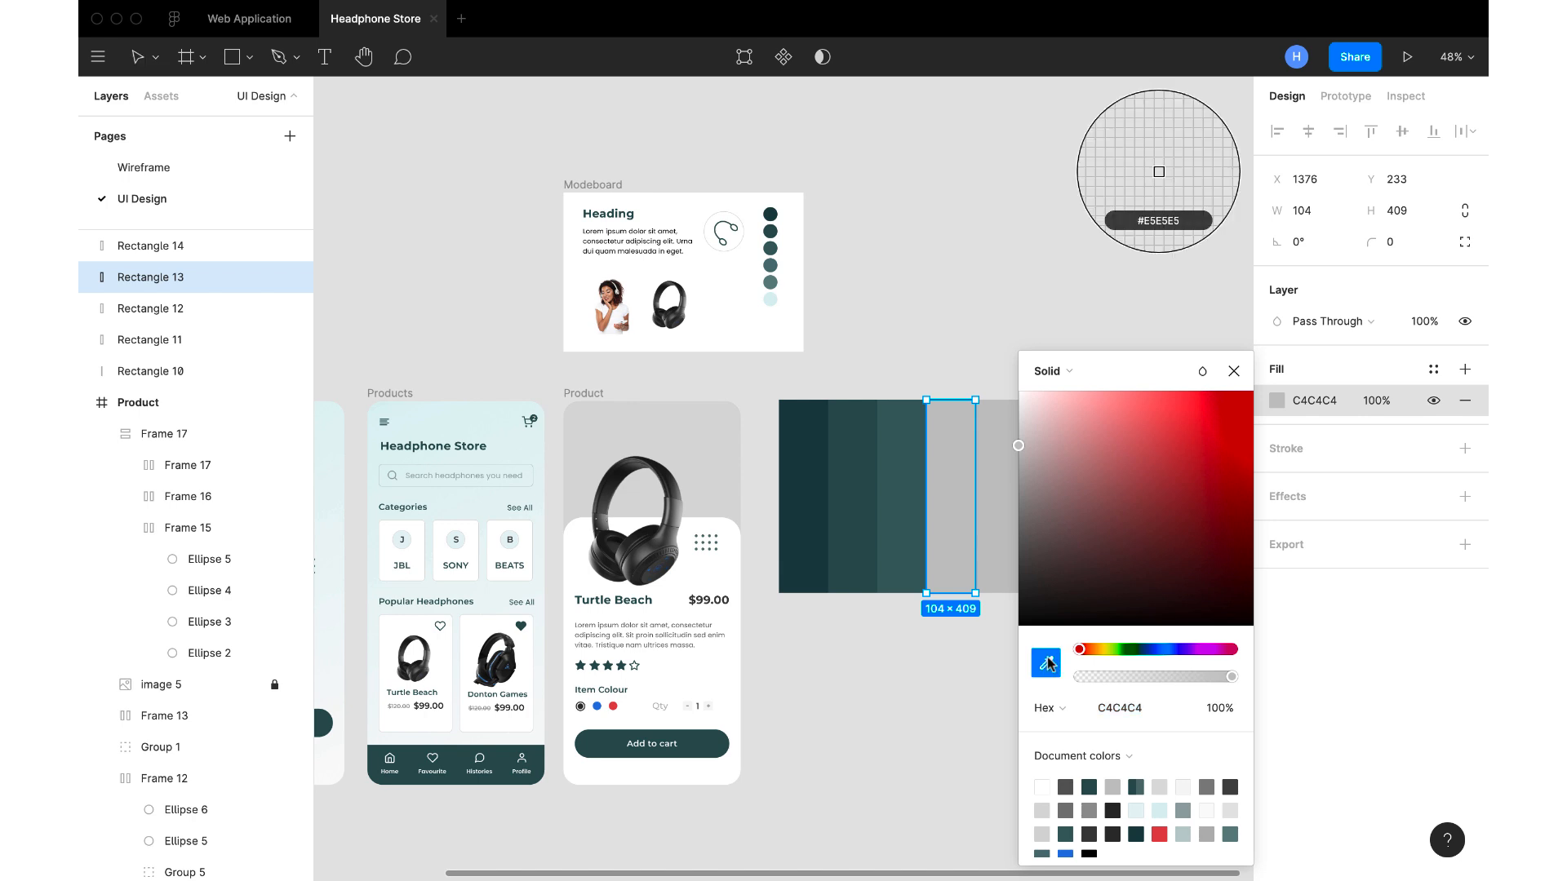
click(772, 266)
Fill the rightmost stripe with the moodboard's fifth teal, 658383
click(1004, 479)
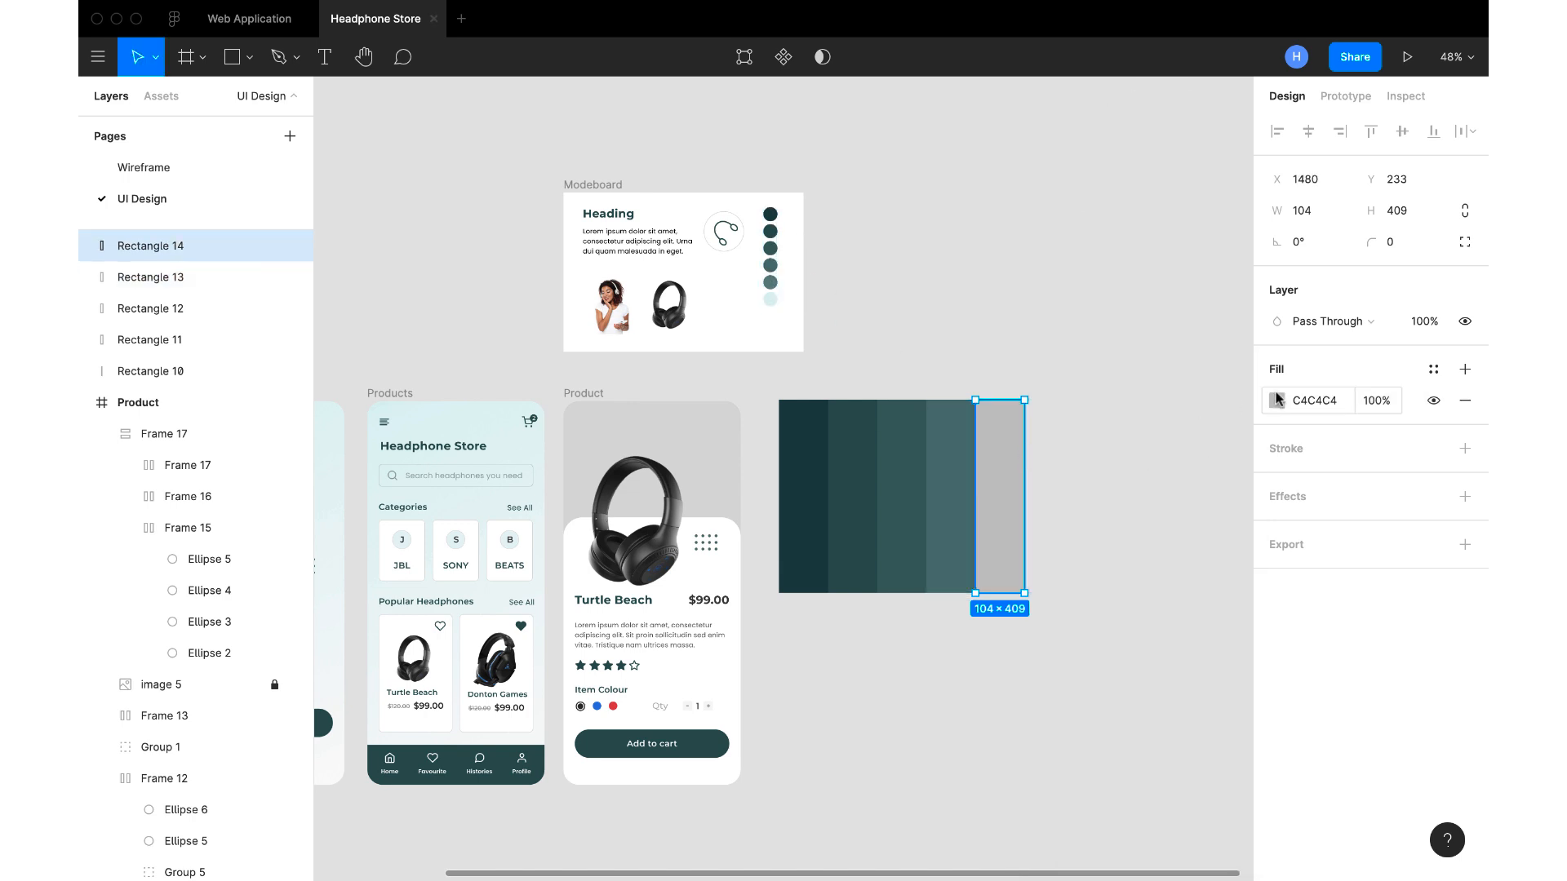
click(1277, 399)
click(1045, 662)
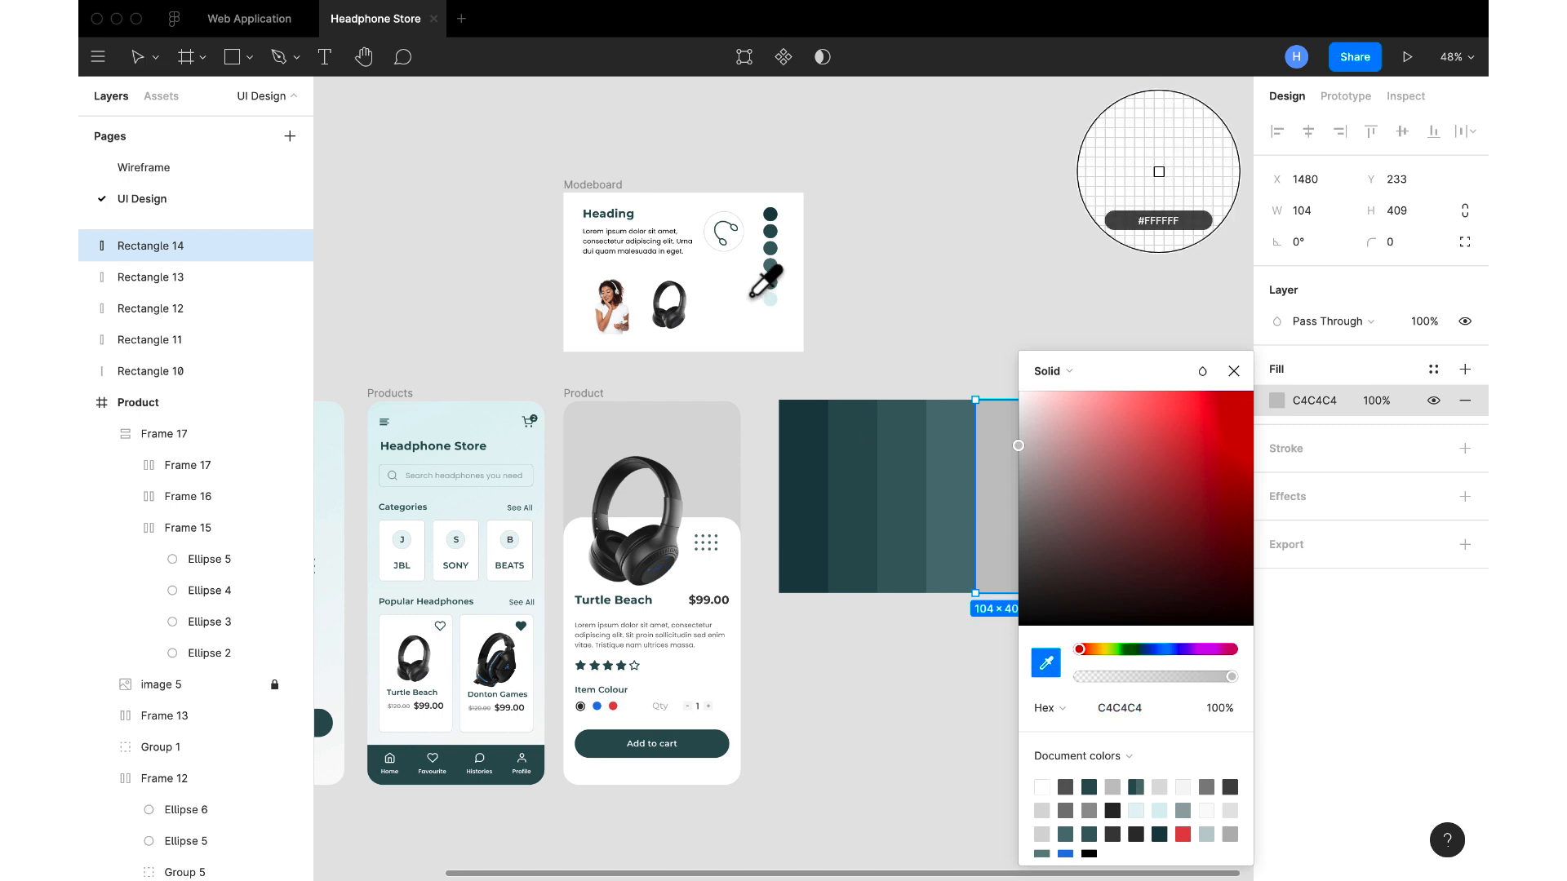
click(770, 279)
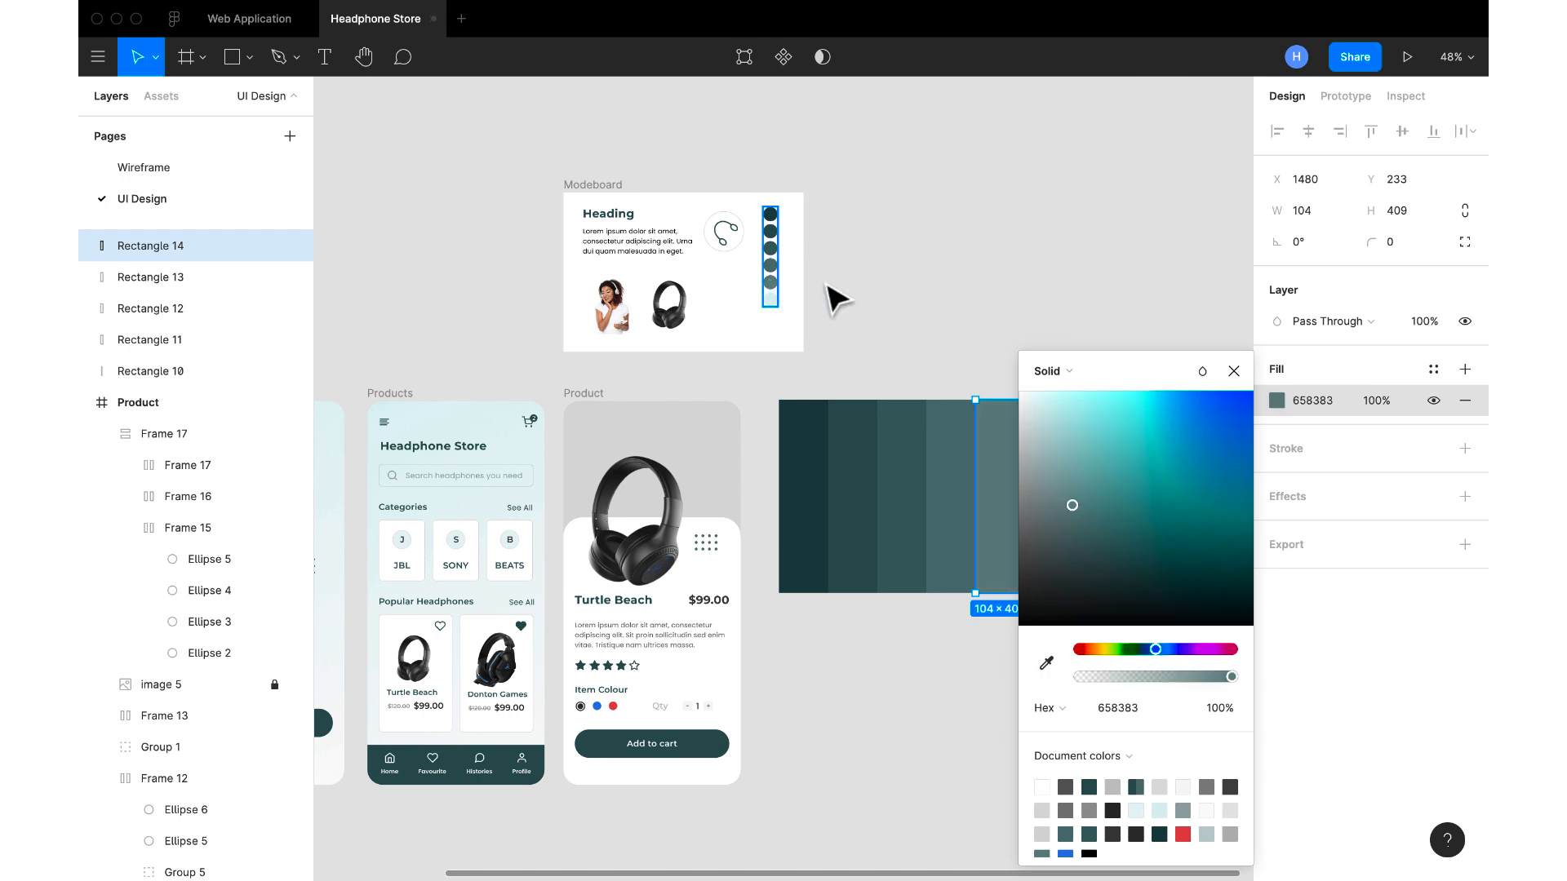
click(1244, 367)
click(1182, 554)
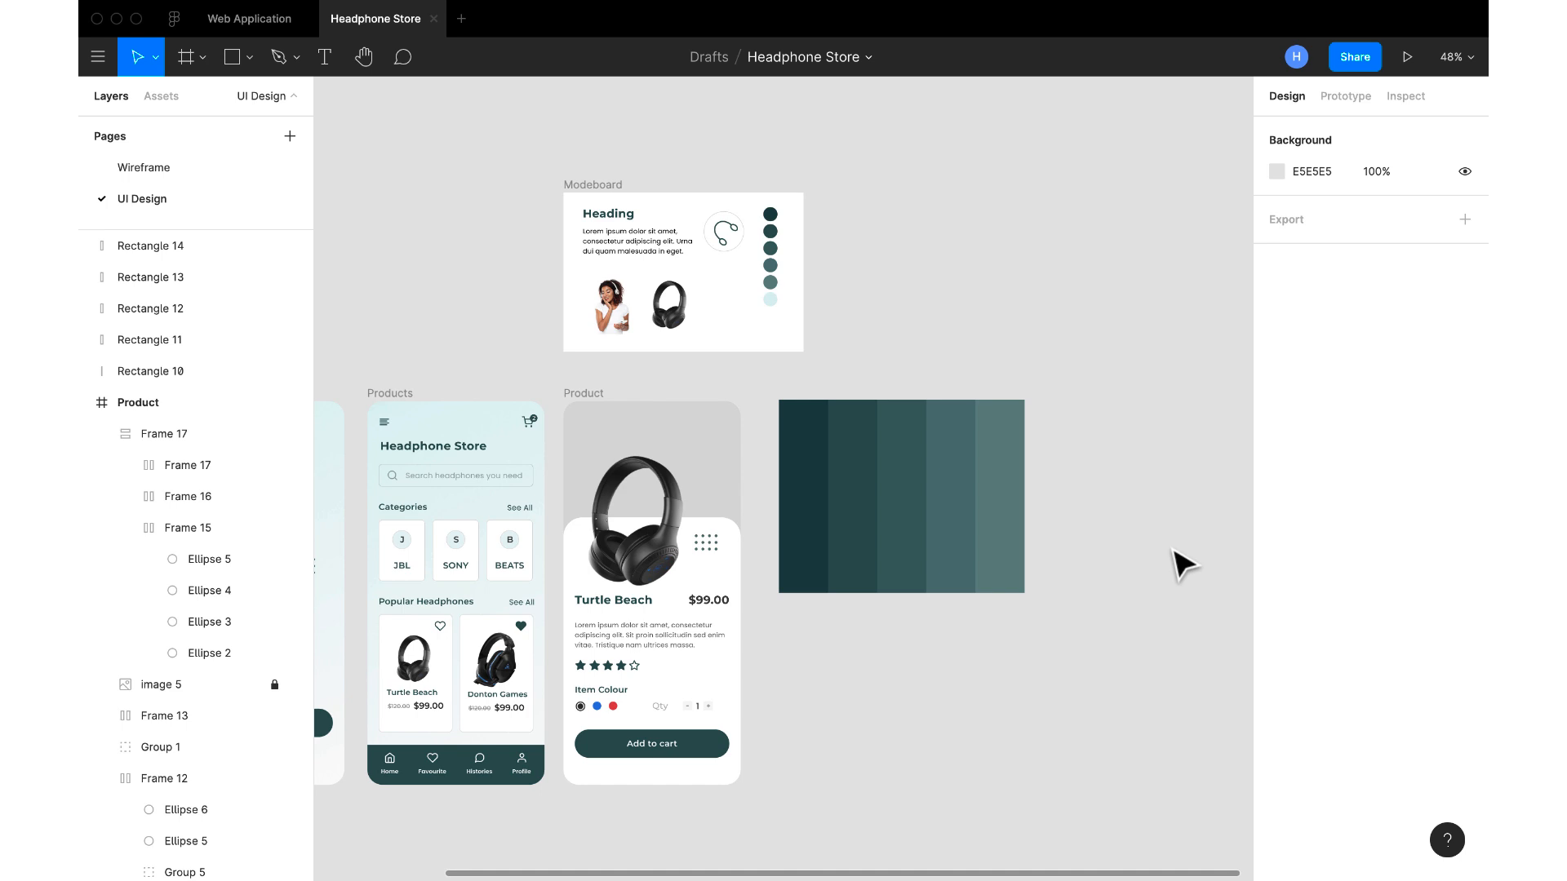
Group the five stripes and place the group over the upper part of the Product screen at X -1, Y 0
drag(1141, 635, 765, 381)
right_click(858, 458)
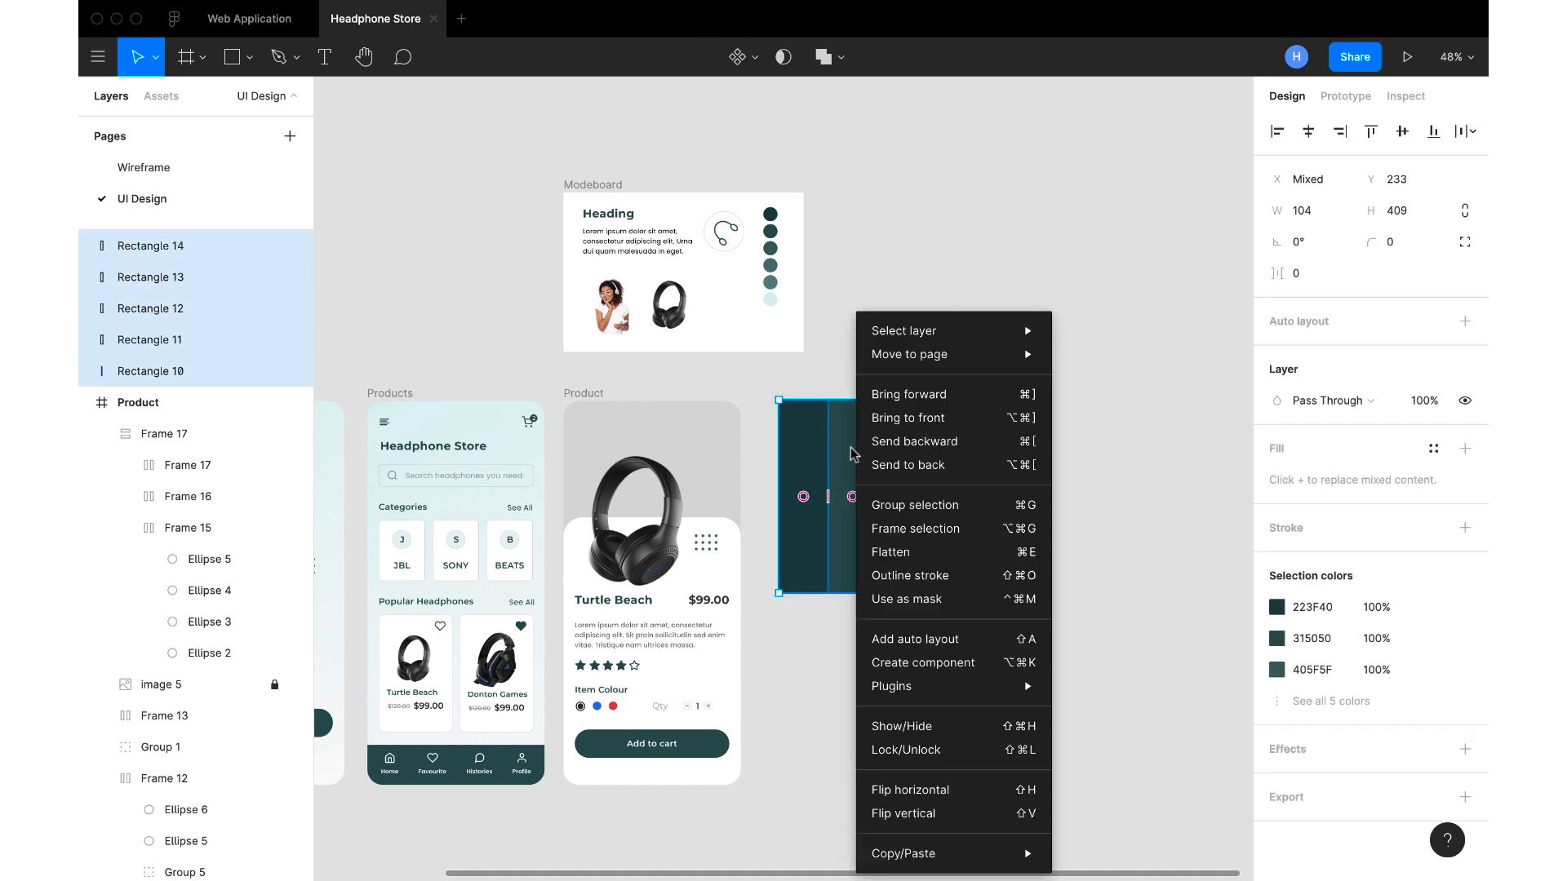
click(919, 503)
drag(898, 514, 684, 515)
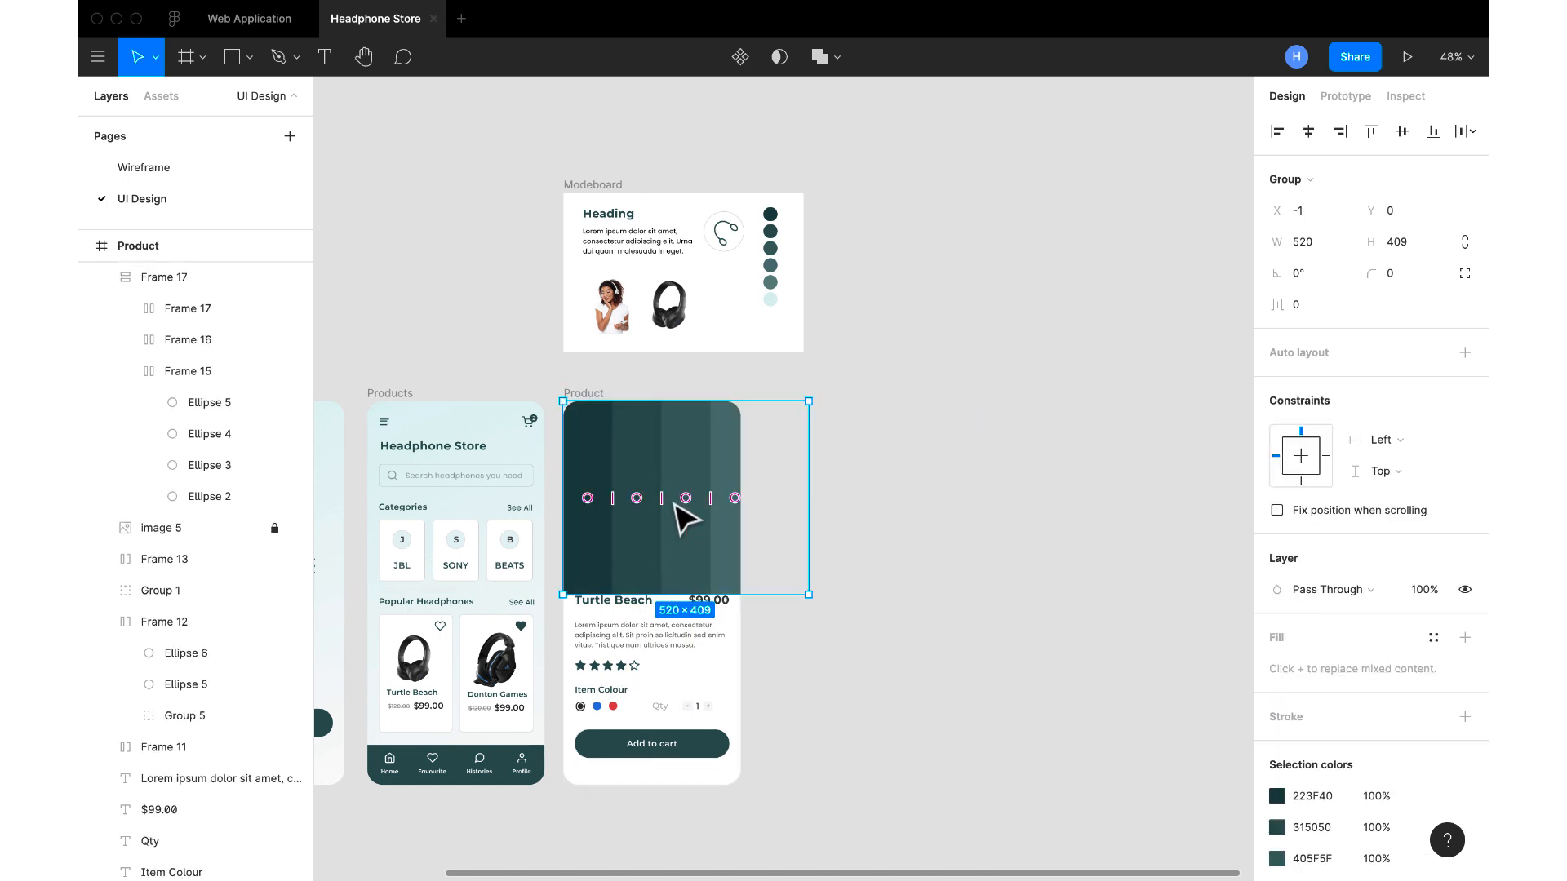
Send the stripe group to the back, behind the Product screen's headphone image and white panel
scroll(684, 516, left, 5)
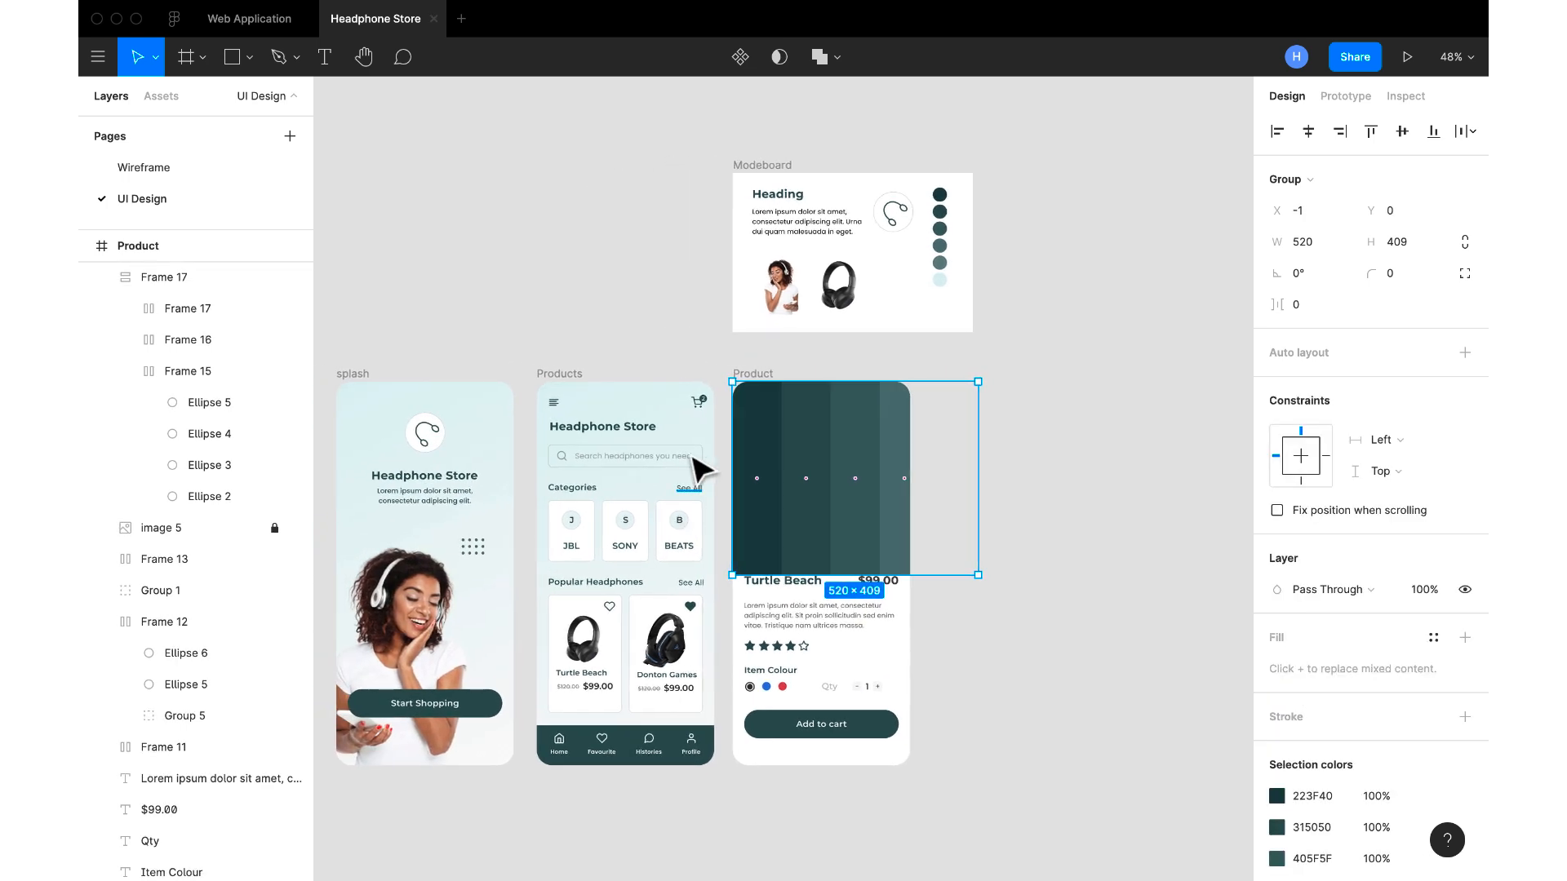
right_click(800, 434)
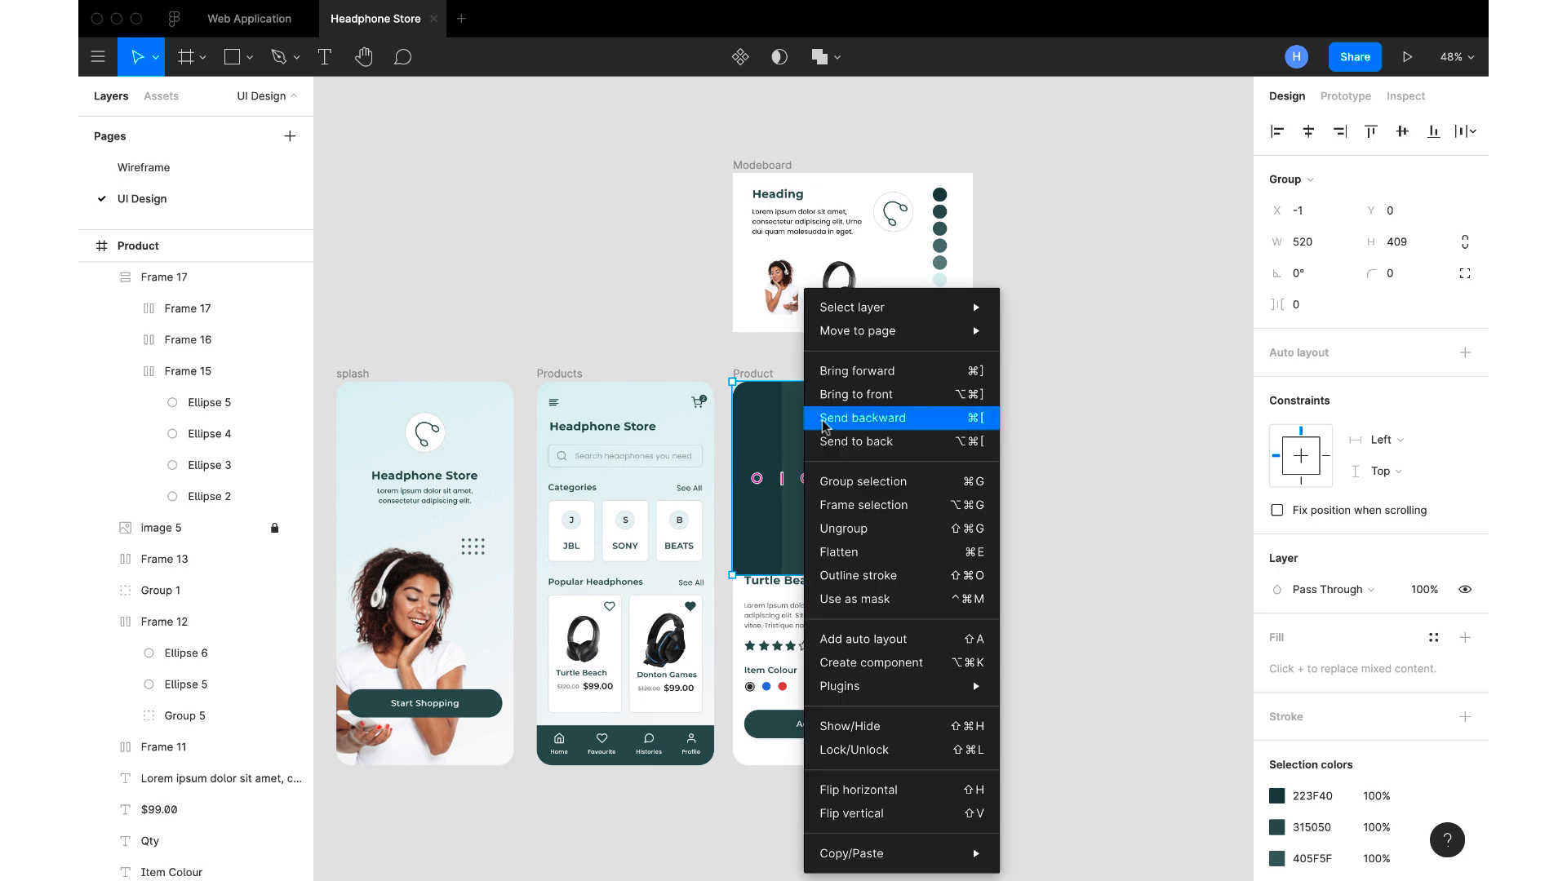
click(829, 423)
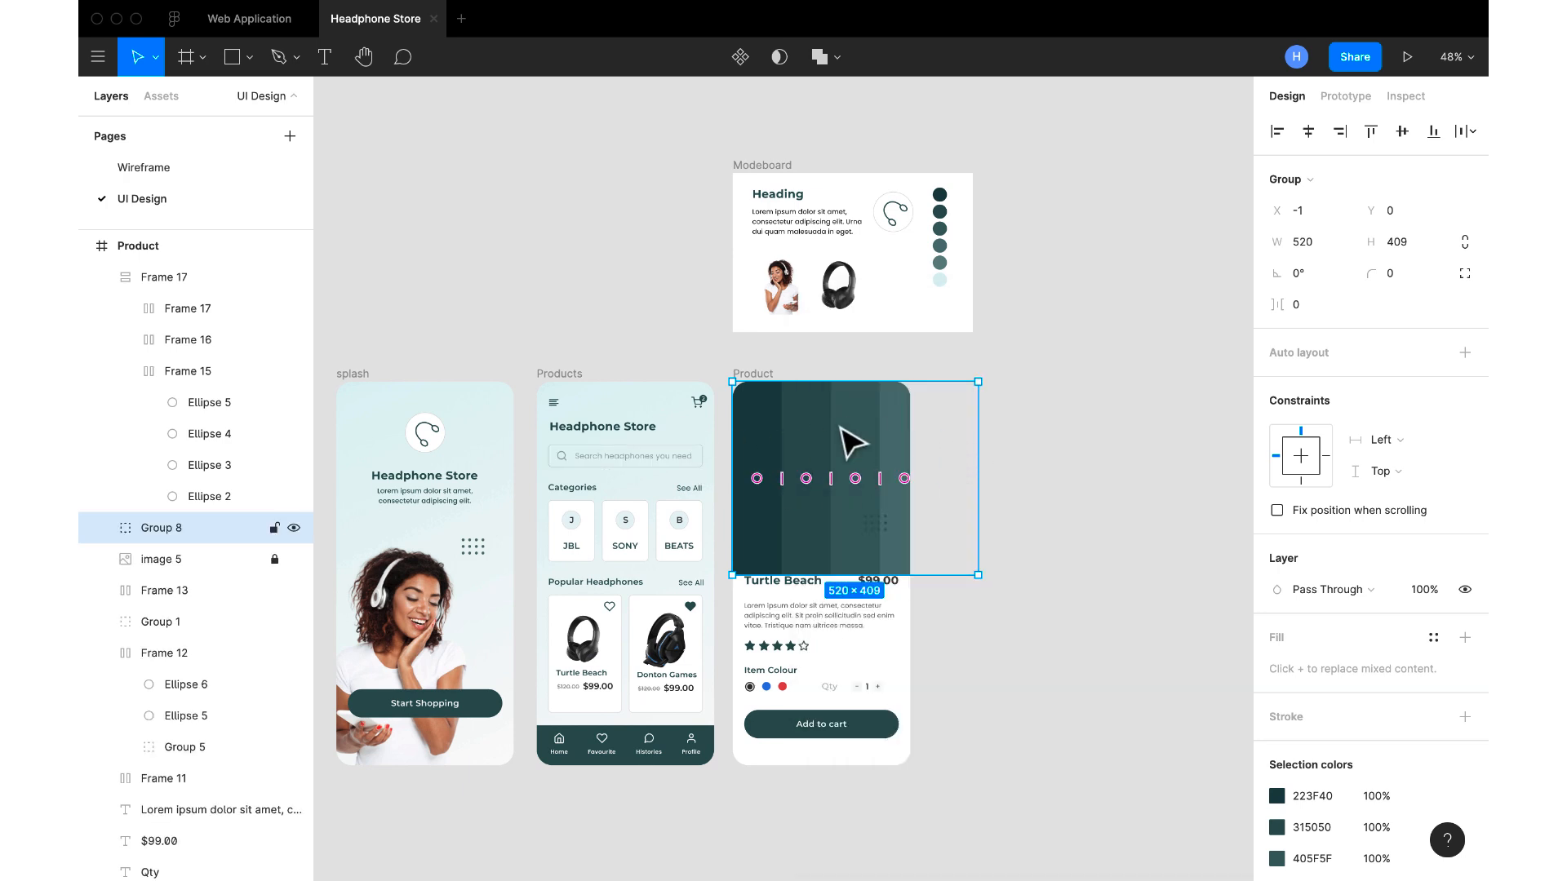
right_click(841, 423)
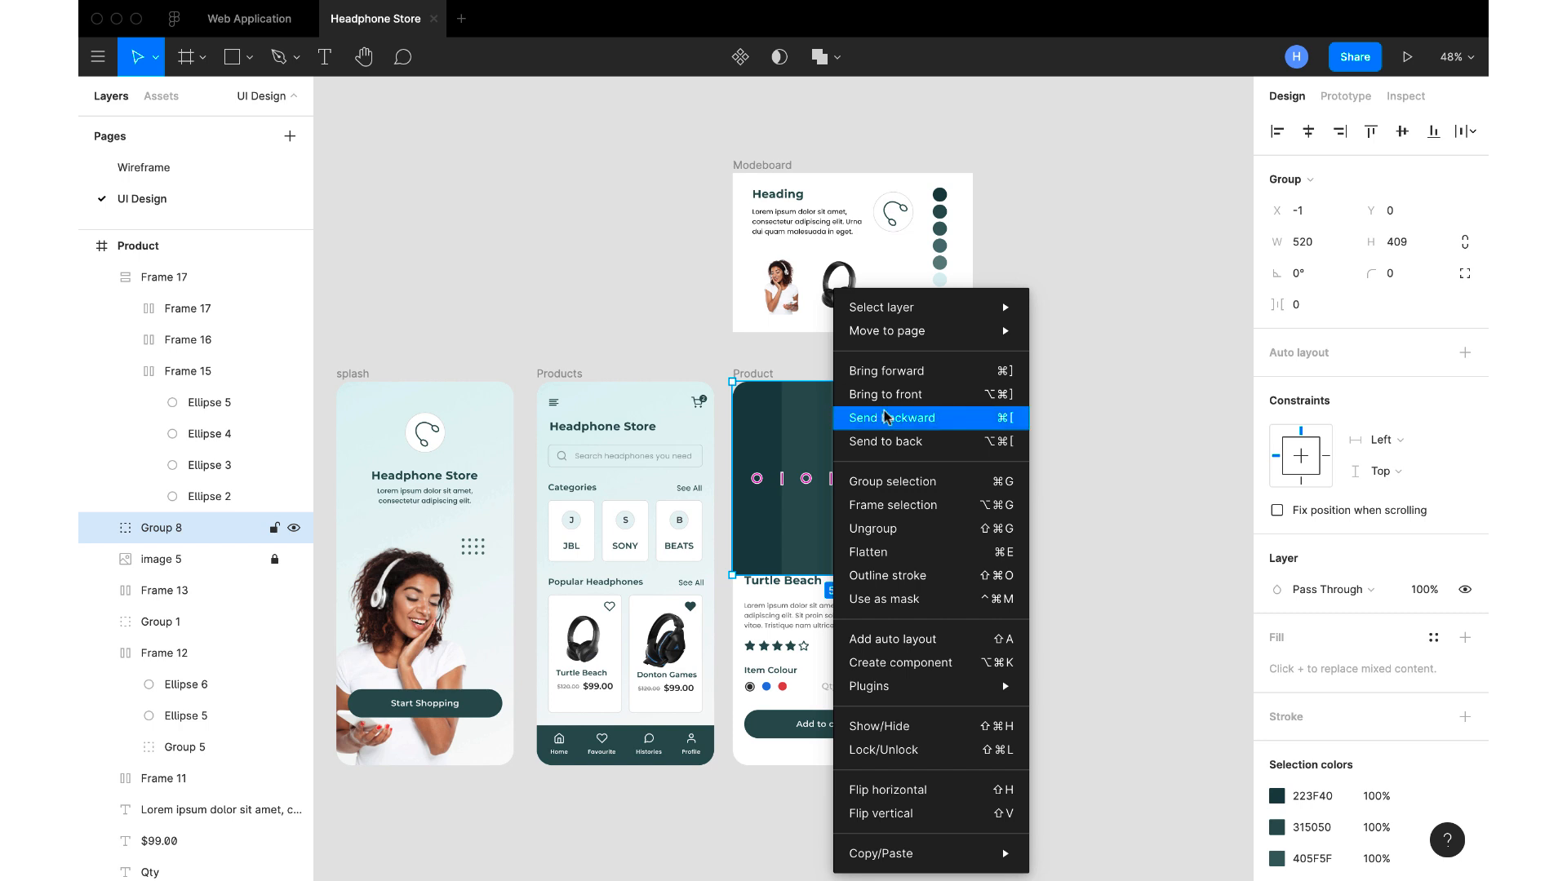
click(892, 438)
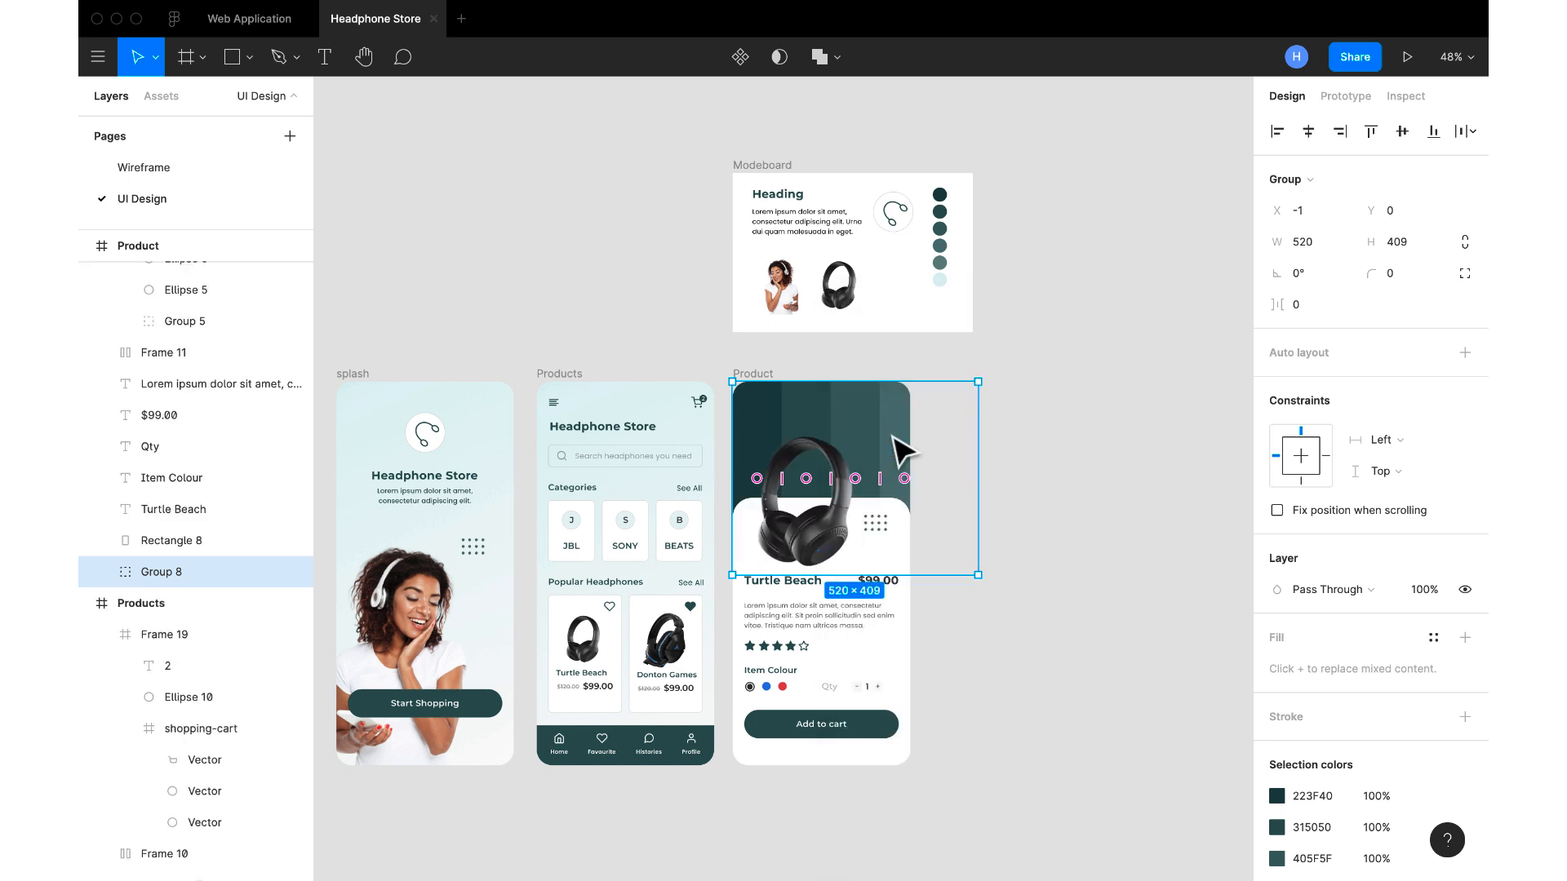
click(1077, 471)
Shift the stripe group leftward within the Product screen to about X -71, keeping Y at 0
scroll(953, 505, left, 2)
scroll(953, 504, down, 1)
scroll(956, 506, left, 2)
scroll(957, 505, down, 1)
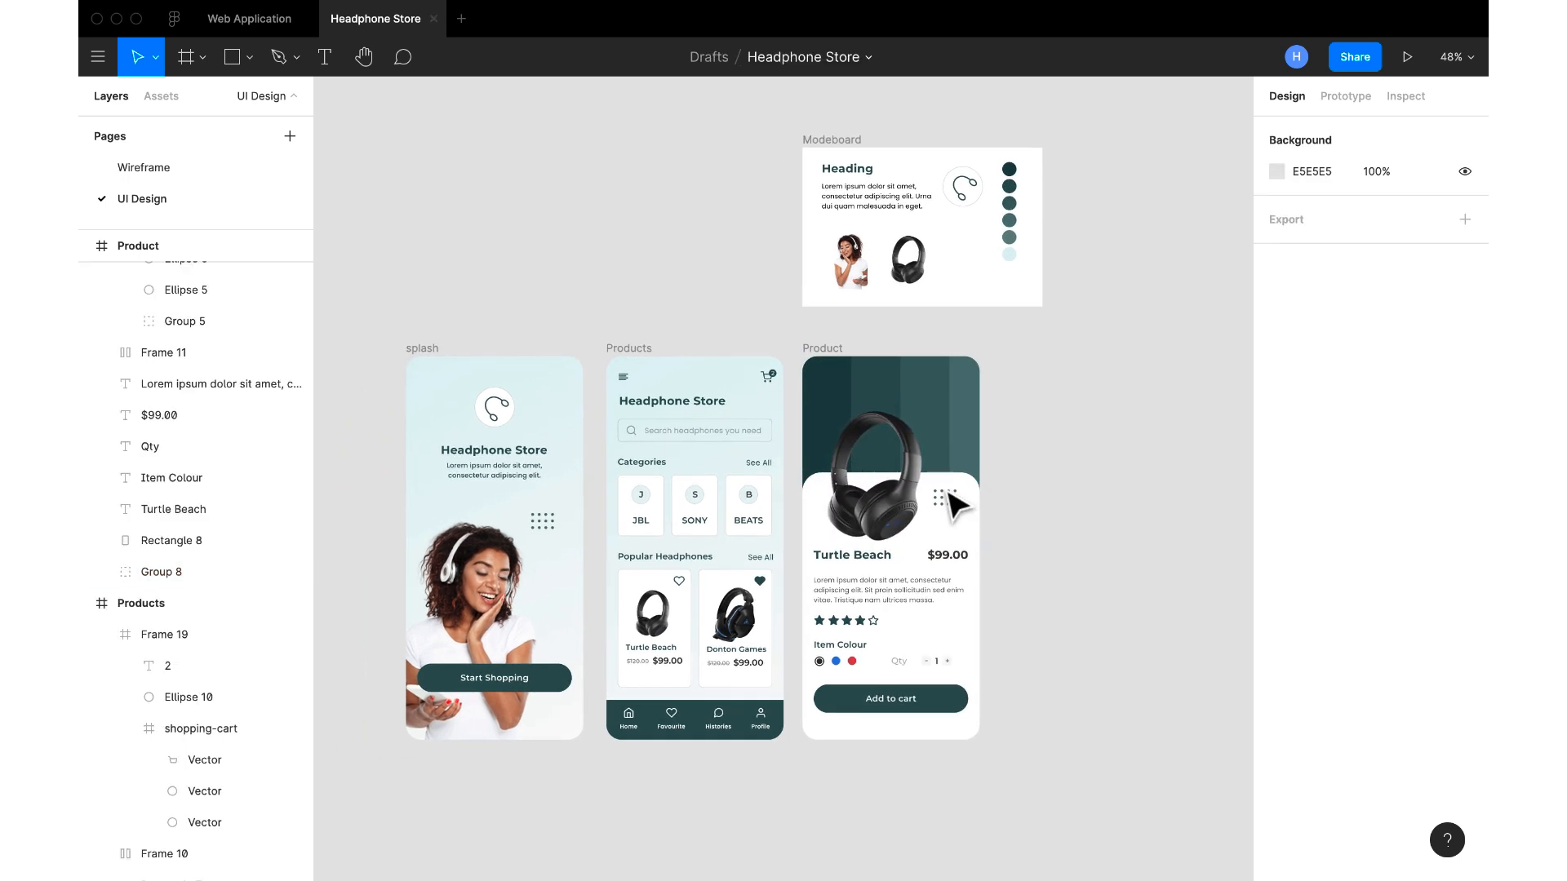
scroll(956, 504, up, 5)
scroll(957, 504, left, 1)
scroll(957, 504, down, 1)
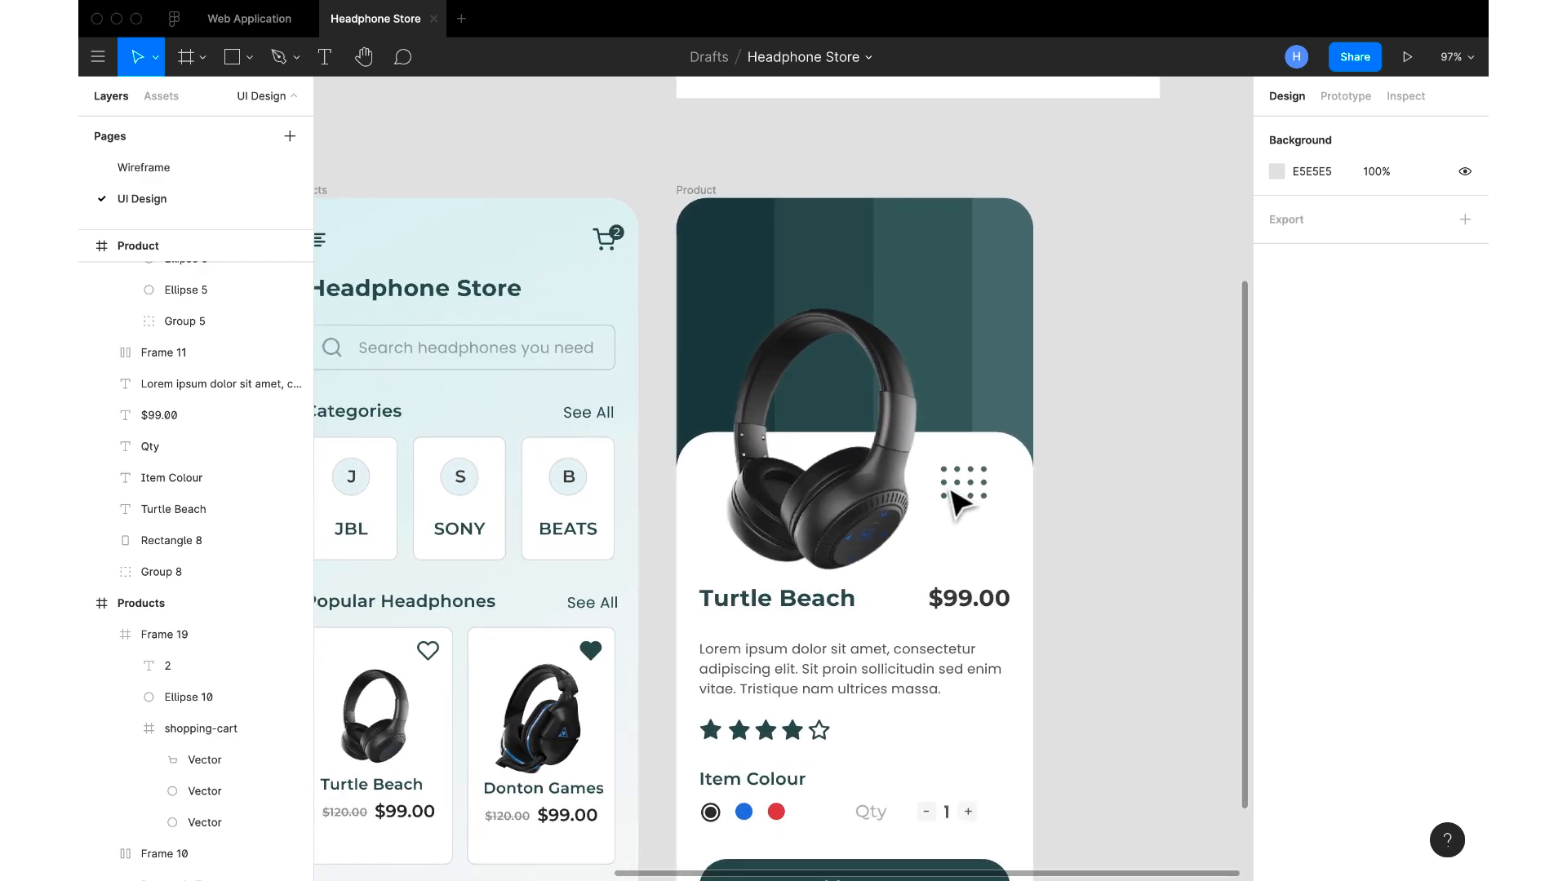
scroll(947, 501, down, 3)
drag(956, 408, 912, 406)
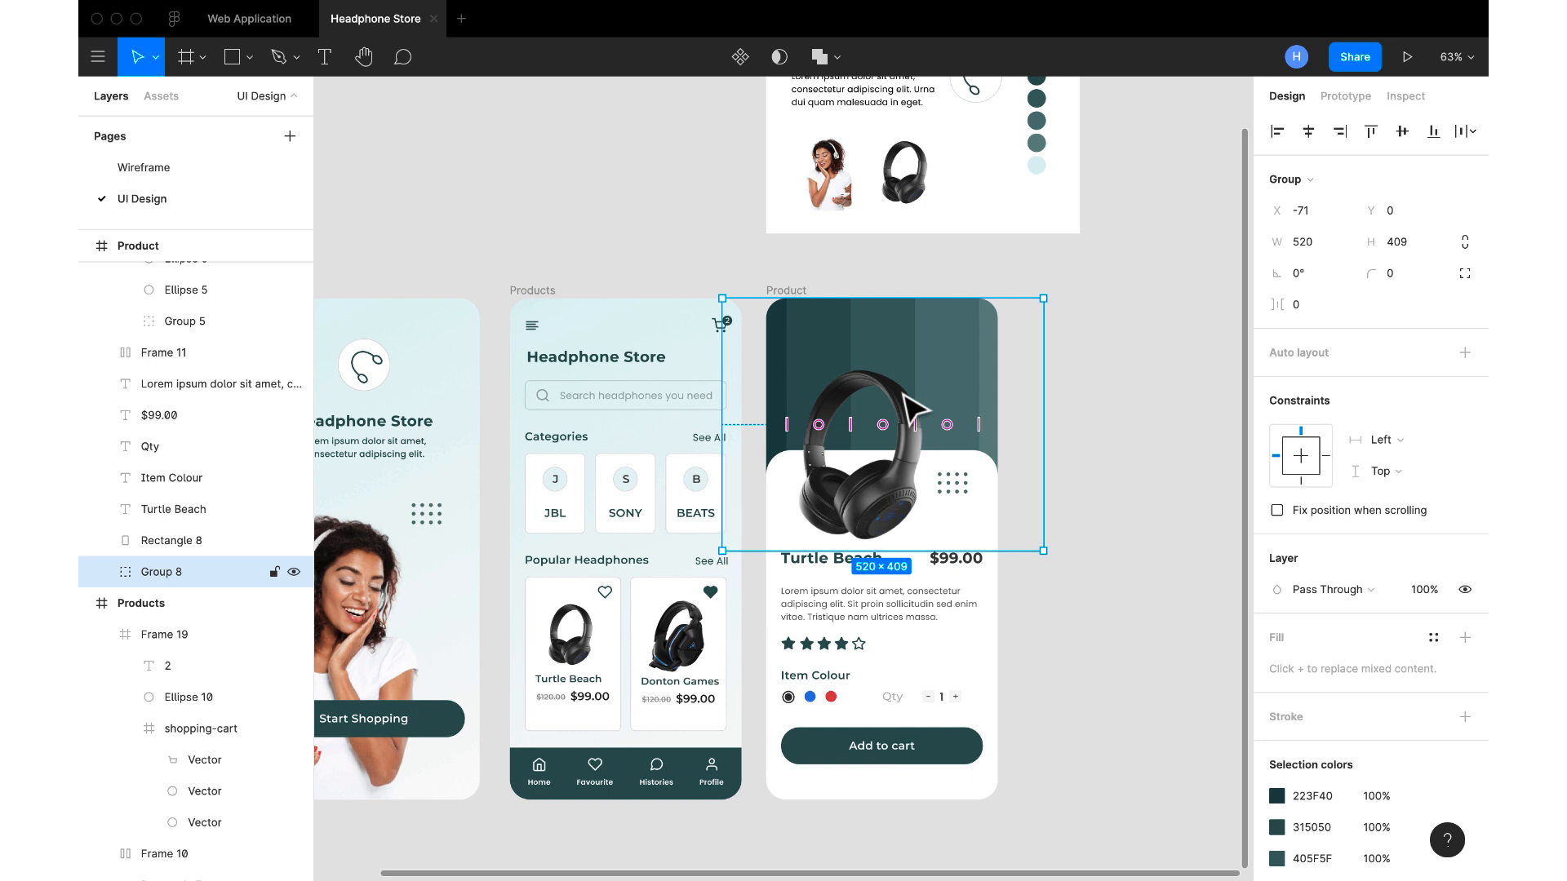
Rotate the stripe group to about -45° and stretch it to about 520 × 483, covering the upper part of the Product screen
drag(1055, 294, 1252, 481)
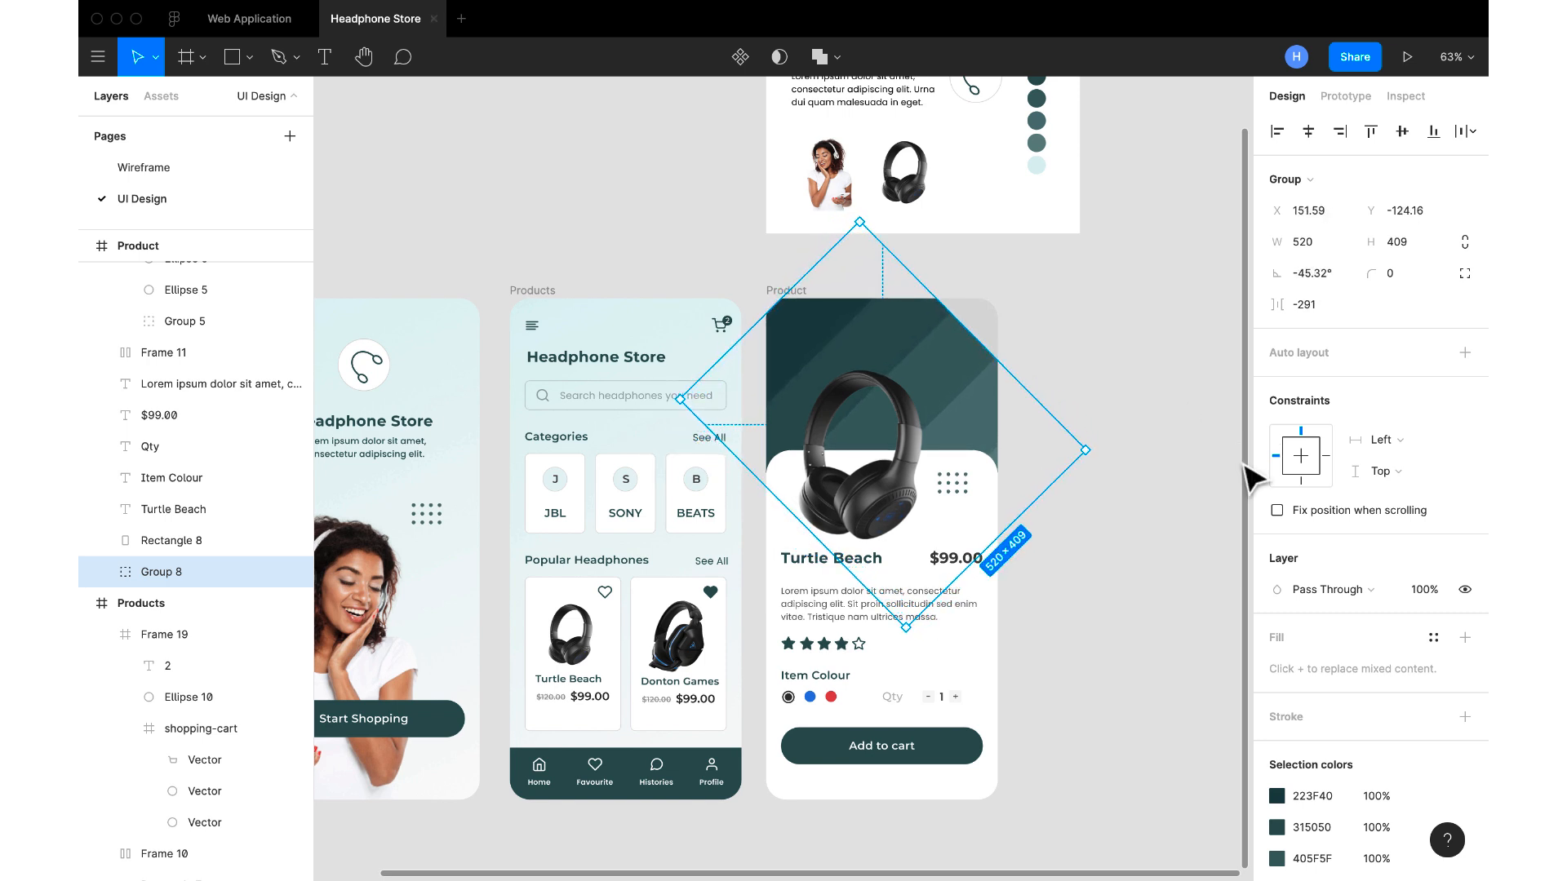
drag(947, 421, 930, 381)
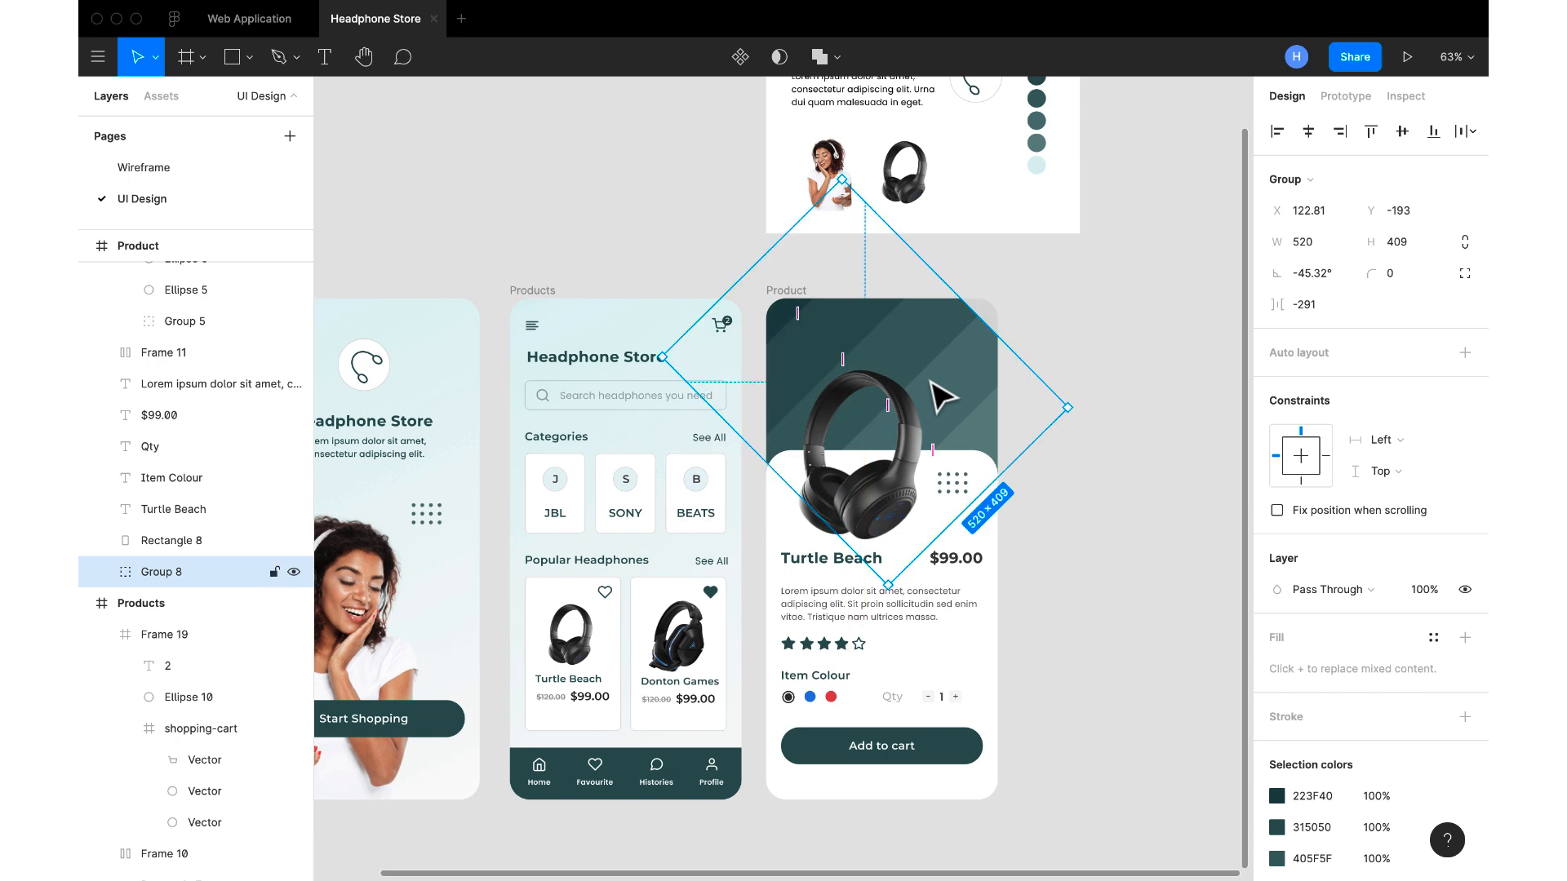
drag(992, 331, 959, 358)
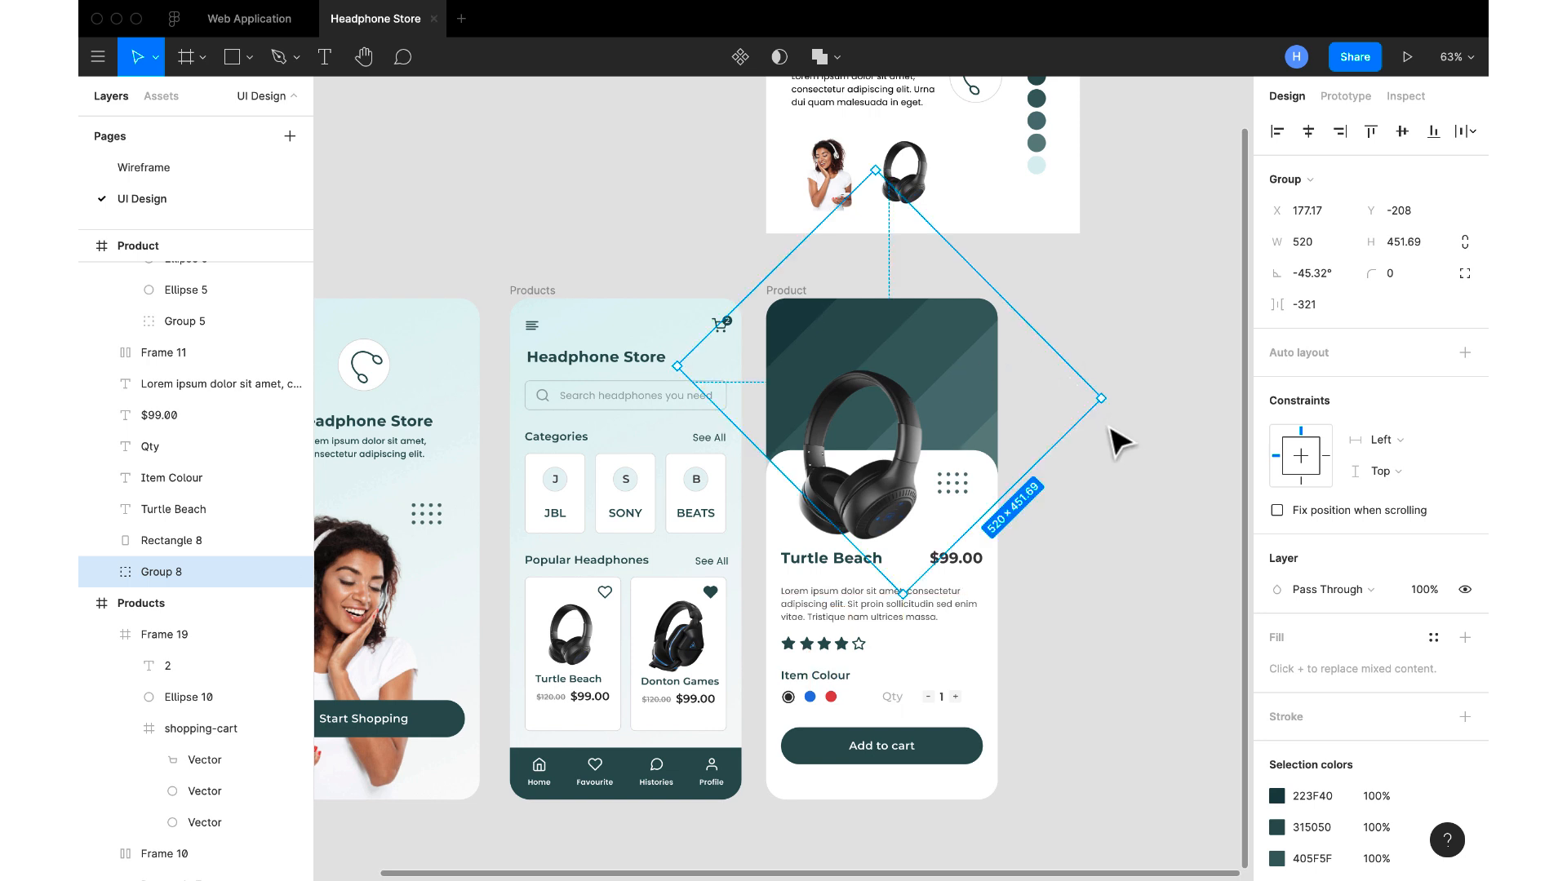
drag(775, 464, 762, 481)
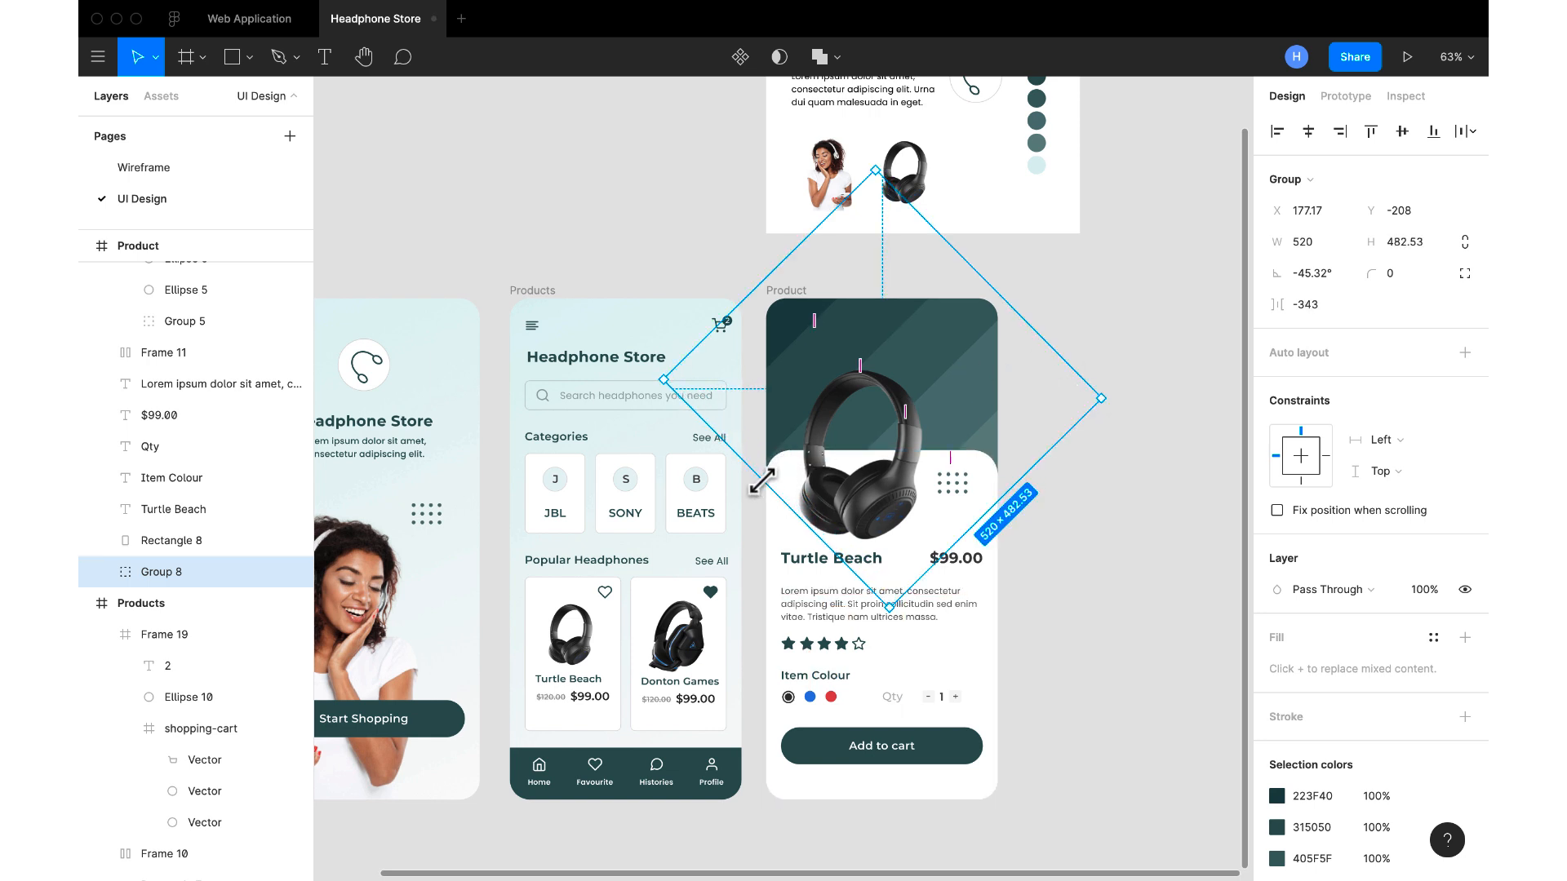
Lock the rotated stripe group behind the Product screen's content
click(274, 573)
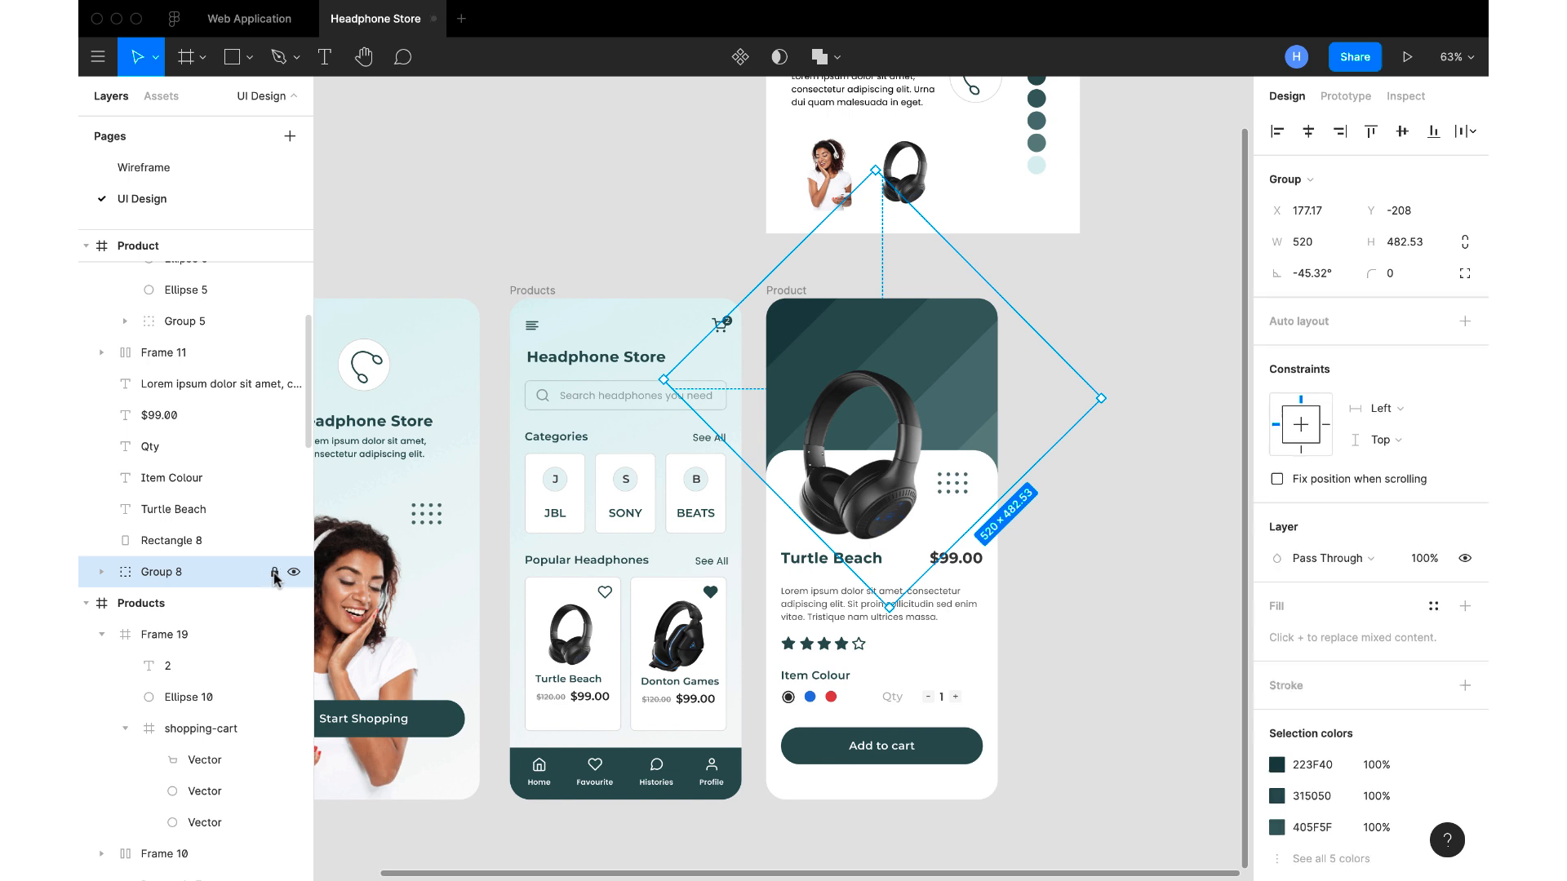
click(1073, 623)
scroll(1074, 623, down, 3)
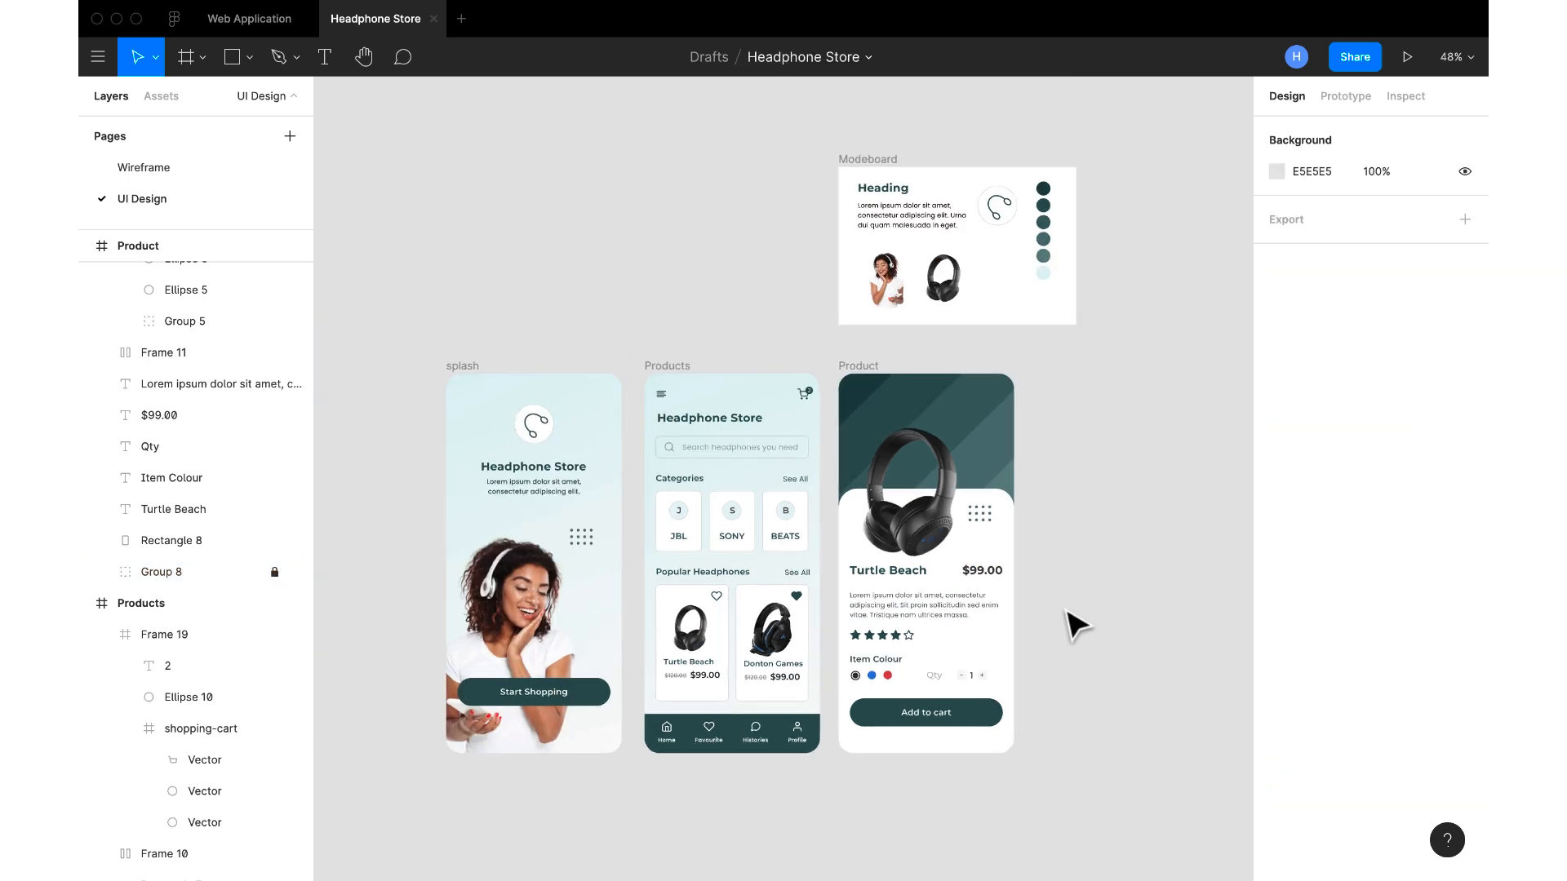
scroll(1073, 622, up, 2)
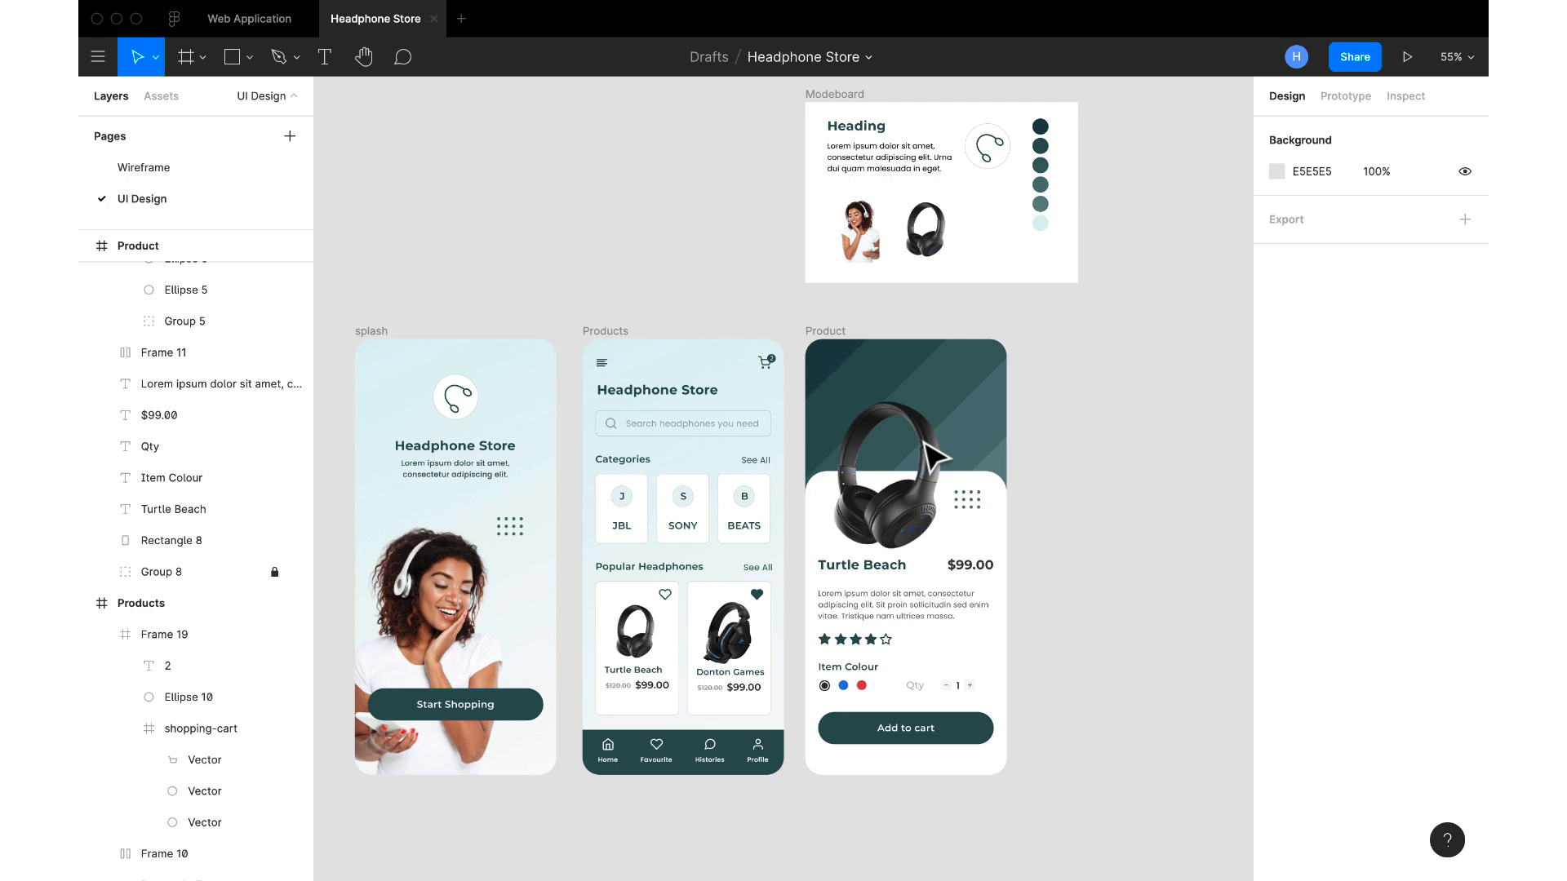
Unlock the Product screen's headphone image and nudge it down to Y 58
scroll(278, 514, up, 3)
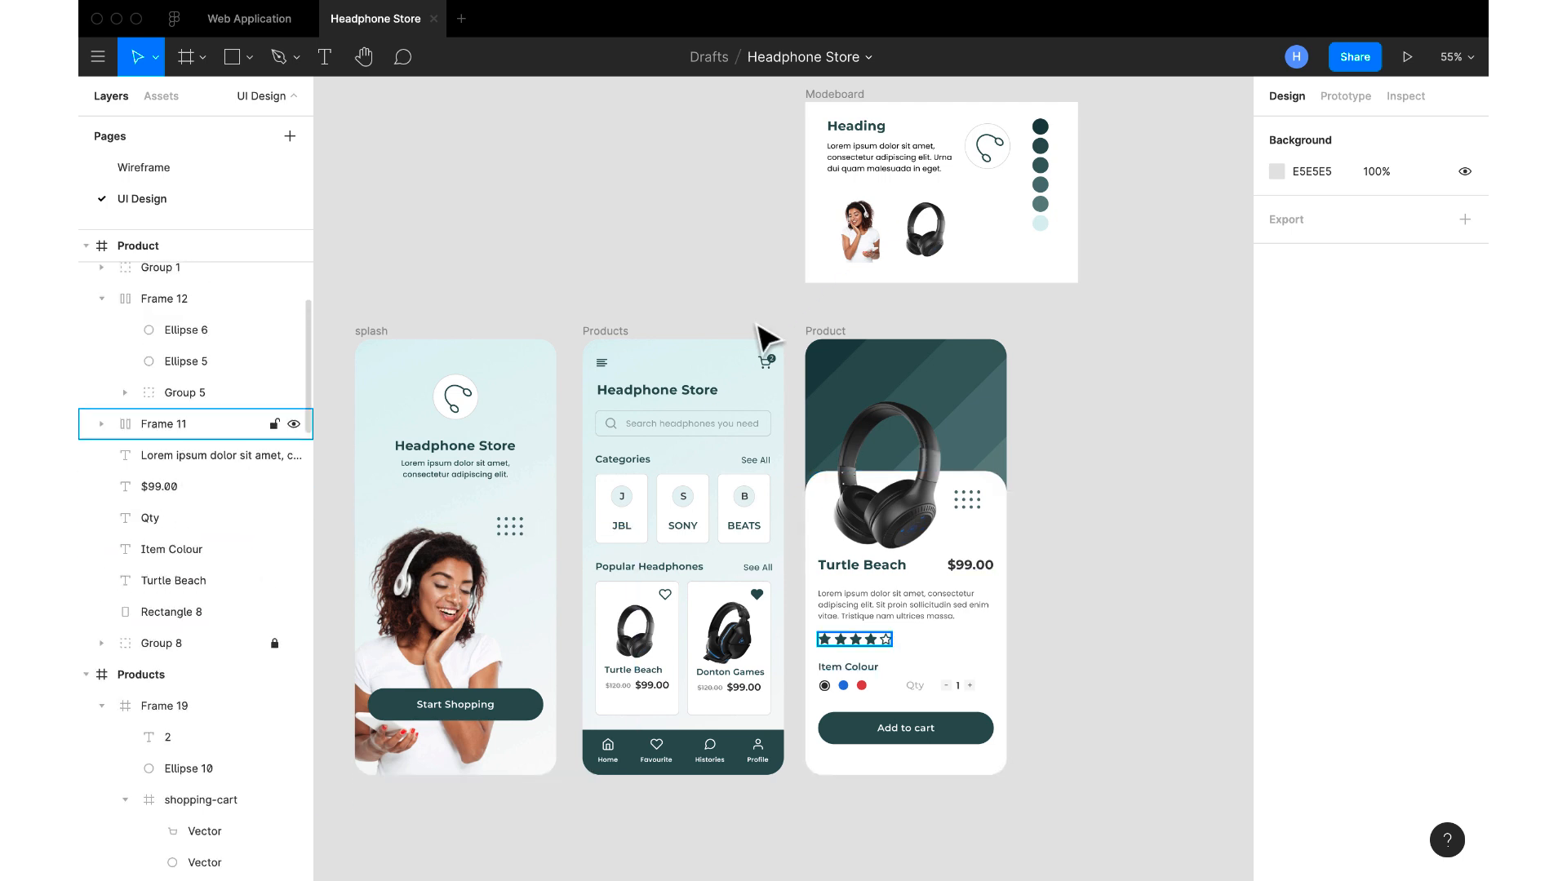
click(828, 343)
scroll(193, 451, up, 3)
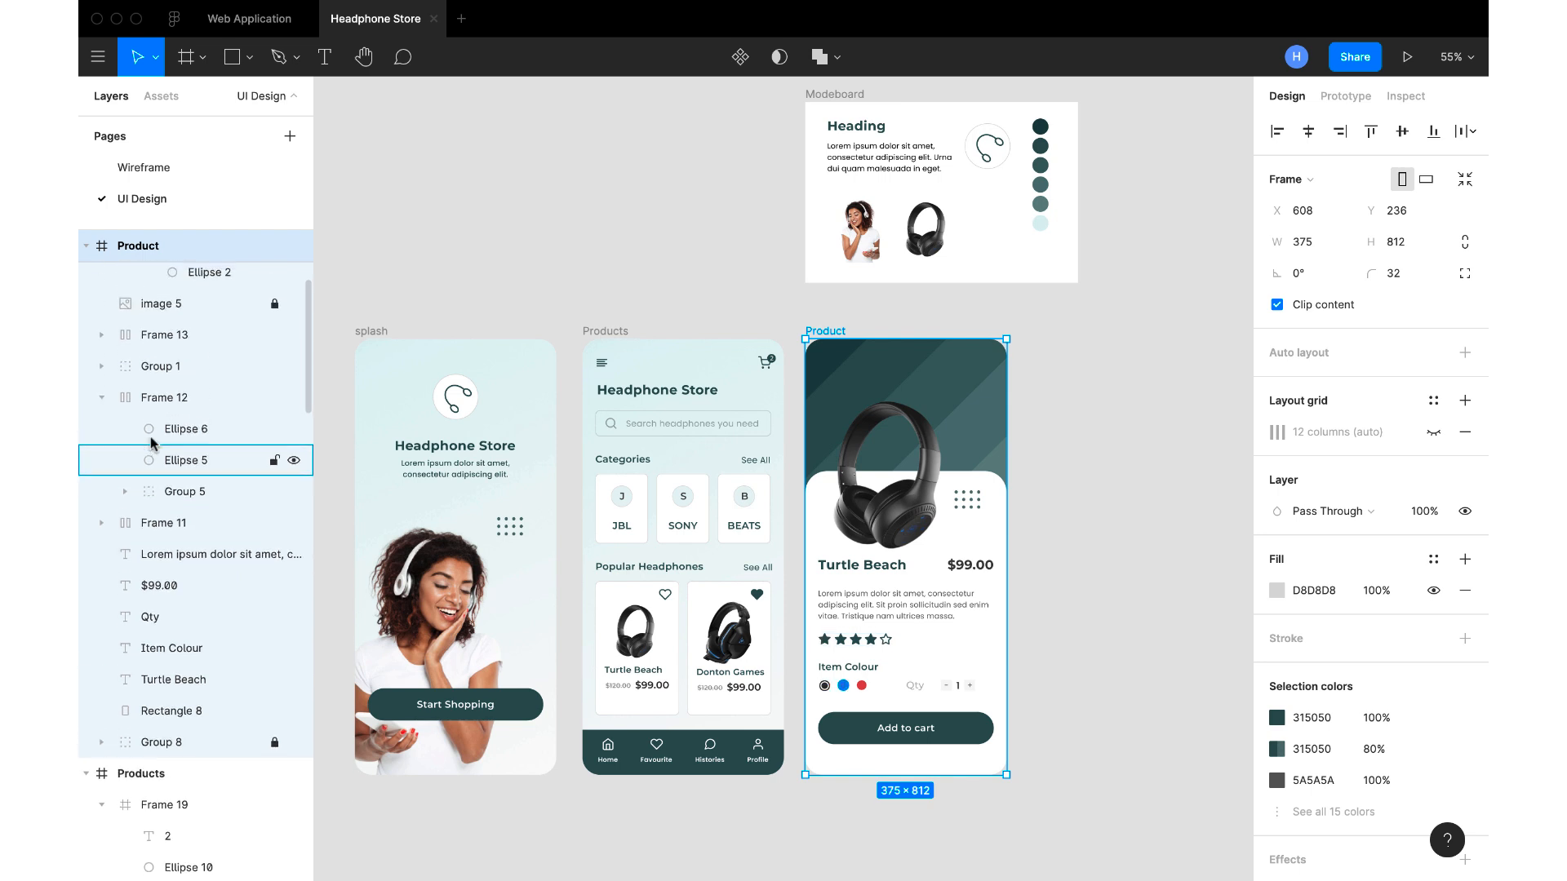
scroll(152, 443, up, 8)
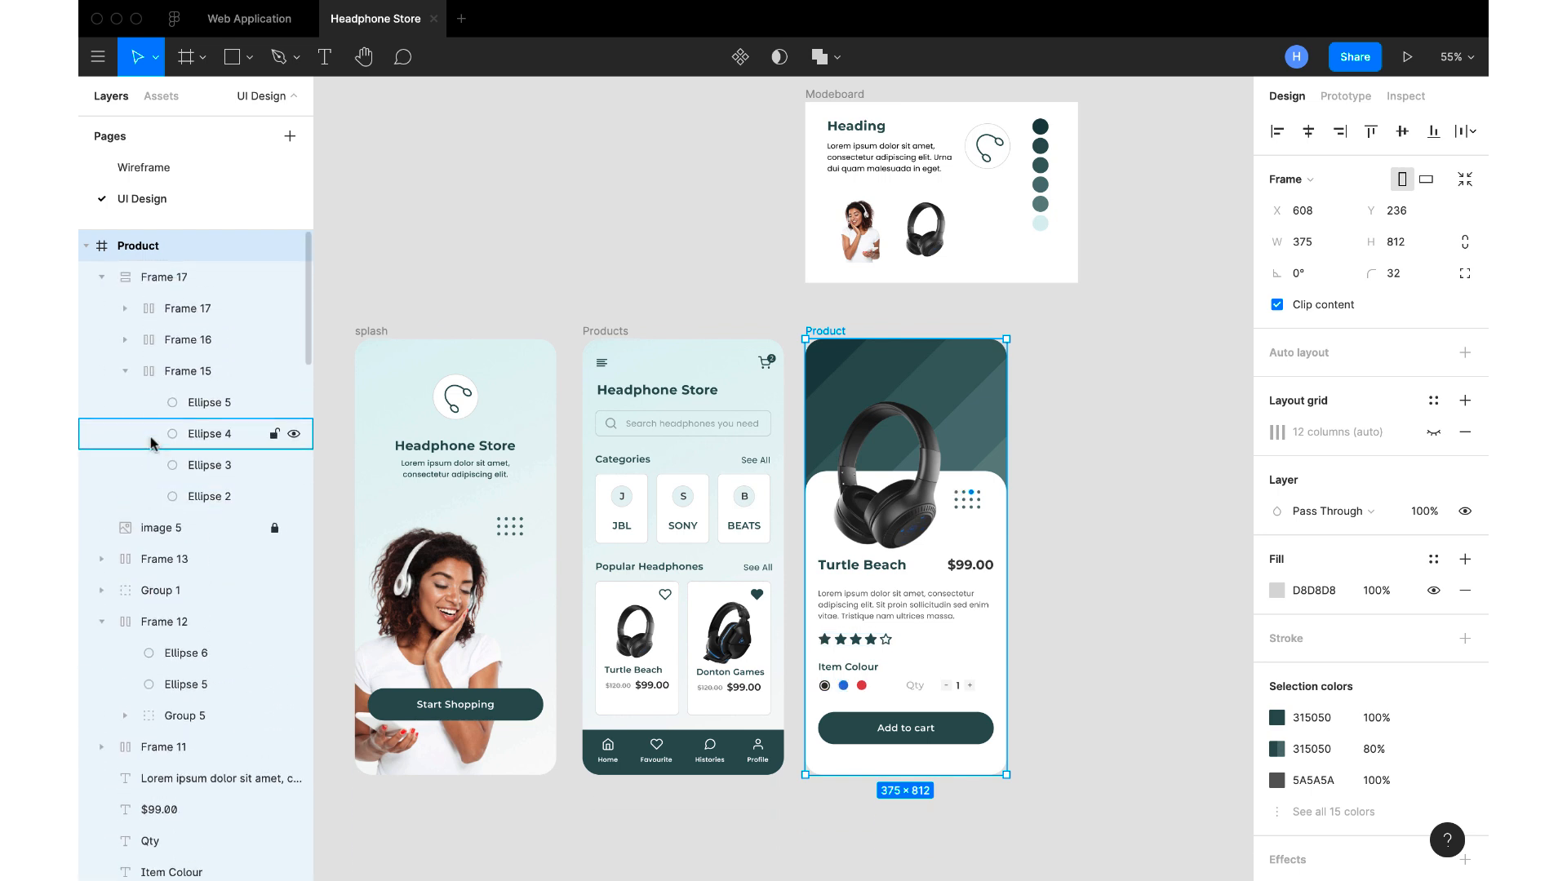
click(279, 529)
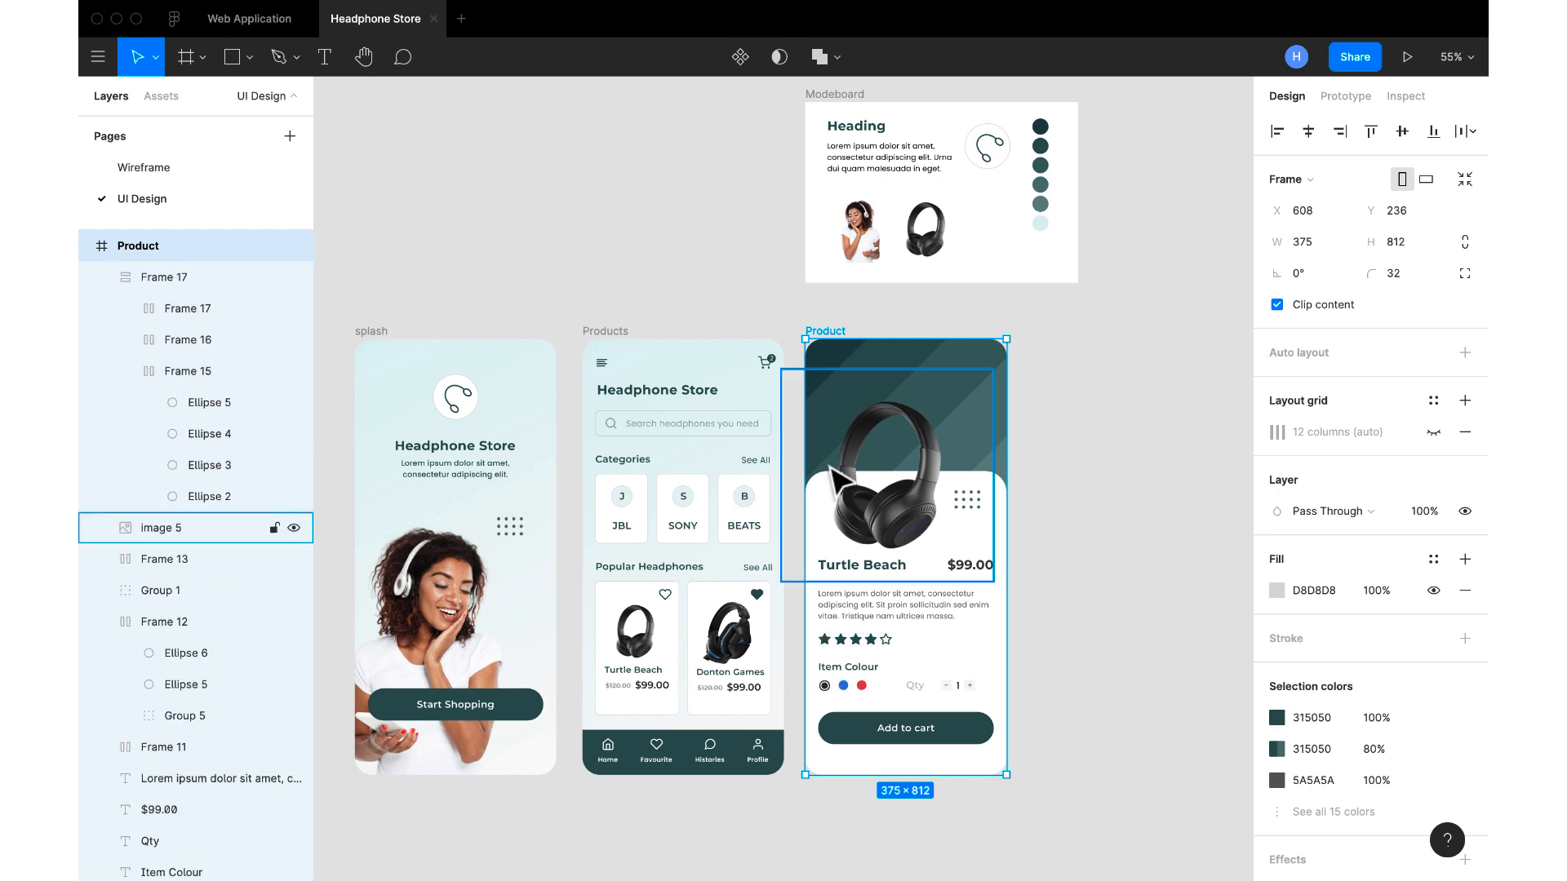
drag(907, 507, 907, 518)
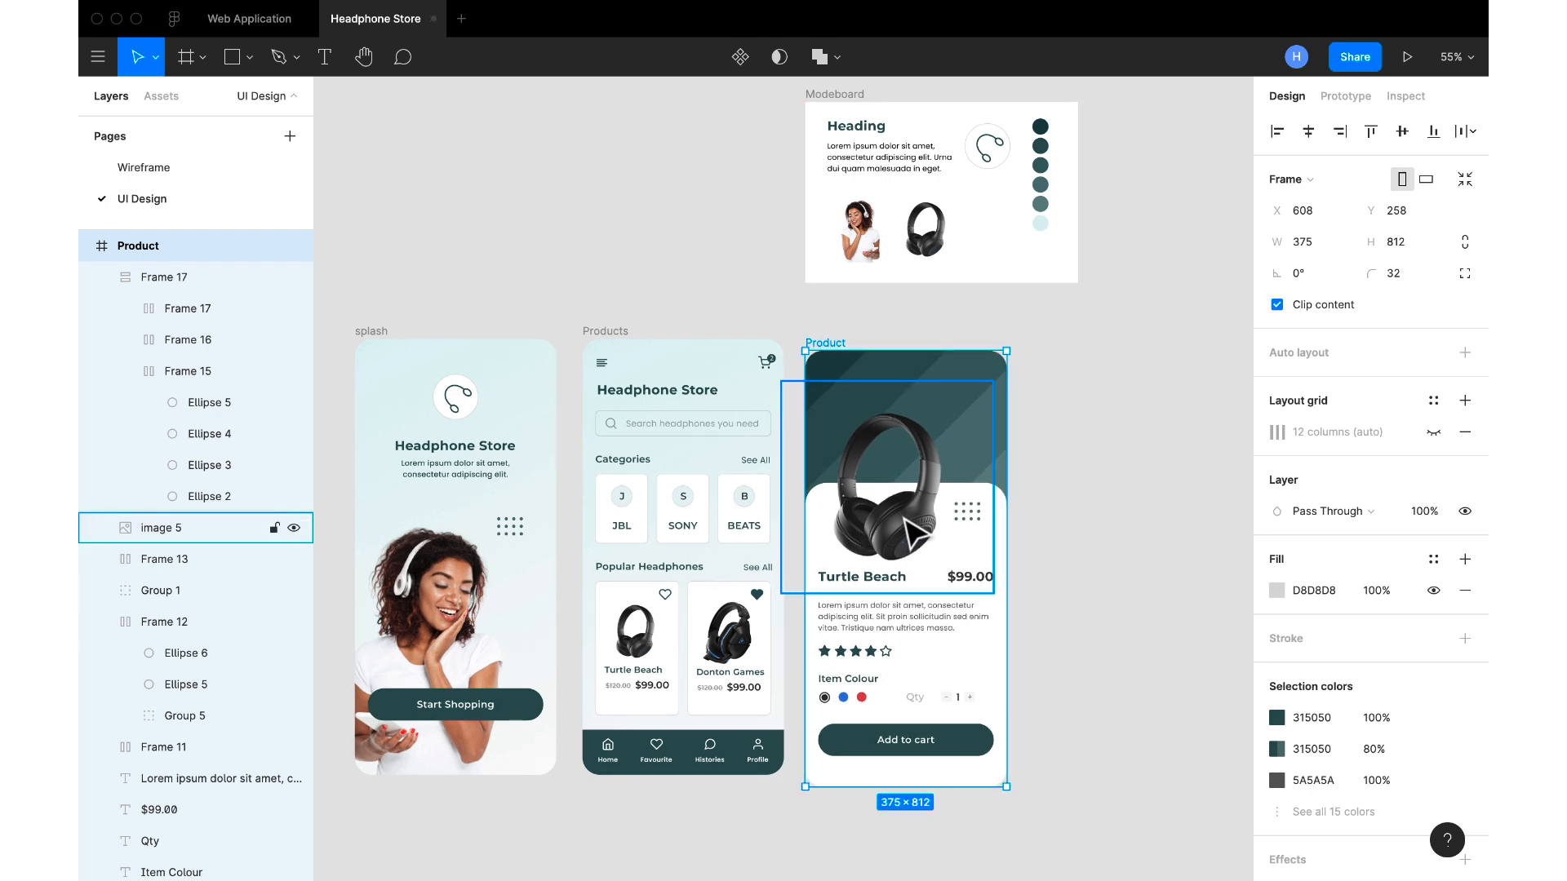
key(ctrl+z)
double_click(913, 534)
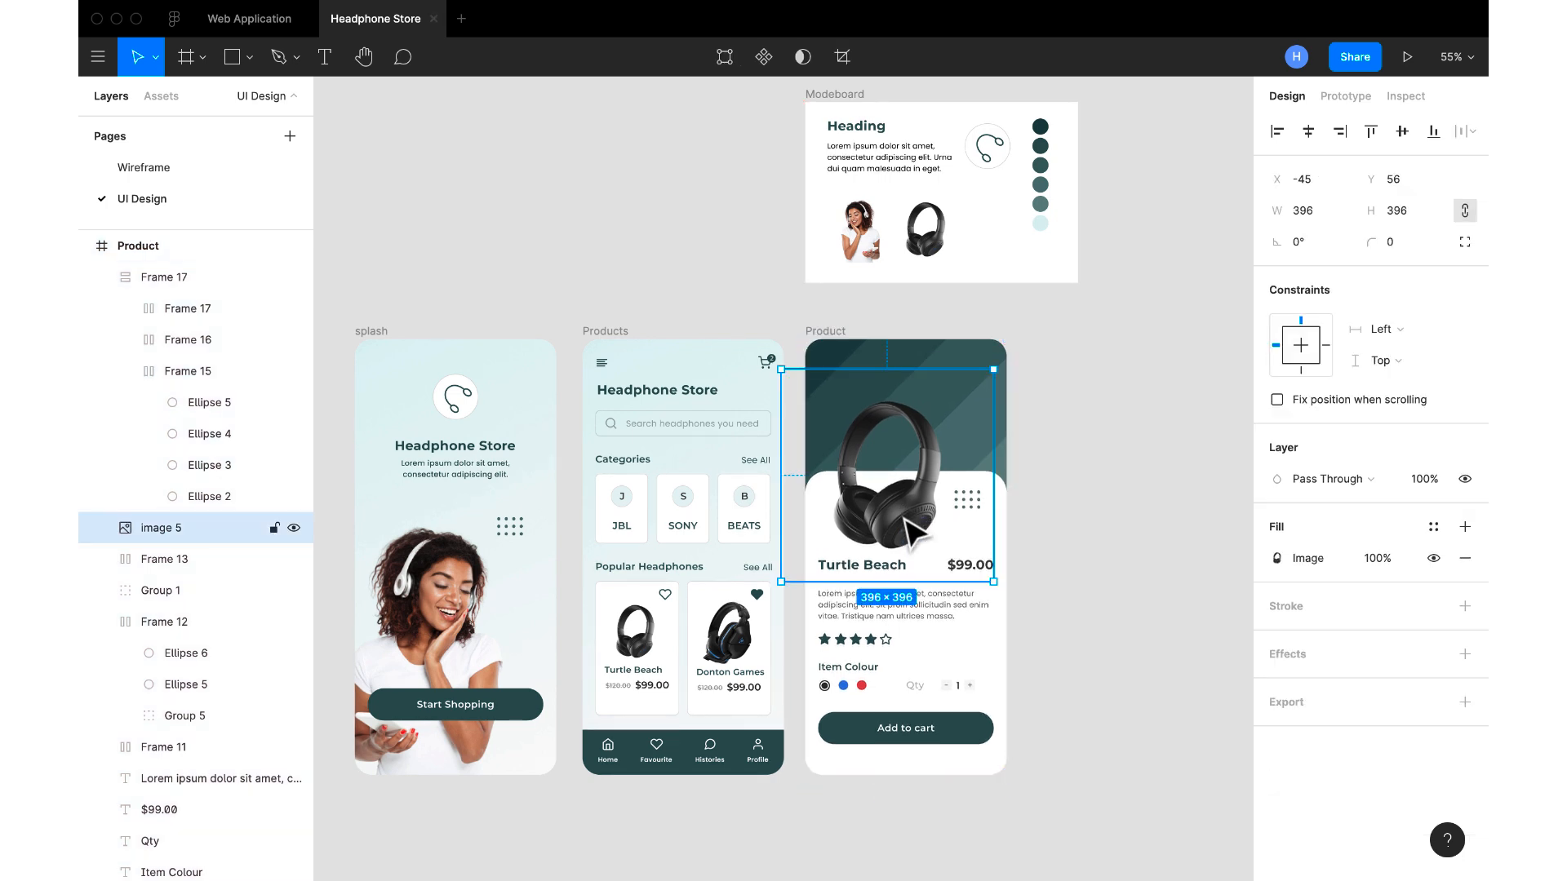
click(1232, 412)
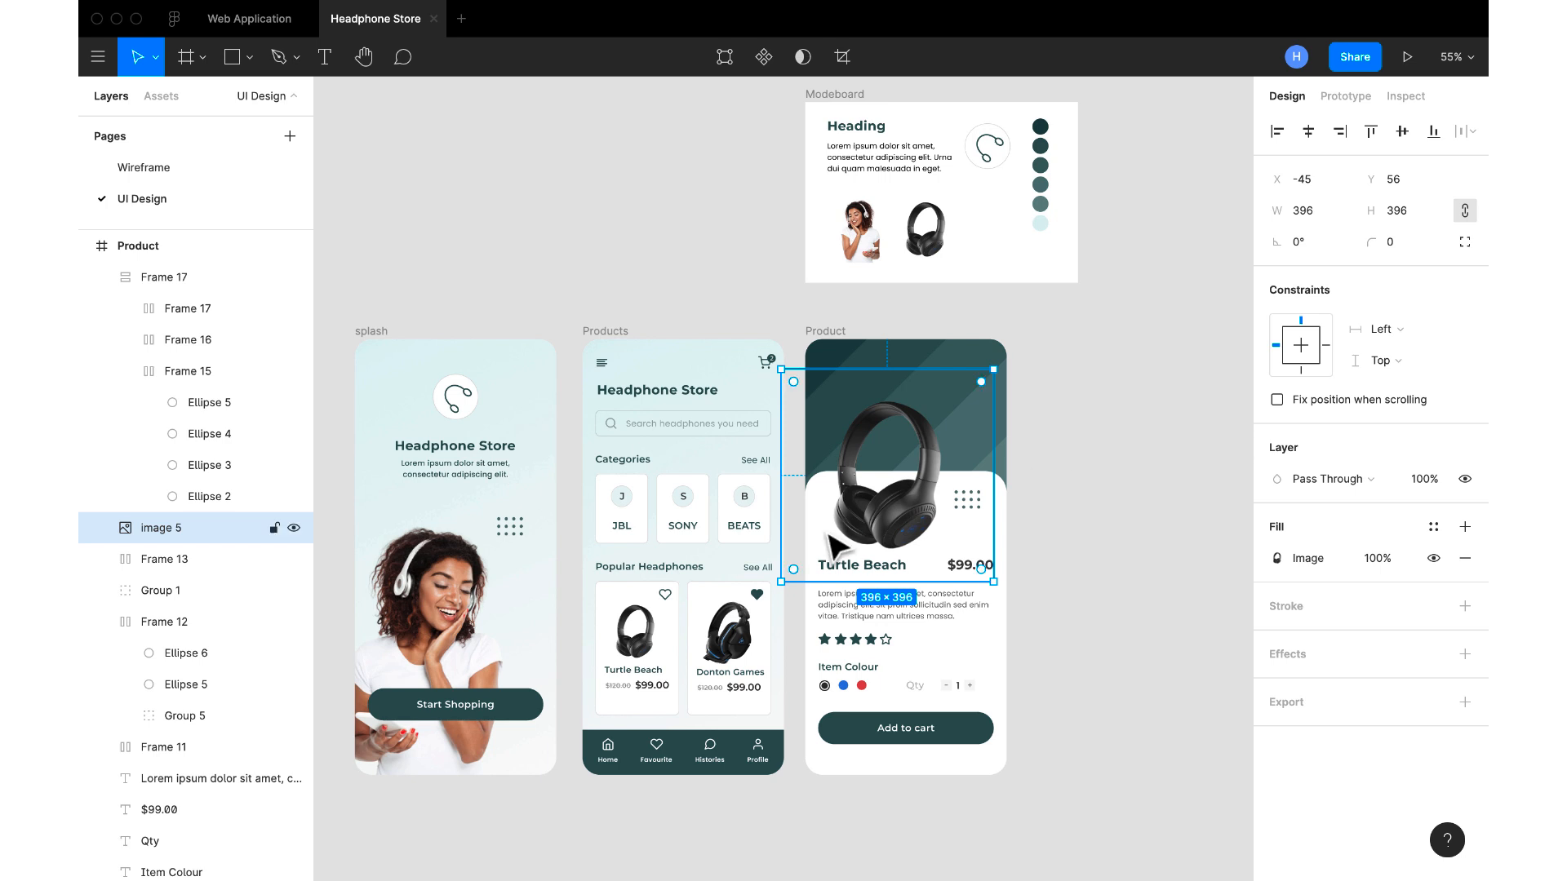
drag(883, 537, 881, 539)
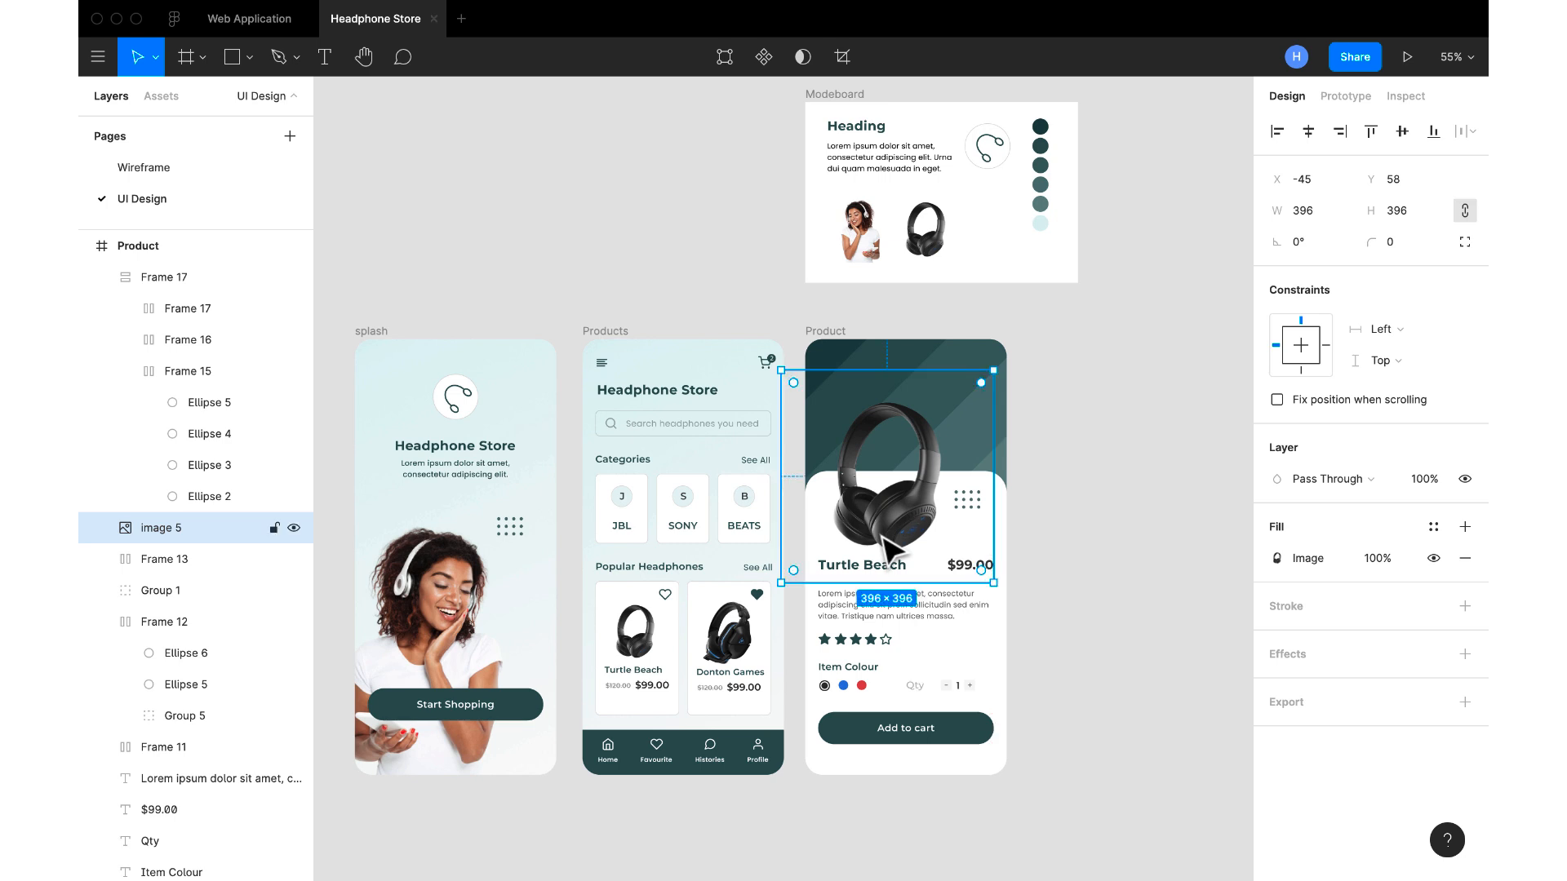
click(971, 506)
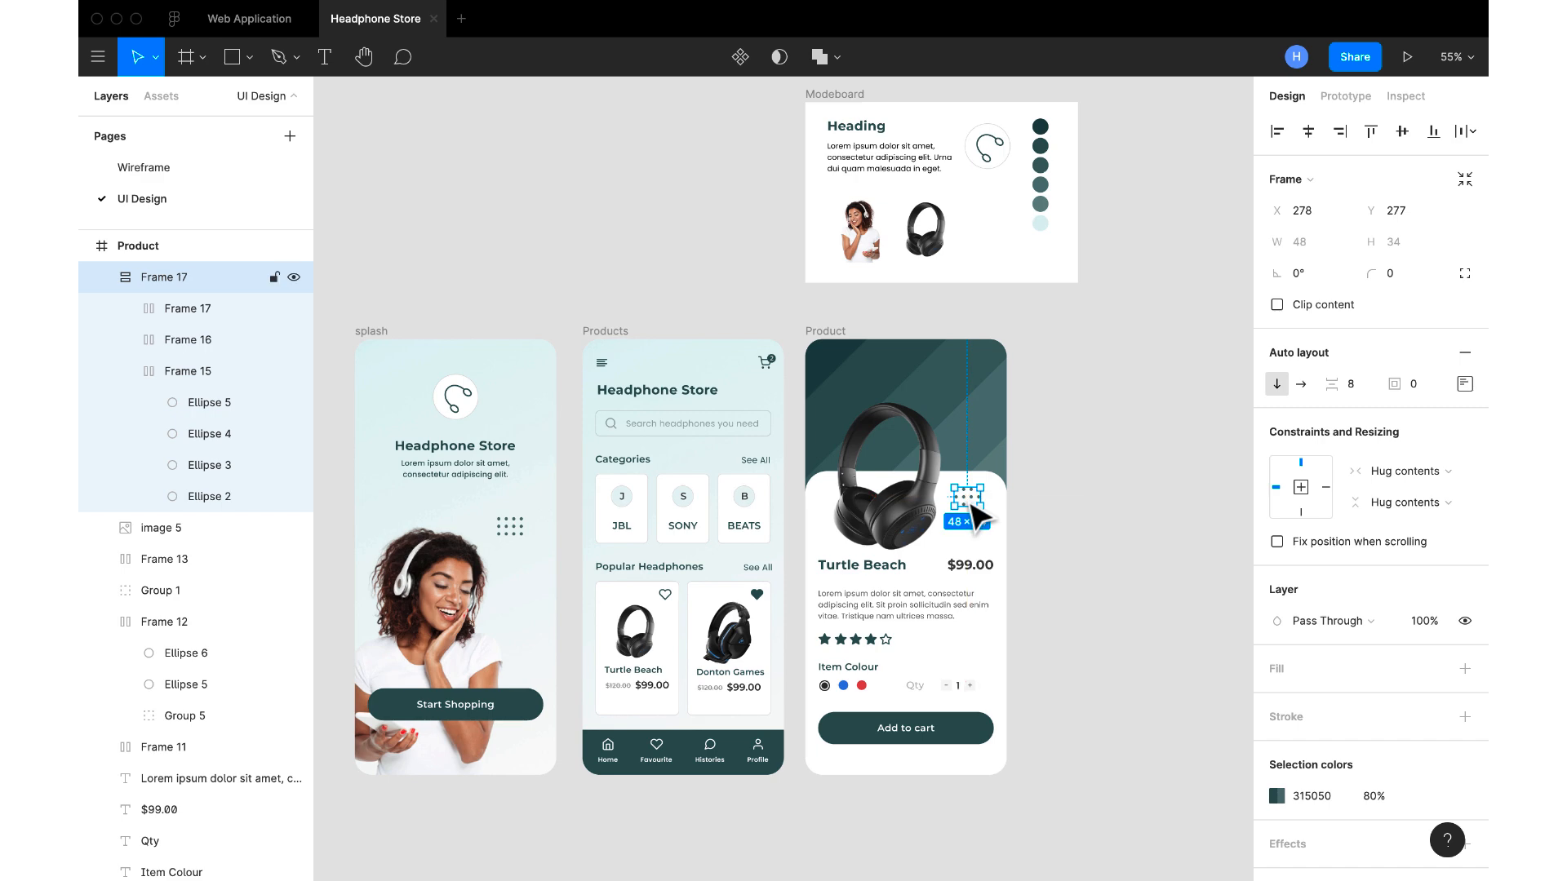
click(1059, 513)
scroll(1067, 522, up, 3)
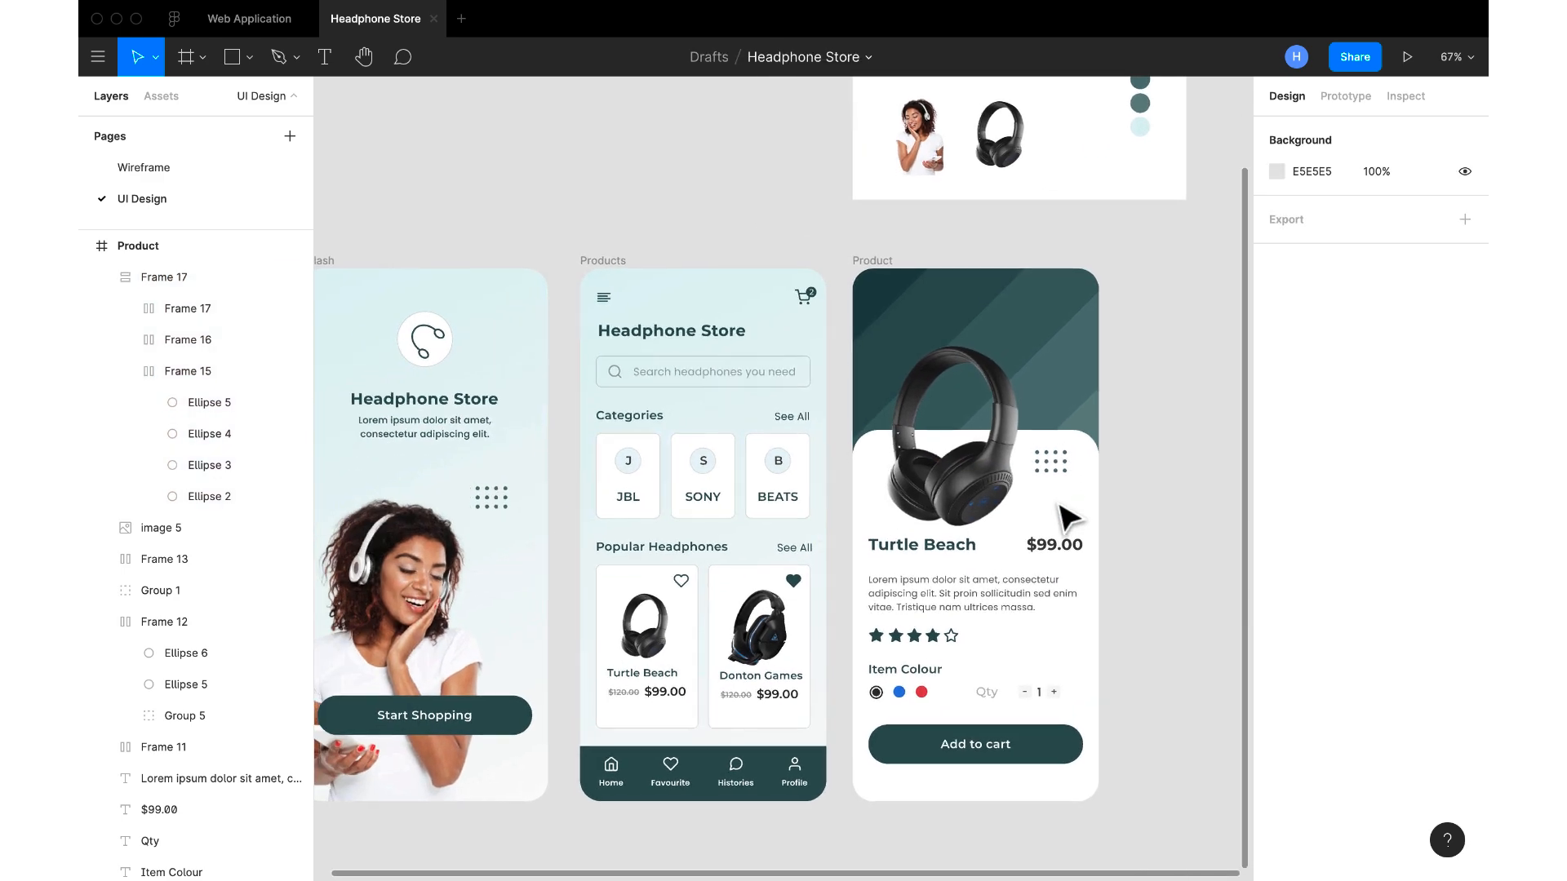
scroll(1067, 518, right, 3)
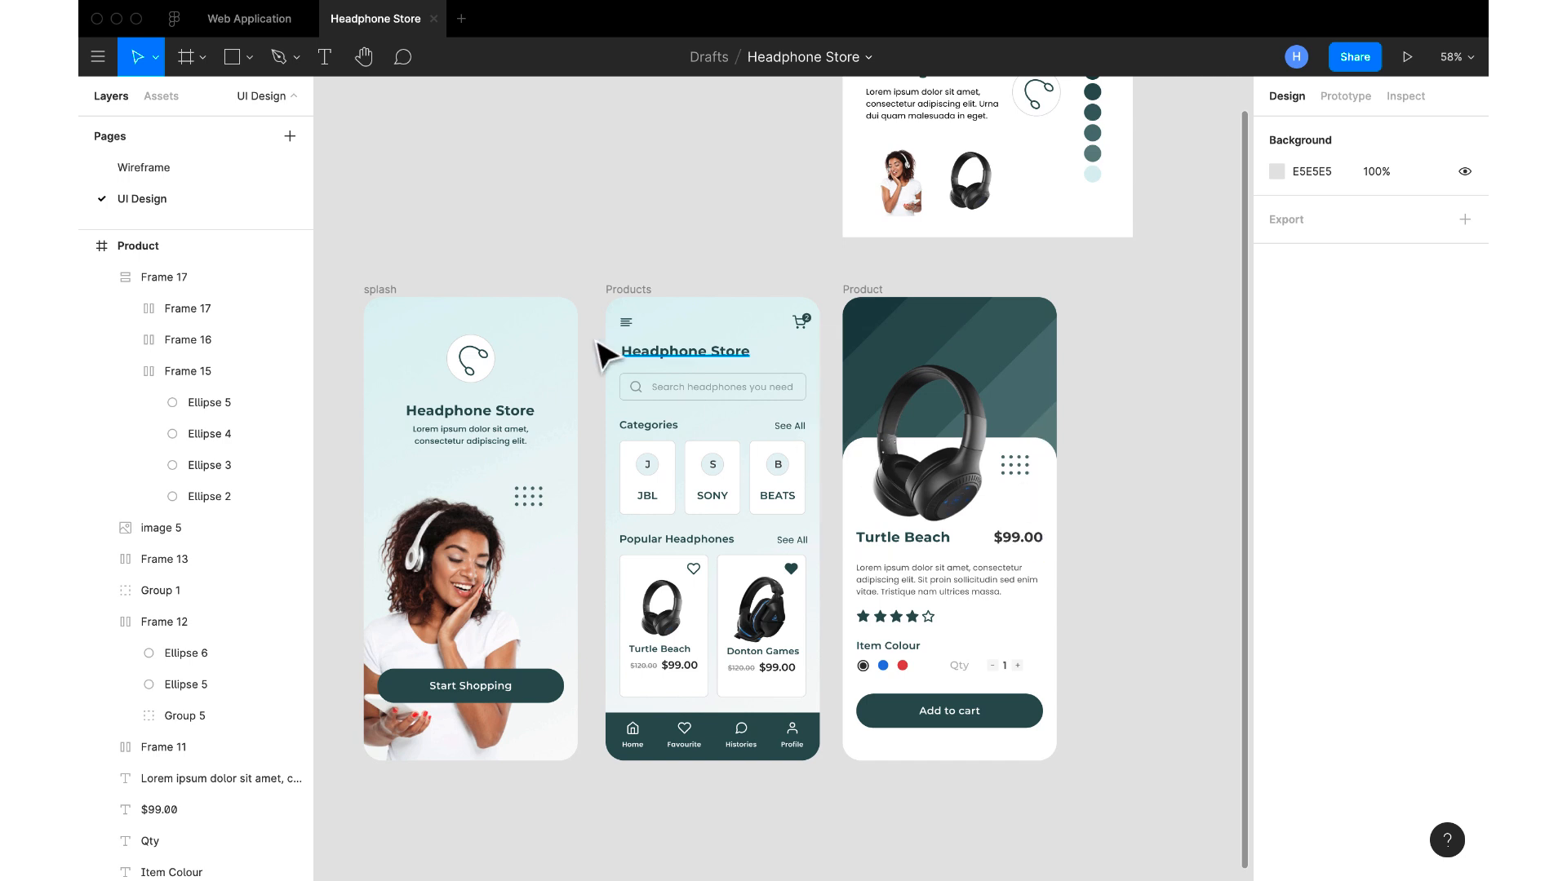
Insert the chevron-left icon with the Feather Icons plugin, then close the plugin
click(855, 298)
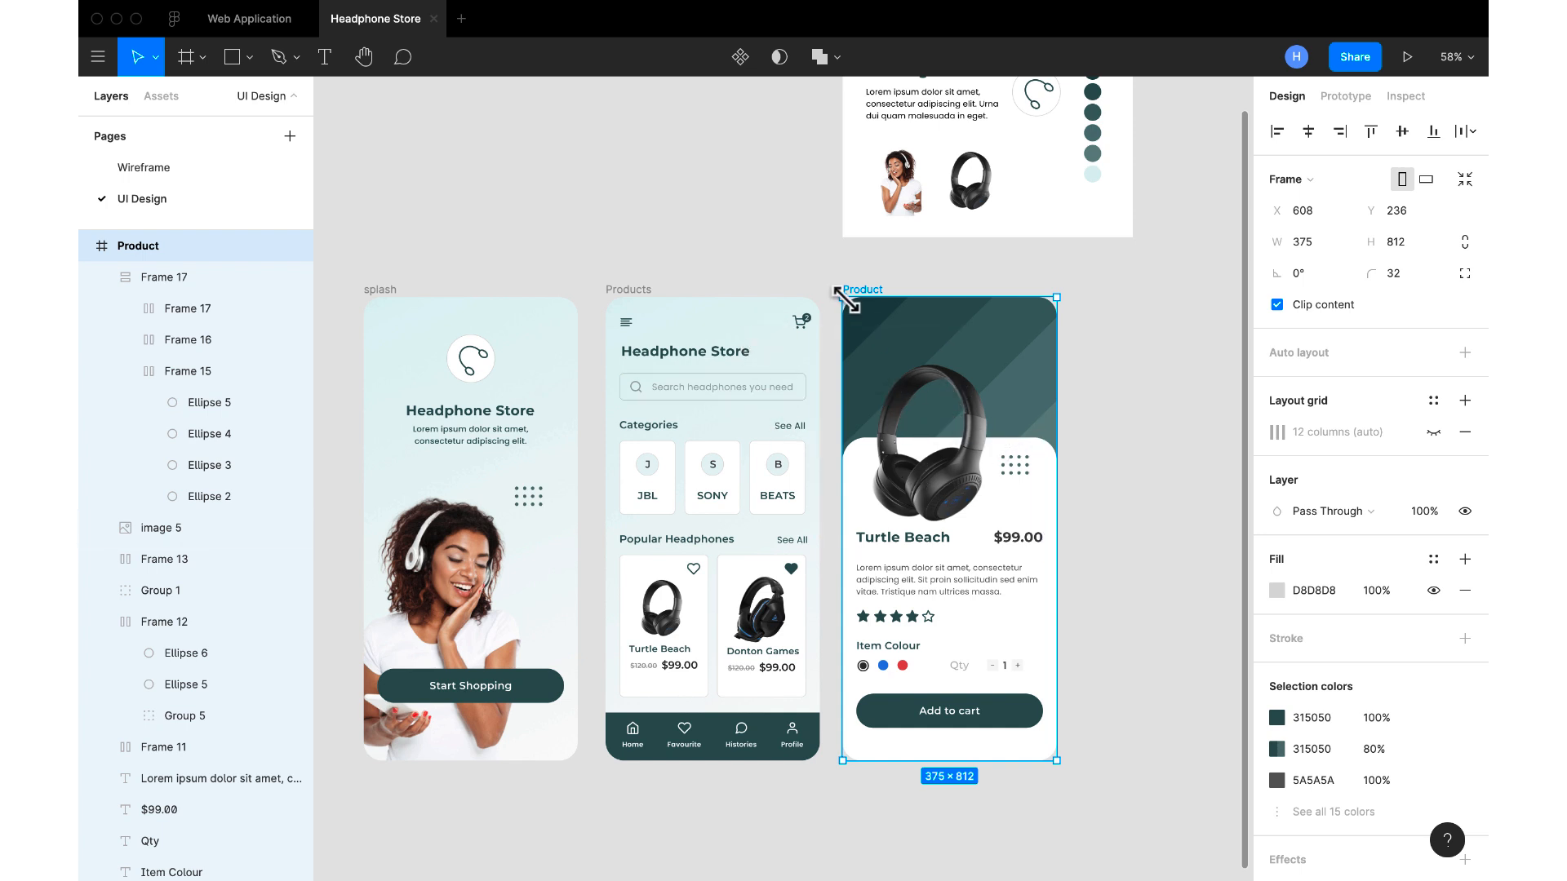
right_click(1122, 372)
mouse_move(1159, 430)
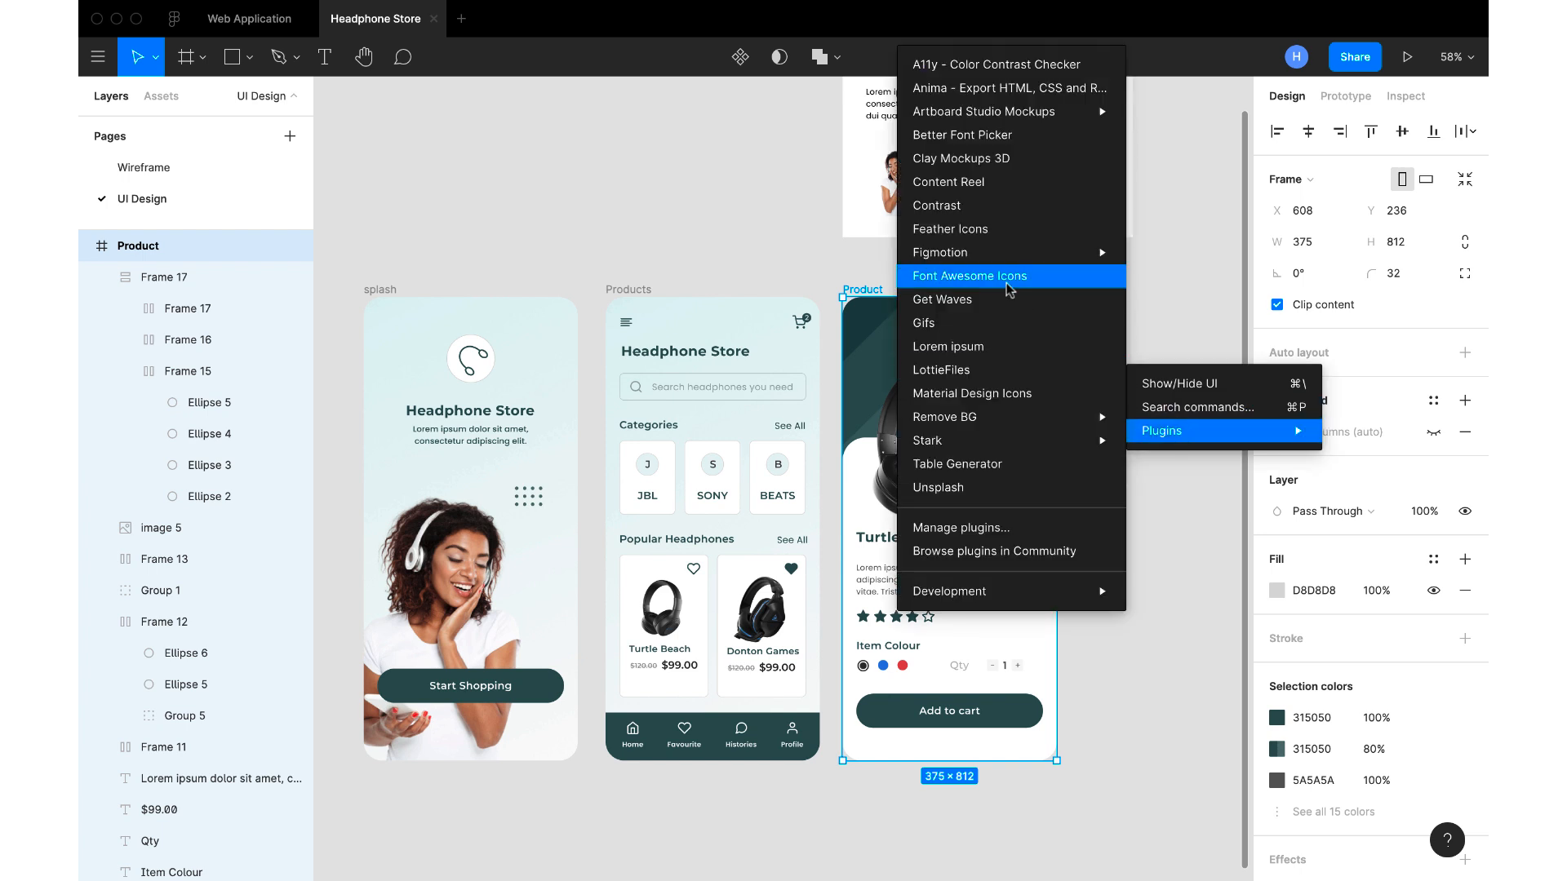
click(1000, 237)
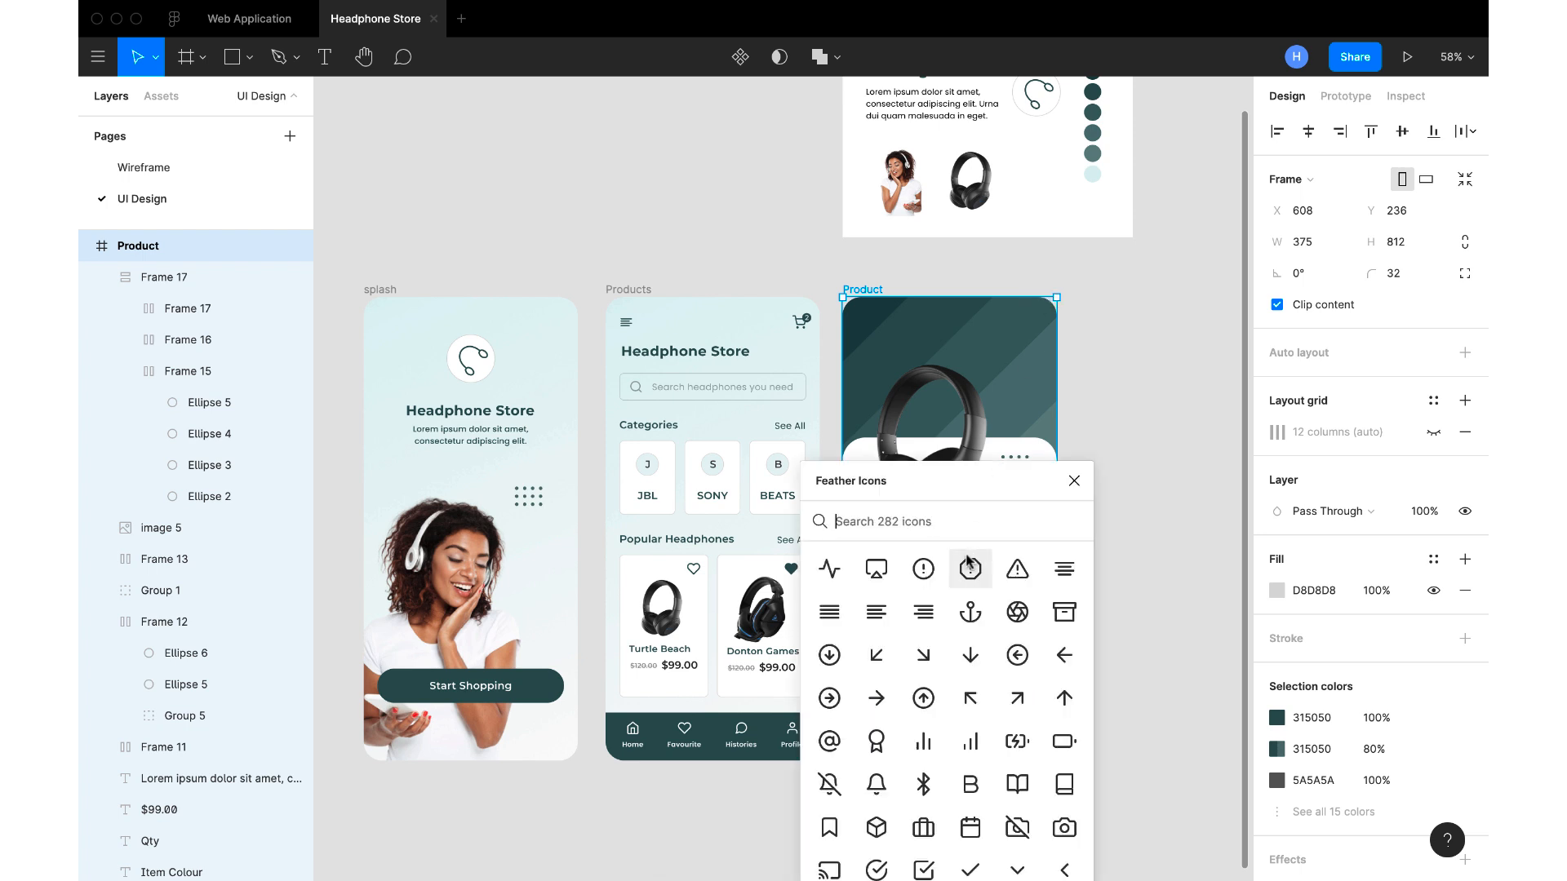
drag(959, 487, 964, 383)
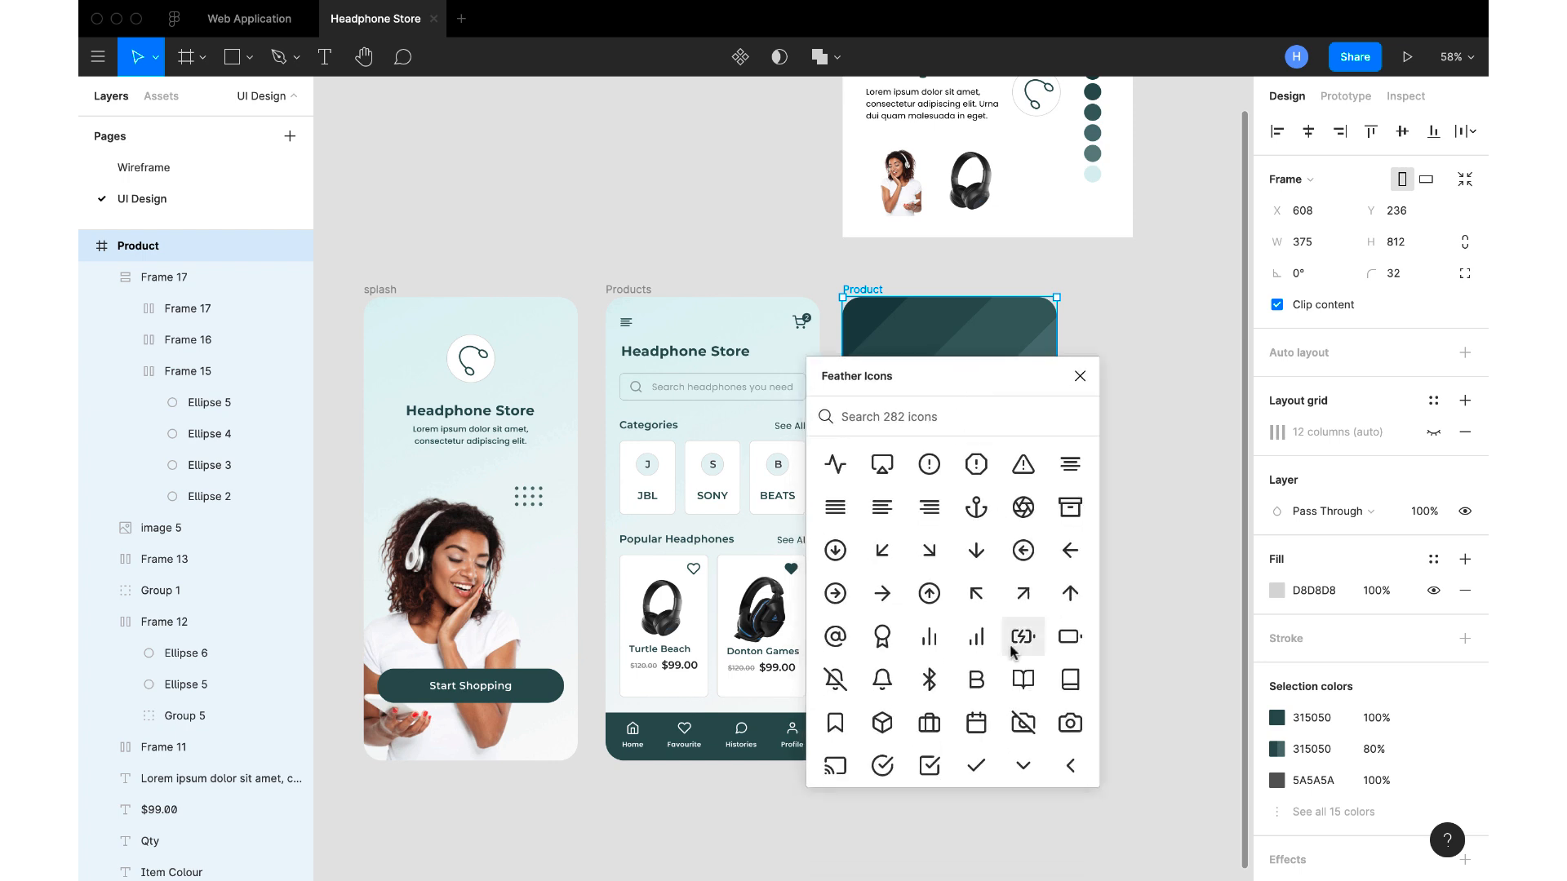
scroll(1014, 747, down, 1)
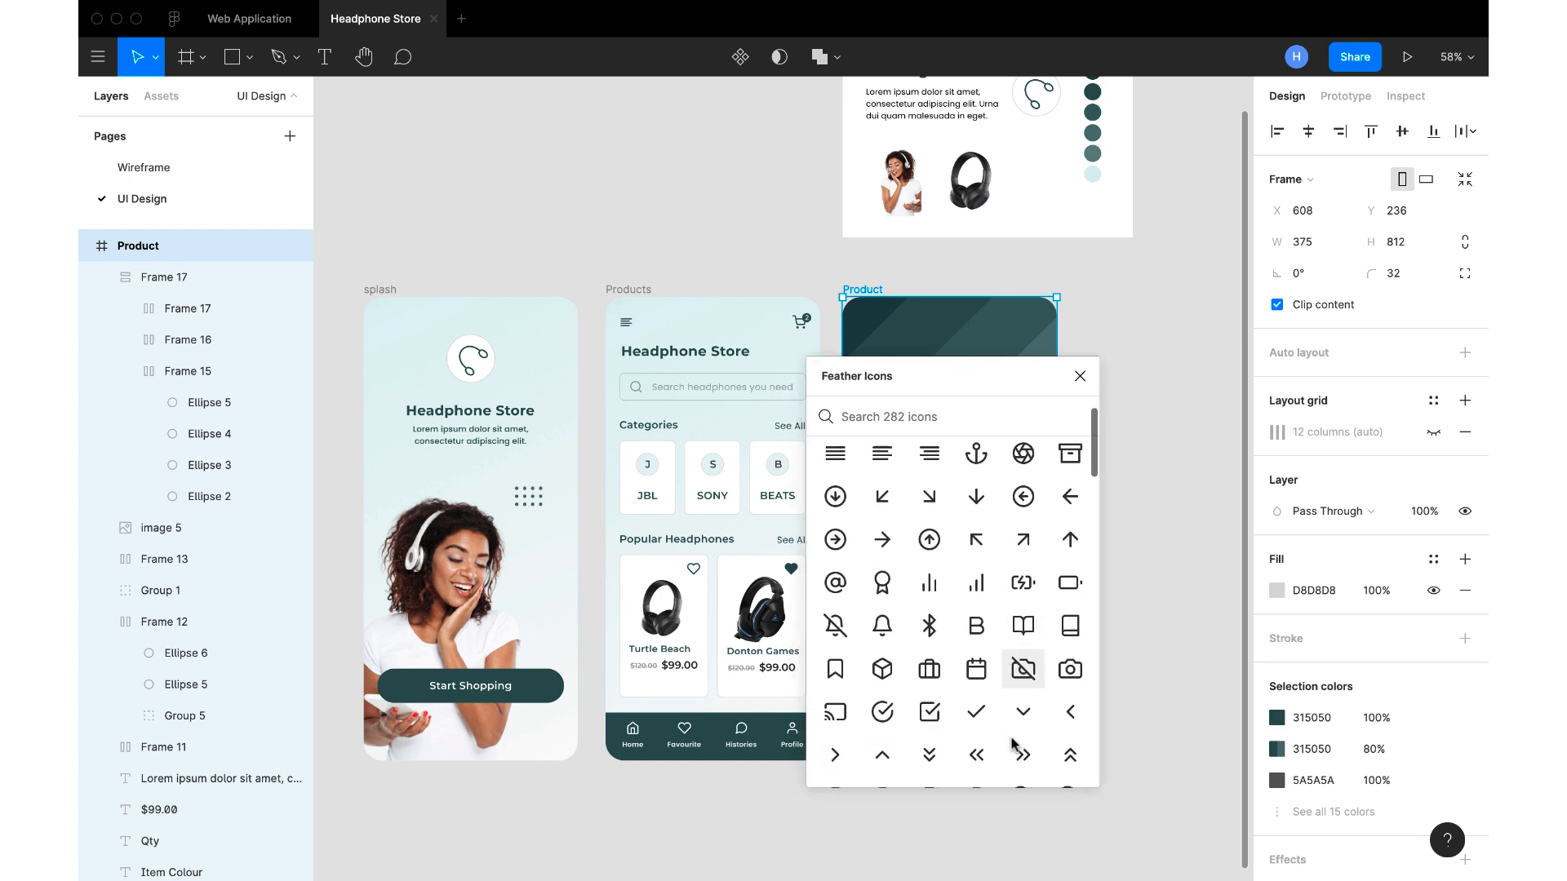
click(1065, 717)
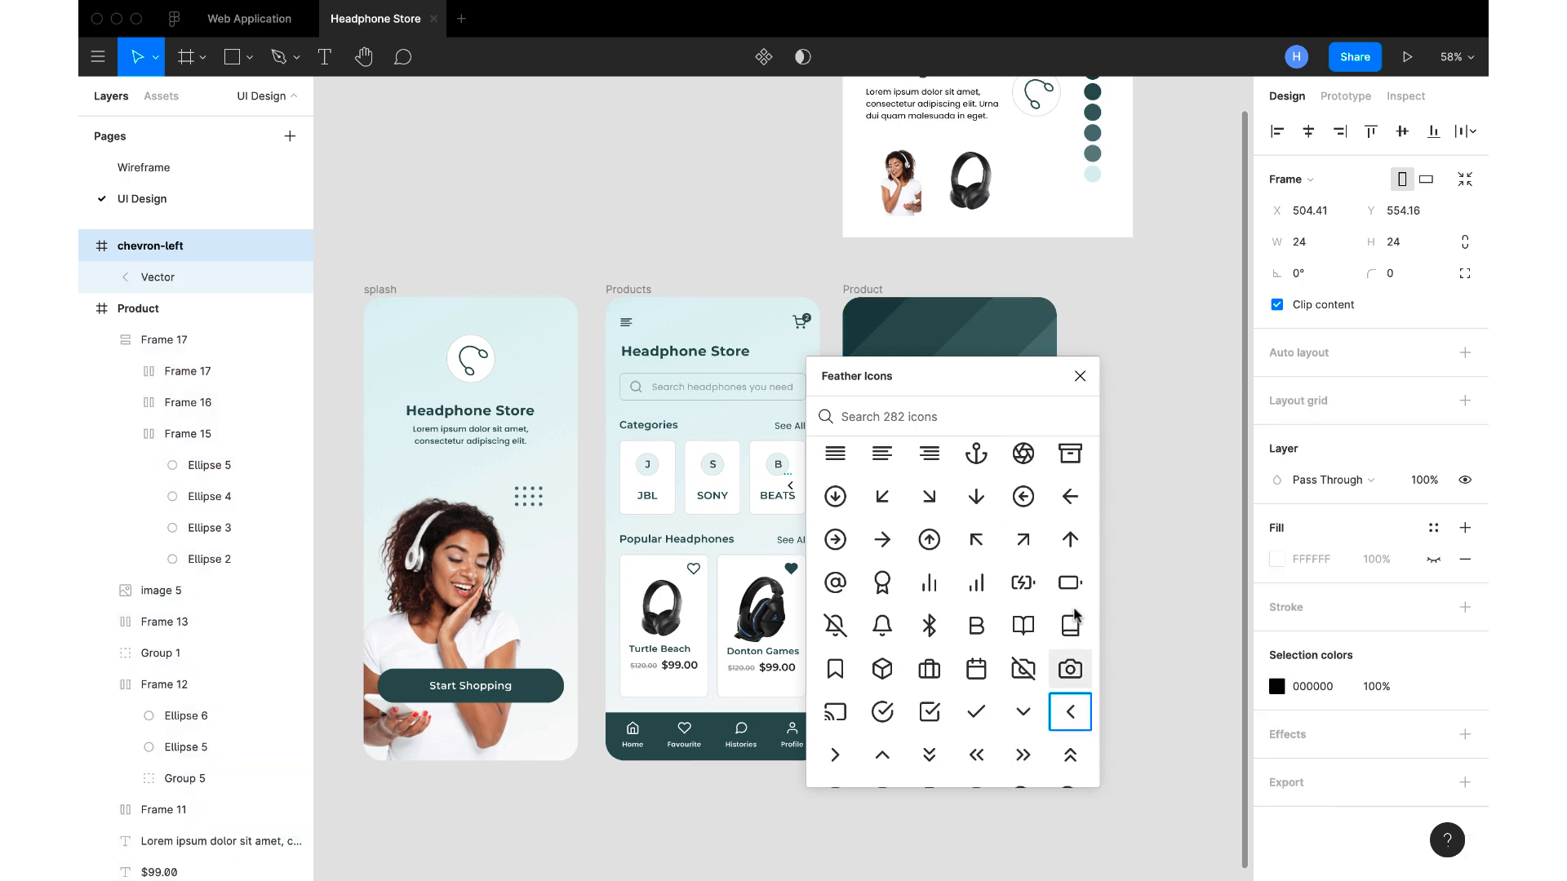
click(1079, 375)
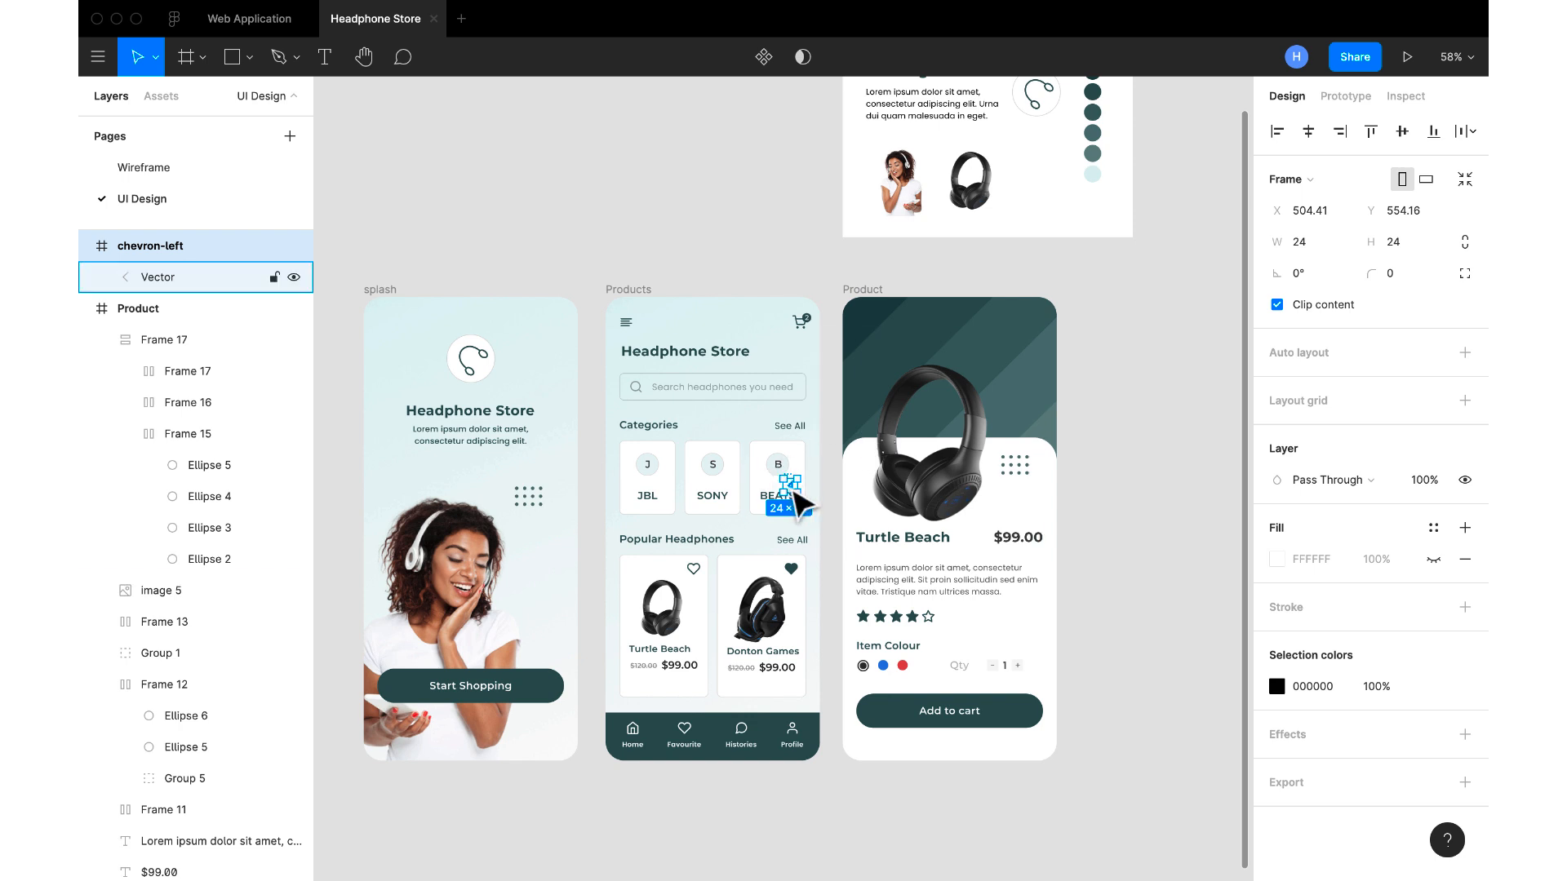
Cut the chevron-left icon from the canvas and paste it into the Product frame
key(Delete)
click(862, 293)
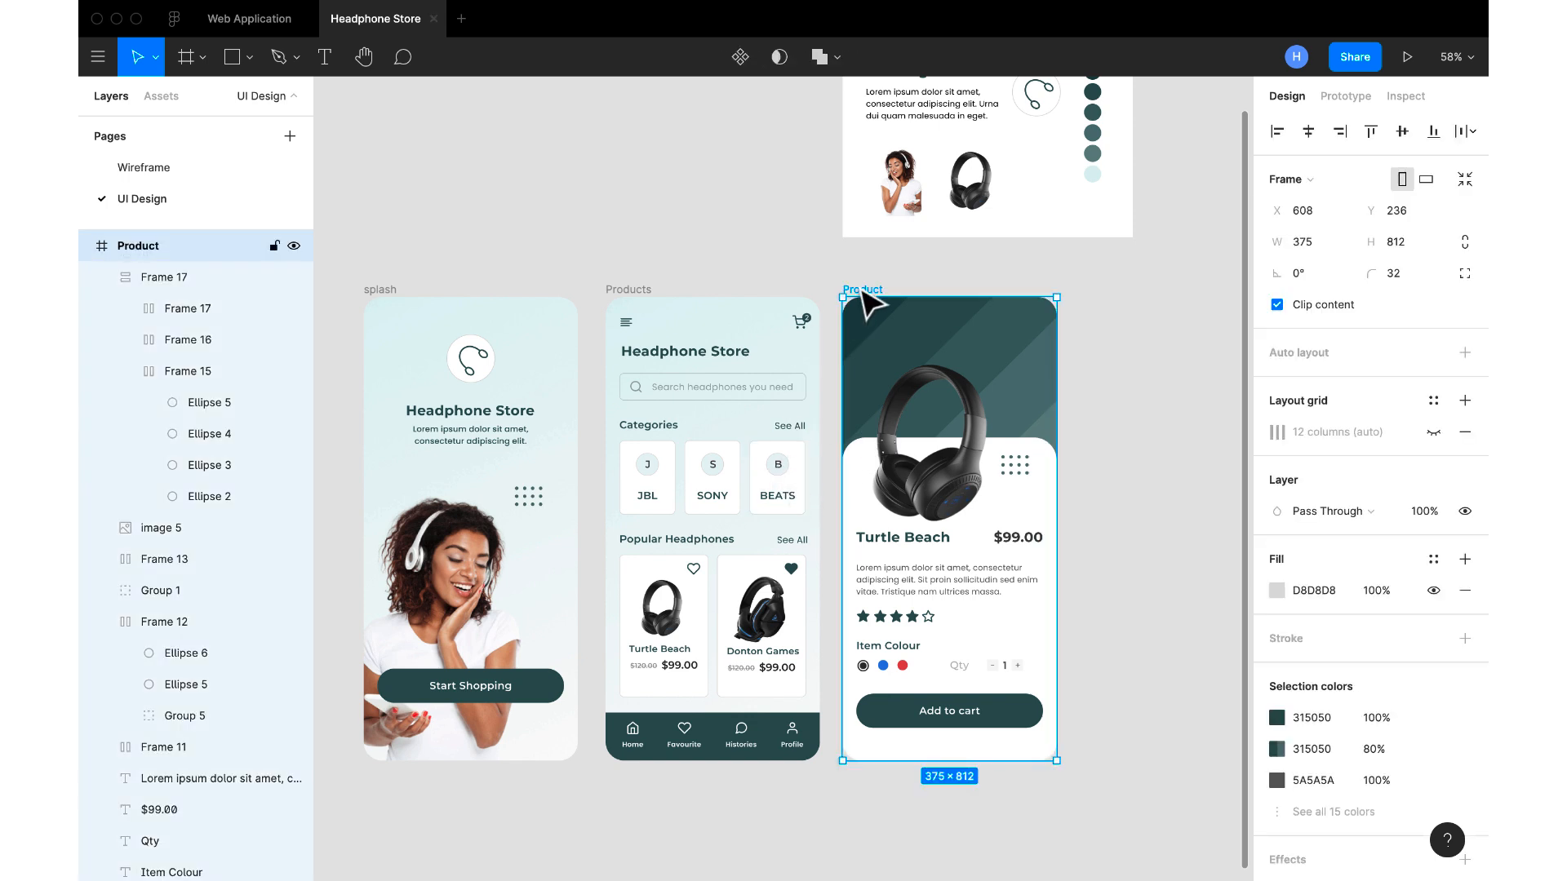
key(super+v)
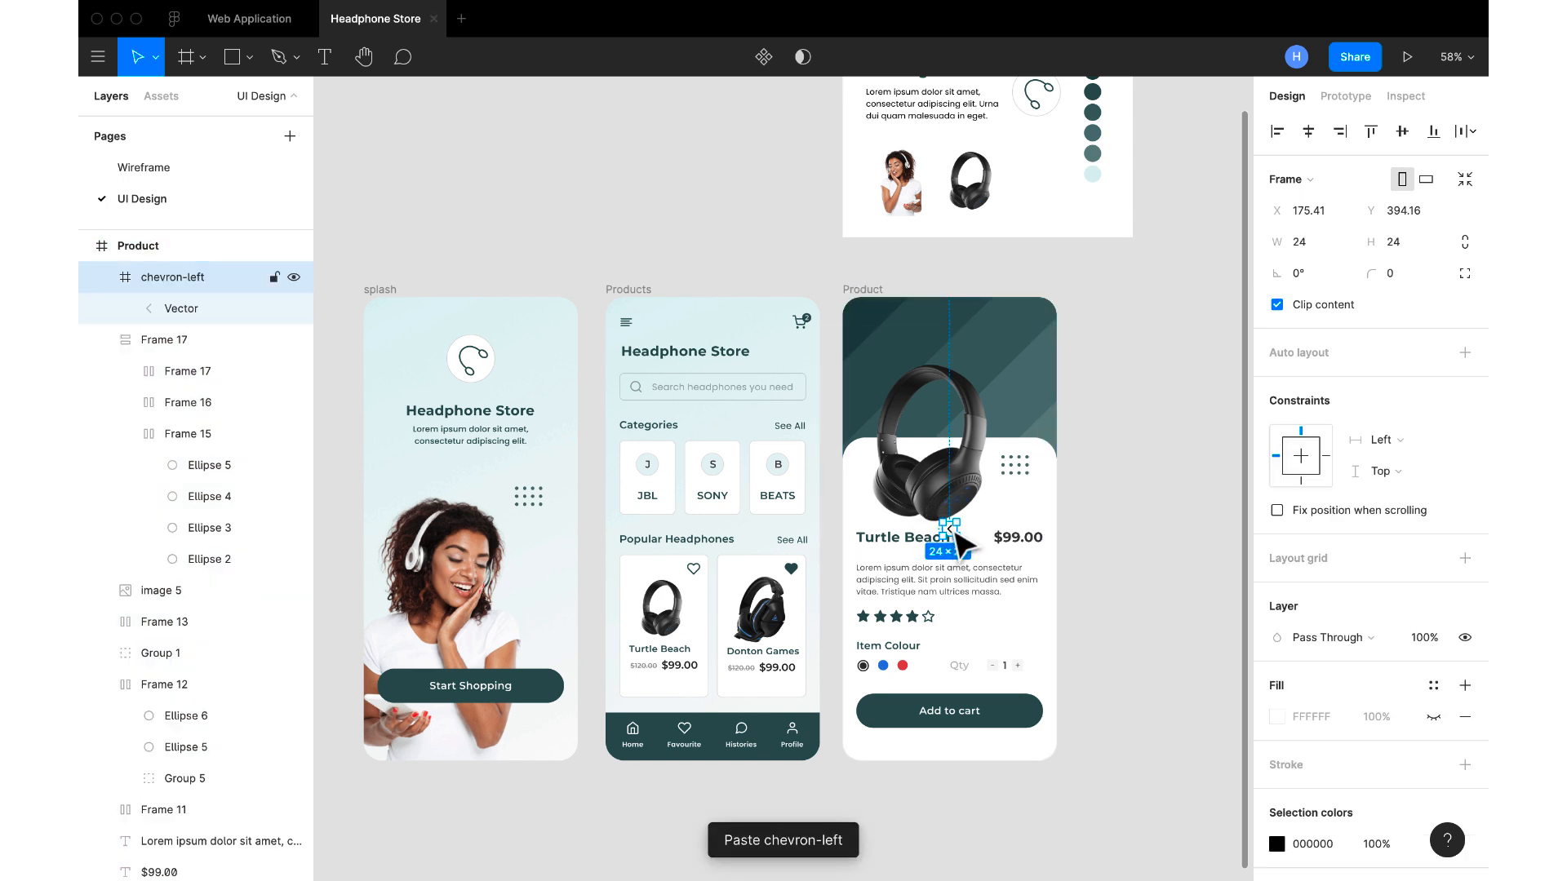
Apply horizontal auto layout to the chevron-left frame with centred alignment and an item spacing of 16
click(102, 279)
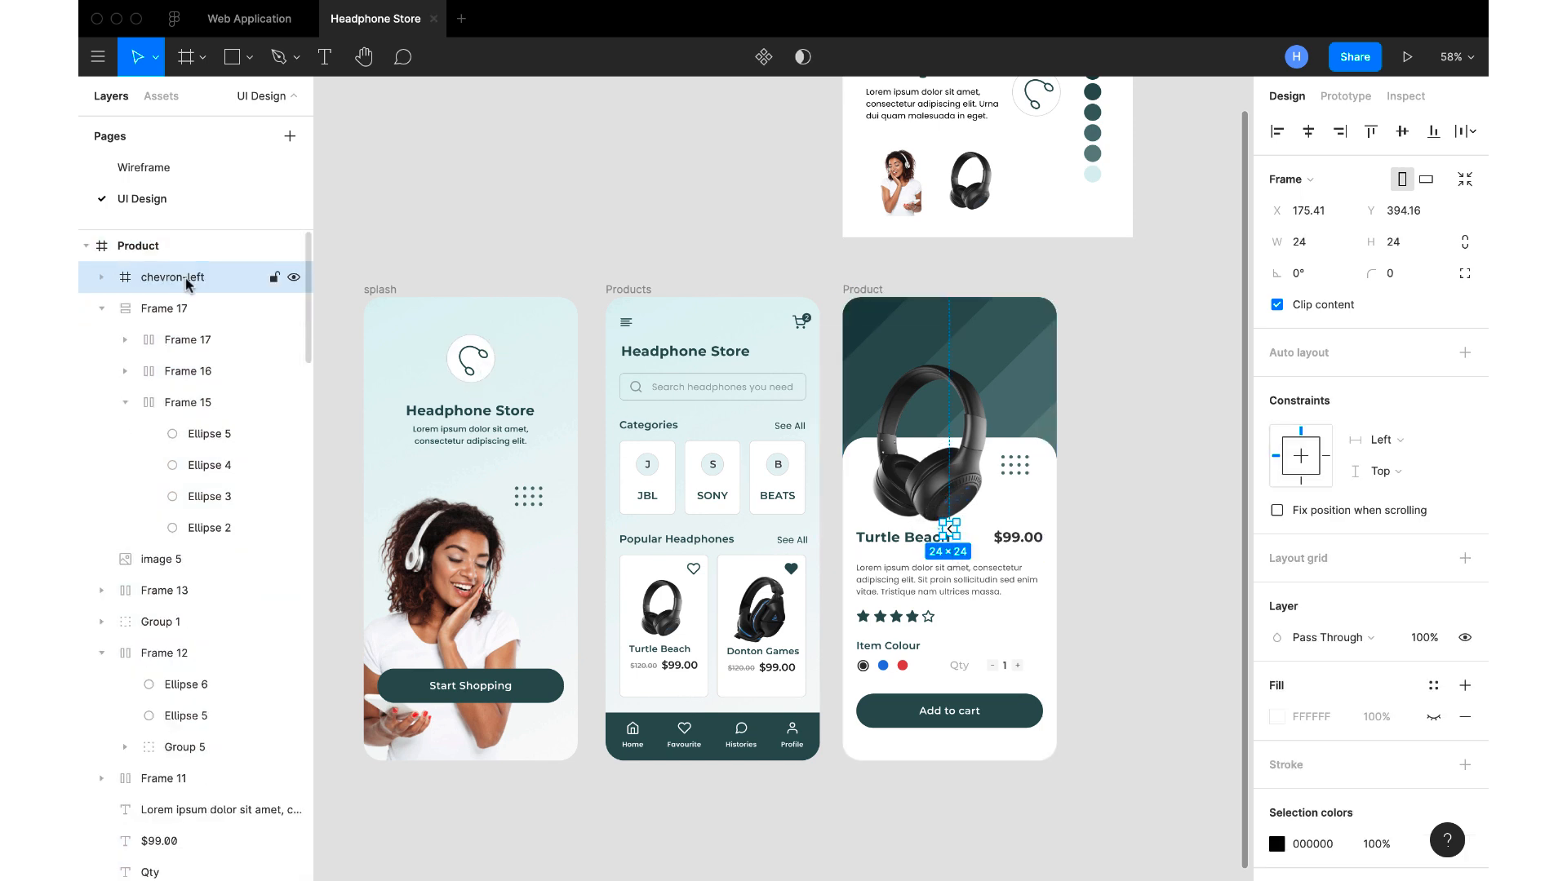
key(shift+a)
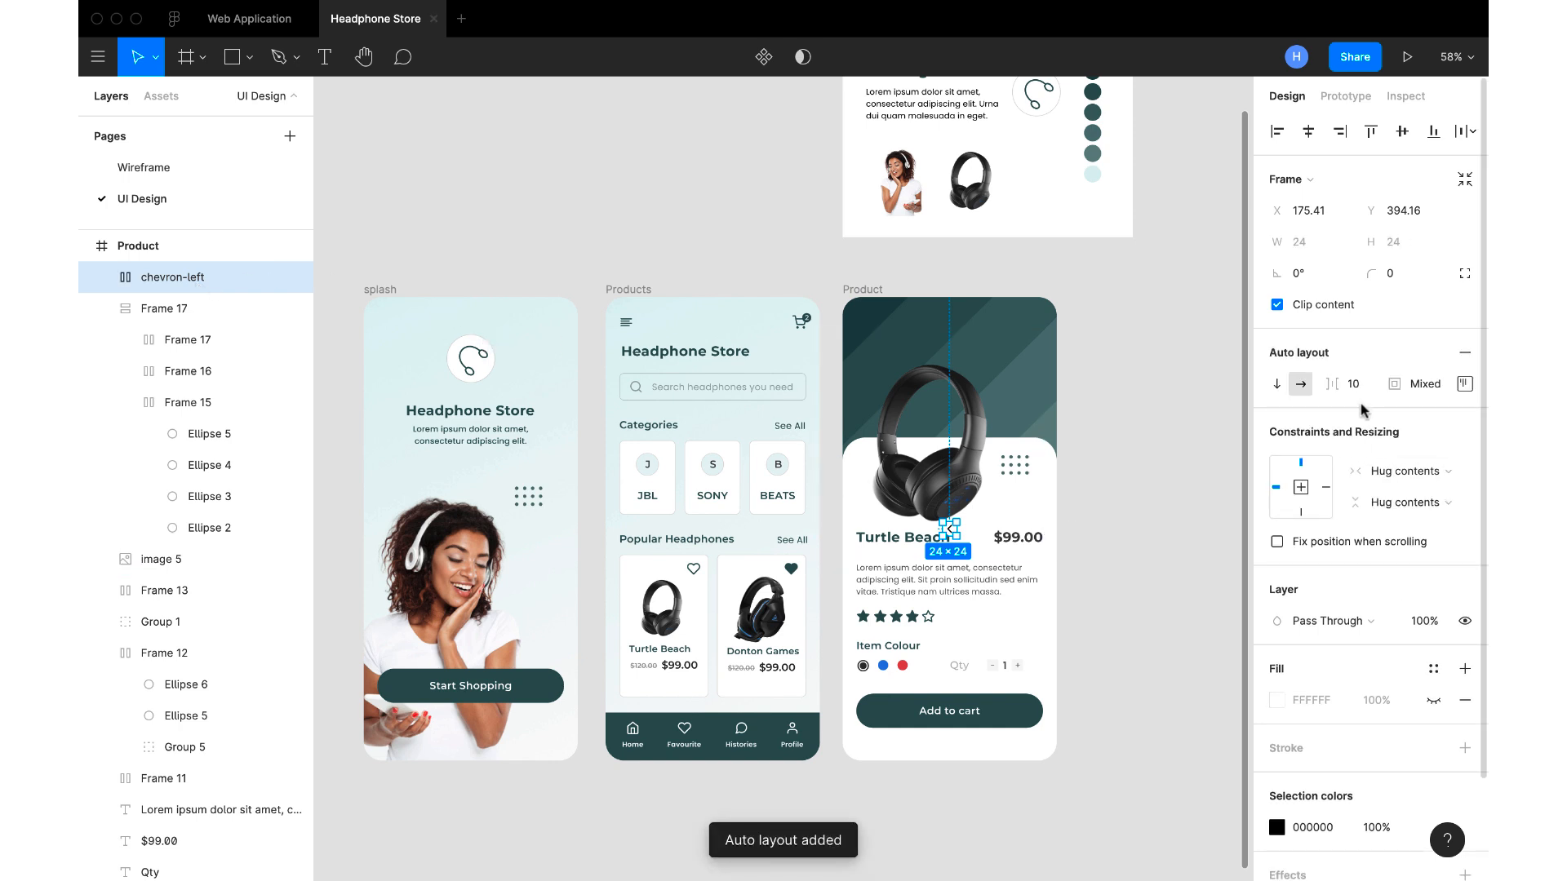
click(1465, 384)
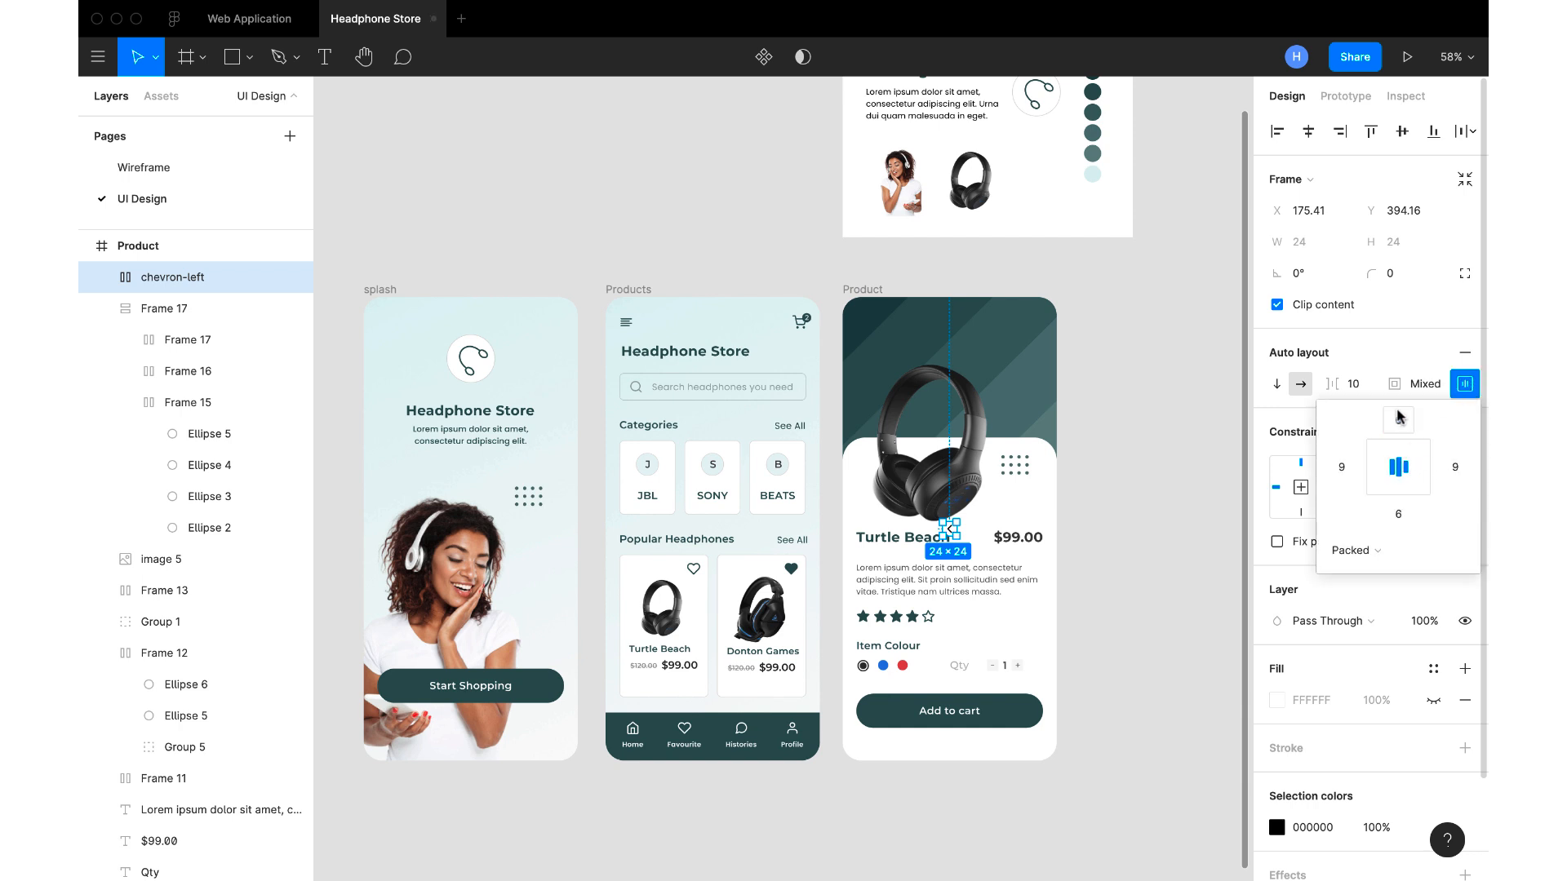
click(1370, 393)
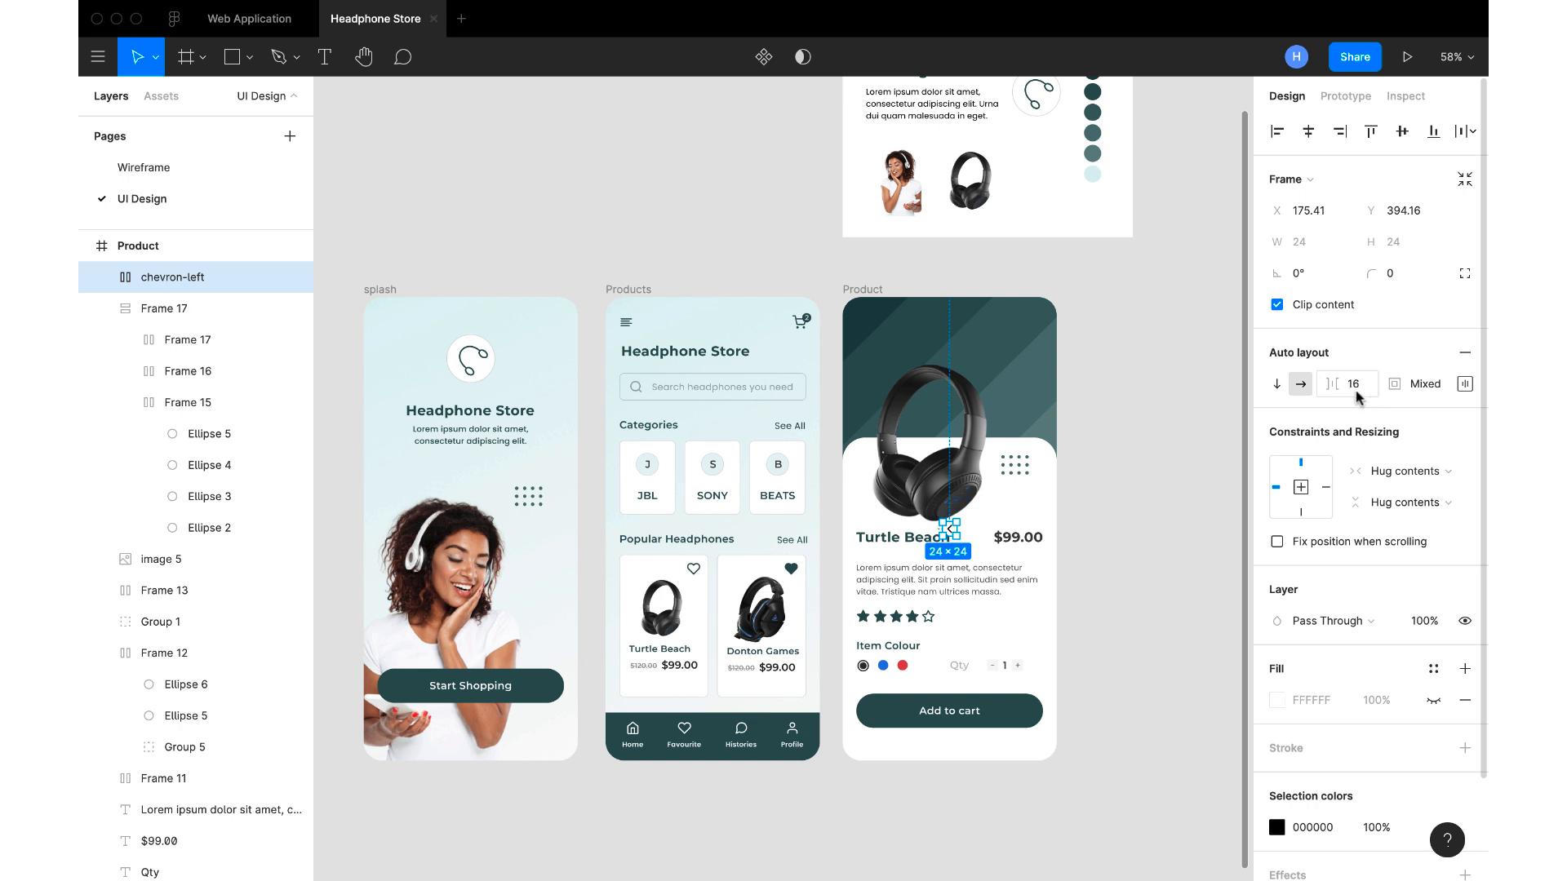
Show the chevron-left frame's white FFFFFF fill and move it to the Product screen's upper-left corner at X 29, Y 34
click(1429, 702)
drag(956, 530, 873, 325)
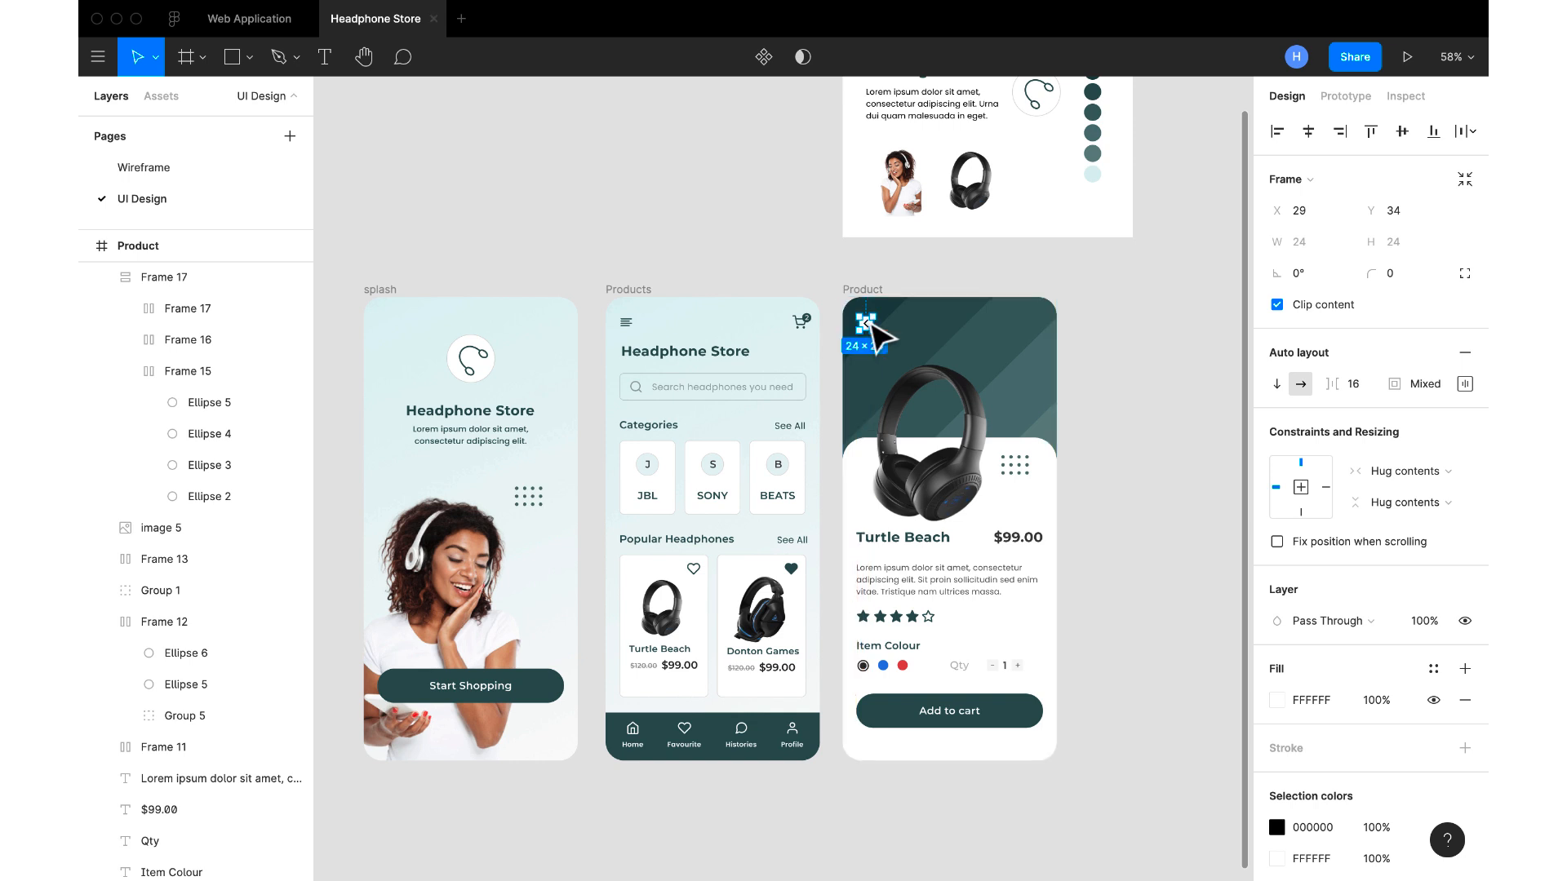
Set the chevron-left frame's corner radius to 2
click(1393, 280)
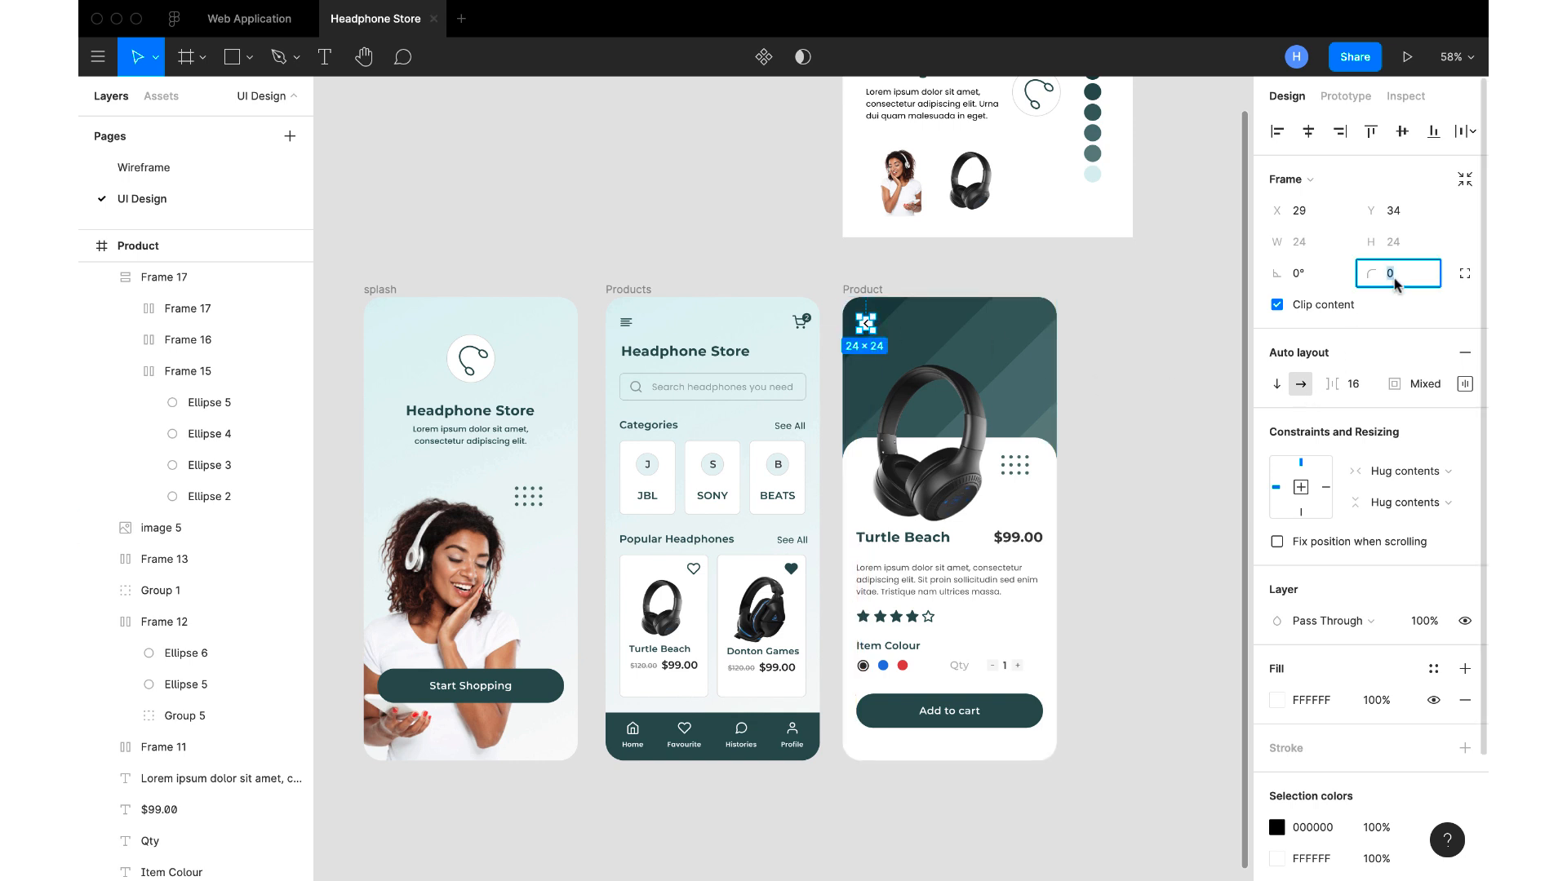
key(Return)
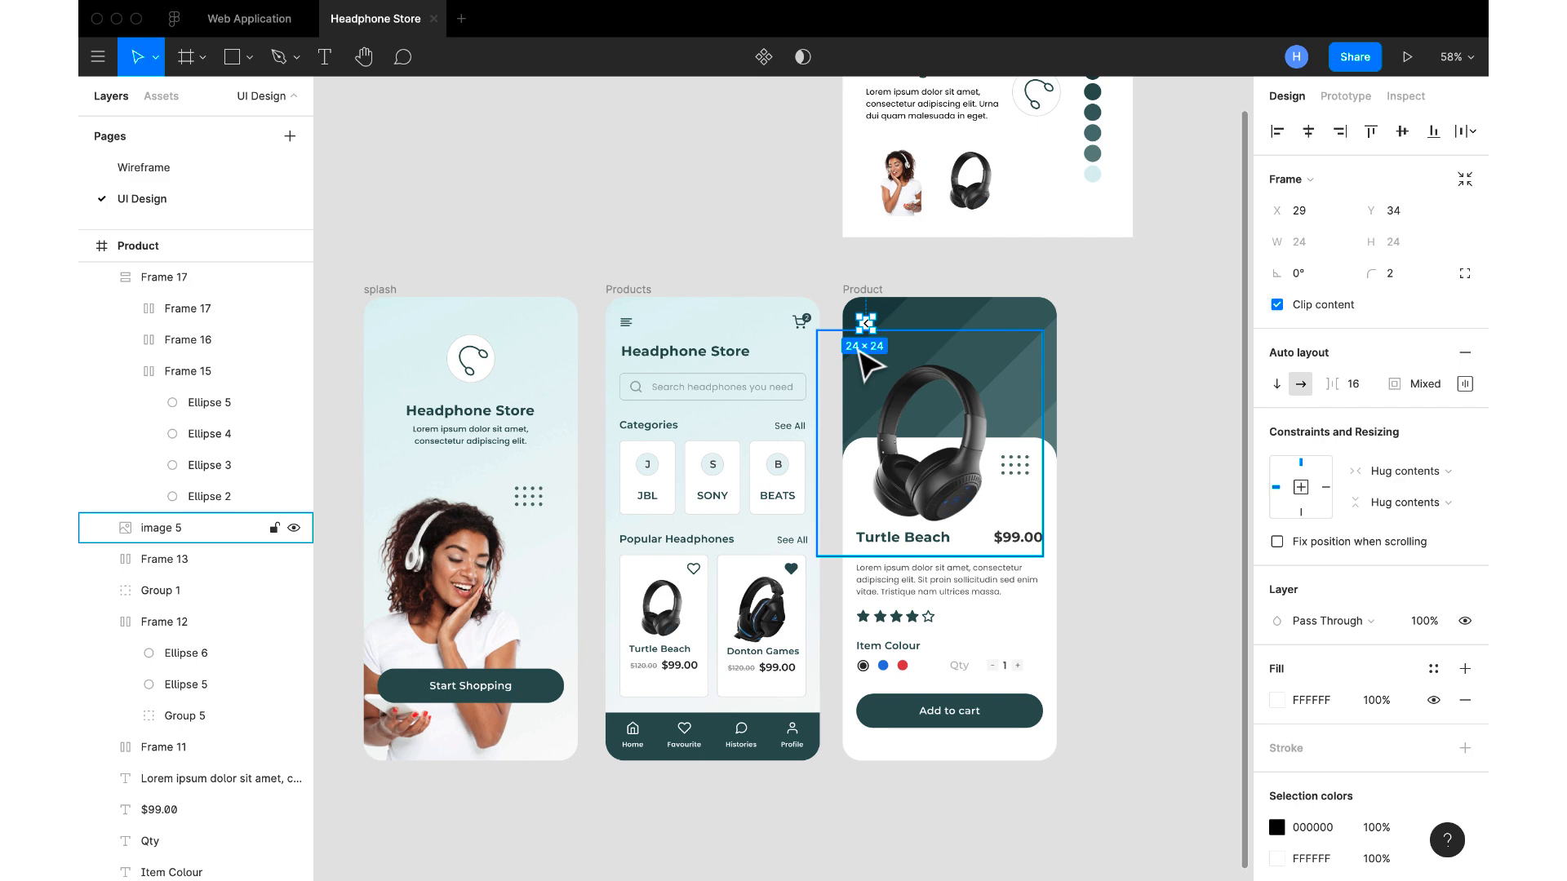
scroll(924, 333, up, 3)
scroll(924, 333, up, 5)
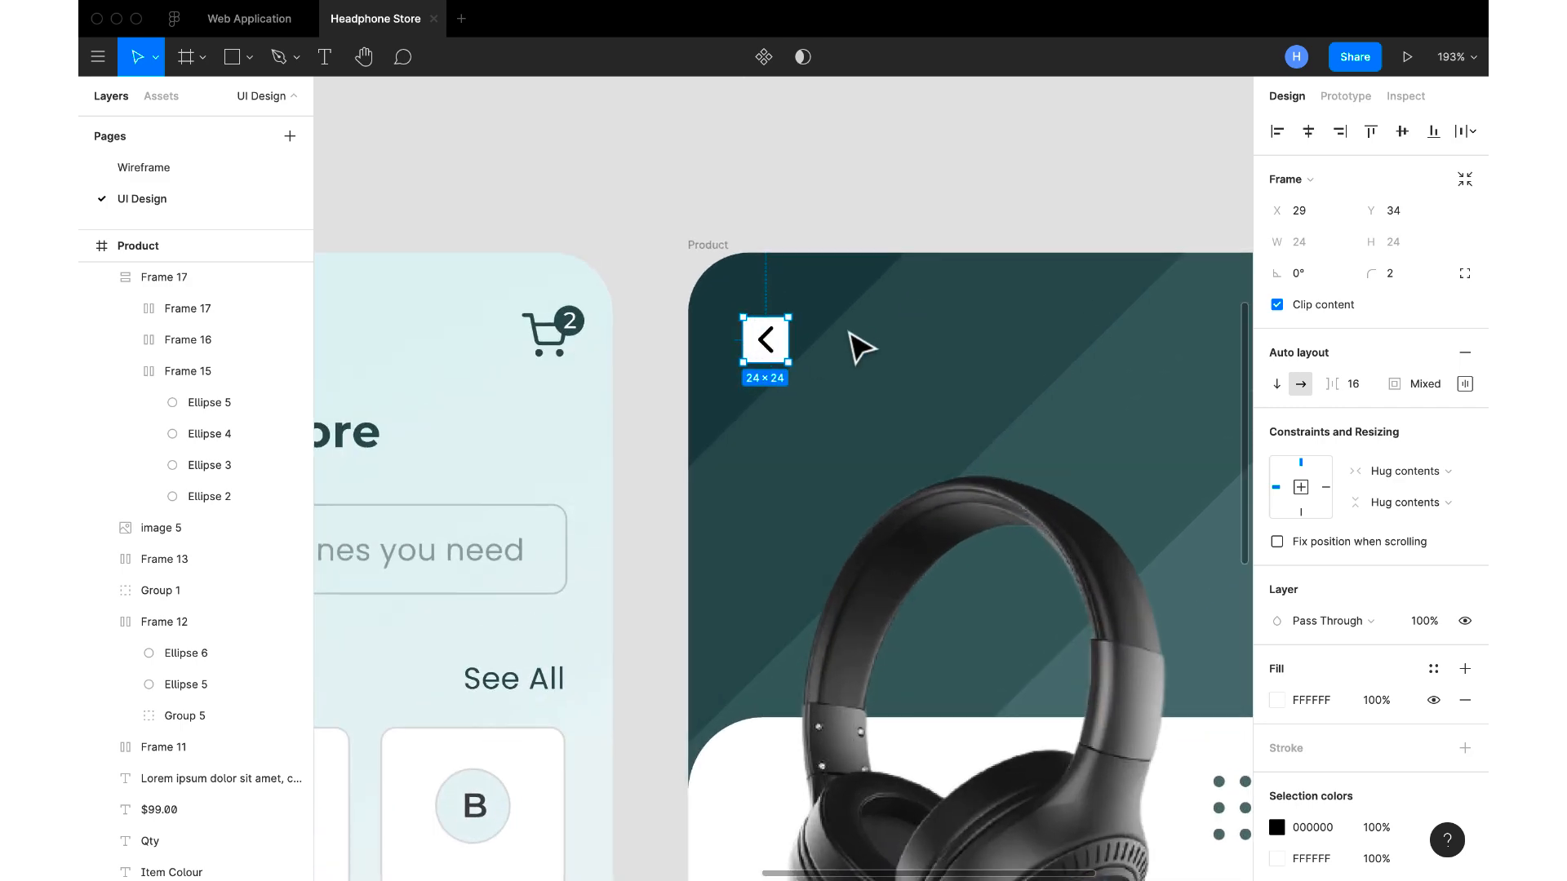
Show the Product frame's 12-column layout grid and align the chevron-left back button with the first column at X 24
click(882, 204)
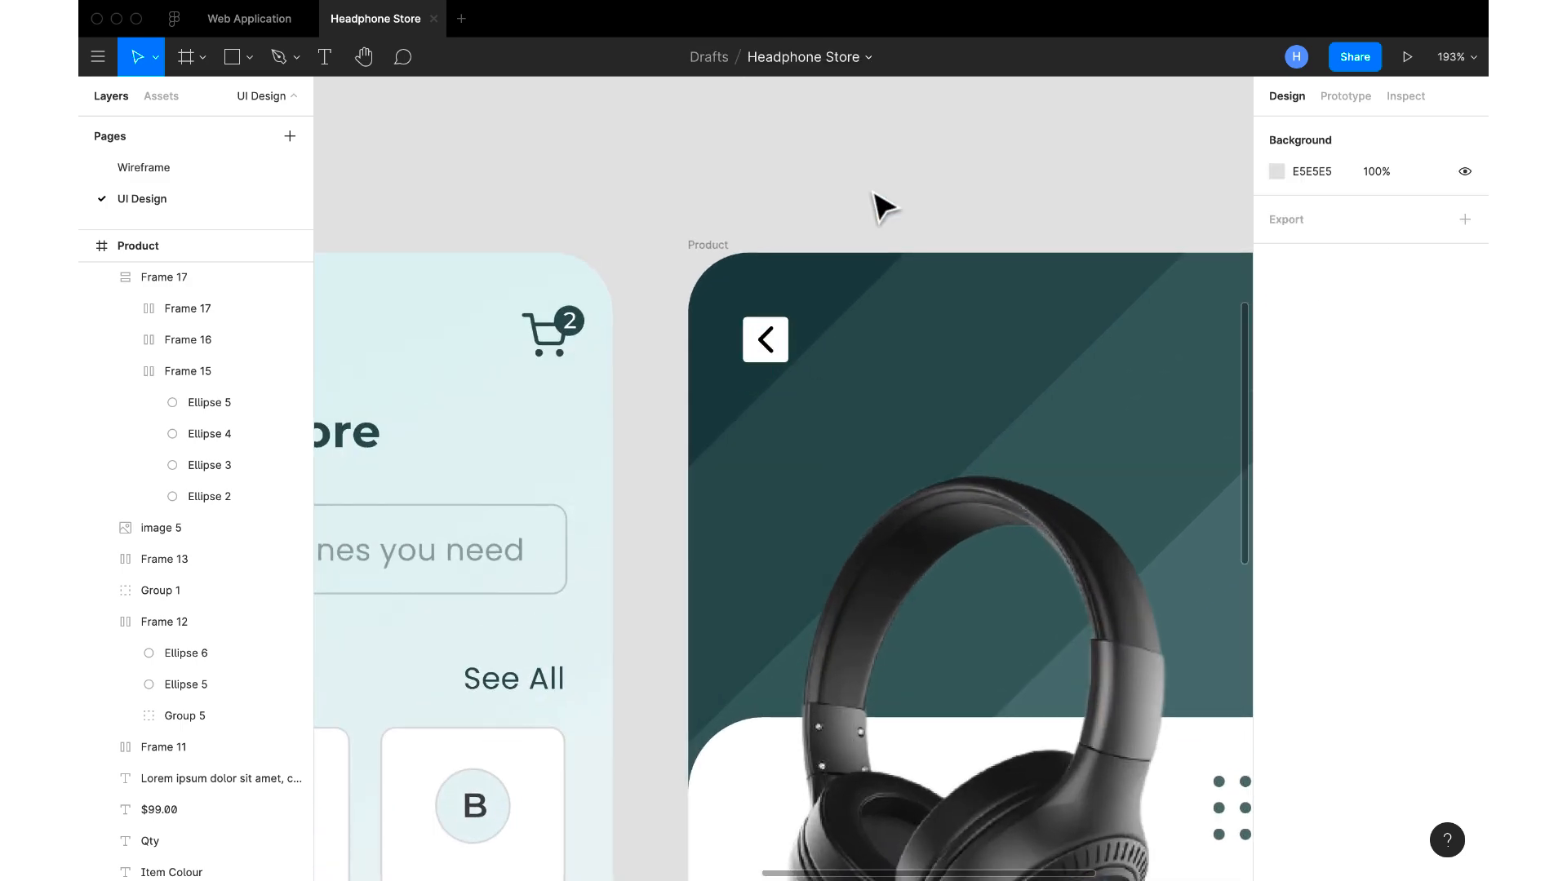
click(782, 342)
click(716, 249)
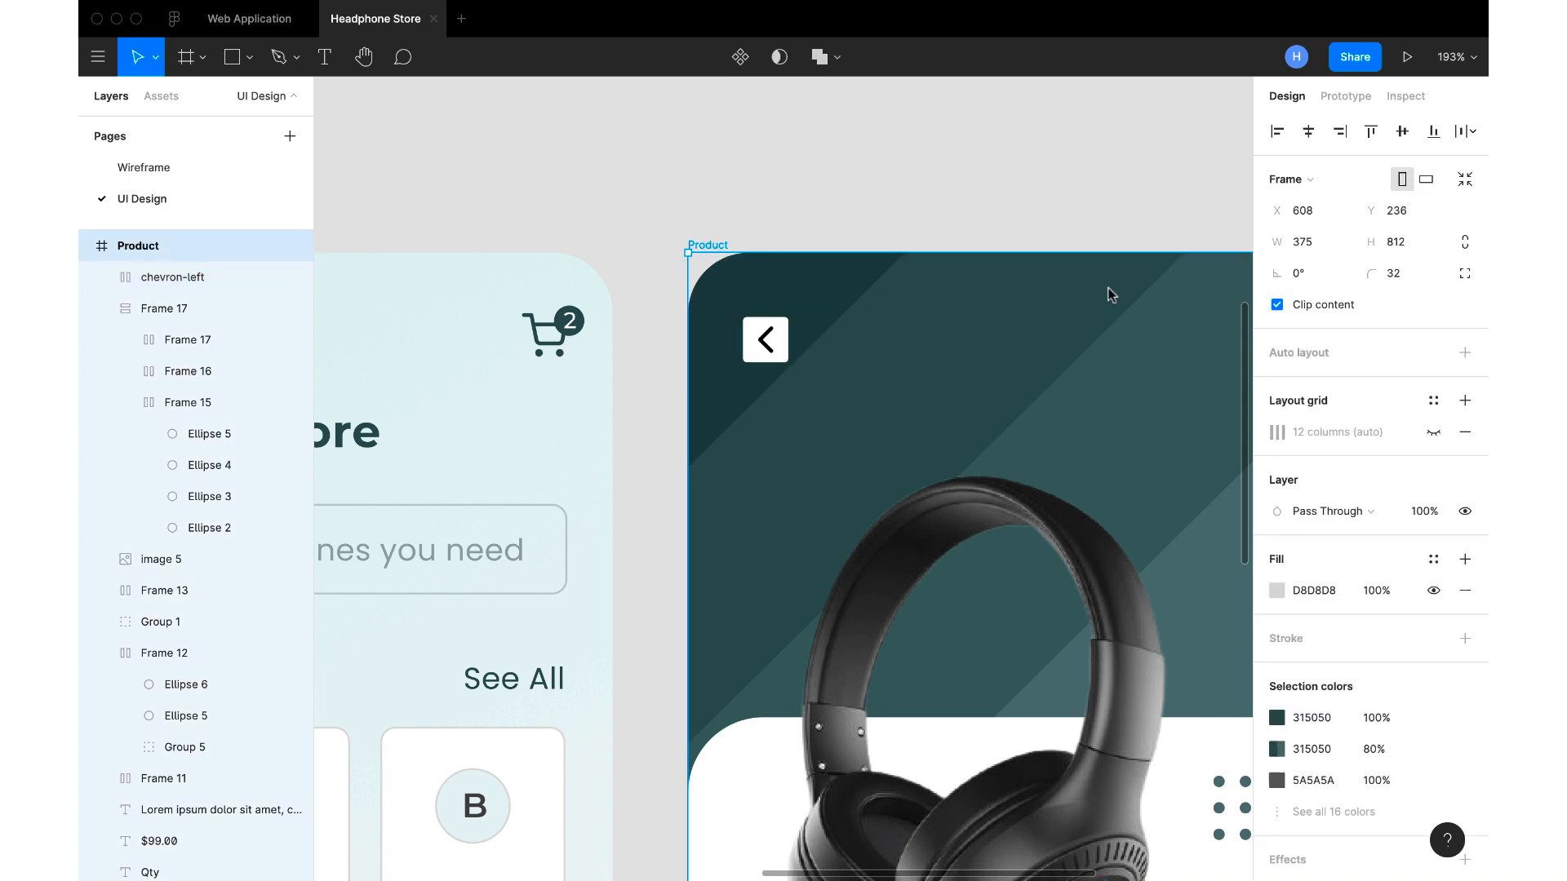
click(1433, 431)
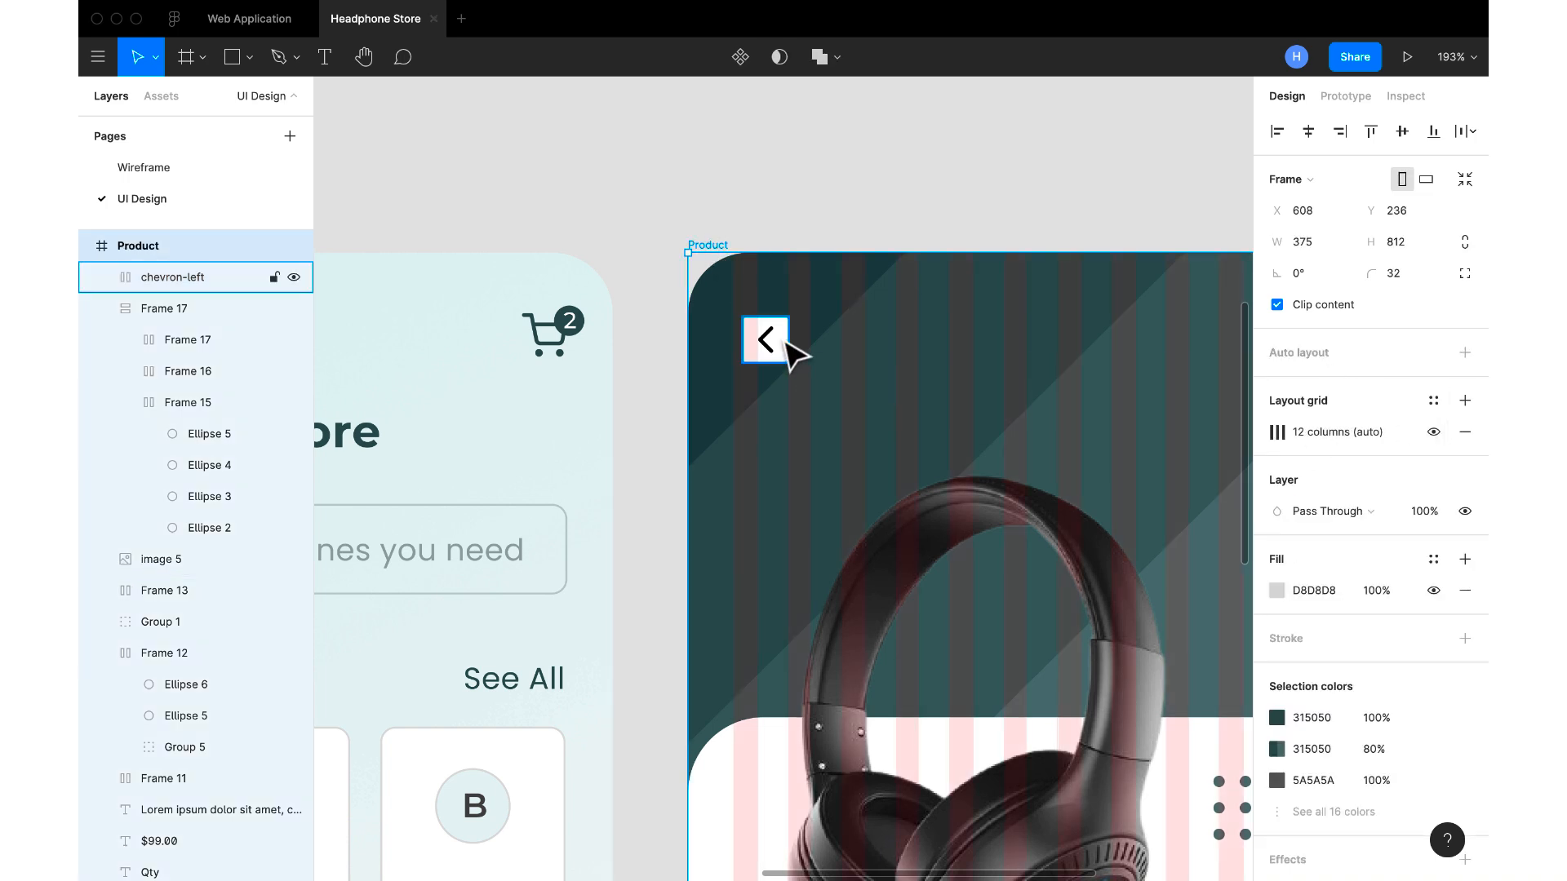
drag(798, 353, 790, 355)
key(ctrl+z)
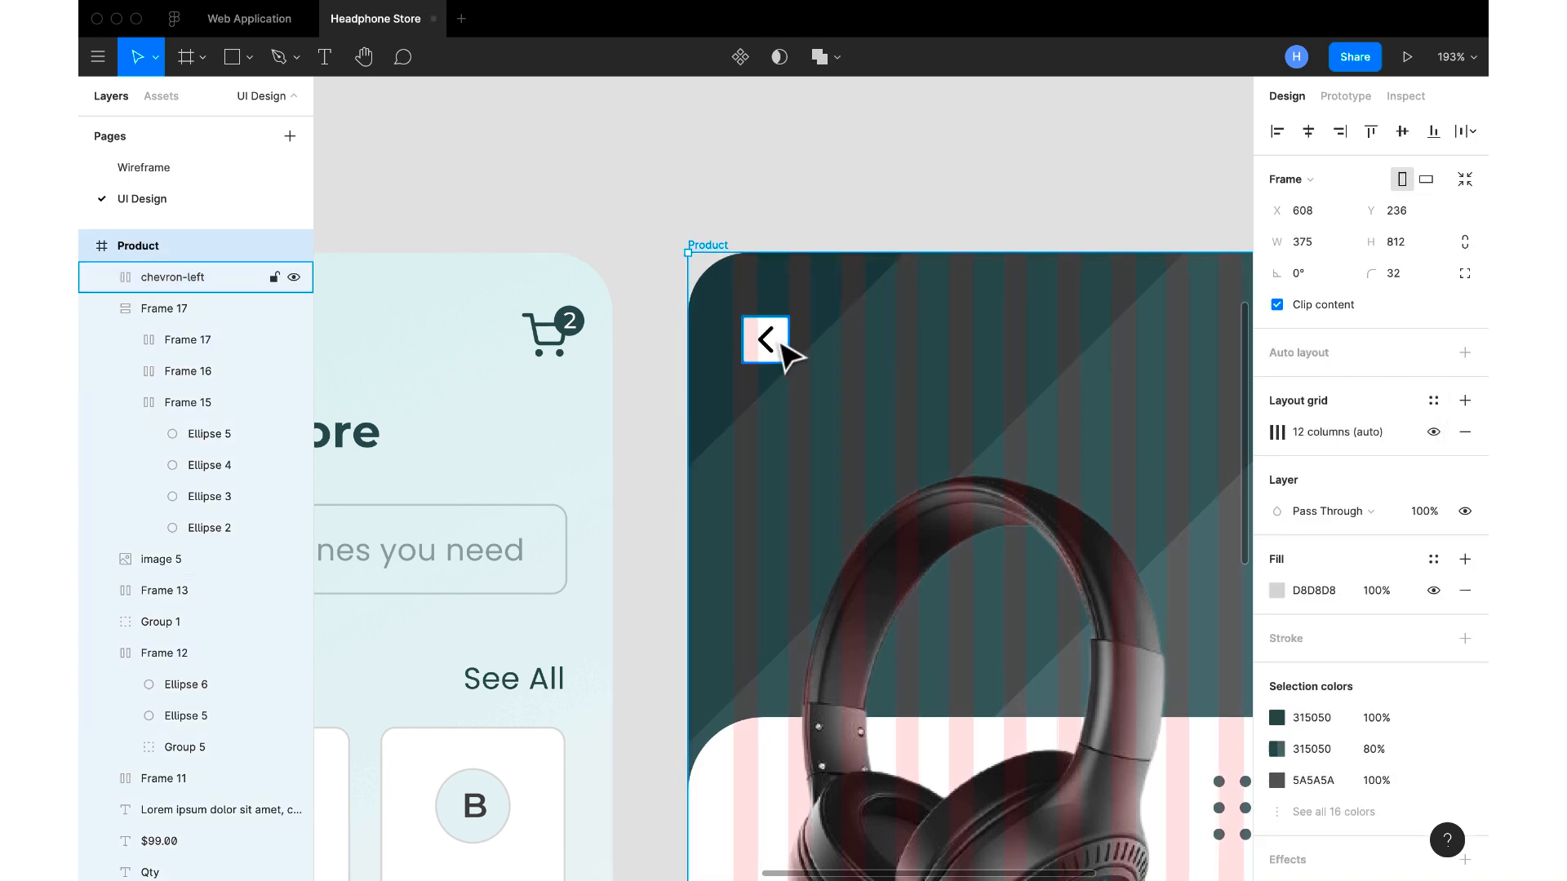
click(781, 342)
drag(780, 344, 770, 346)
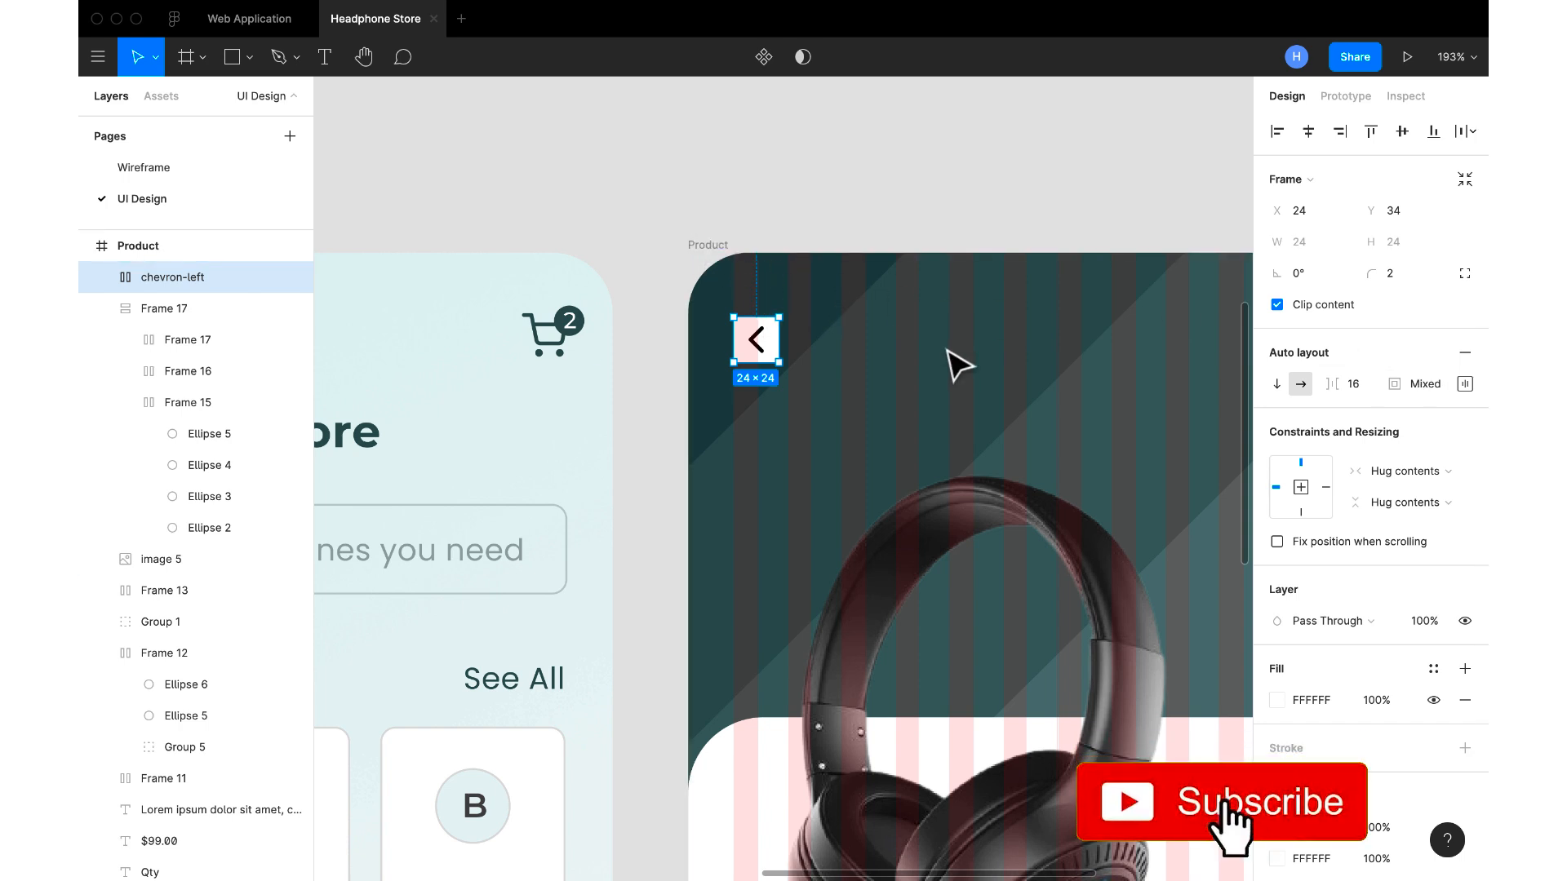
Hide the Product frame's layout grid and move the chevron-left back button up to Y 26
click(707, 245)
click(1433, 434)
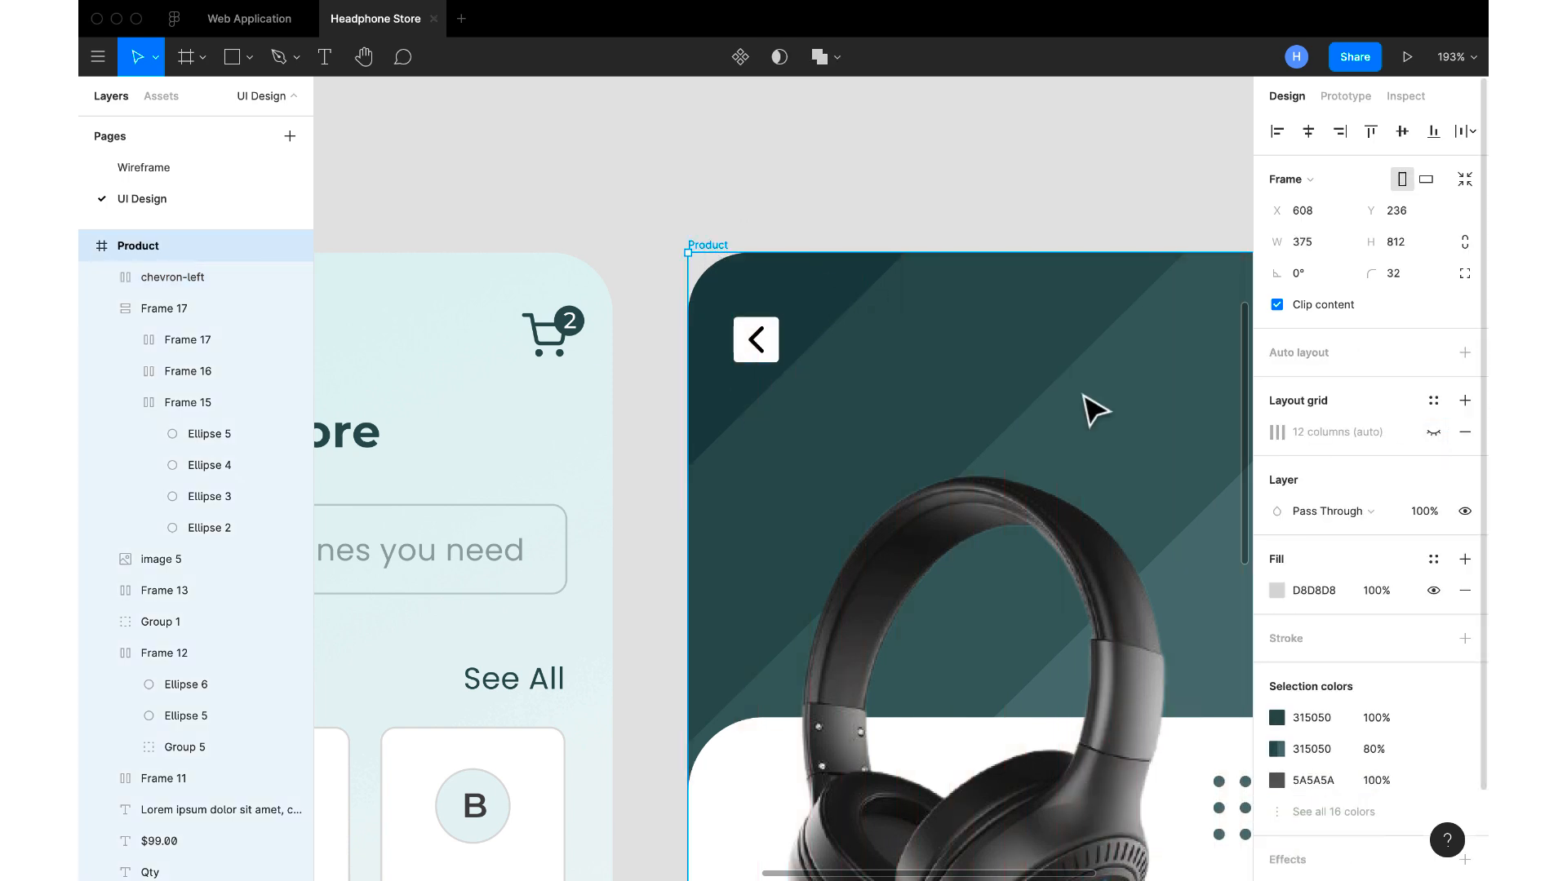
click(775, 347)
key(alt)
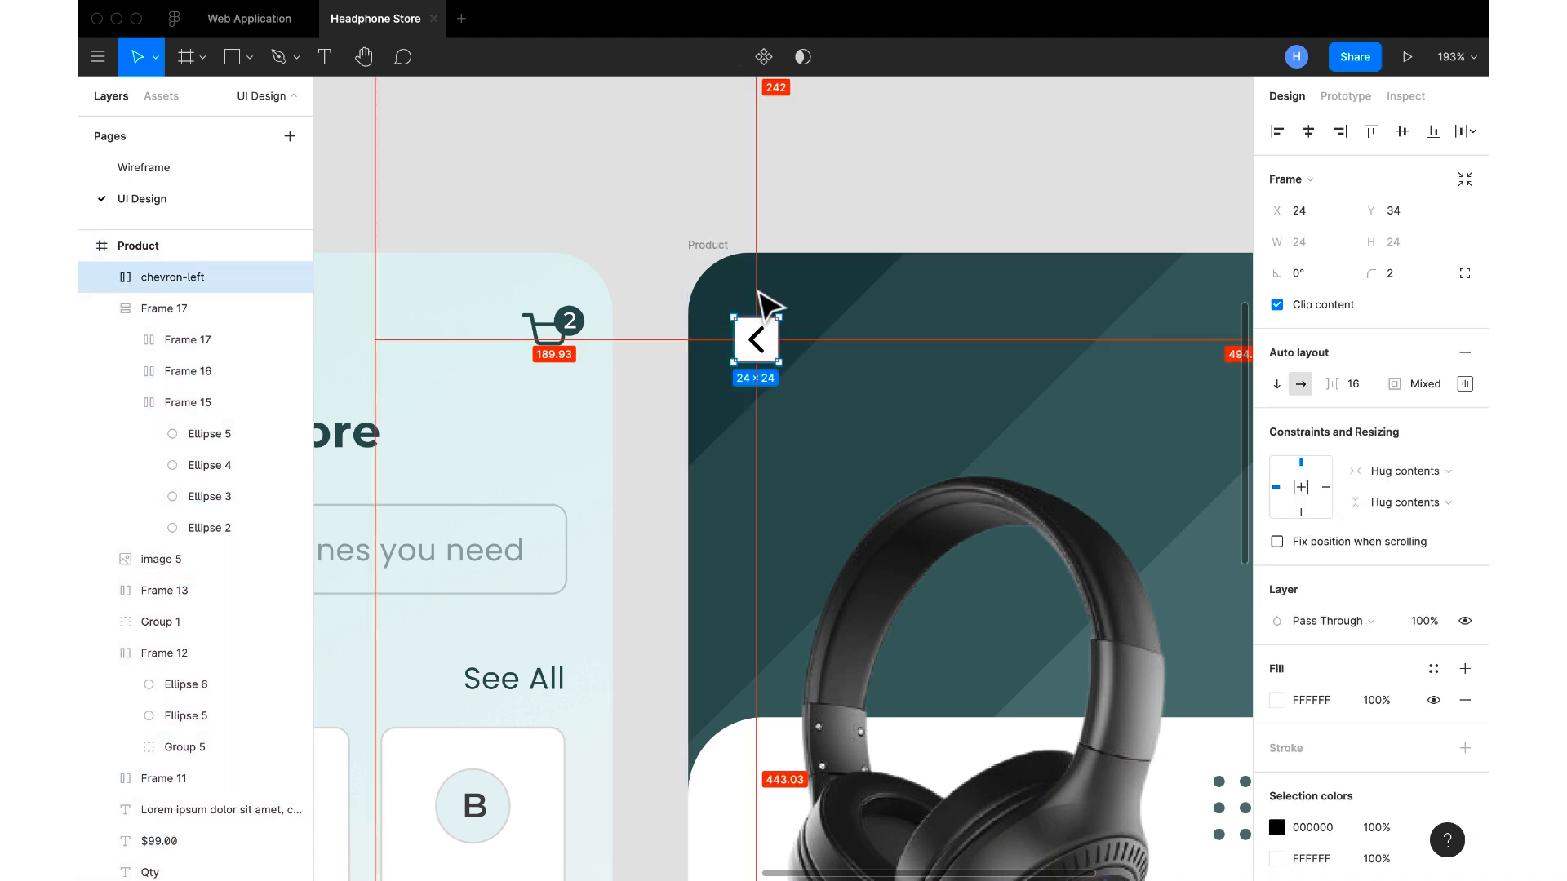
scroll(785, 277, down, 3)
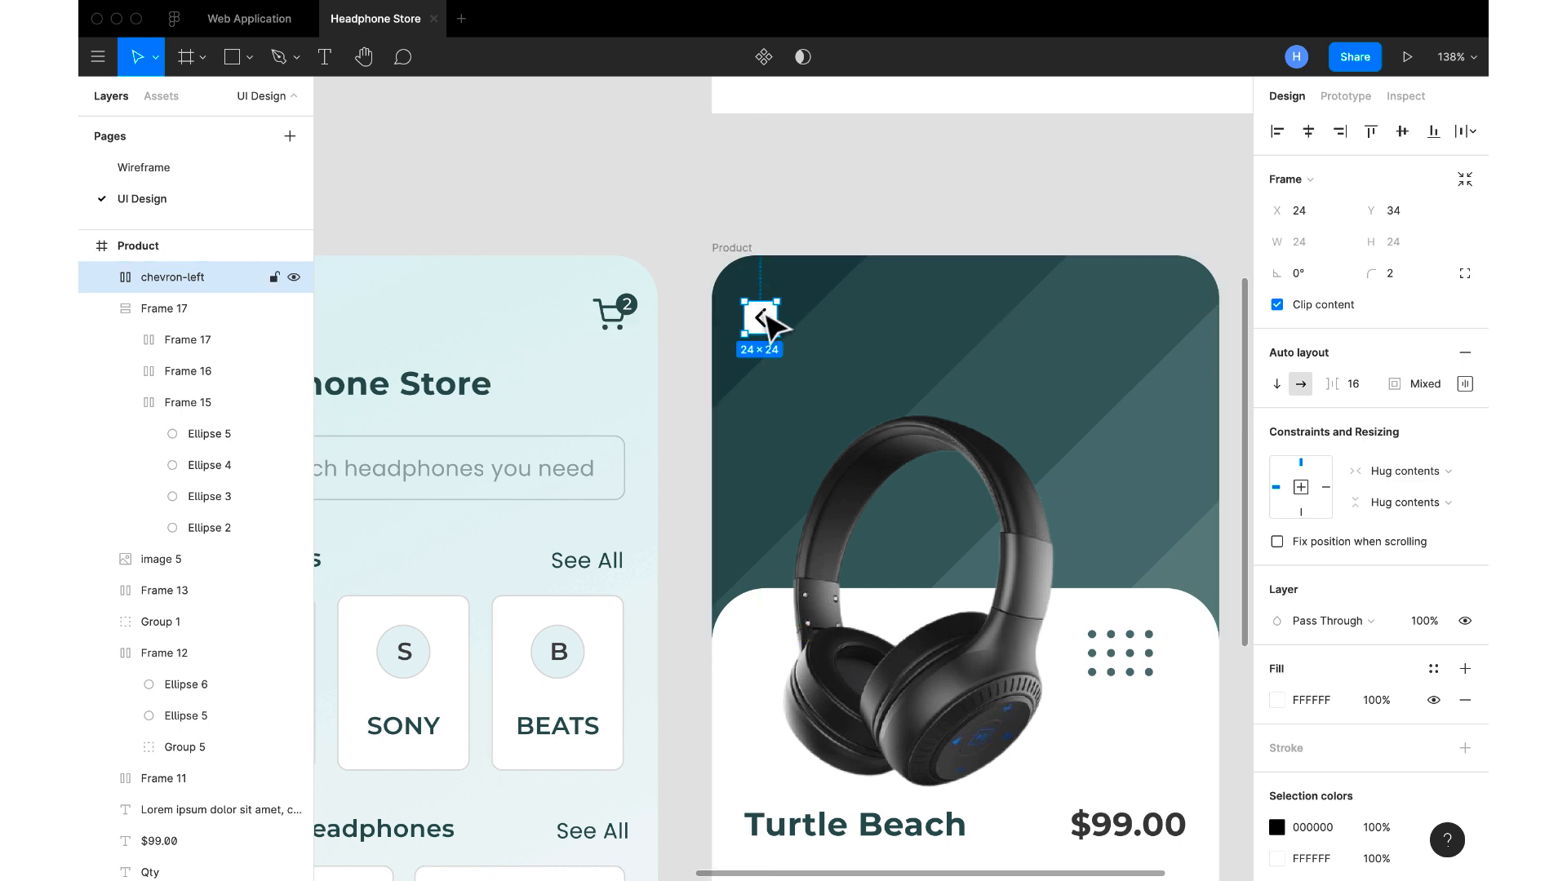
drag(768, 314, 765, 304)
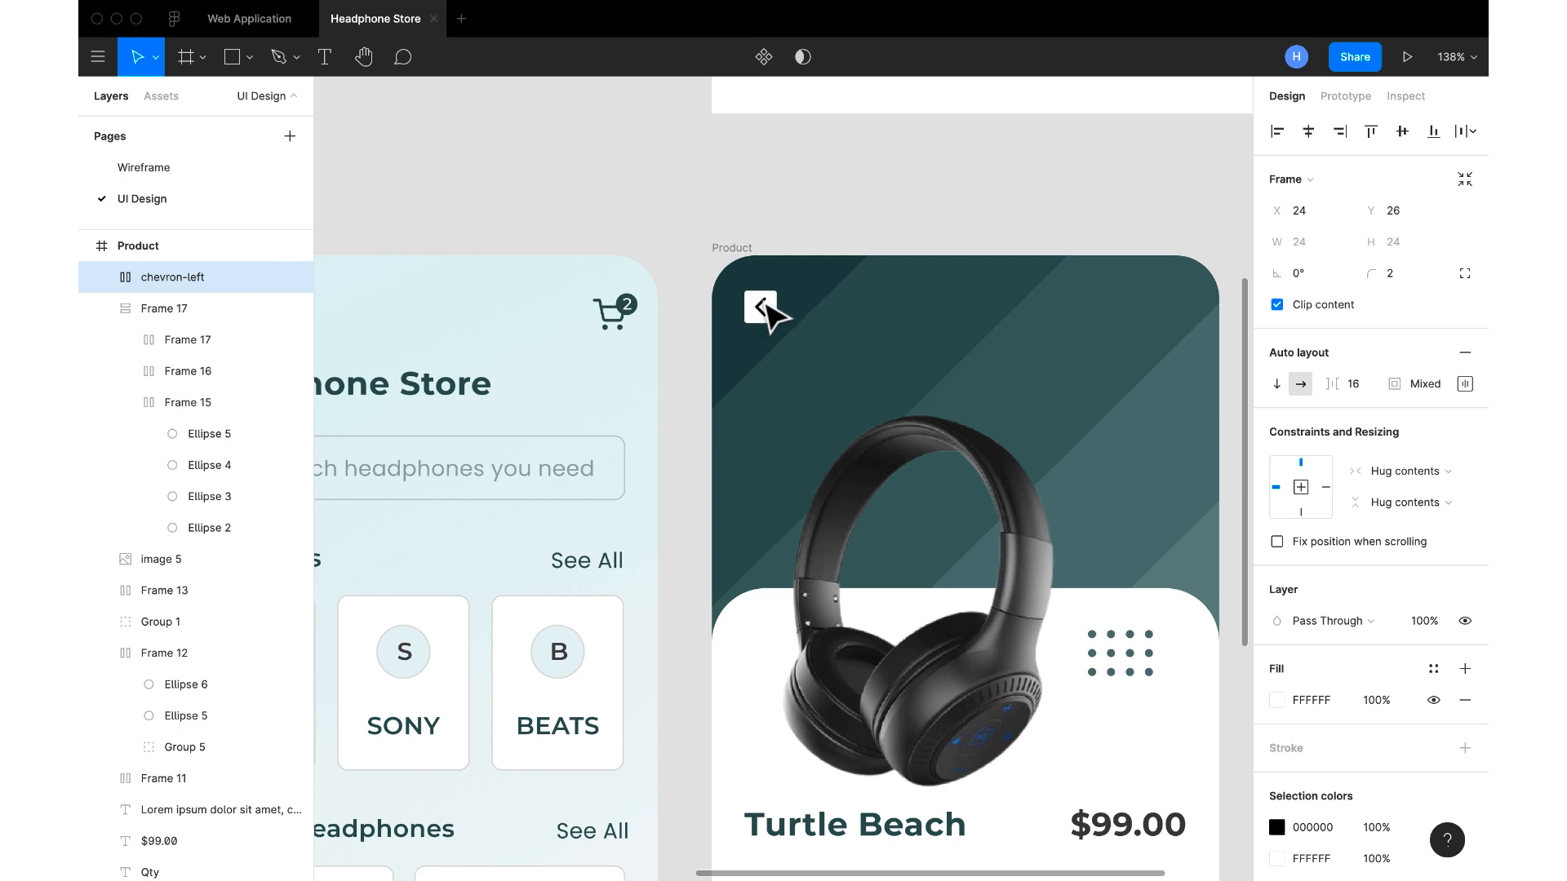
Deselect the back button and review the splash, Products and Product screens side by side
scroll(764, 303, down, 5)
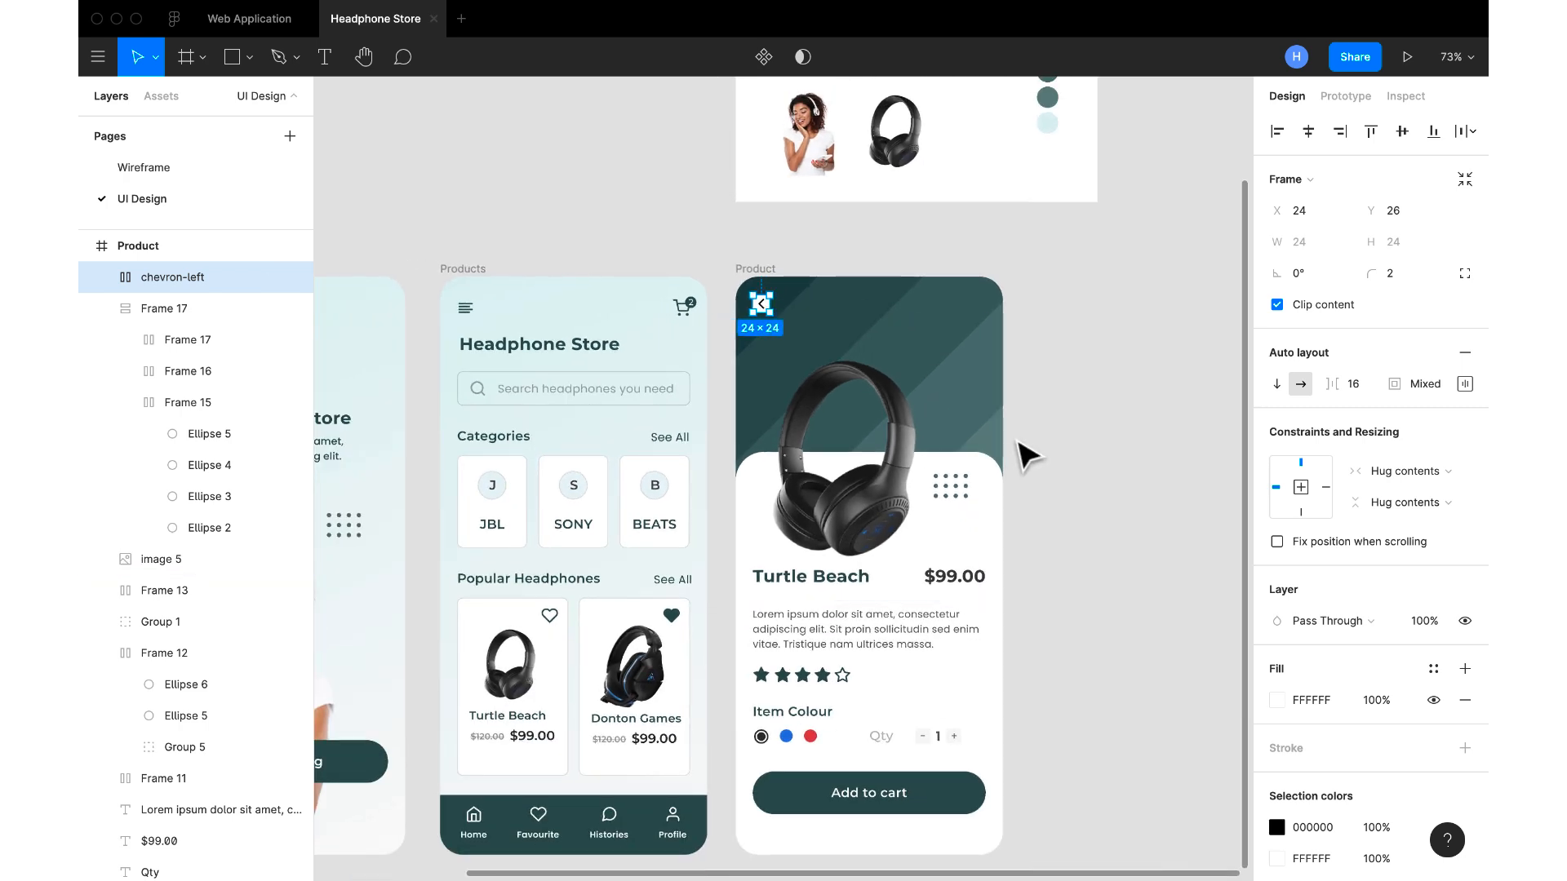
click(1021, 448)
scroll(1022, 450, left, 2)
scroll(1022, 450, down, 1)
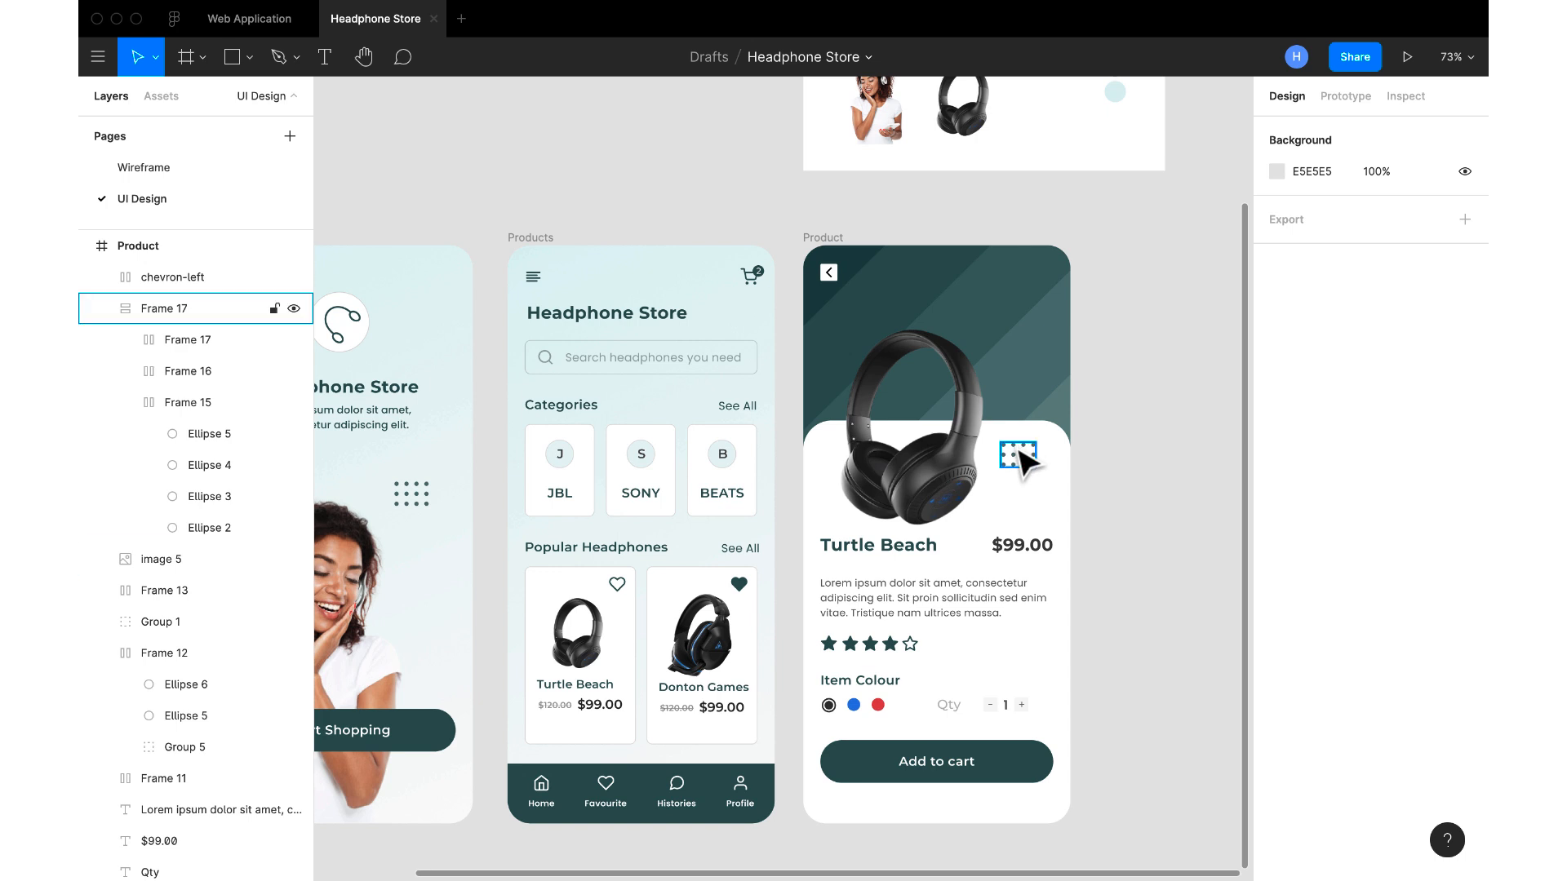
scroll(1020, 454, down, 5)
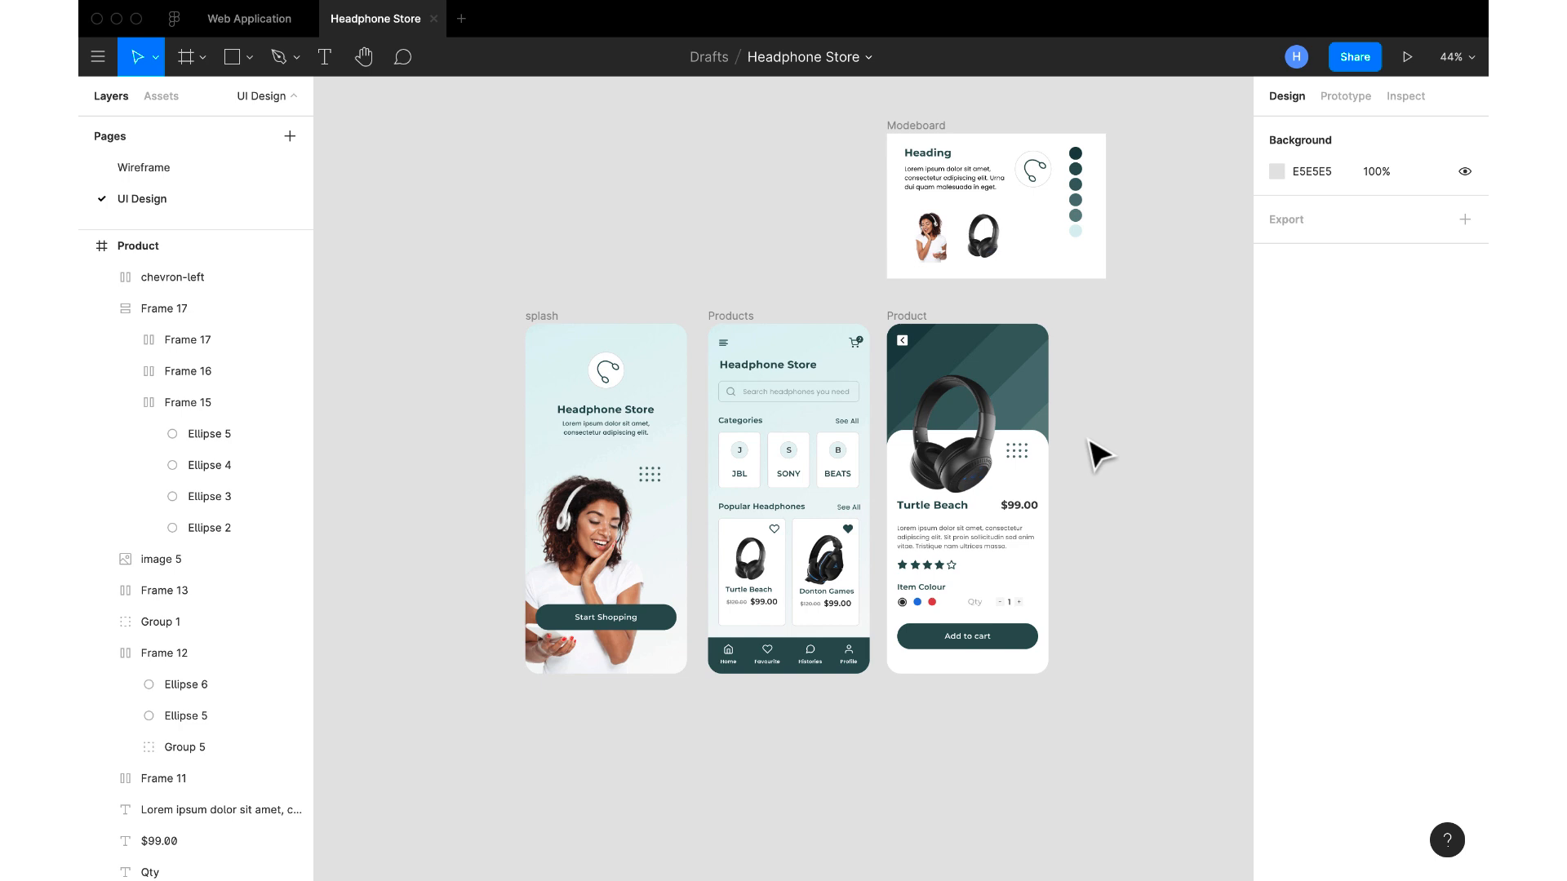
scroll(1099, 455, up, 5)
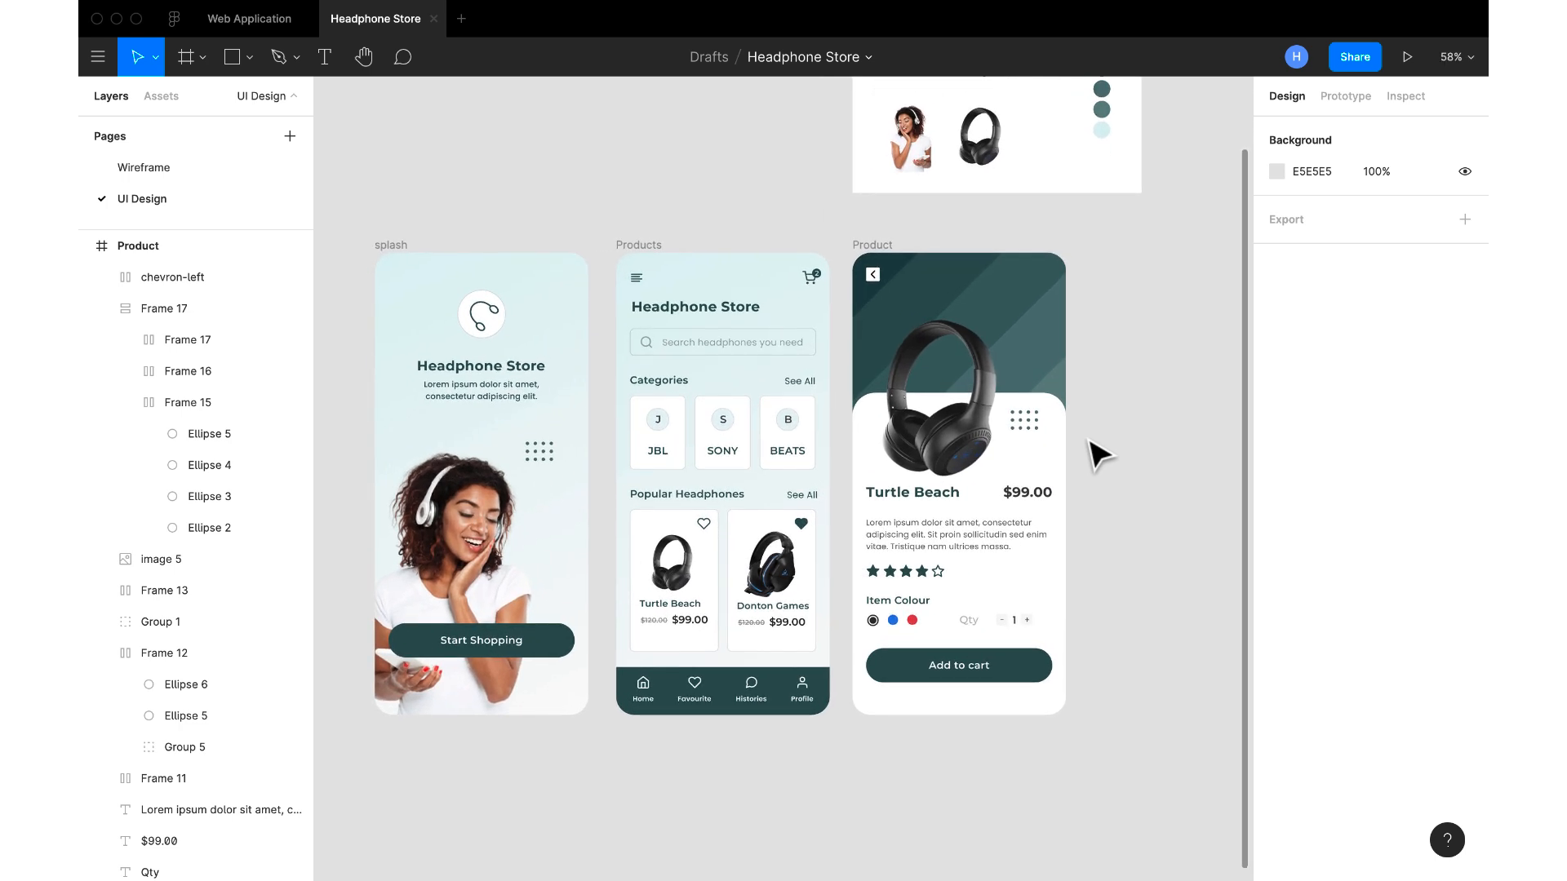